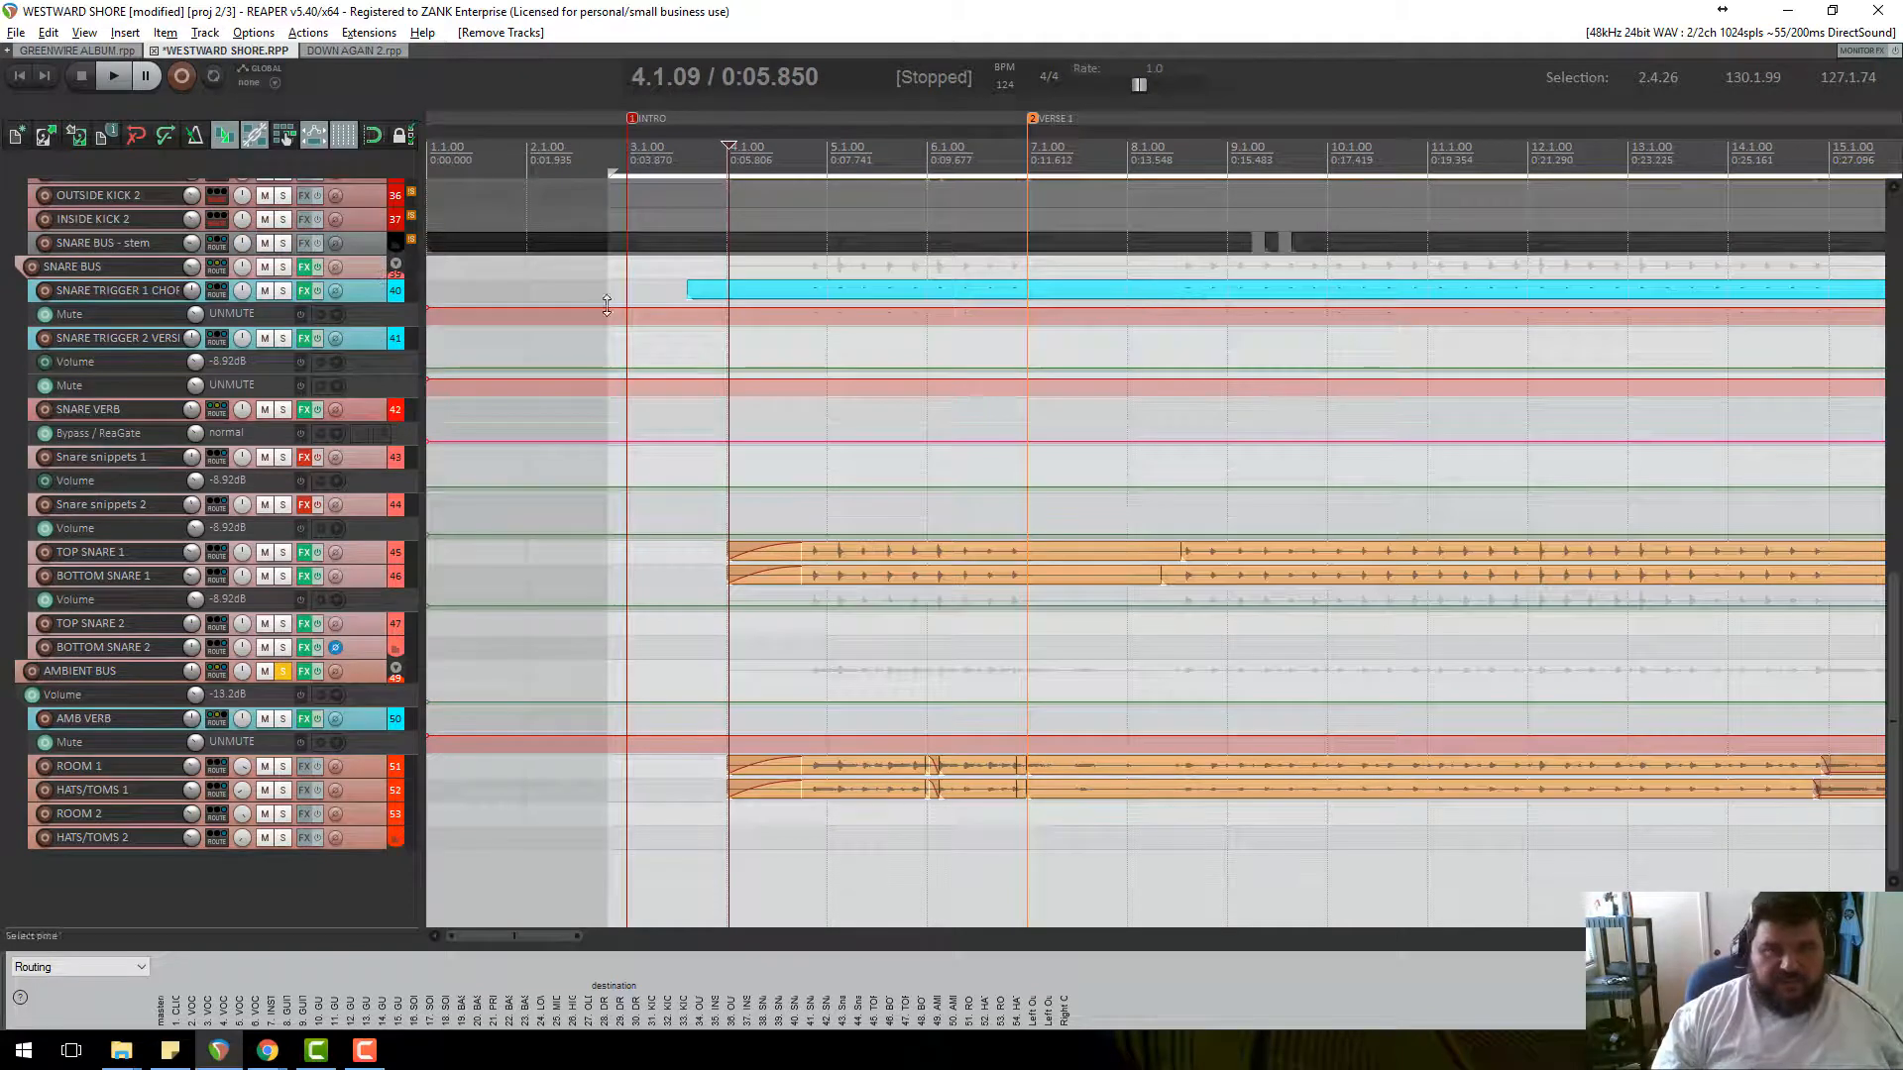
Make the SNARE TRIGGER 1 track much taller, moving the edit cursor to bars 16 and 4.
drag(381, 301, 508, 408)
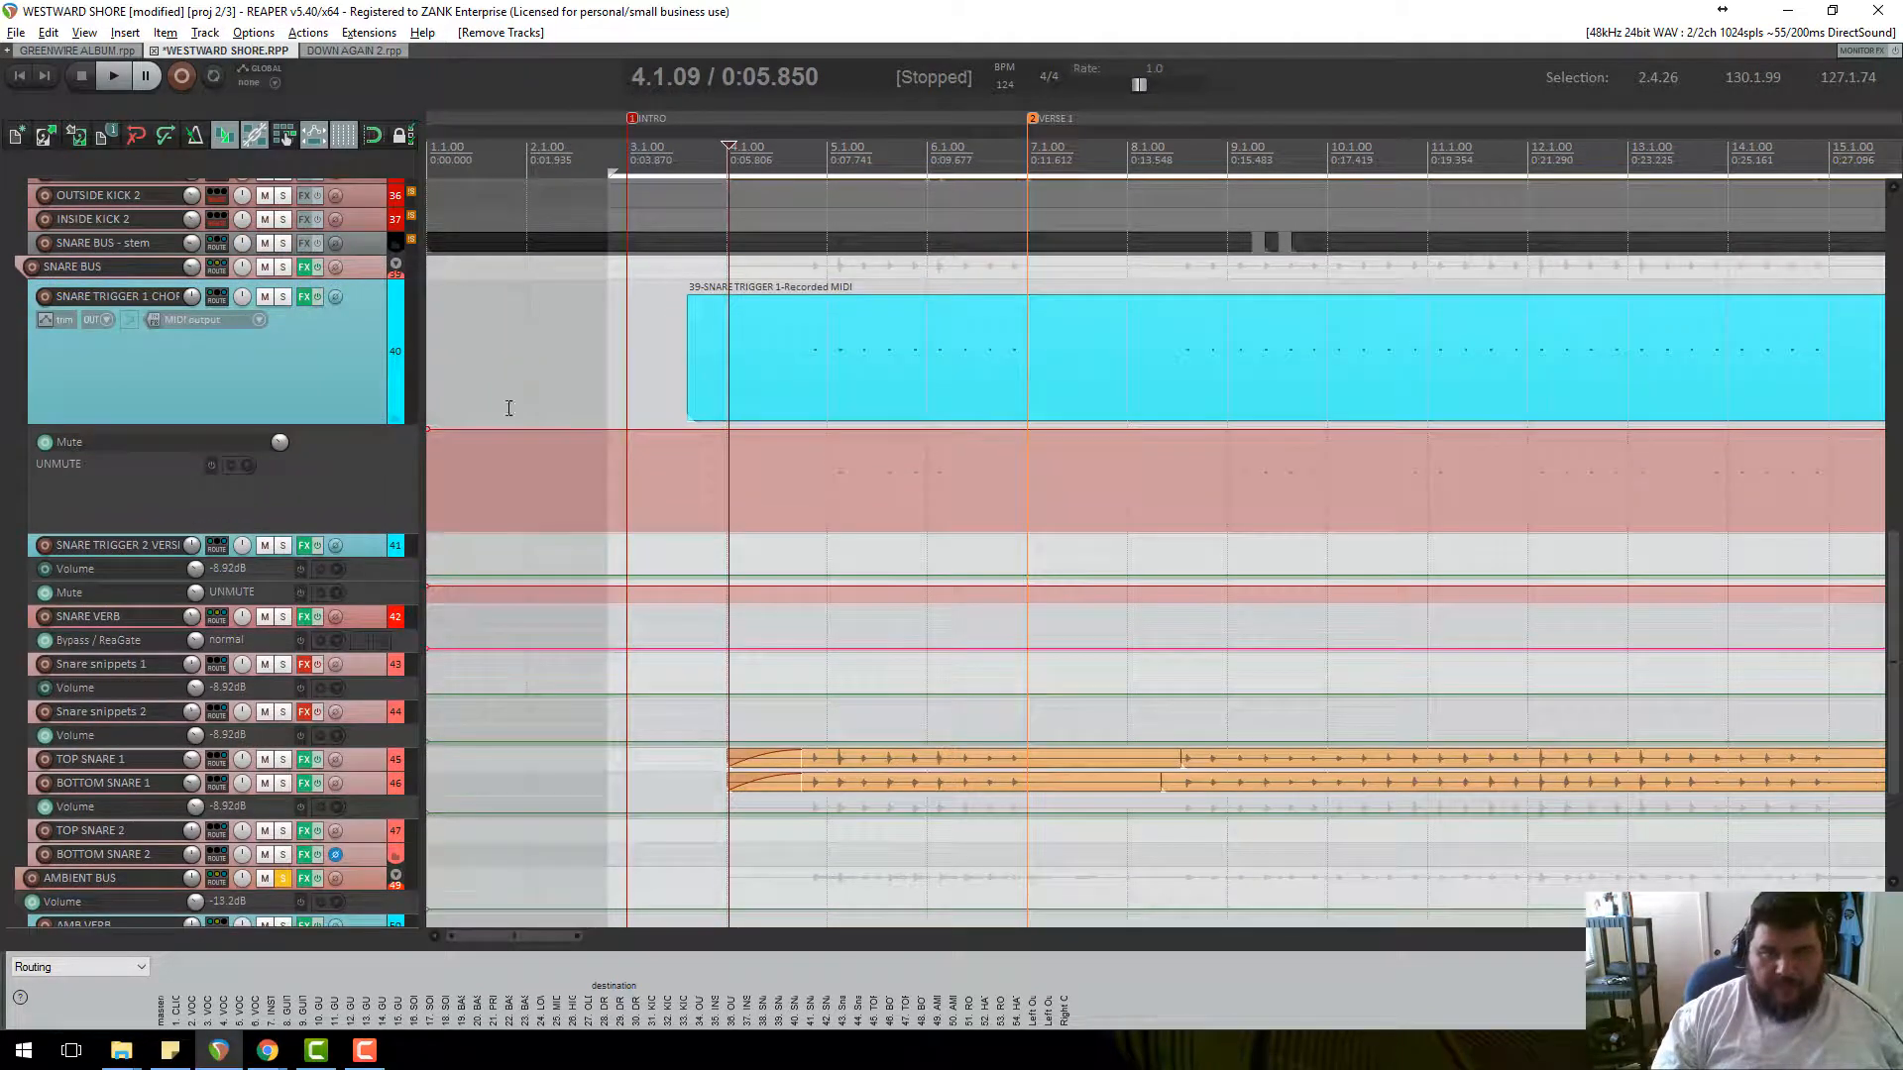
scroll(1038, 373, down, 4)
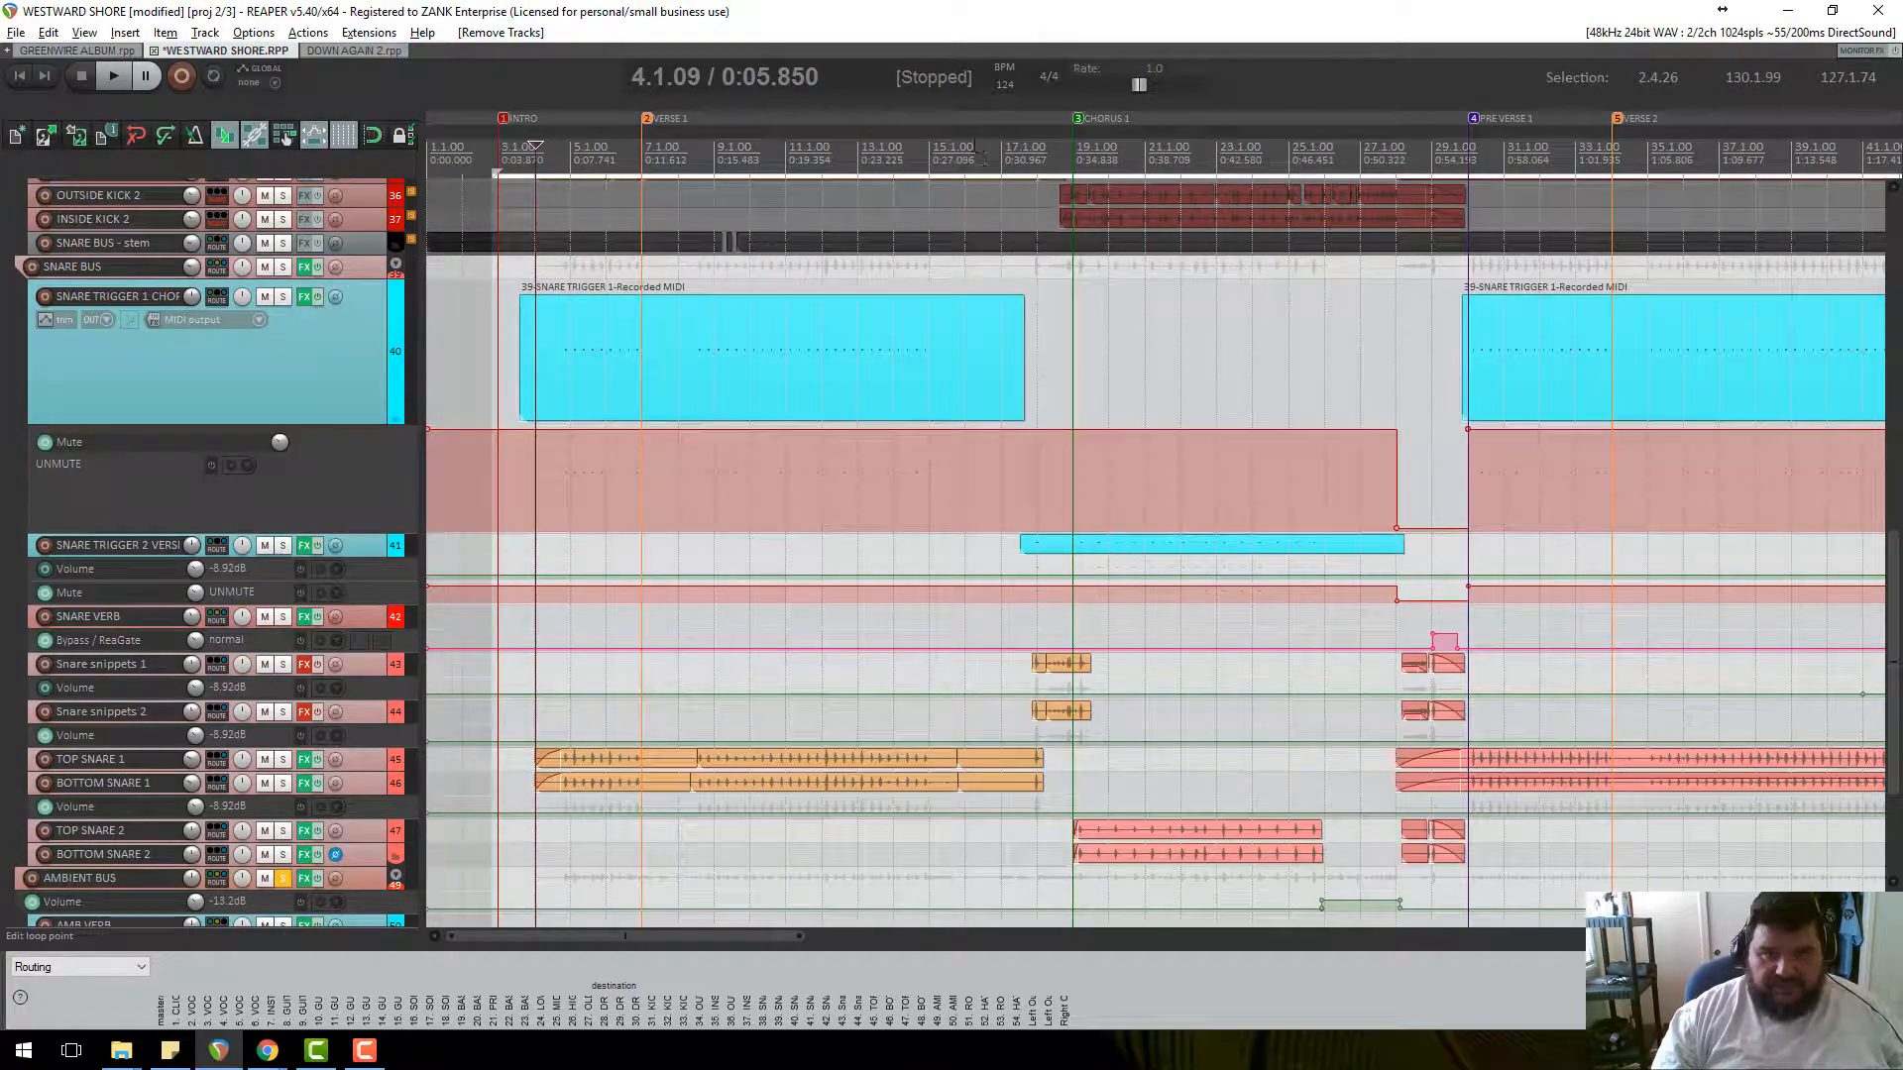
click(974, 149)
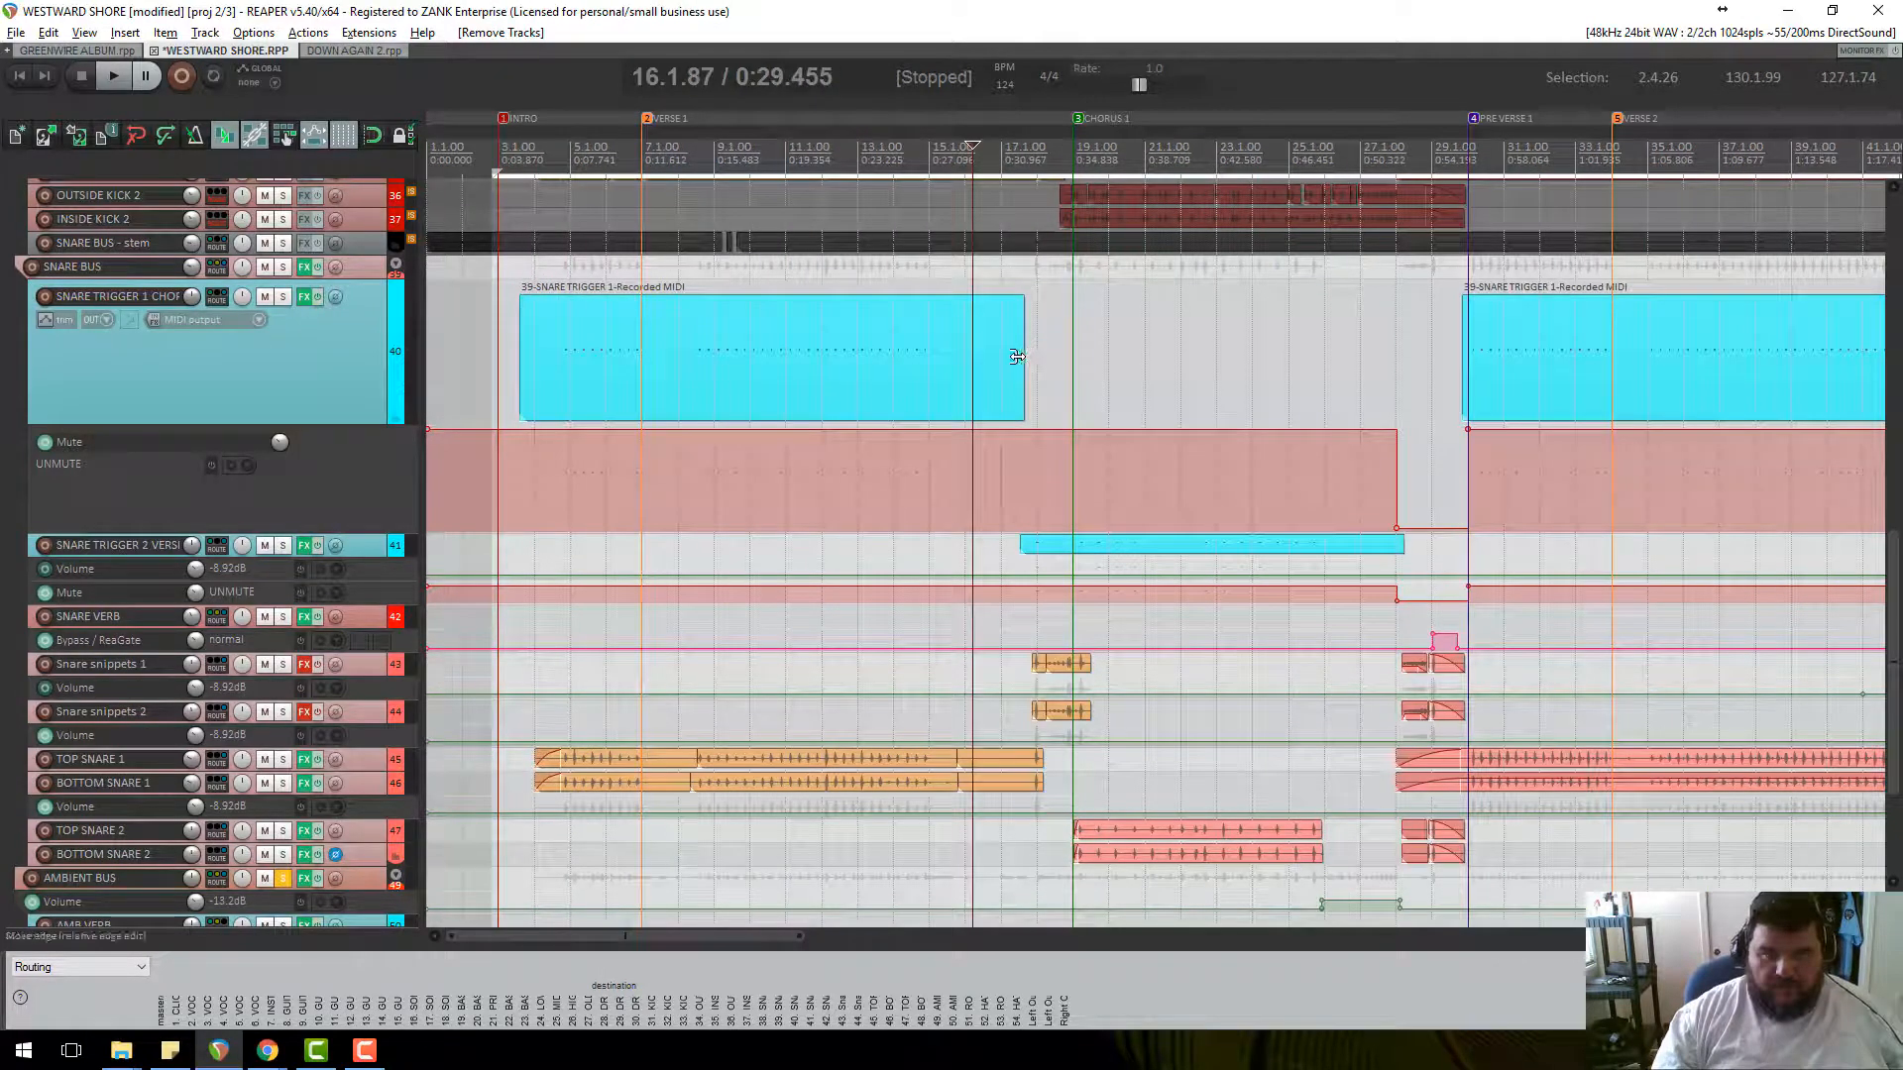
click(540, 154)
scroll(734, 396, up, 4)
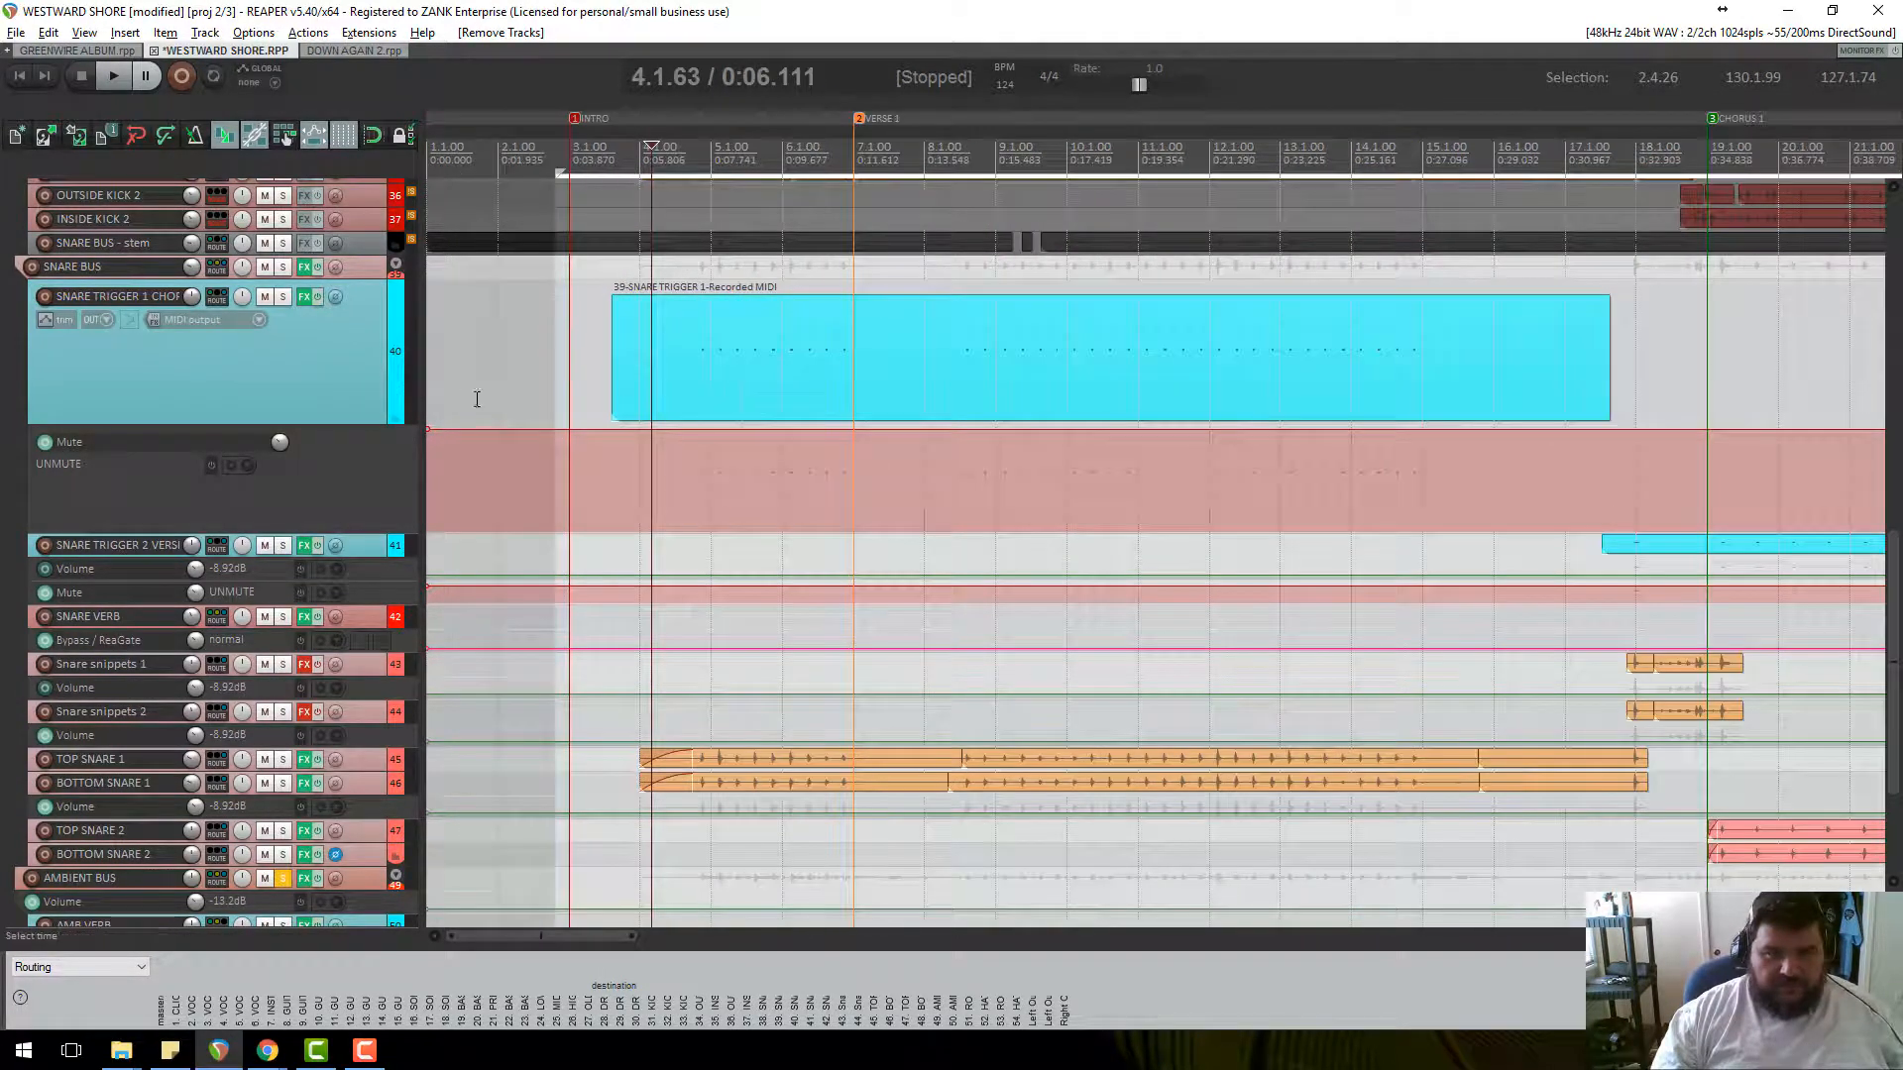
drag(364, 421, 675, 504)
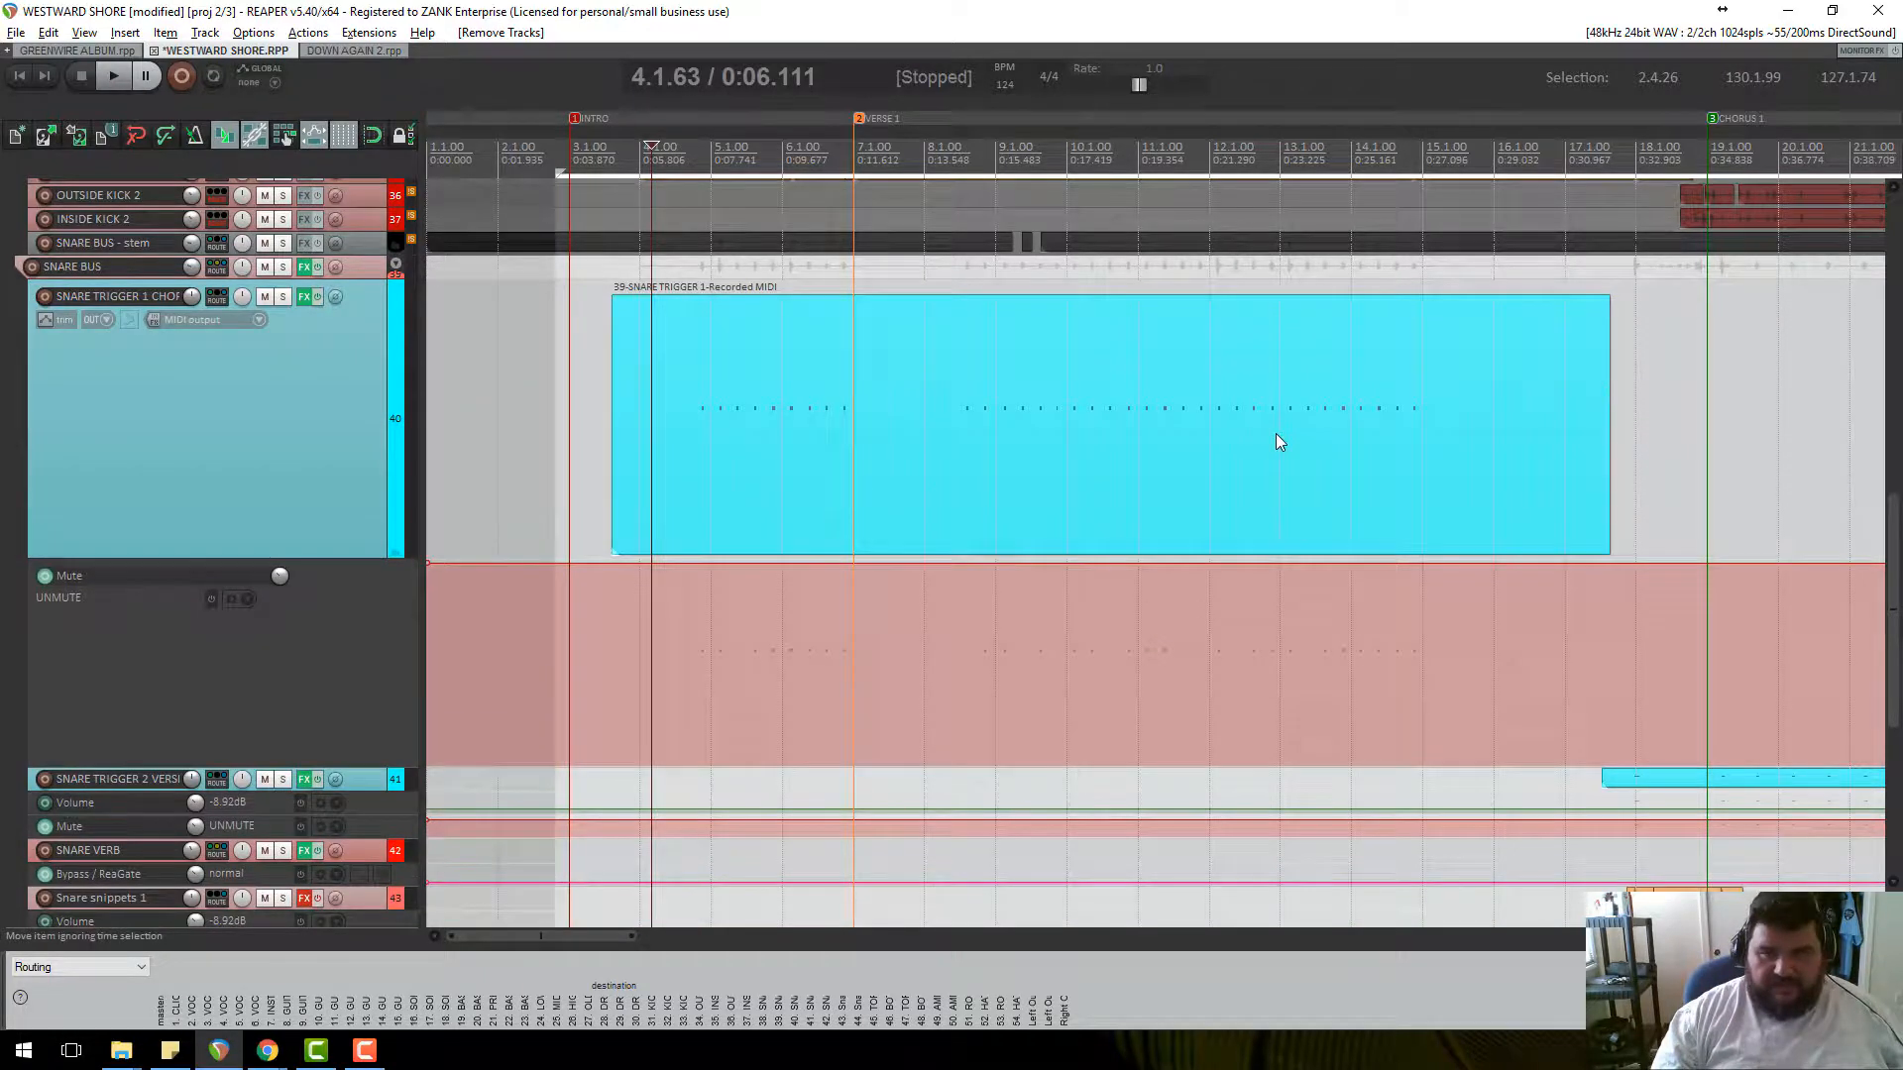
scroll(1275, 442, up, 3)
scroll(1288, 436, up, 1)
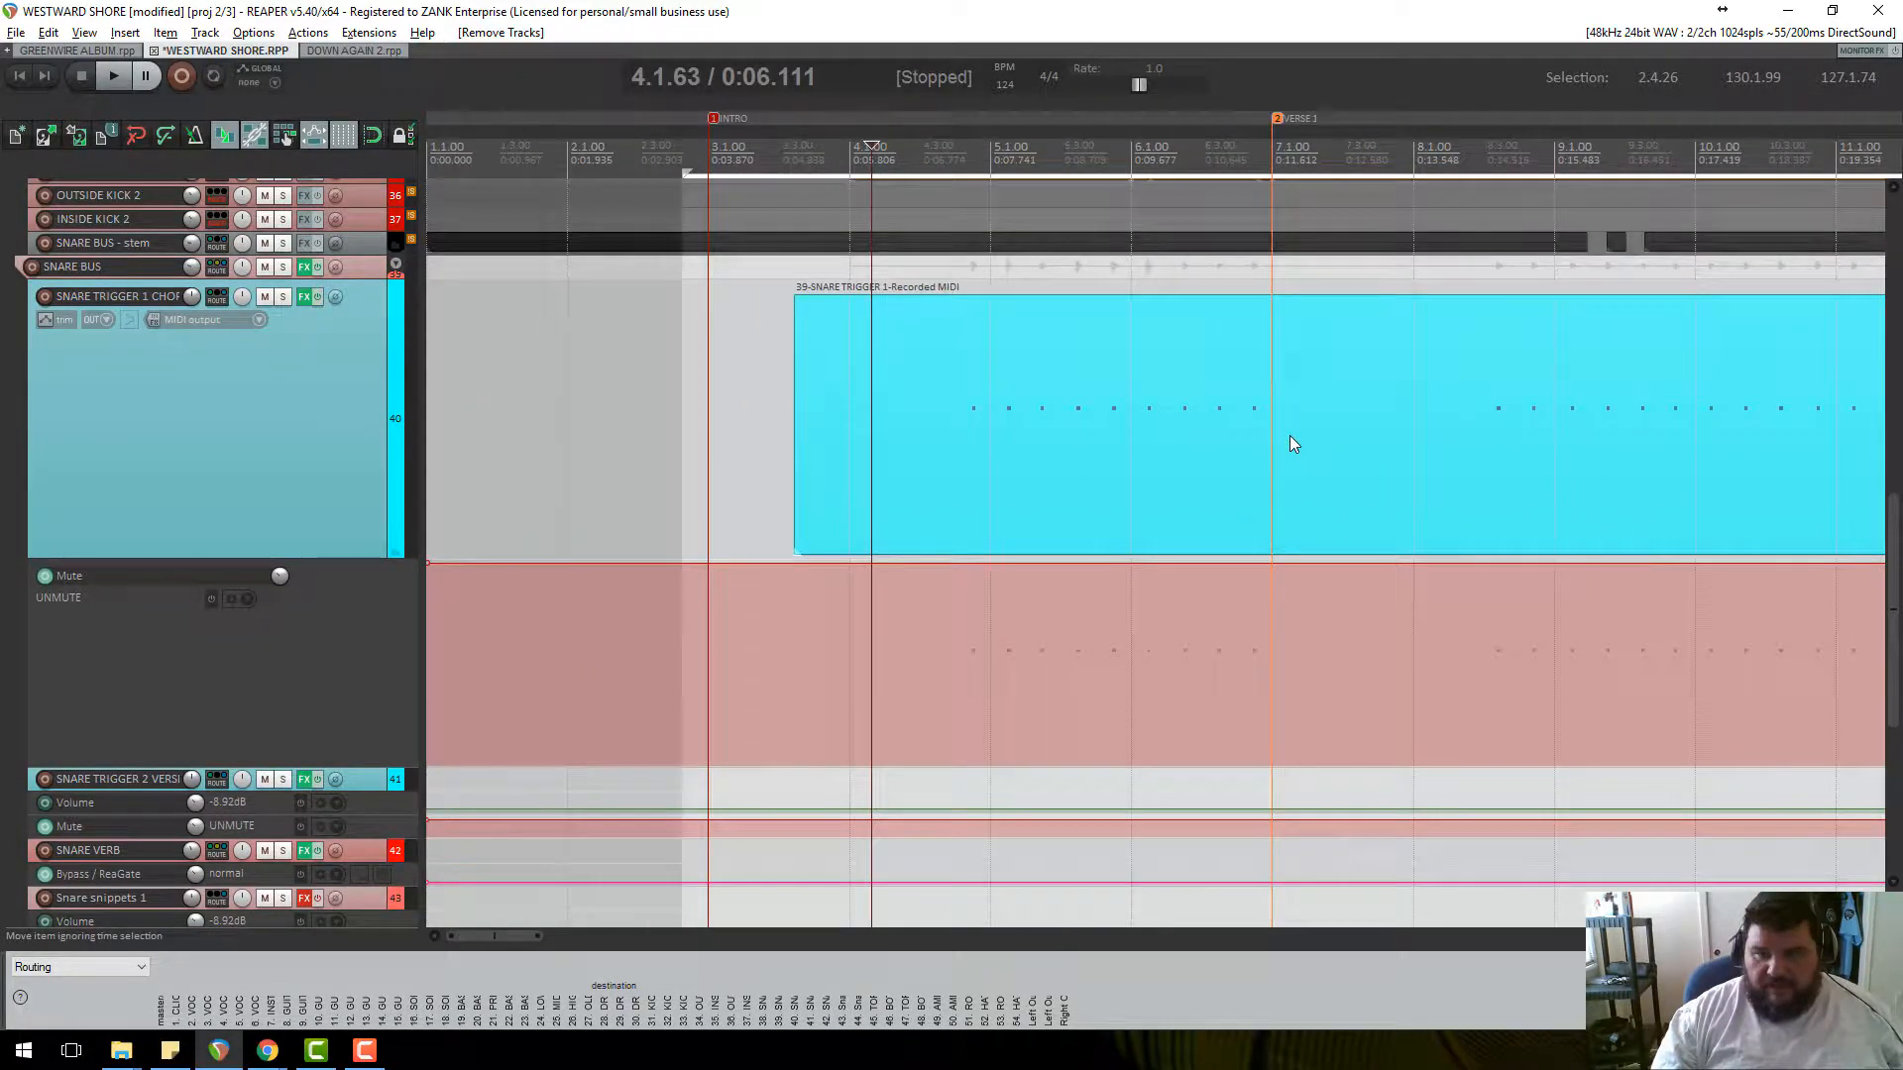
Move the edit cursor to bars 8, 15 and 34, then enlarge the SNARE TRIGGER 2 track.
click(1482, 182)
scroll(1394, 473, up, 3)
scroll(1393, 472, down, 7)
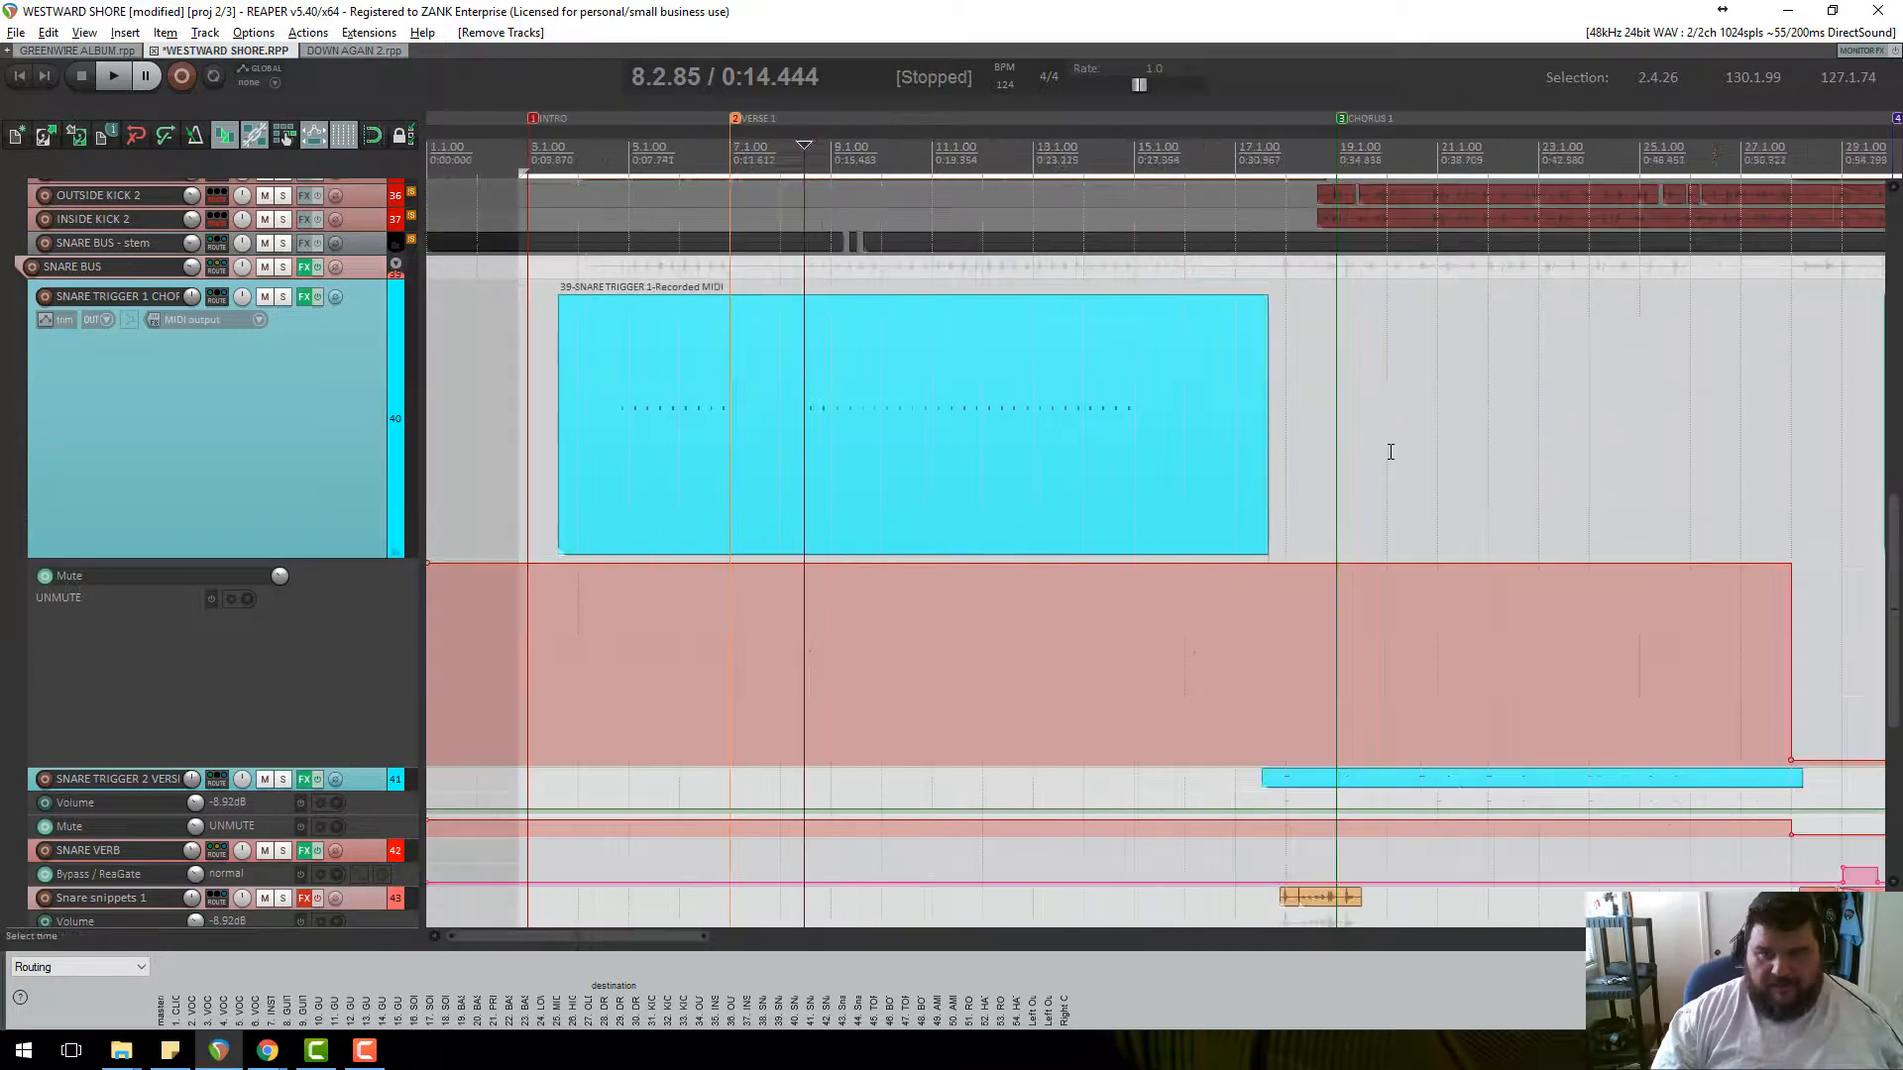
click(1147, 150)
scroll(1375, 426, down, 2)
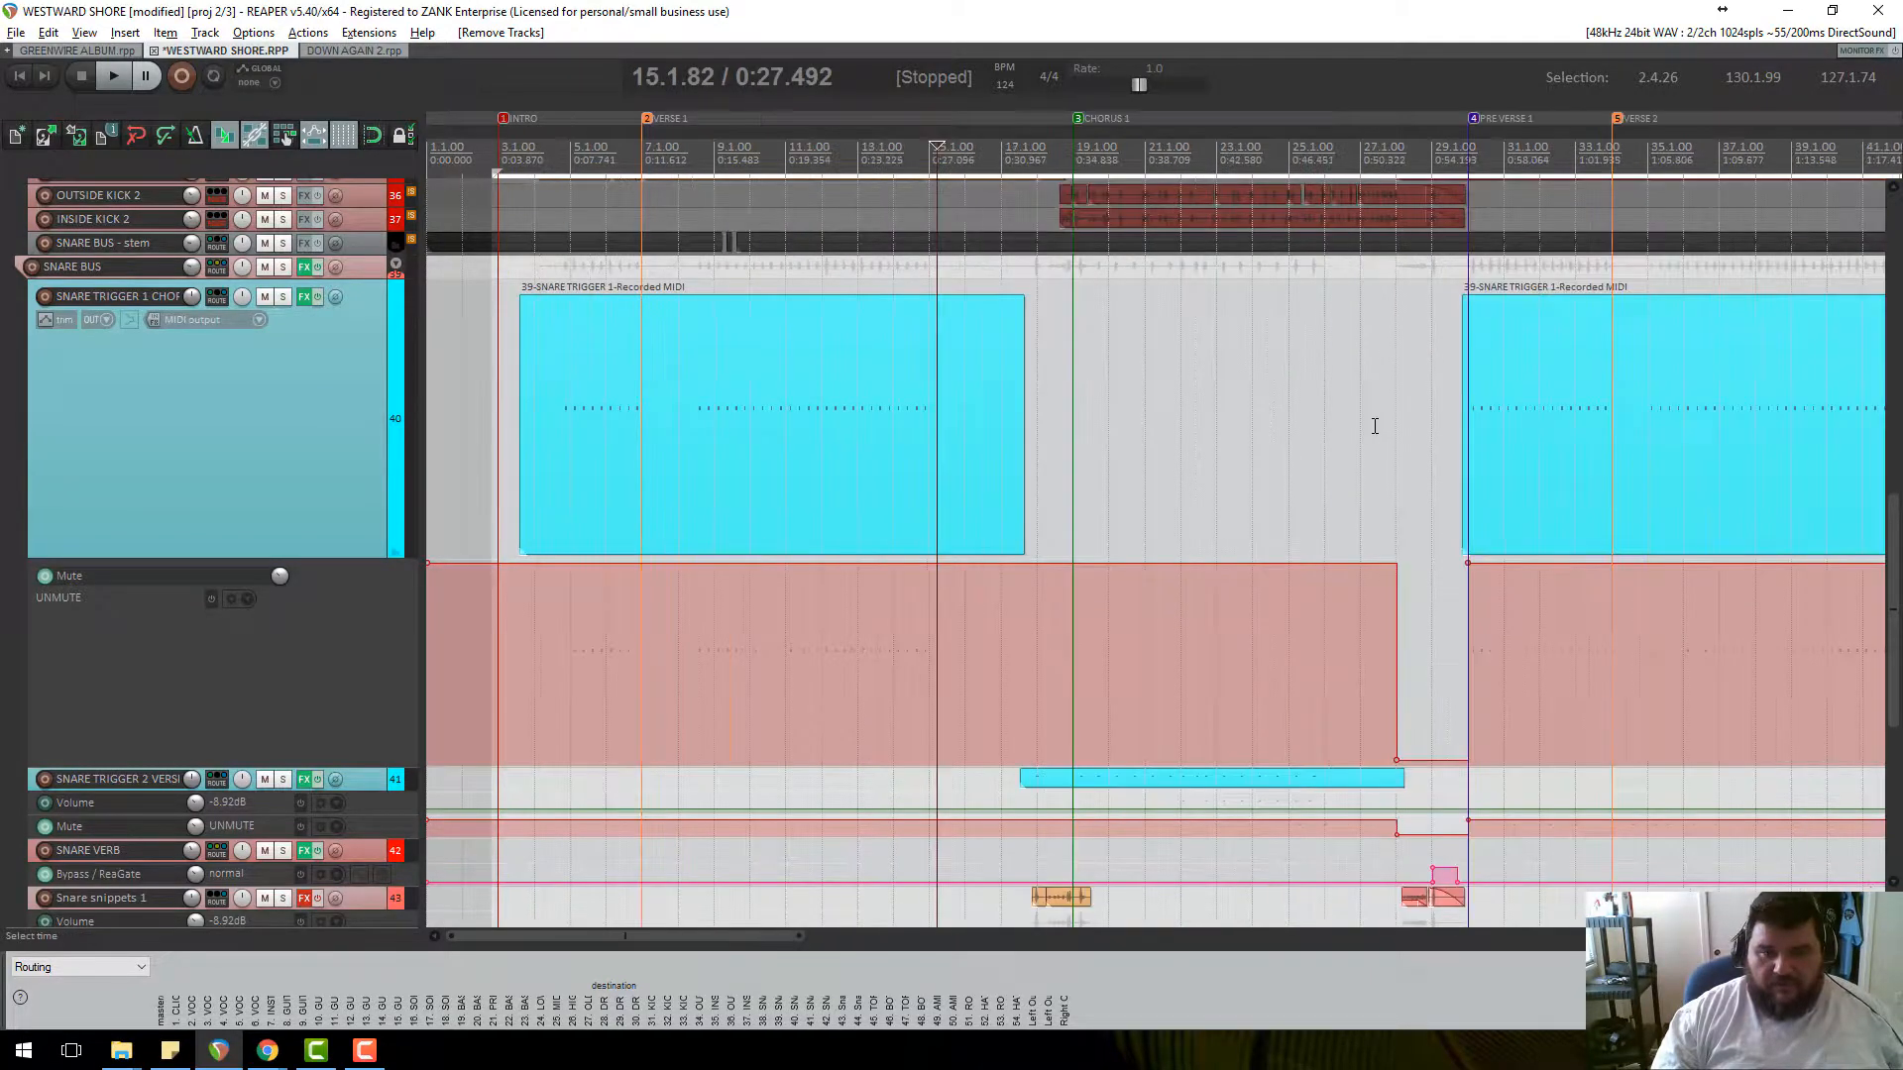
click(1614, 150)
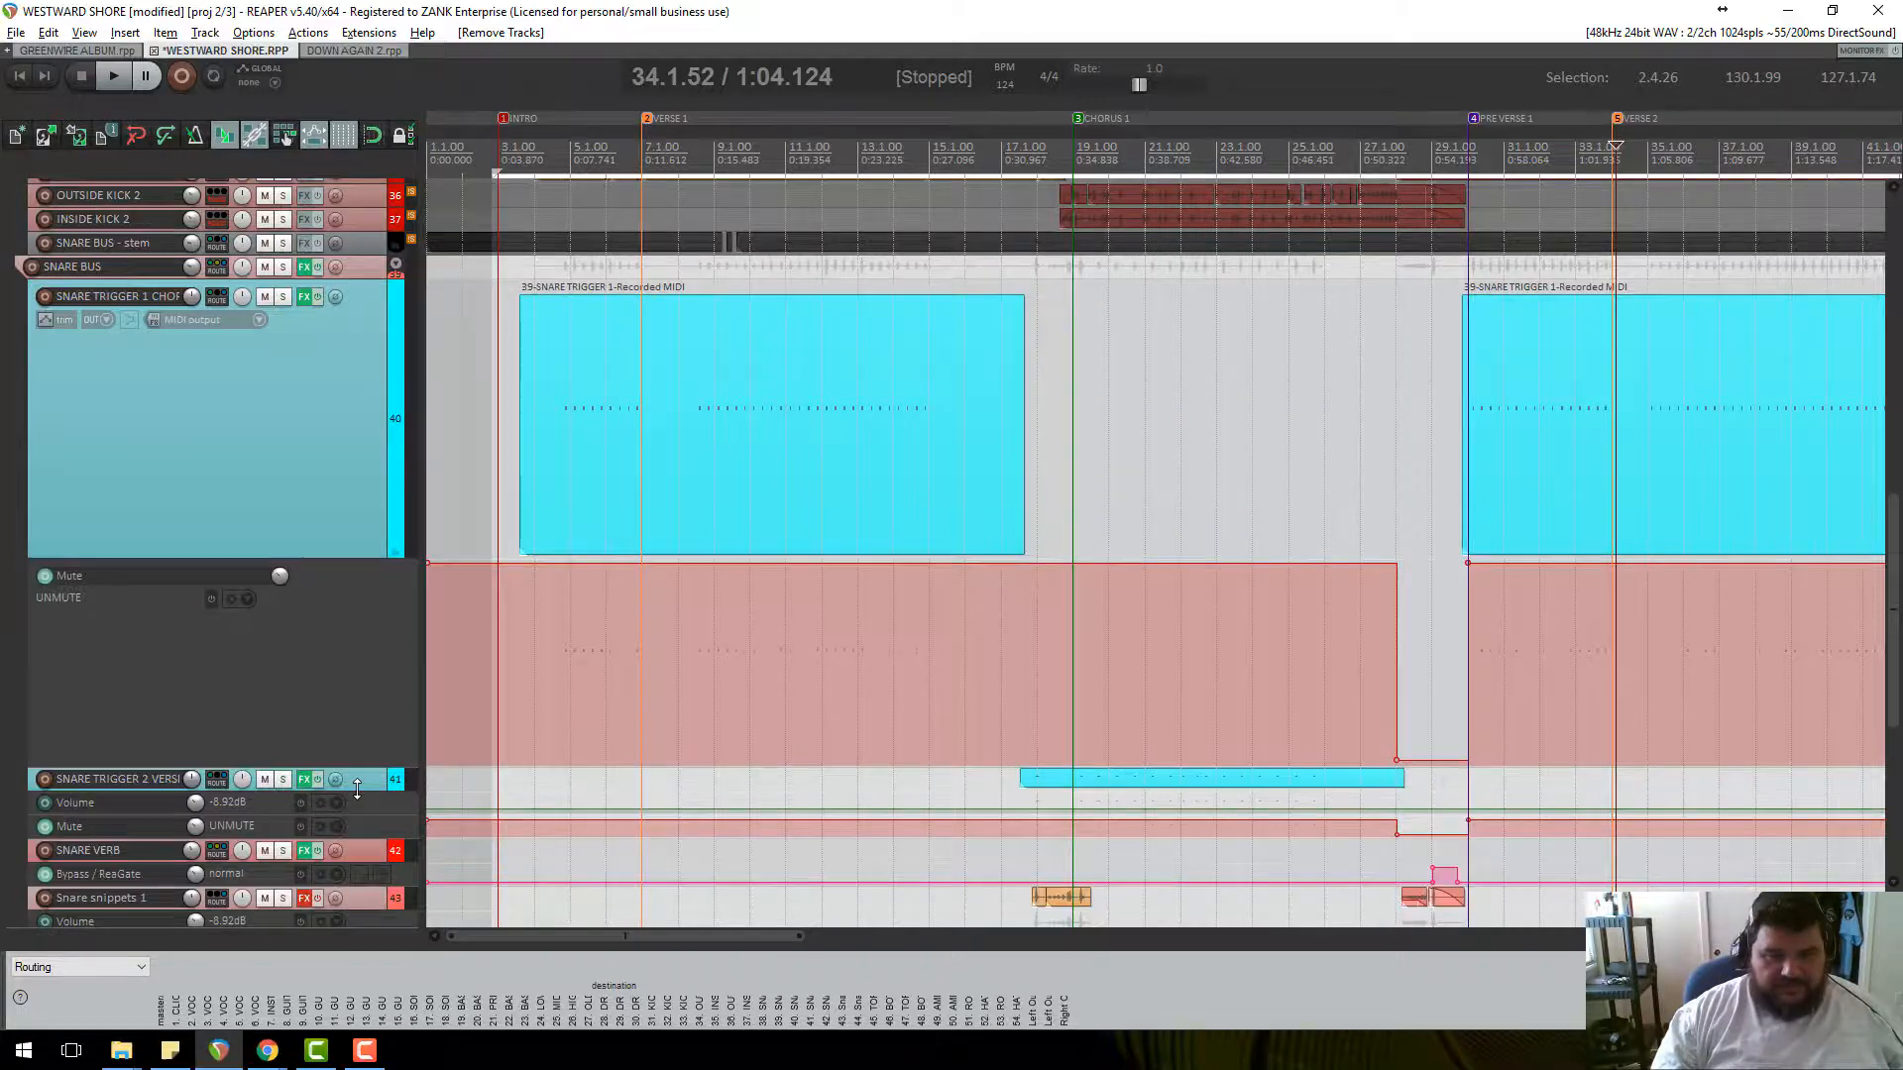
drag(356, 786, 372, 873)
Make the KICK SNAP and KICK TRIGGER tracks taller.
scroll(353, 313, up, 6)
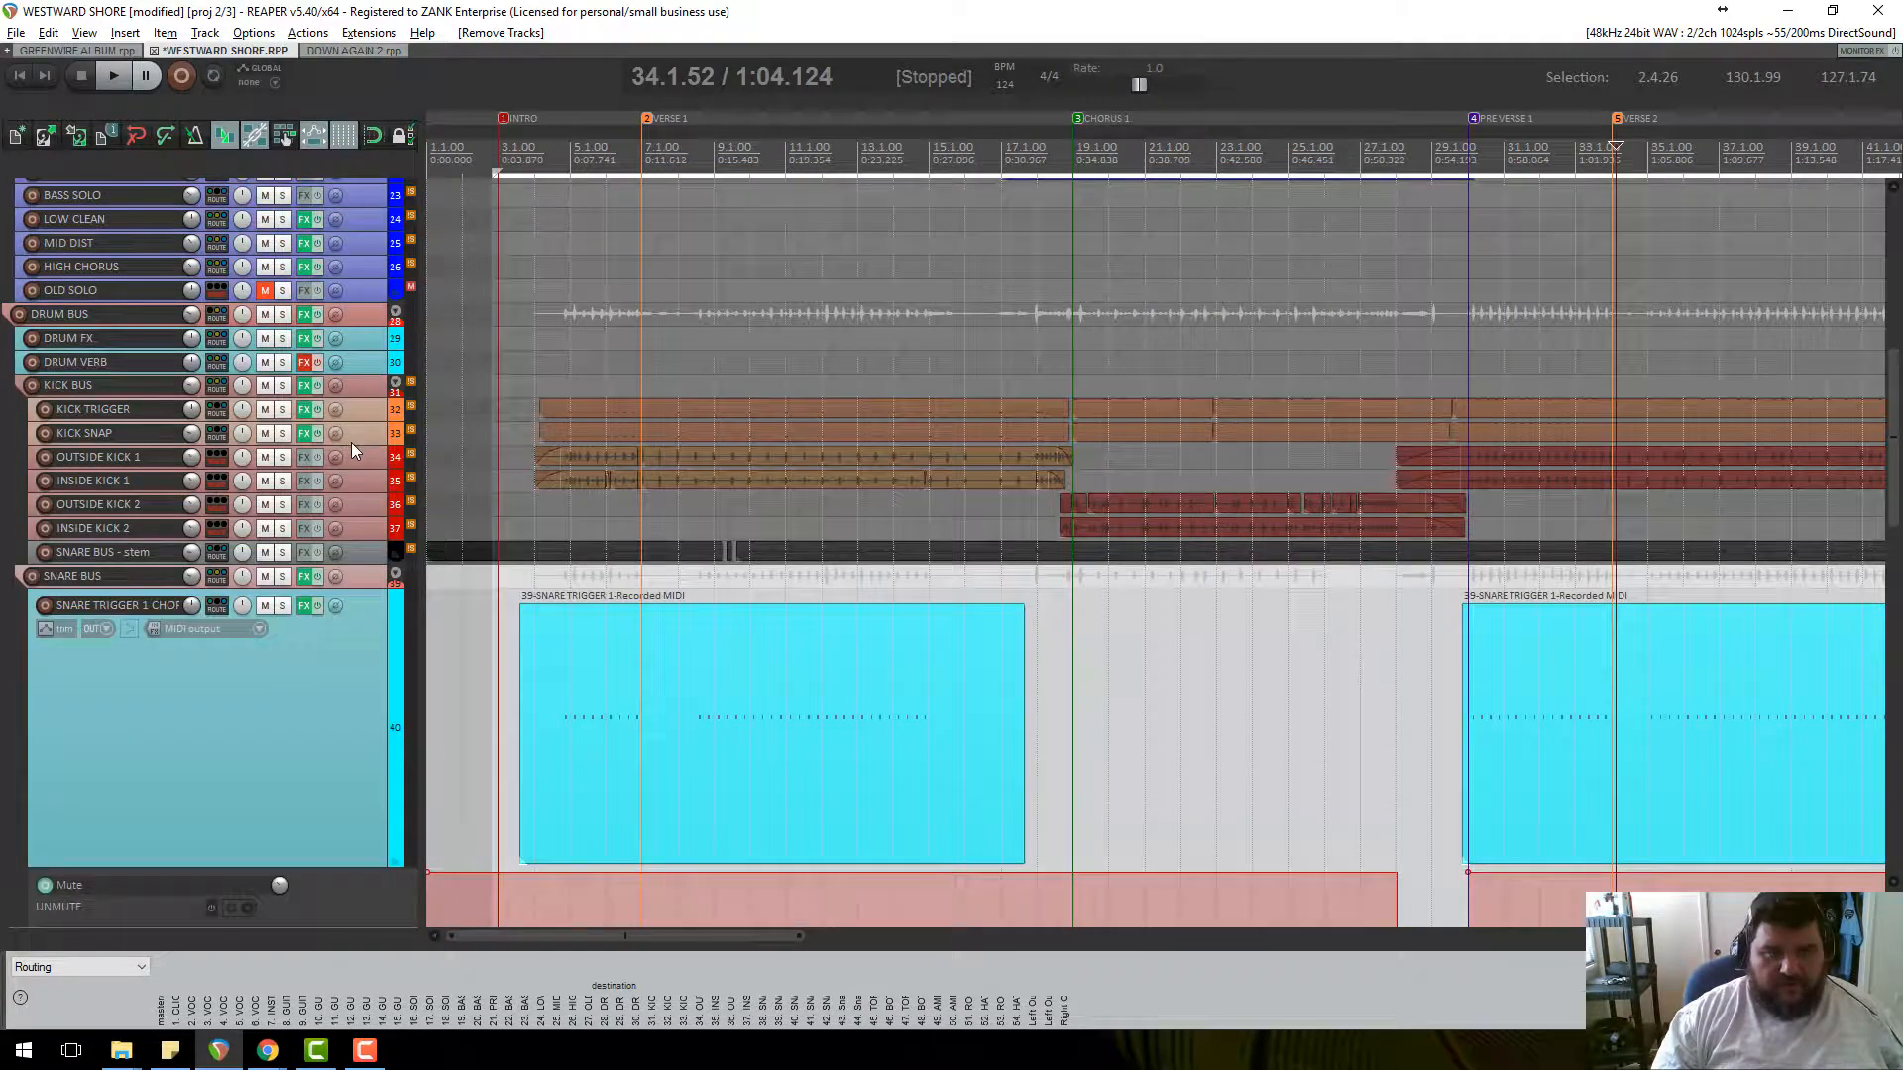
drag(350, 442, 353, 616)
drag(363, 416, 367, 590)
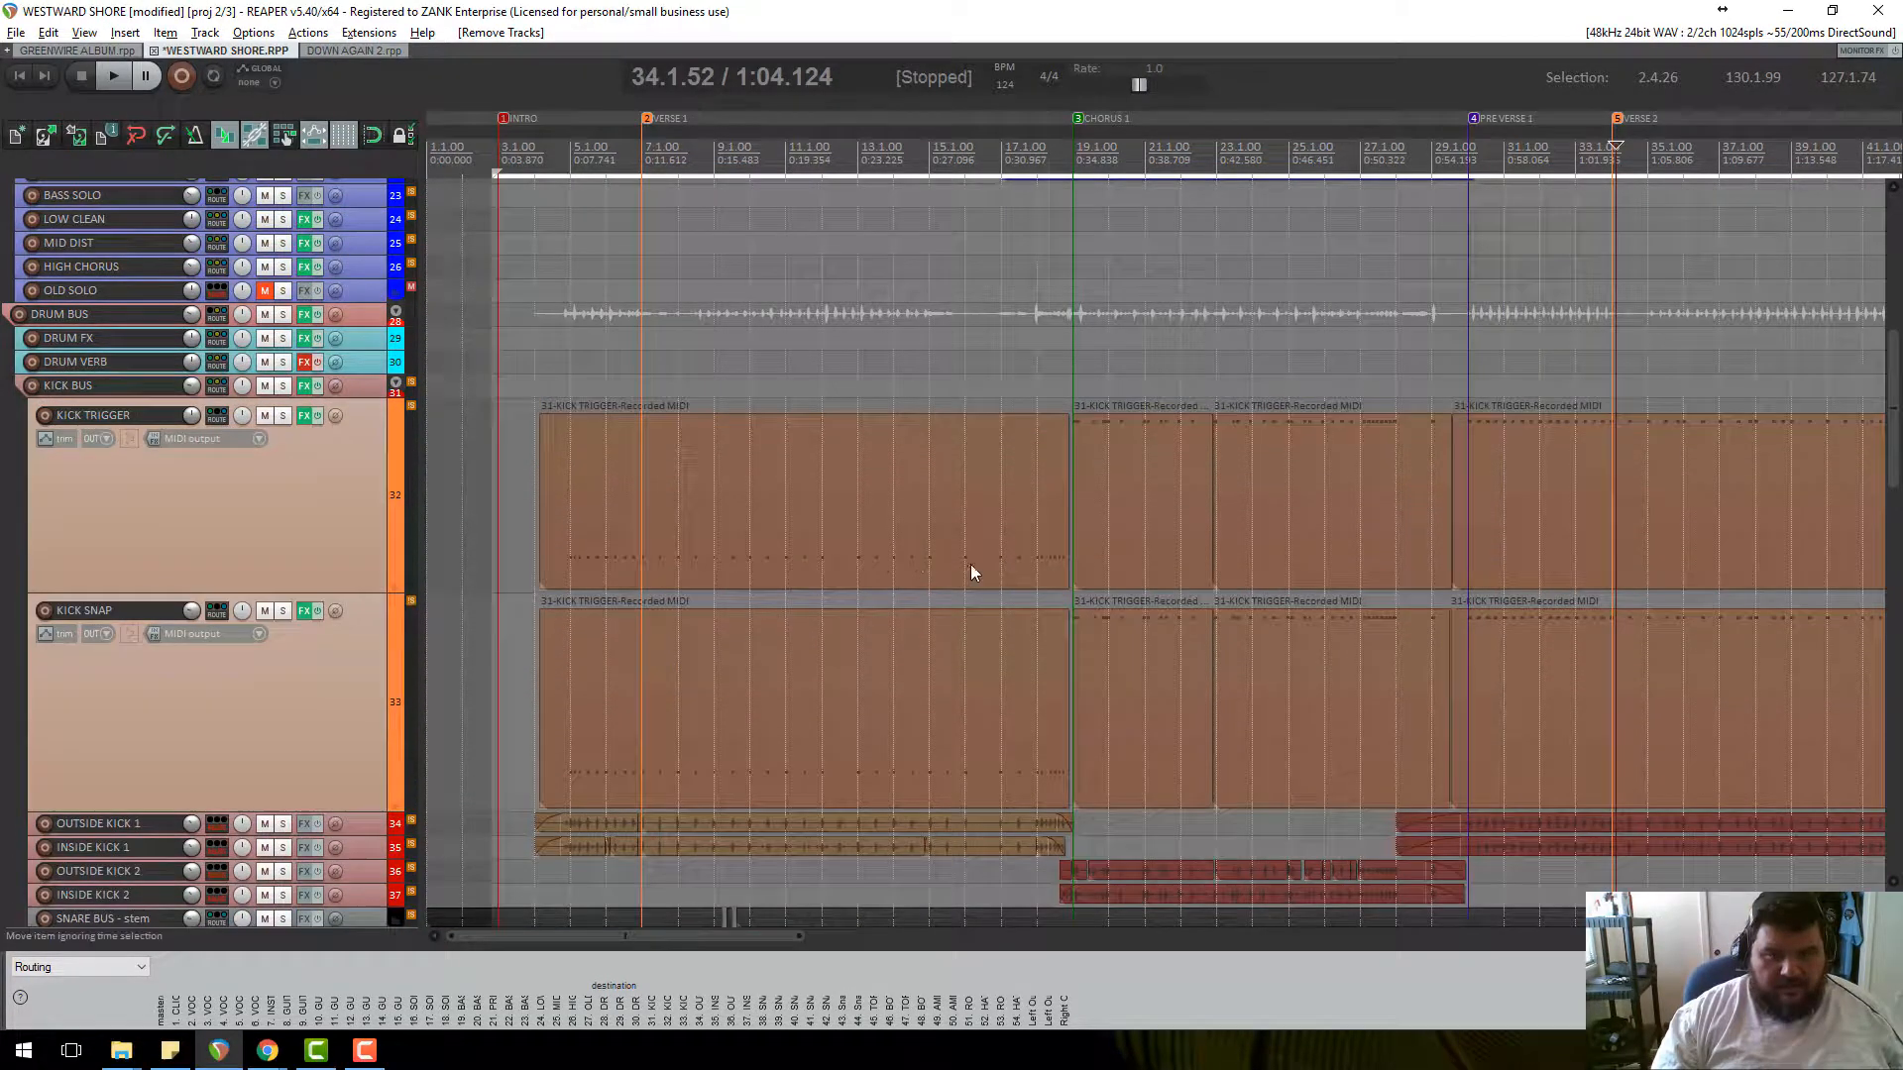
Select KICK TRIGGER and solo both the KICK TRIGGER and KICK SNAP tracks.
scroll(1123, 573, down, 3)
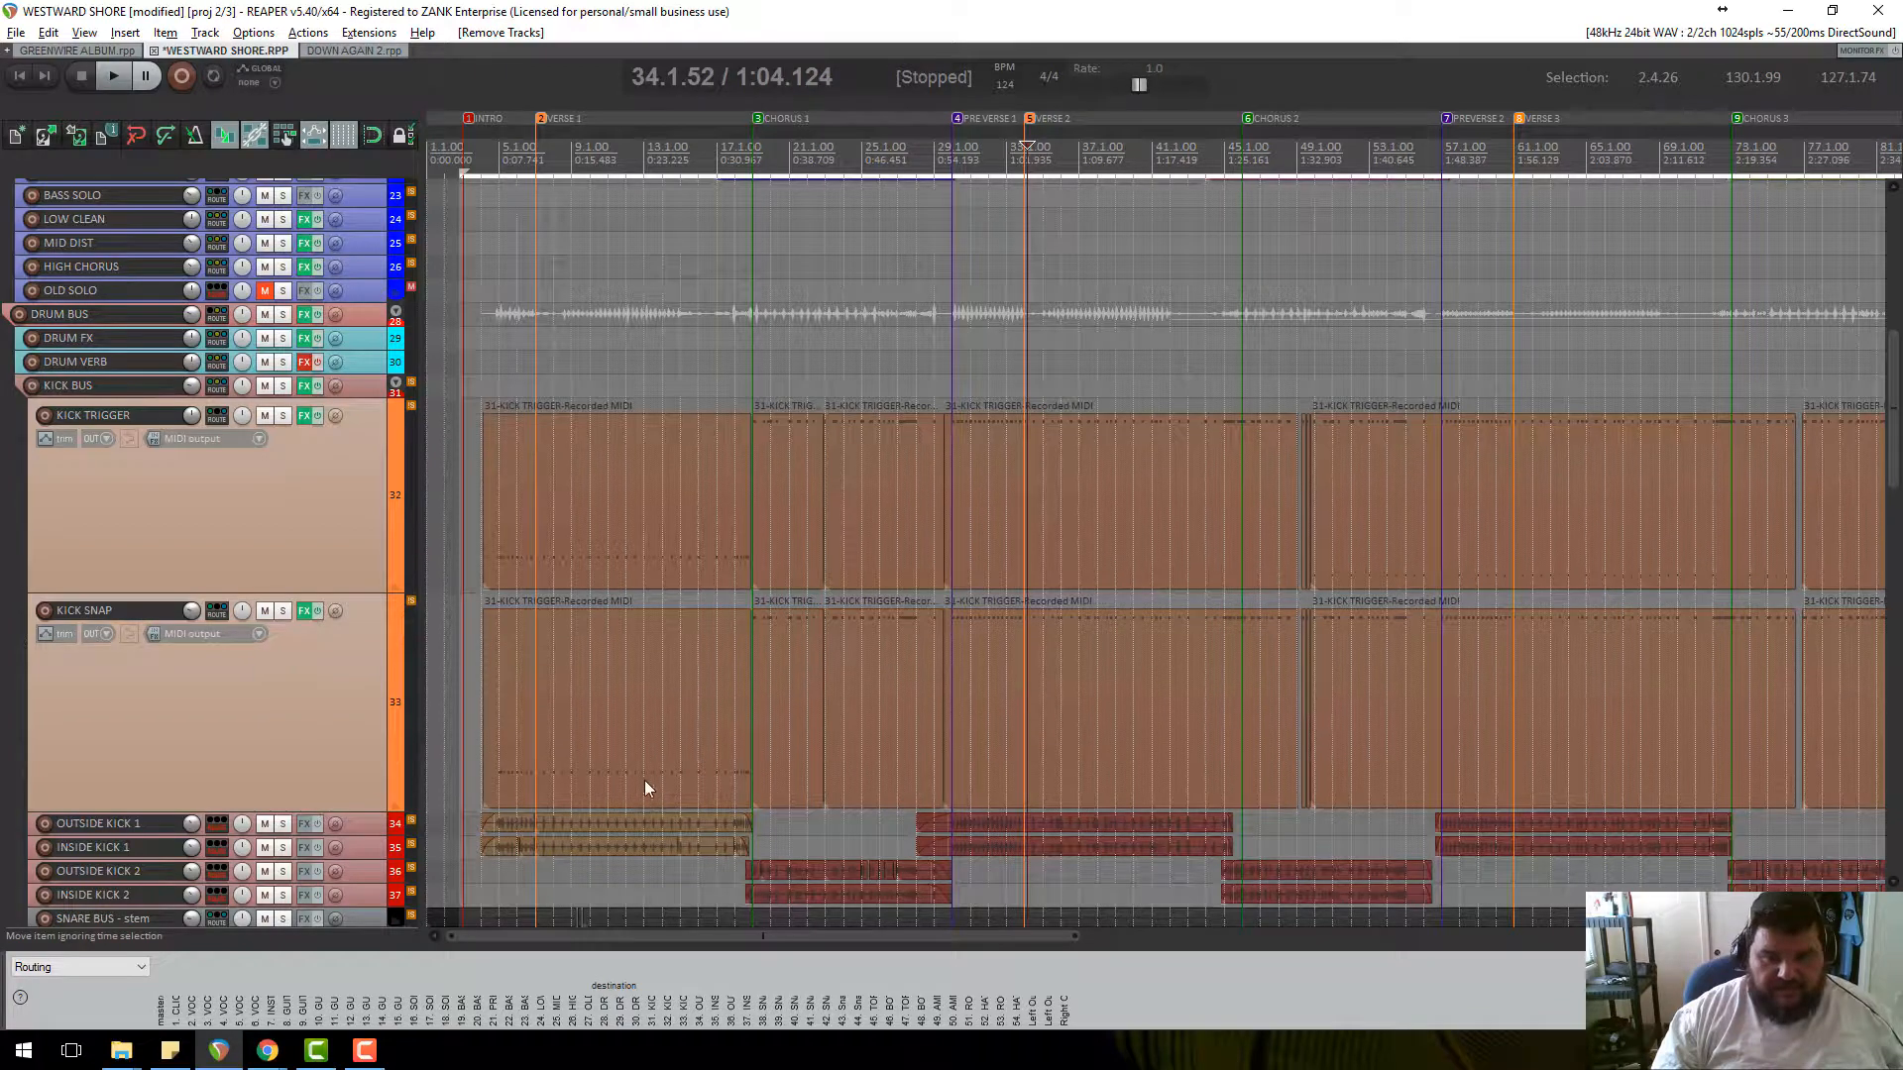
click(302, 536)
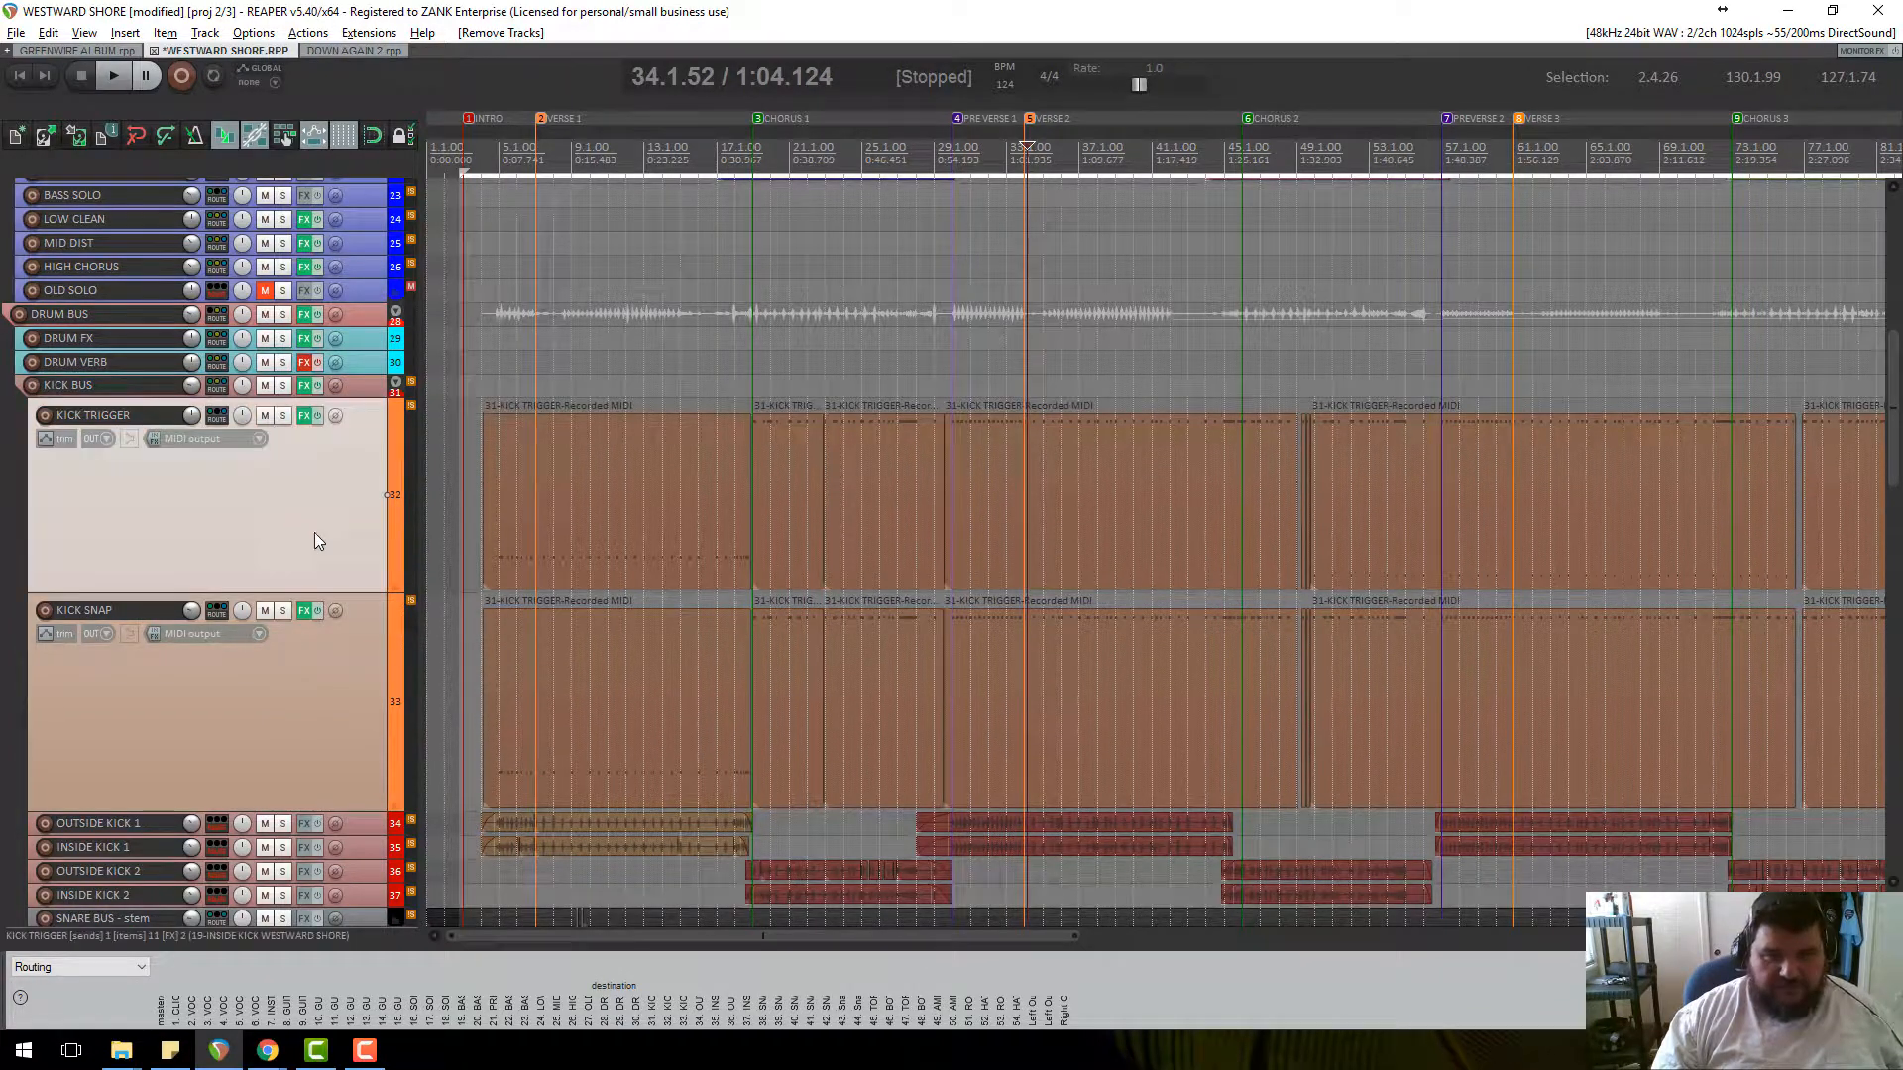
click(284, 416)
click(282, 612)
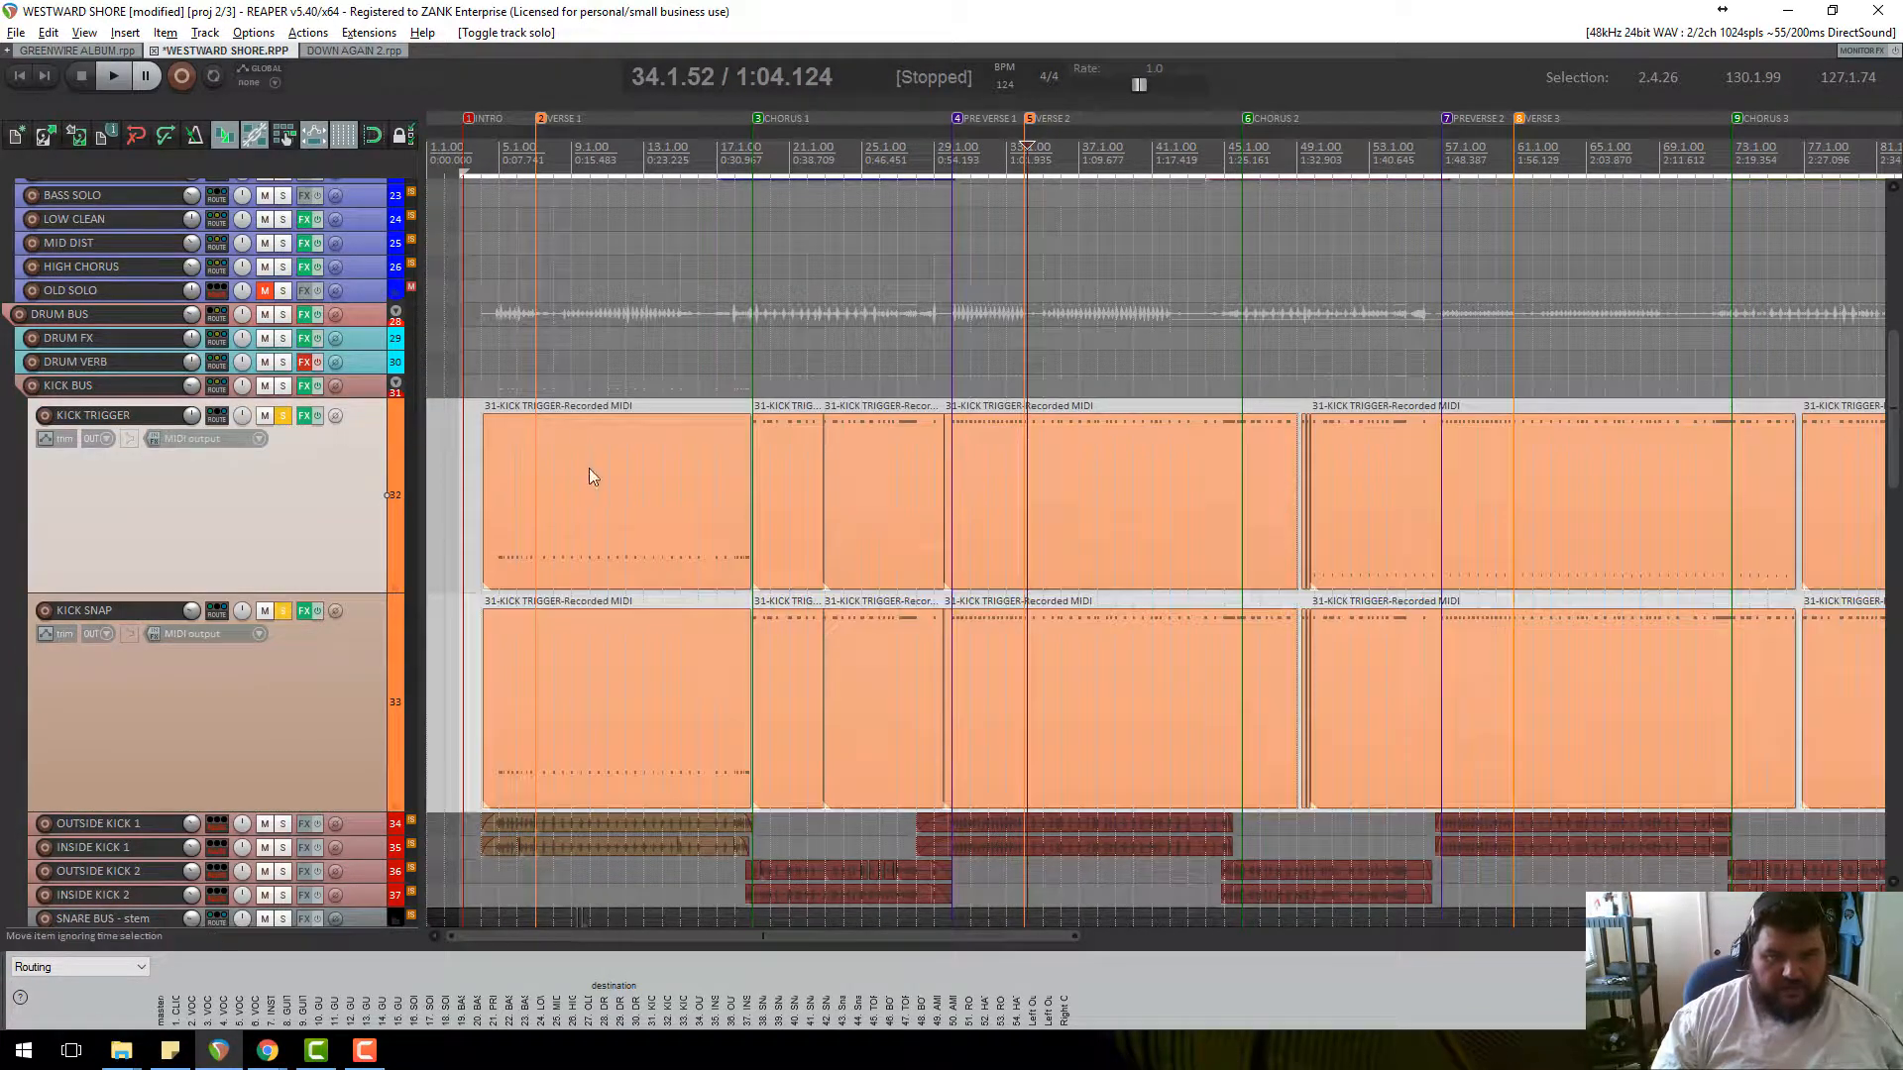
scroll(589, 467, up, 3)
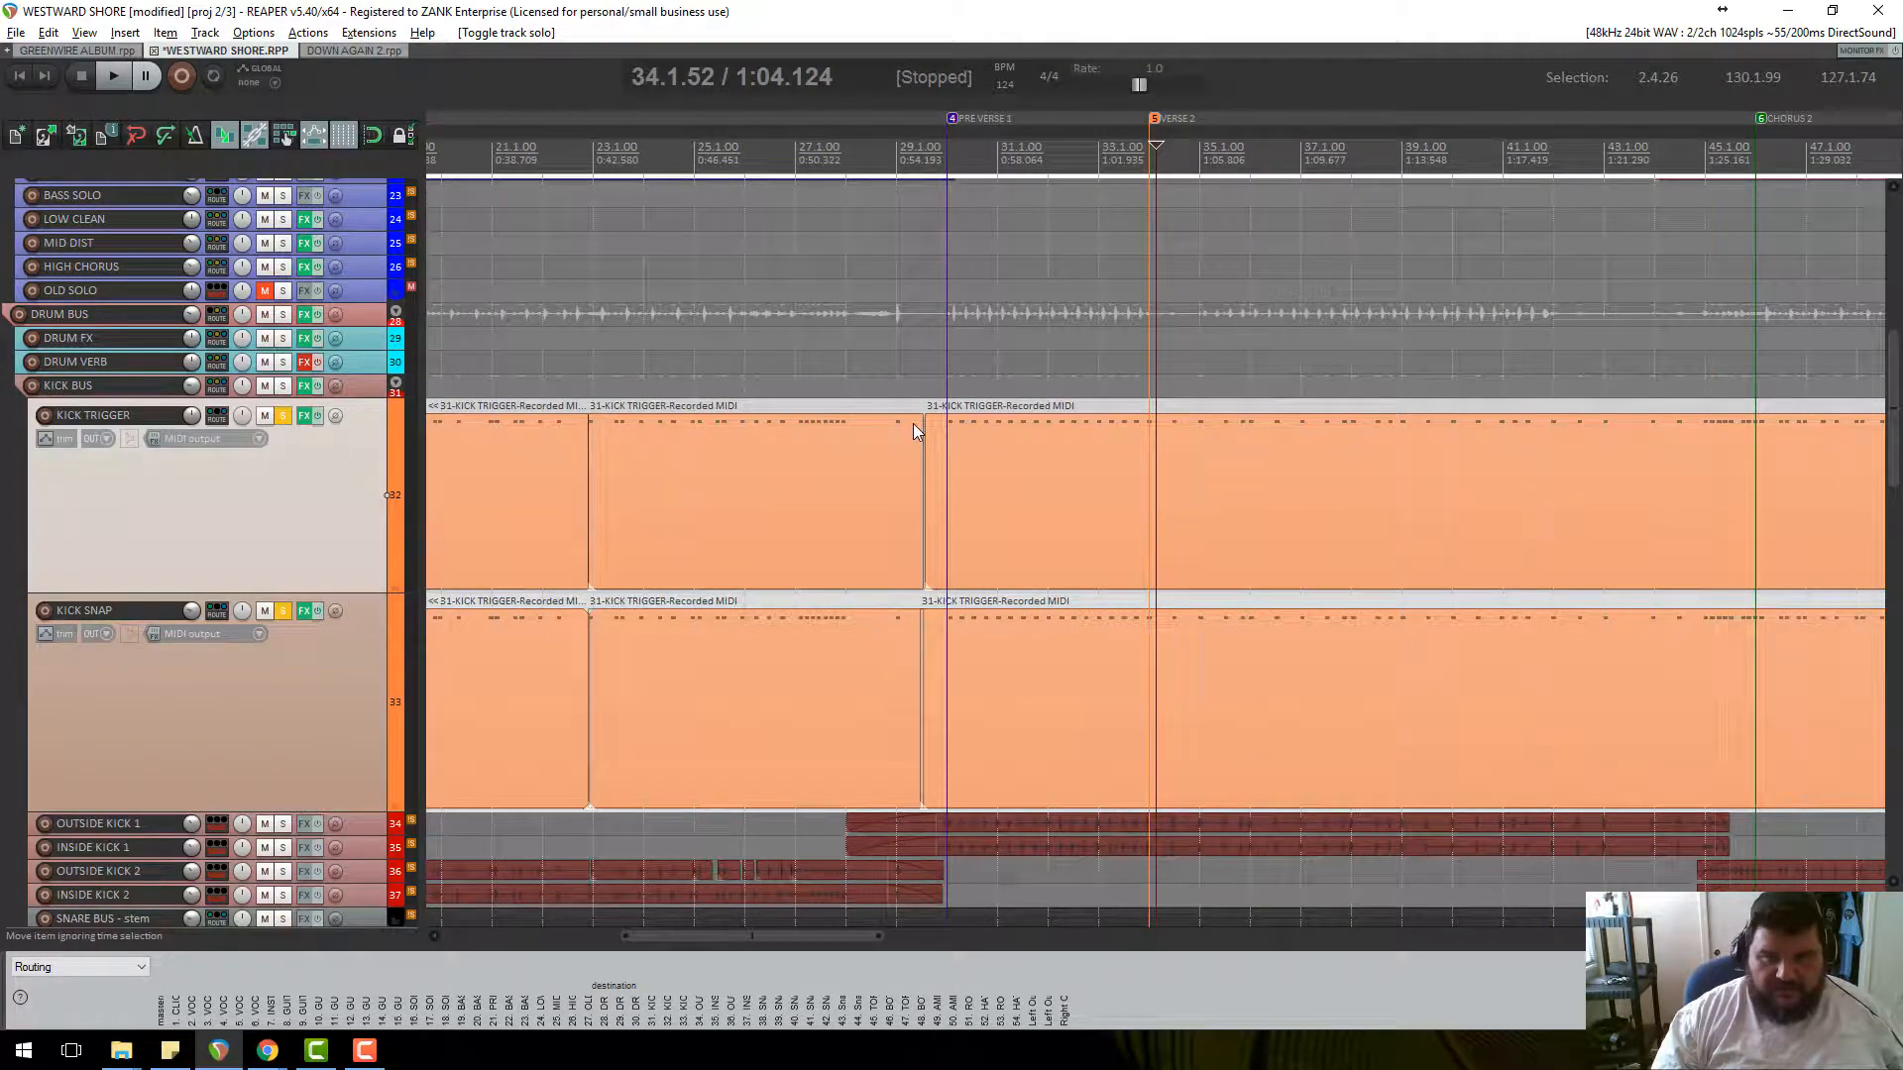
scroll(773, 634, down, 3)
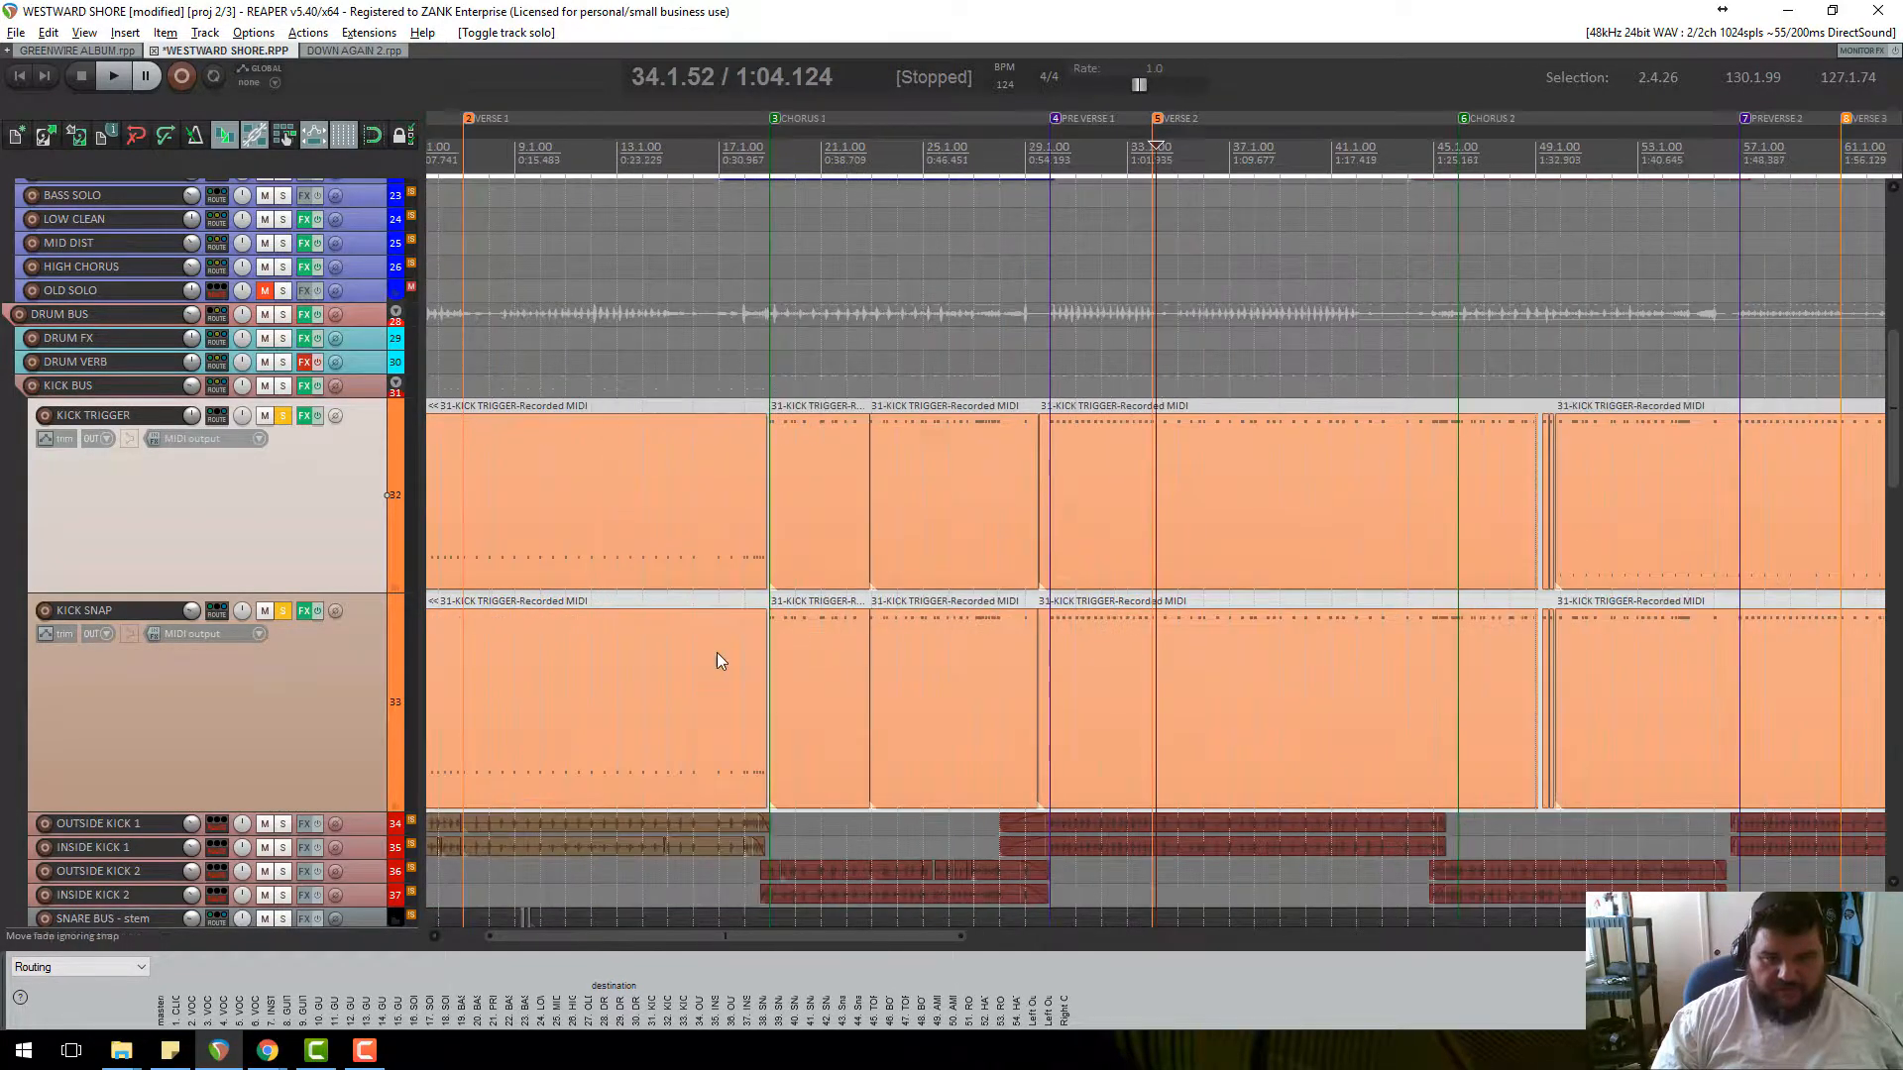
double_click(843, 668)
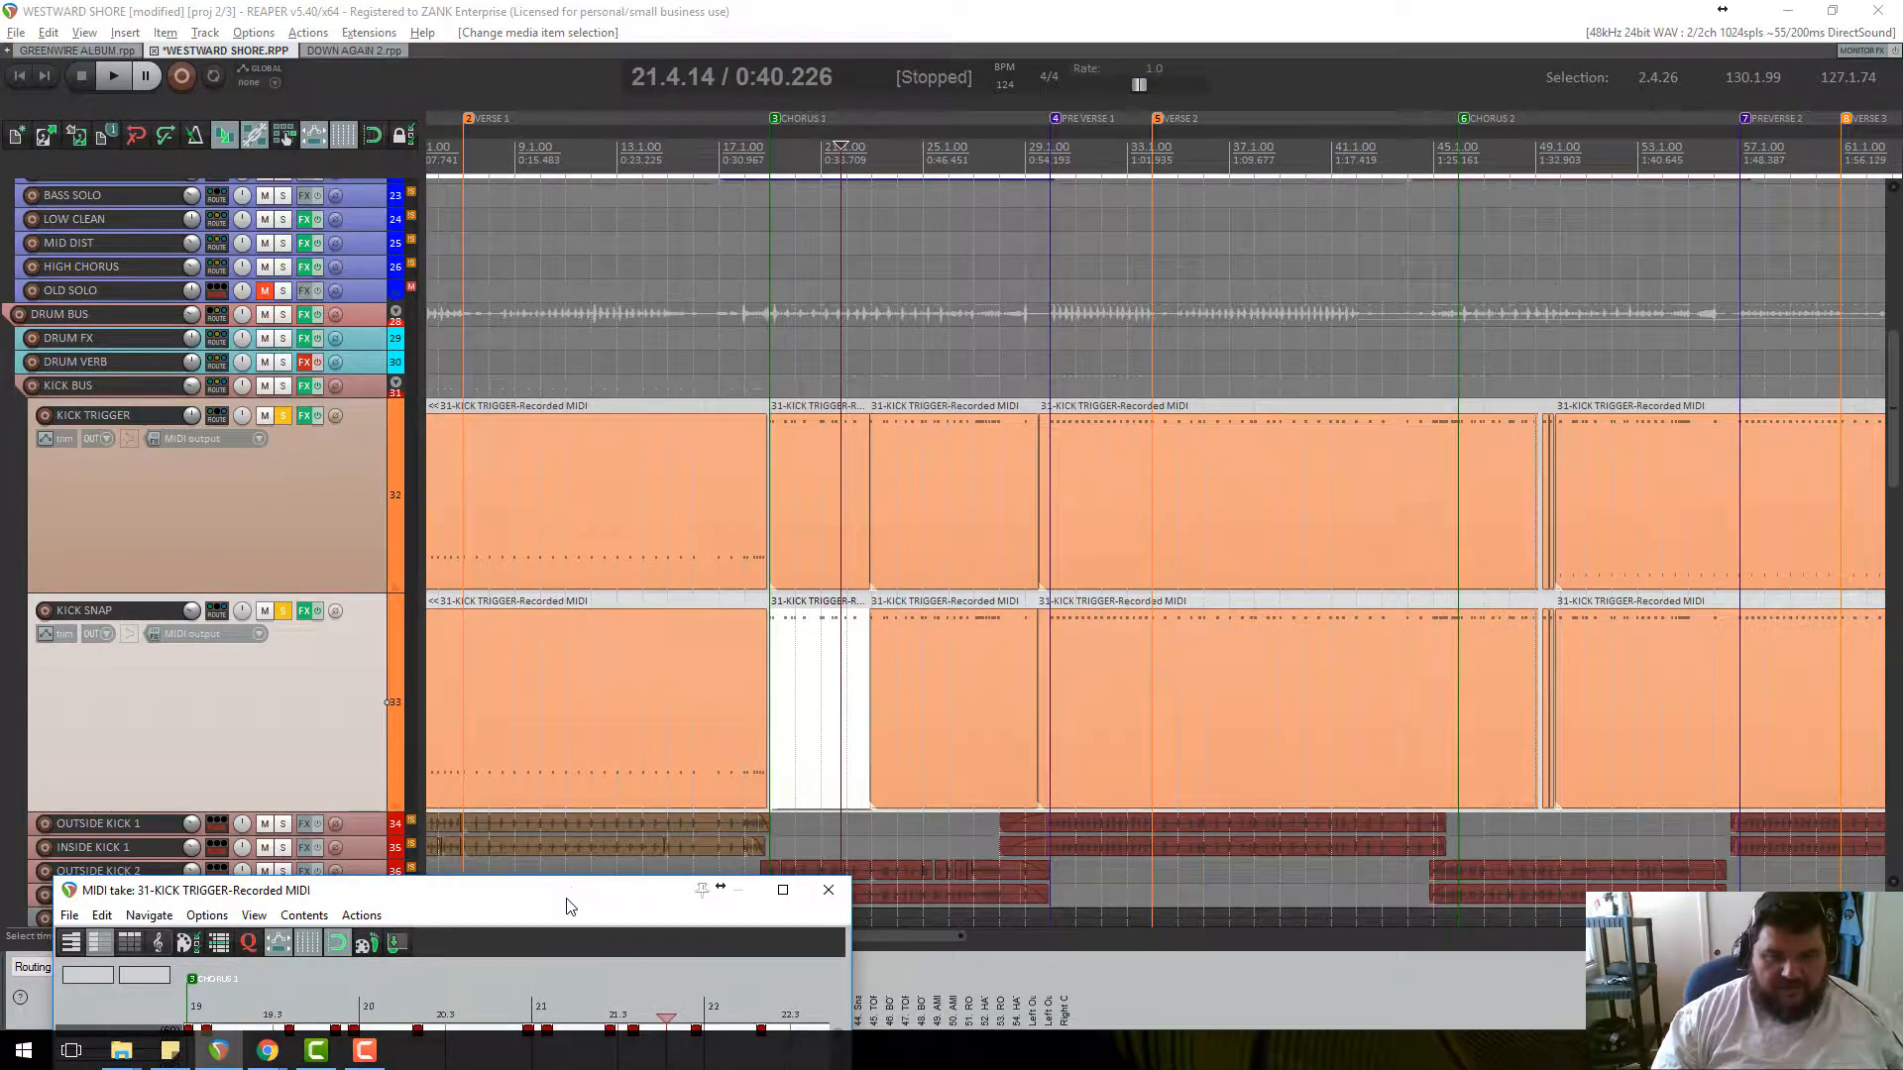
drag(569, 906, 859, 181)
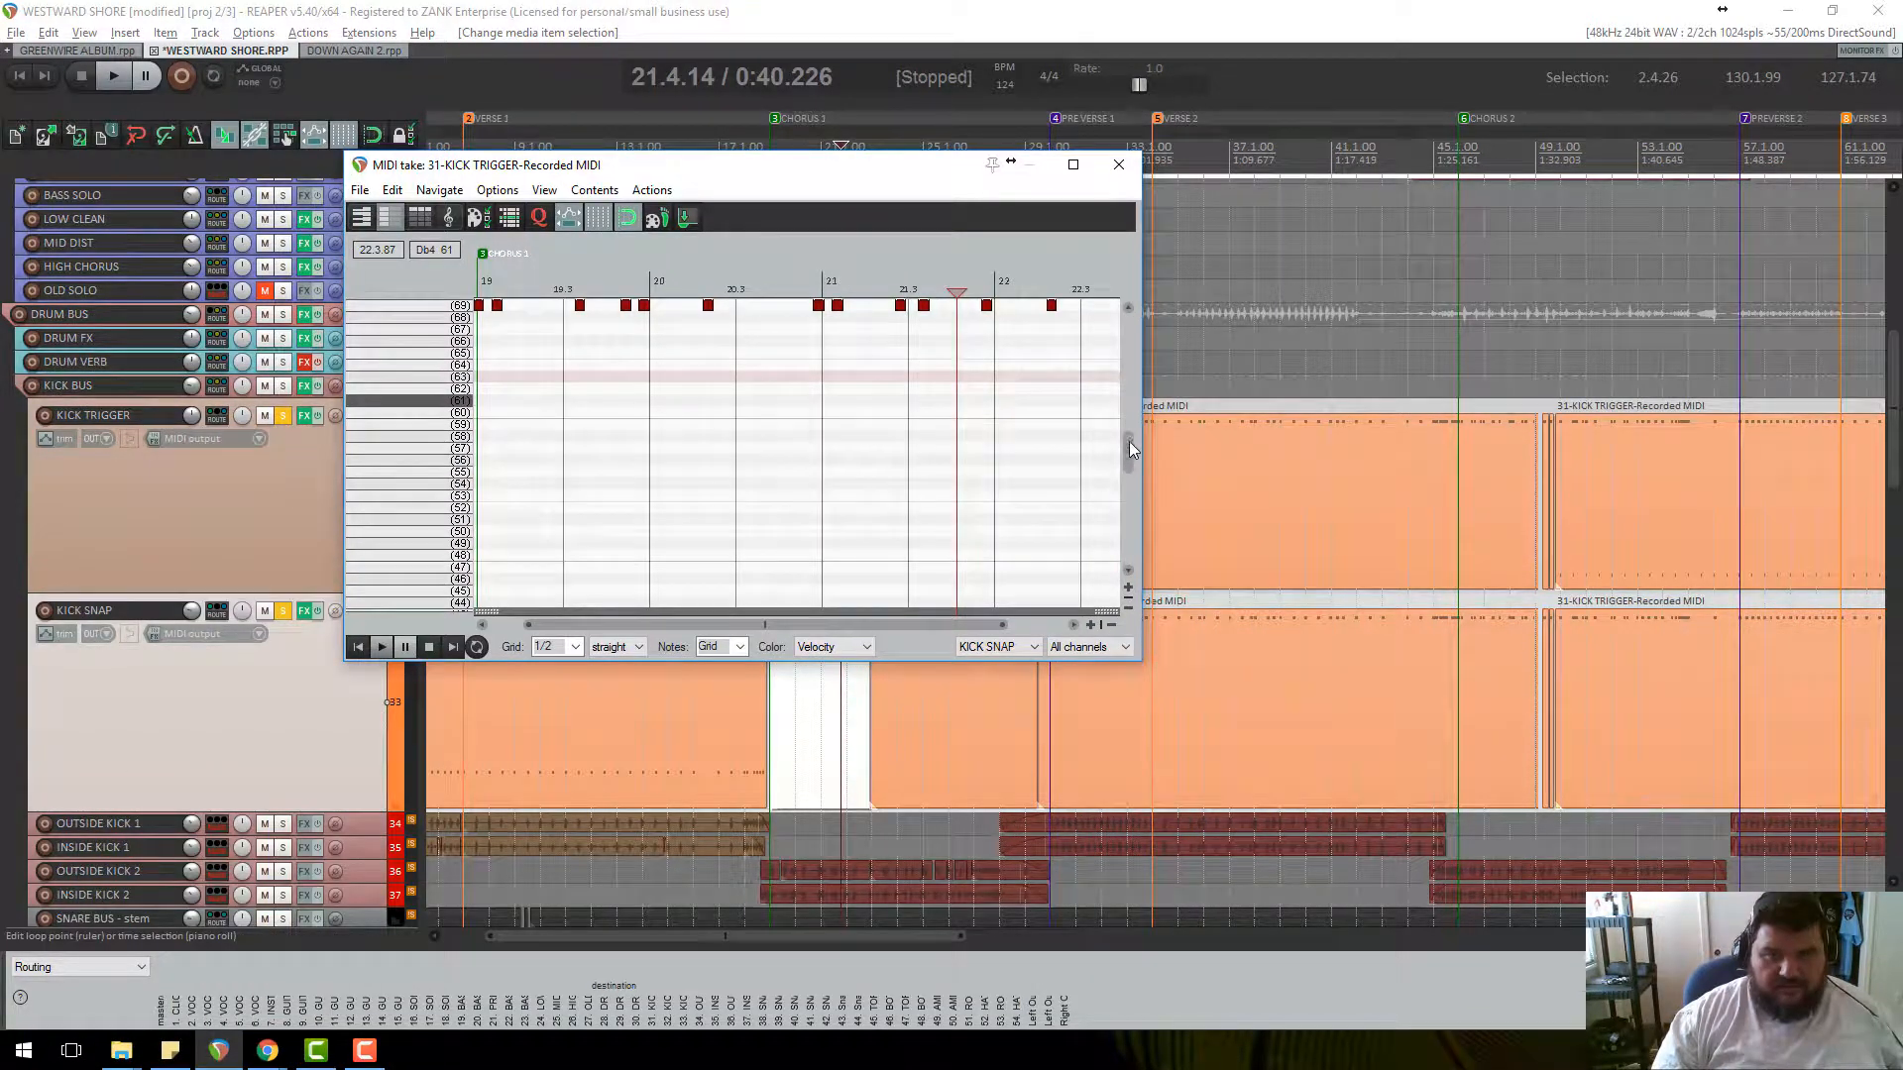
drag(1131, 450, 1132, 400)
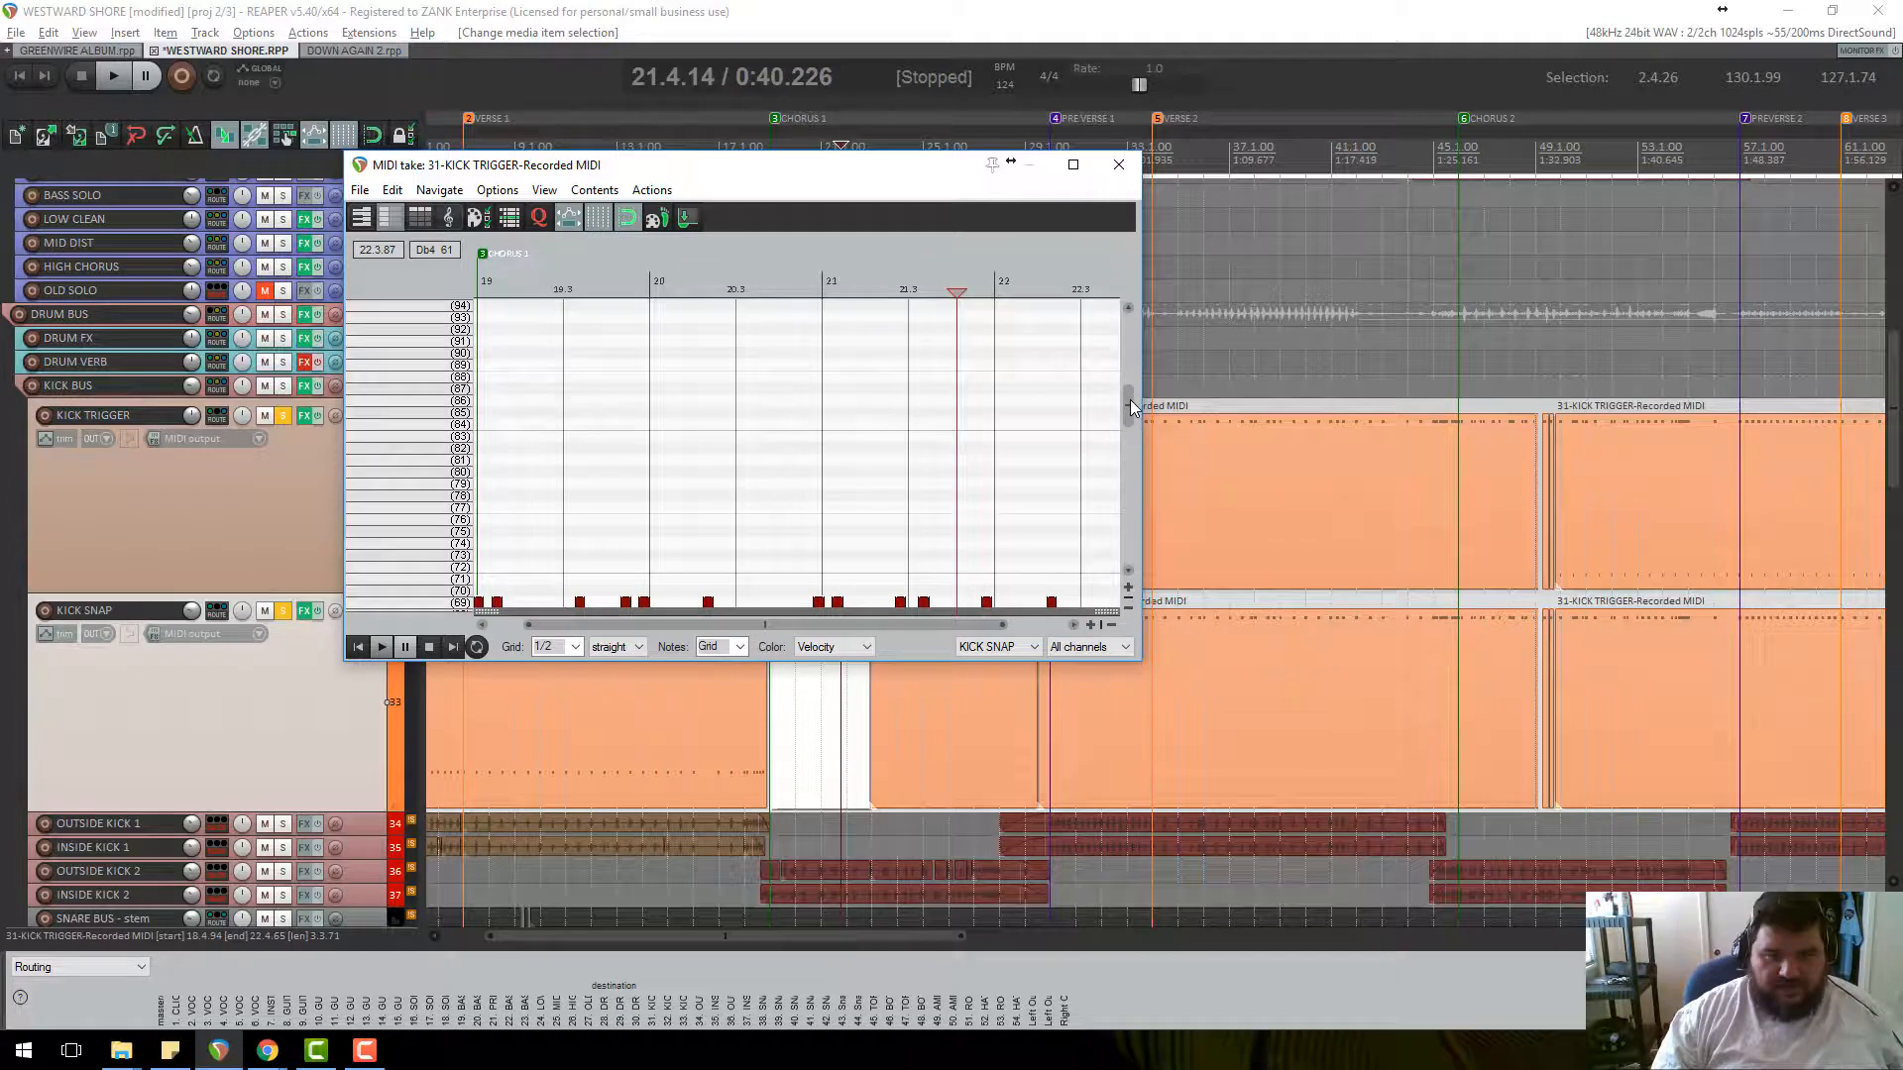
click(1119, 164)
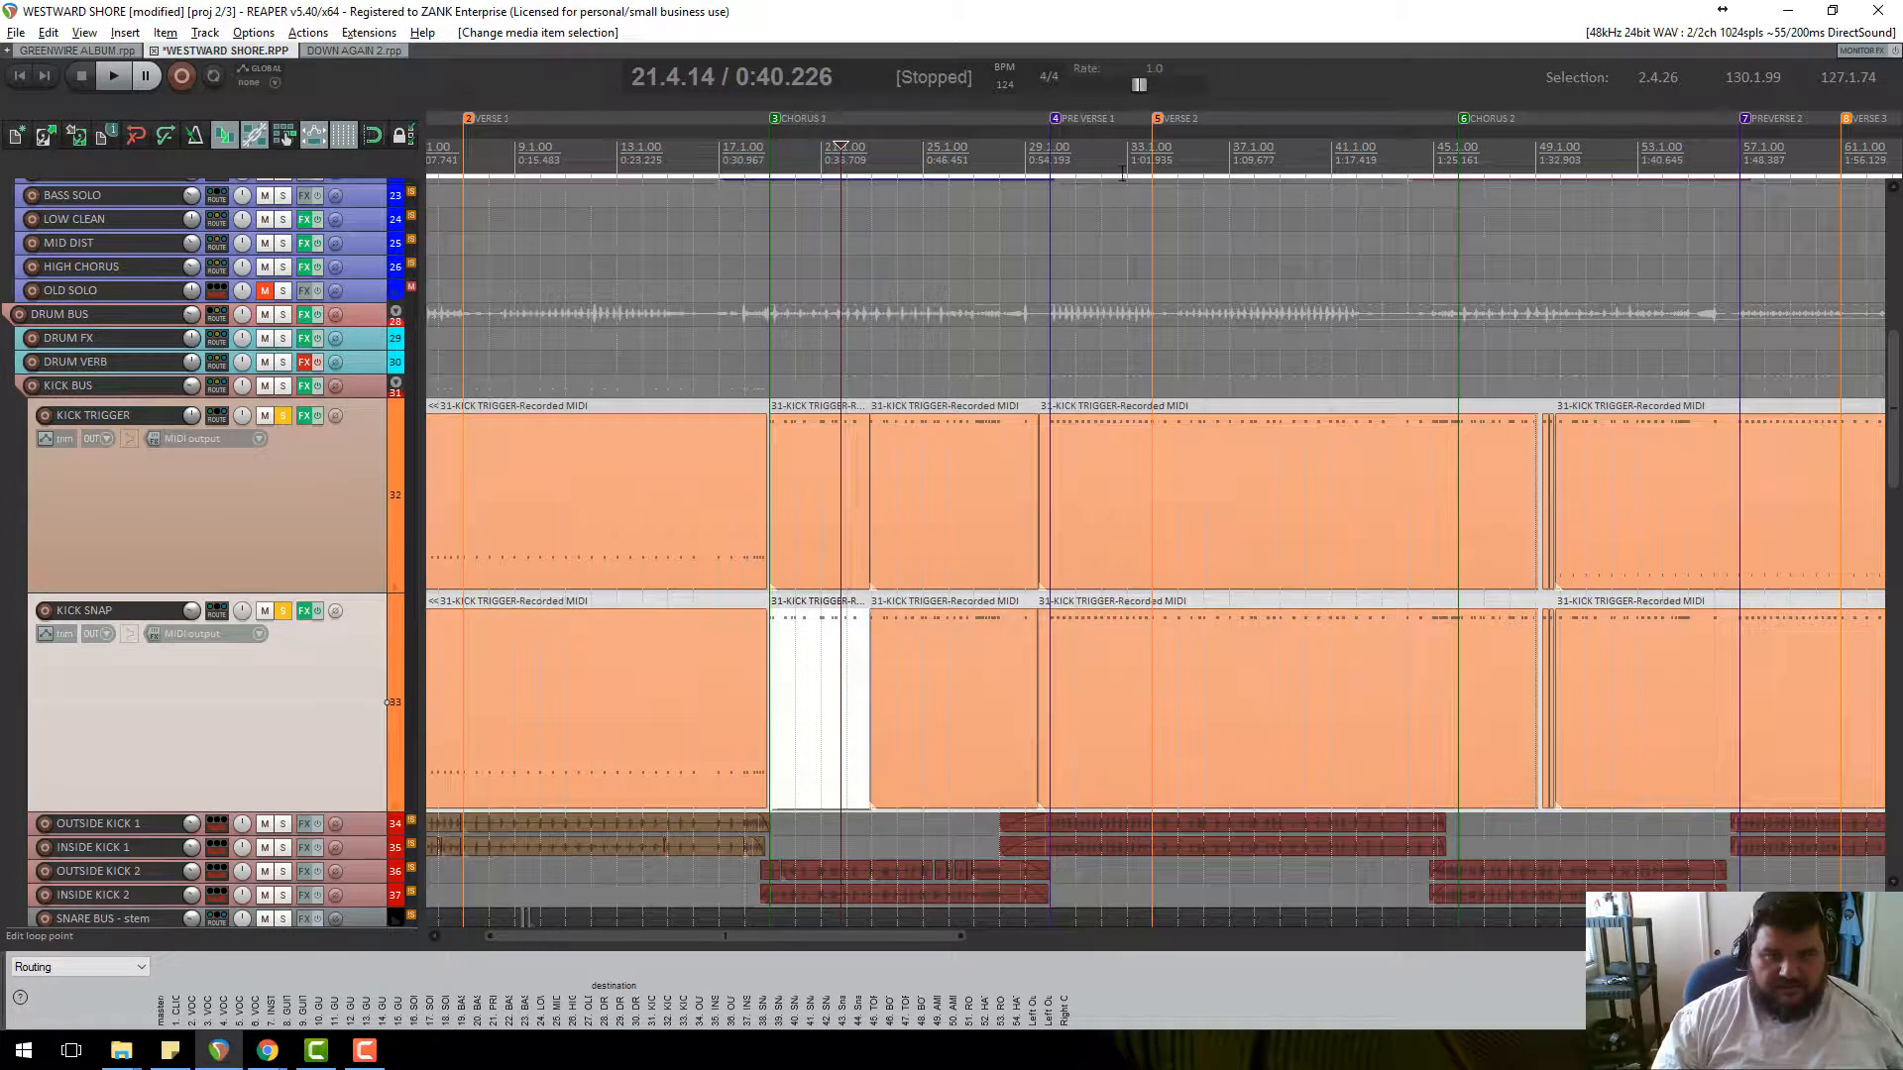
Play the mix briefly from around bar 3, then stop.
scroll(1114, 689, up, 5)
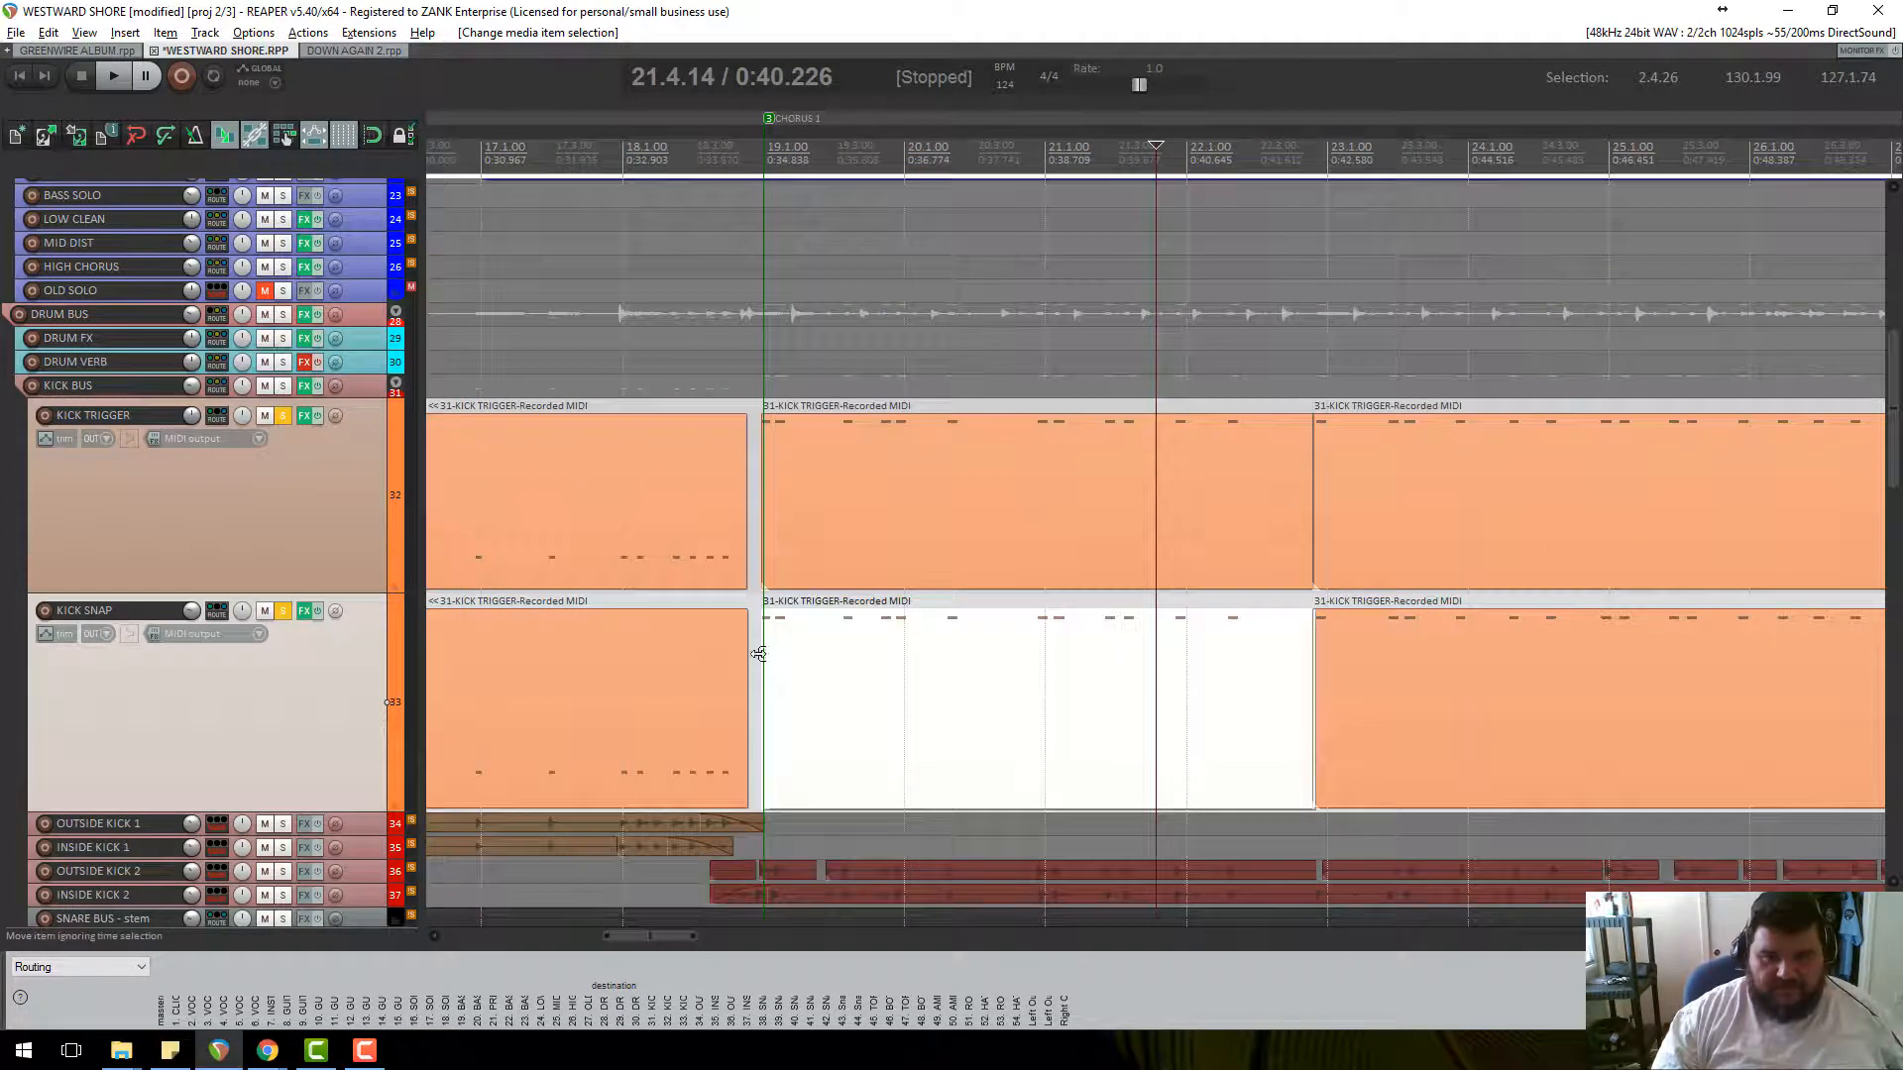
scroll(633, 776, down, 4)
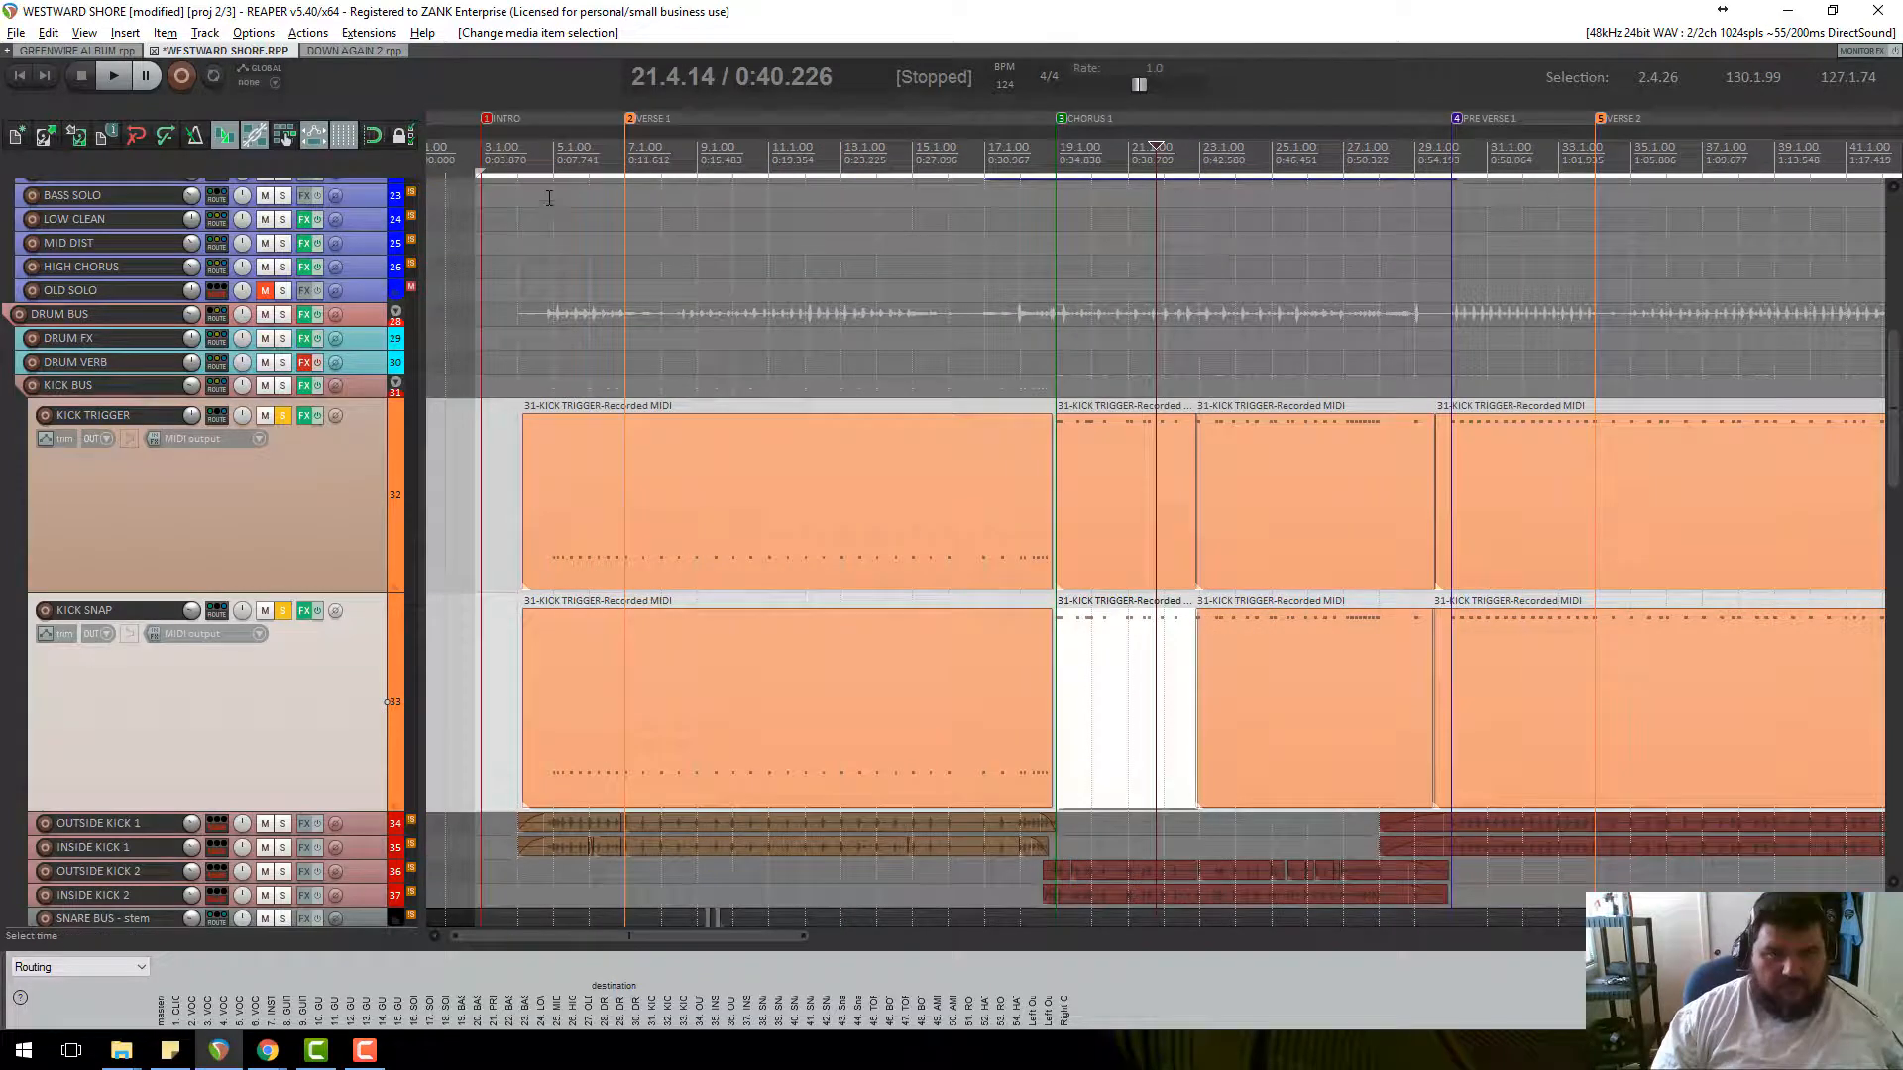
click(521, 171)
key(space)
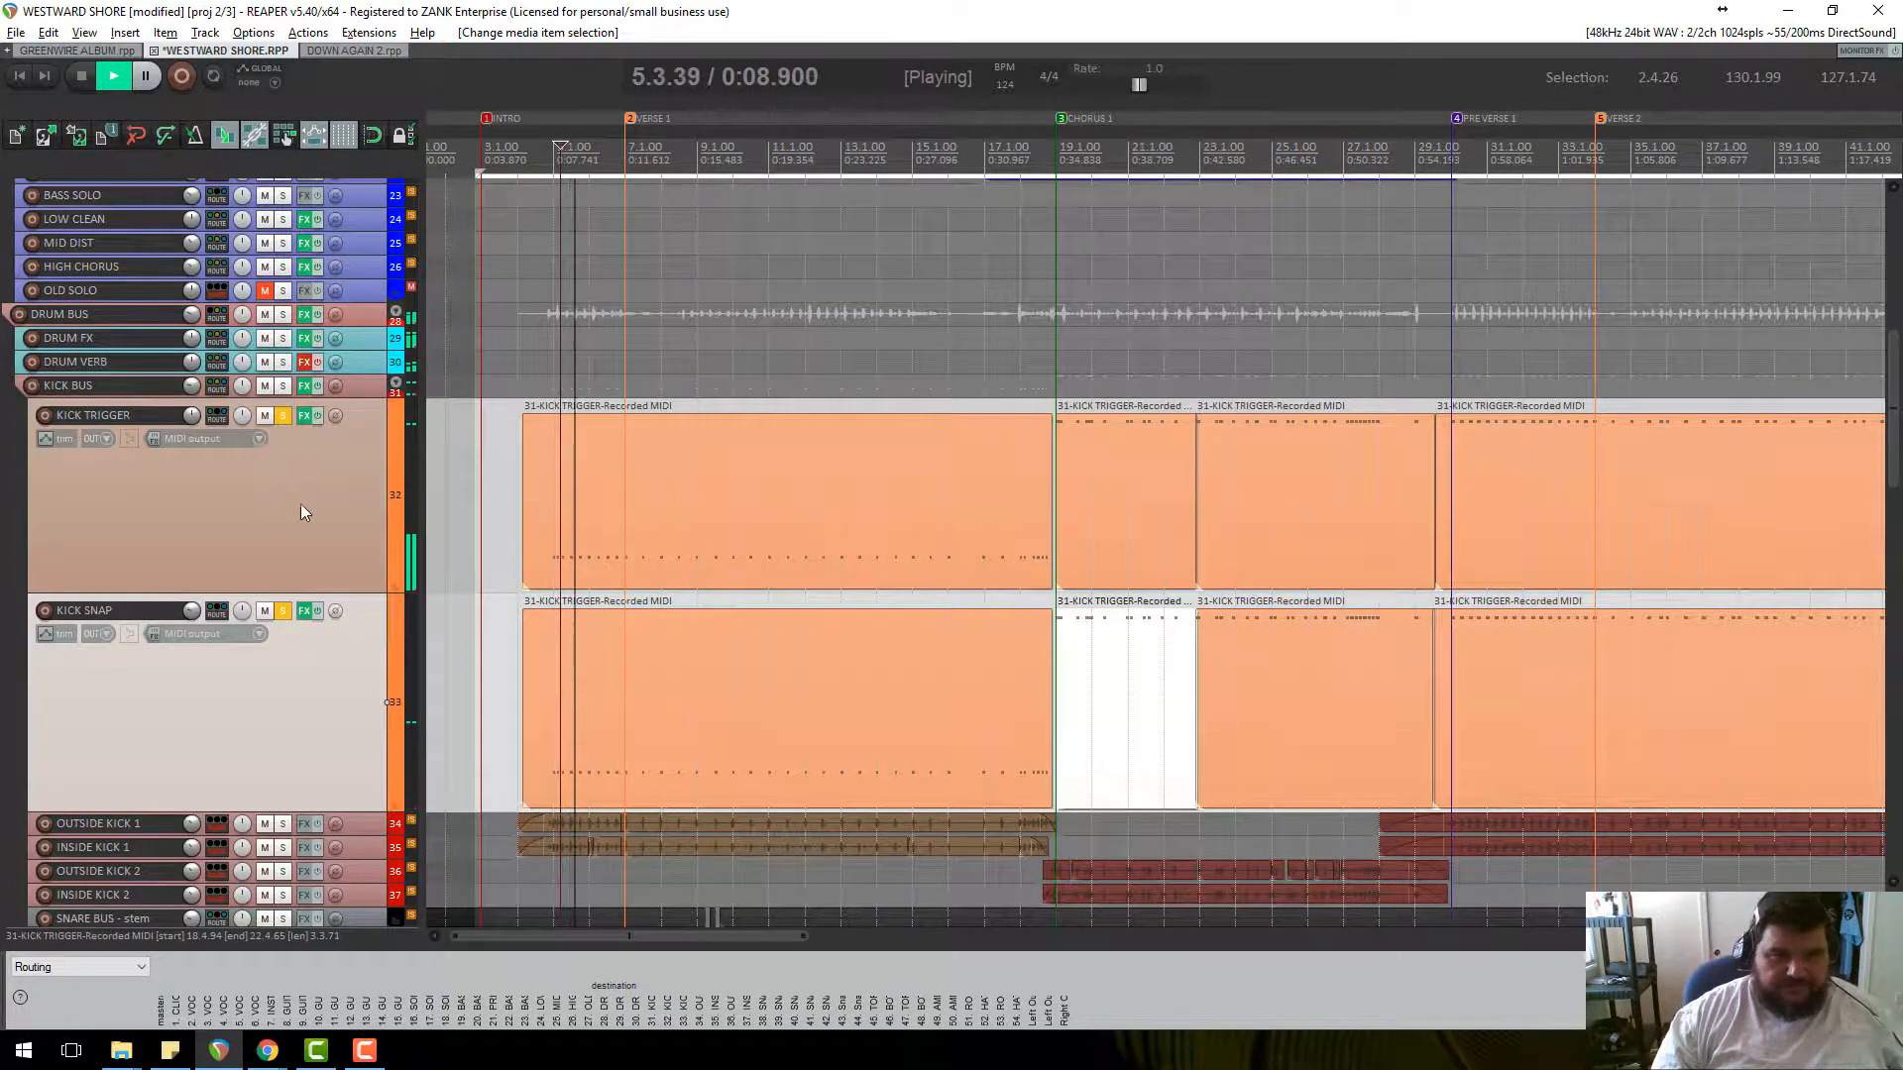
key(space)
Toggle solo on the AMBIENT BUS track.
scroll(301, 503, down, 5)
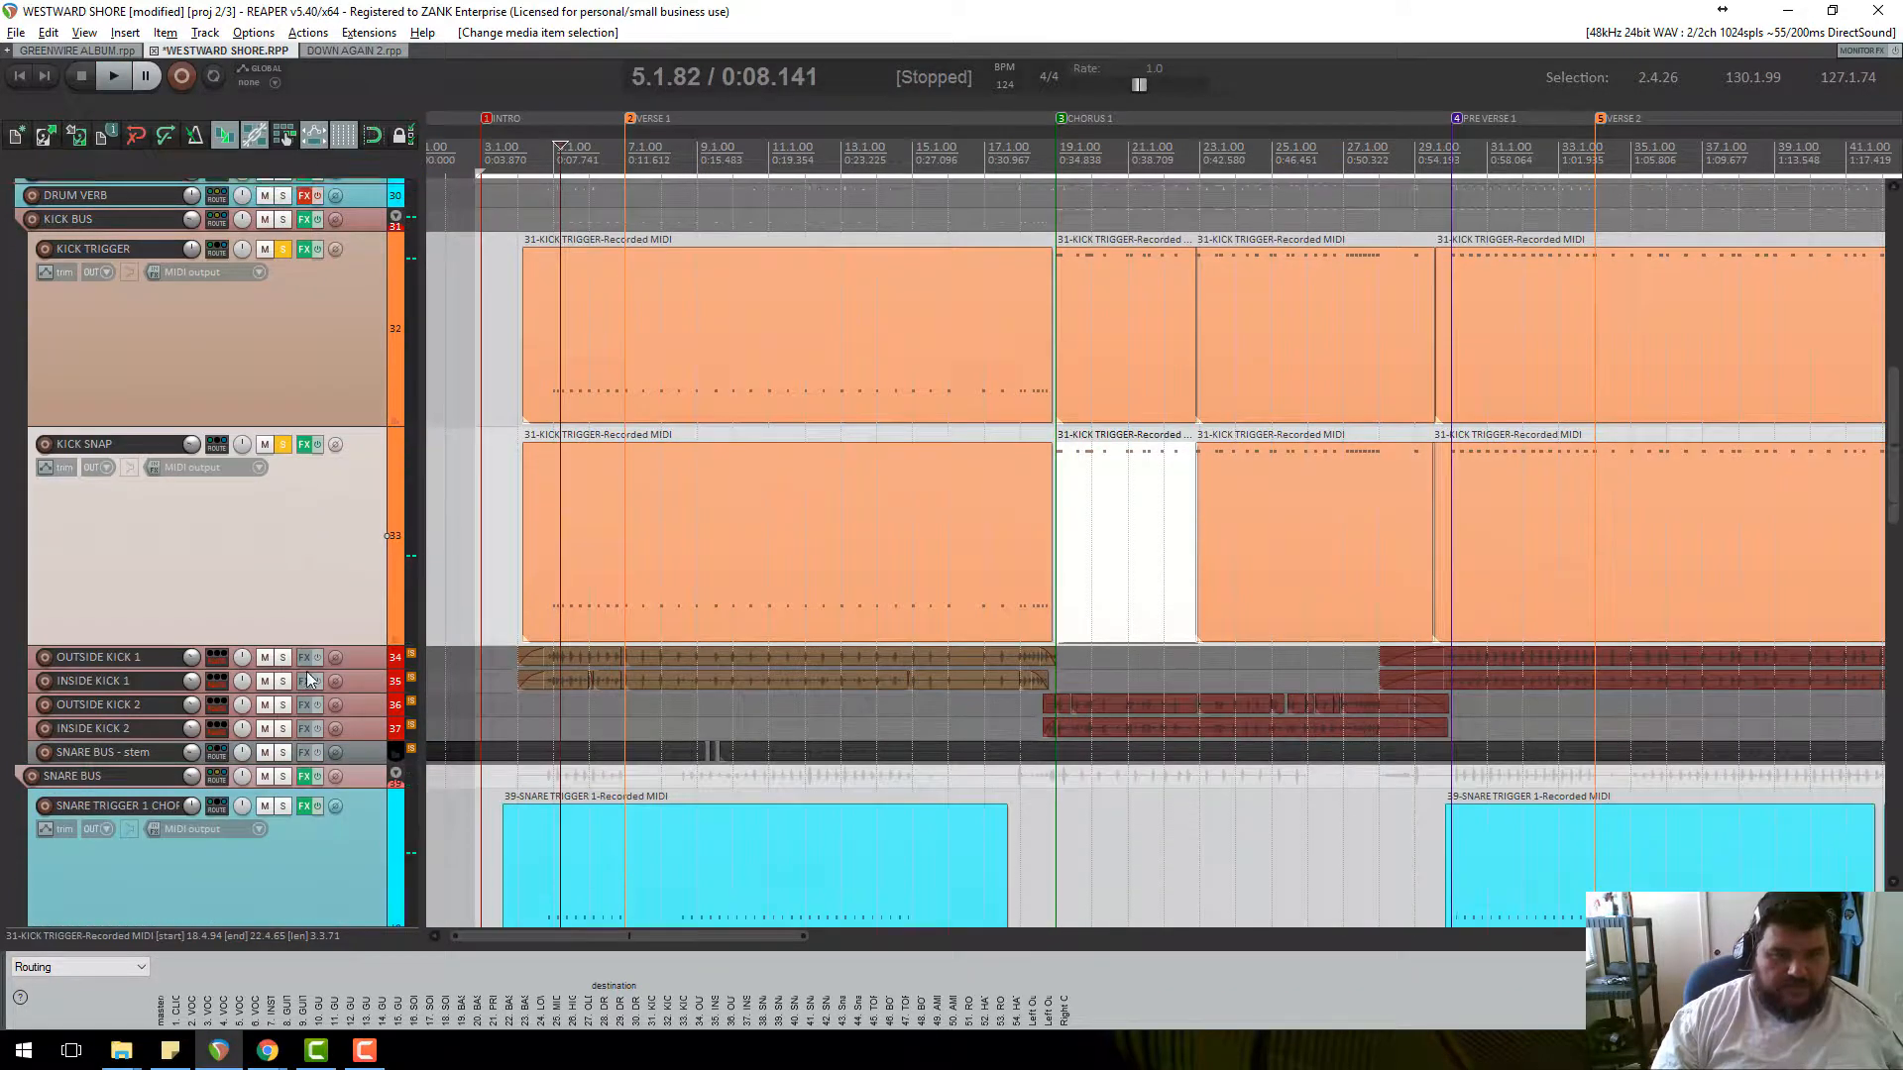
scroll(303, 778, down, 6)
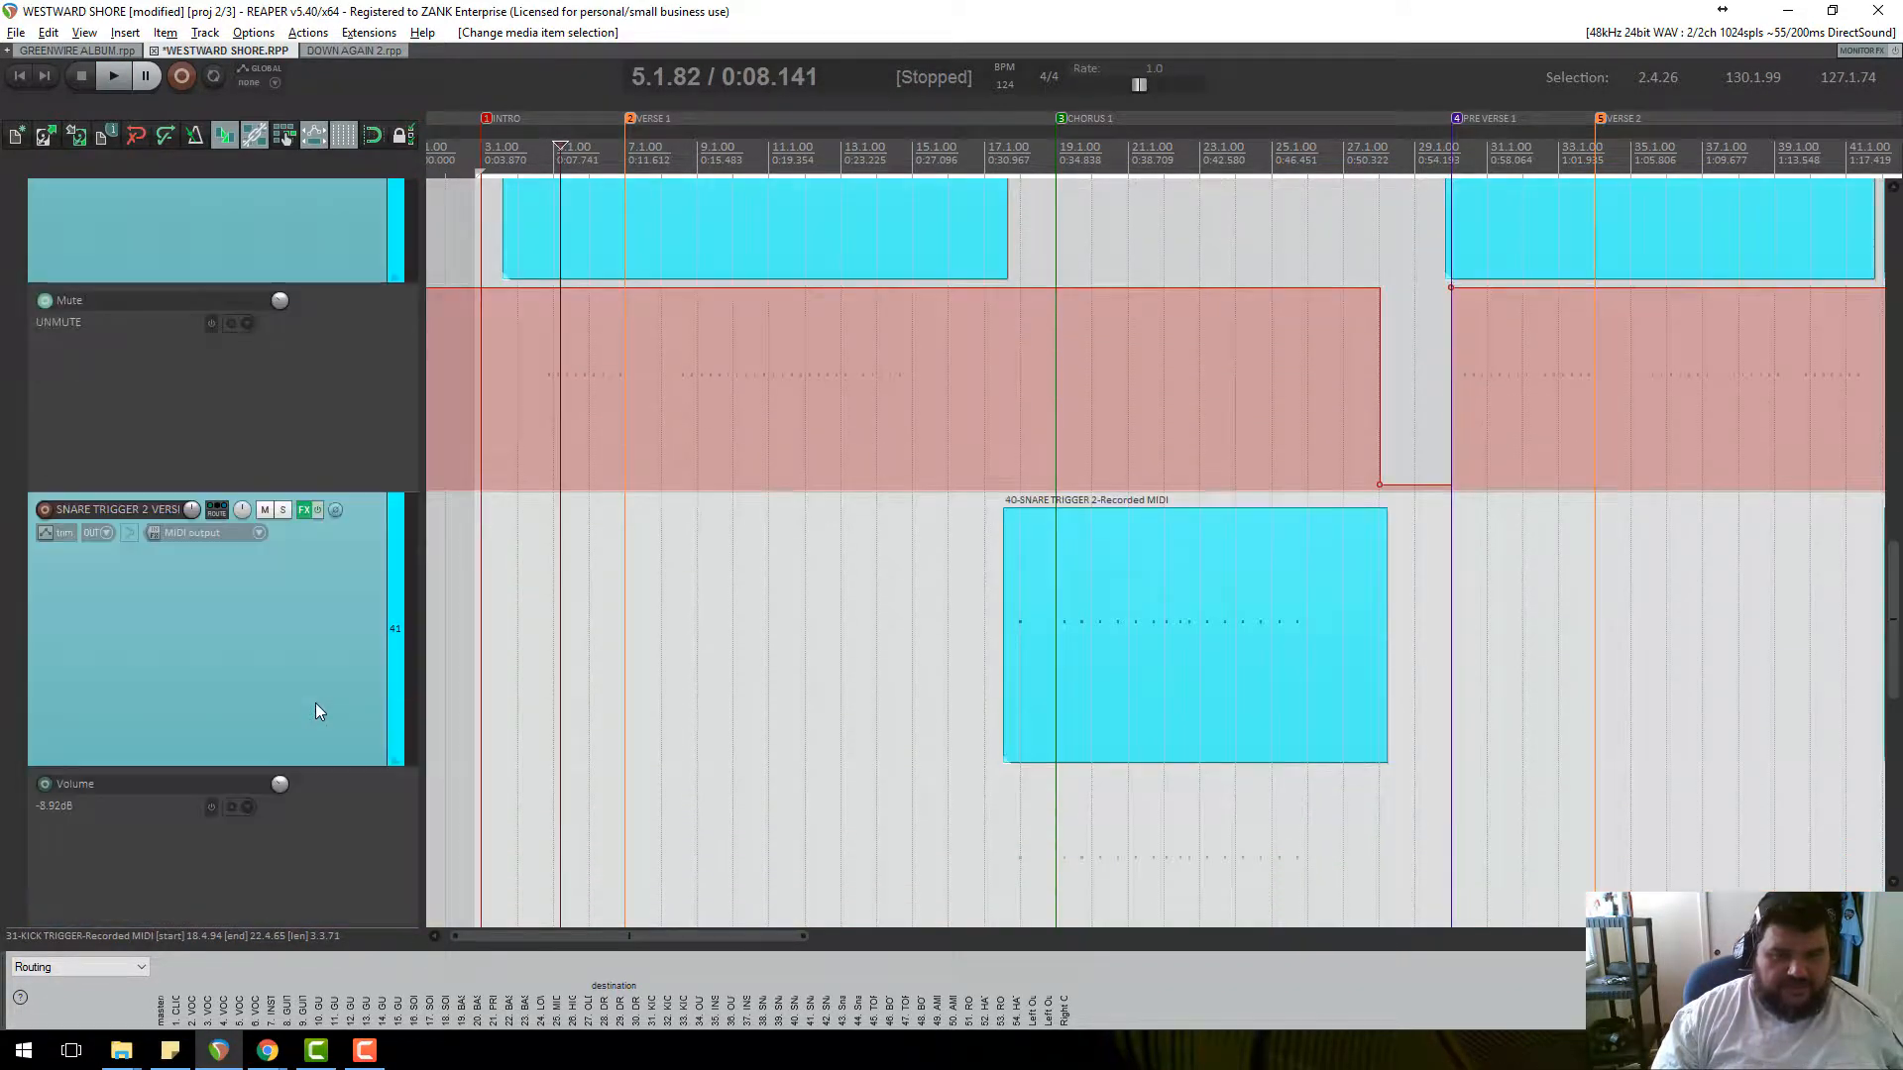
scroll(319, 693, down, 8)
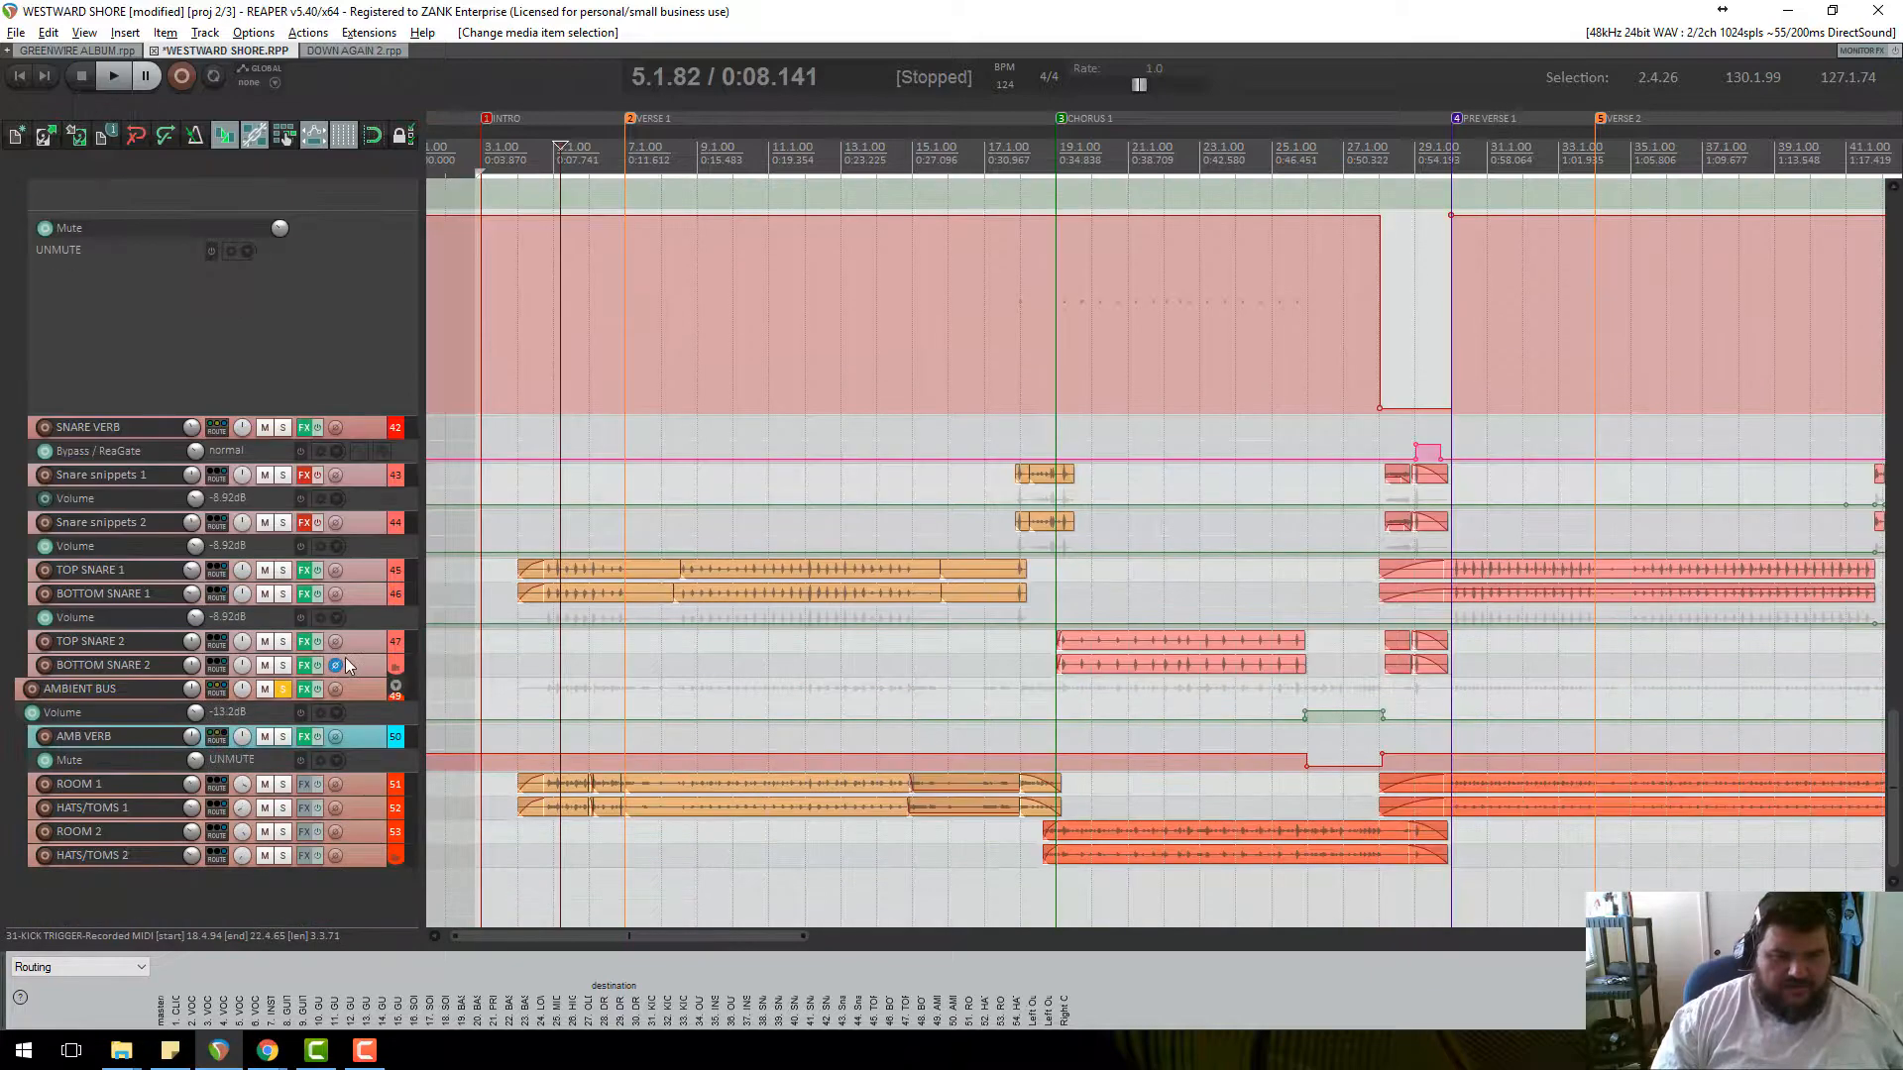
click(283, 688)
Bring the SNARE TRIGGER 2 MIDI into view and place the play position at bar 95.
scroll(335, 612, up, 6)
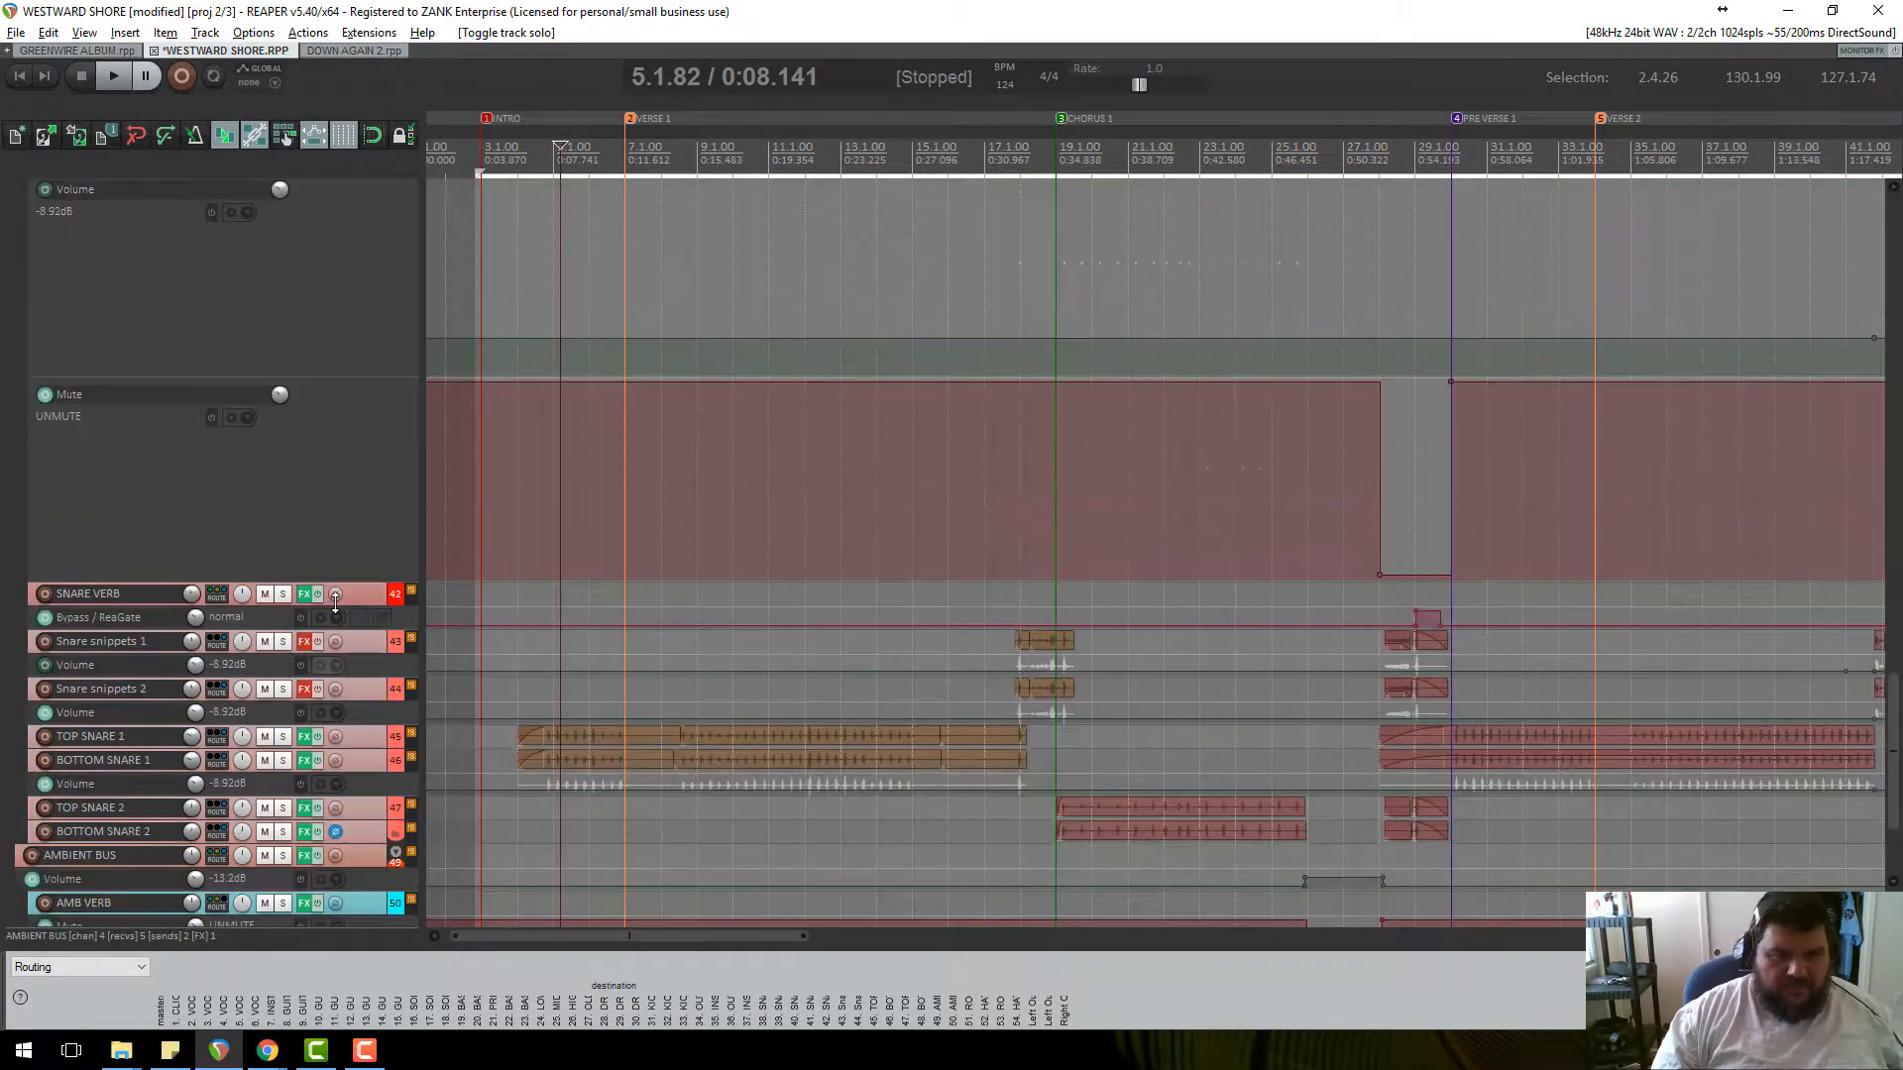
scroll(1233, 414, down, 2)
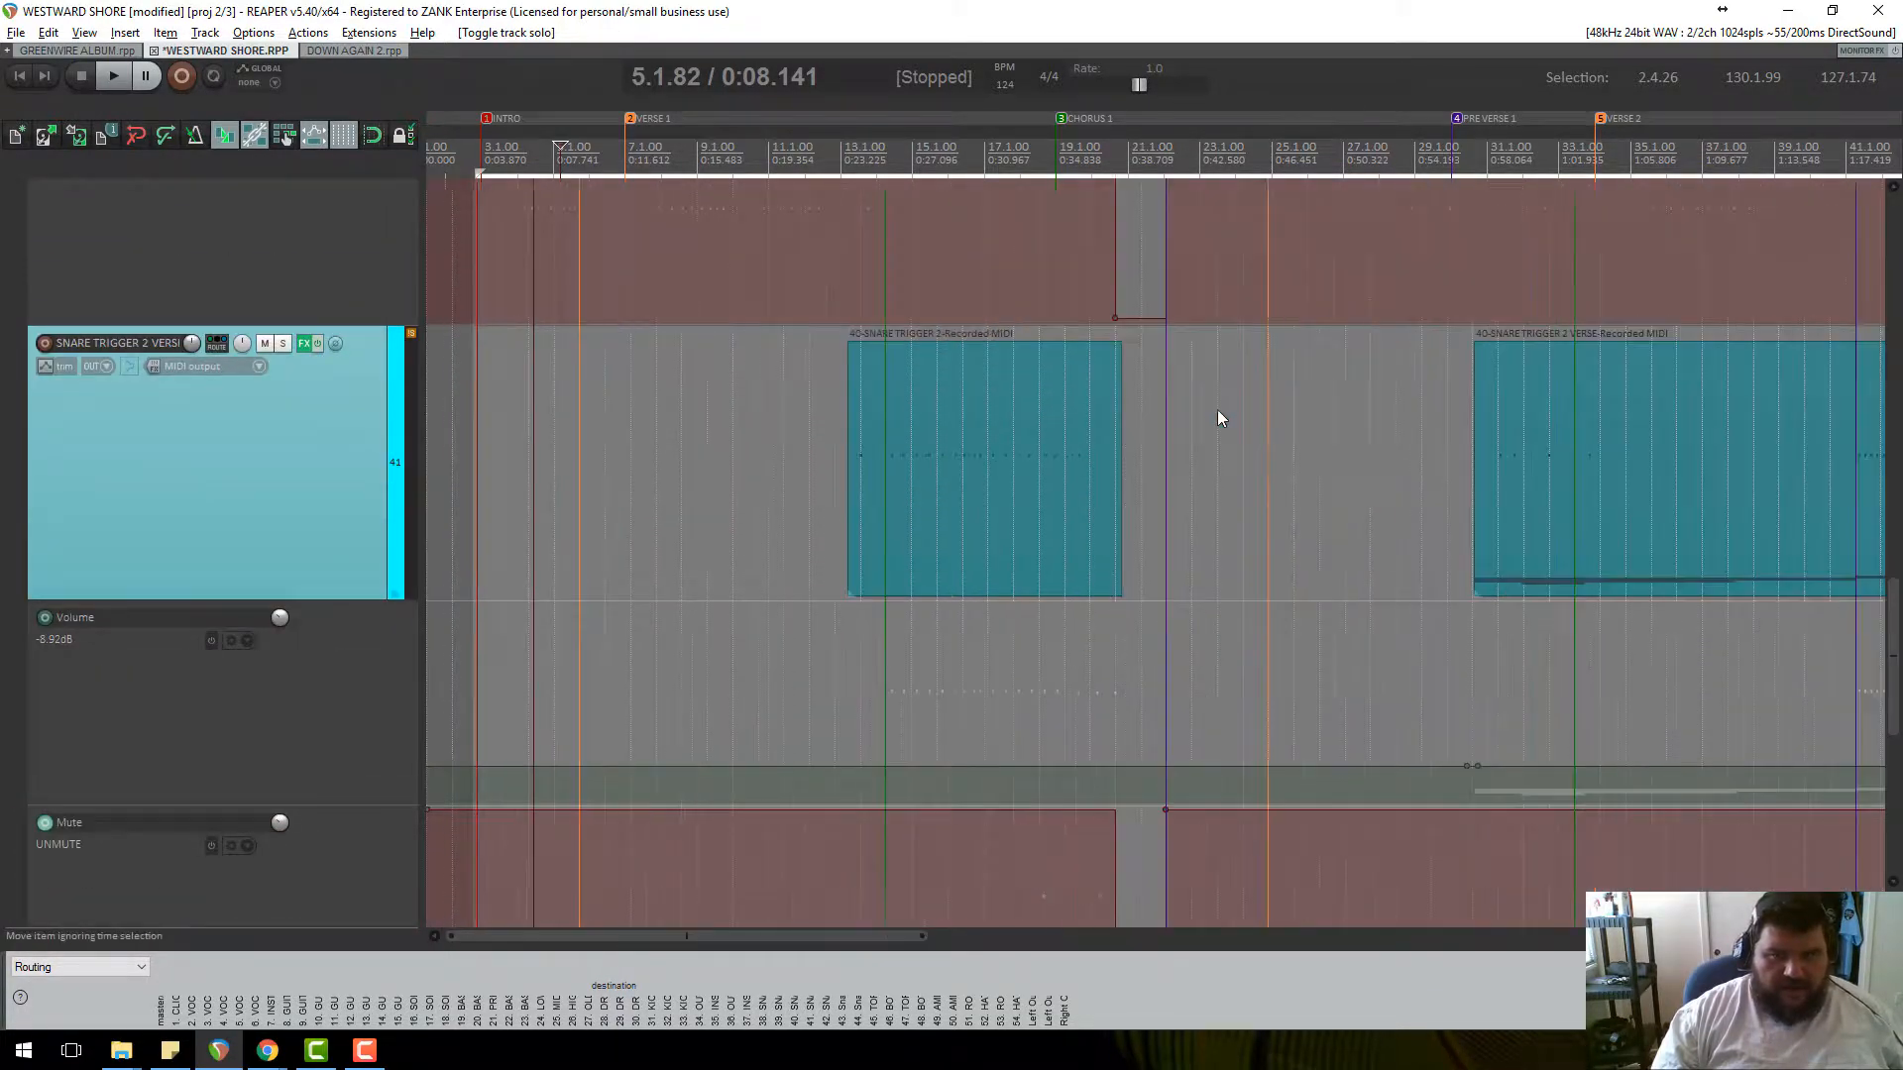
scroll(358, 424, up, 5)
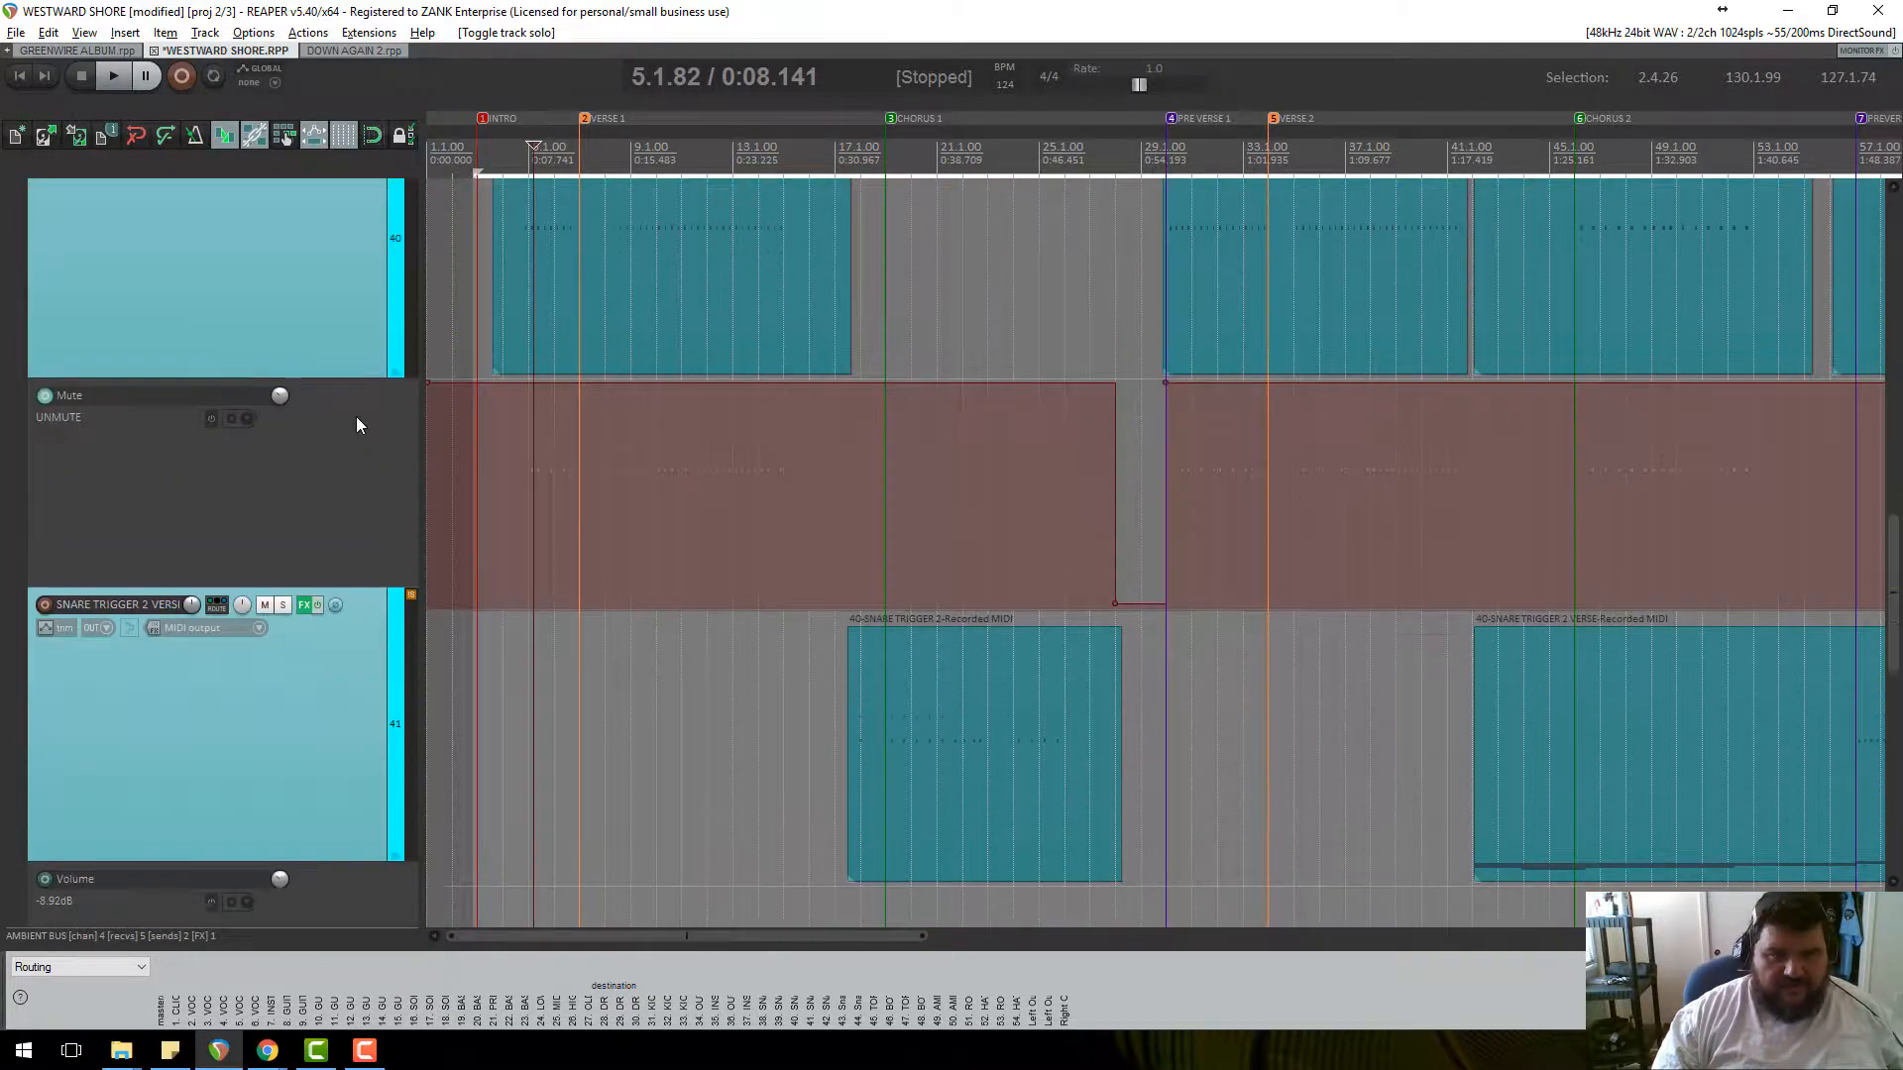
scroll(1080, 494, down, 6)
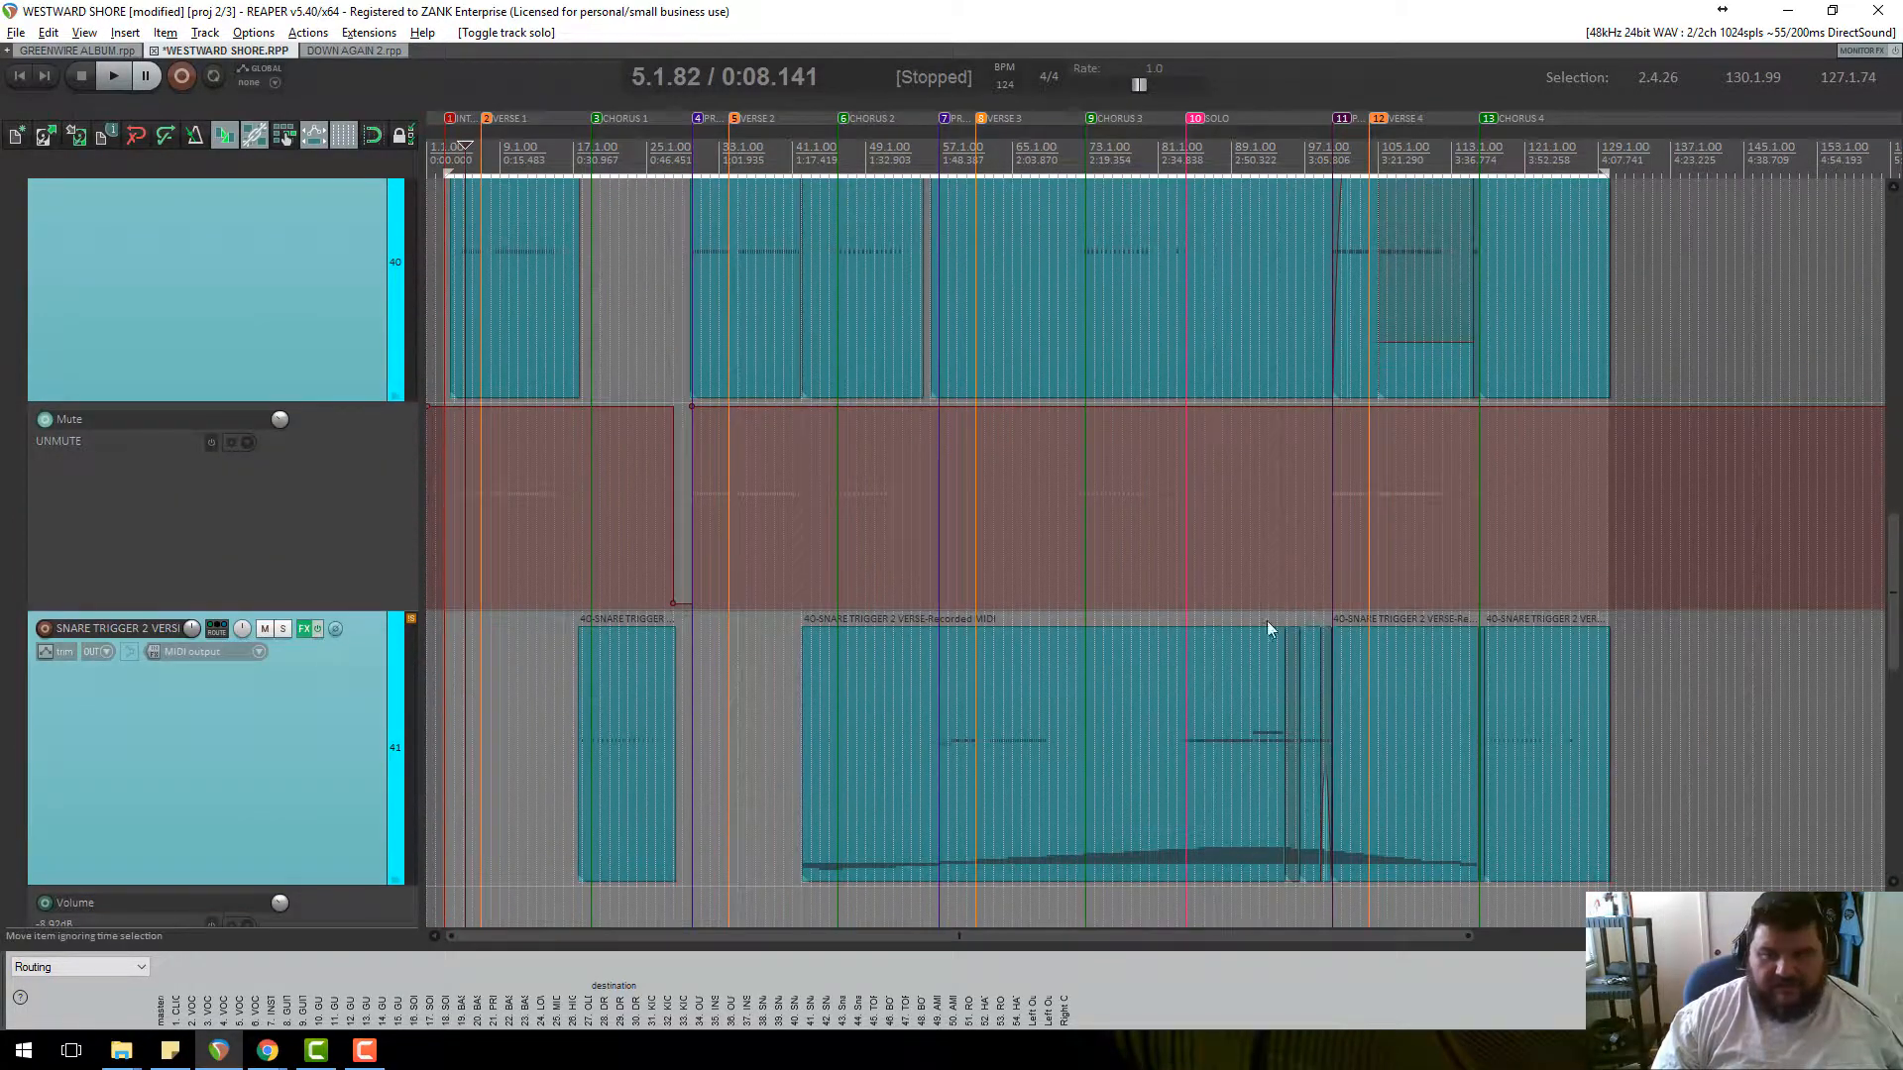
click(1286, 794)
scroll(1286, 806, up, 8)
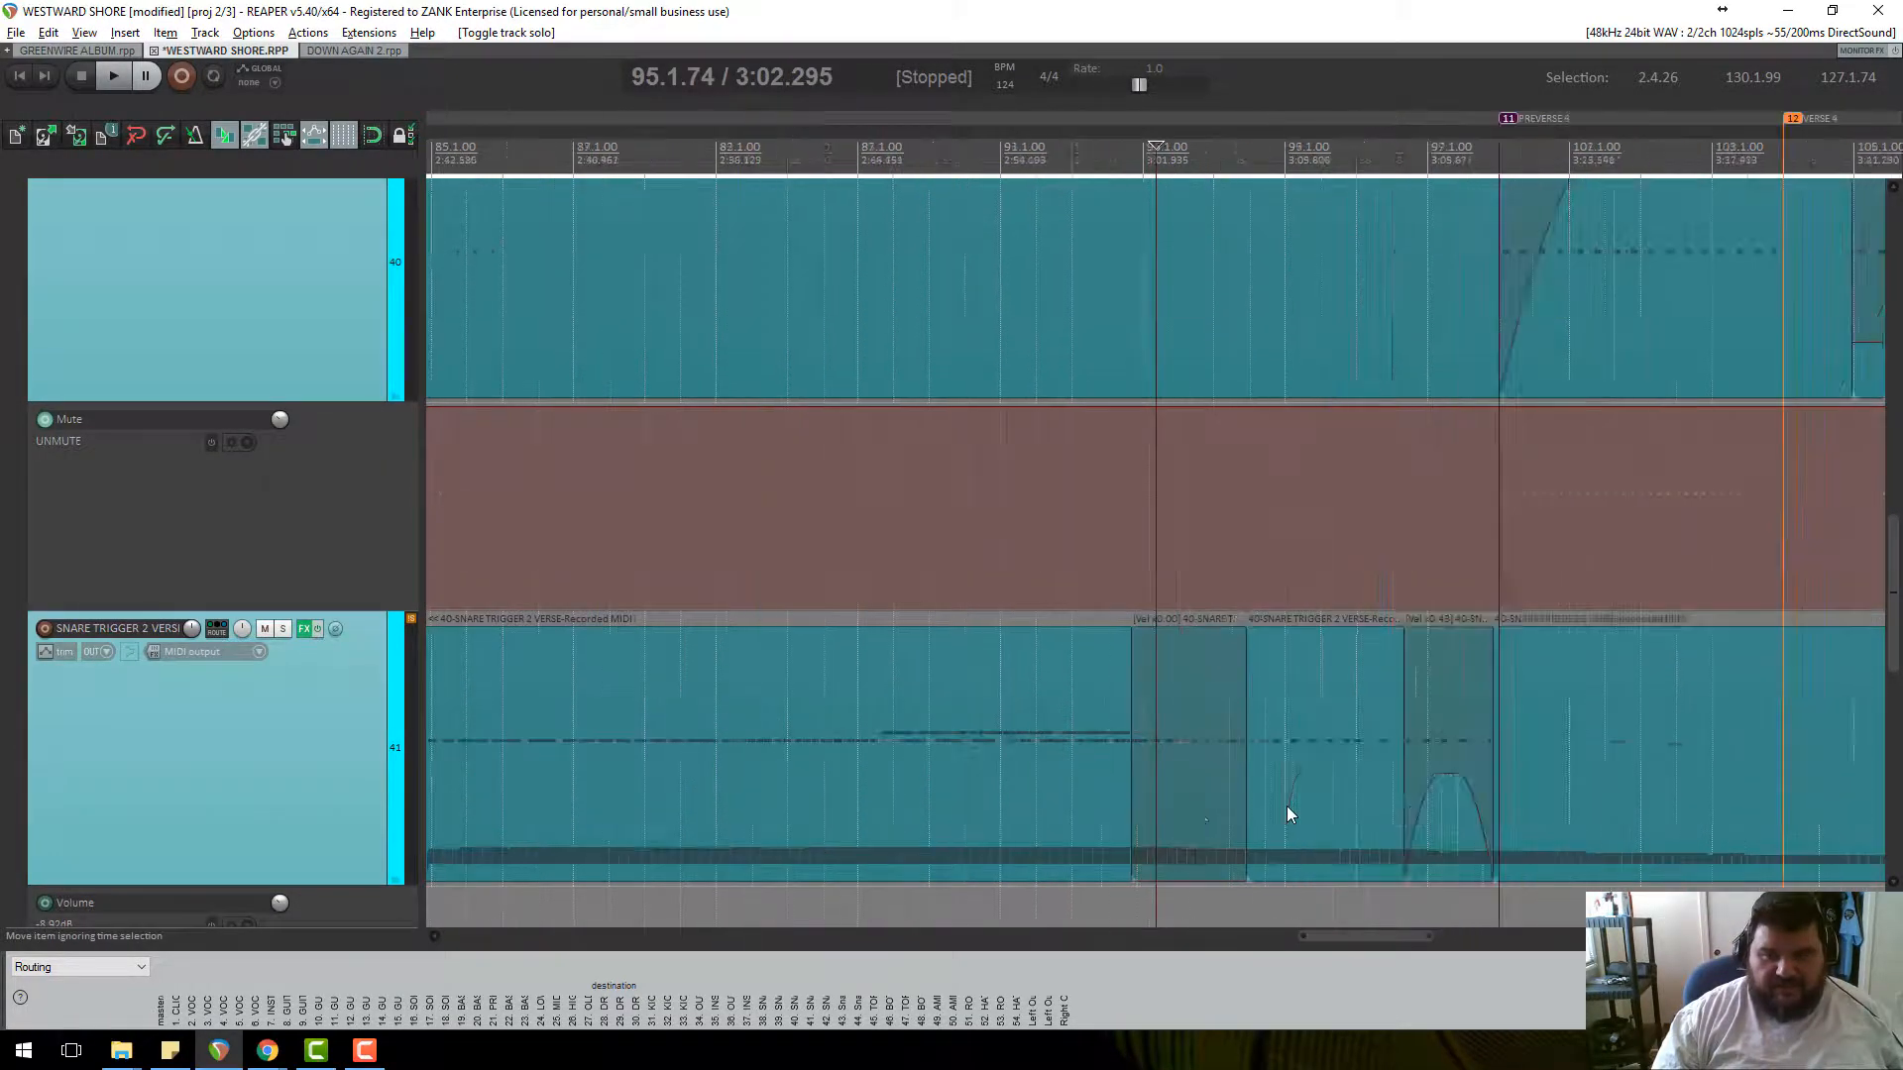
scroll(1286, 805, down, 6)
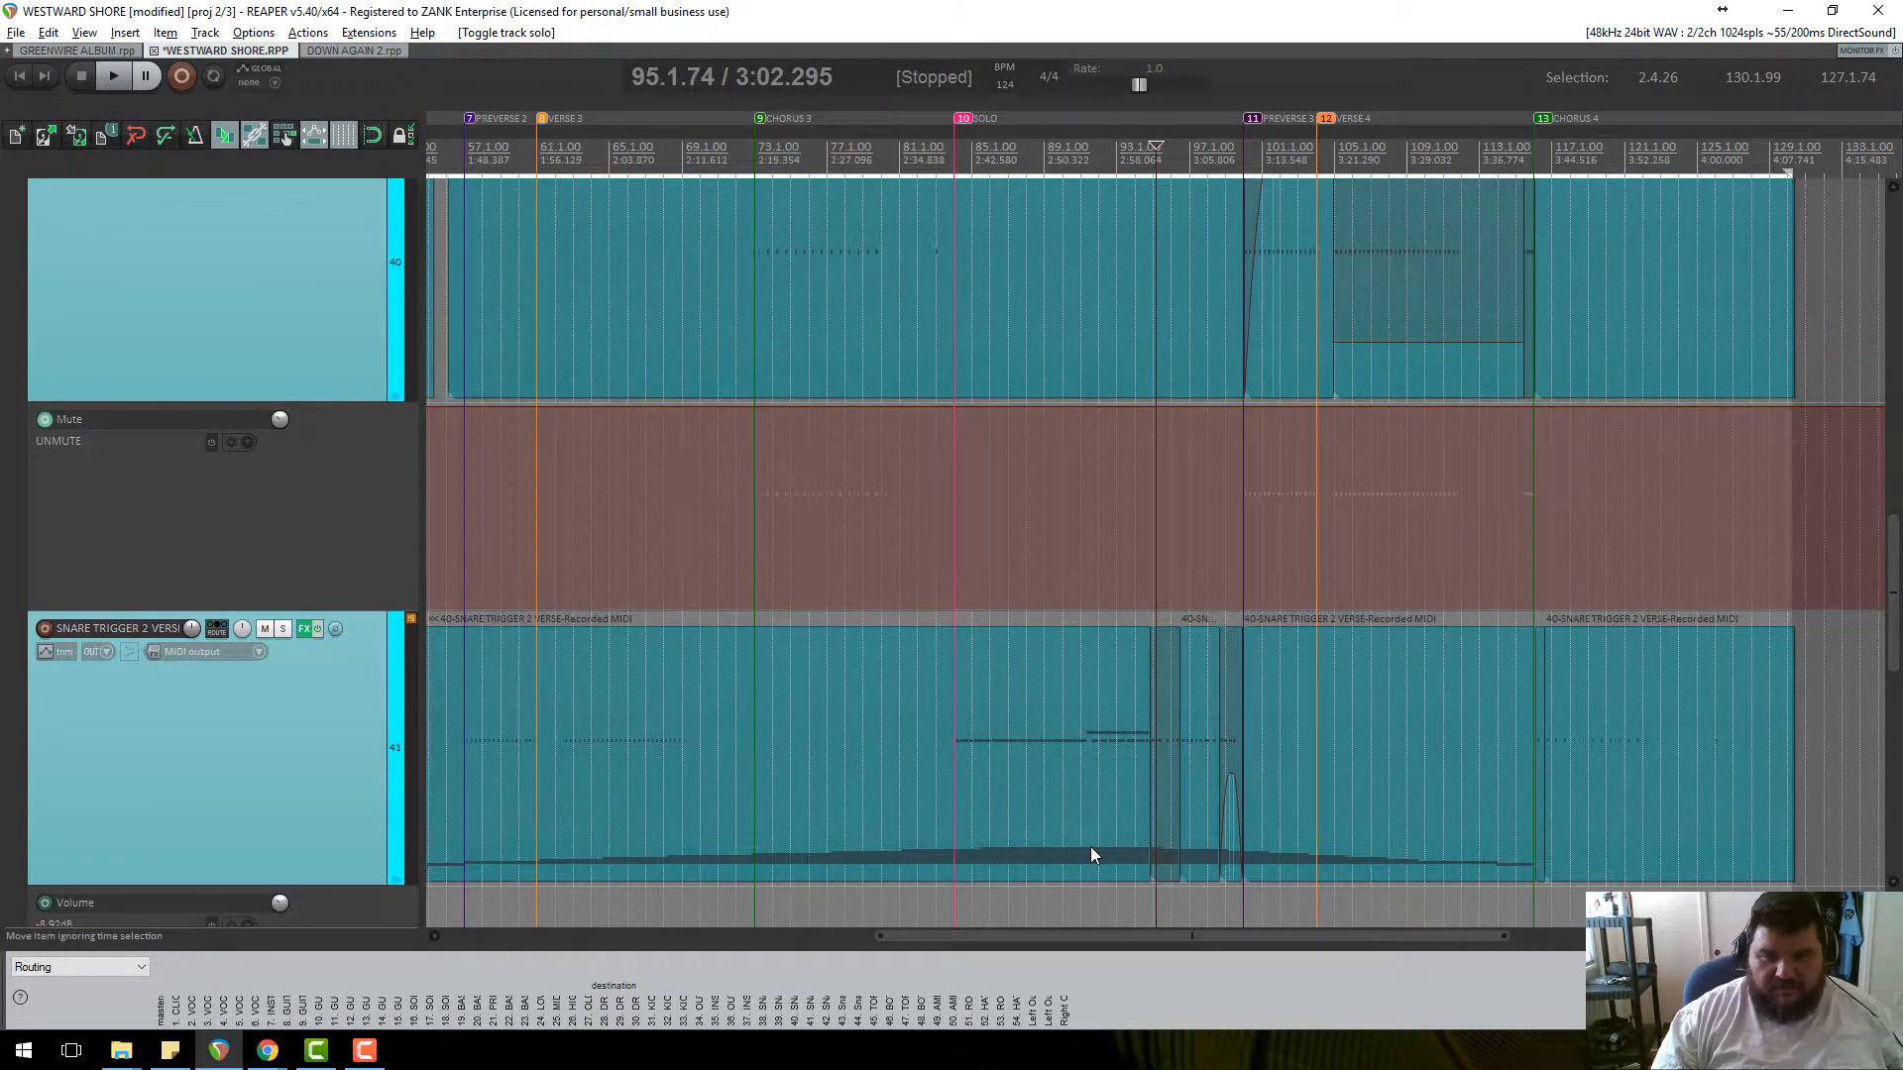
Open the SNARE TRIGGER 2 VERSE MIDI with a full-height CC lane showing Pitch.
click(1090, 846)
double_click(1090, 846)
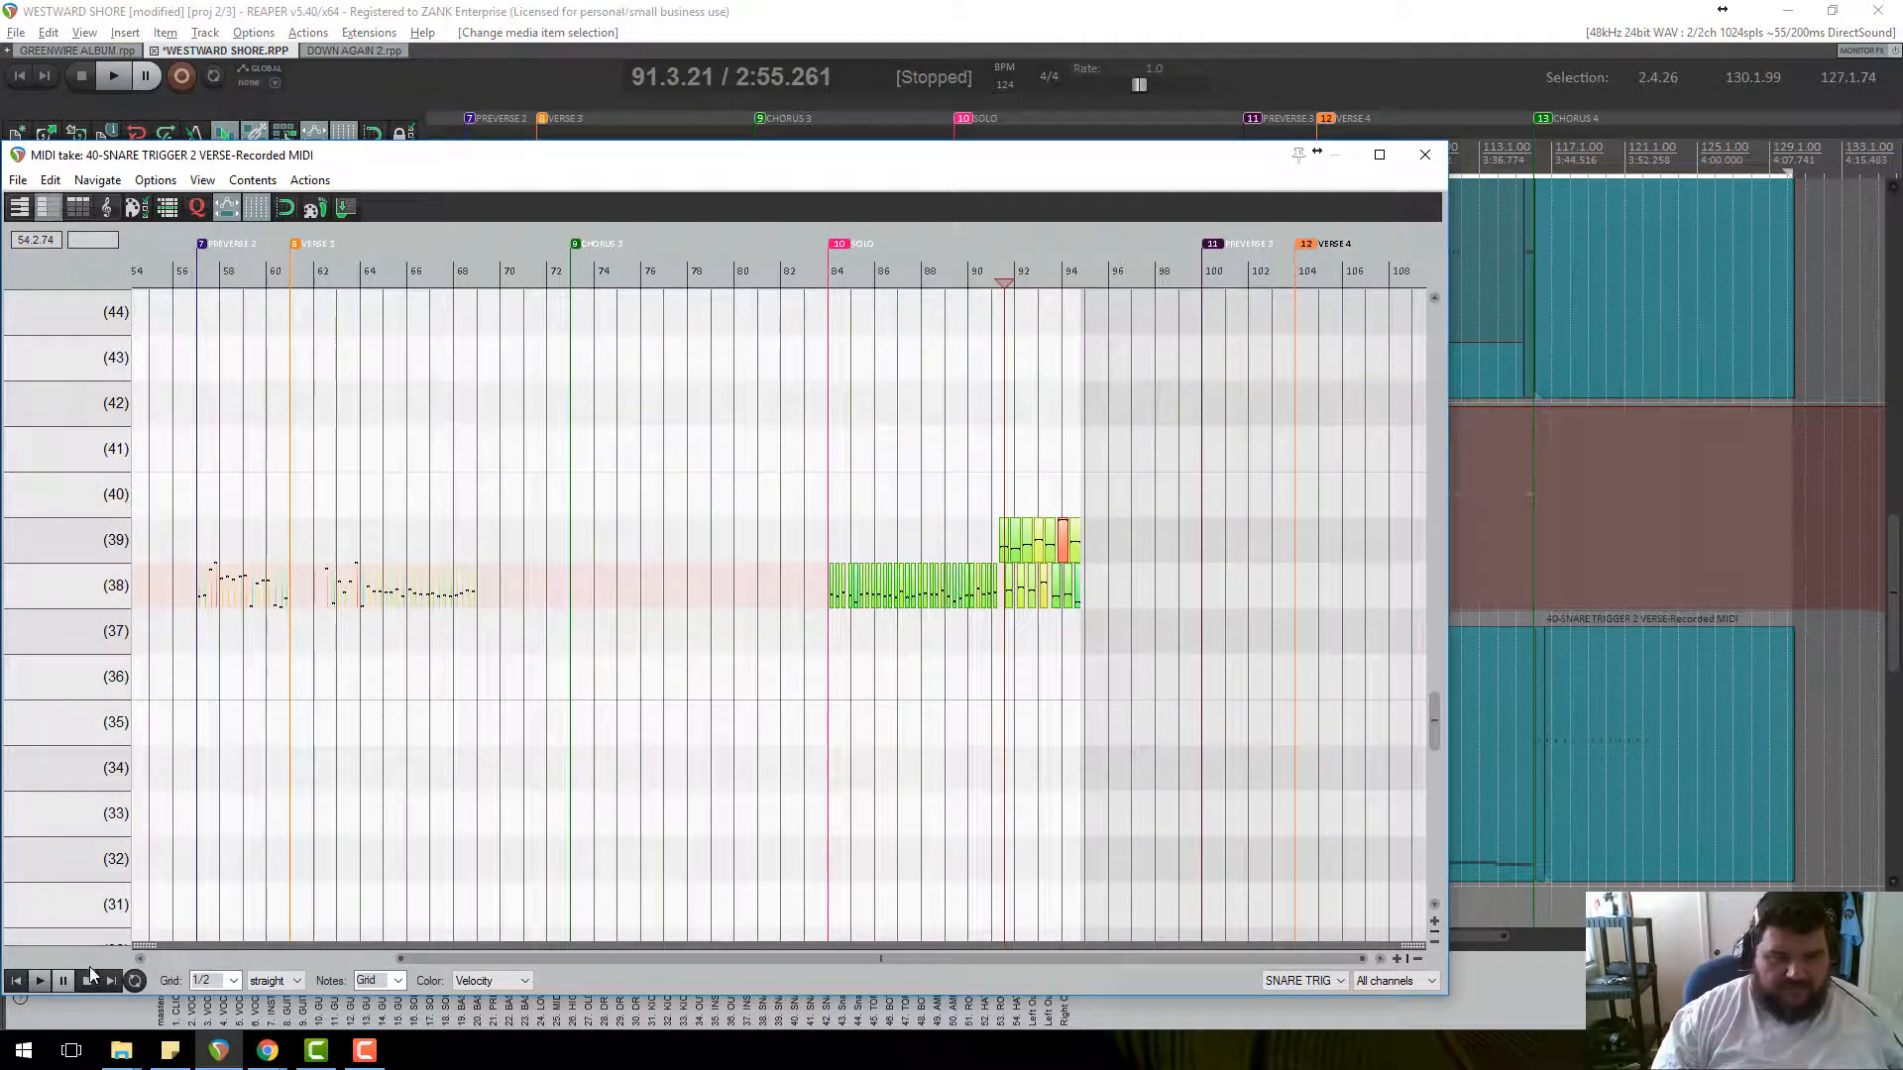
drag(144, 946, 139, 322)
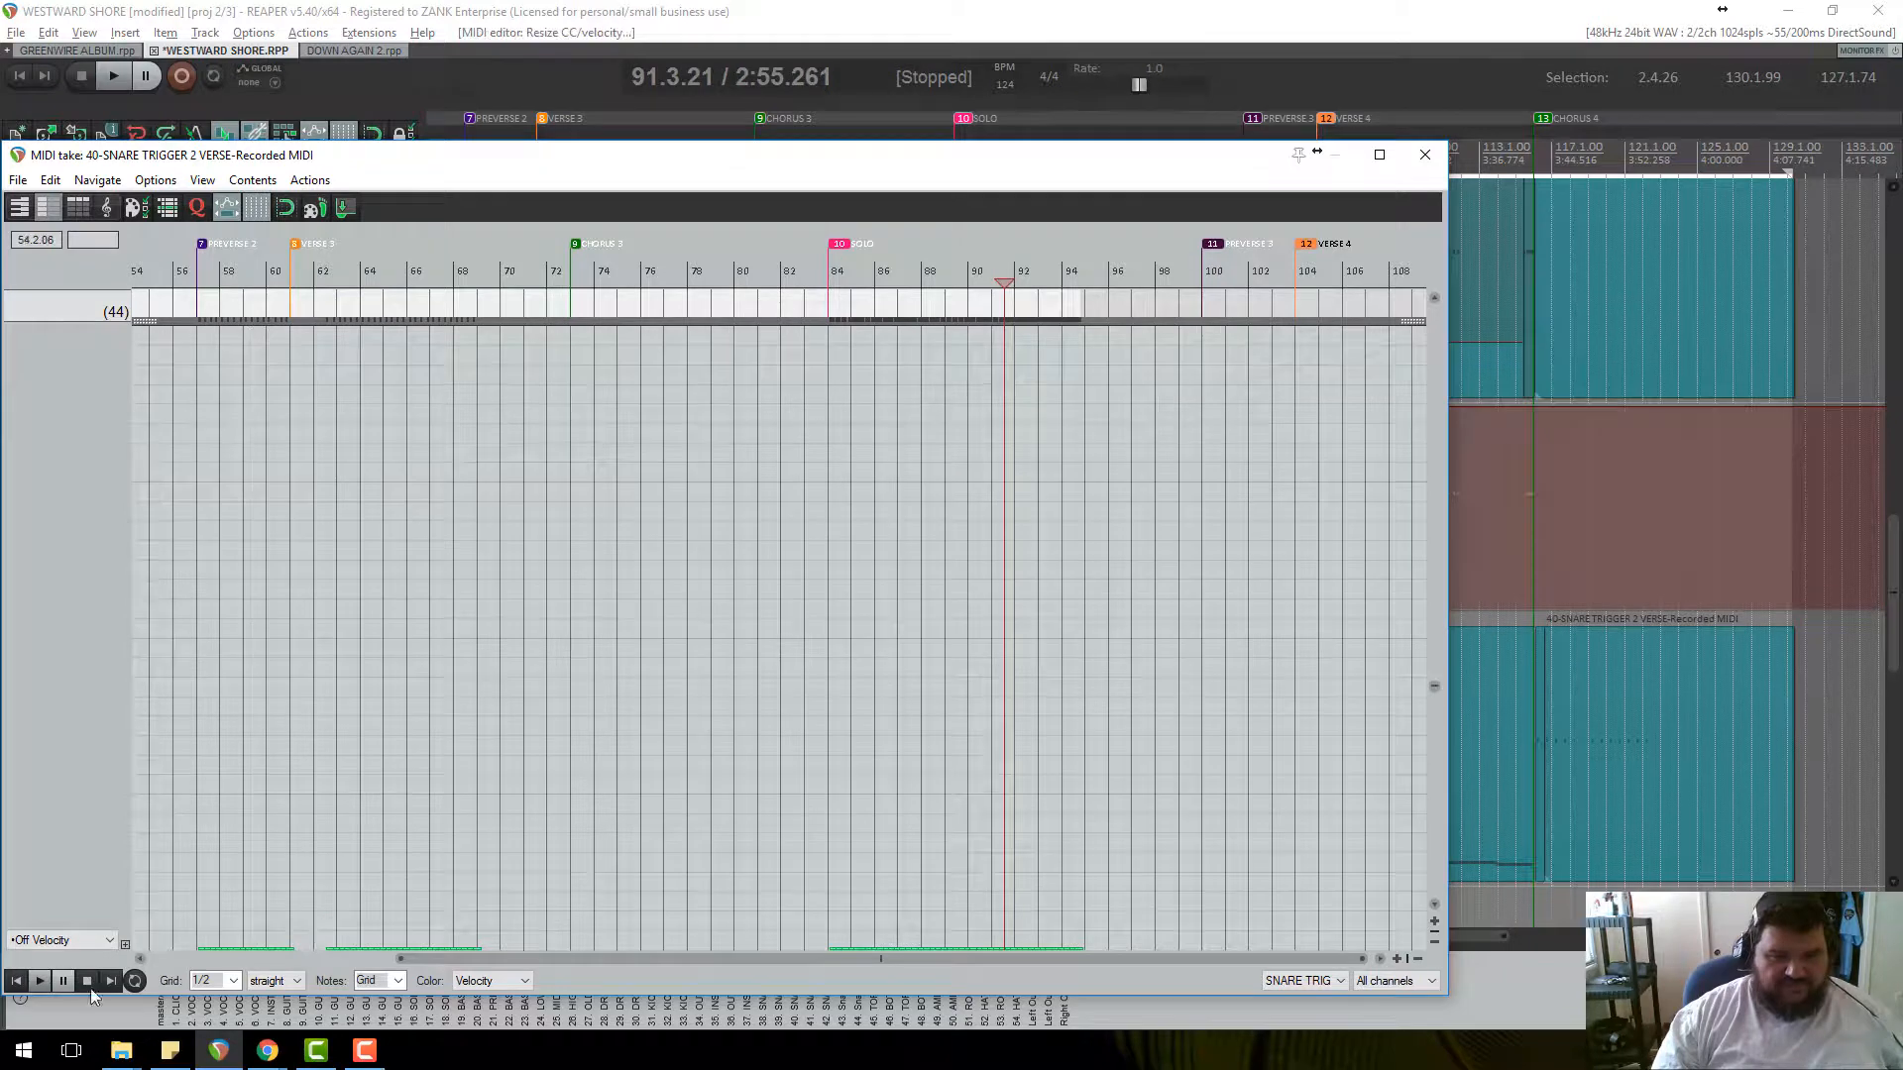
click(109, 941)
click(81, 578)
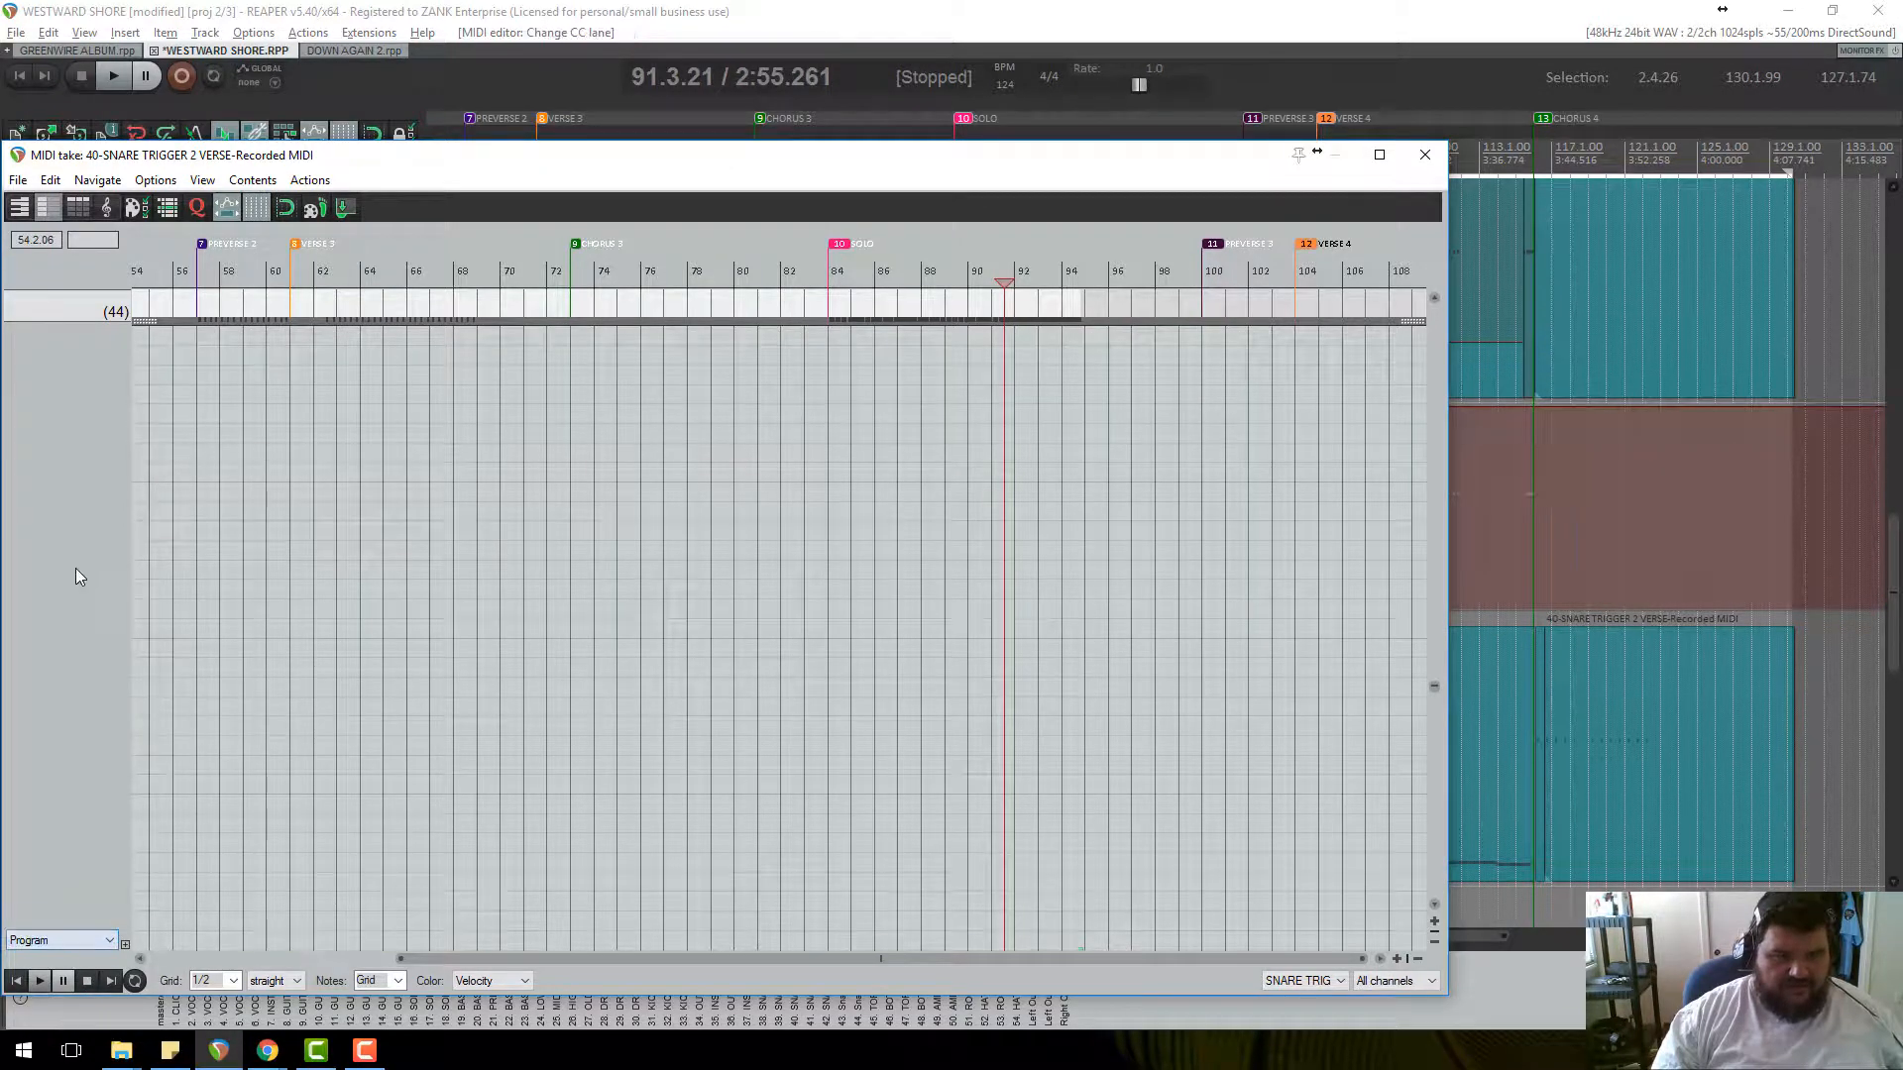
click(105, 946)
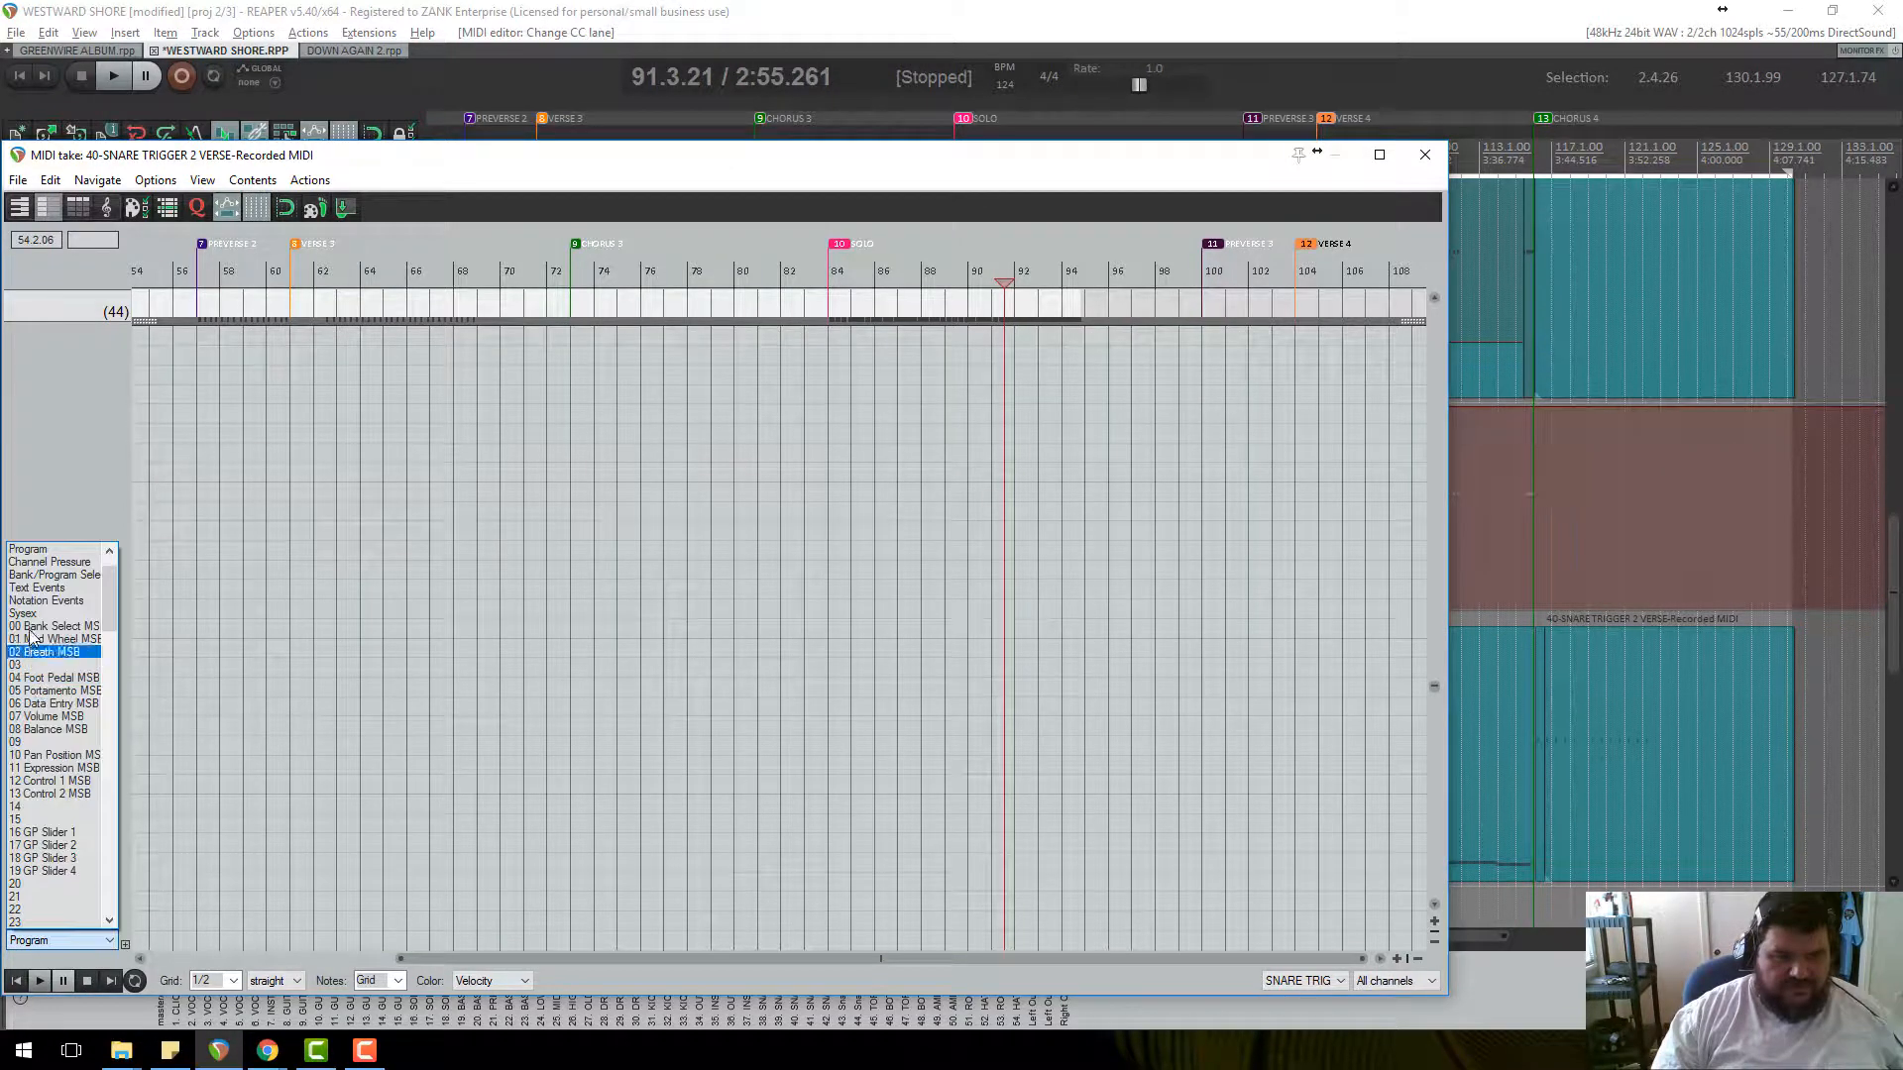
scroll(35, 606, up, 3)
click(40, 577)
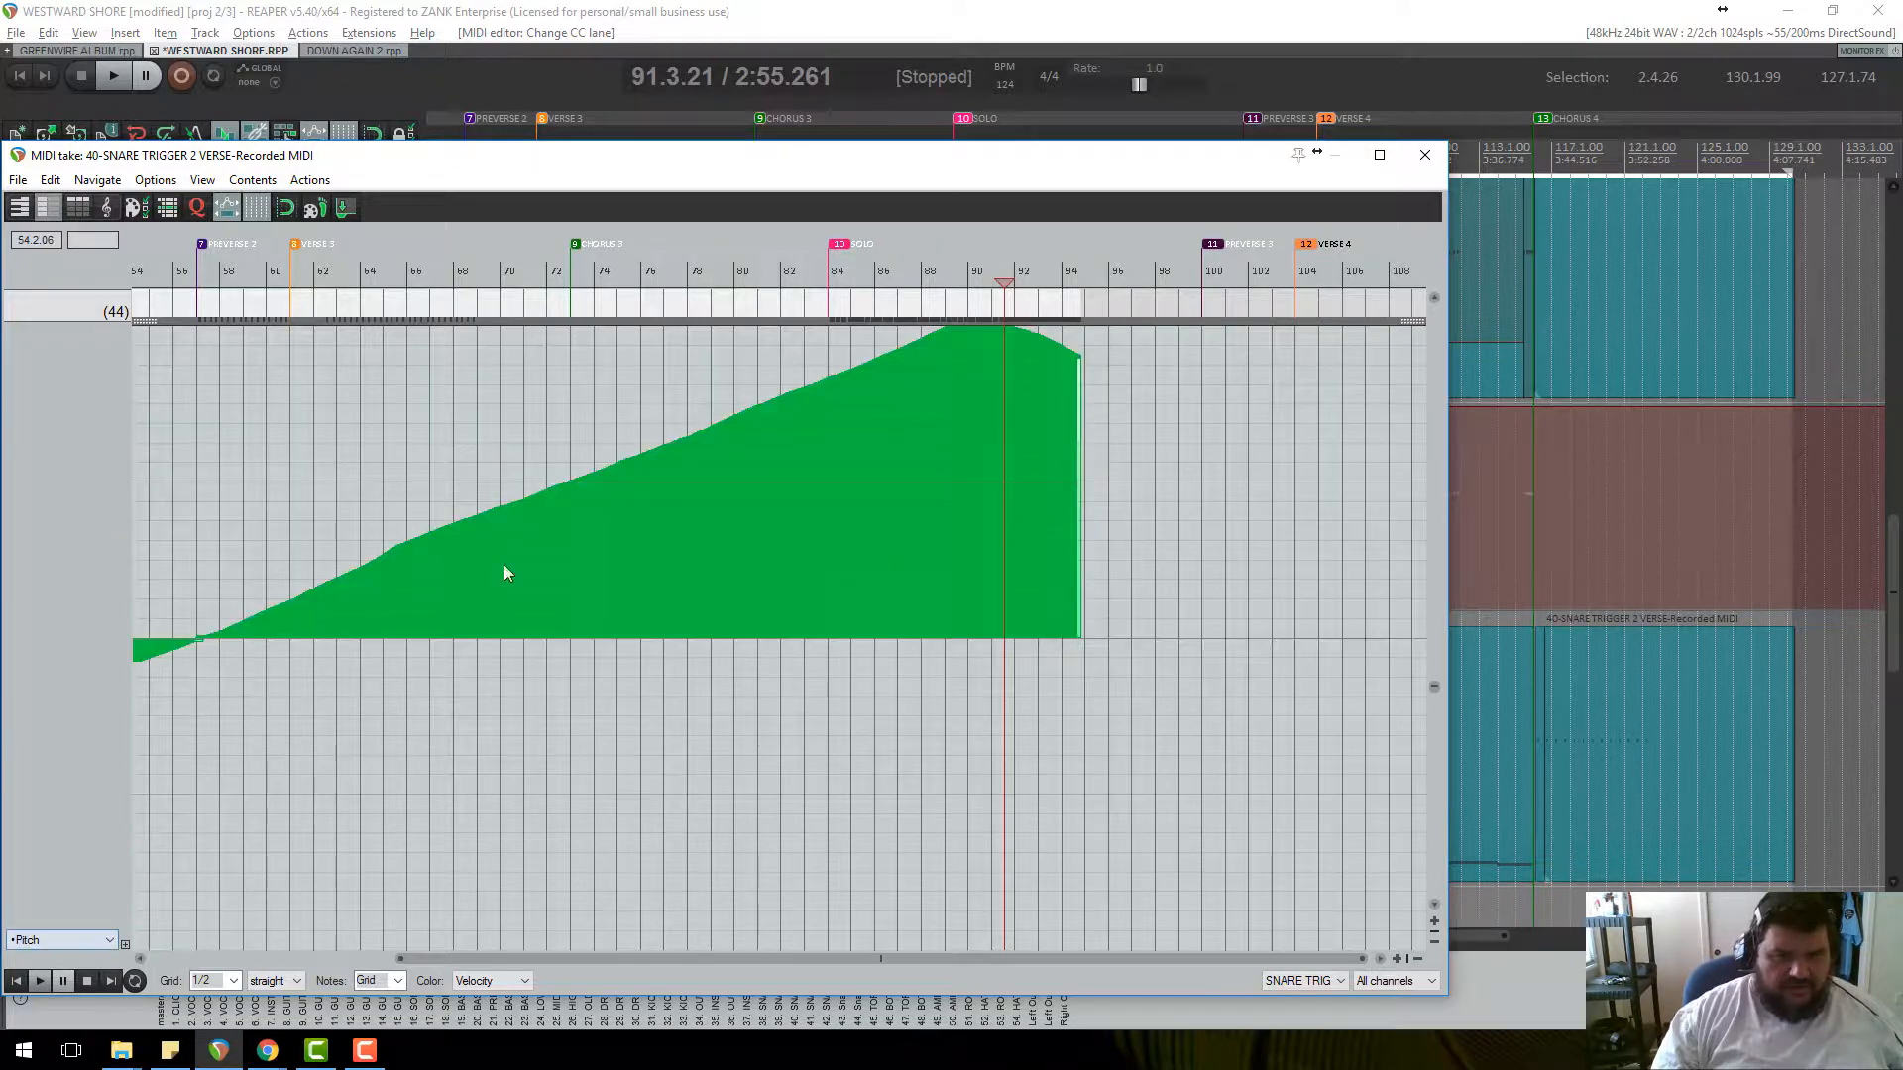
Audition the pitch bend from bar 46, stop, and close the MIDI editor.
scroll(897, 553, up, 1)
scroll(896, 569, down, 2)
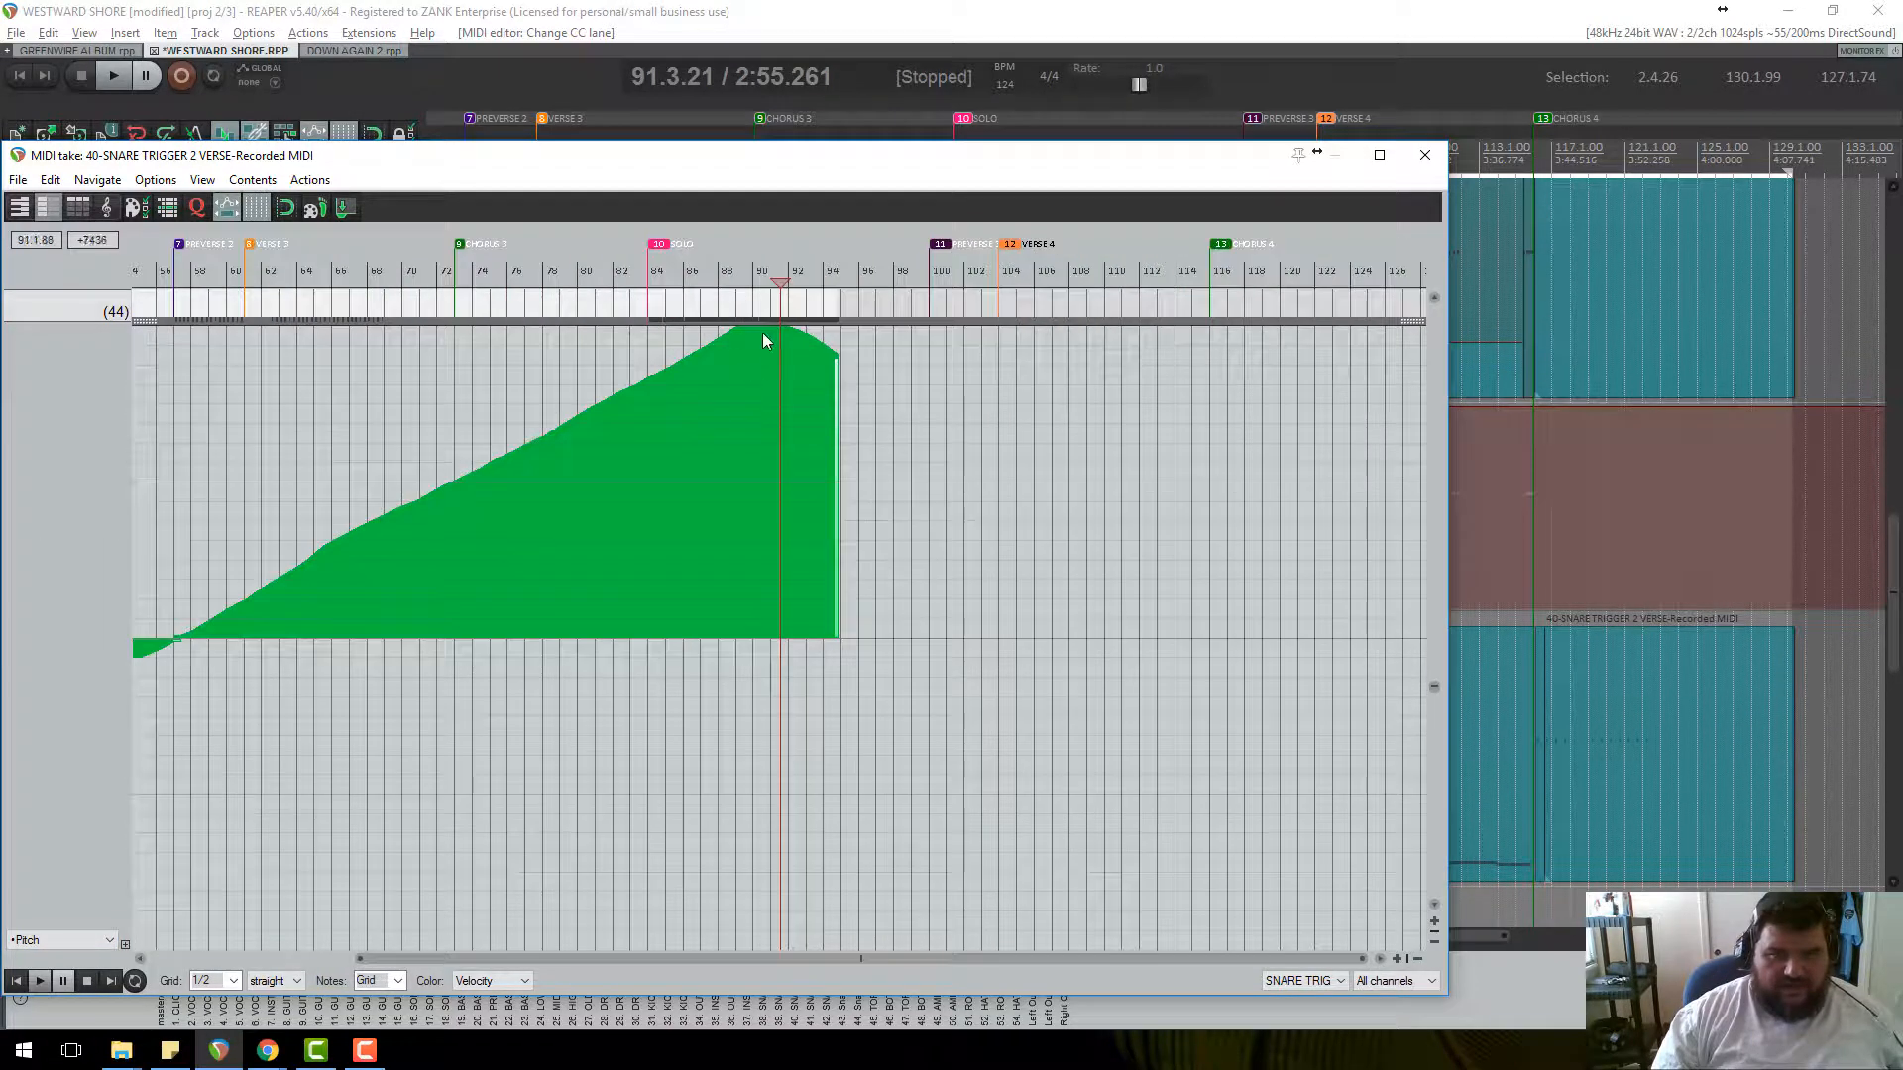
scroll(301, 667, down, 2)
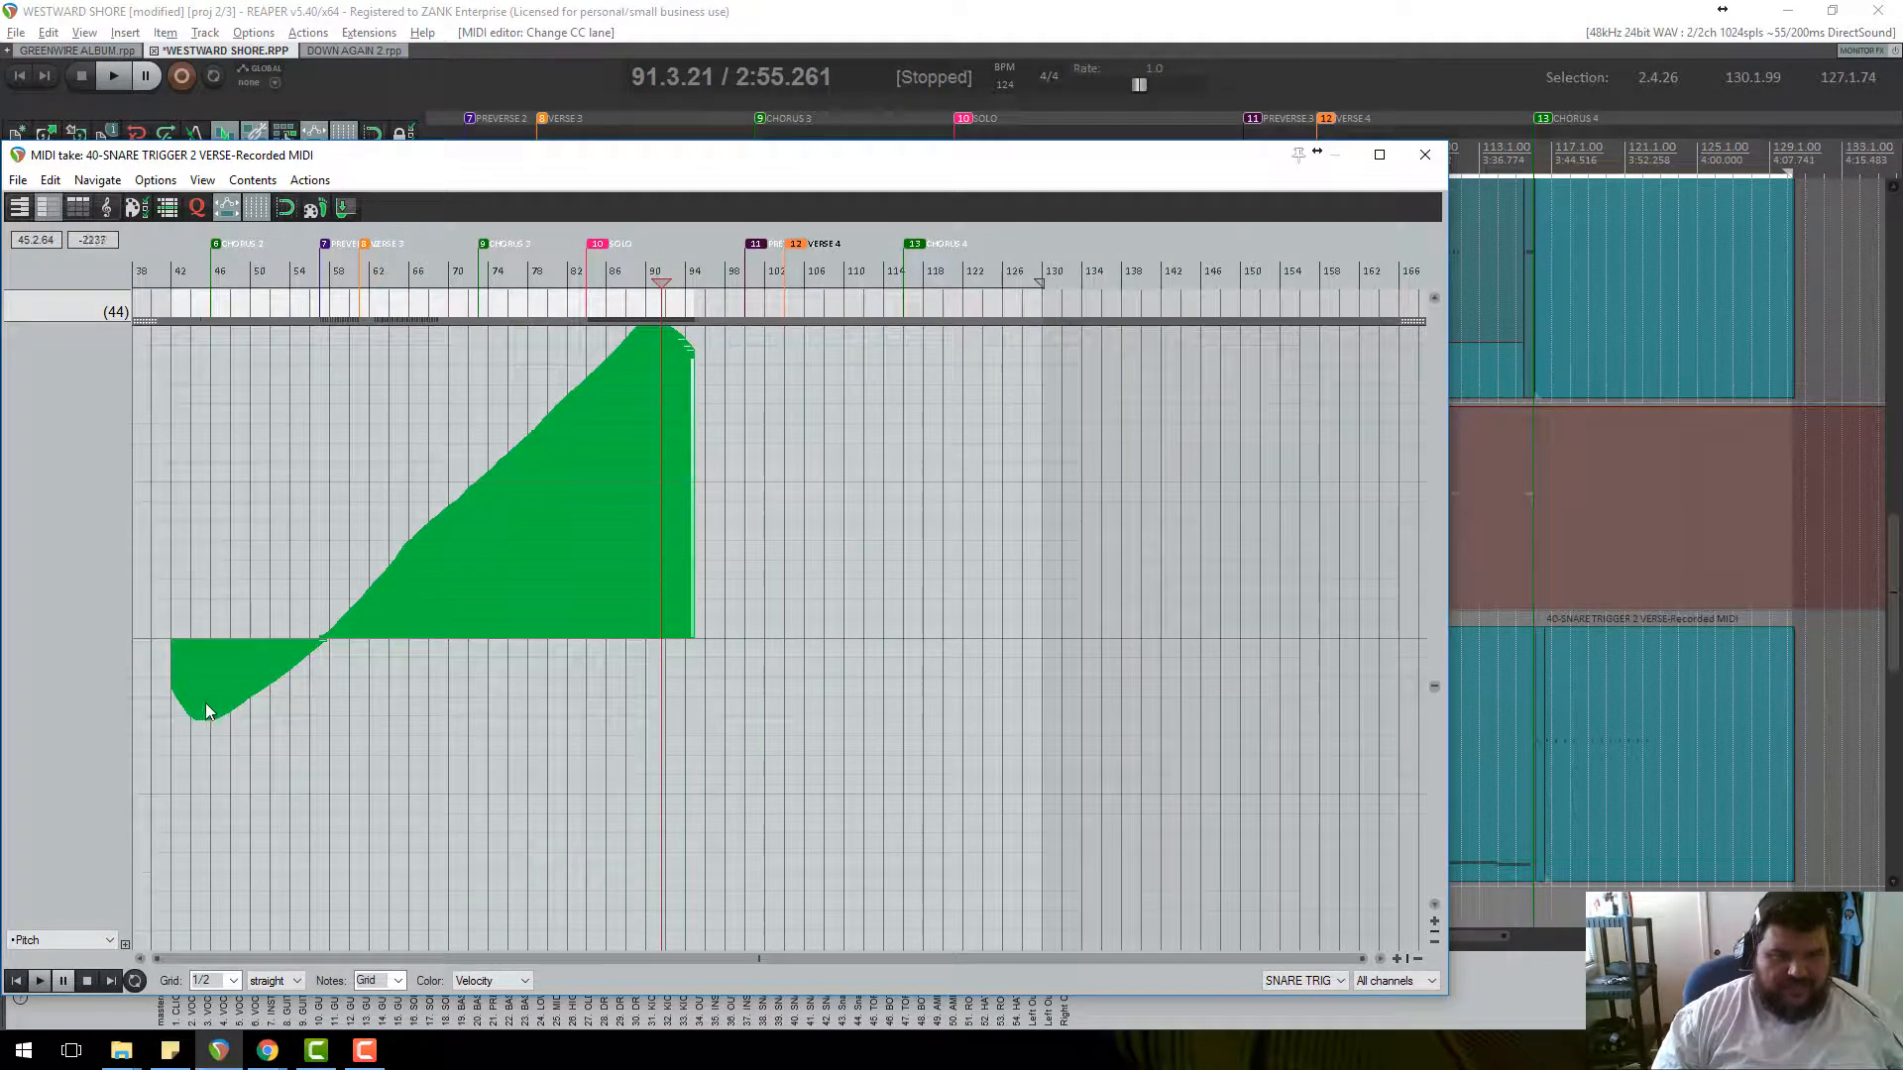
click(211, 268)
key(space)
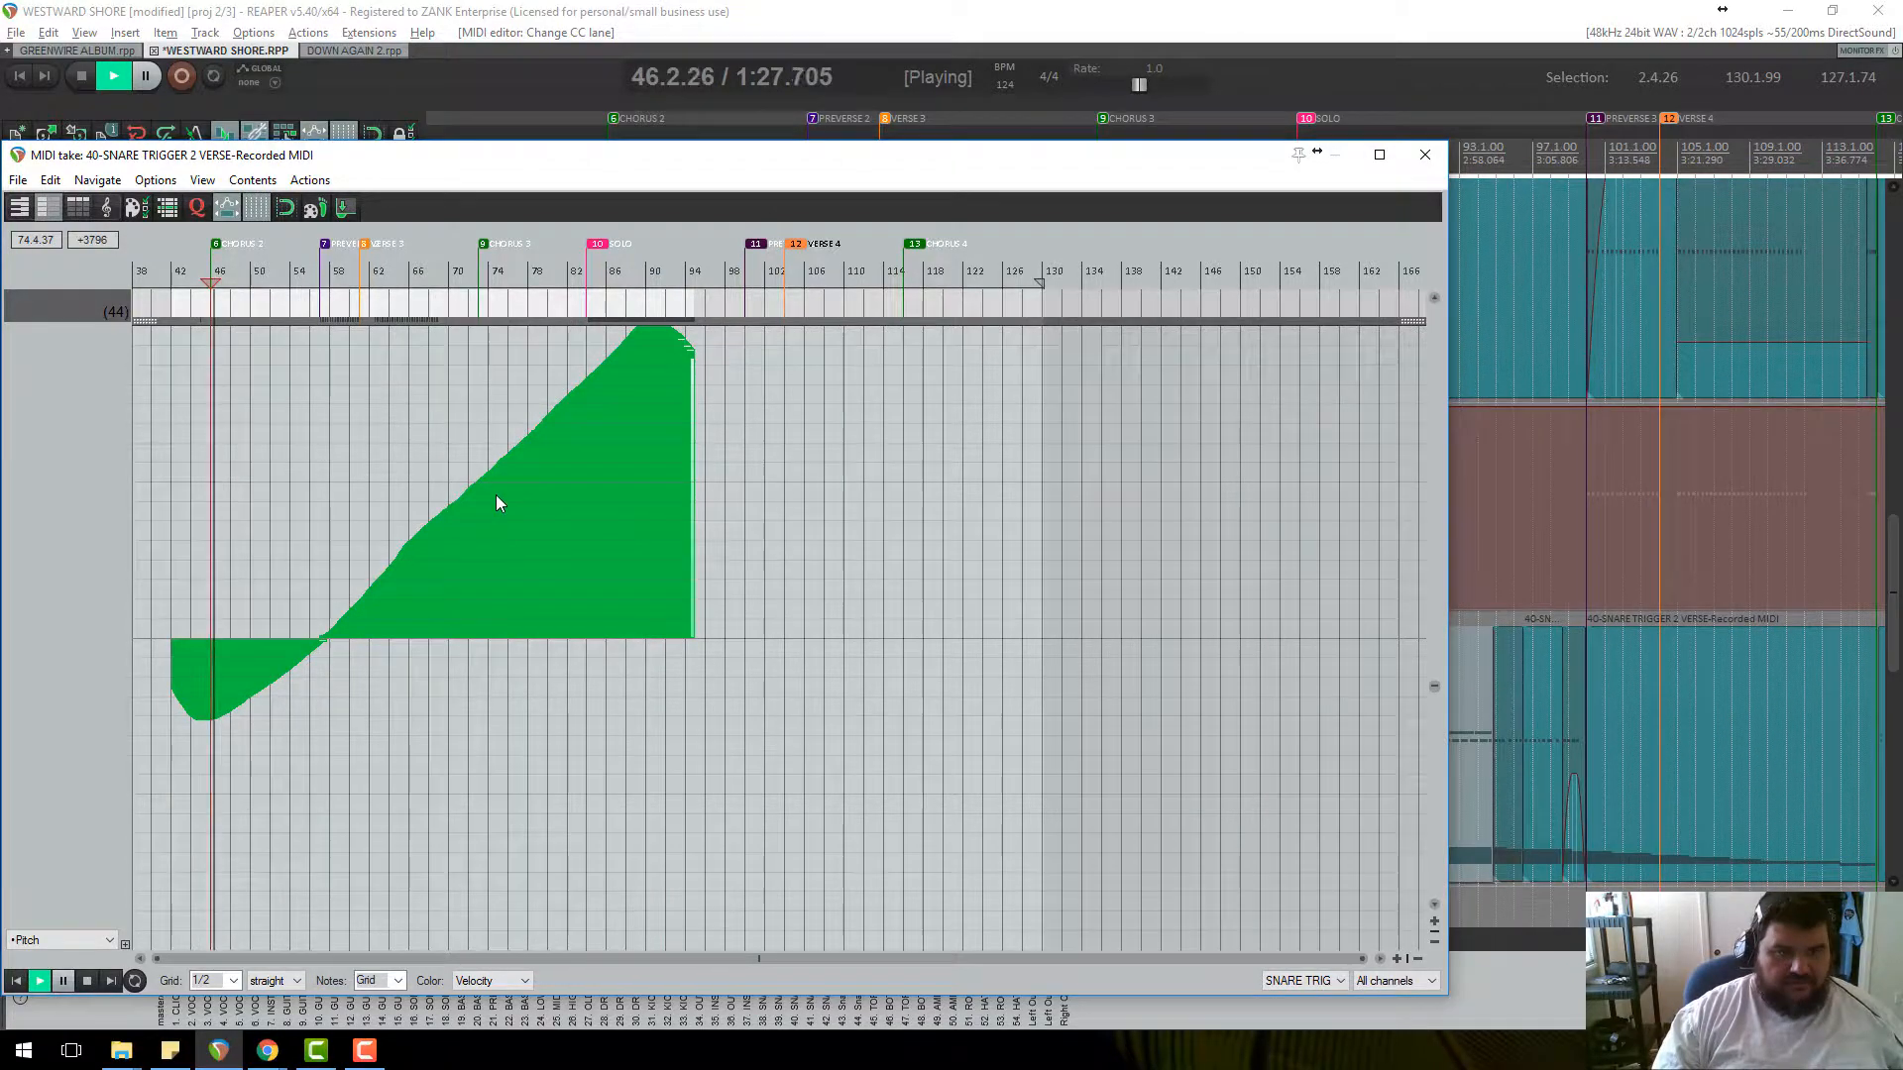
scroll(550, 573, up, 4)
scroll(550, 572, down, 3)
key(space)
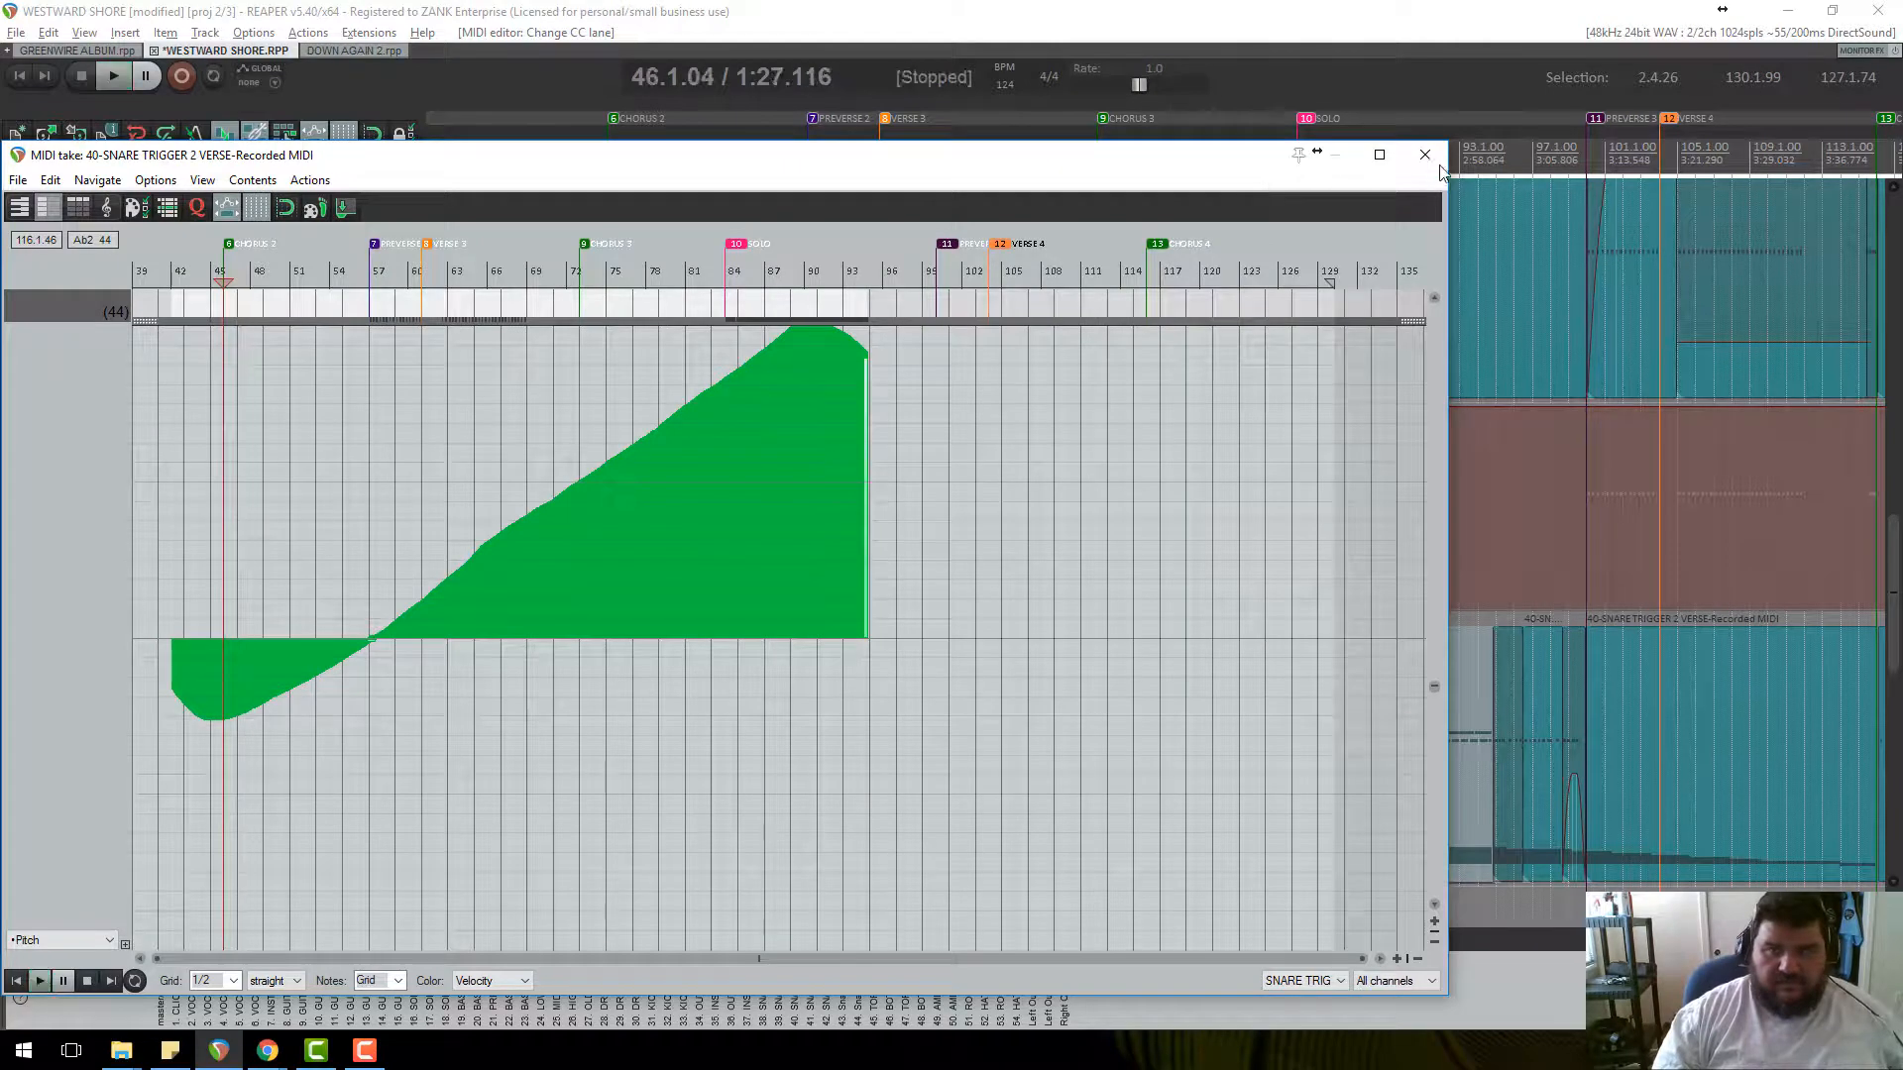
click(1424, 153)
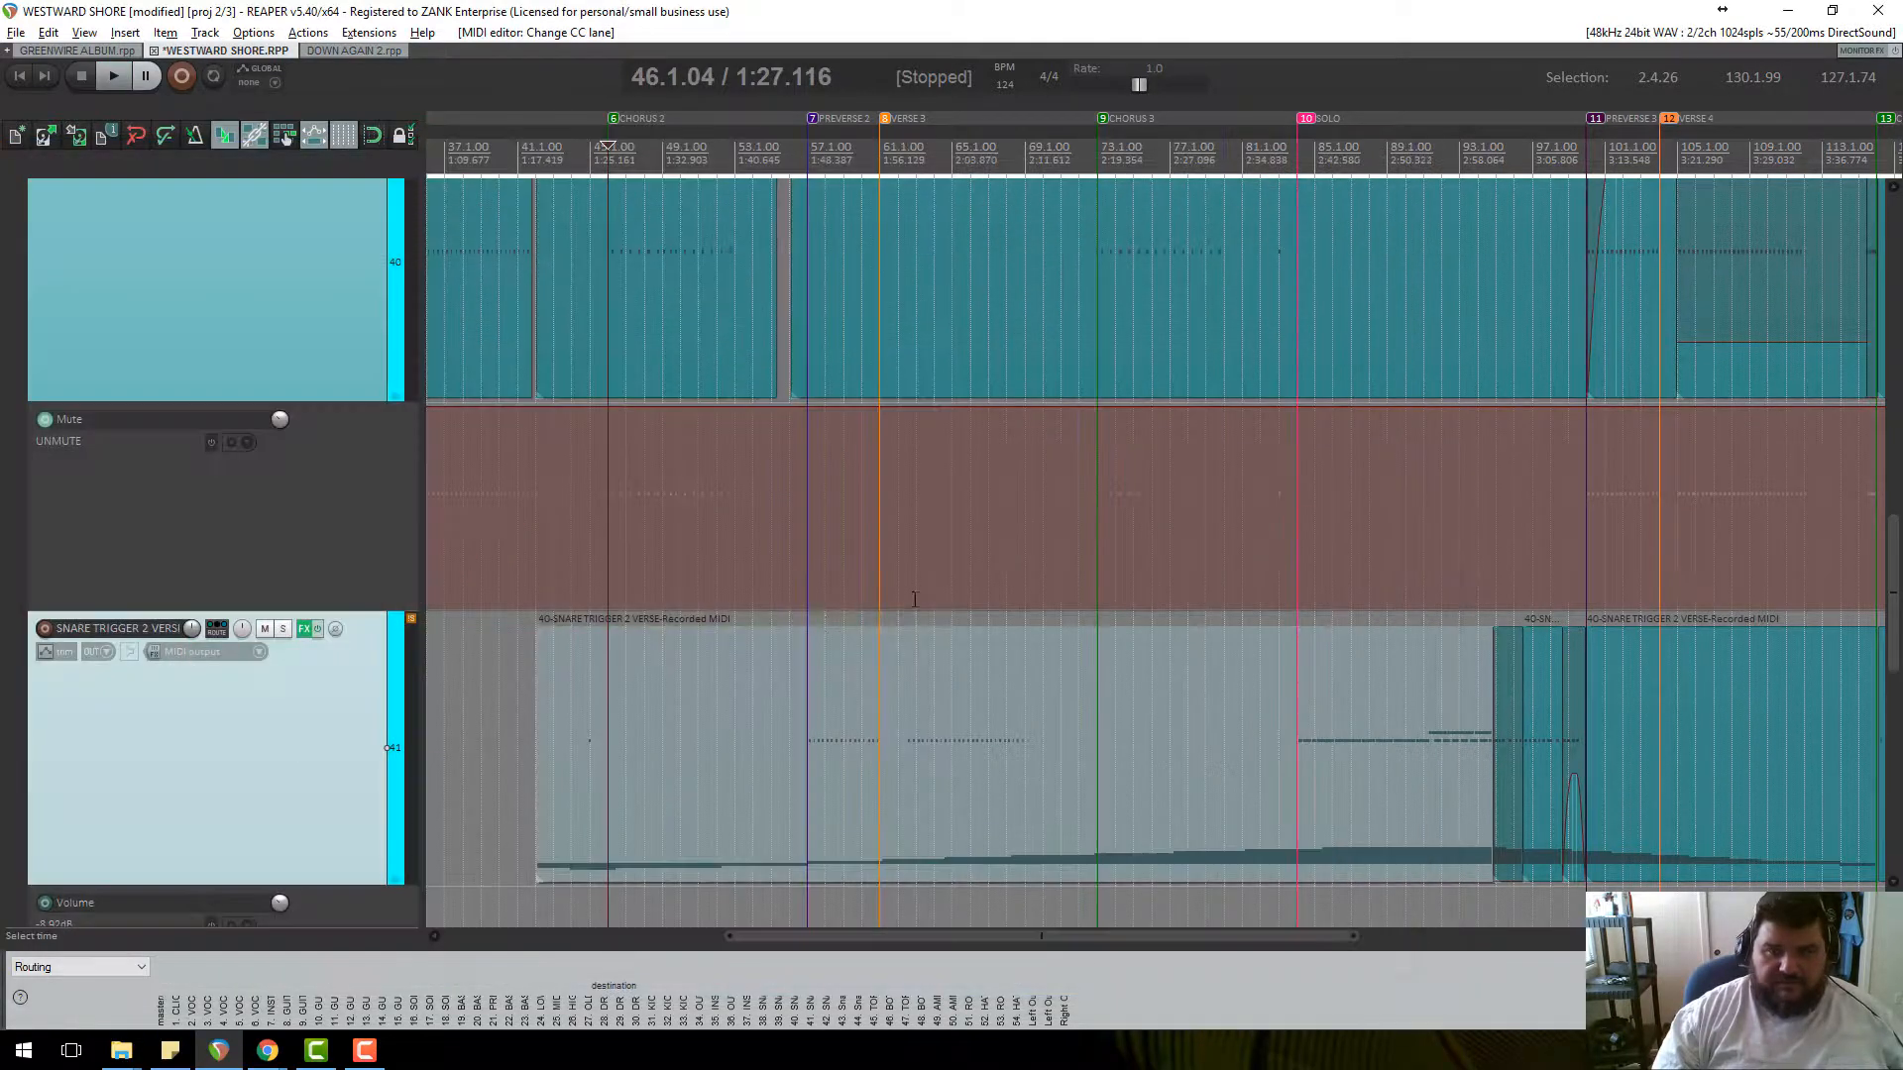
Solo the SNARE TRIGGER 2 and SNARE TRIGGER 1 tracks.
click(284, 628)
scroll(307, 416, up, 2)
click(283, 306)
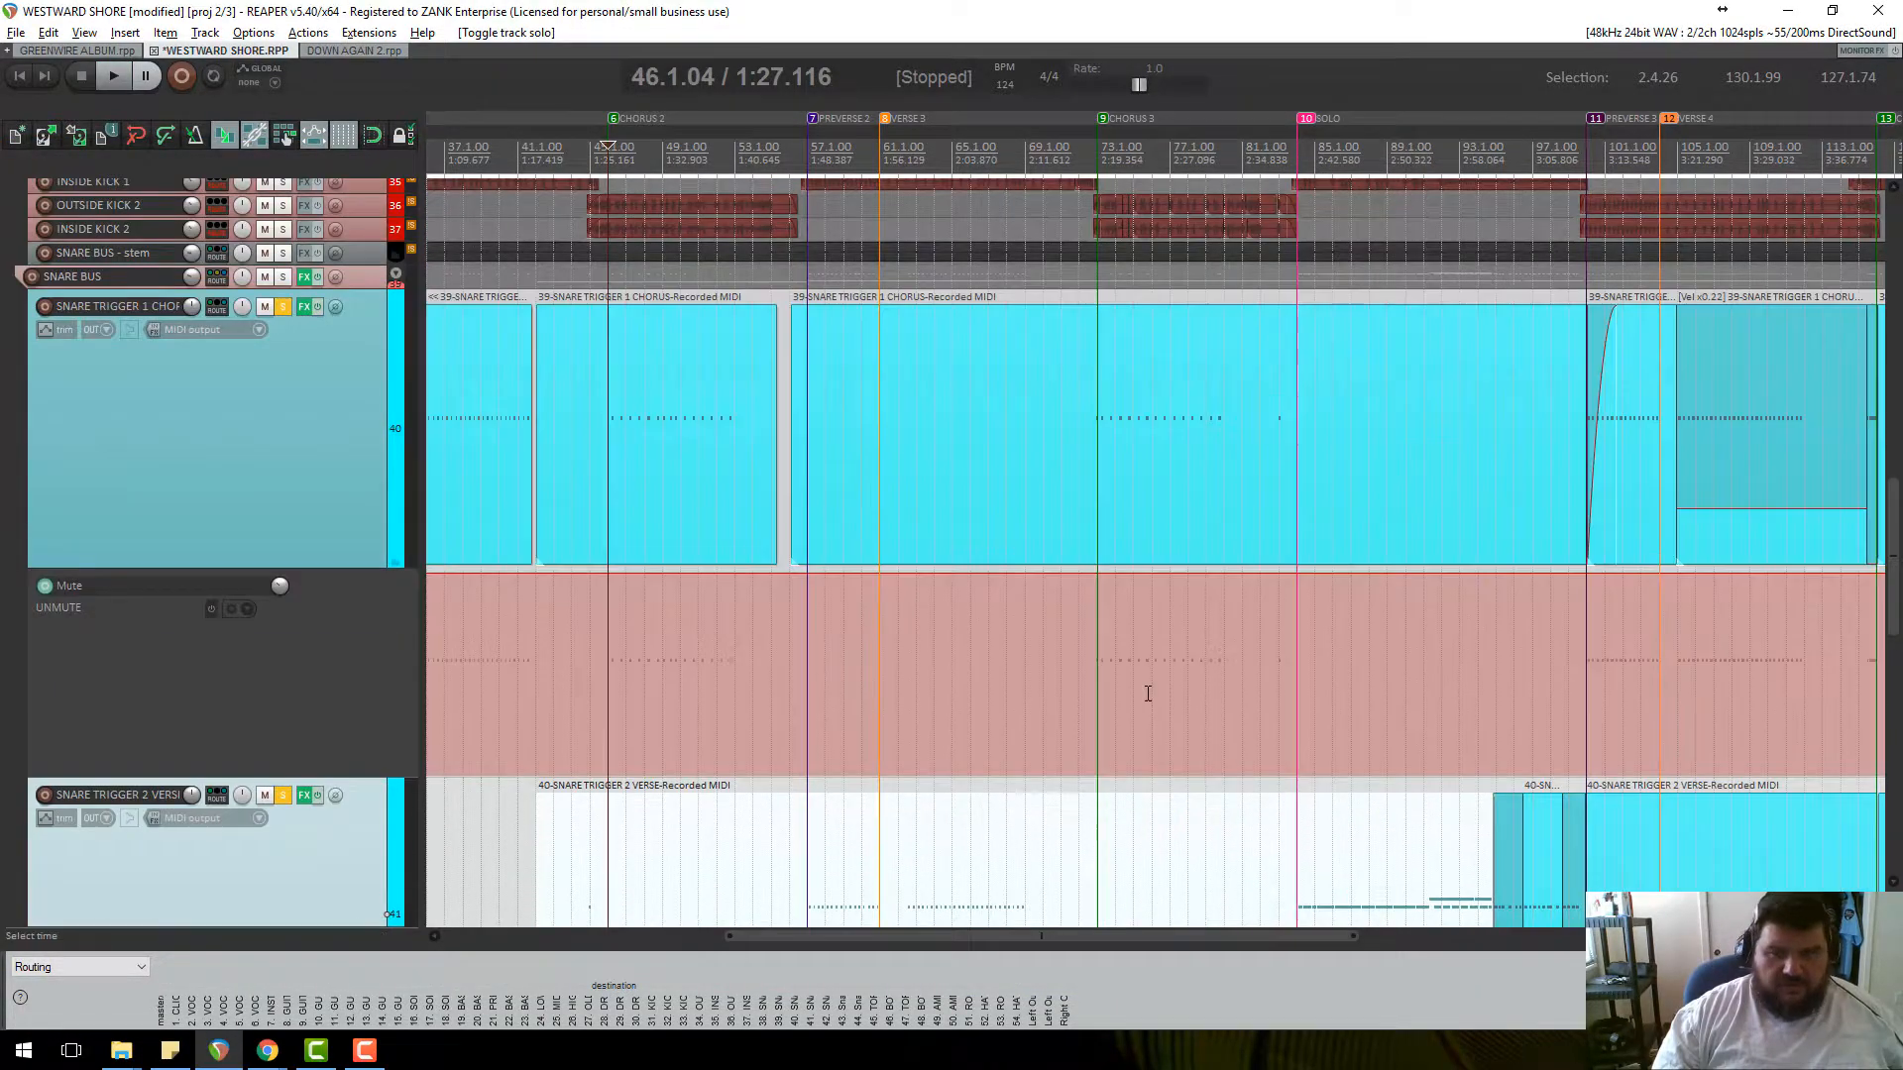
Select the SOLO section as the time range and put the play position inside it.
scroll(1235, 766, down, 3)
scroll(268, 646, down, 3)
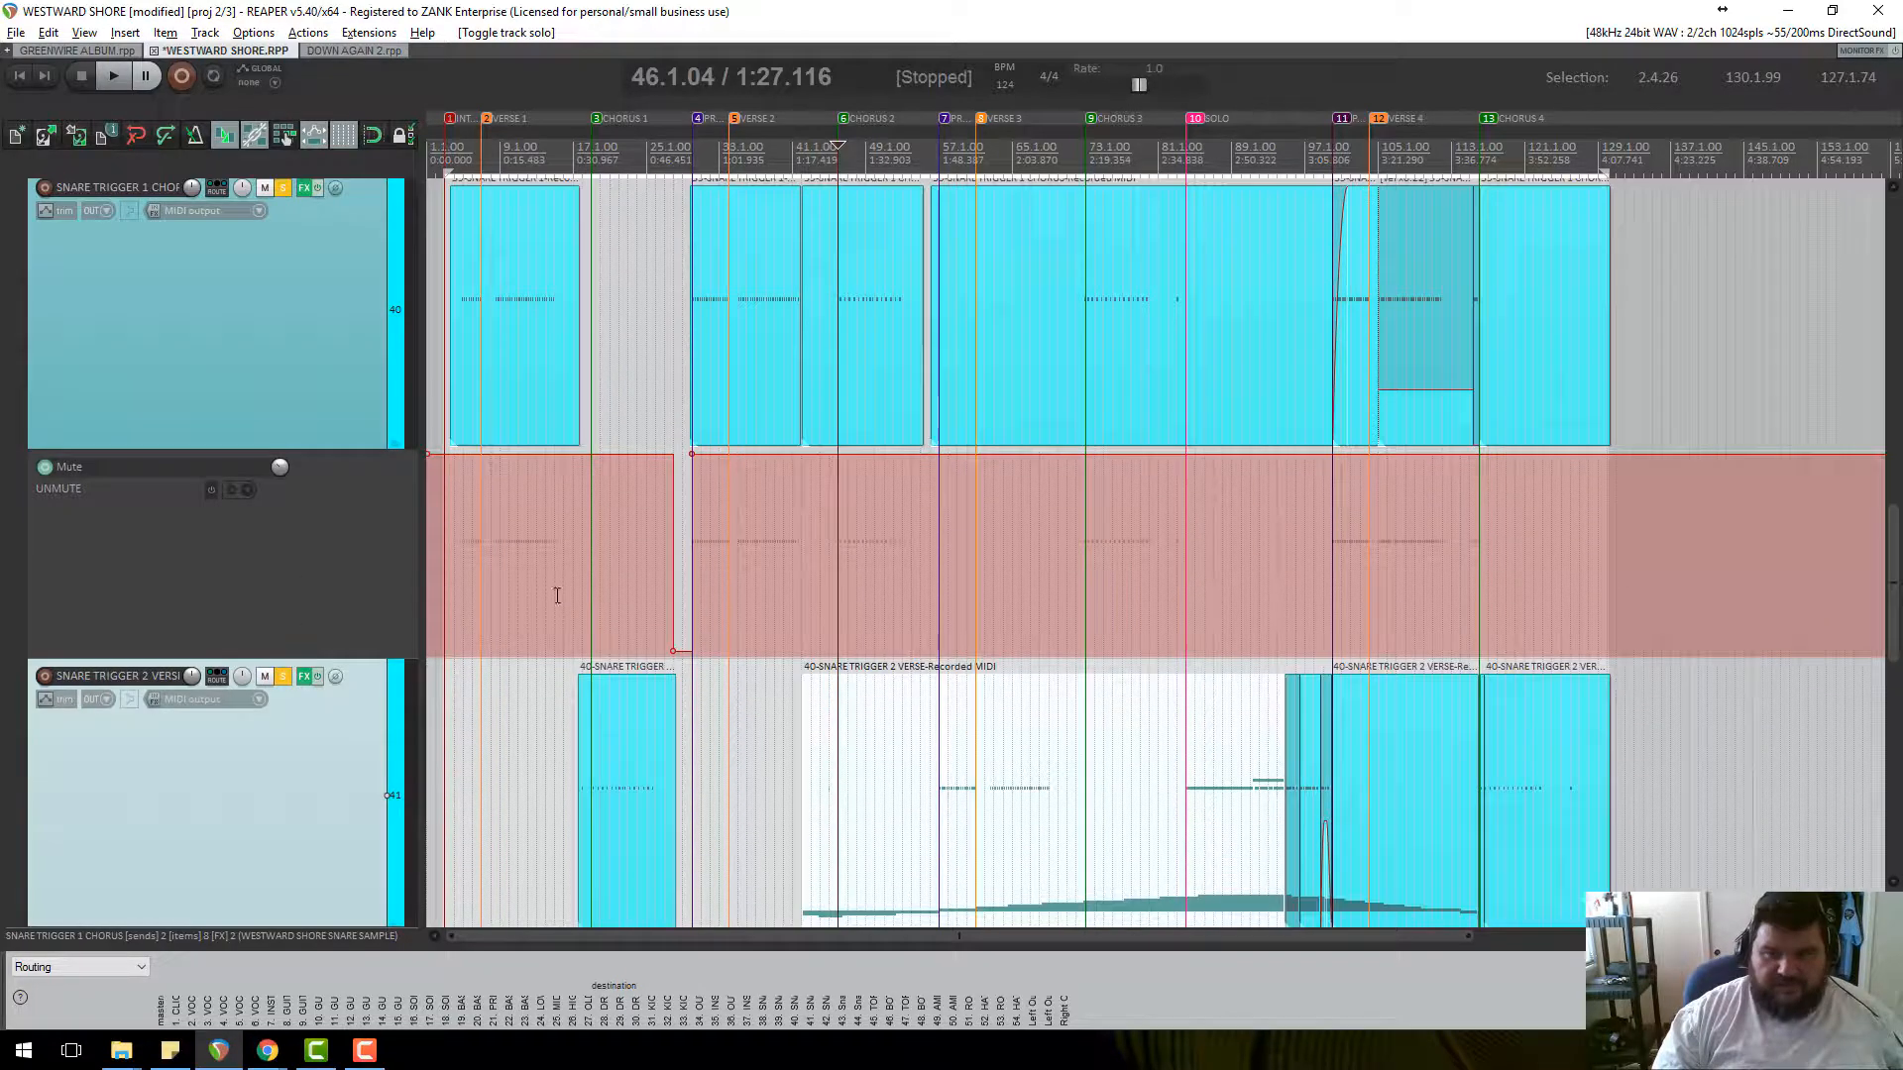
double_click(1279, 164)
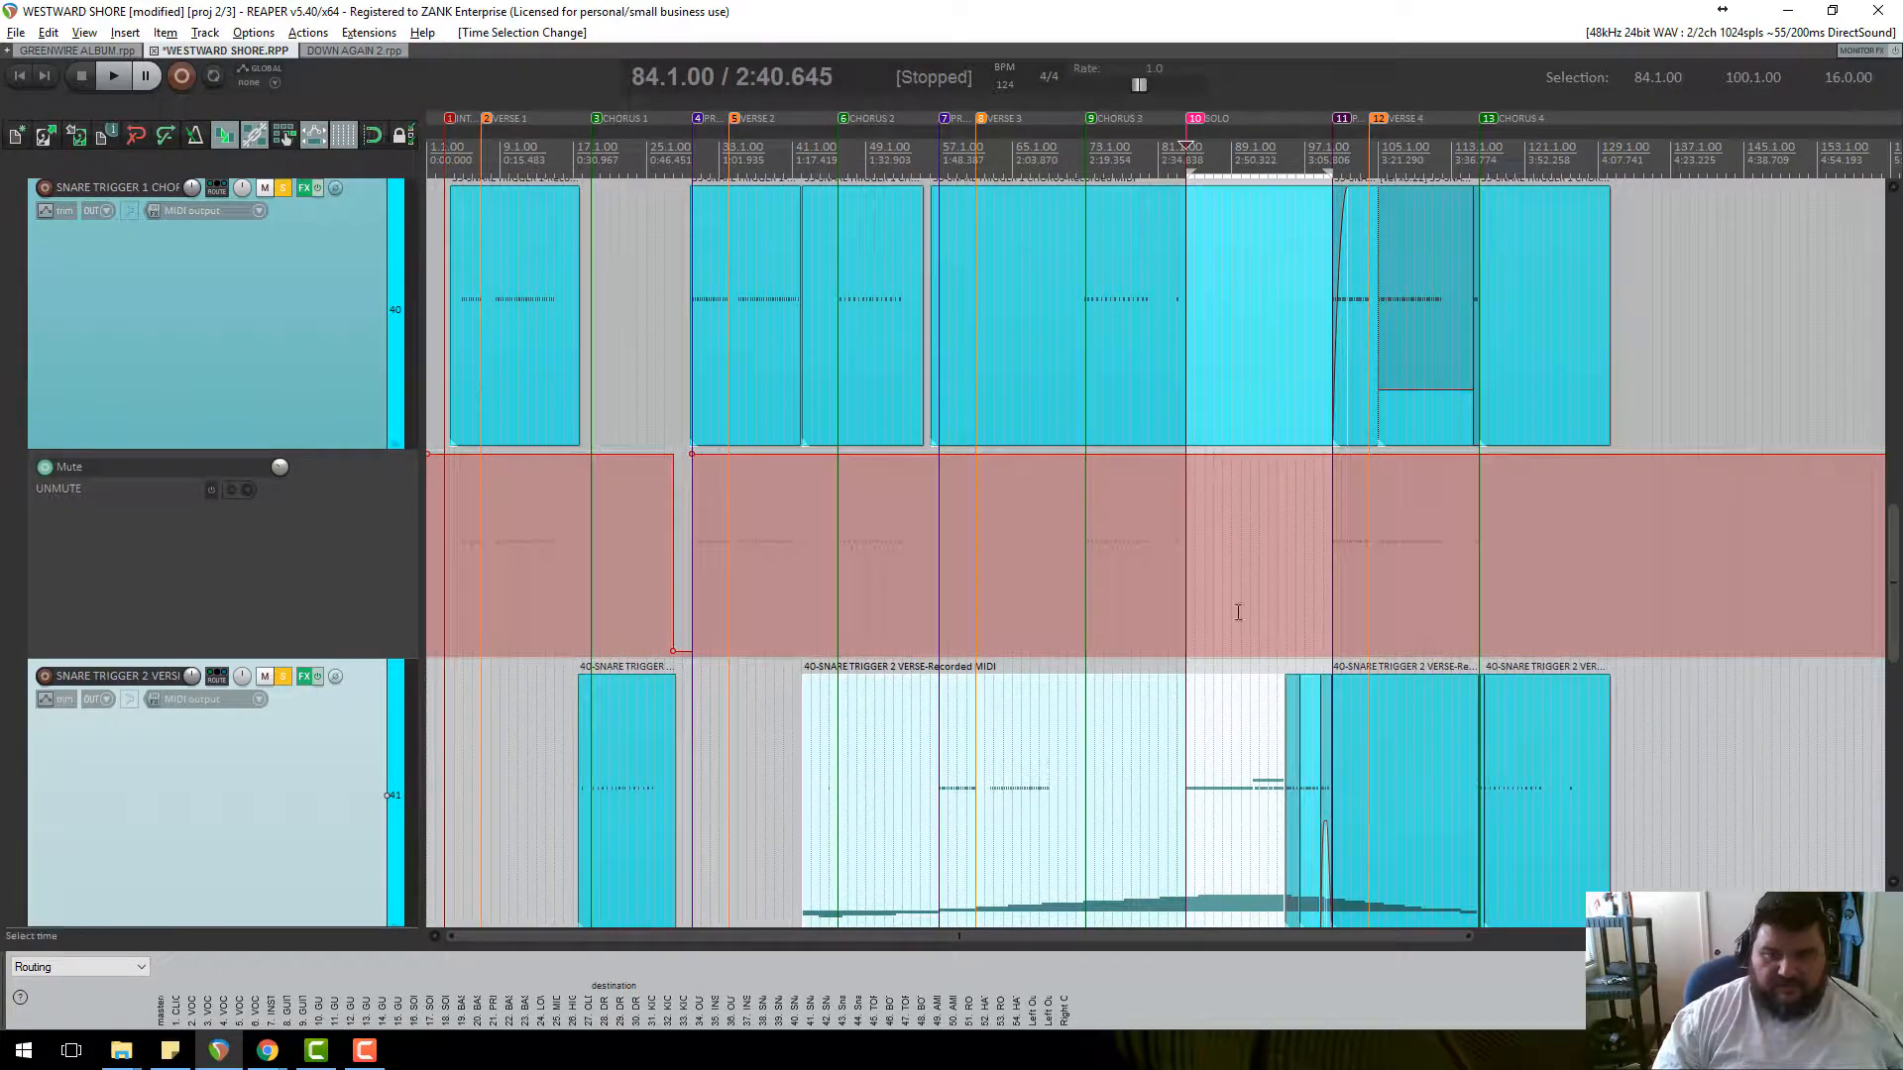
click(1251, 785)
Open the SNARE TRIGGER 2 VERSE MIDI and play from bar 43, jumping to bar 73, then stop.
double_click(1252, 785)
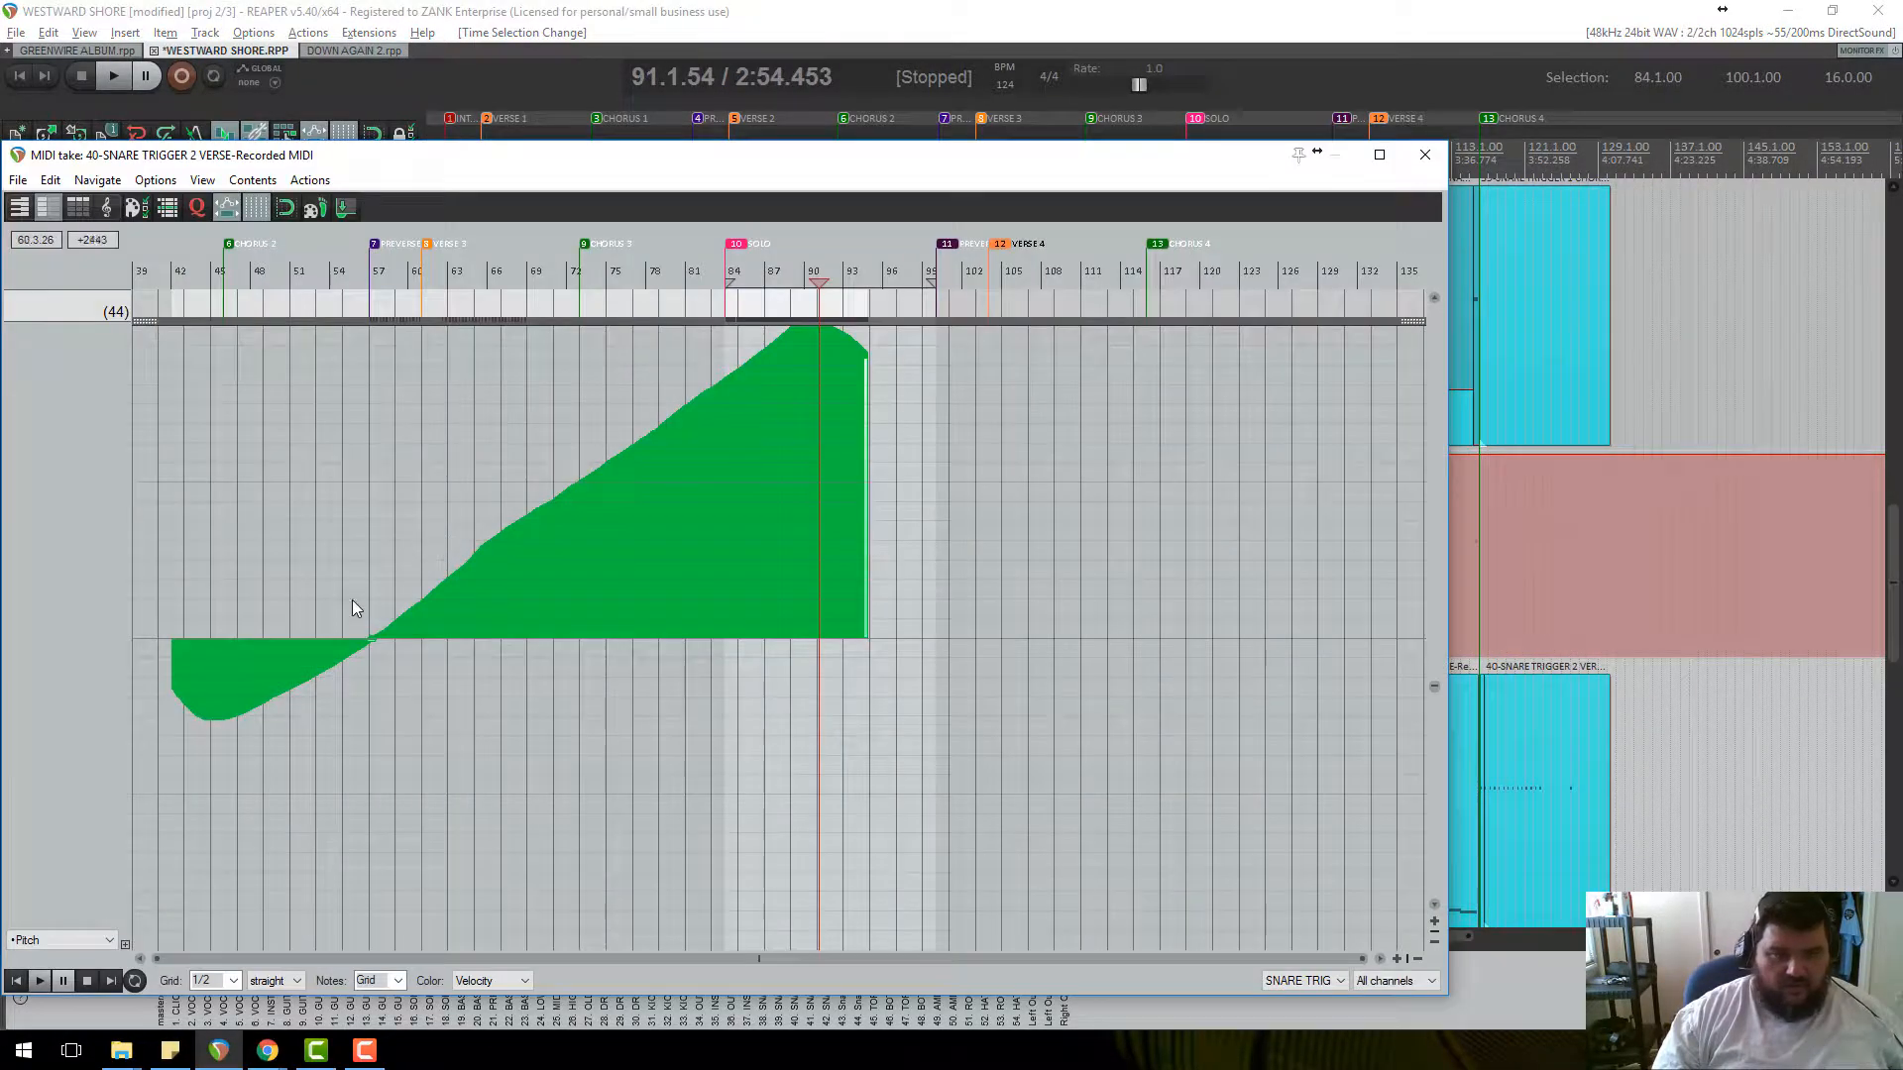
click(192, 542)
key(space)
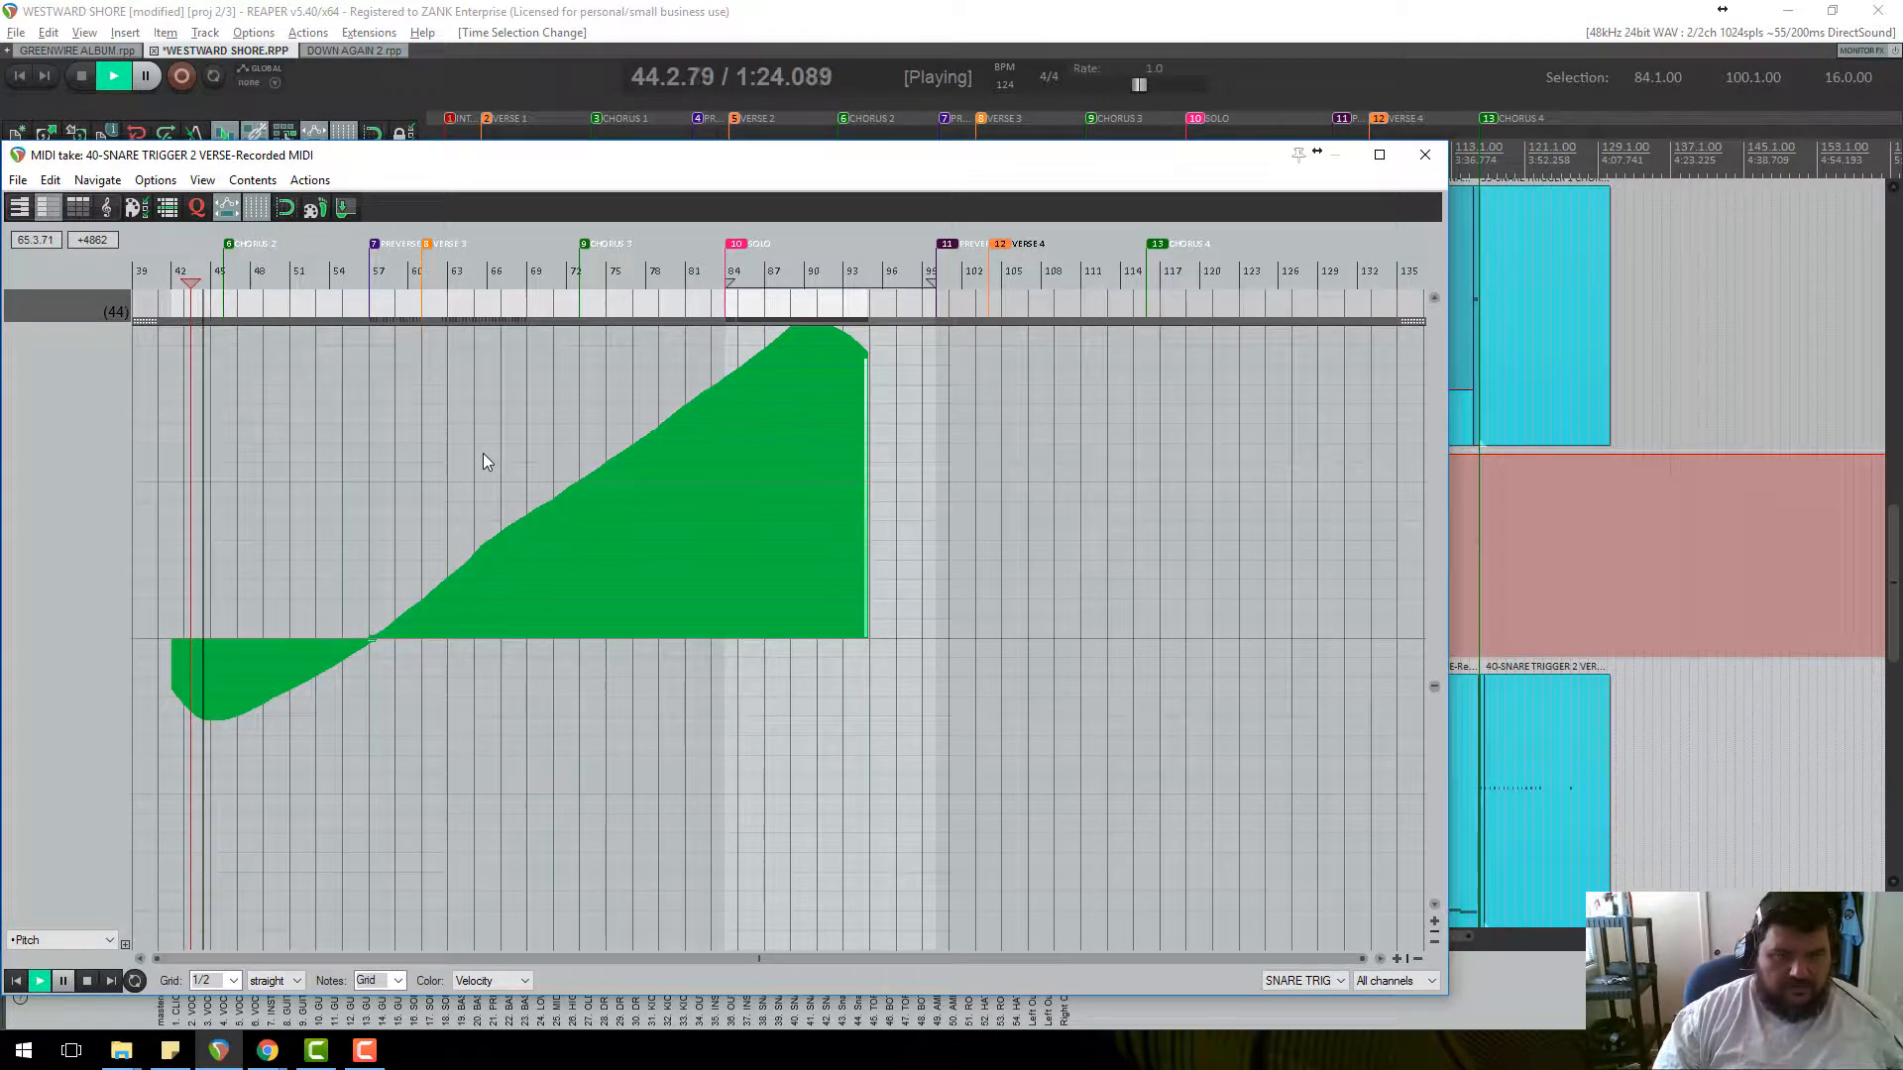
click(584, 283)
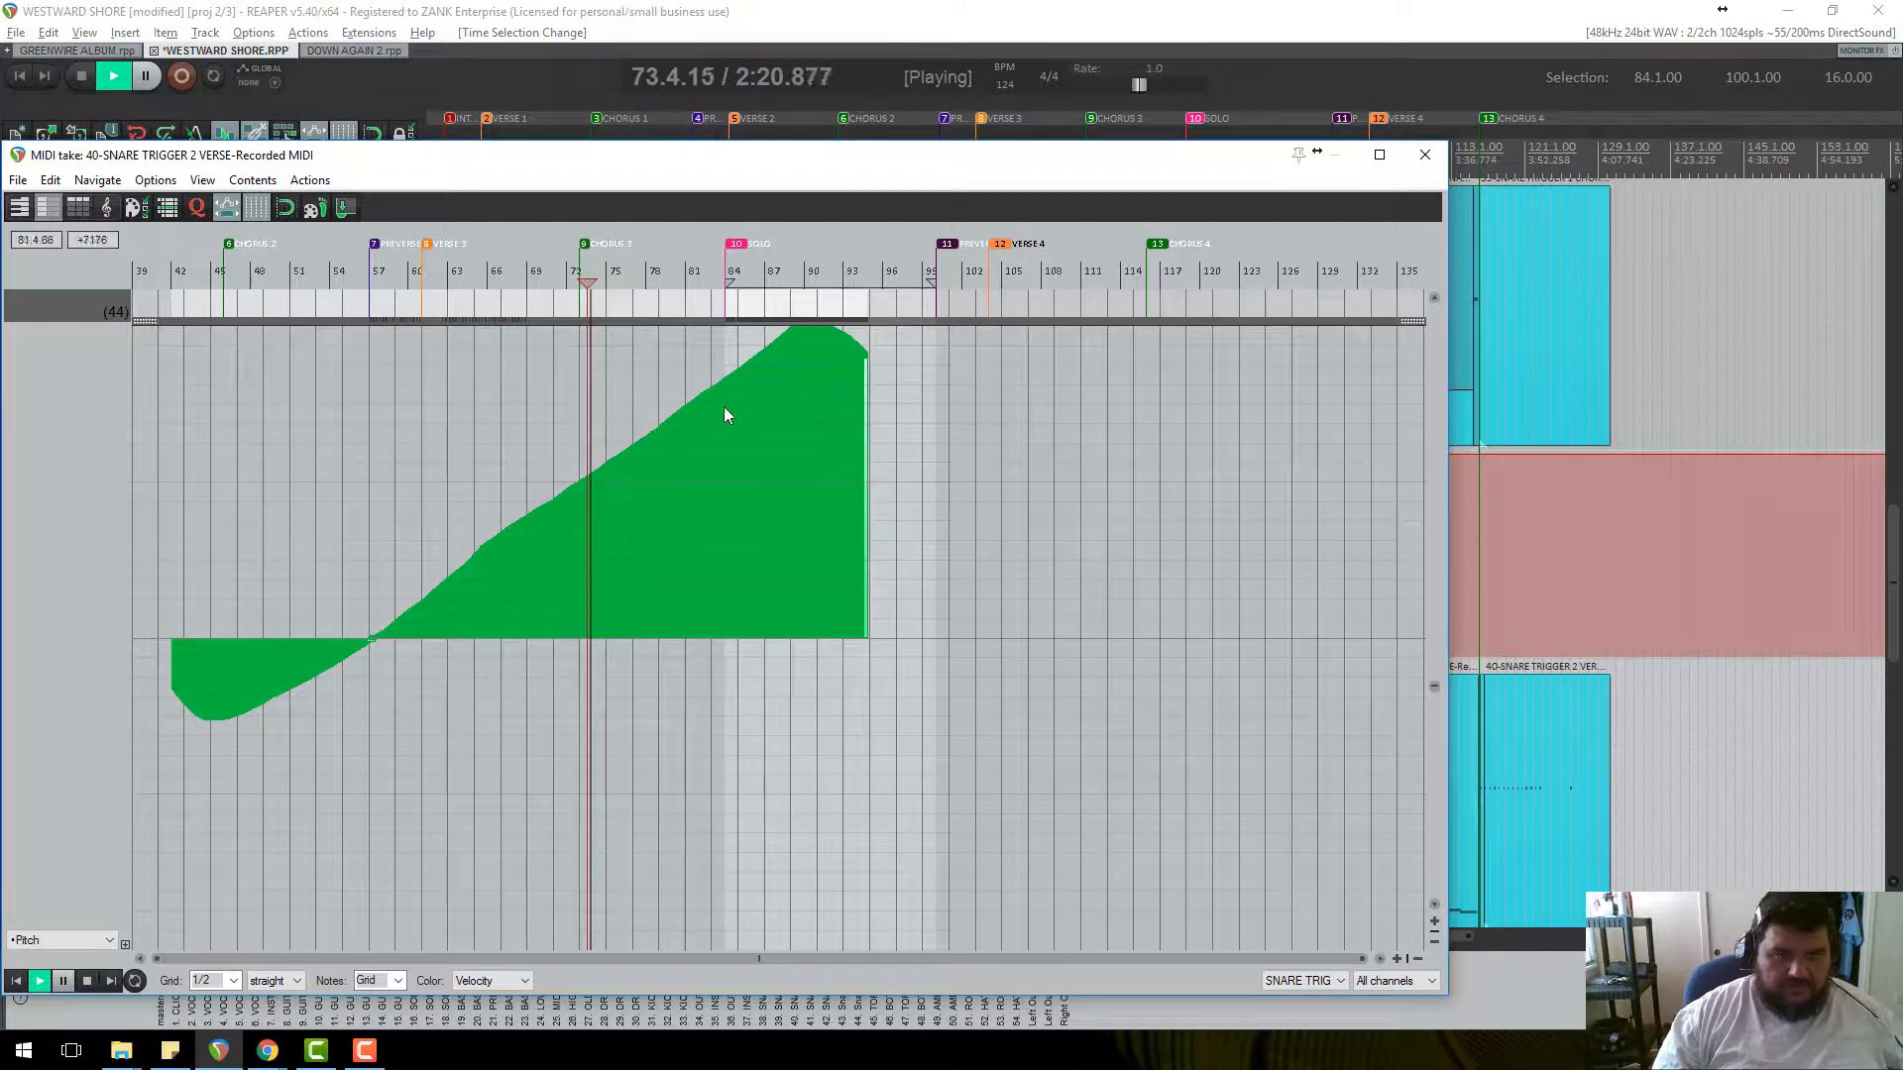
scroll(865, 515, up, 3)
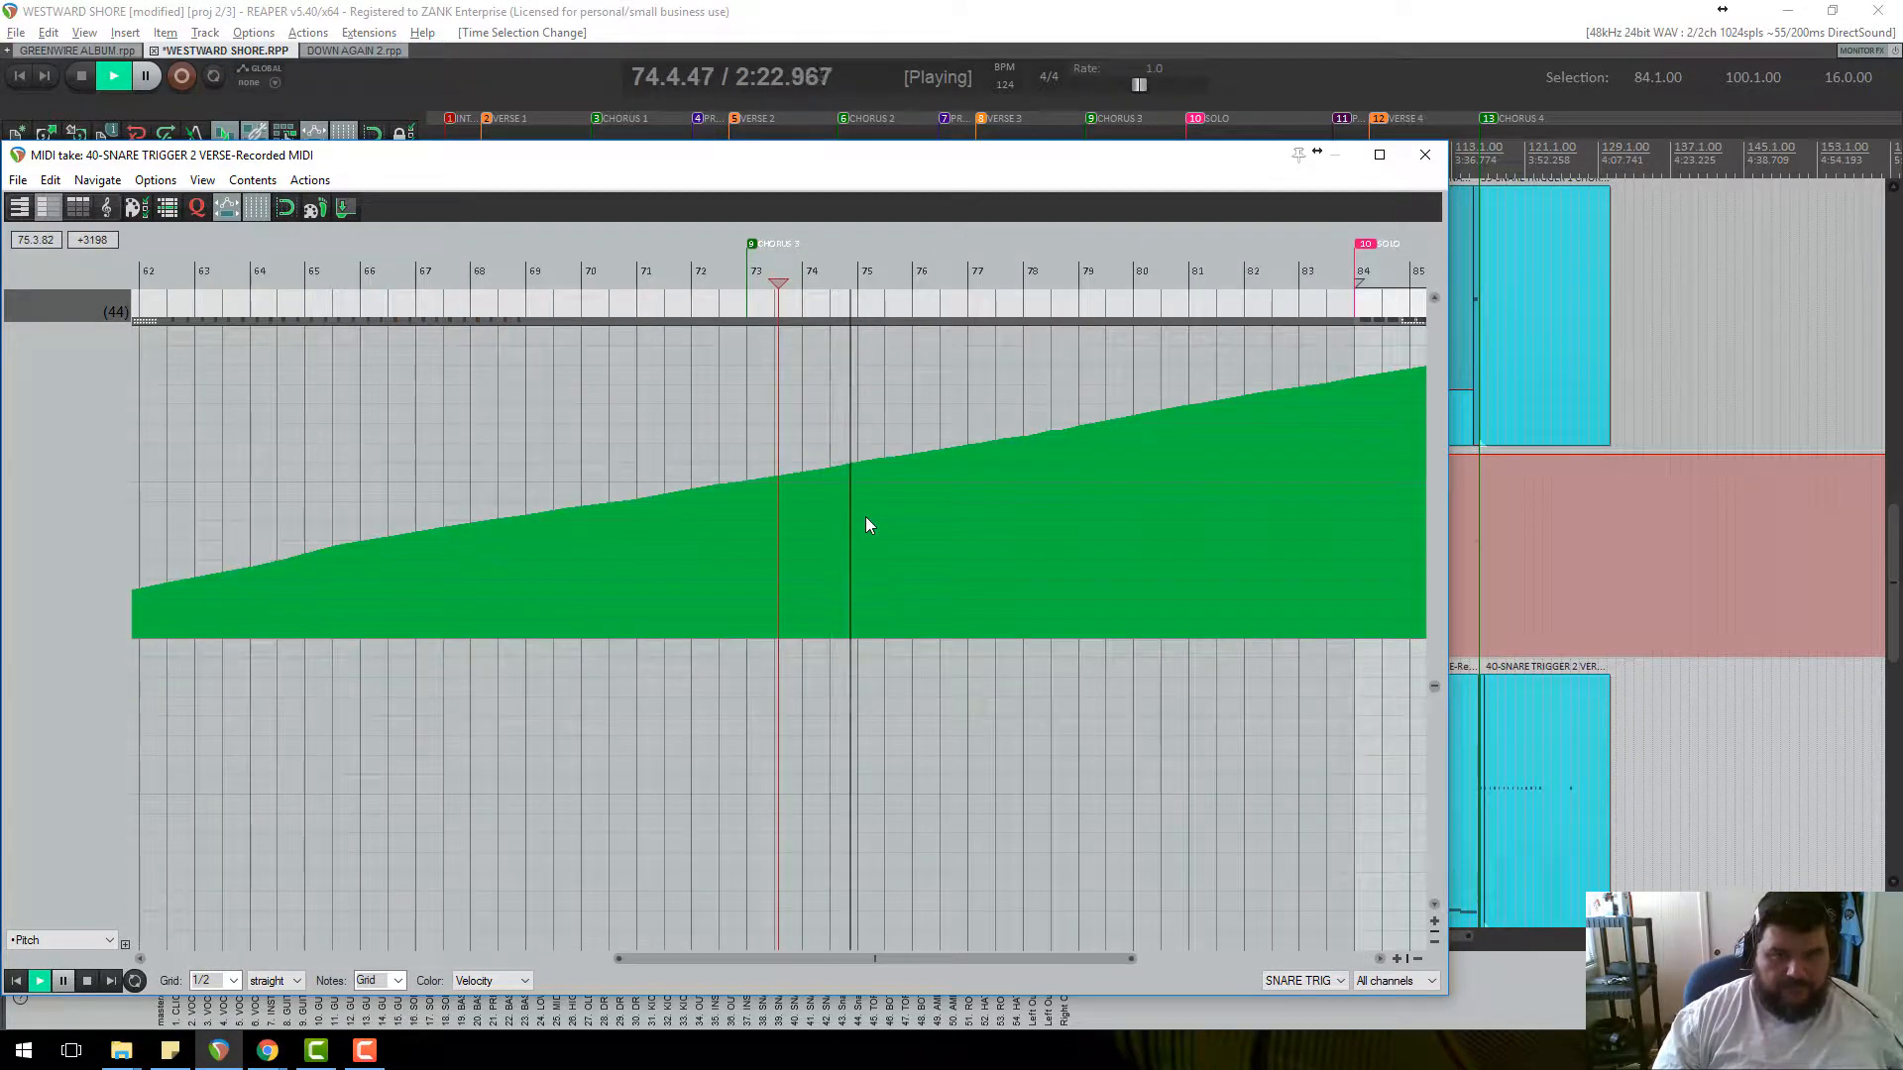
scroll(865, 515, down, 1)
scroll(865, 515, down, 2)
scroll(858, 498, up, 2)
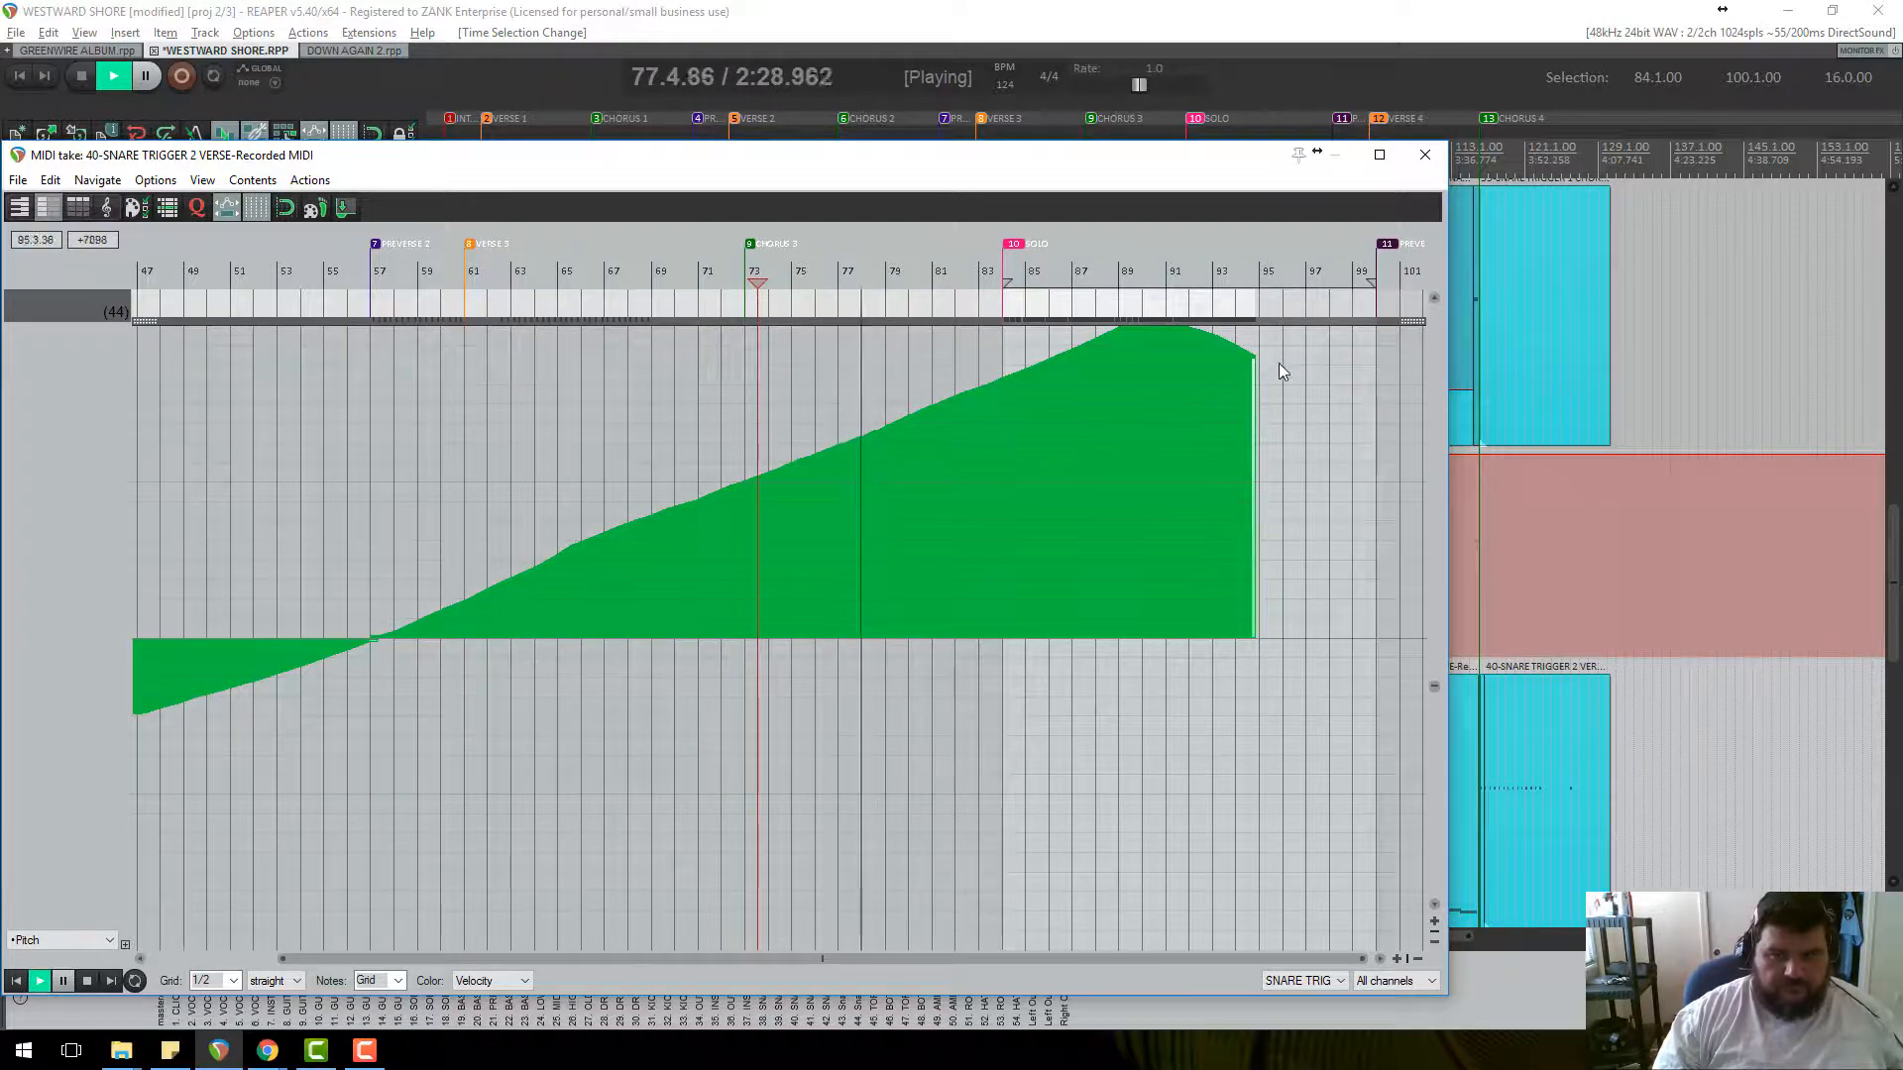
key(space)
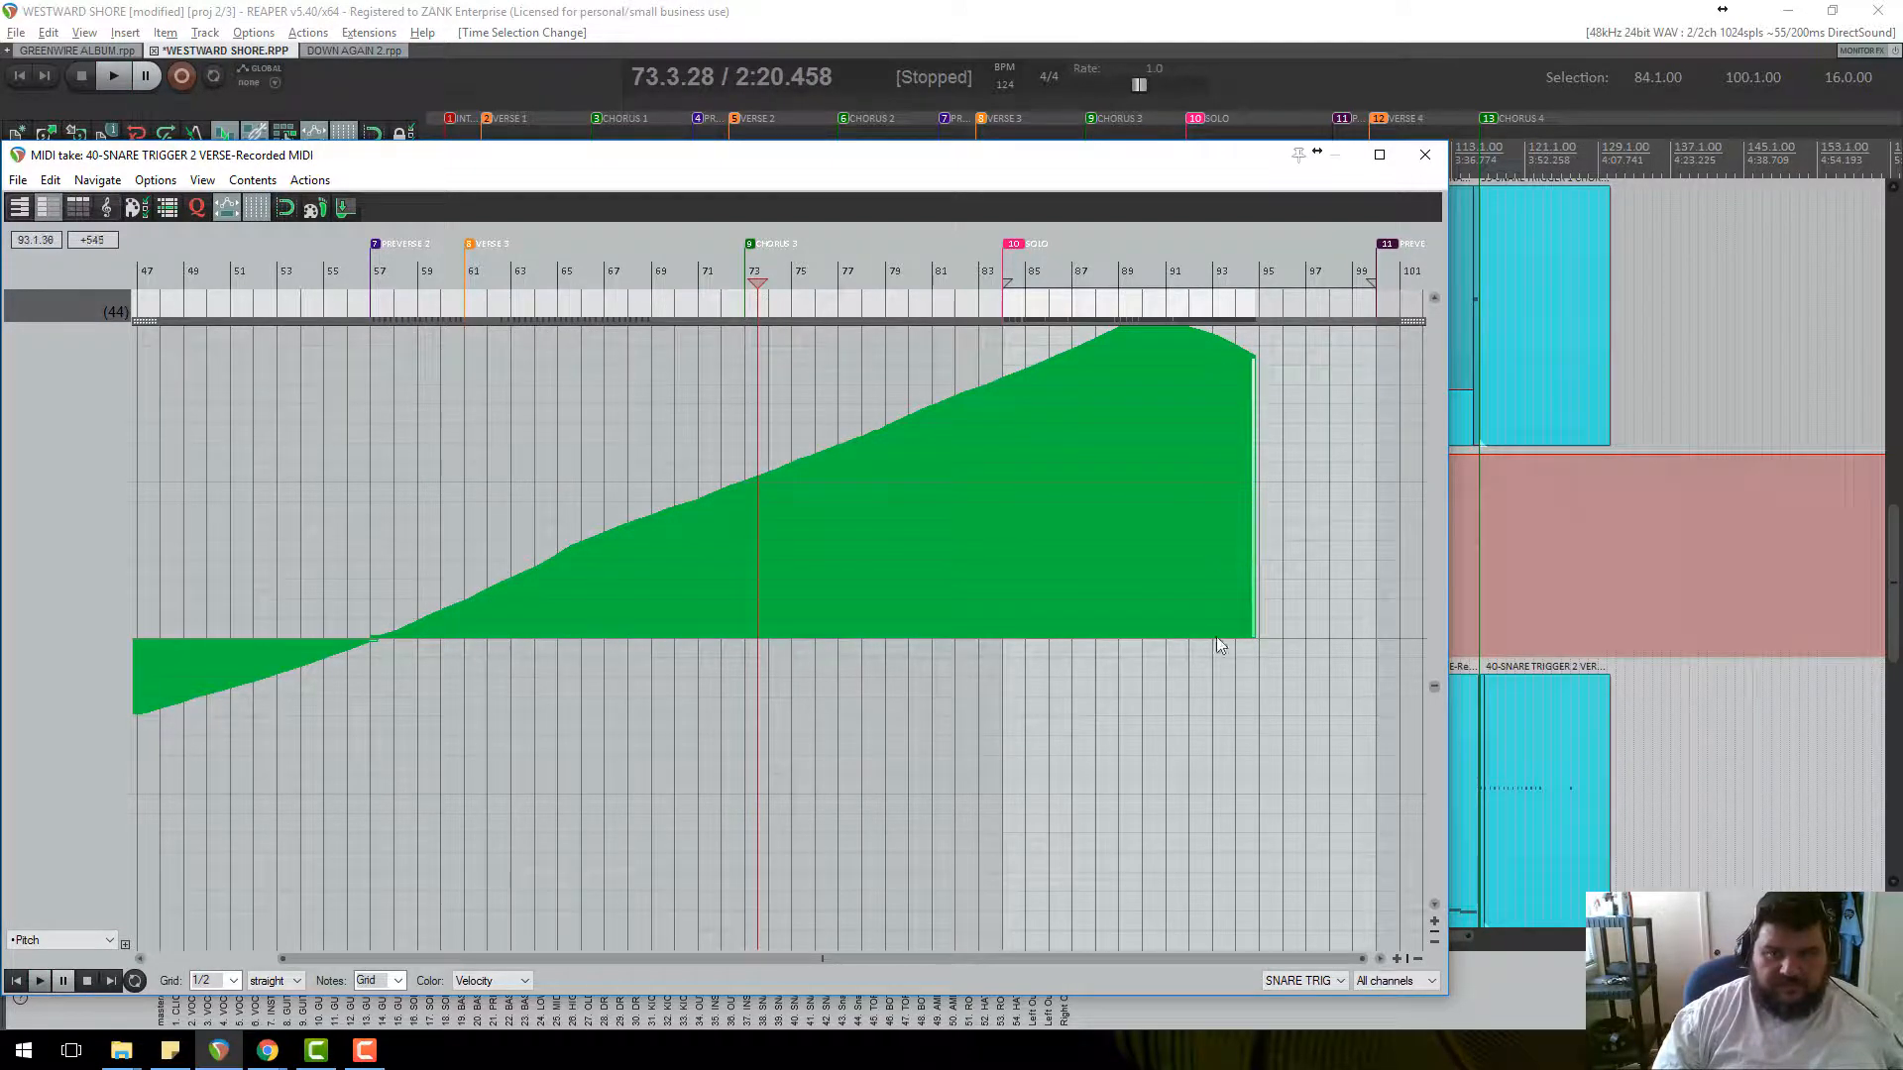
Flatten the pitch bend from bar 57 to 94 and redraw it around bars 73–79.
mouse_move(1252, 640)
mouse_down()
mouse_move(918, 658)
mouse_move(378, 645)
mouse_move(754, 371)
mouse_move(769, 645)
mouse_up()
mouse_move(795, 717)
mouse_down()
mouse_move(818, 401)
mouse_move(846, 364)
mouse_move(866, 656)
mouse_move(894, 749)
mouse_up()
scroll(936, 719, down, 2)
scroll(913, 700, up, 10)
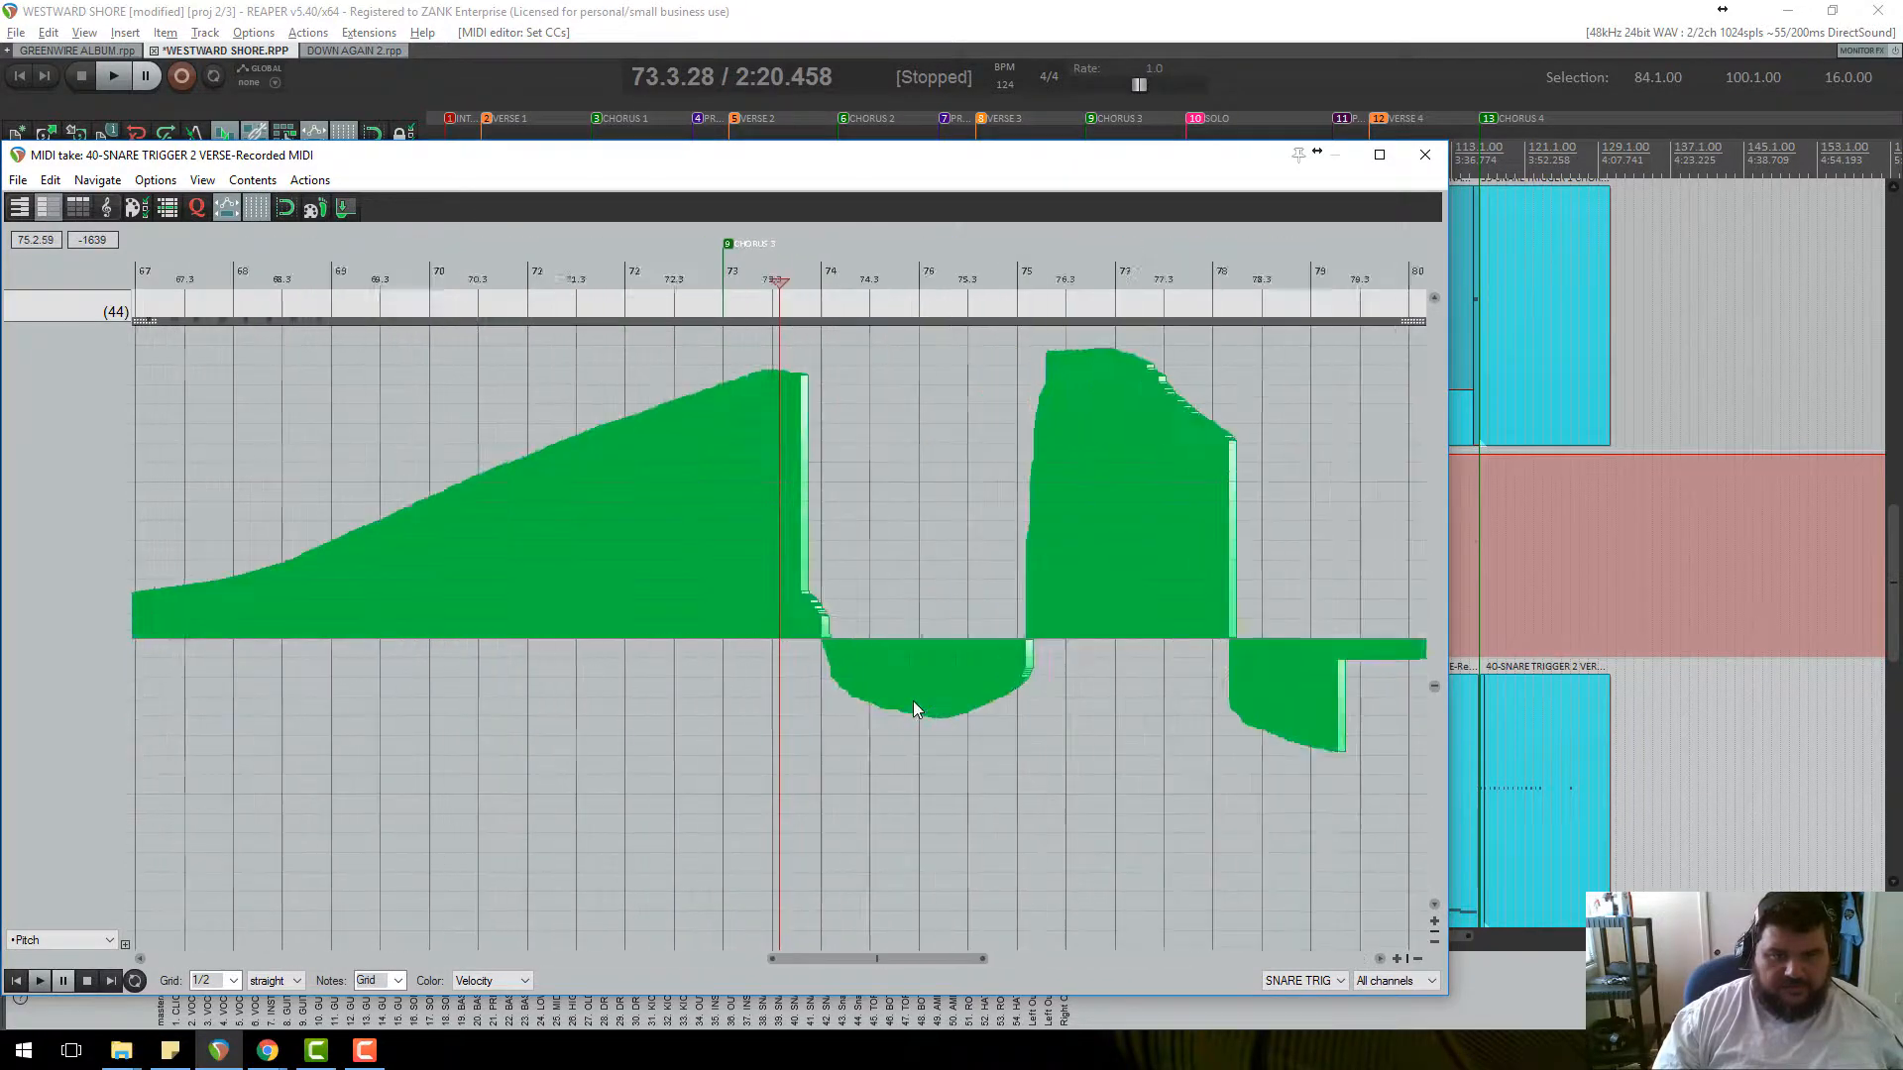
mouse_move(769, 377)
mouse_down()
mouse_move(777, 686)
mouse_move(842, 662)
mouse_move(895, 355)
mouse_move(868, 726)
mouse_move(920, 329)
mouse_up()
Push the pitch bend at 73.3.65 to full upward bend and play it back.
scroll(991, 540, up, 4)
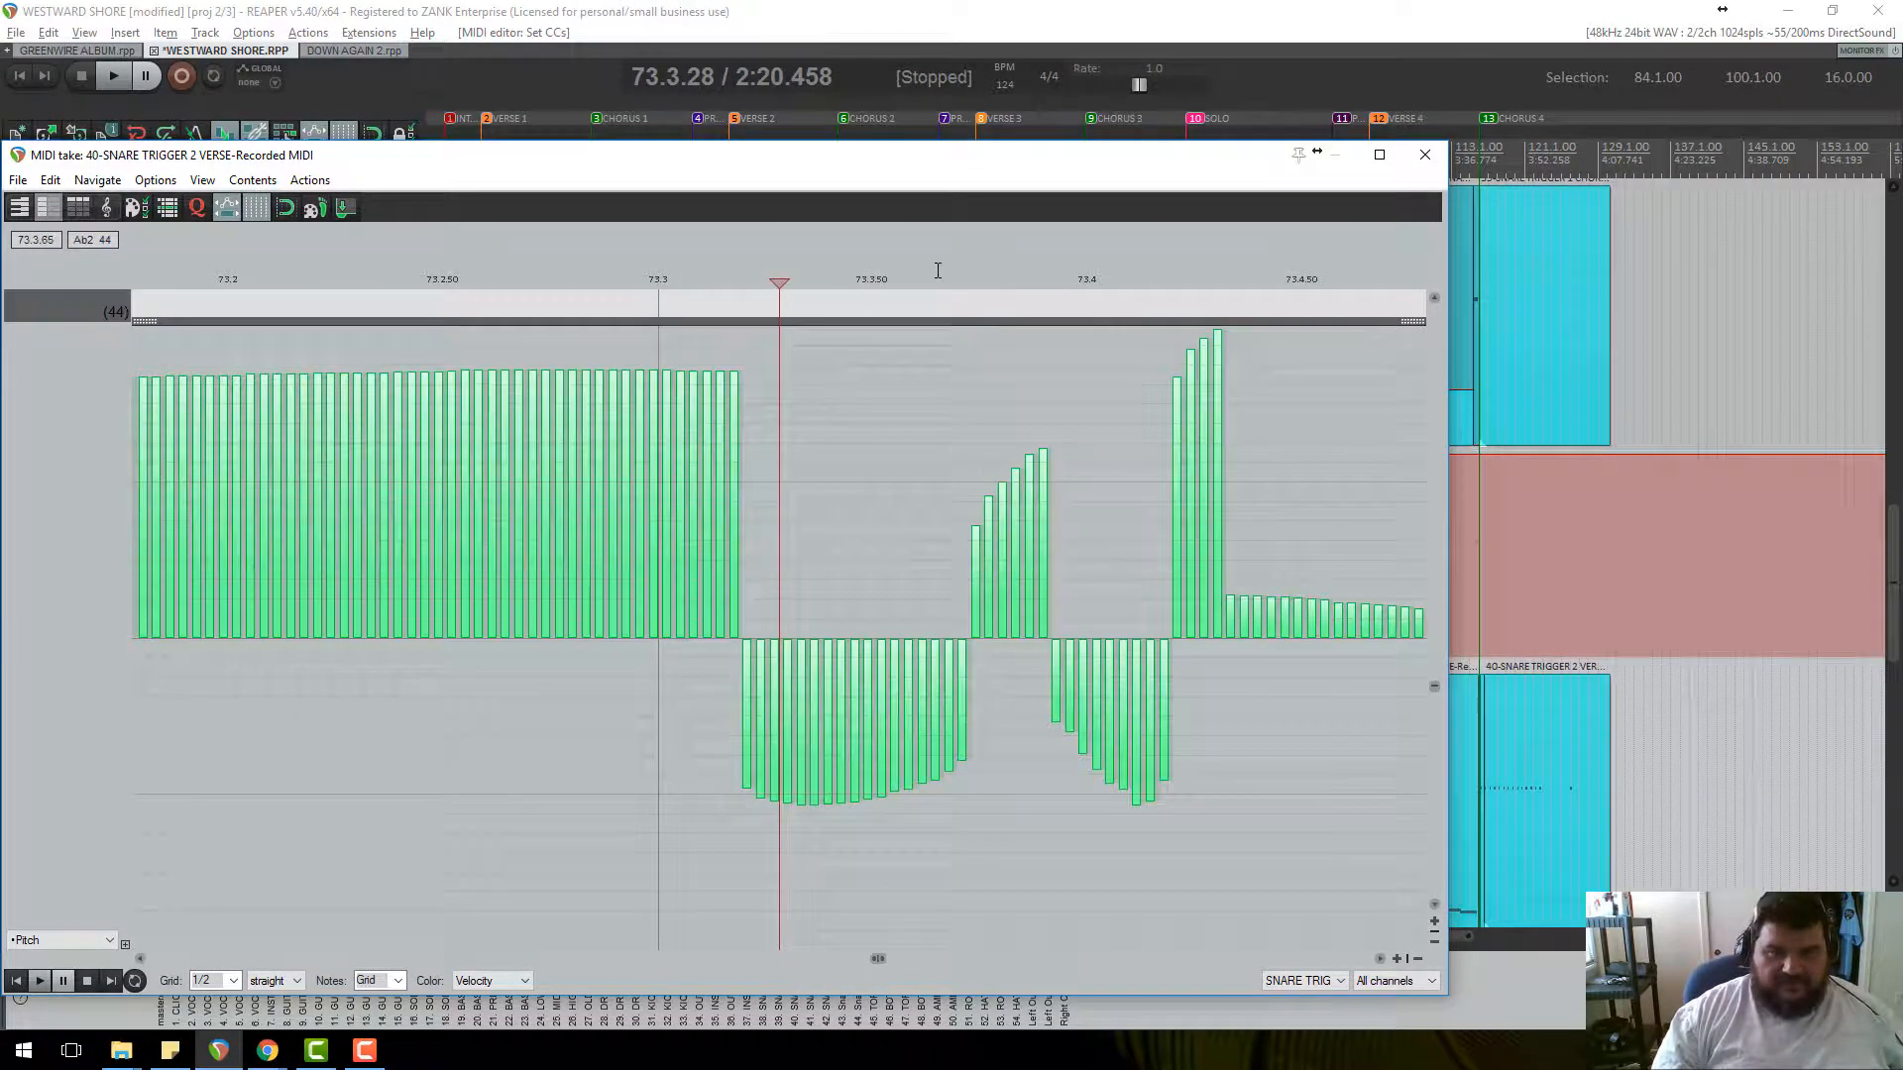
click(936, 309)
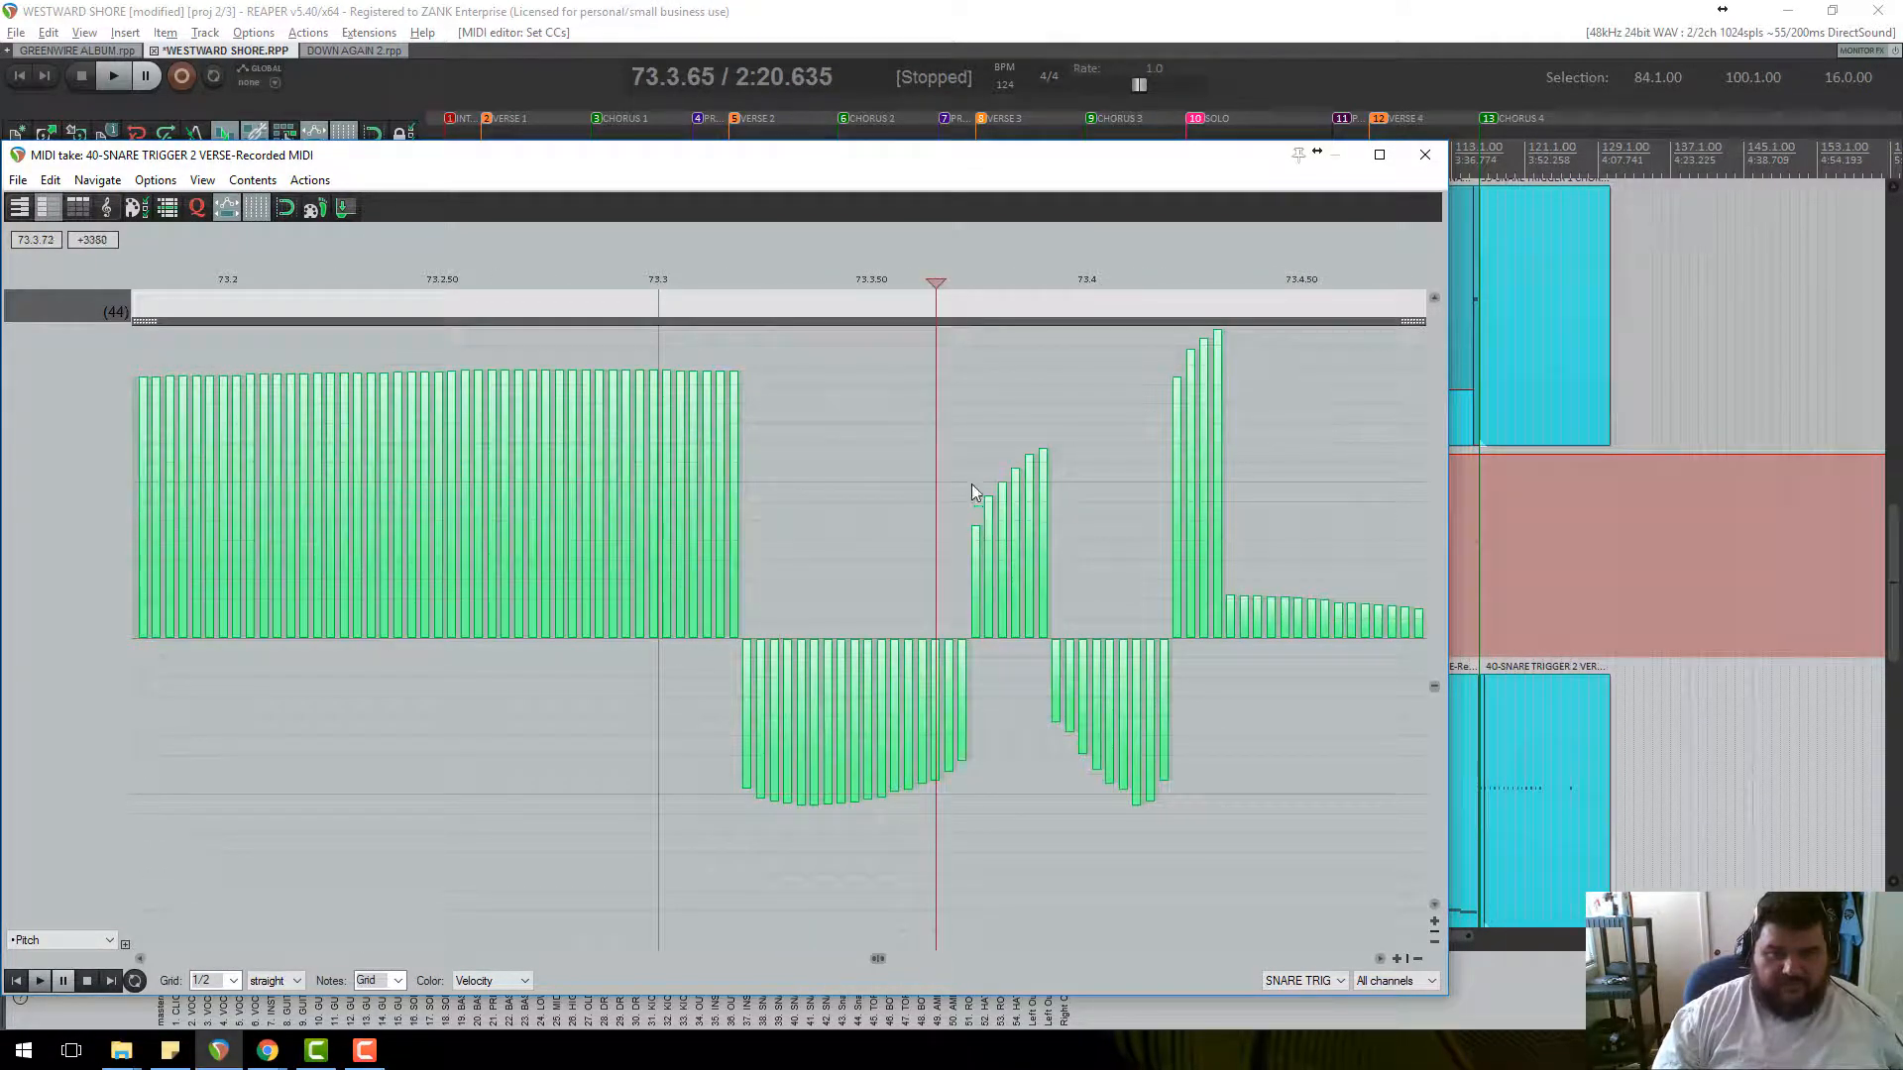
mouse_move(971, 493)
mouse_down()
mouse_move(1032, 271)
mouse_move(1076, 246)
mouse_up()
key(space)
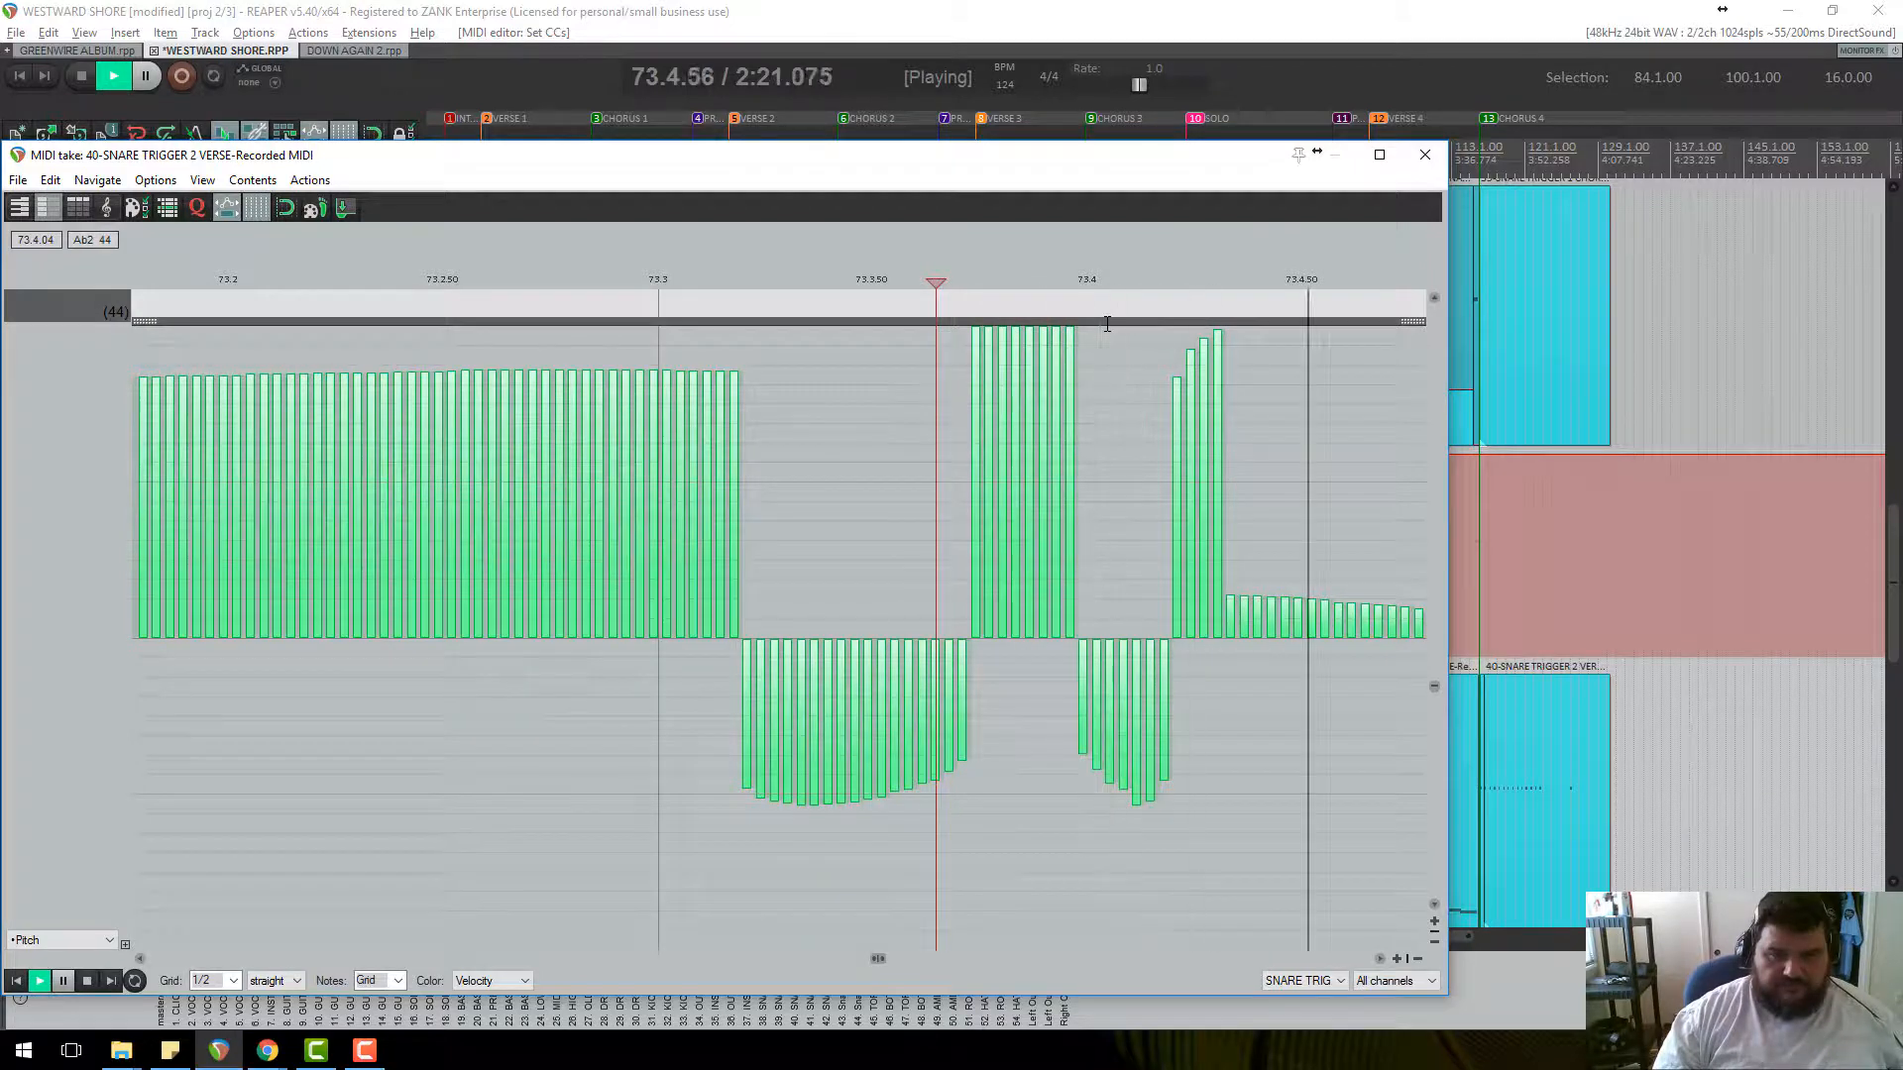
scroll(1098, 336, down, 4)
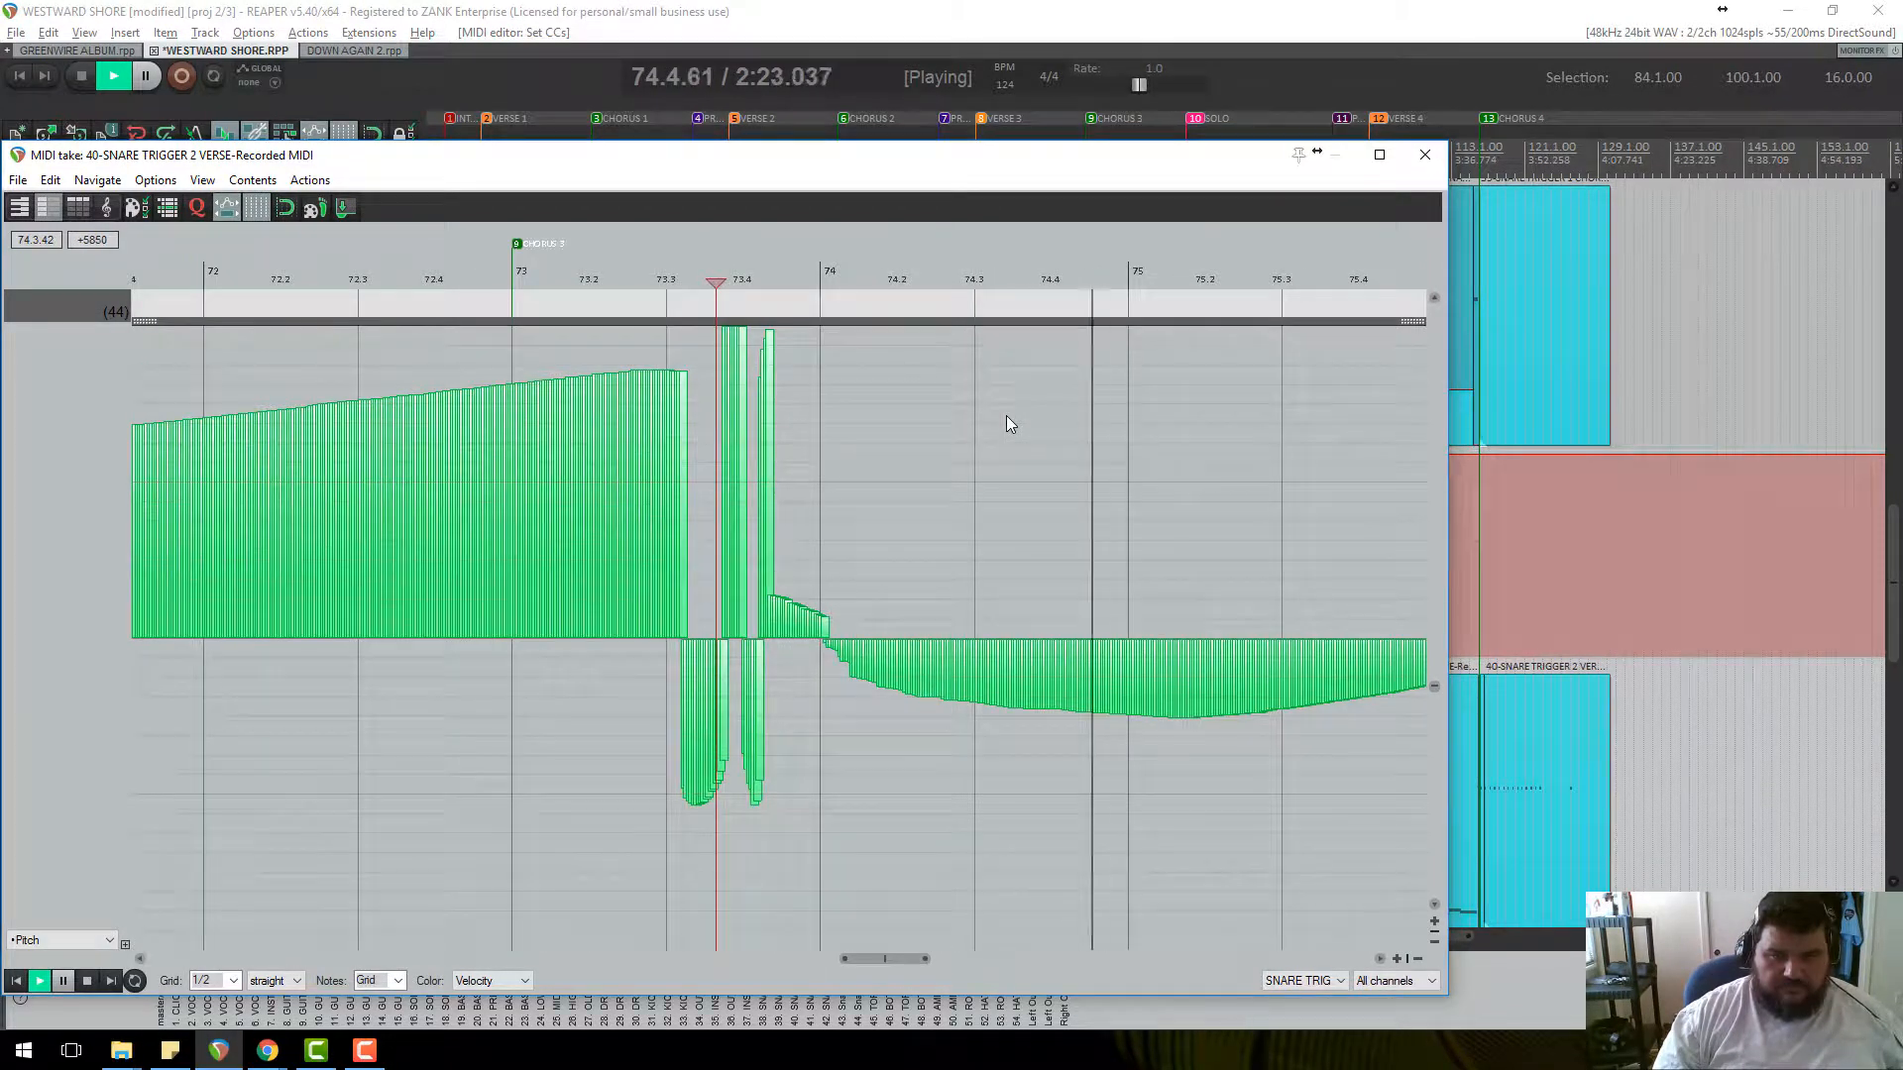
scroll(991, 440, down, 5)
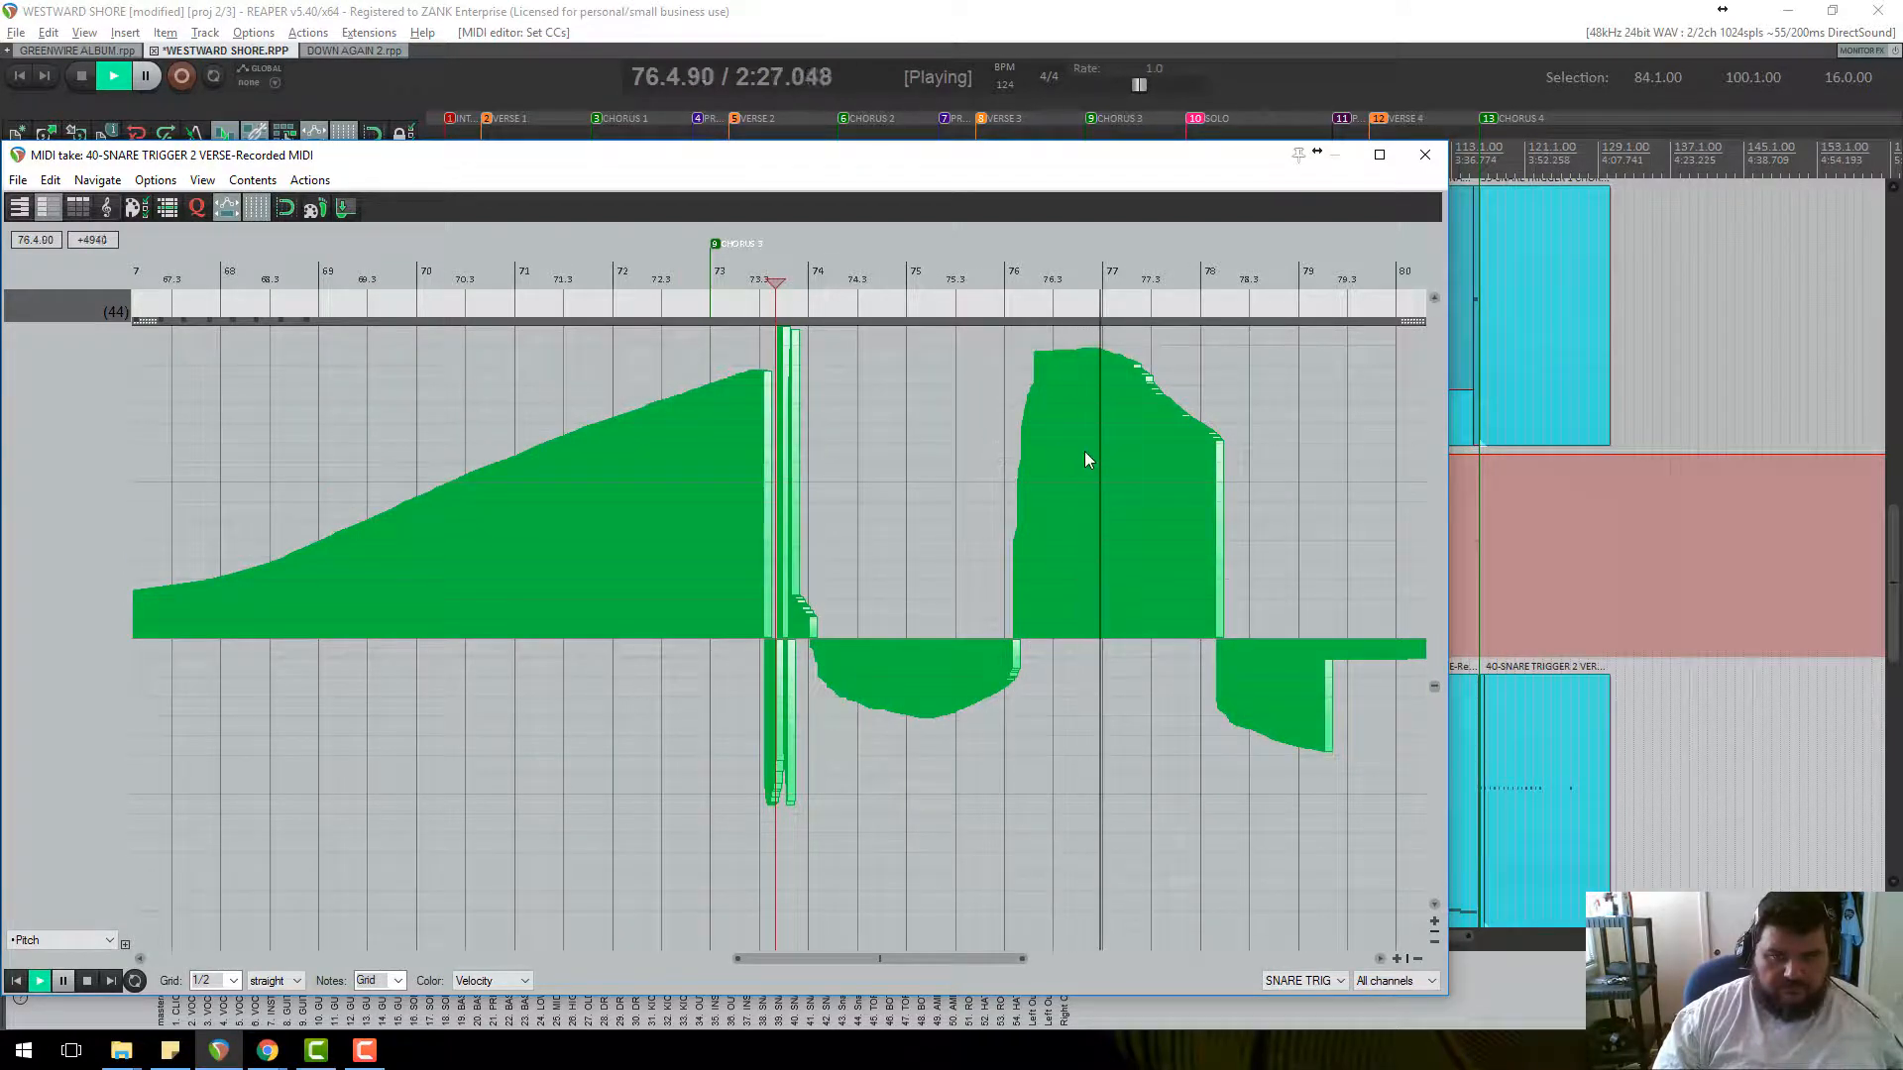
scroll(1244, 614, up, 2)
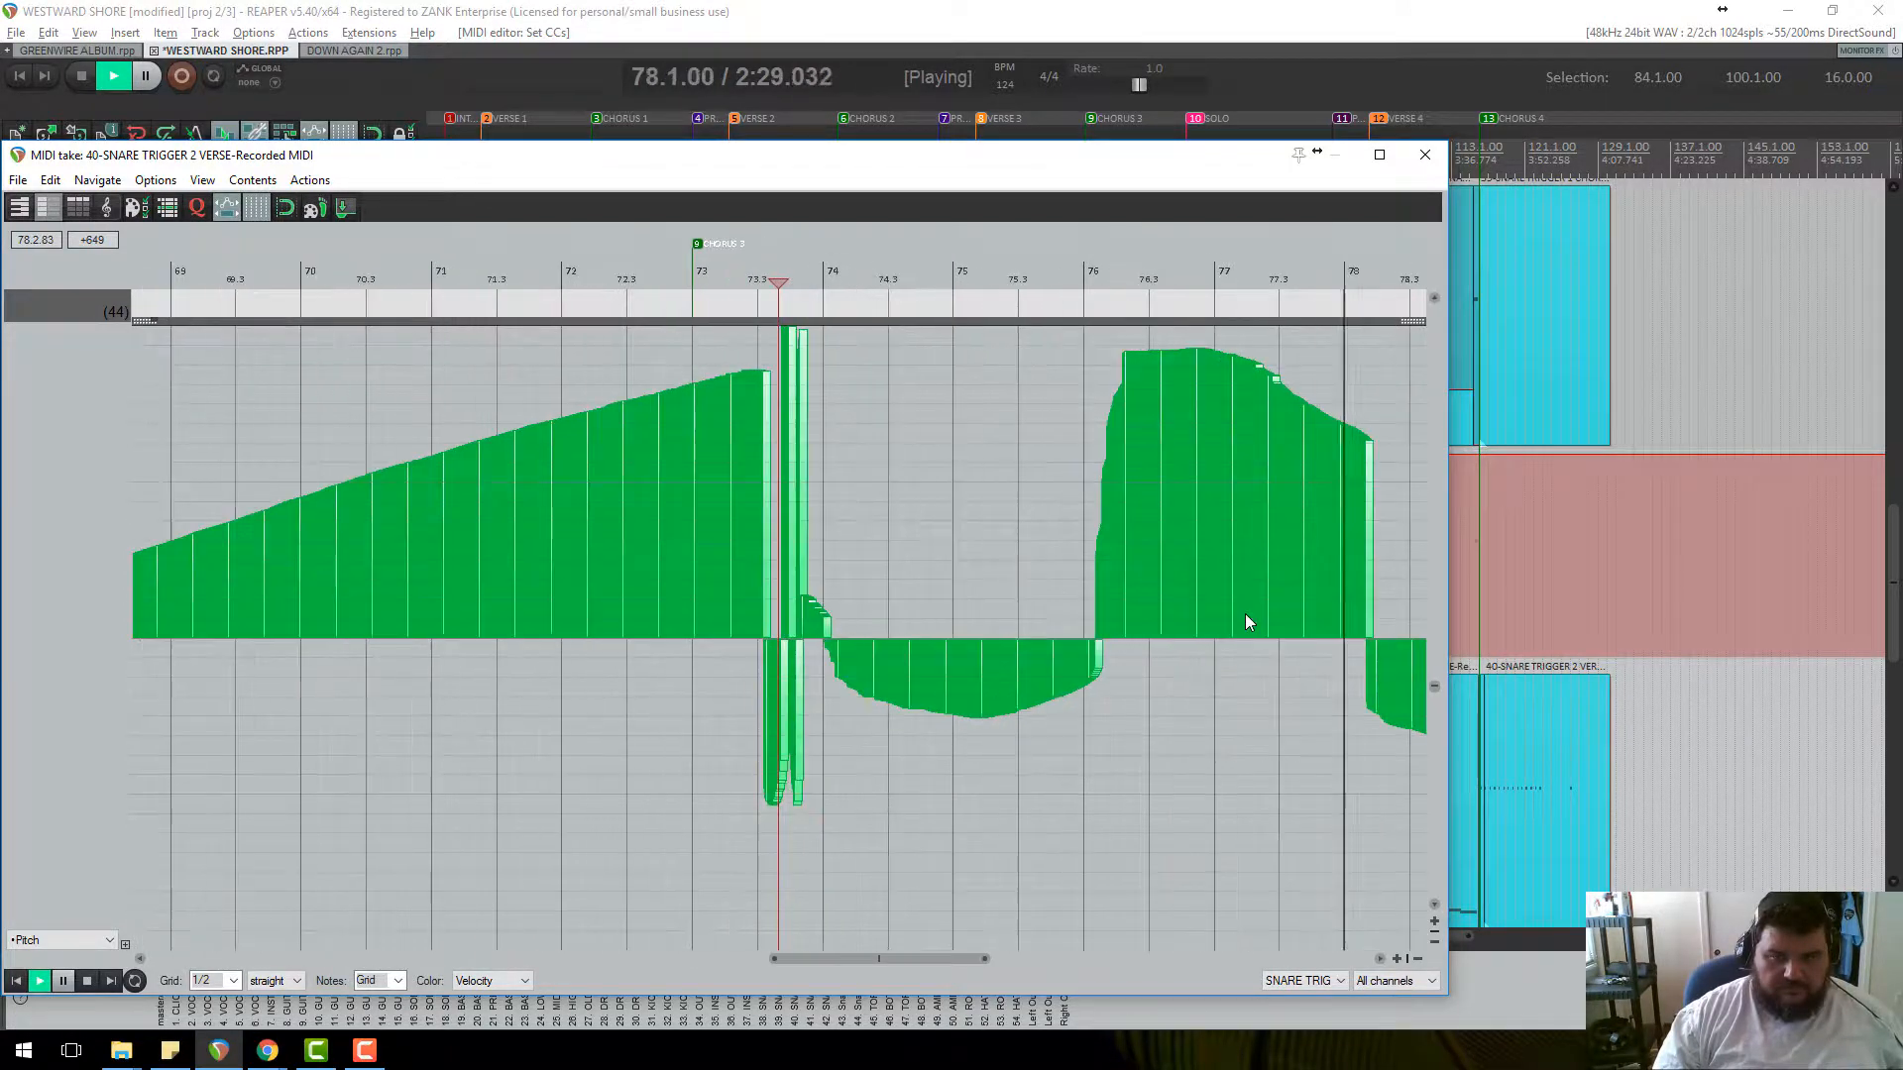
scroll(1245, 615, down, 2)
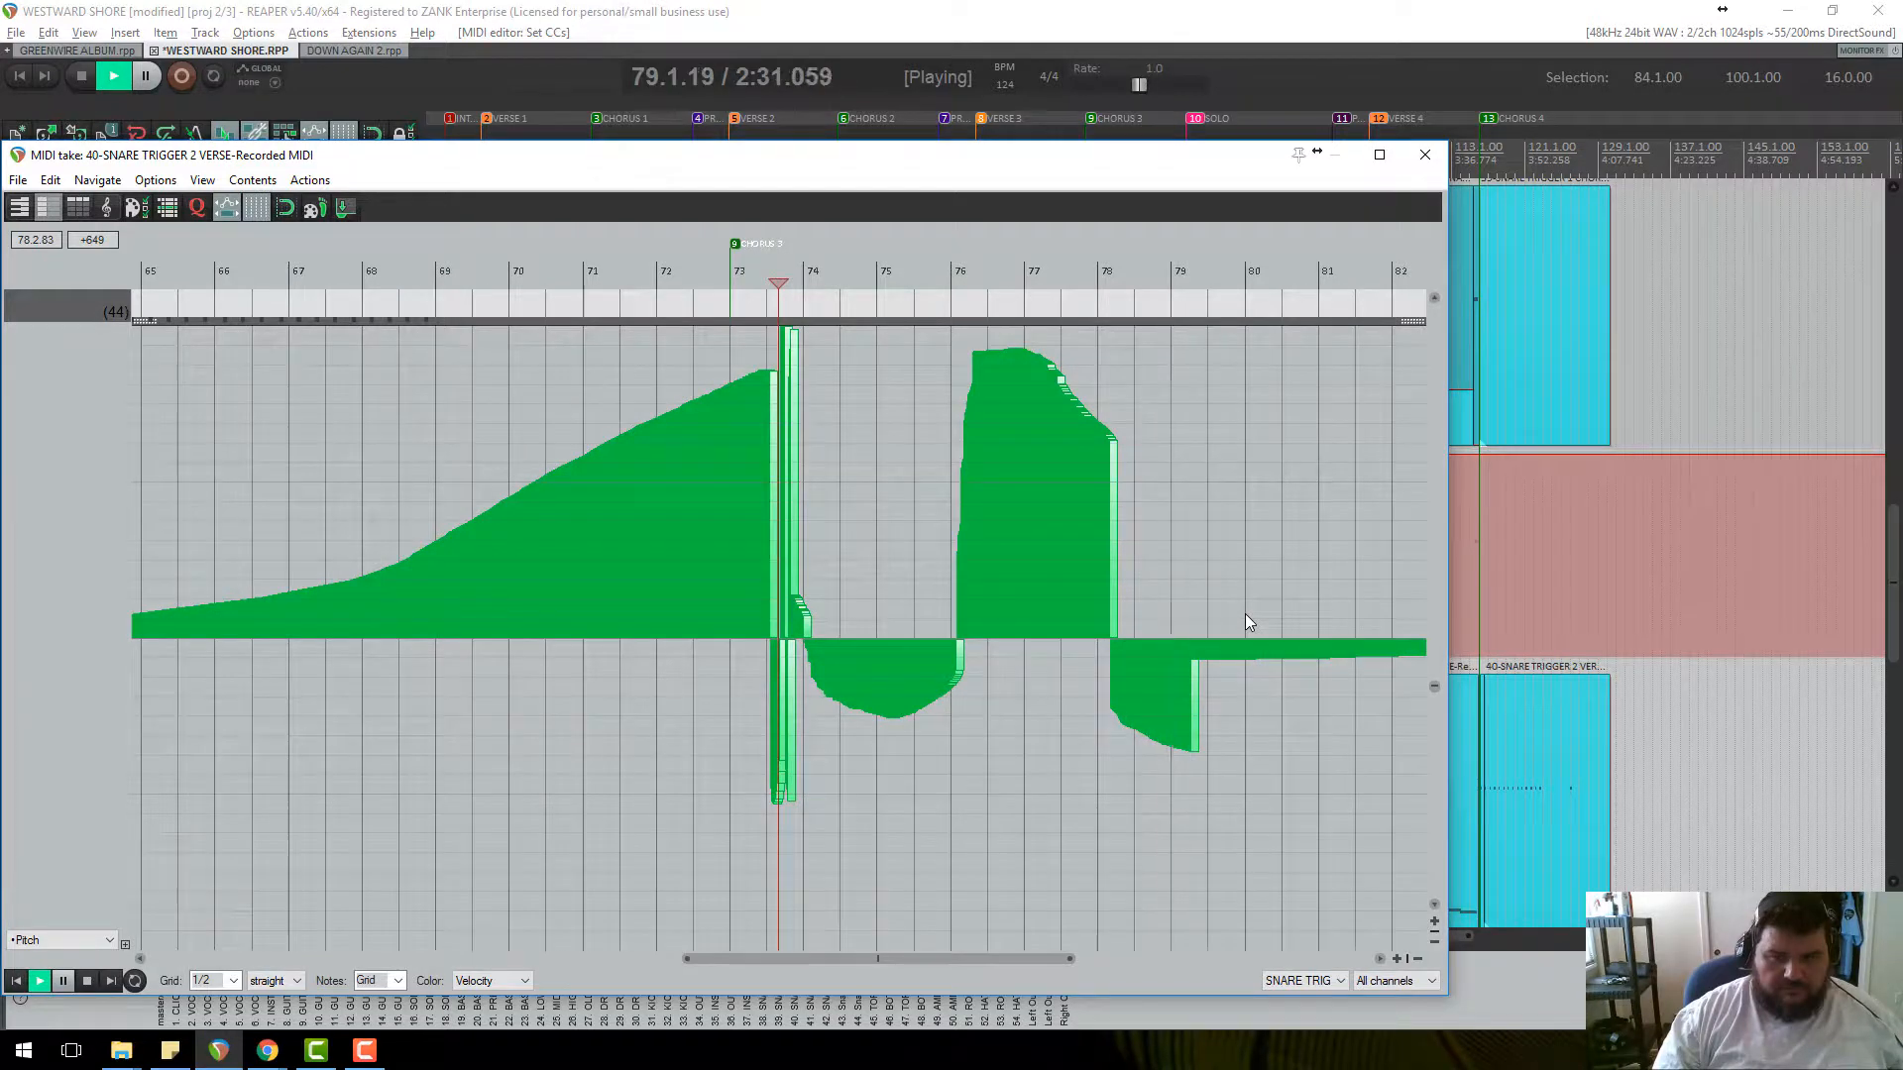
scroll(1245, 615, down, 6)
key(space)
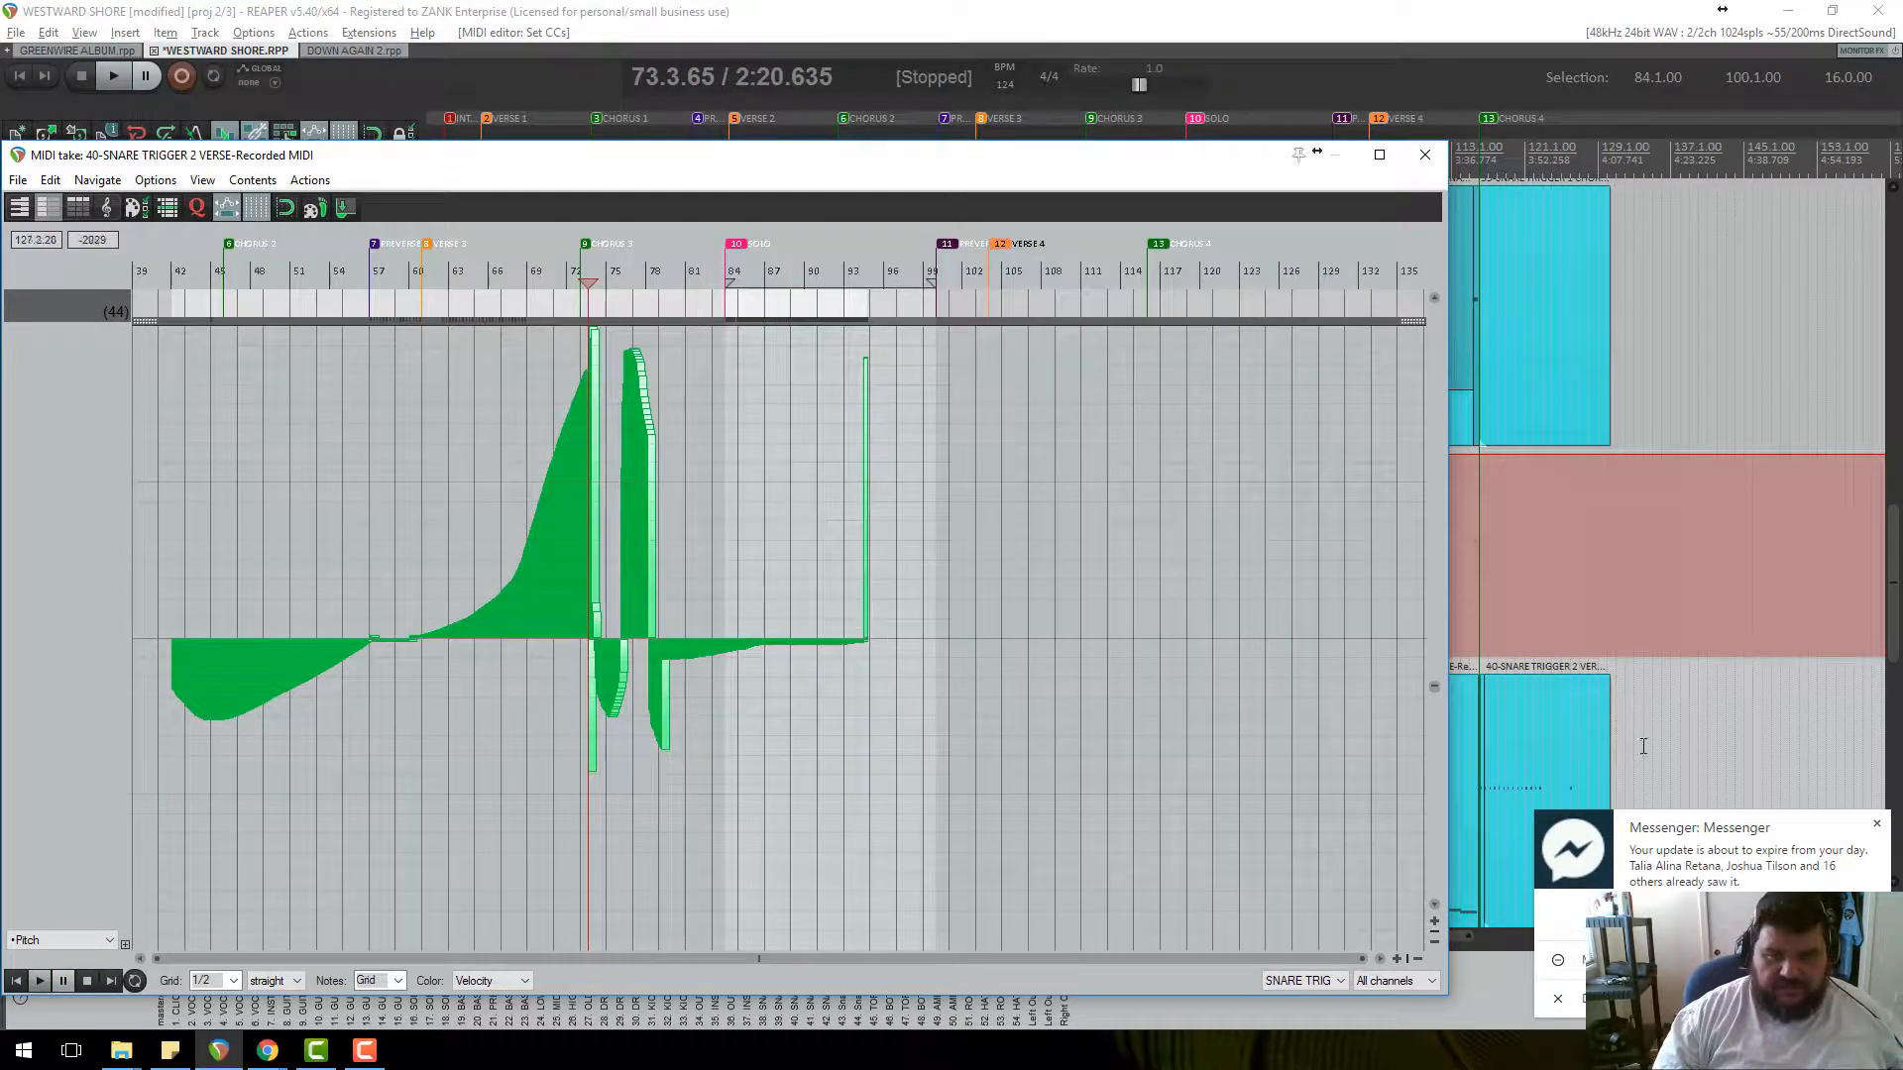
Dismiss the messenger notification and redraw the pitch-bend curve nearly flat.
click(1875, 824)
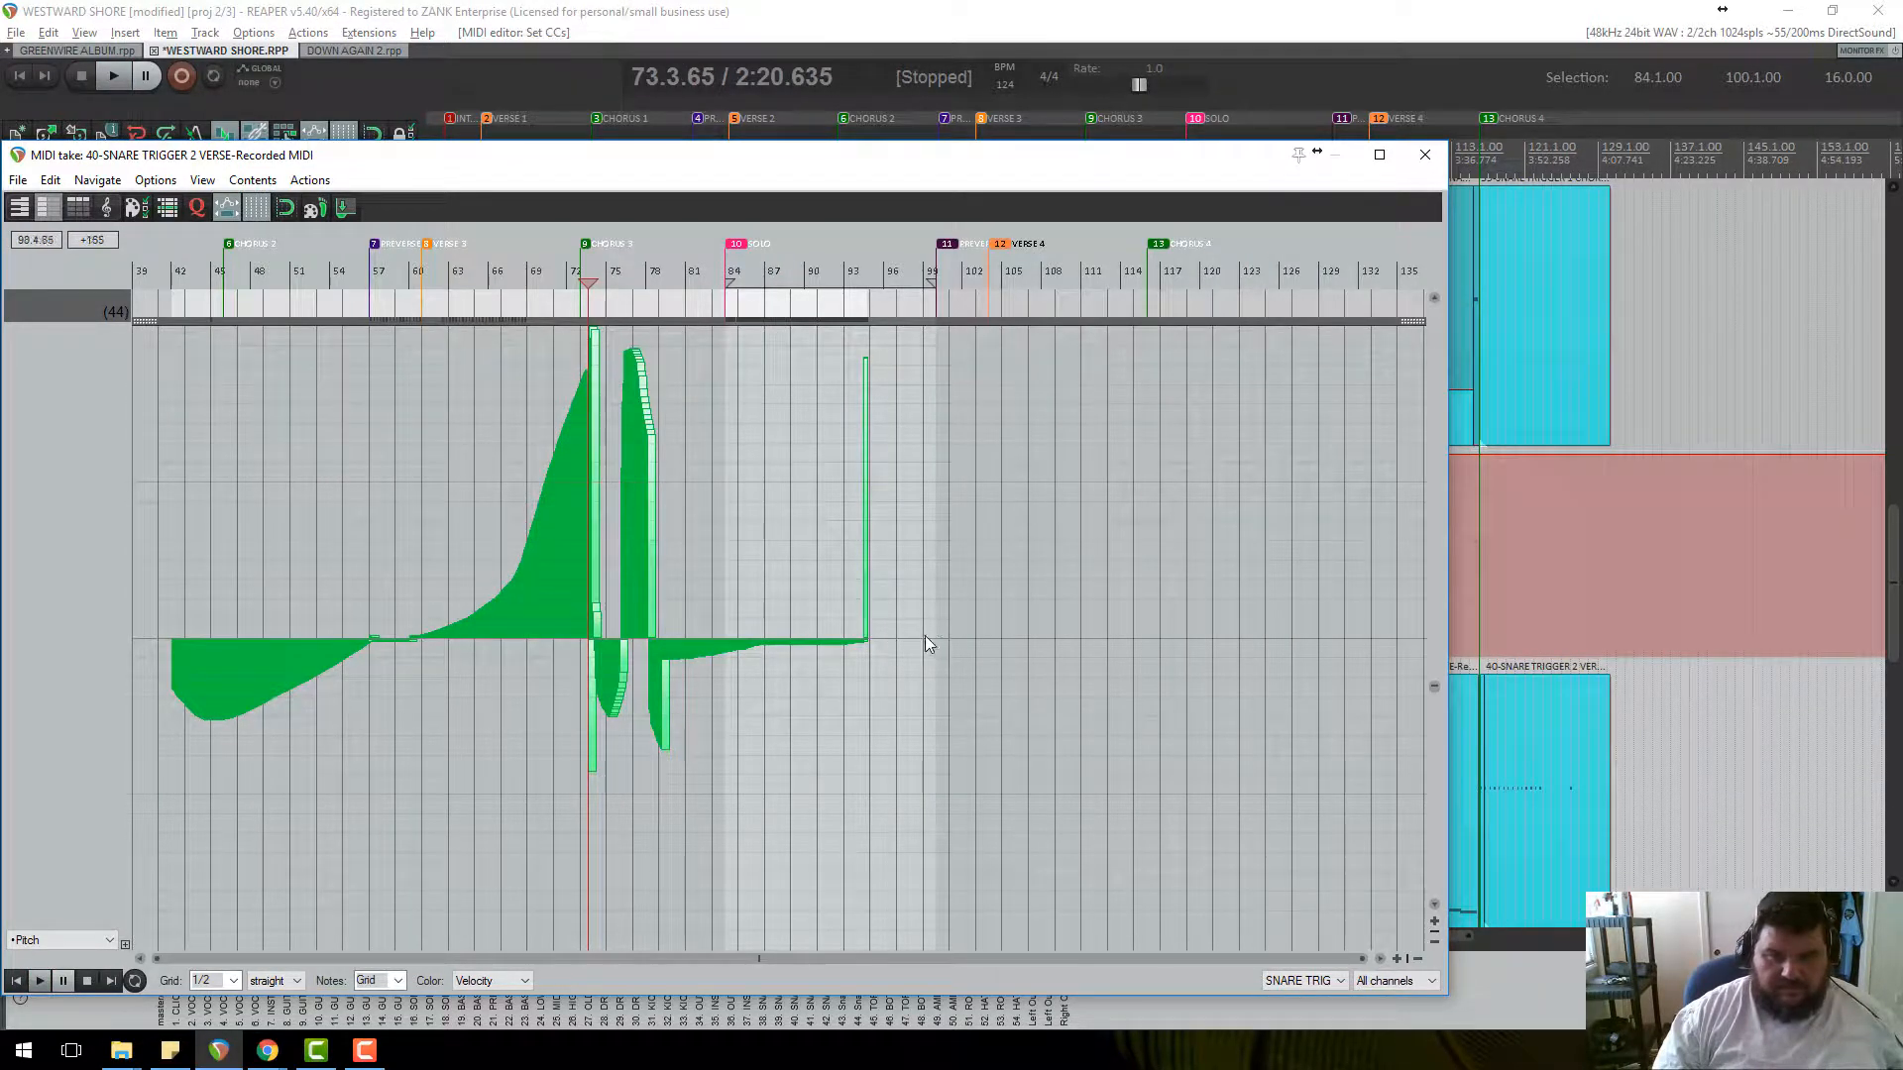
mouse_move(930, 638)
mouse_down()
mouse_move(523, 615)
mouse_move(195, 634)
mouse_up()
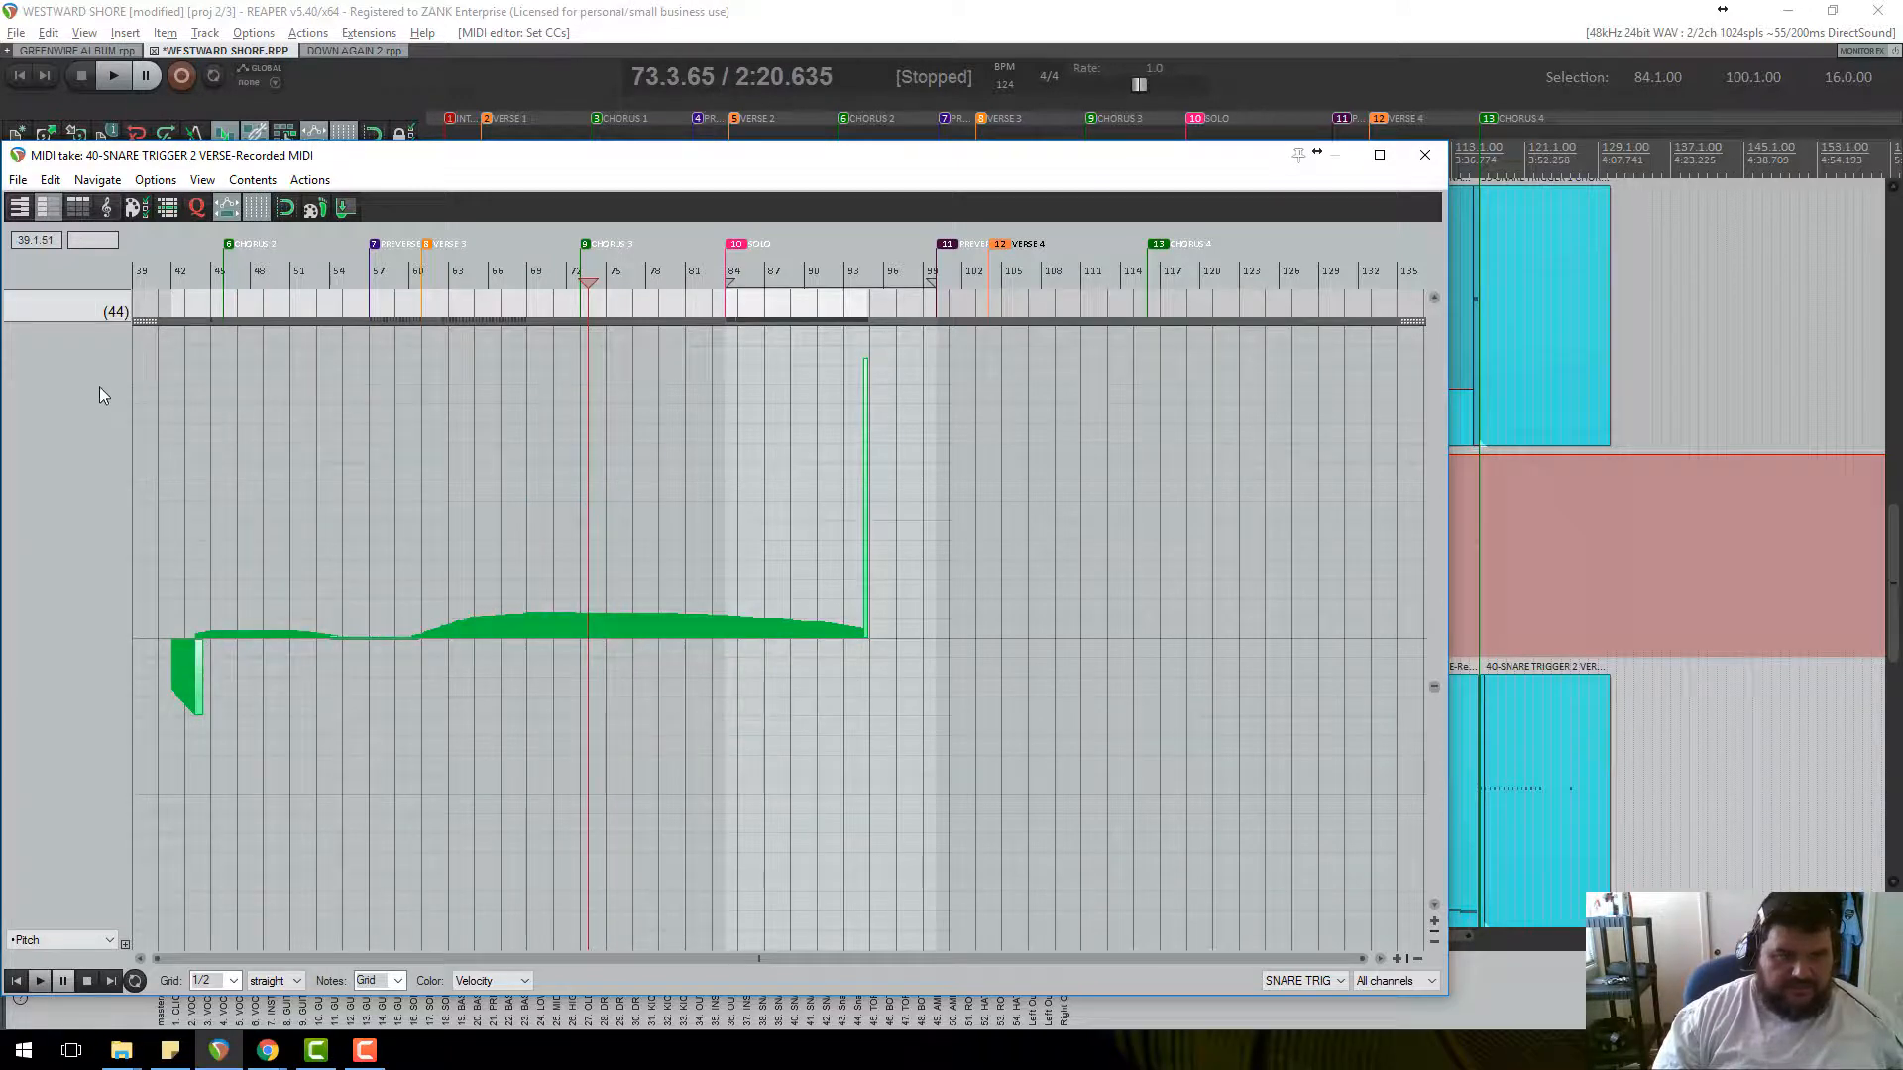
scroll(704, 666, down, 3)
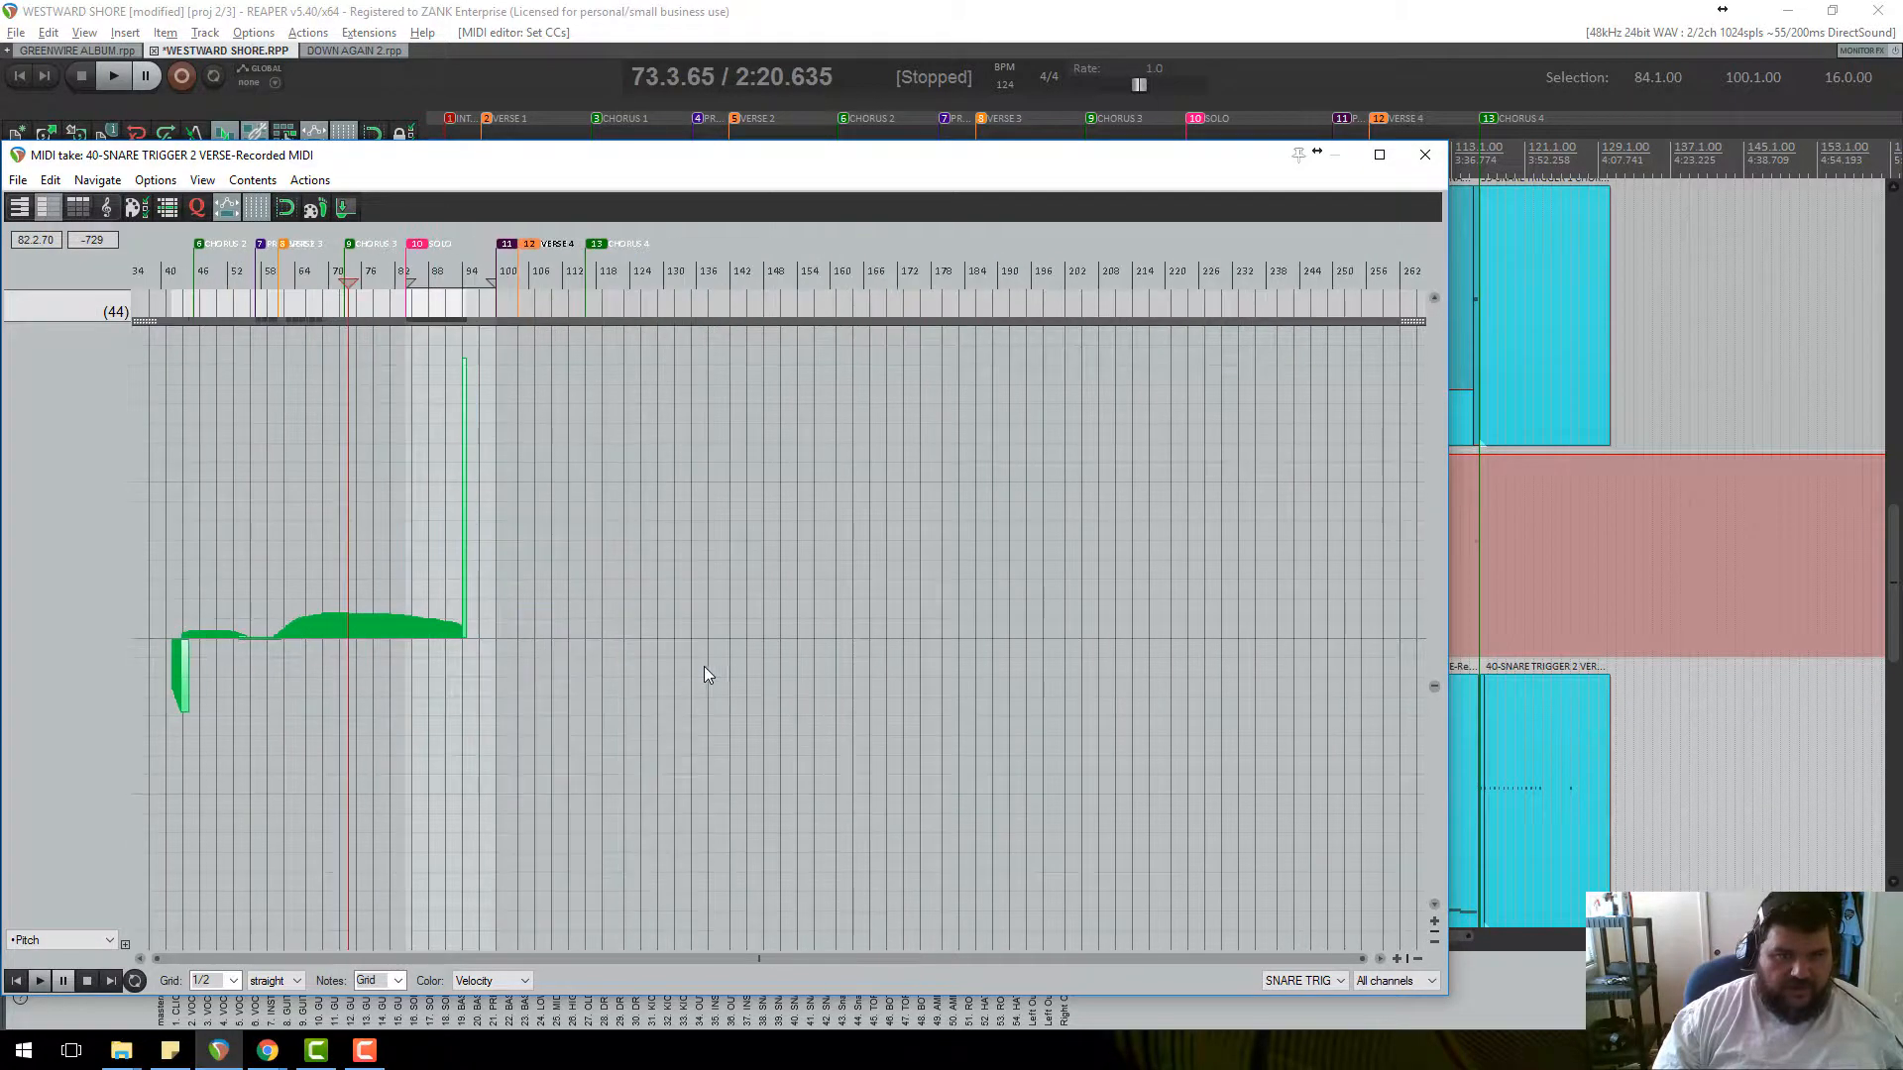
right_click(63, 943)
click(45, 706)
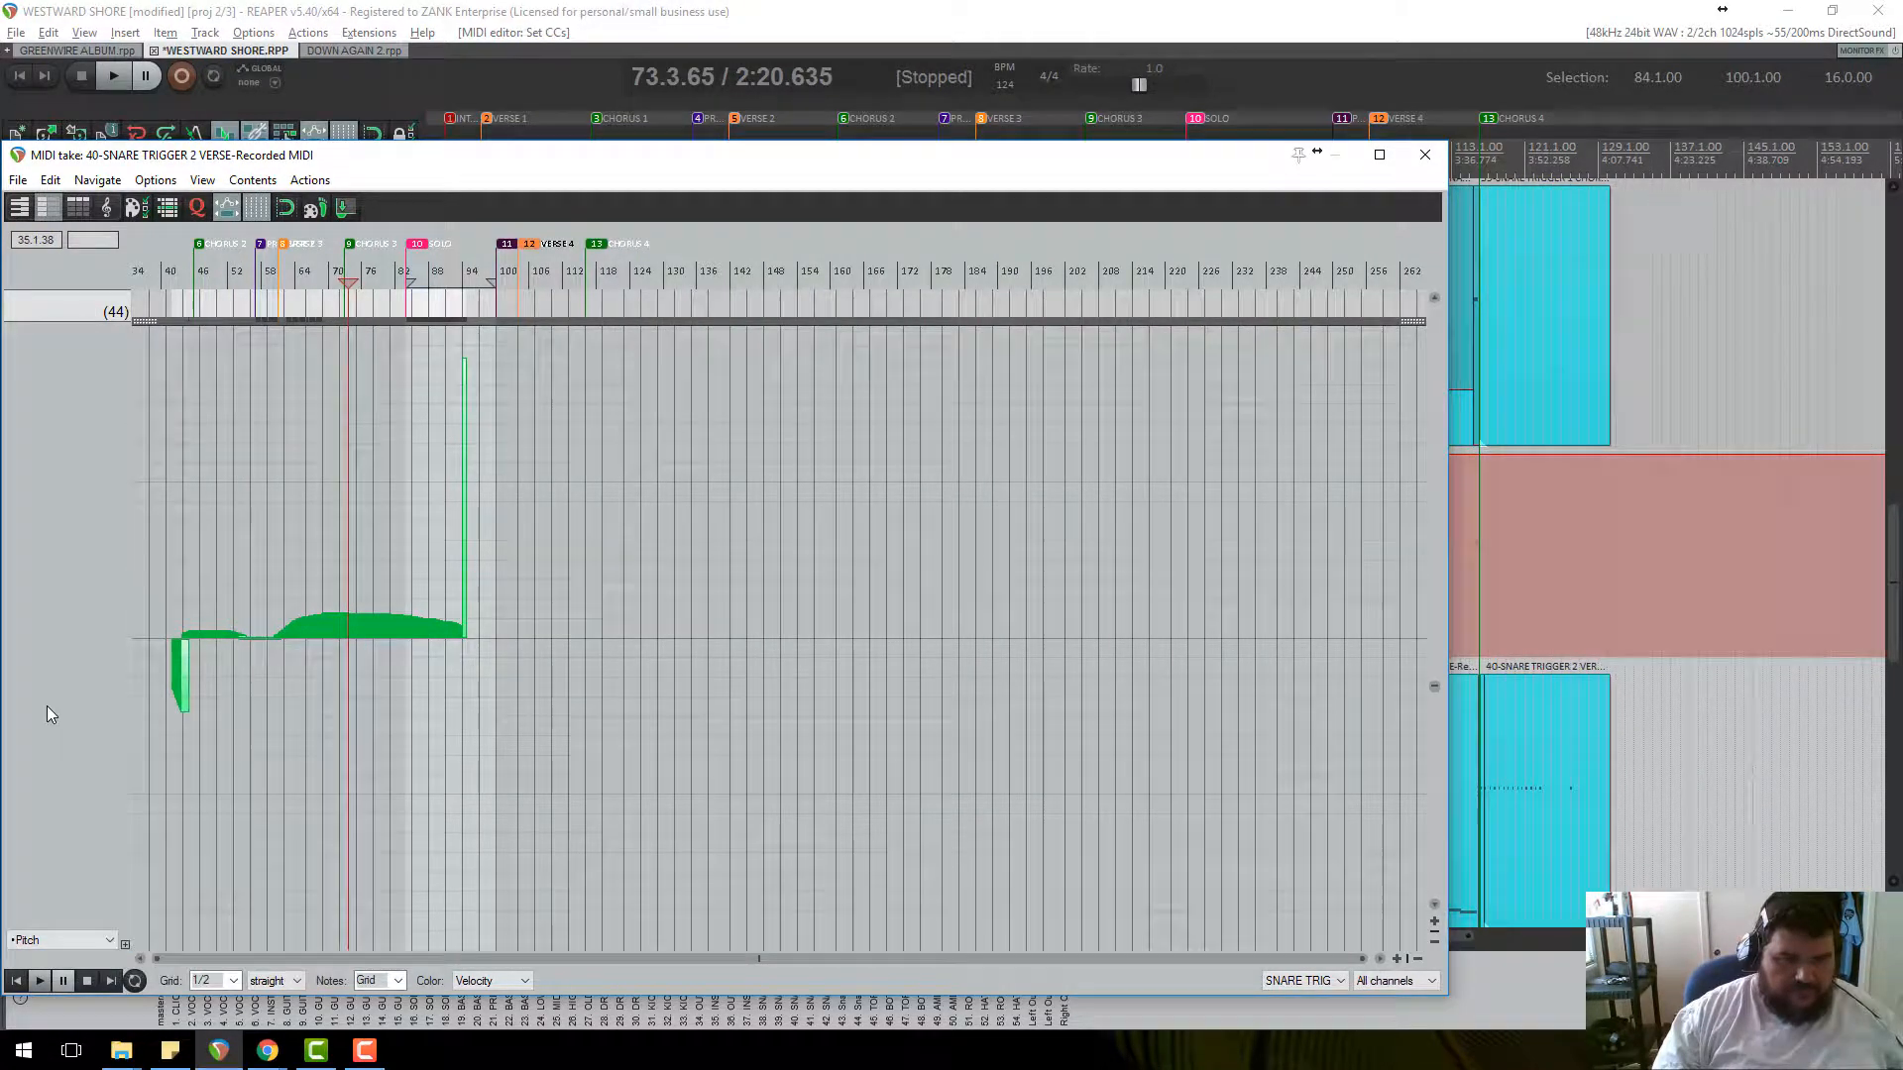
Select all pitch-bend events in the time range from the lane menu.
right_click(459, 638)
click(474, 646)
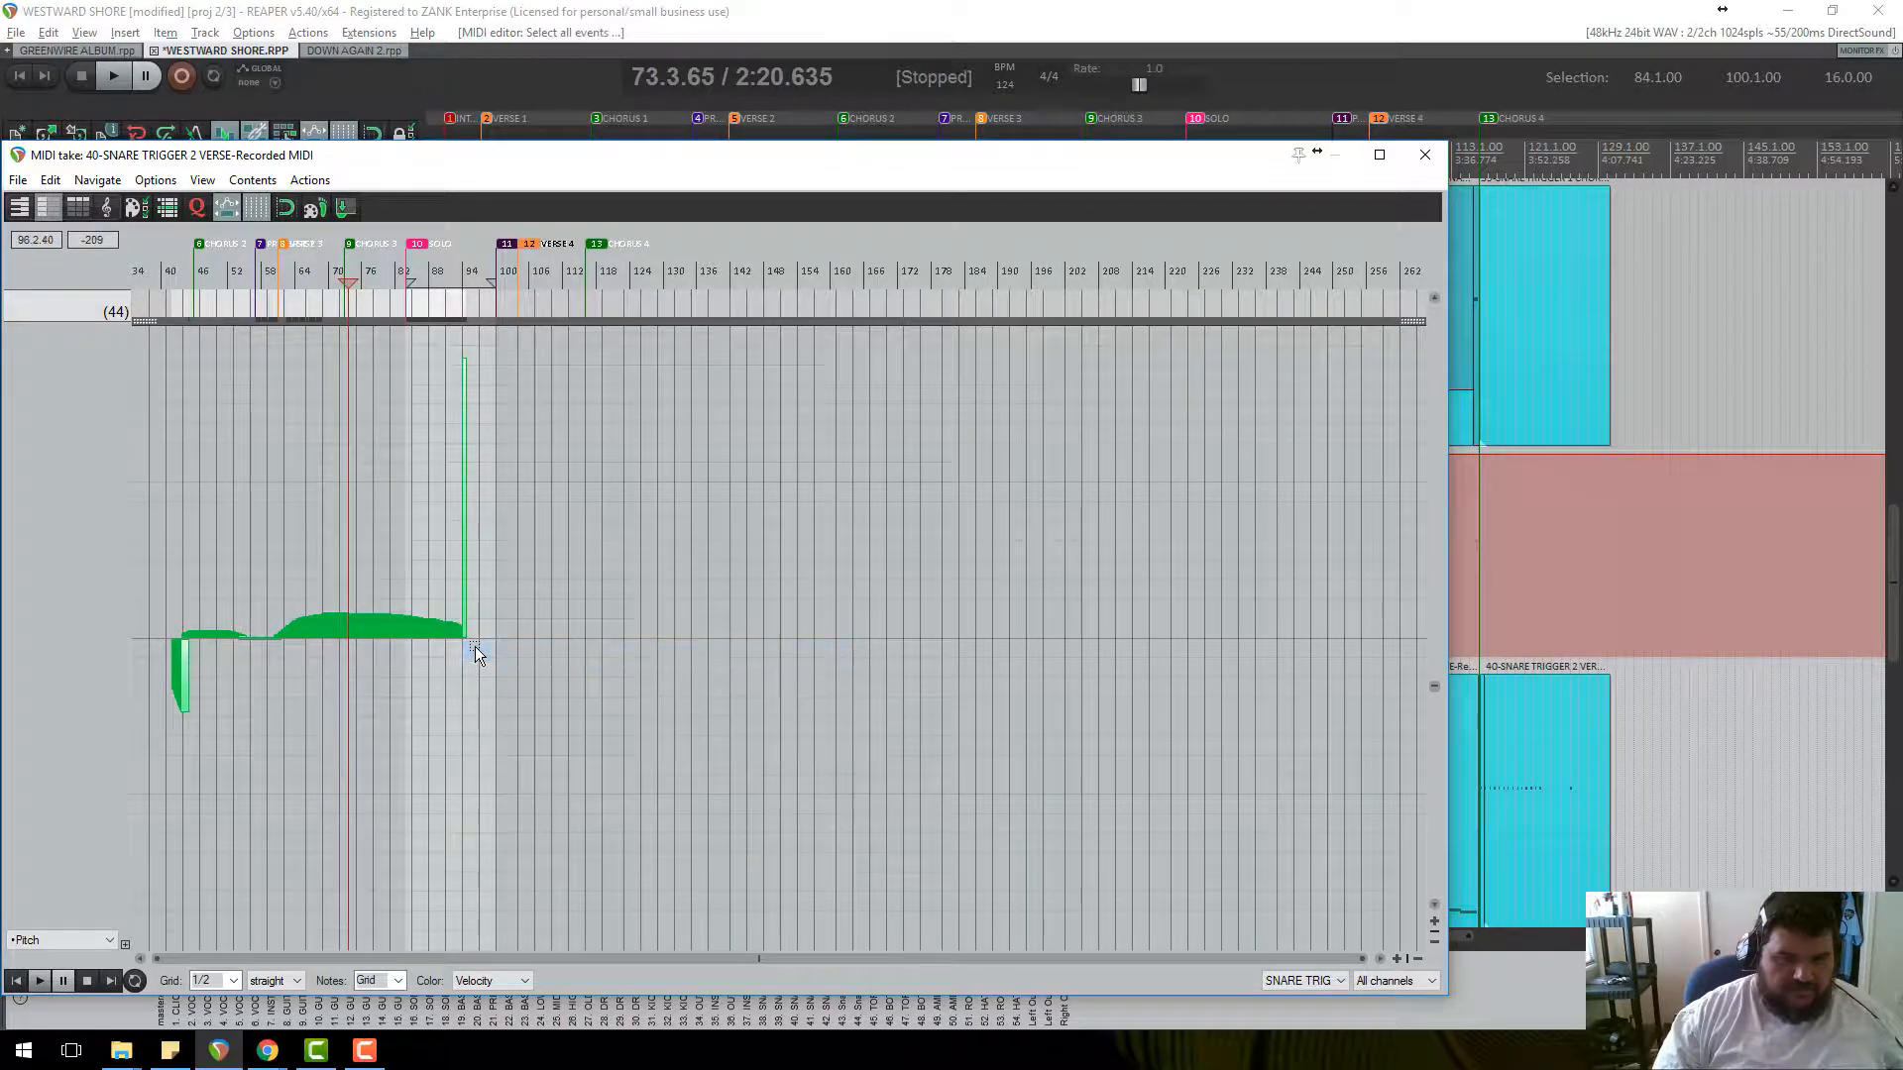
right_click(462, 638)
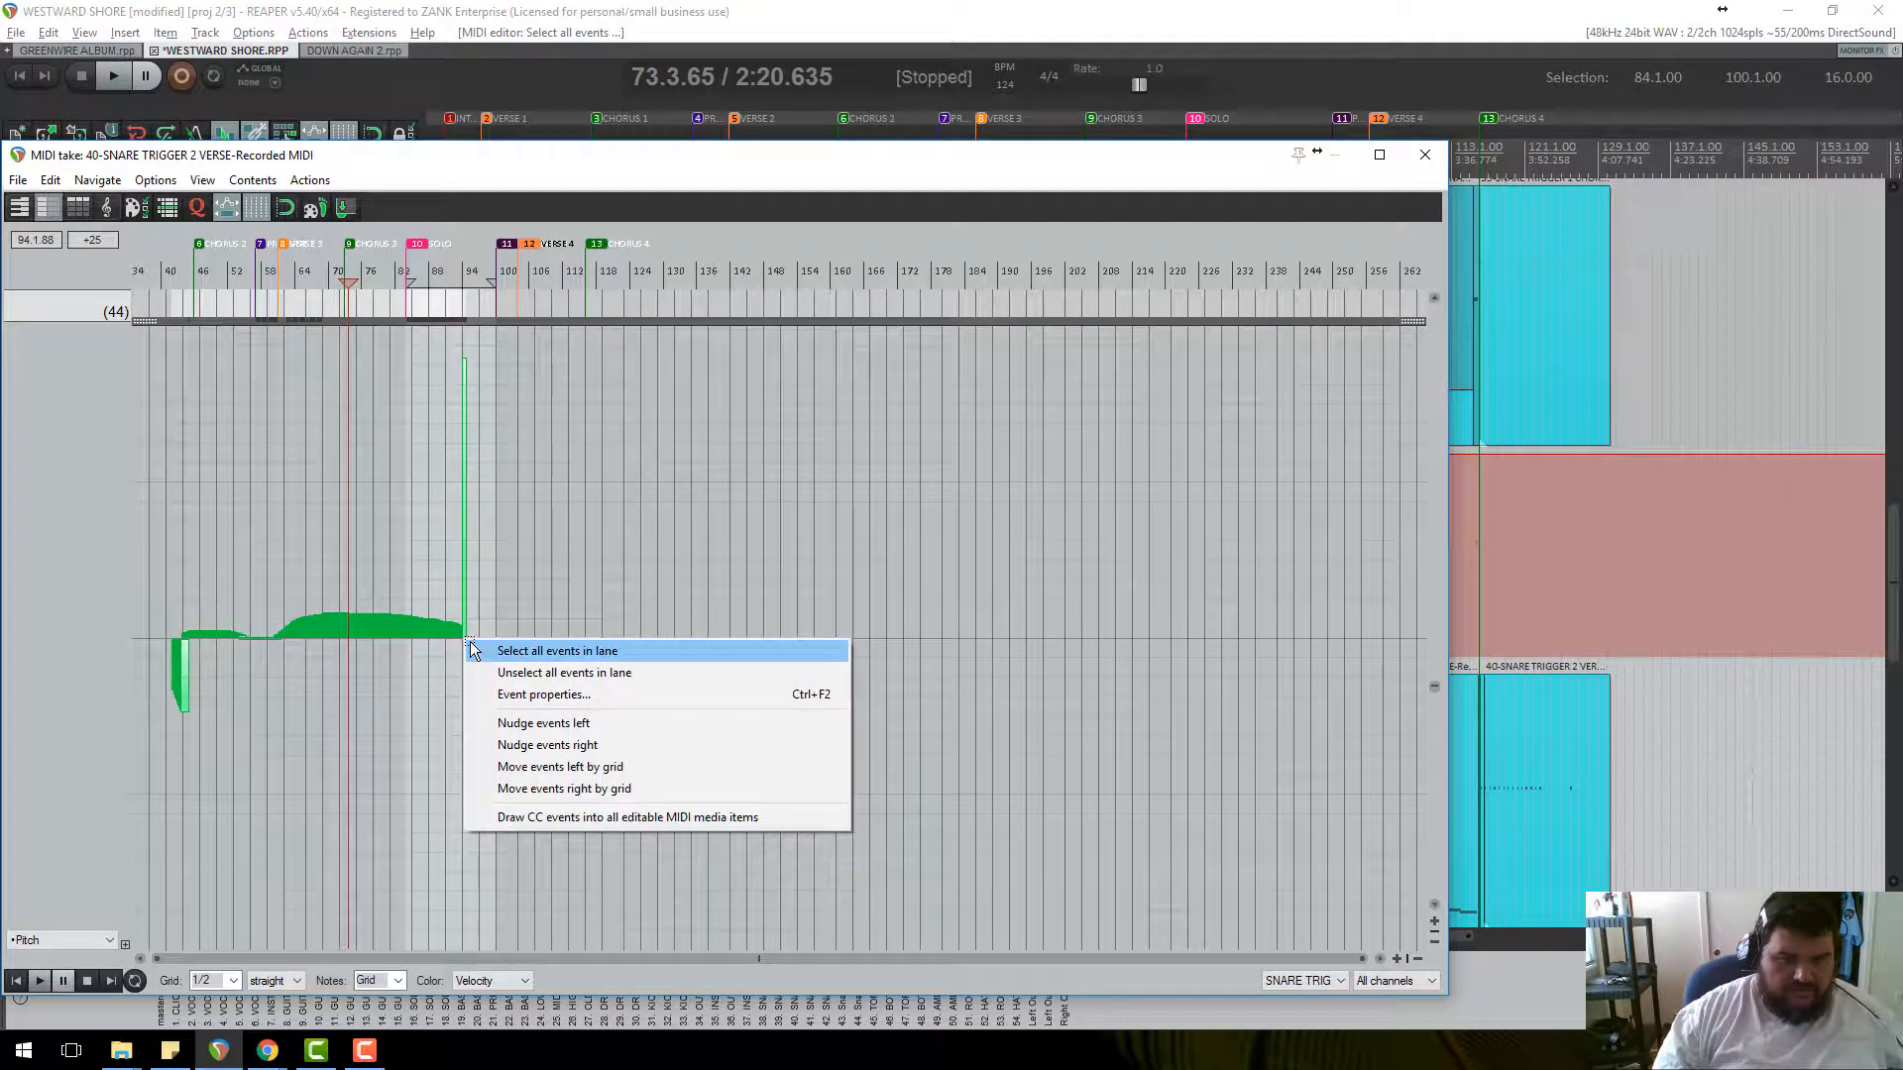
click(599, 986)
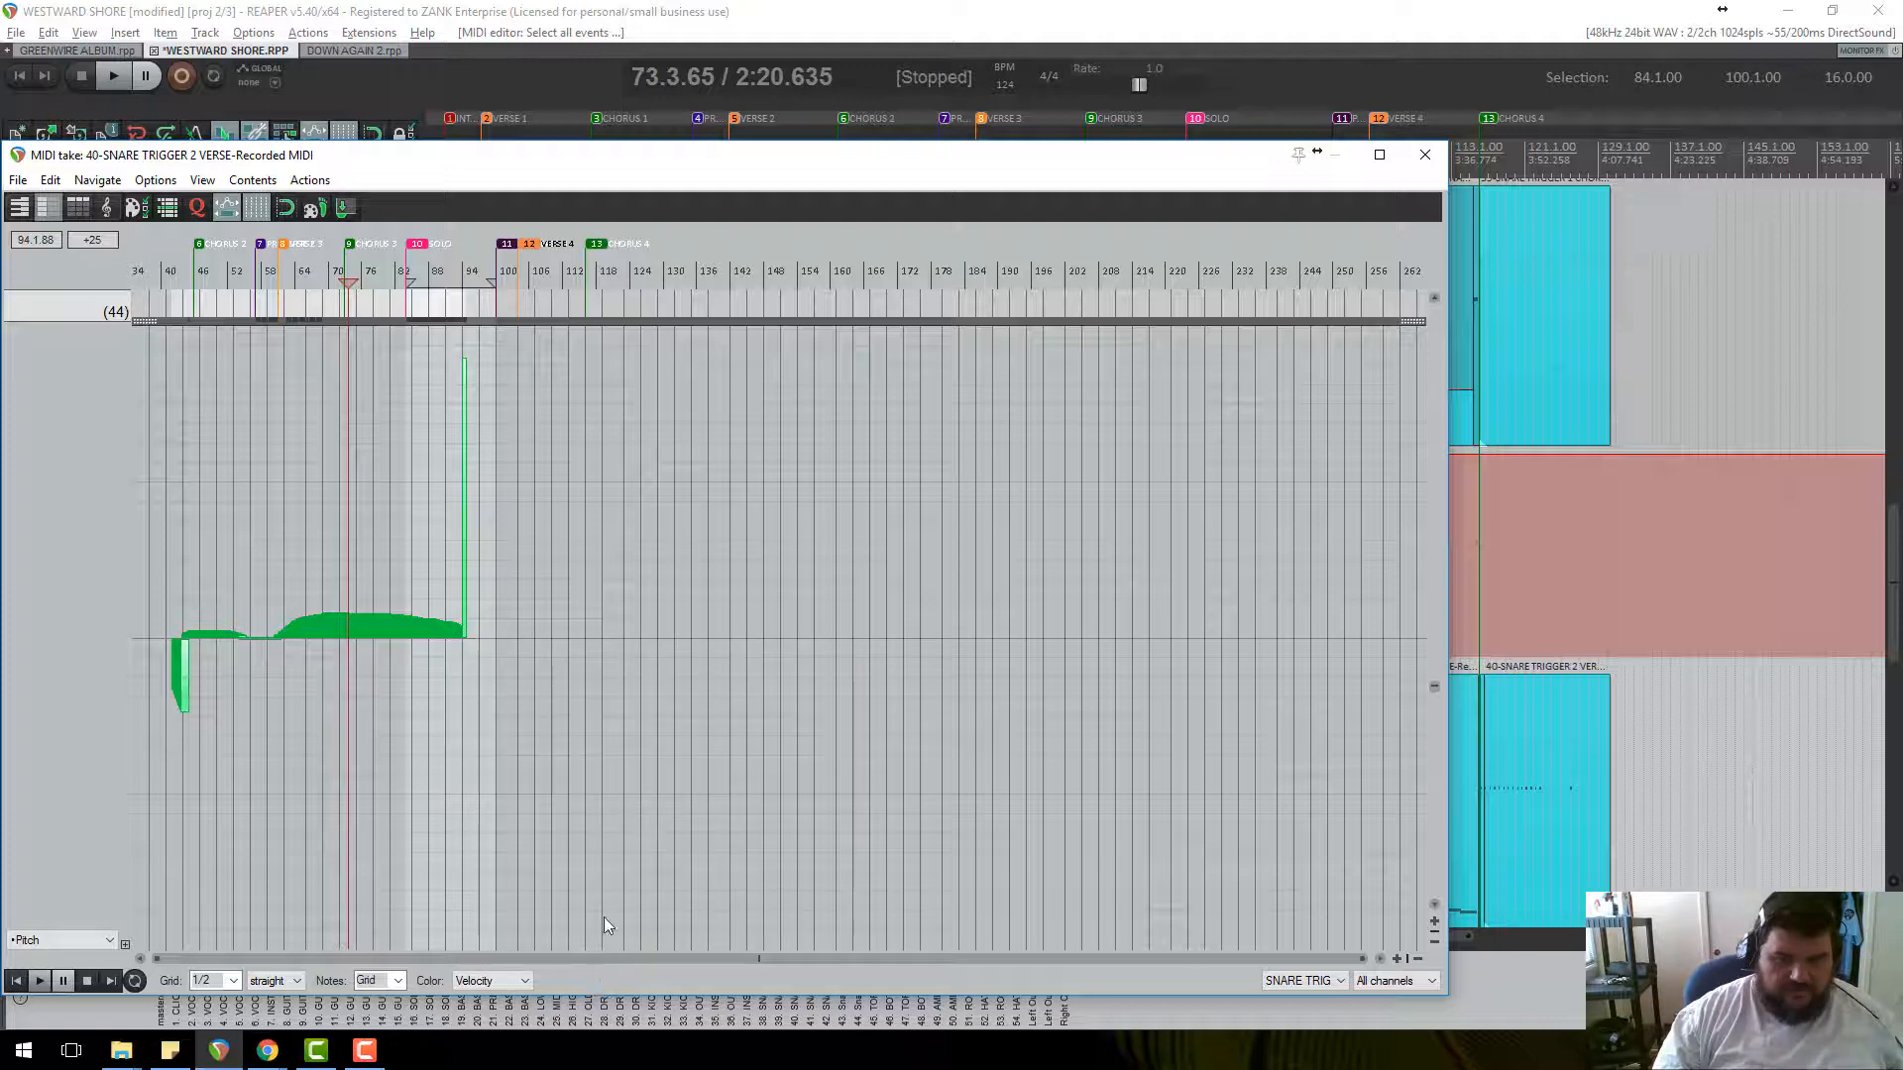
scroll(557, 677, down, 2)
scroll(483, 608, up, 6)
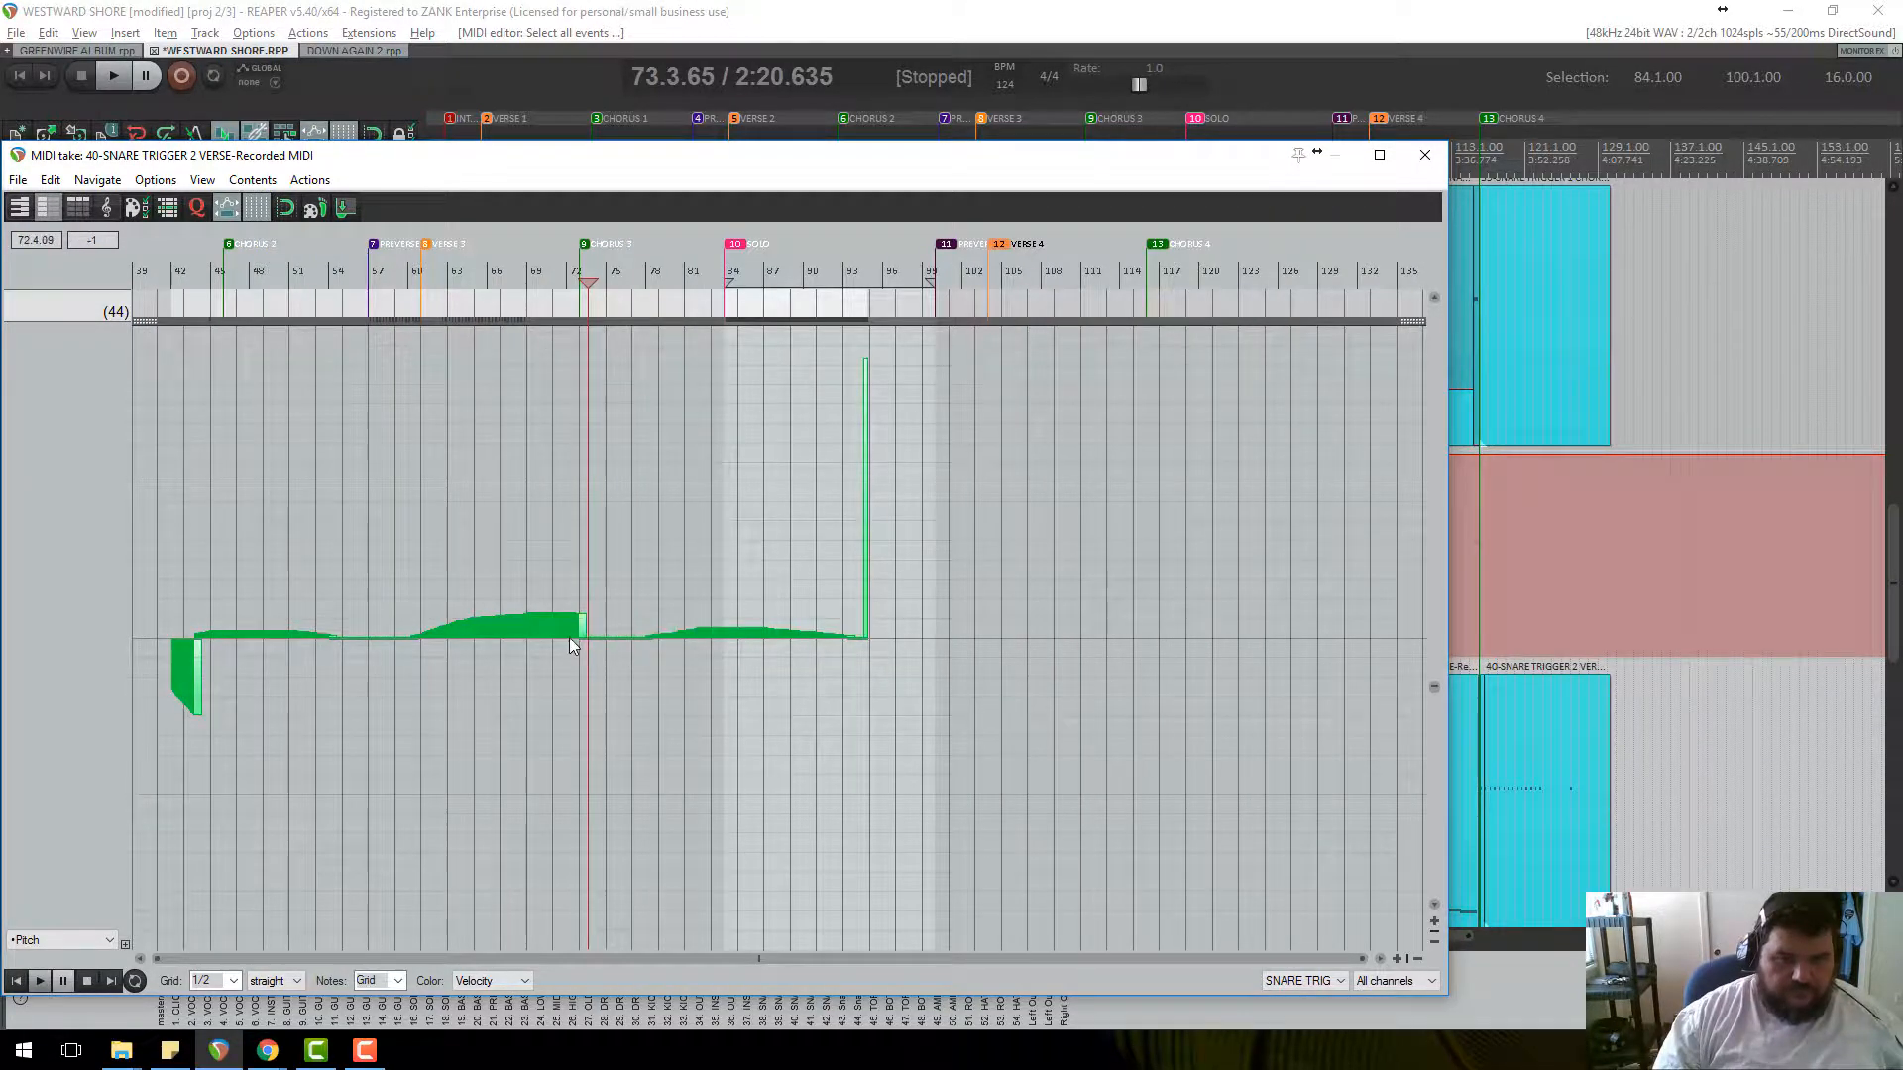
Flatten the bend at the lane start and pull the bar 94 spike down toward zero.
drag(236, 640, 164, 654)
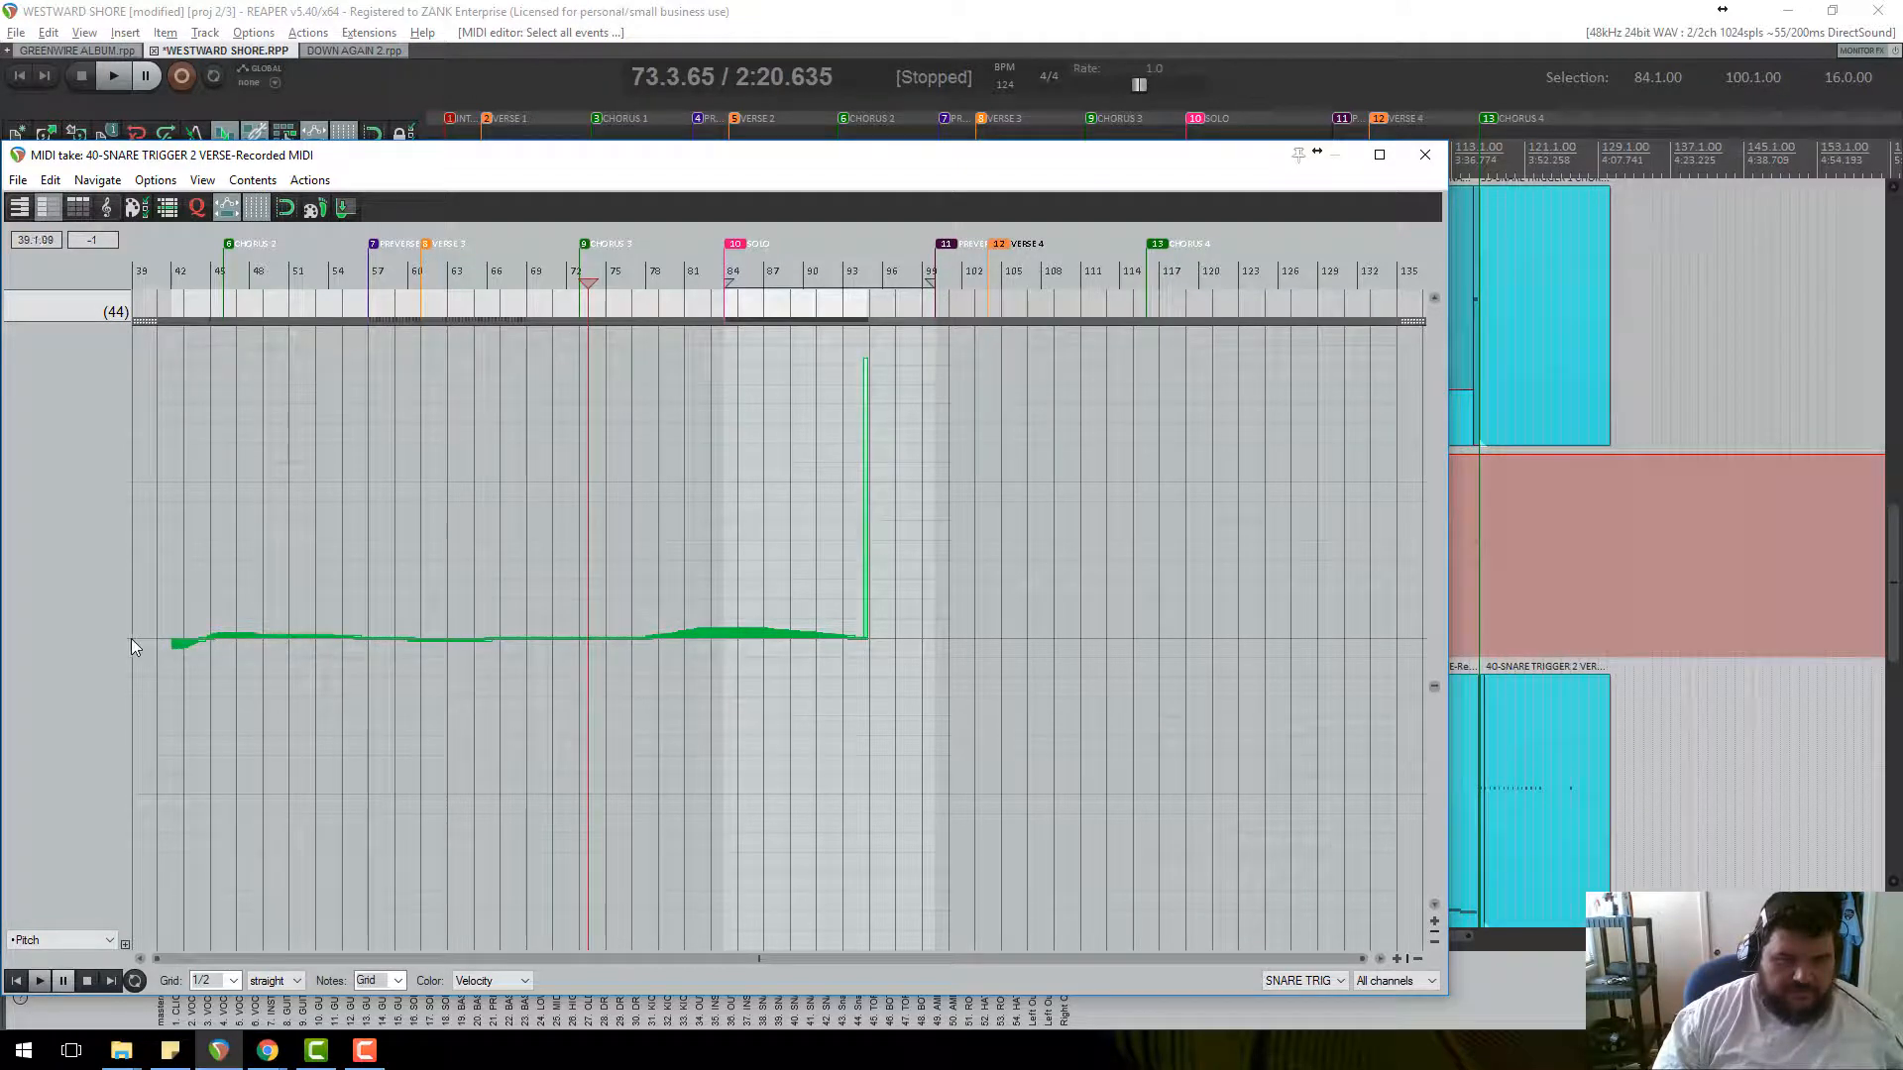
click(866, 638)
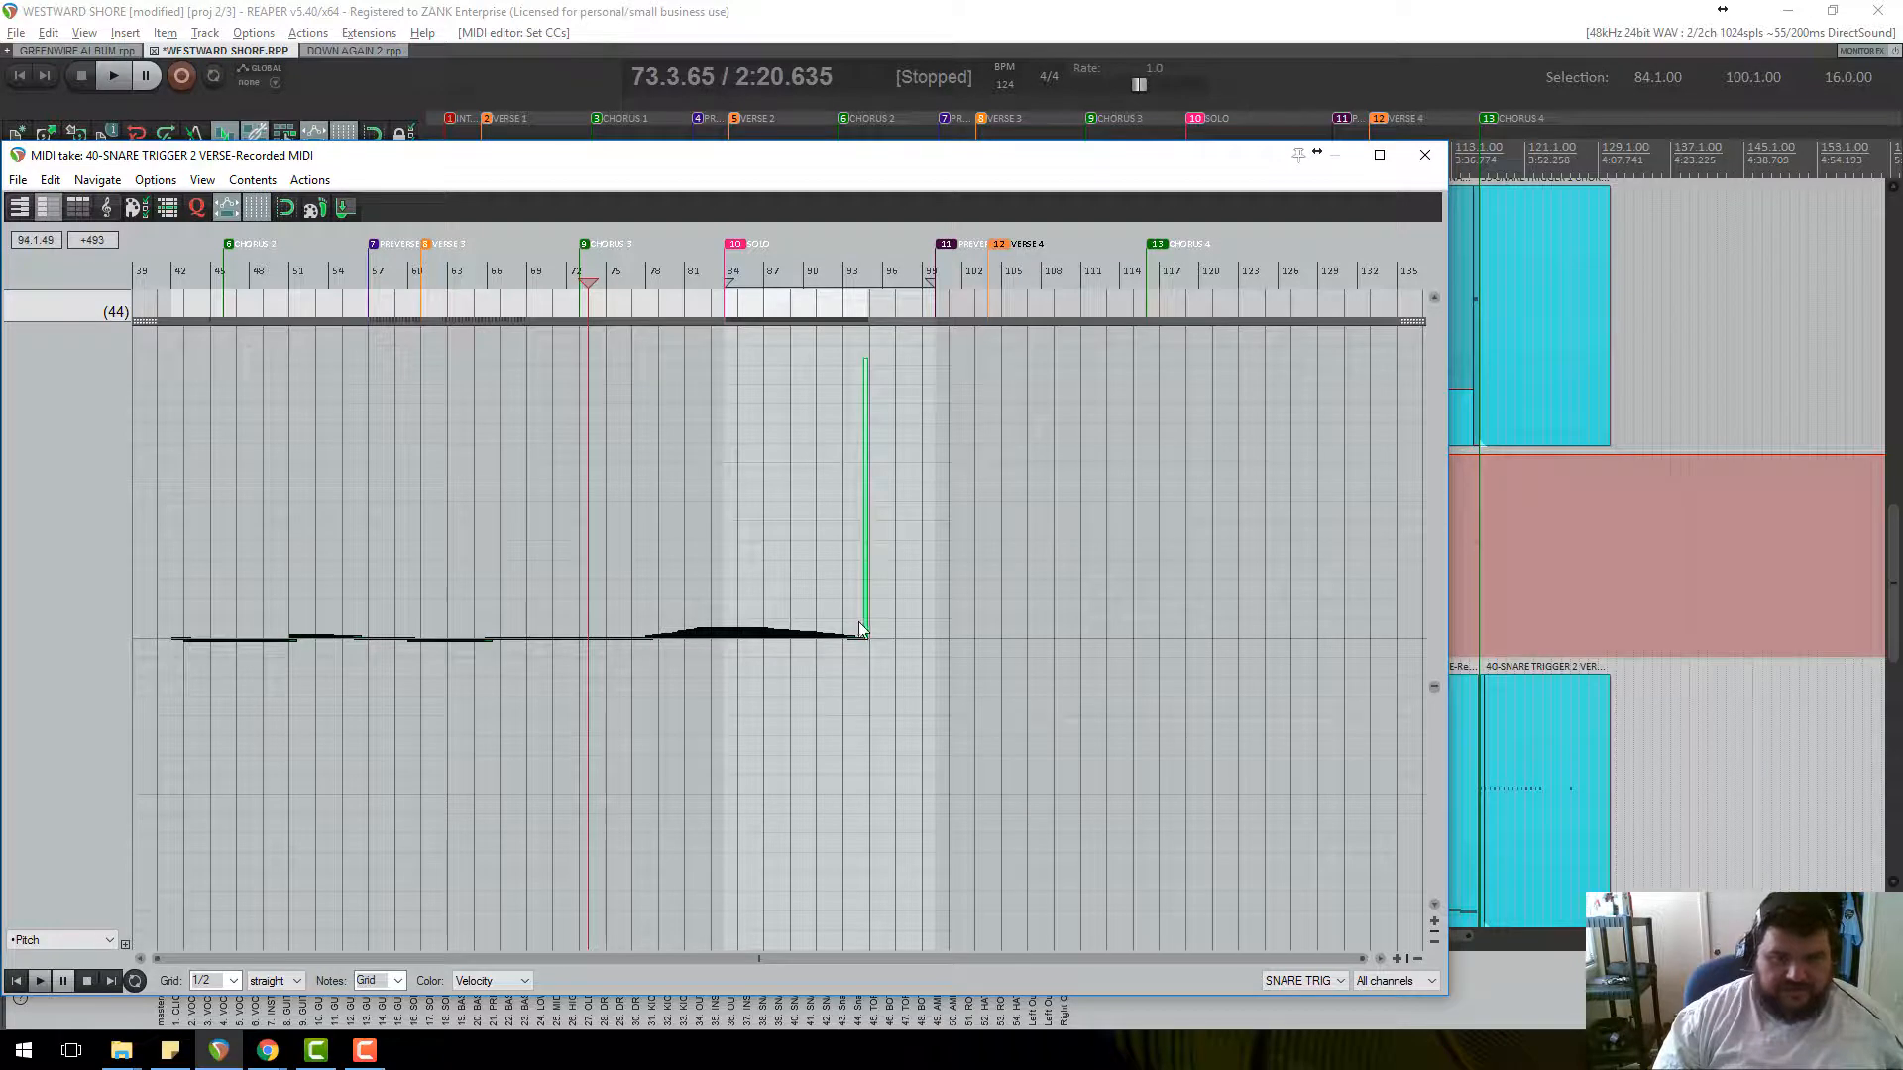
drag(866, 362, 865, 690)
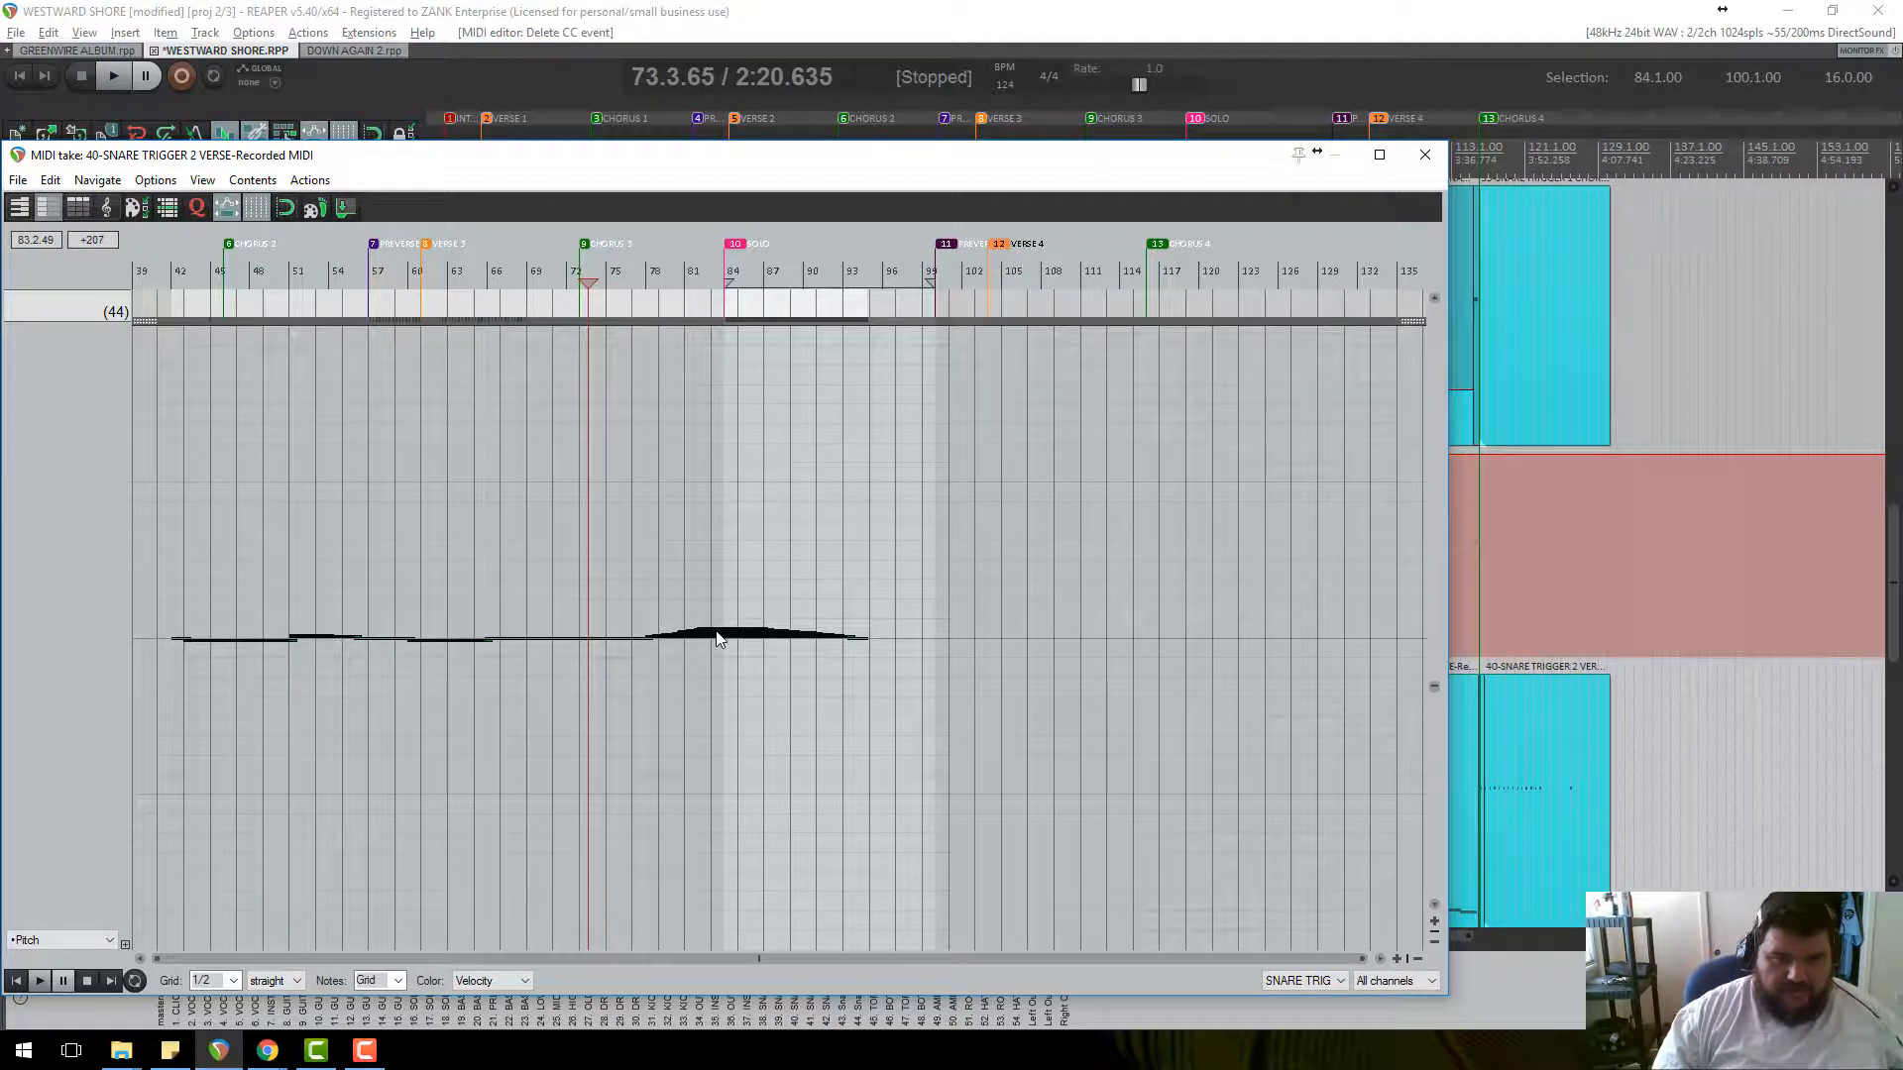
scroll(718, 638, down, 5)
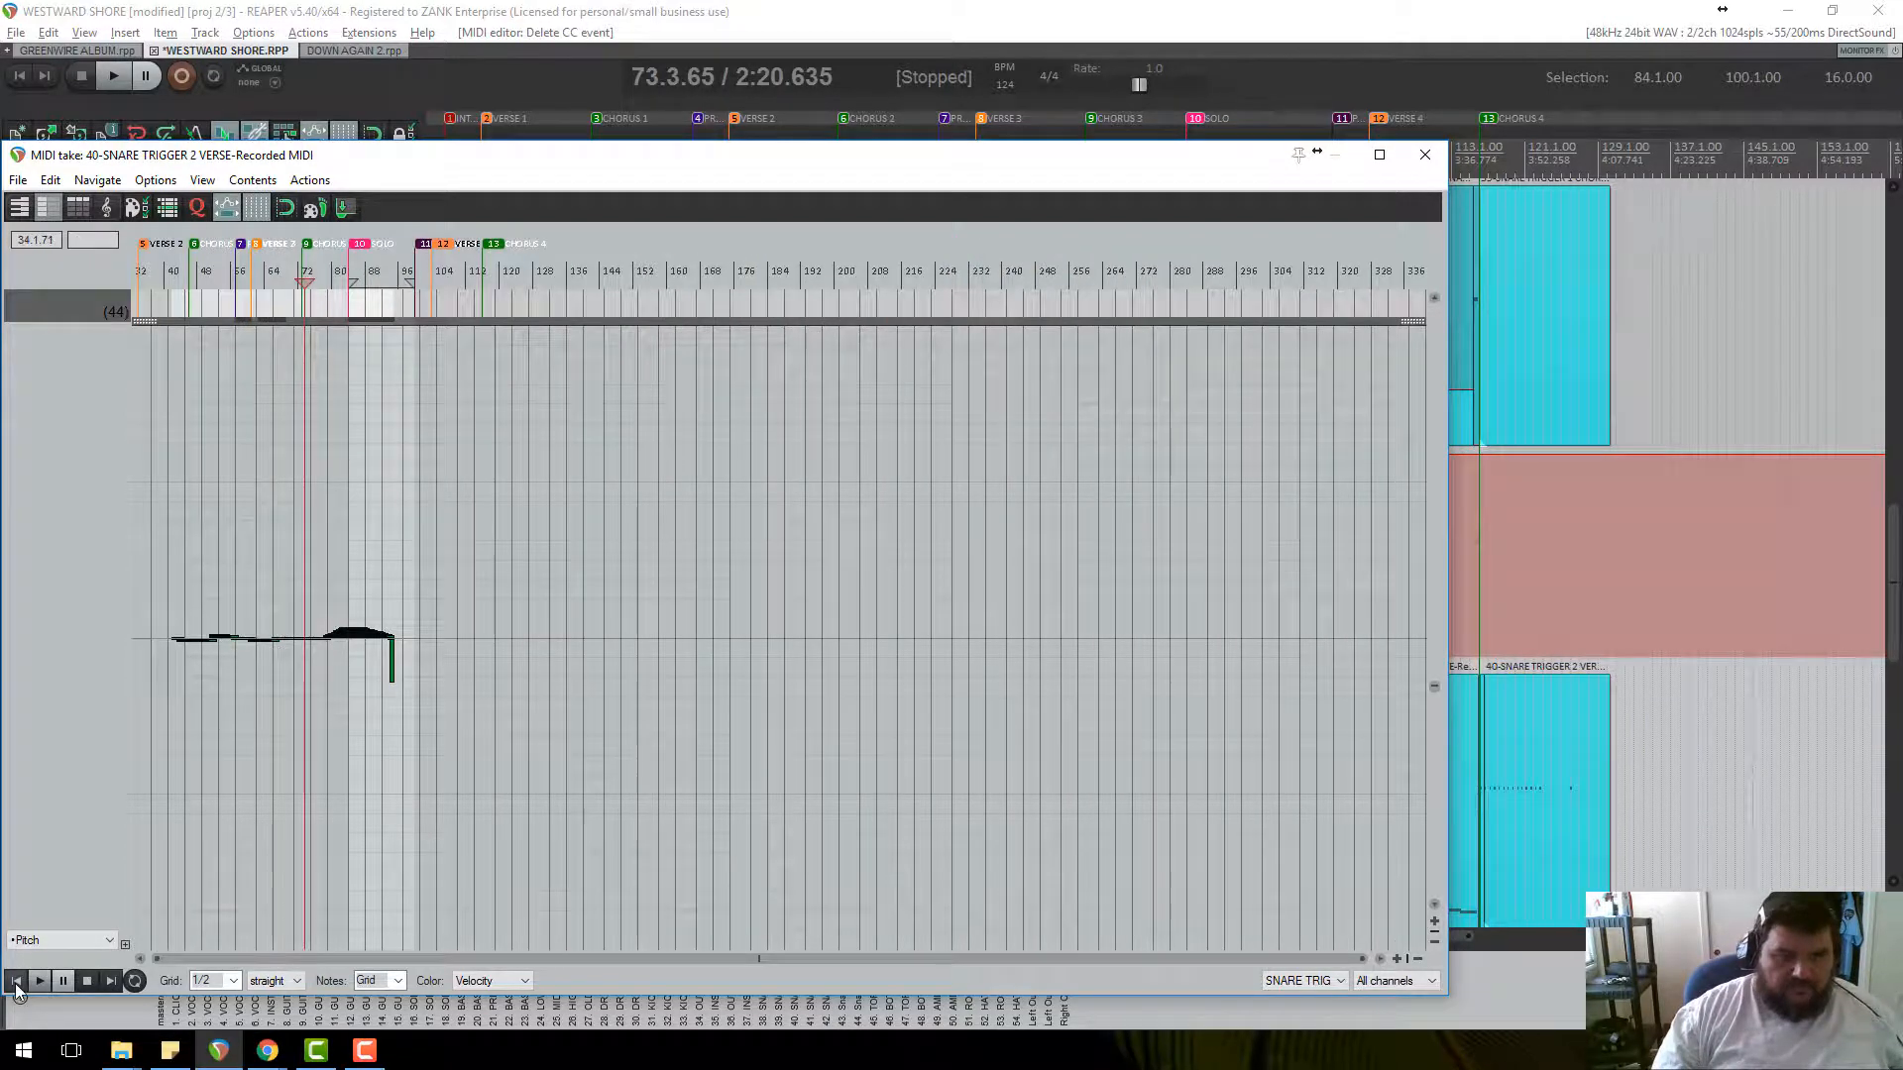
Show velocities, select all notes, and randomise their velocity between 1 and 127.
click(110, 938)
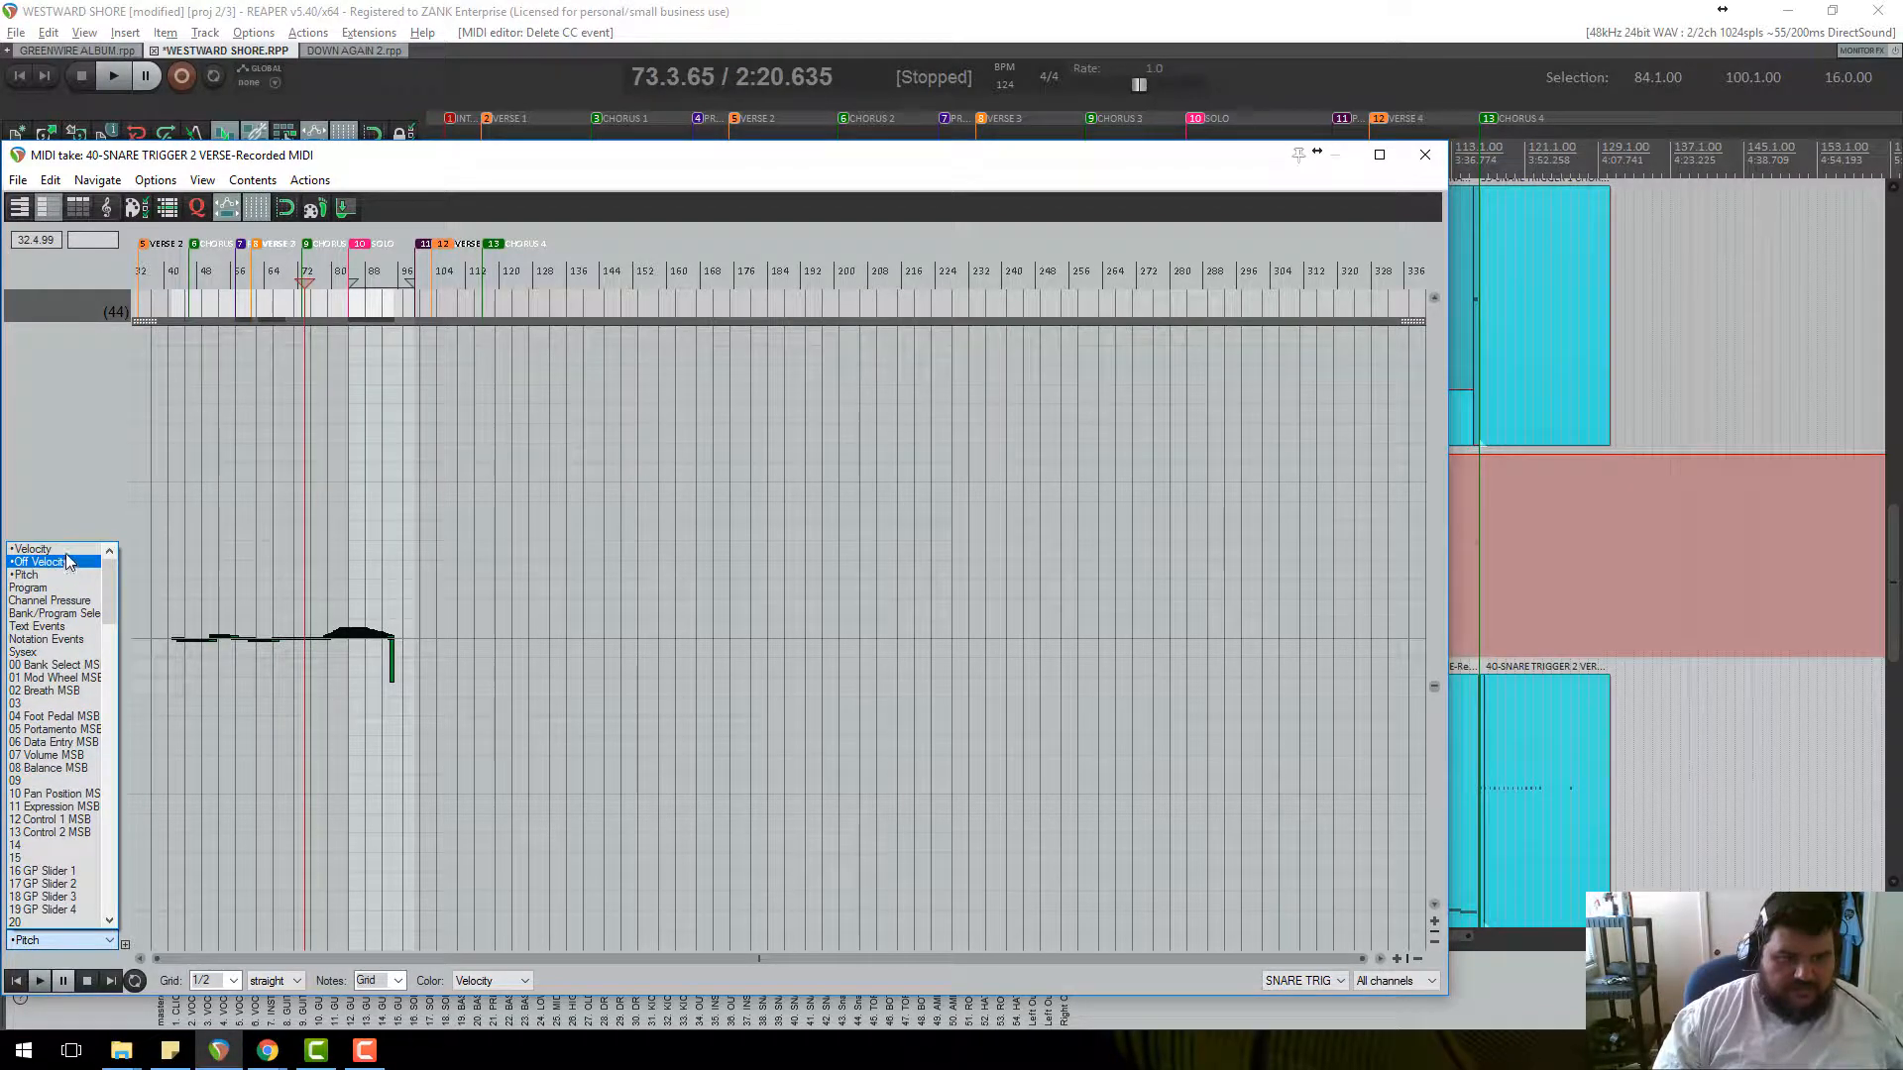
click(34, 549)
scroll(759, 761, up, 6)
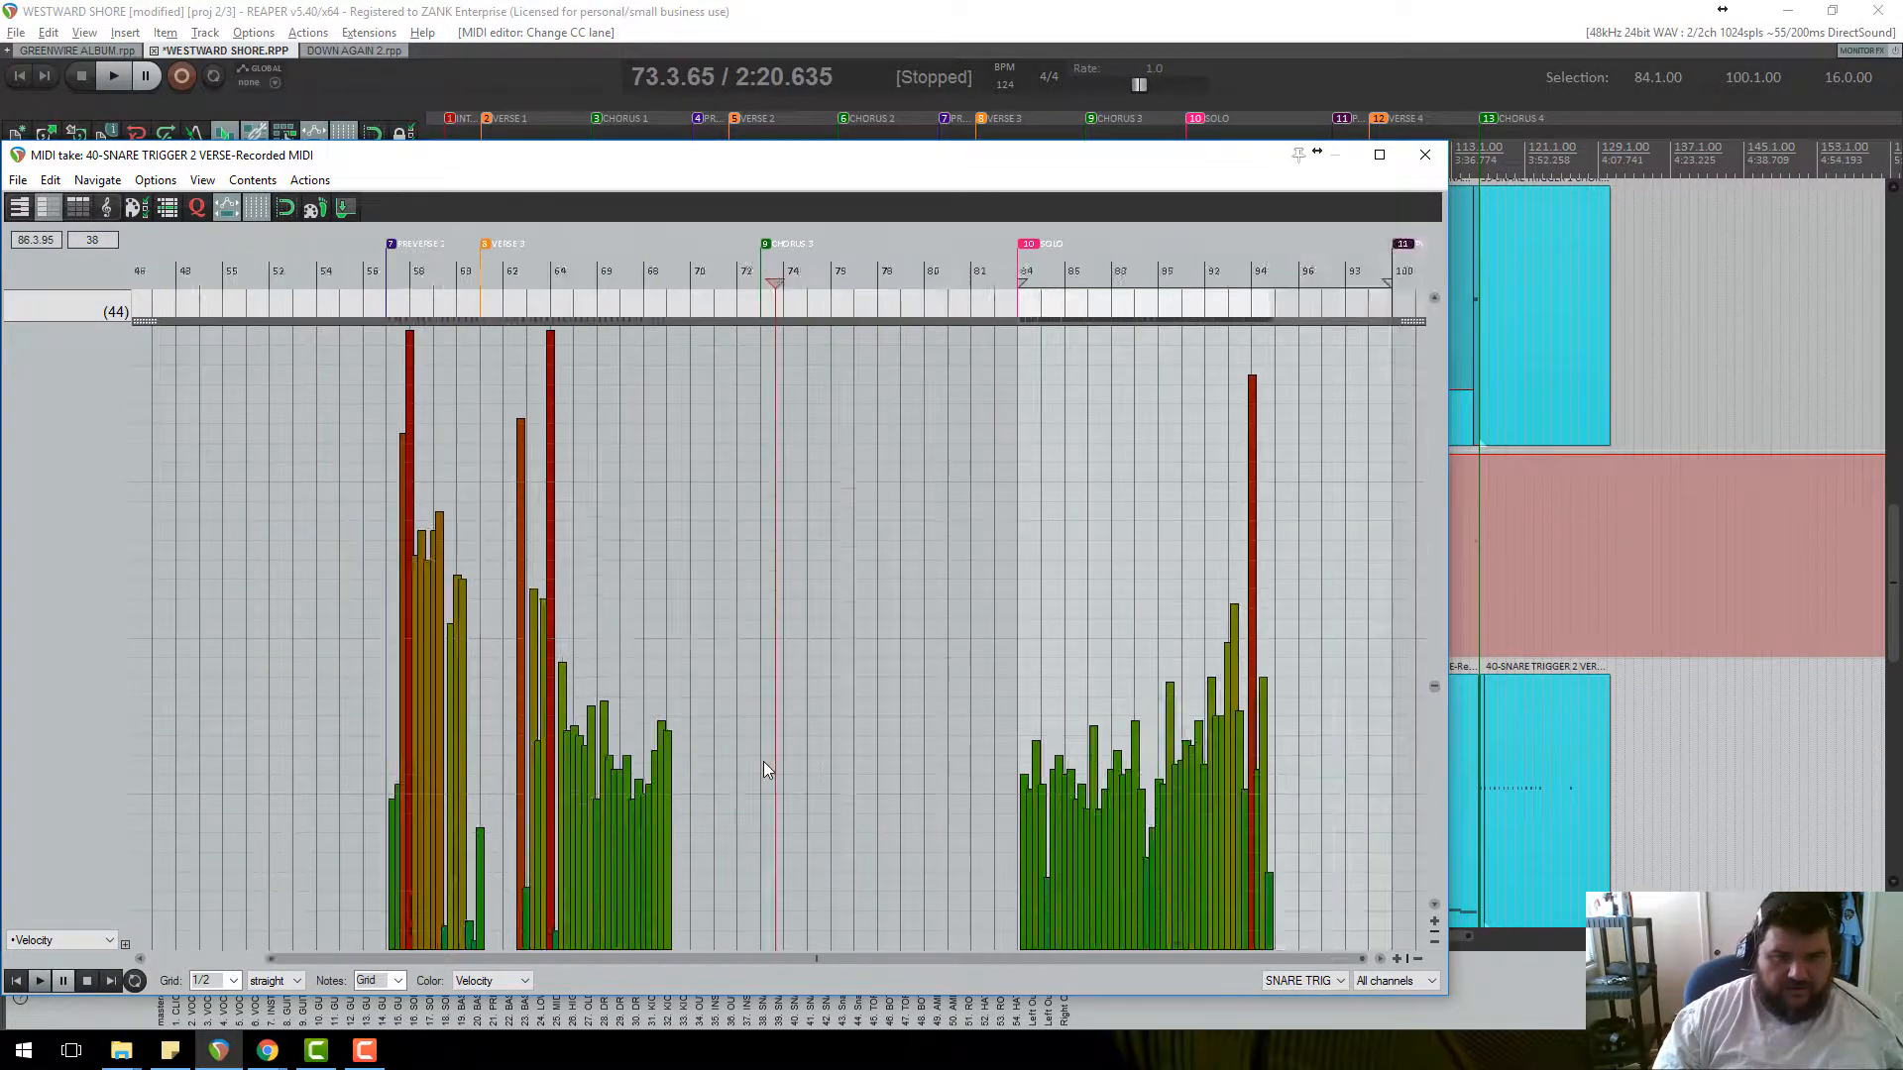
scroll(763, 763, down, 2)
drag(1032, 797, 135, 312)
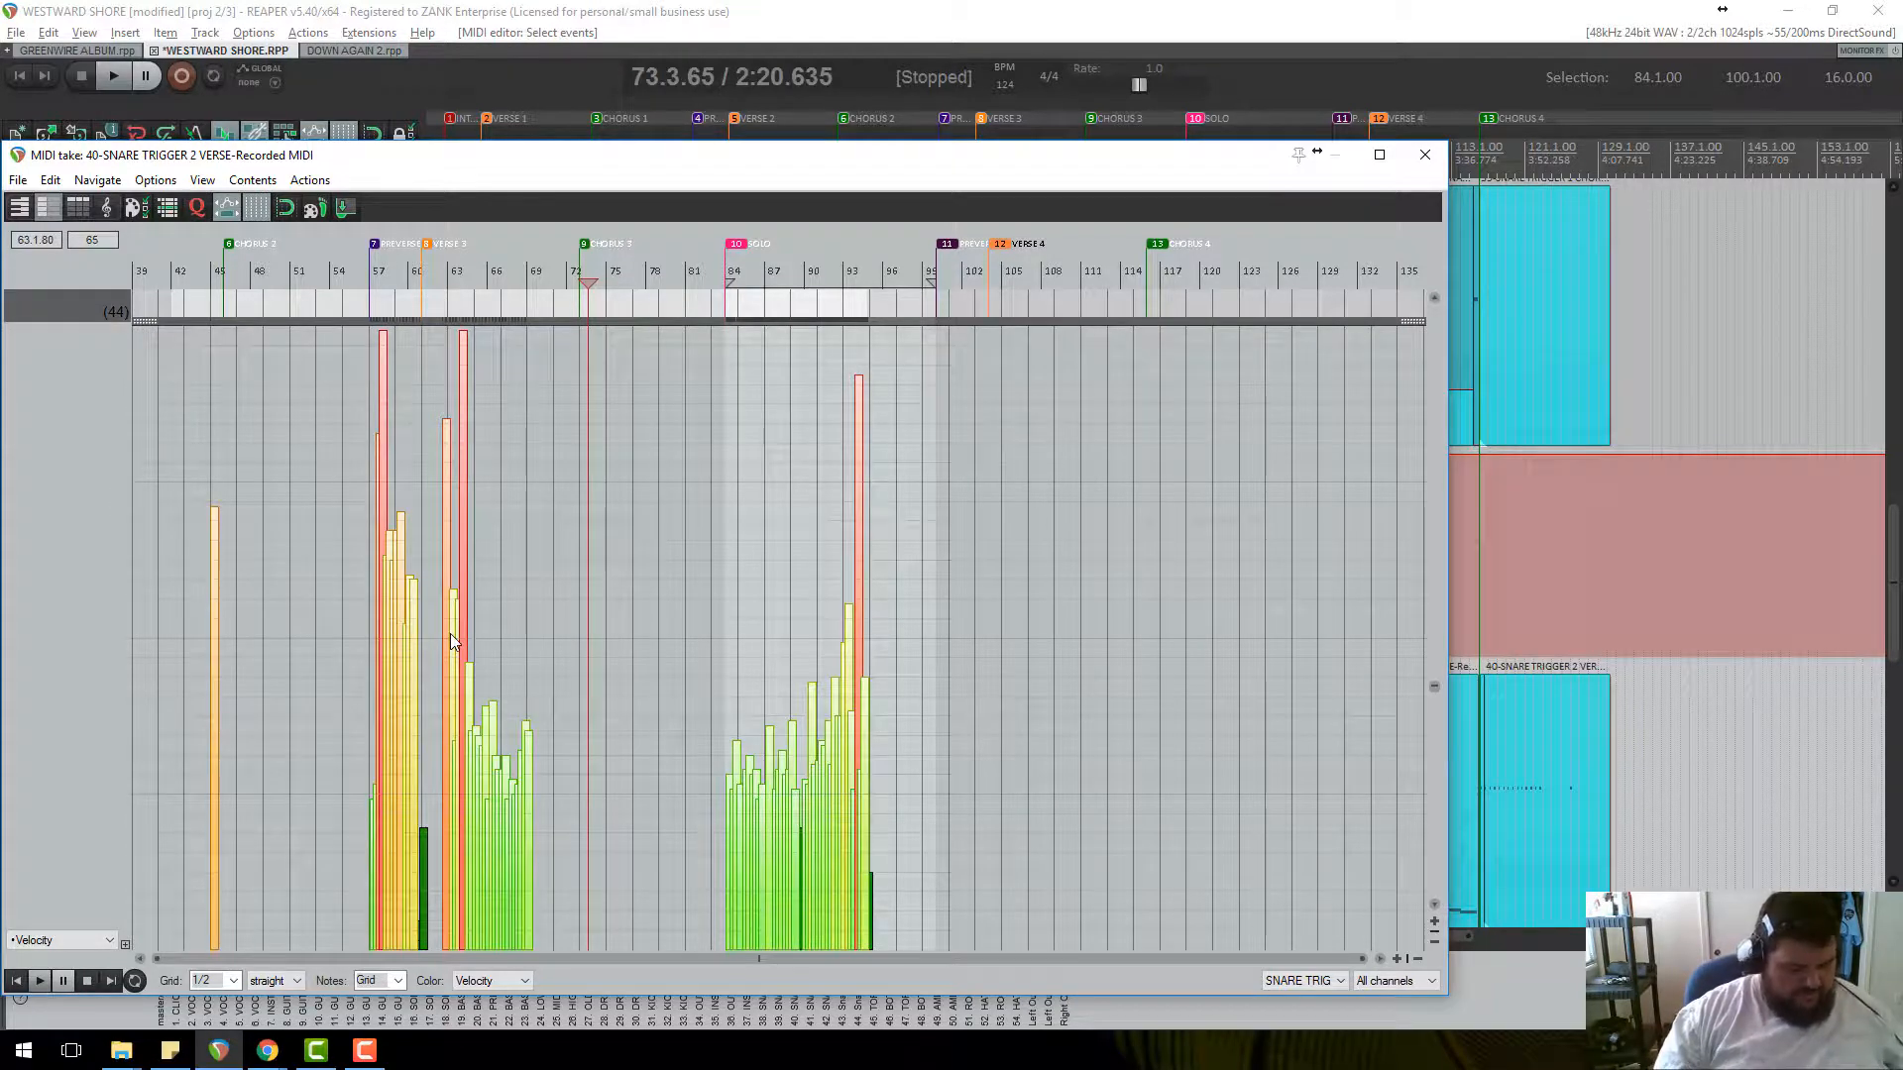
key(r)
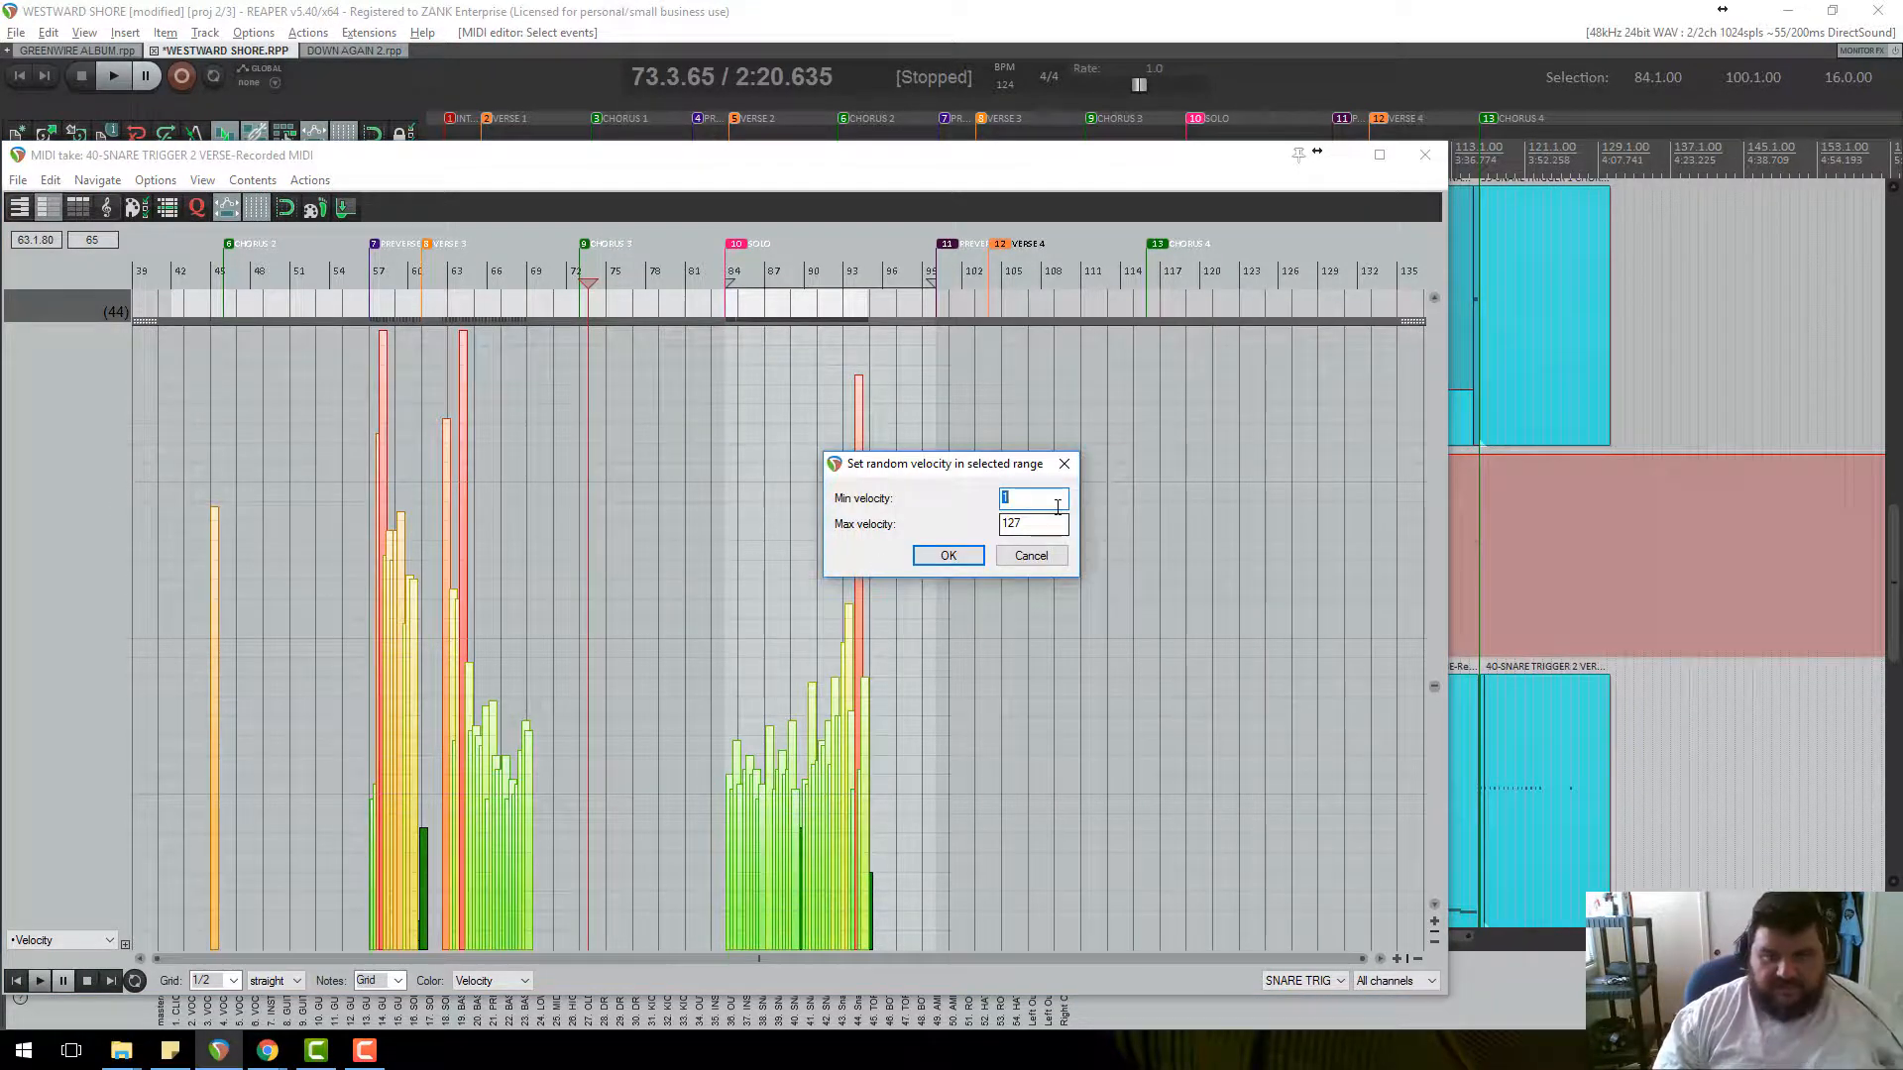
click(948, 555)
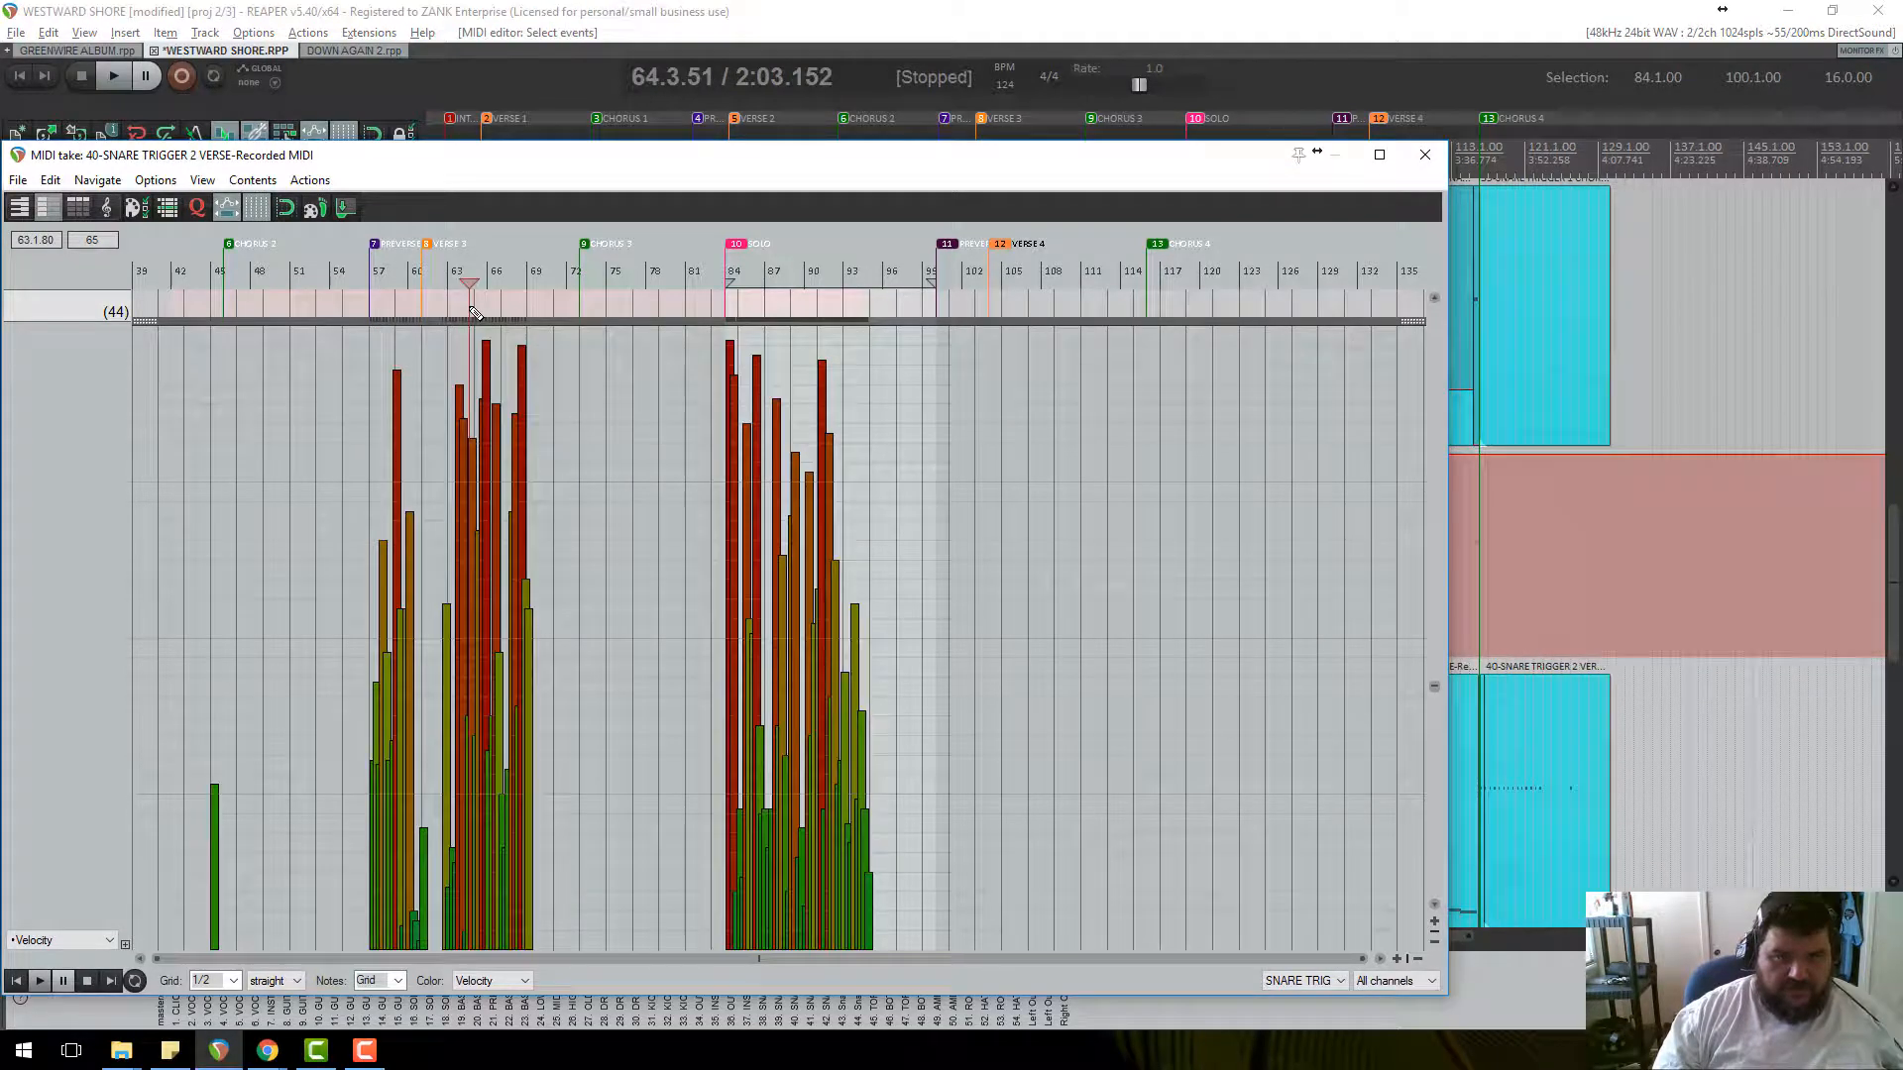
Play back the randomised snare trigger notes, then stop.
key(space)
scroll(978, 574, up, 2)
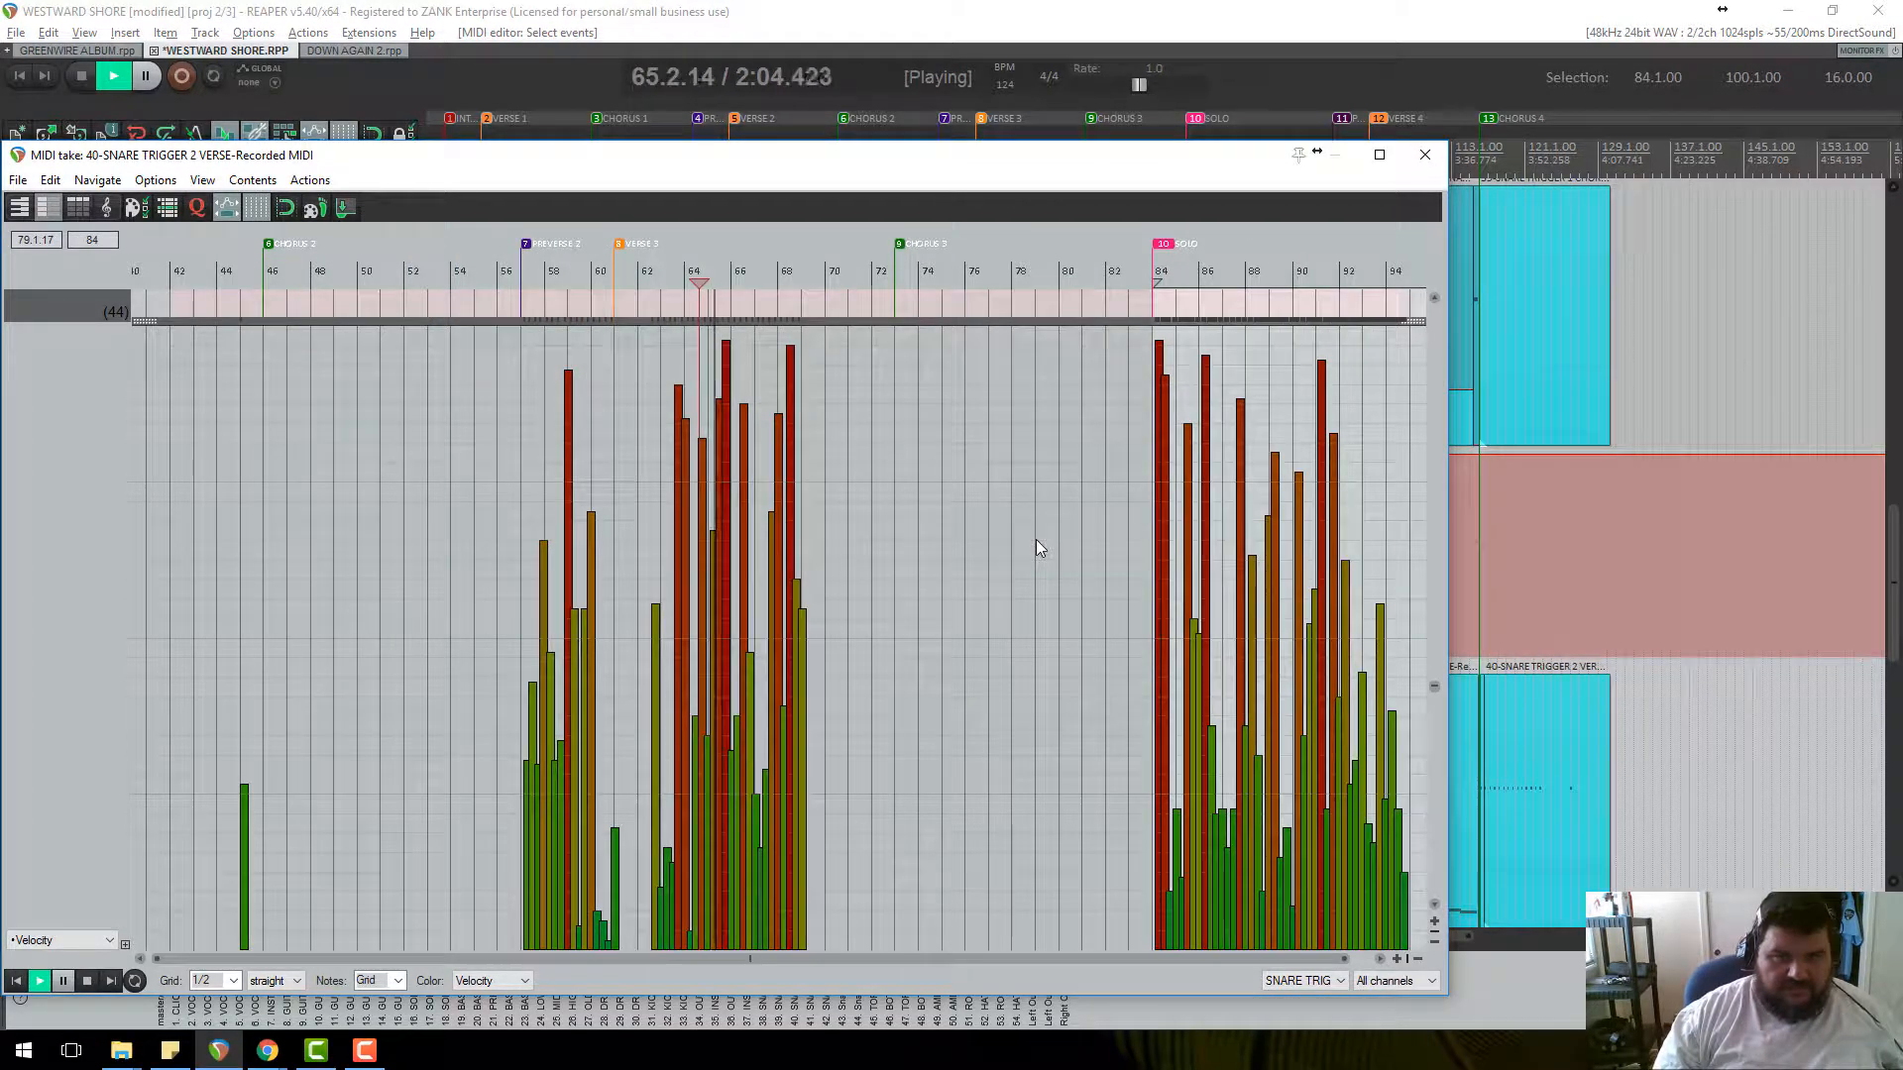
scroll(1037, 539, up, 4)
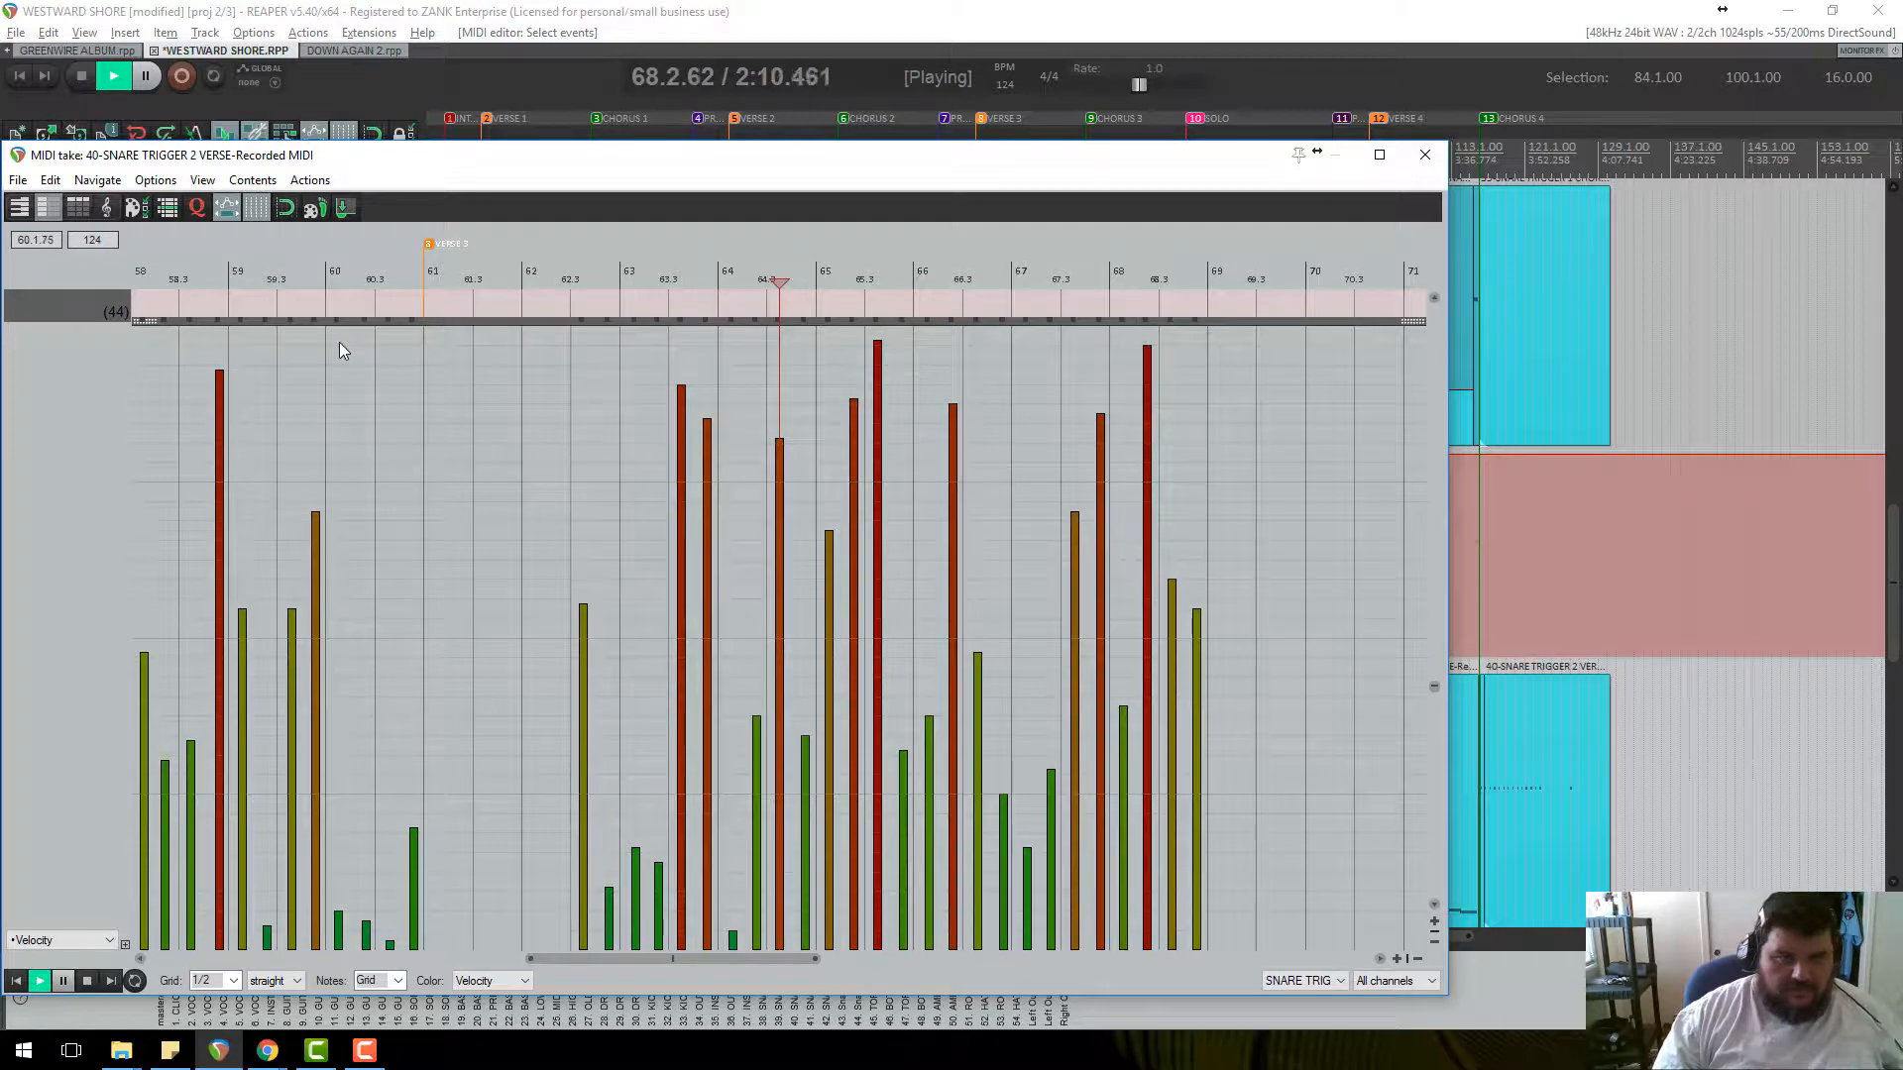
key(space)
scroll(1058, 380, down, 2)
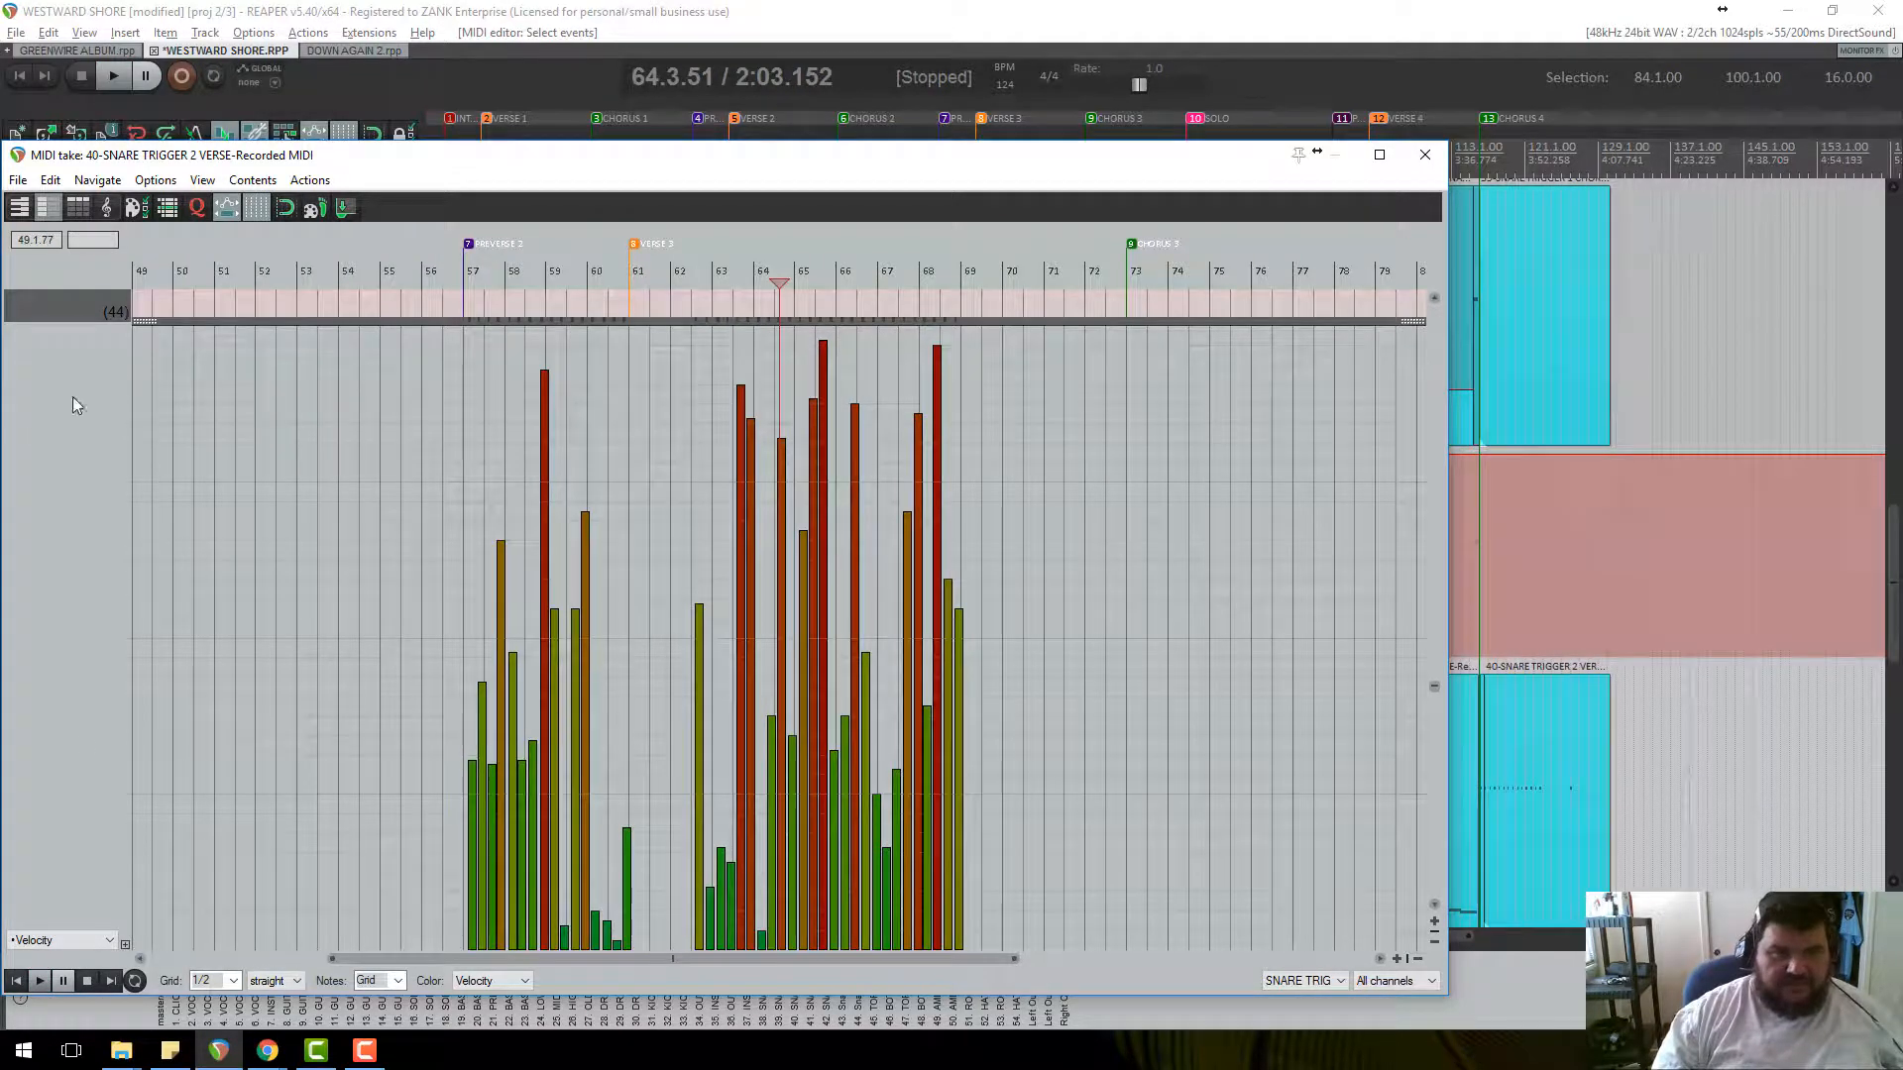
Collapse the velocity lane to check the notes, then close the MIDI editor.
drag(144, 333, 149, 942)
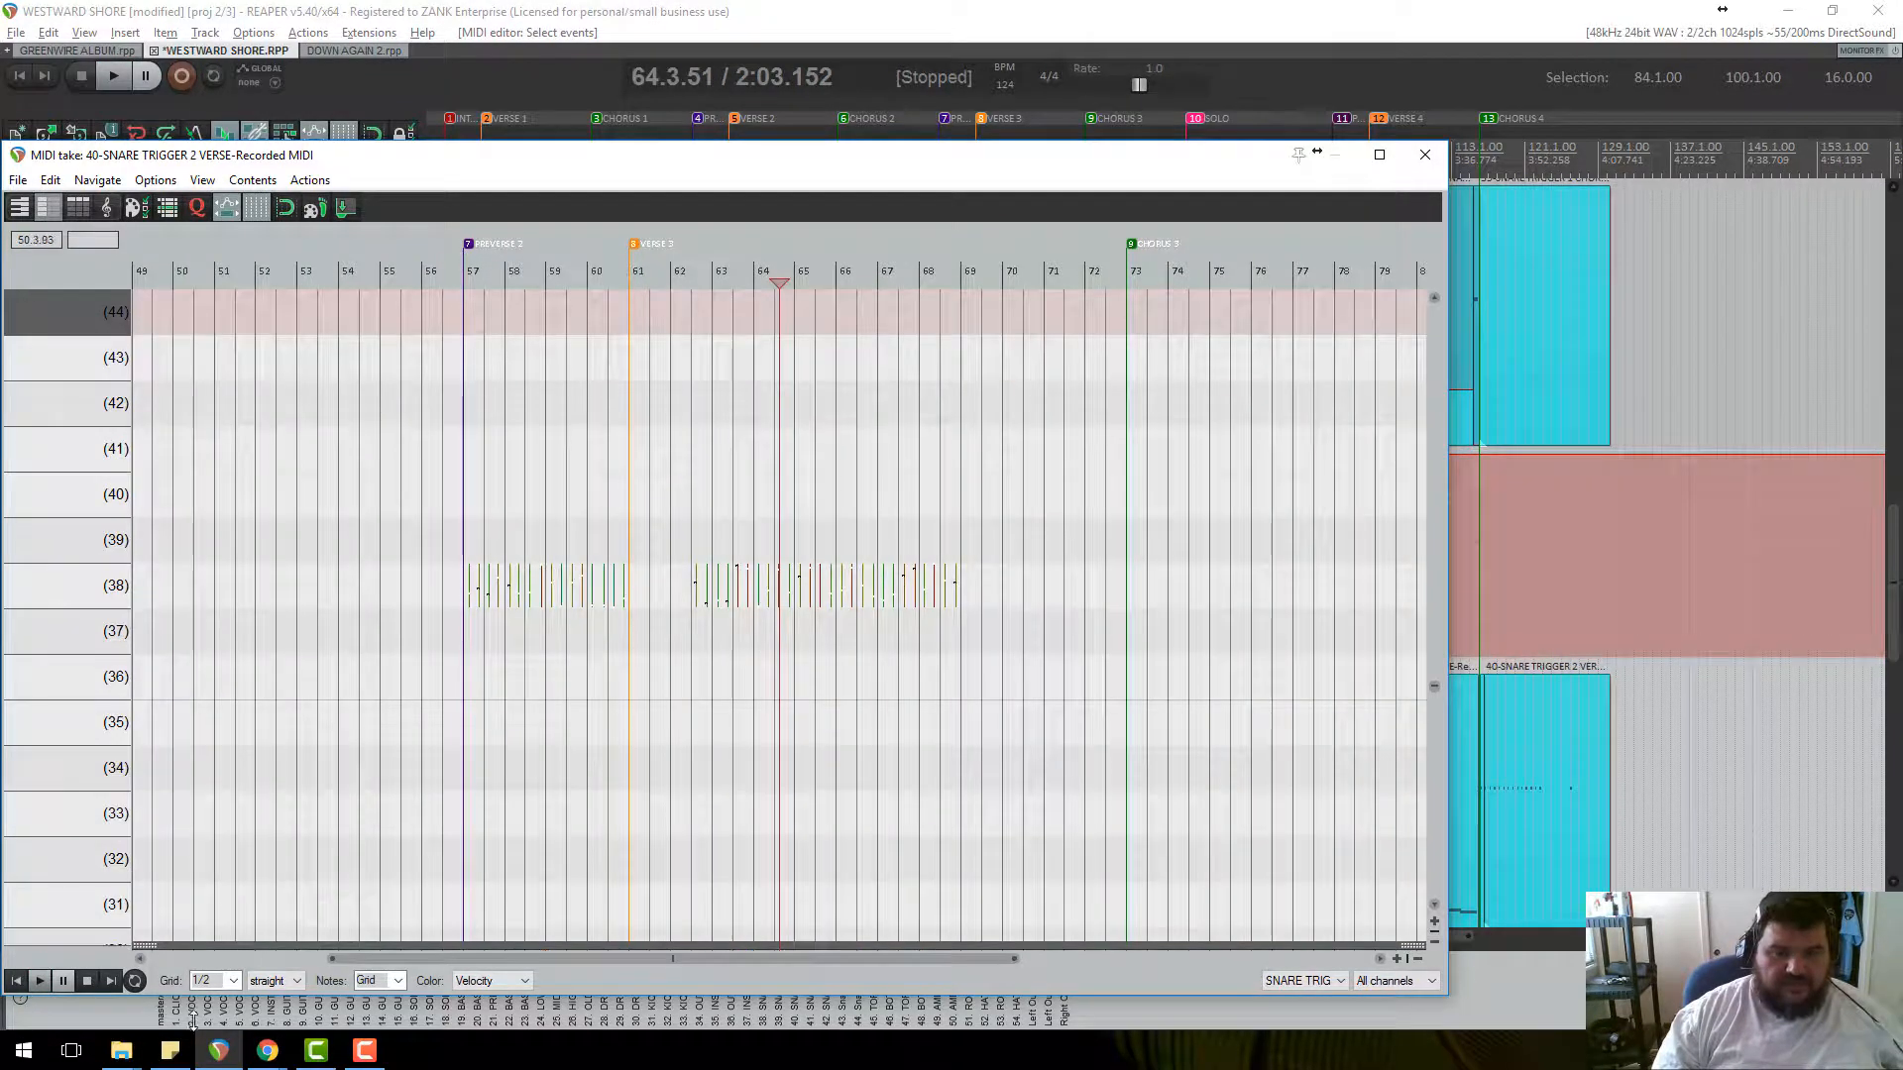
scroll(780, 607, up, 2)
scroll(779, 607, up, 5)
scroll(858, 590, down, 4)
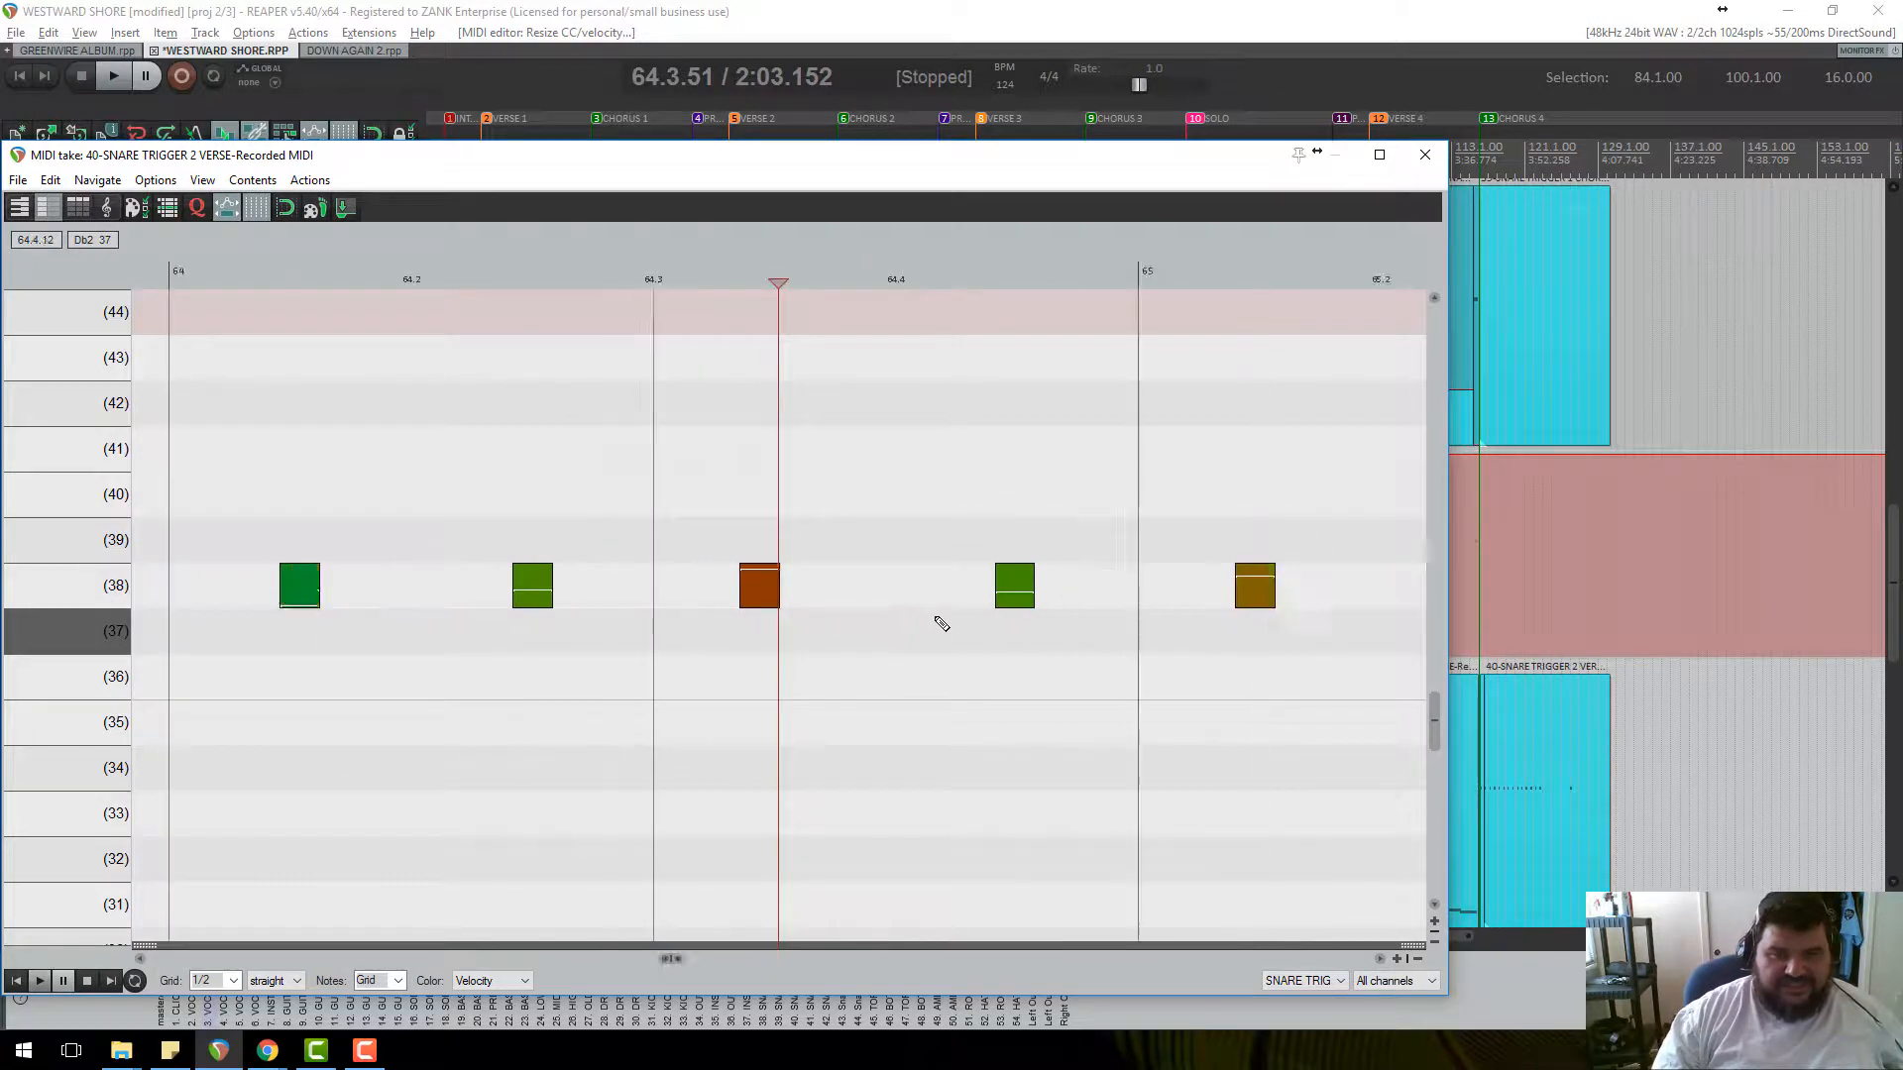
scroll(947, 643, down, 4)
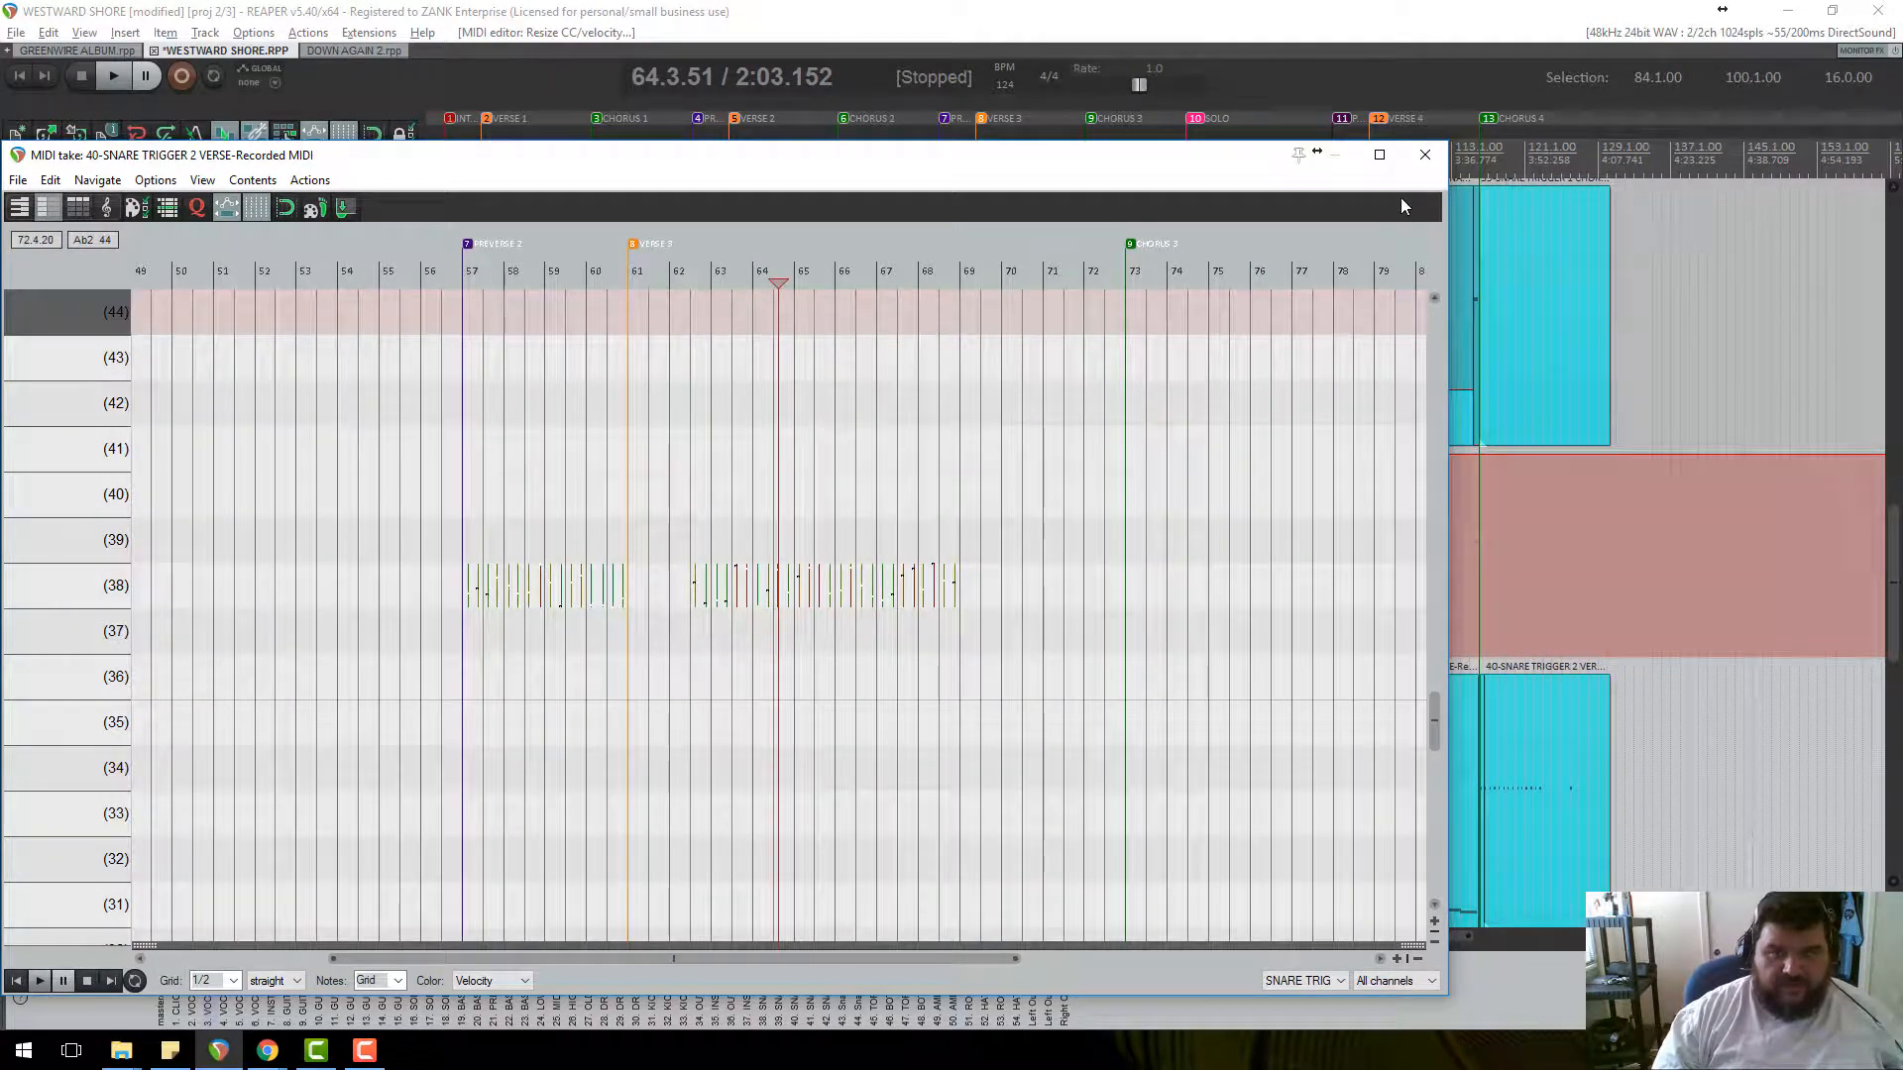
click(1425, 157)
scroll(282, 698, down, 2)
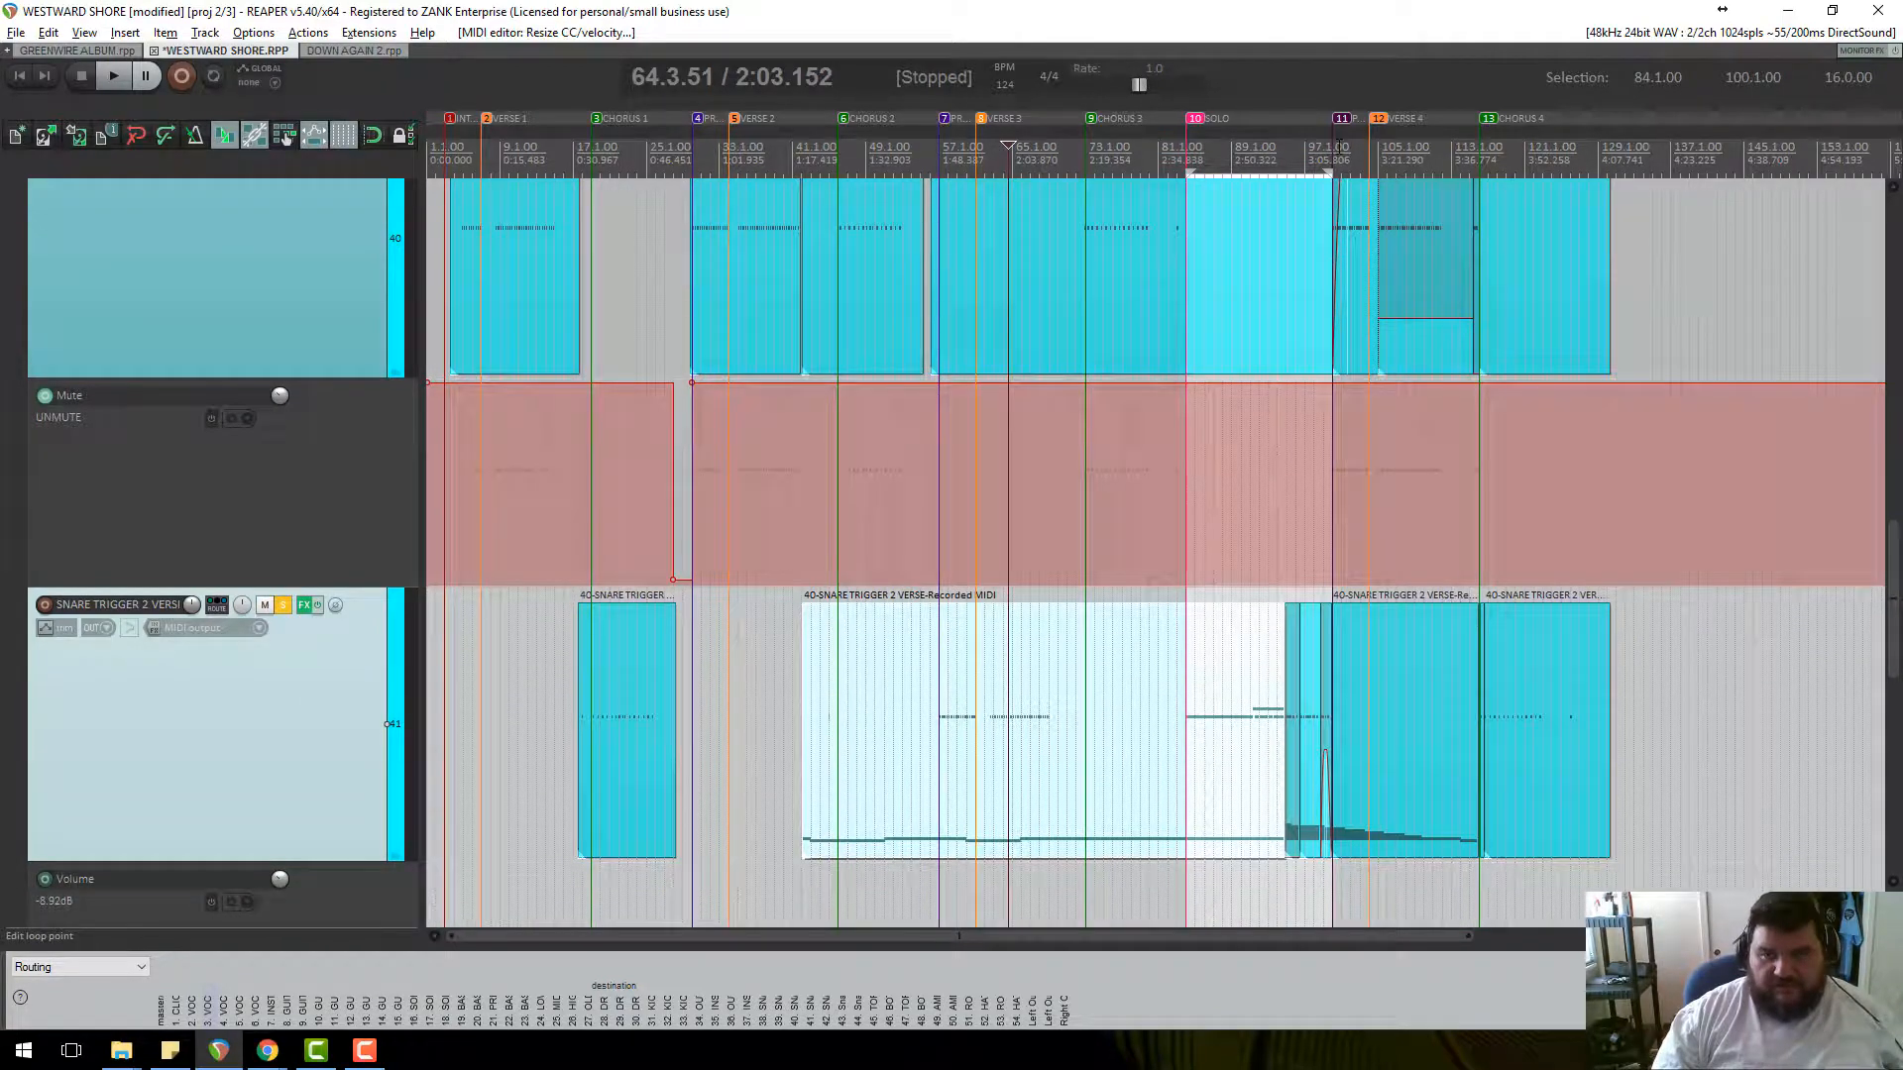
click(1341, 793)
scroll(1108, 809, up, 8)
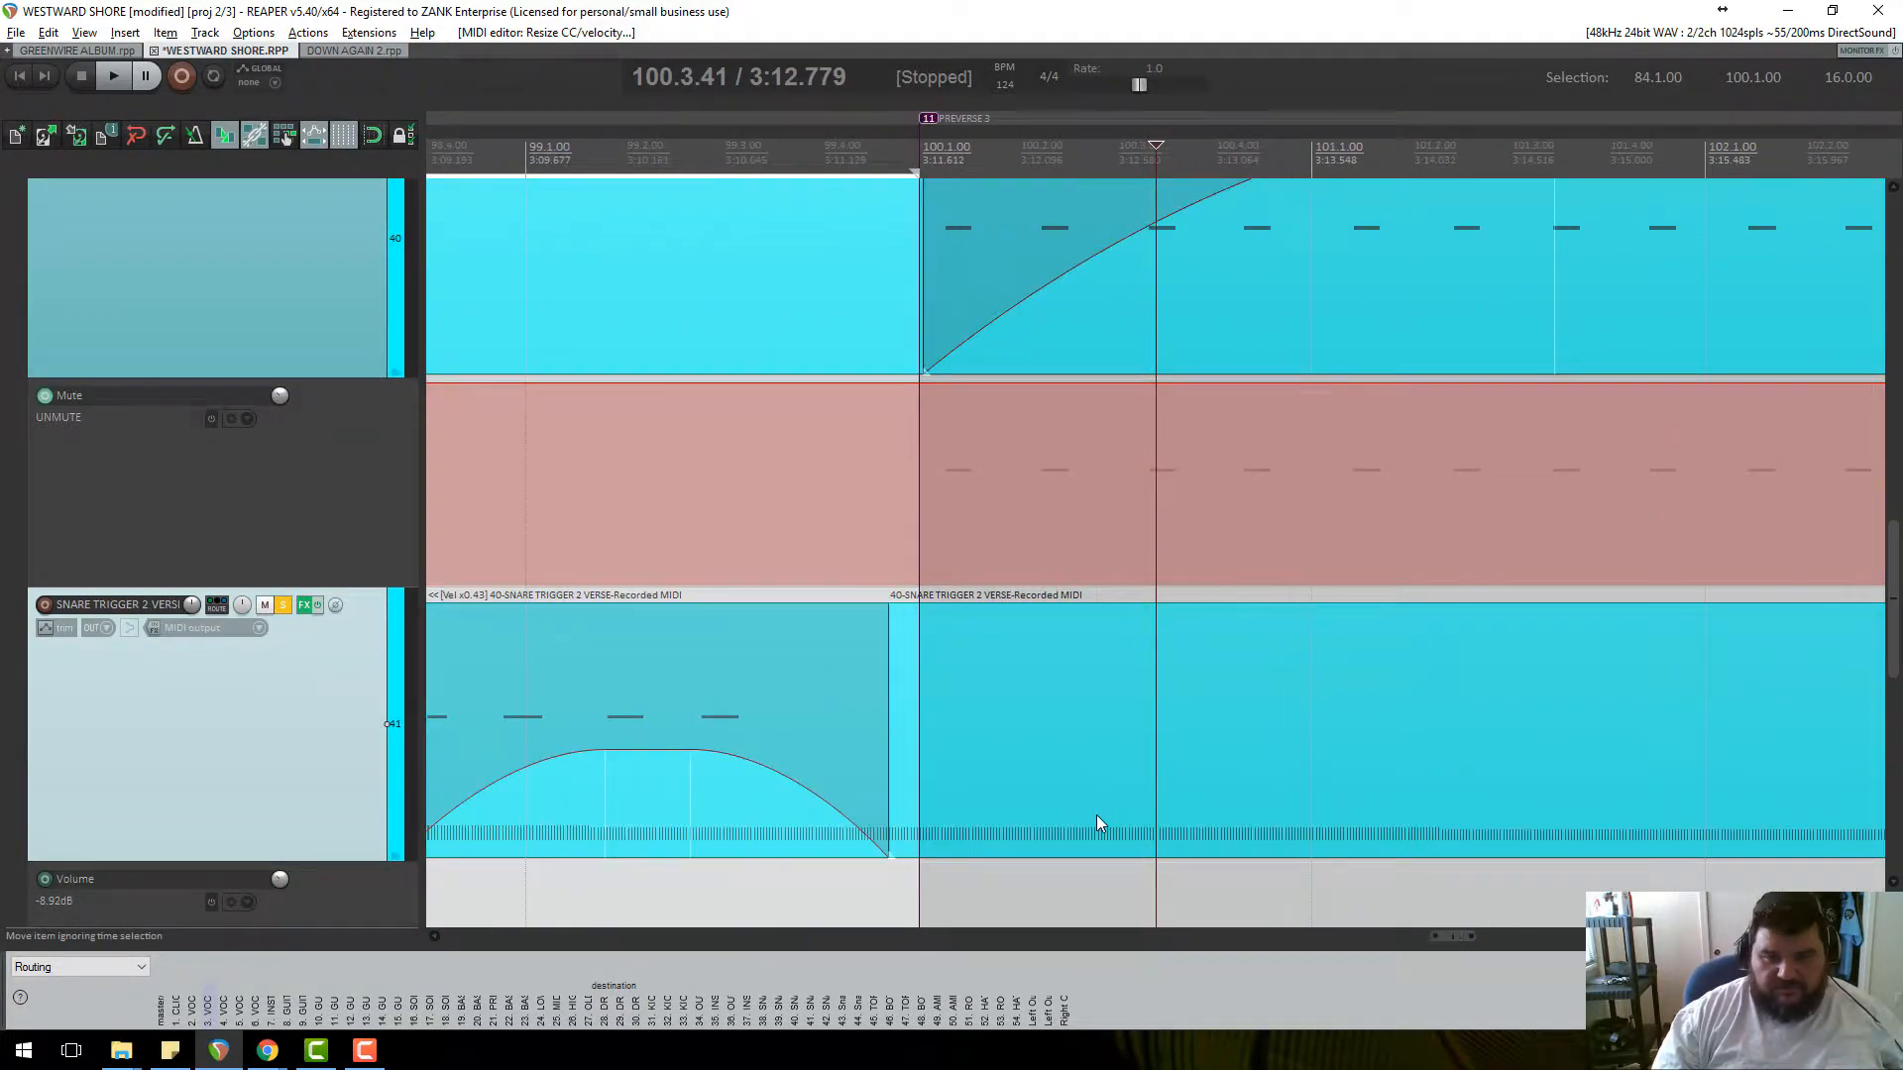
double_click(1096, 822)
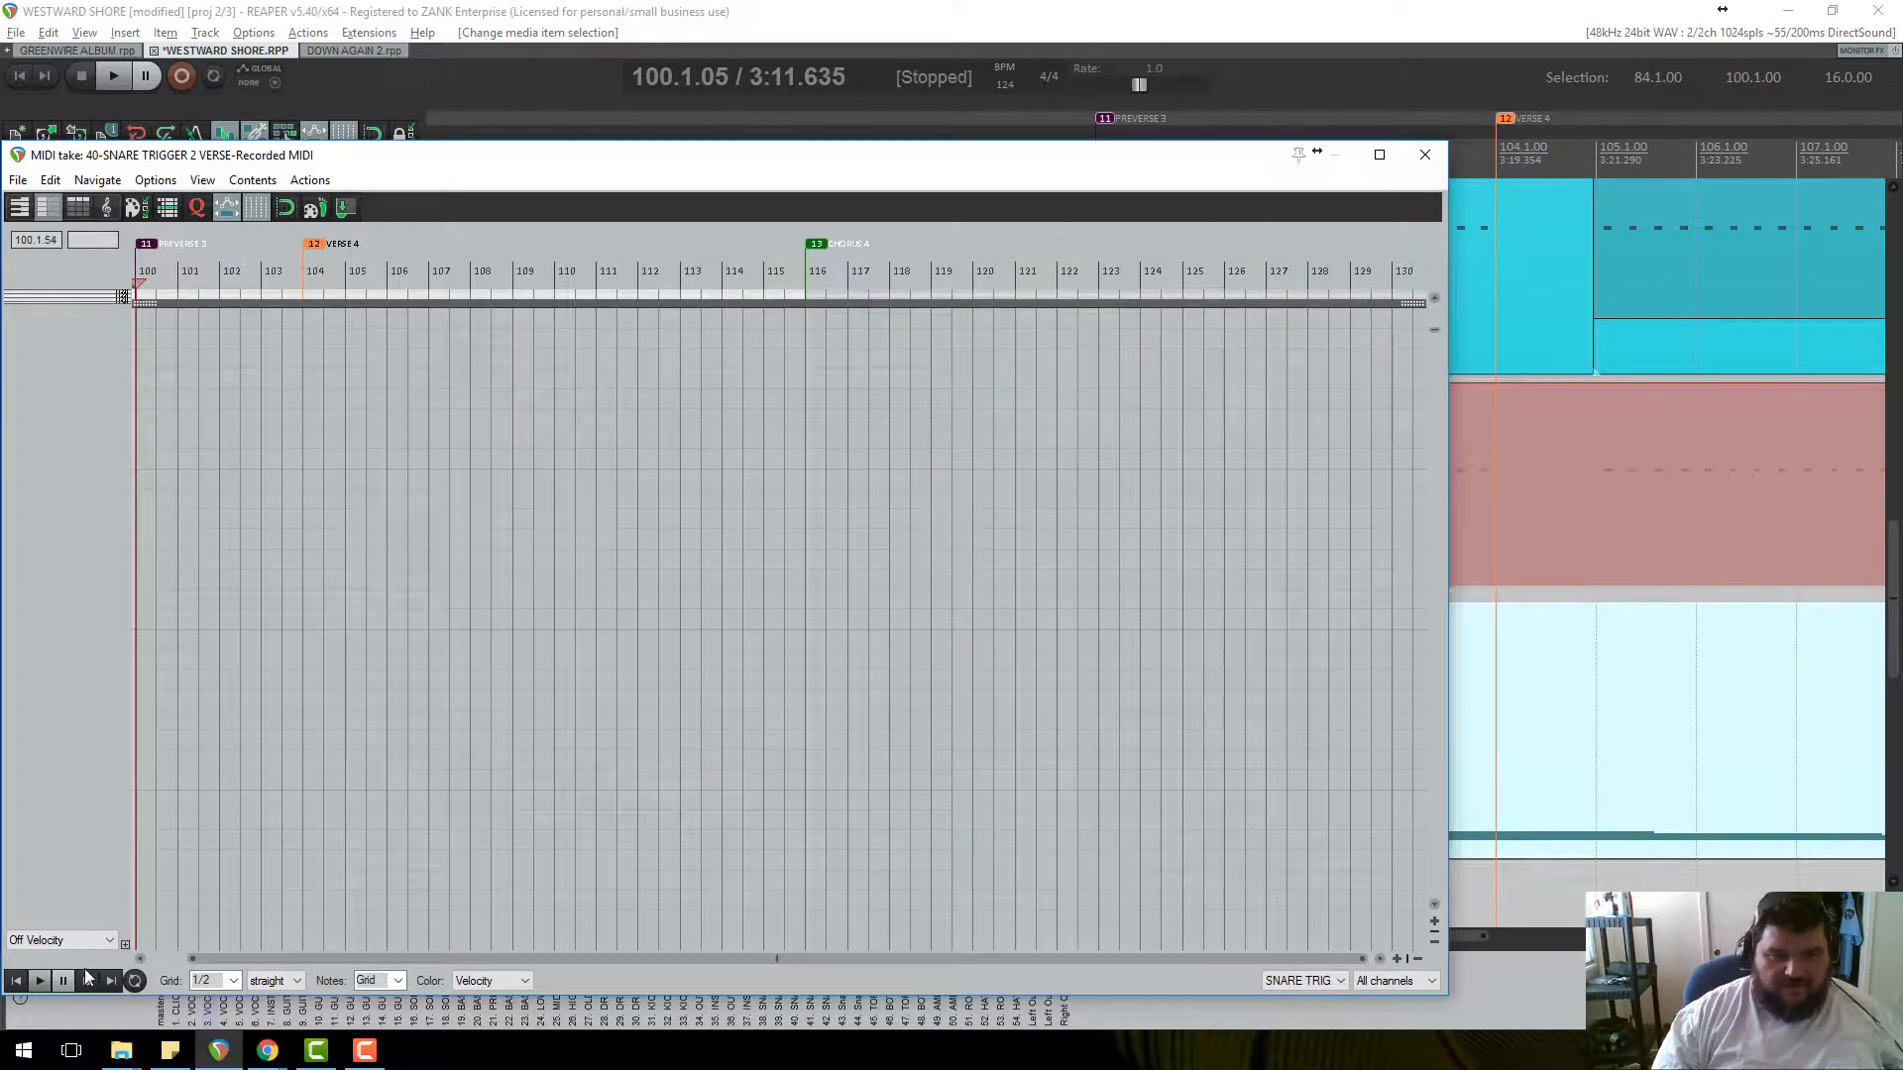
click(110, 939)
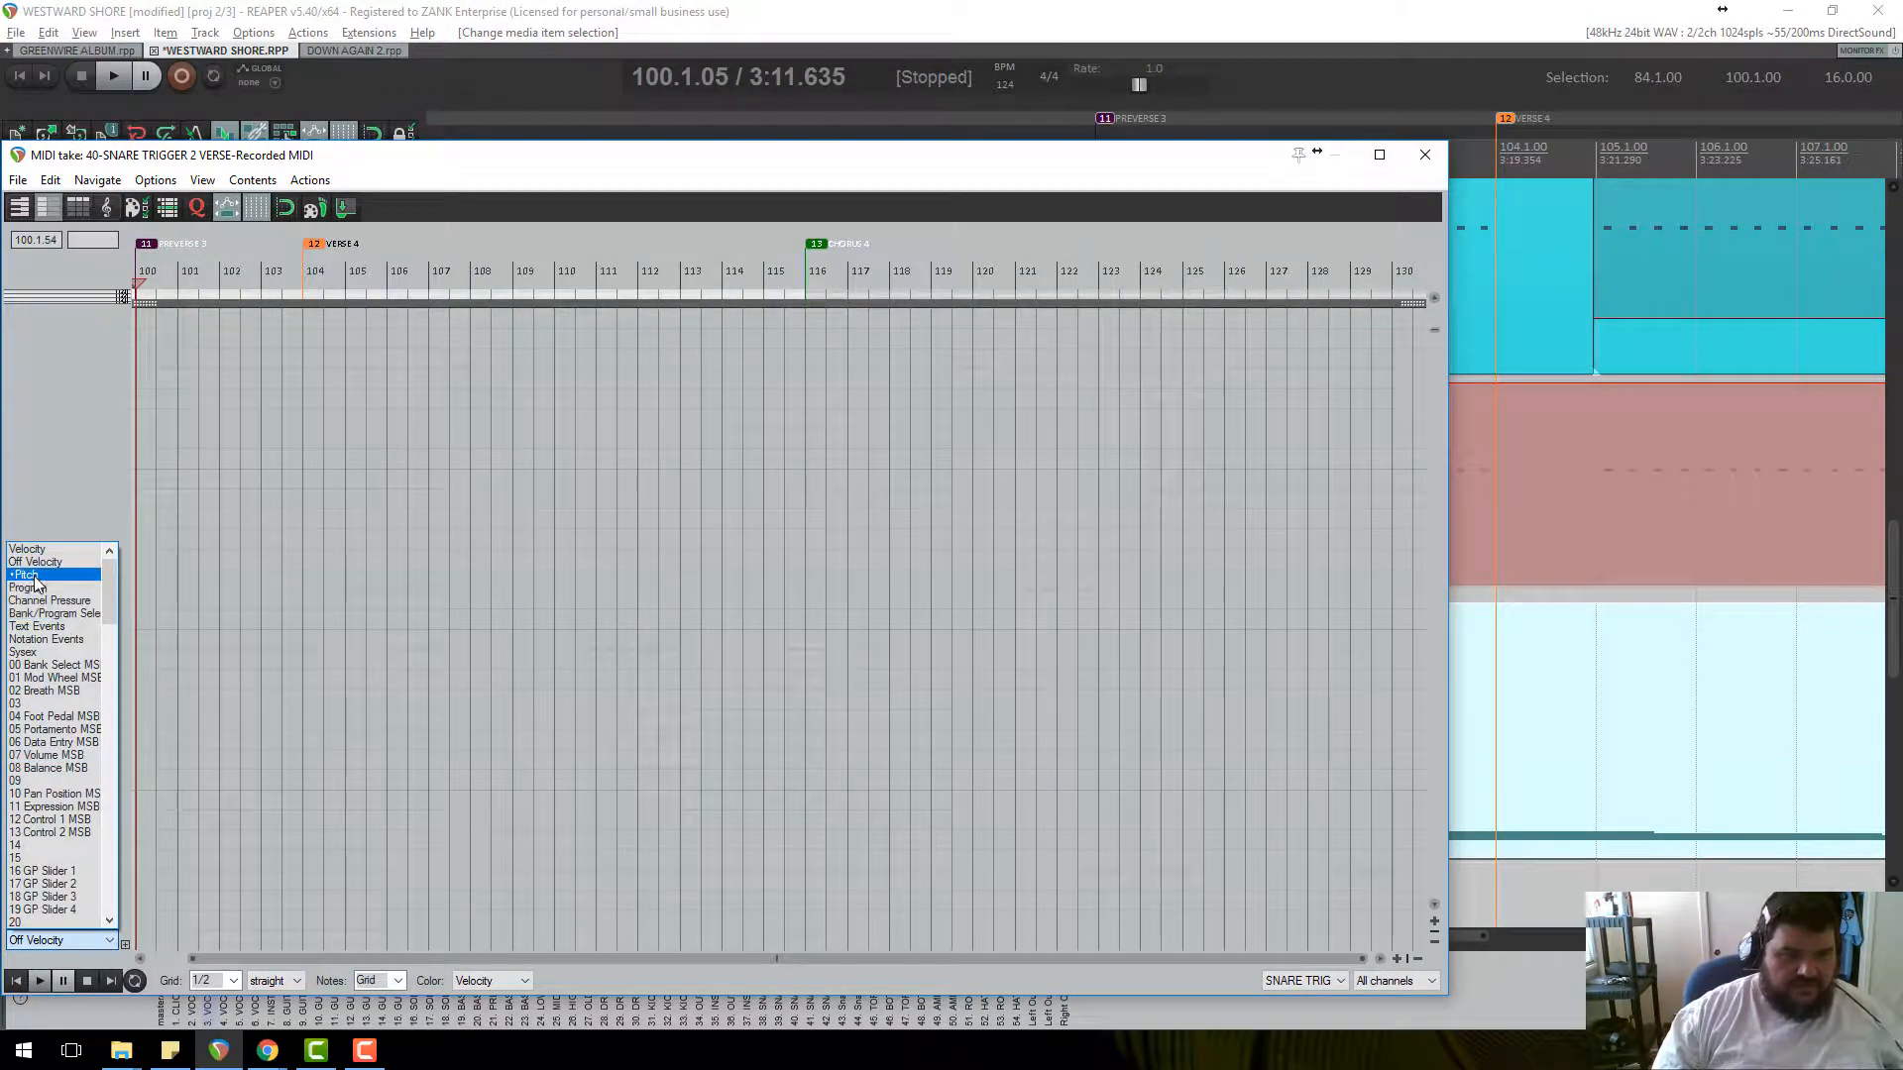
click(29, 575)
scroll(755, 654, down, 3)
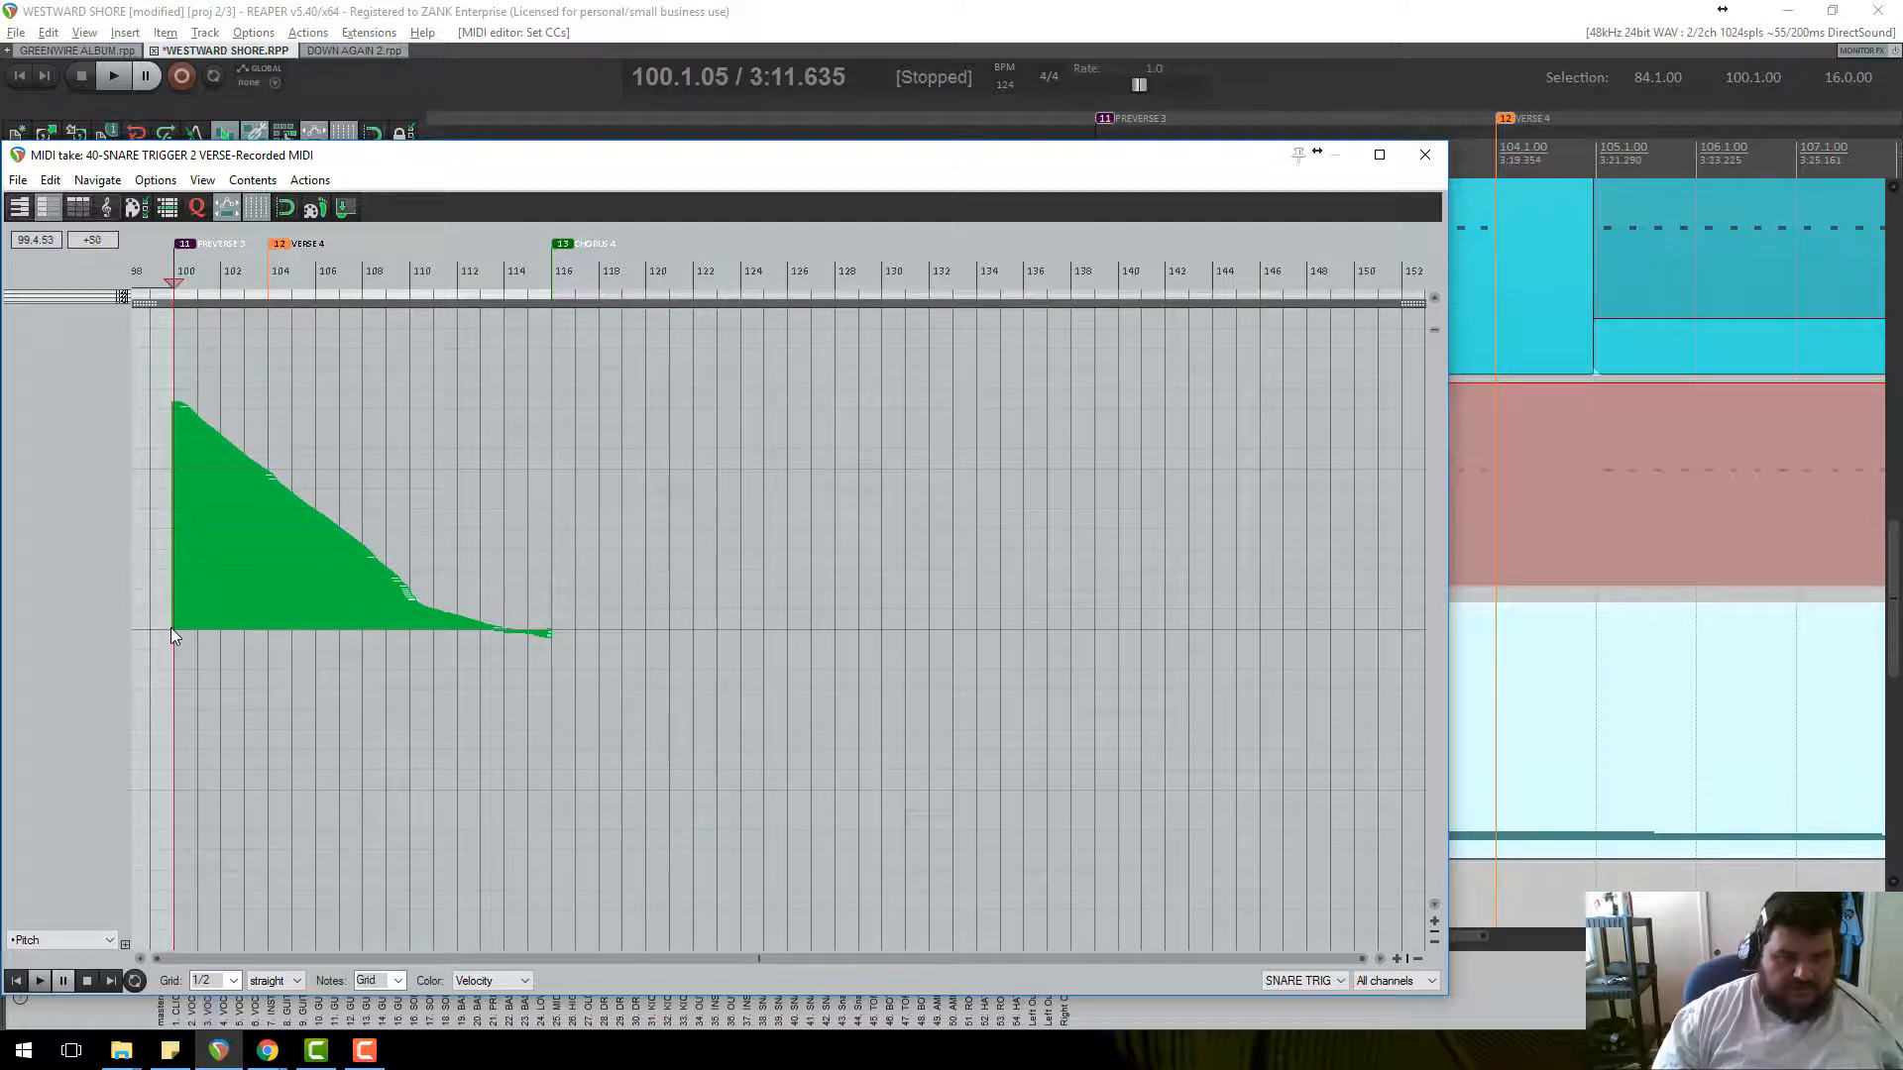
drag(171, 627, 555, 632)
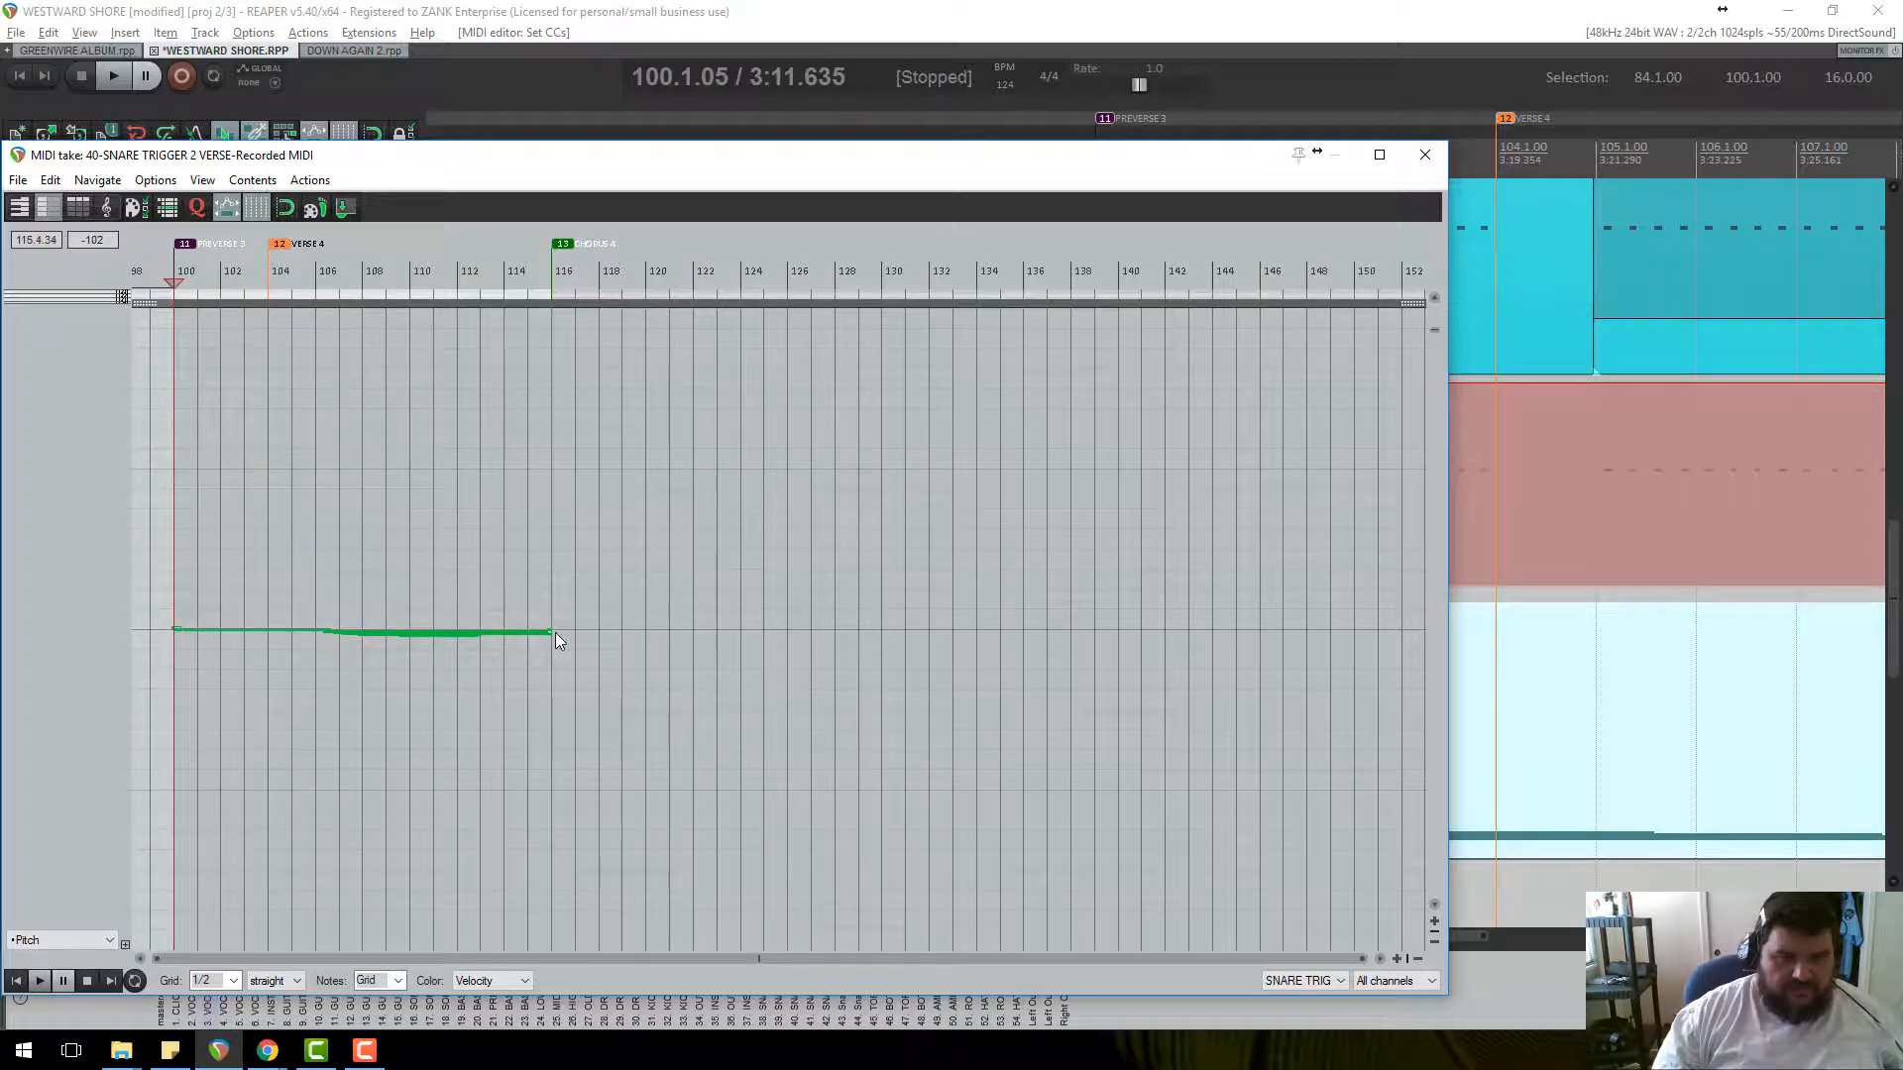
click(107, 940)
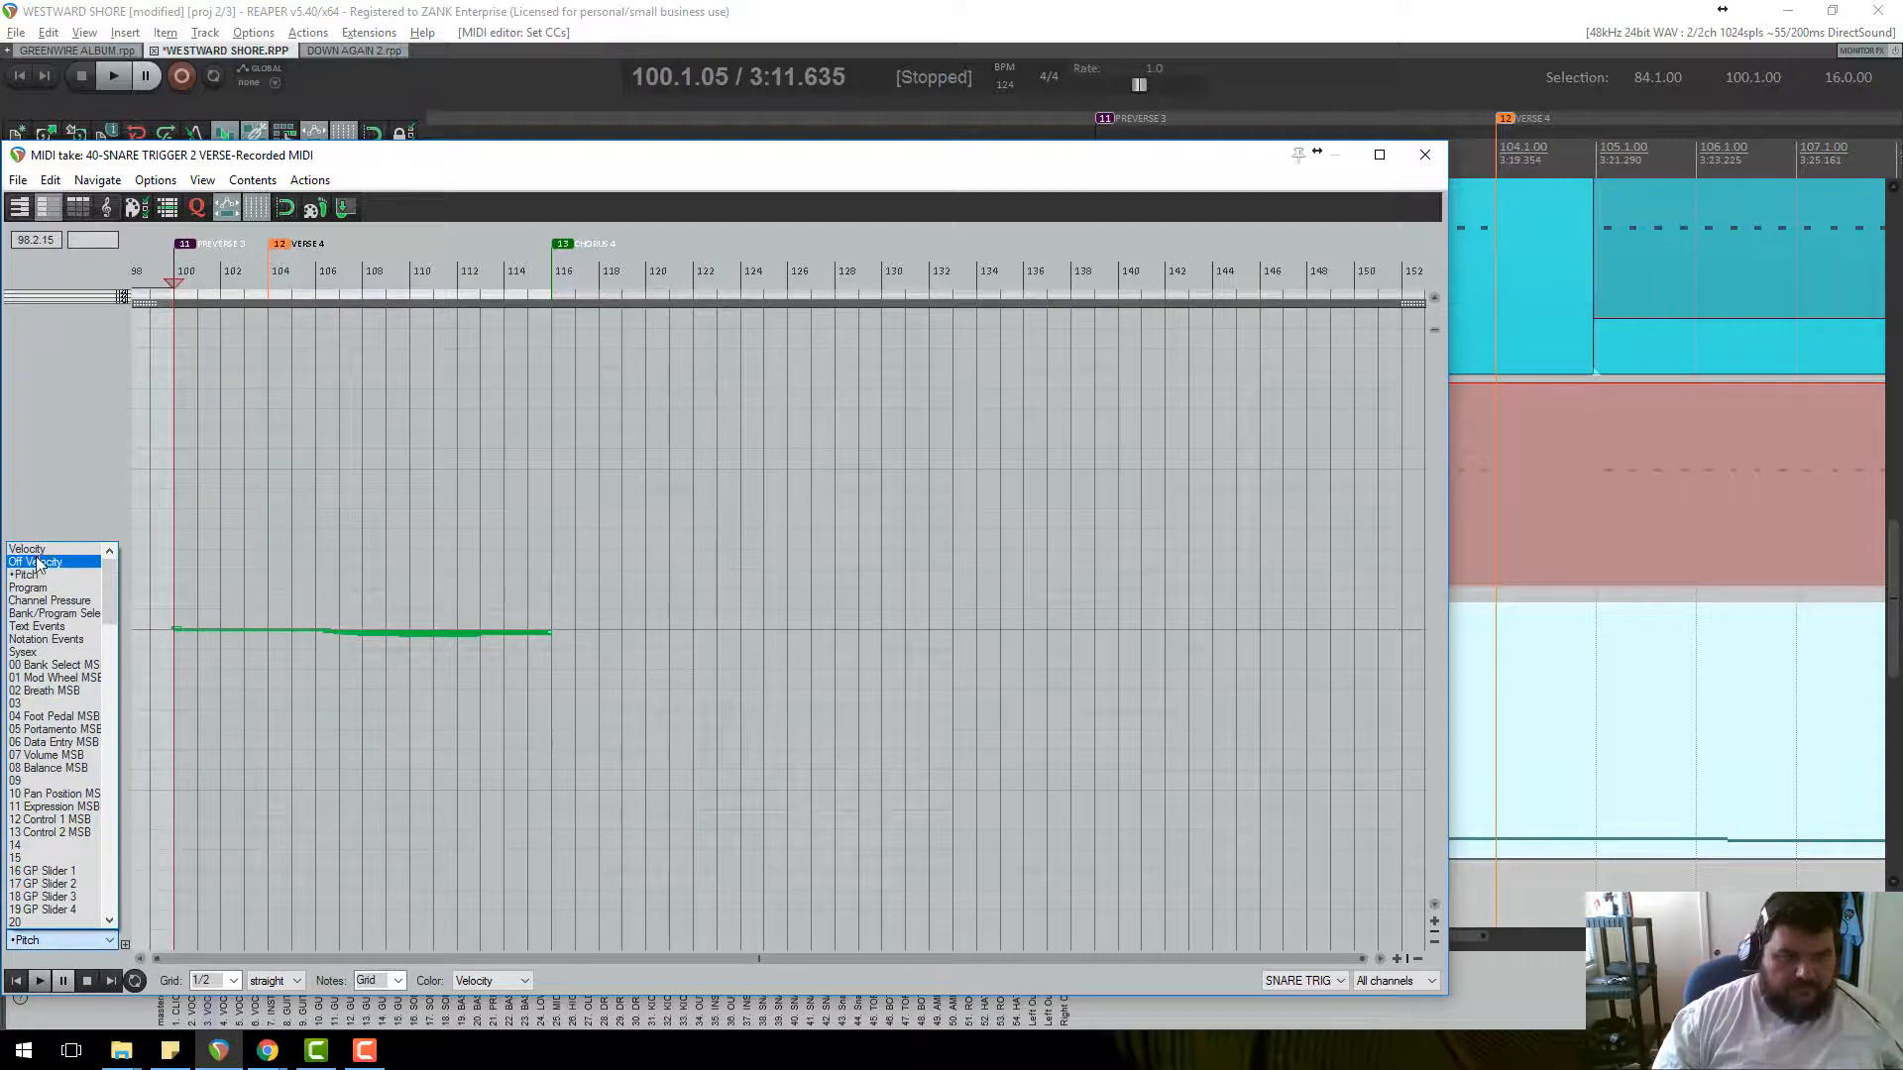
click(26, 549)
scroll(515, 553, down, 15)
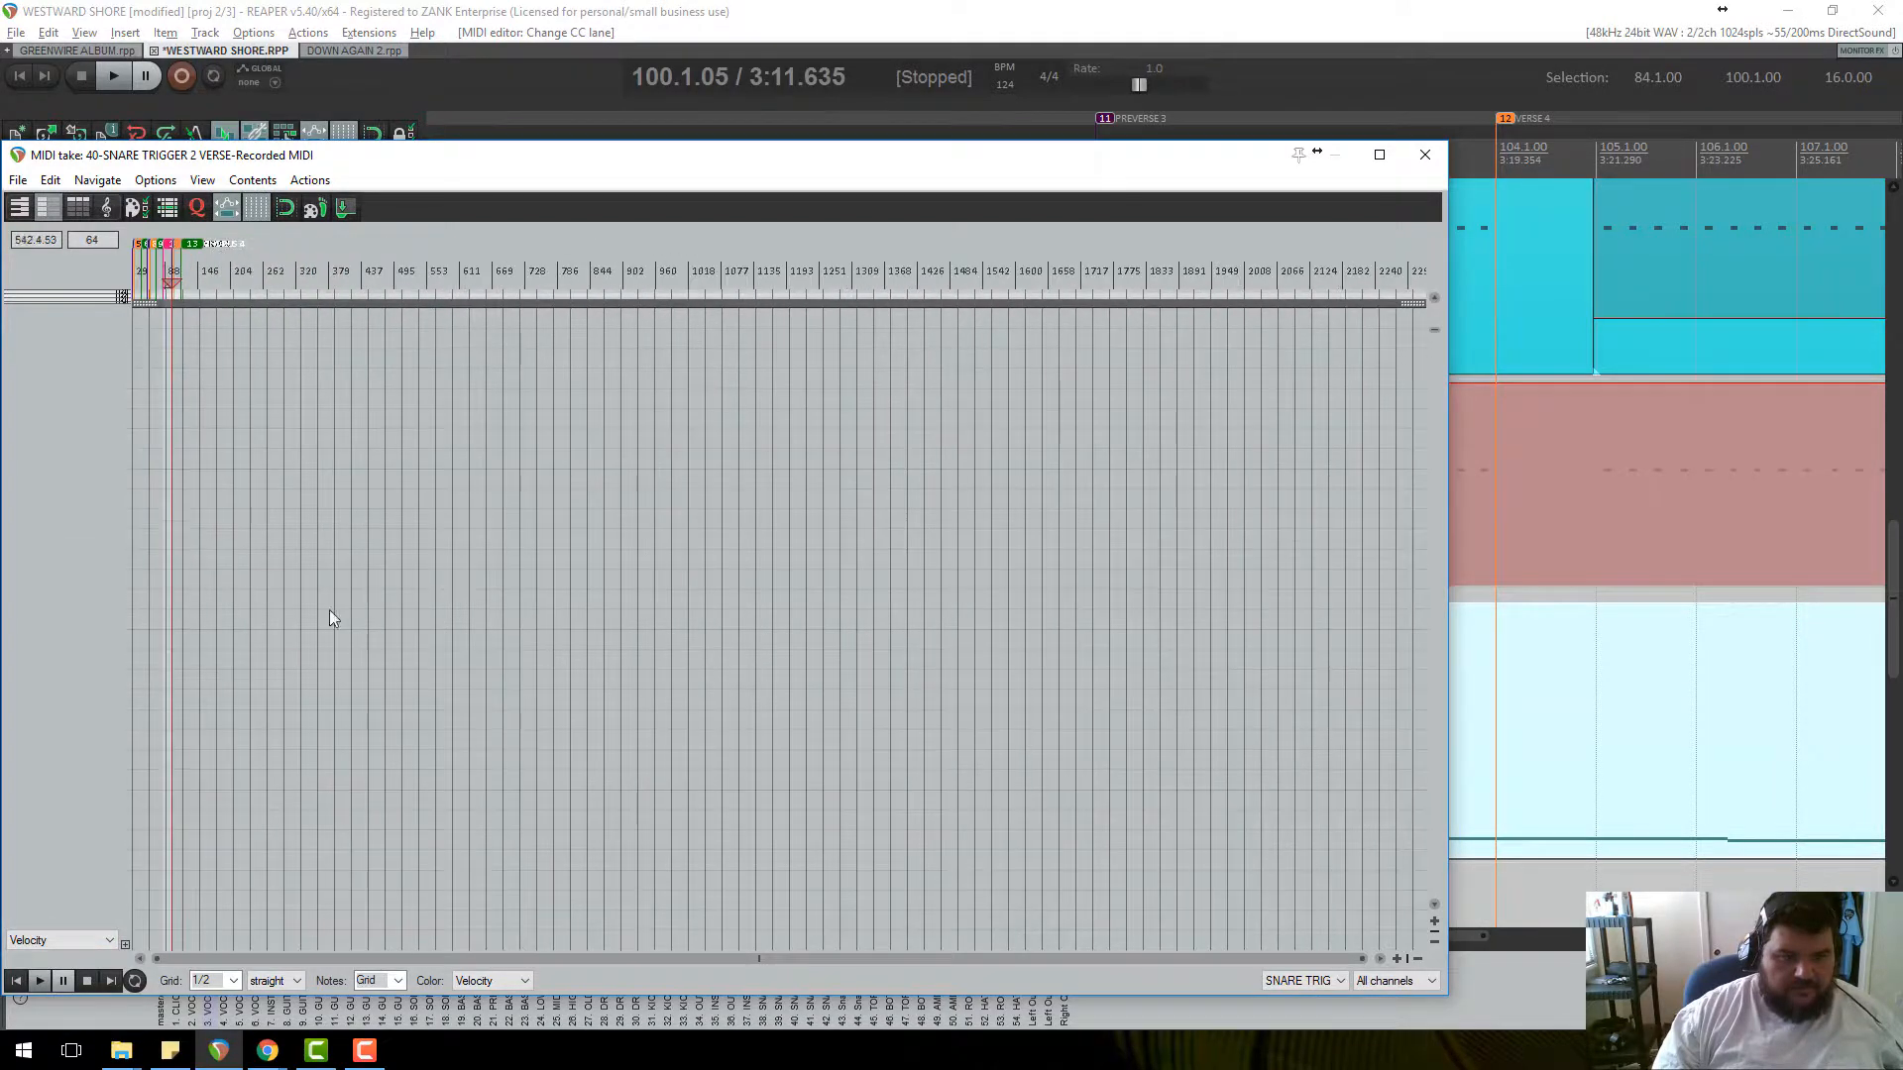
scroll(162, 495, up, 8)
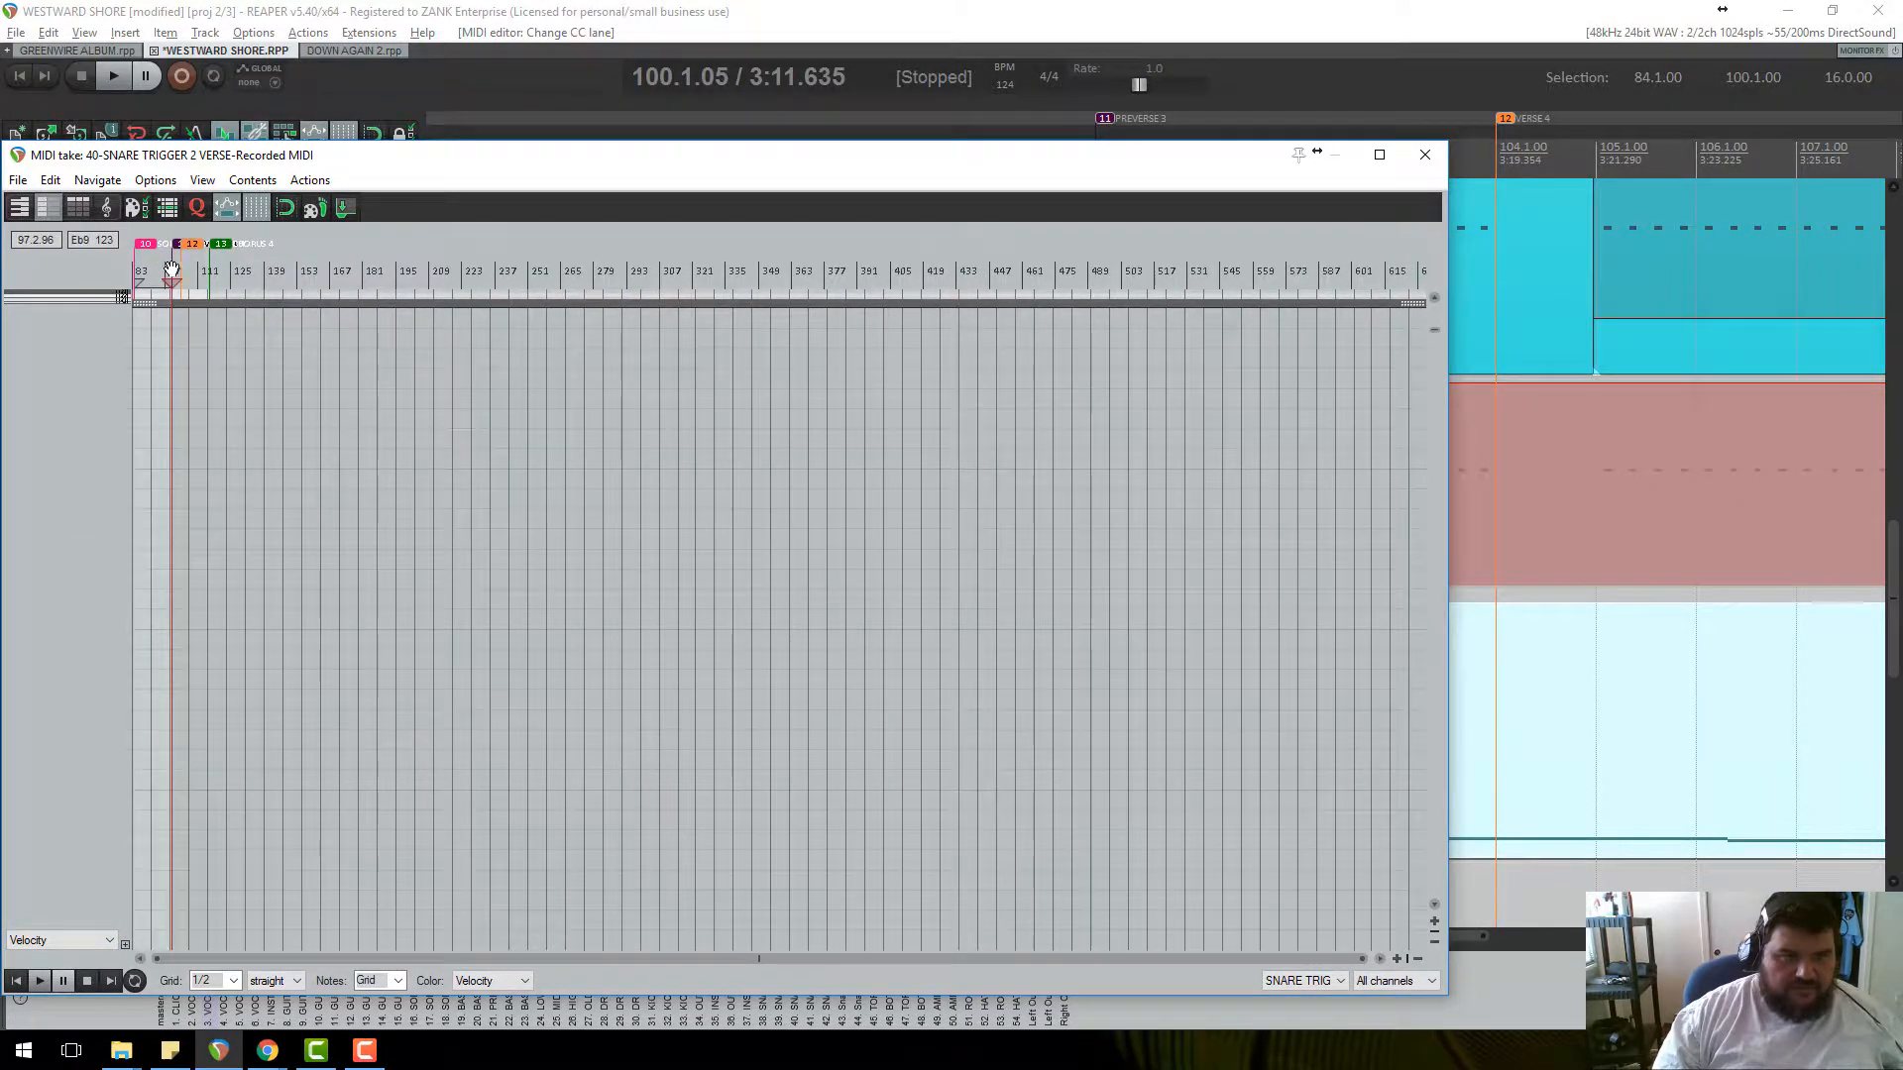
click(171, 270)
scroll(328, 438, up, 8)
scroll(297, 793, down, 10)
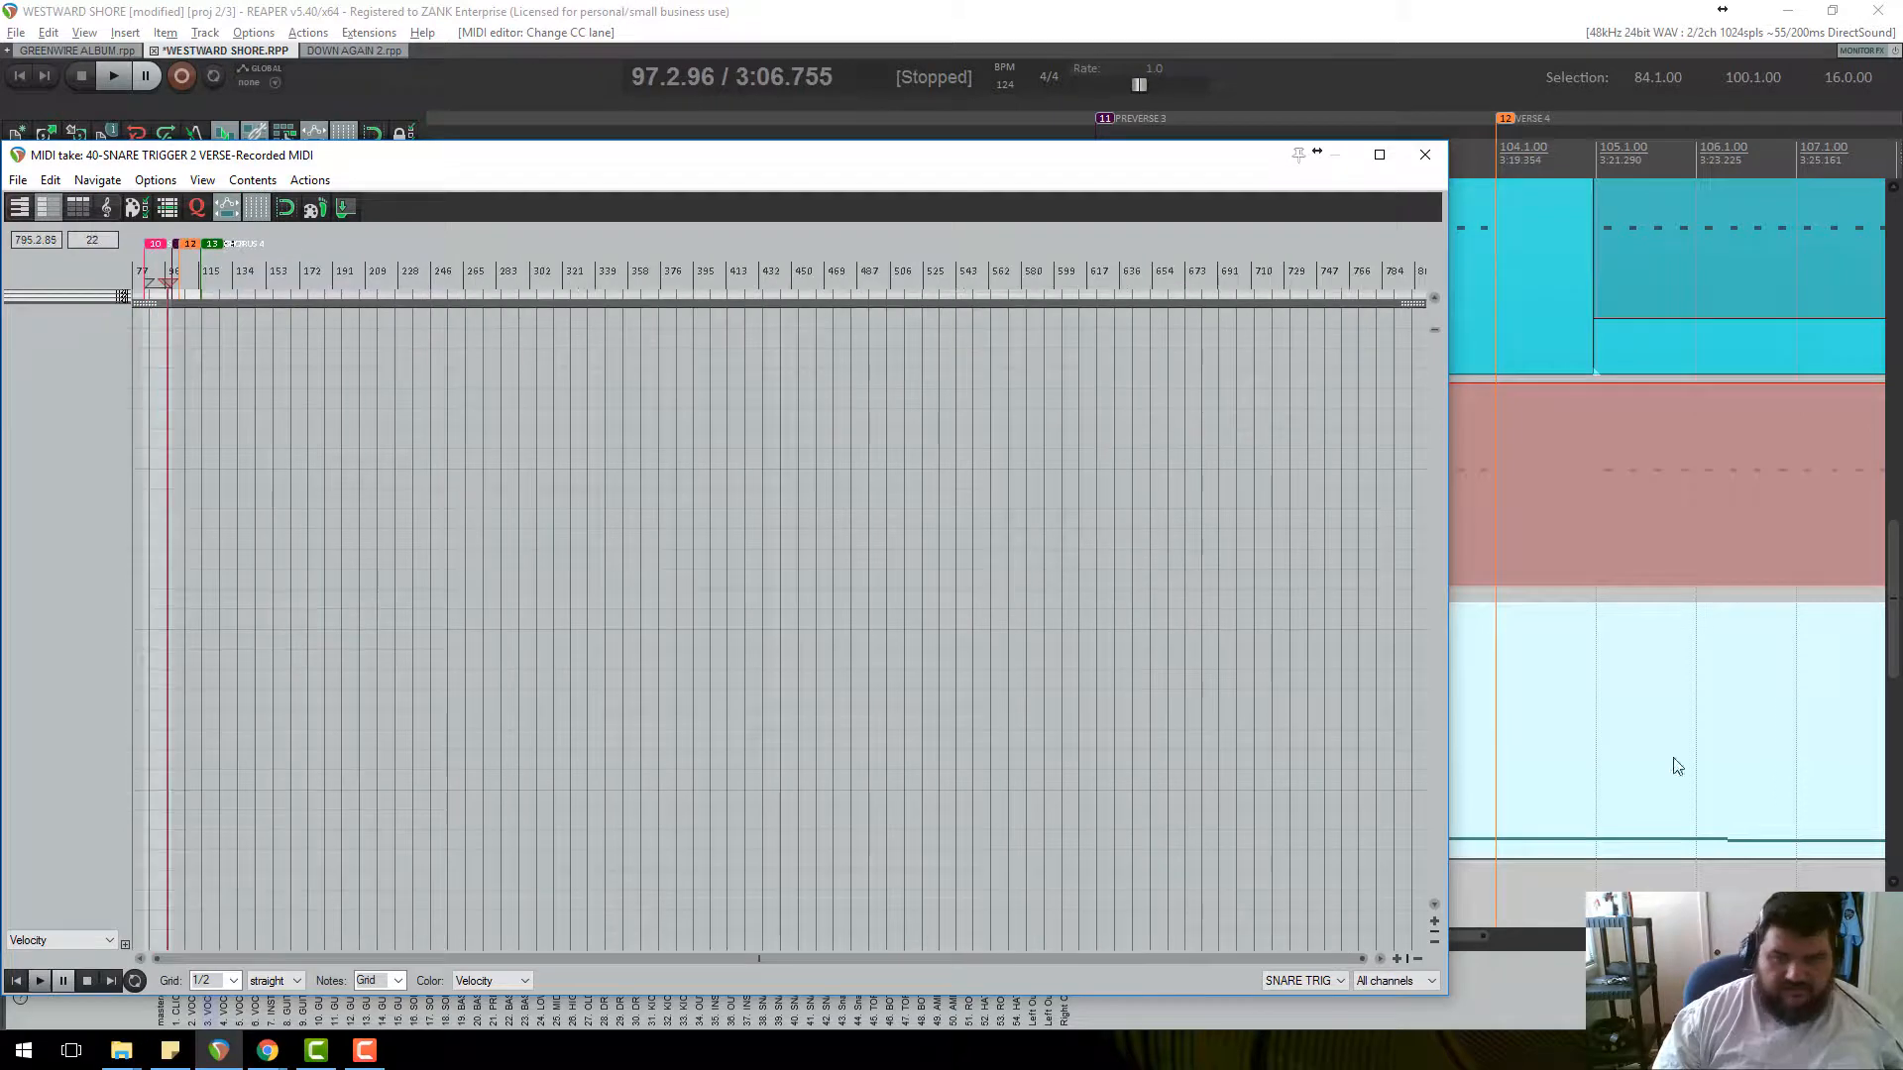
scroll(1482, 887, down, 5)
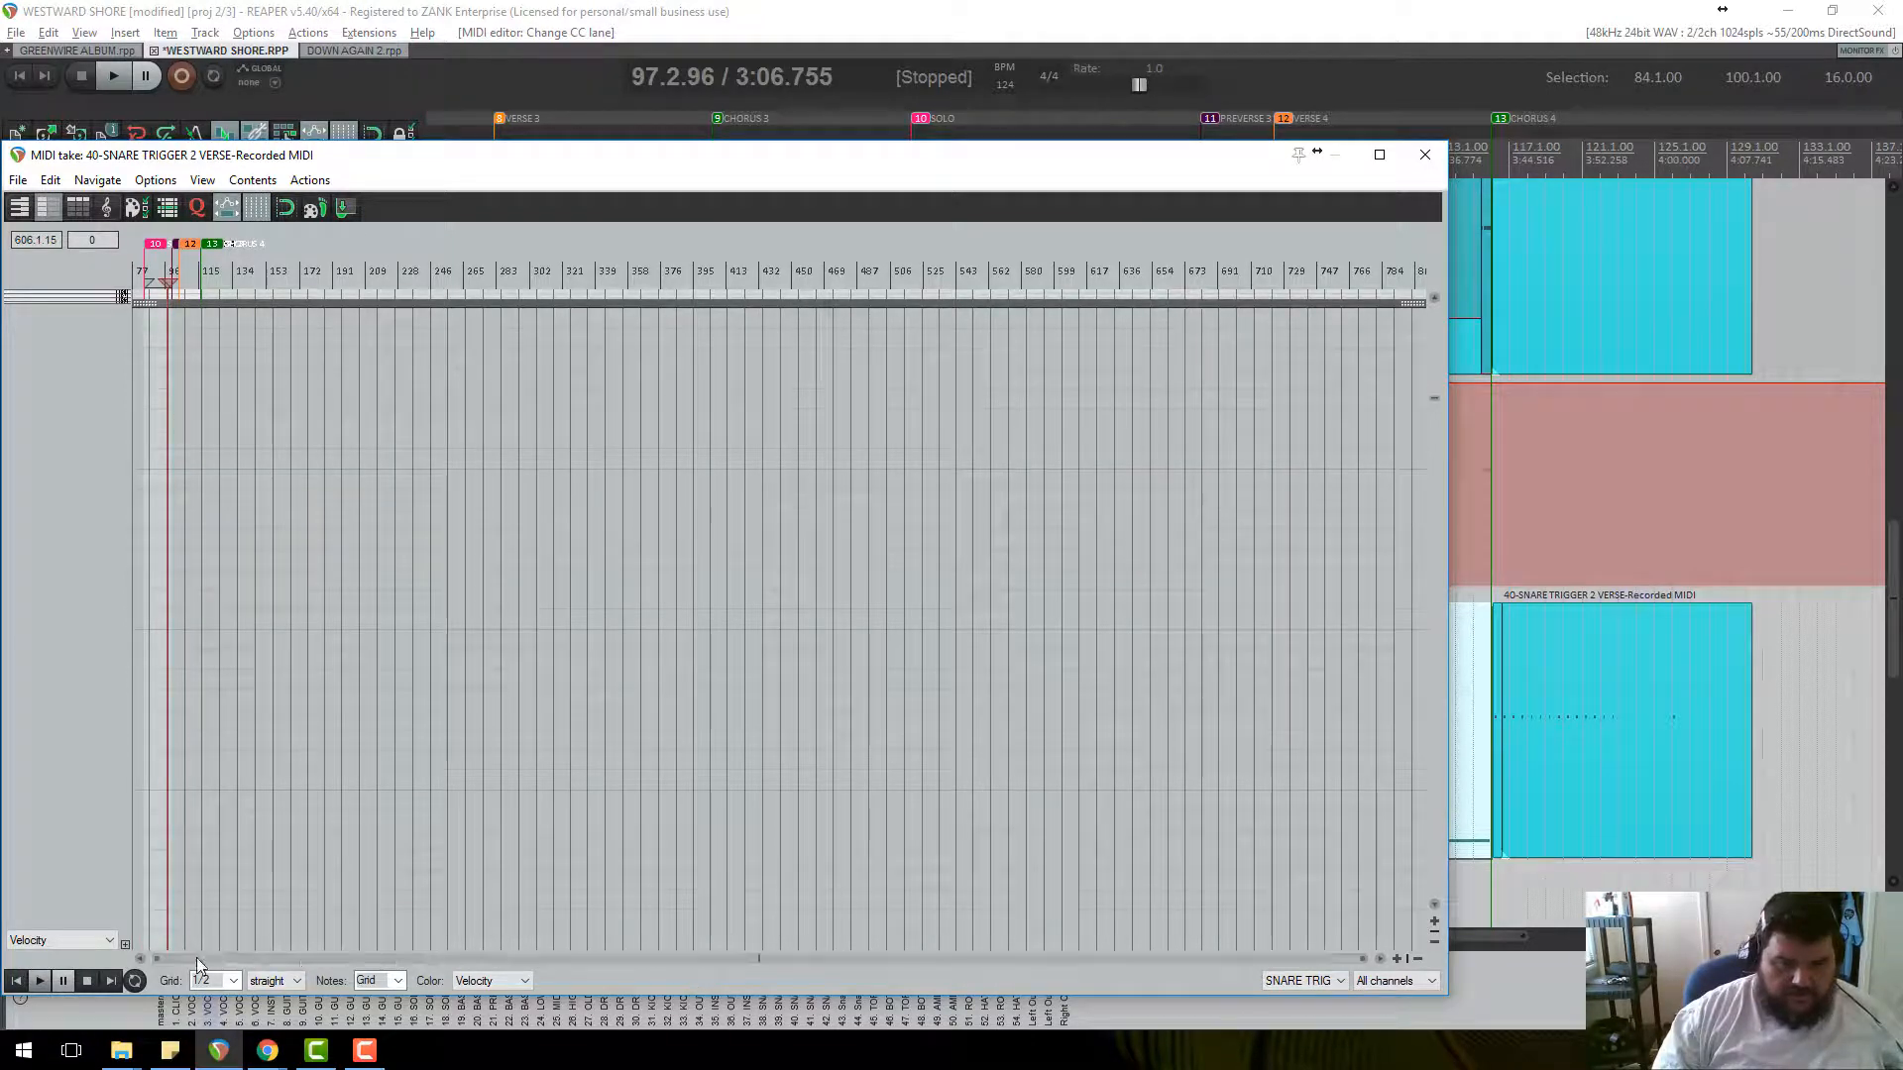
scroll(306, 550, up, 8)
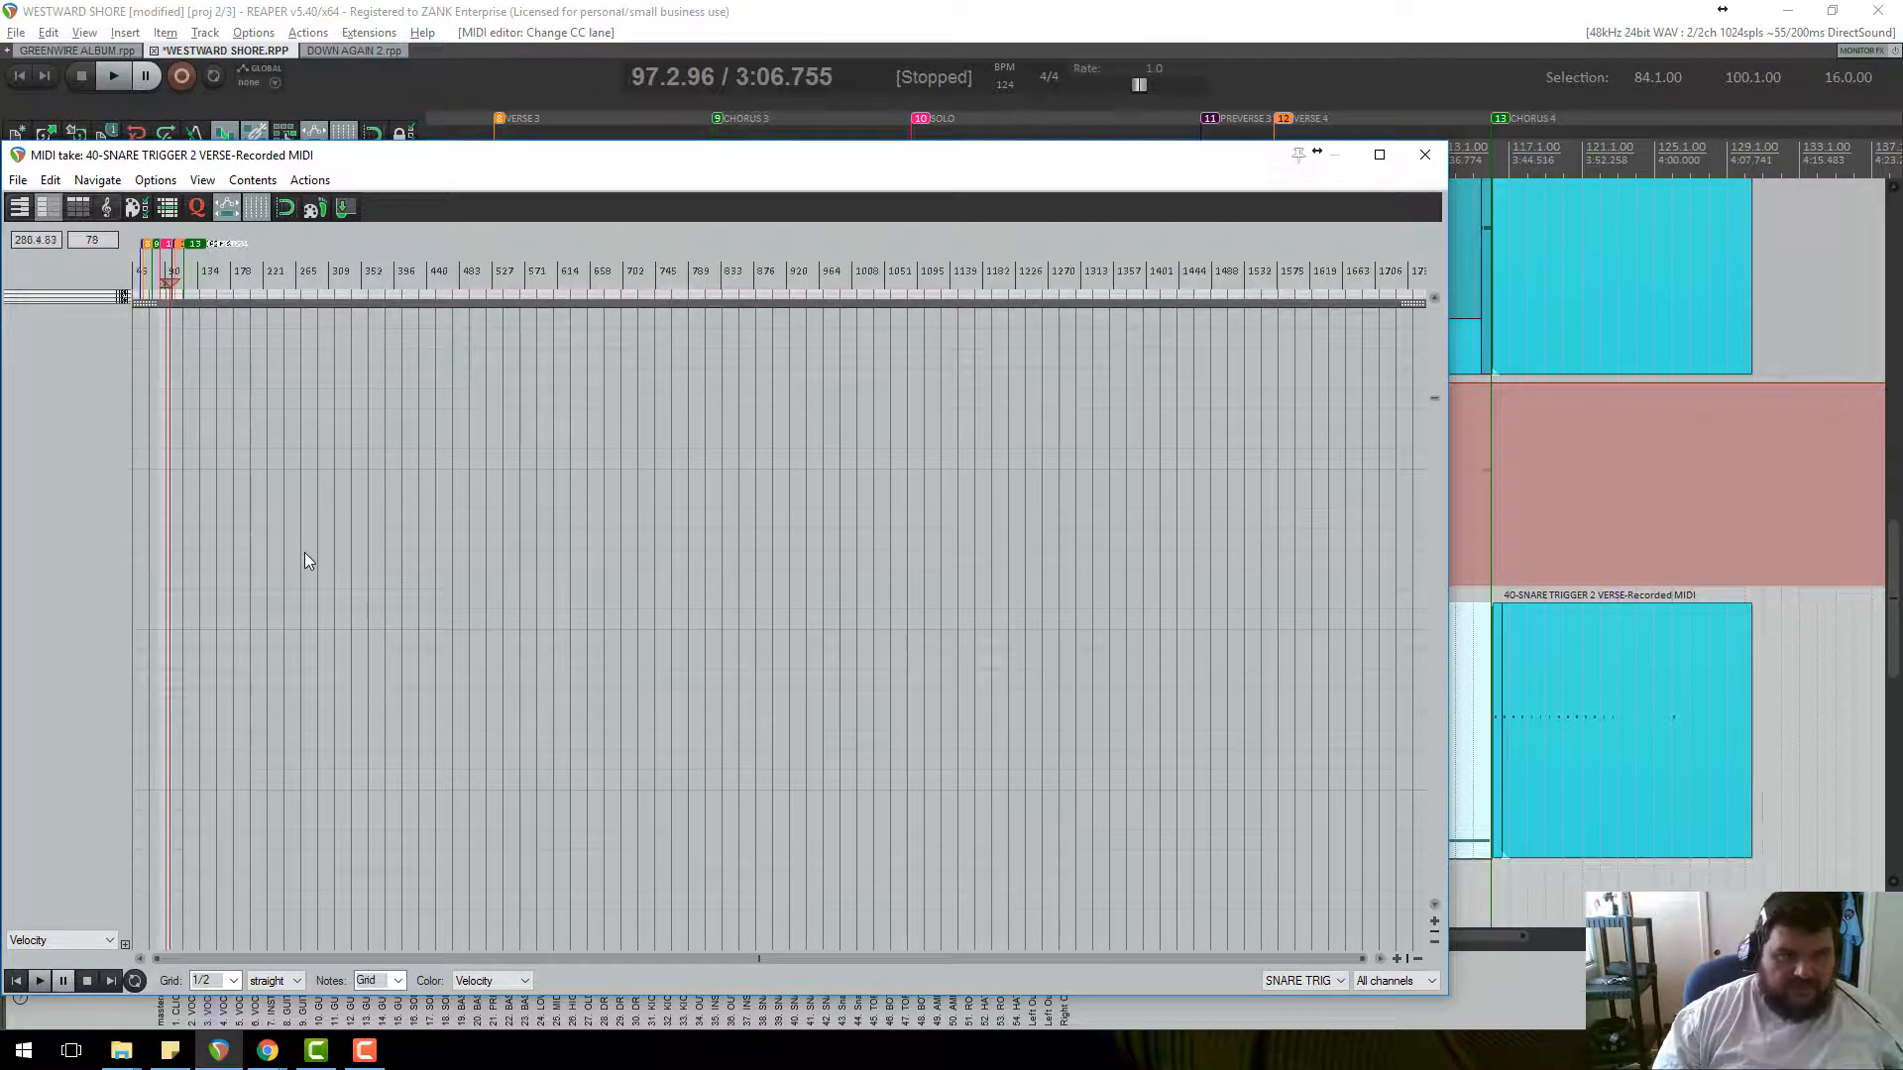
scroll(272, 533, up, 6)
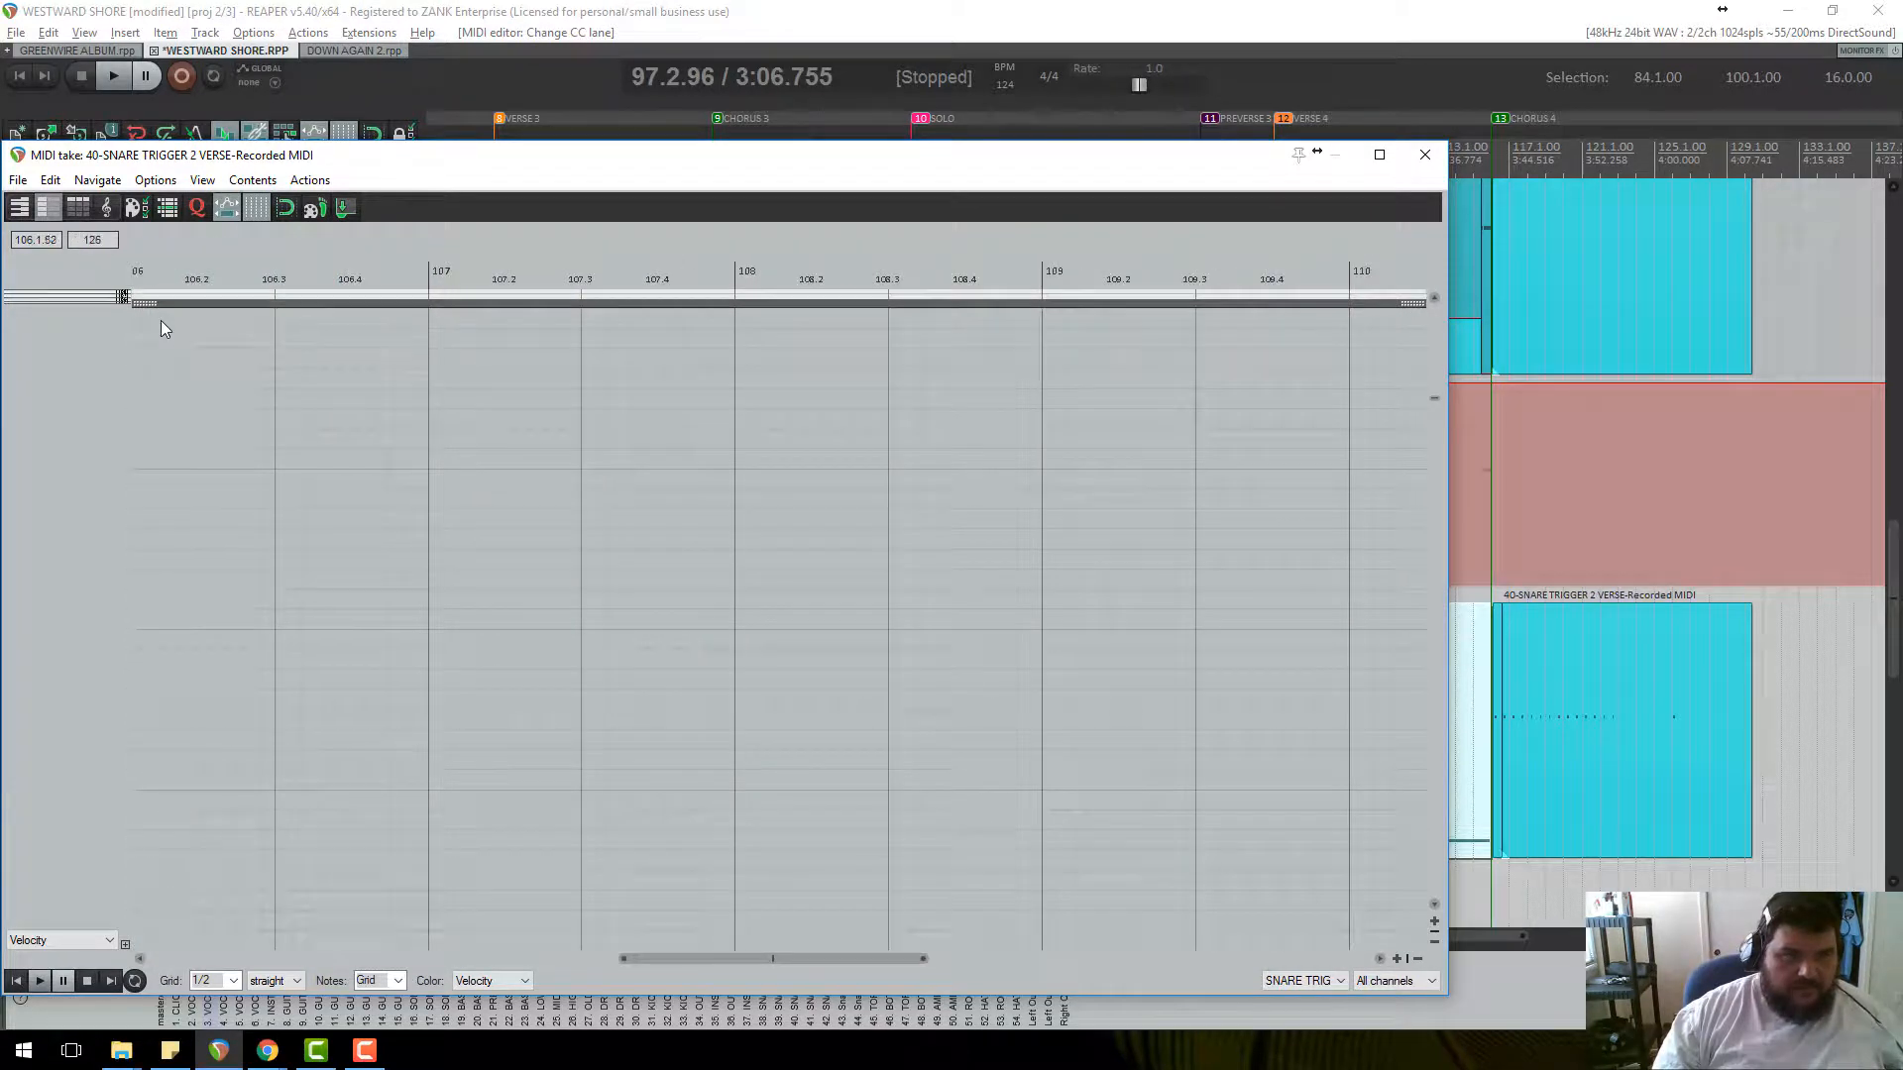
drag(153, 311, 490, 537)
scroll(489, 538, down, 6)
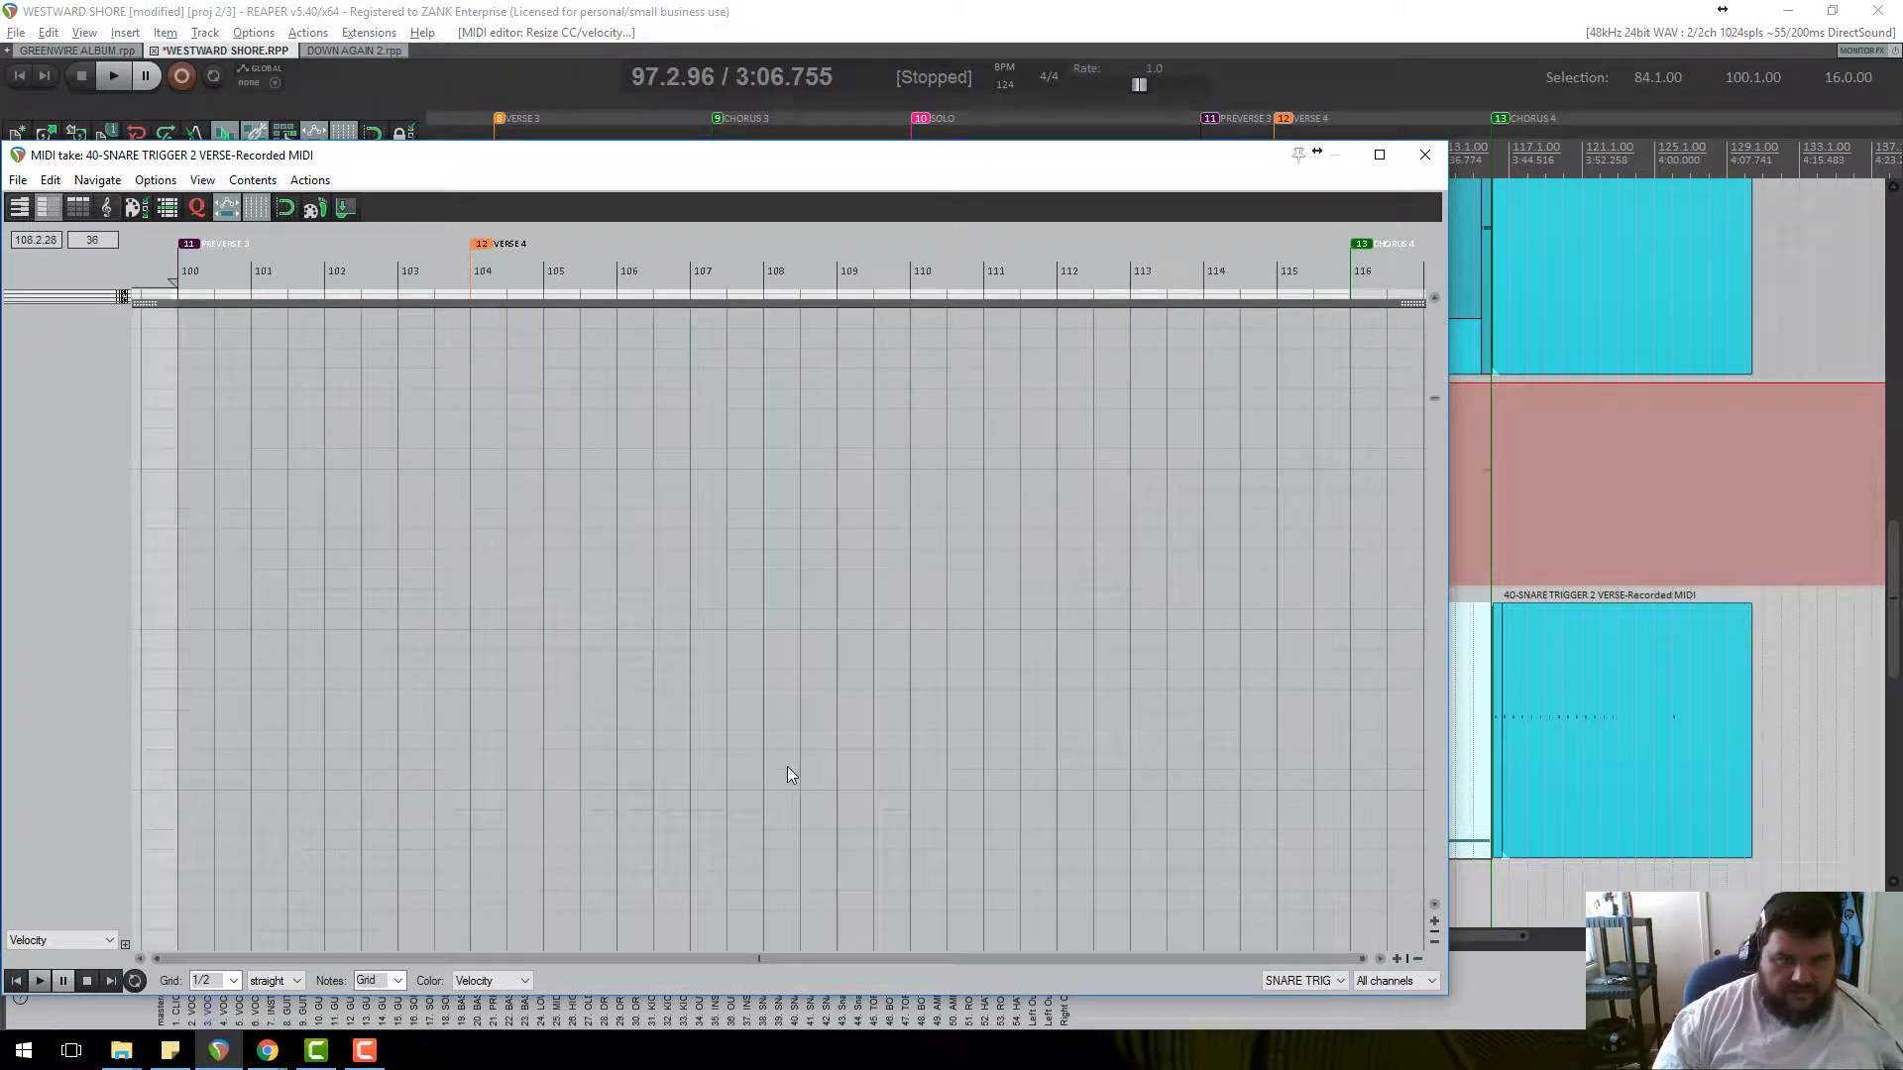
click(198, 230)
scroll(420, 382, up, 4)
scroll(782, 501, down, 8)
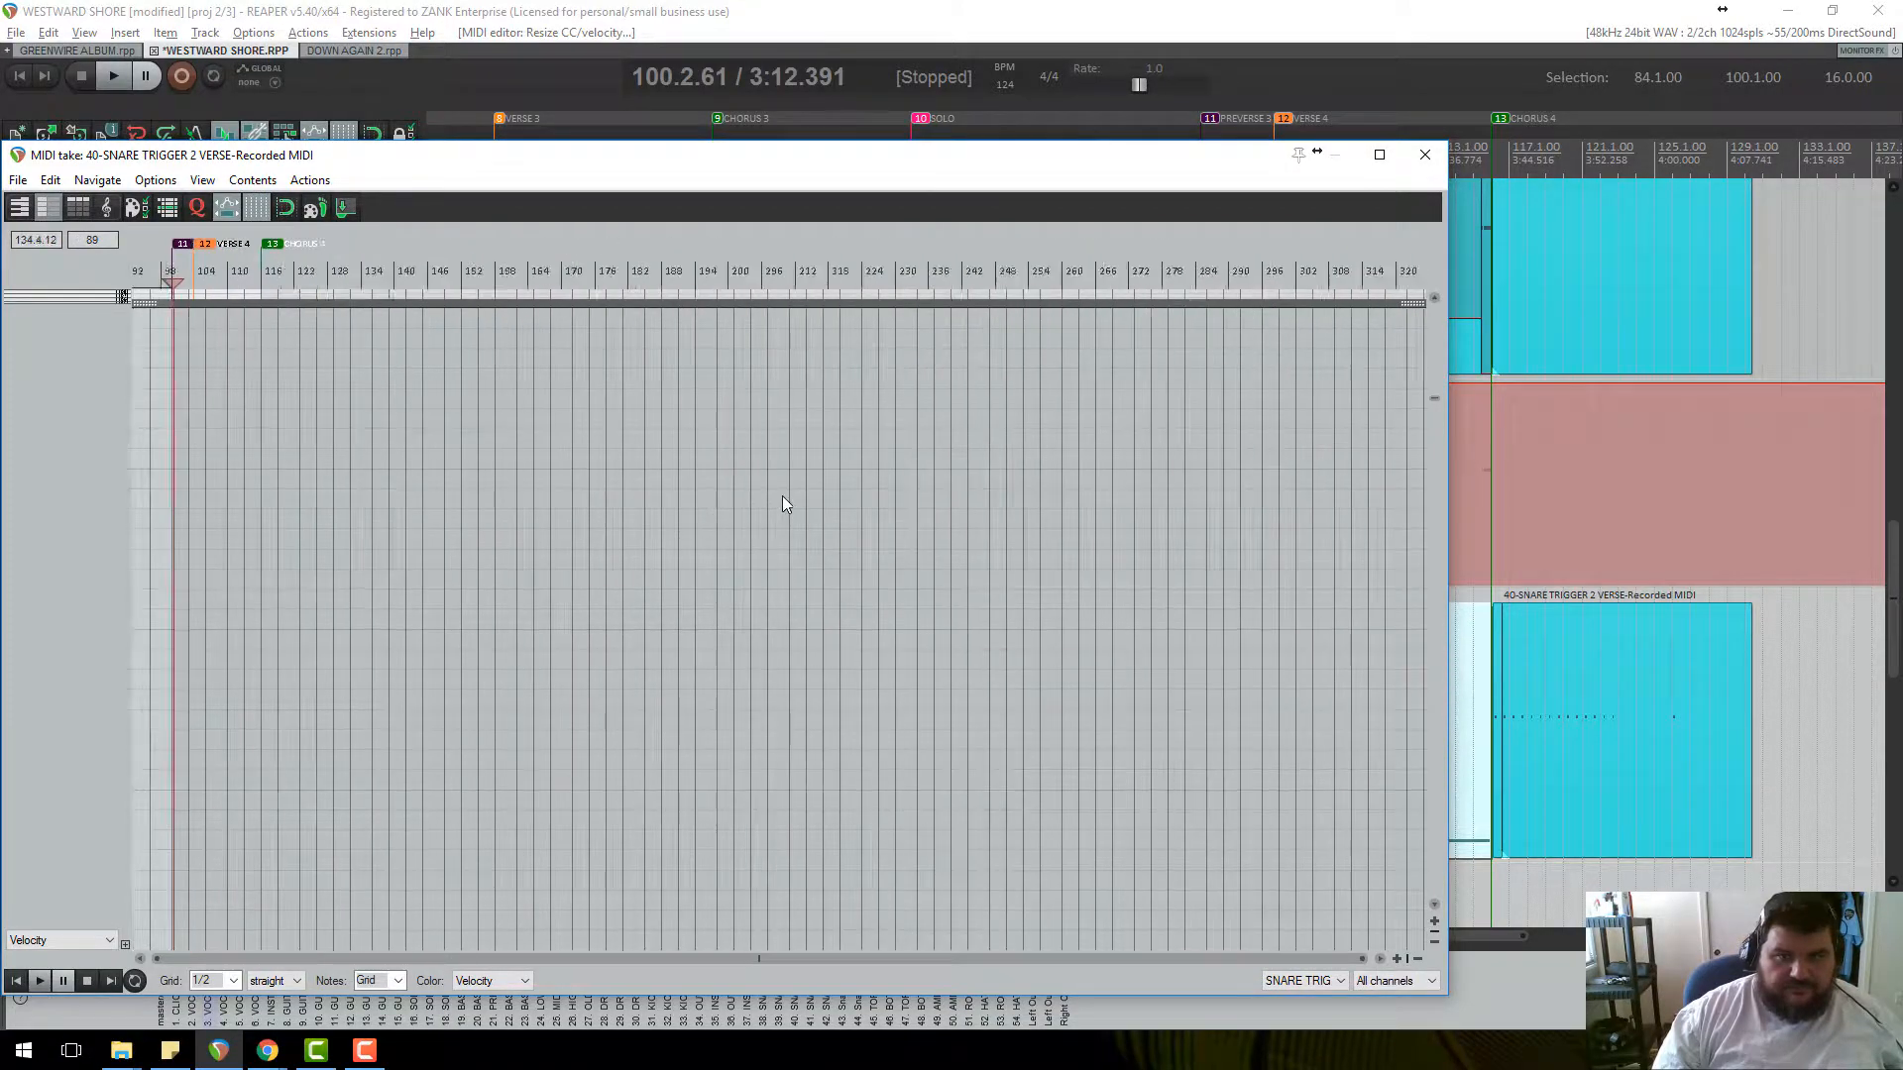
Close the MIDI editor and delete the SNARE TRIGGER 2 verse item in bars 99–115.
click(1439, 155)
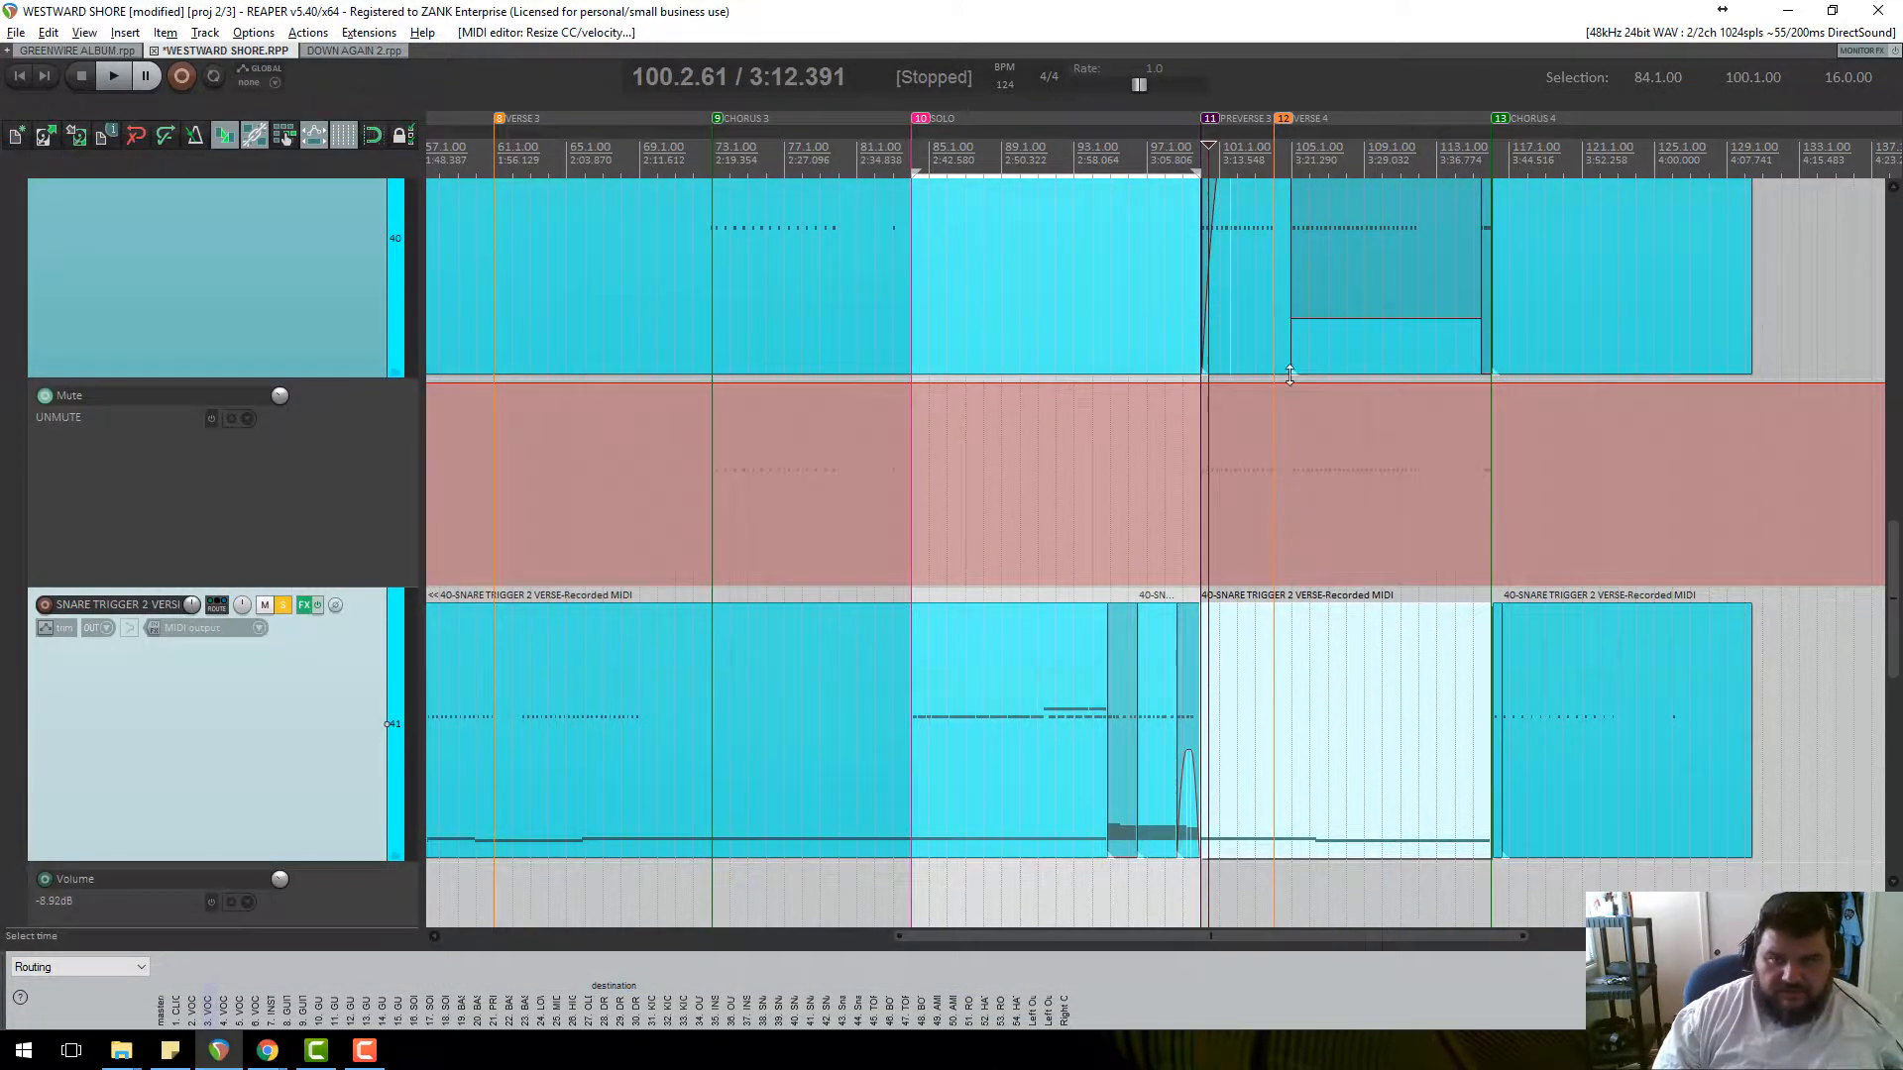
click(1239, 156)
scroll(1192, 361, up, 6)
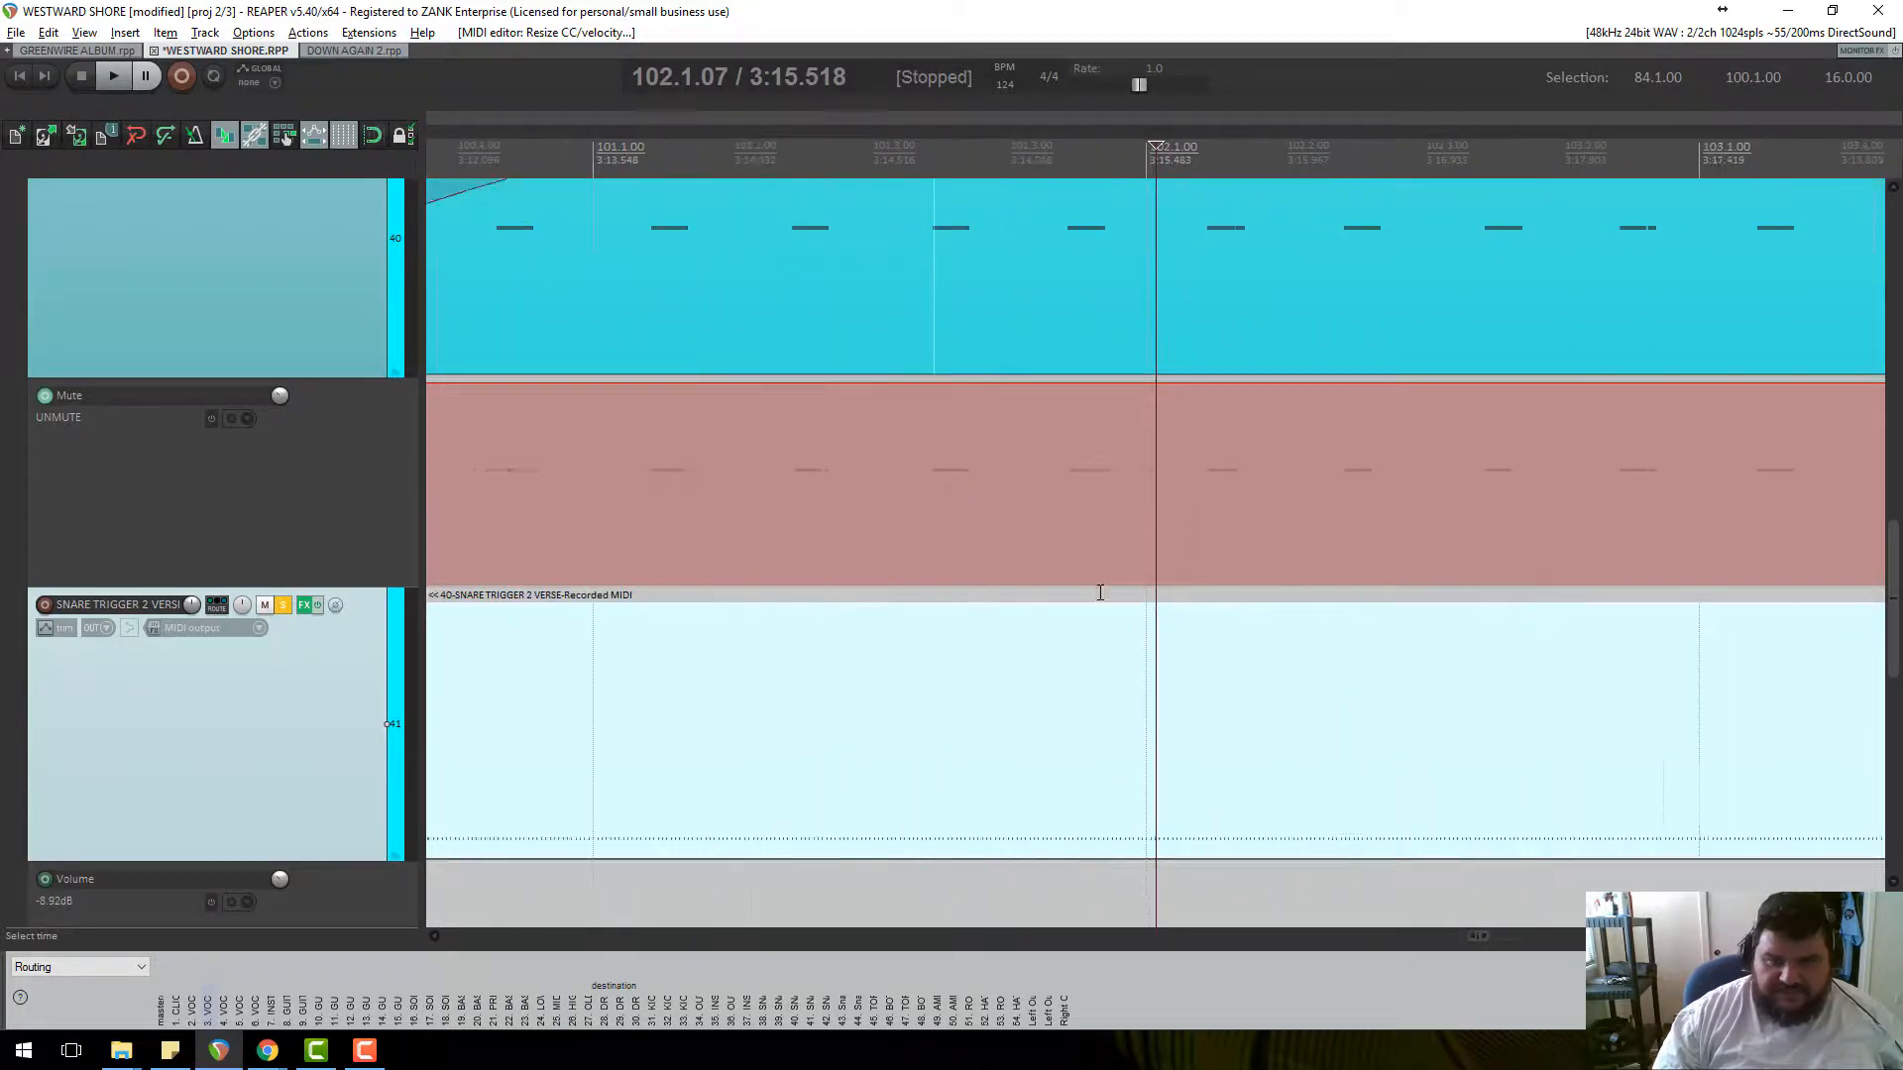
scroll(1189, 722, down, 3)
scroll(1188, 722, down, 2)
scroll(1354, 661, down, 2)
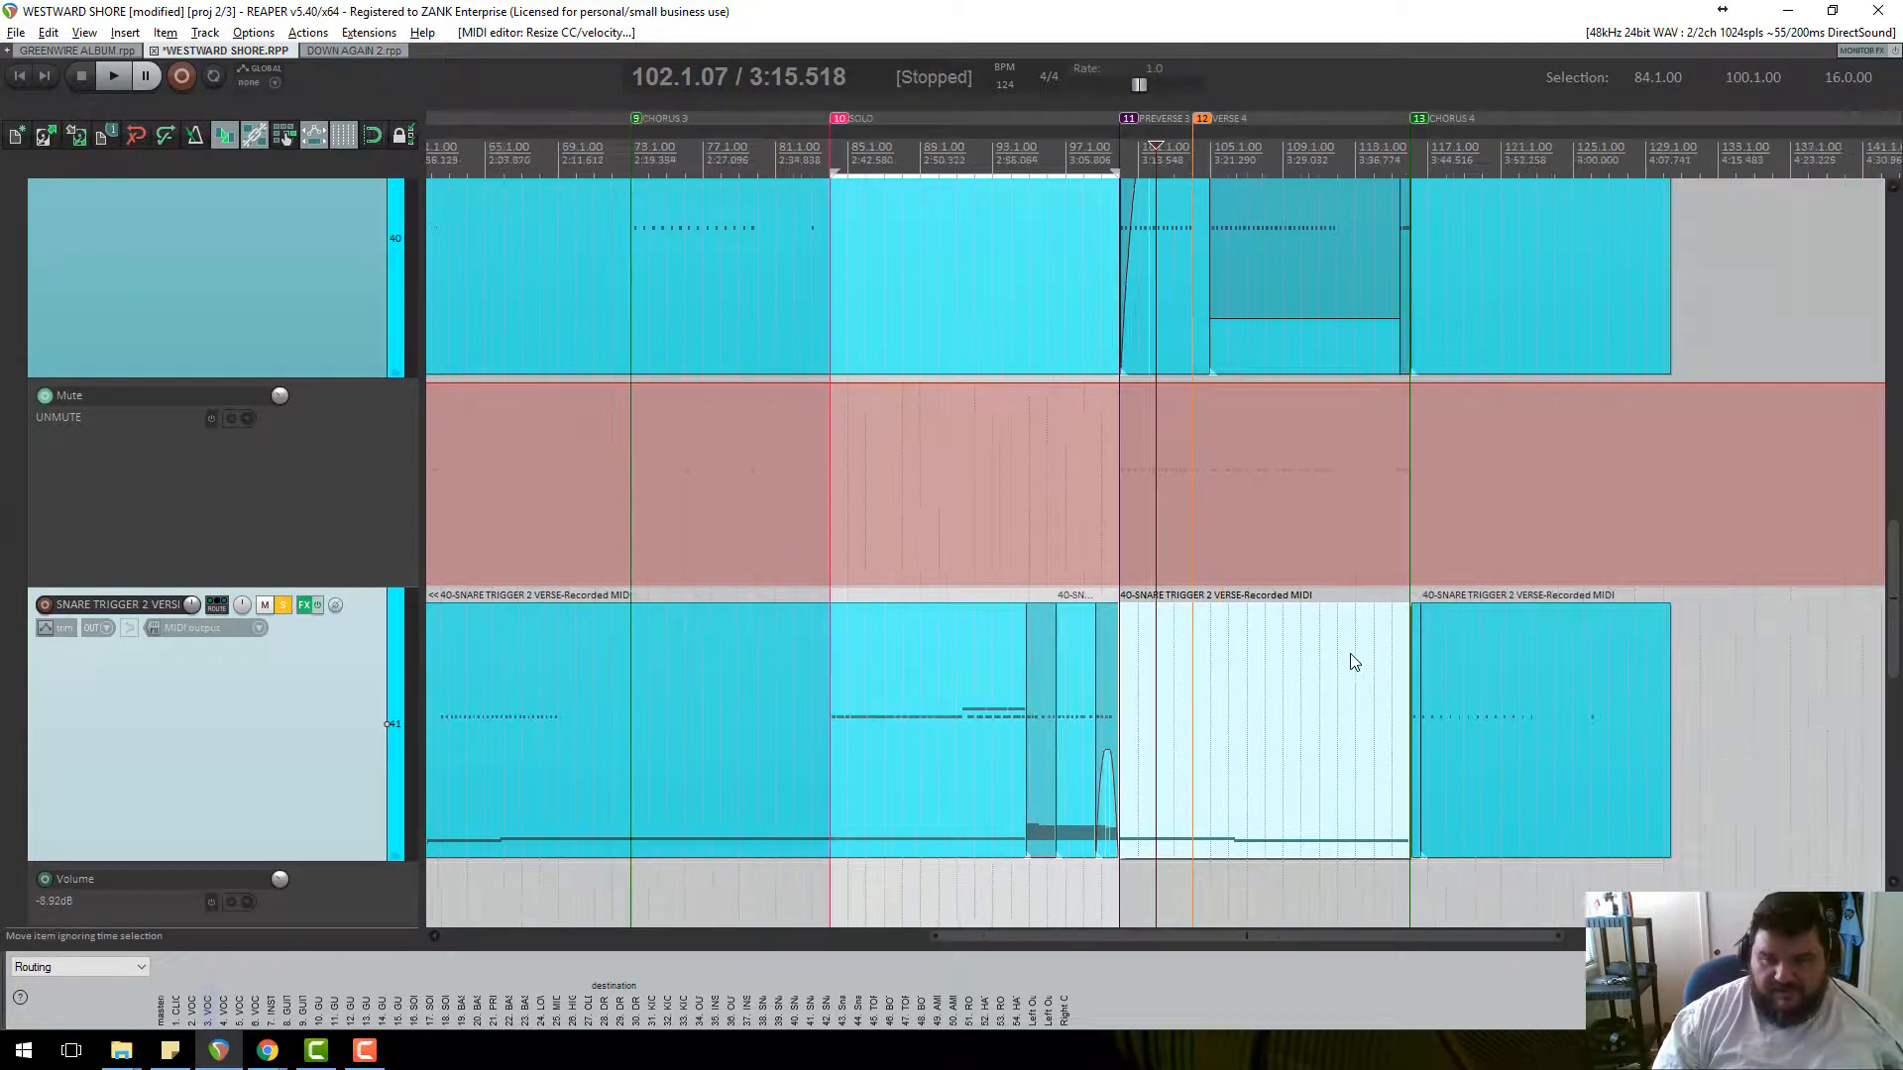
click(1314, 731)
scroll(1322, 730, up, 3)
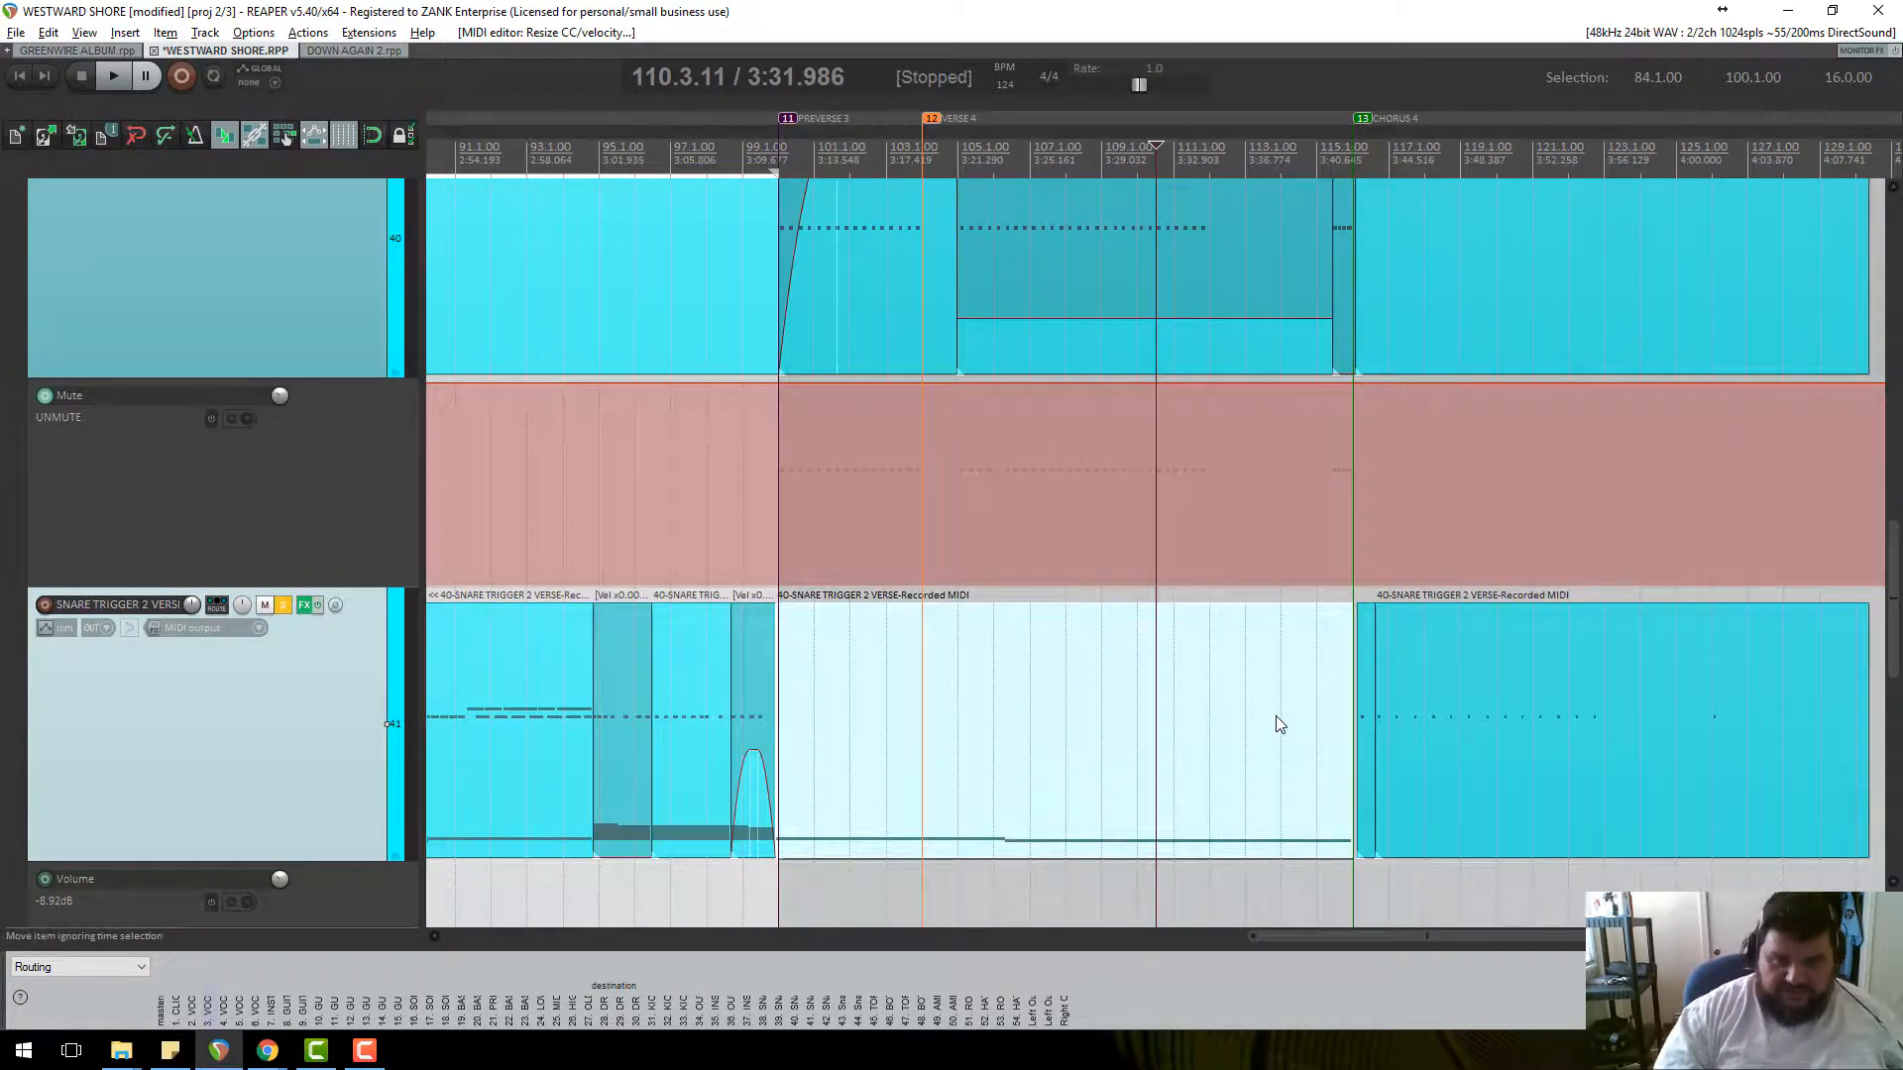
key(Delete)
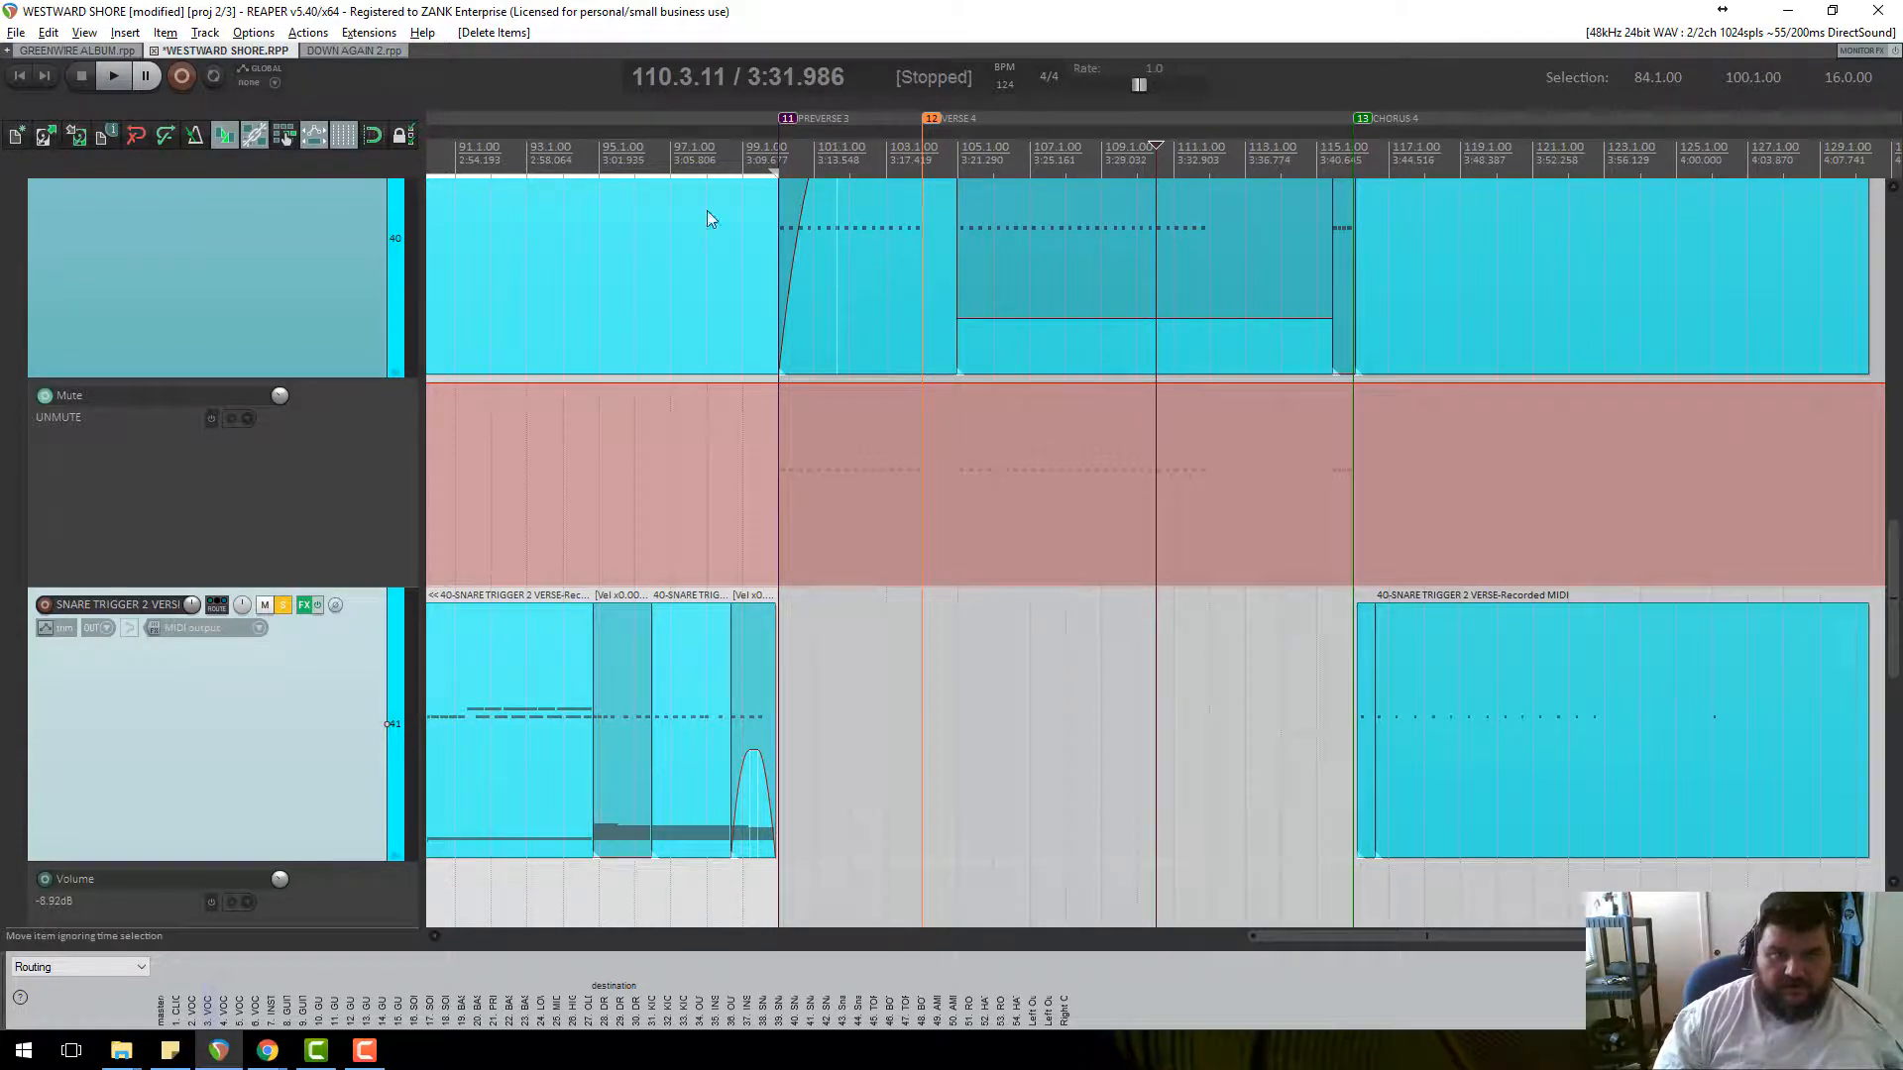
Give the SNARE TRIGGER 1 CHORUS item a 6.27-second fade-in, audition from bar 99, then unsolo it.
scroll(297, 319, up, 3)
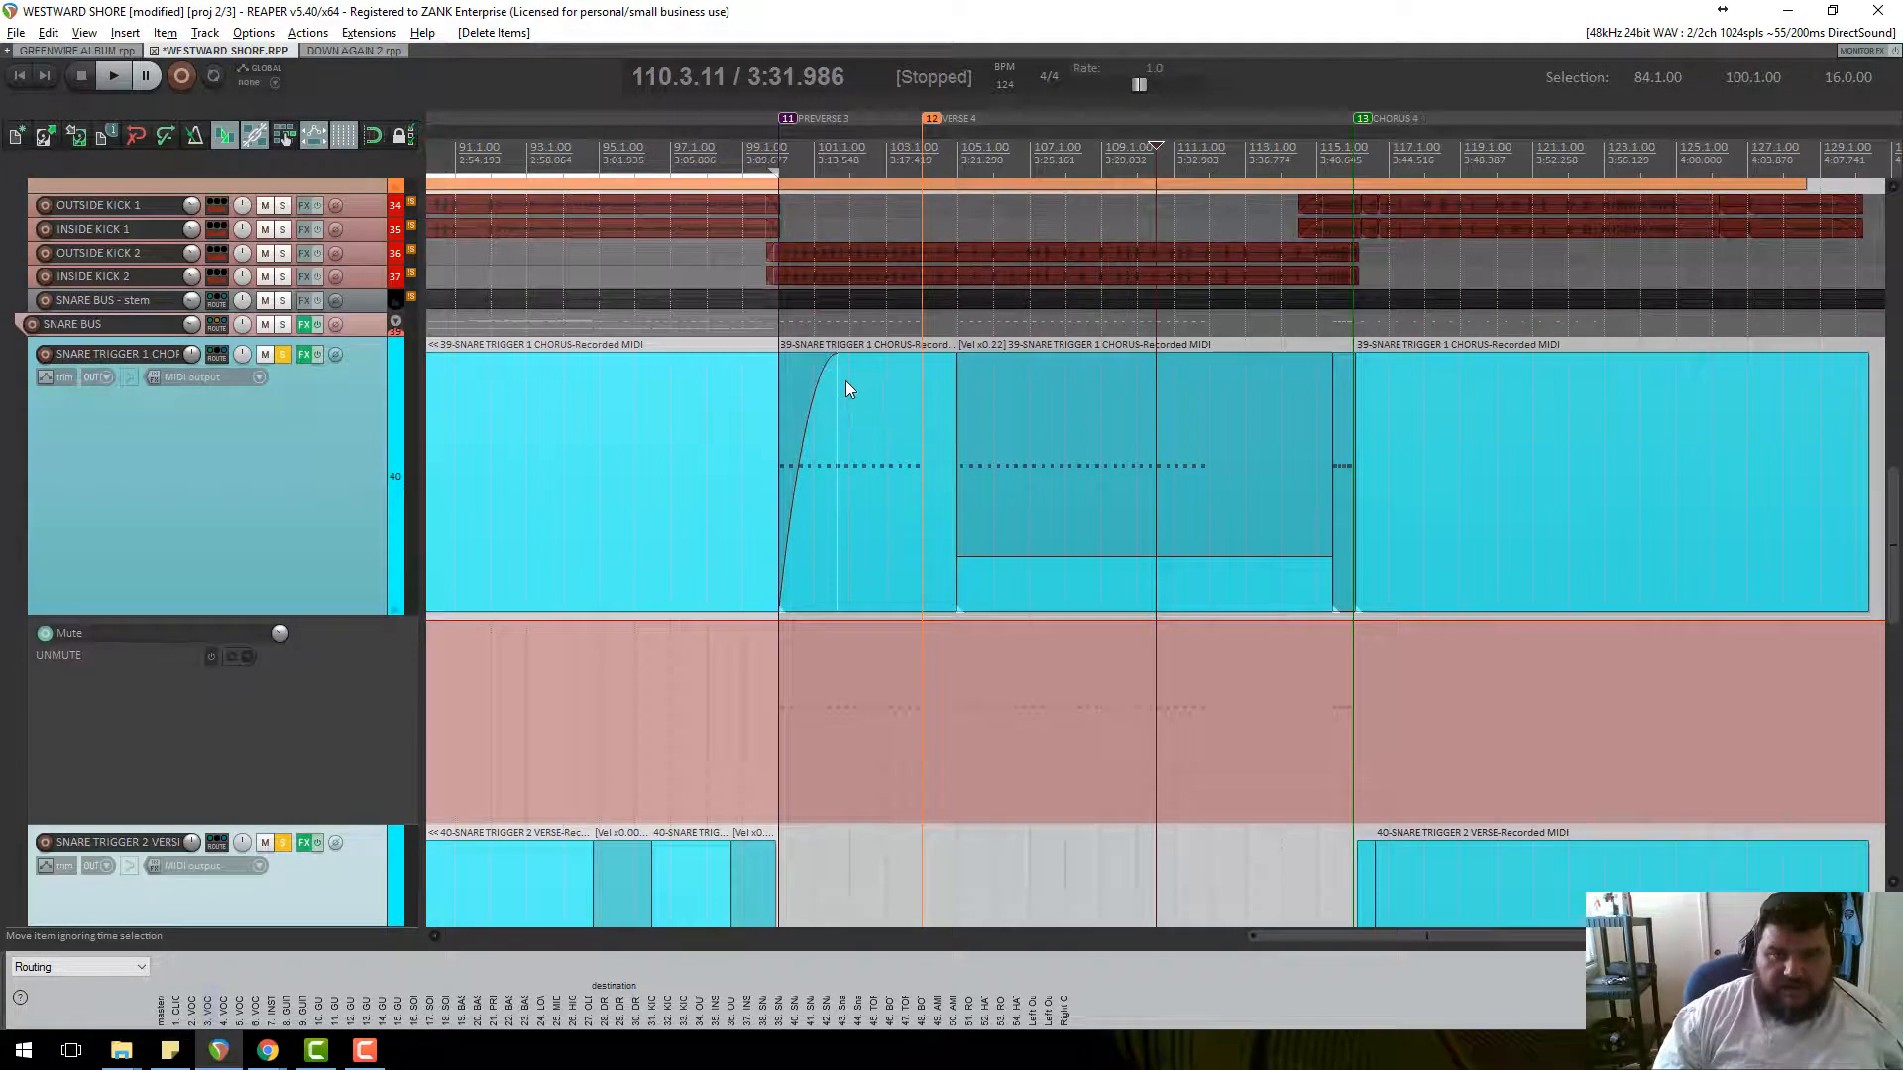
drag(830, 358, 799, 359)
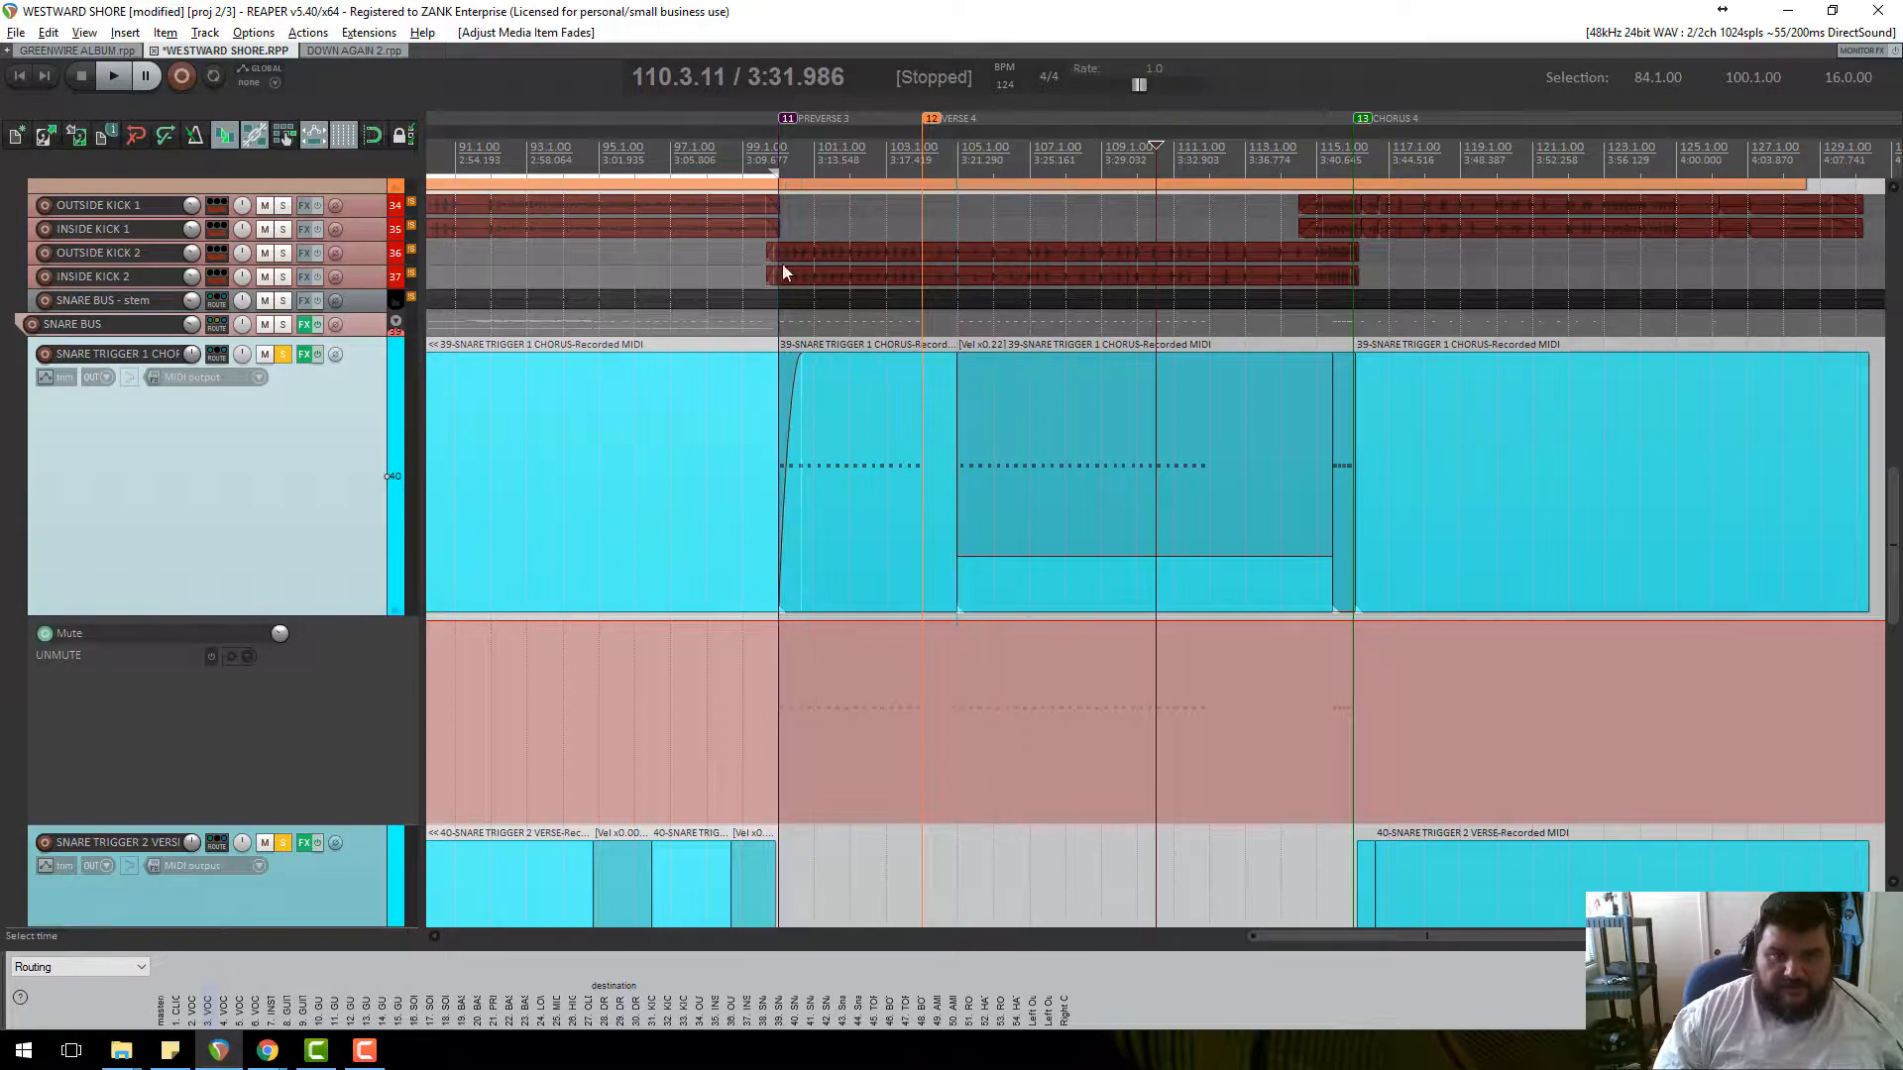
click(772, 149)
key(space)
scroll(938, 537, up, 2)
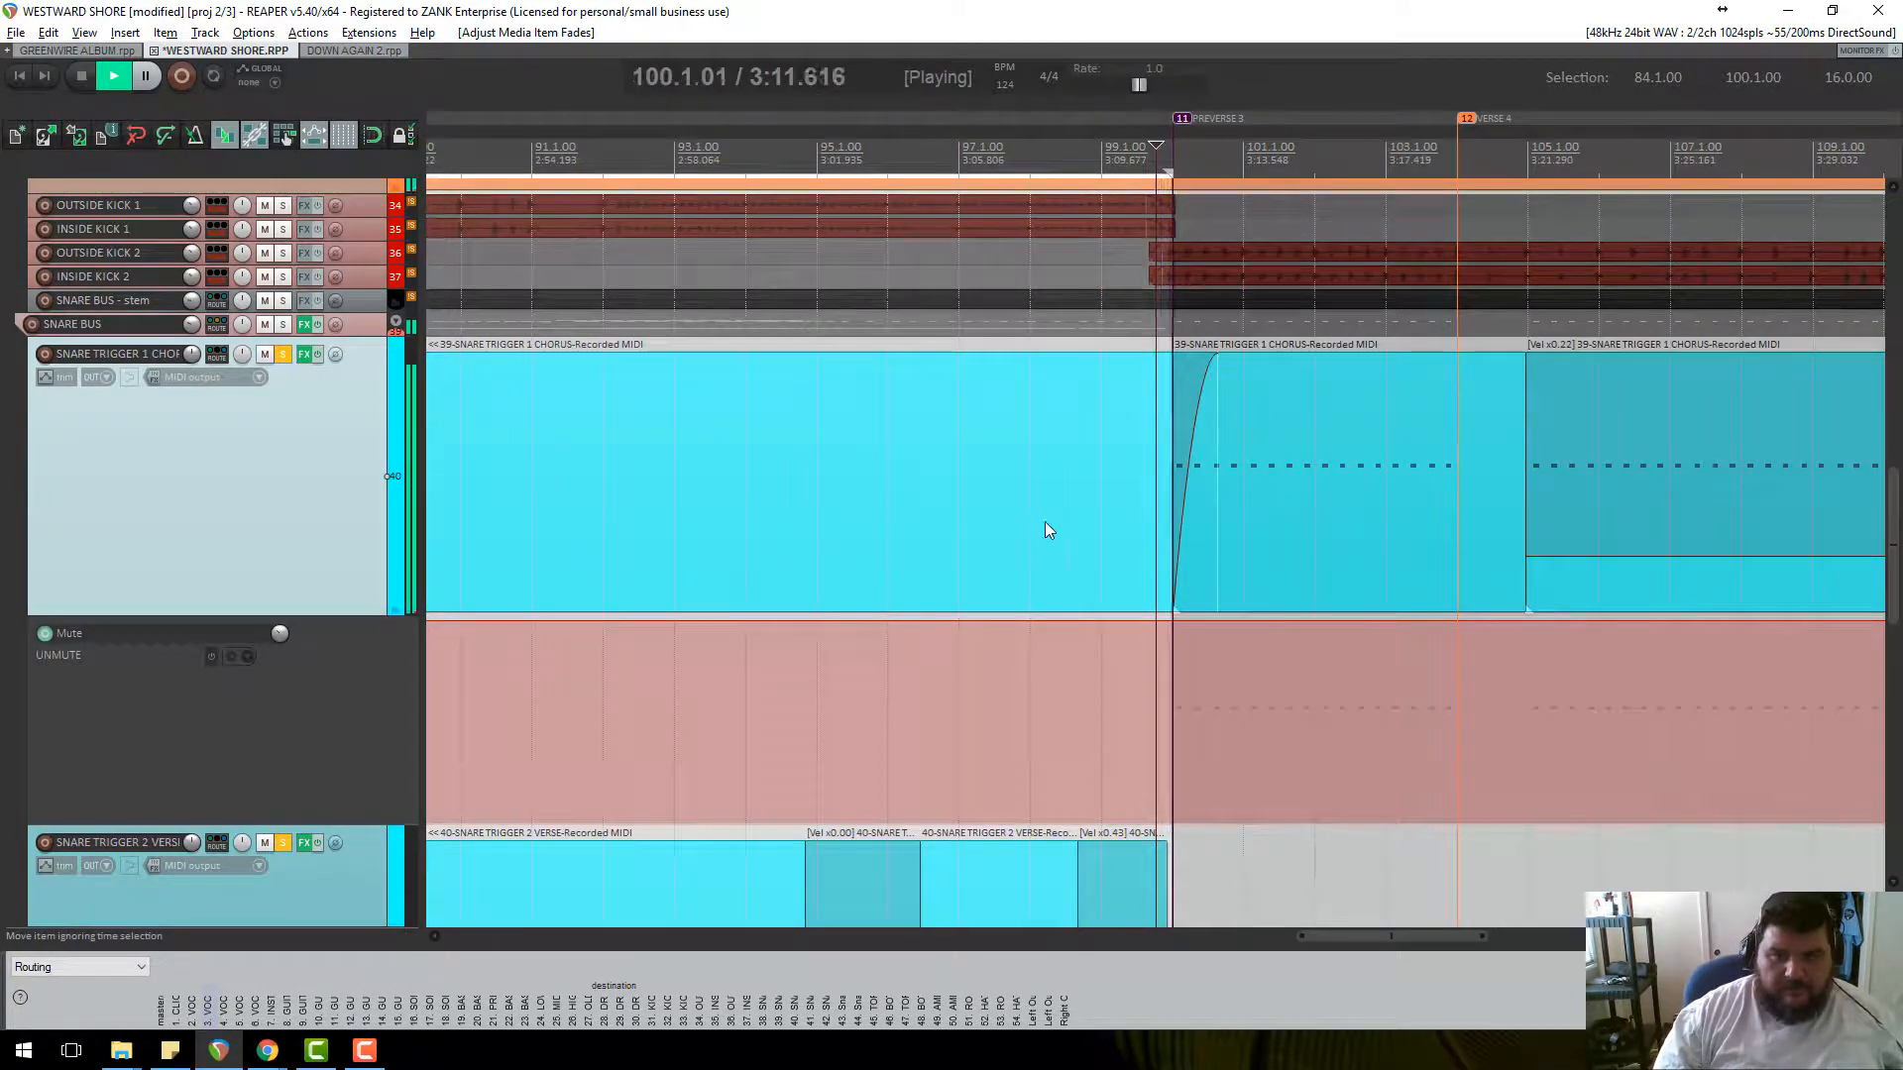
key(space)
drag(1182, 456, 1403, 374)
click(284, 355)
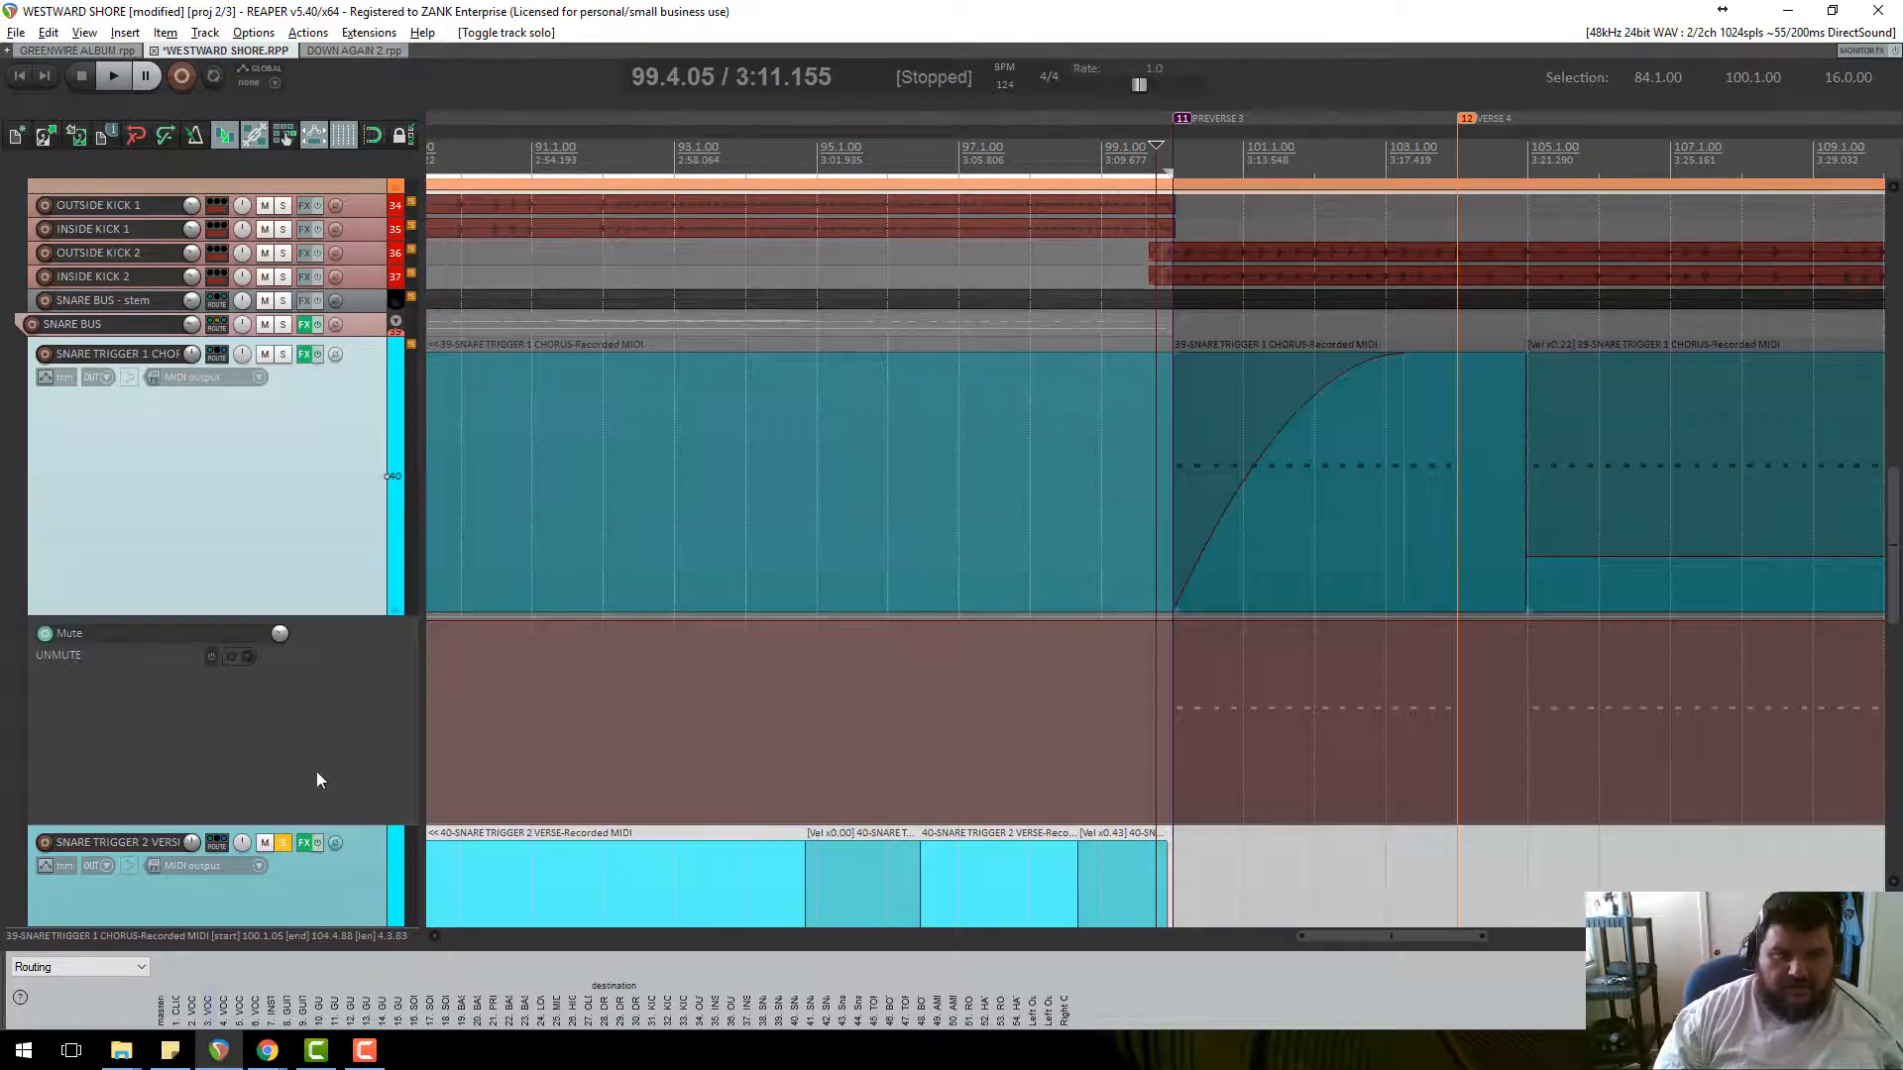
Unsolo SNARE TRIGGER 2 and KICK SNAP, and shrink all tracks to compact height.
click(283, 843)
scroll(276, 307, up, 4)
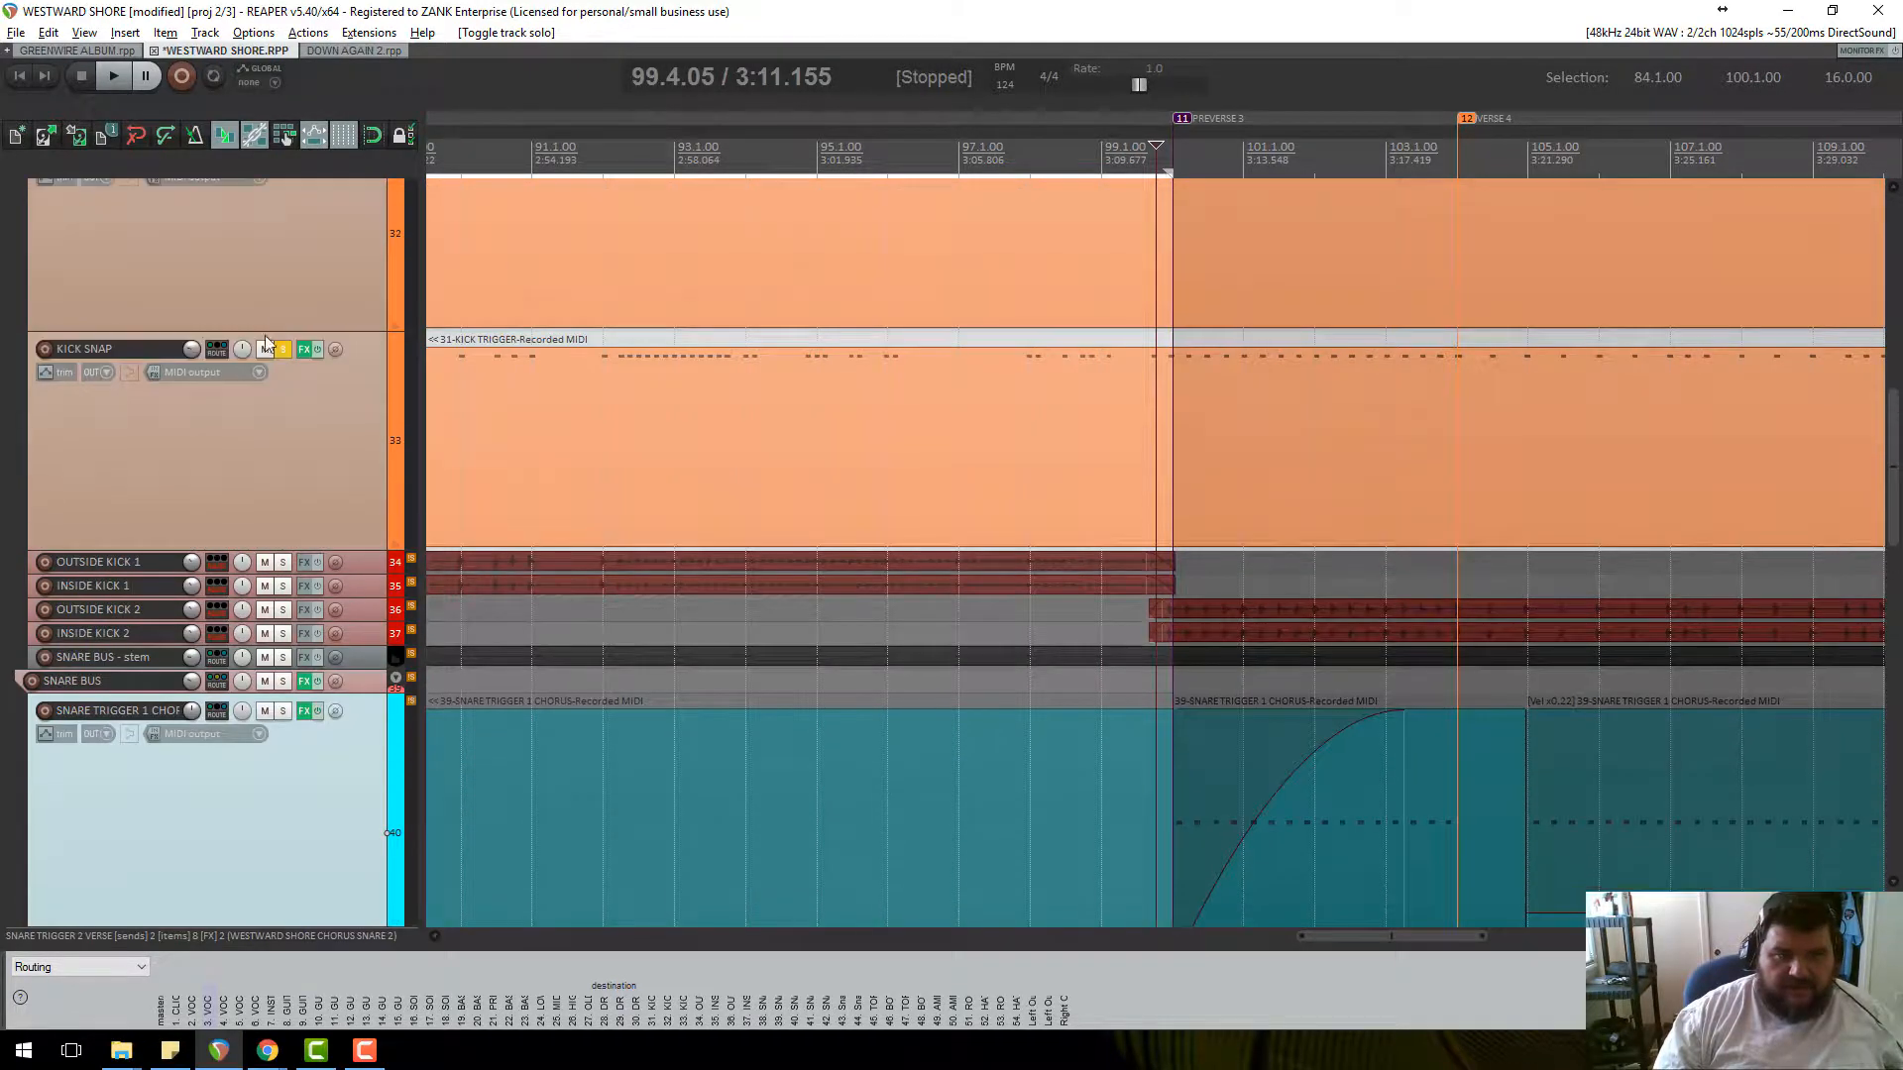
click(283, 349)
scroll(278, 307, up, 2)
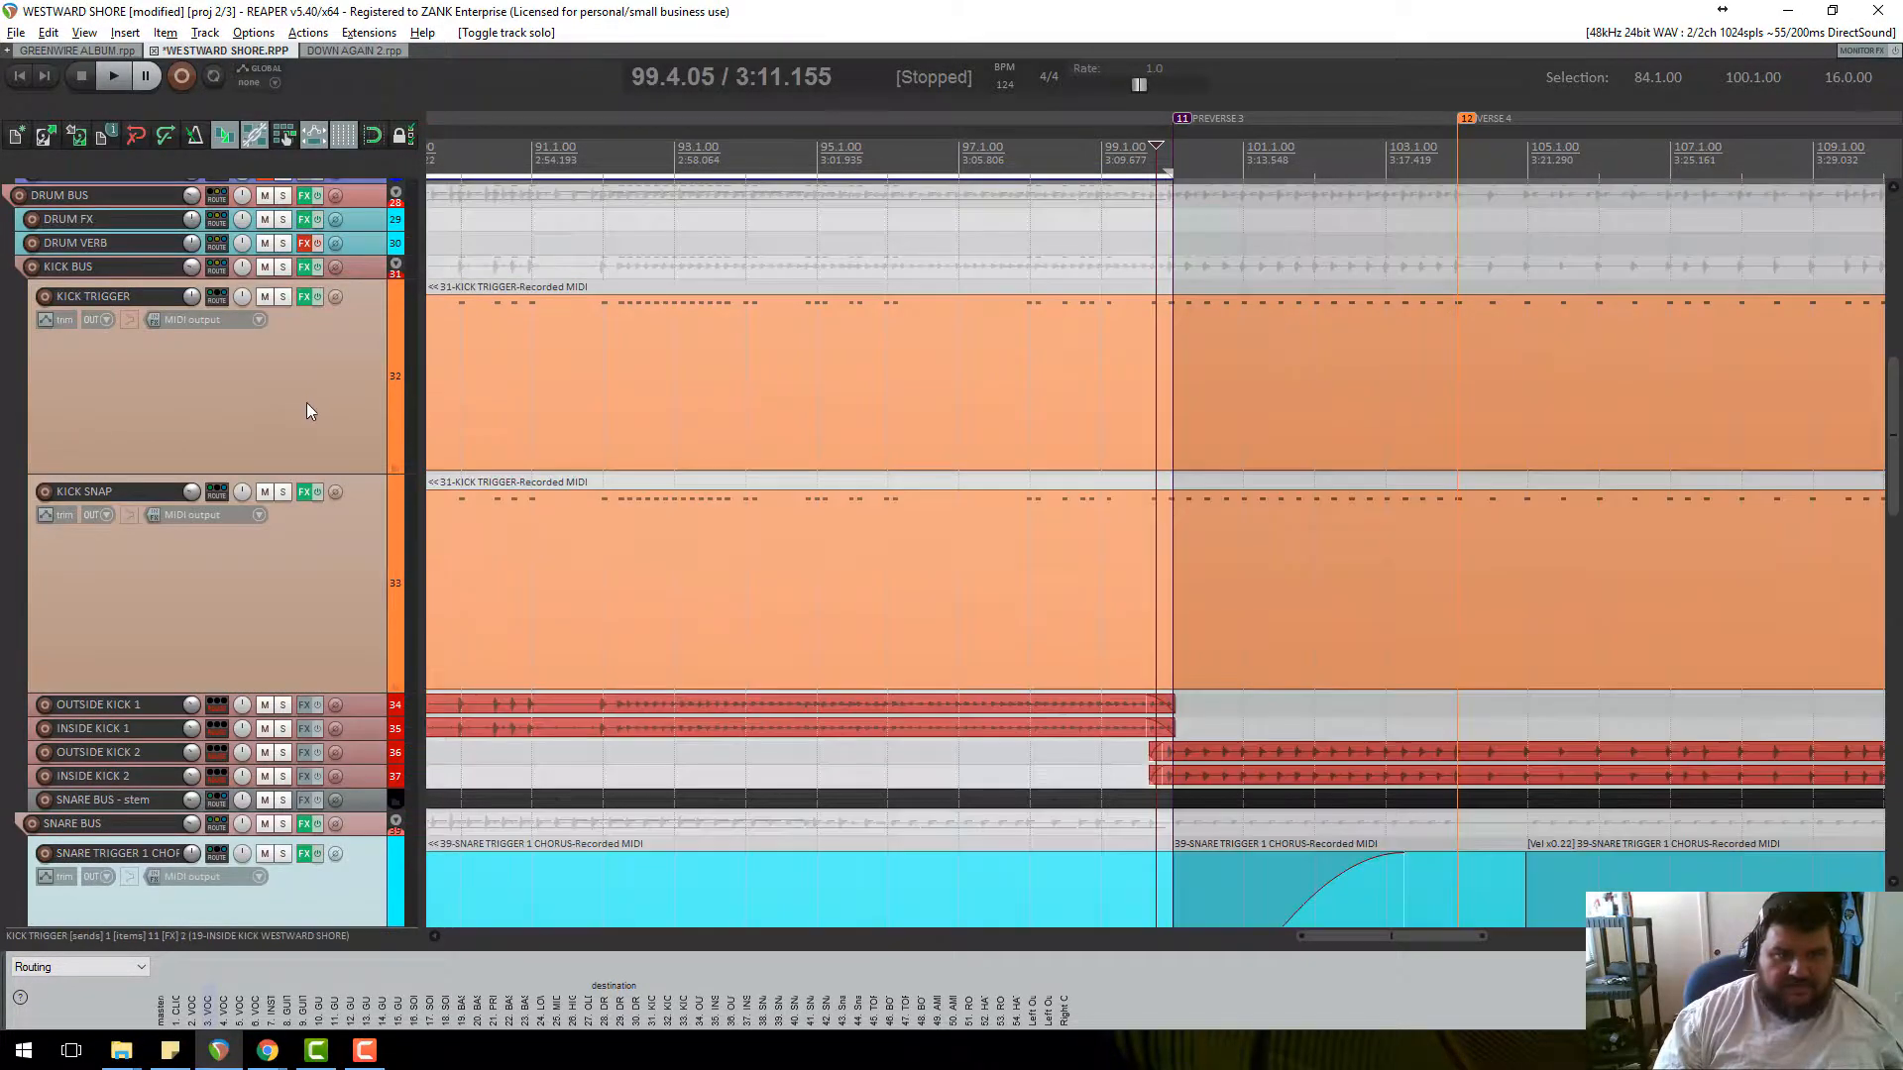
scroll(306, 402, down, 2)
key(Page_Down)
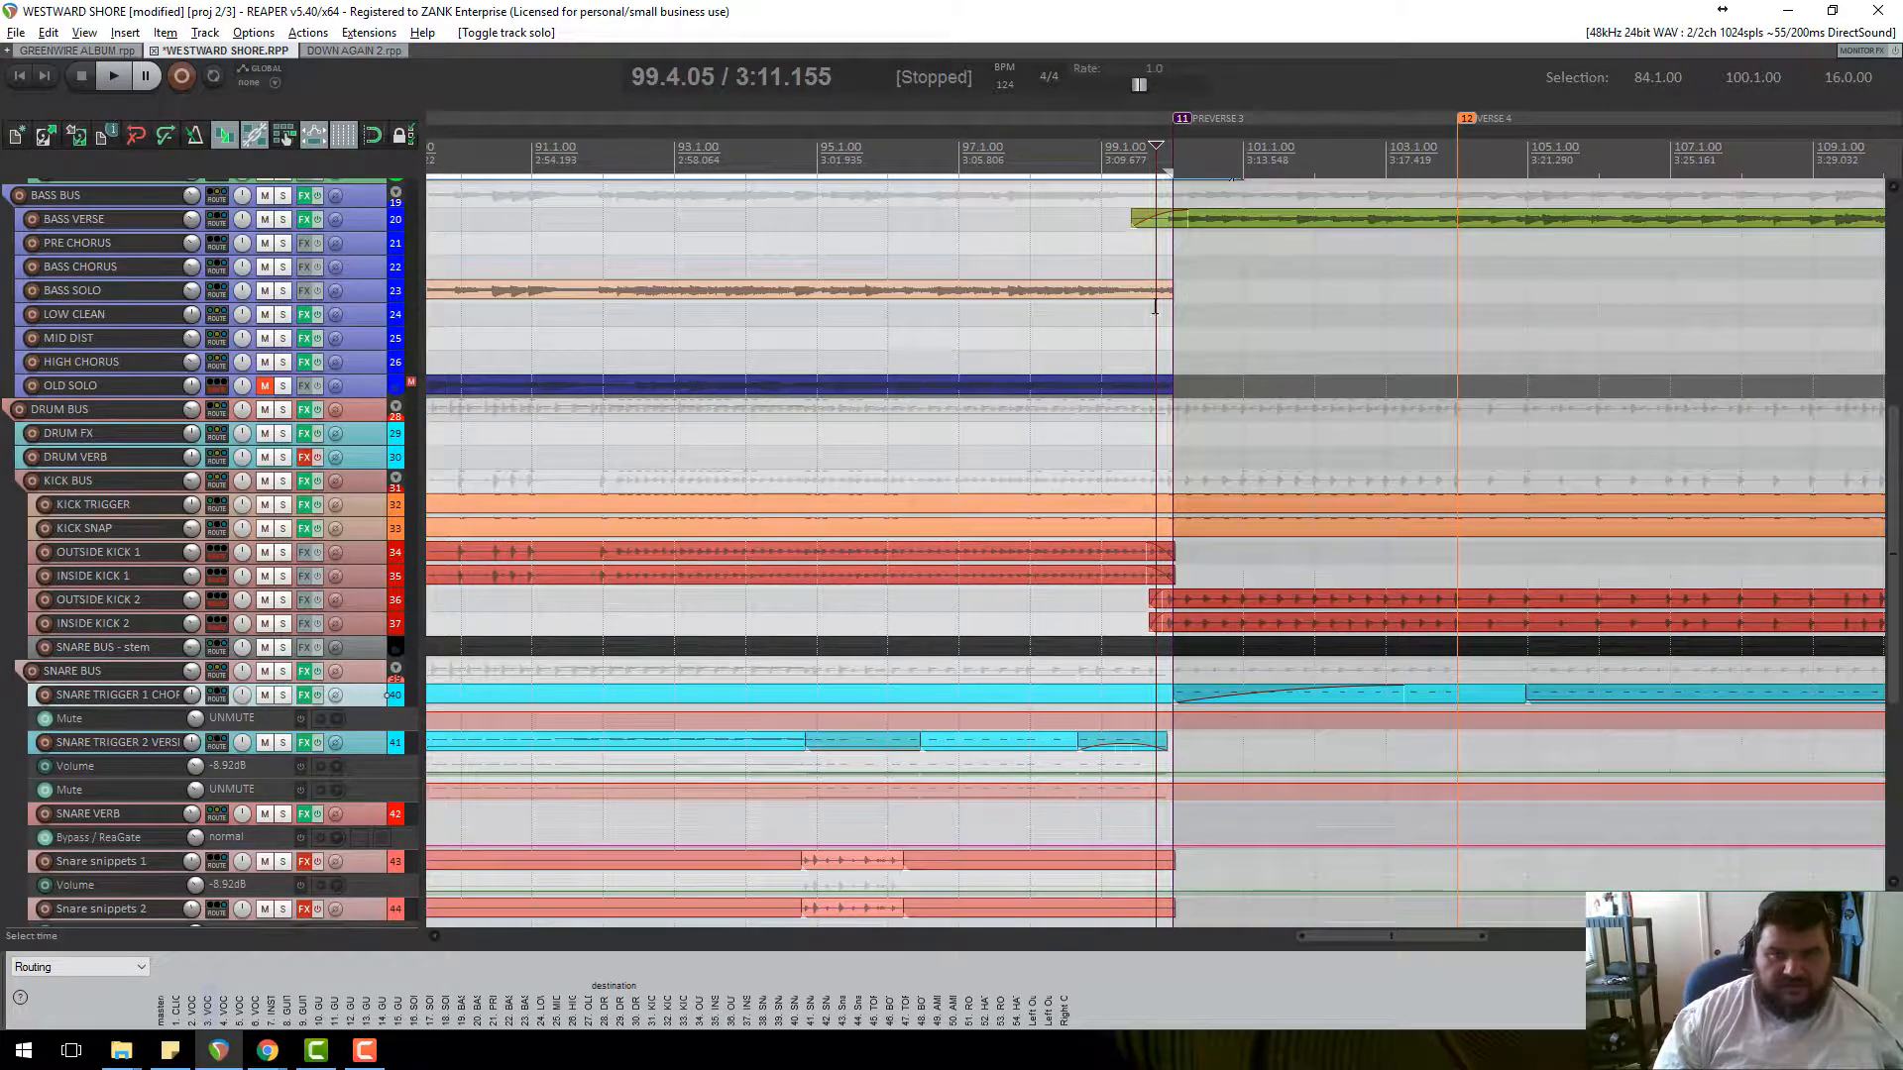
Remove the fade-in from the SNARE TRIGGER 1 CHORUS item, auditioning from bar 98.
key(space)
scroll(1375, 555, up, 5)
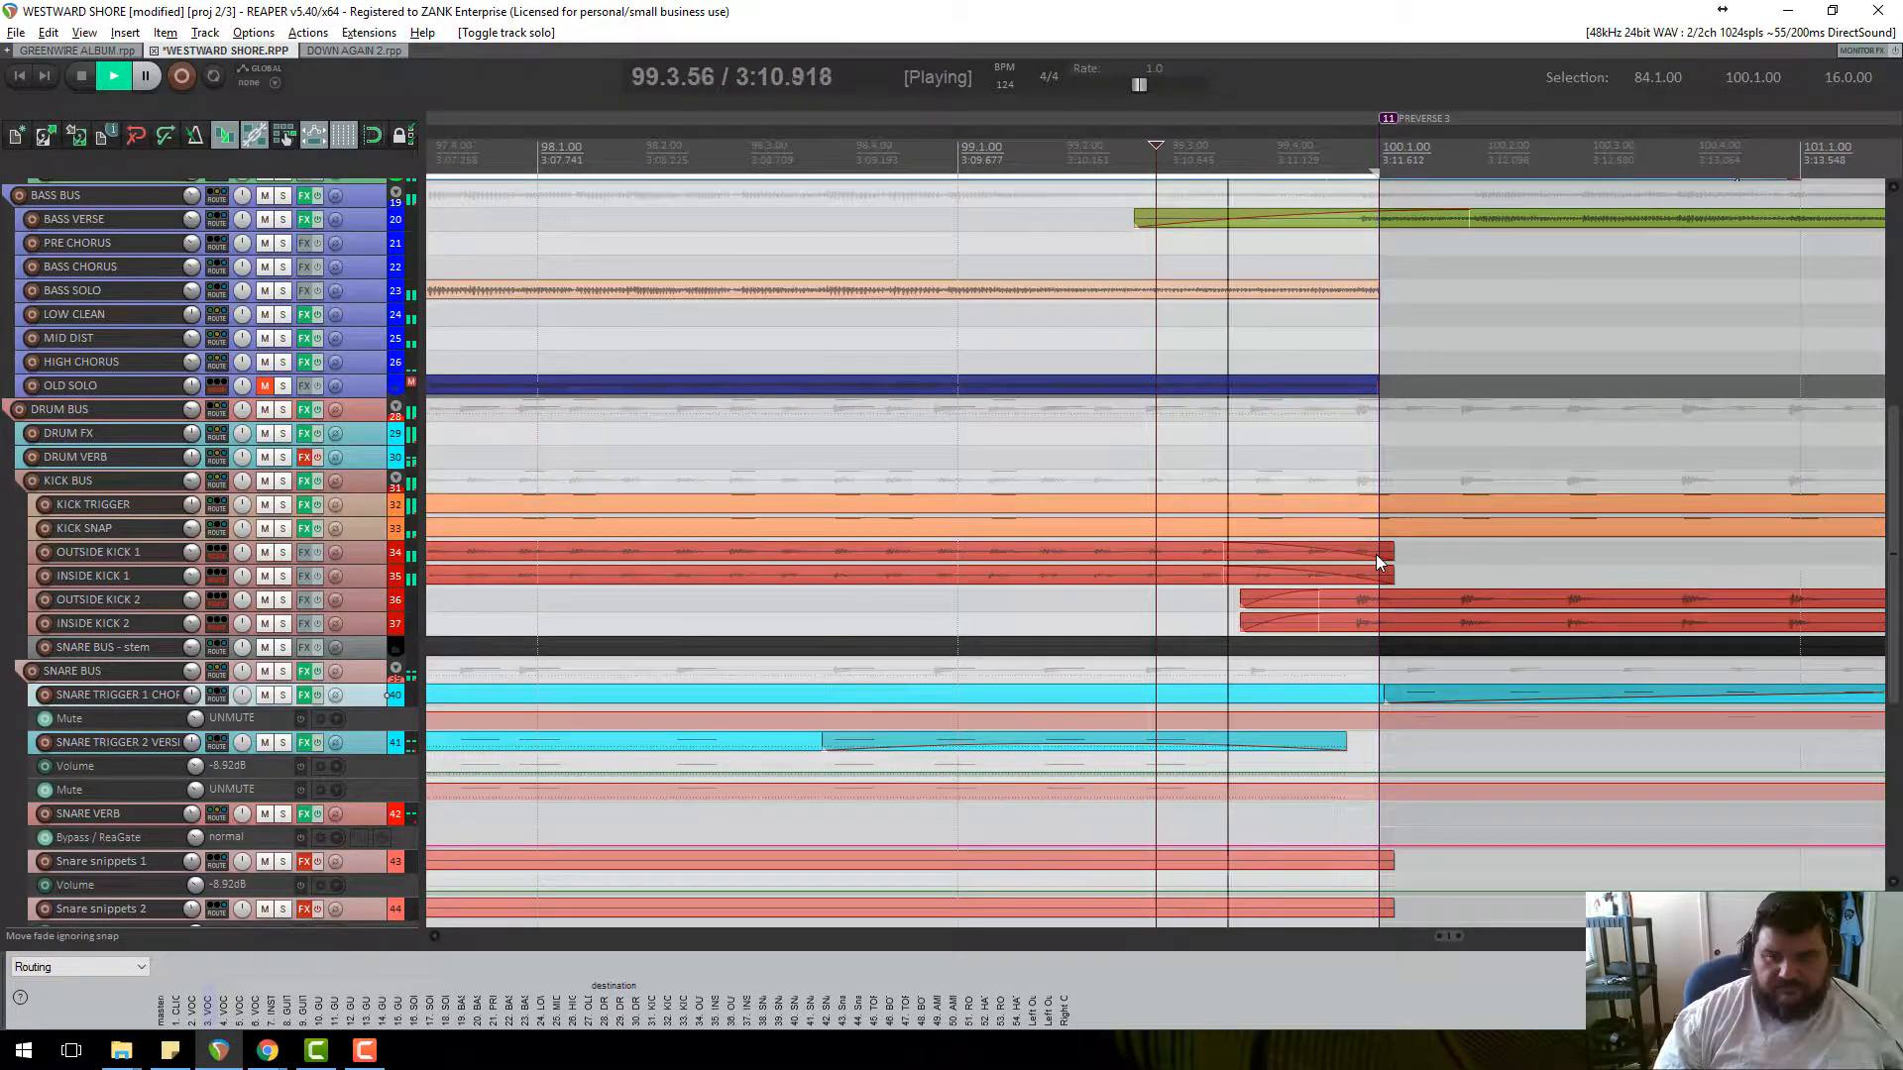
scroll(1375, 554, down, 2)
scroll(1371, 560, down, 3)
key(space)
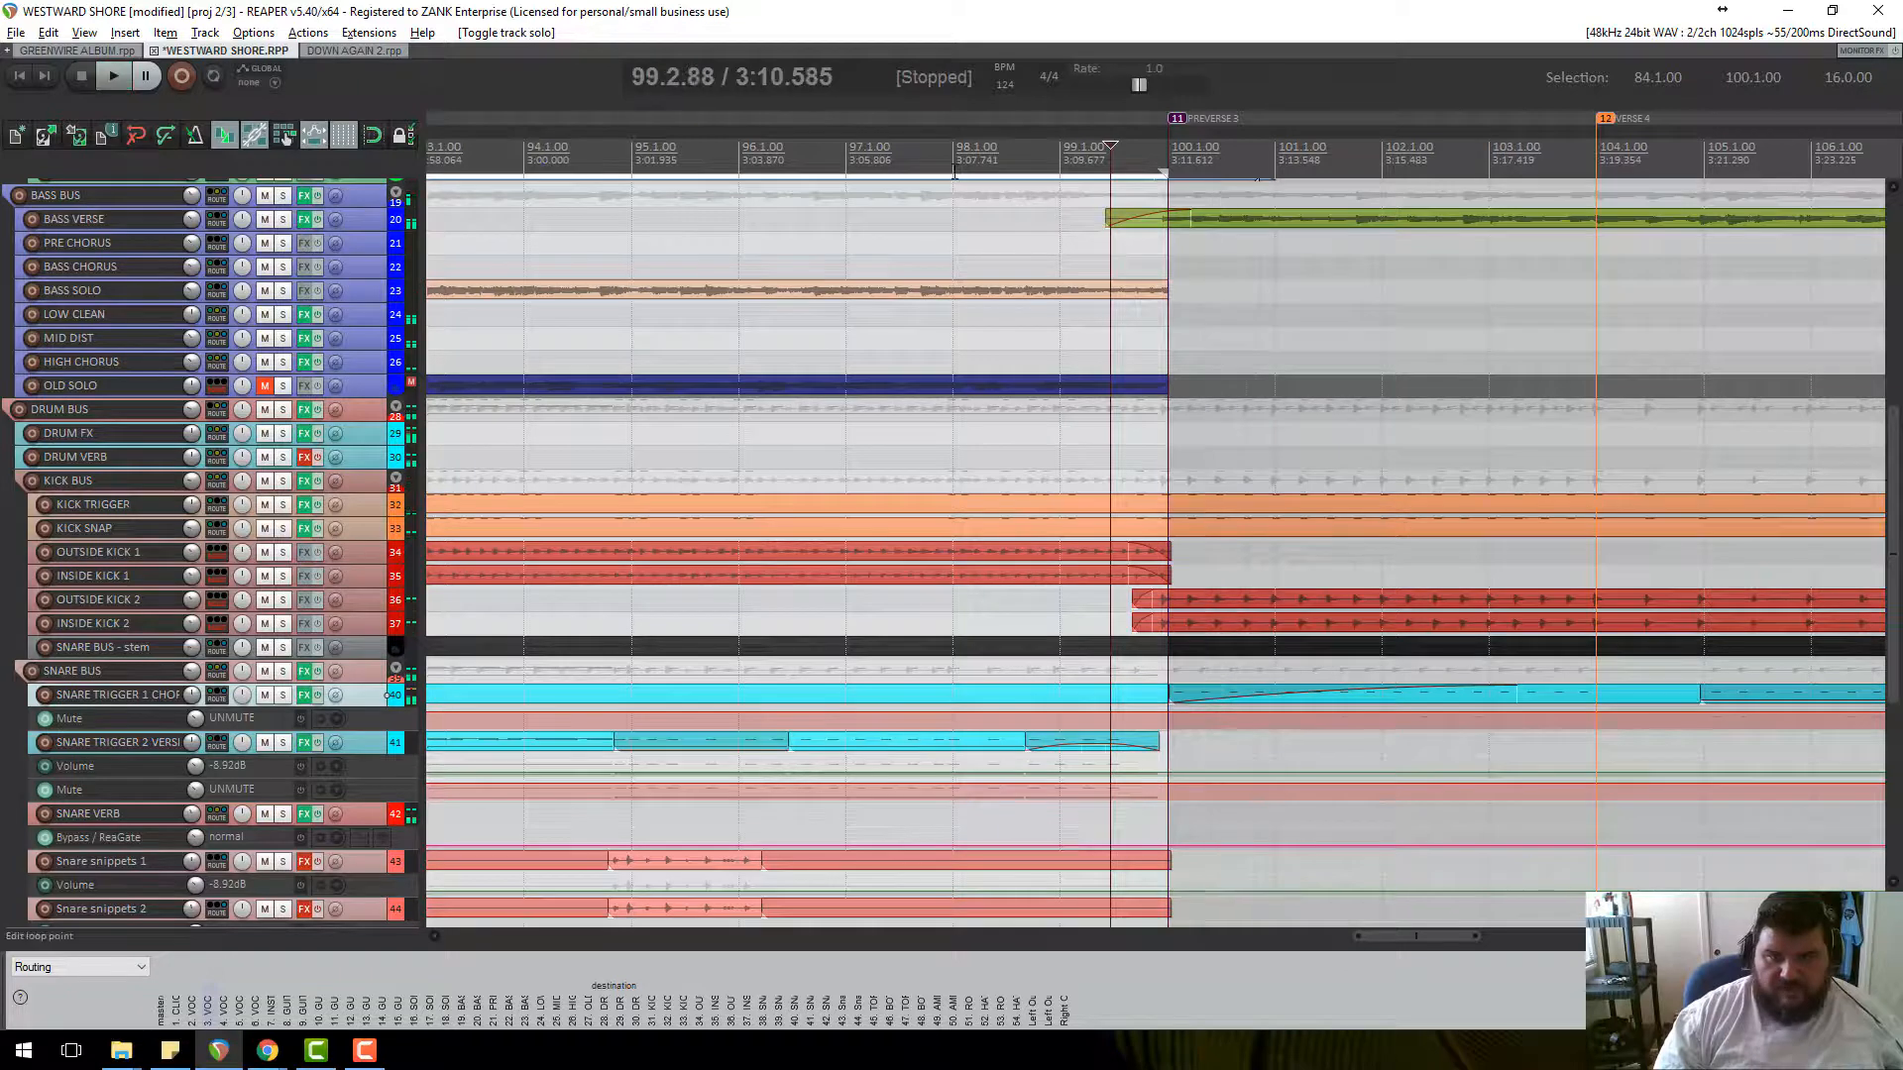
click(955, 175)
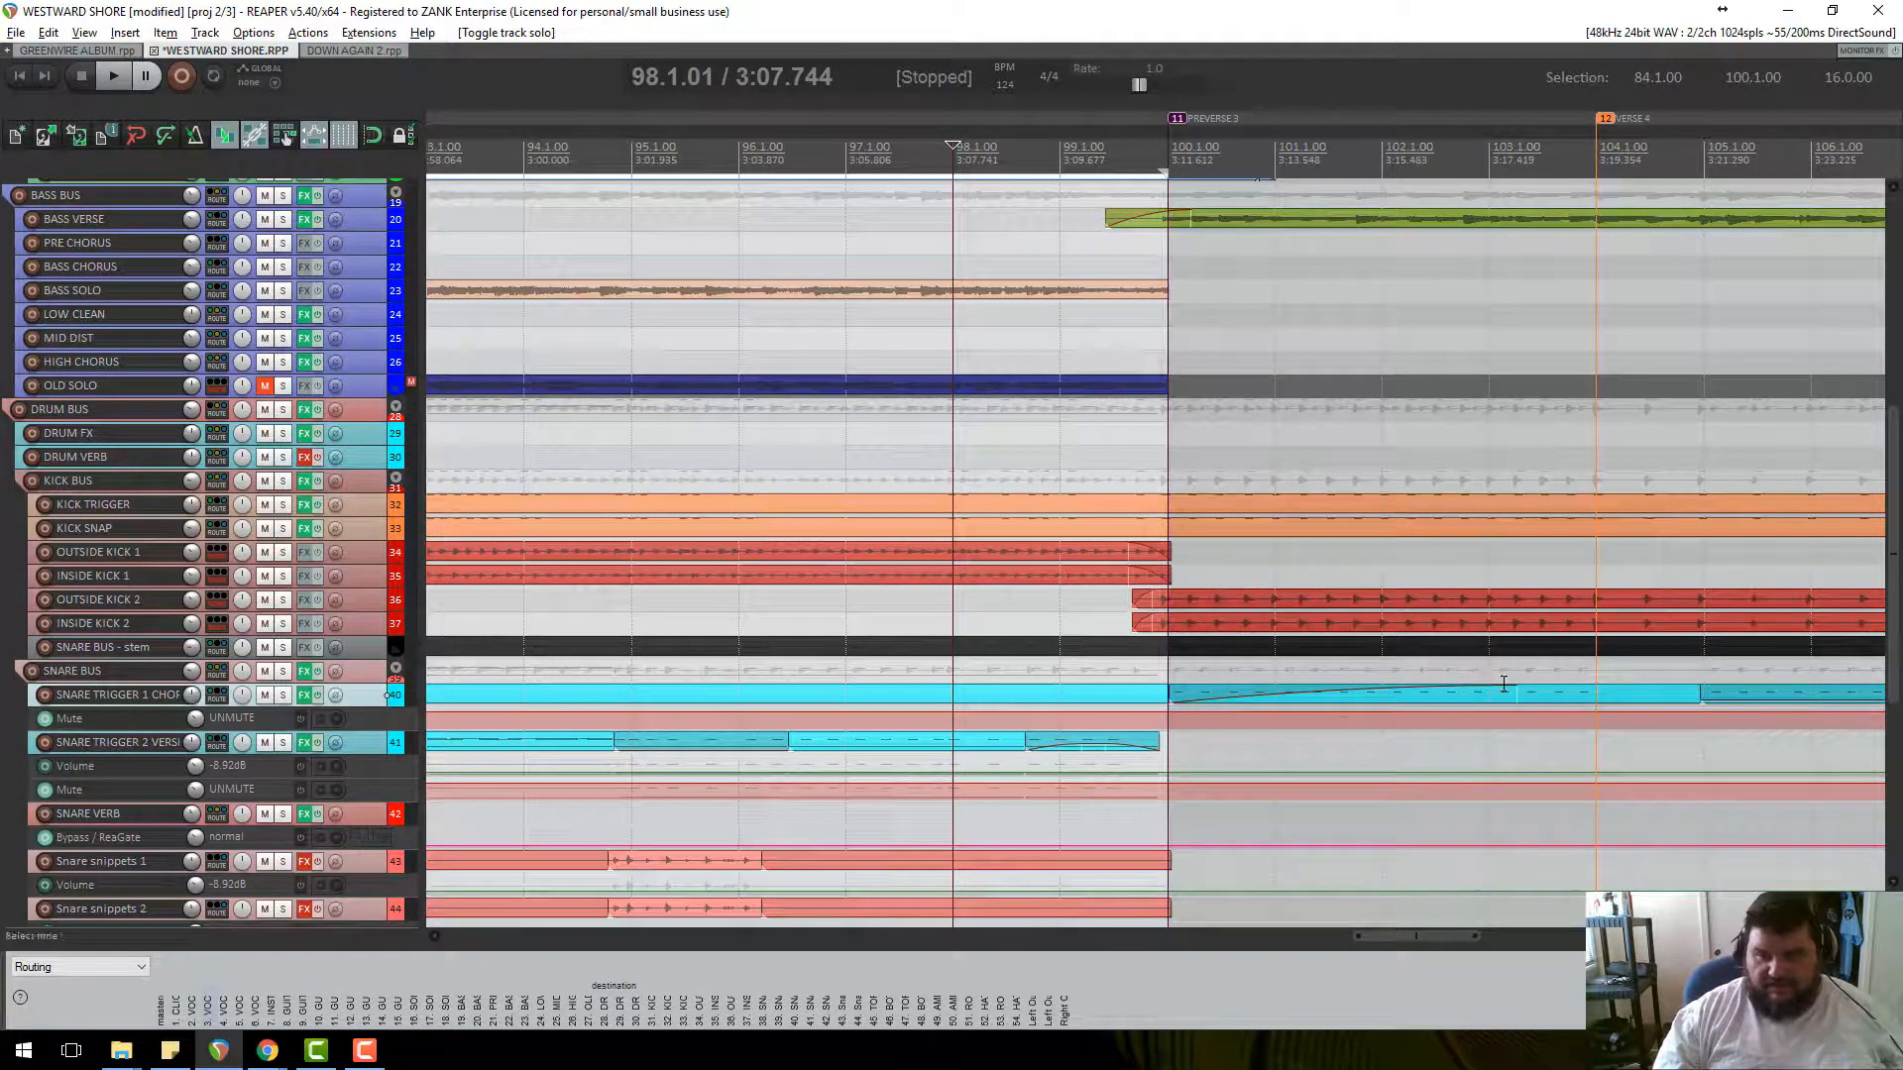
drag(1506, 683, 996, 684)
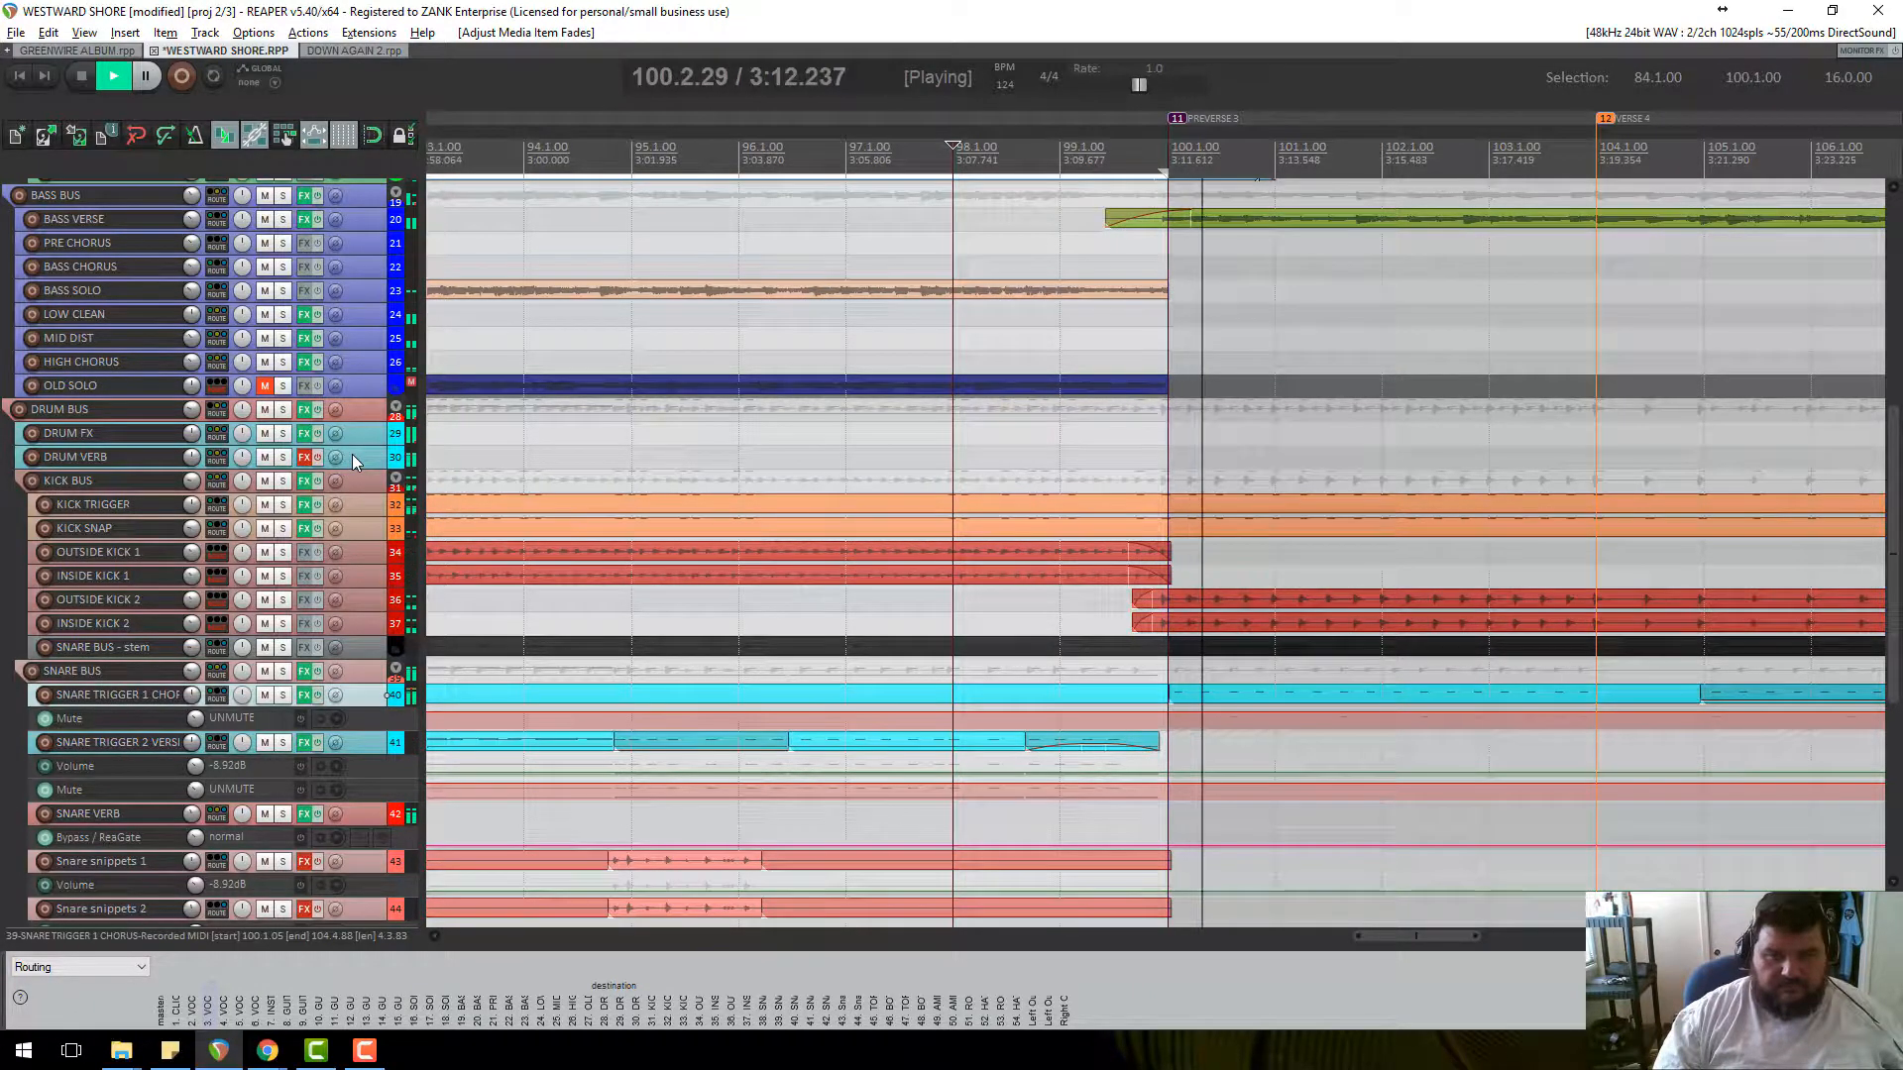
key(space)
scroll(353, 458, up, 10)
scroll(352, 454, up, 2)
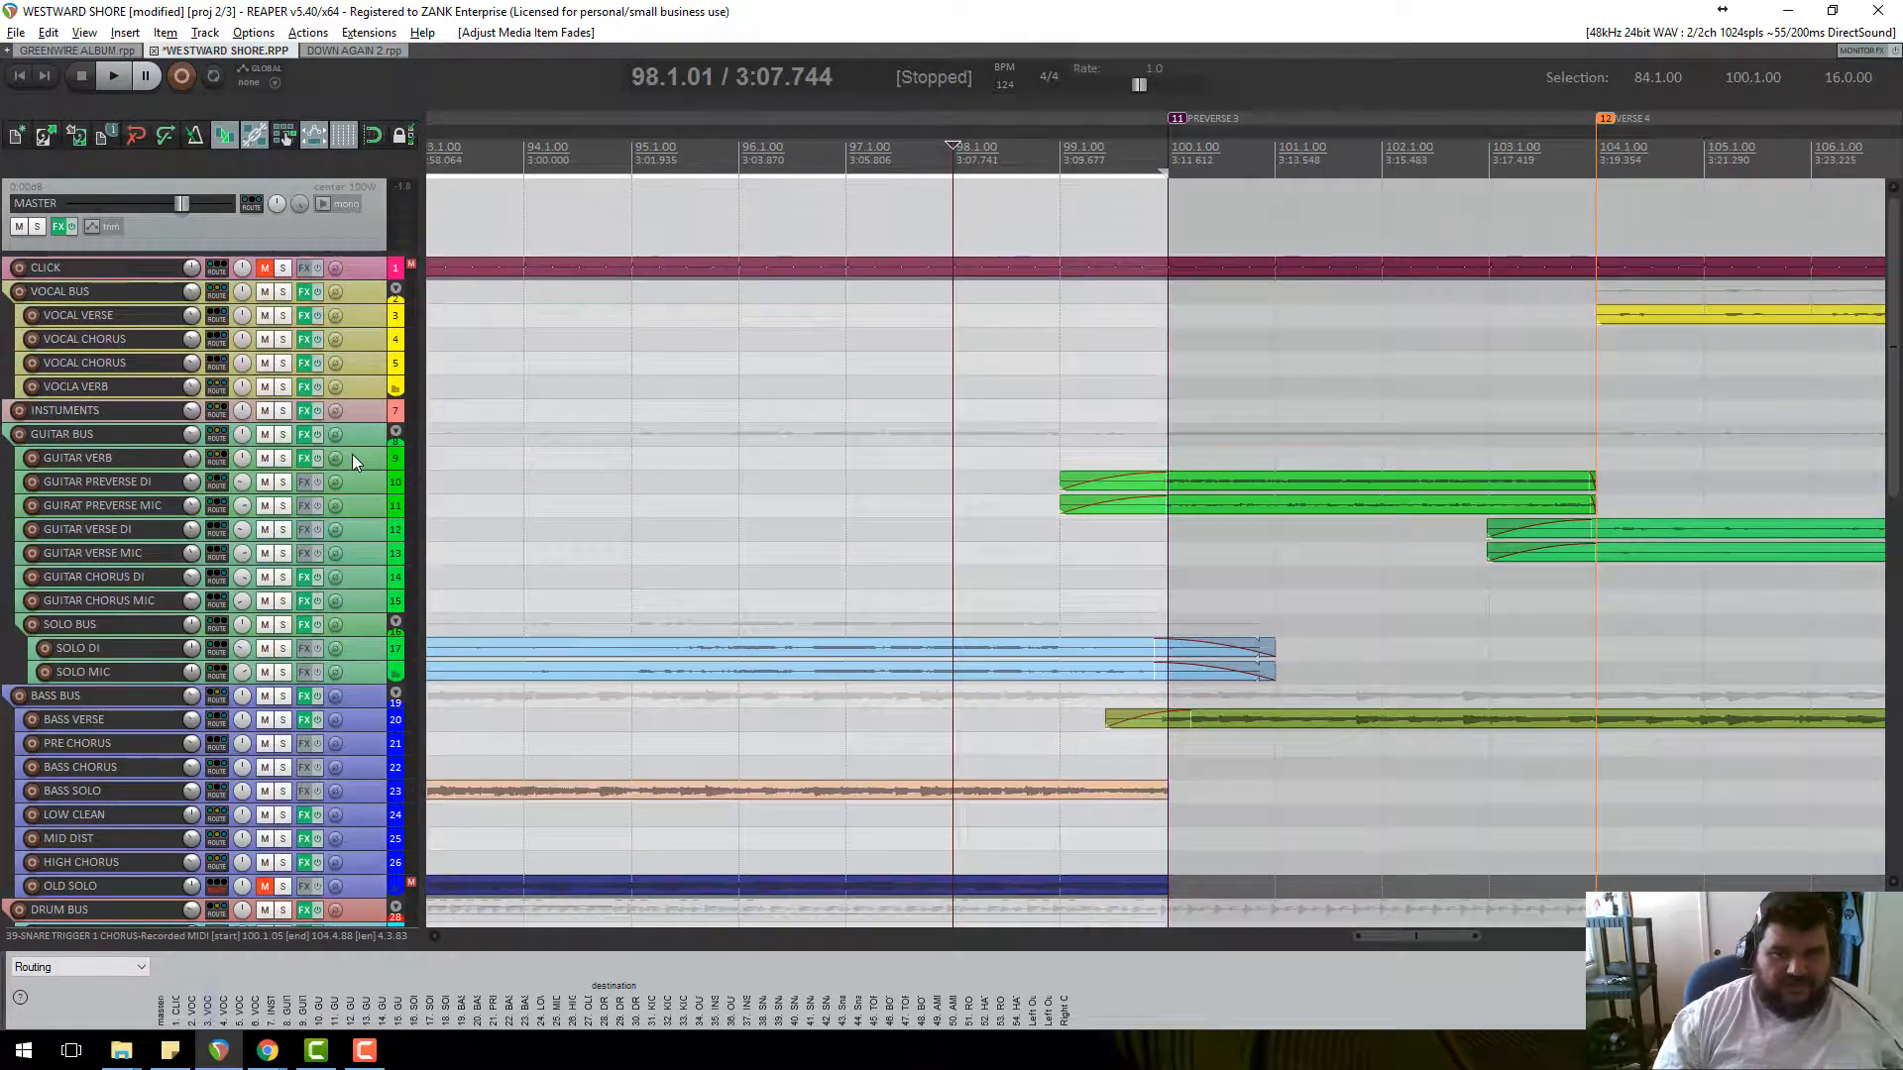
Select the SOLO DI track.
click(374, 657)
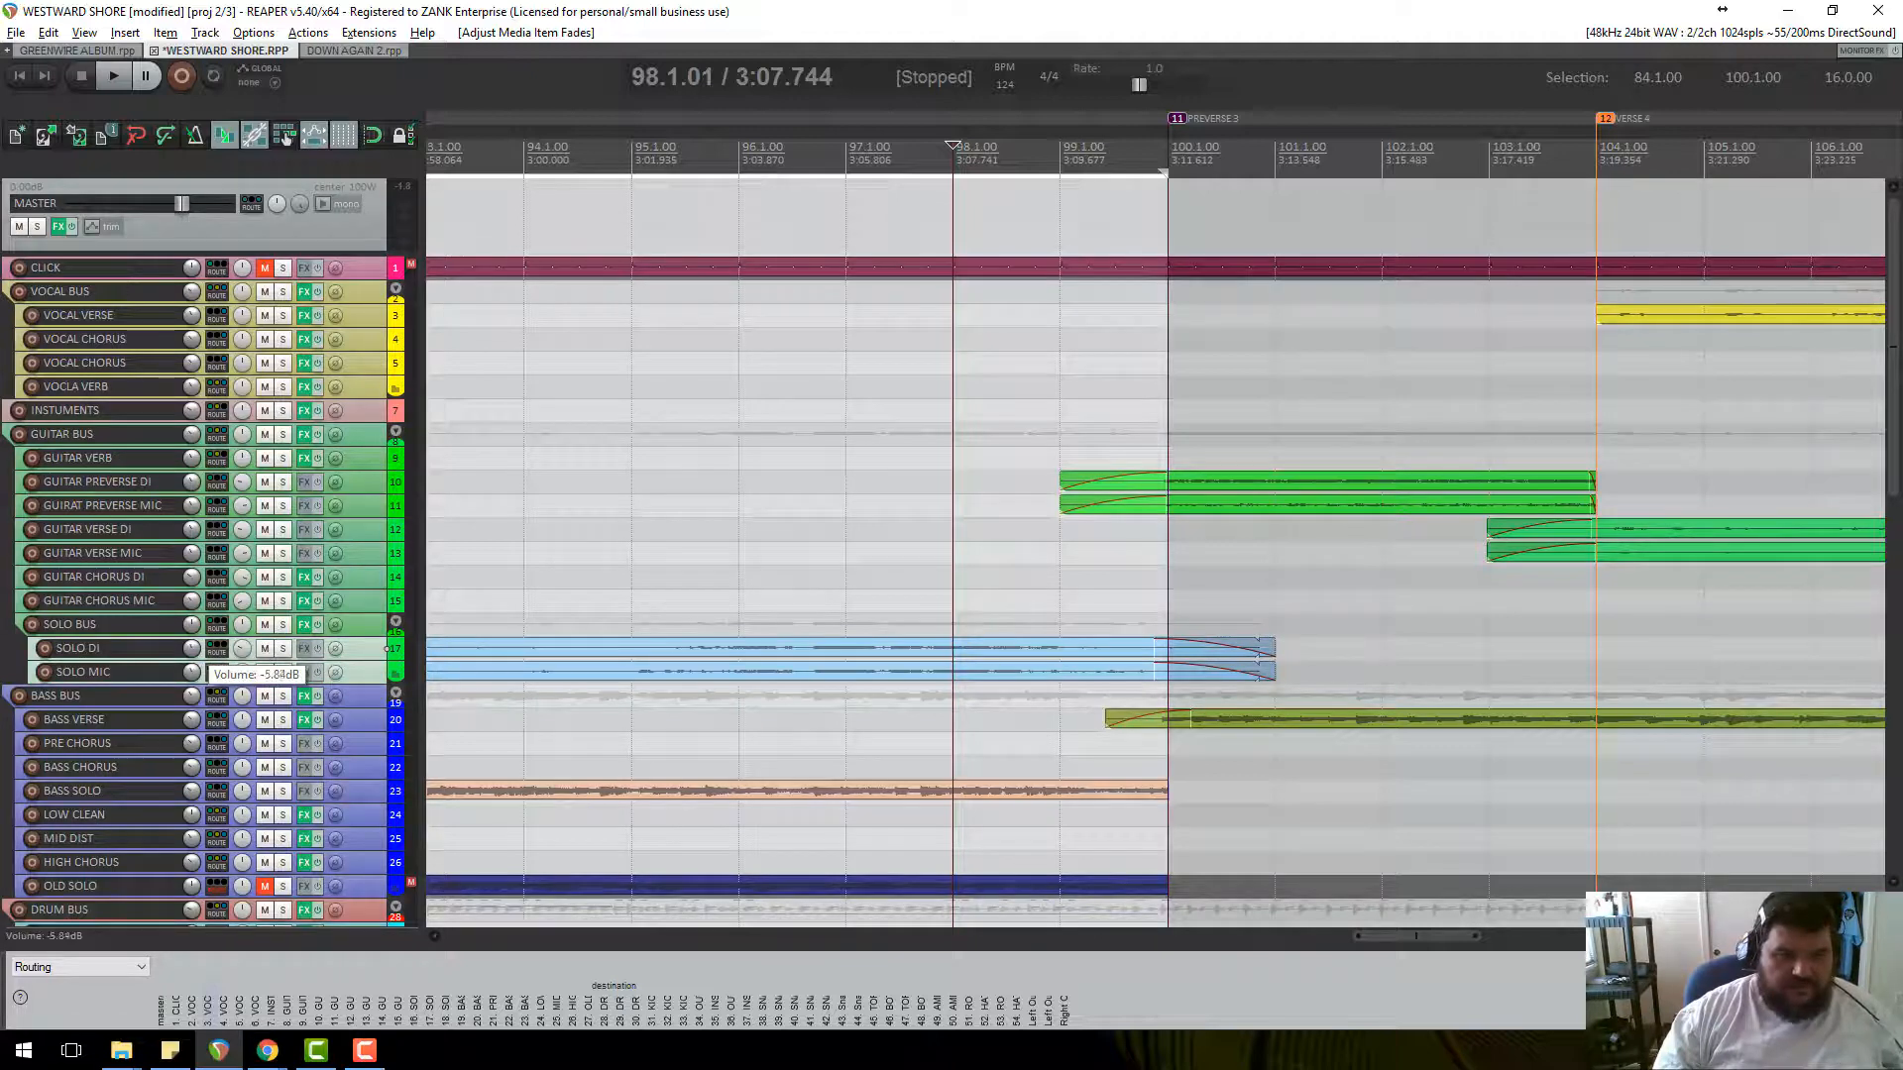
scroll(242, 650, down, 7)
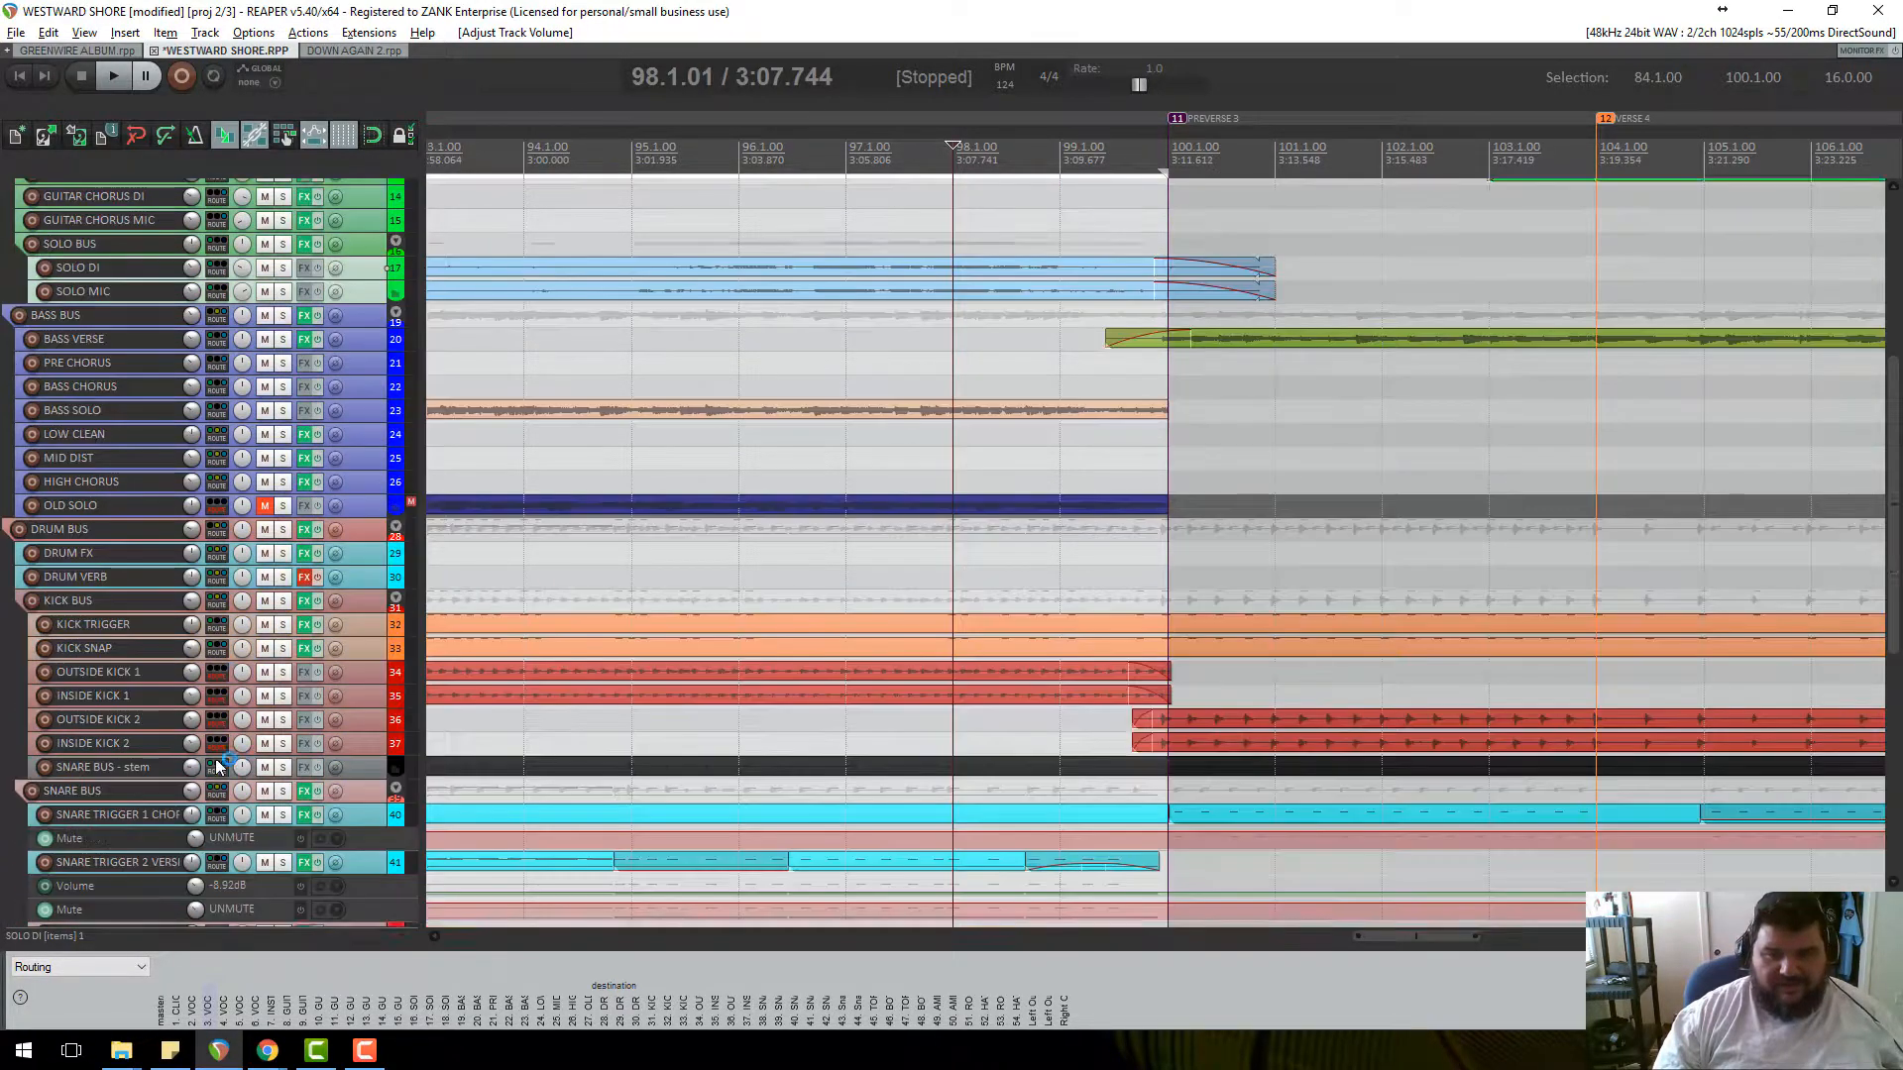
scroll(214, 743, down, 7)
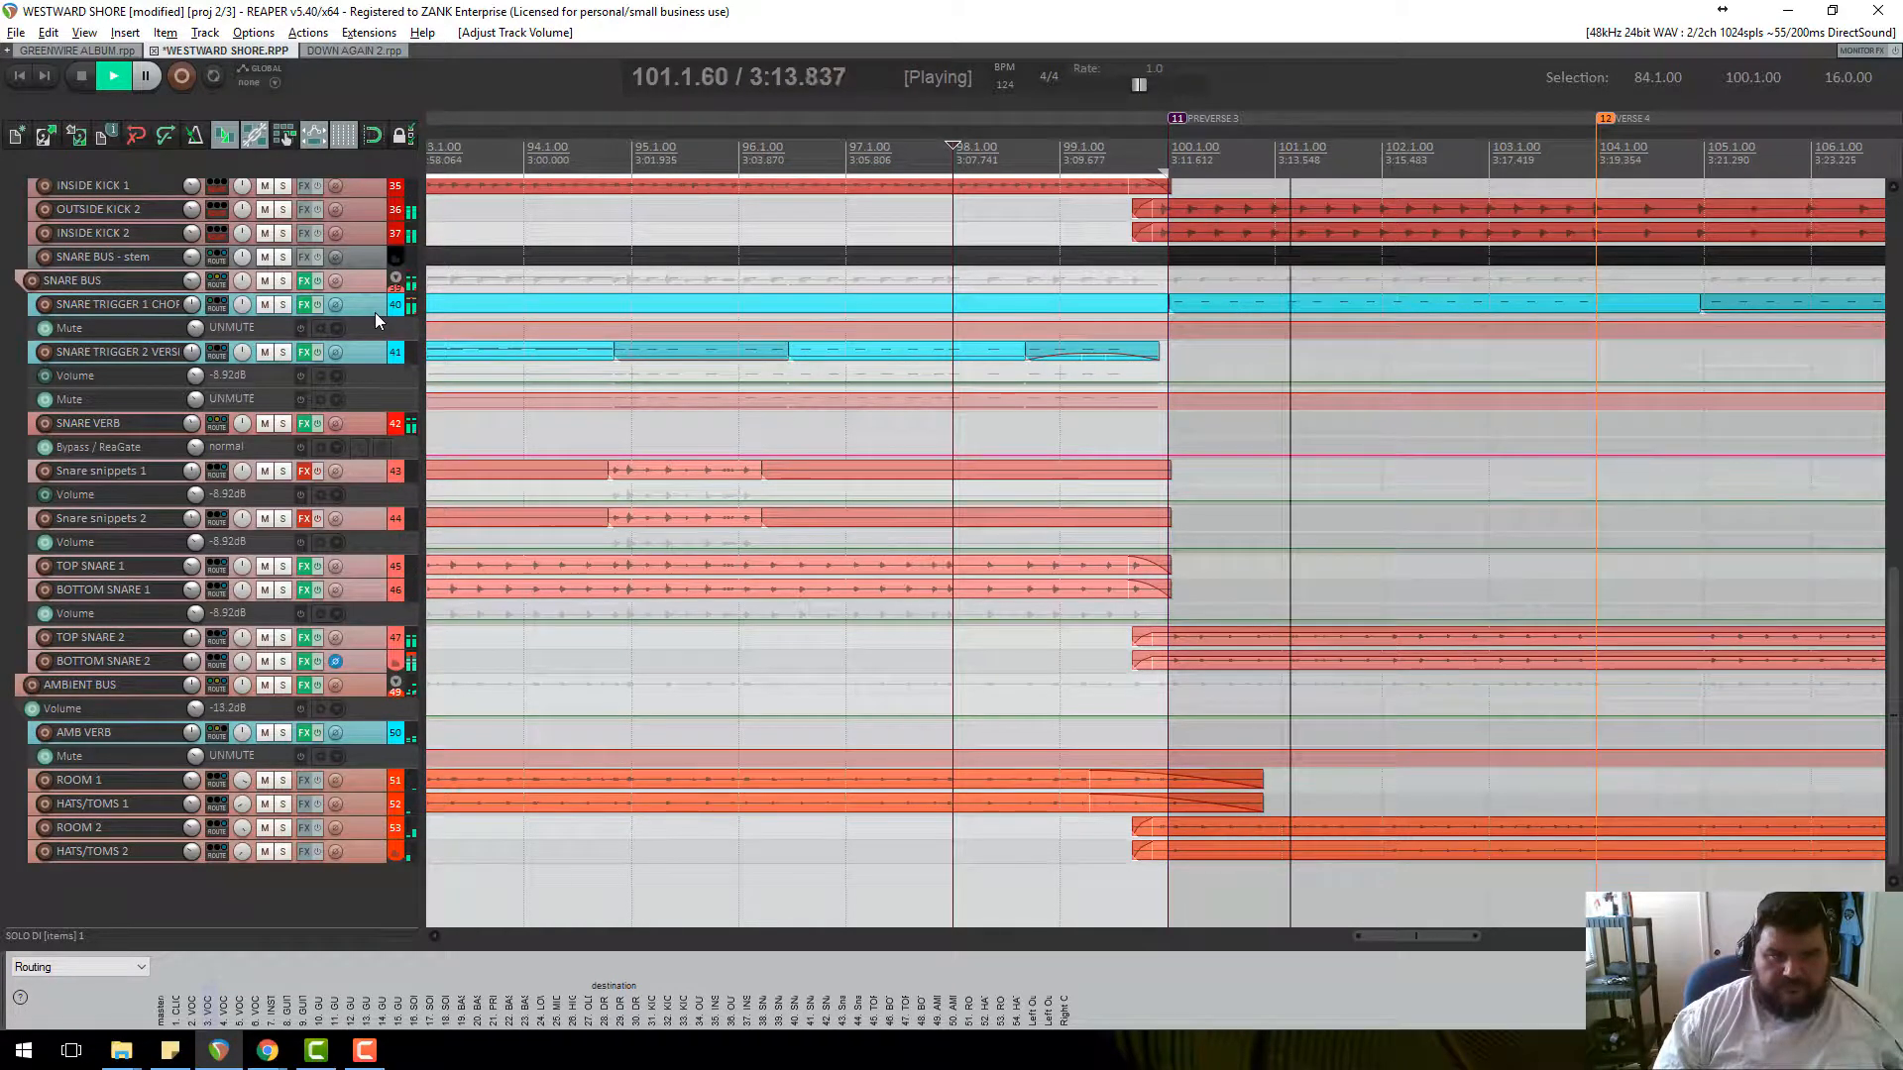
Enlarge the SNARE TRIGGER 1 track, add a fade-in to its chorus item, and solo it.
drag(374, 315, 375, 396)
scroll(895, 349, up, 2)
key(space)
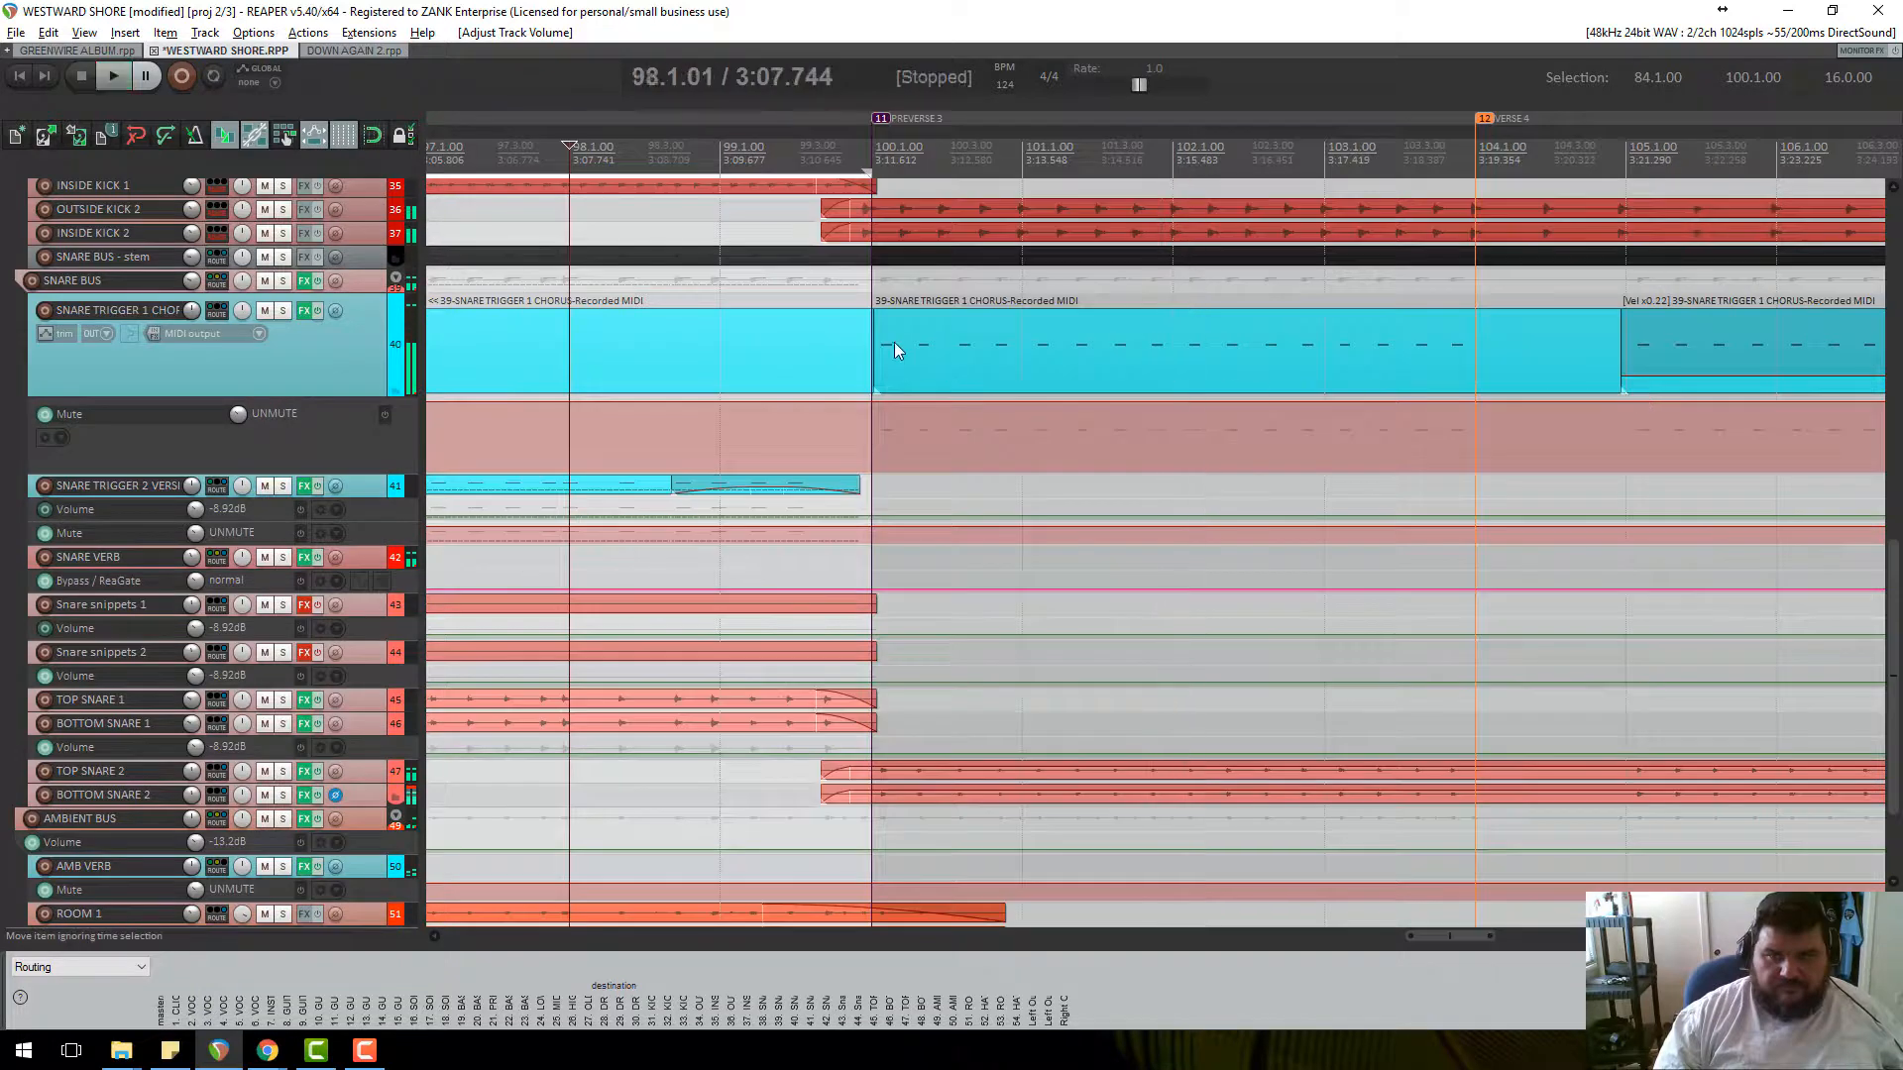
drag(879, 315, 1313, 315)
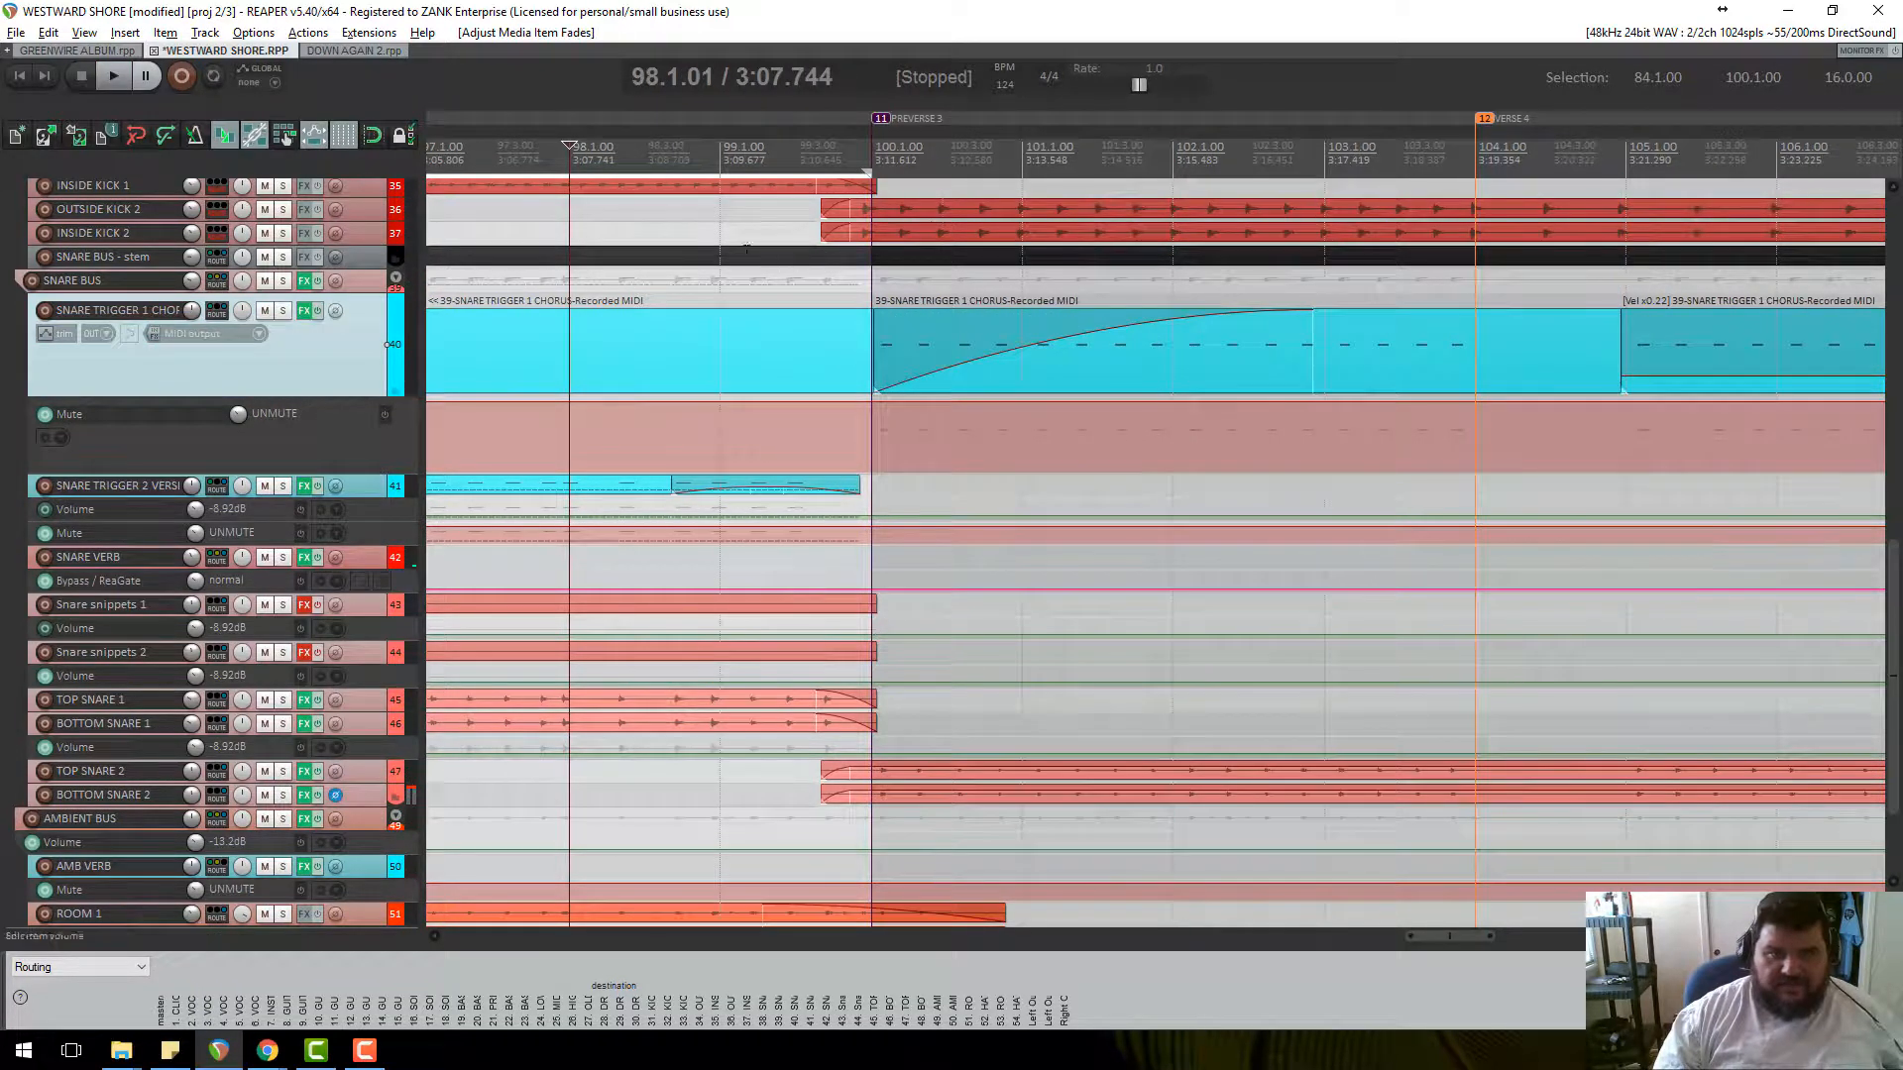
click(284, 310)
Audition from bar 100, then bring up the track 40 FX chain with ReaSamplOmatic5000.
key(space)
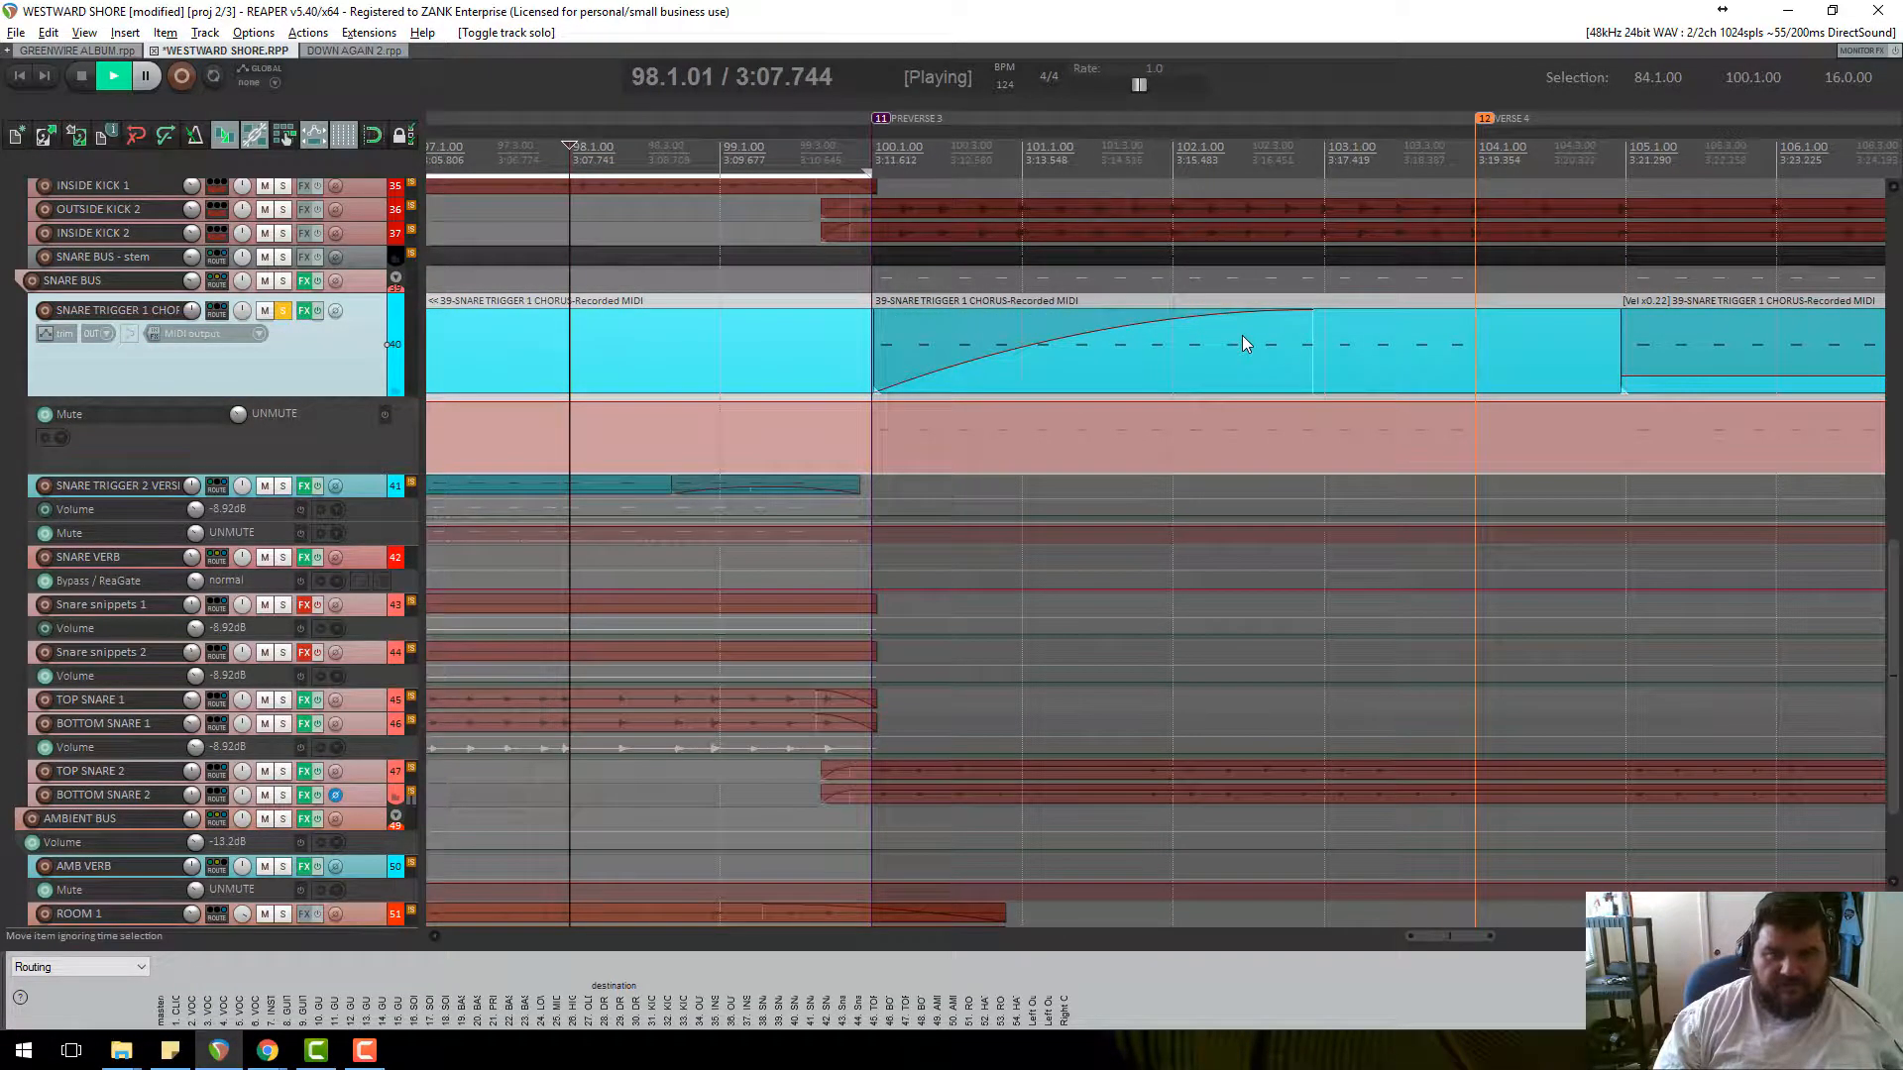
click(872, 148)
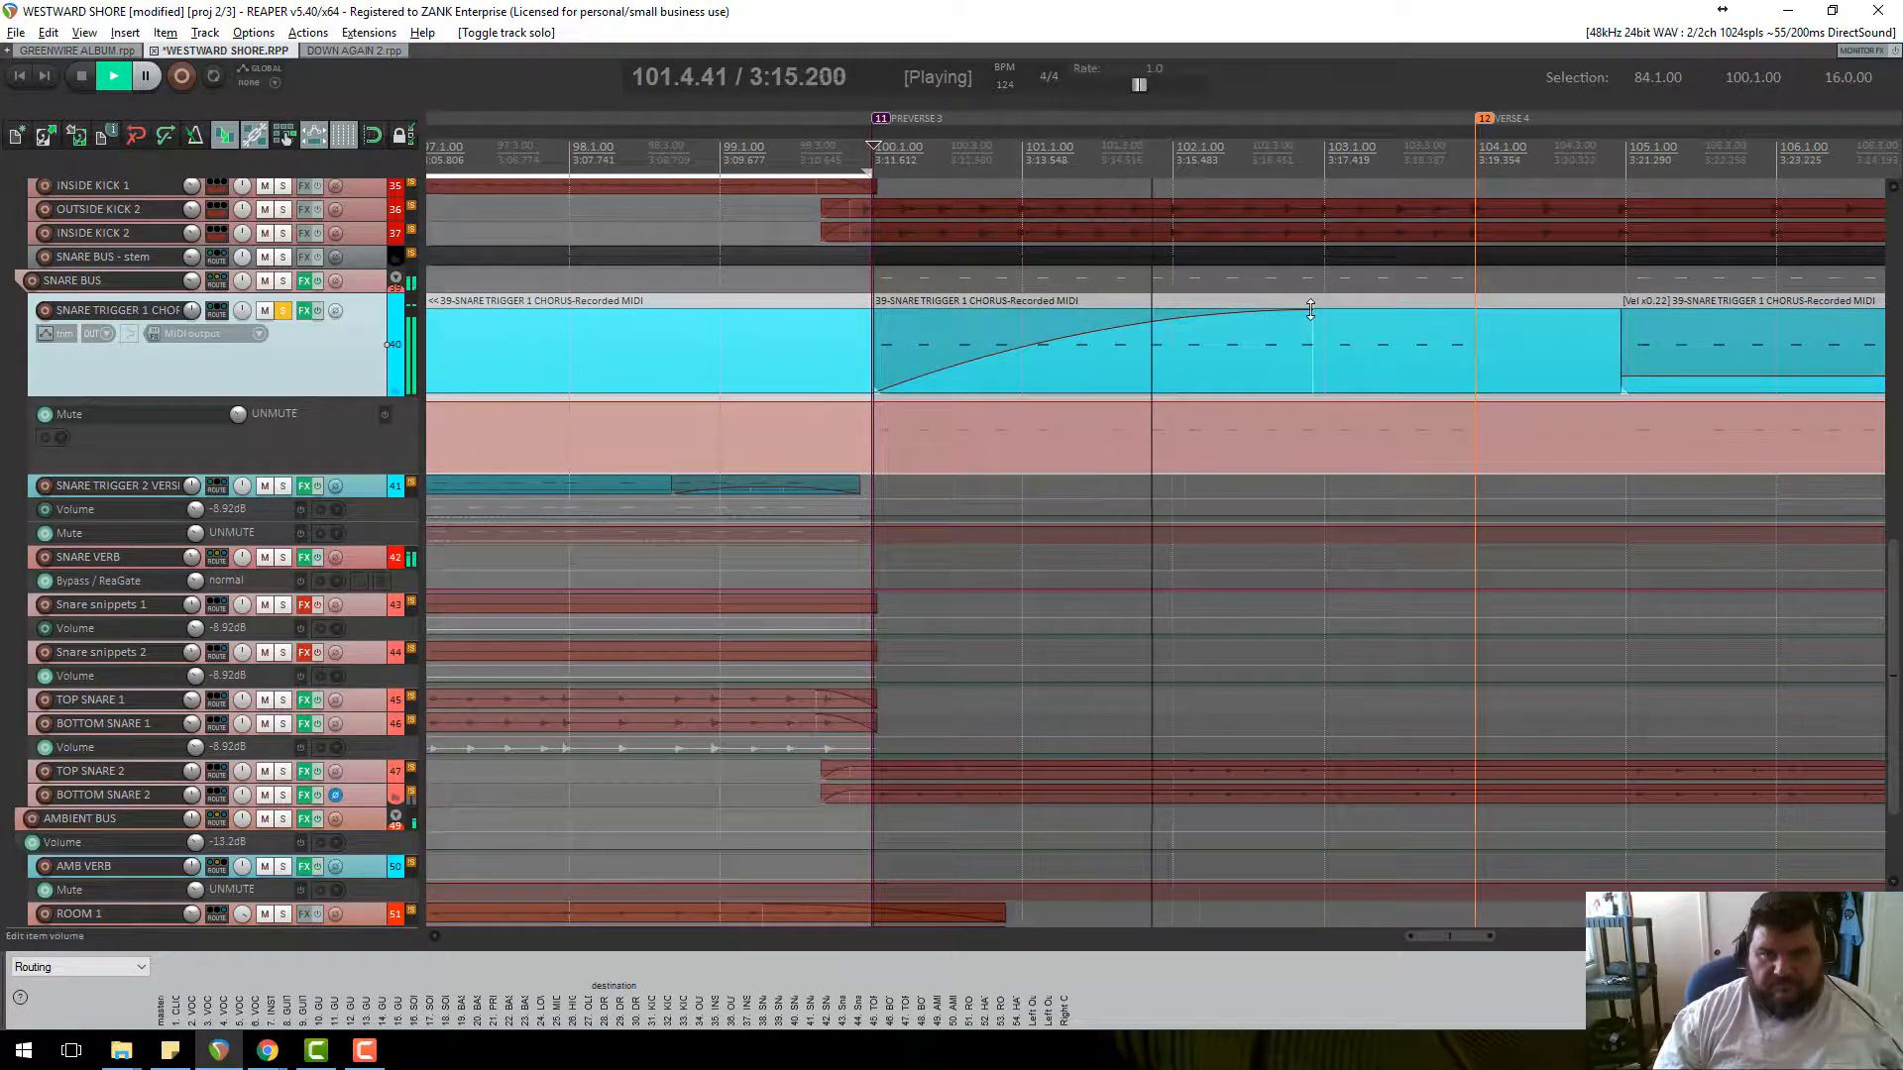
key(space)
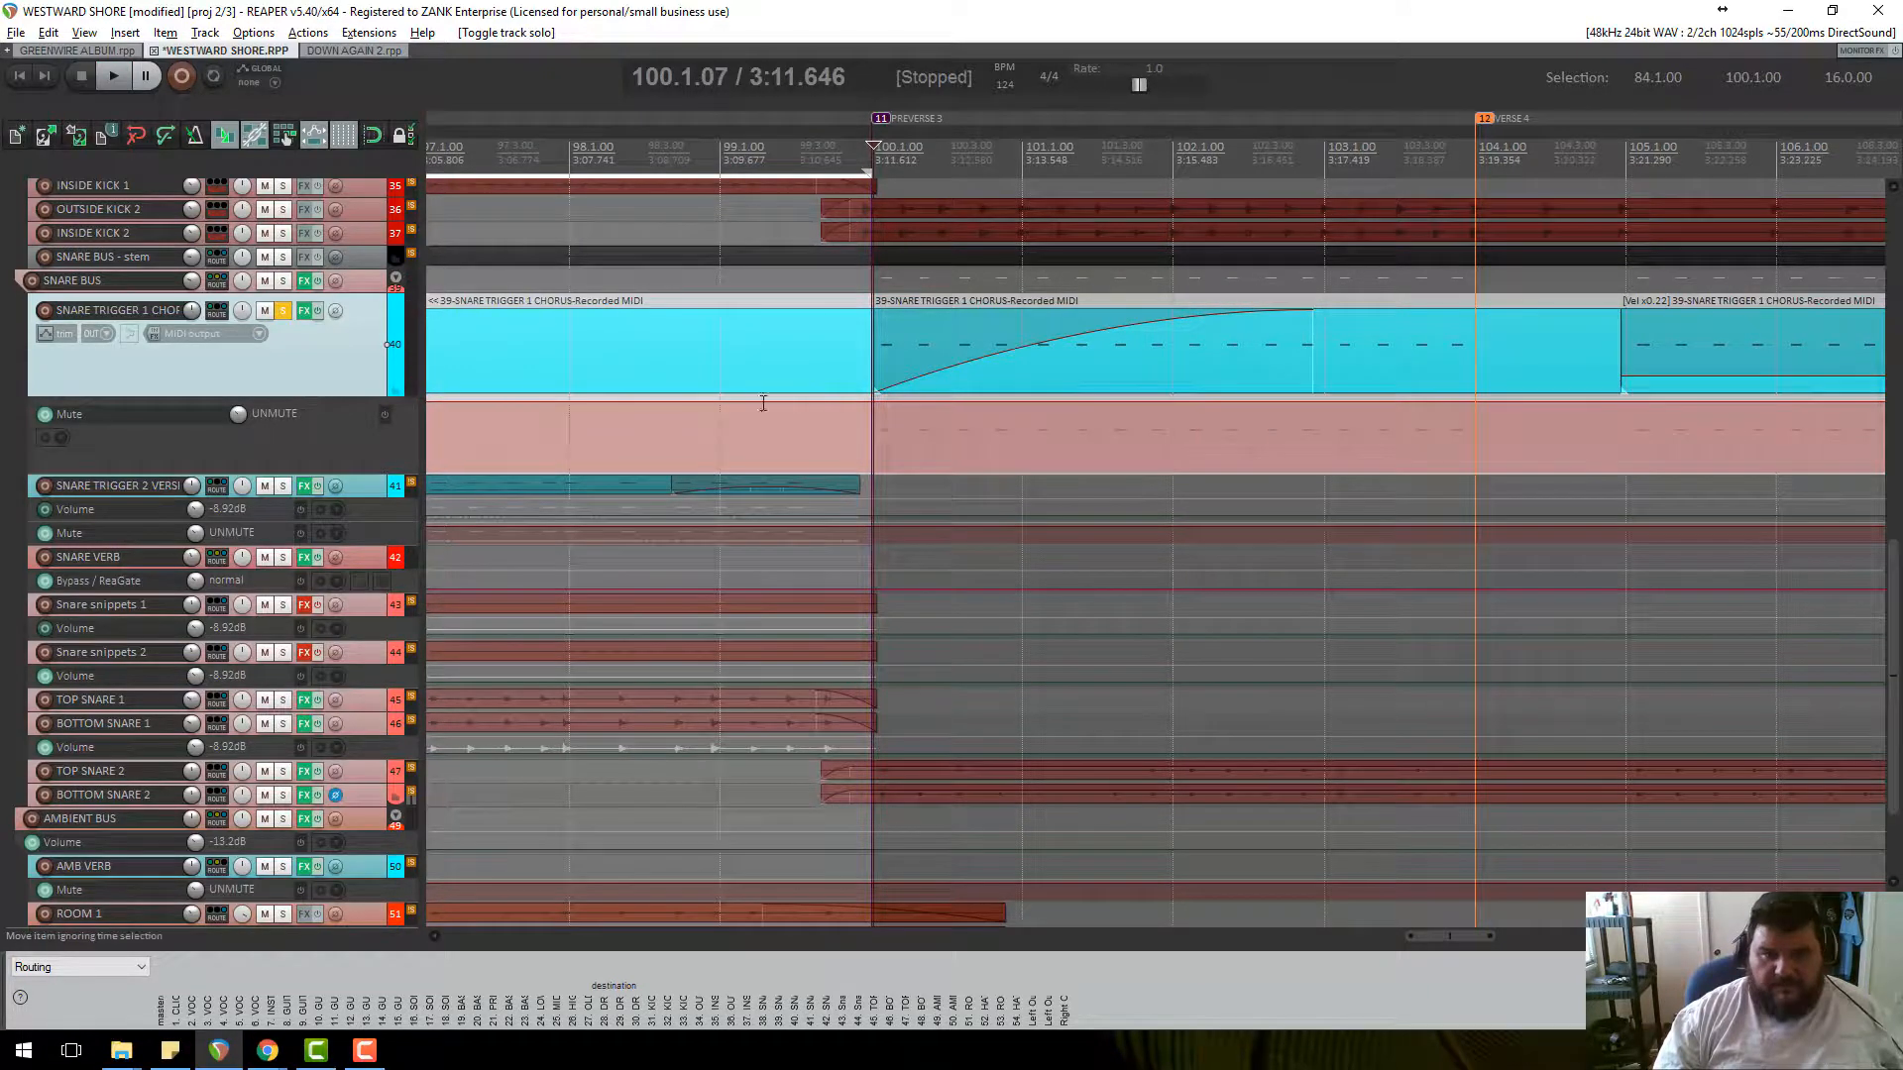
click(304, 311)
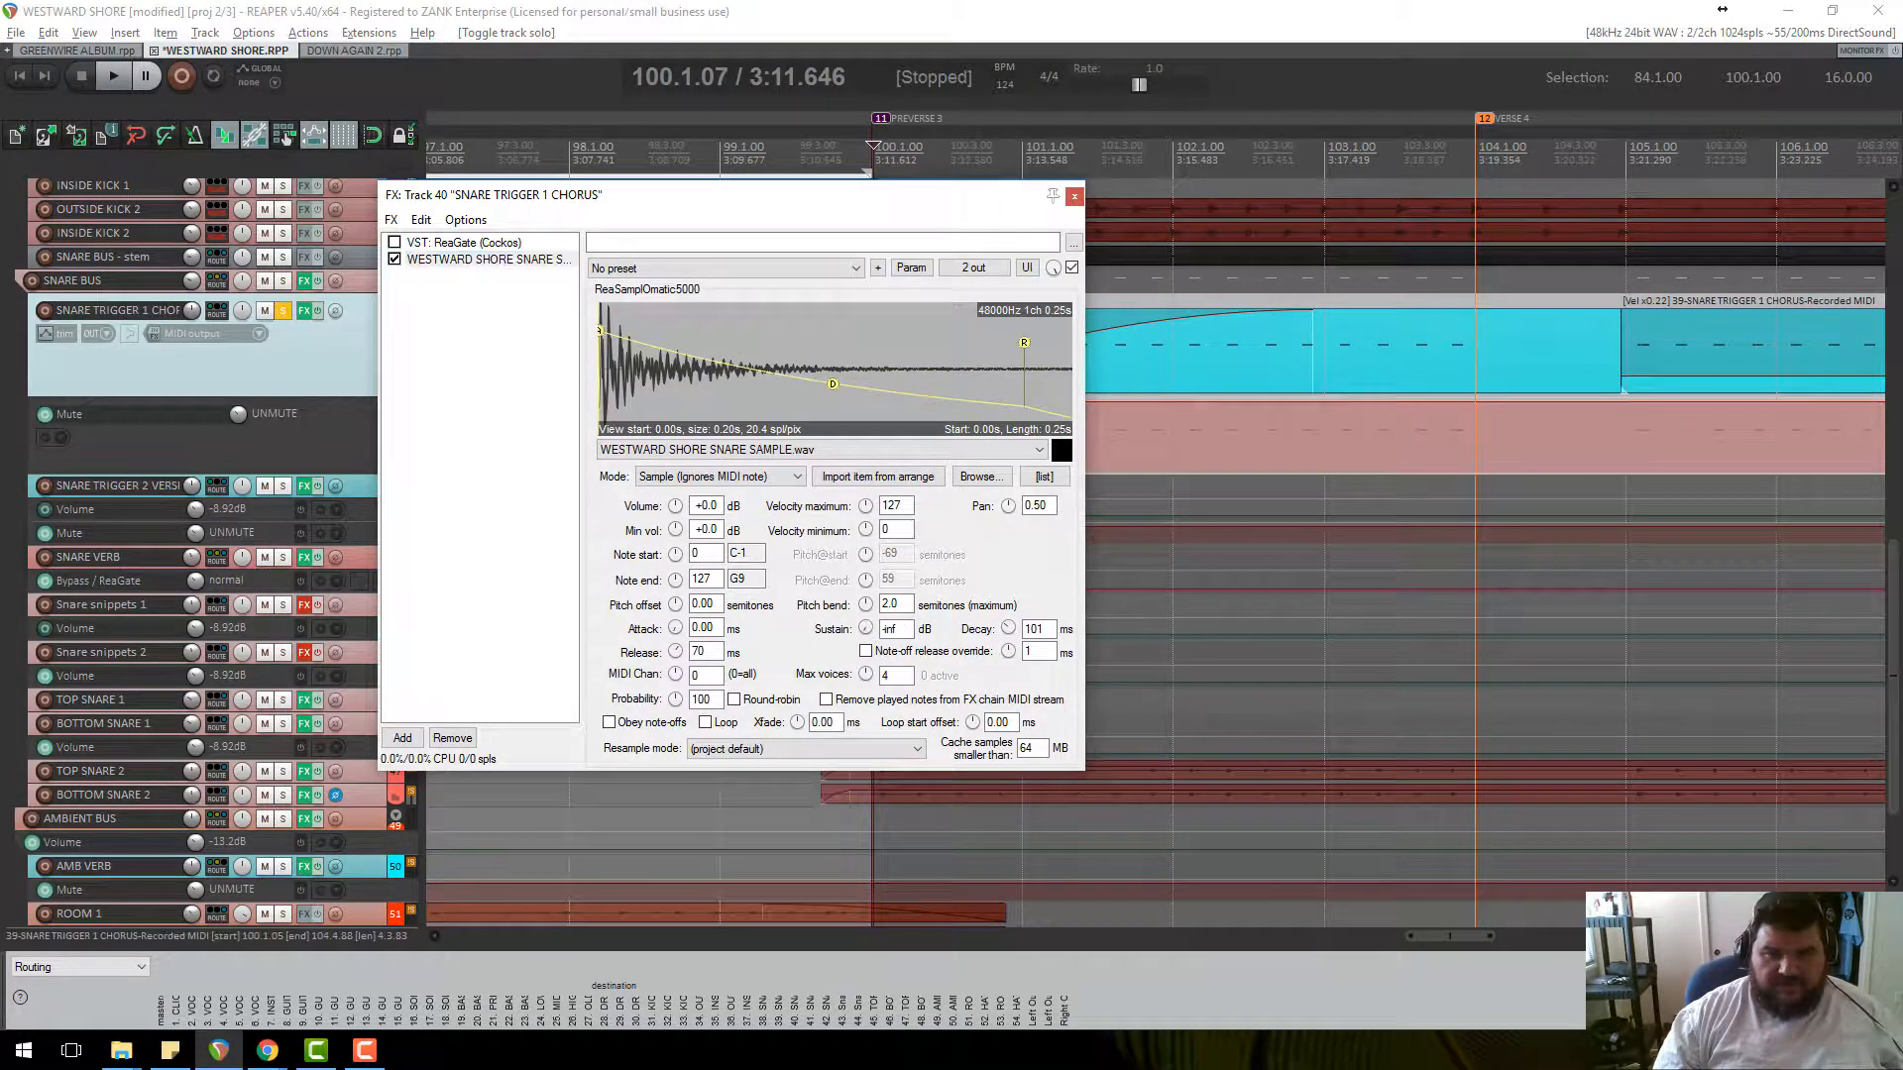
Check Sustain's modulation, set the sampler envelope to -inf sustain and 57 ms decay, and close it.
click(910, 270)
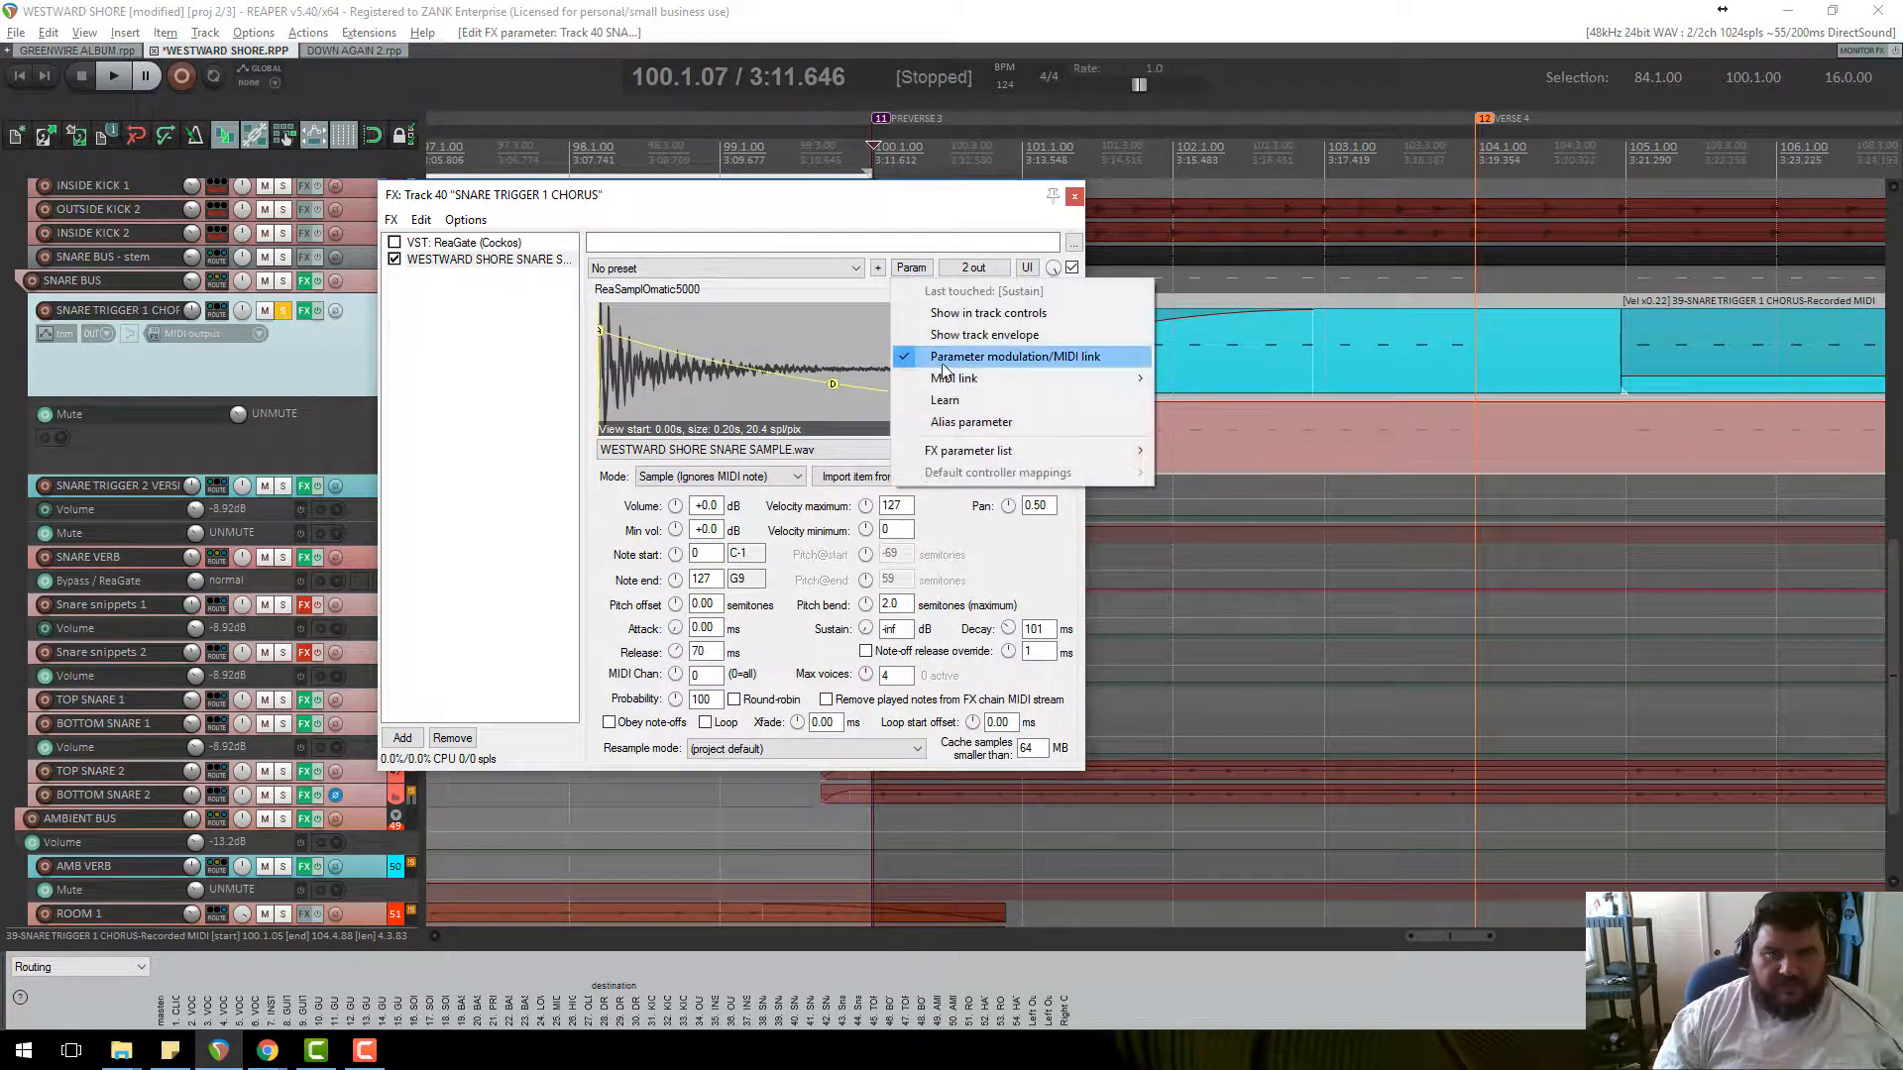
click(942, 359)
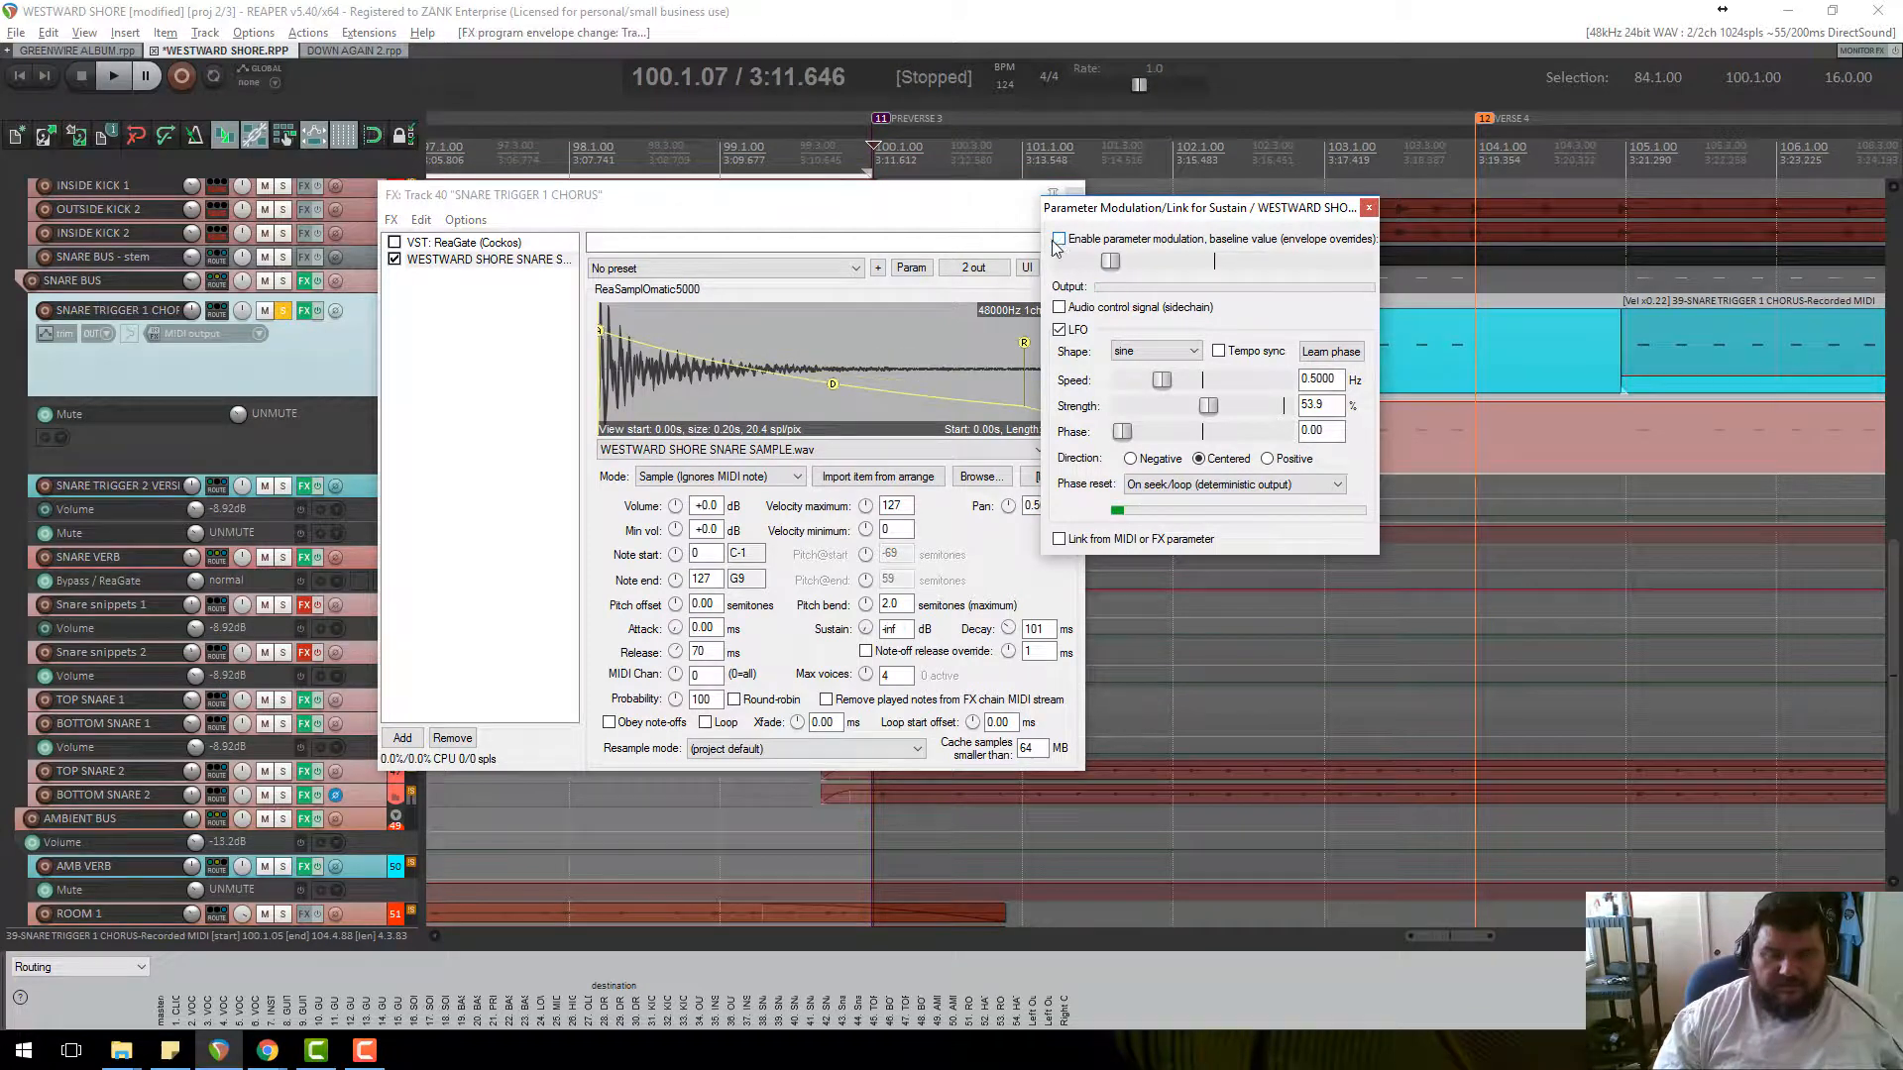
click(1369, 208)
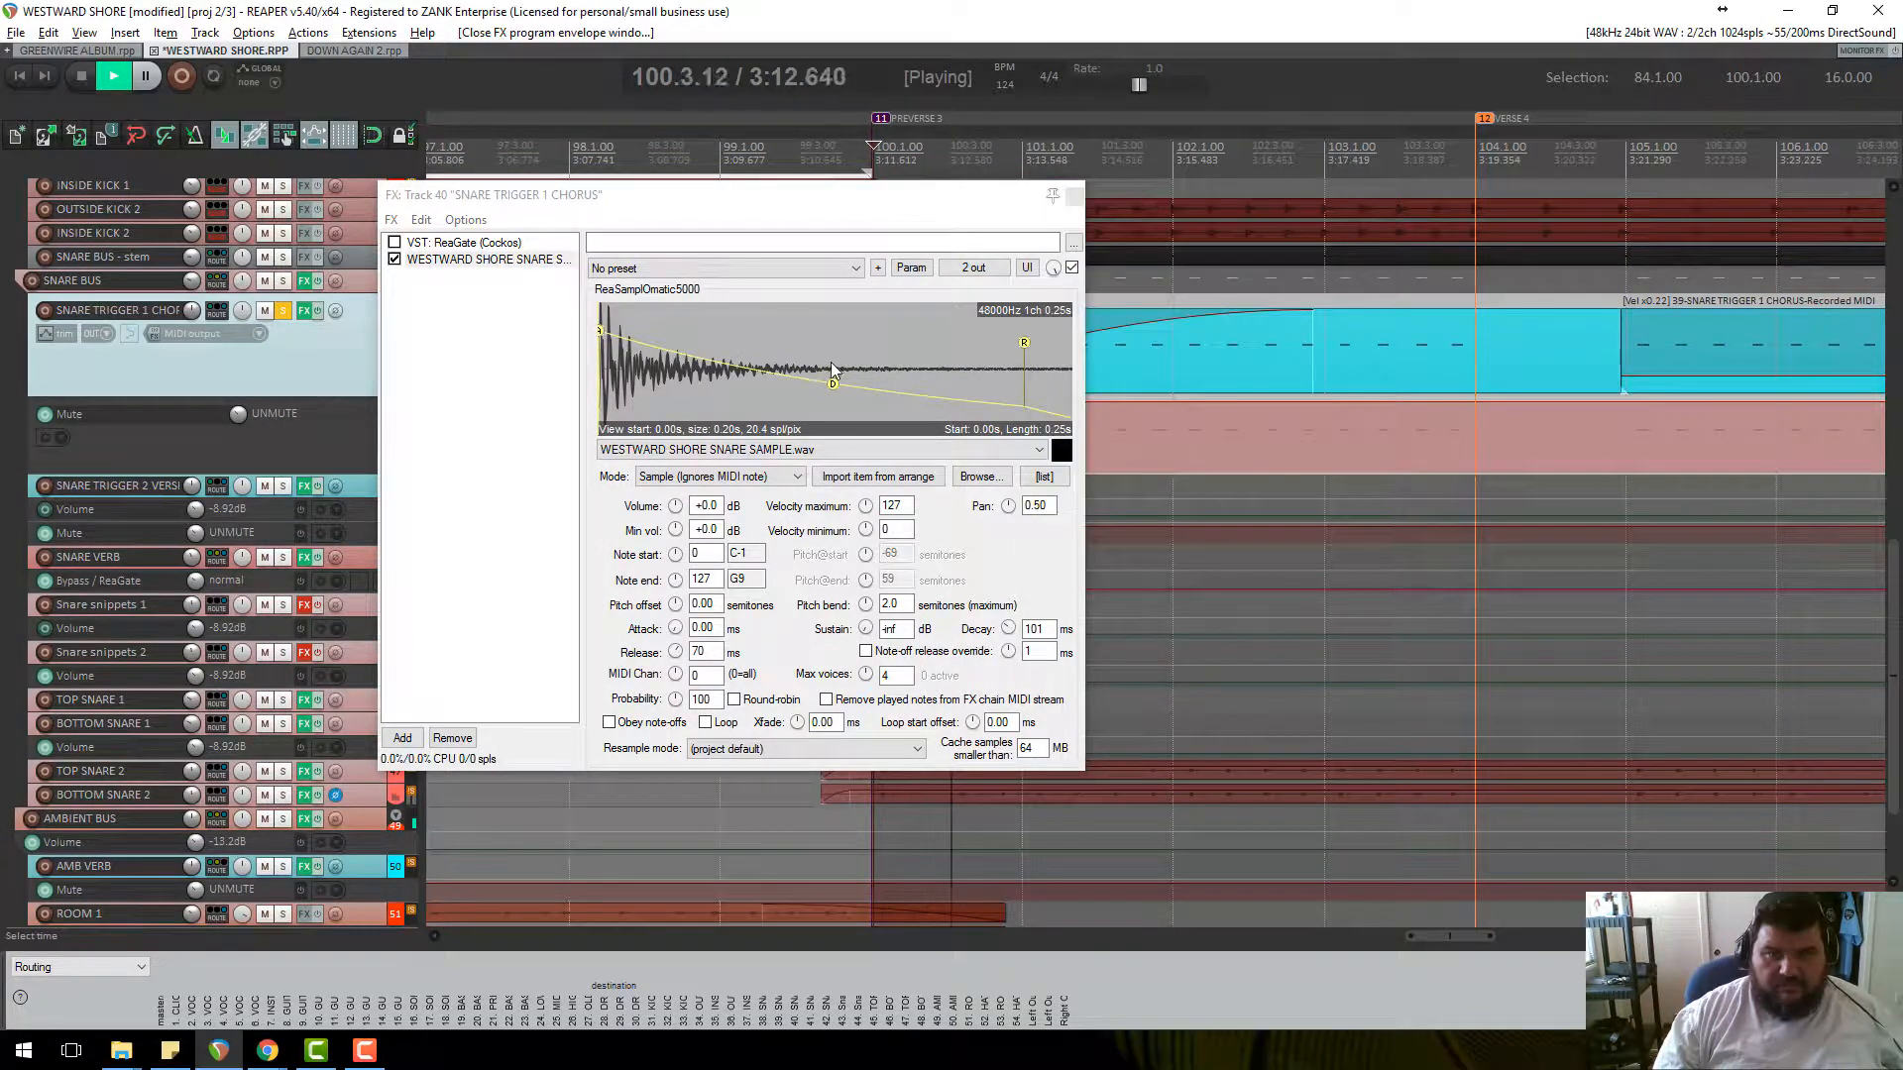
drag(834, 385, 672, 405)
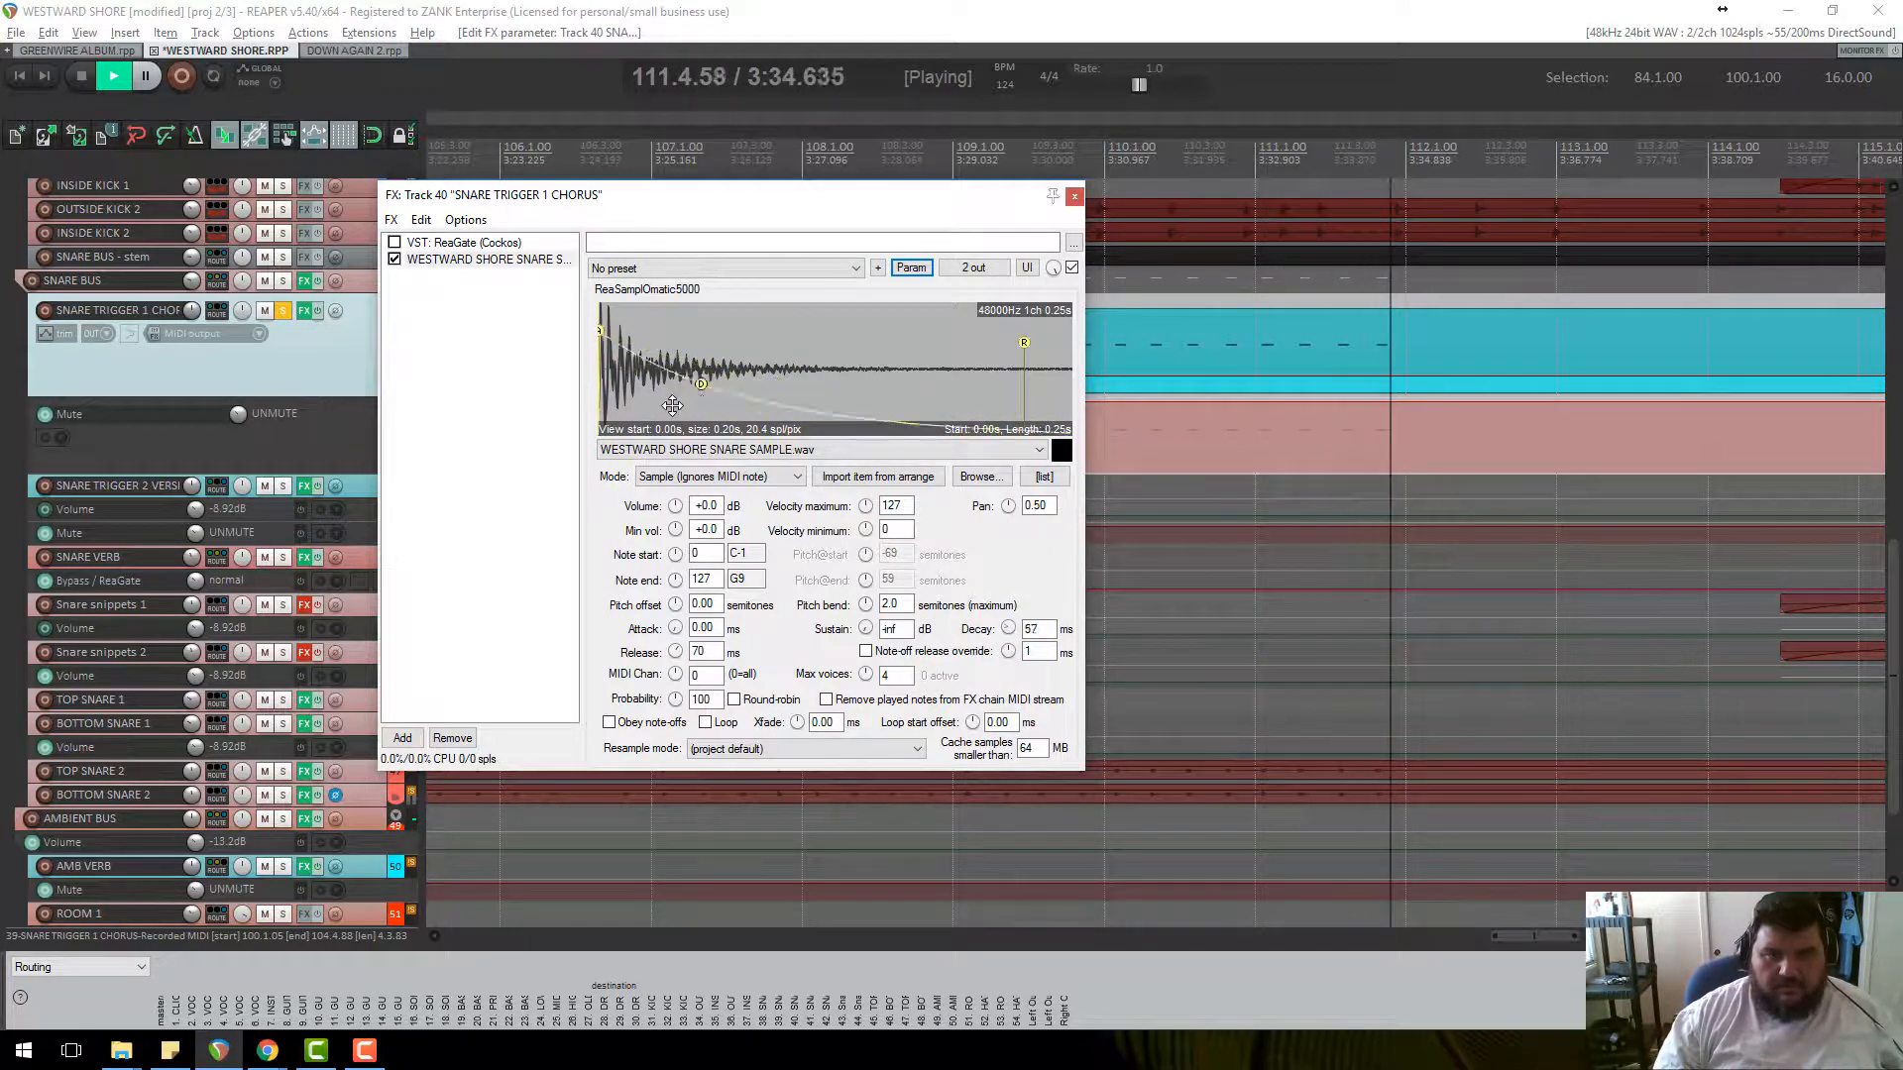
click(1074, 195)
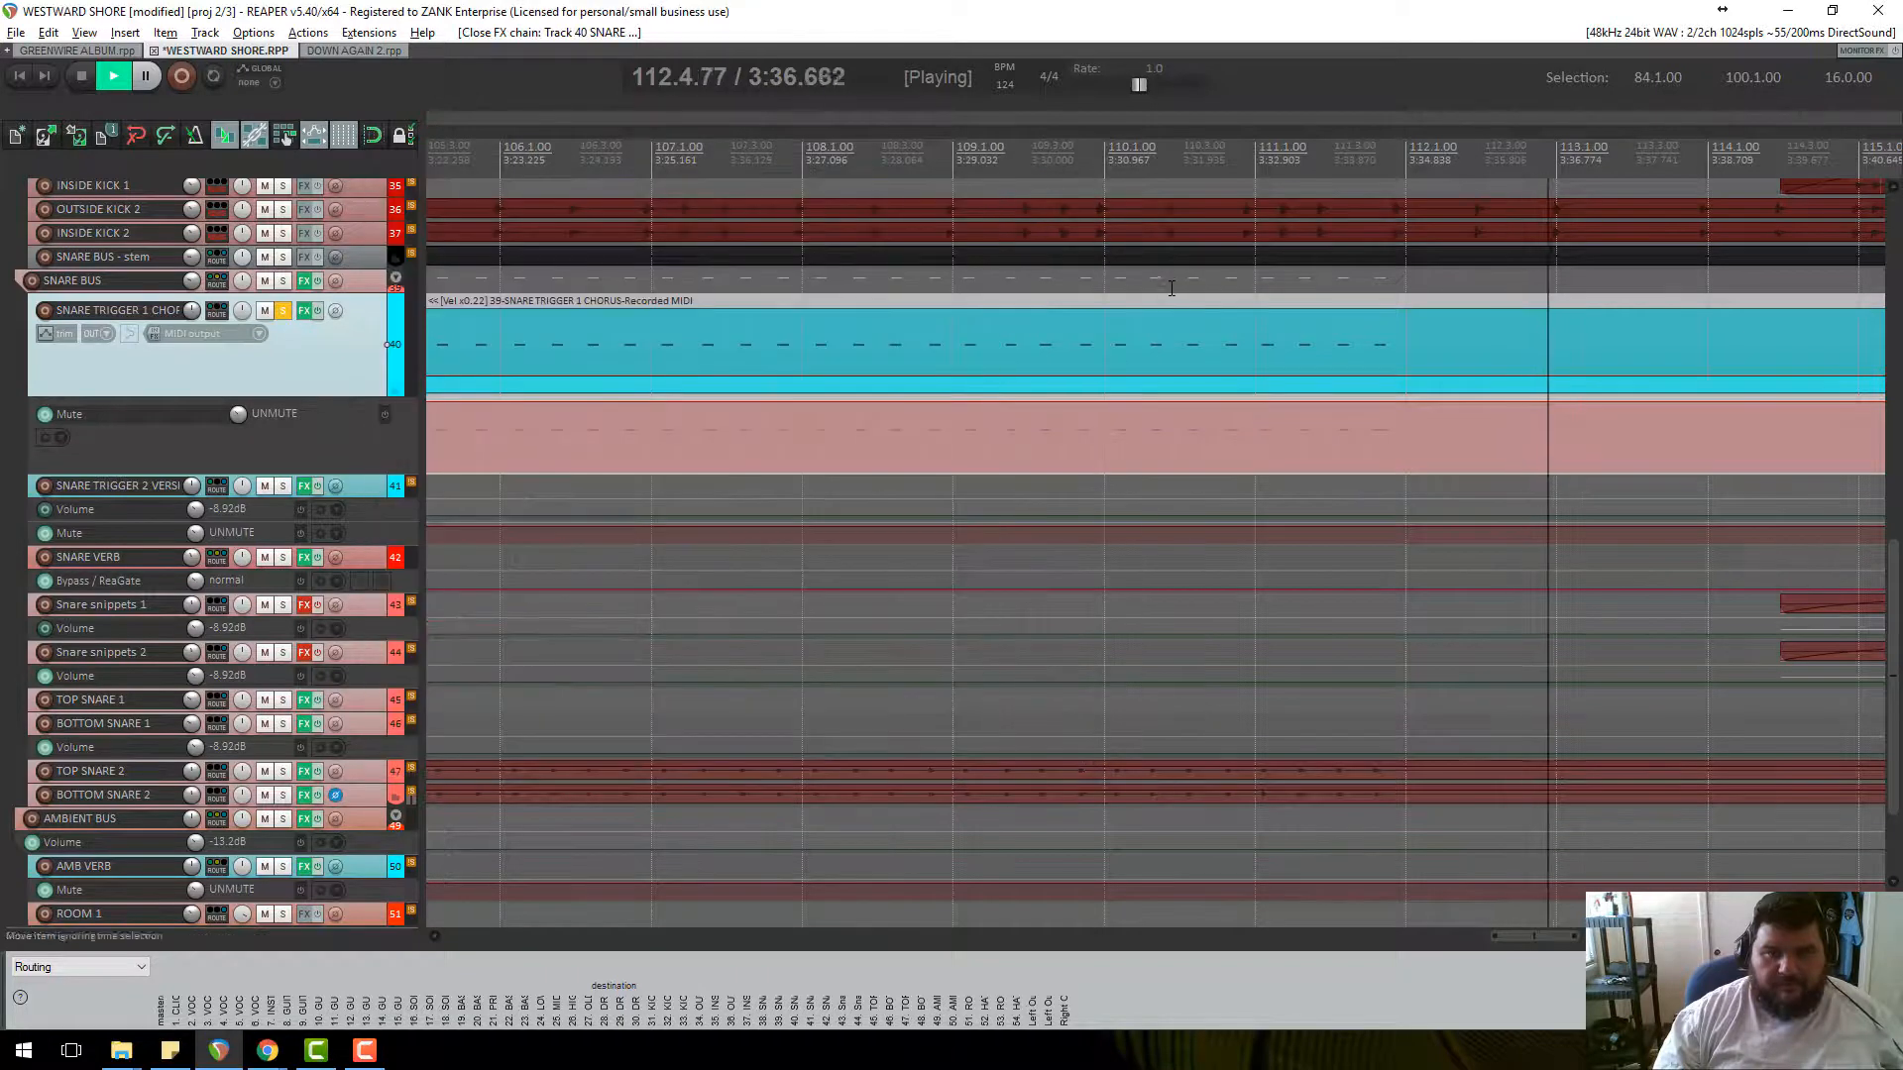
Select the SNARE VERB track, open its effect chain, and enable ReaVerb.
key(space)
scroll(1154, 319, down, 3)
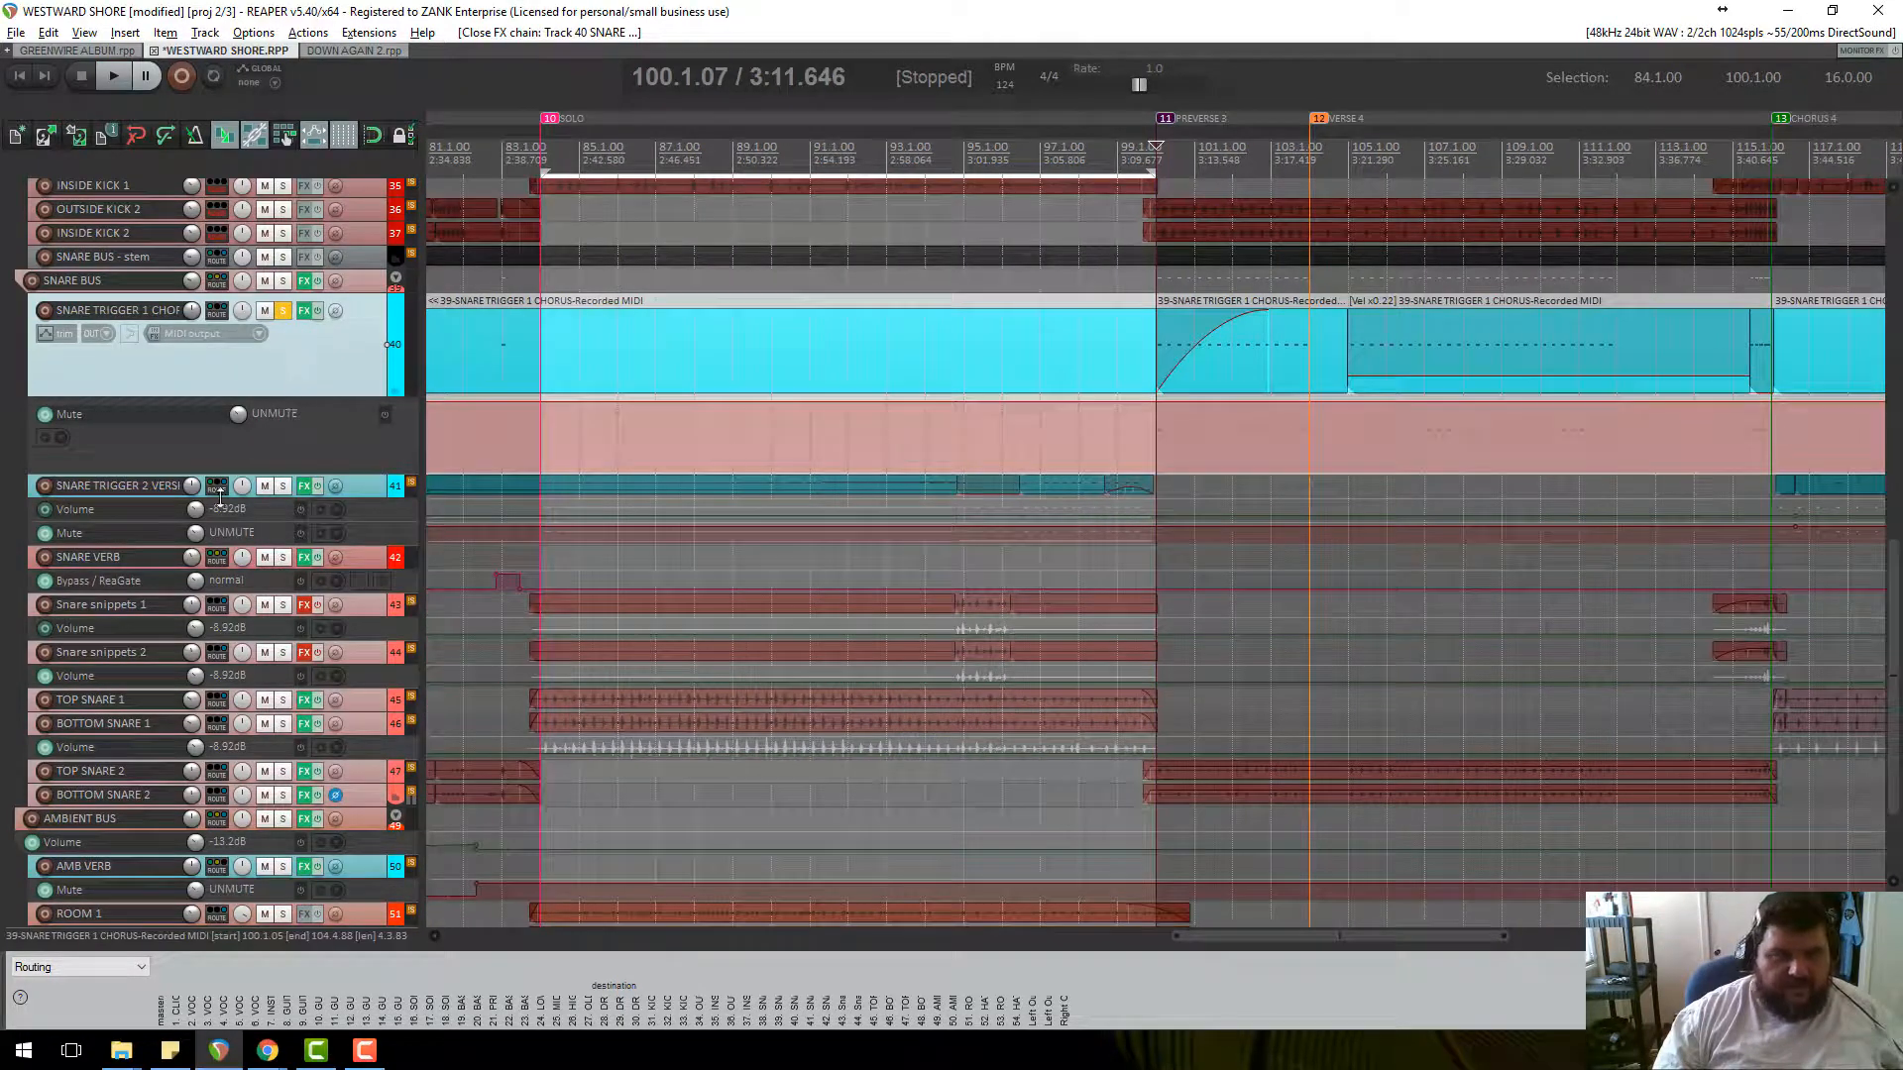
click(174, 563)
click(305, 564)
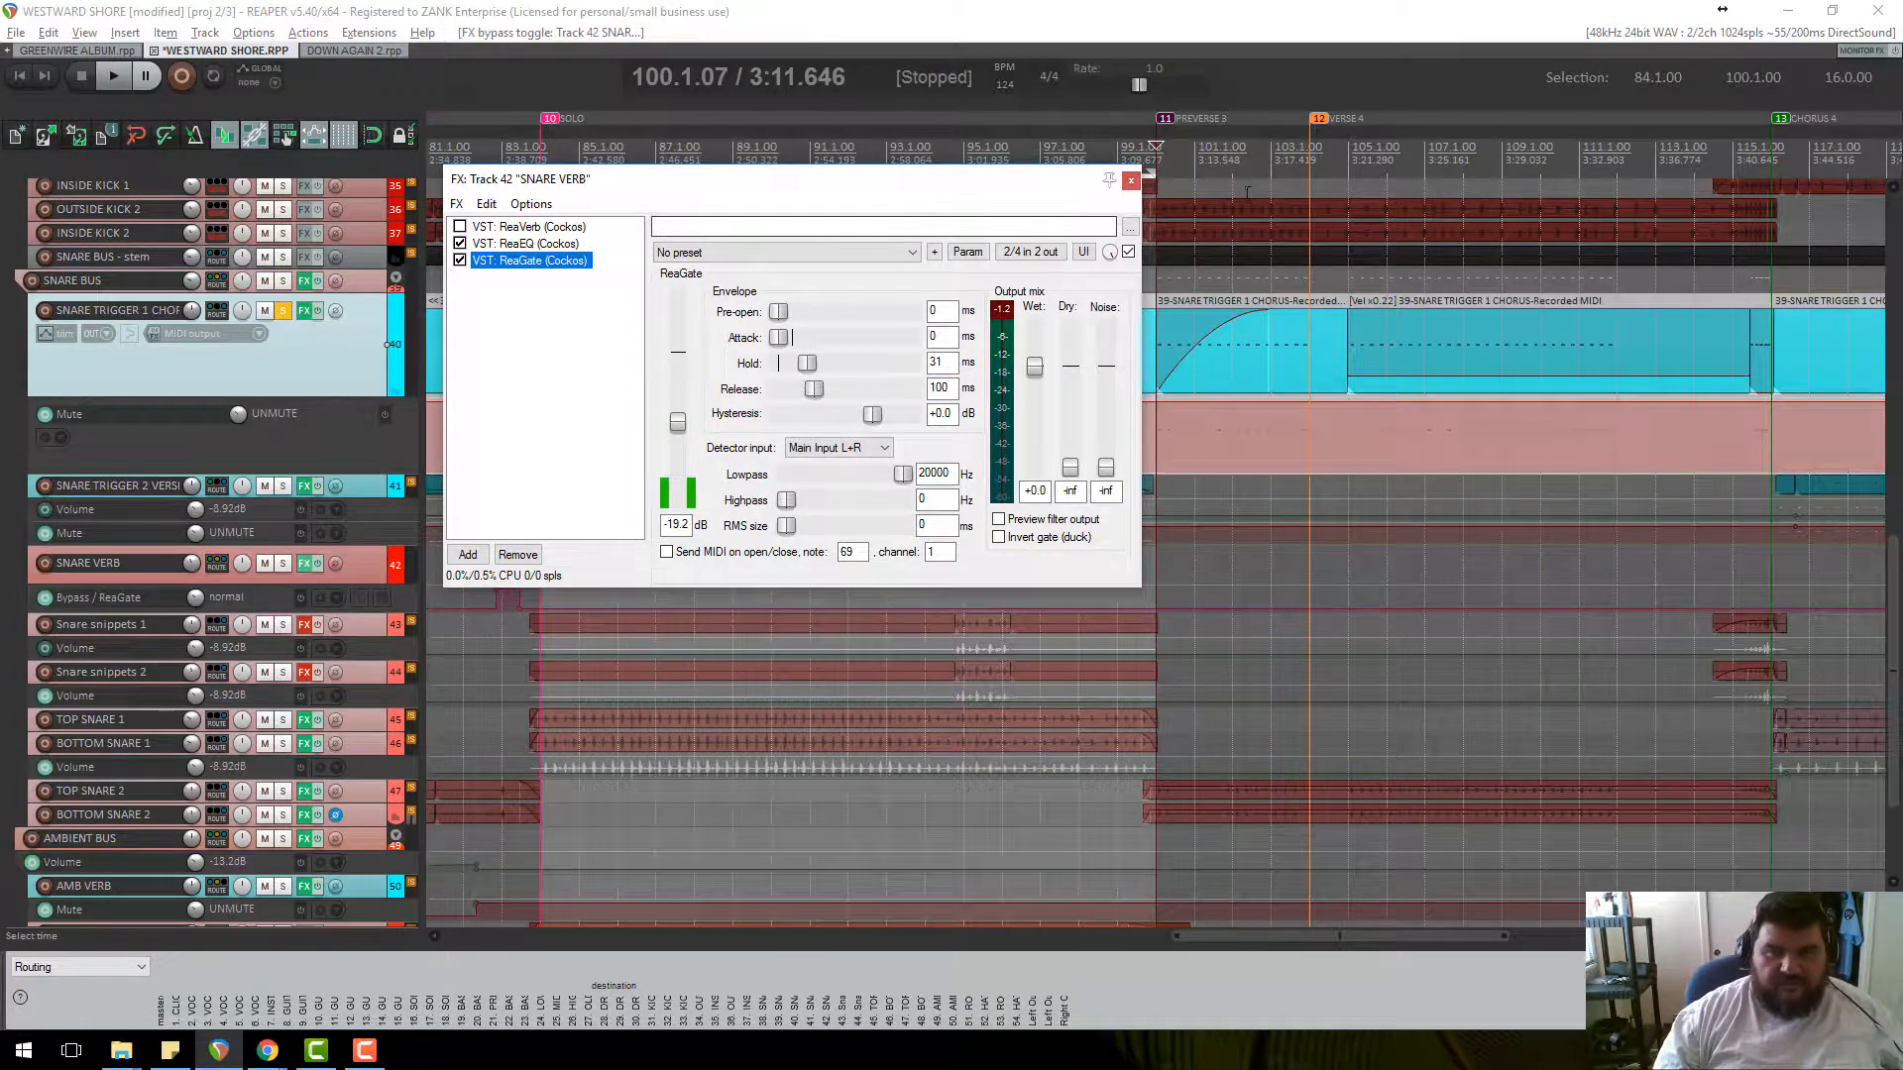
key(space)
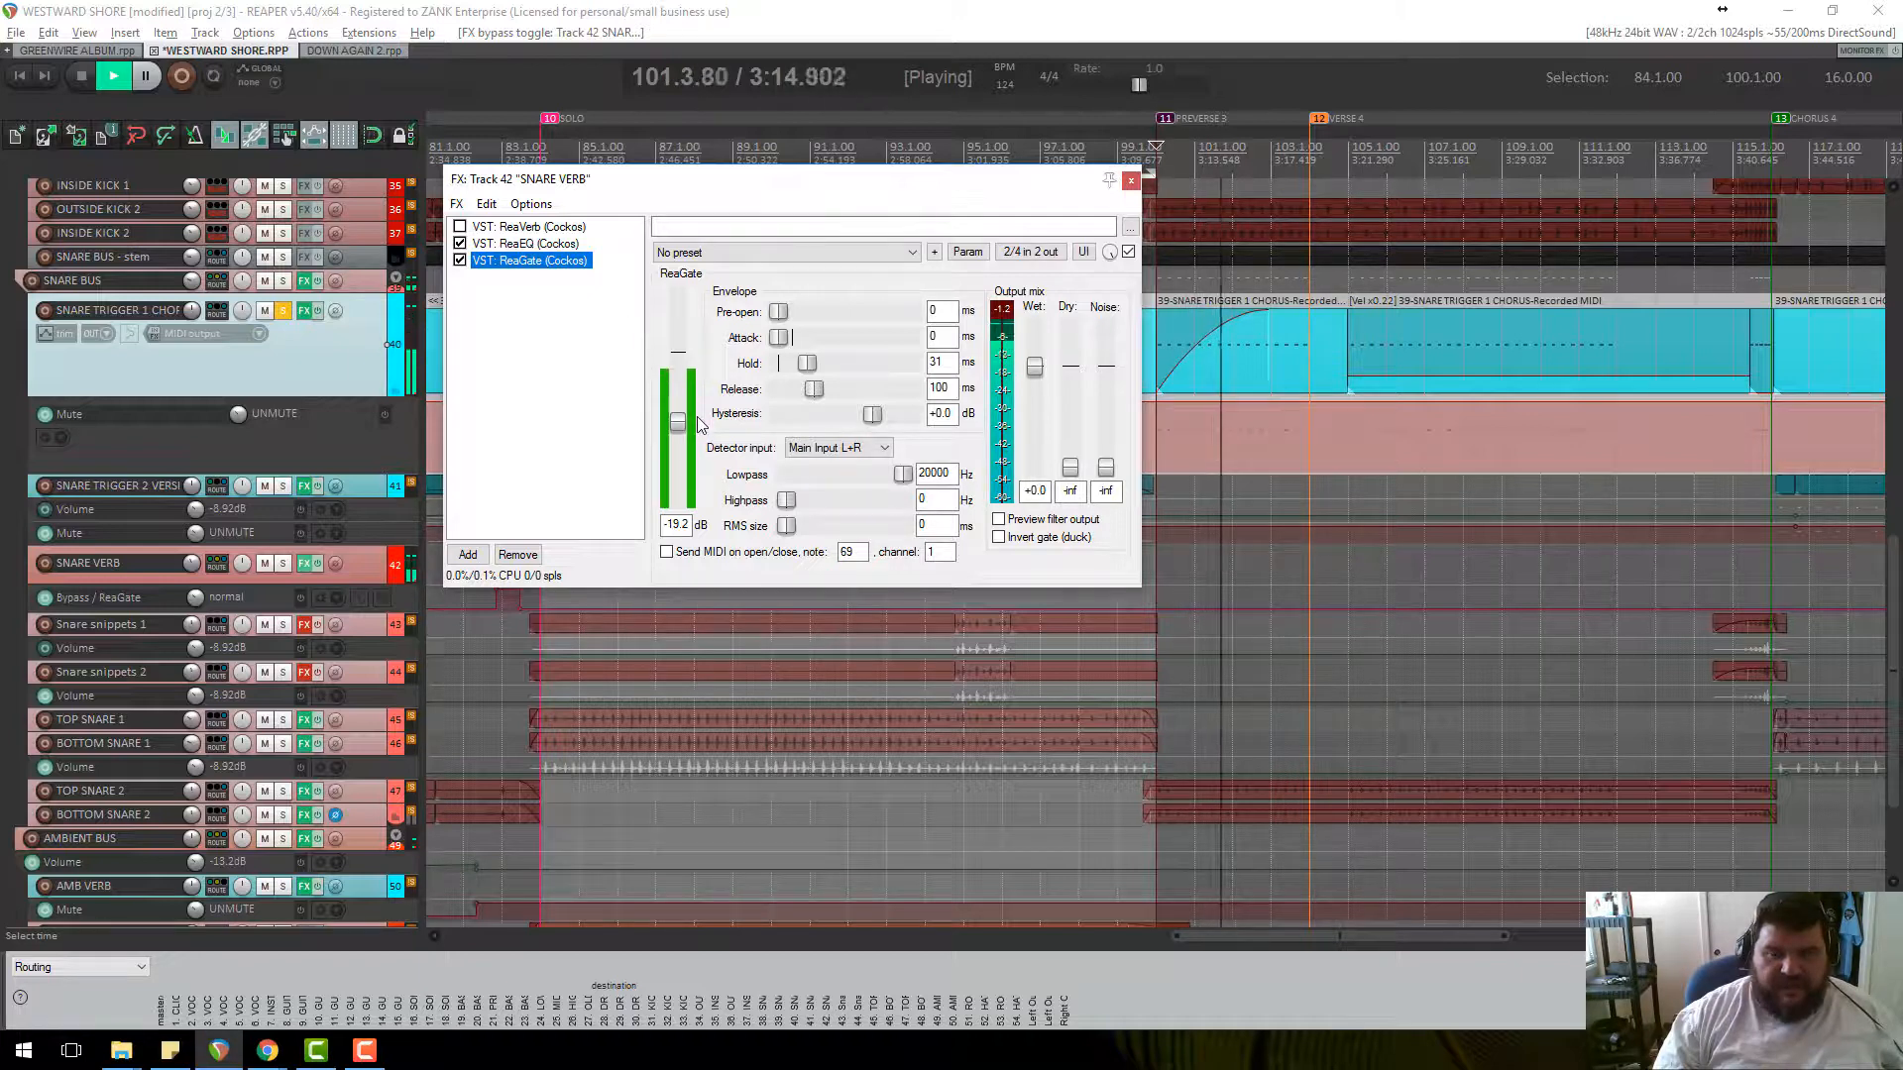
click(460, 227)
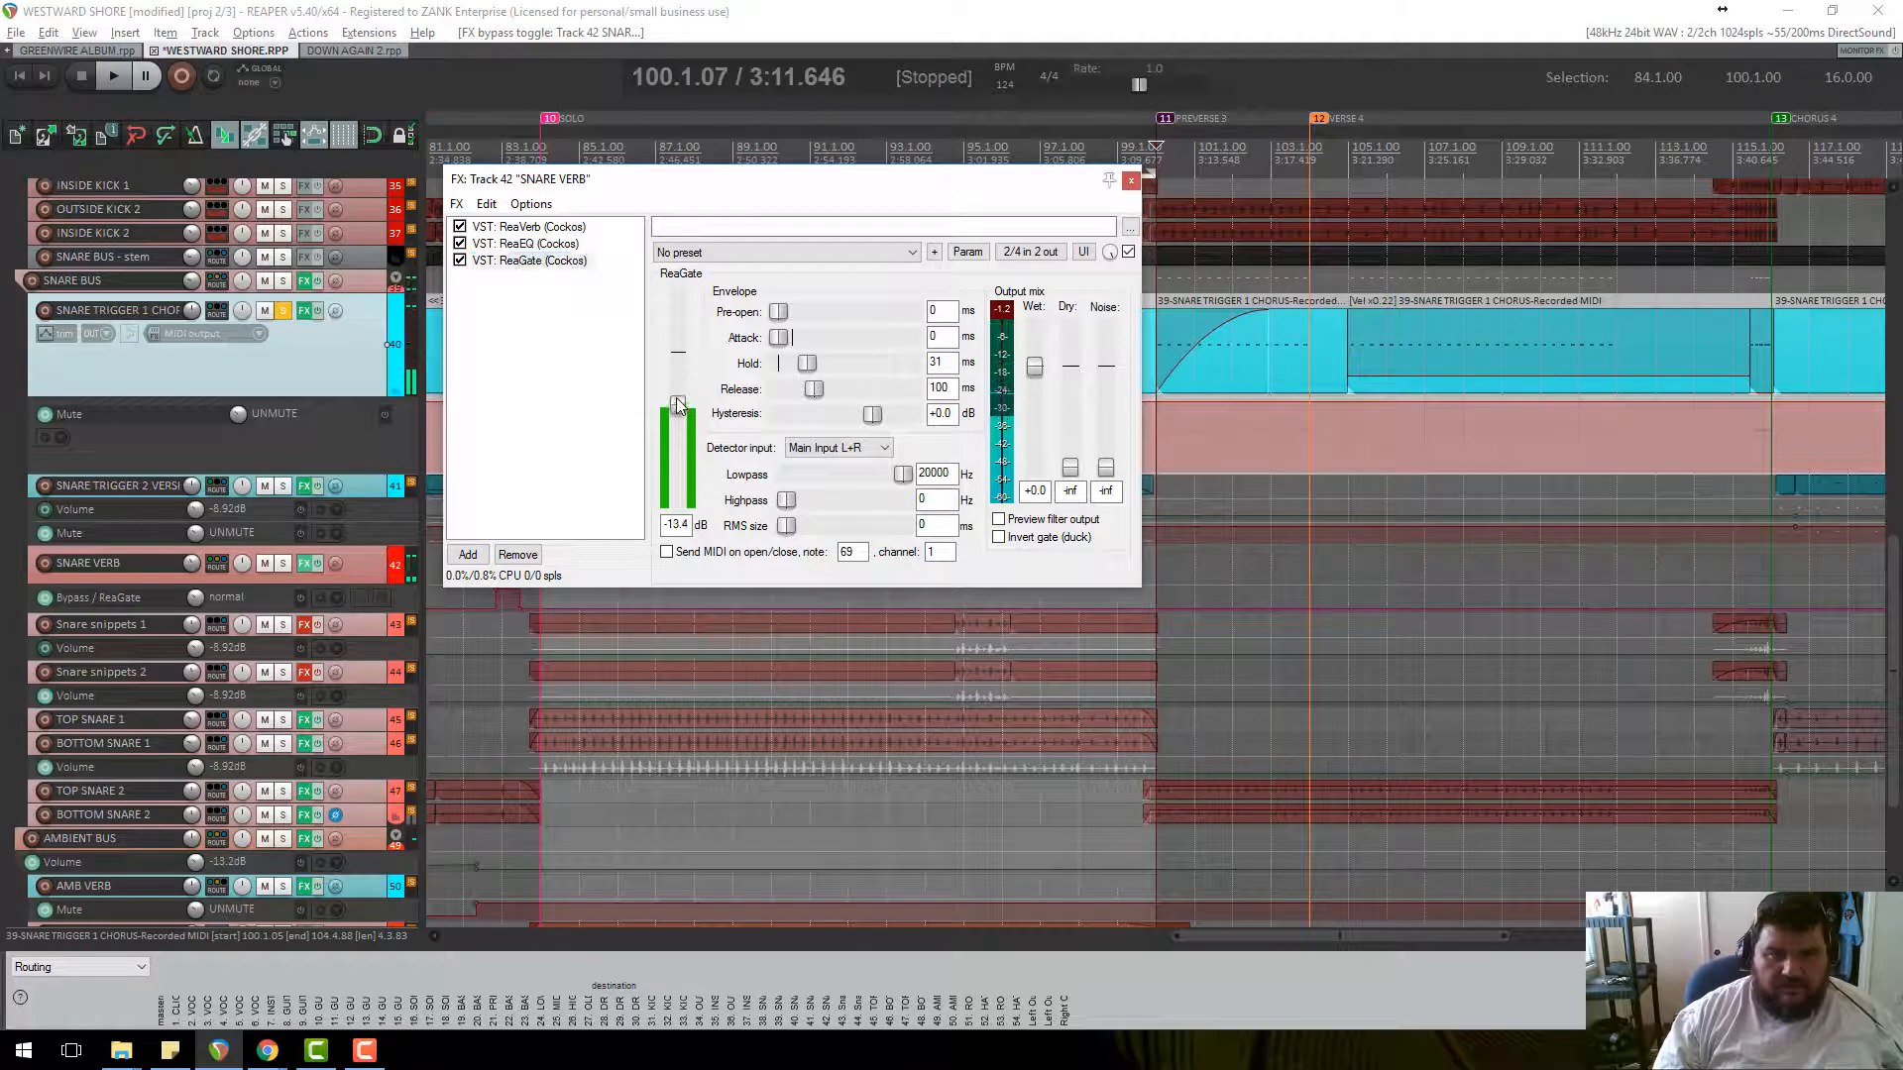
Set the ReaGate threshold to -13.4 dB and its hold to 20 ms while auditioning.
click(677, 401)
key(space)
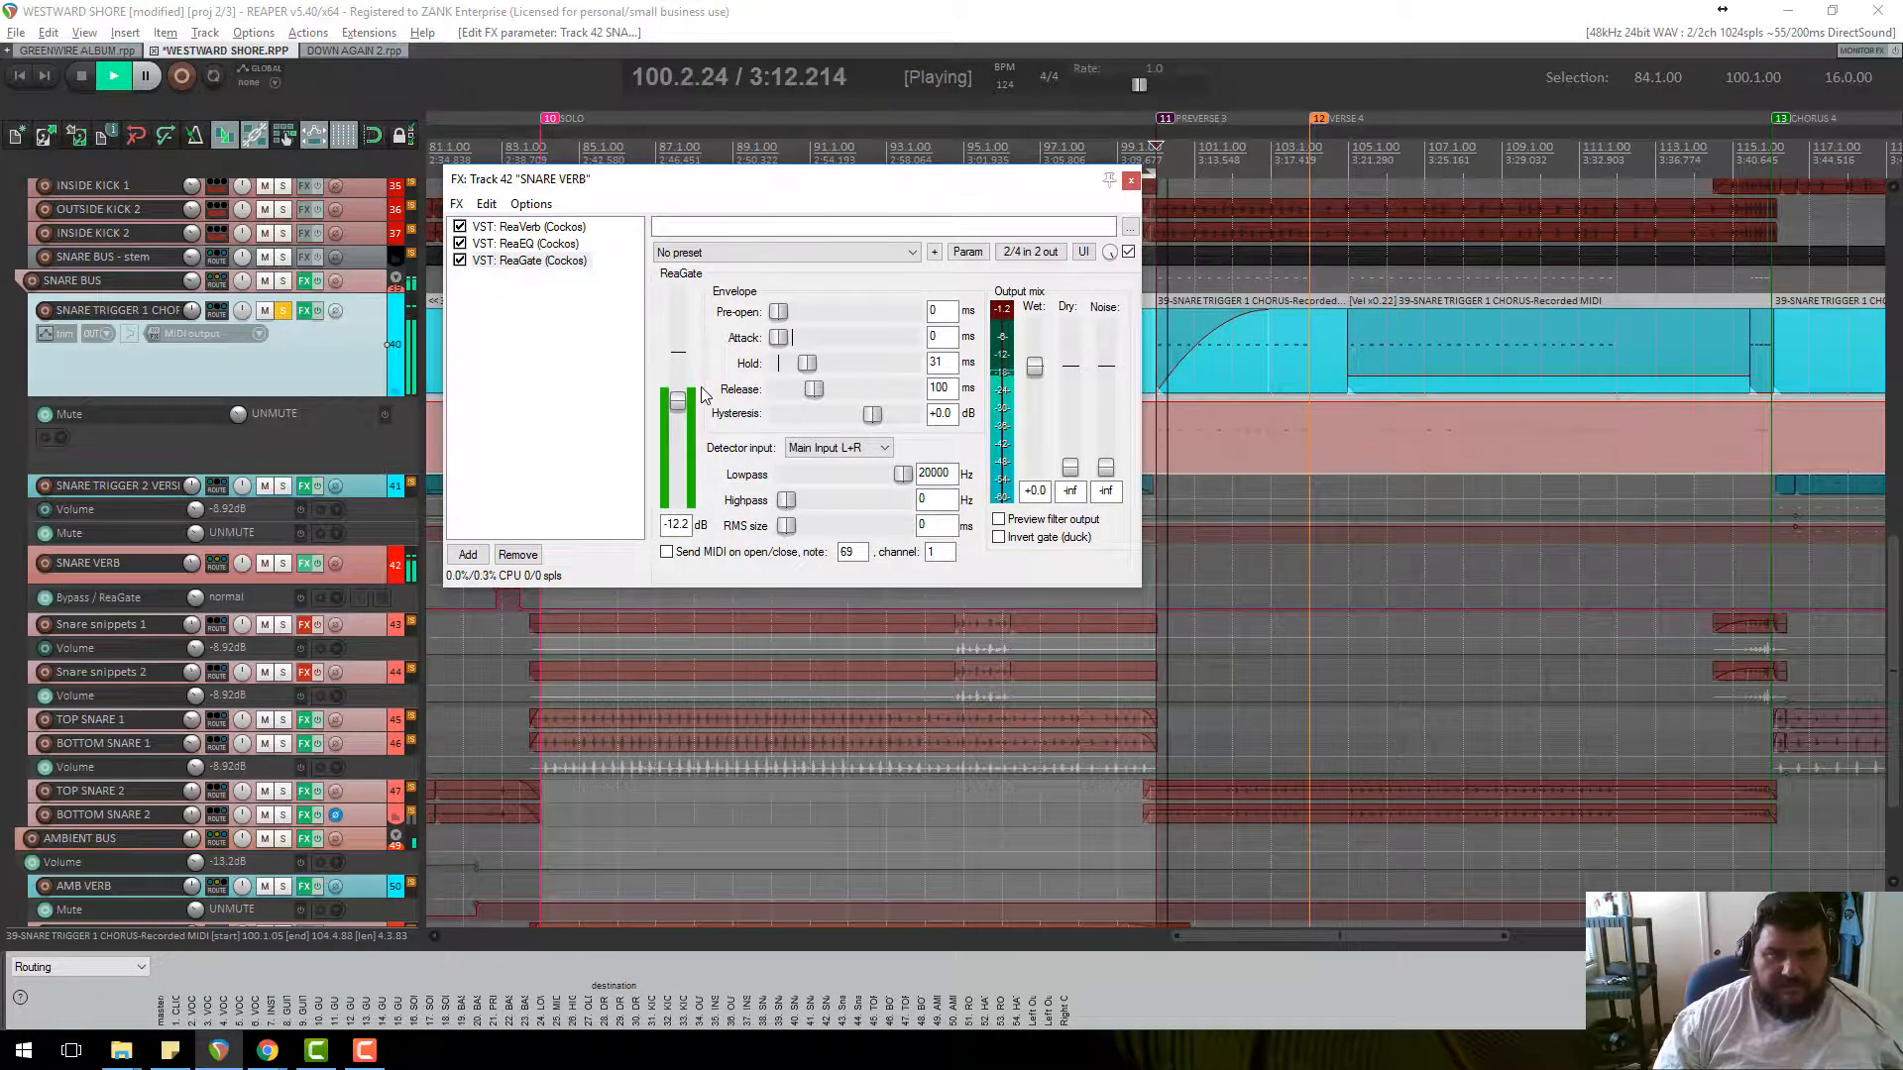
drag(683, 408, 686, 384)
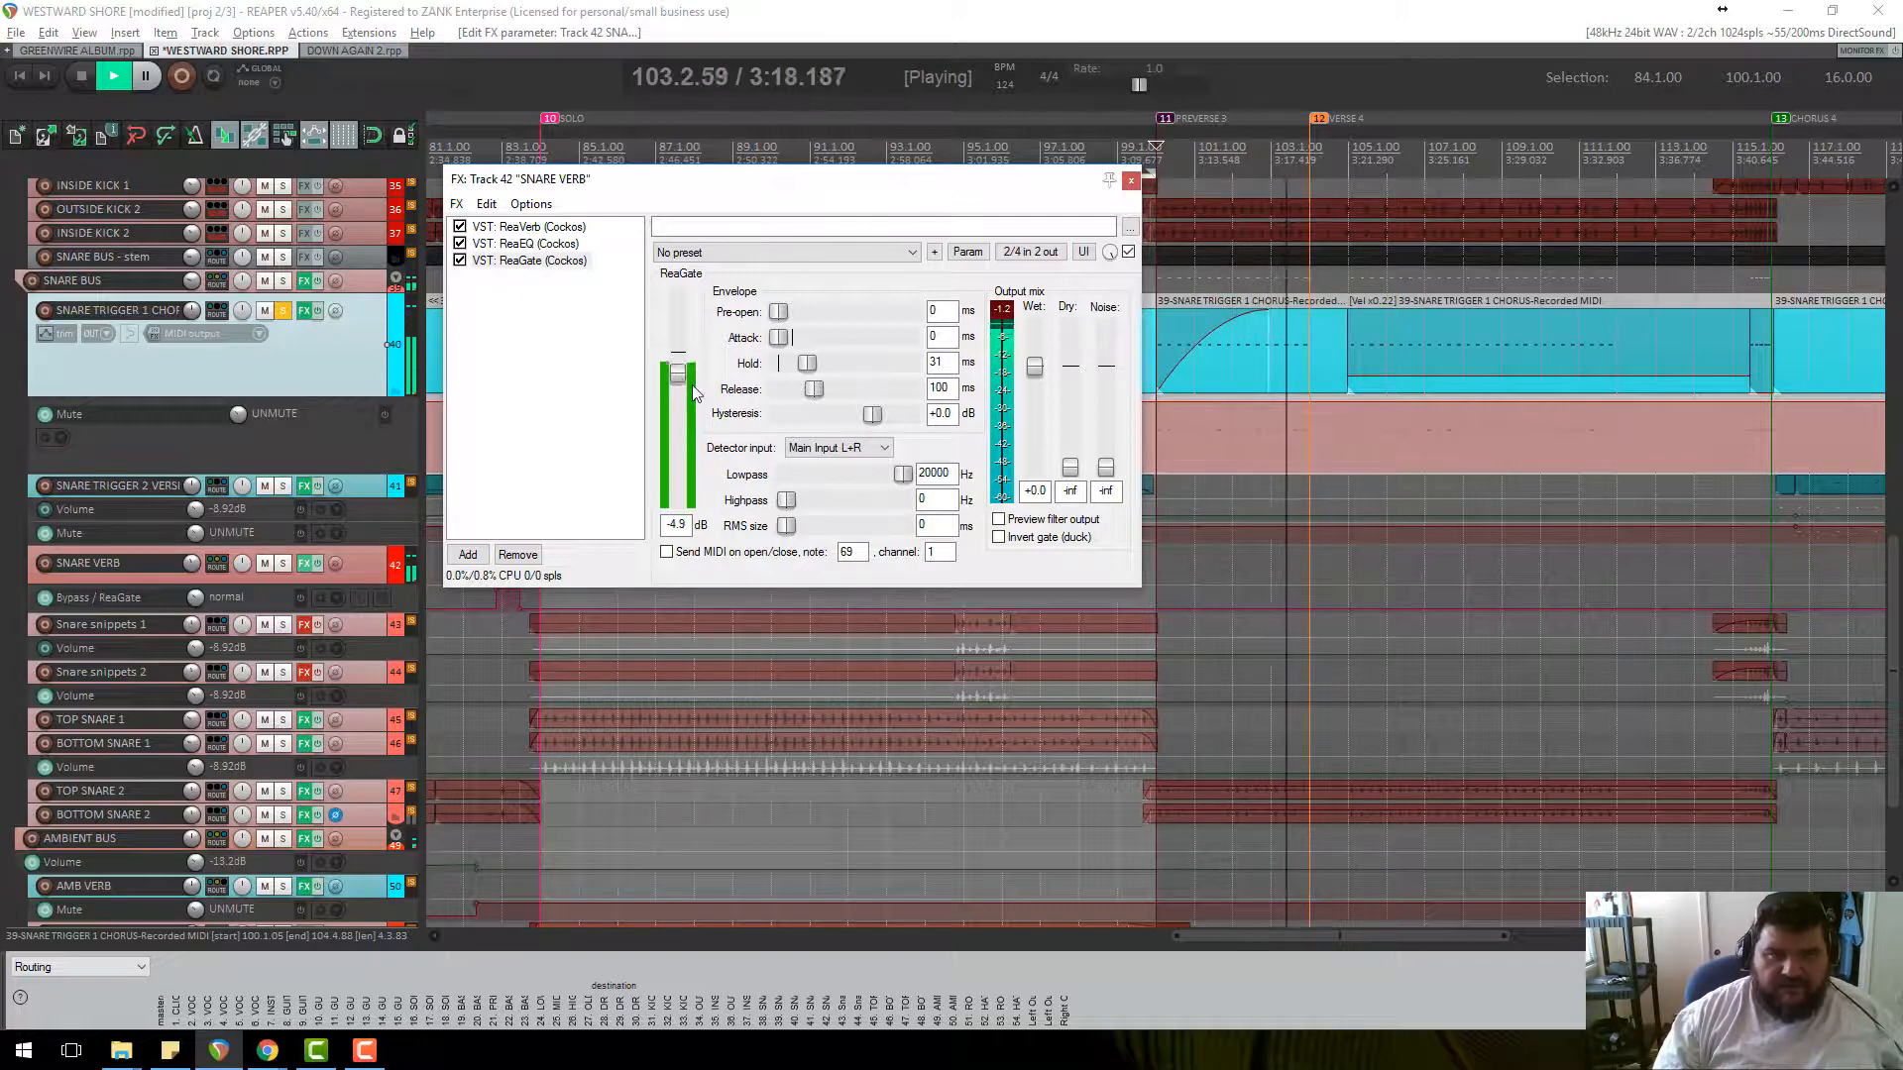
key(space)
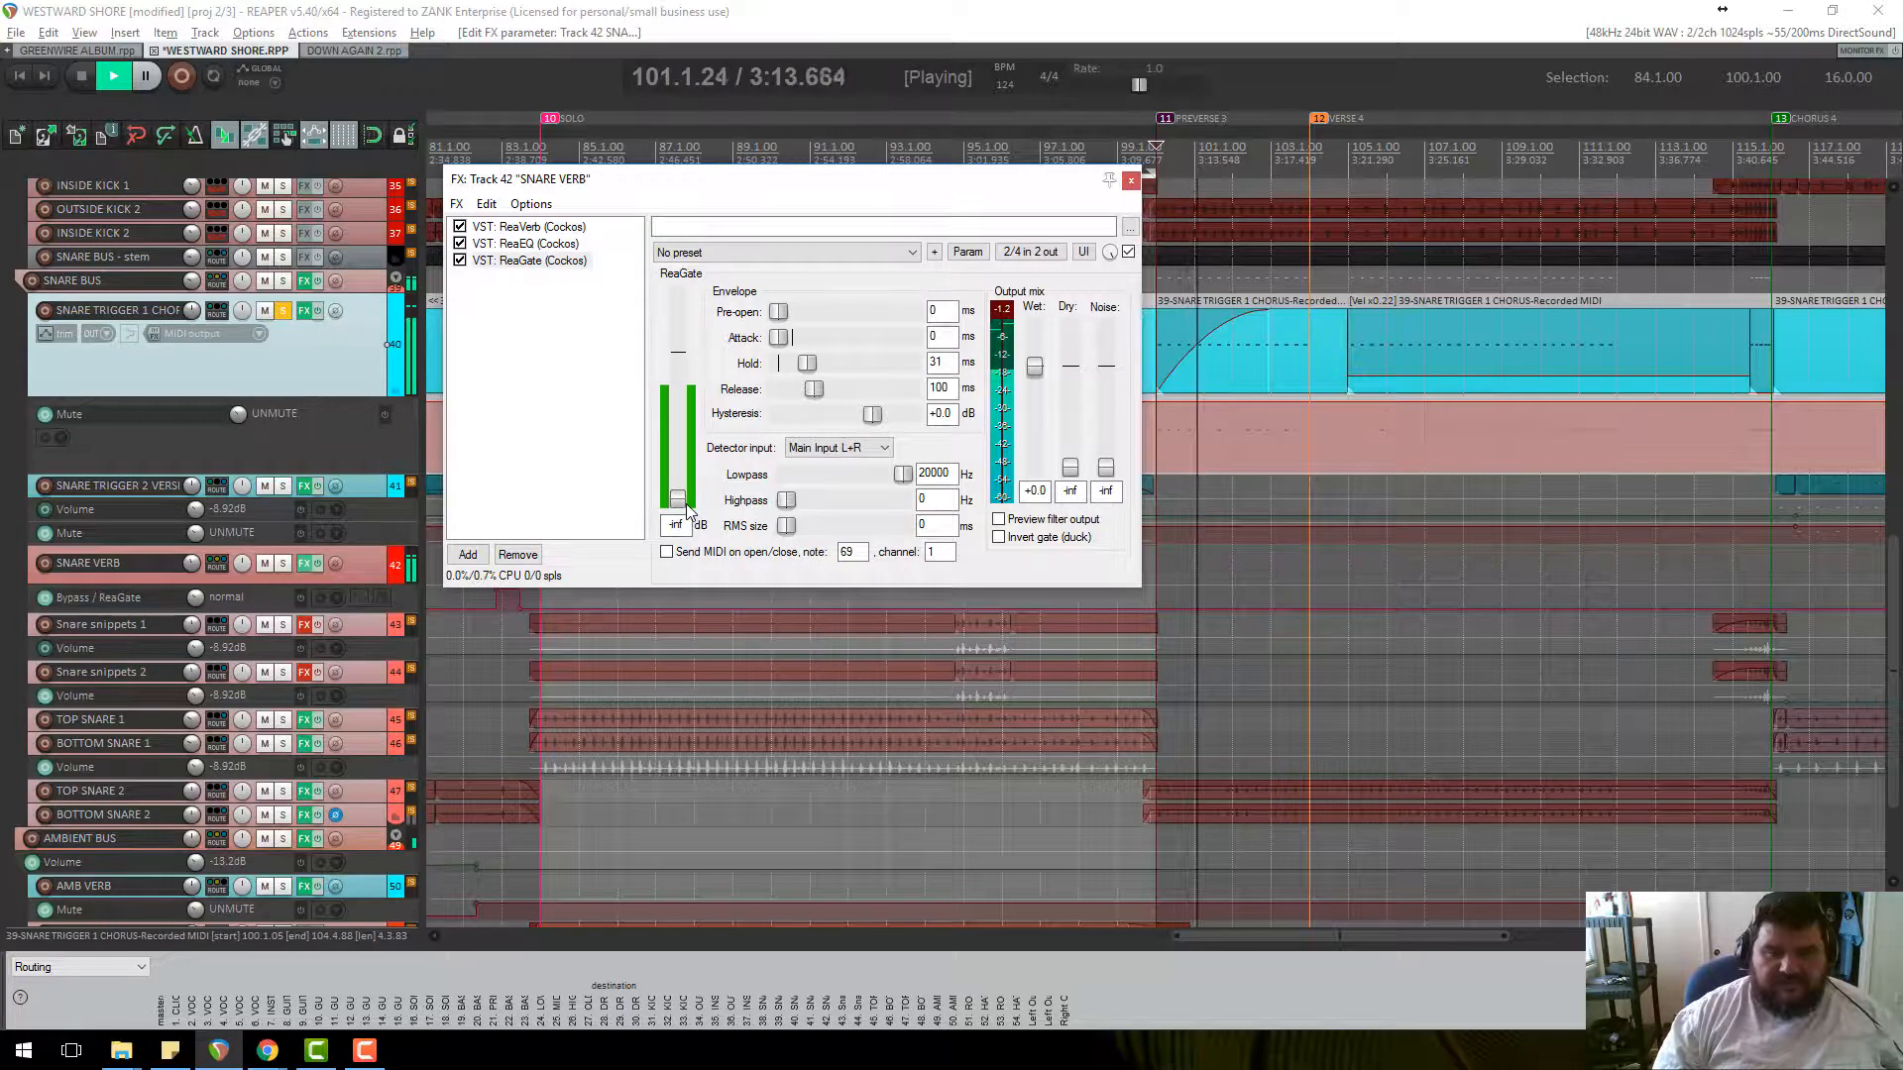
drag(678, 498, 683, 411)
key(space)
key(space)
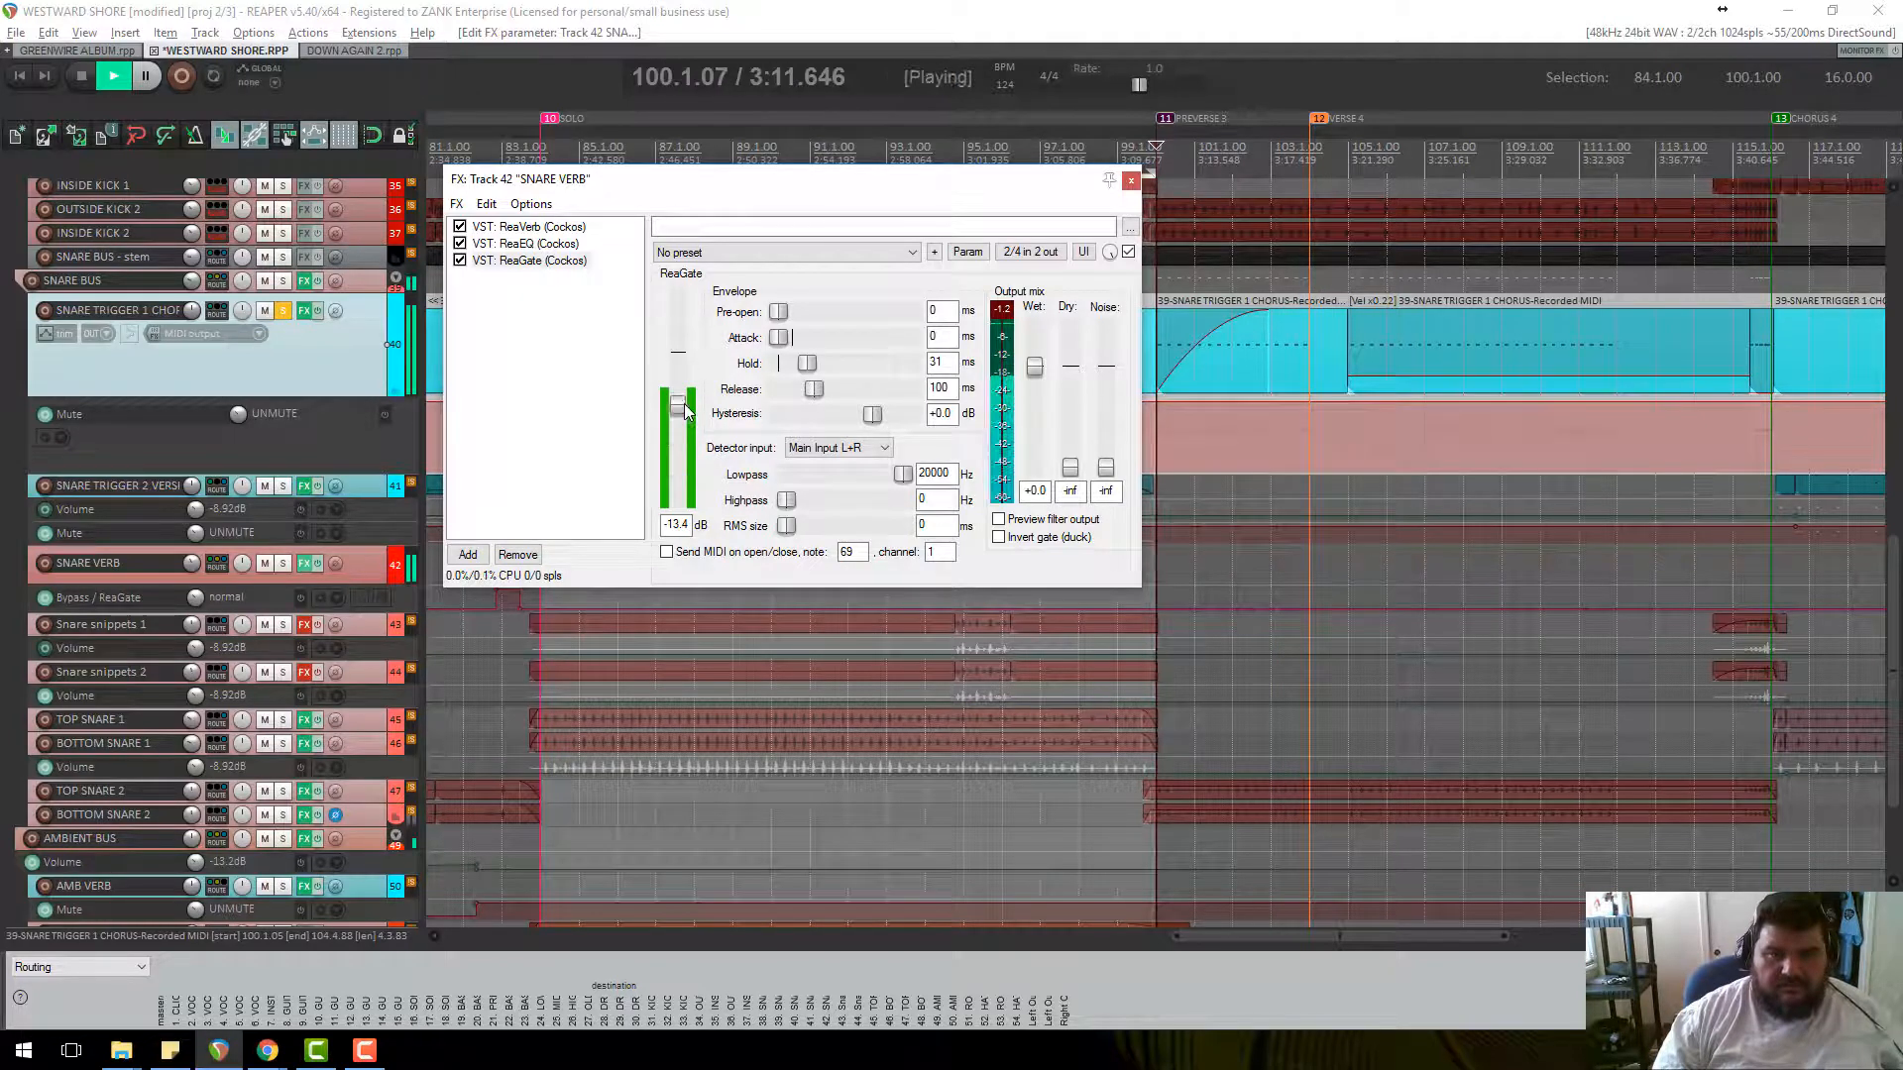
drag(807, 369, 811, 387)
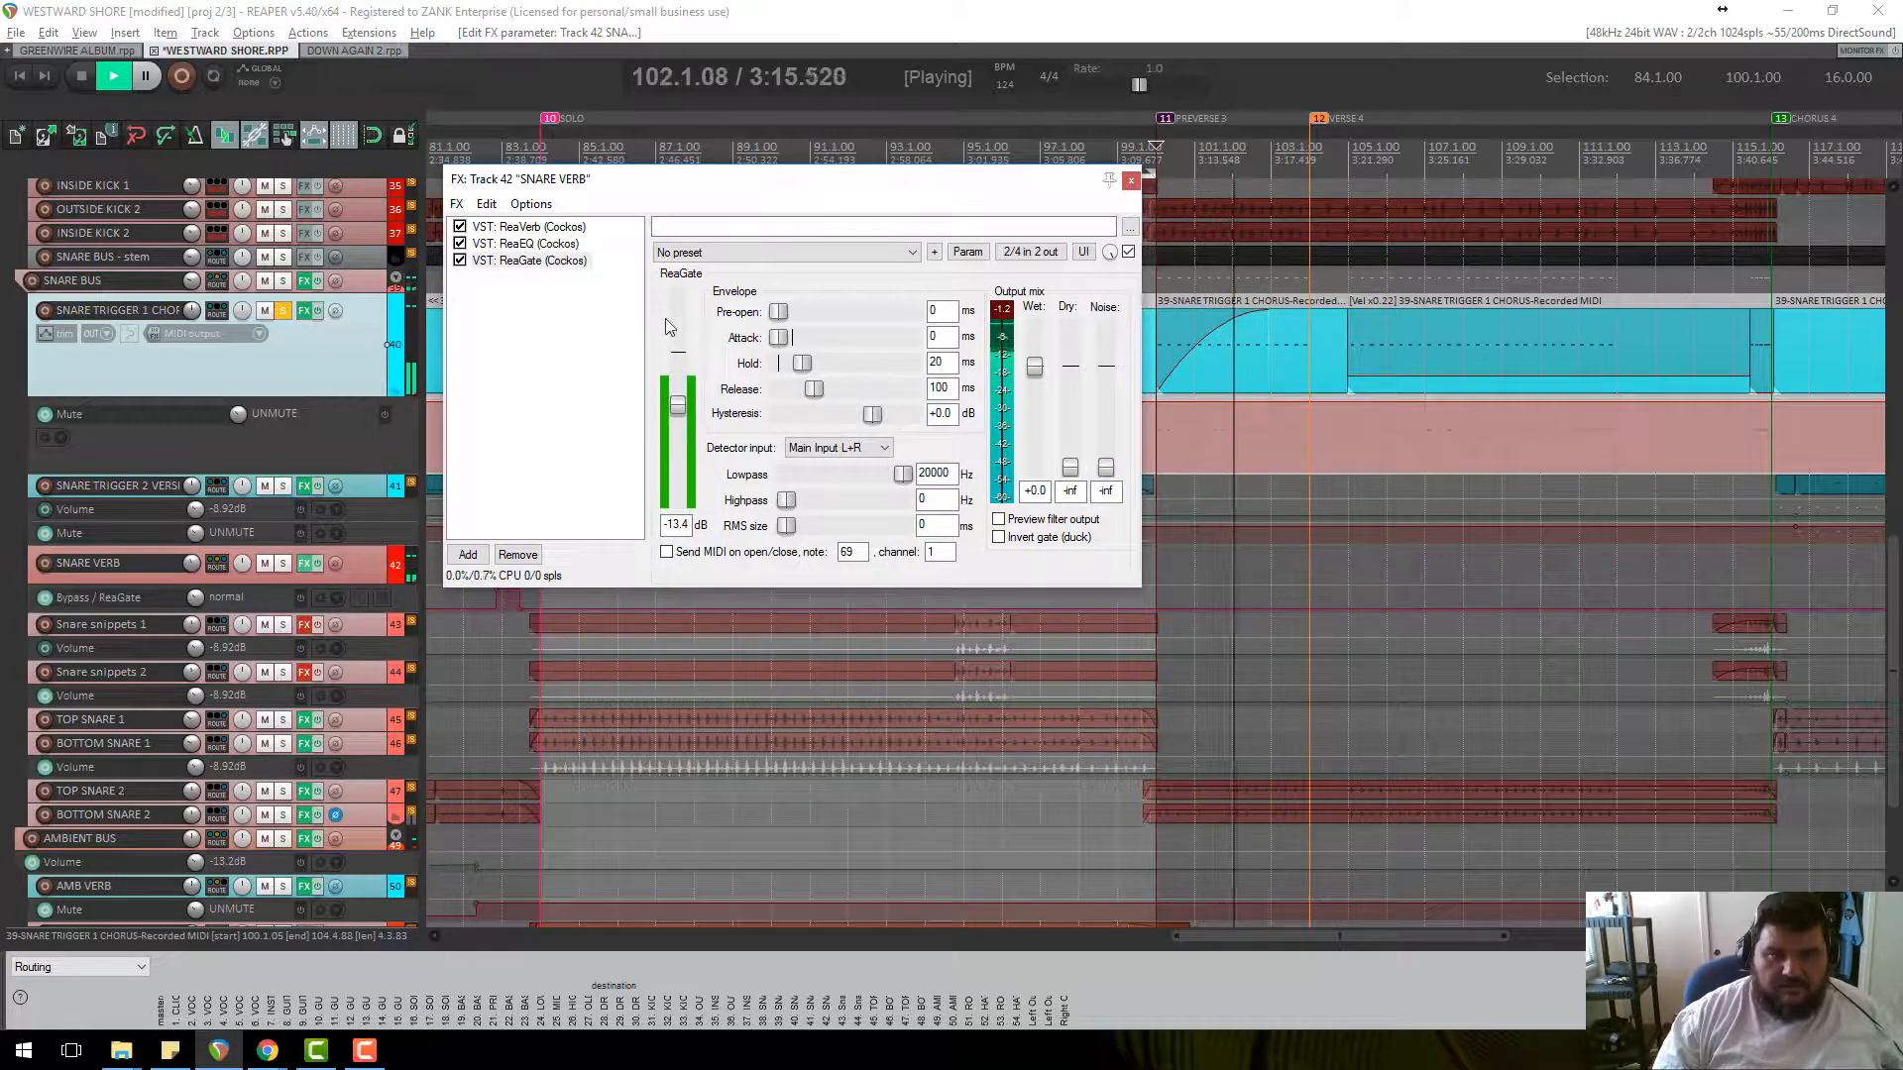
key(space)
Close the SNARE VERB chain, unsolo SNARE TRIGGER 1 CHORUS, and play the full mix.
click(1131, 180)
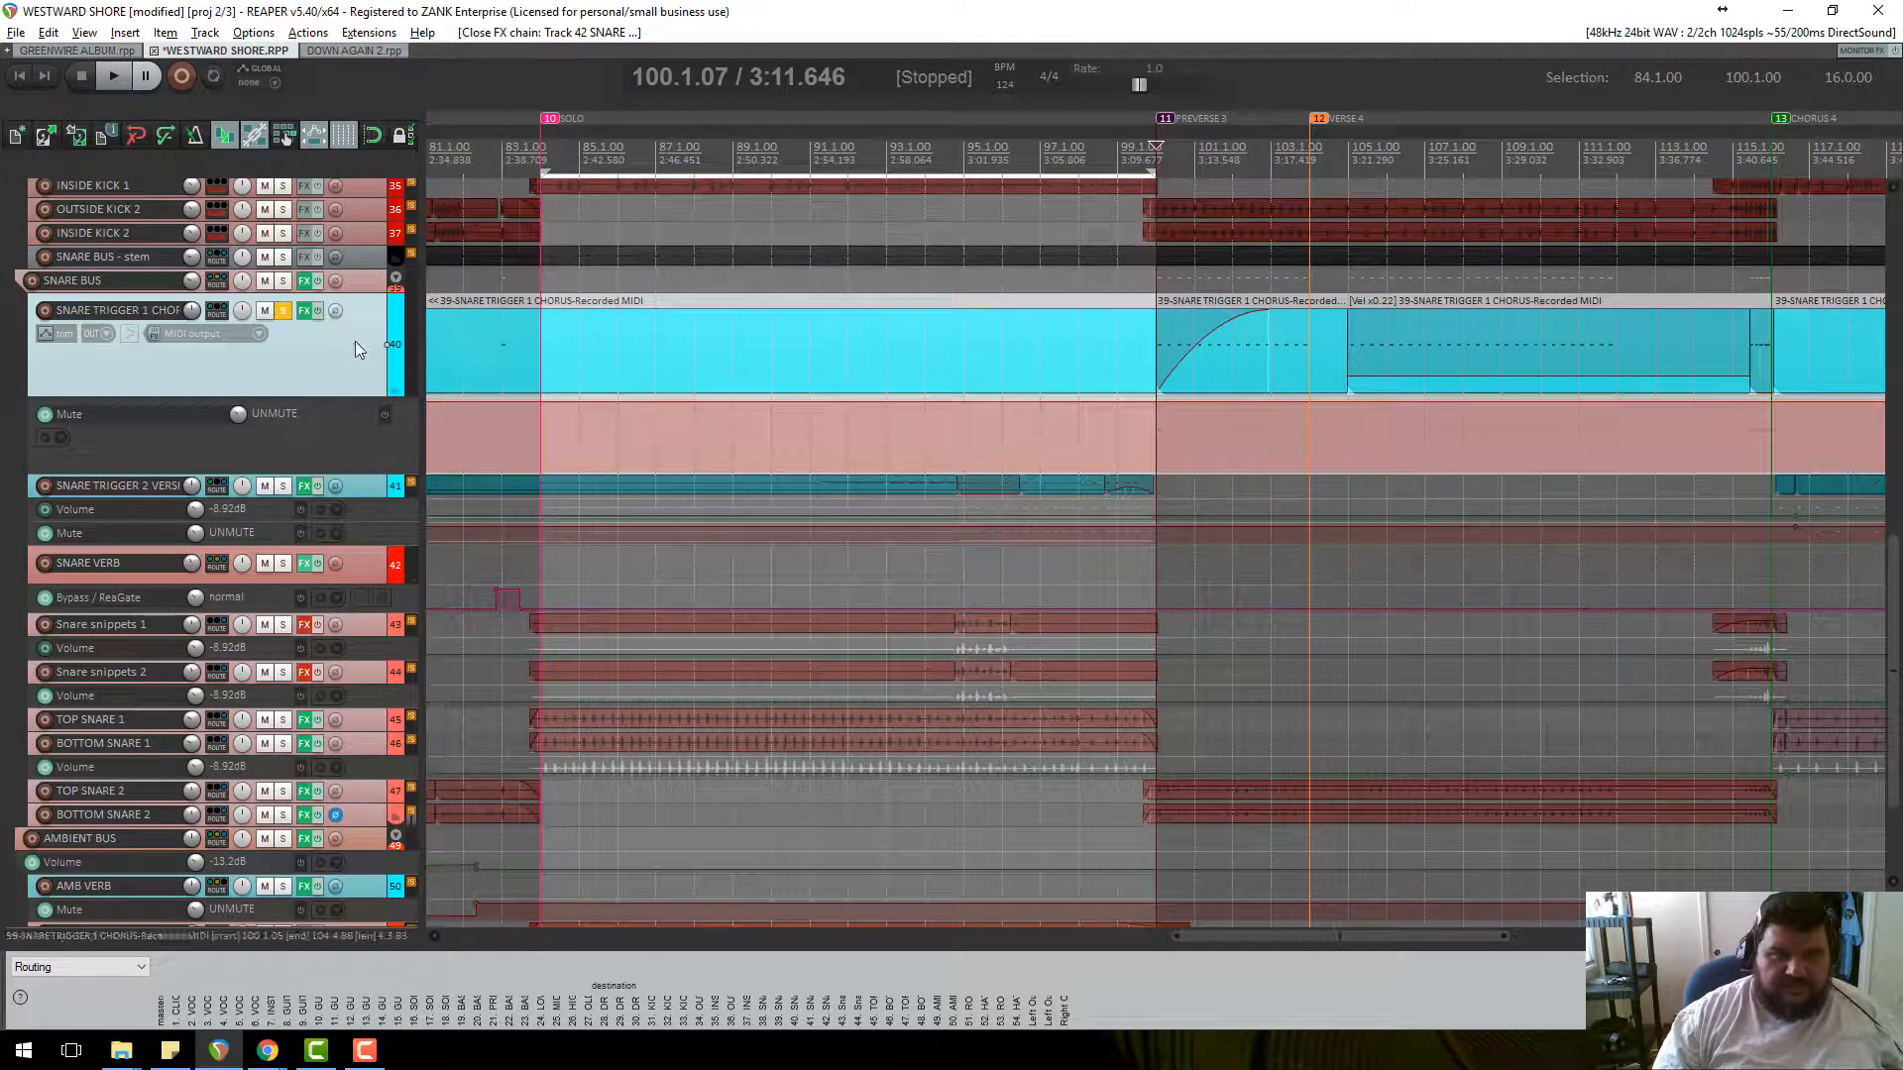
click(284, 313)
key(space)
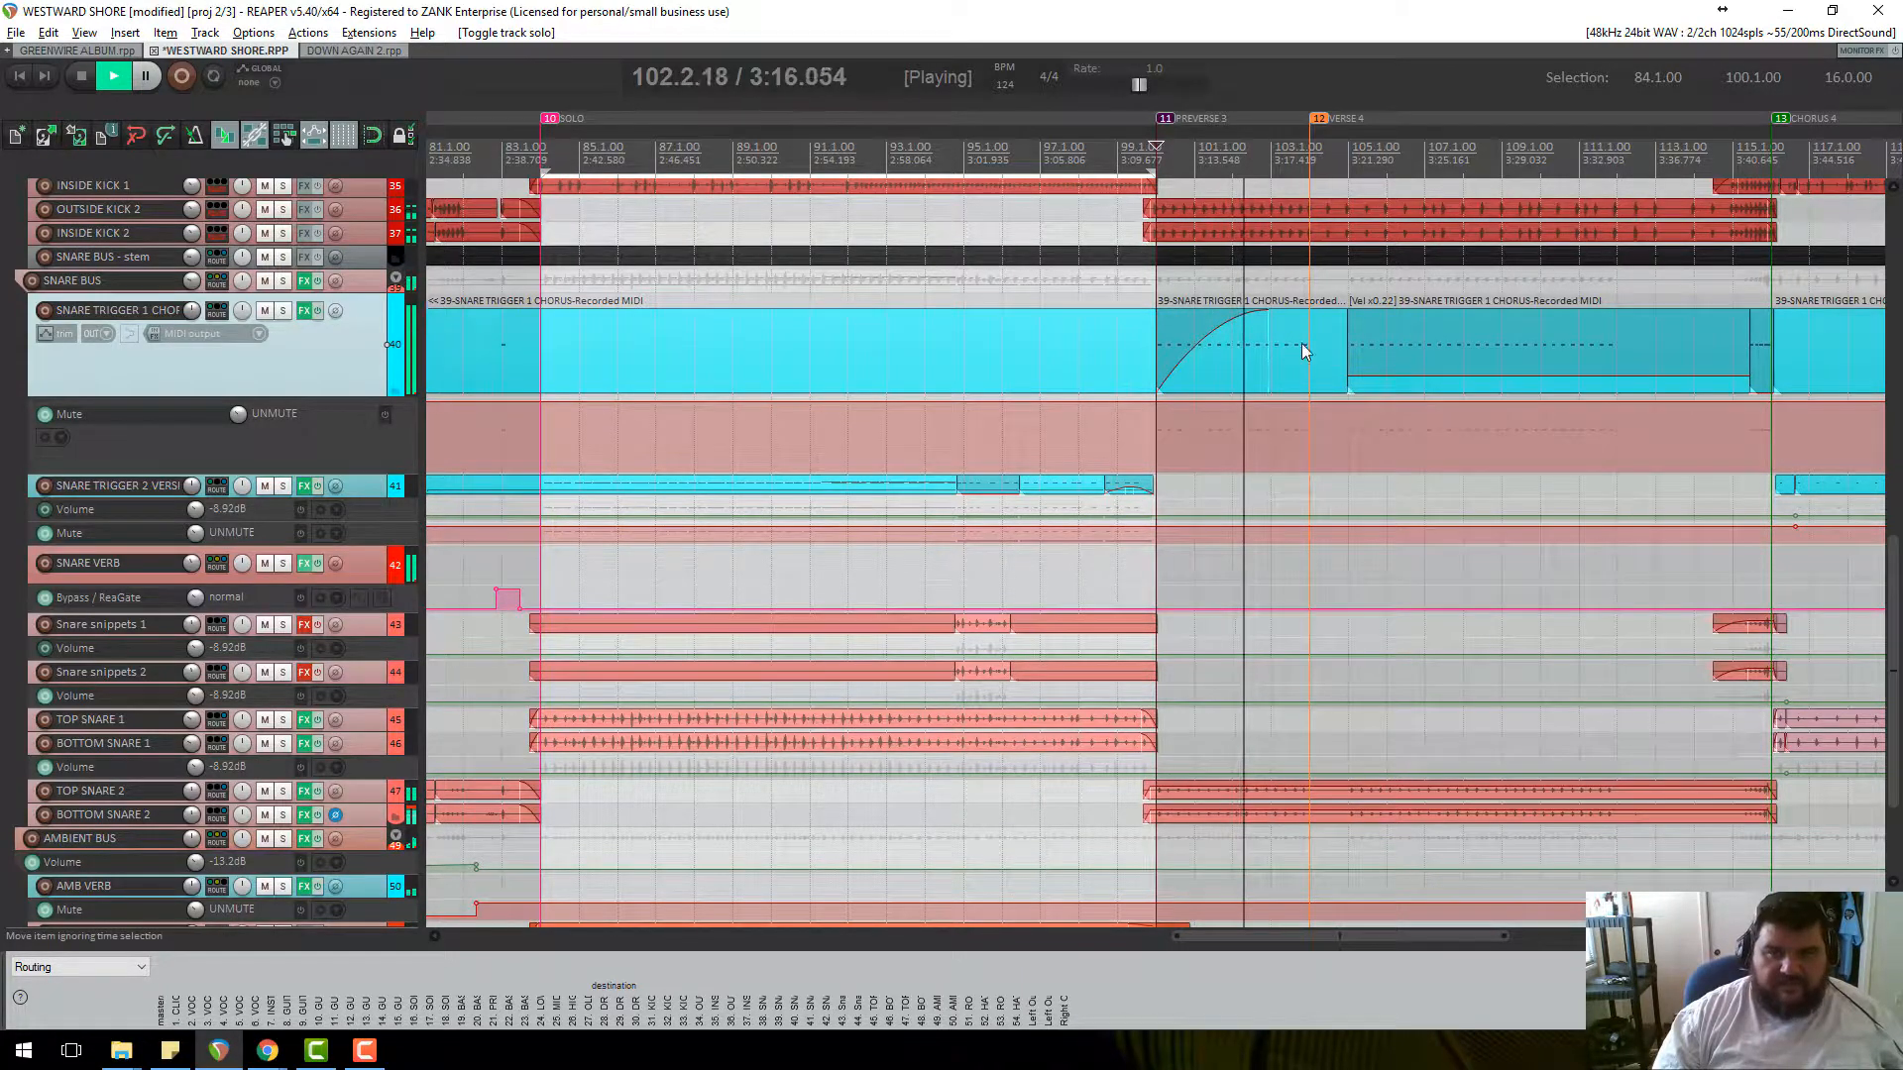
scroll(1375, 389, up, 4)
scroll(1335, 399, down, 1)
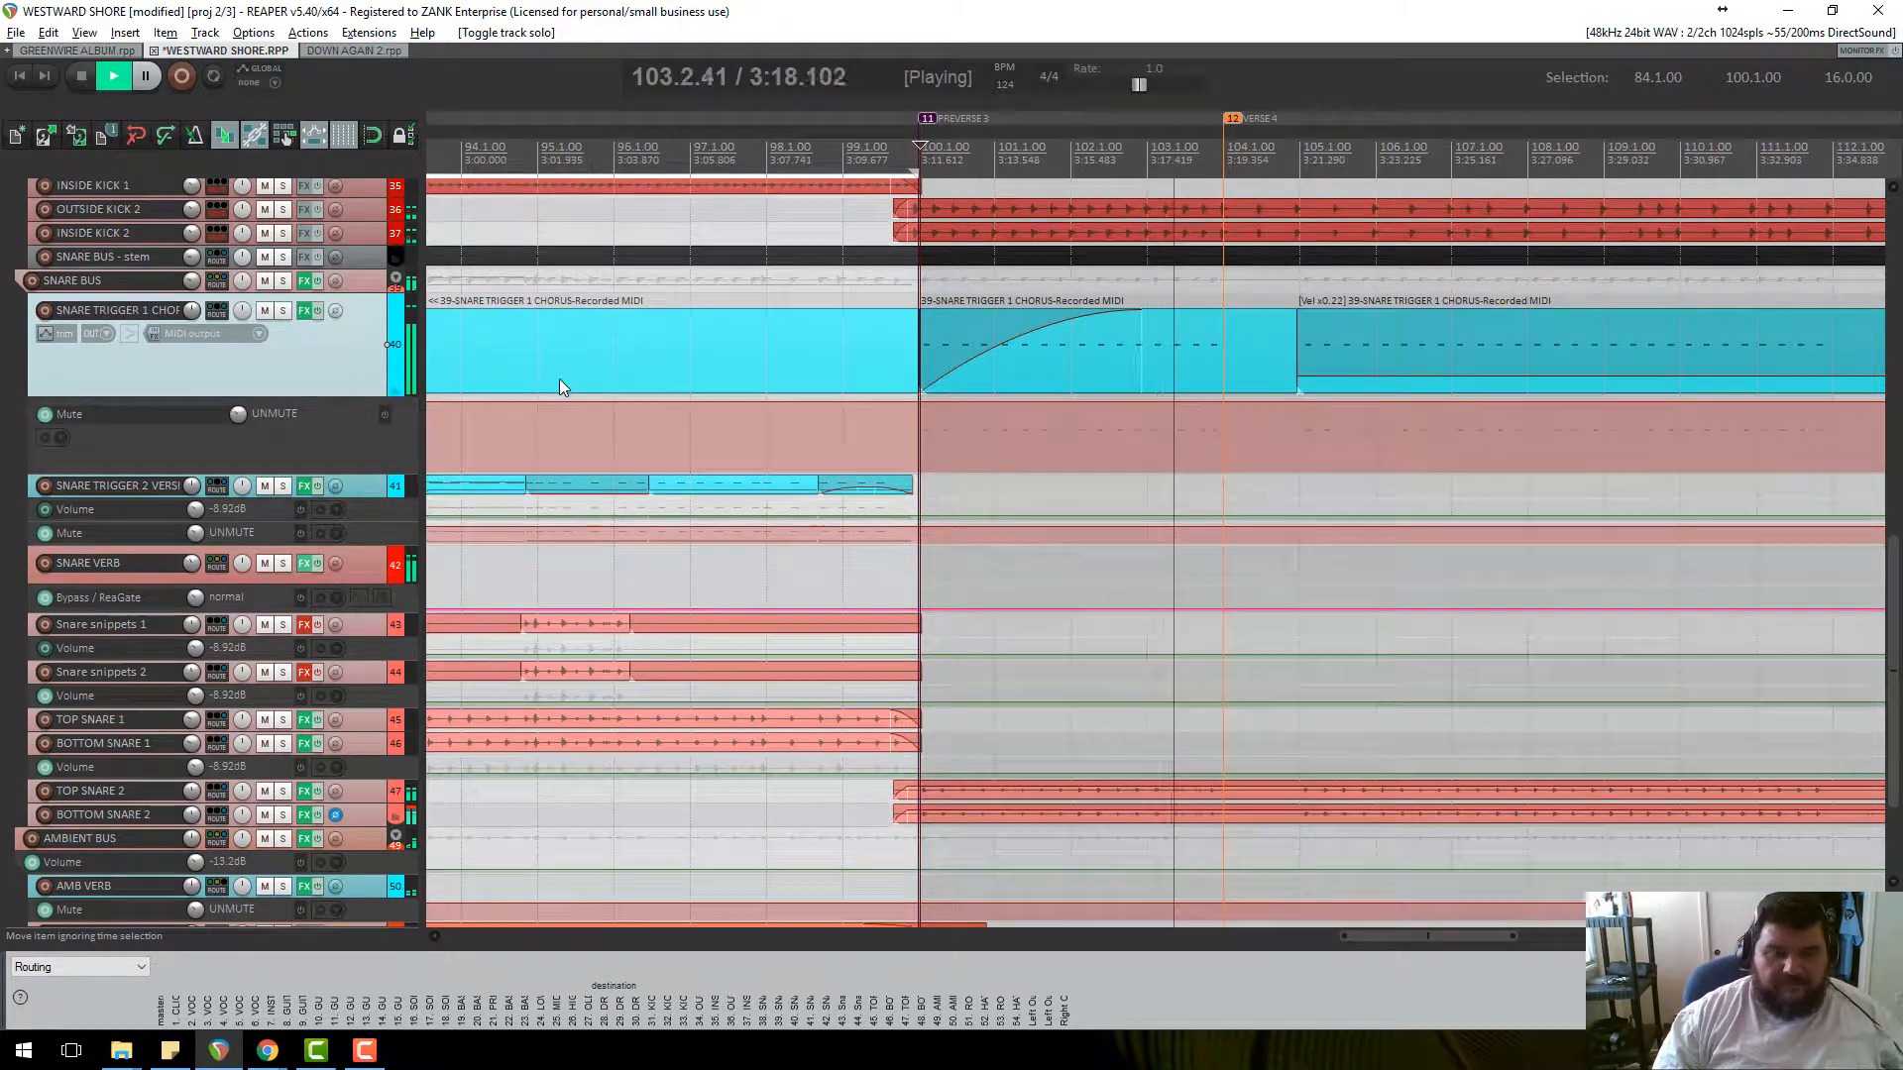
Reshape the track 40 sampler envelope to -inf sustain and about 69 ms decay, then close it.
click(306, 313)
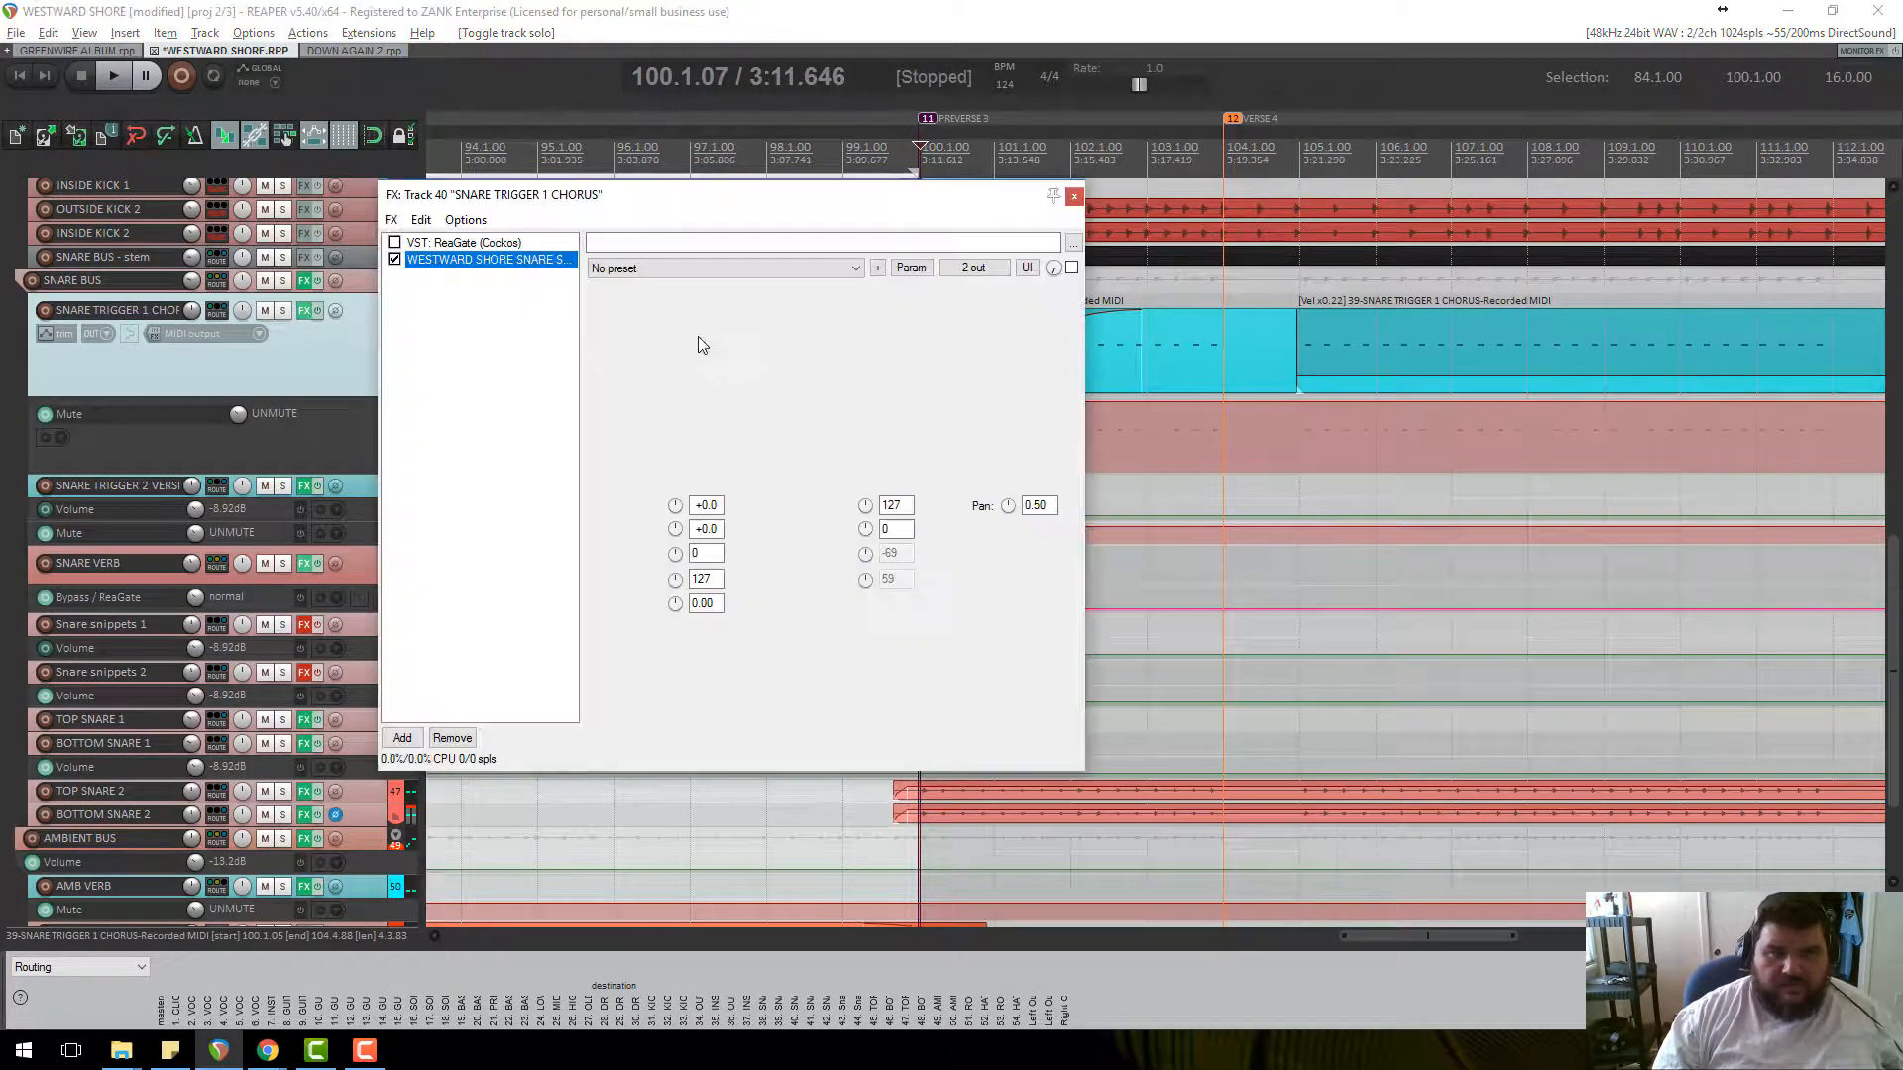
drag(672, 386, 855, 347)
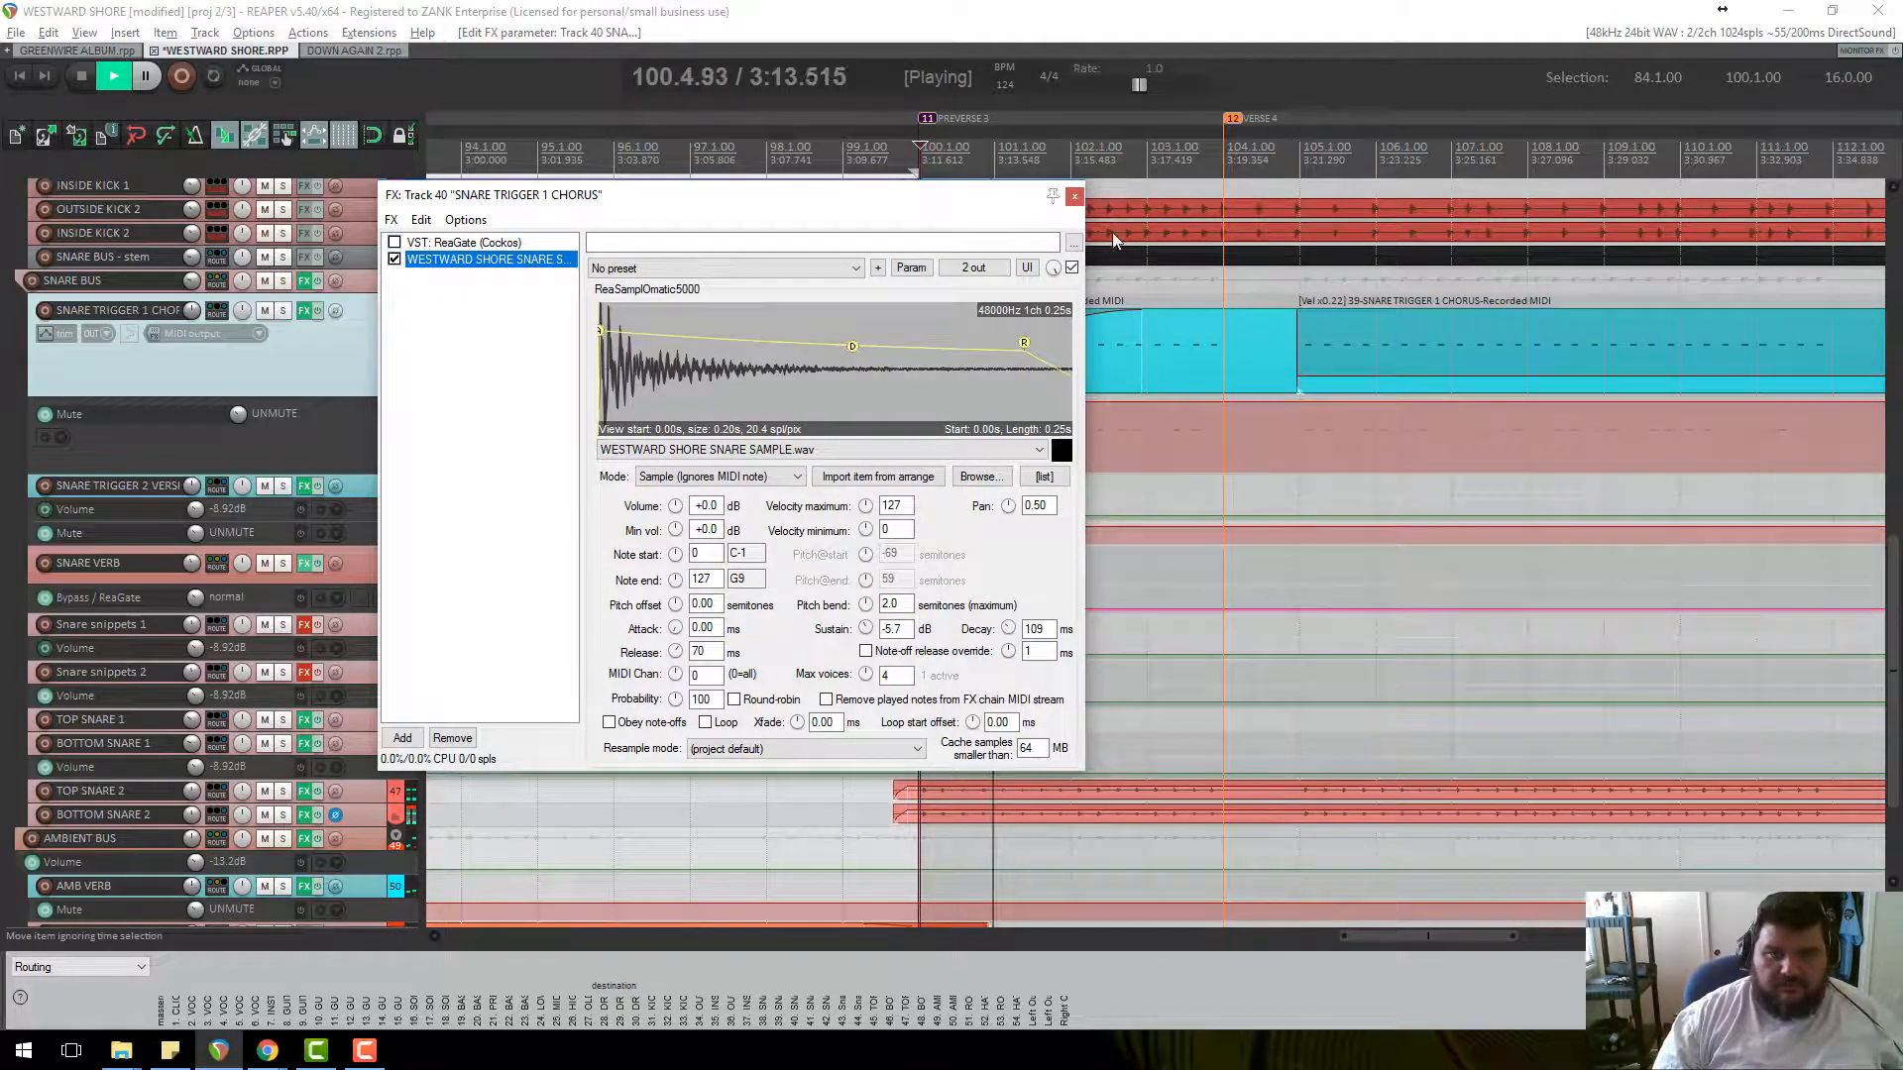
drag(976, 215, 815, 205)
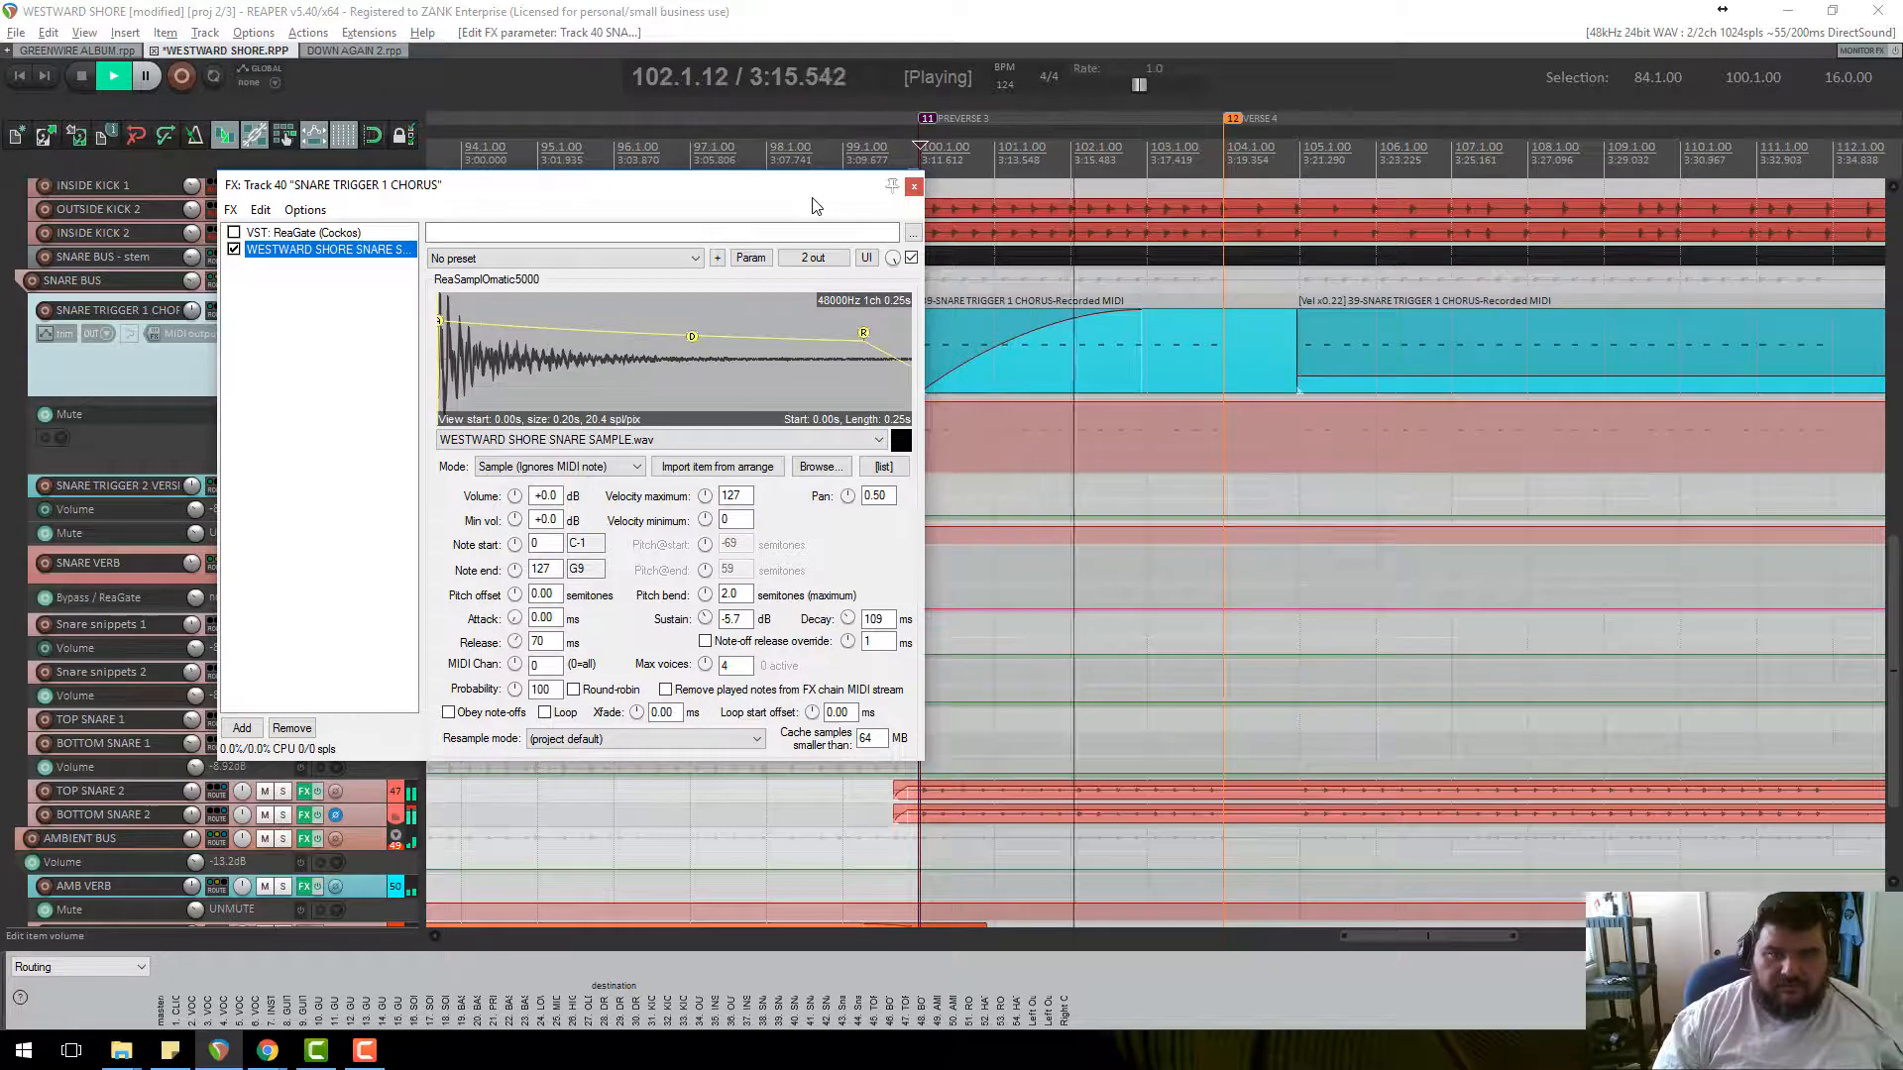
key(space)
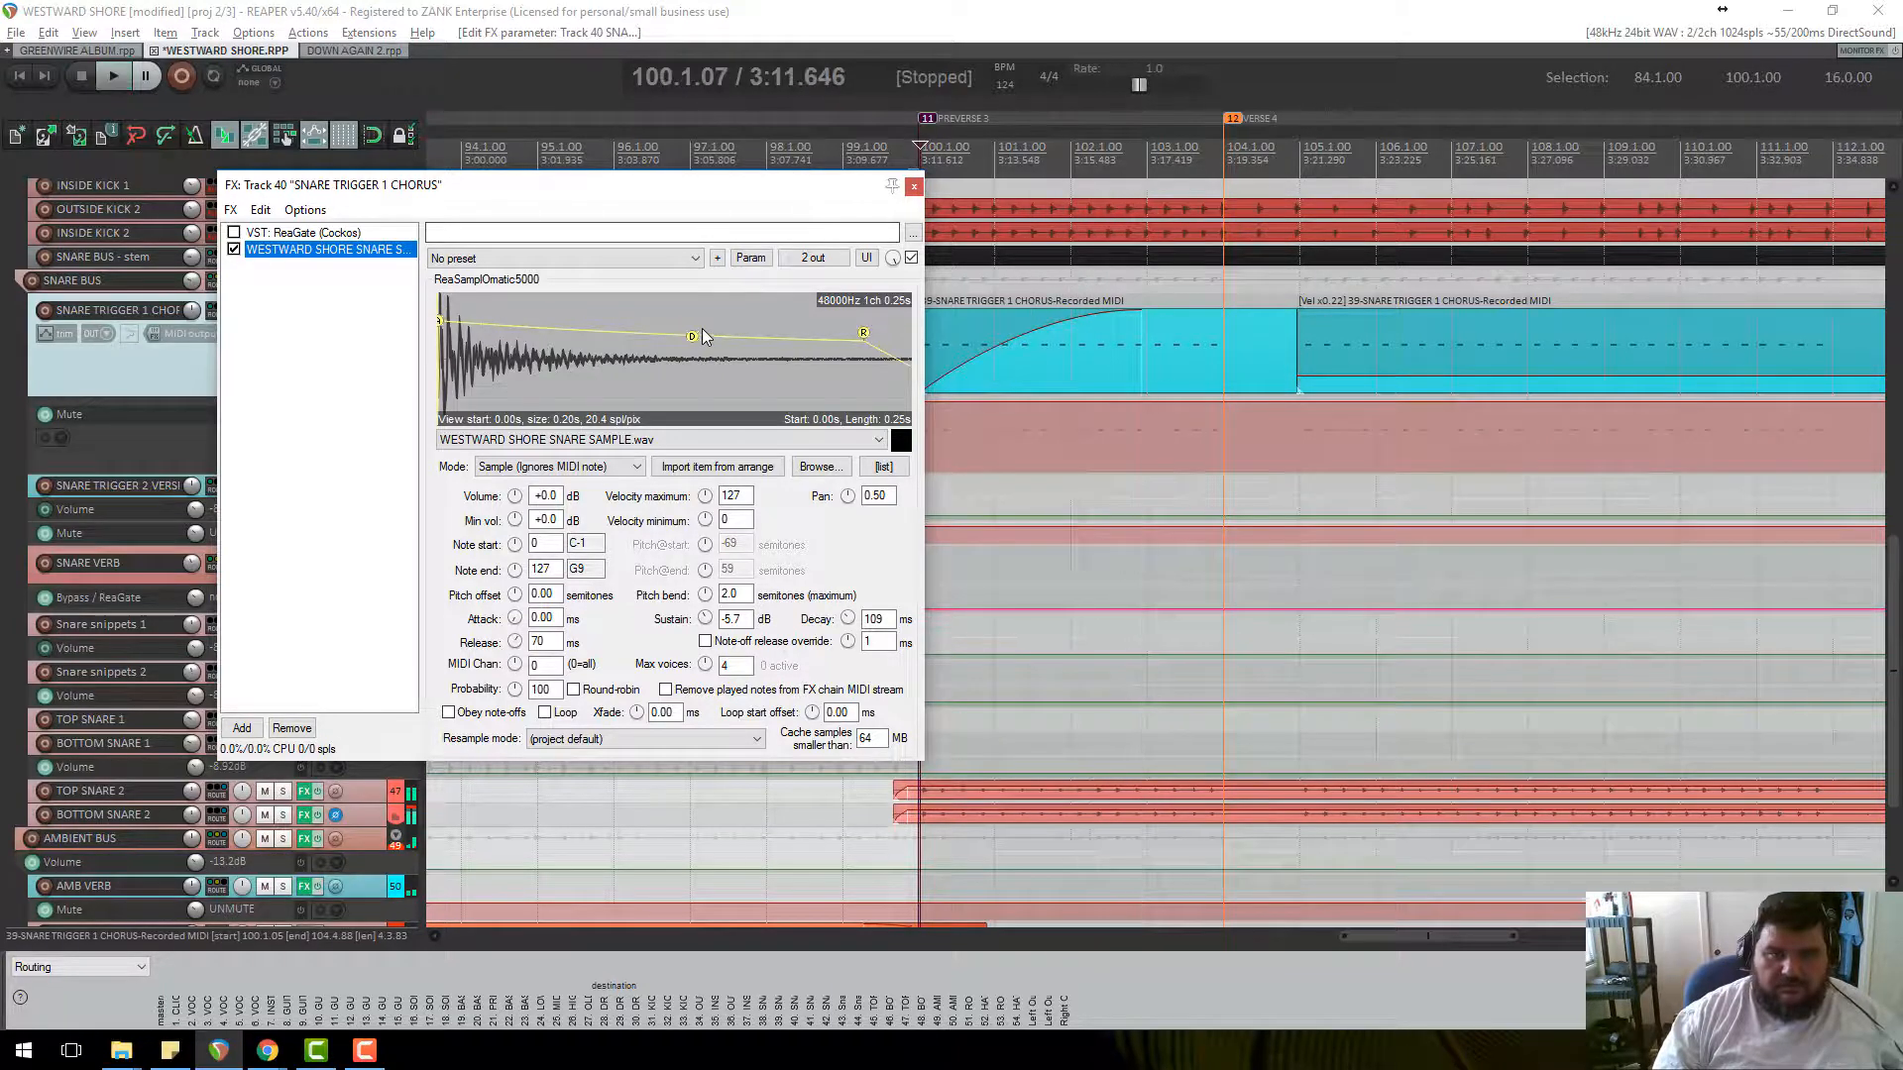
drag(691, 338, 614, 376)
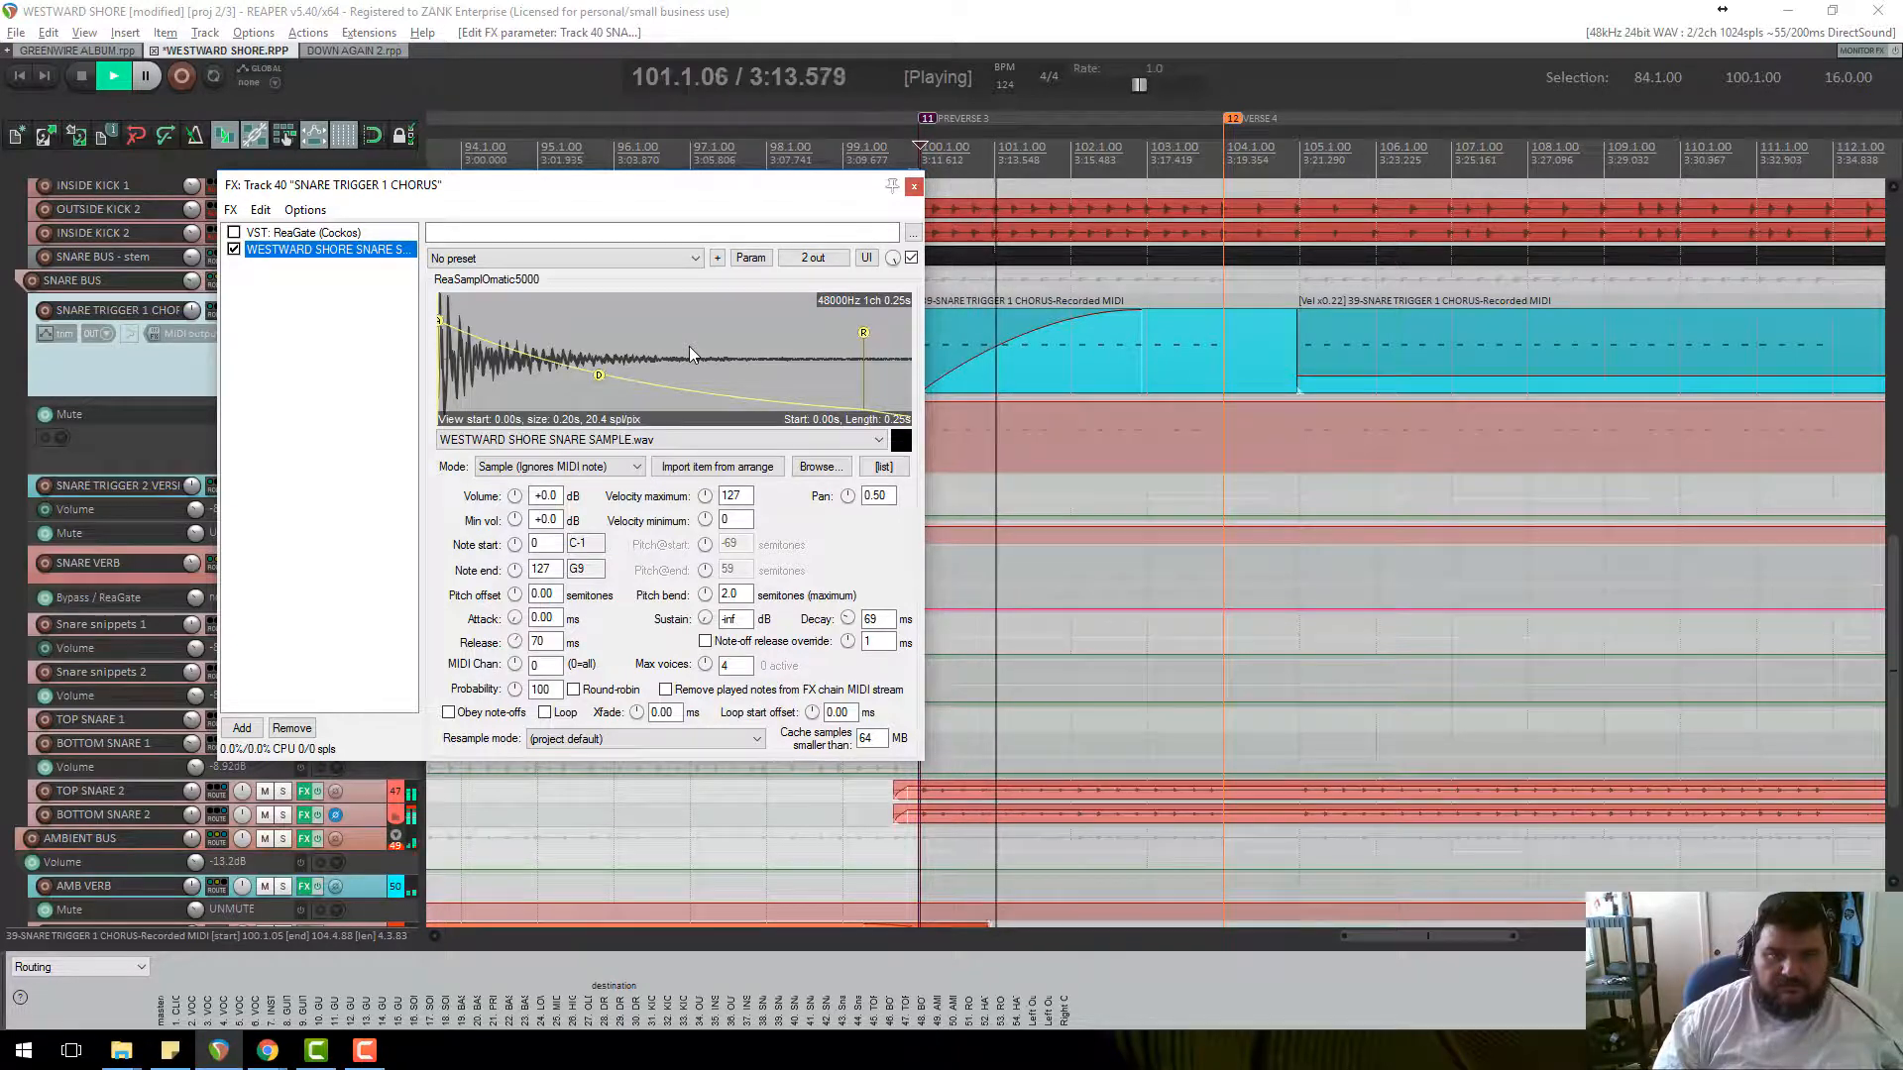
key(Escape)
key(space)
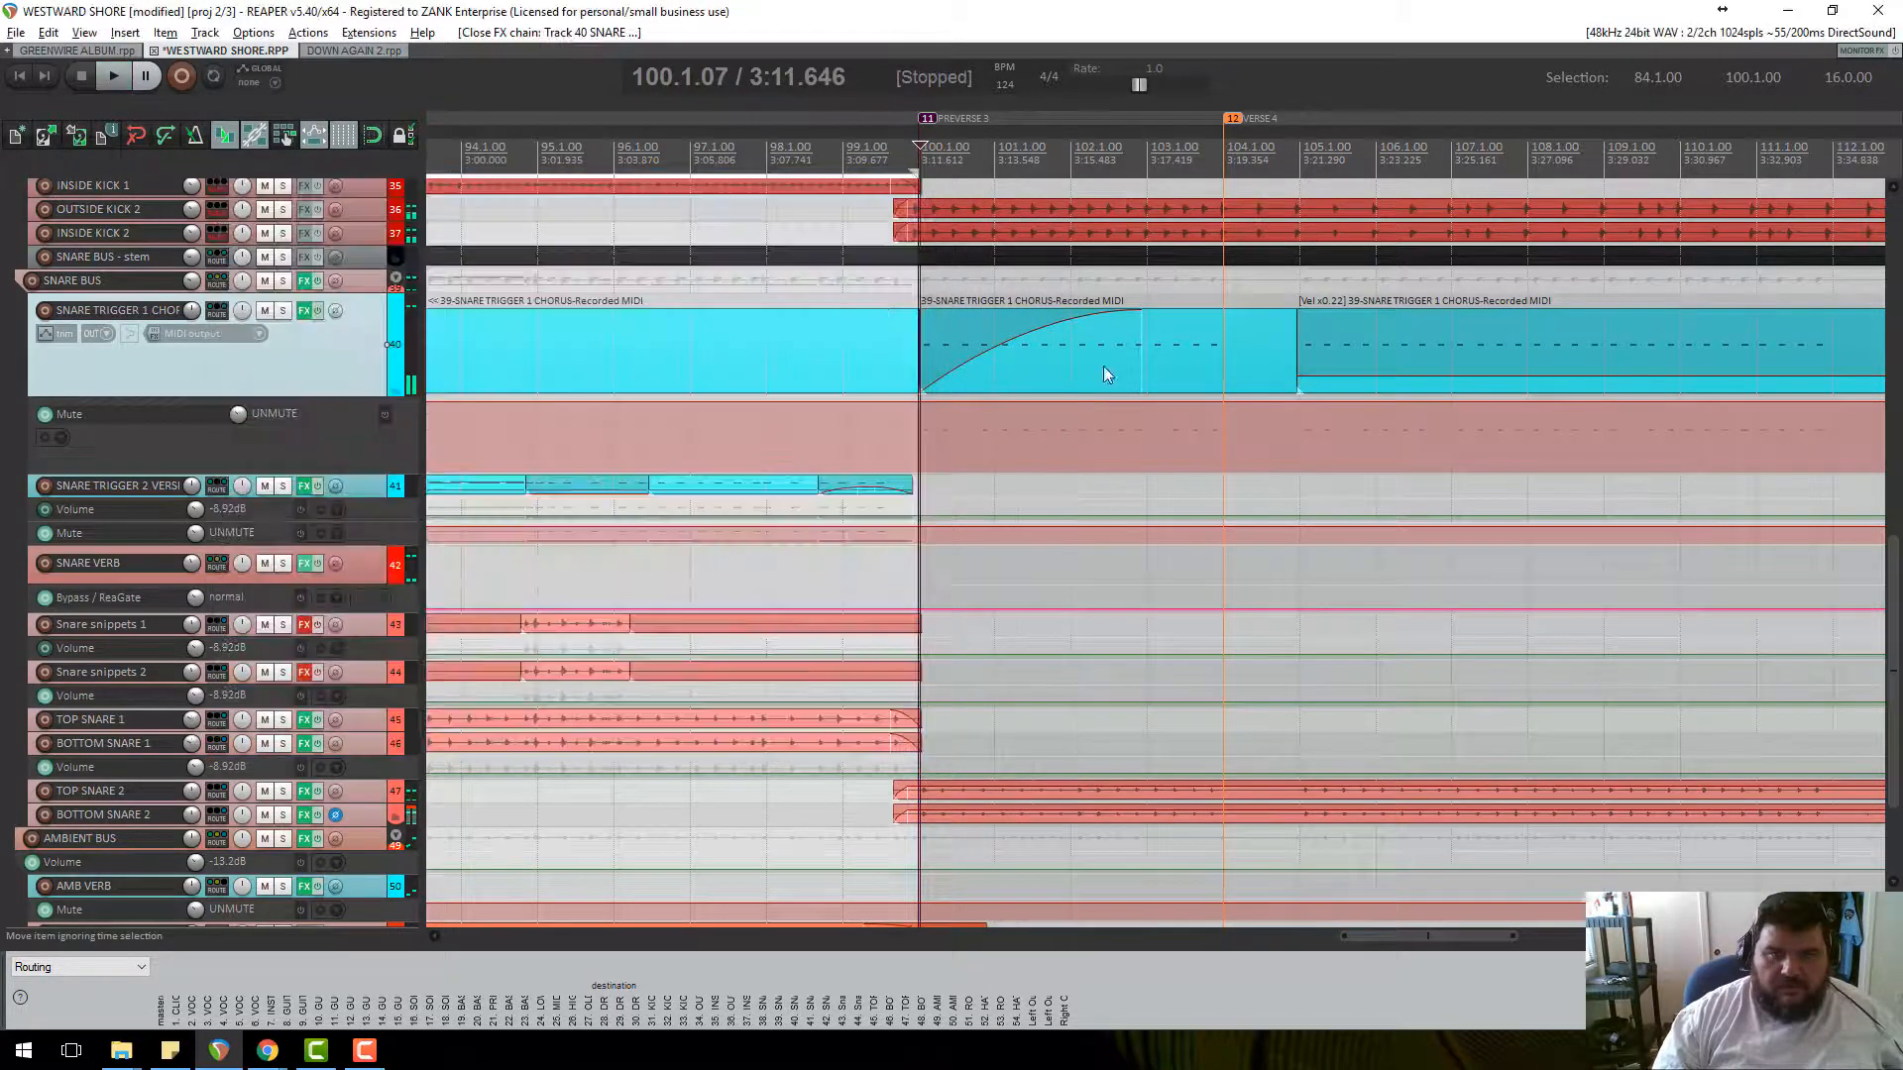
Make the SNARE TRIGGER 2 and SNARE TRIGGER 1 tracks taller.
scroll(1107, 374, down, 6)
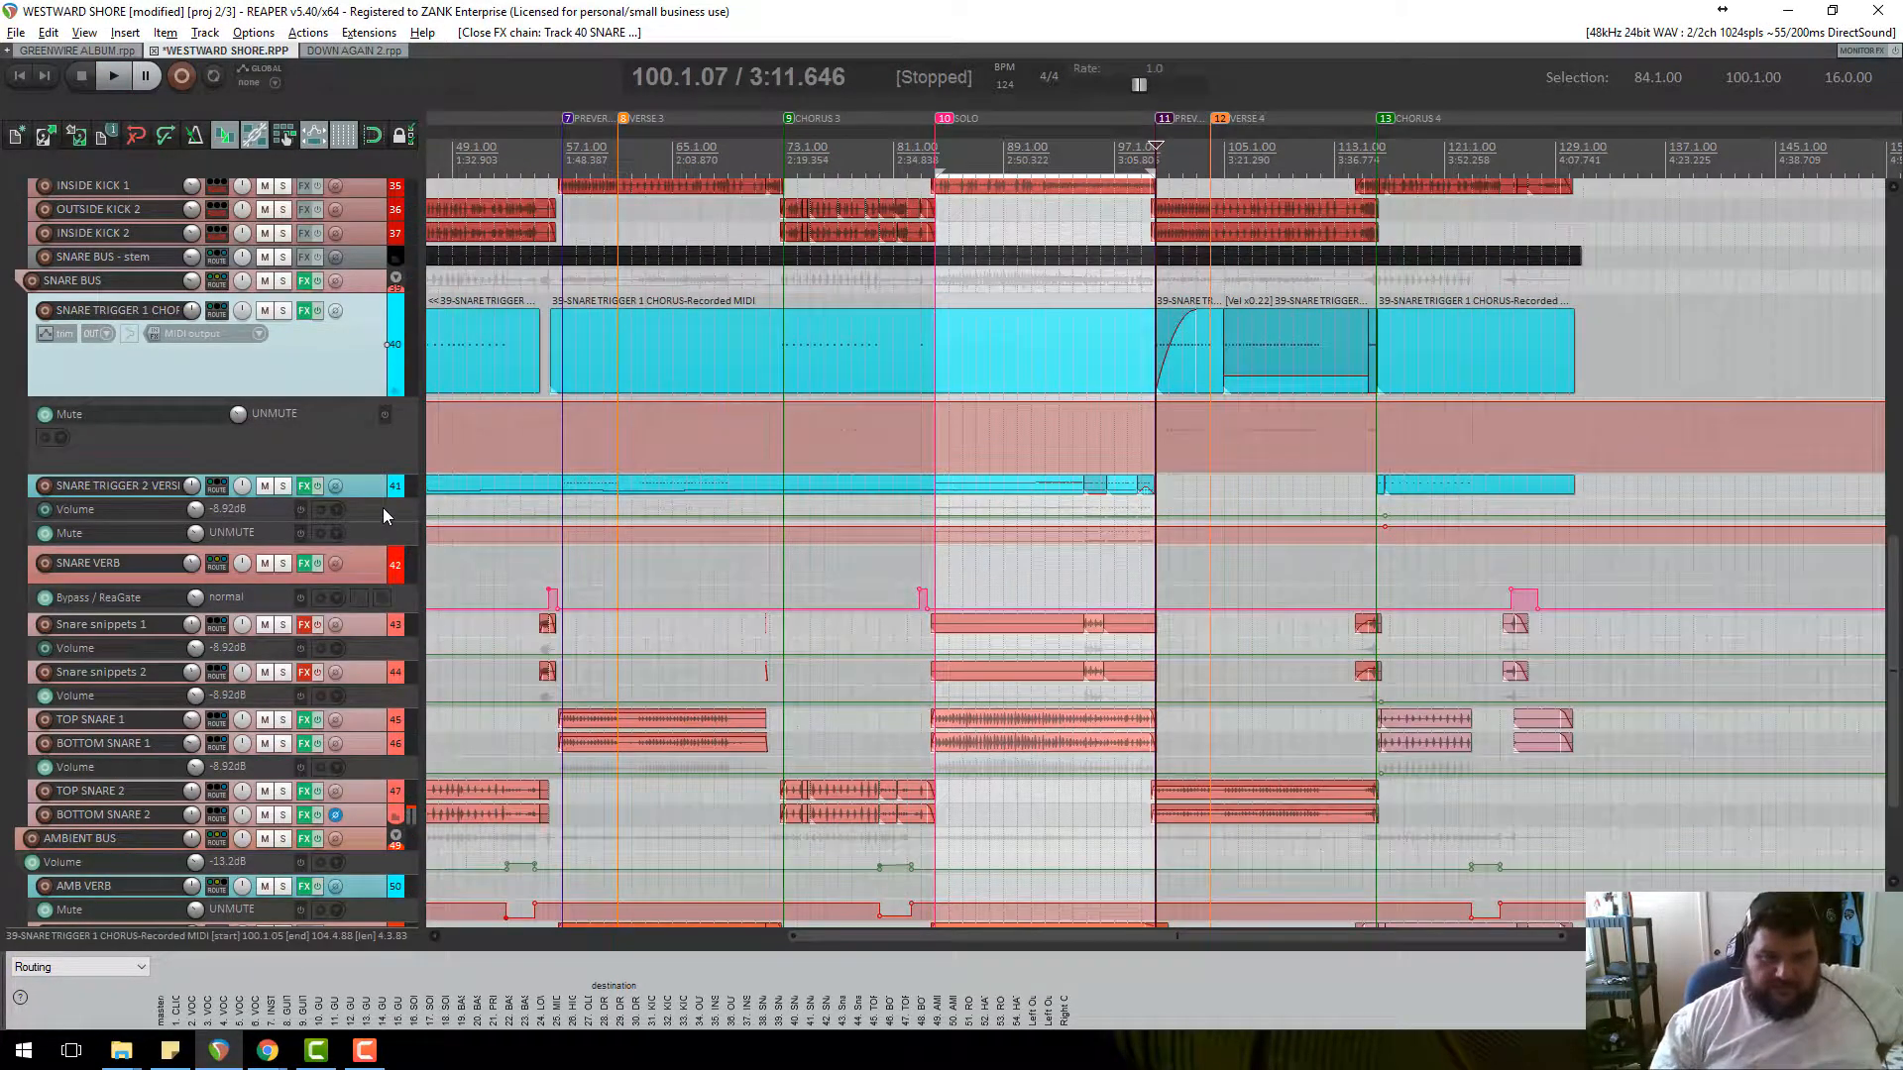
drag(382, 507, 376, 733)
scroll(1027, 681, up, 4)
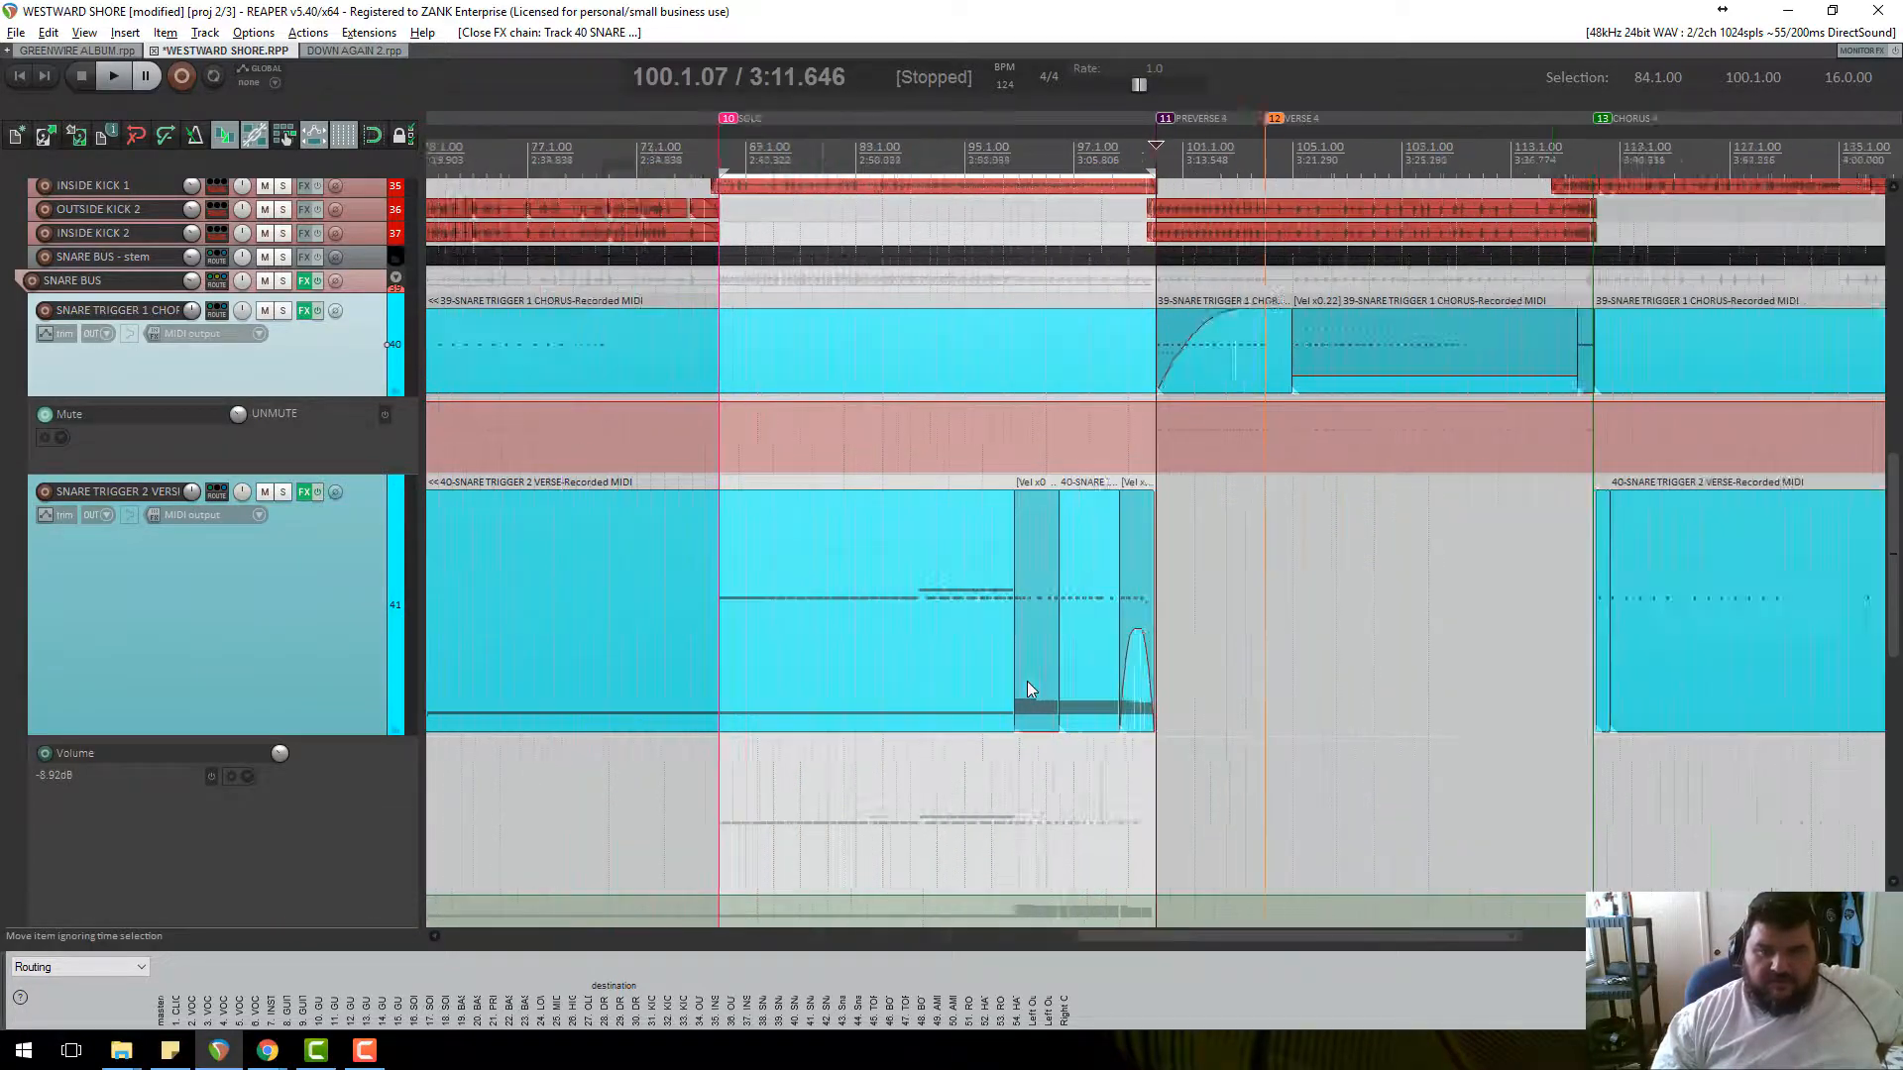
scroll(979, 549, down, 4)
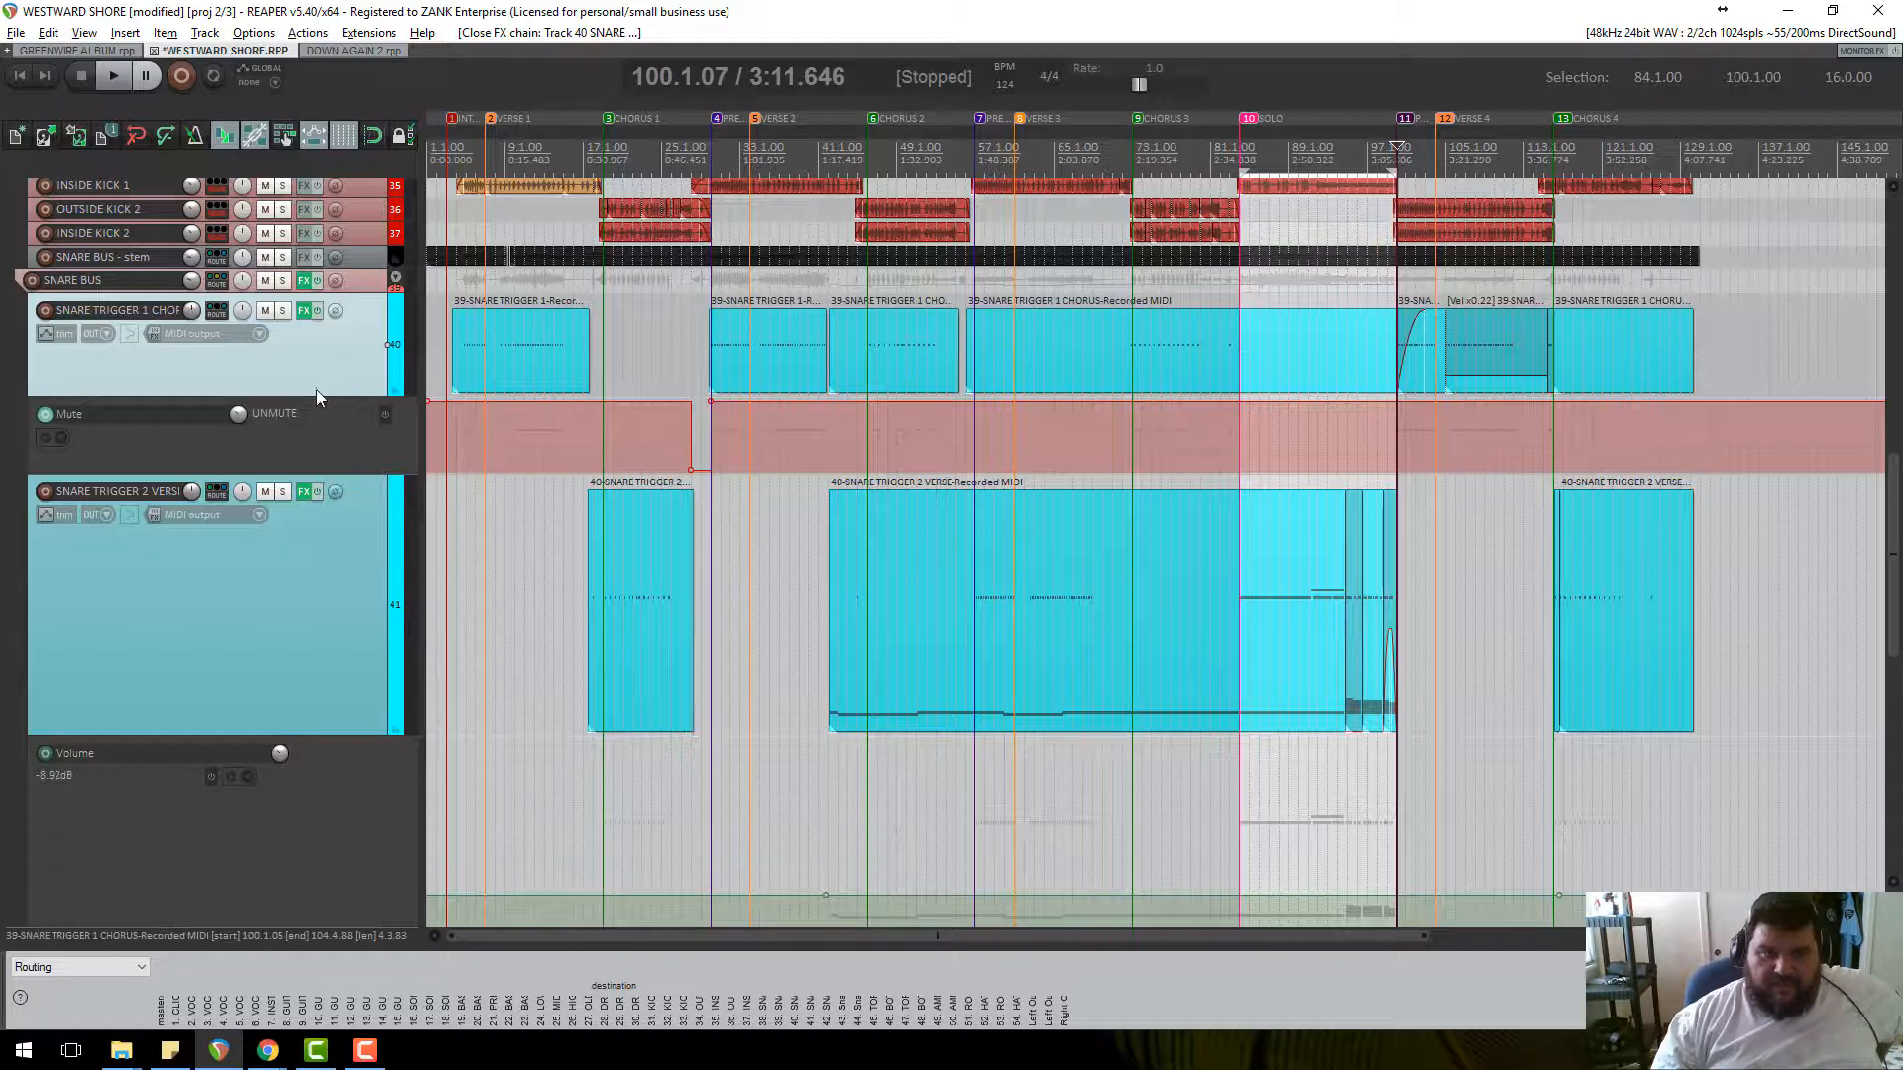
drag(317, 398, 318, 423)
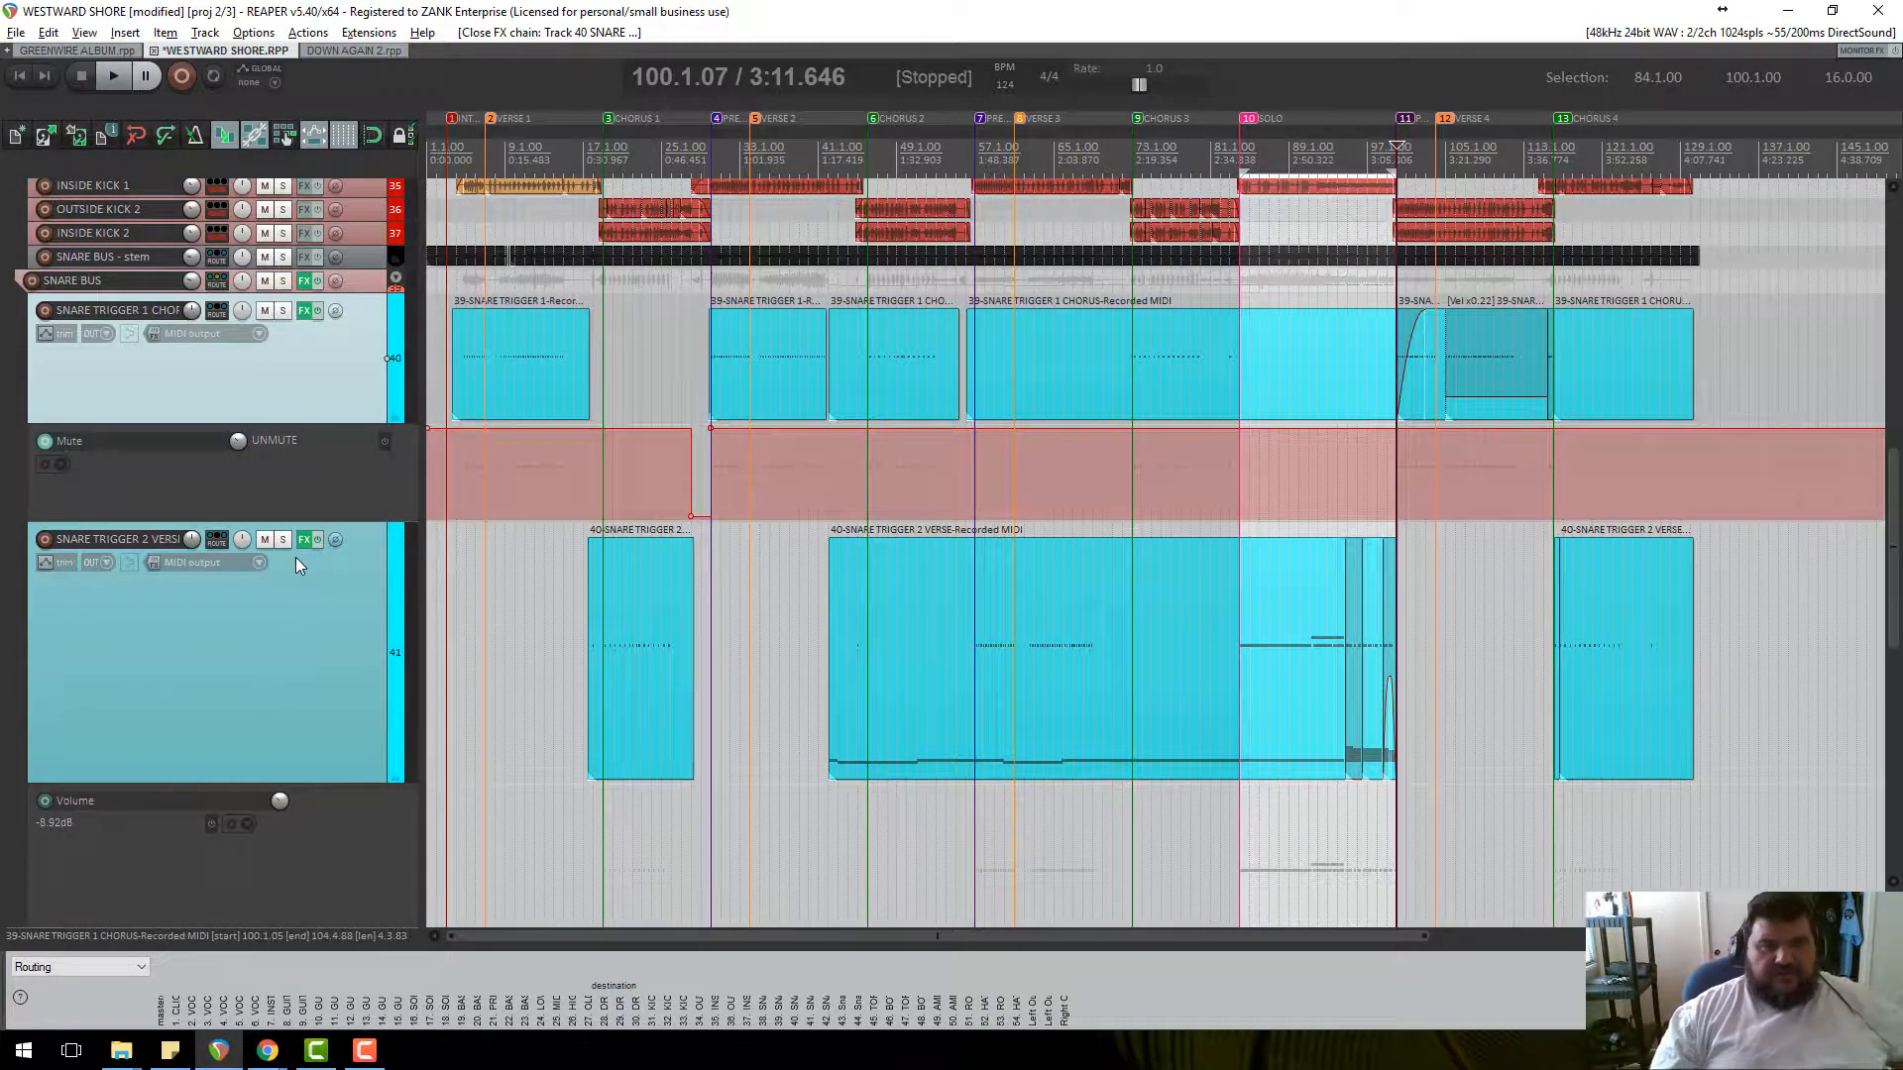
click(307, 311)
click(928, 172)
Solo the Snare Trigger 1 chorus track and audition it around bars 32 and 46.
click(733, 198)
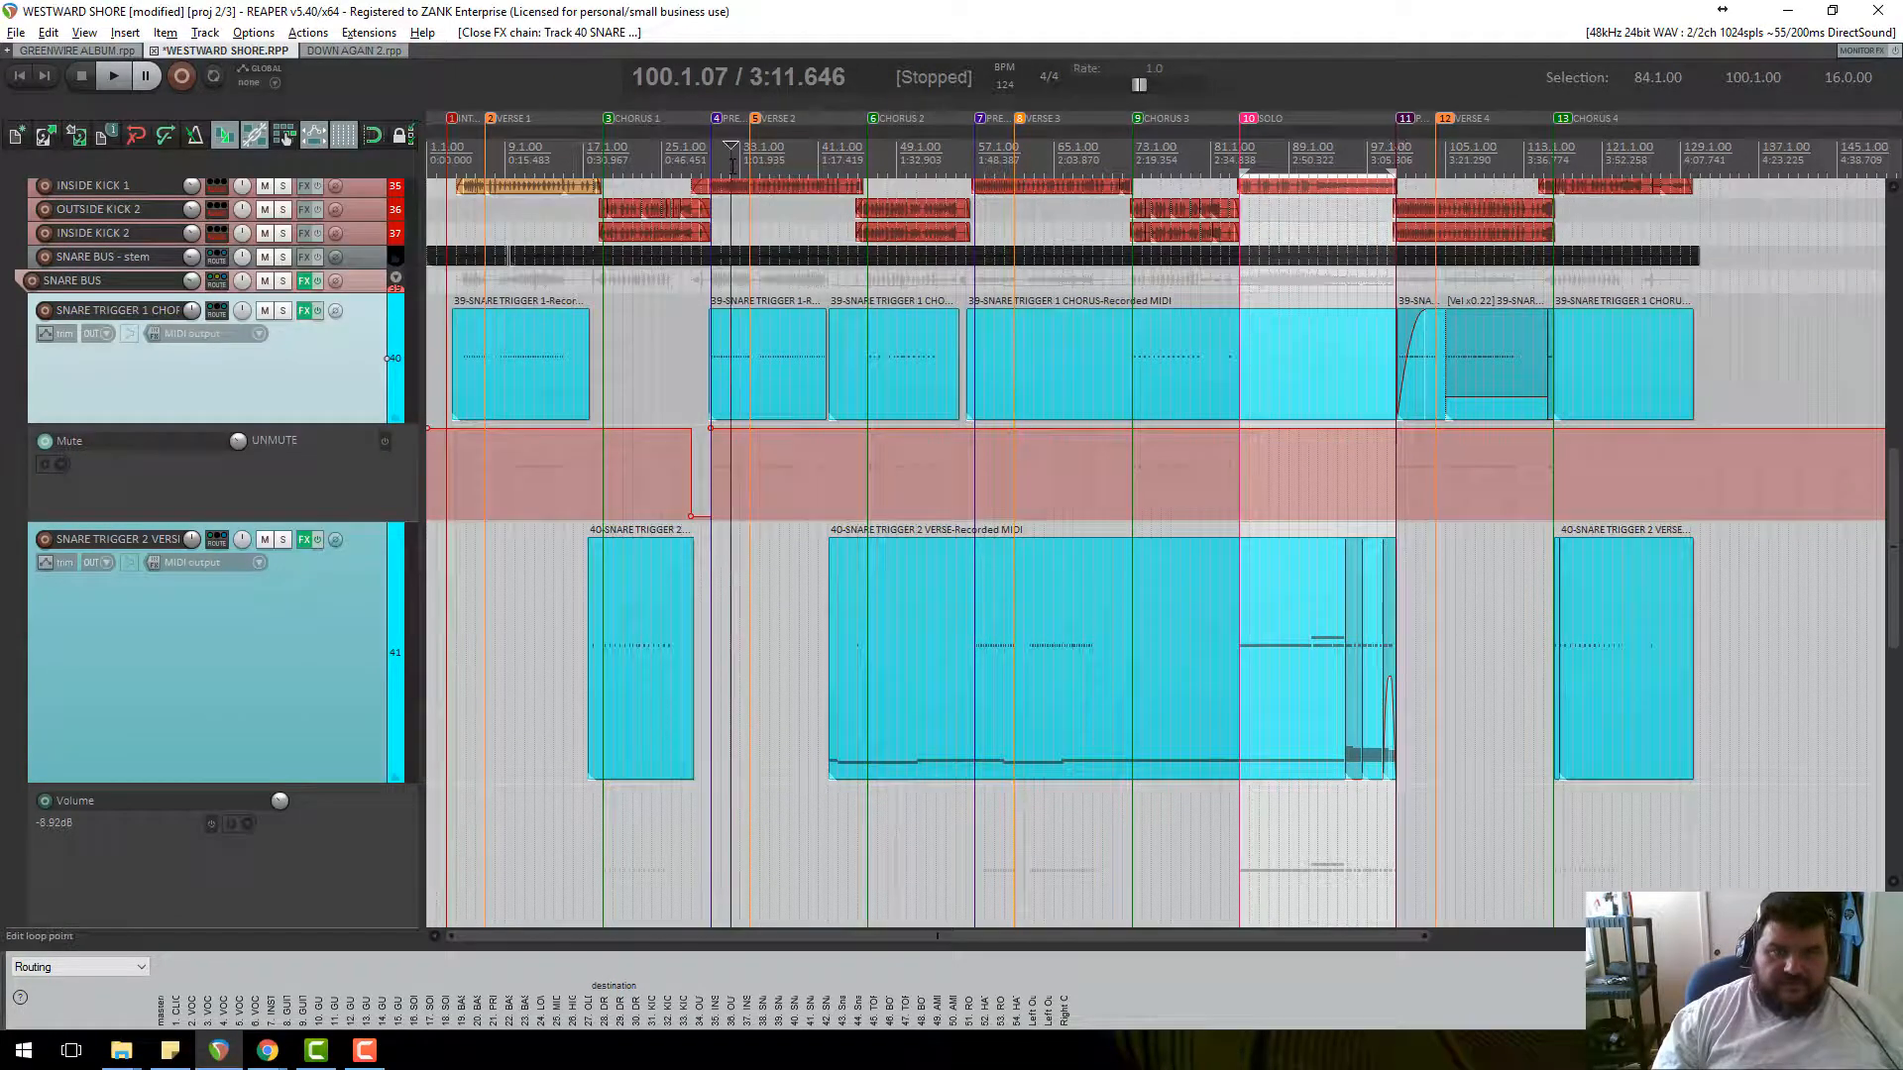
key(space)
click(283, 312)
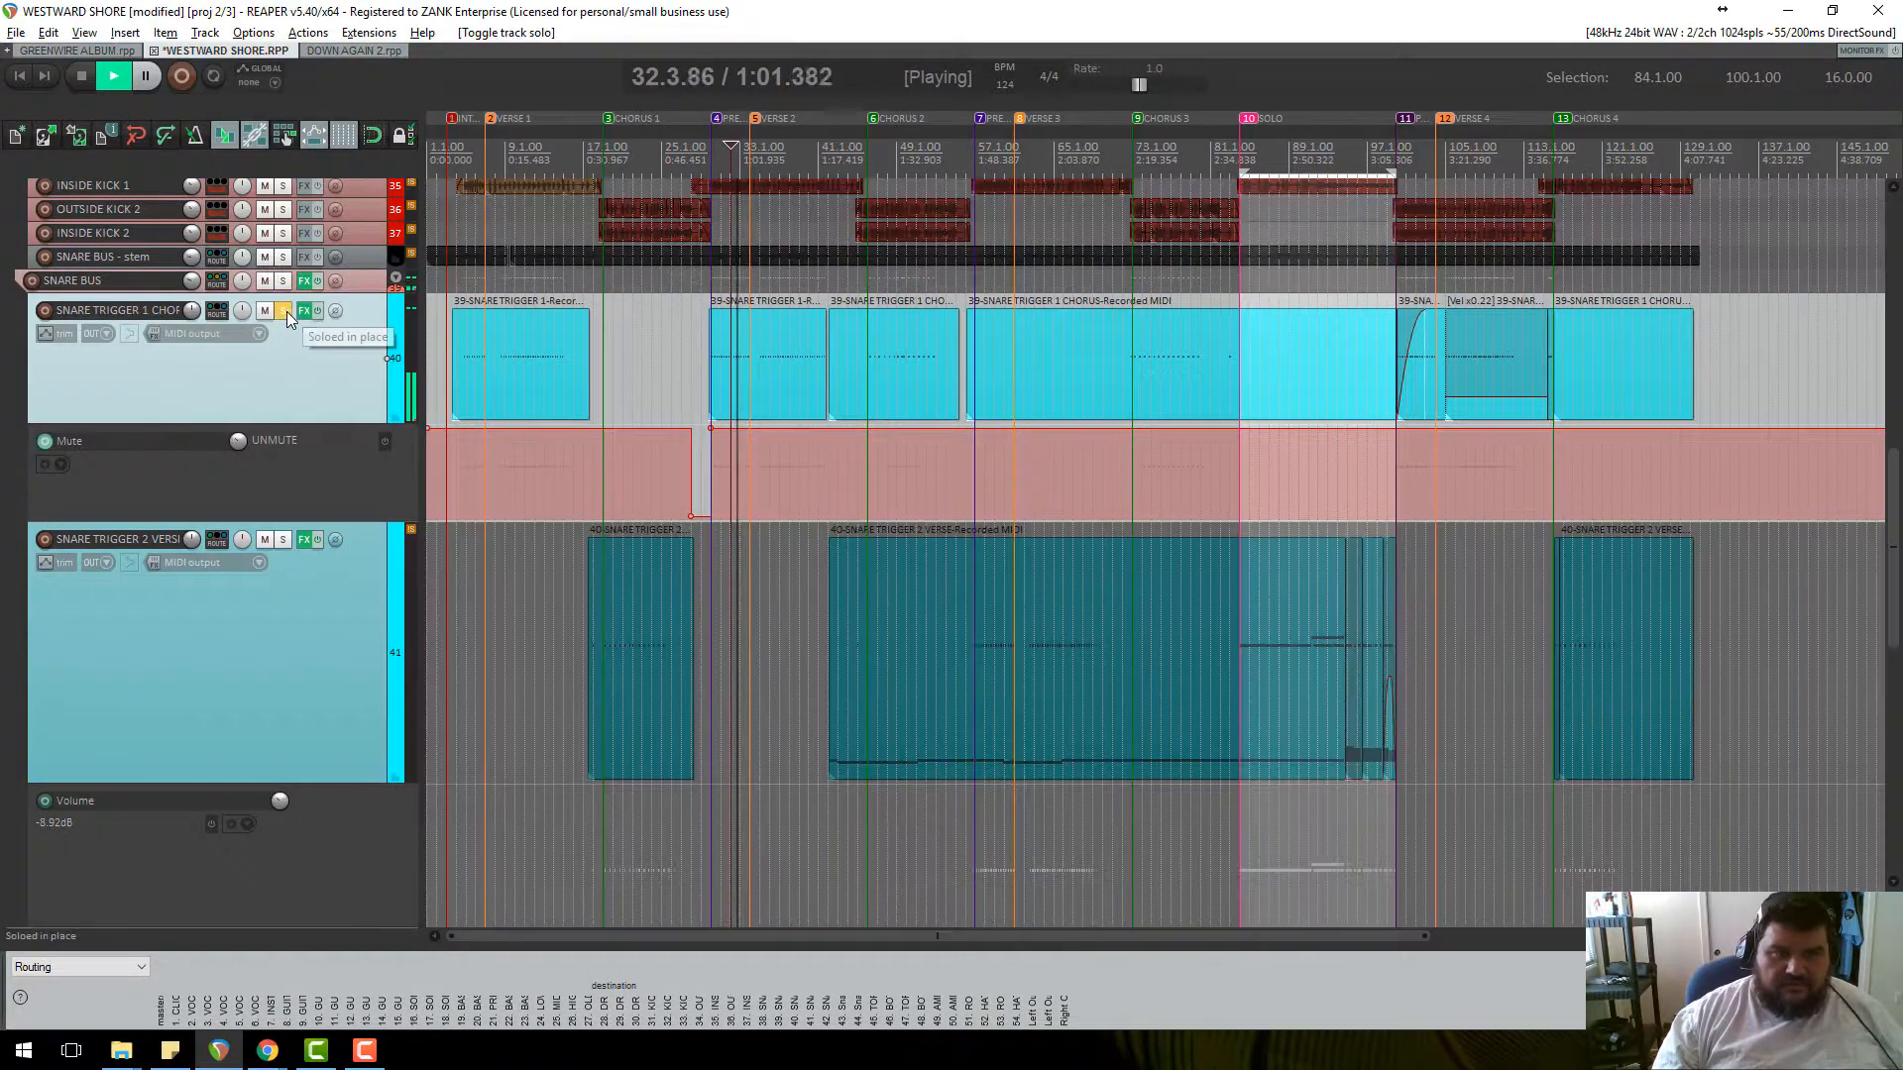
key(space)
click(868, 147)
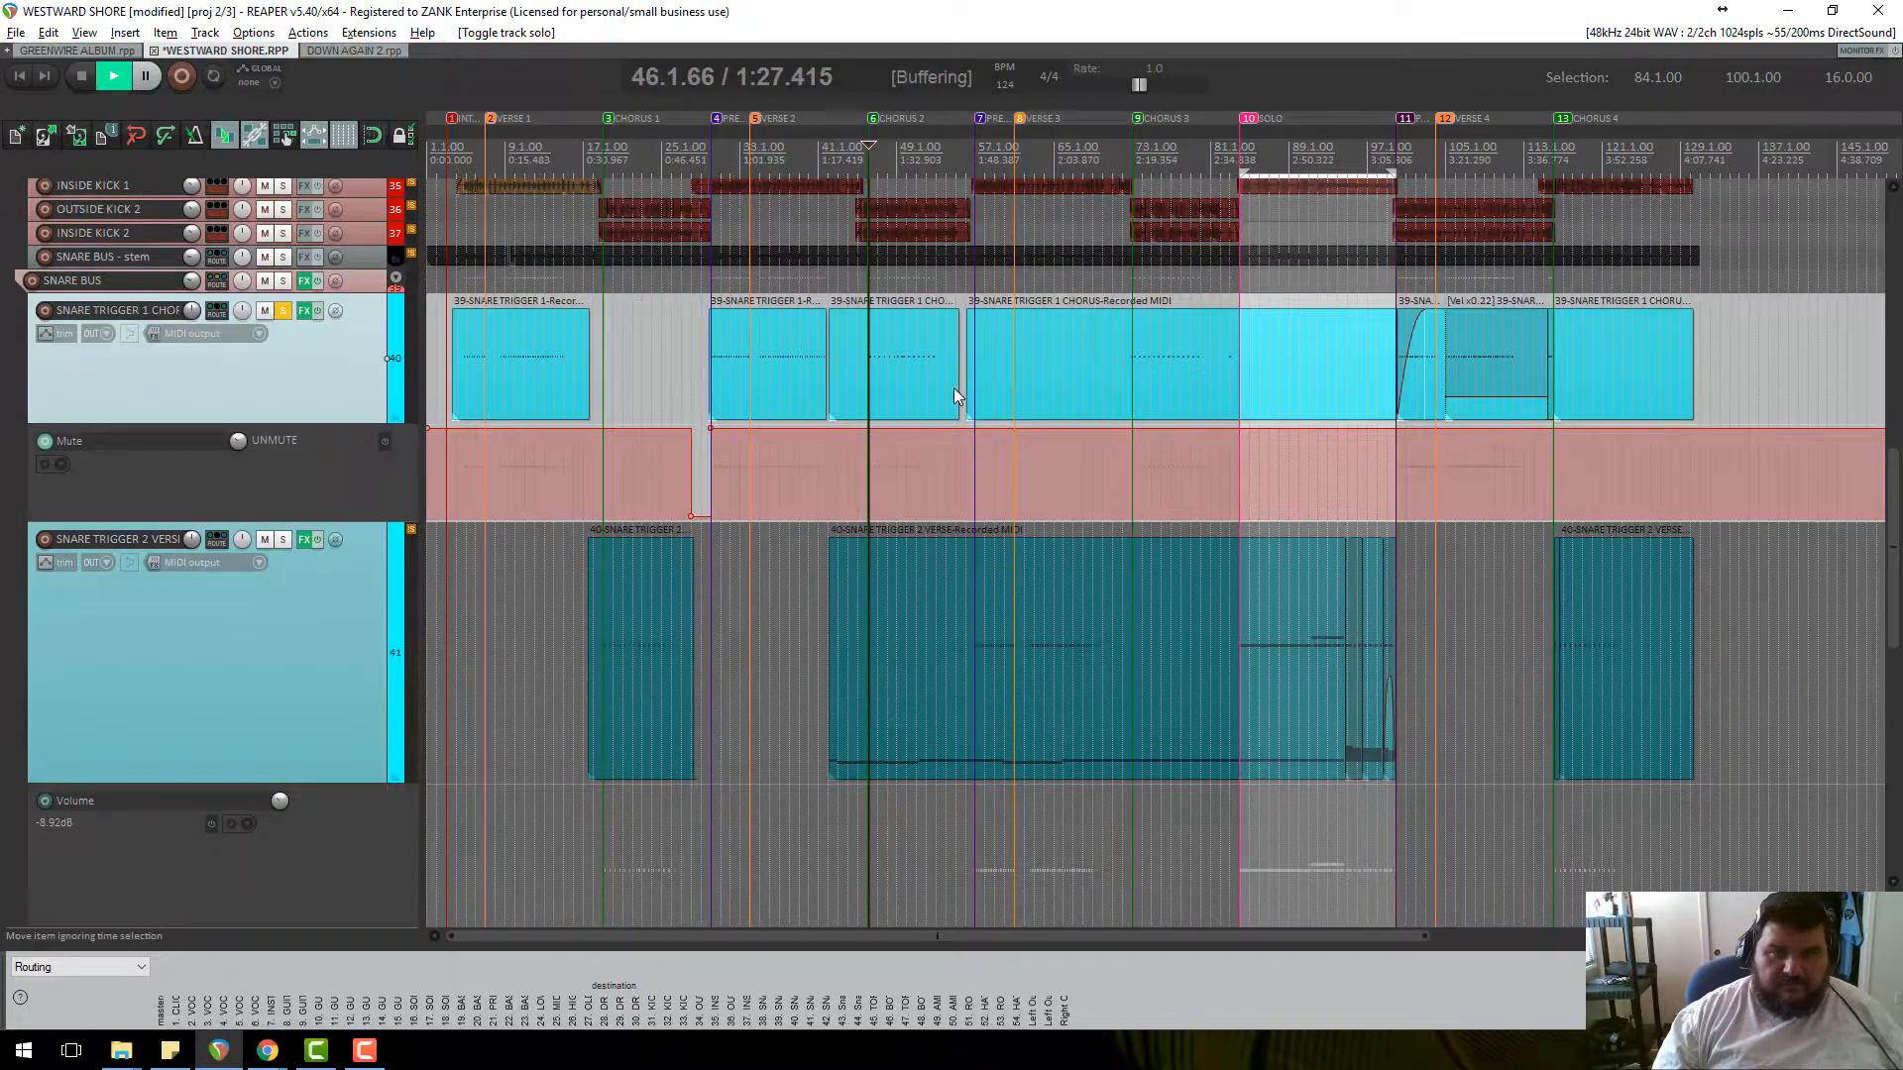
scroll(953, 389, up, 5)
scroll(953, 388, down, 3)
scroll(953, 389, up, 1)
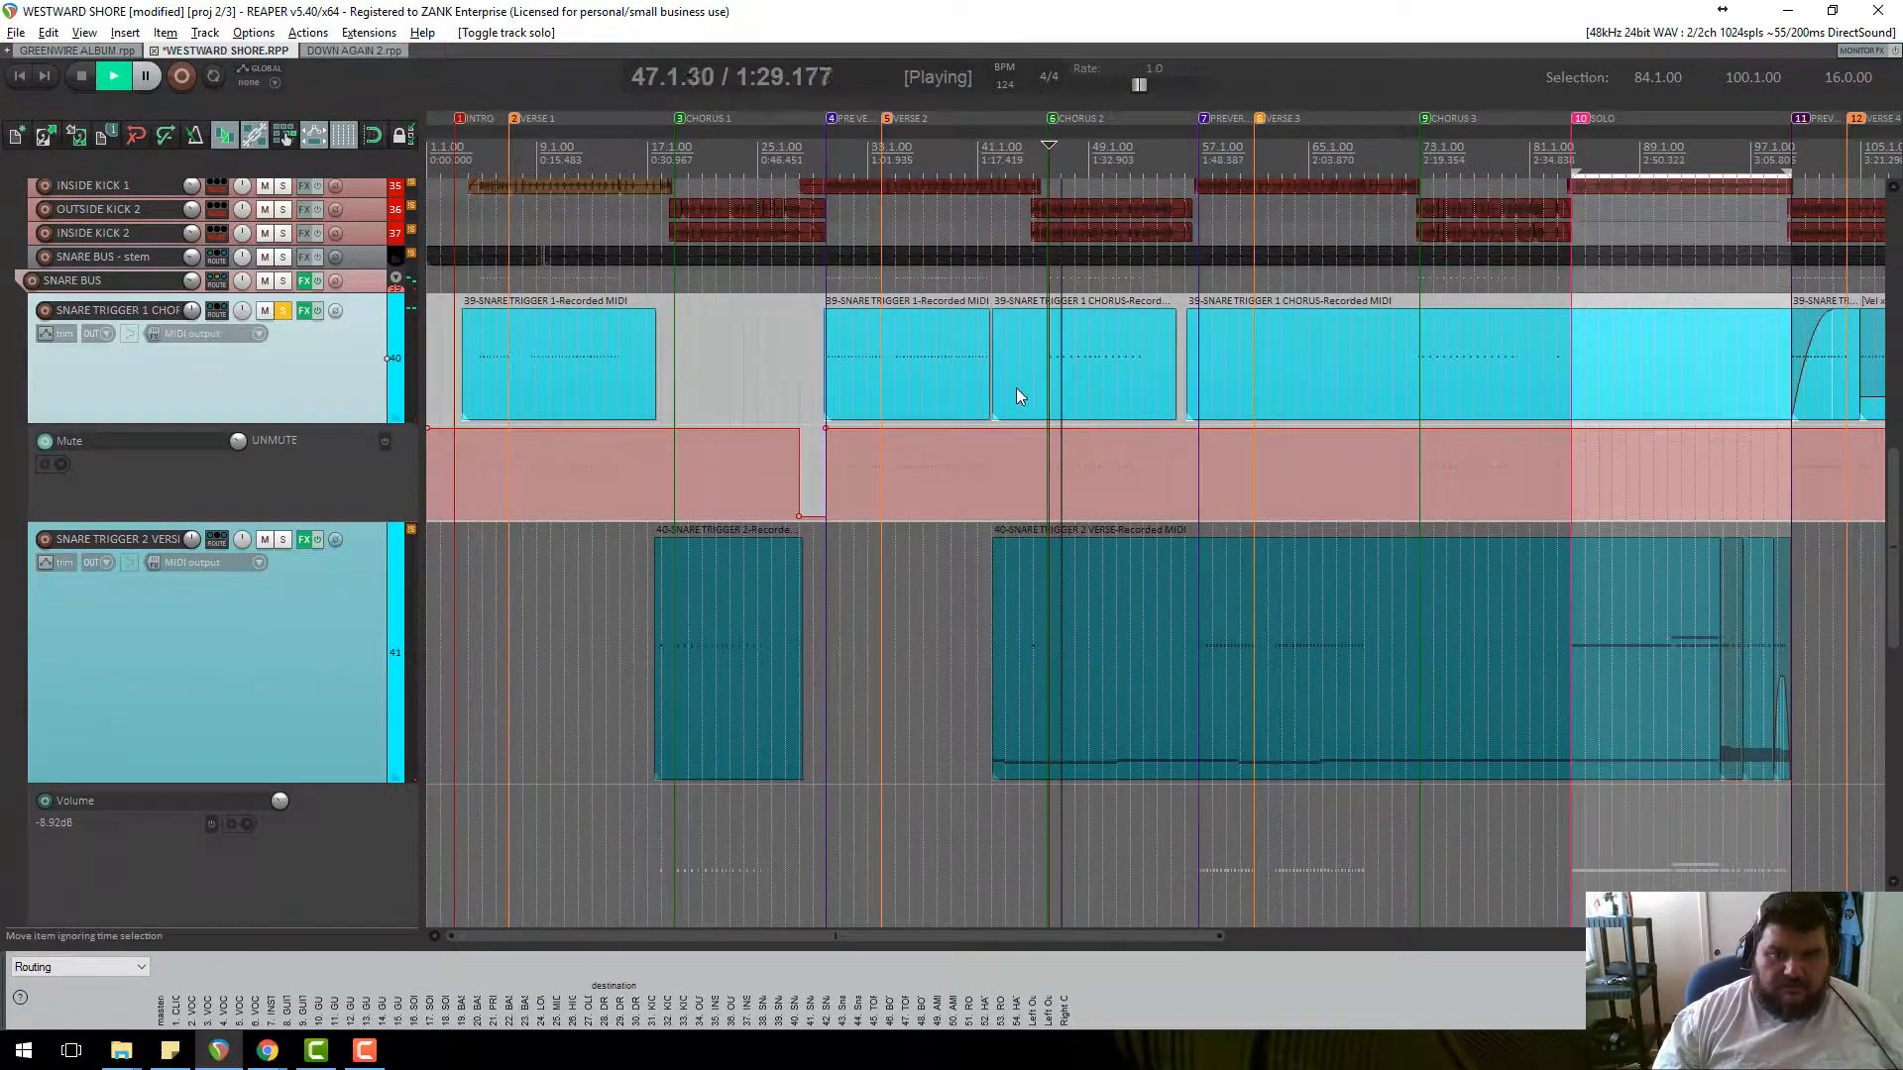
key(space)
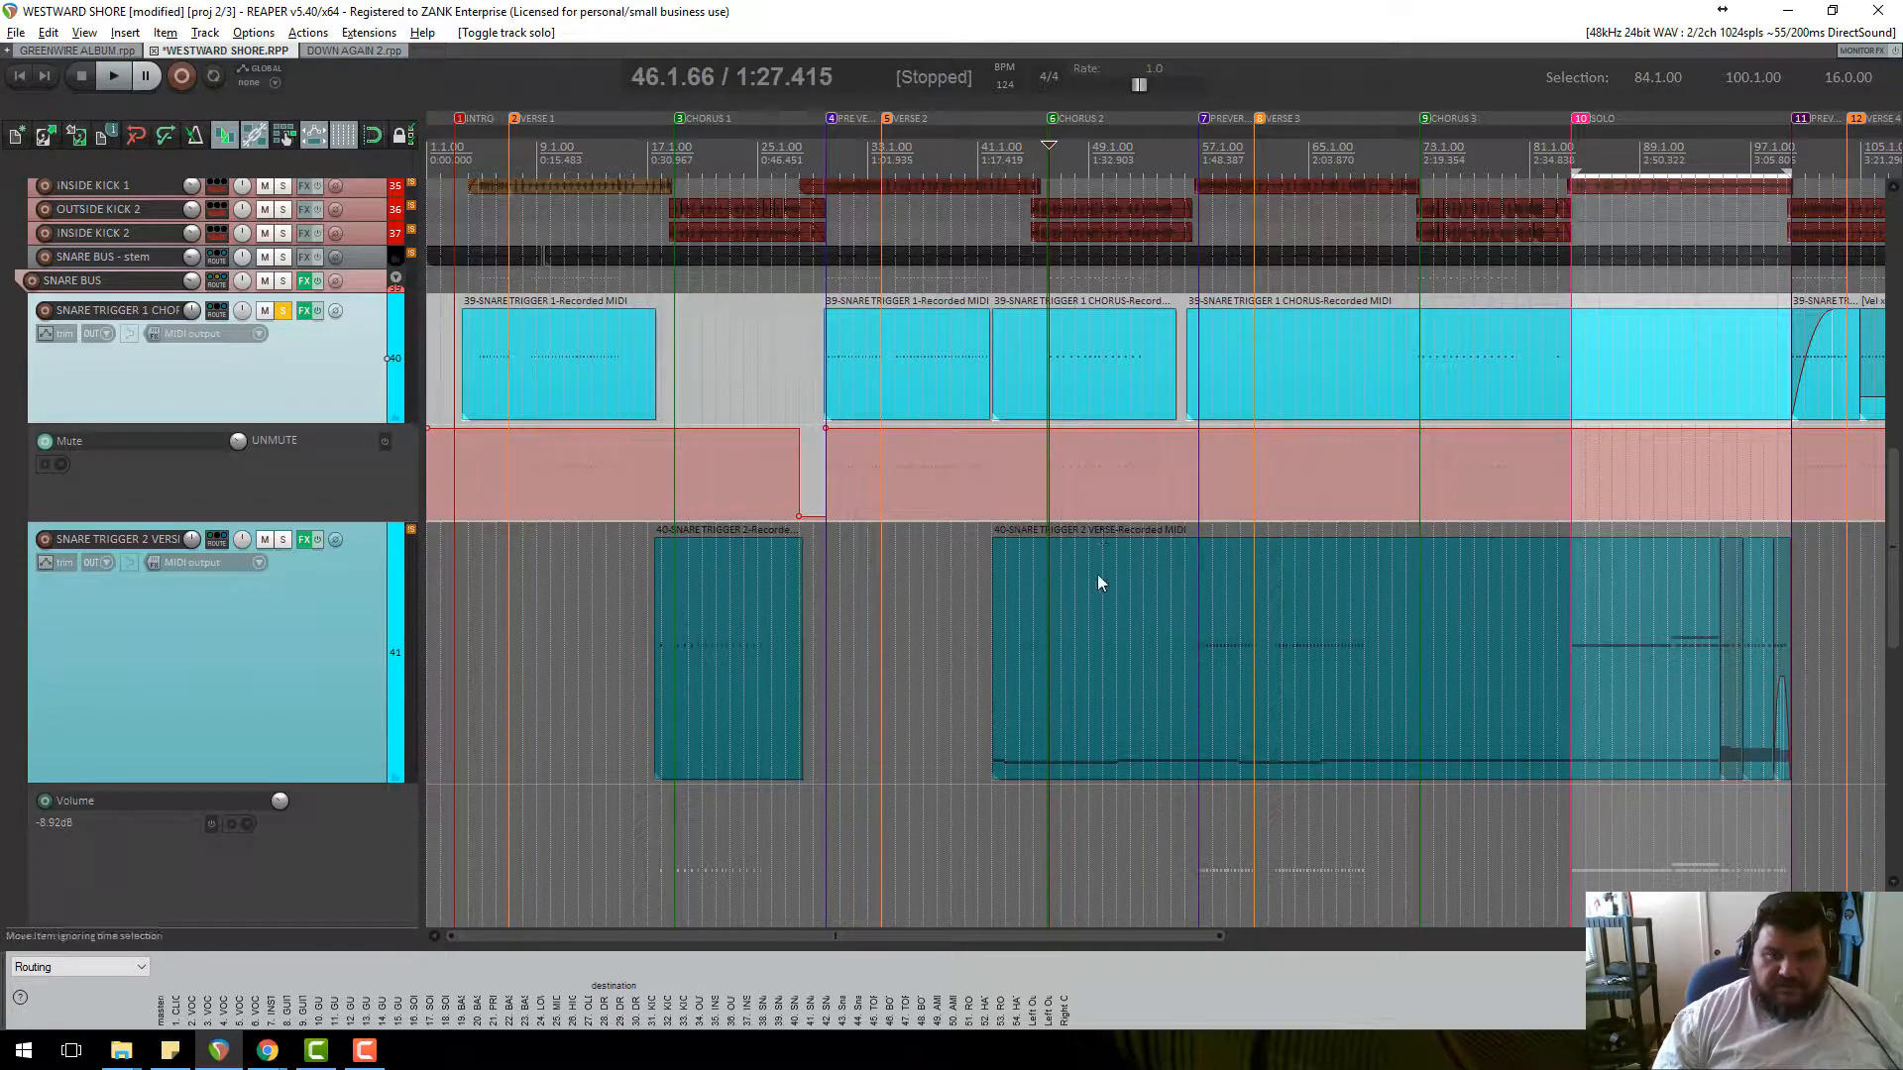
Trim the Snare Trigger 2 verse item so it starts at the pre-verse.
click(1012, 634)
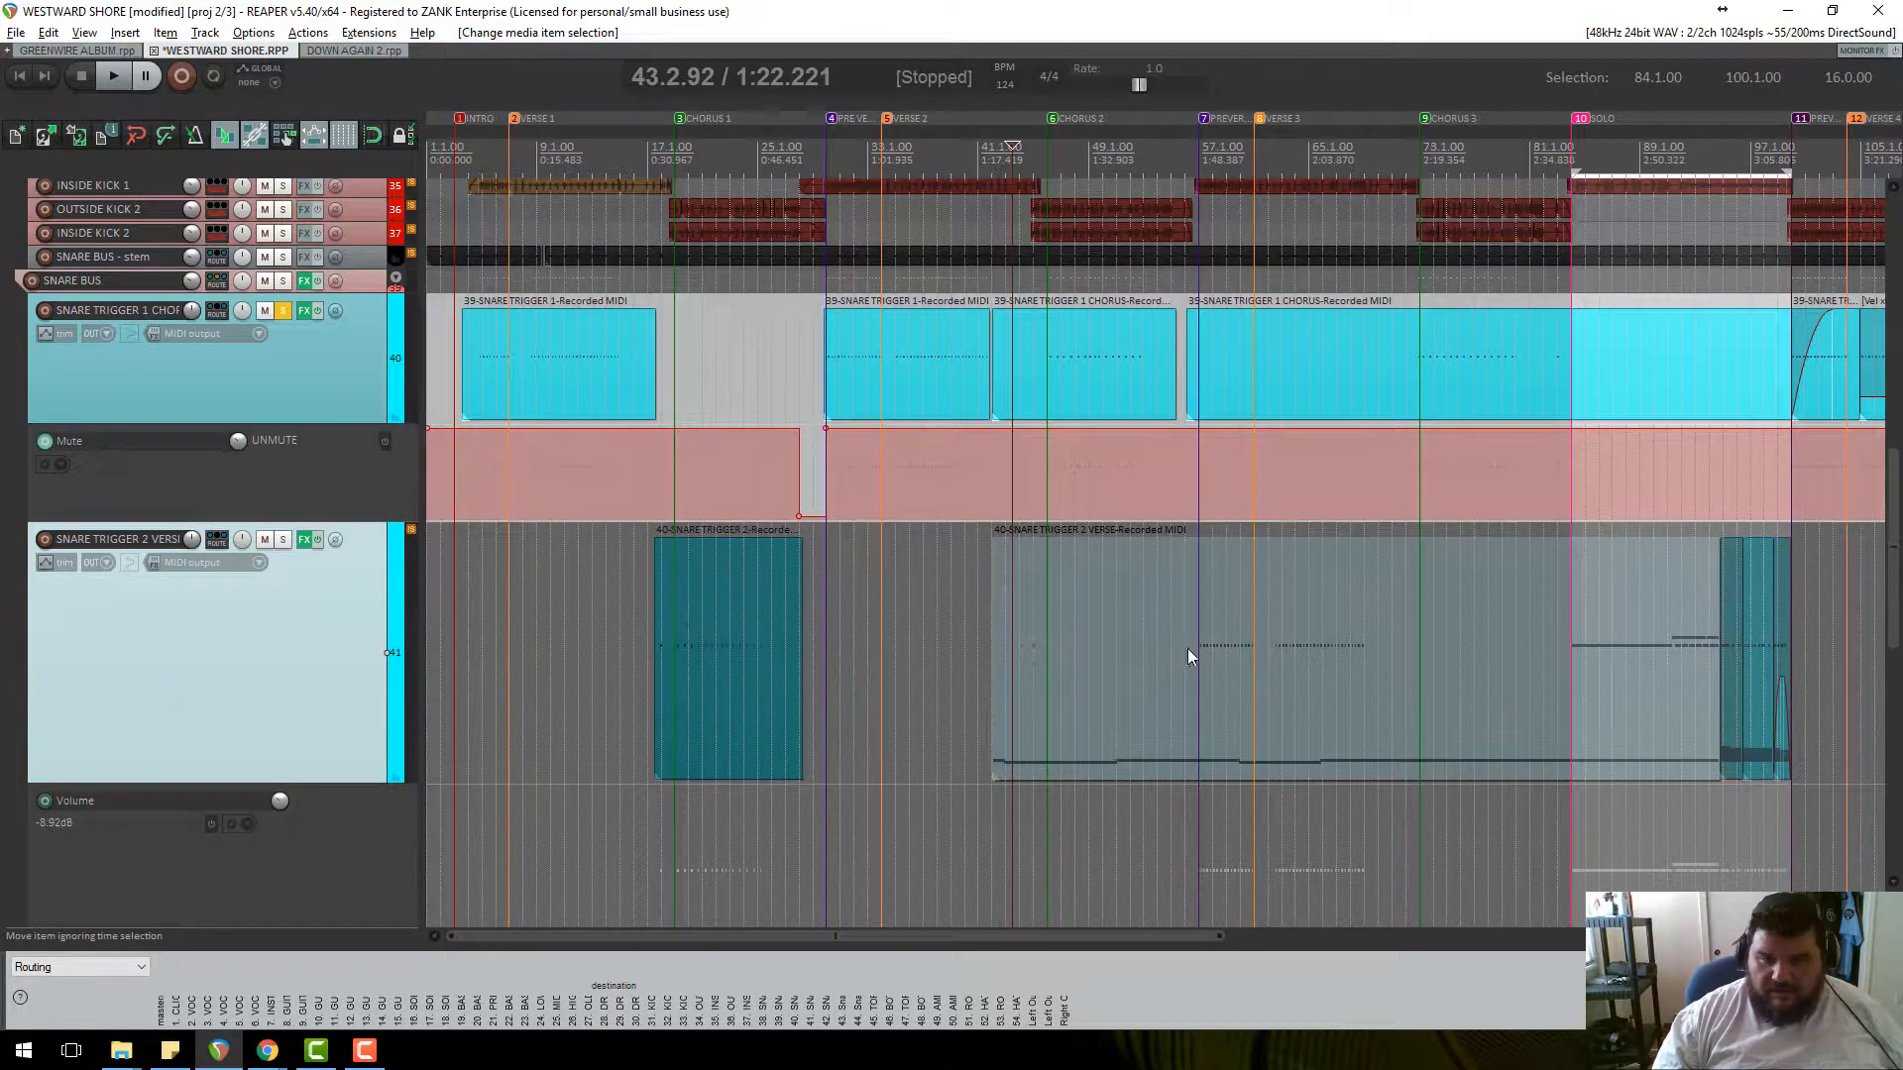
click(1189, 656)
scroll(1175, 659, up, 5)
scroll(1159, 648, down, 6)
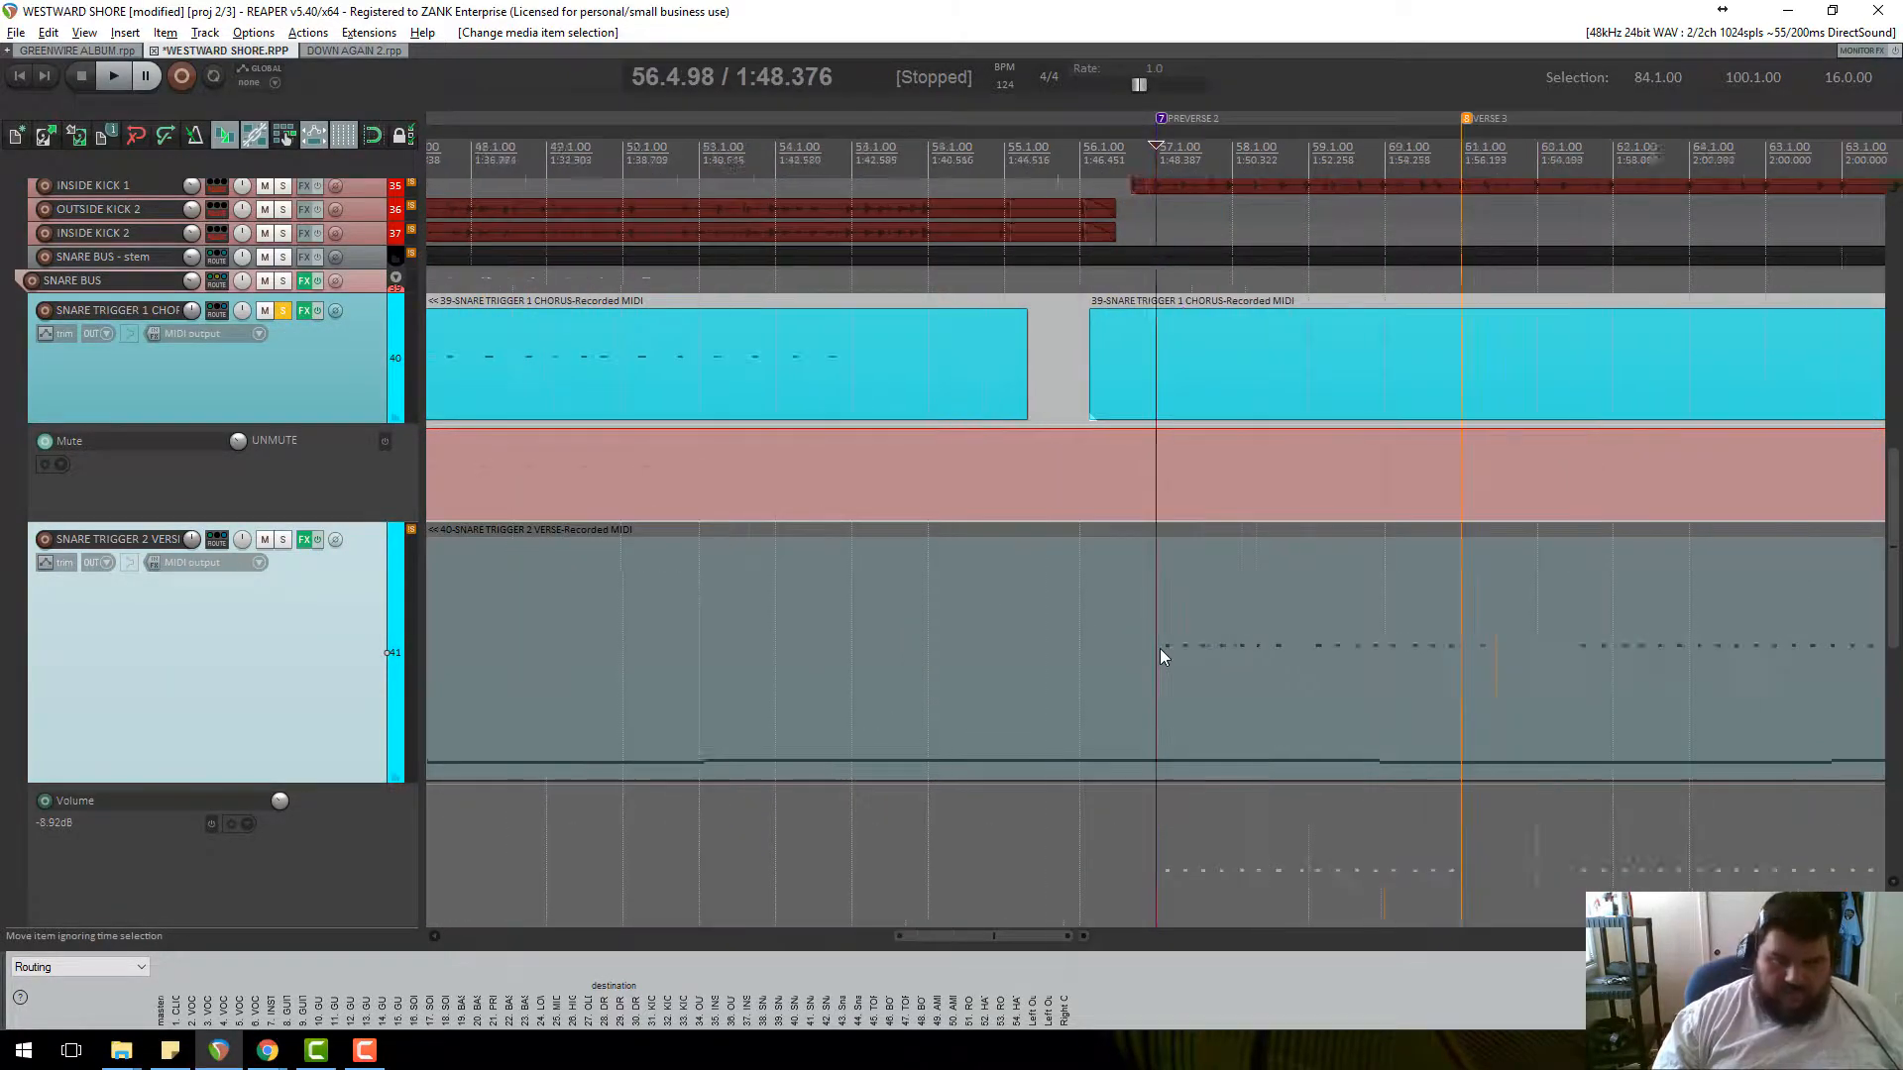
drag(747, 622, 1152, 643)
Move the chorus item onto the Snare Trigger 2 track, solo it, and open its sampler.
click(905, 355)
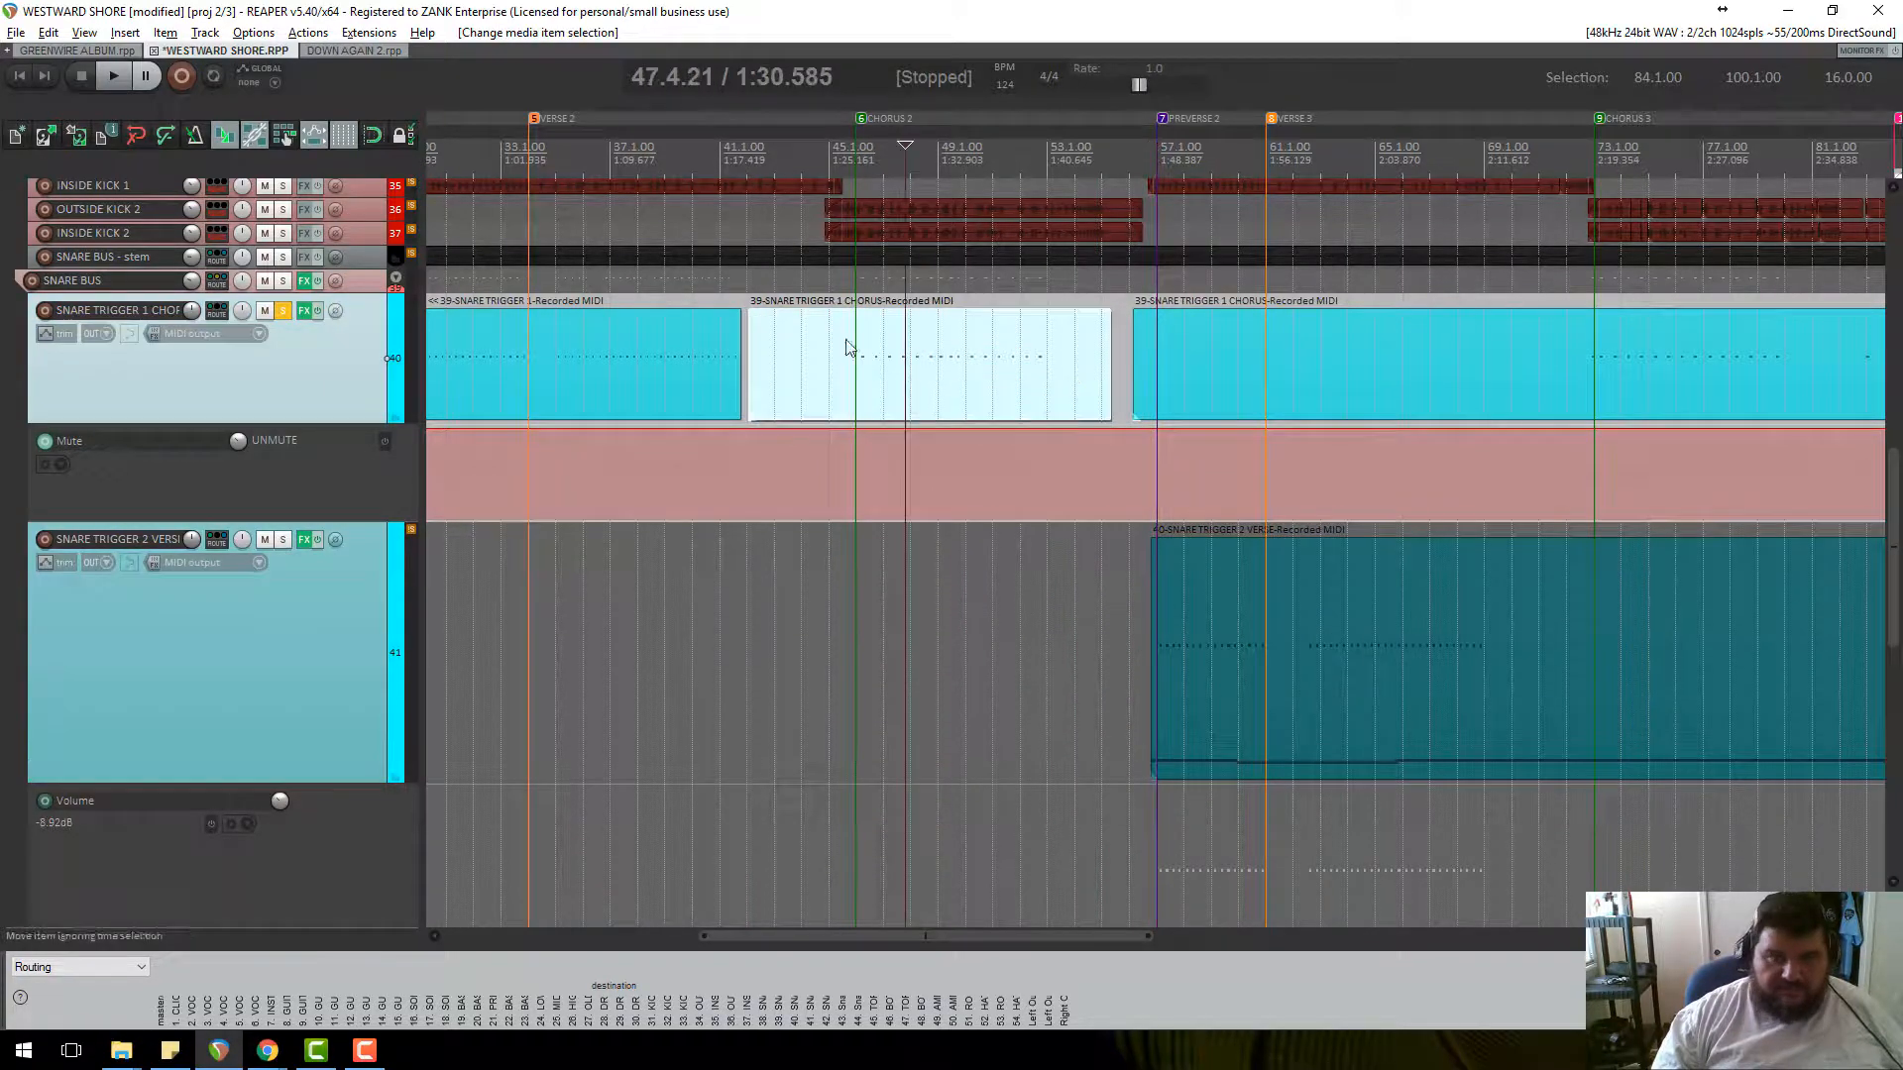
drag(898, 391, 905, 555)
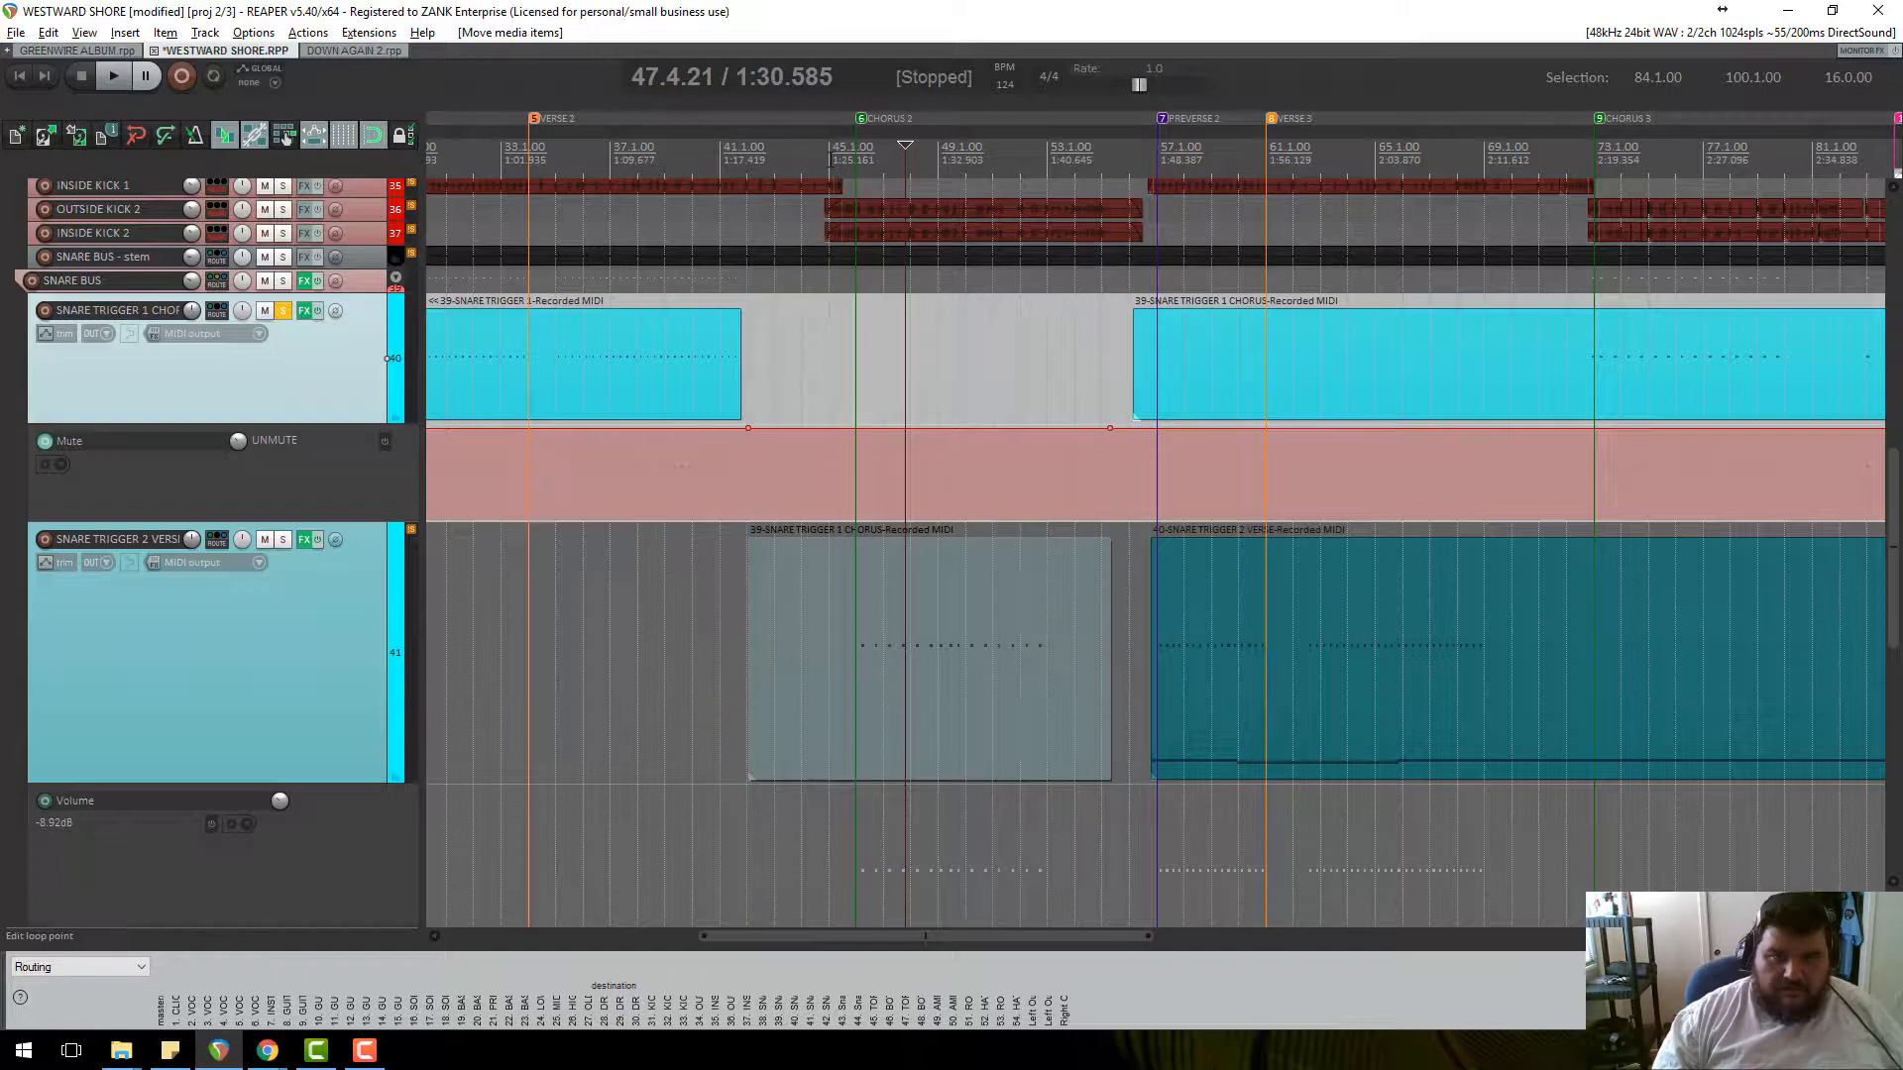
click(828, 594)
click(284, 539)
key(space)
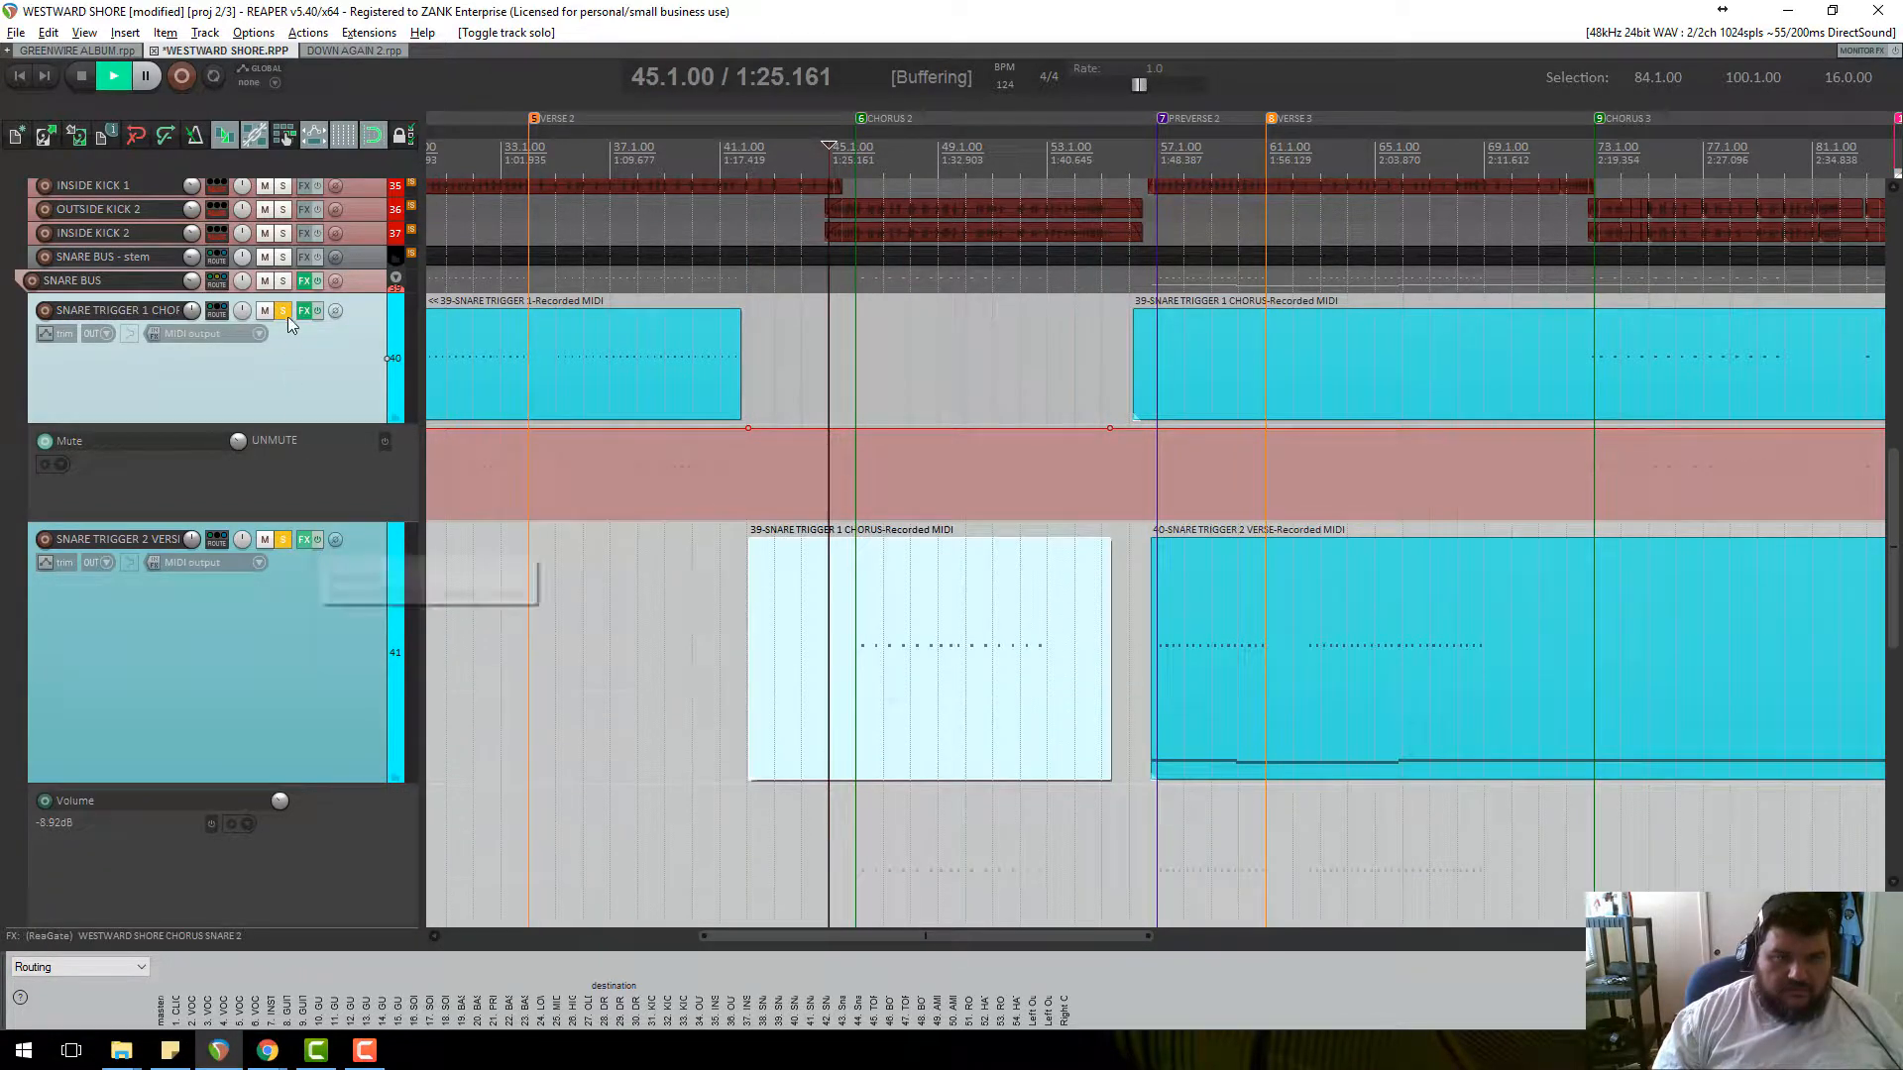
click(304, 539)
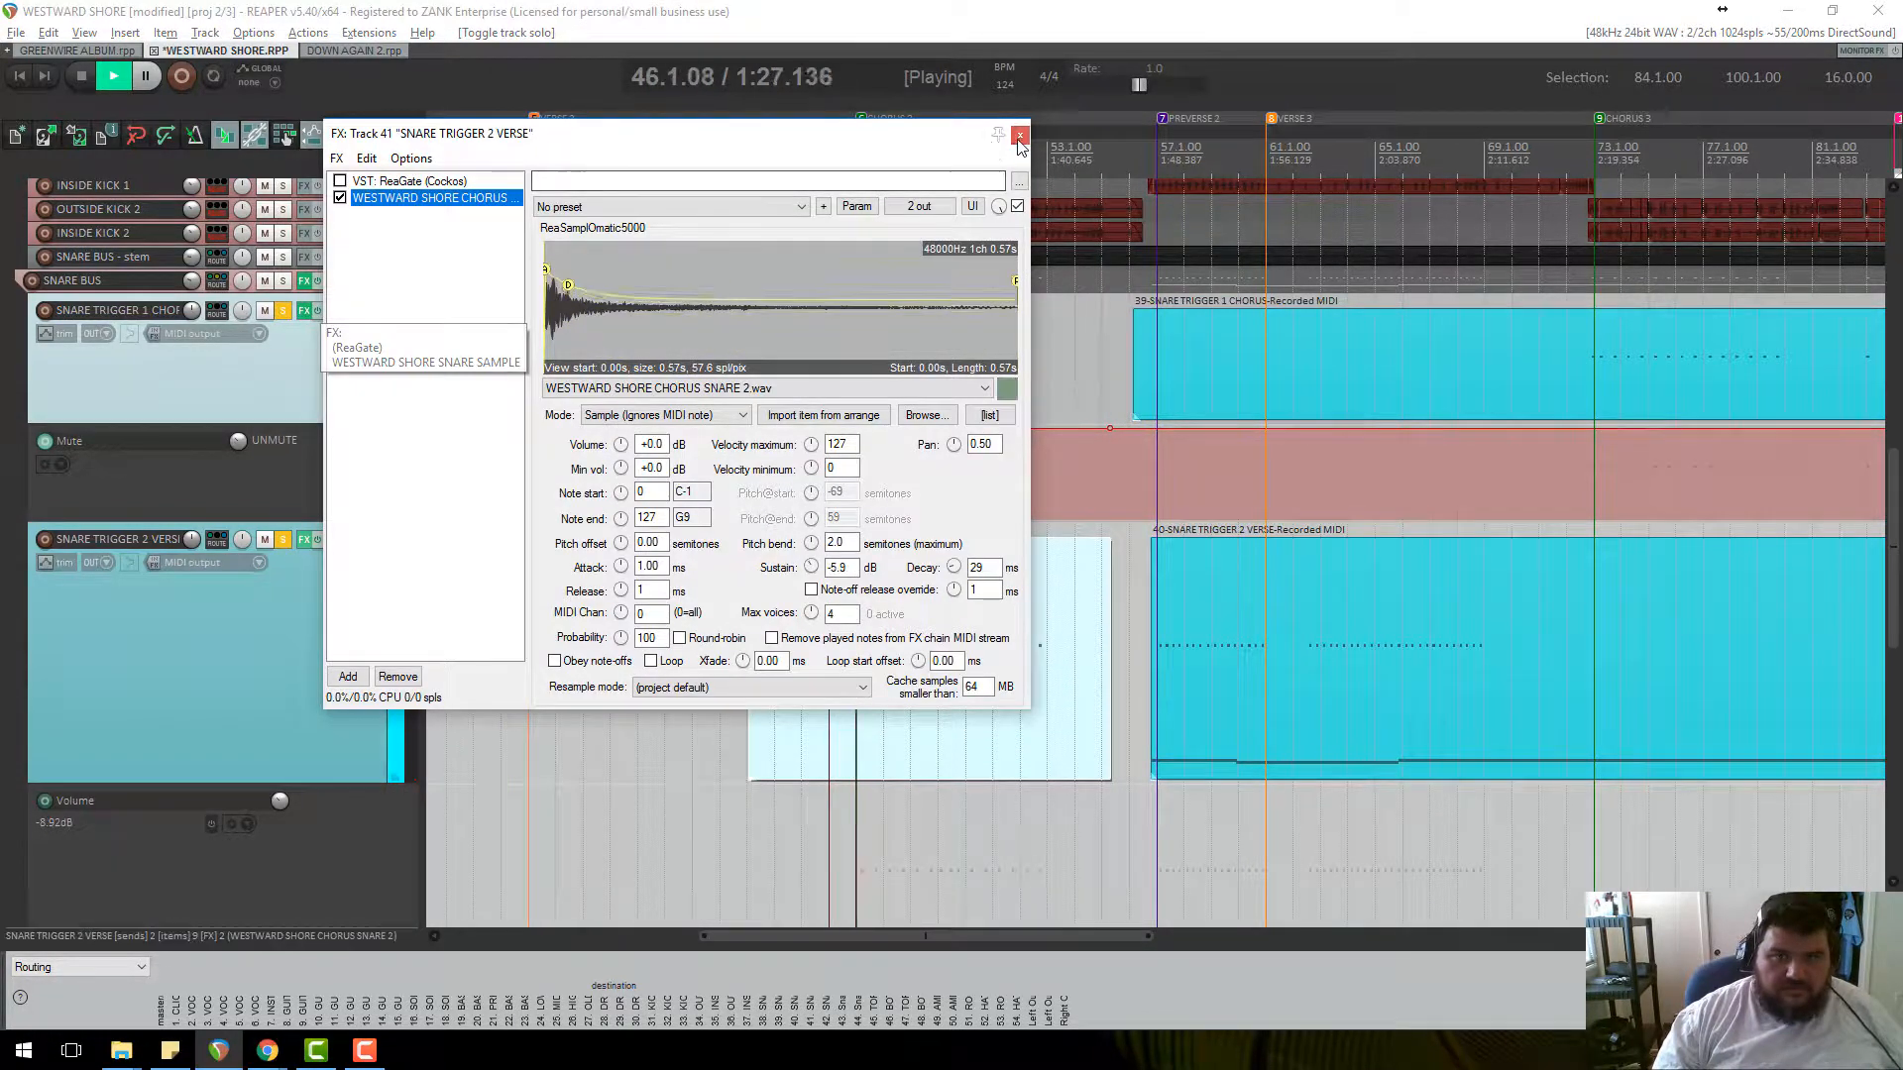
Lower the Snare Trigger 2 sampler's sustain to -12.6 dB and bring up the Sustain parameter options.
click(1019, 134)
scroll(912, 353, up, 5)
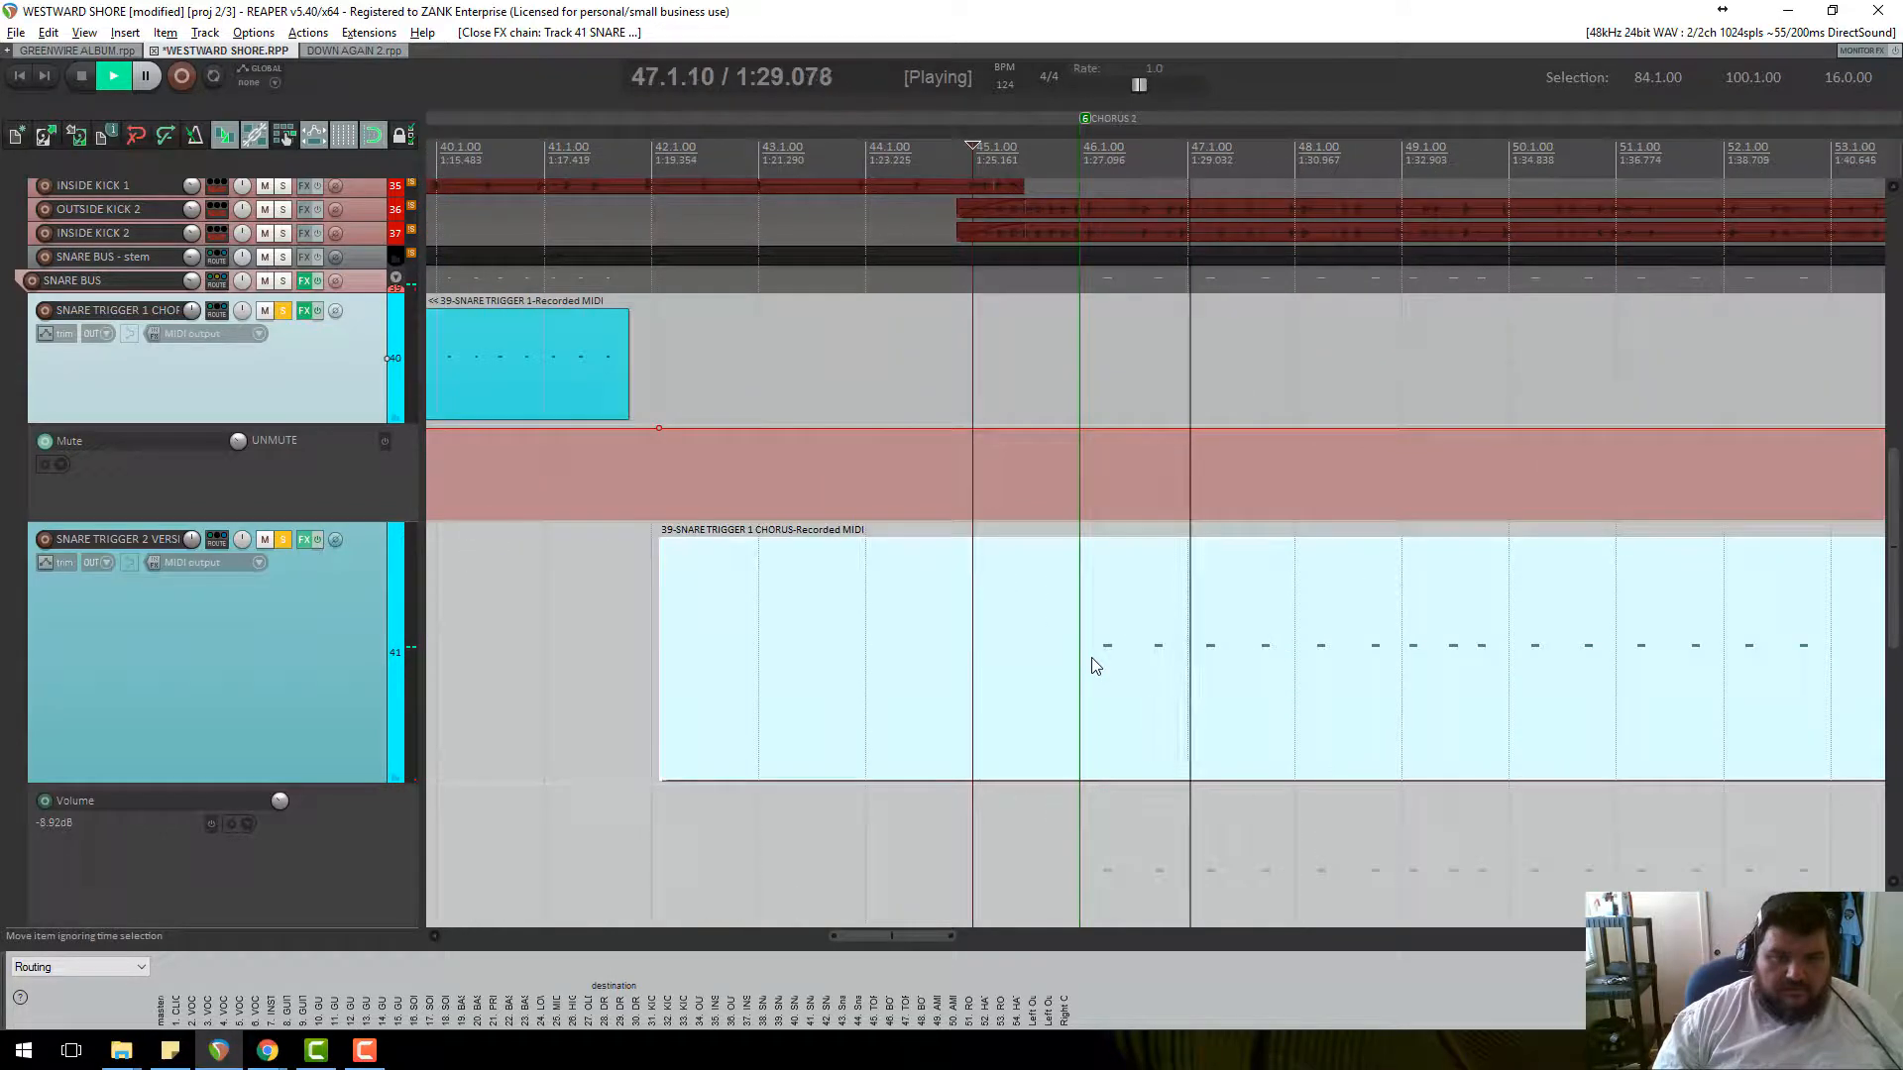
key(space)
click(305, 546)
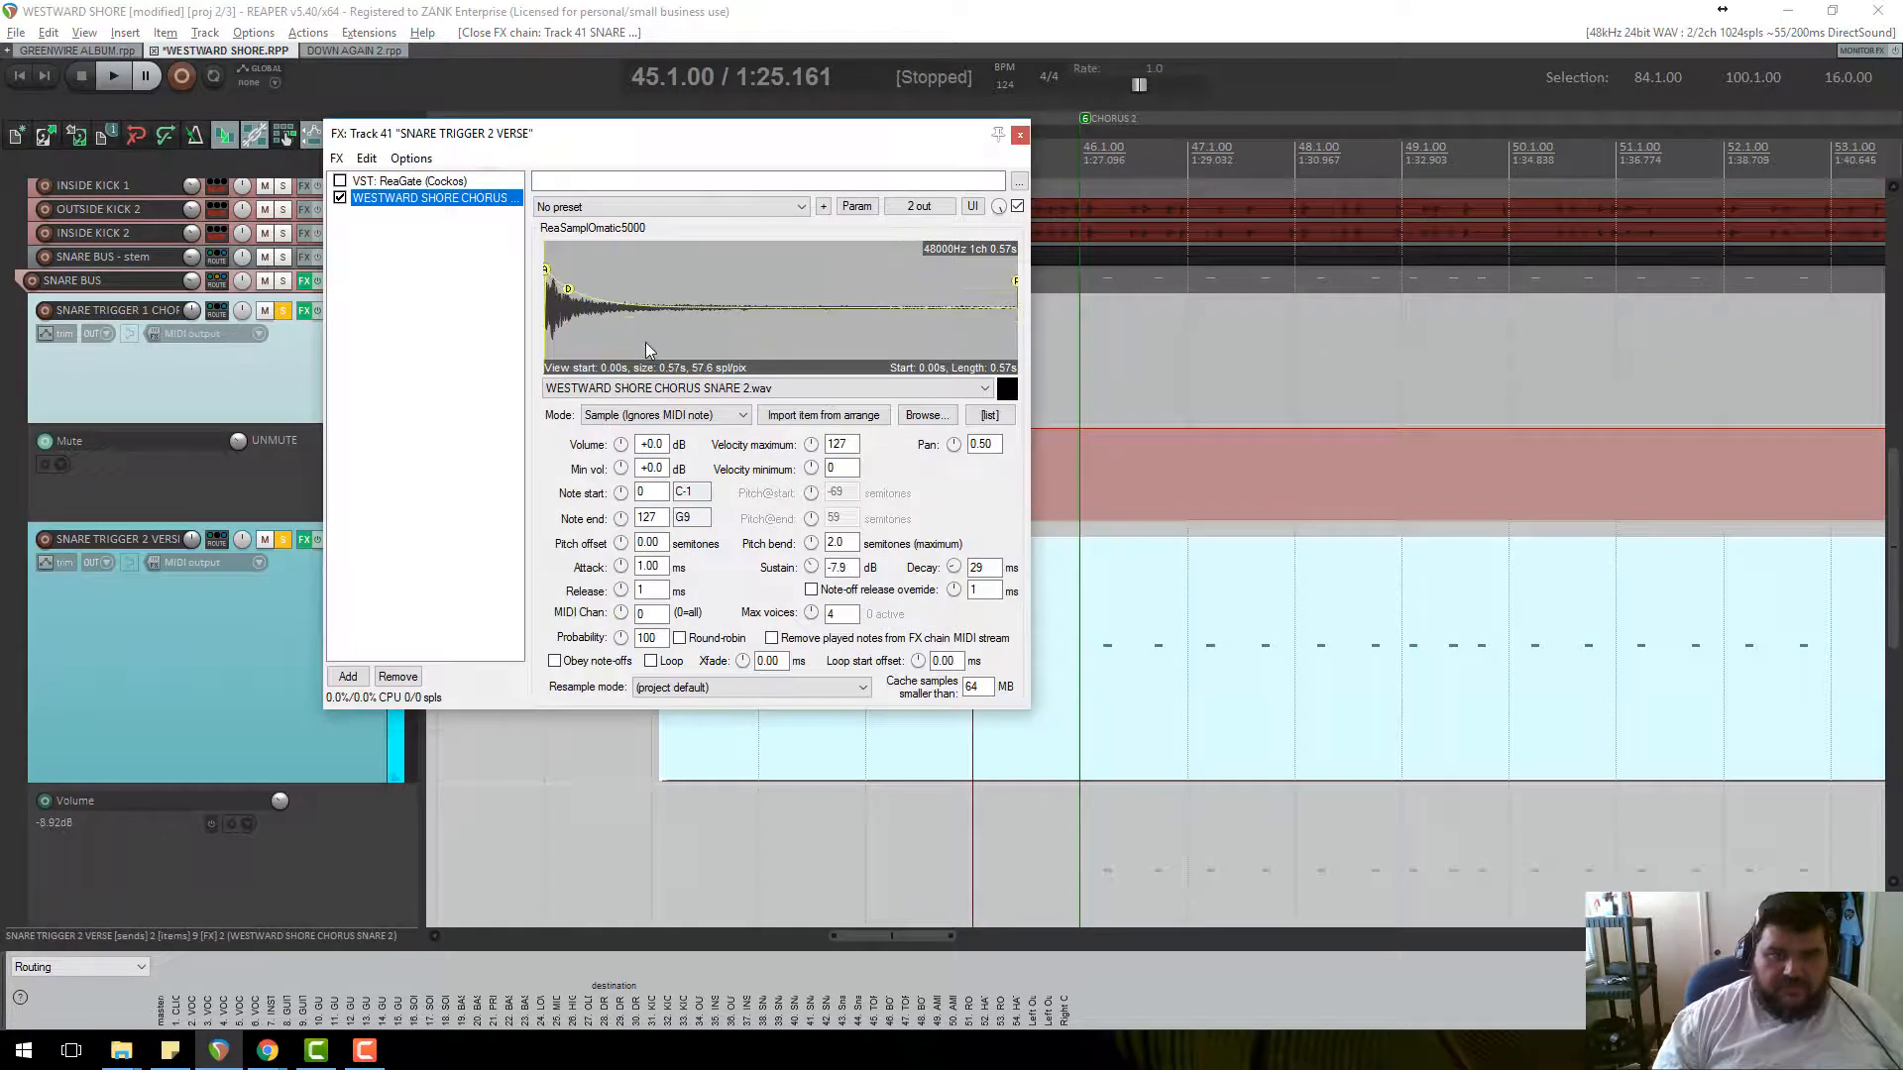
key(space)
mouse_move(584, 313)
mouse_down()
mouse_move(576, 297)
mouse_move(622, 321)
mouse_move(590, 330)
mouse_up()
key(space)
click(857, 206)
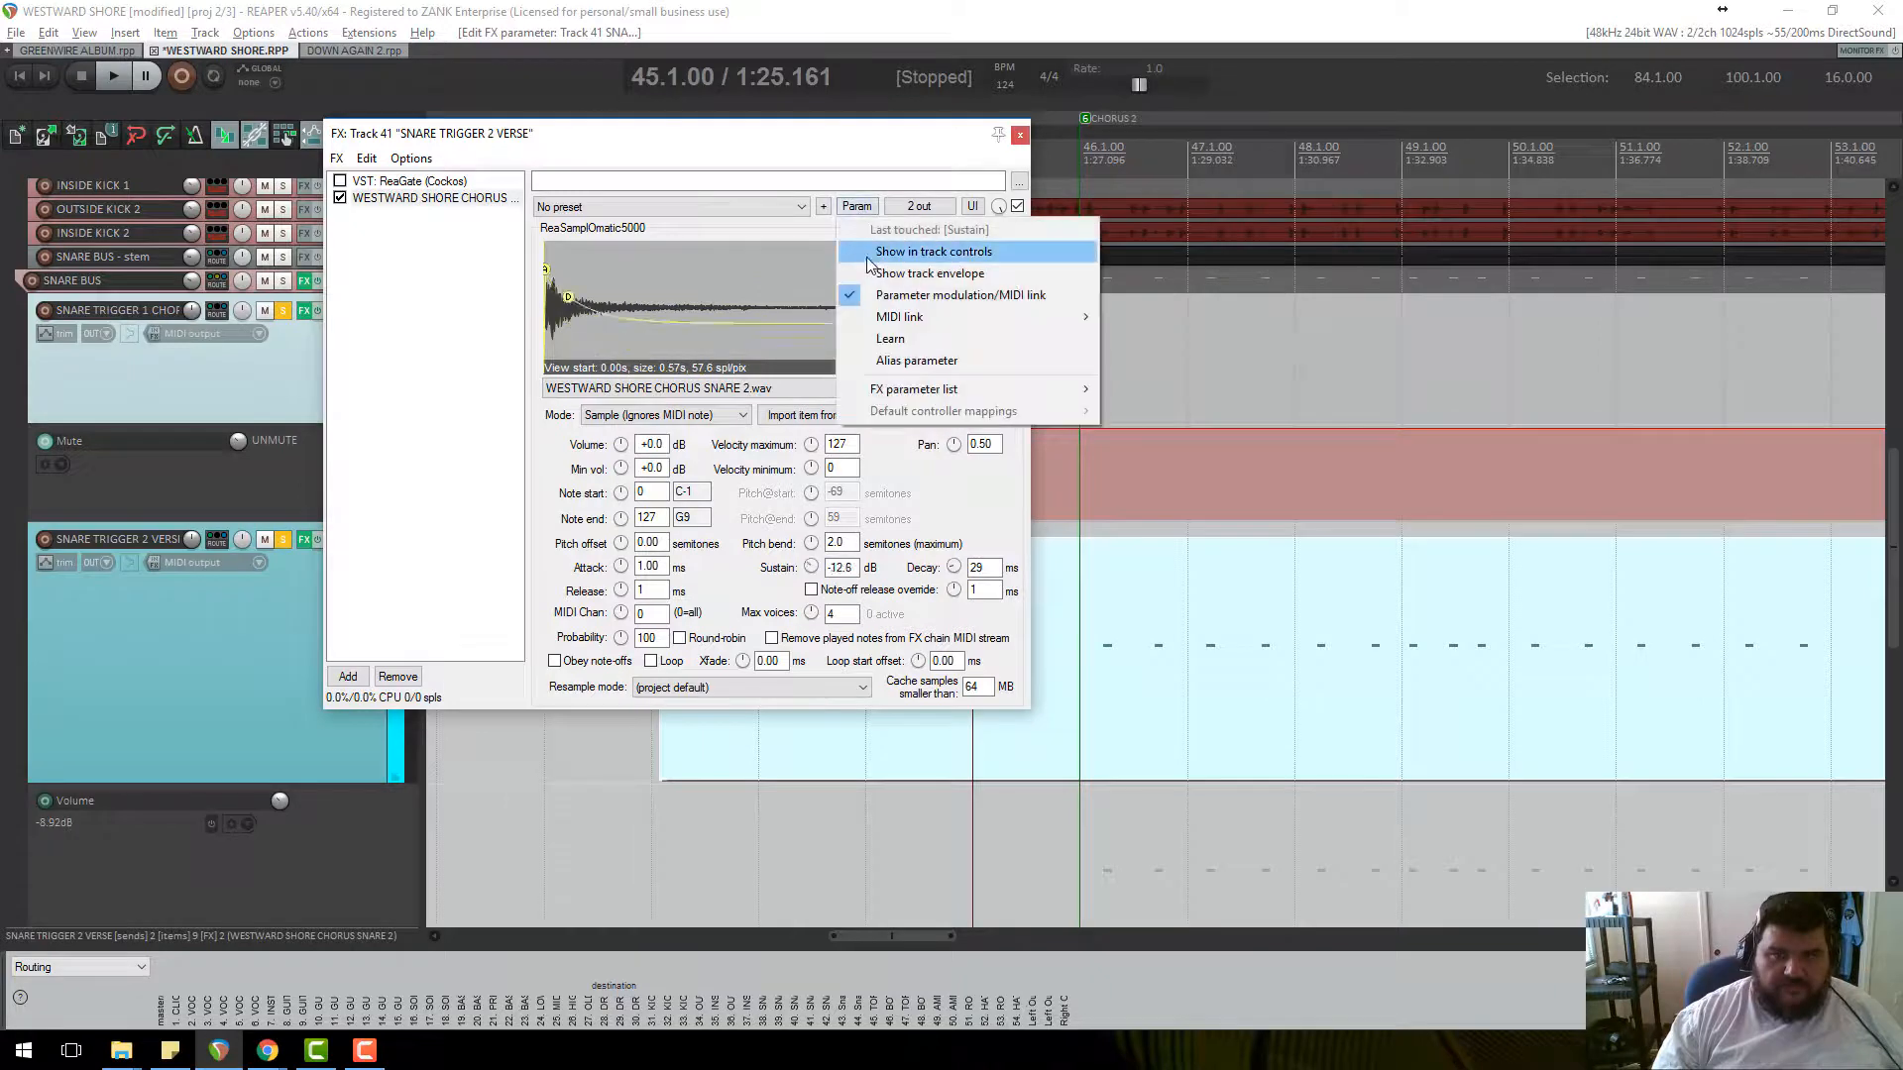
Disable parameter modulation on the Snare Trigger 2 sampler's Sustain.
click(884, 295)
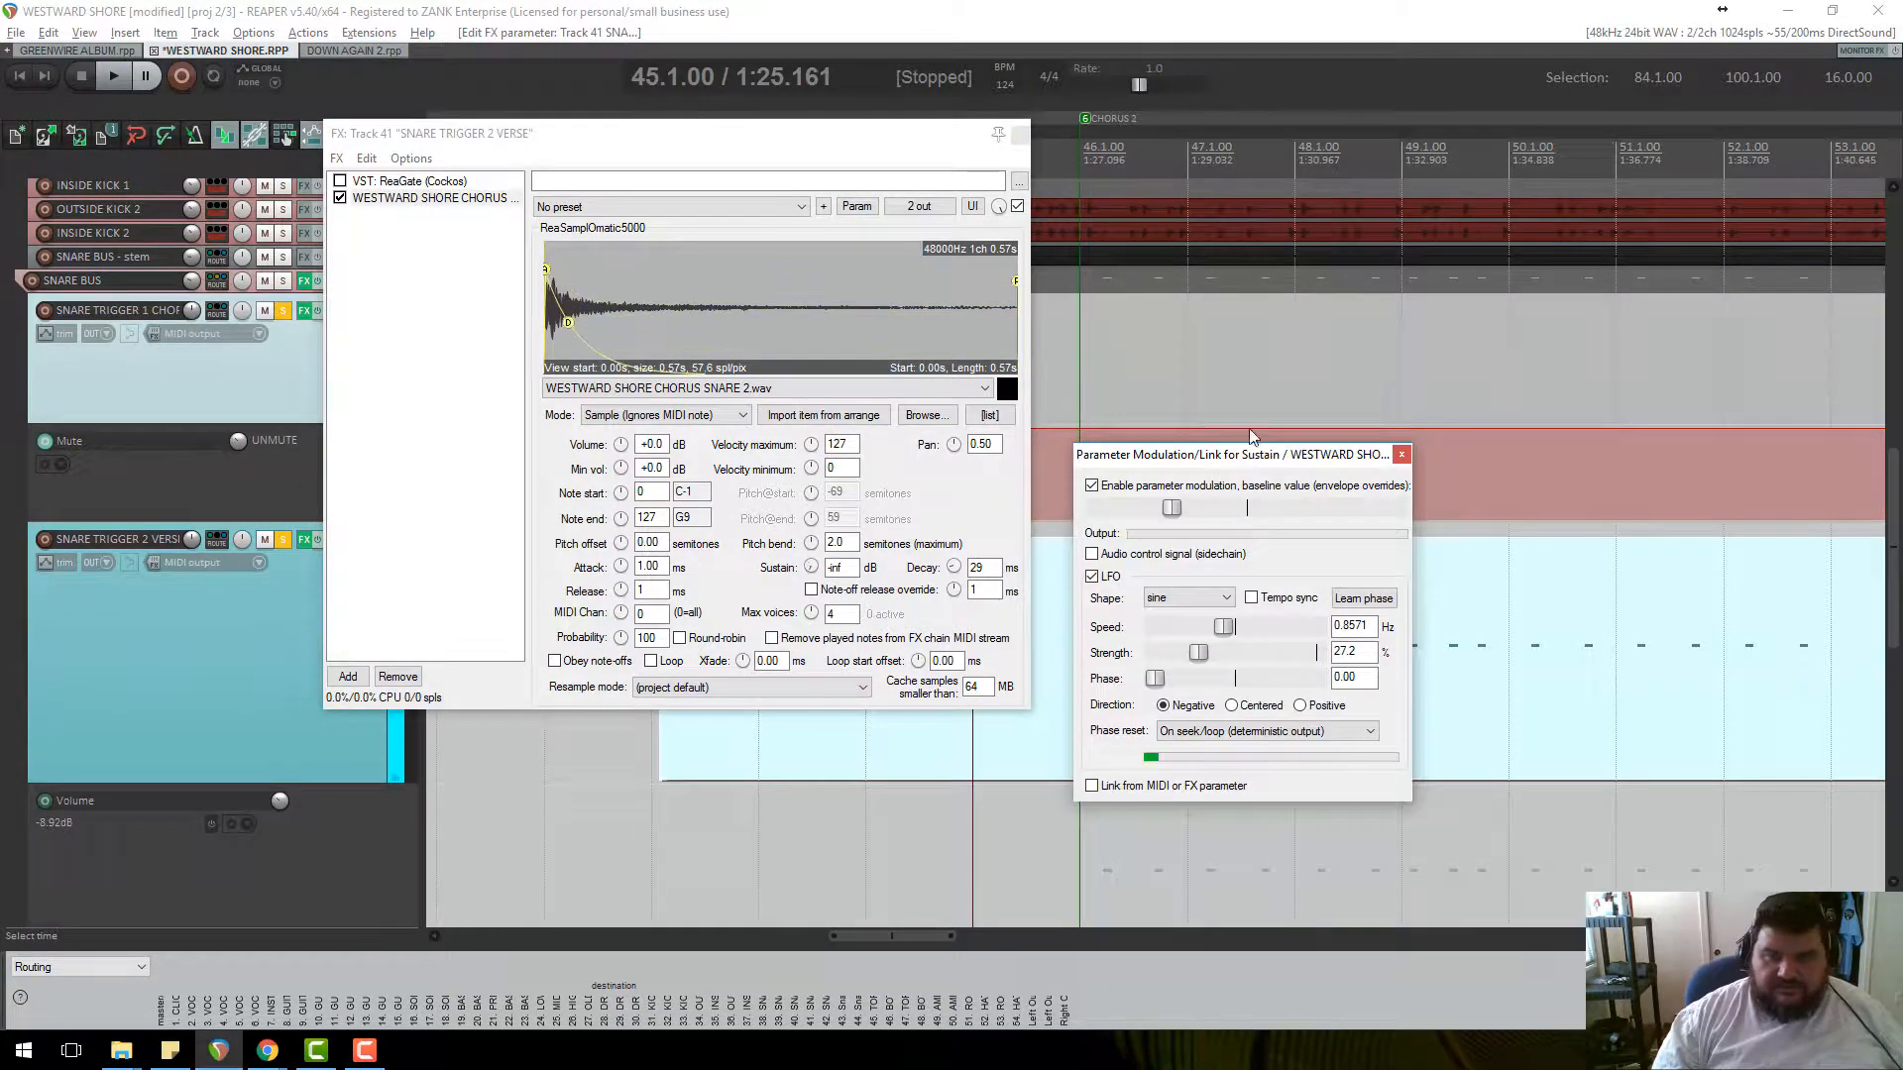
click(1084, 356)
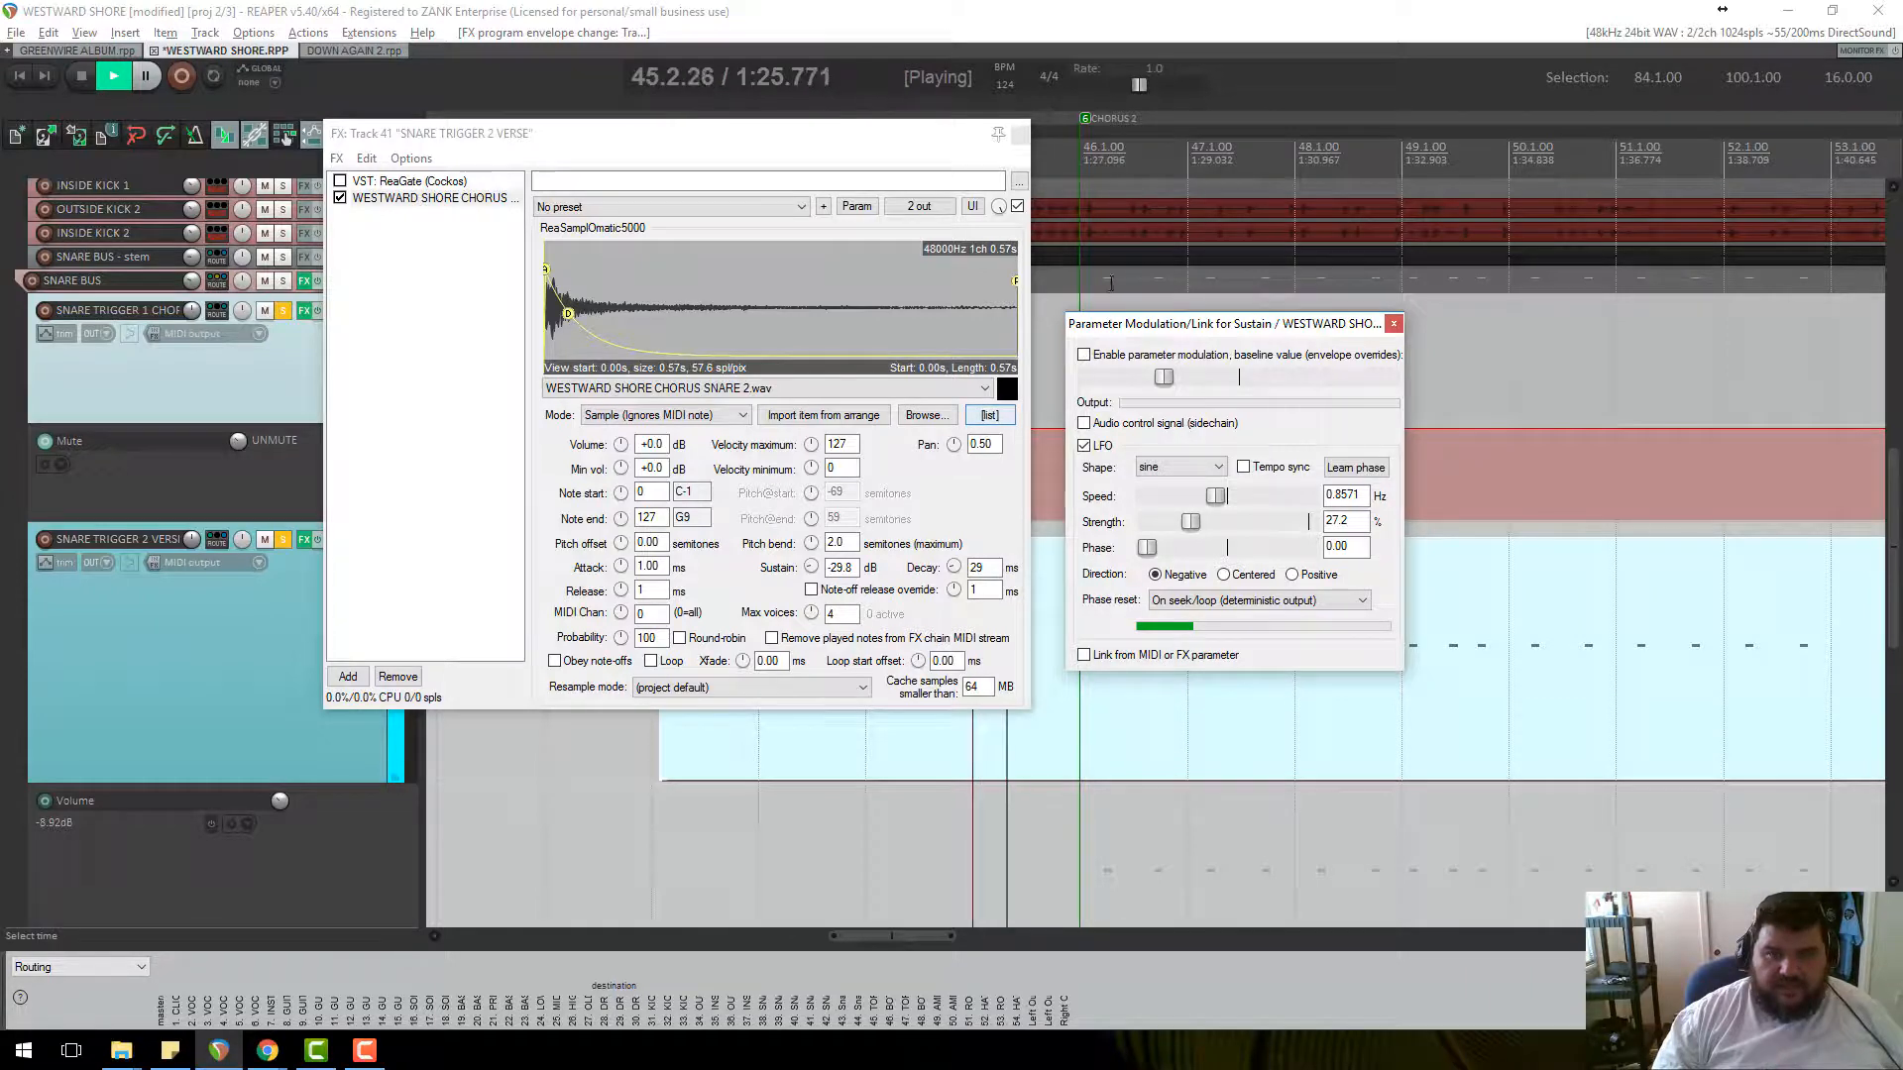
drag(1196, 331, 1251, 511)
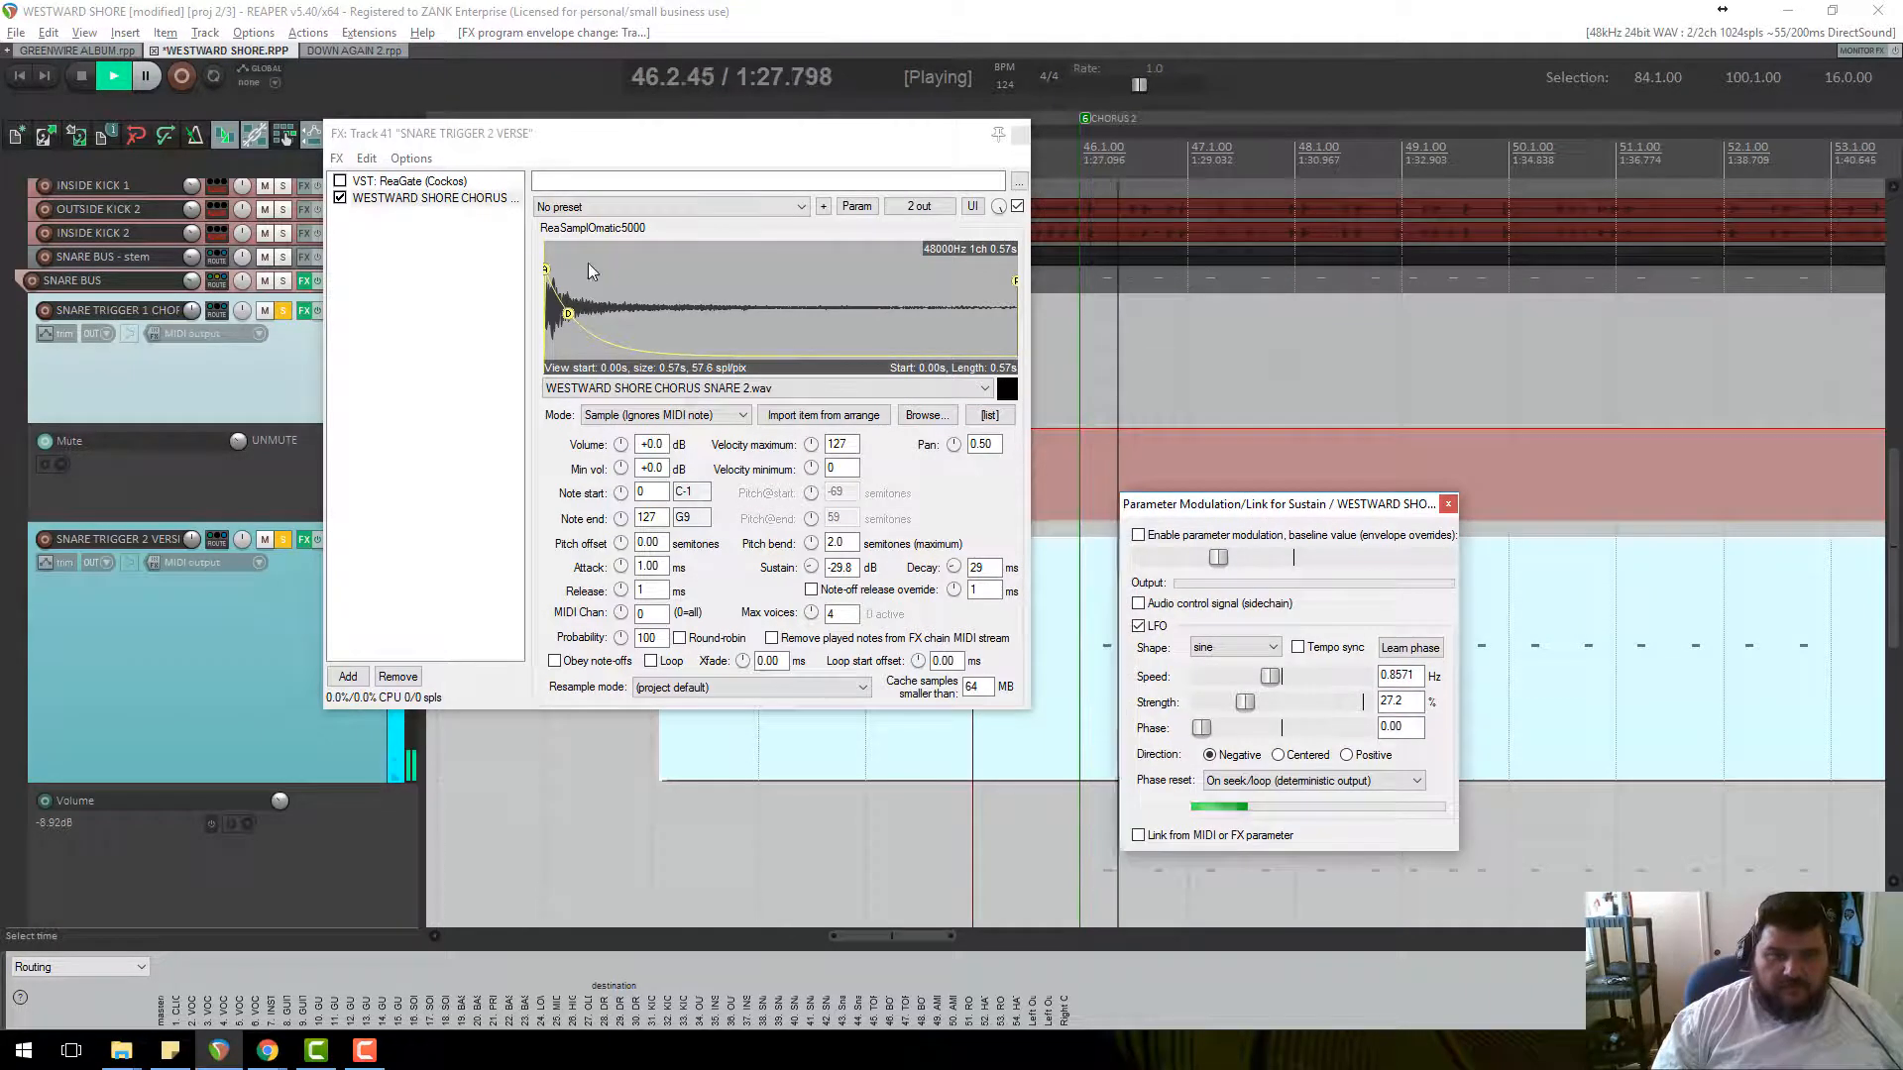
Reshape the sample envelope to -inf sustain, 48 ms decay and 545 ms release.
drag(570, 313, 597, 315)
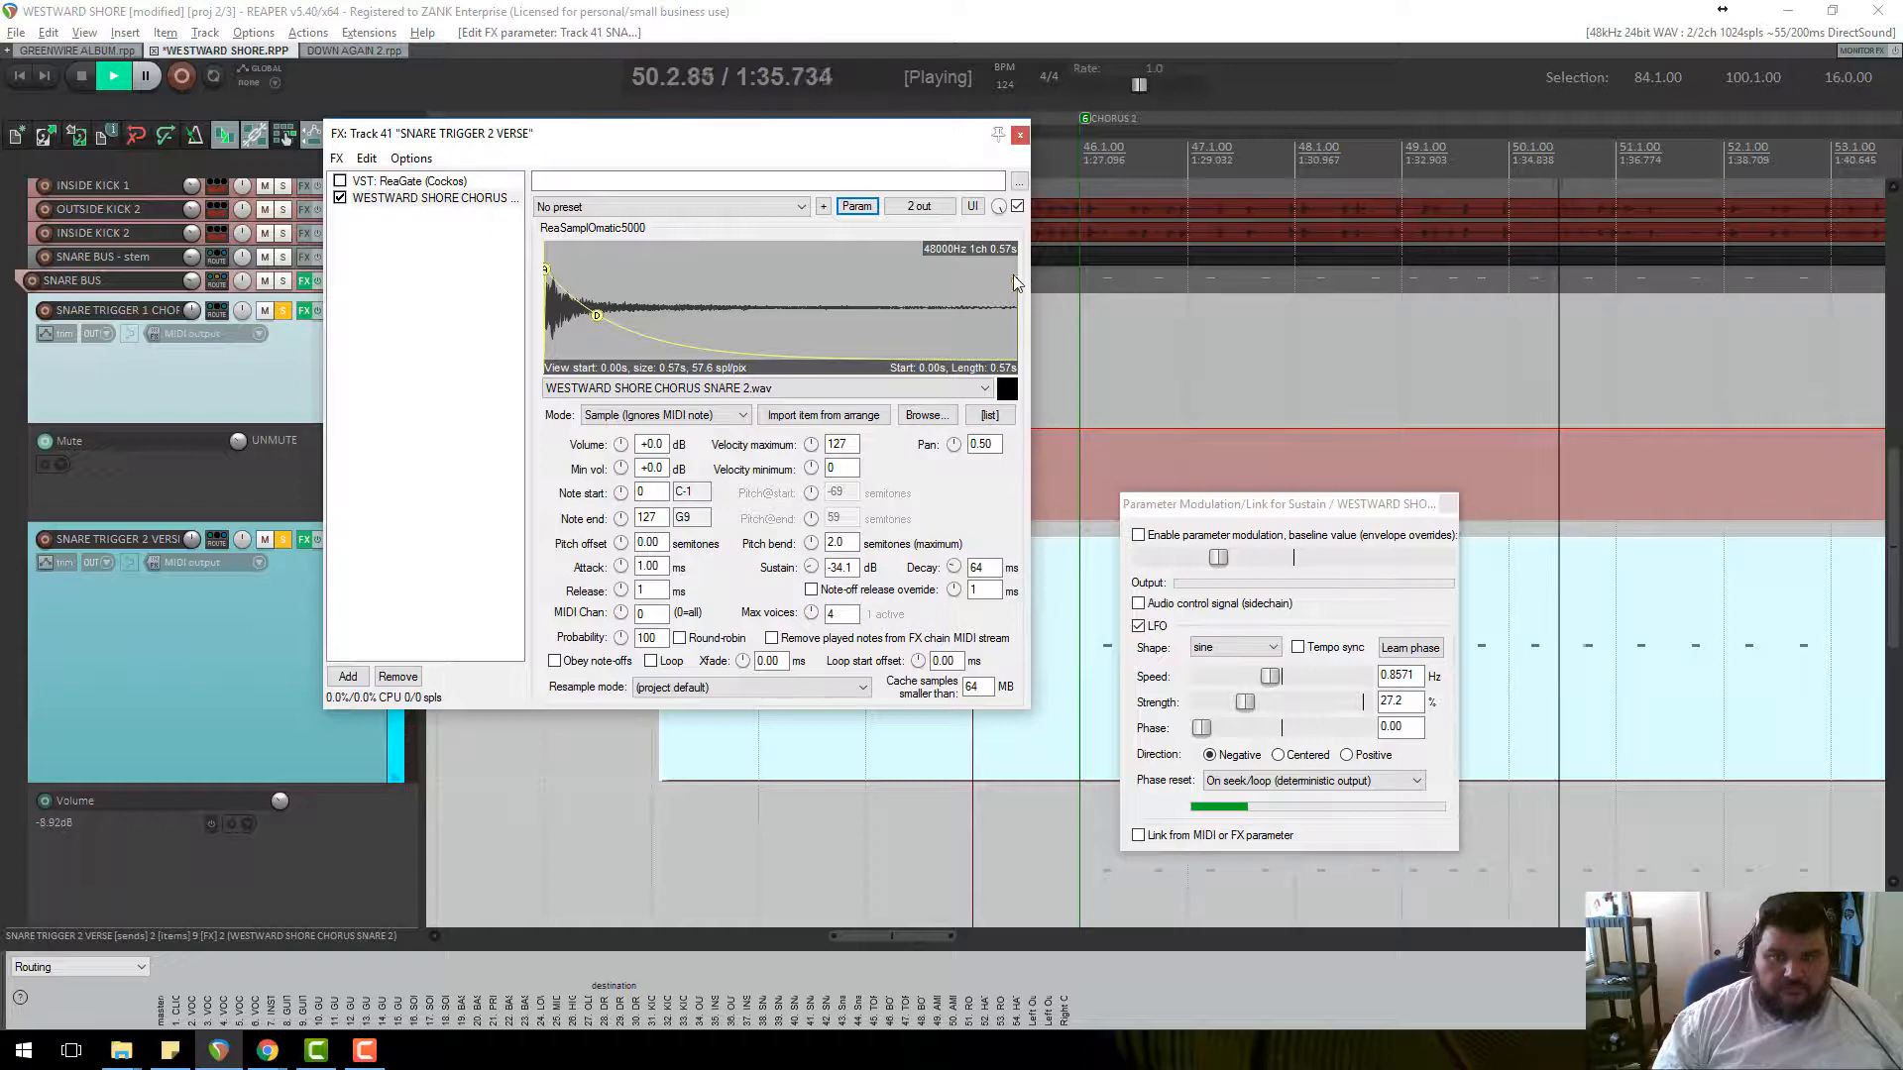
scroll(1013, 278, up, 2)
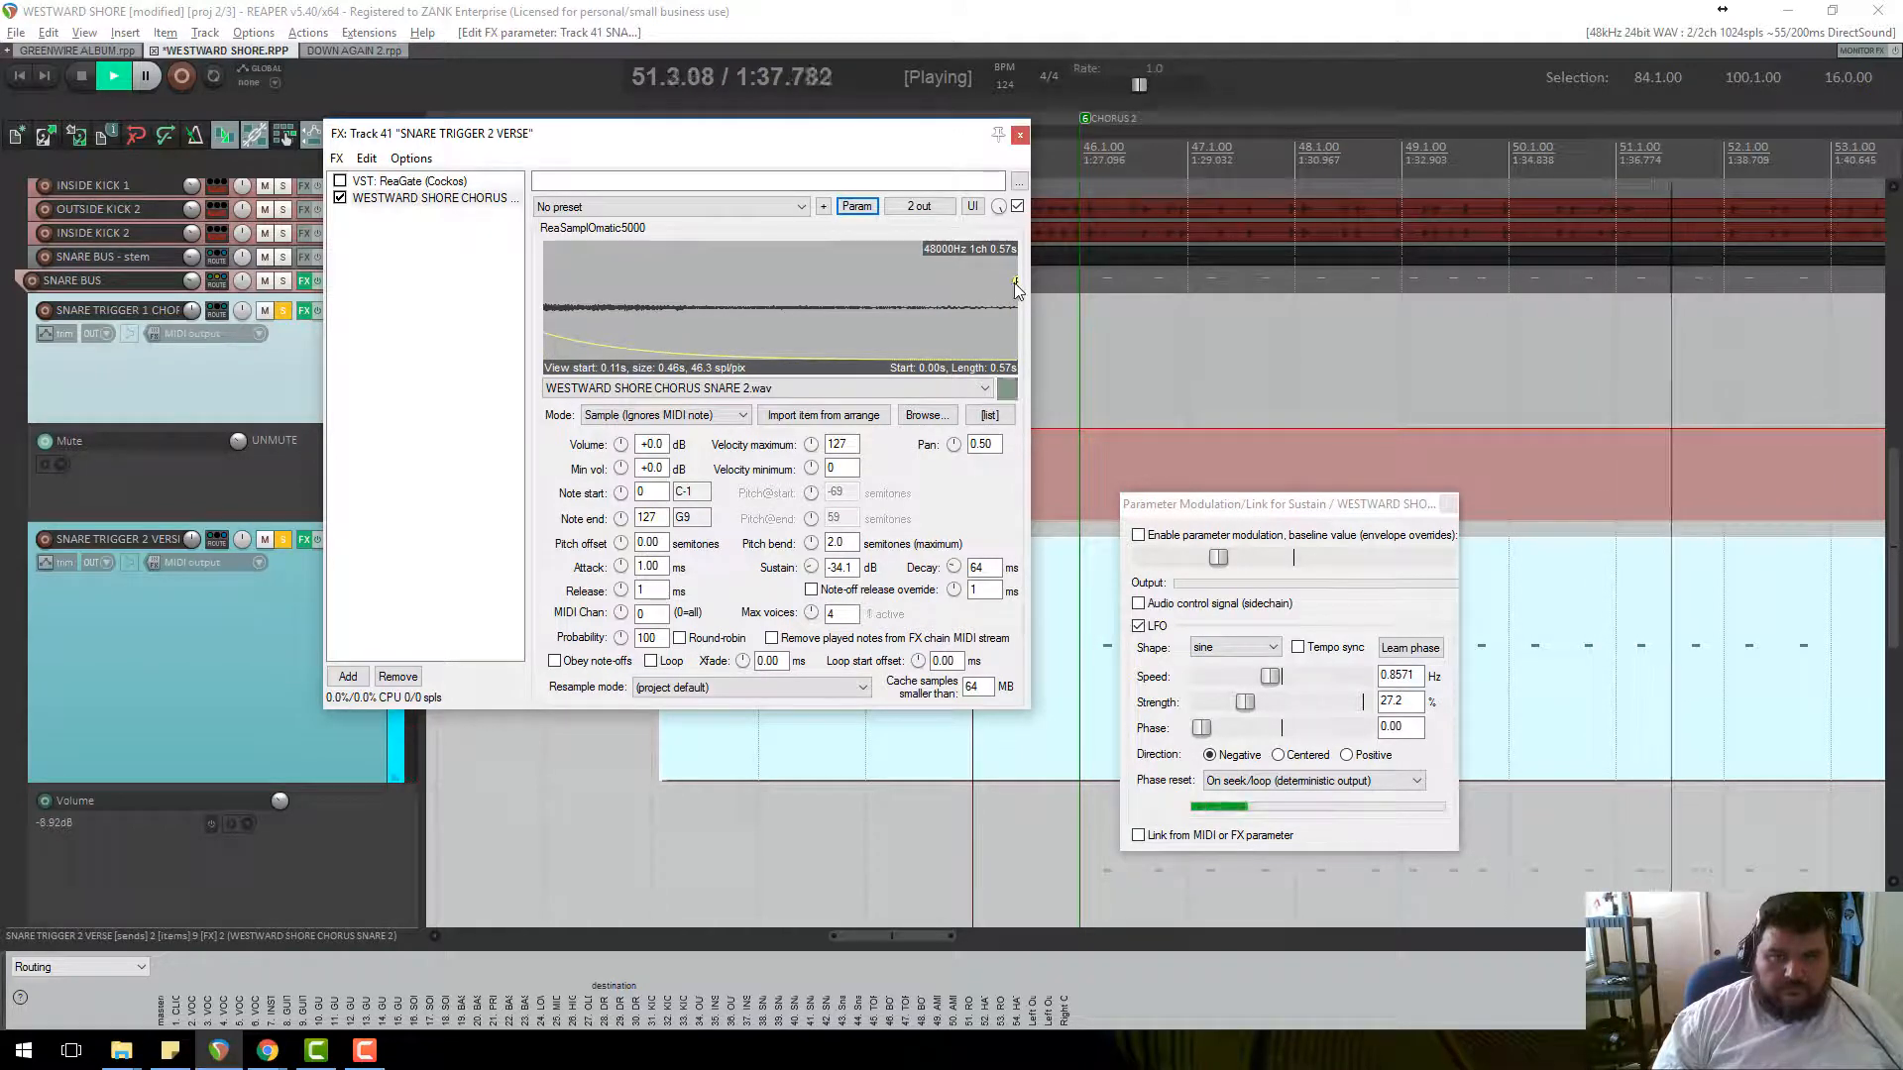
drag(1014, 284, 378, 327)
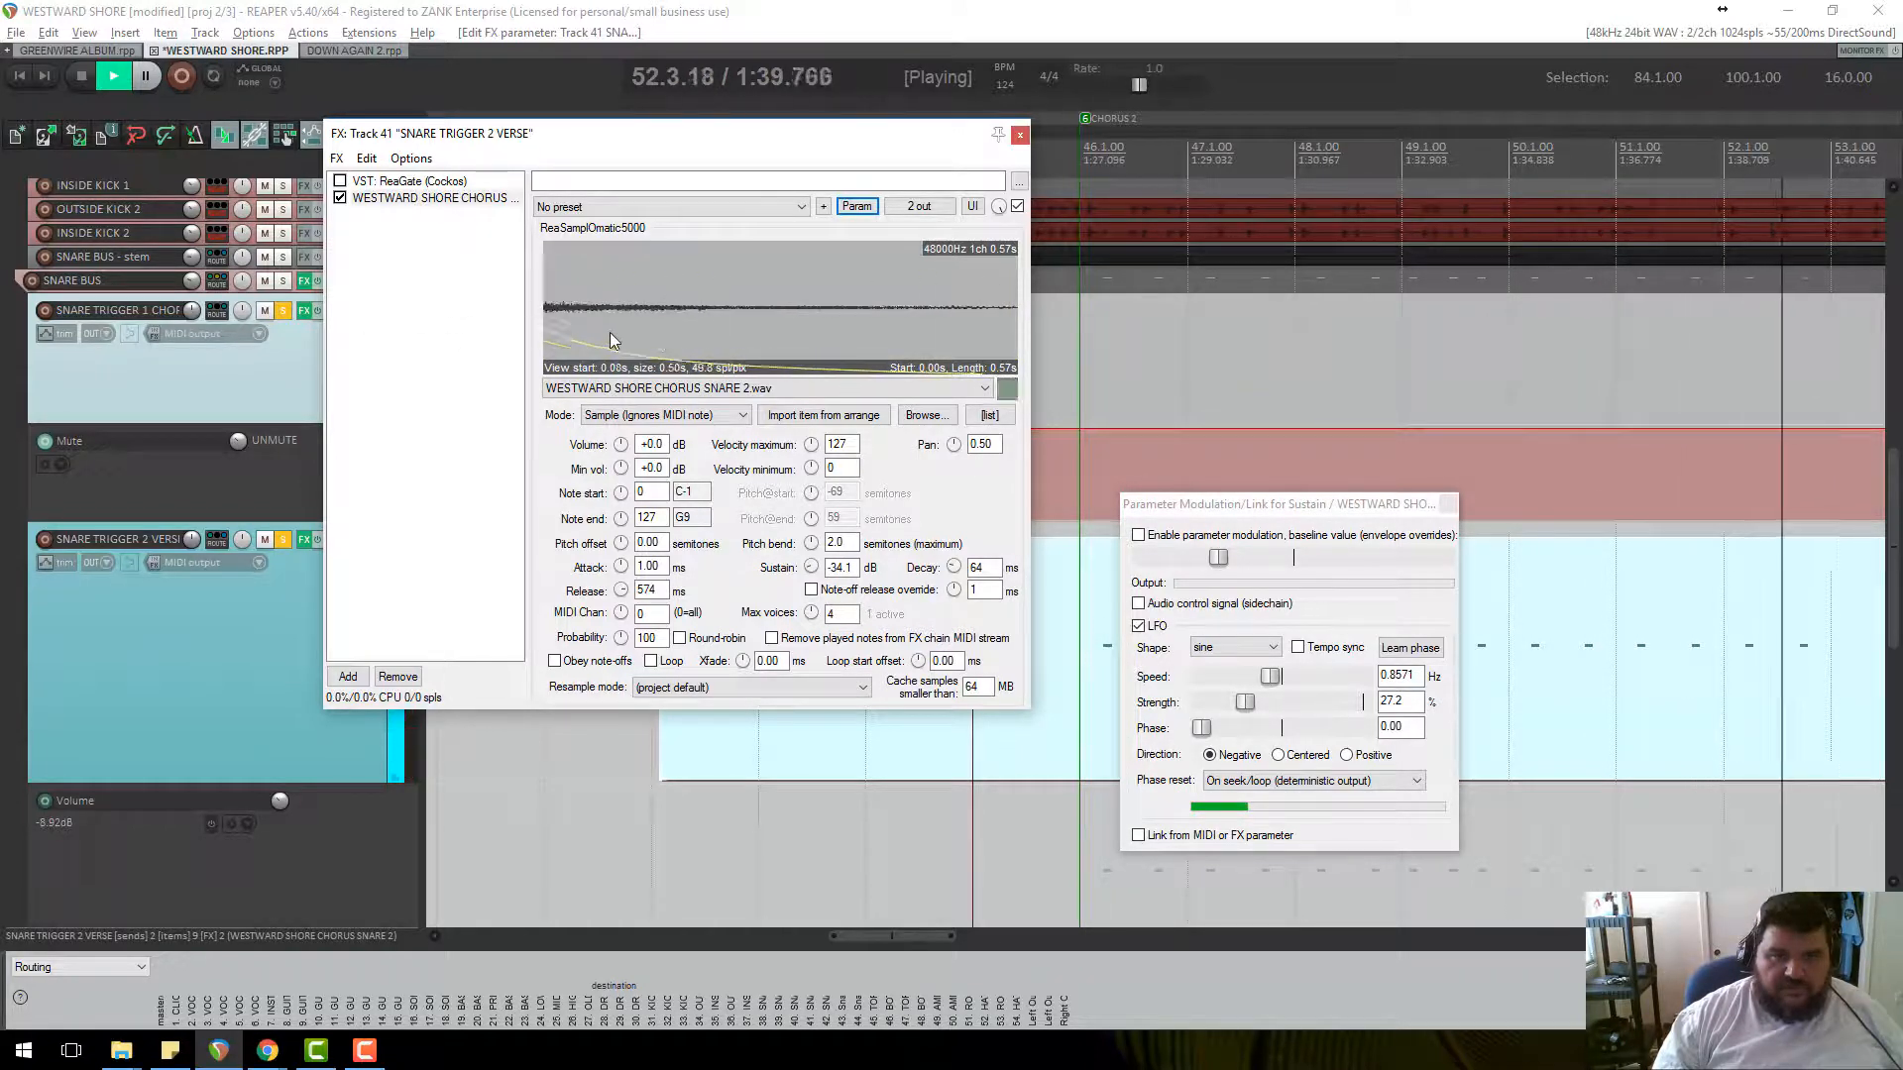
scroll(634, 325, down, 2)
click(541, 284)
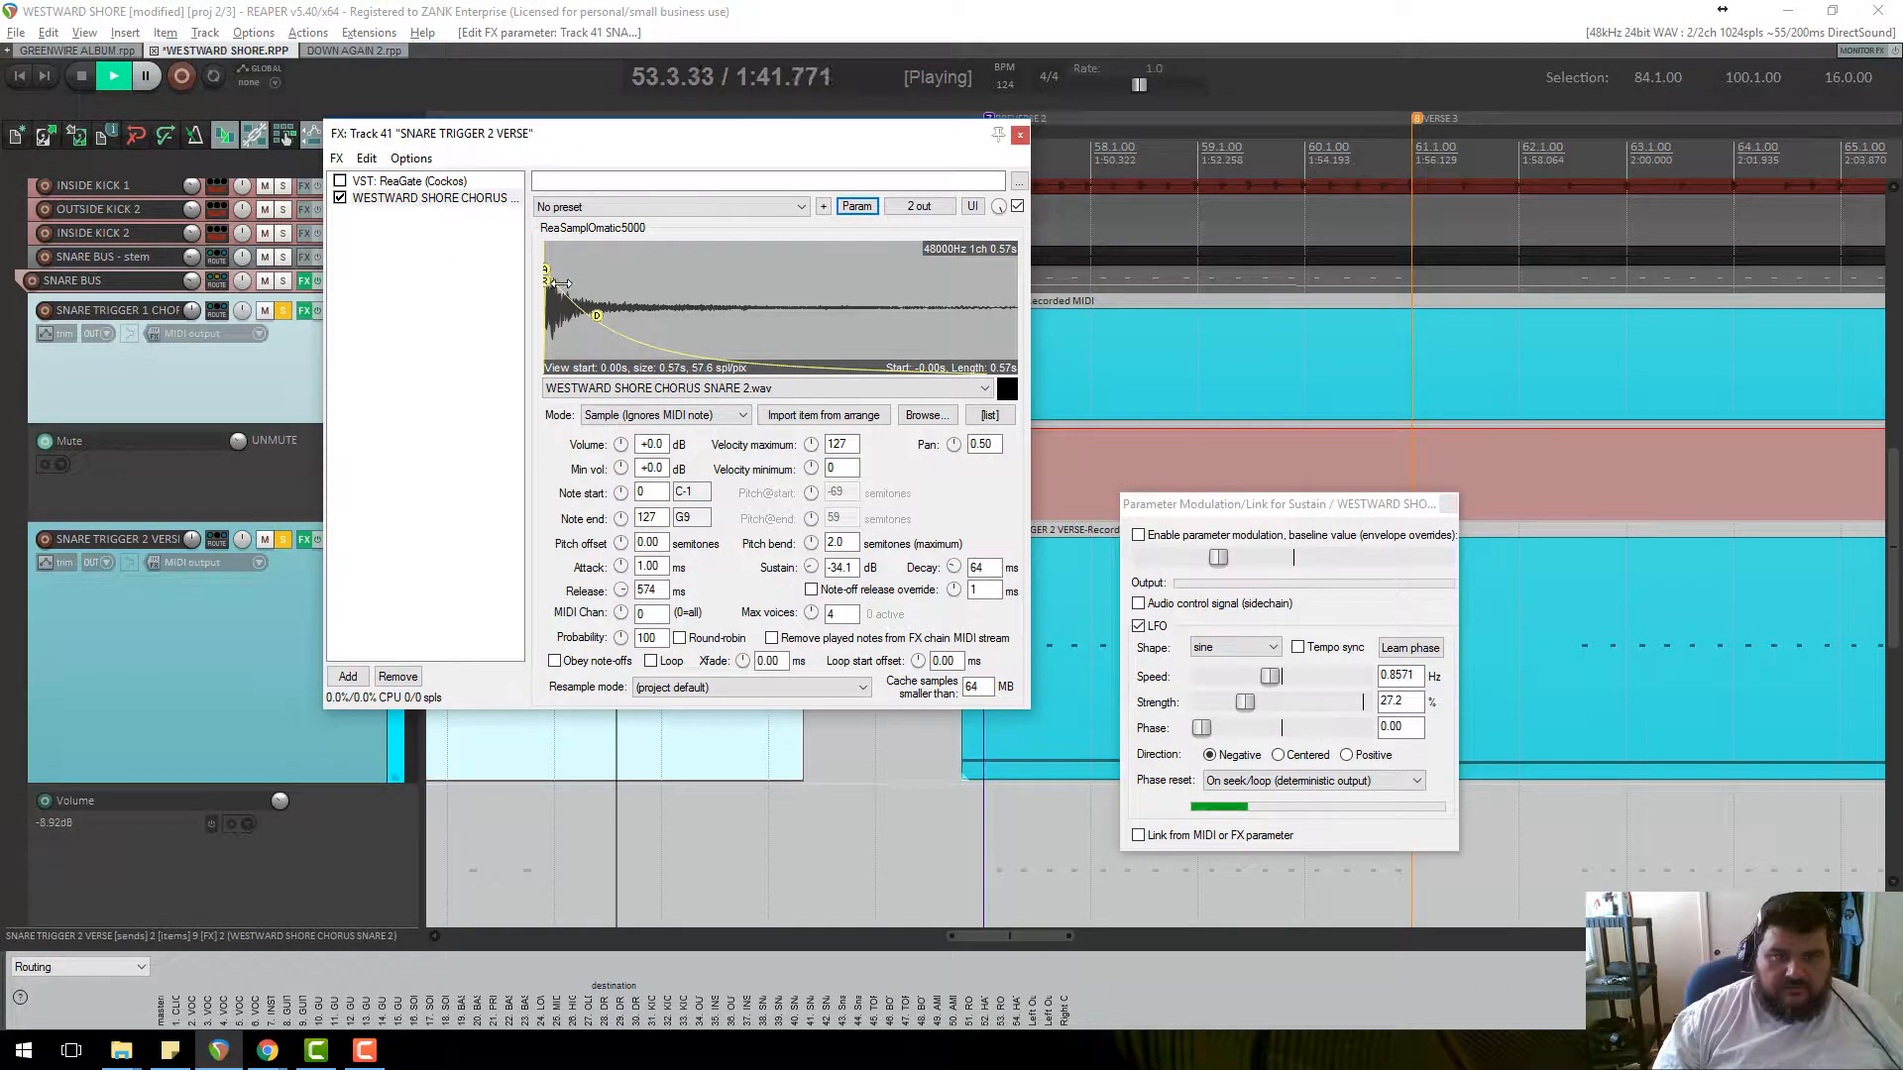
drag(565, 280, 587, 436)
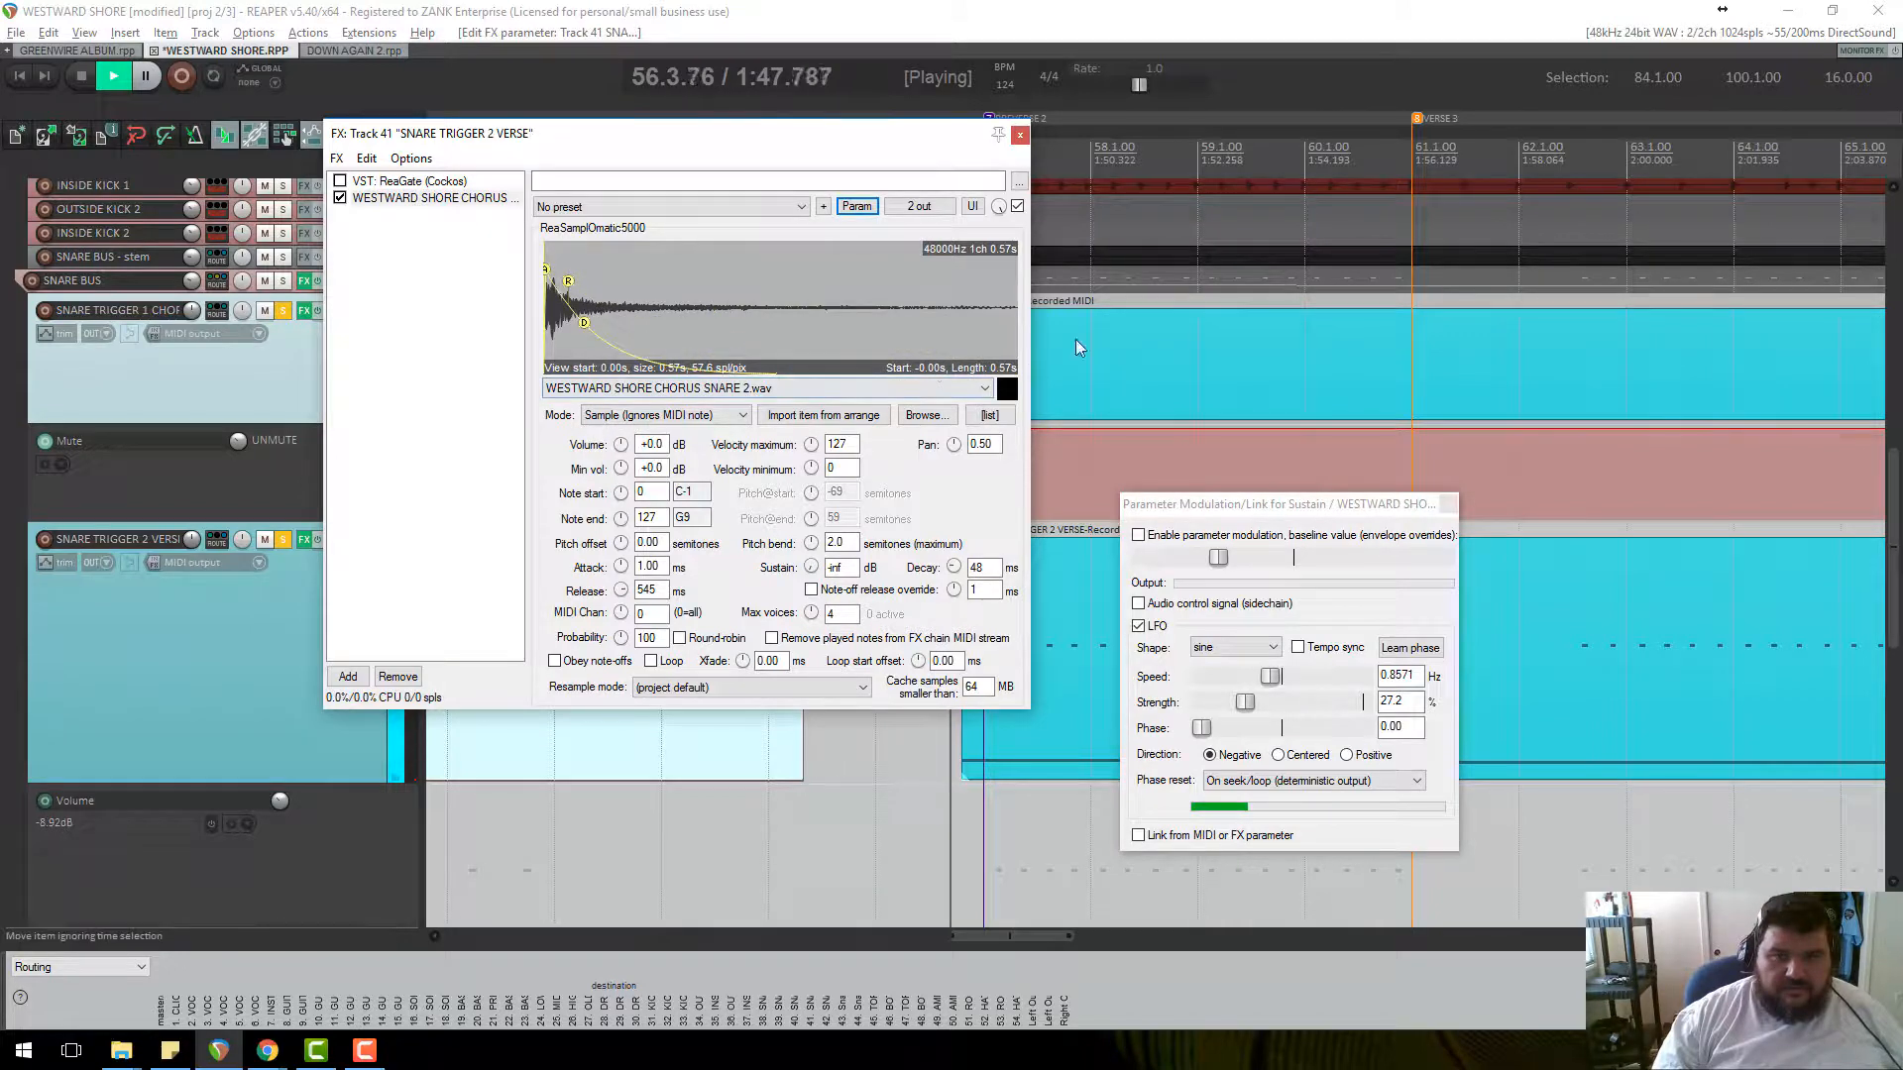
scroll(1211, 318, down, 8)
scroll(1216, 366, up, 8)
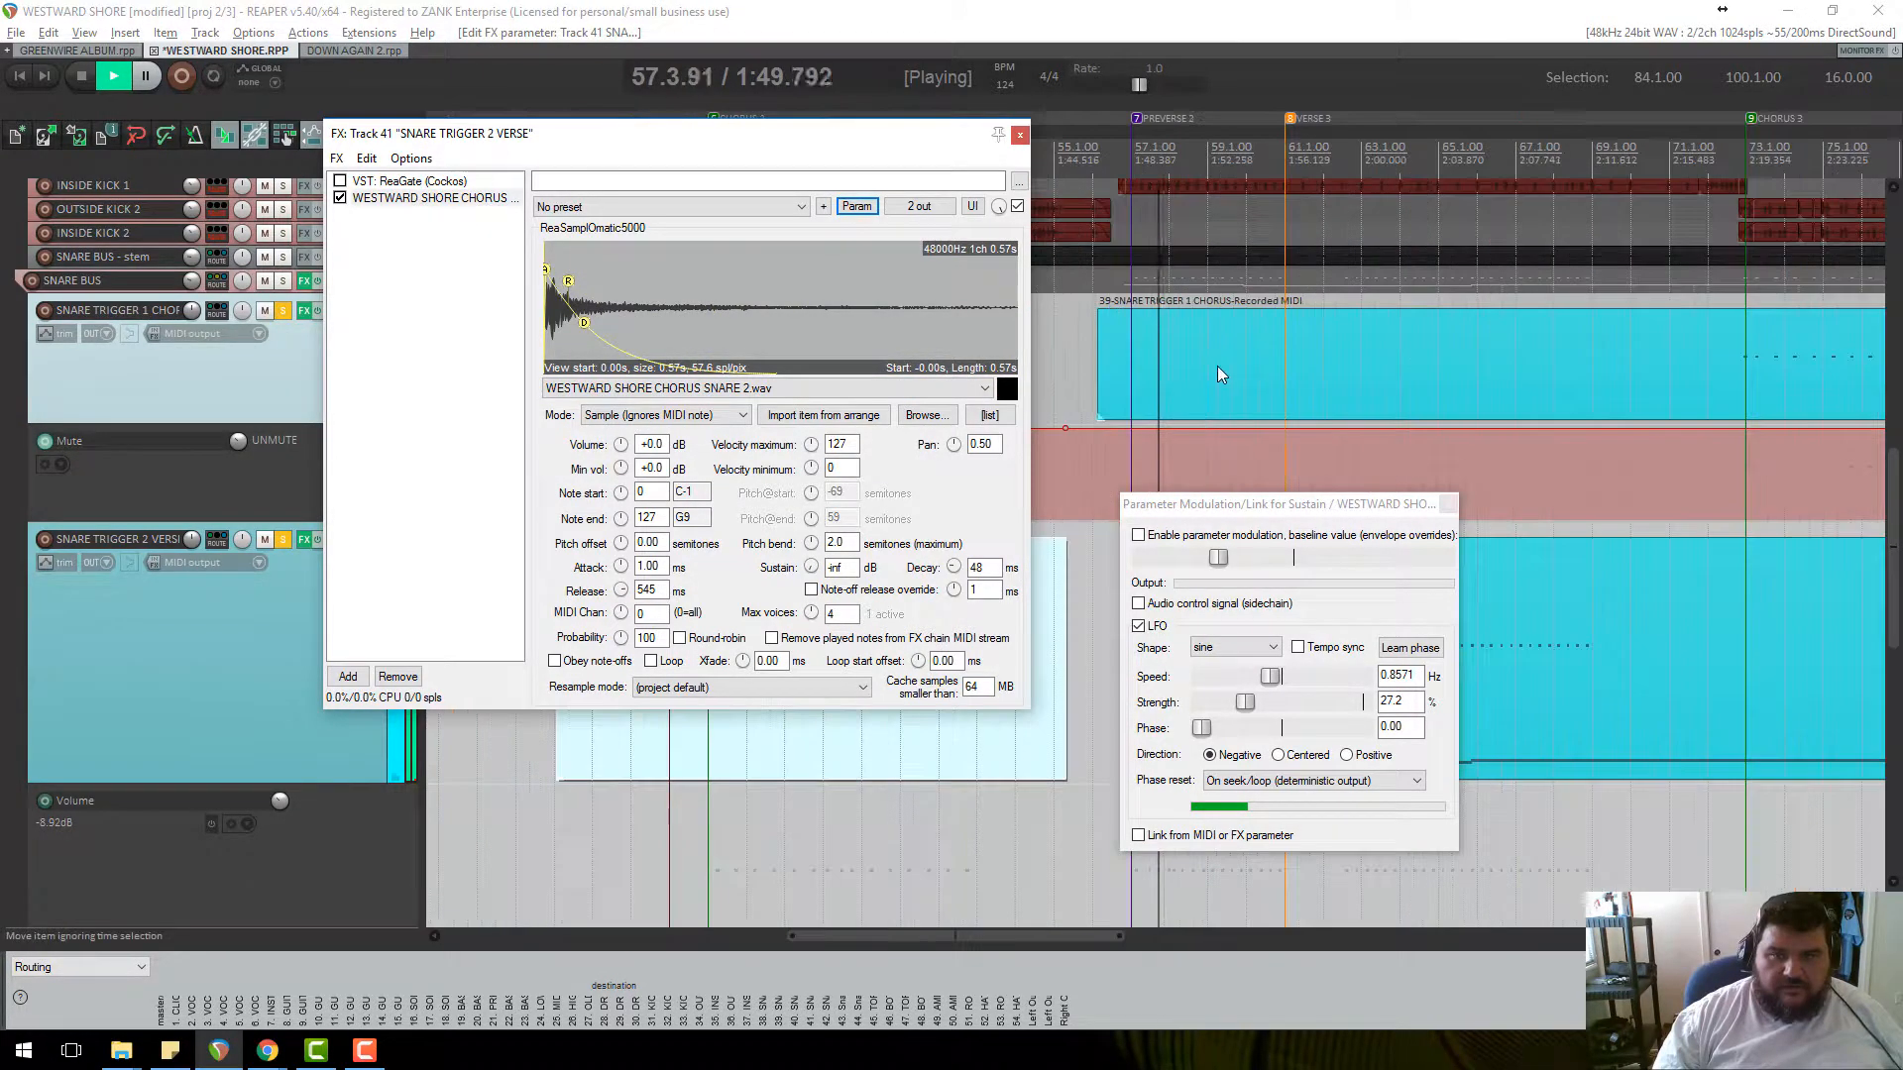
drag(809, 138, 845, 455)
Loop bars 45 to 54 during playback, with the sampler window moved aside and back.
key(space)
click(681, 154)
key(space)
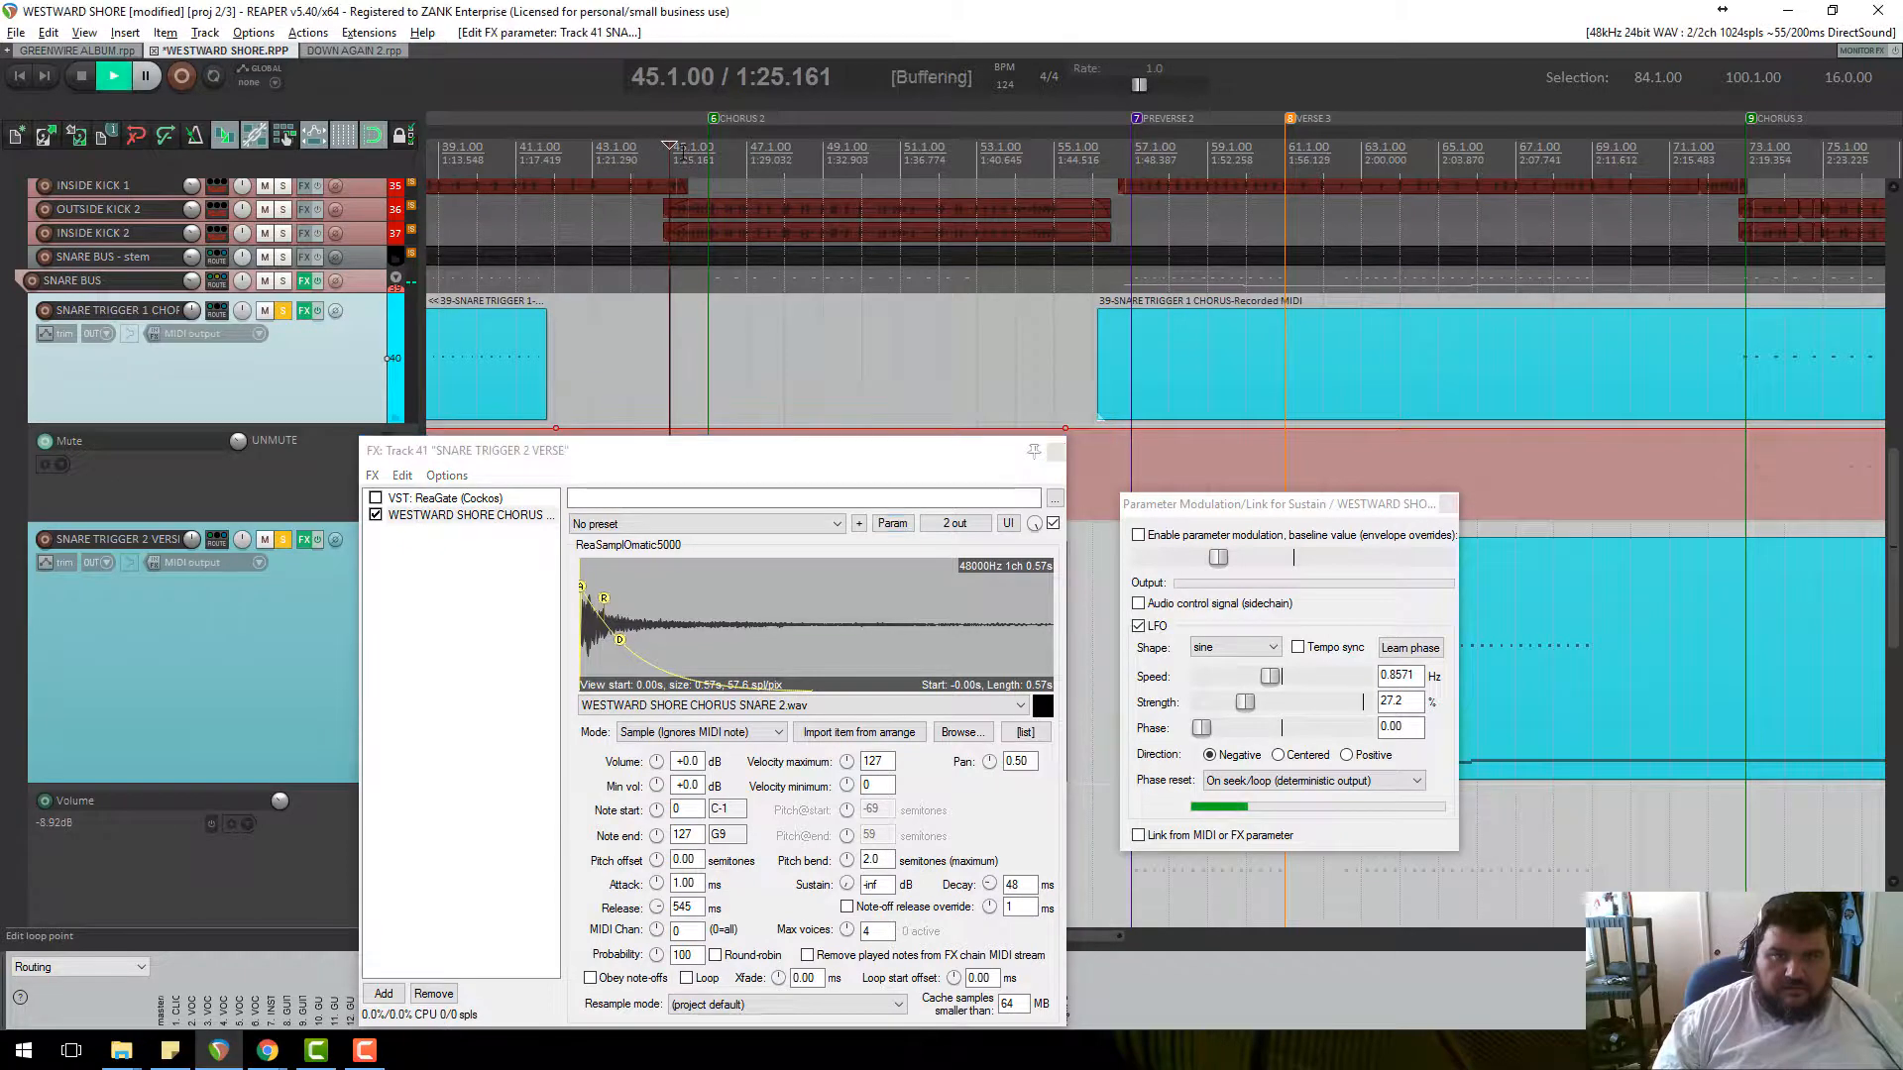
drag(479, 450, 254, 608)
drag(671, 169, 1014, 169)
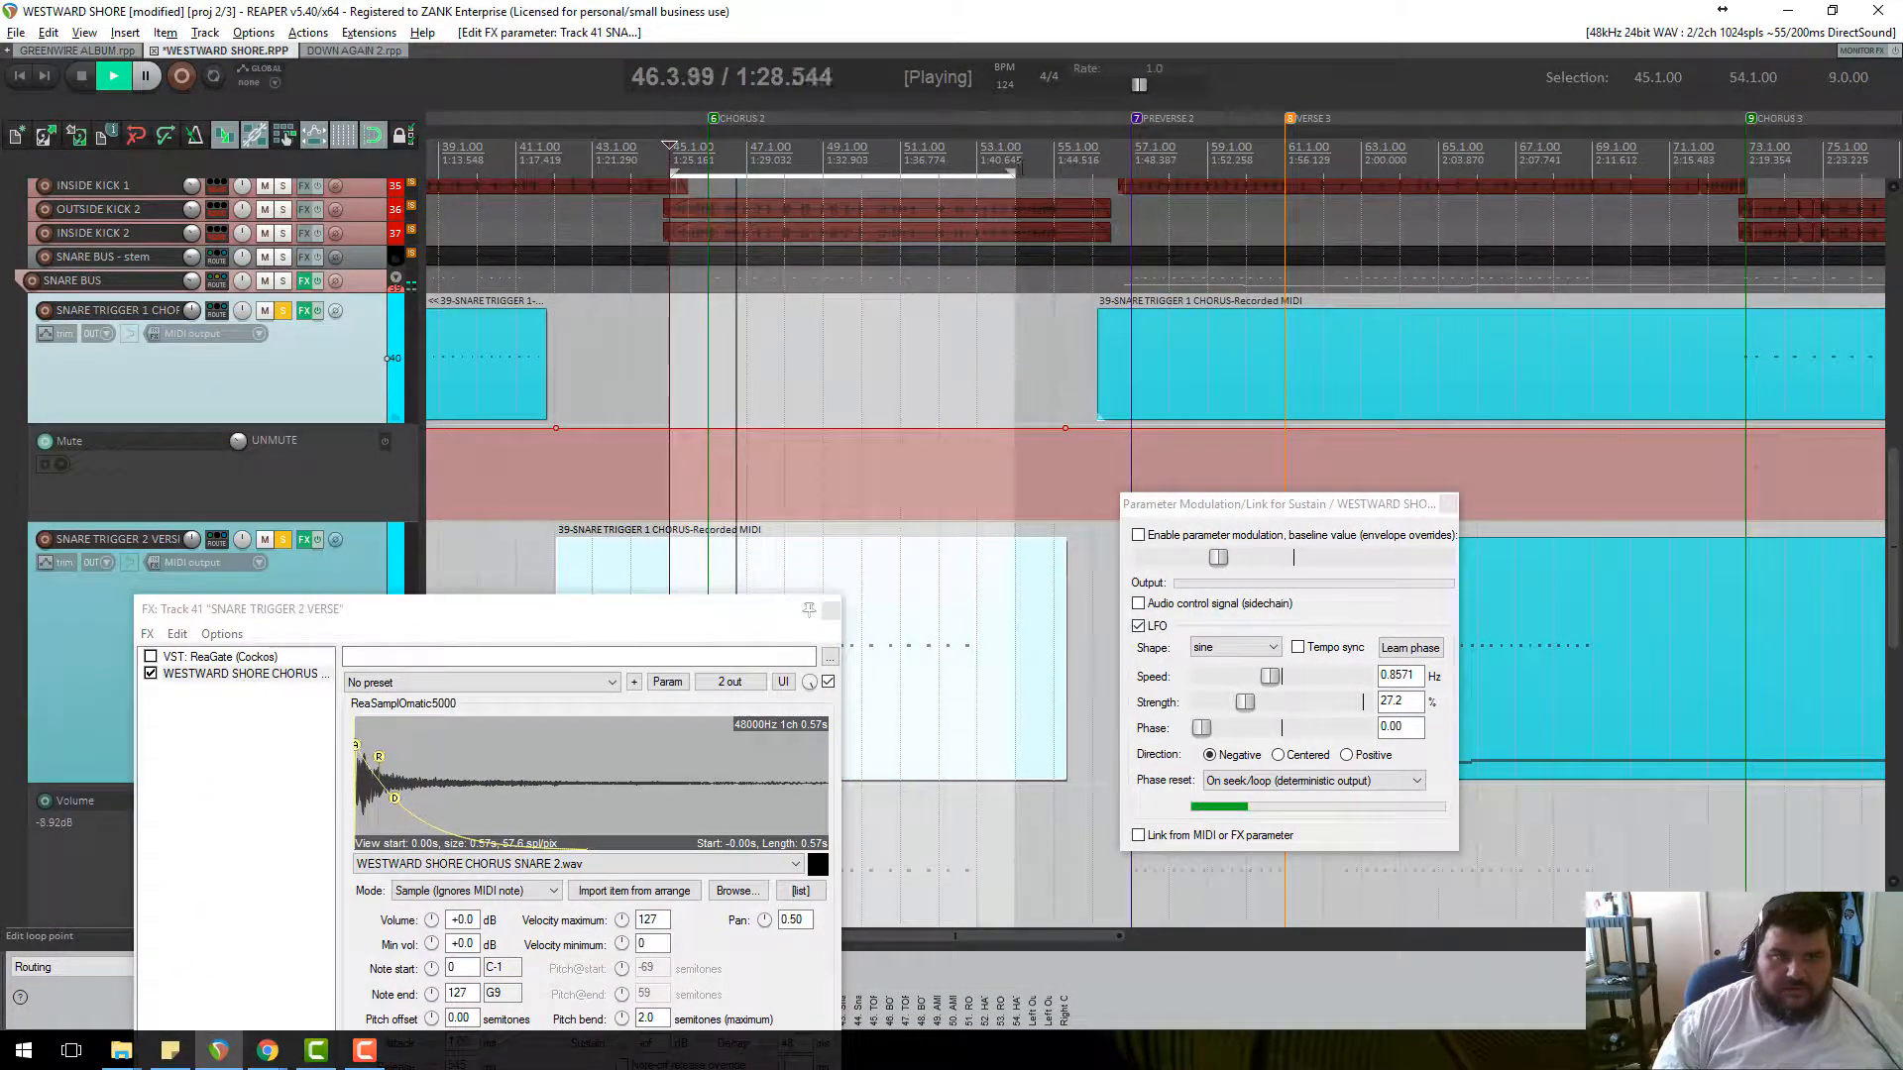
click(214, 80)
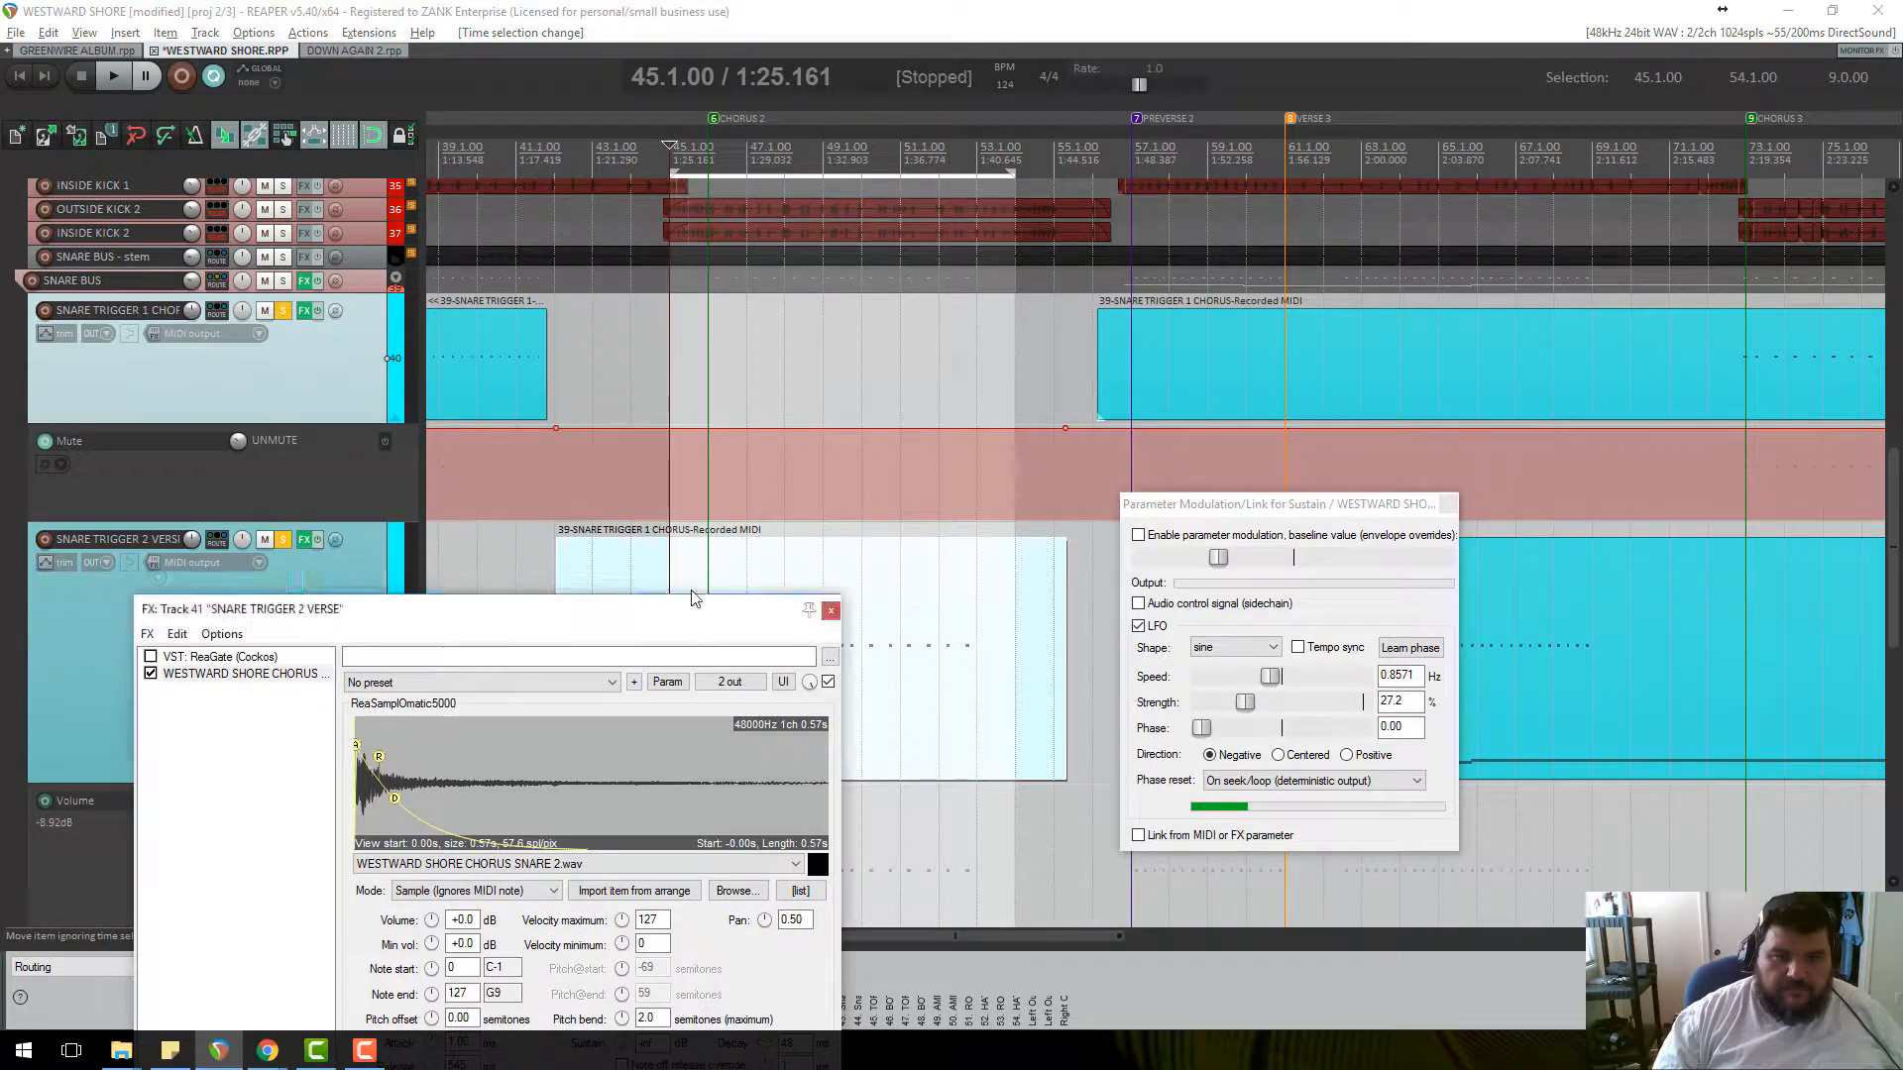
drag(297, 608, 398, 365)
Reshape the sampler envelope's sustain and decay and unsolo the Snare Trigger 2 track.
drag(500, 553, 519, 545)
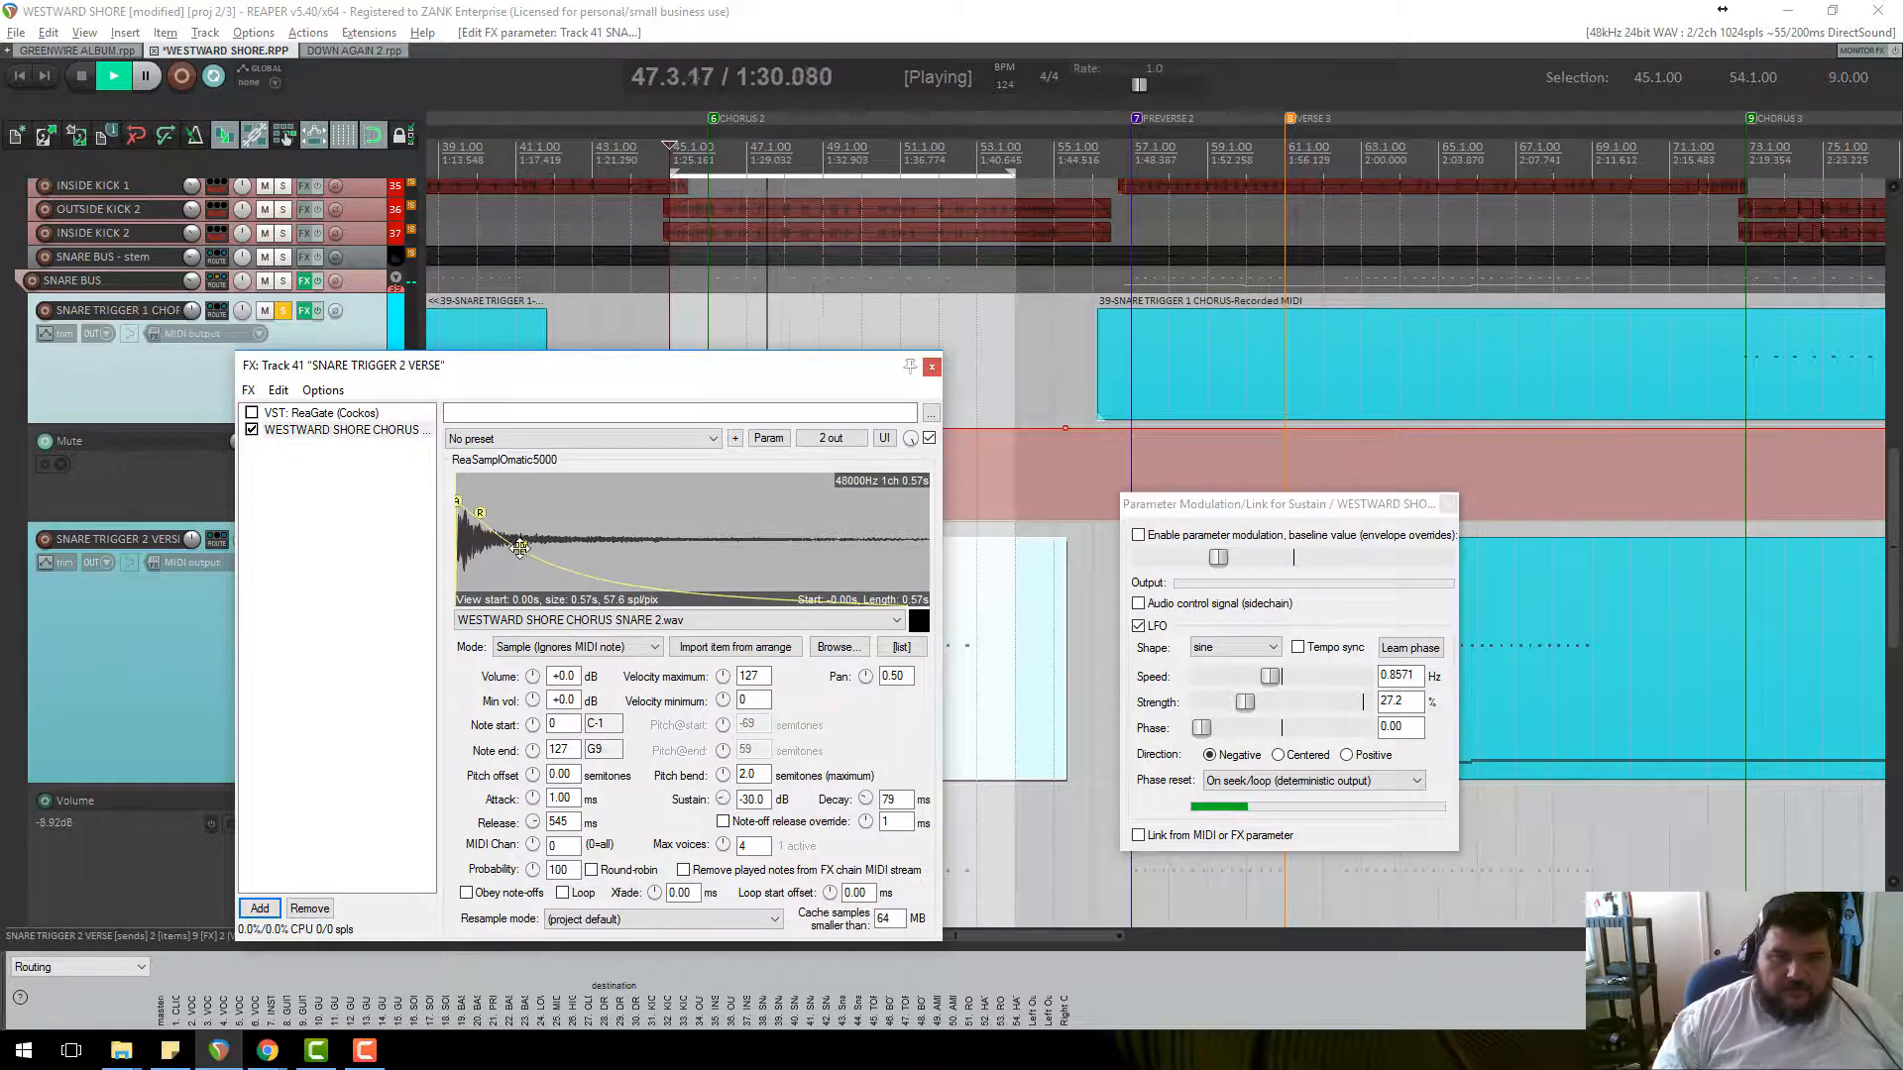
drag(520, 547, 507, 563)
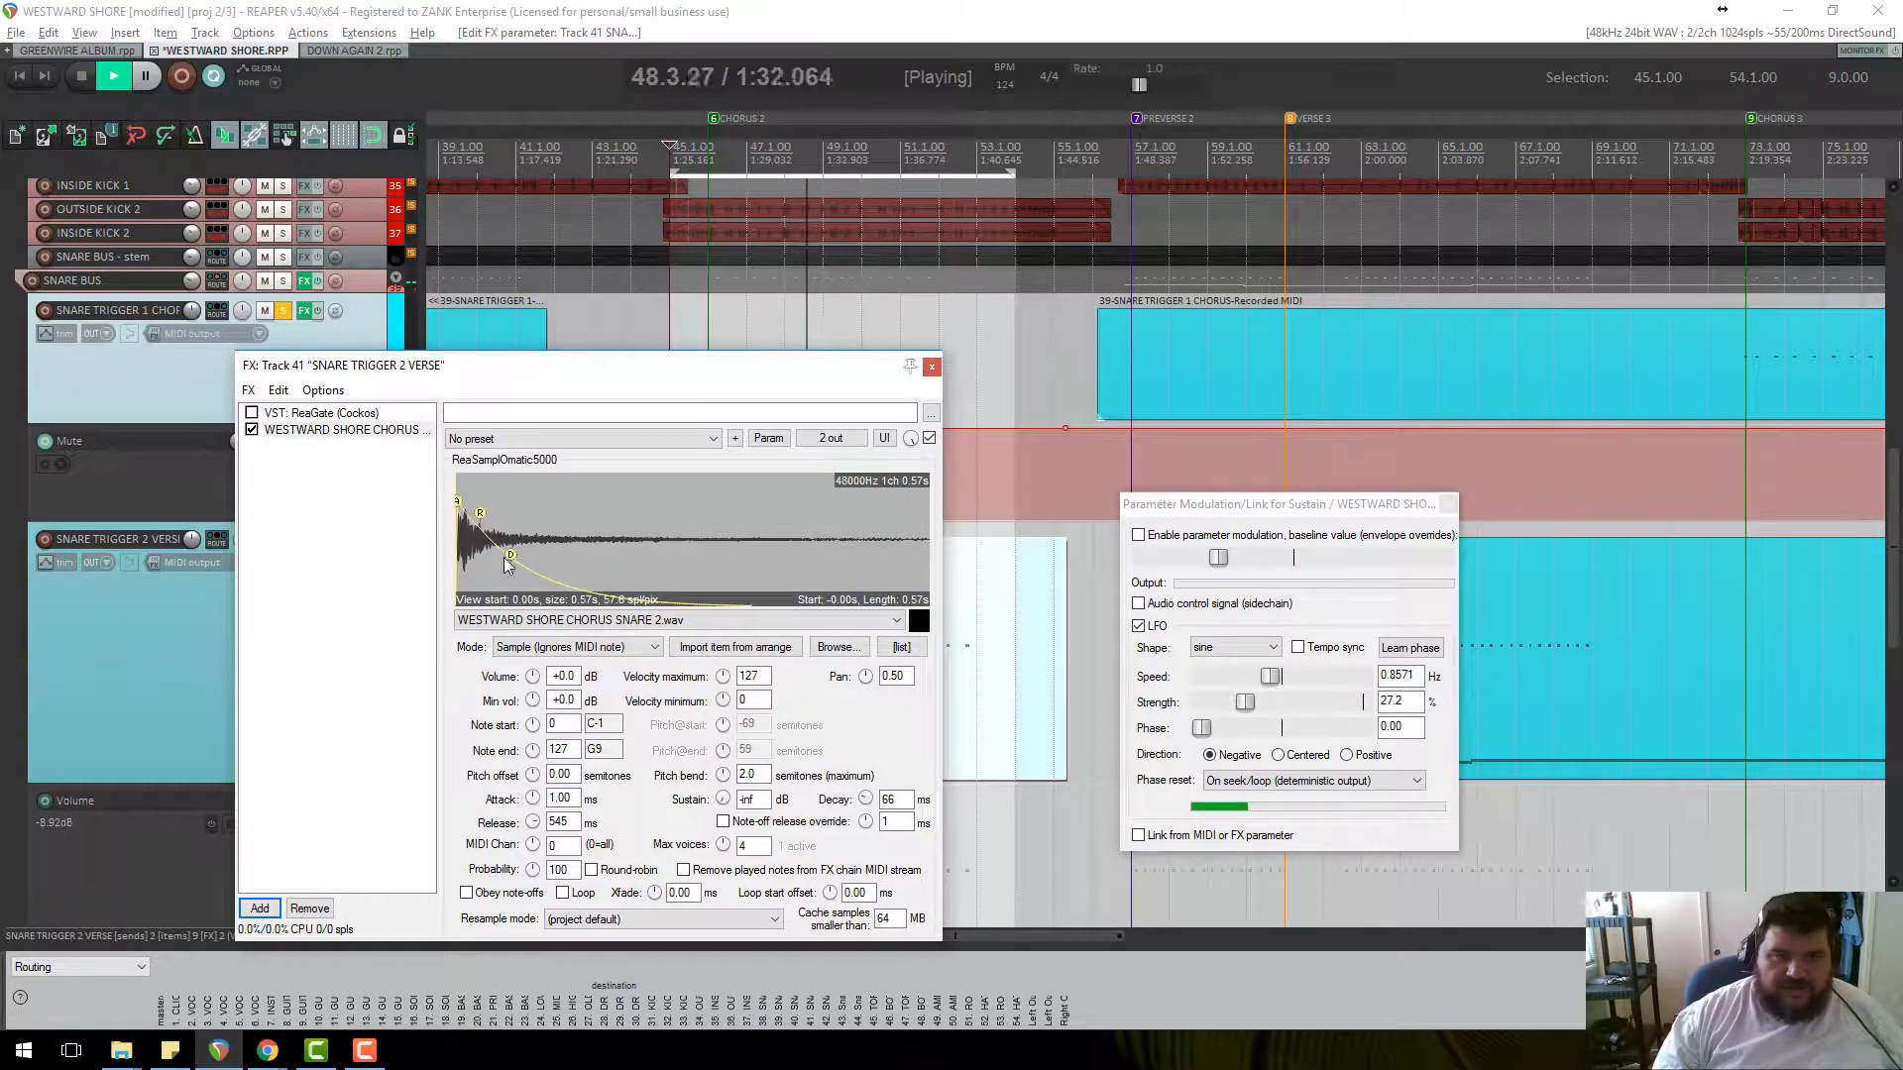
drag(317, 354, 490, 334)
key(alt+s)
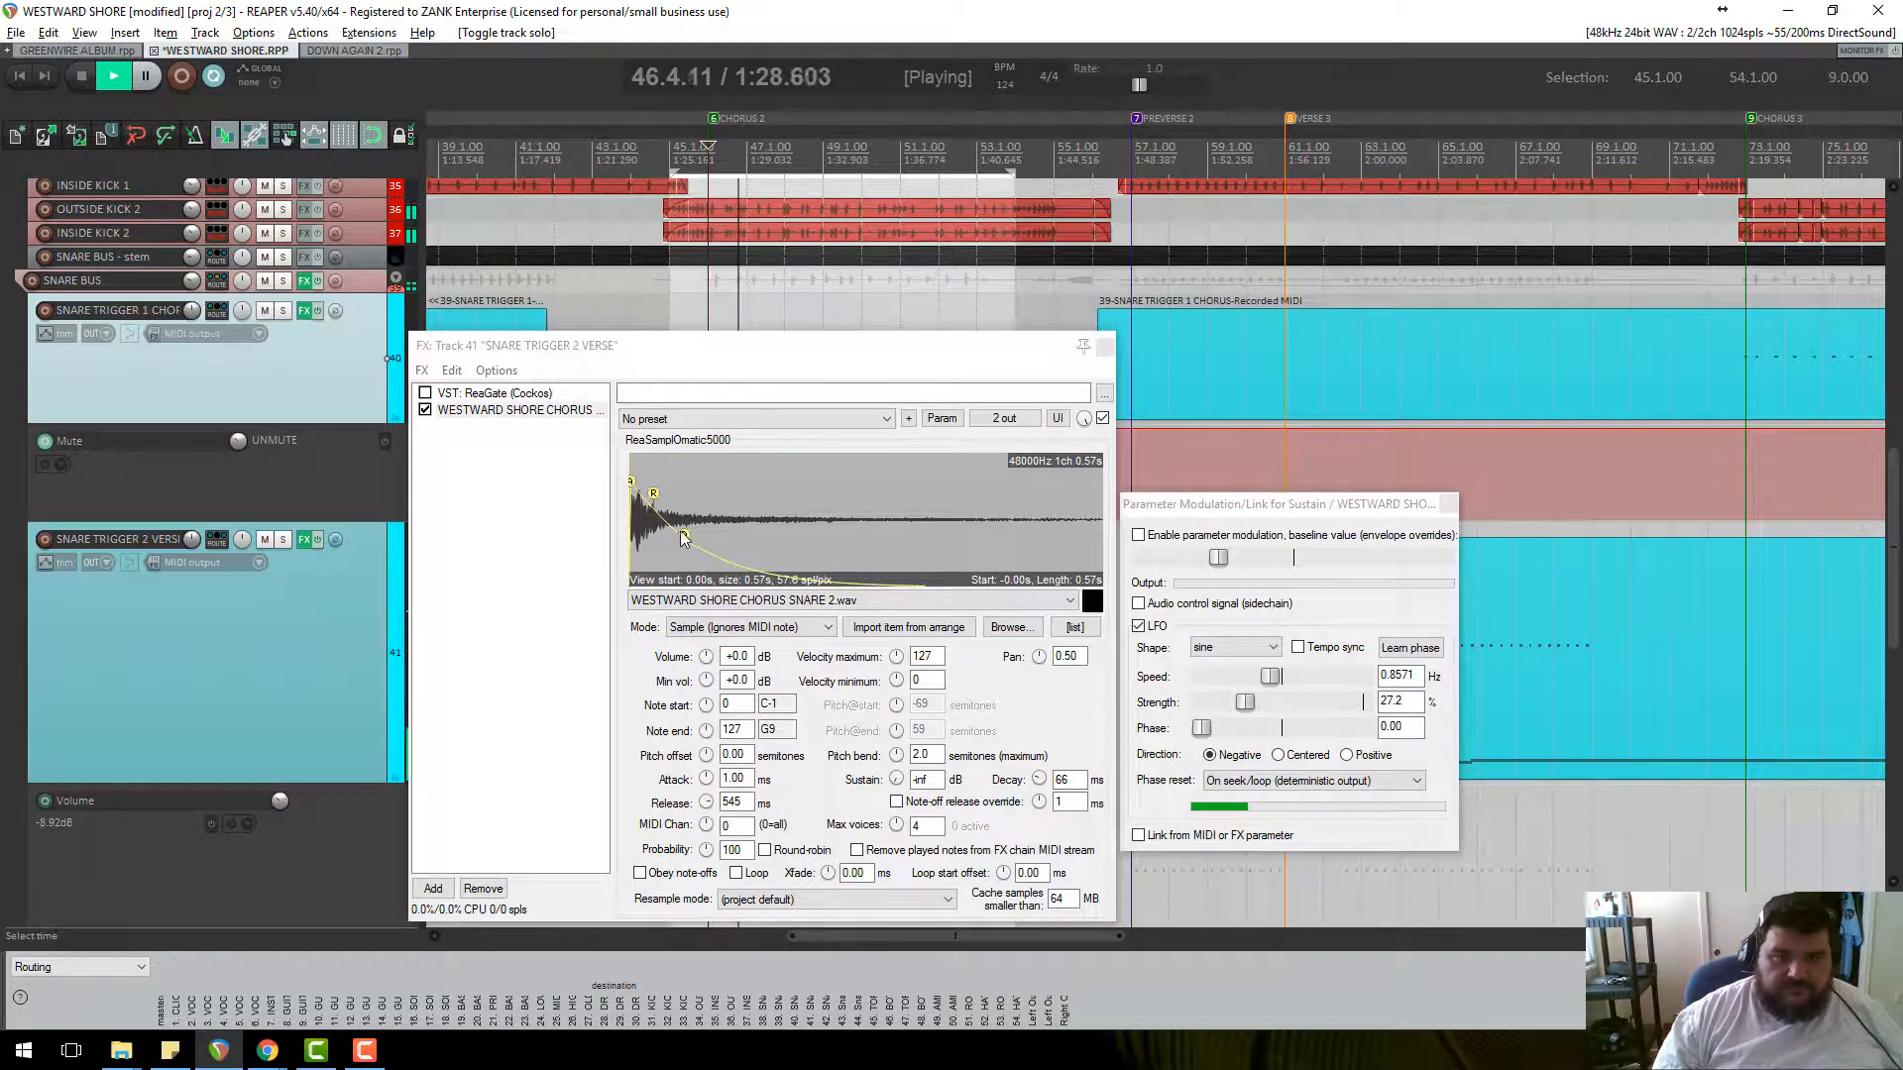
drag(682, 536, 699, 534)
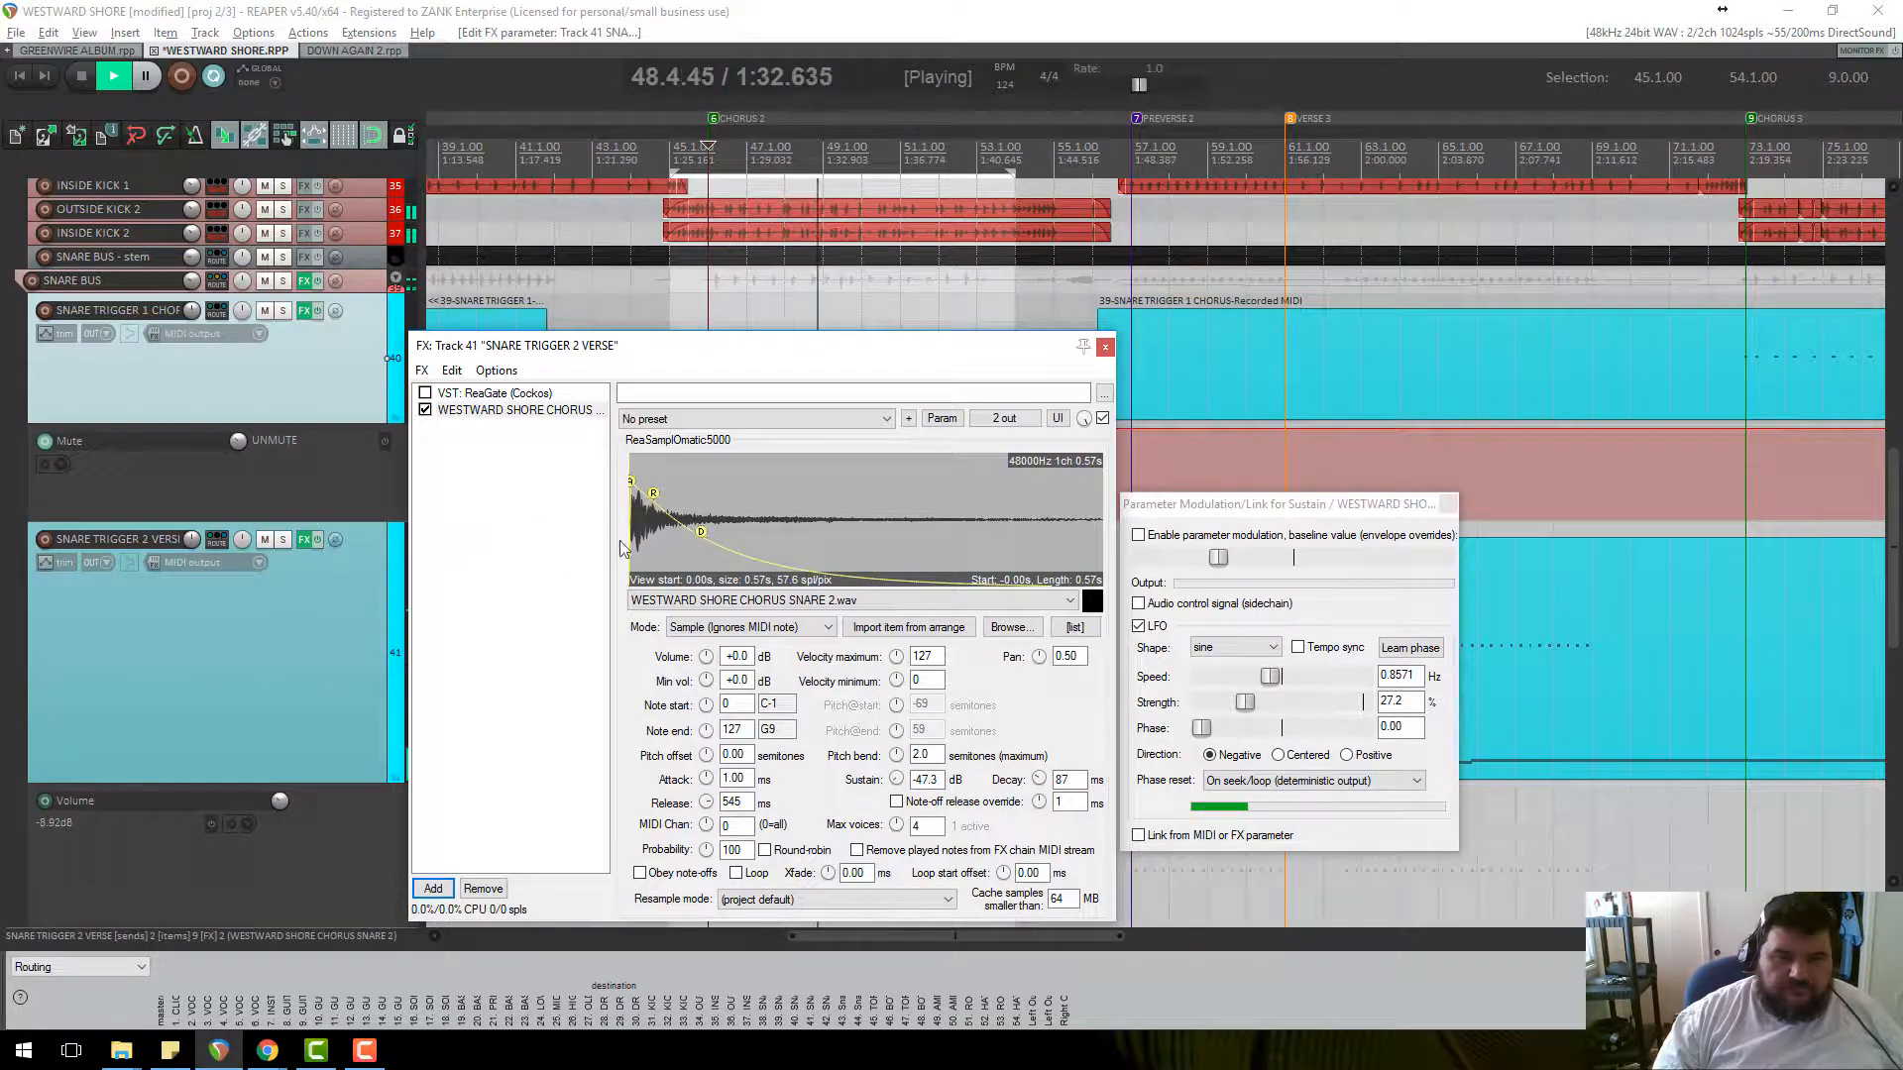
drag(701, 536, 803, 563)
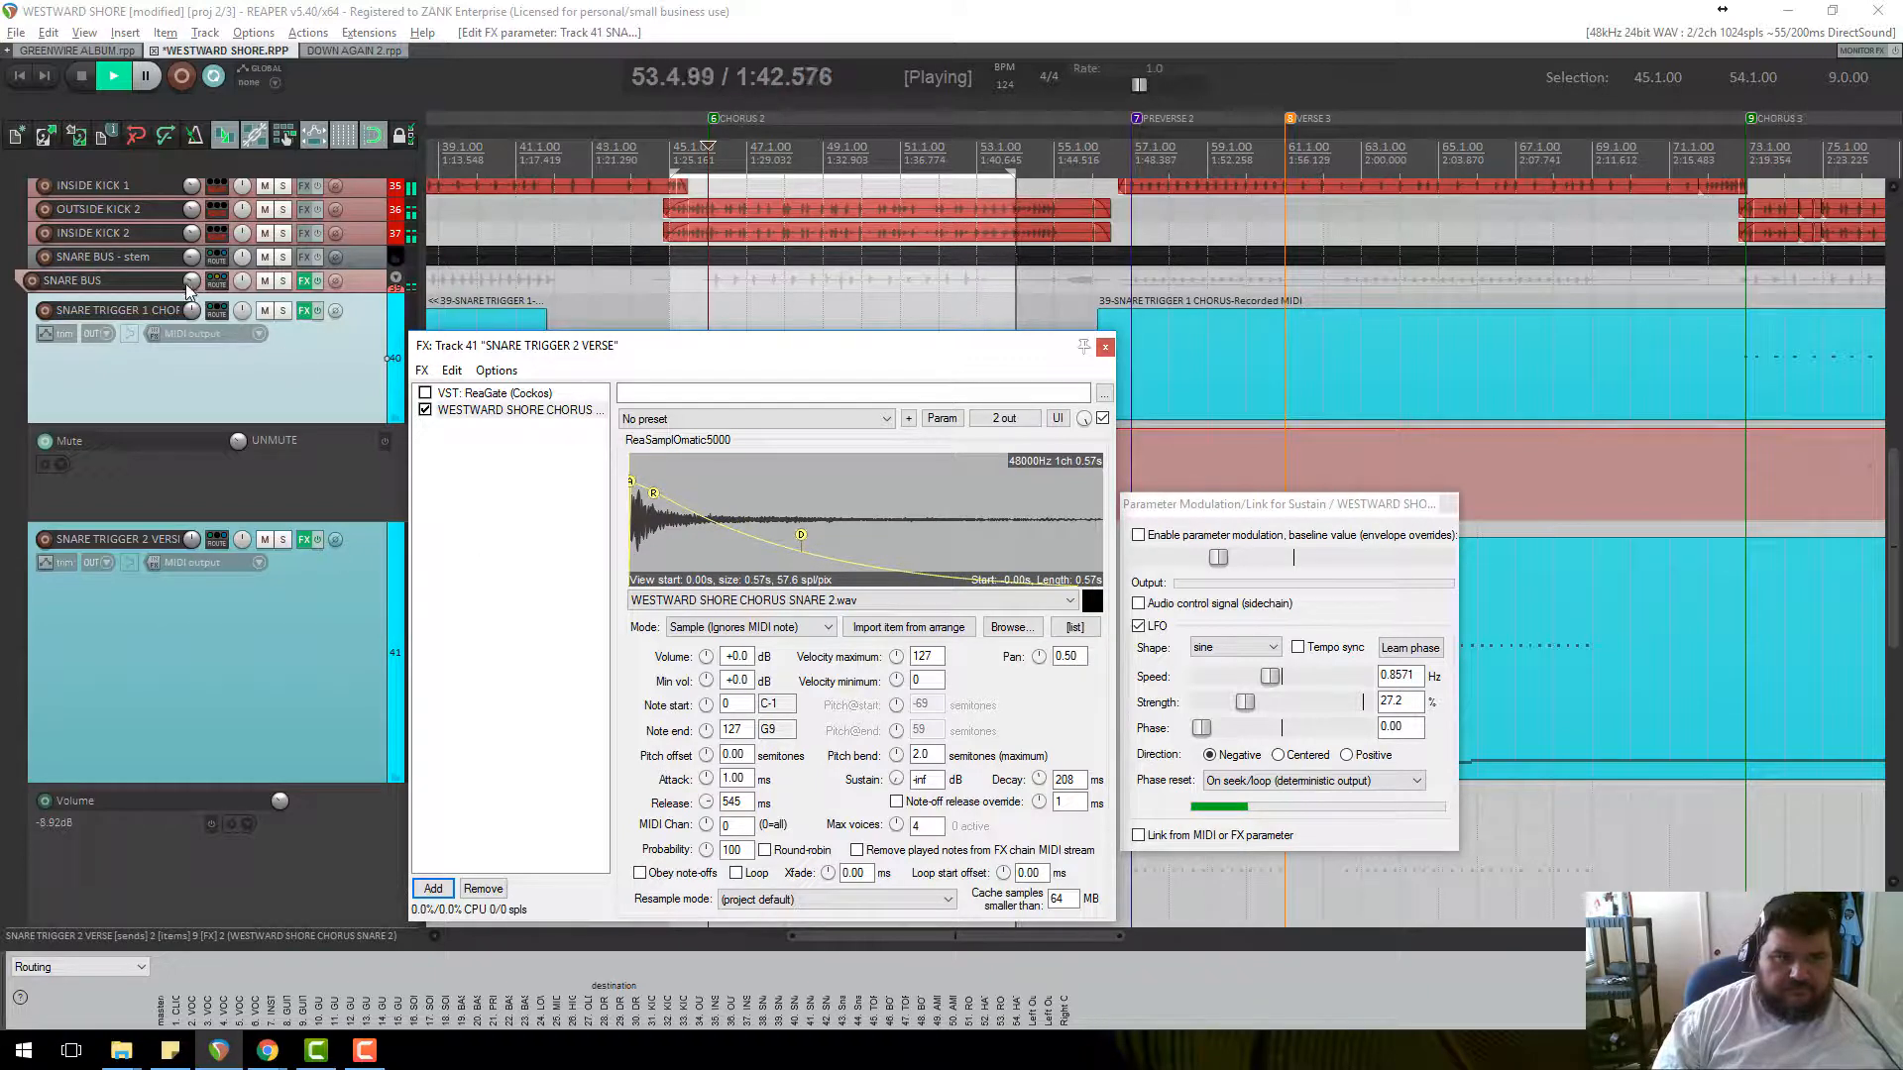
Raise SNARE BUS to -16.0 dB, start the loop at bar 46 and solo DRUM BUS.
mouse_move(194, 289)
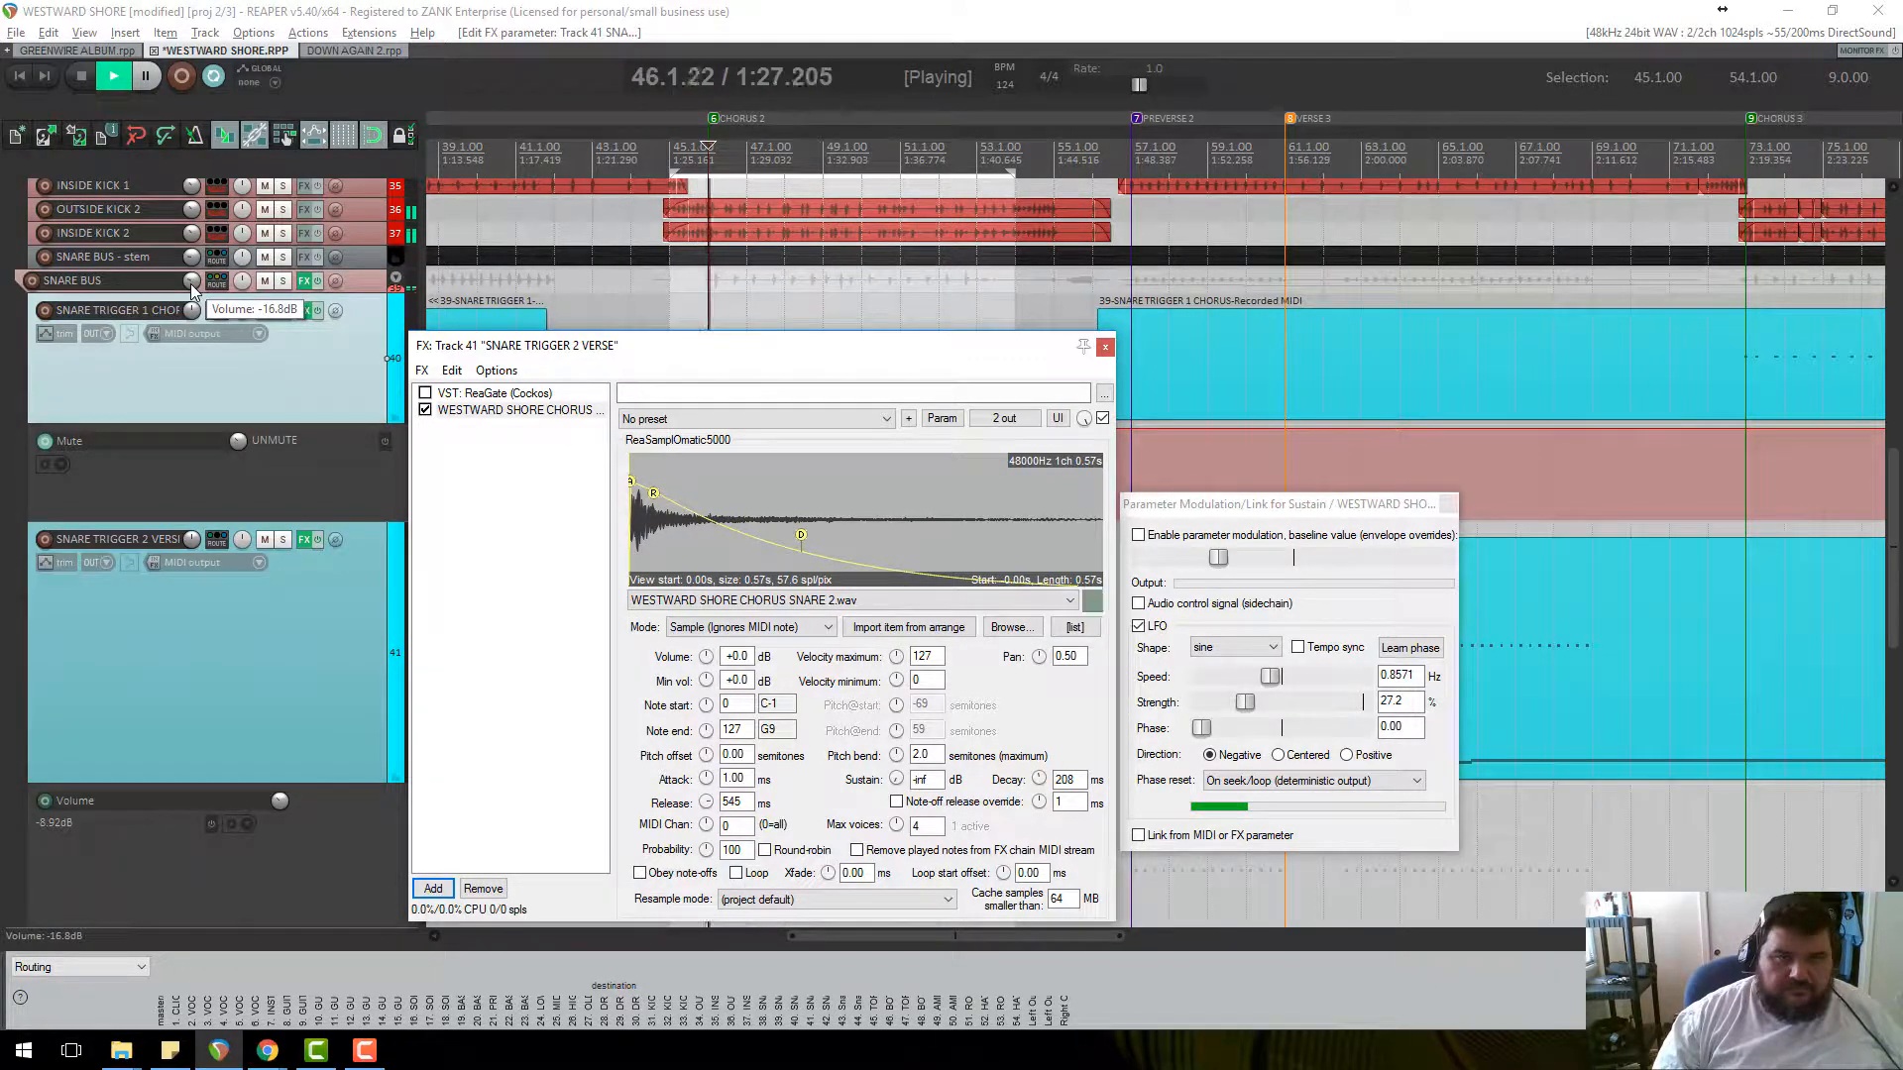
drag(193, 285, 191, 308)
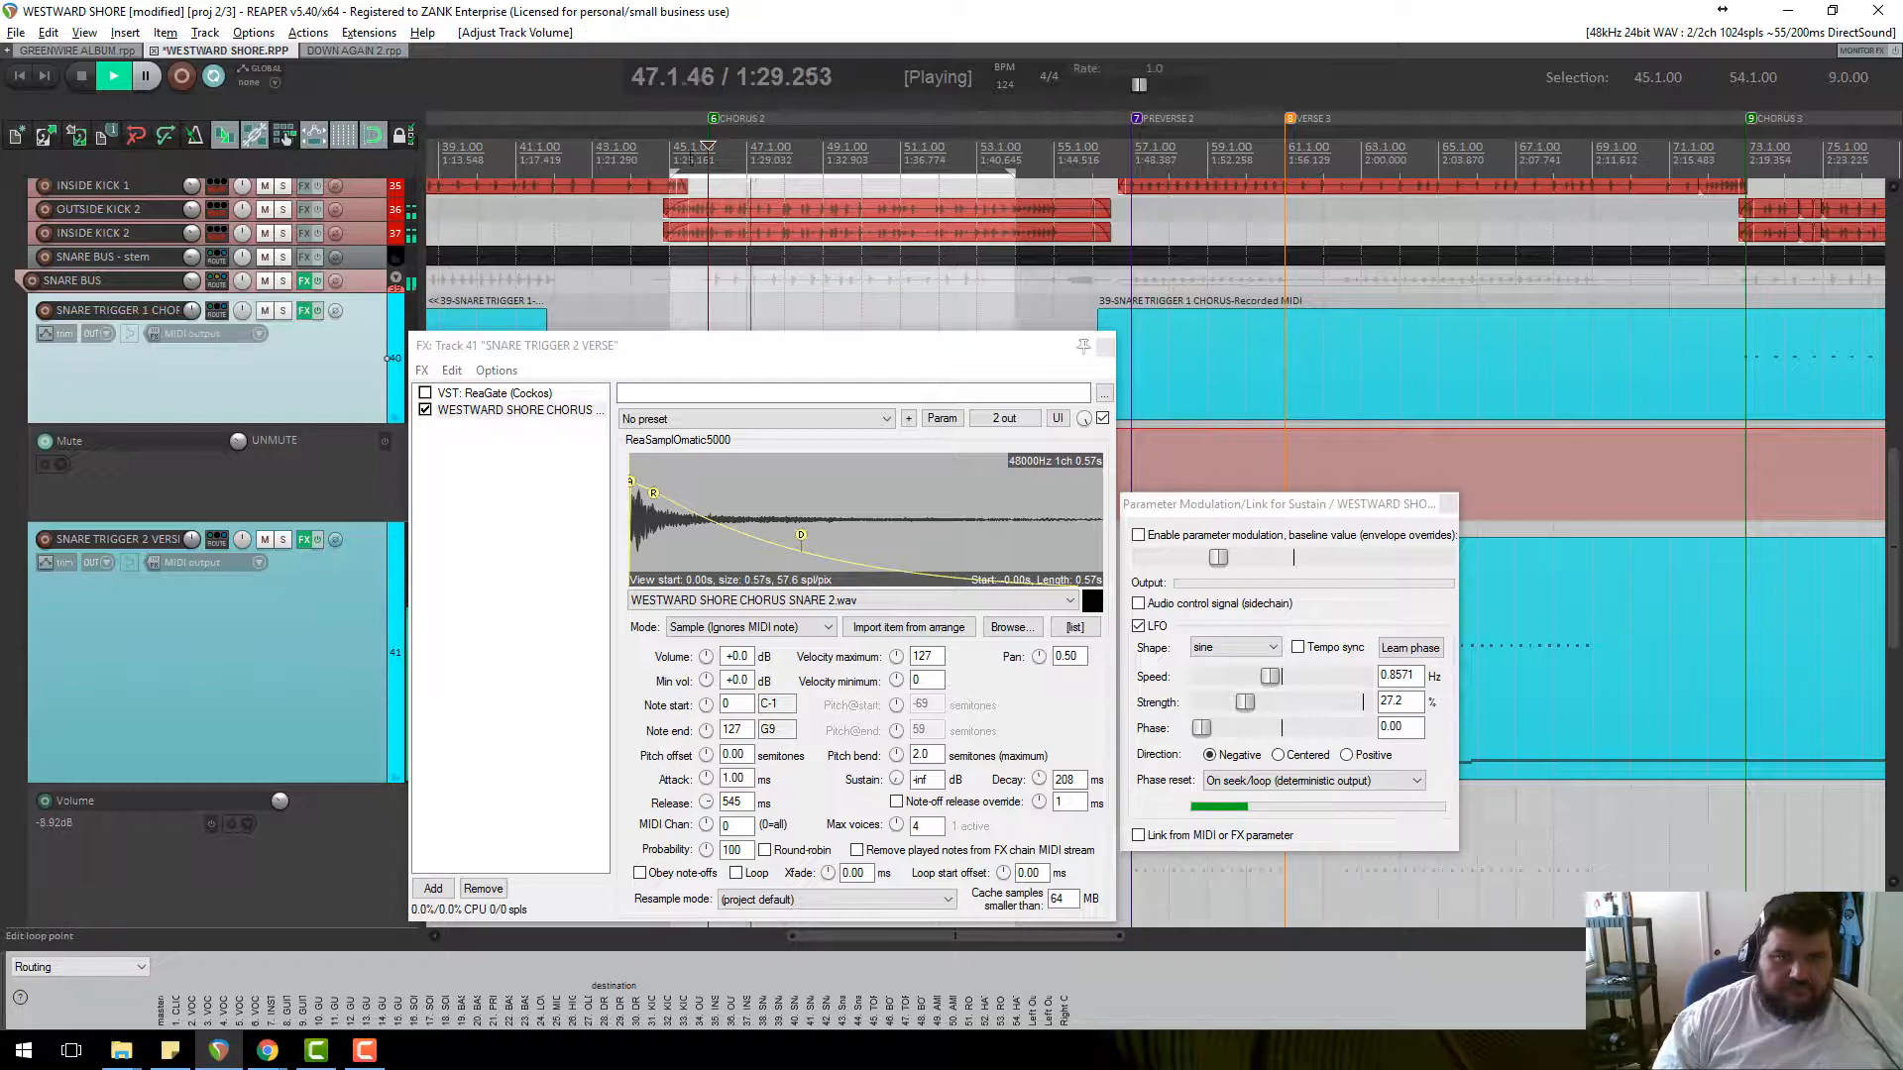
drag(671, 181, 707, 180)
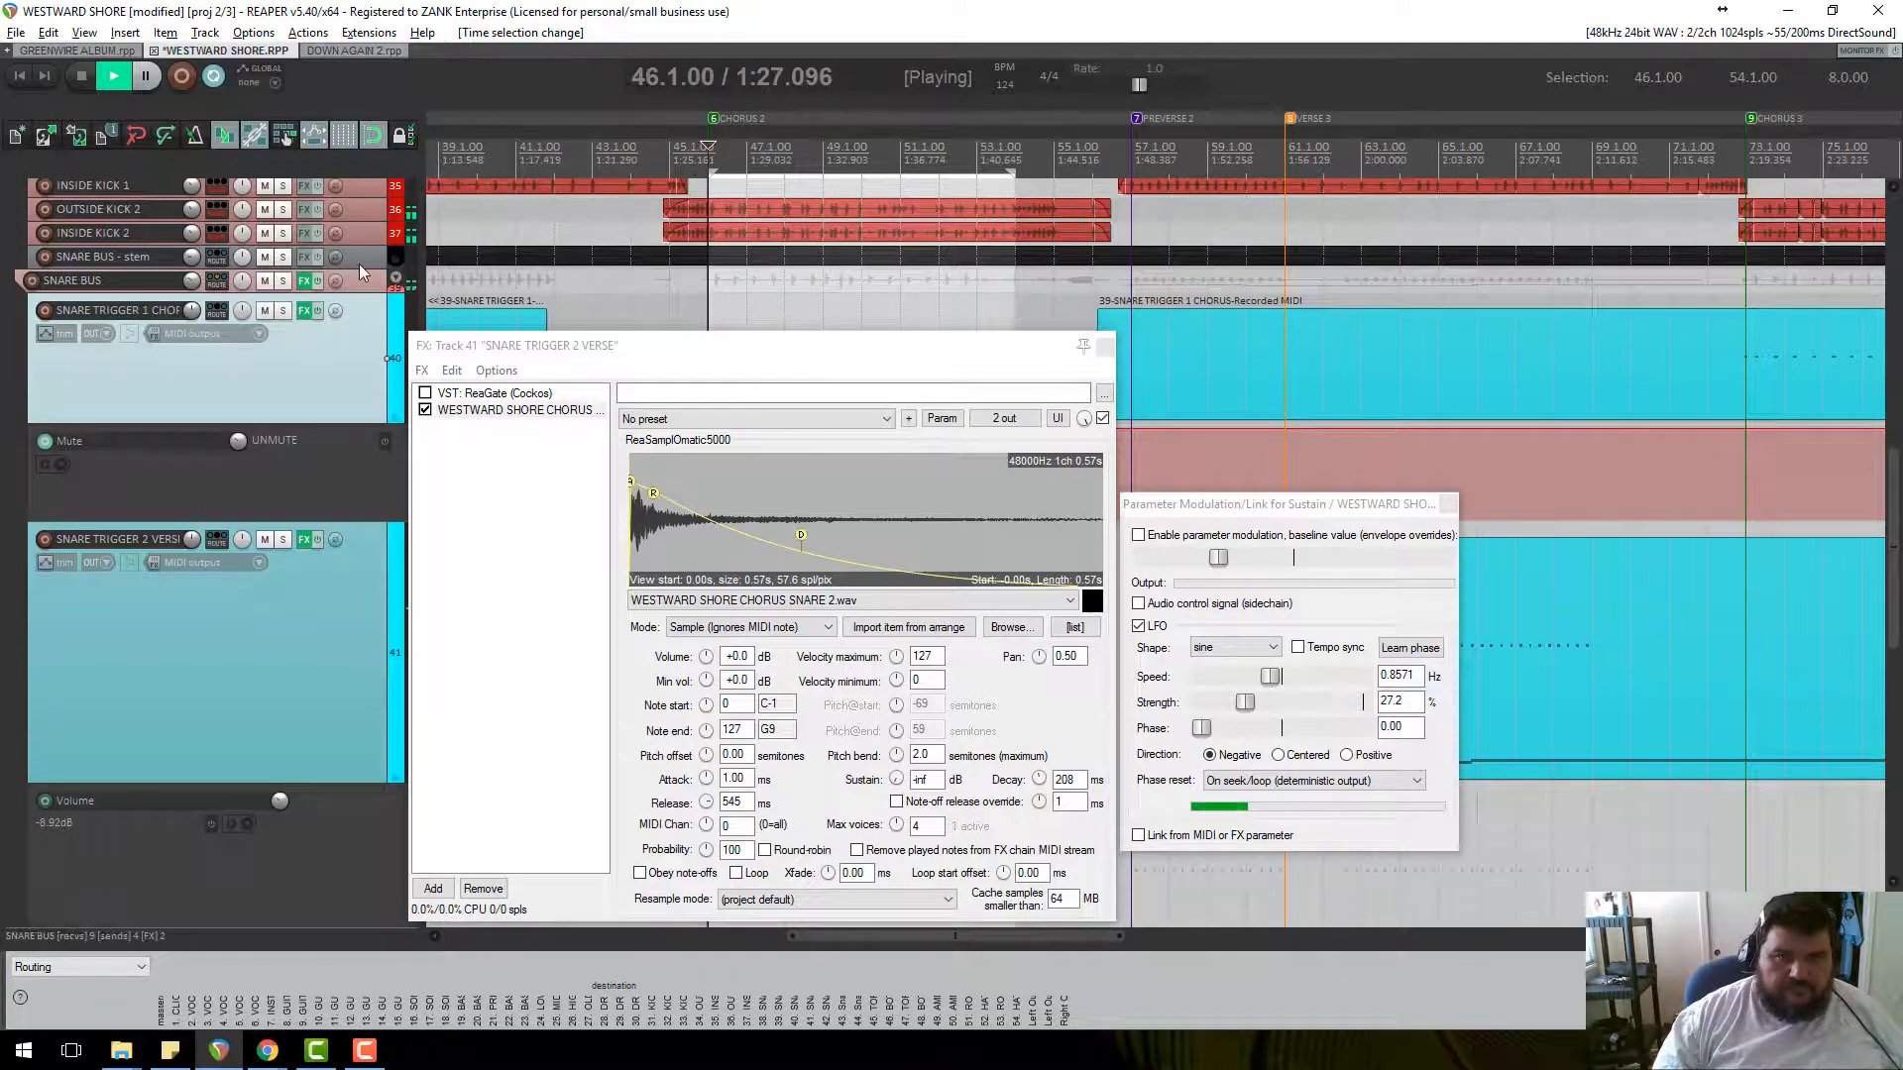
scroll(277, 319, up, 4)
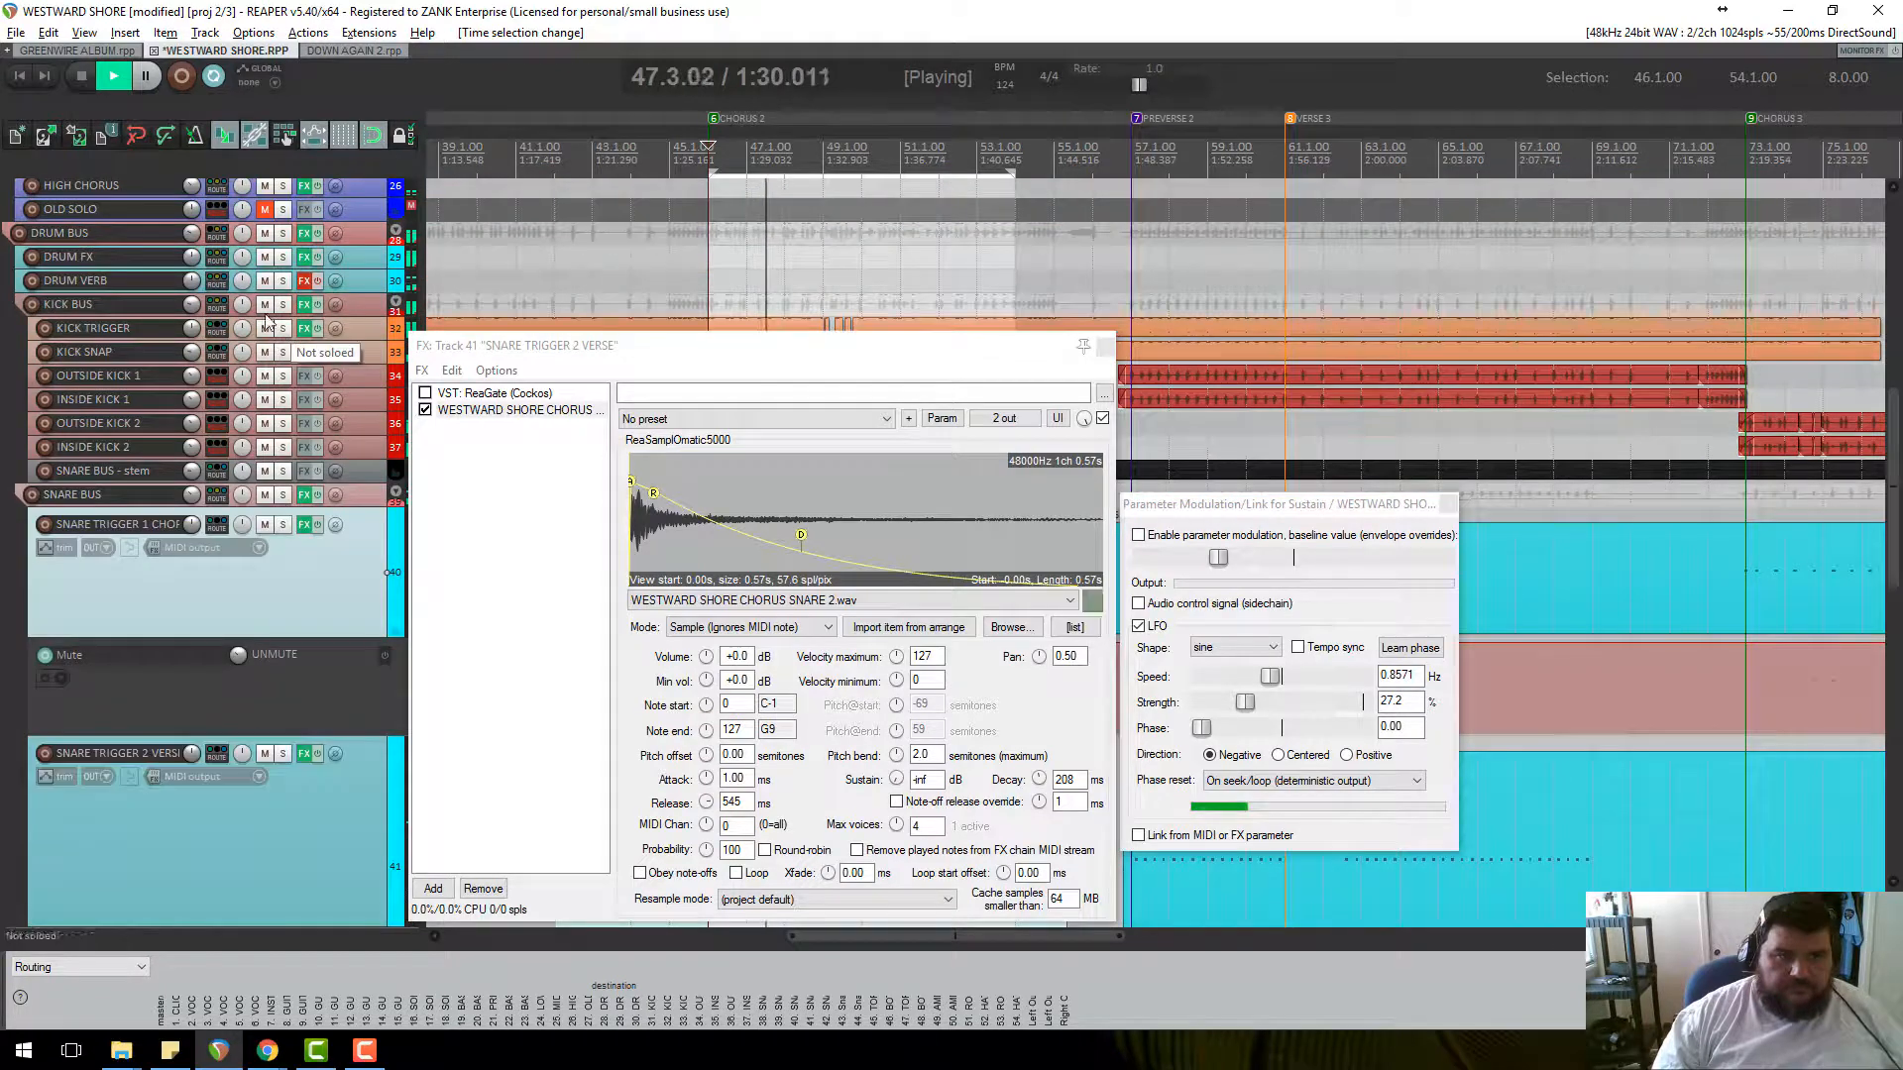
key(space)
click(282, 234)
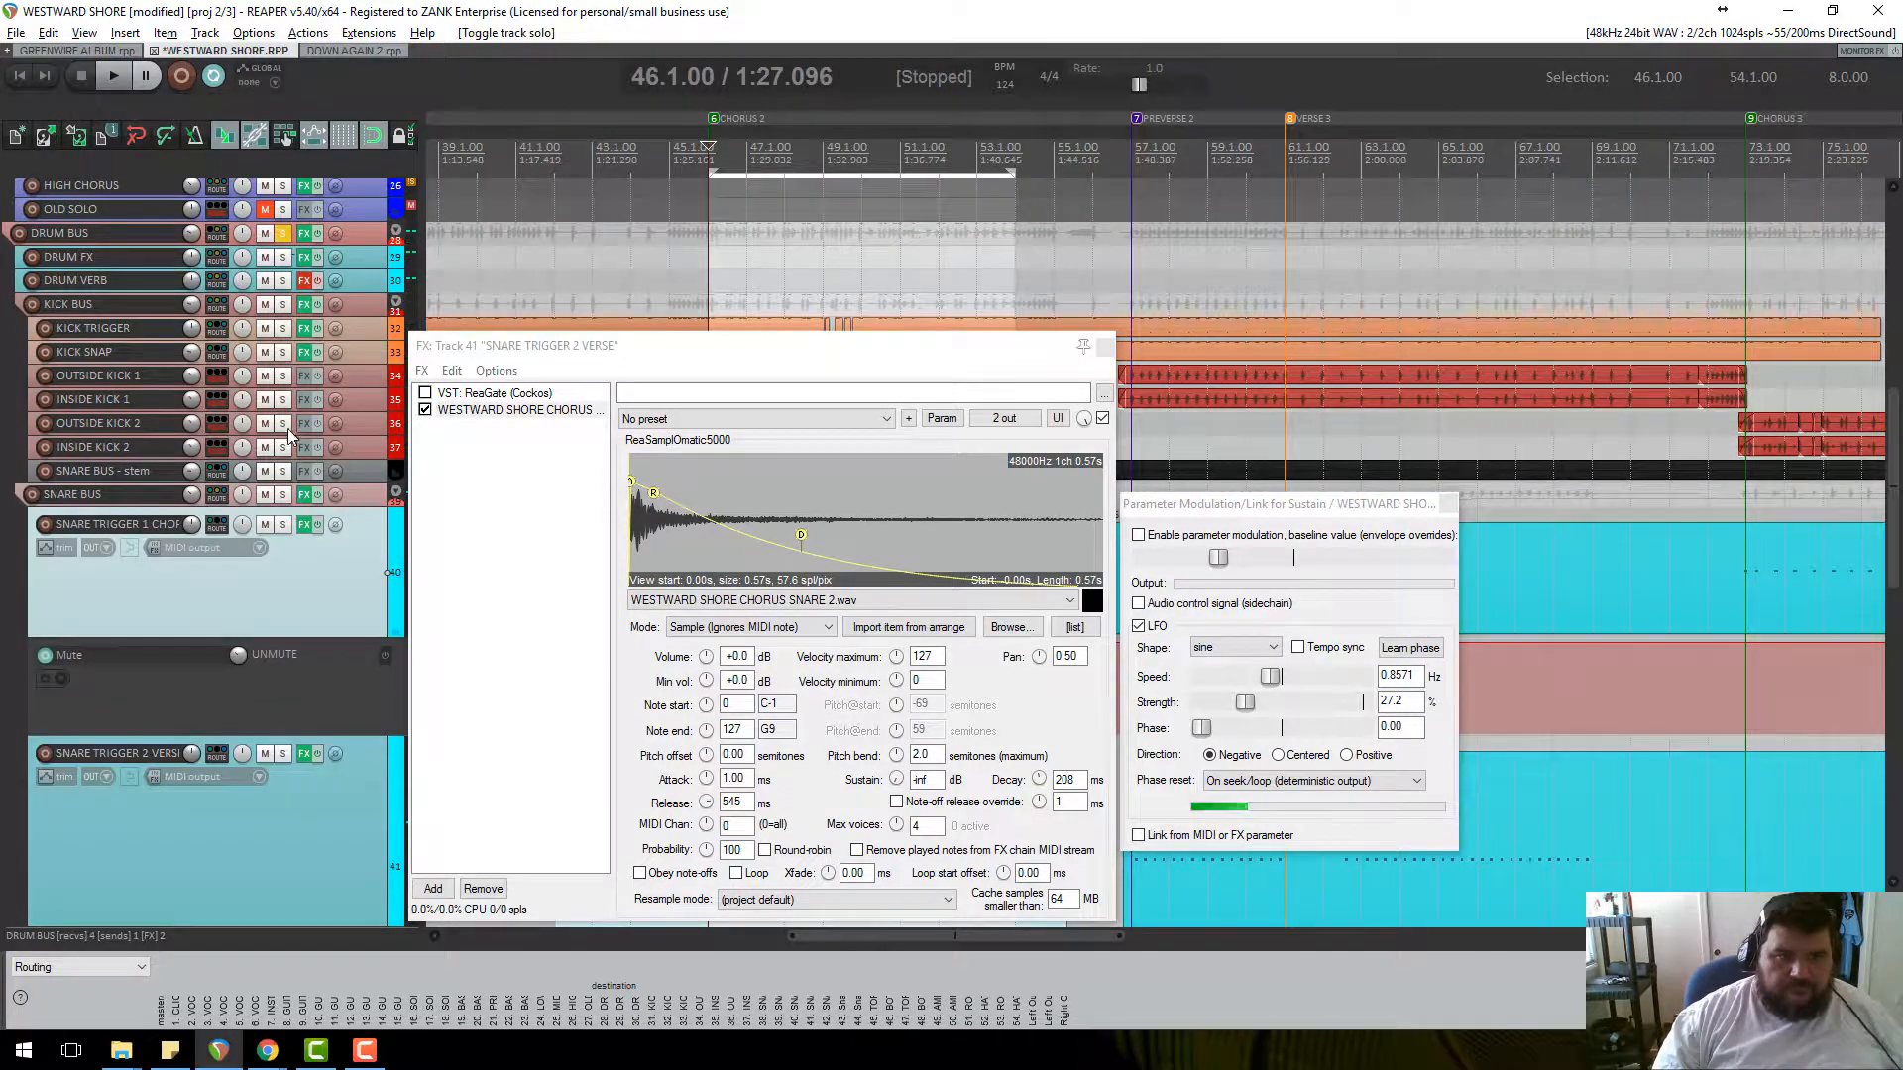
scroll(288, 428, down, 3)
key(space)
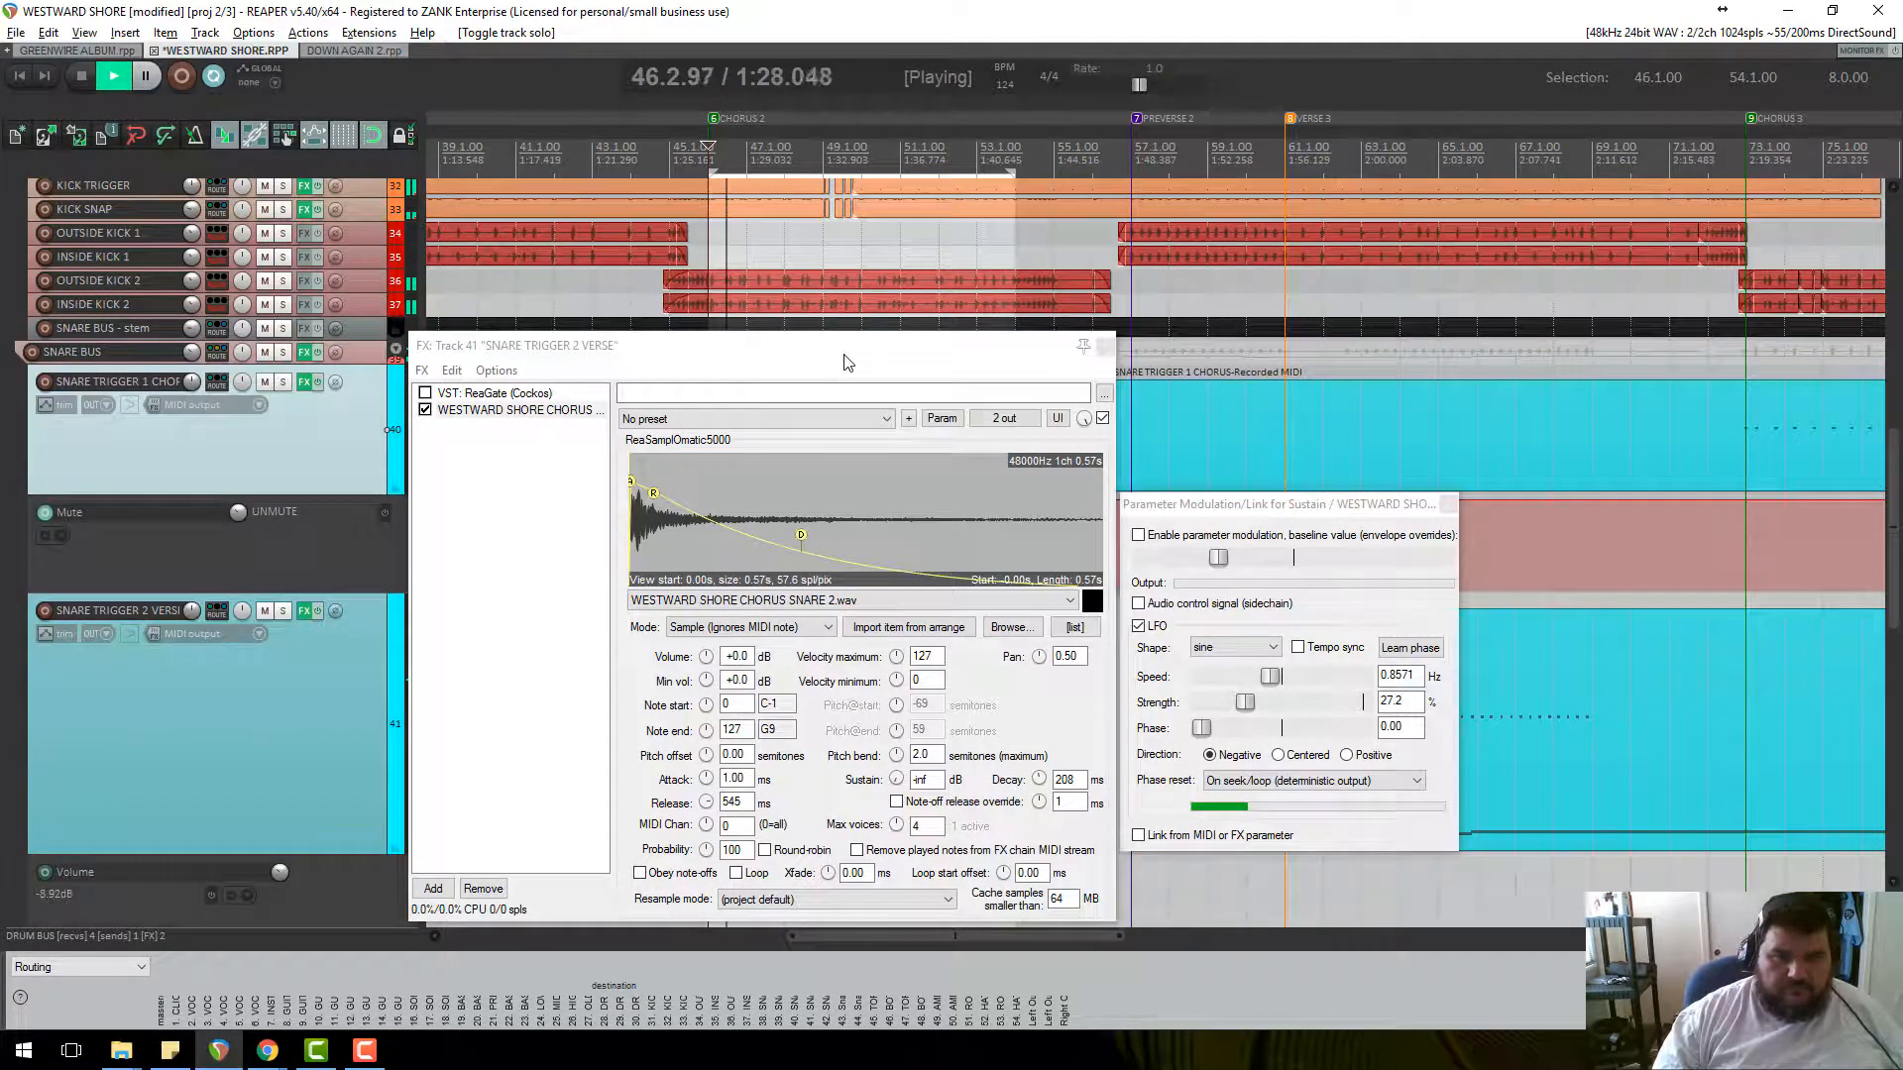
Drag the sampler envelope points to a 108 ms decay and 240 ms release.
drag(801, 535, 929, 561)
drag(653, 492, 756, 561)
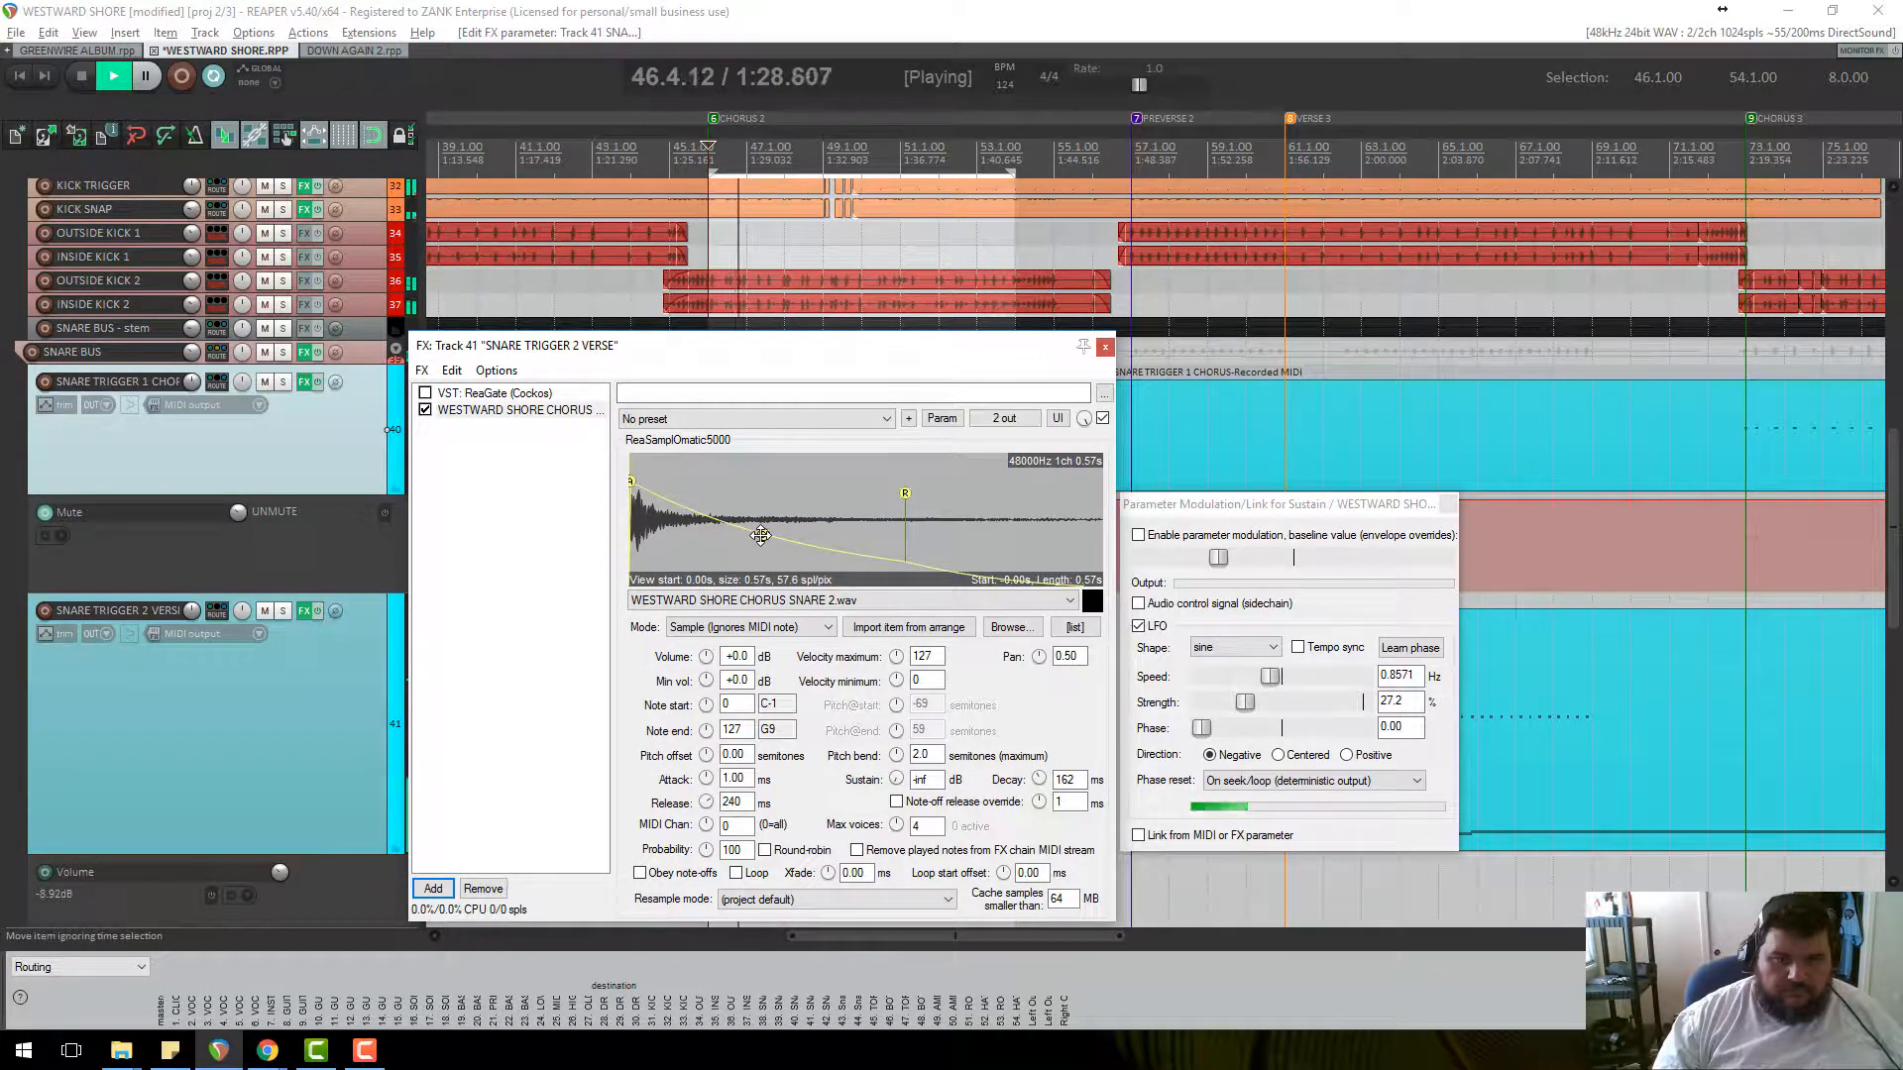
drag(760, 536, 712, 550)
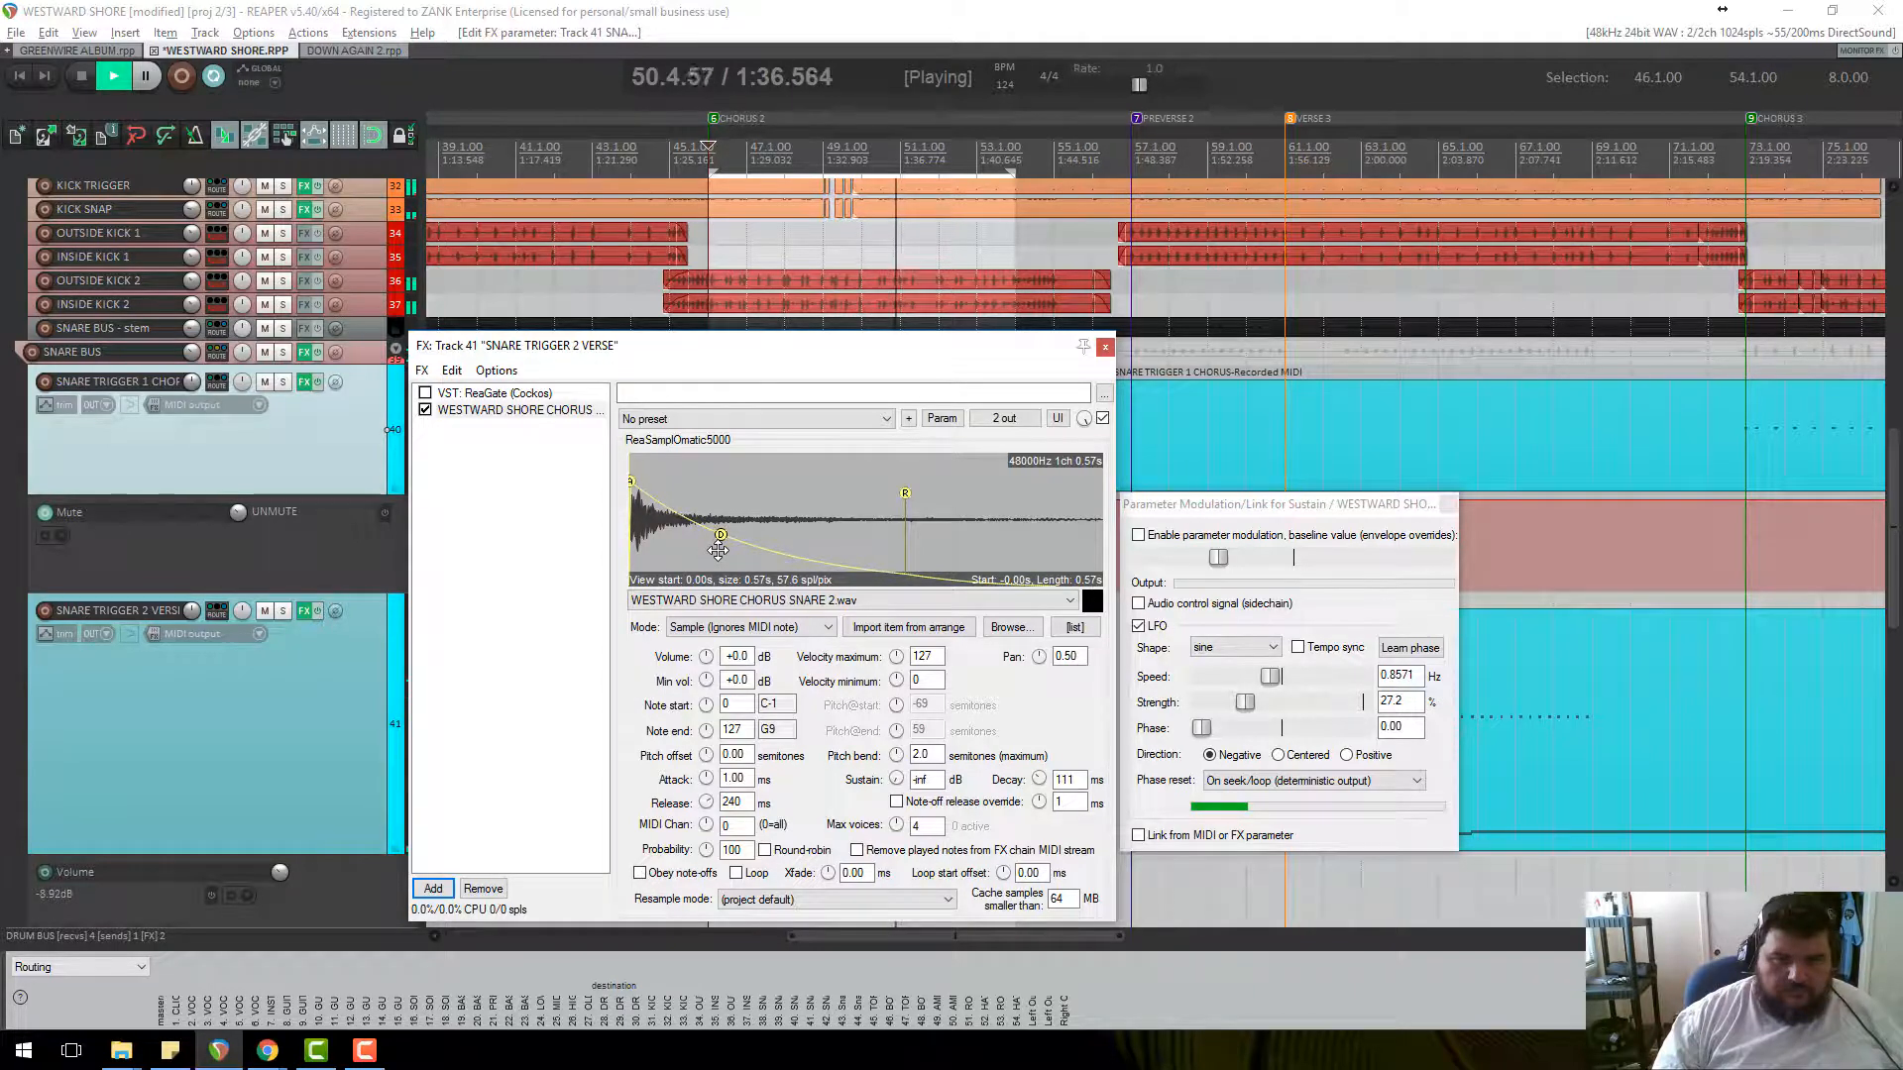
key(space)
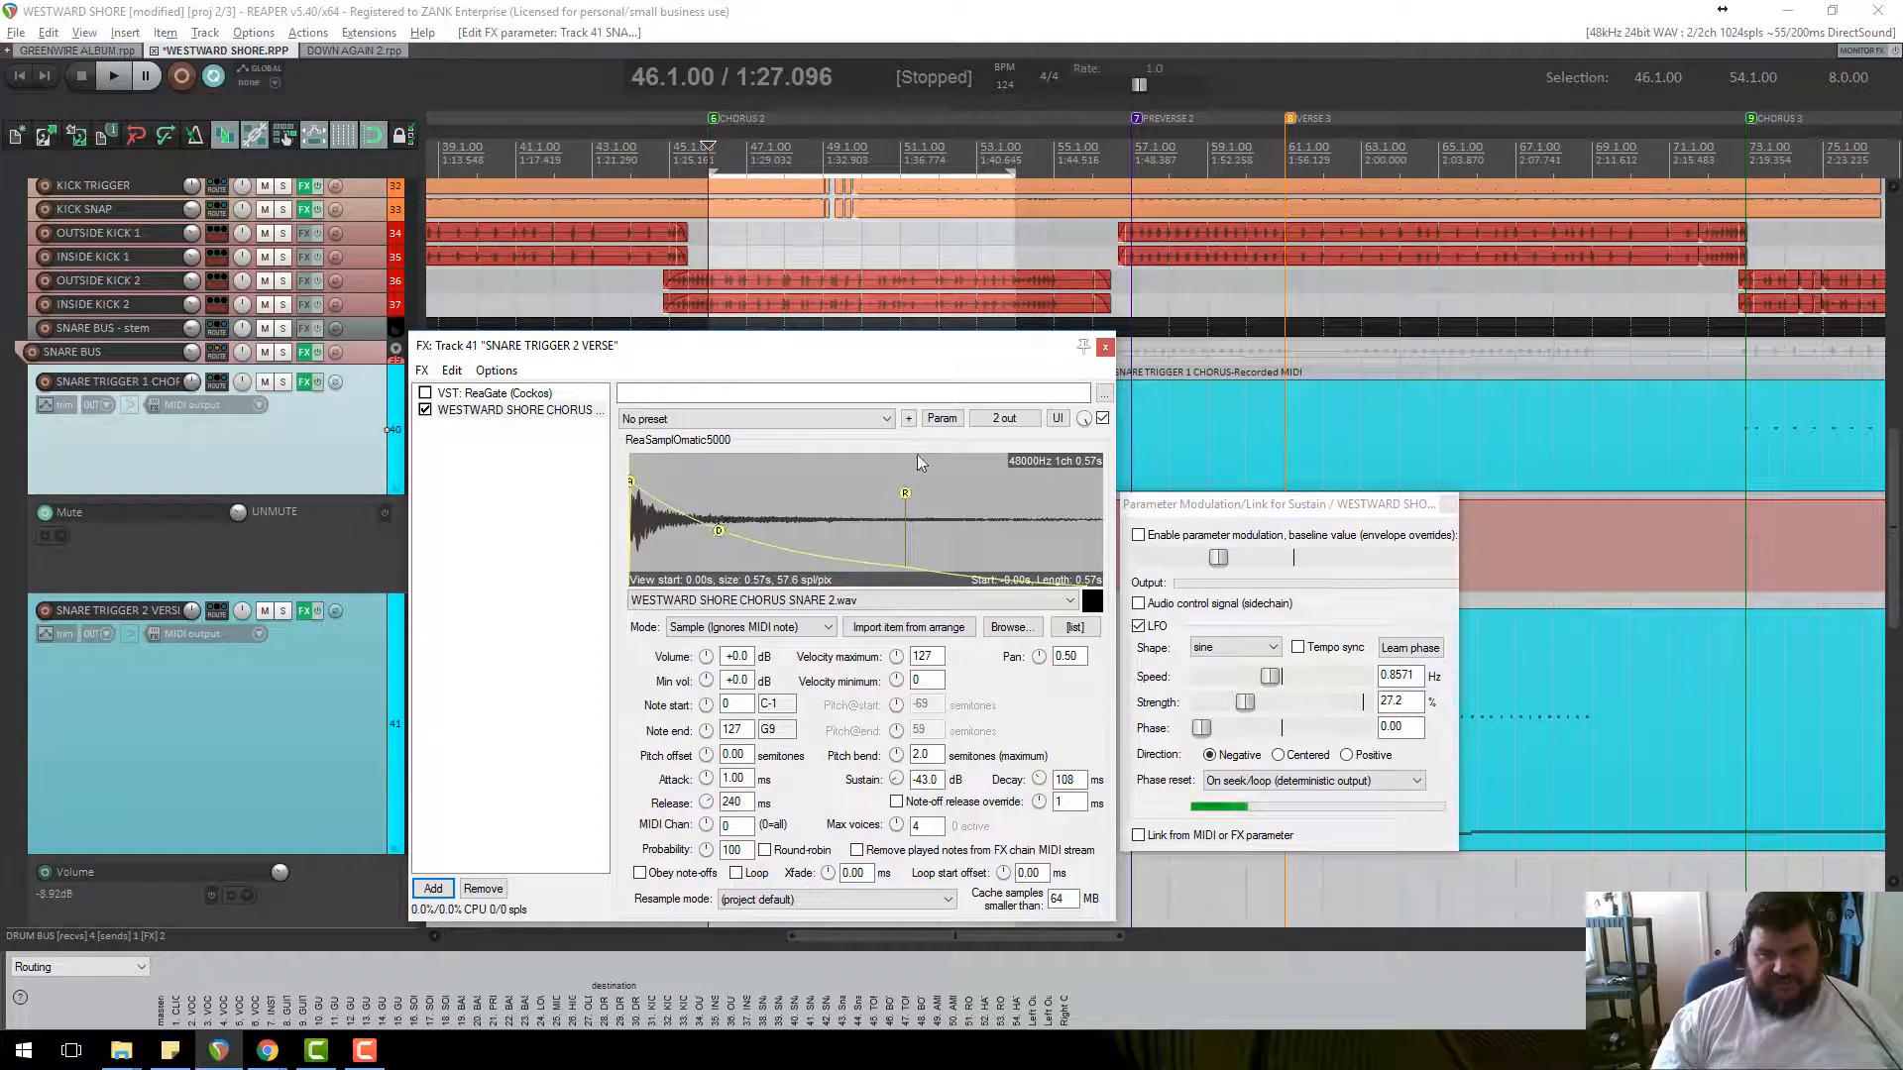
Give Sustain a centered, tempo-synced sine LFO at 5.5111 QN with 11.2% strength.
click(941, 418)
click(943, 483)
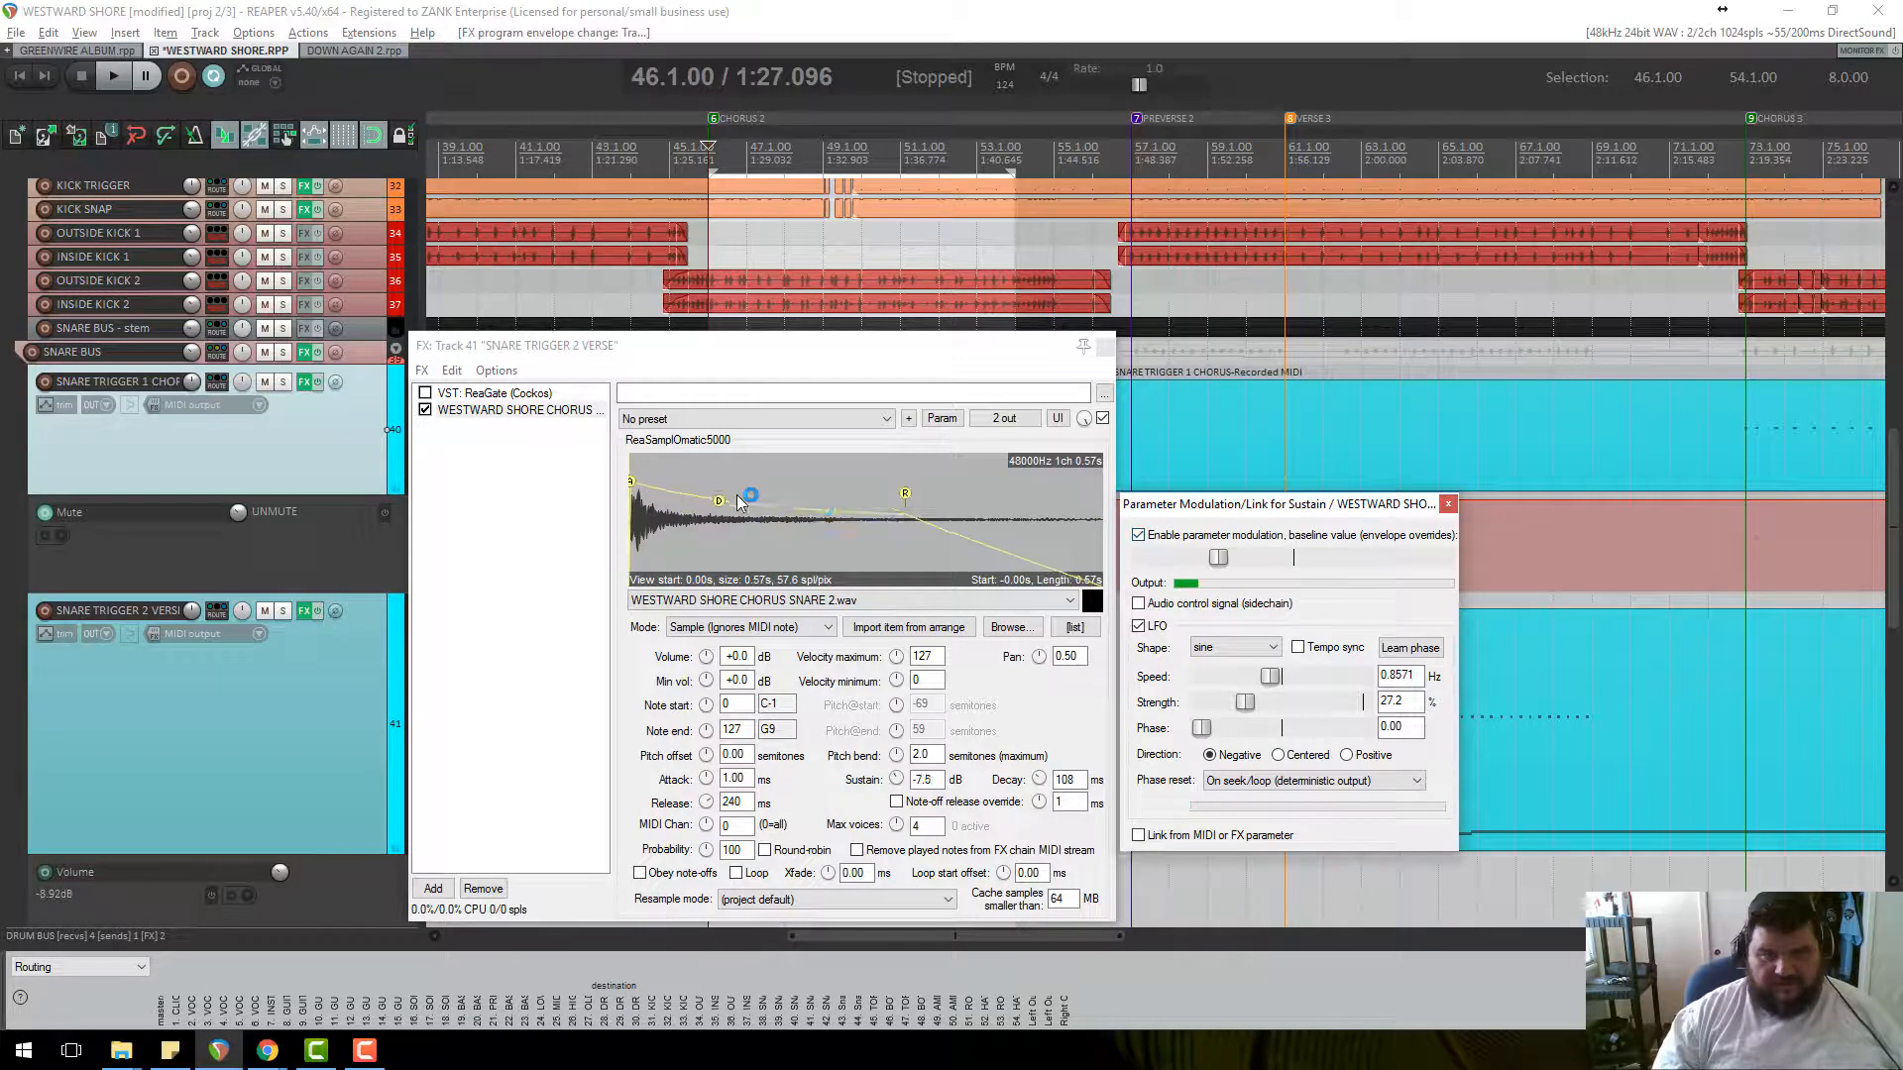
drag(738, 503, 807, 528)
drag(1244, 701, 1226, 704)
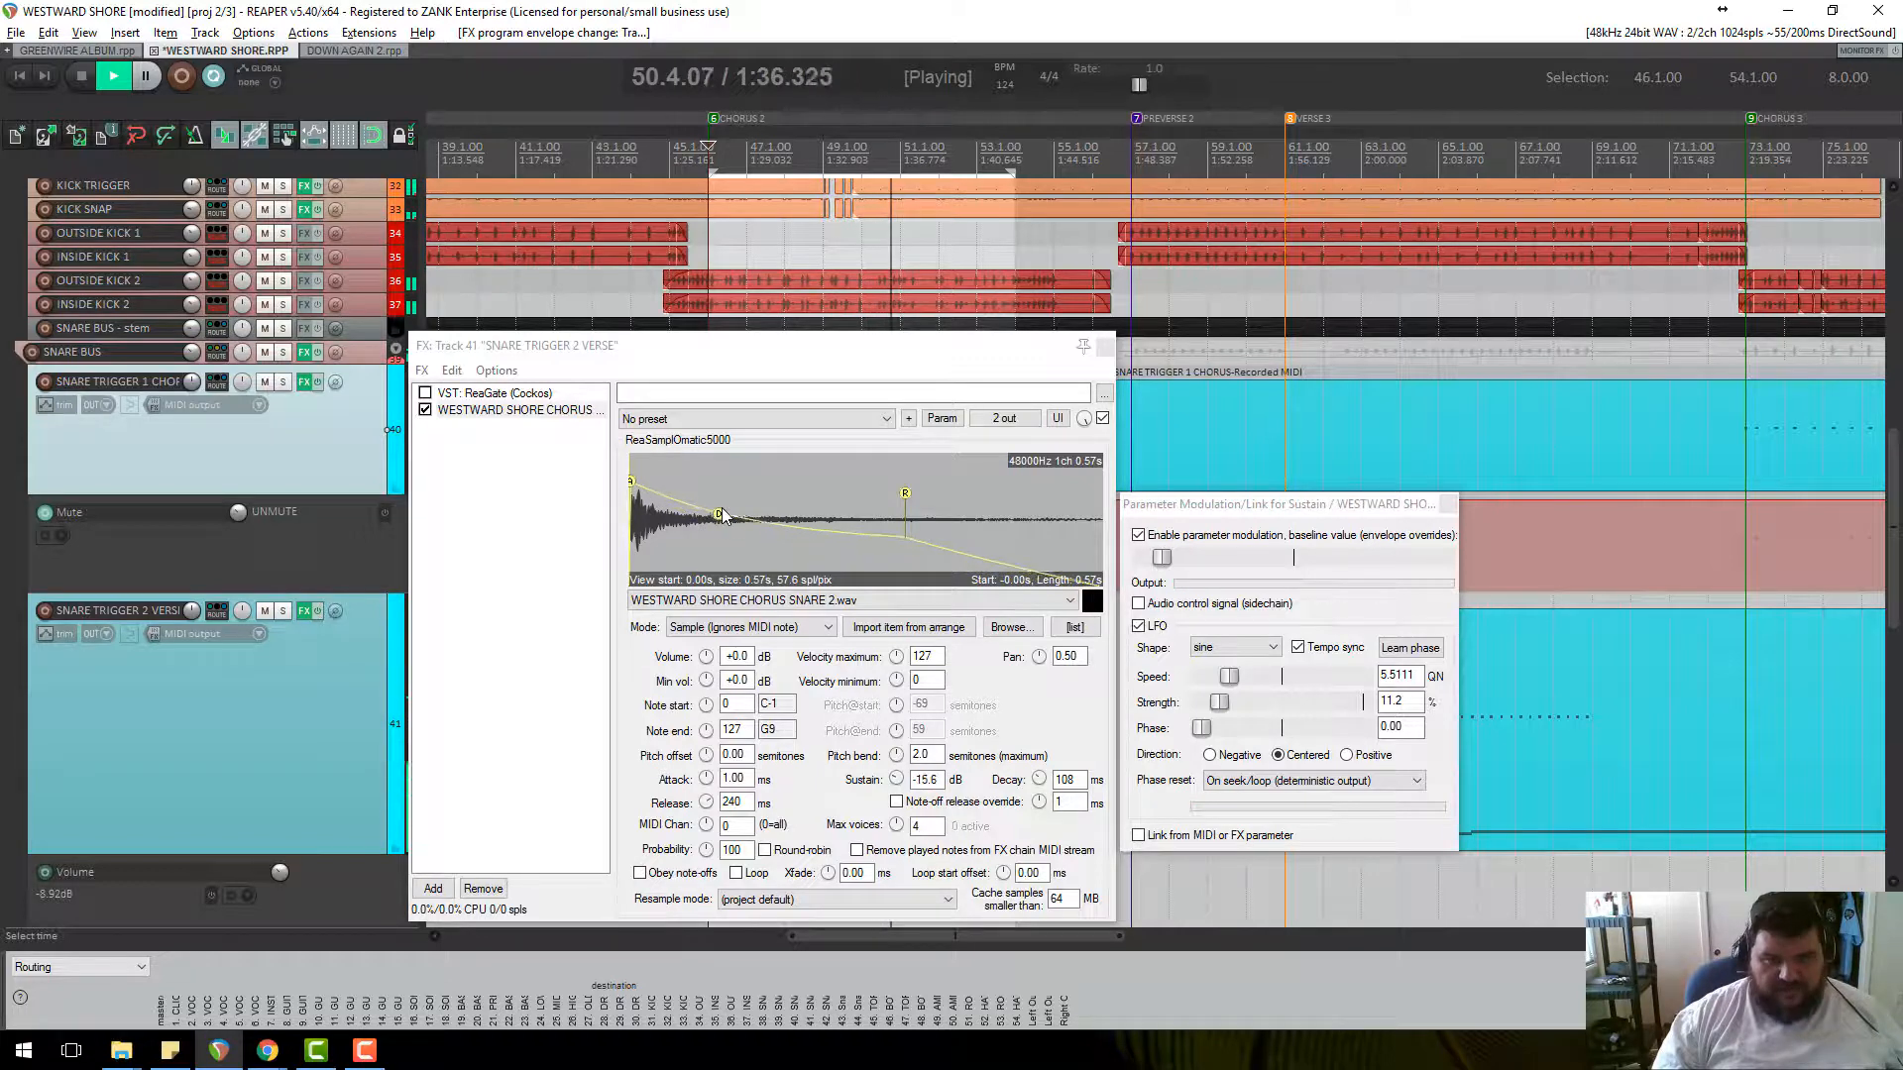
key(space)
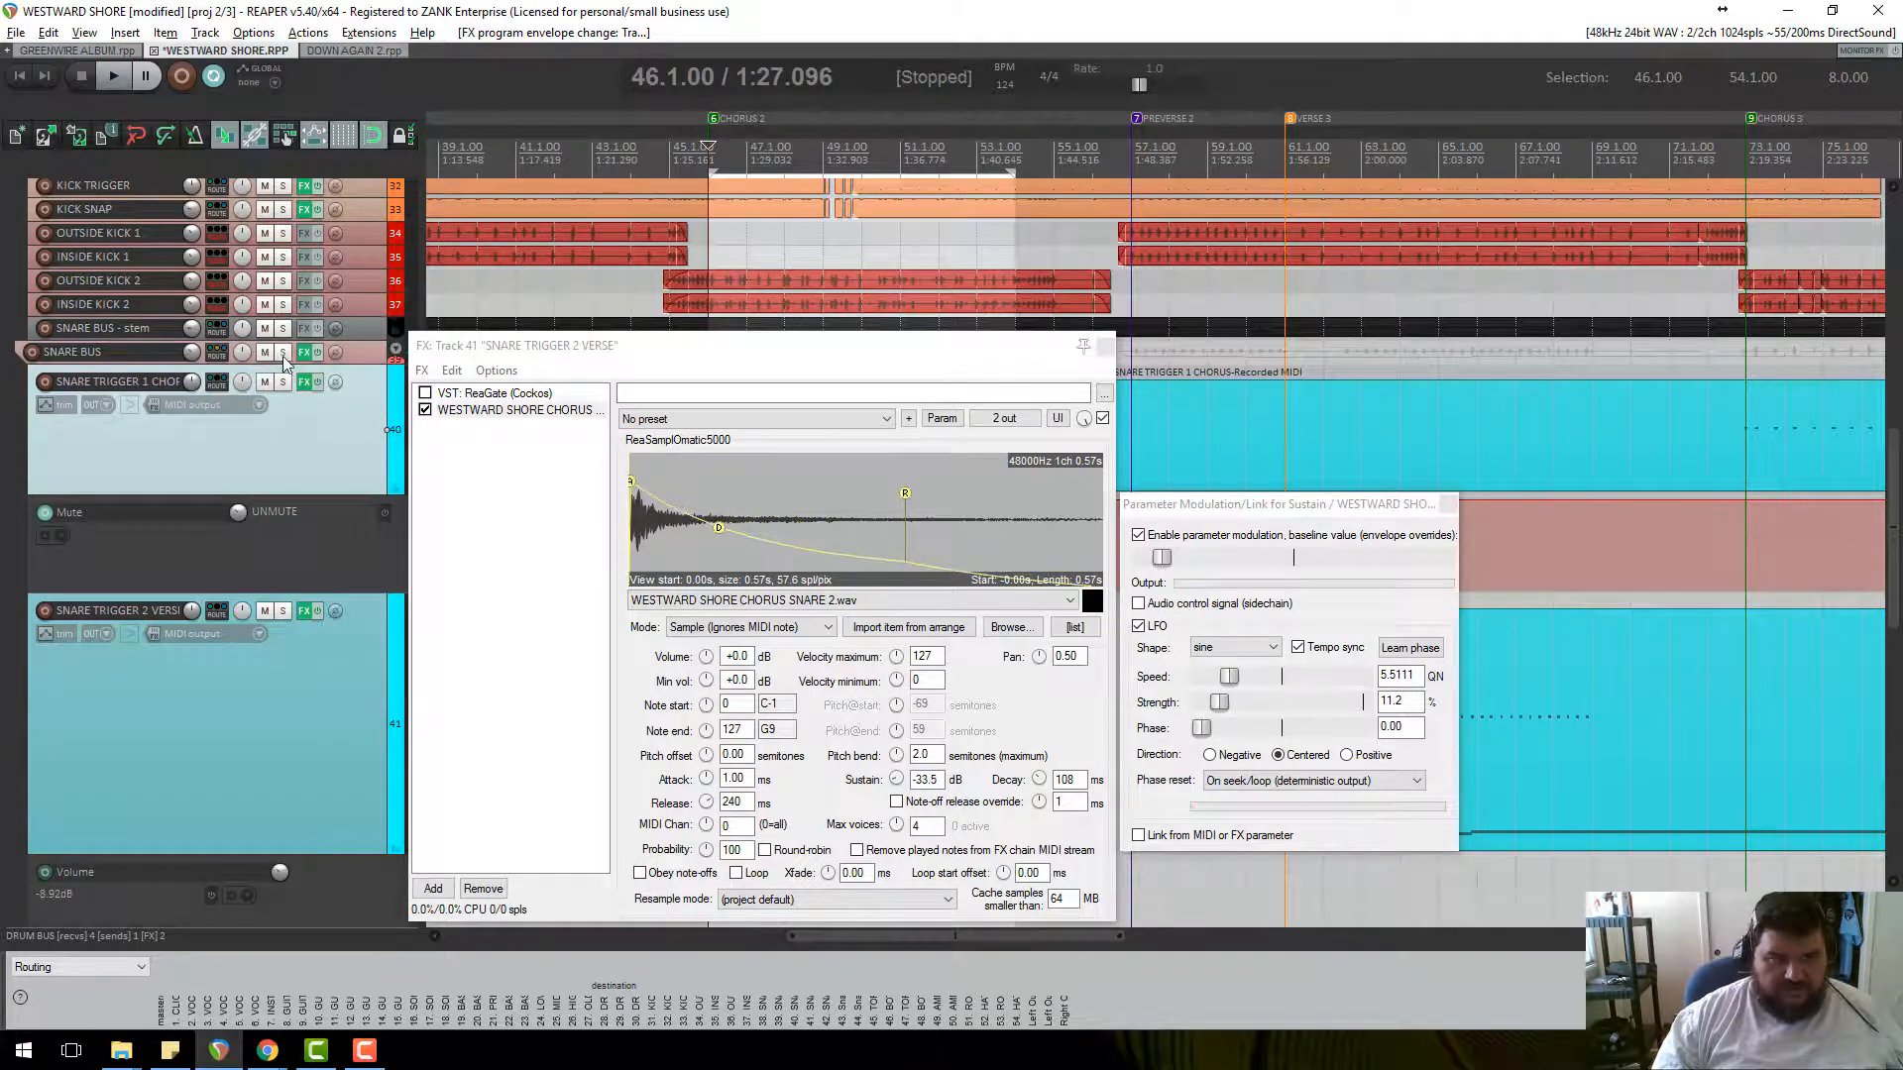
Solo the SNARE BUS, play from bar 46 and move the sampler window aside.
click(283, 352)
key(space)
scroll(284, 357, up, 3)
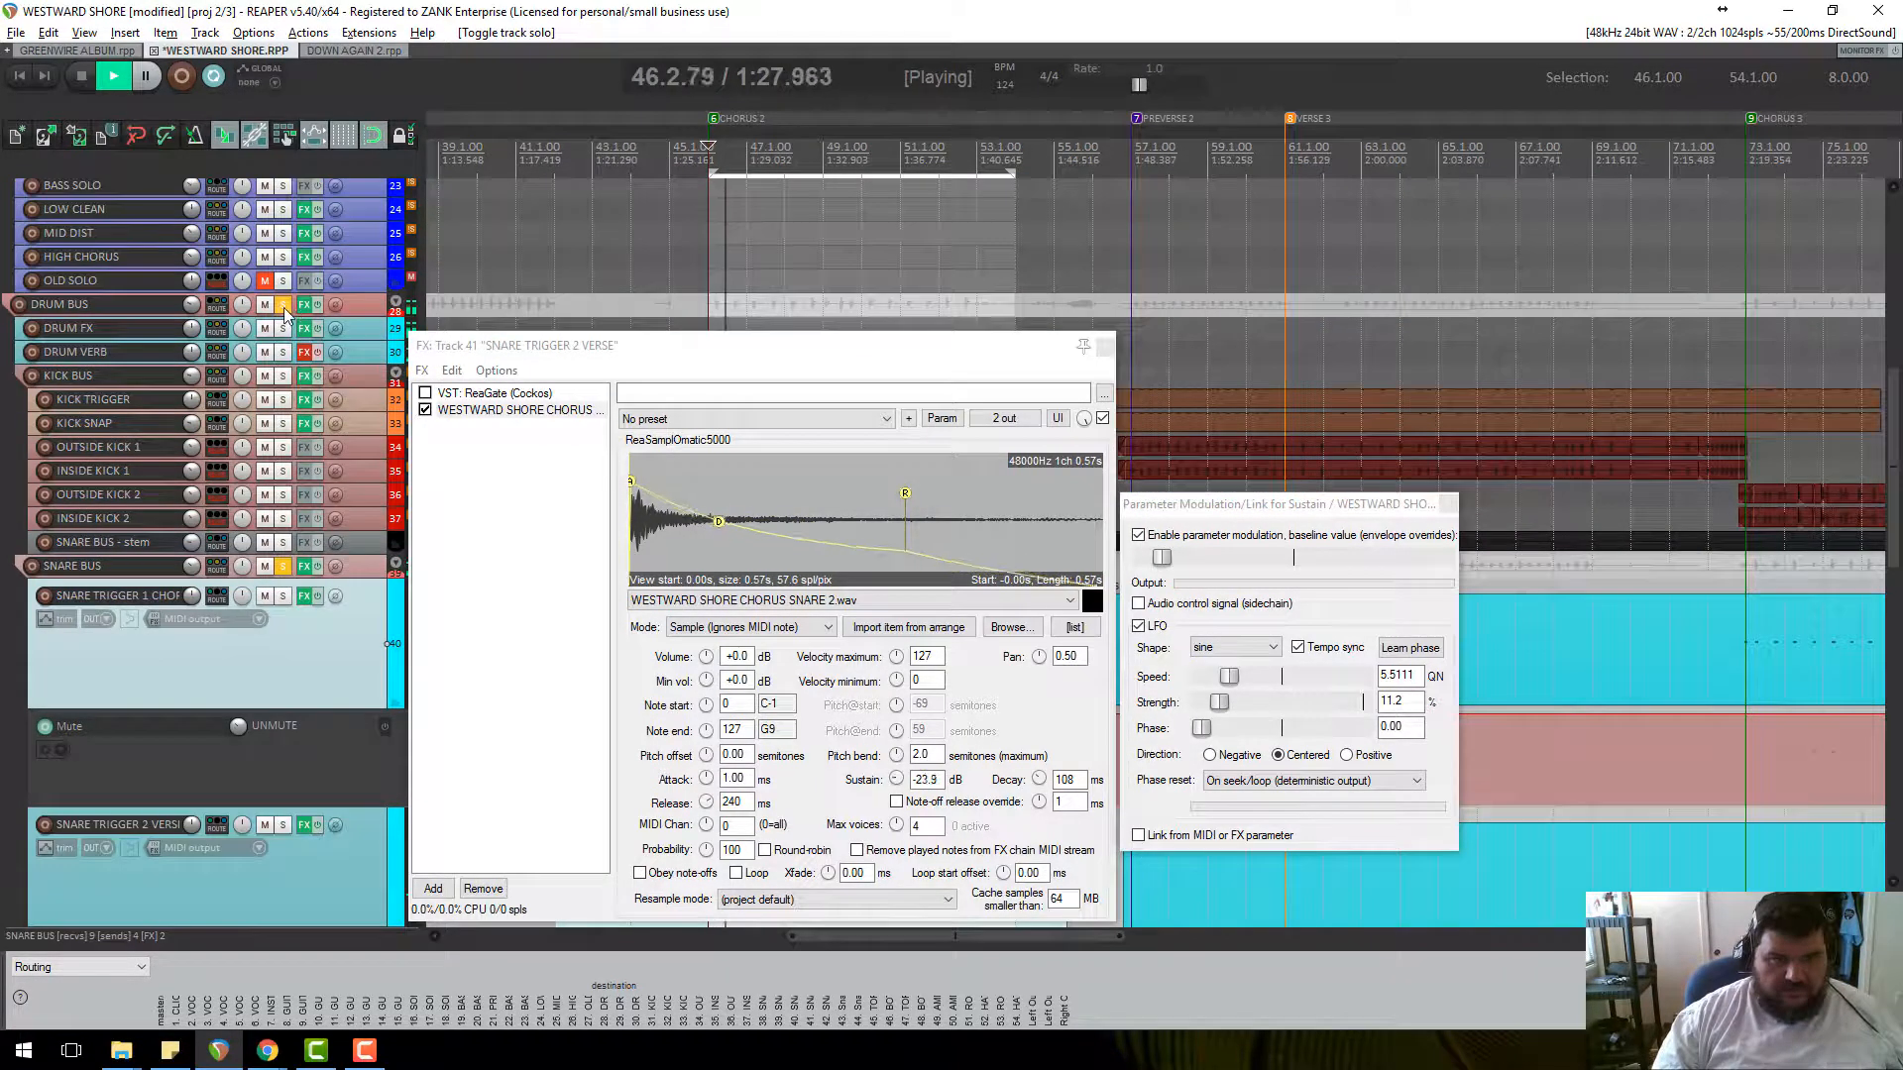
scroll(315, 641, down, 3)
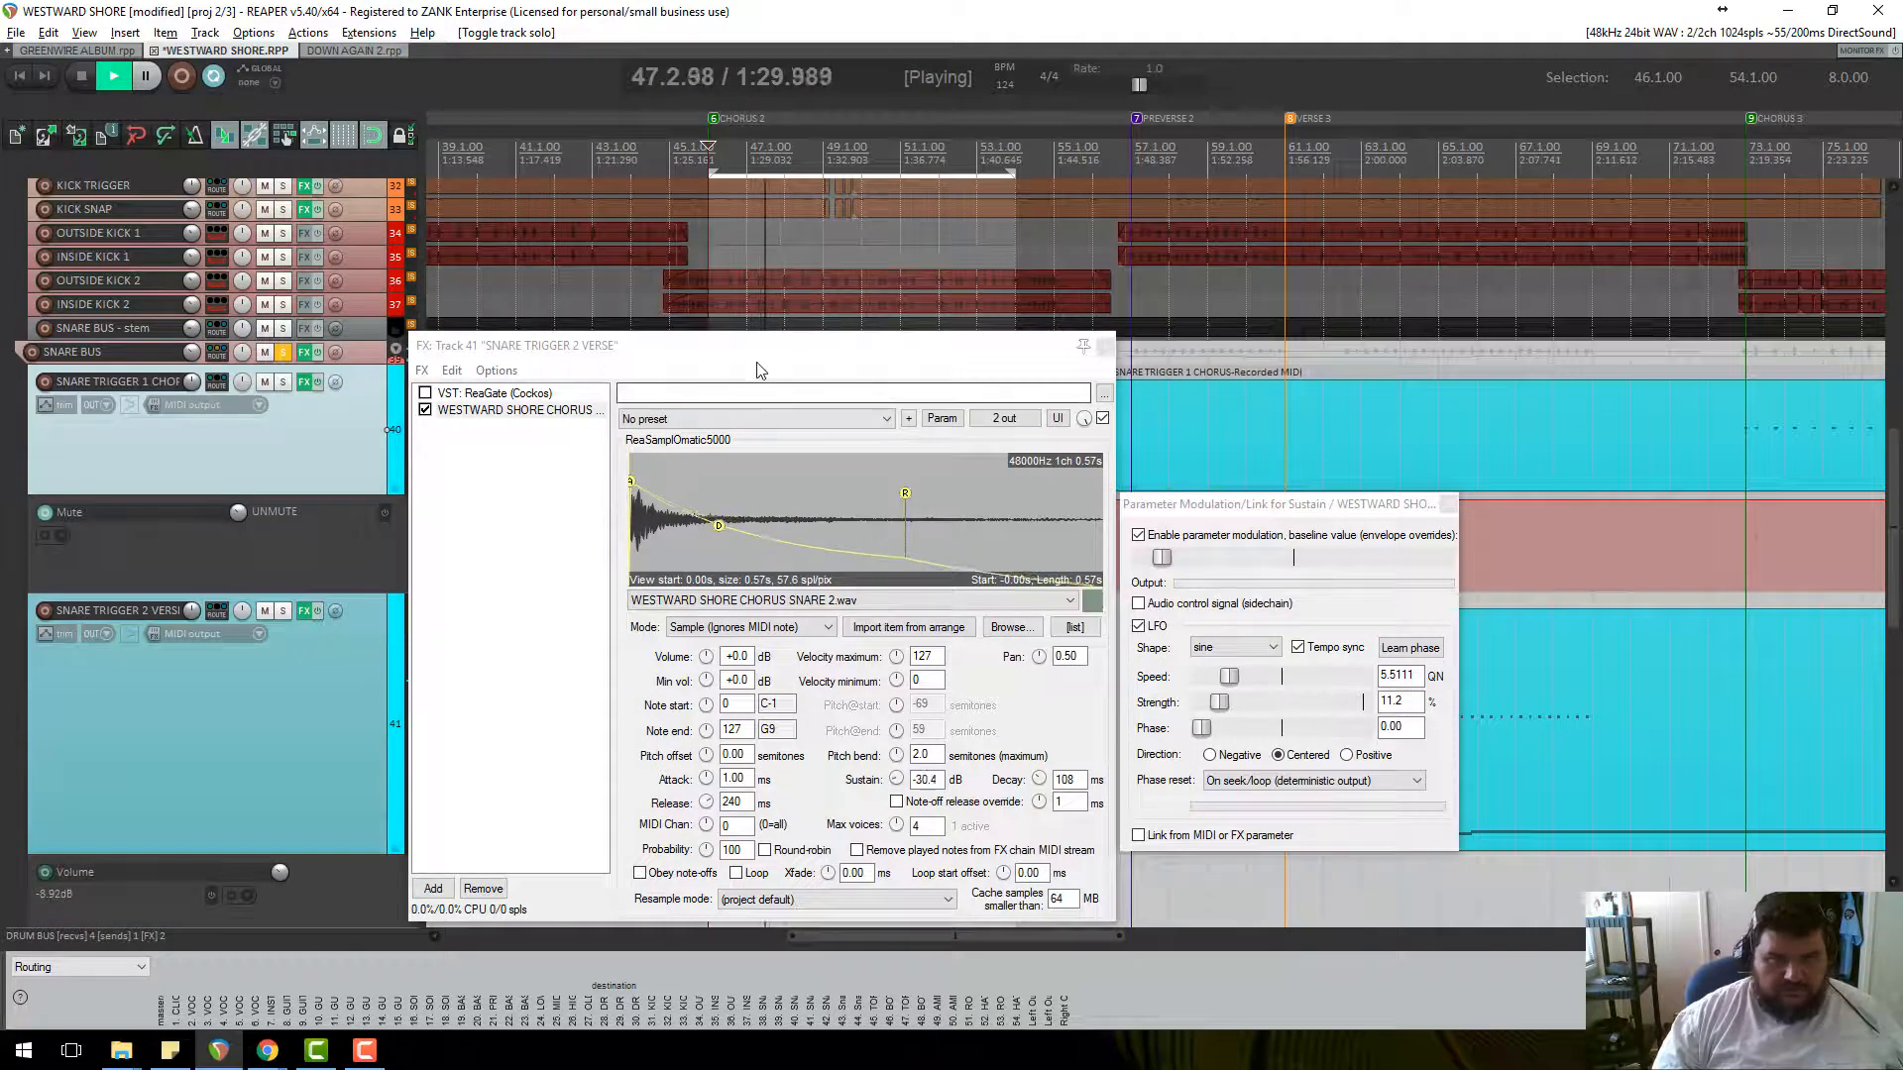
drag(758, 370, 1070, 301)
Shrink the tracks to compact height, stop playback and select TOP SNARE 2.
scroll(318, 652, down, 3)
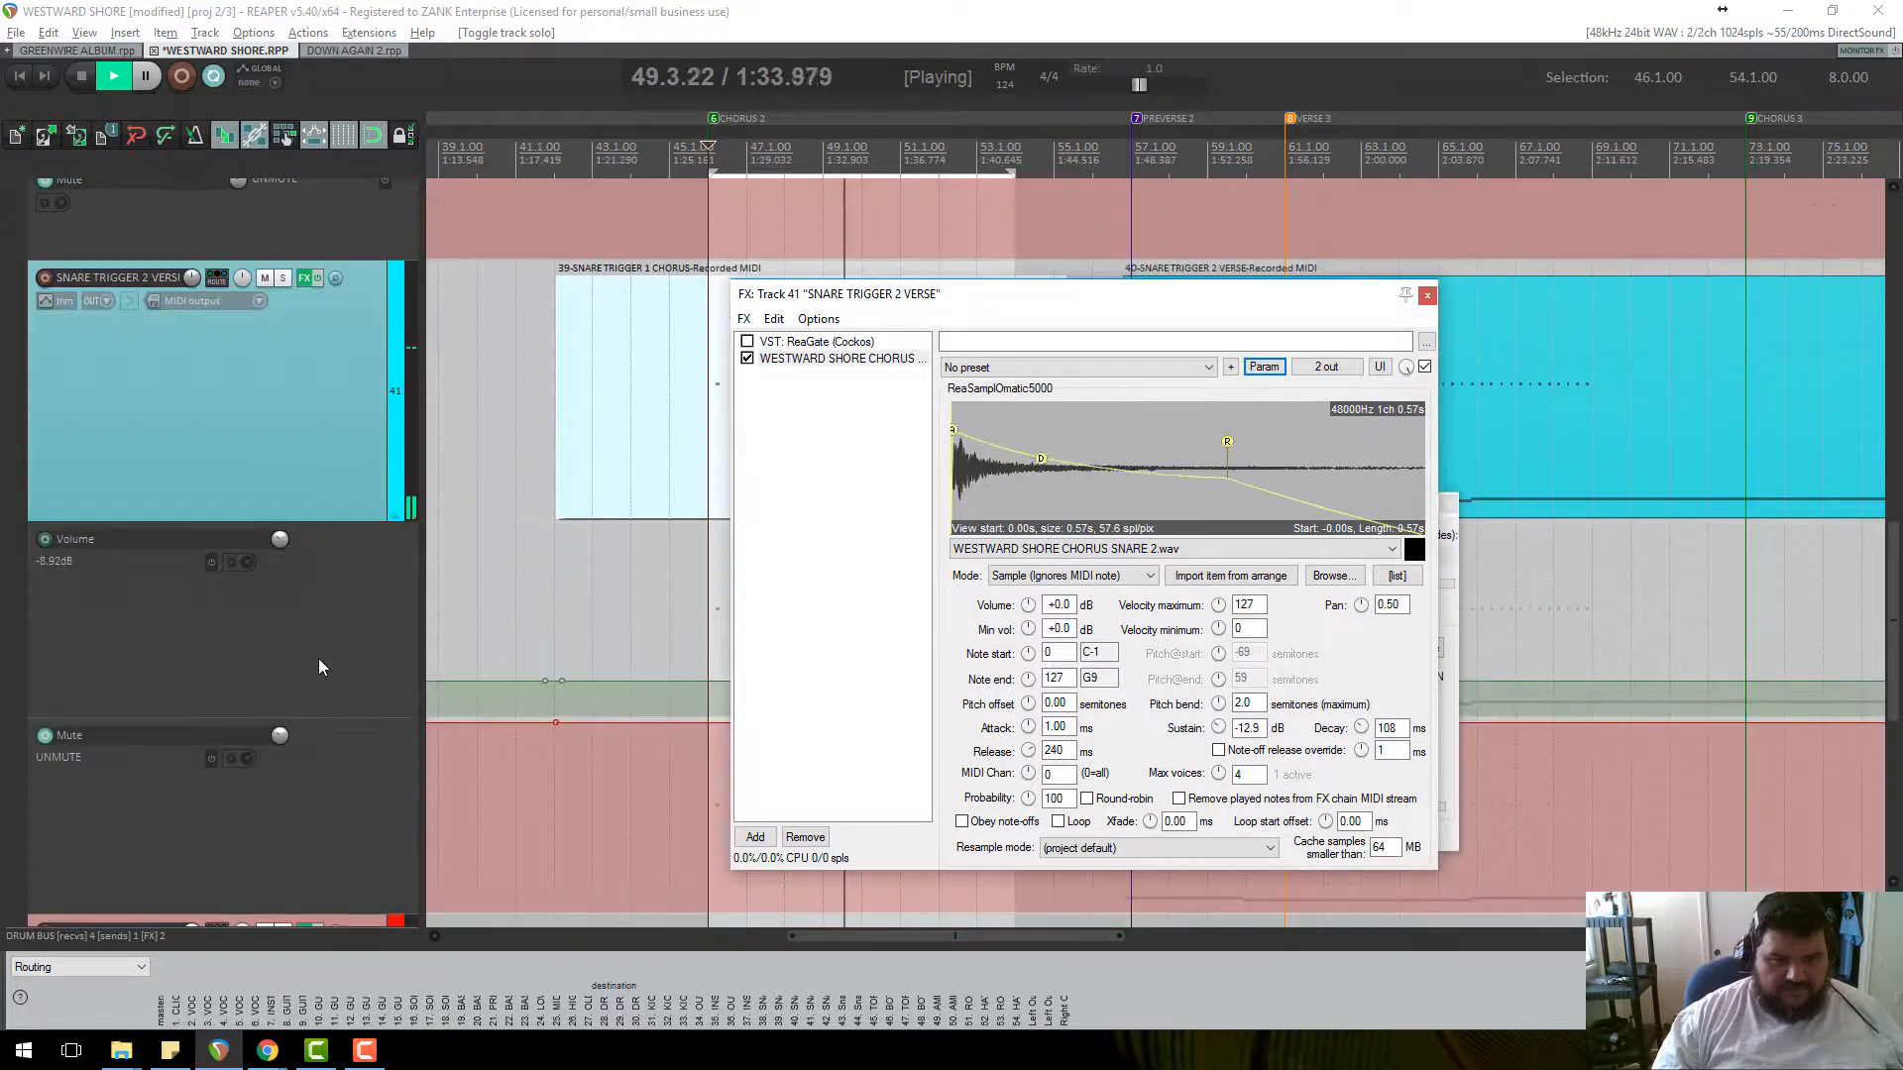
scroll(332, 634, down, 1)
scroll(347, 605, up, 3)
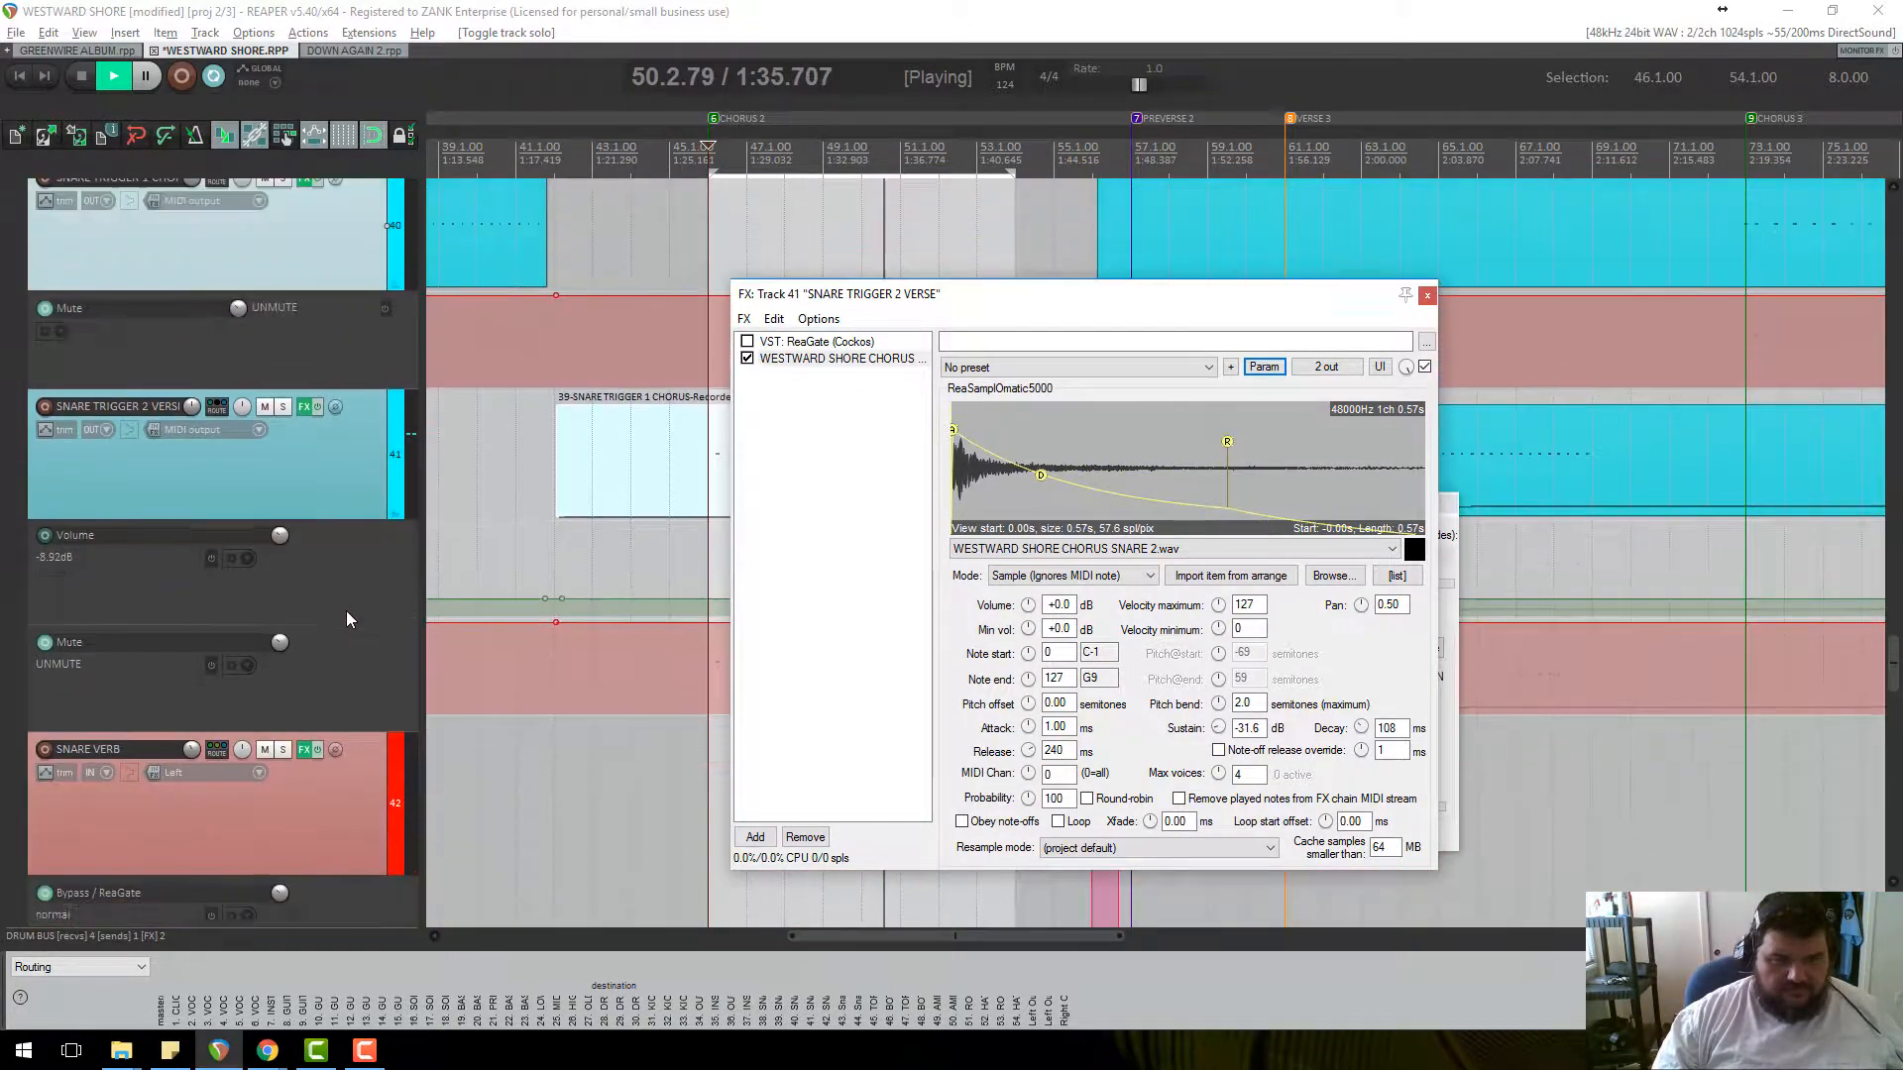
scroll(344, 604, down, 5)
key(space)
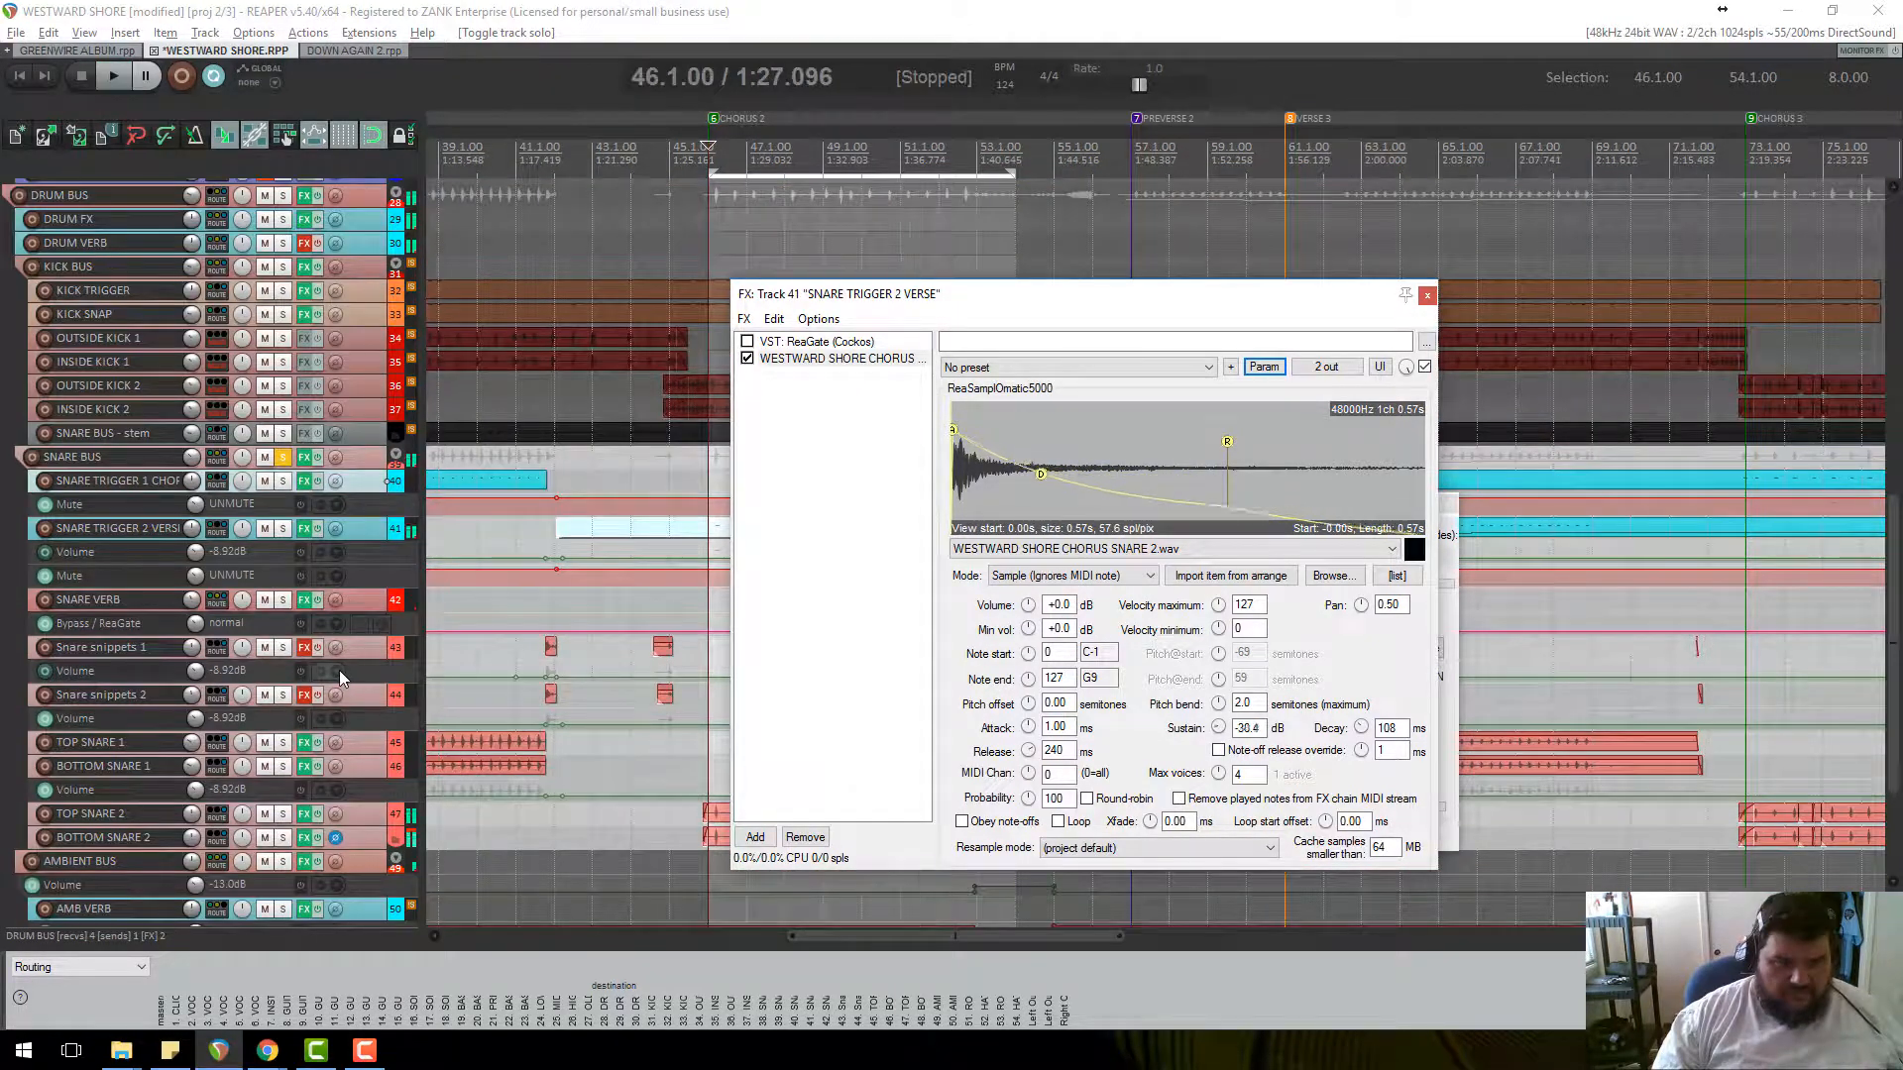
click(360, 759)
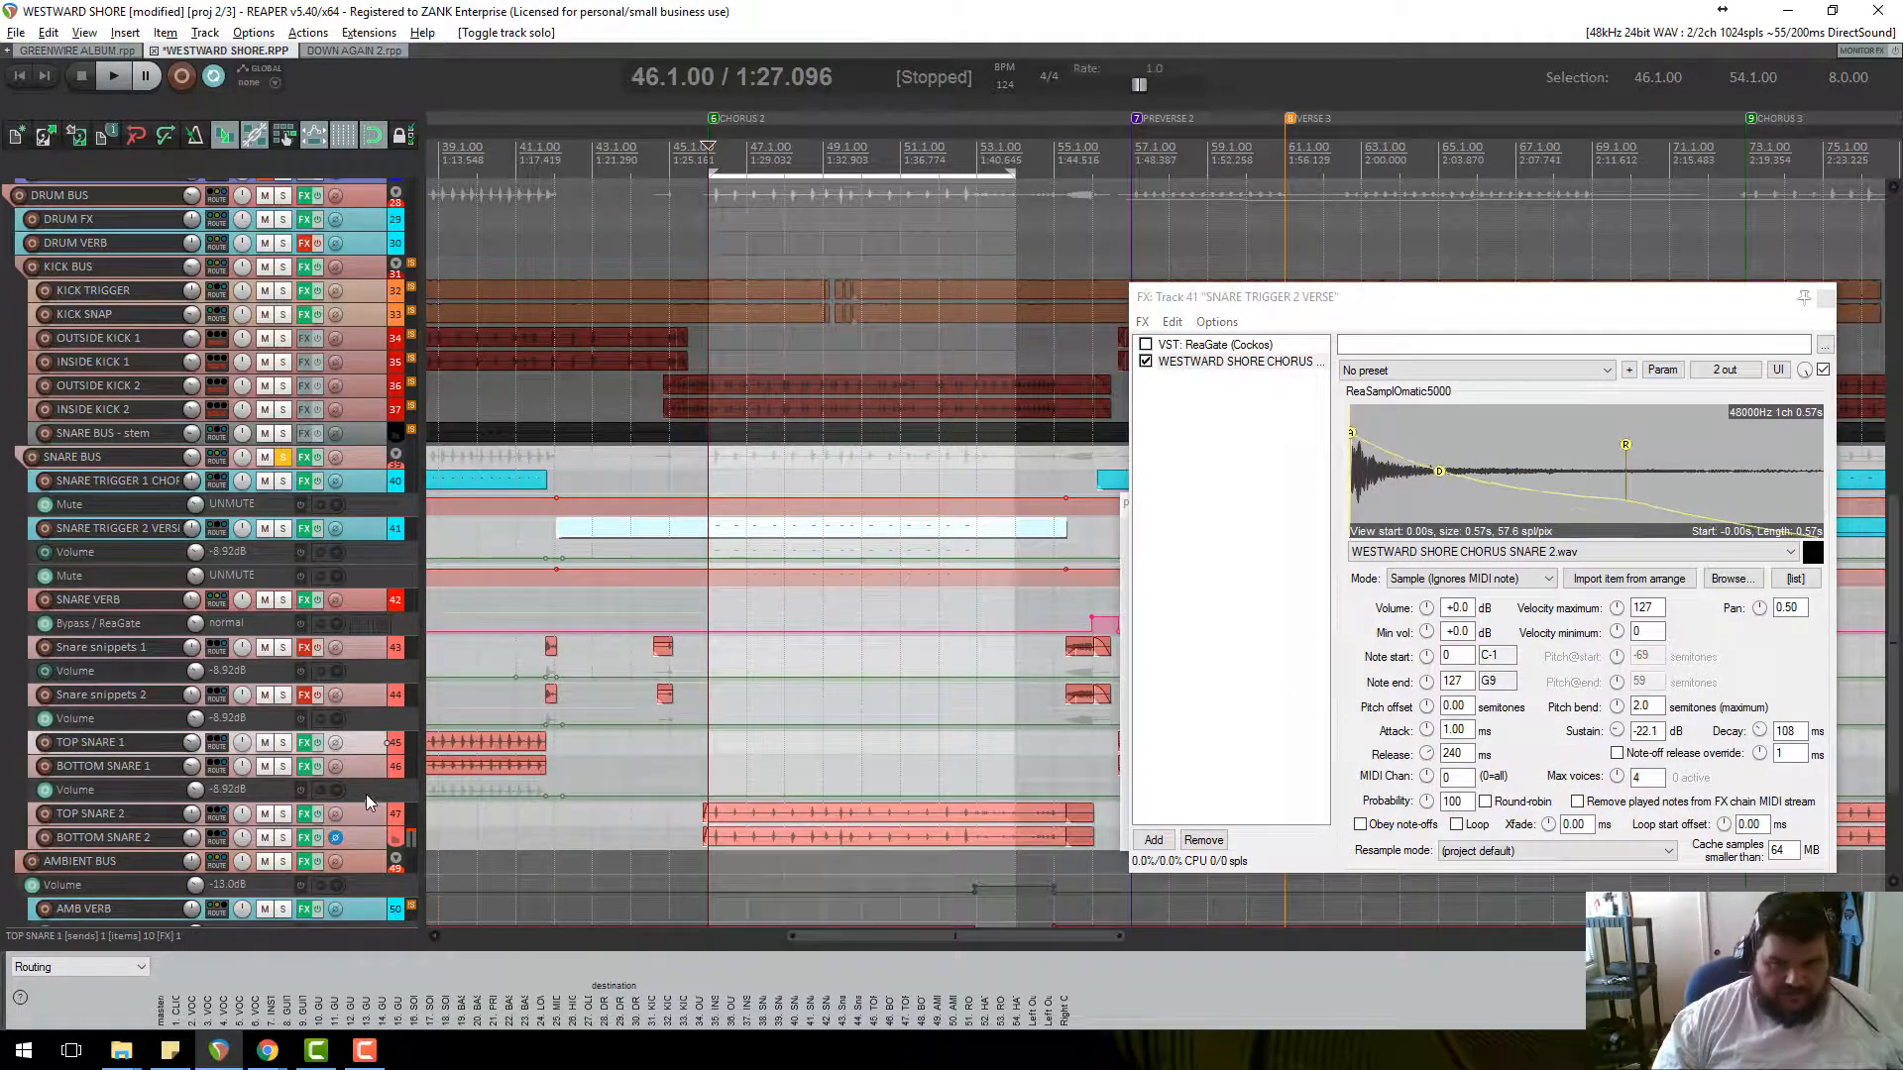
click(365, 819)
Toggle TOP SNARE 2's send to SNARE BUS from its routing menu.
right_click(215, 818)
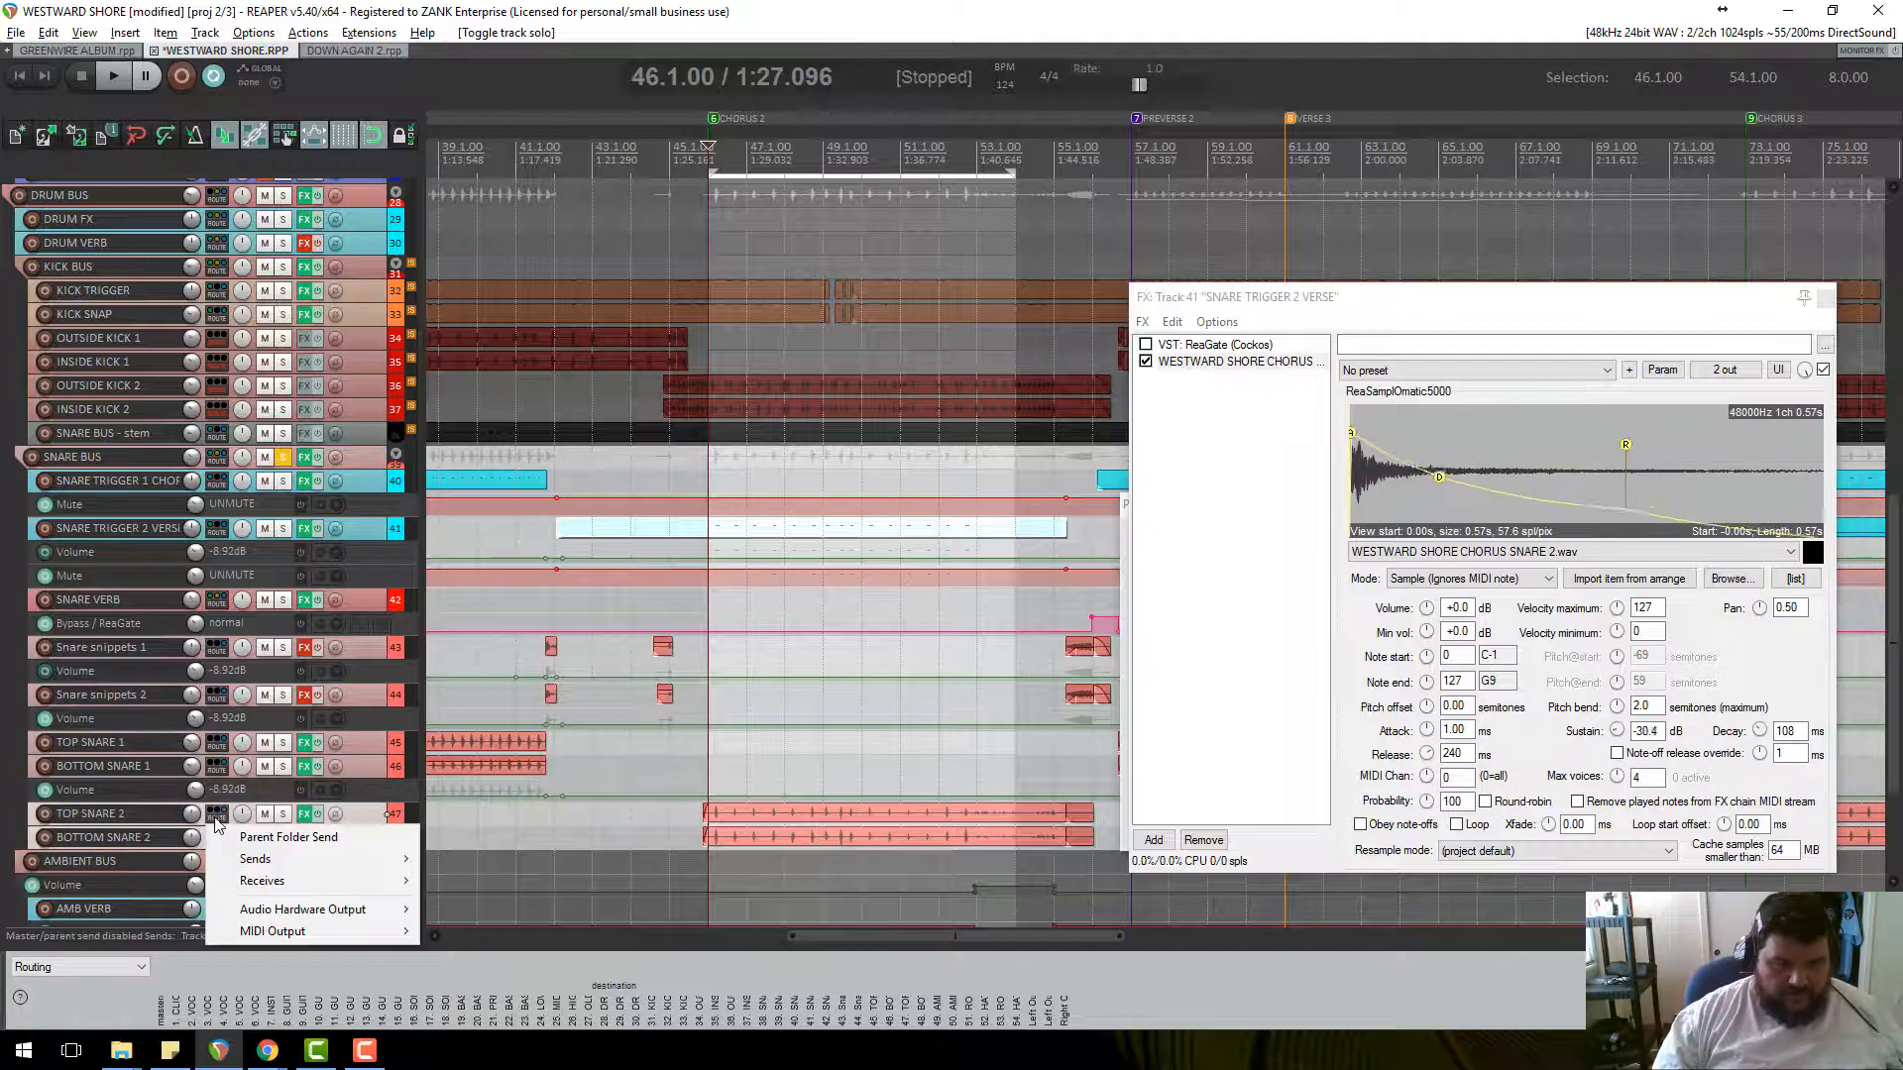
mouse_move(298, 858)
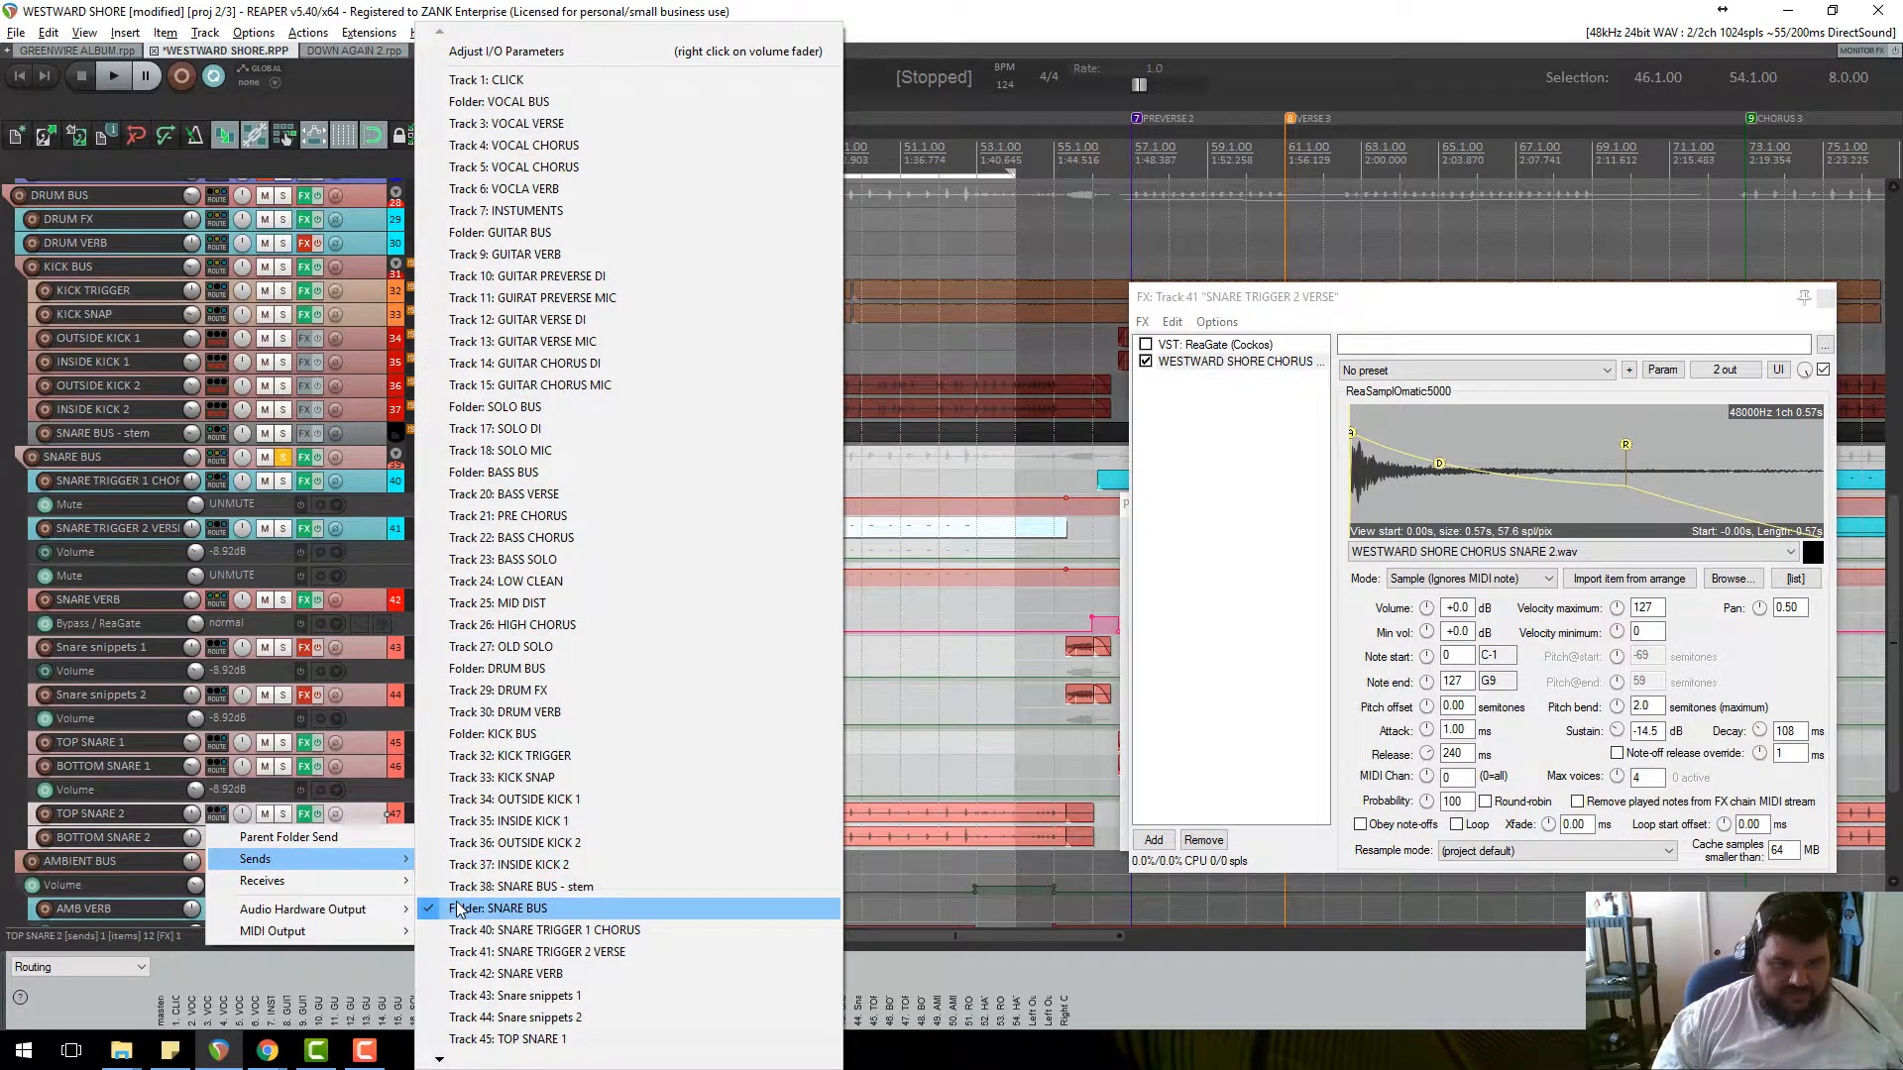
click(496, 900)
key(space)
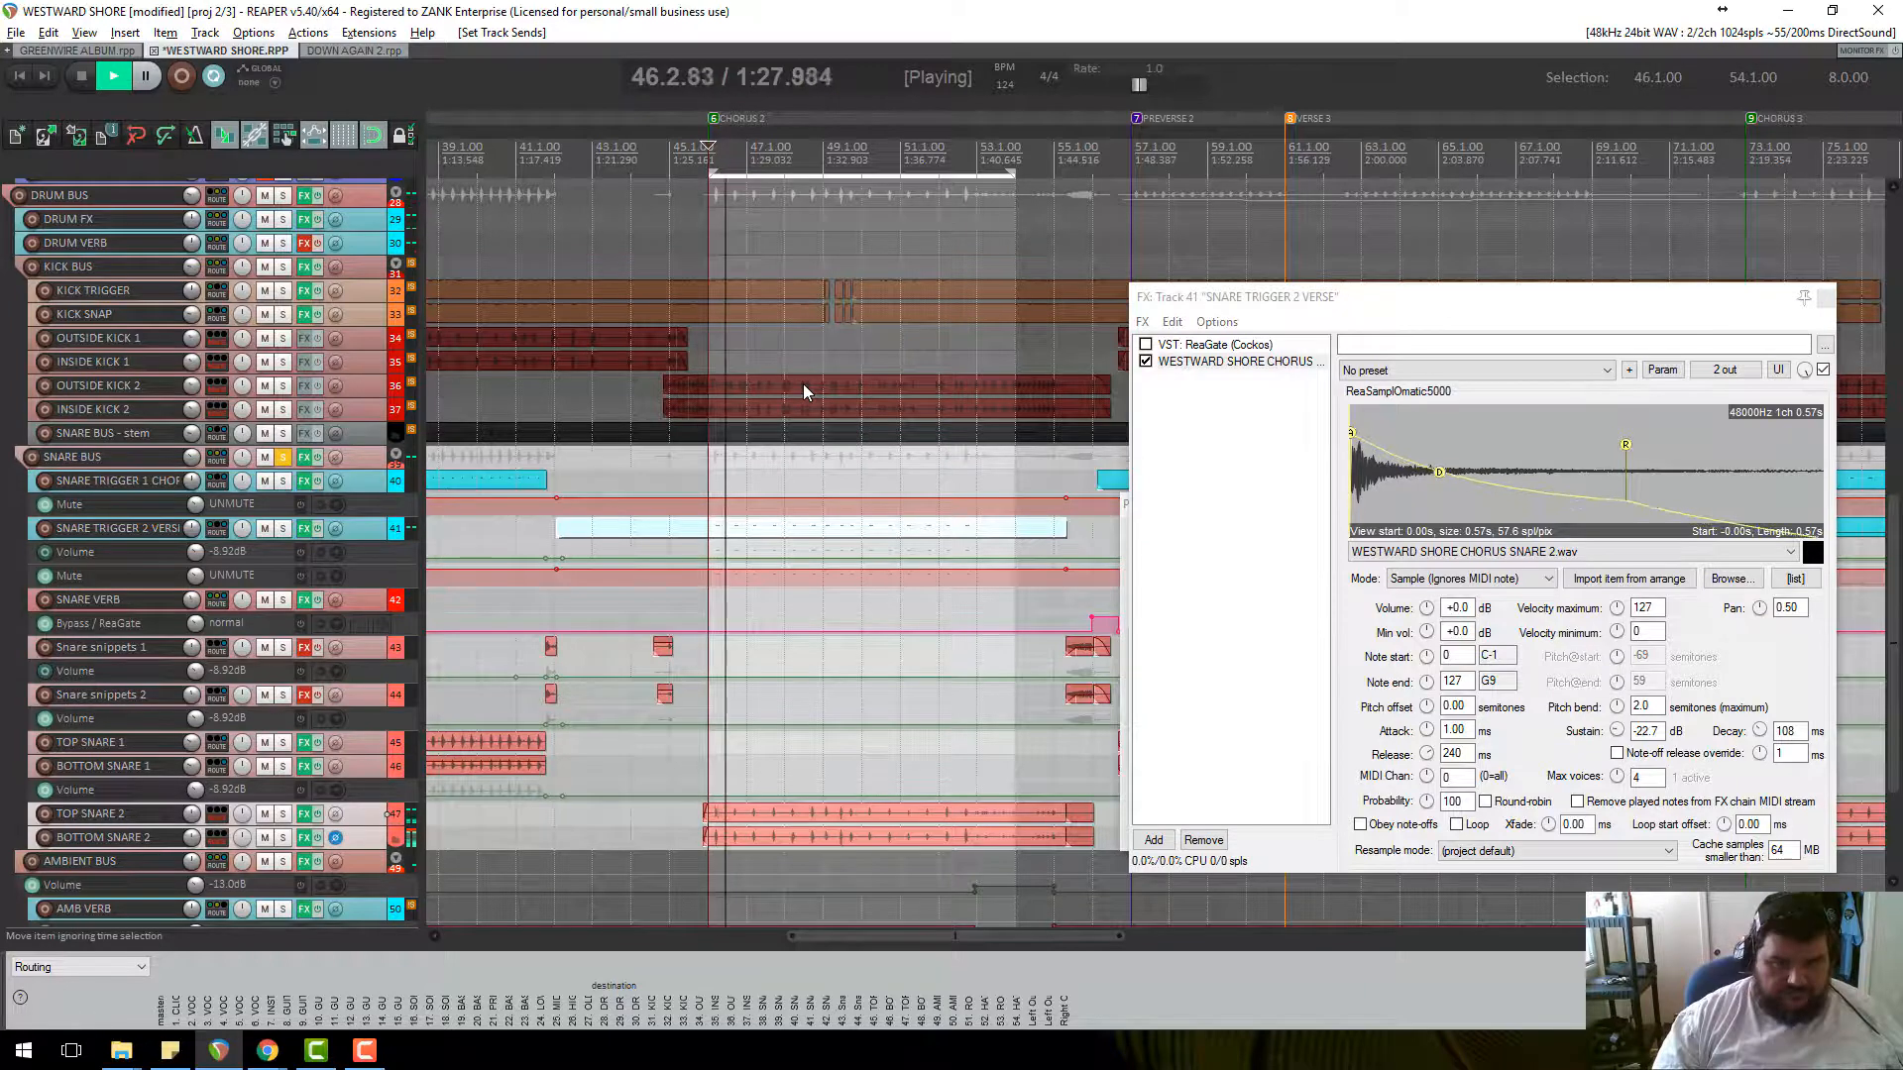
Make SNARE TRIGGER 2 VERSE taller and route TOP SNARE 2 into the SNARE BUS folder.
drag(367, 538, 366, 559)
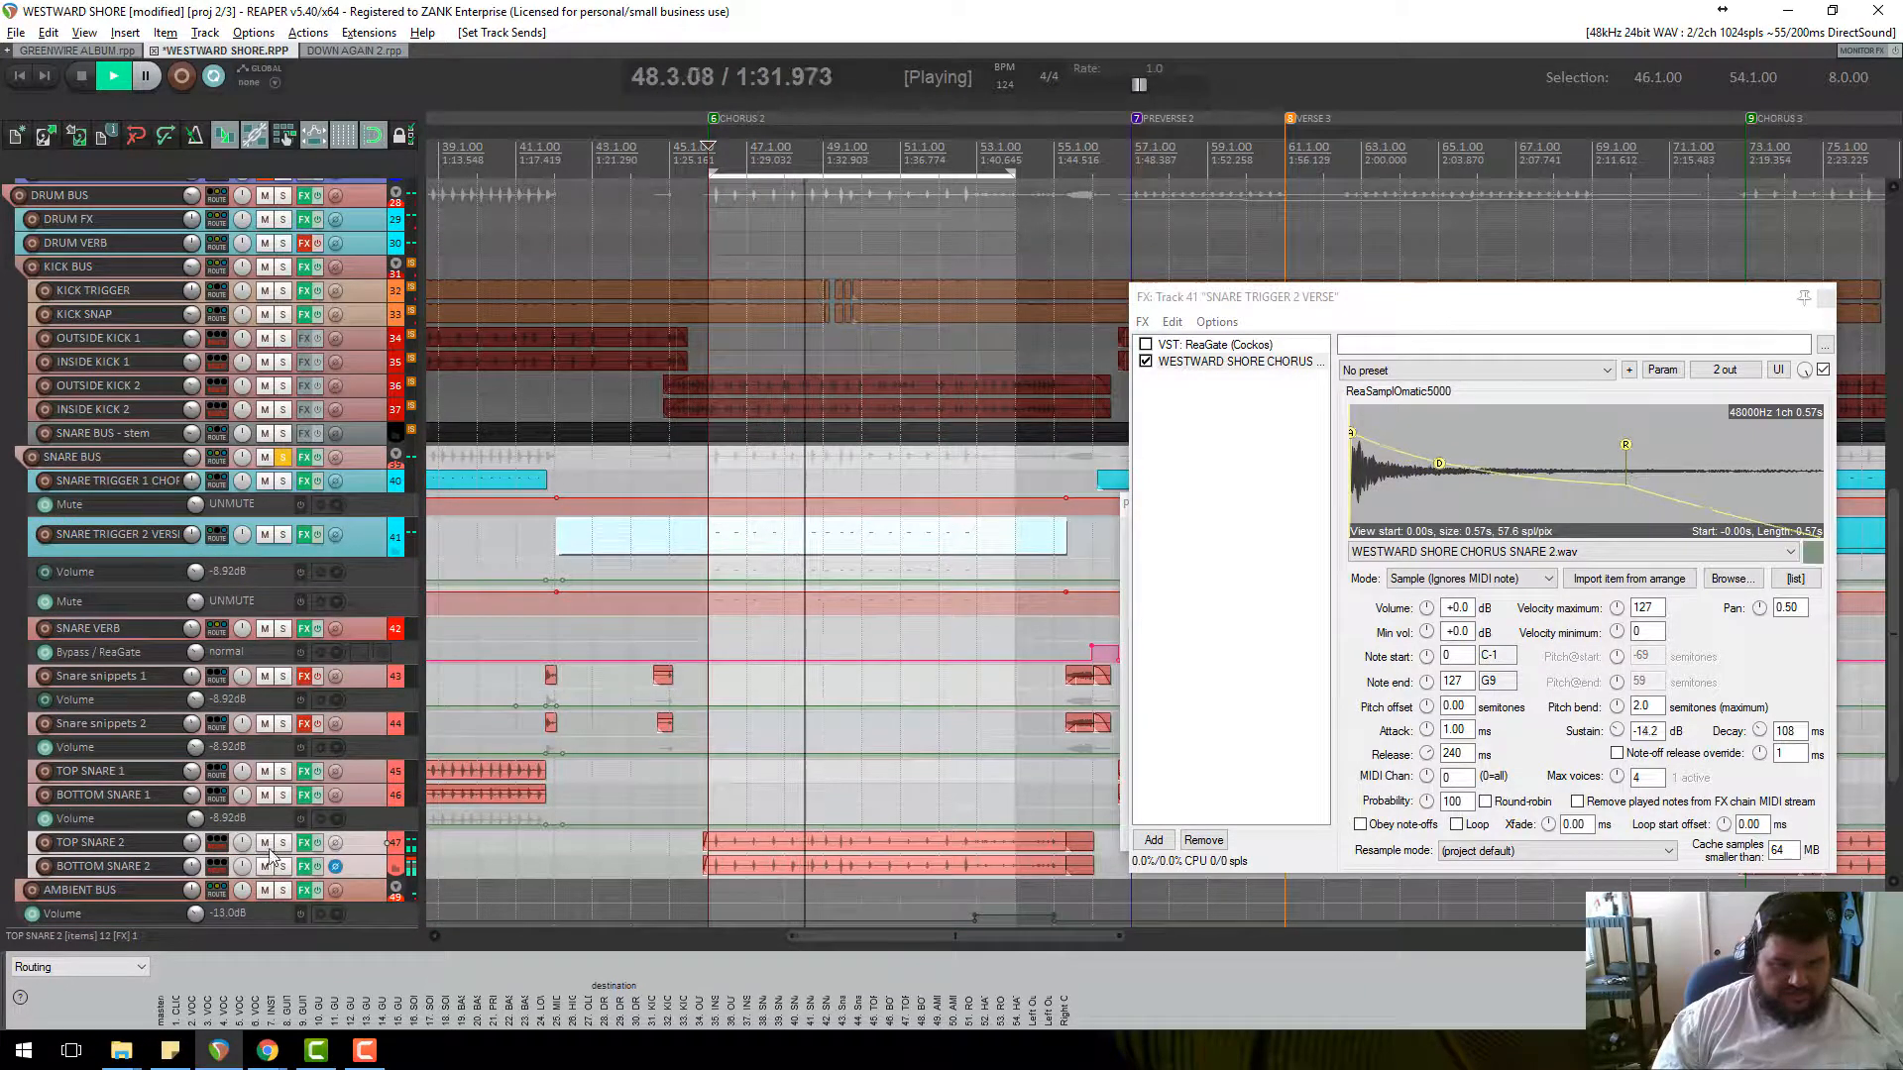
click(234, 849)
mouse_move(278, 887)
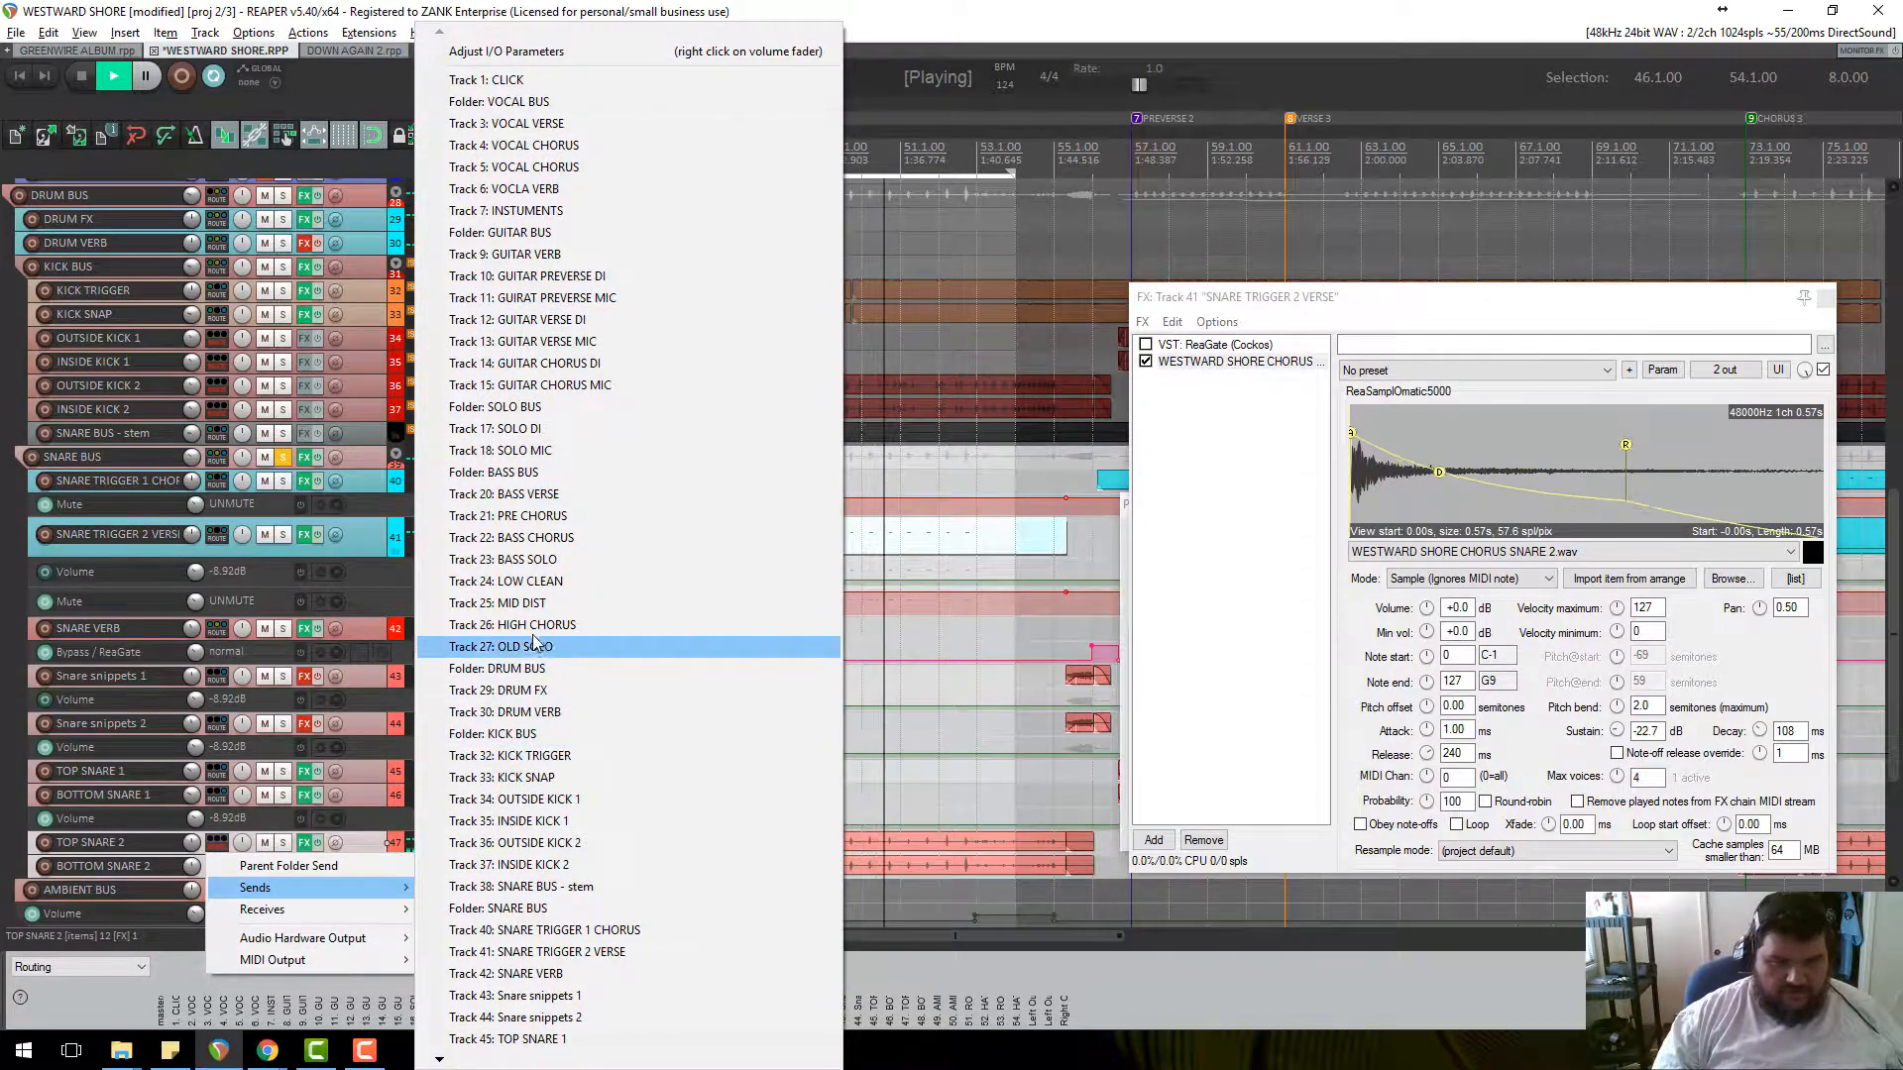
click(542, 910)
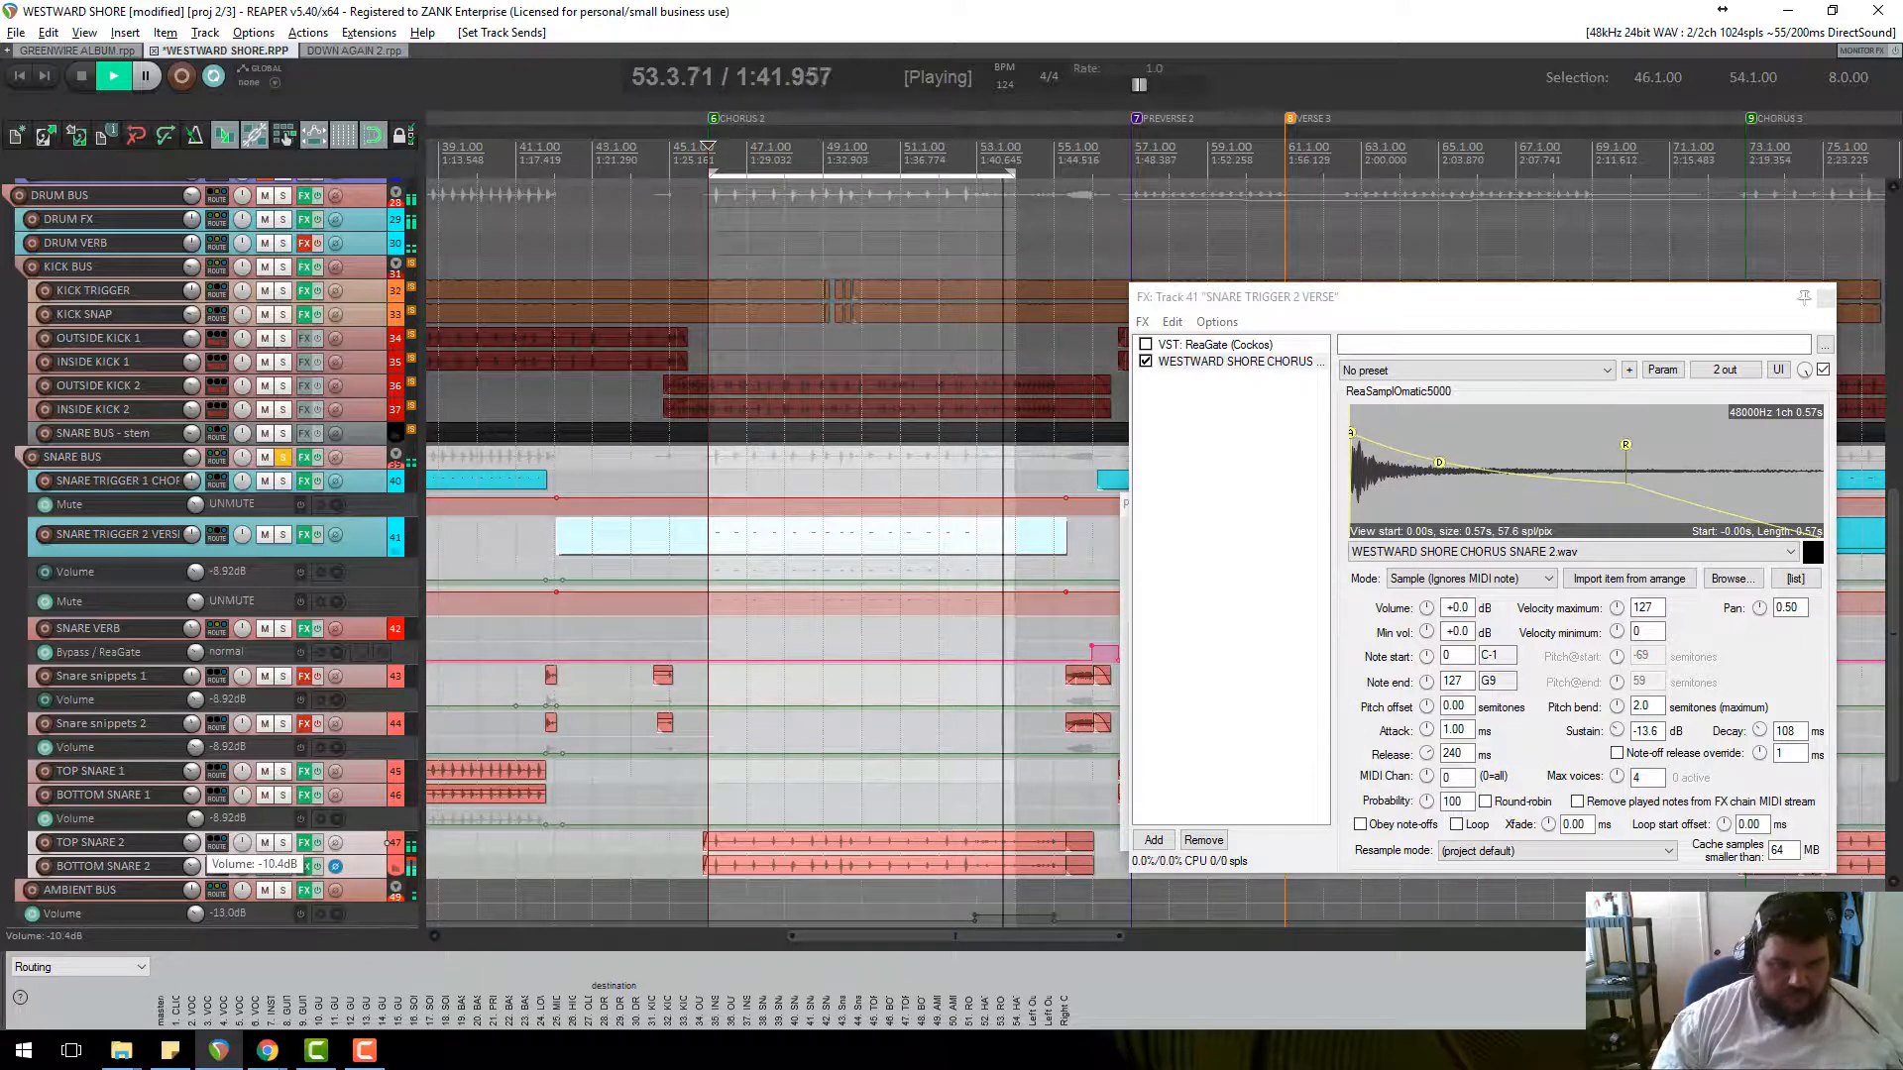
key(space)
Restart playback and move the sampler window to reveal its modulation settings.
scroll(969, 608, down, 4)
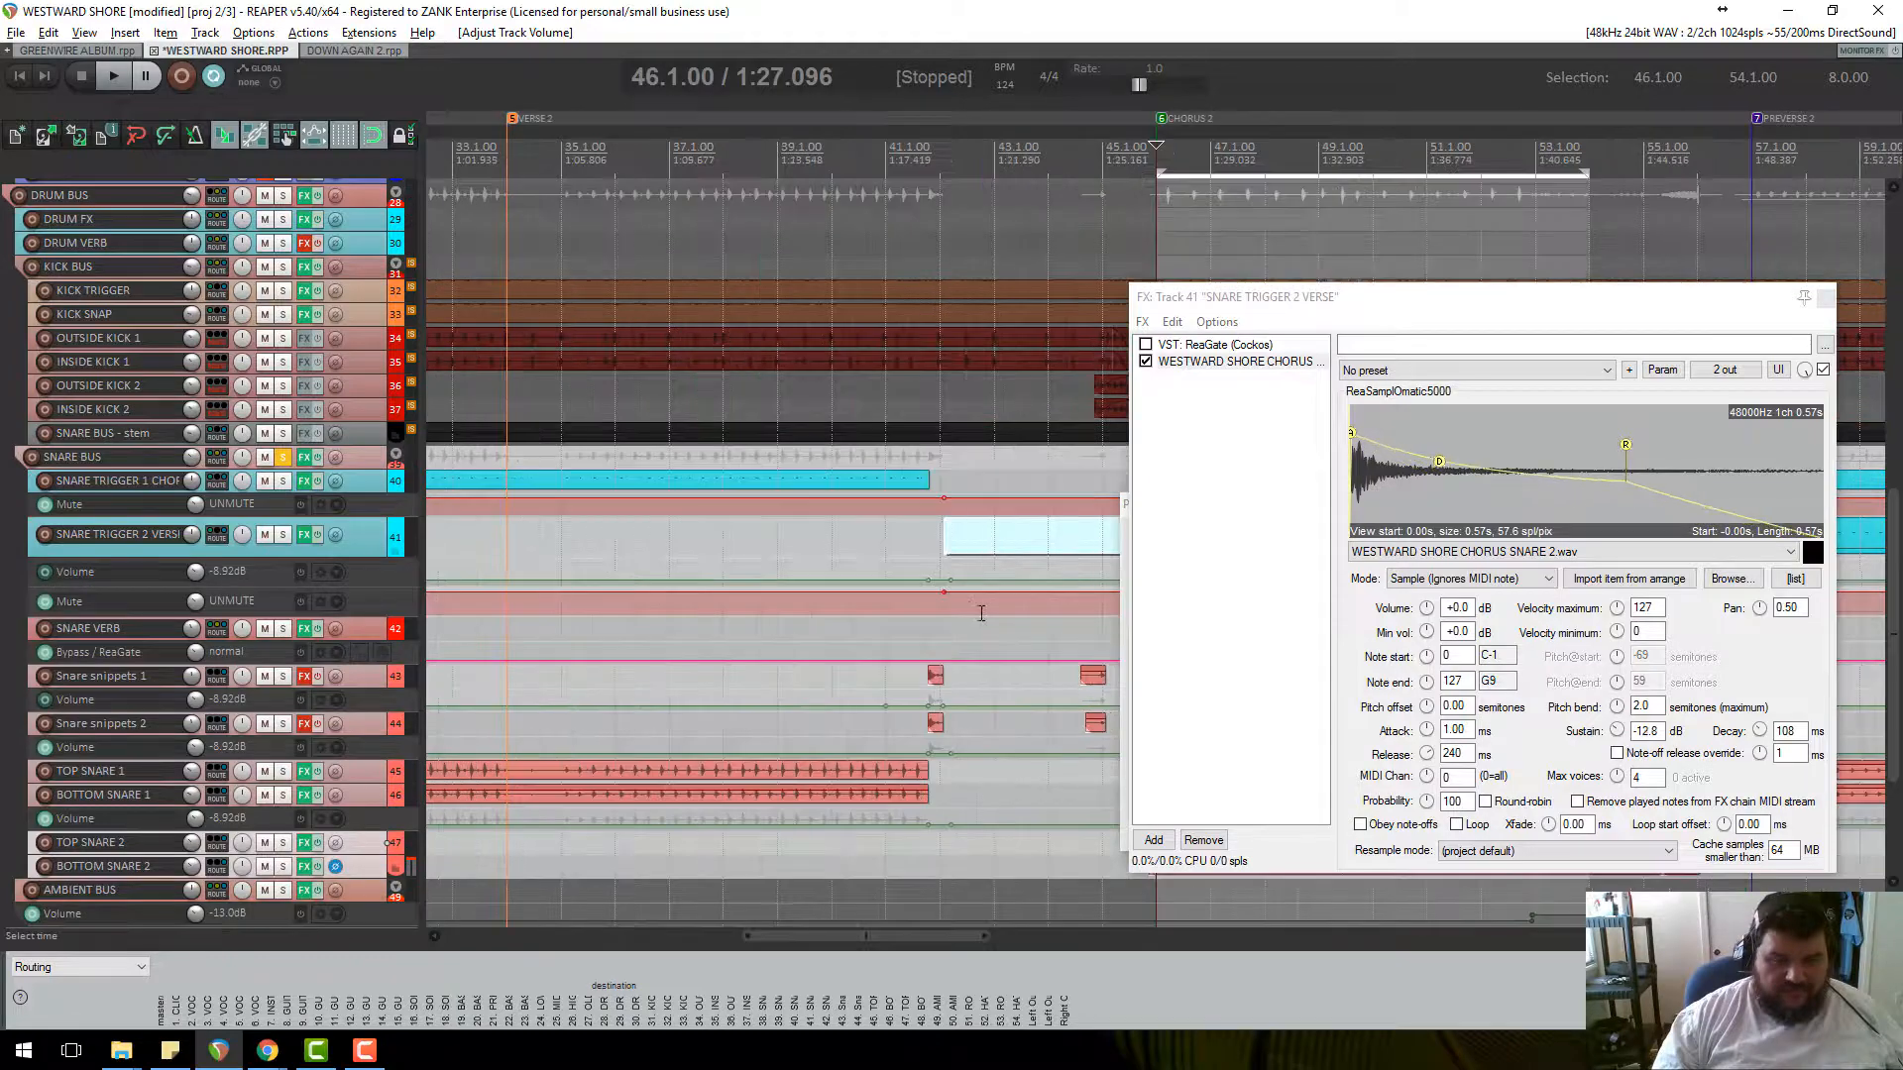
key(space)
scroll(937, 579, down, 3)
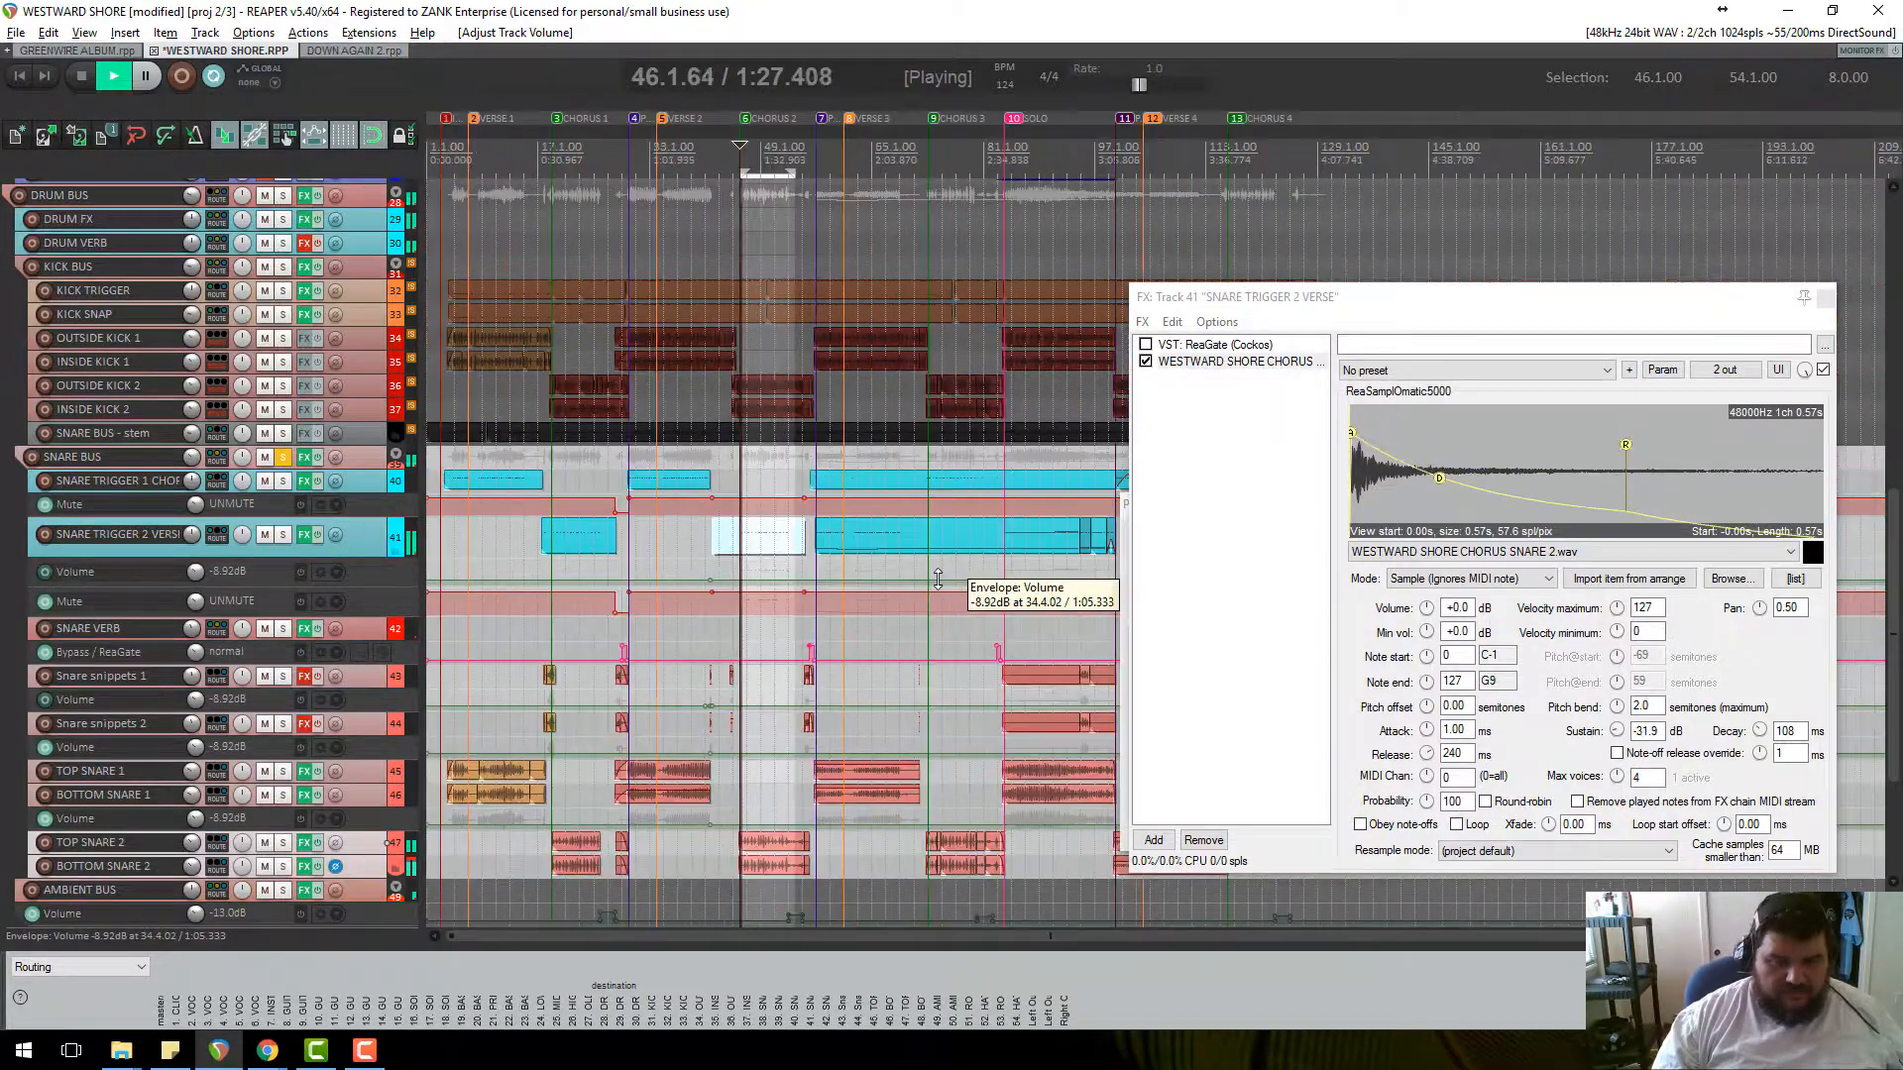
scroll(658, 585, up, 5)
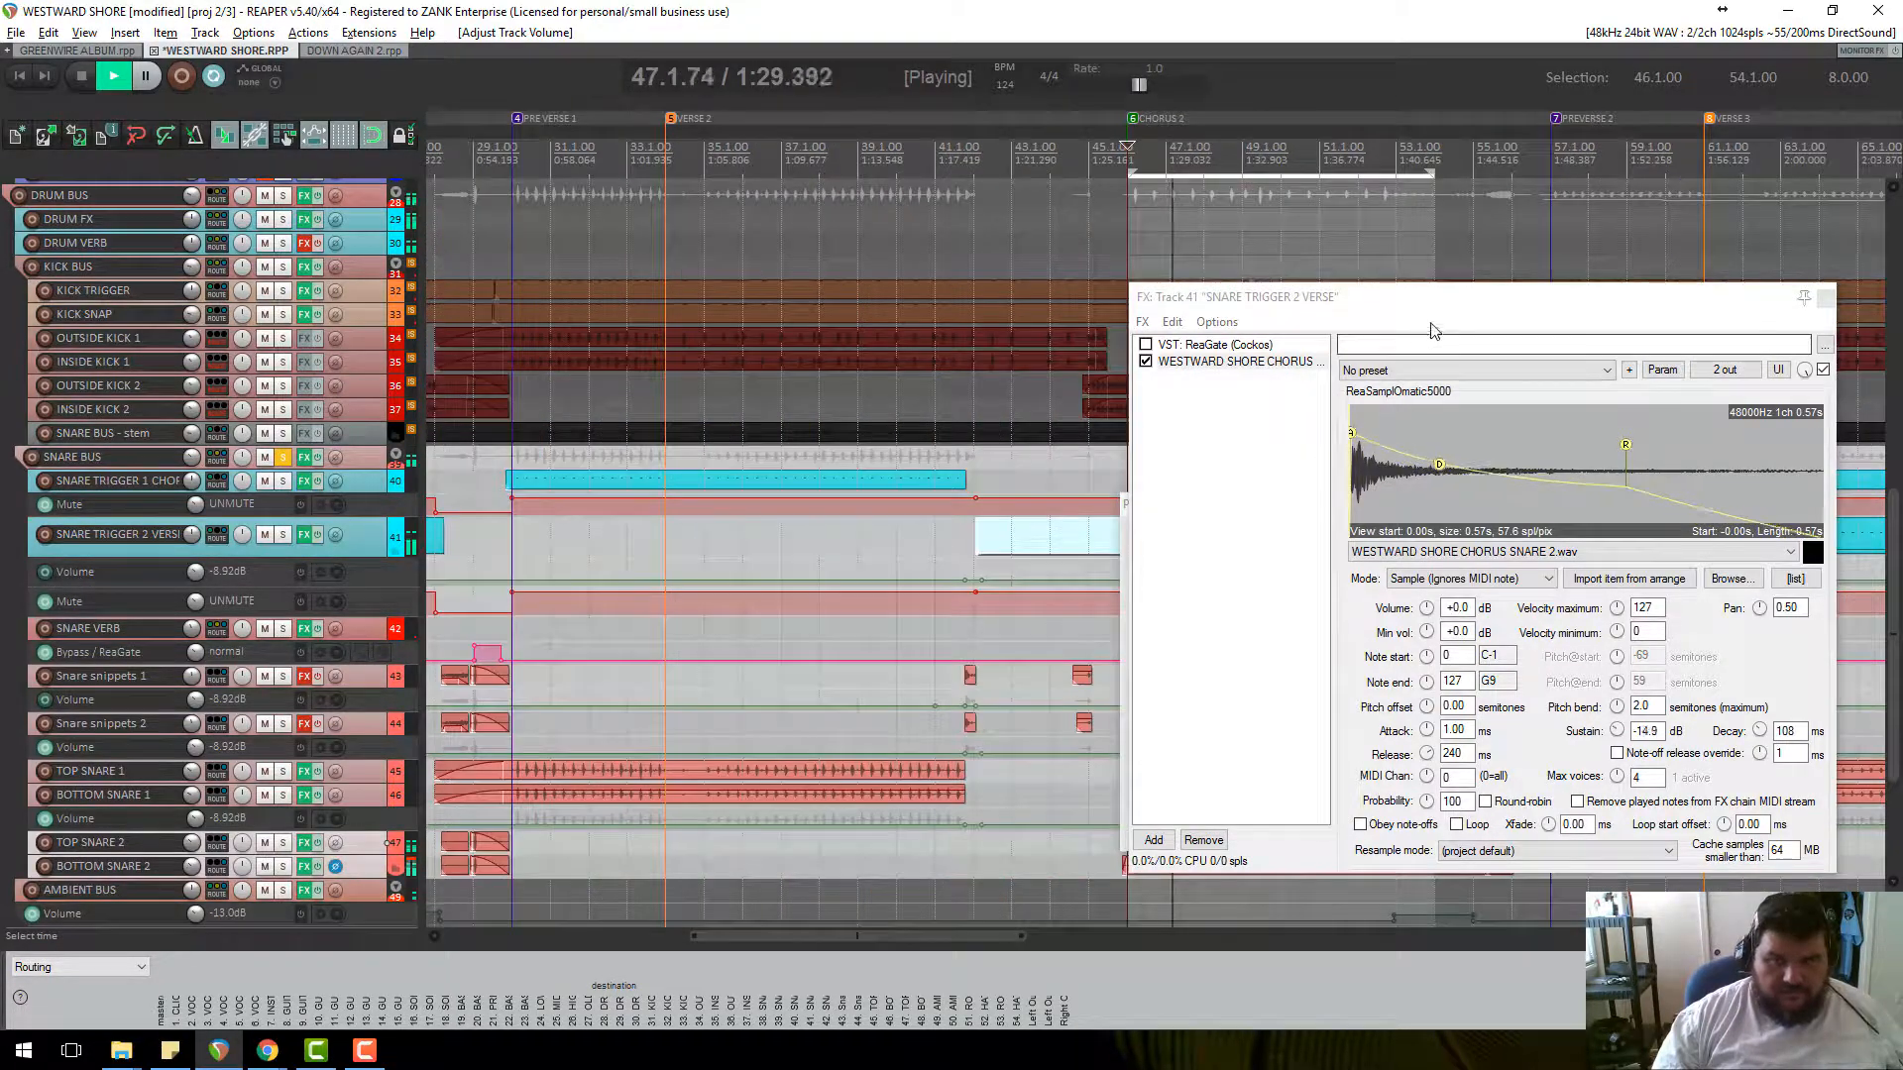
drag(1450, 298, 1506, 604)
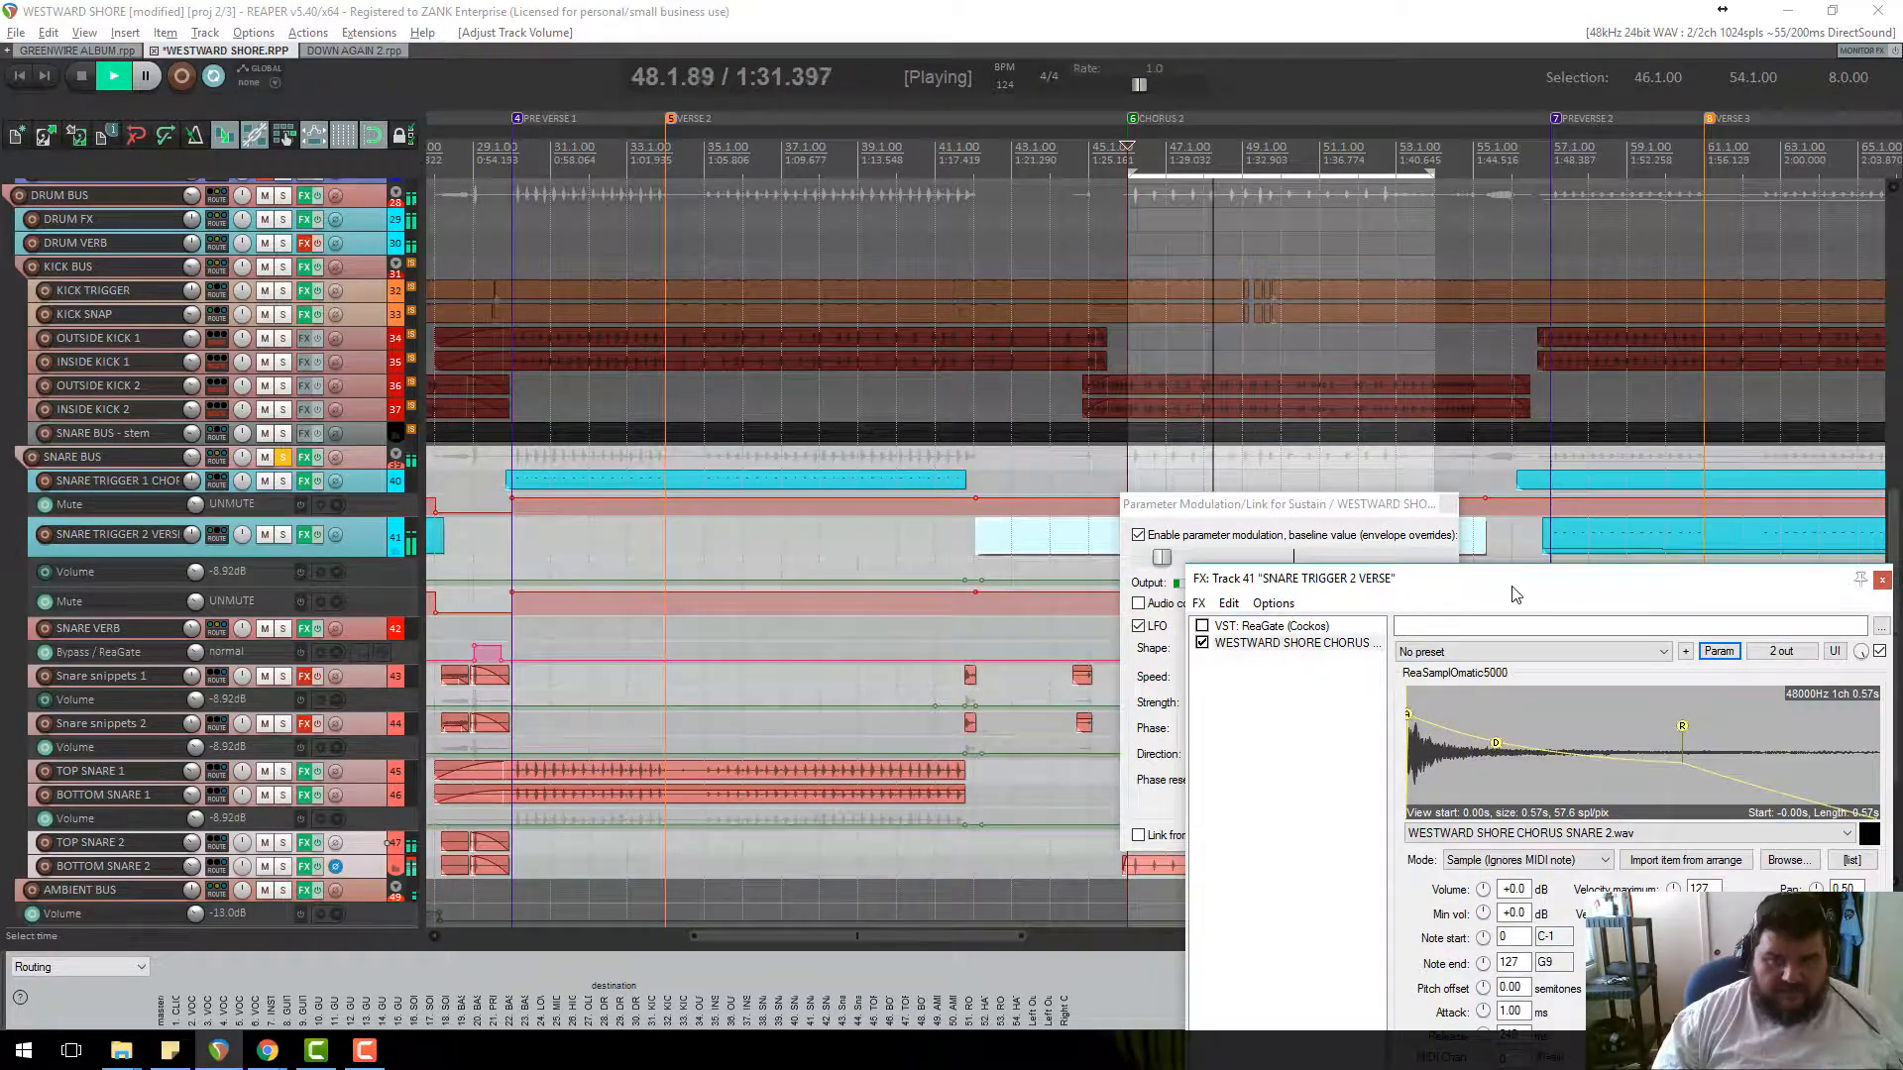
scroll(1031, 519, down, 3)
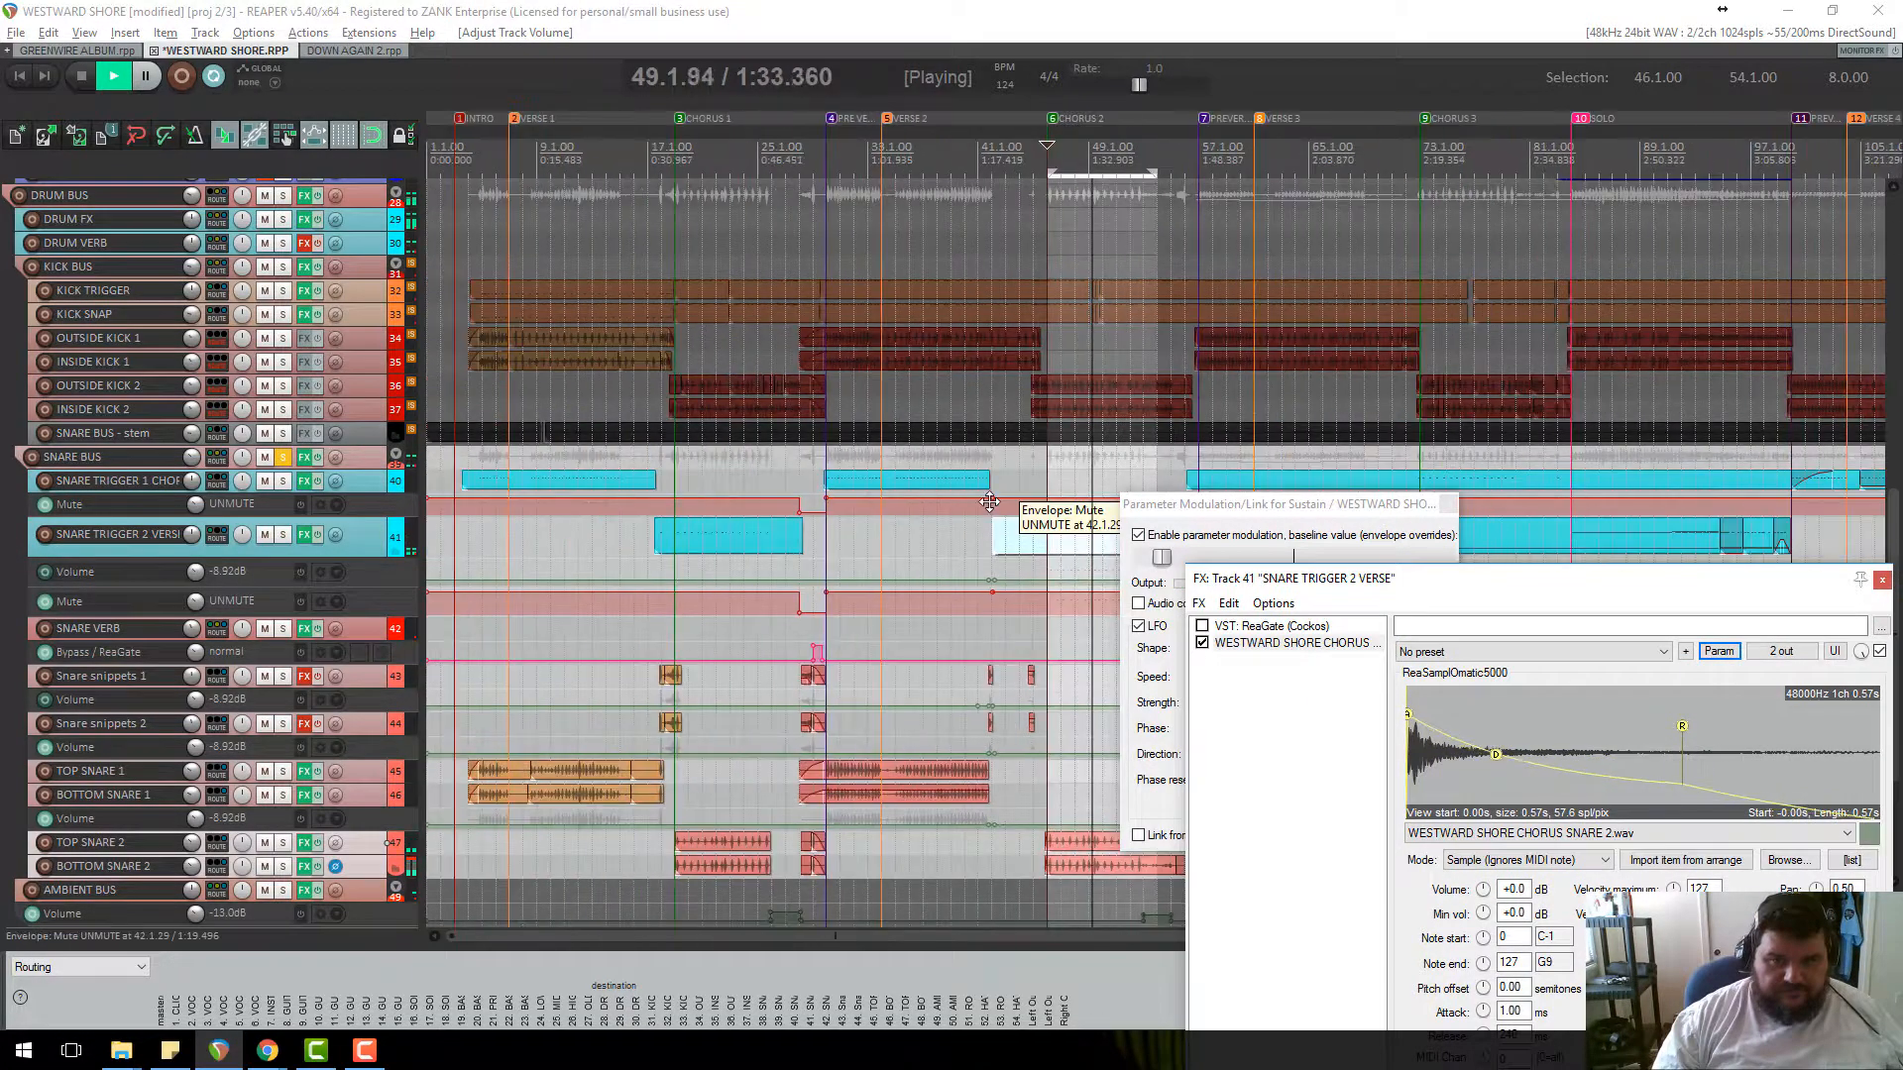
scroll(1030, 519, down, 3)
scroll(278, 268, up, 1)
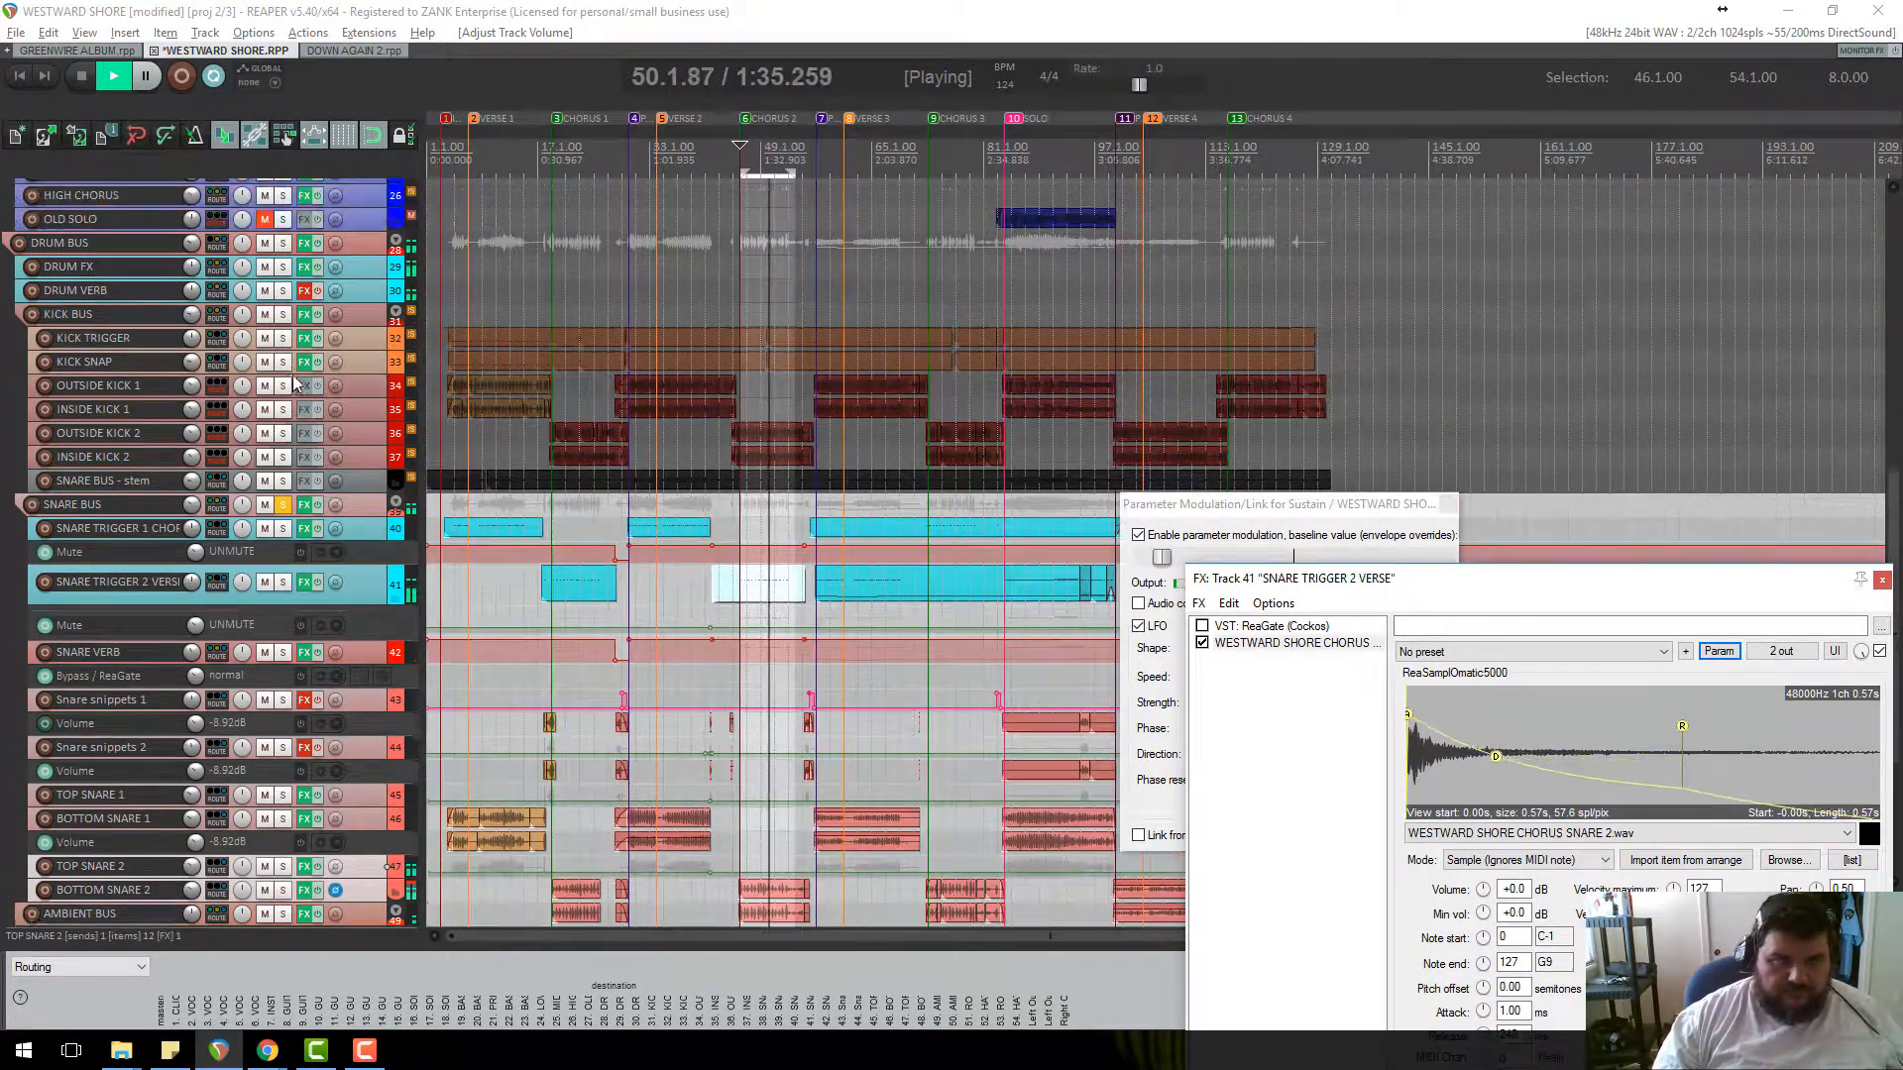
Solo DRUM BUS and SNARE BUS, replay from bar 46 and close the sampler window.
click(282, 243)
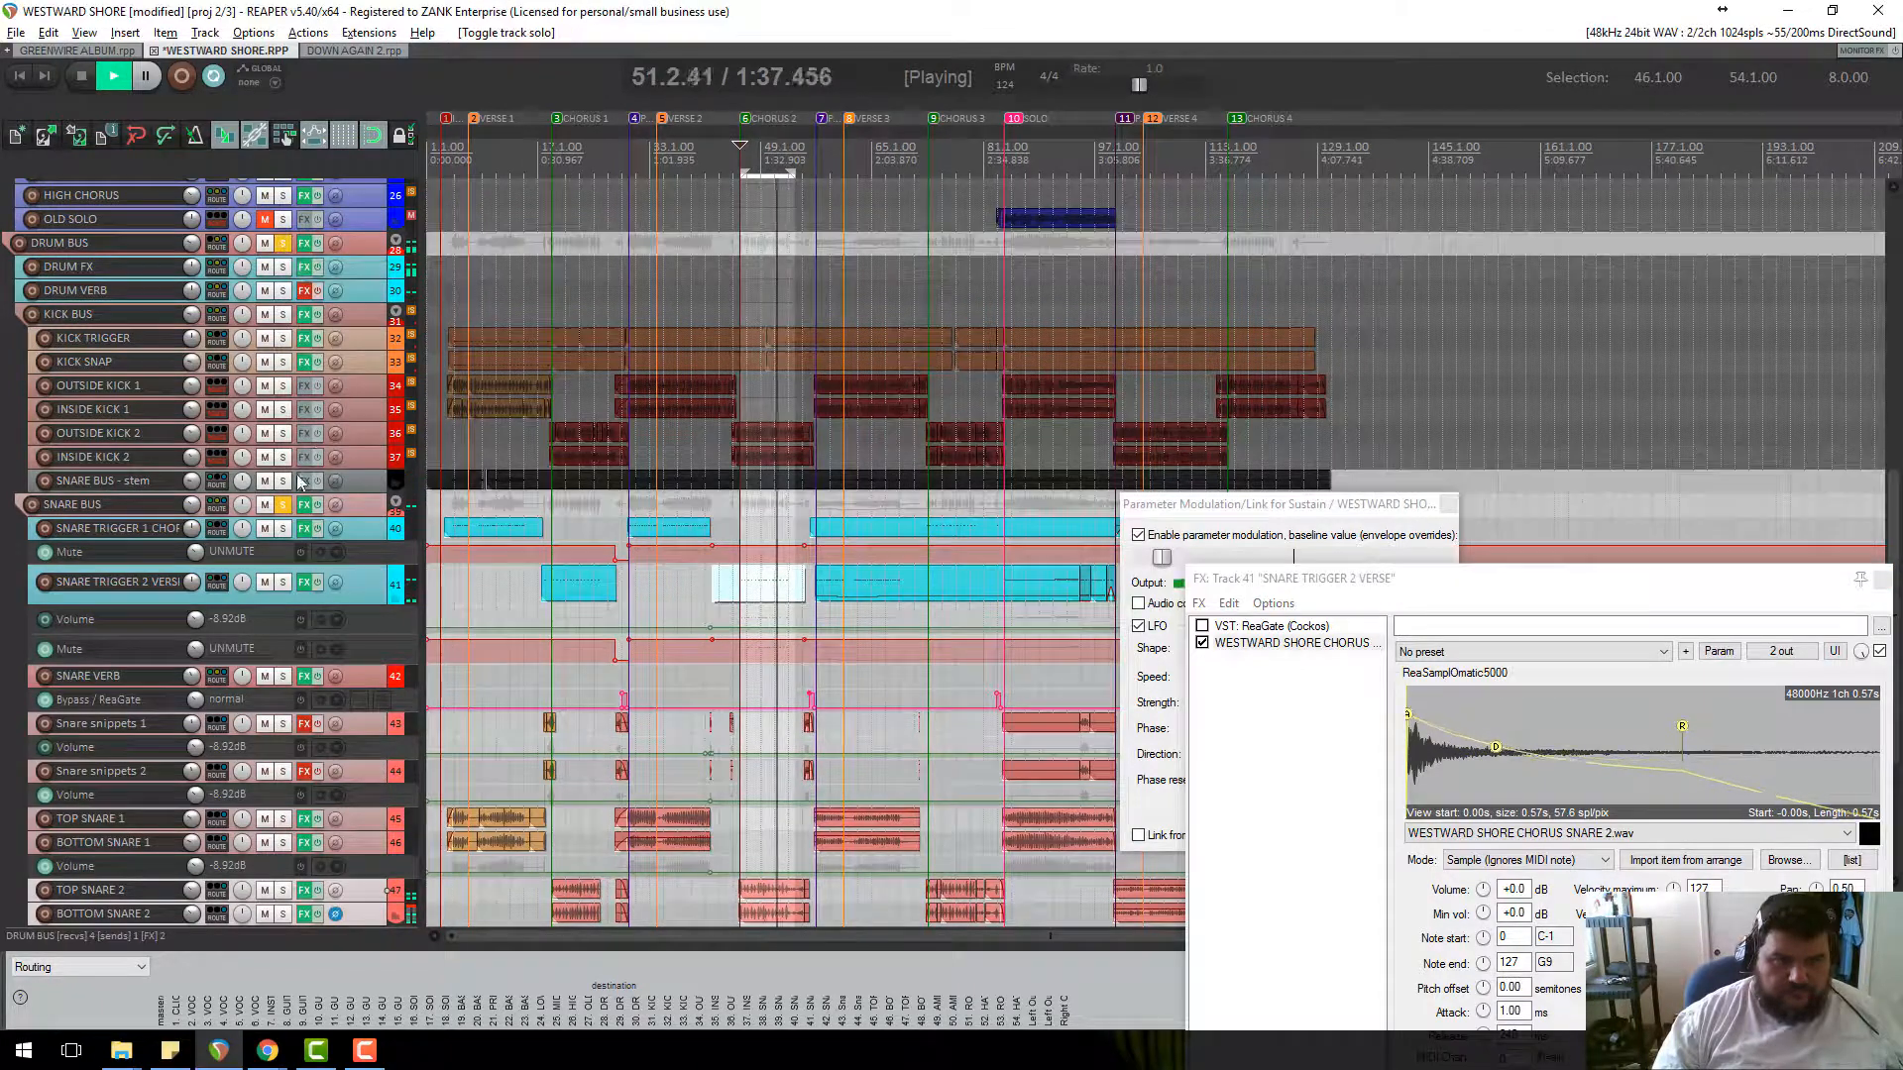
click(284, 505)
scroll(347, 862, down, 3)
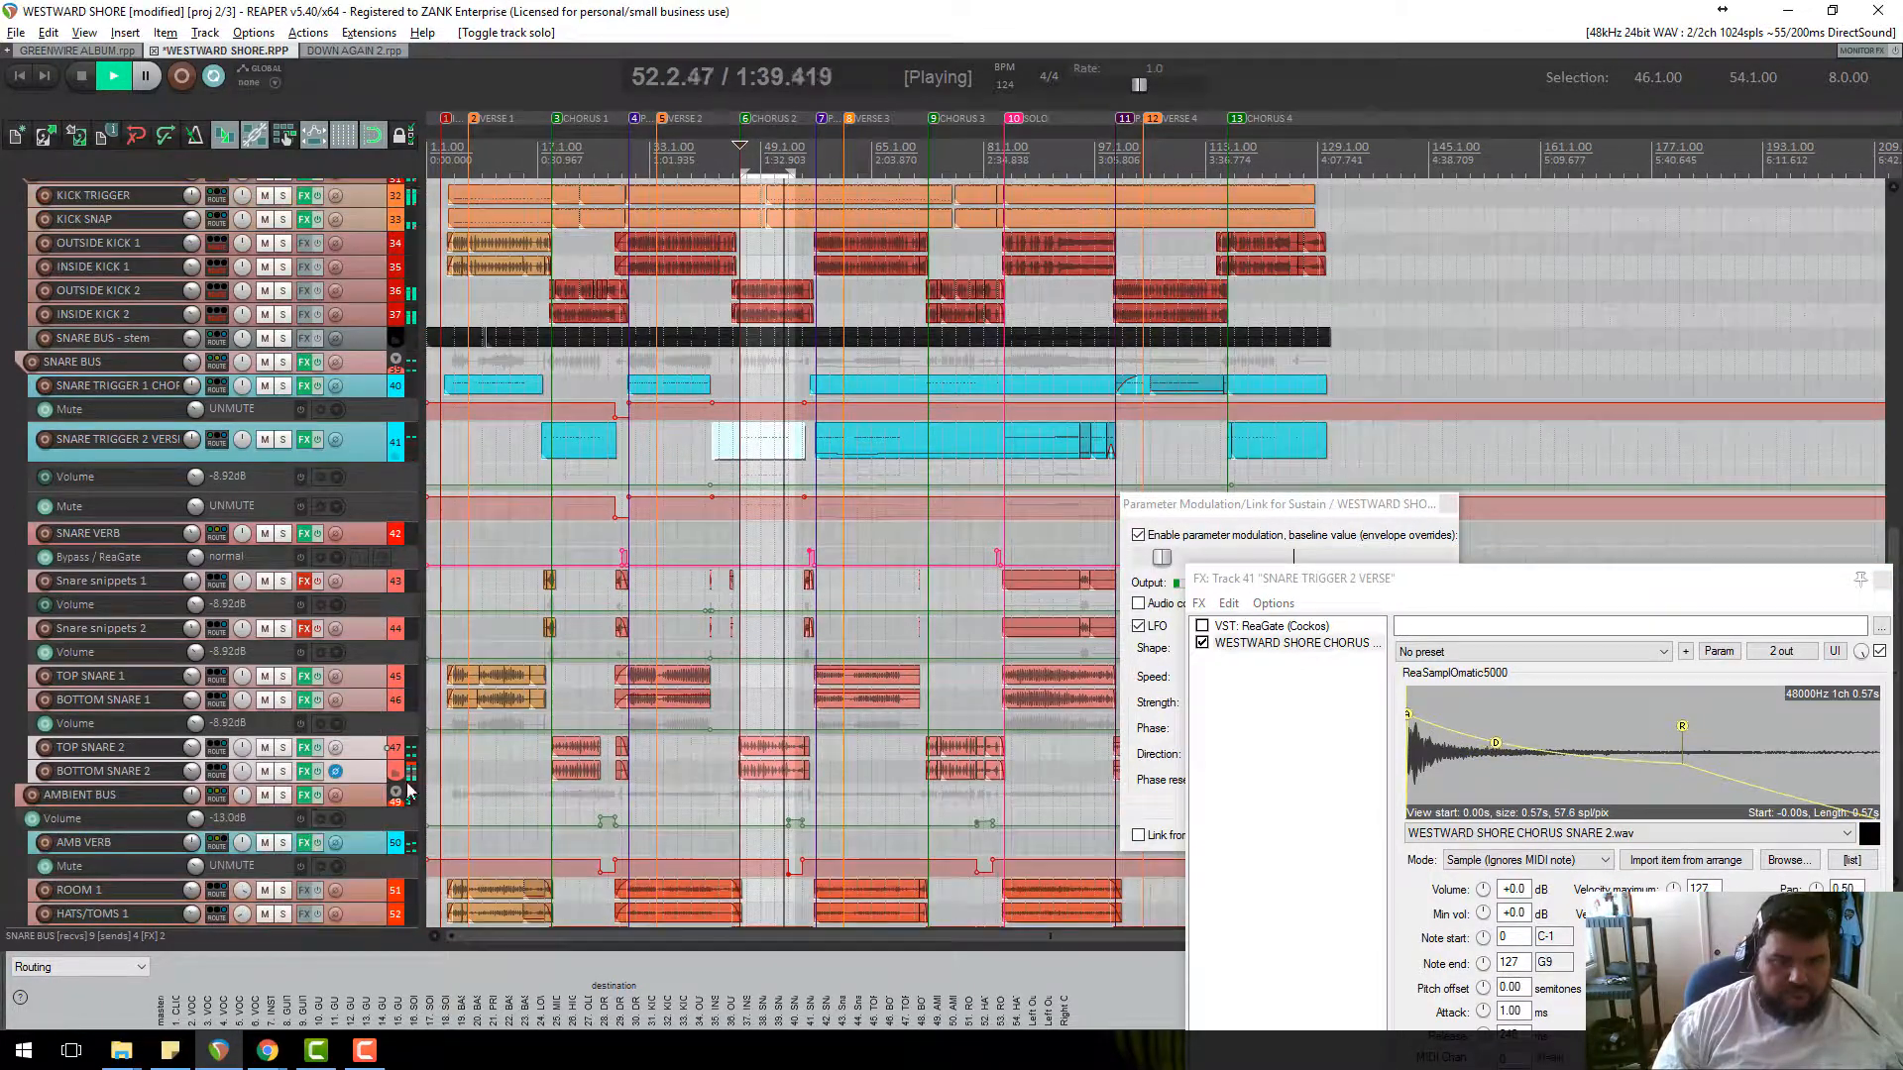
scroll(948, 654, up, 4)
key(space)
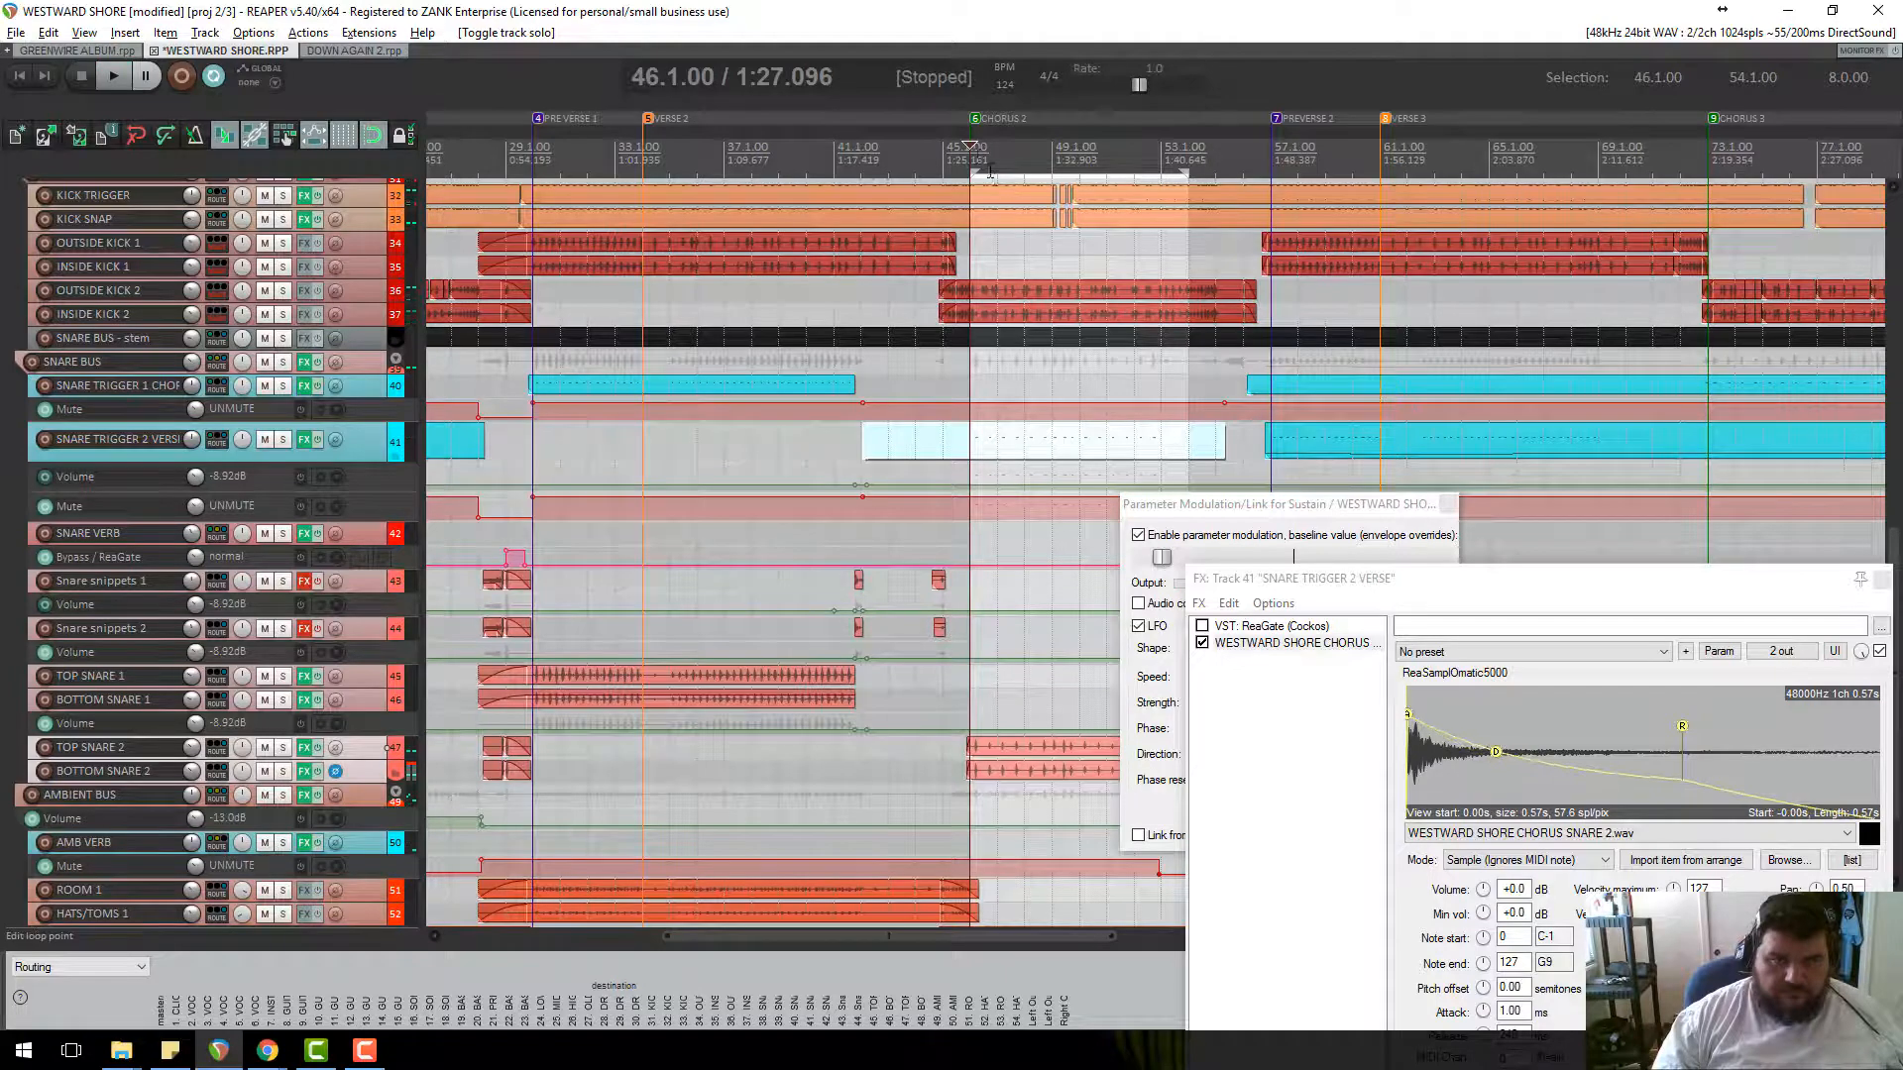
key(space)
scroll(1139, 446, up, 2)
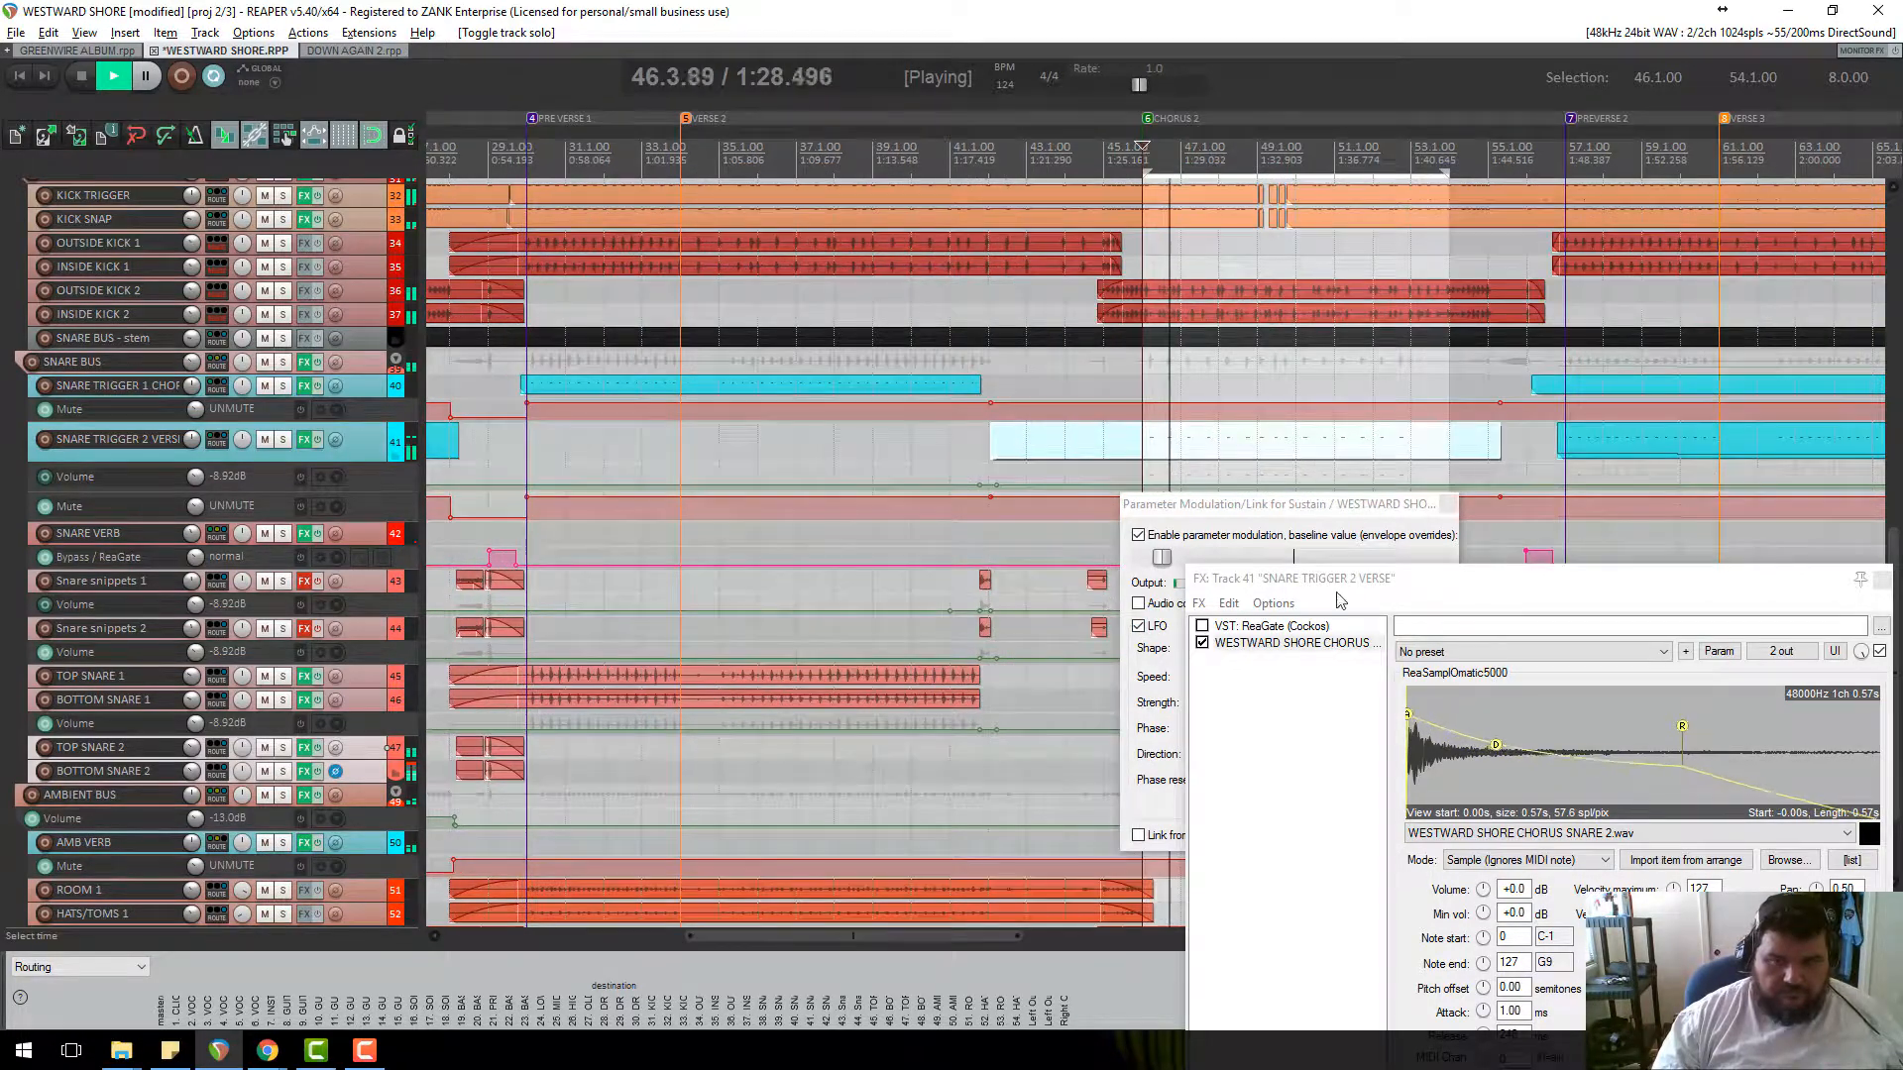
drag(1485, 580, 845, 356)
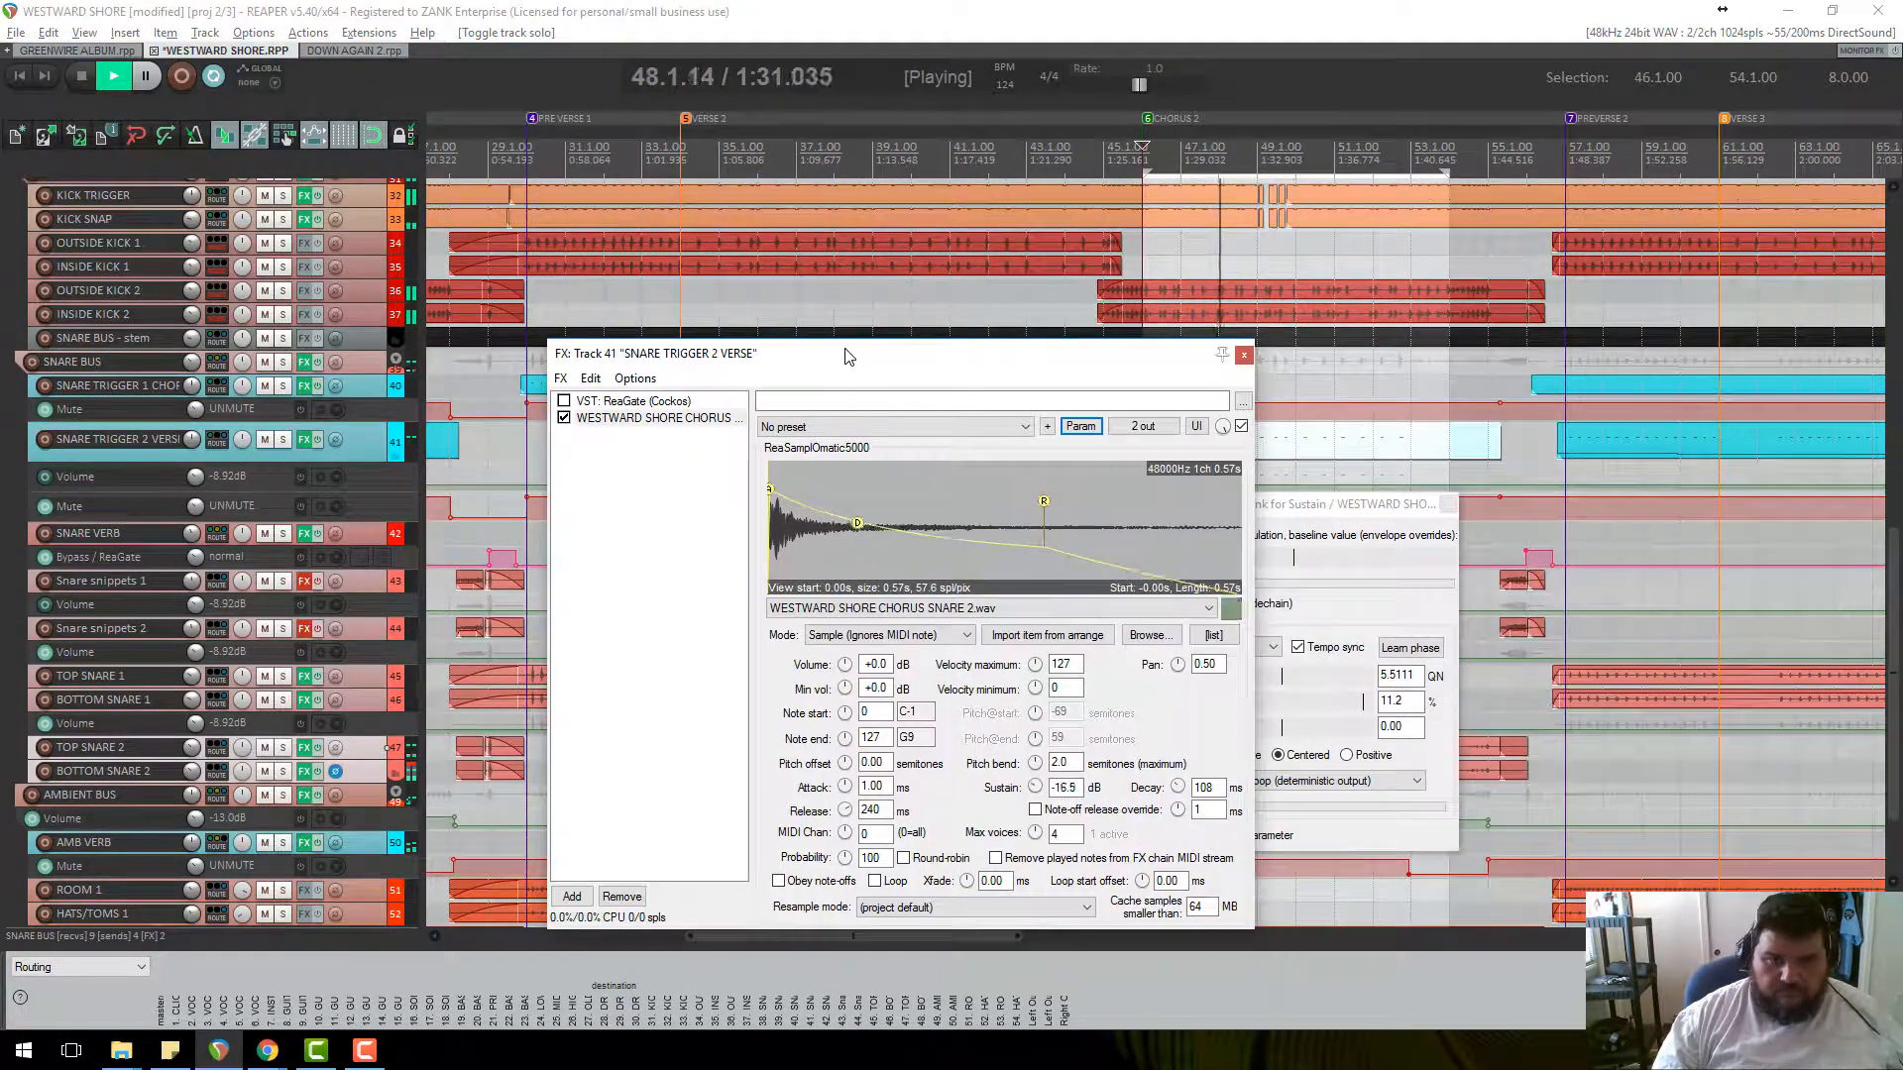
click(1244, 355)
Close the parameter modulation window and compare the chorus with Top/Bottom Snare 2 muted.
key(Escape)
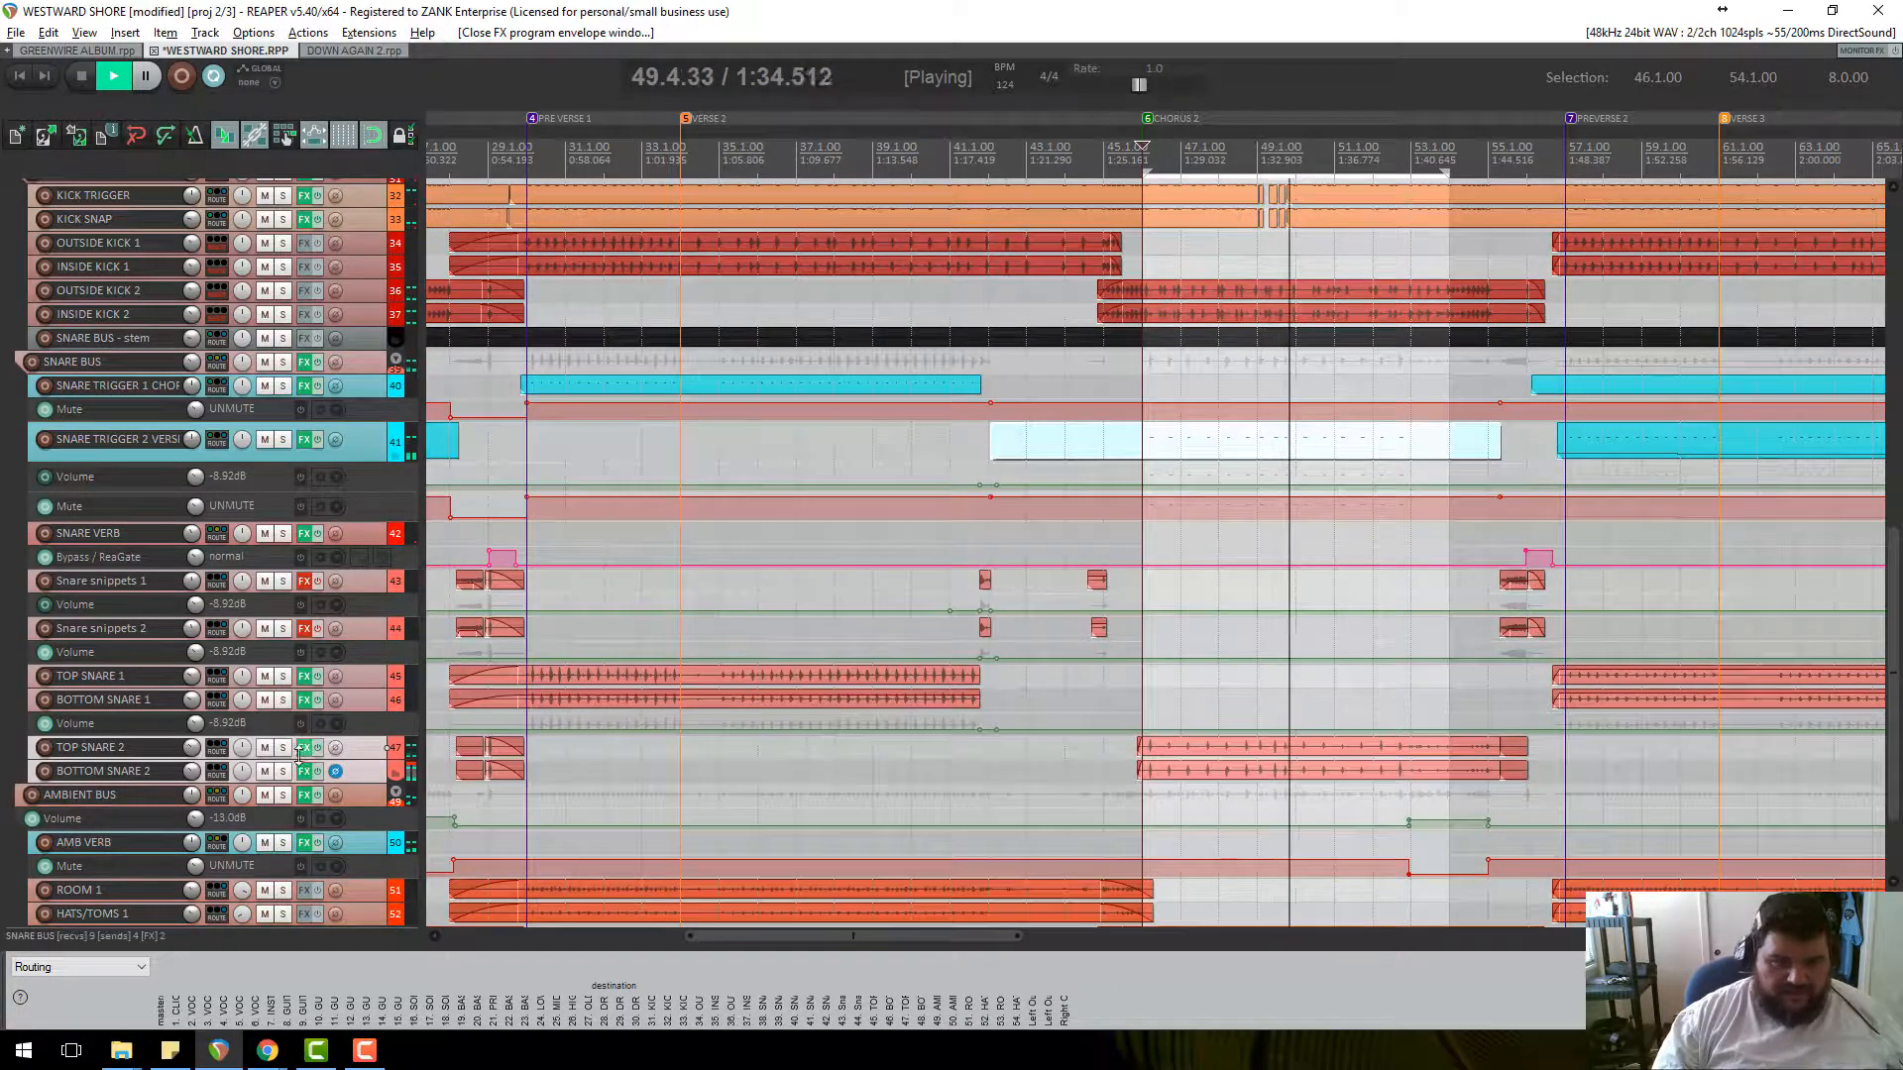
click(266, 749)
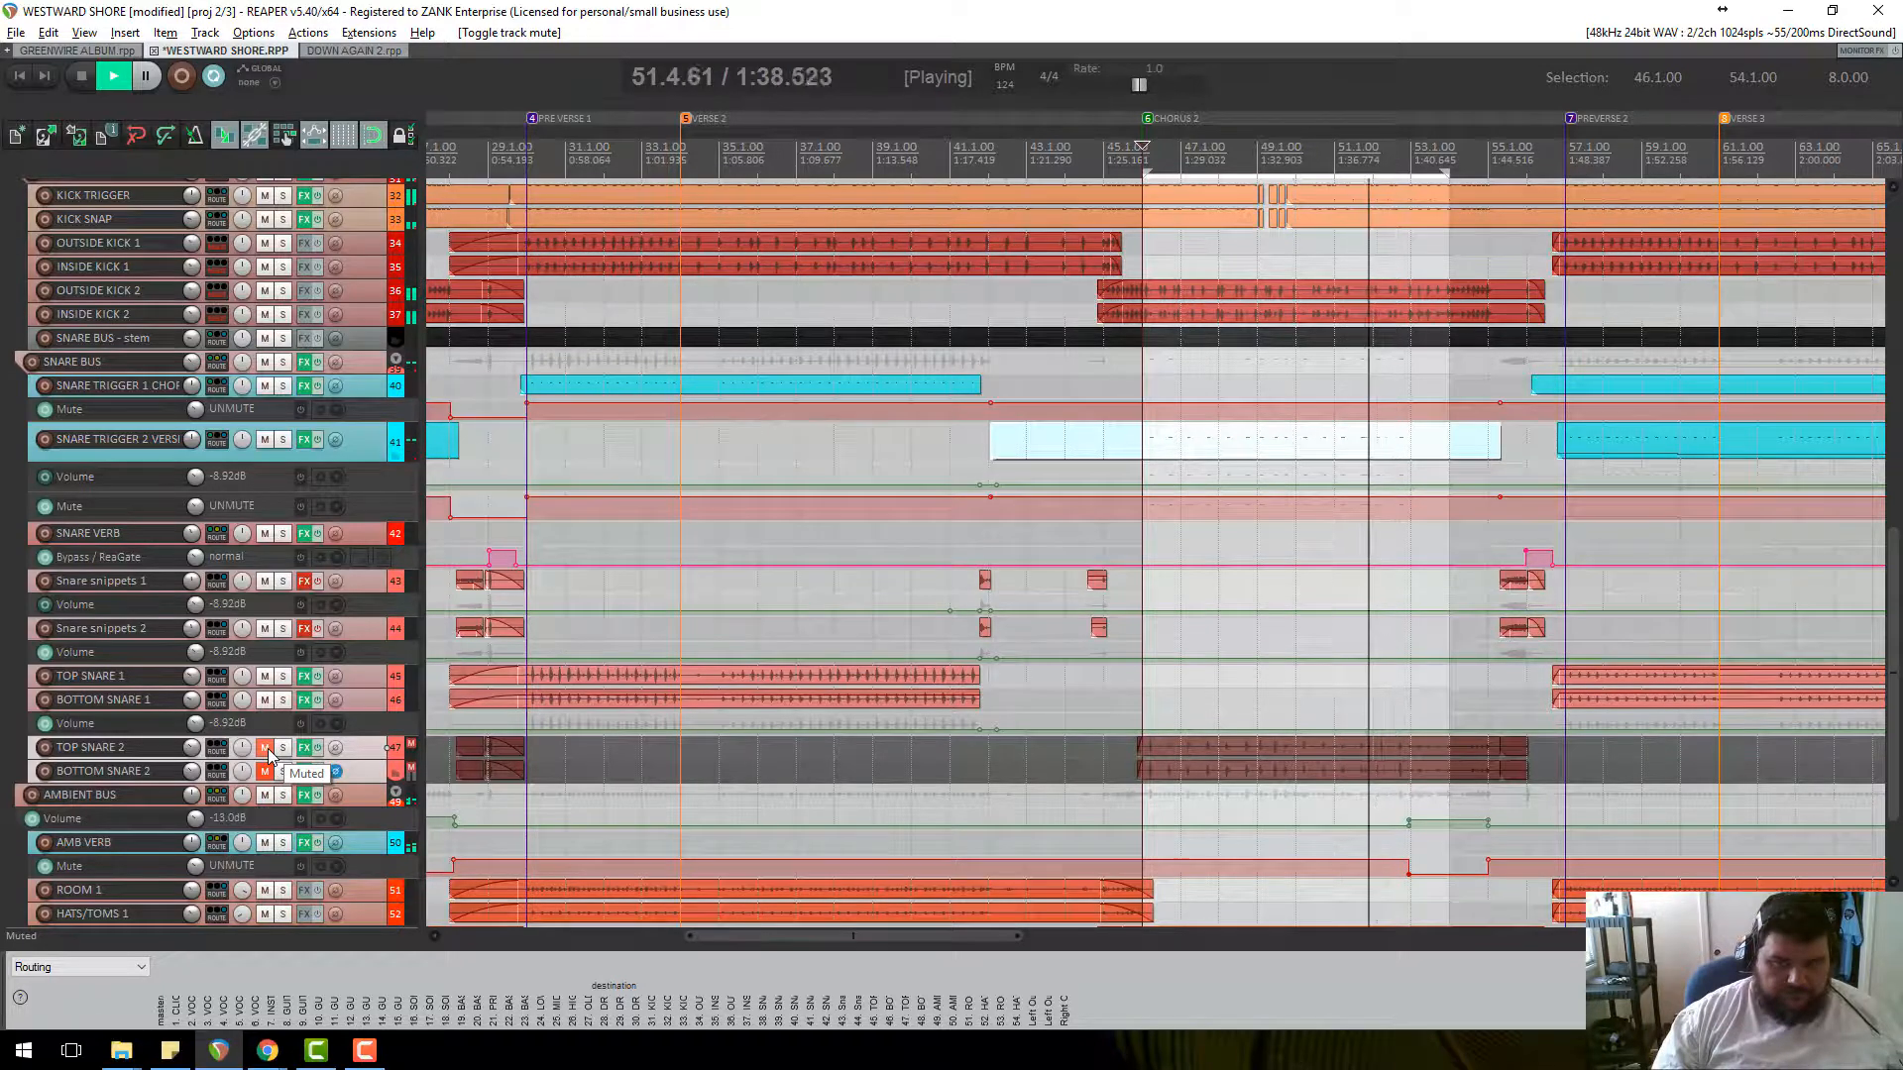
click(265, 749)
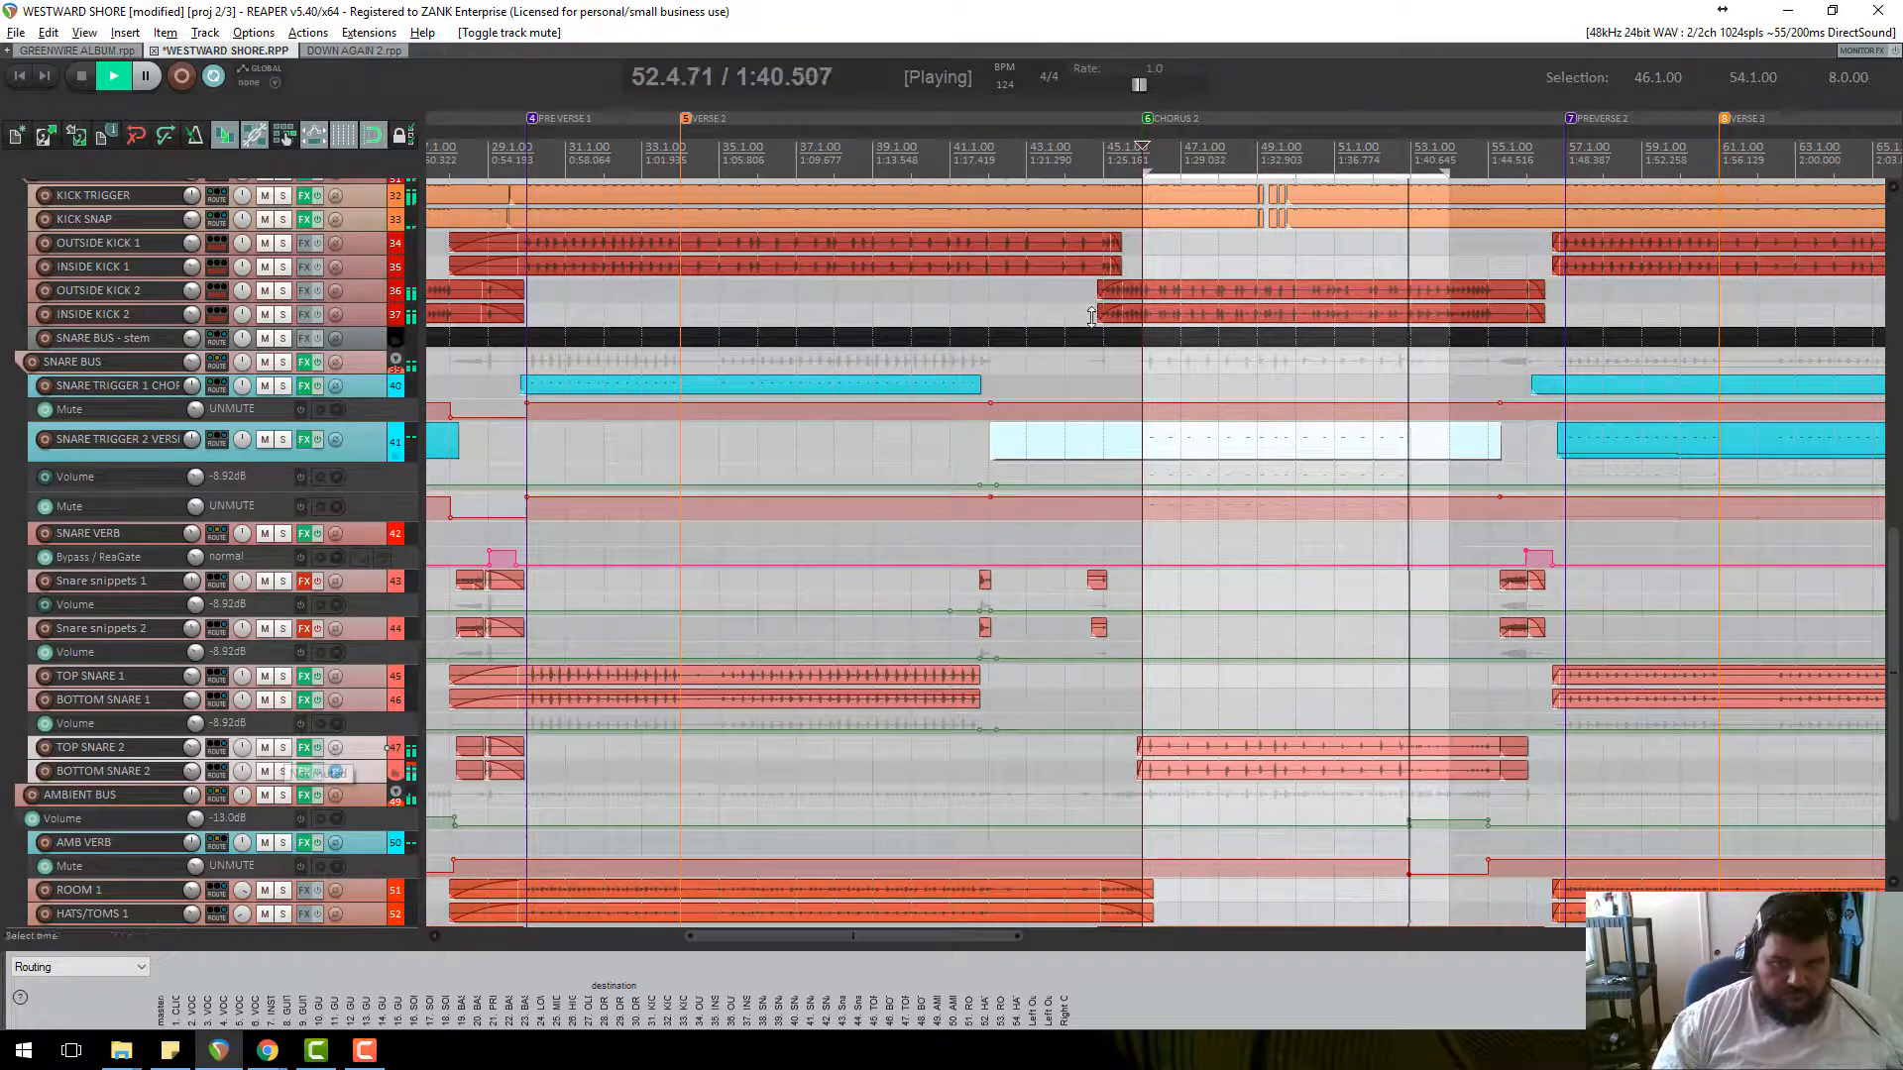
key(space)
Repeat the mute comparison, leave both snares unmuted and replay from bar 46.
scroll(1238, 576, up, 3)
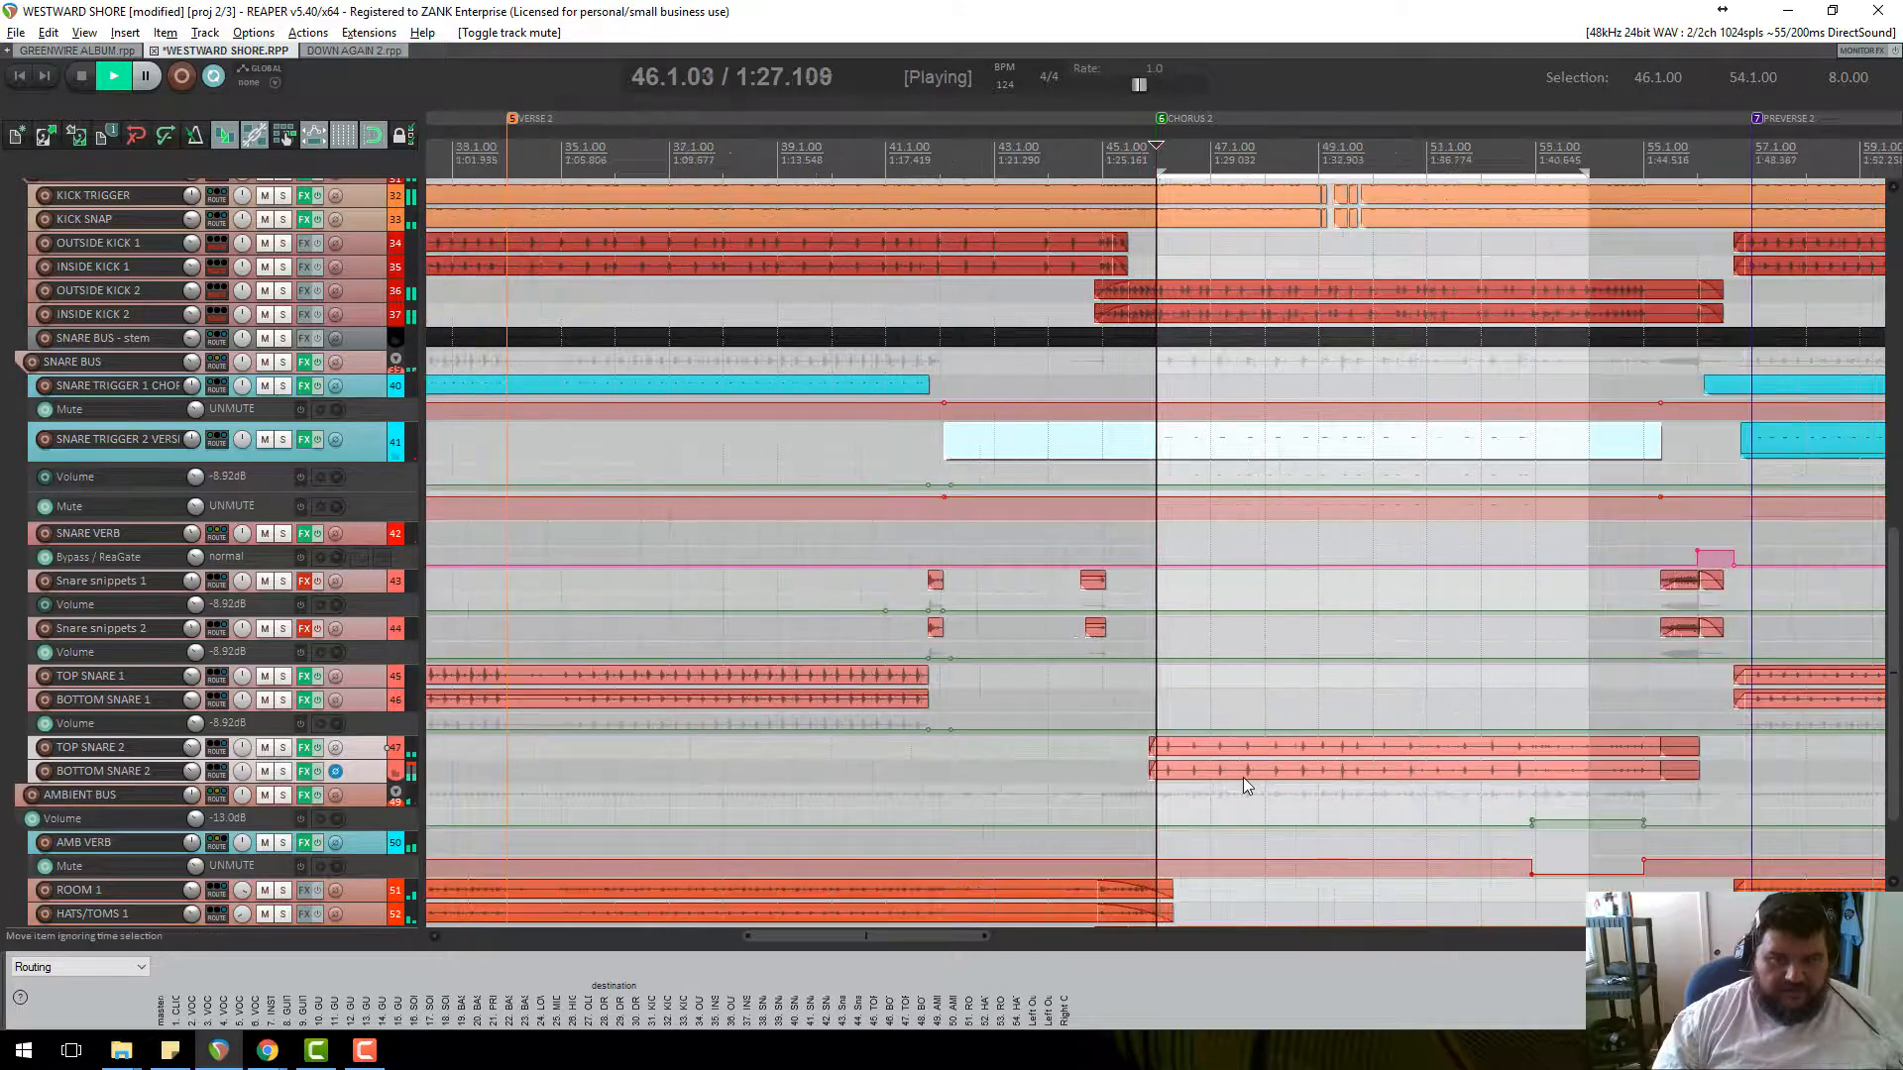
click(265, 749)
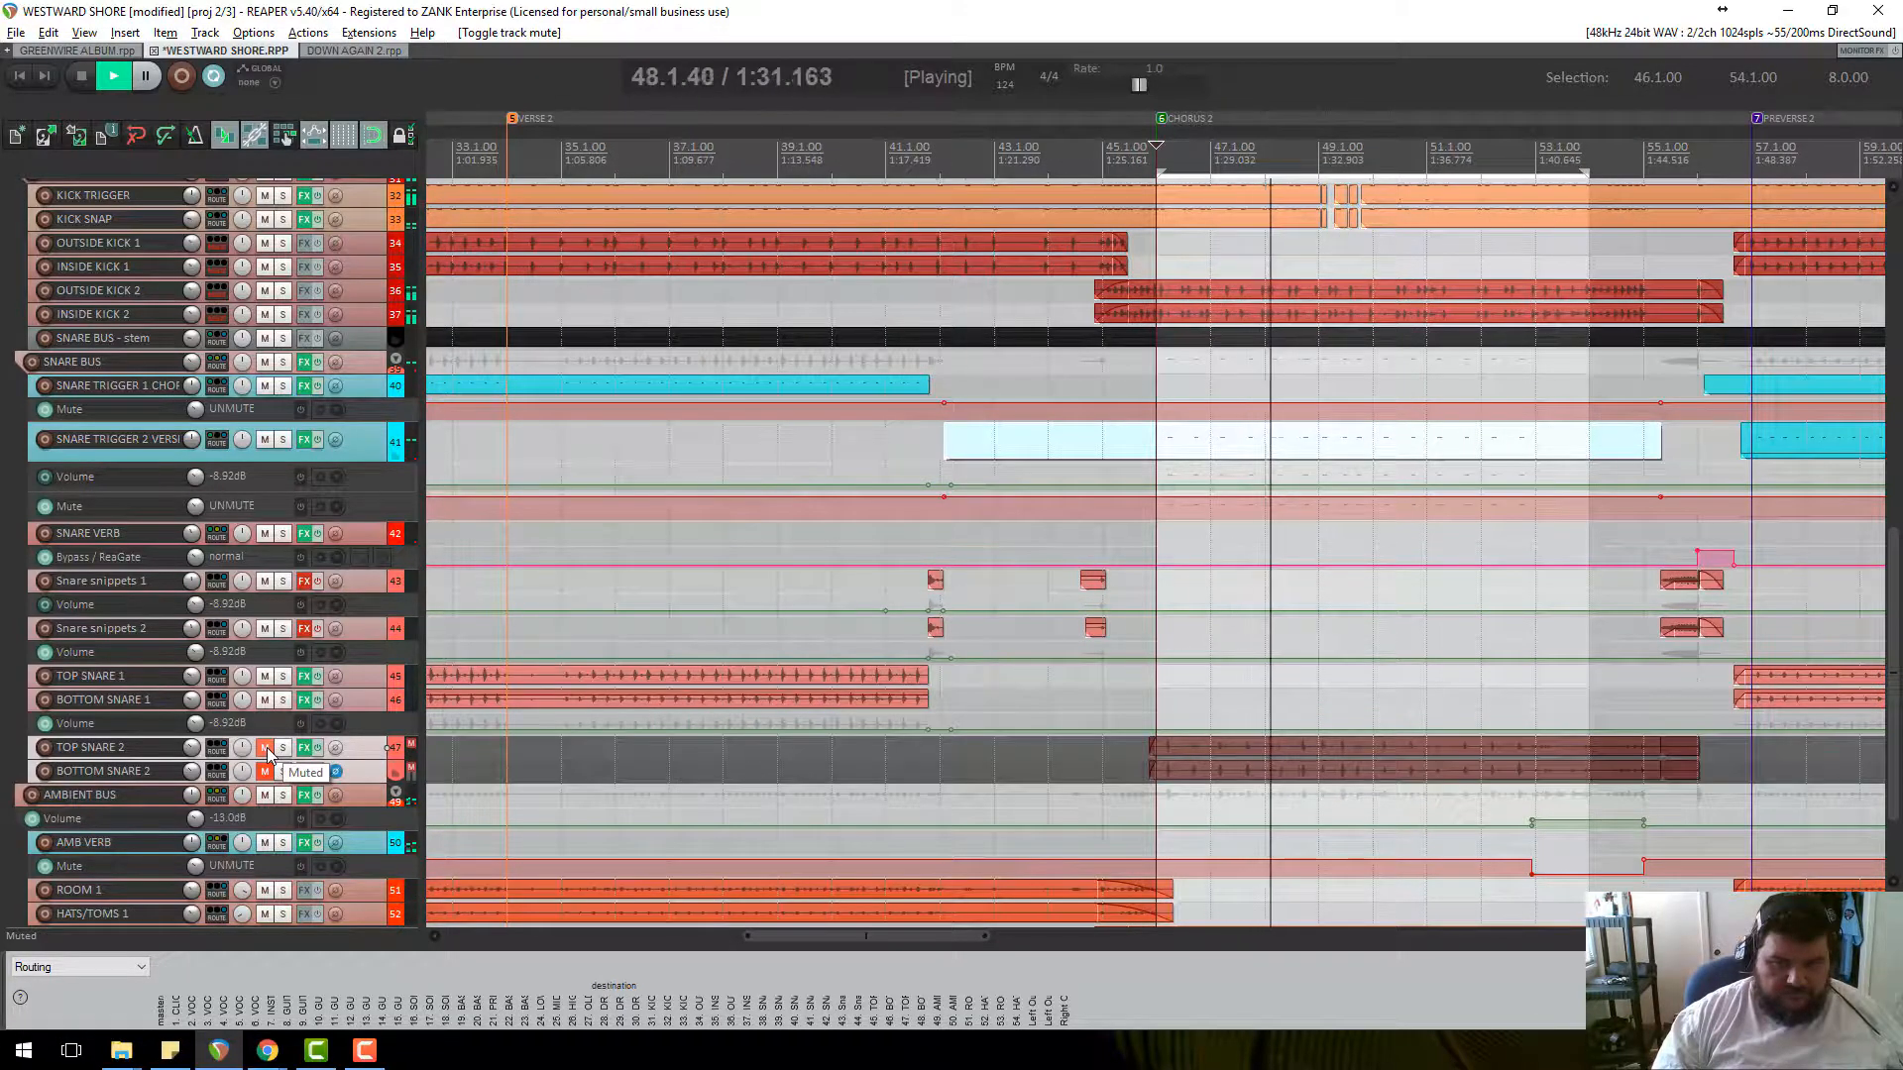
click(265, 749)
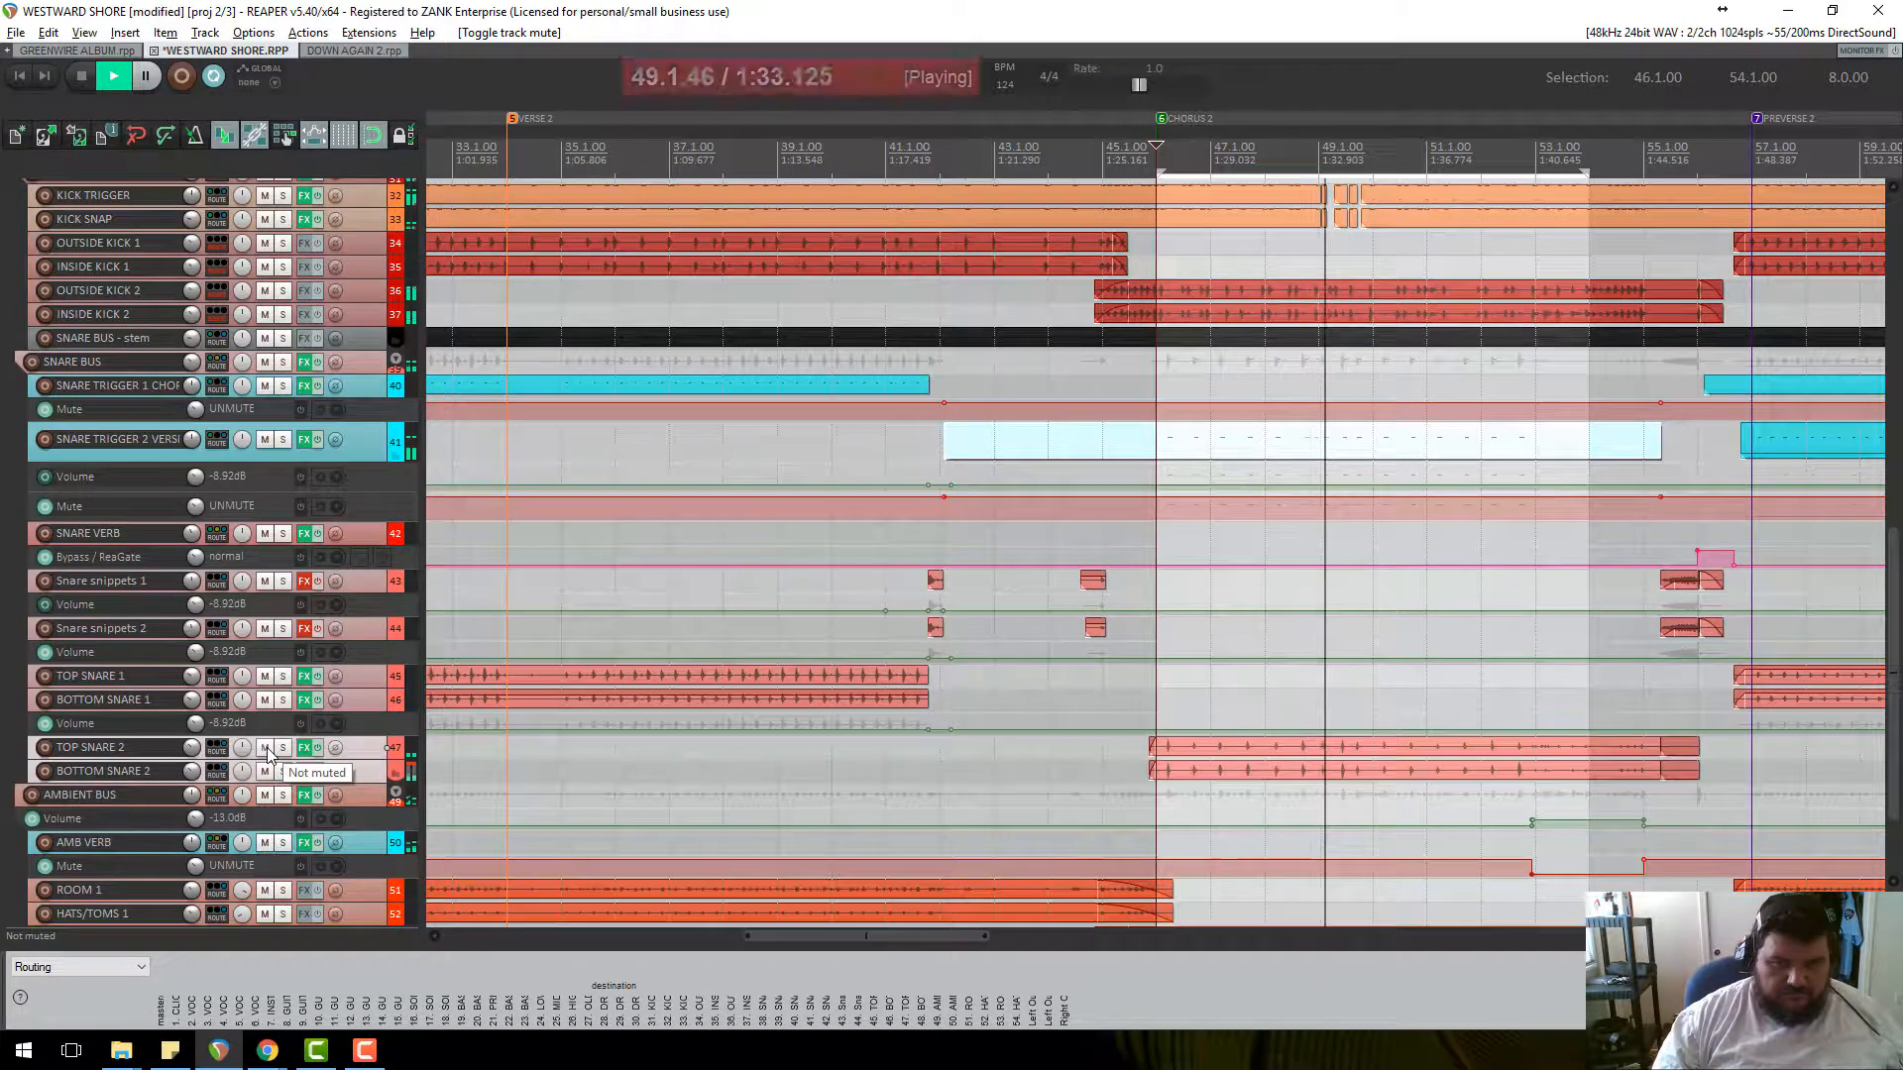
key(space)
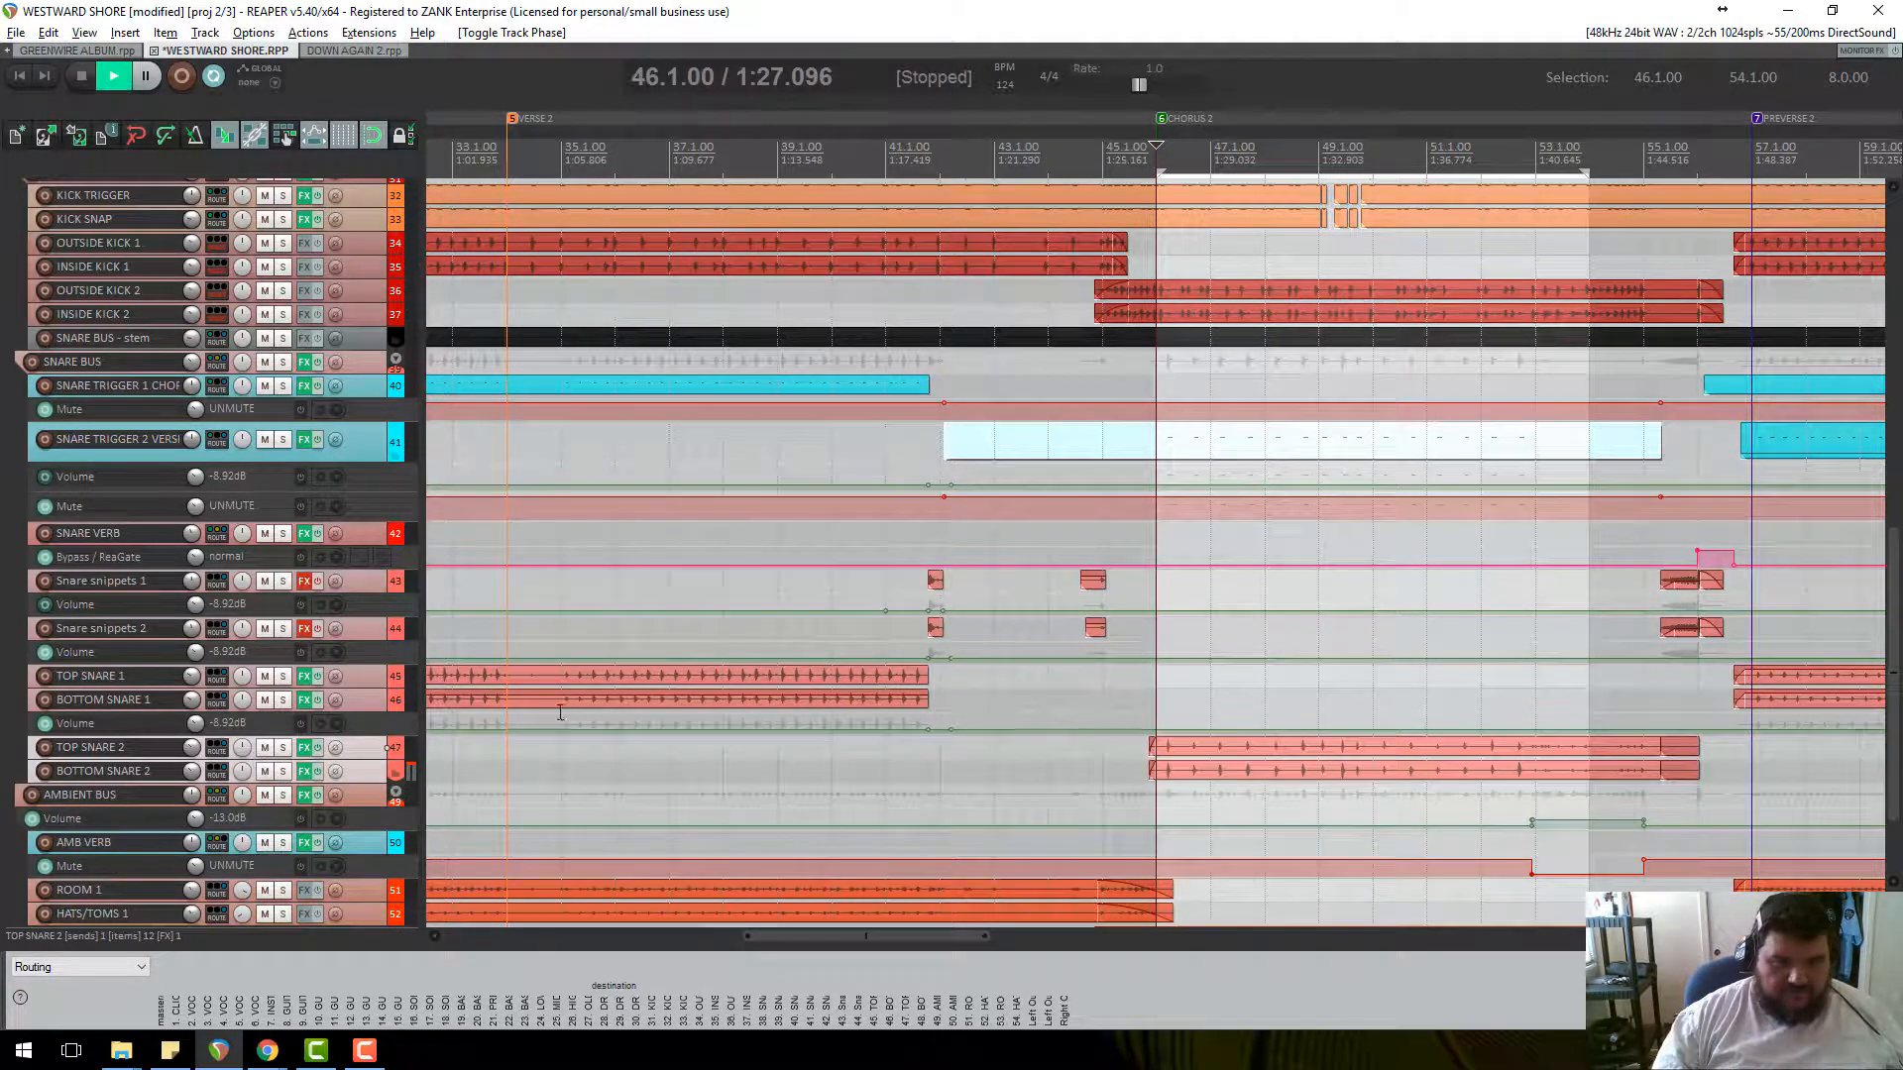
key(space)
scroll(1459, 740, up, 3)
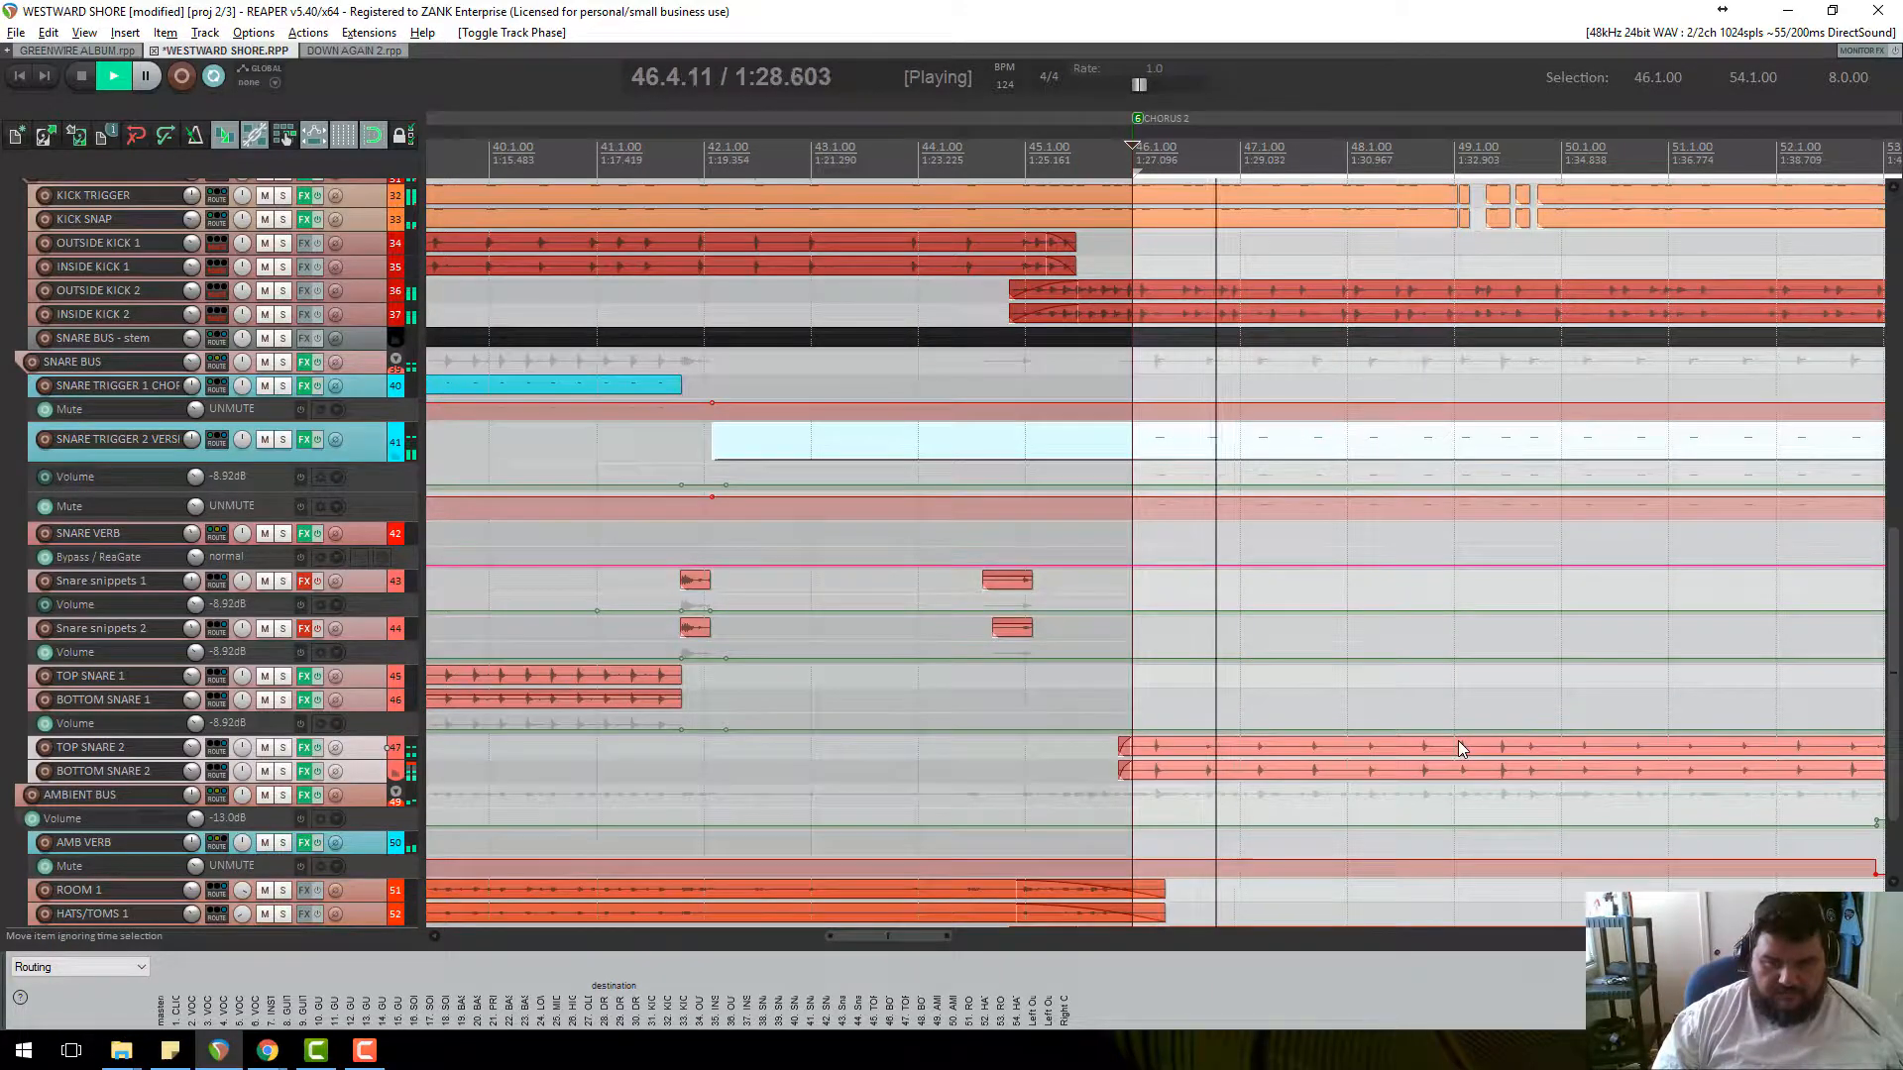
scroll(1459, 741, down, 3)
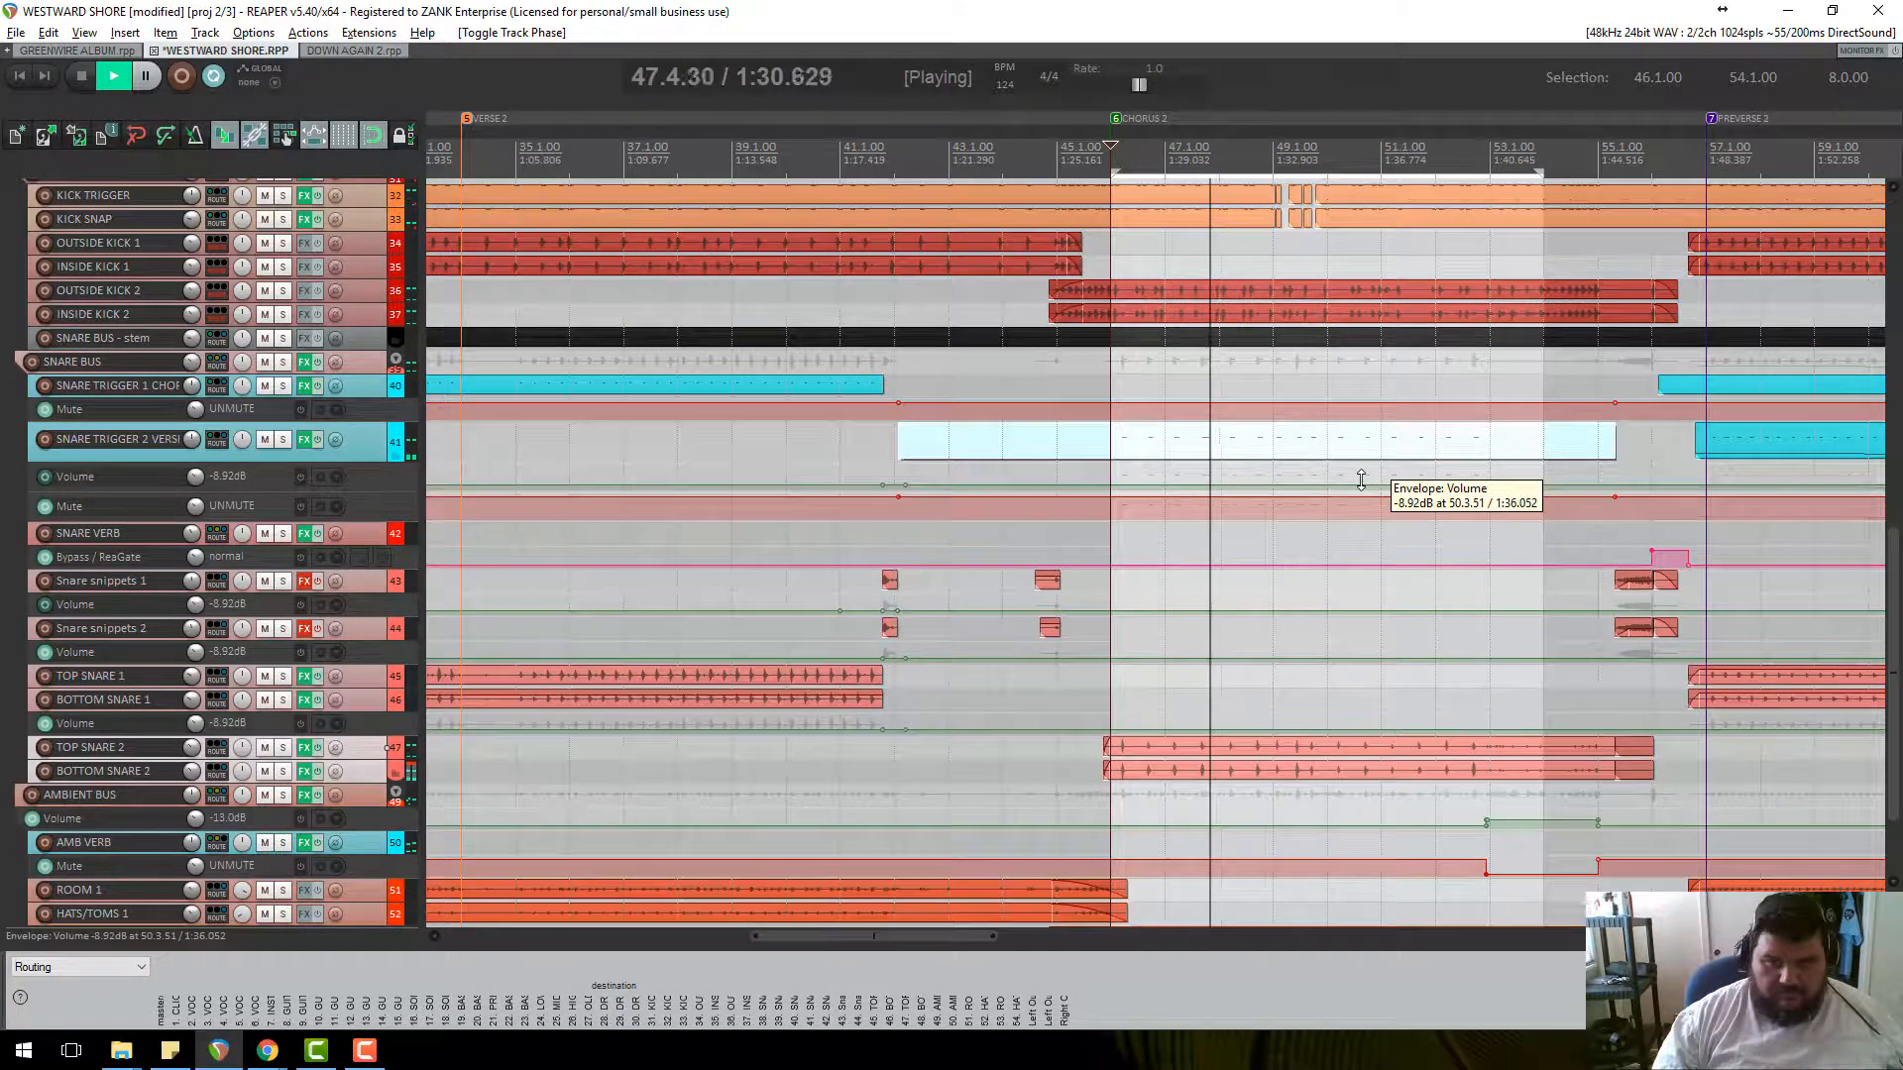
scroll(1359, 479, down, 2)
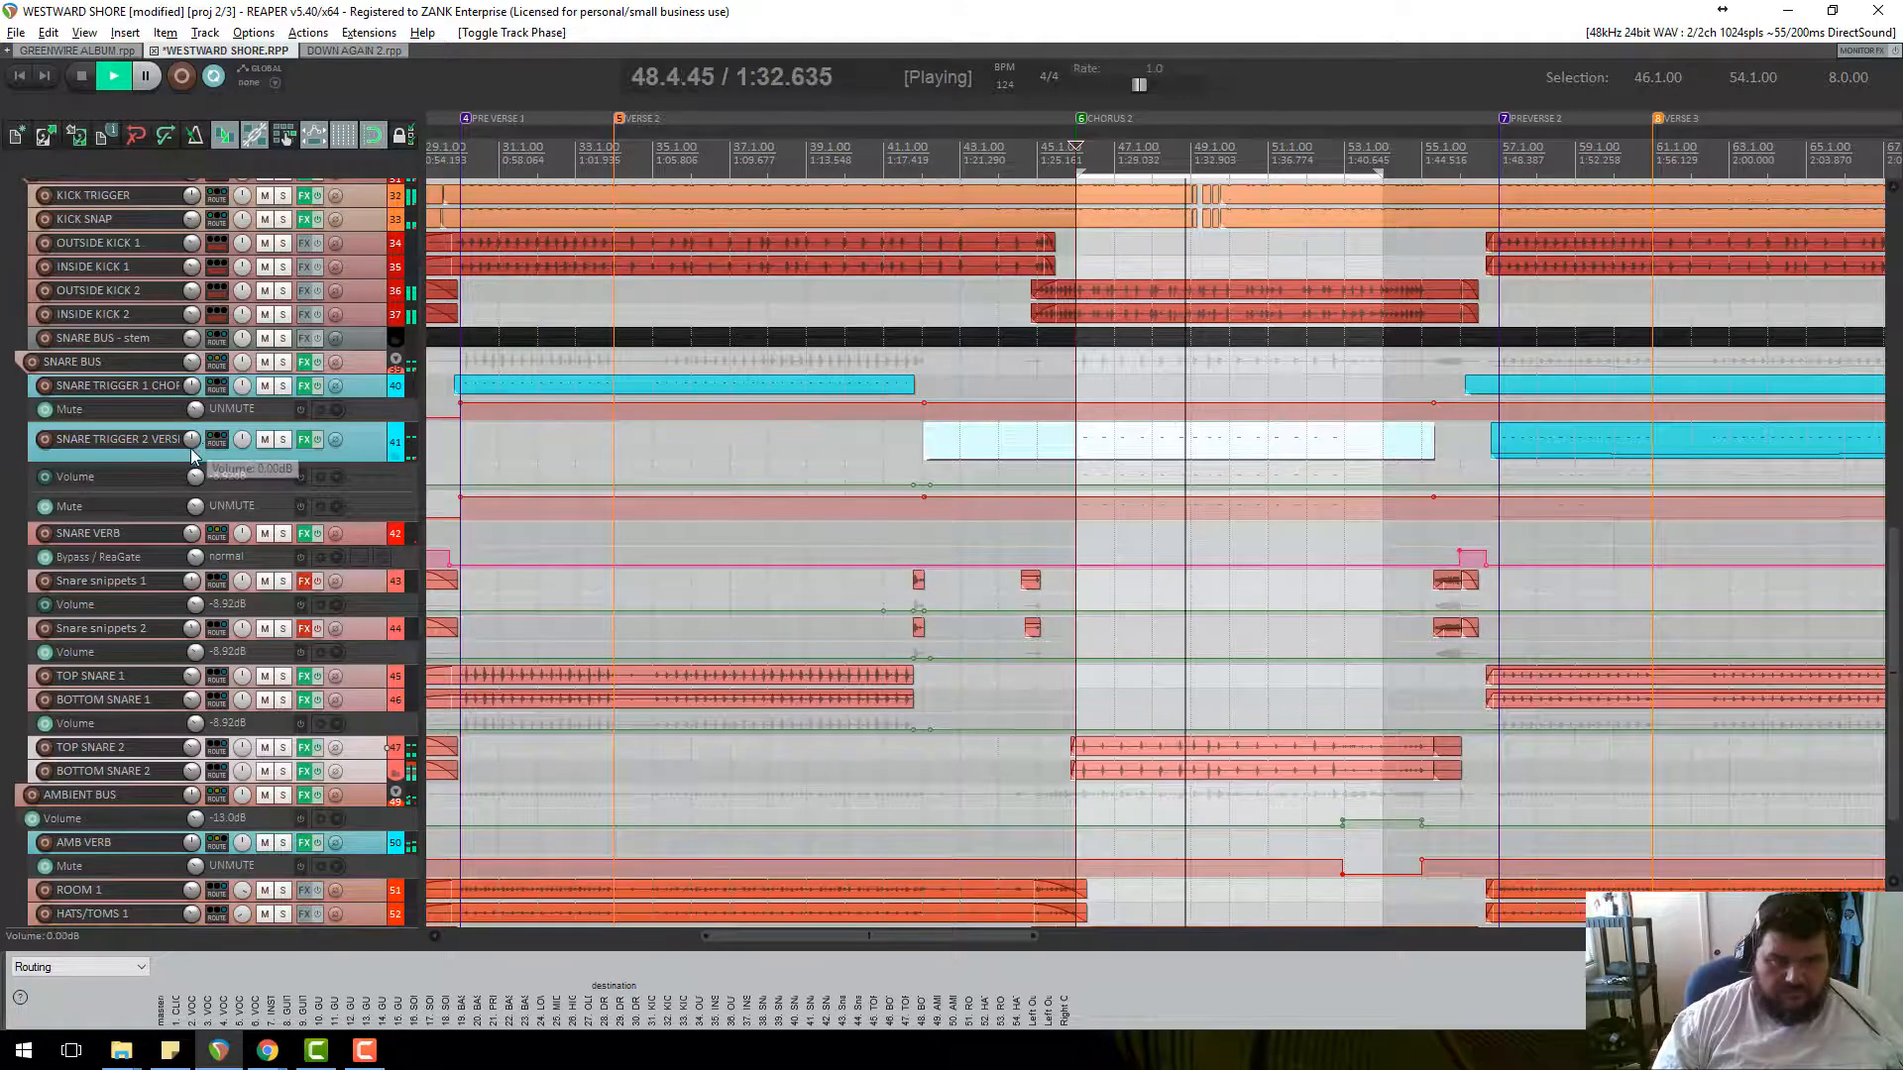
Stop playback, make Snare Trigger 2 Verse much taller and set the edit position to bar 92.
key(space)
scroll(1208, 500, down, 3)
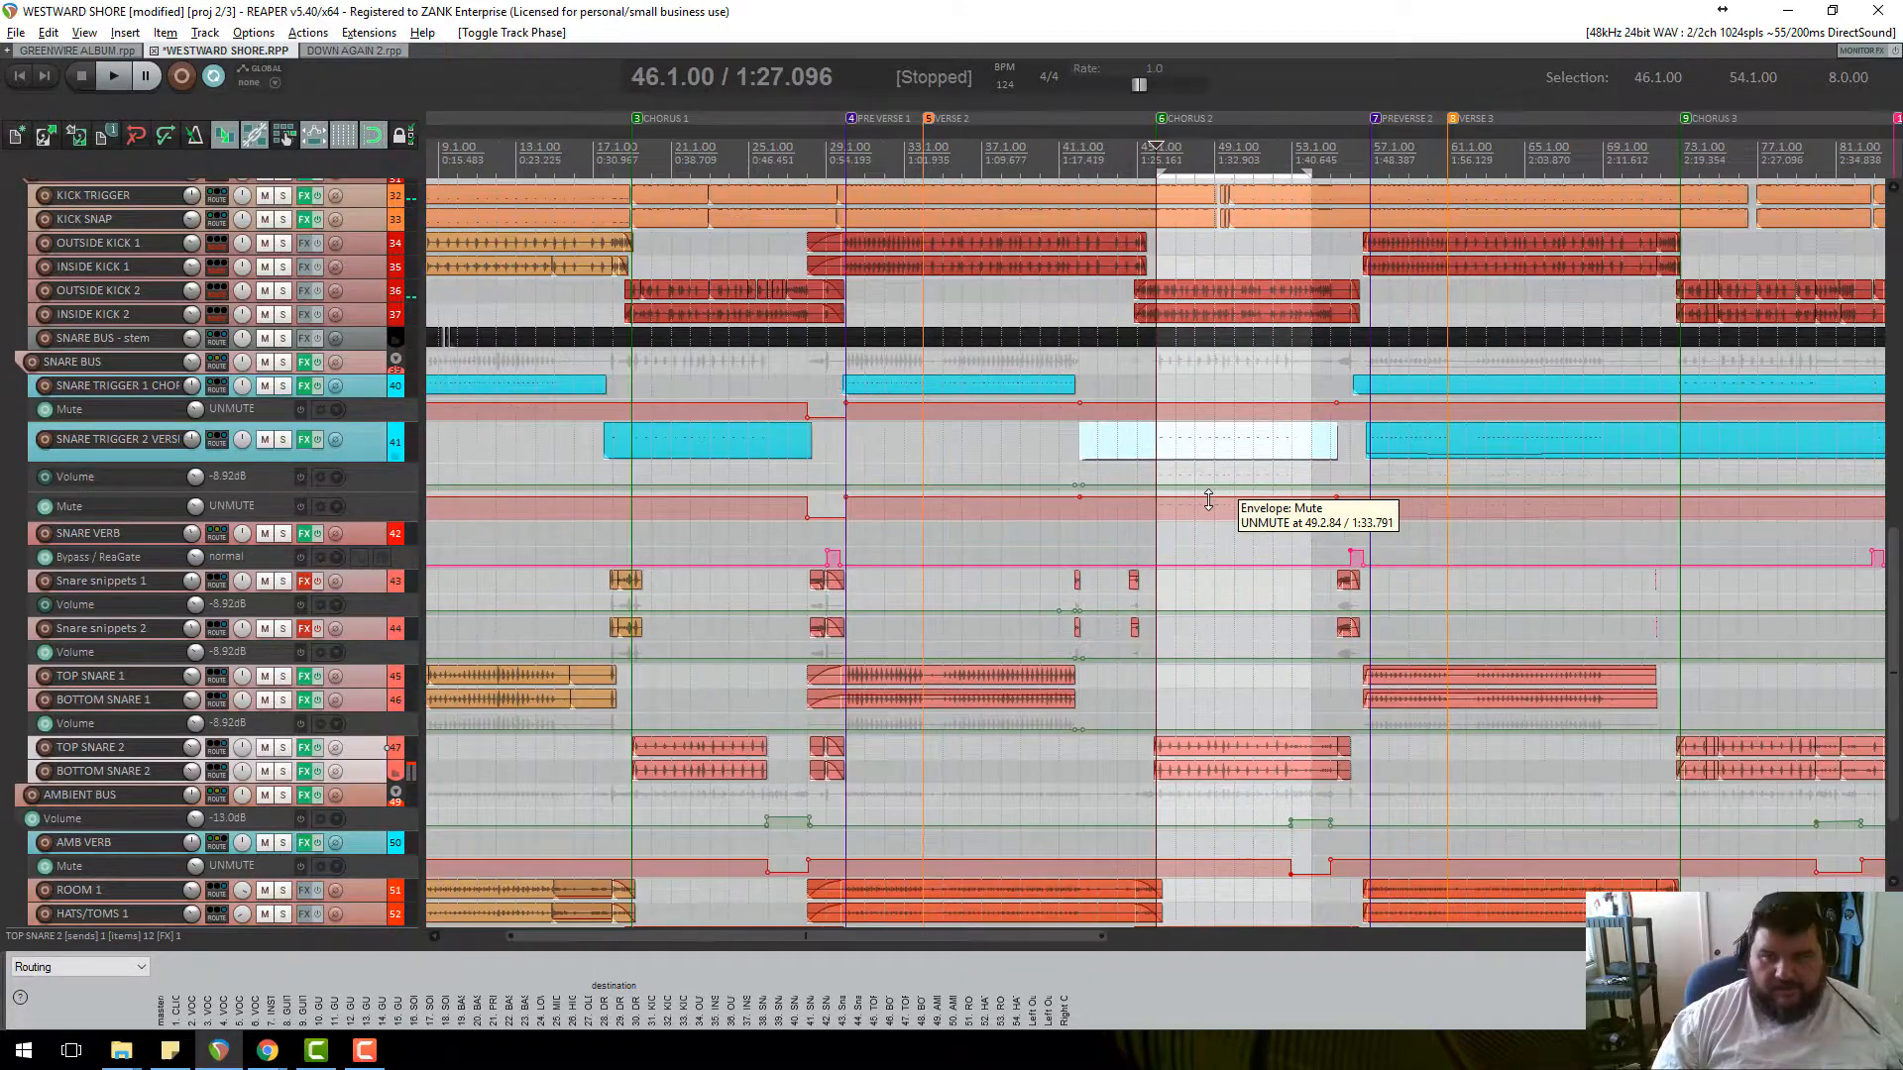
scroll(1207, 501, down, 3)
scroll(96, 392, up, 2)
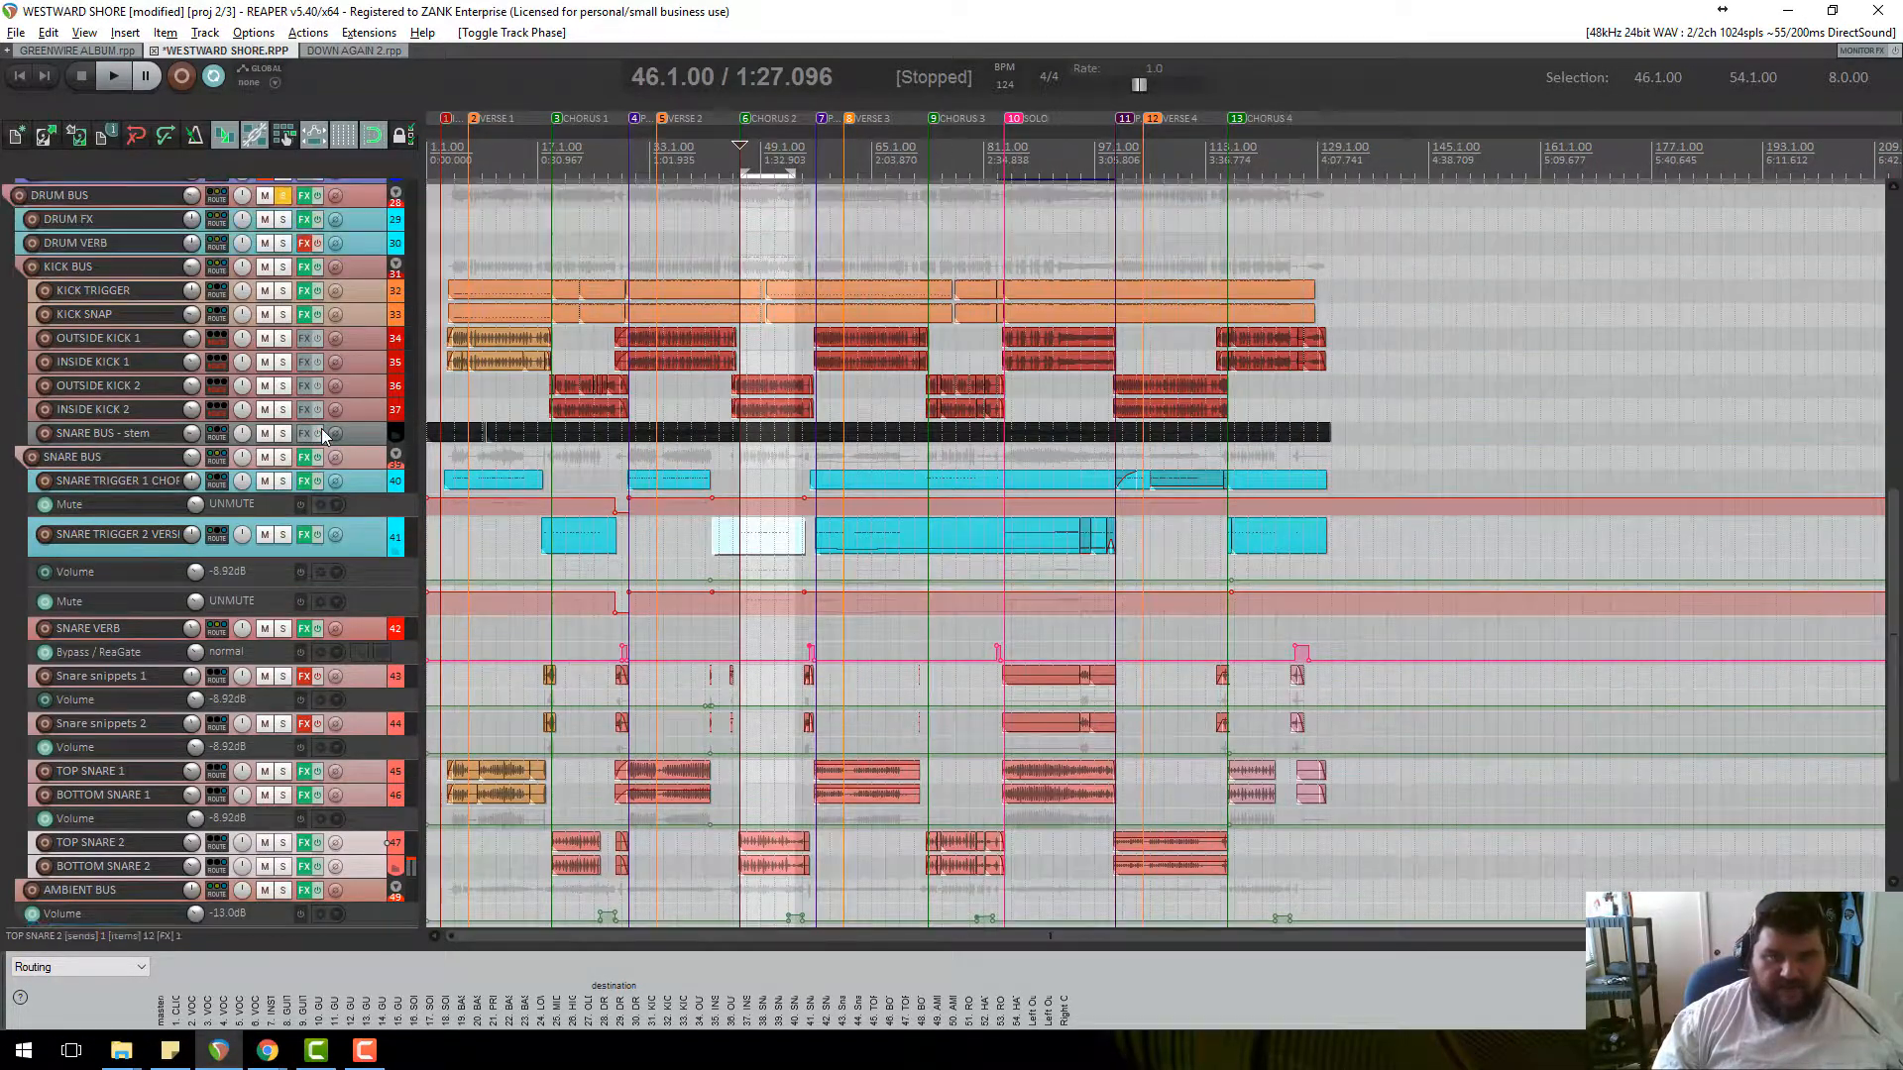
click(1098, 331)
scroll(1207, 508, up, 3)
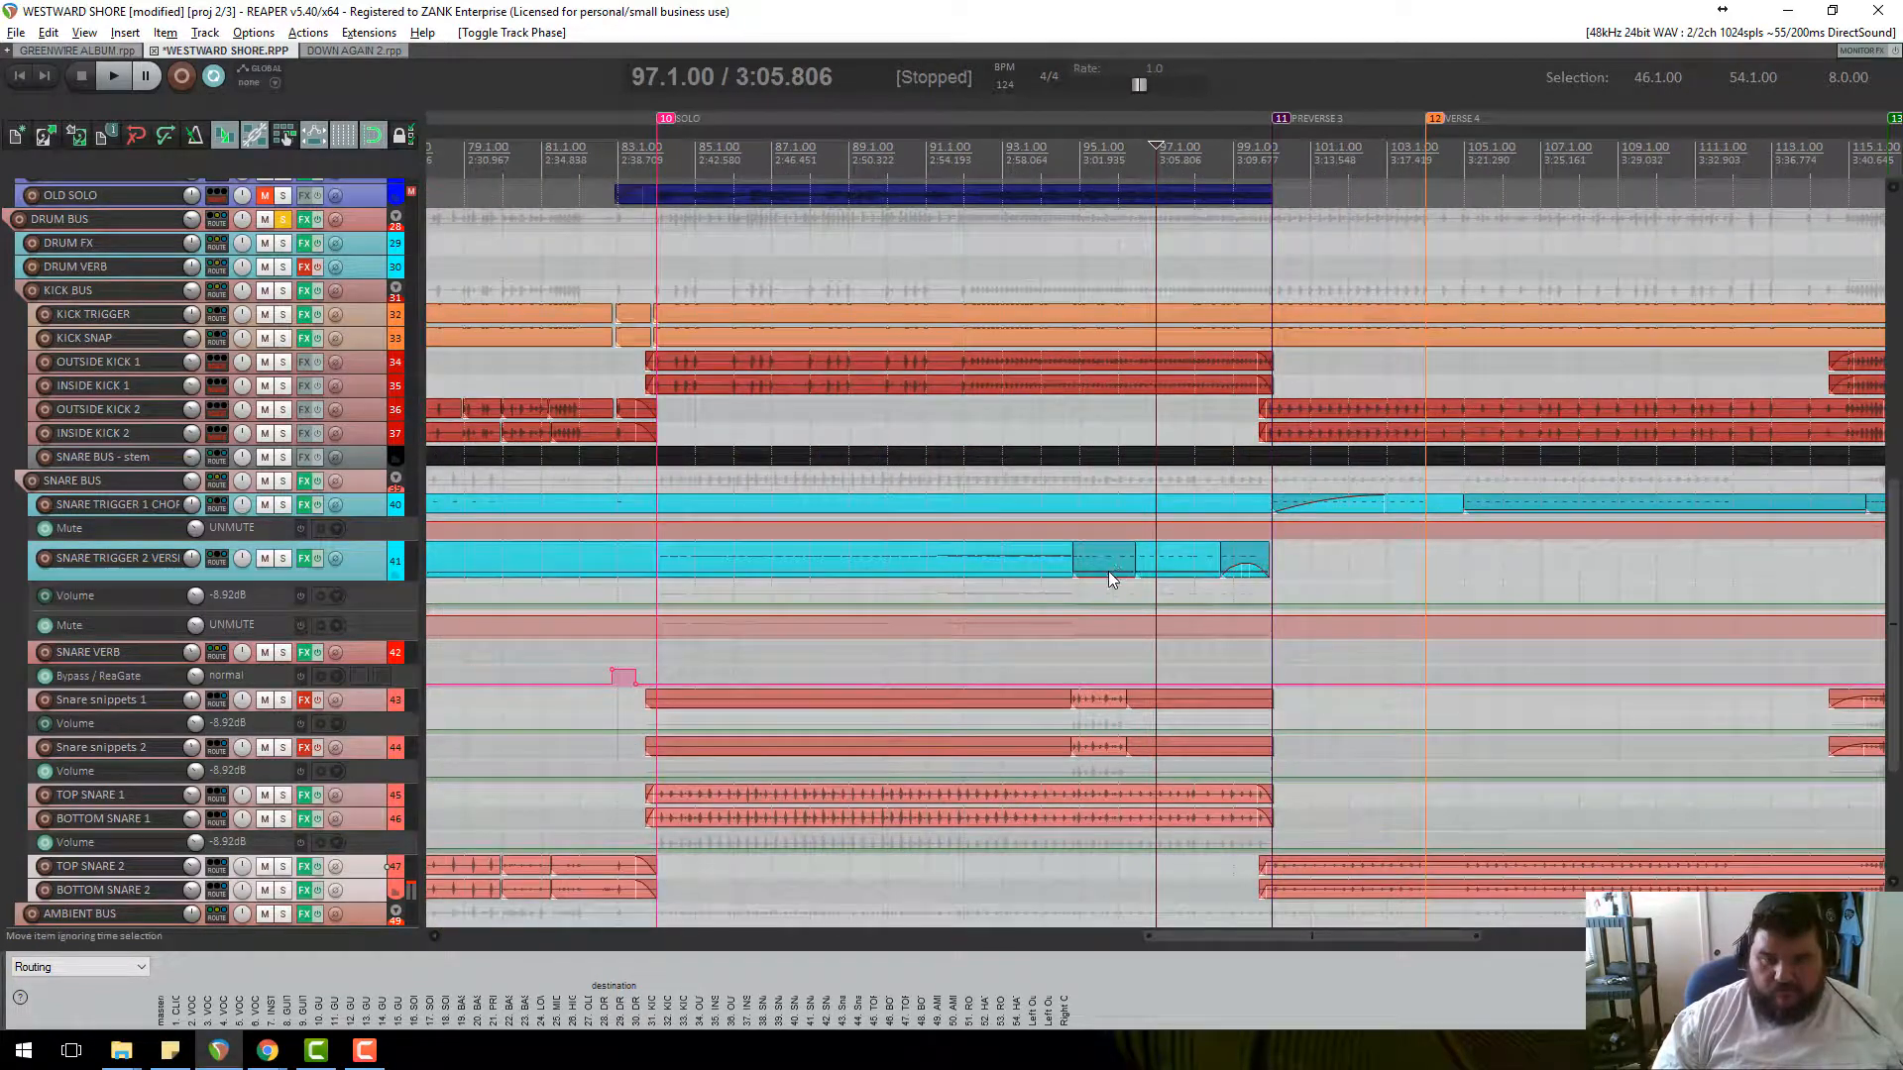
click(1080, 171)
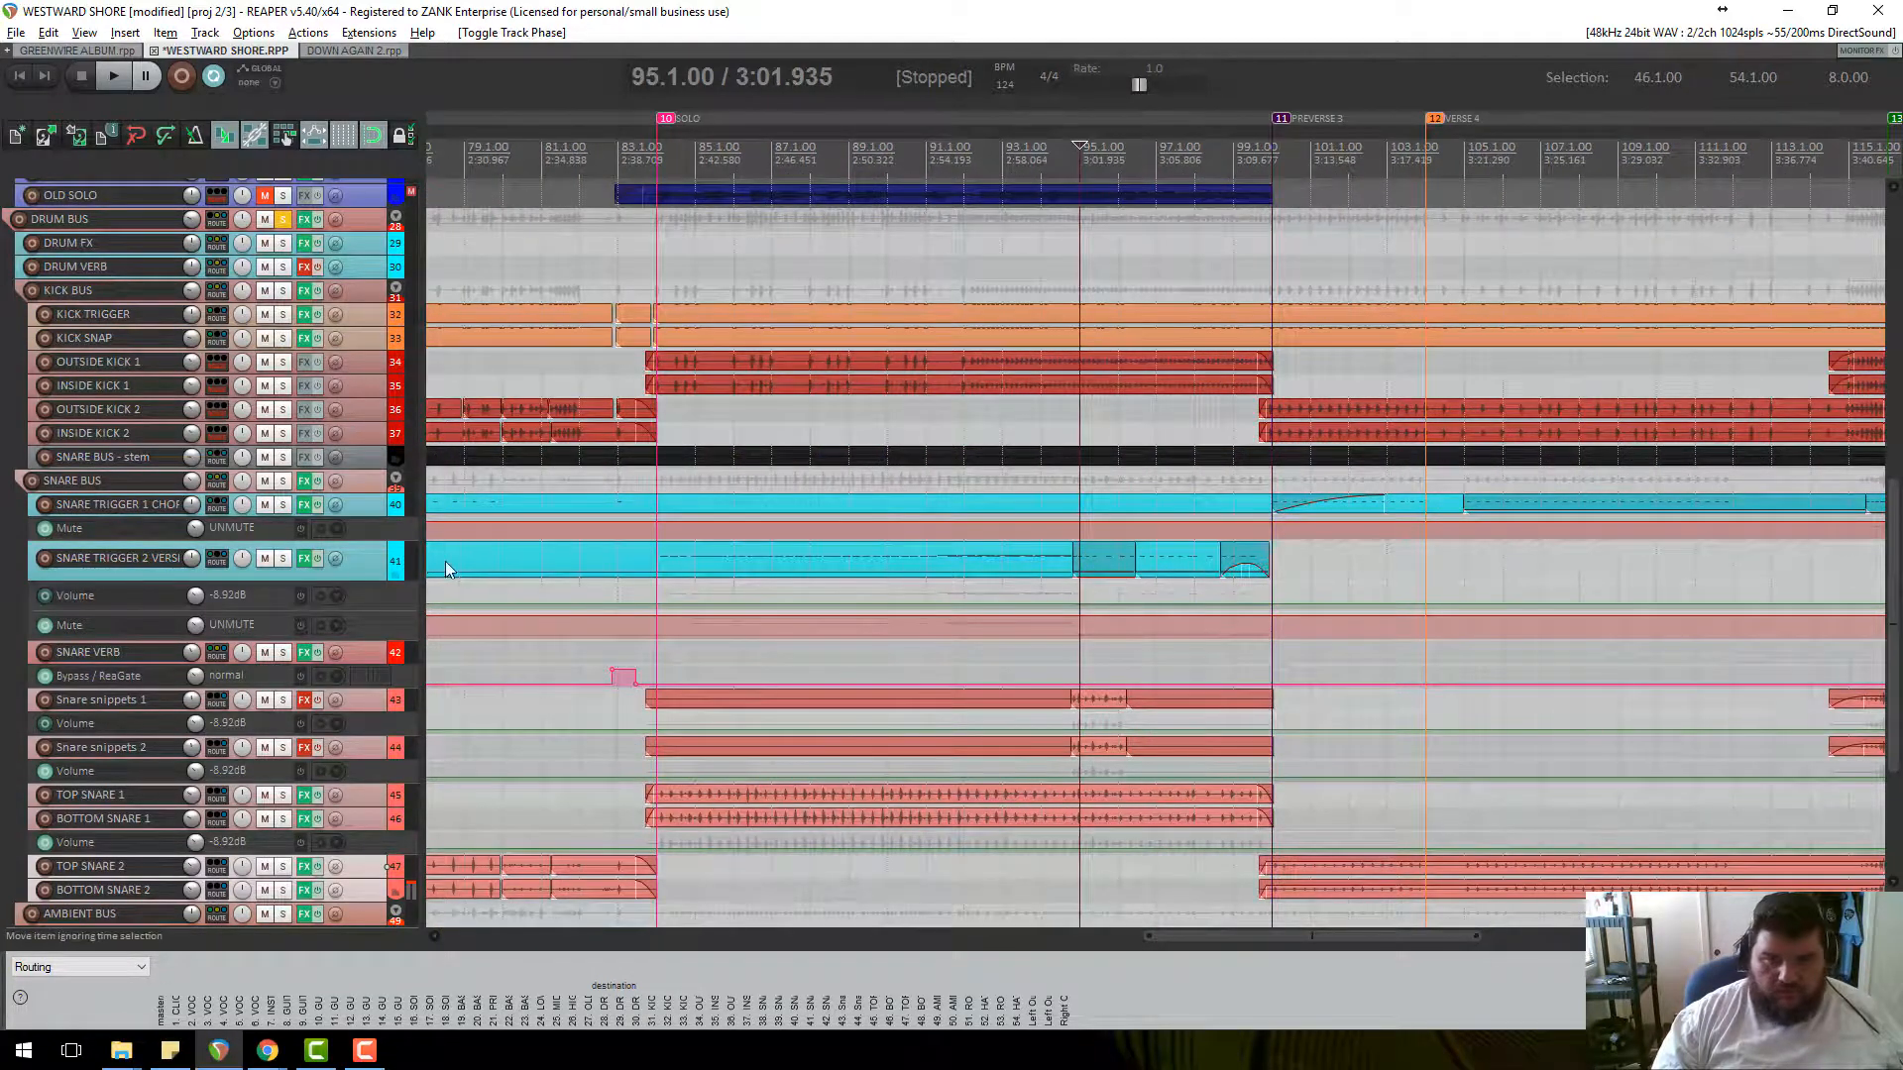
drag(375, 596, 385, 890)
click(957, 158)
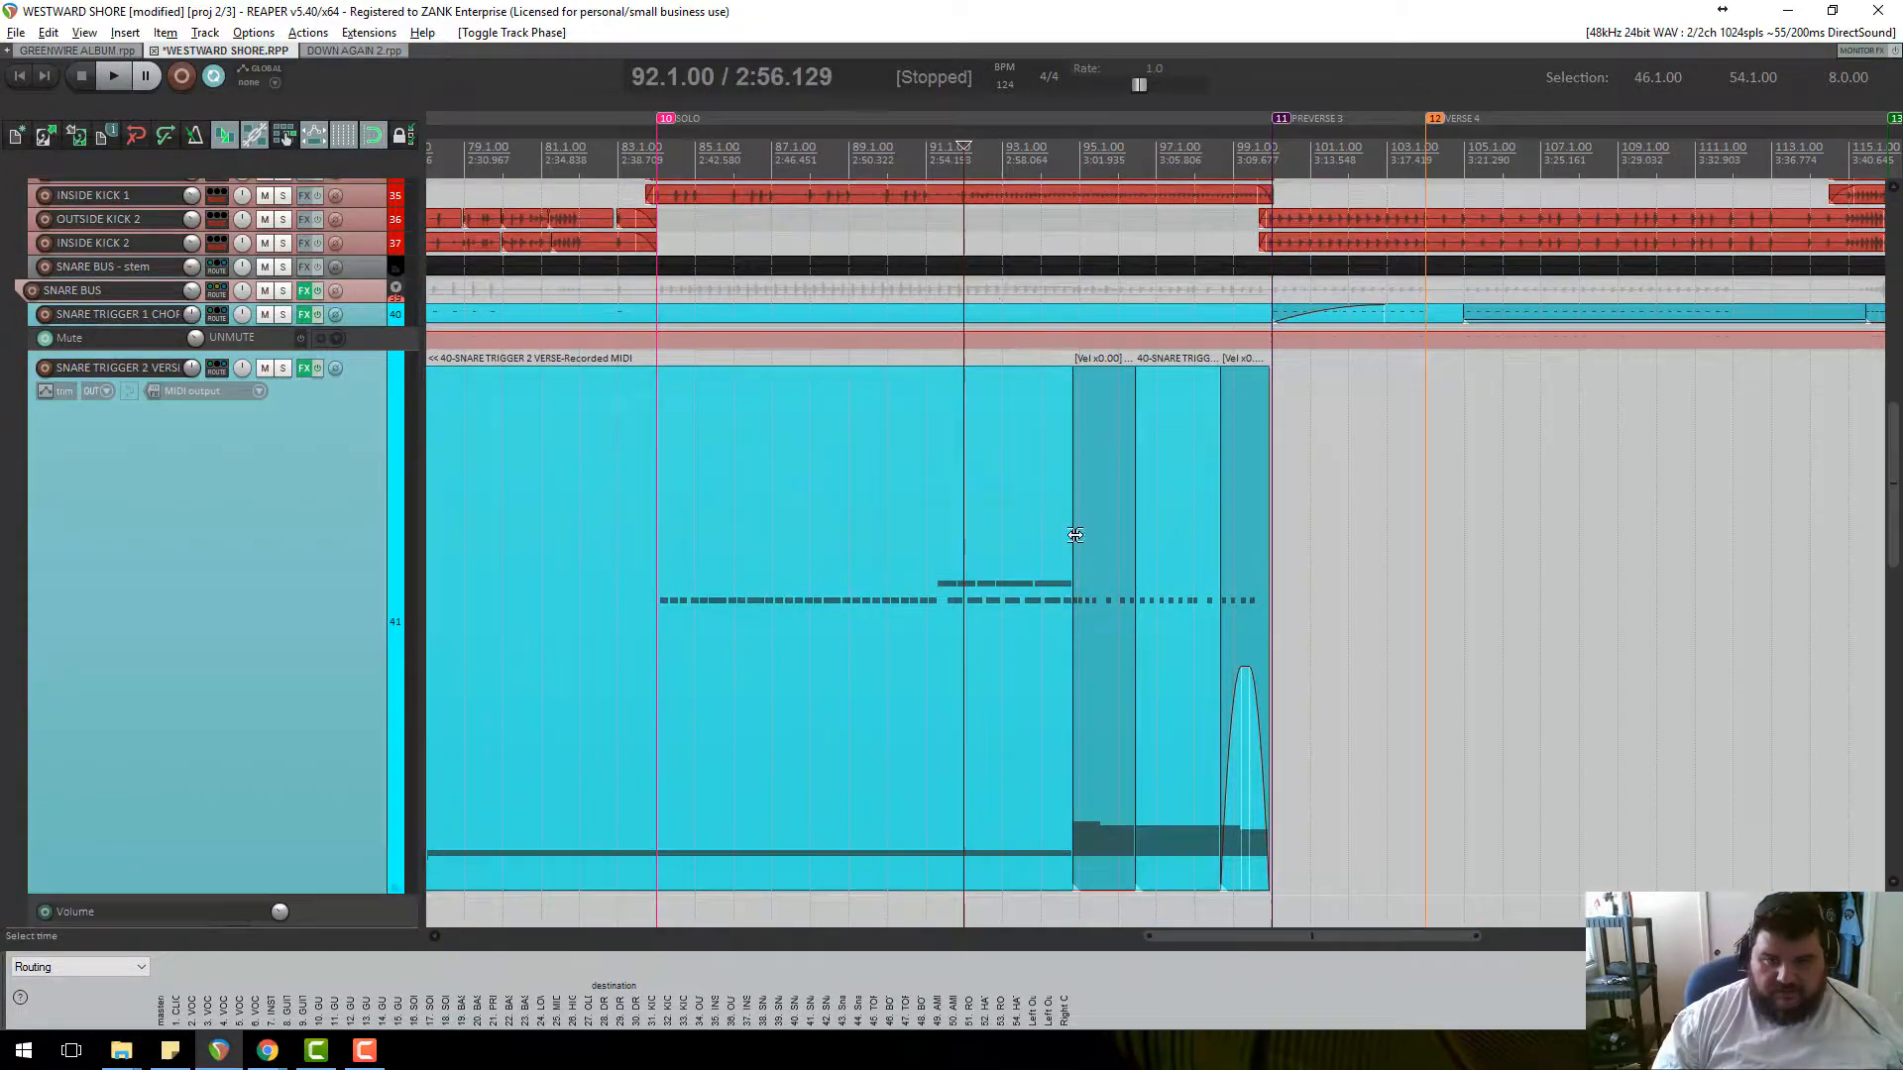
Open the Snare Trigger 2 Verse MIDI item in the MIDI editor, then close it.
scroll(1134, 577, up, 5)
scroll(1143, 565, down, 4)
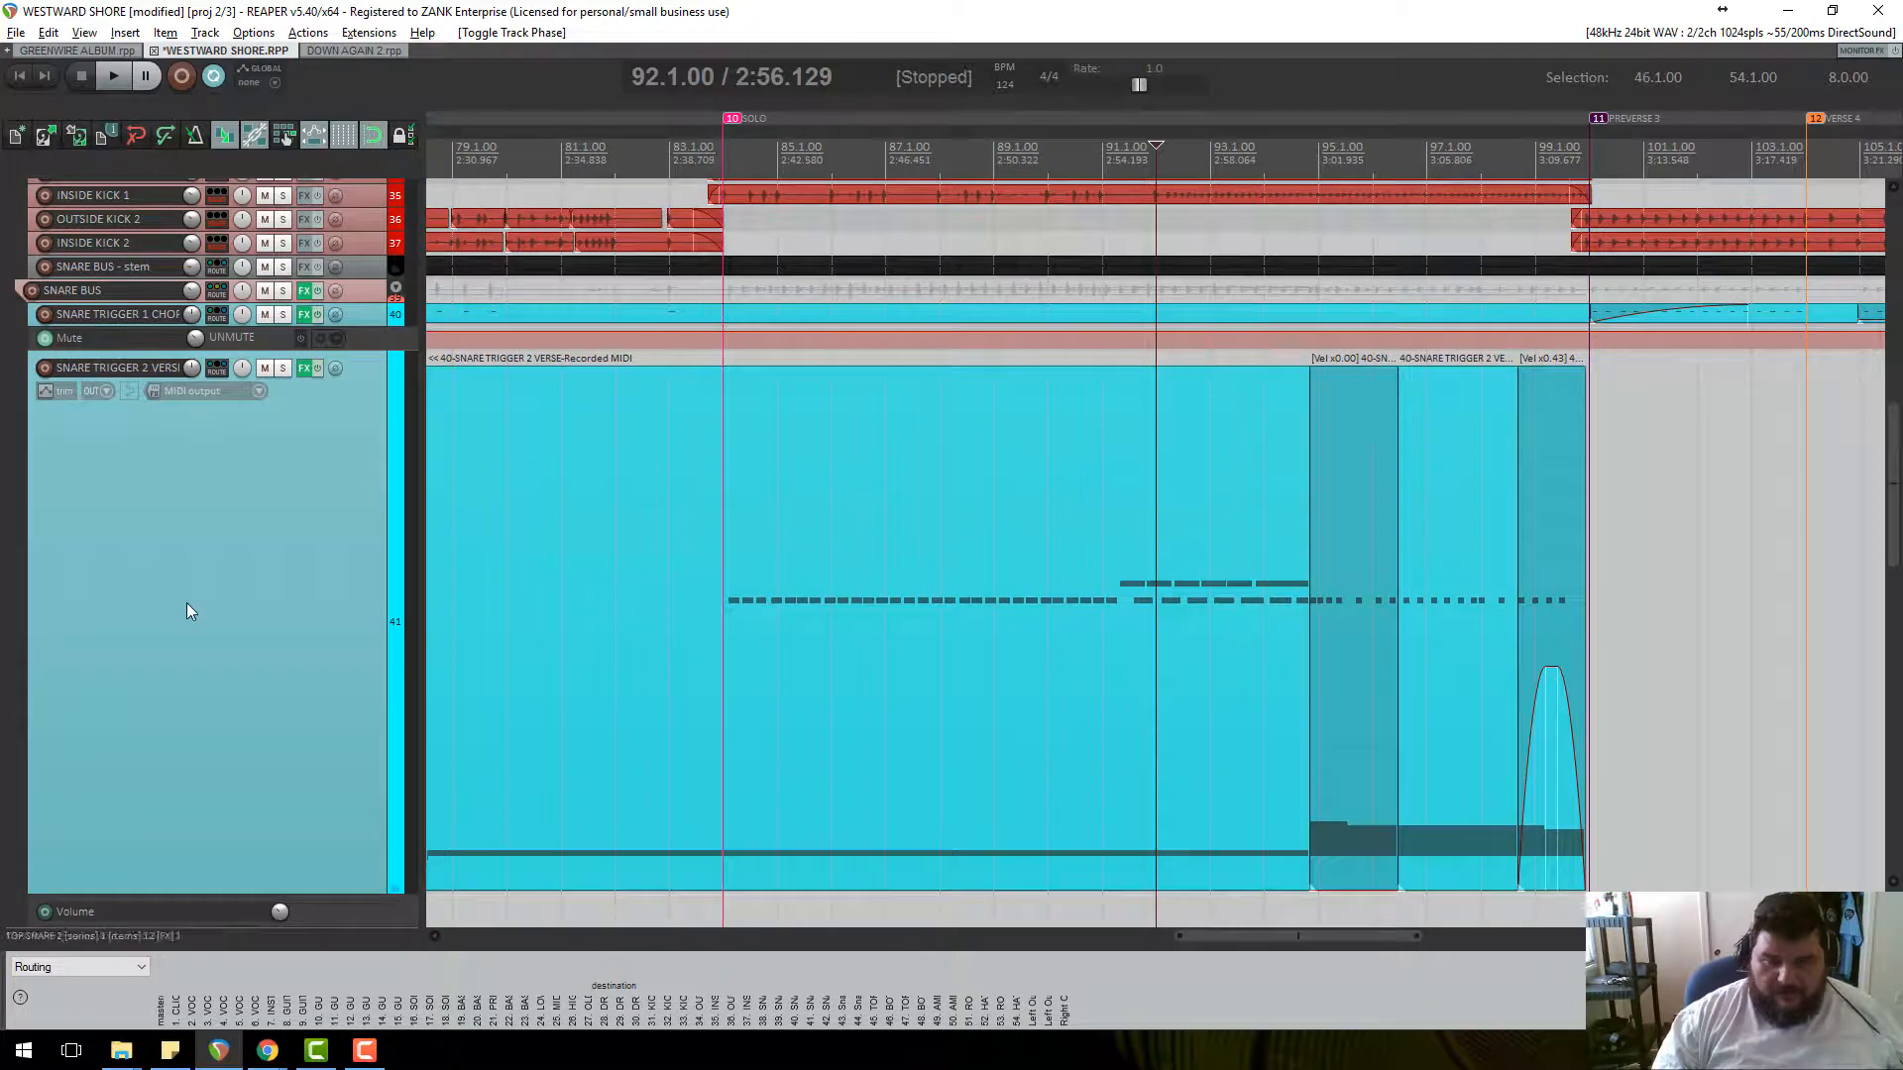
scroll(258, 603, down, 4)
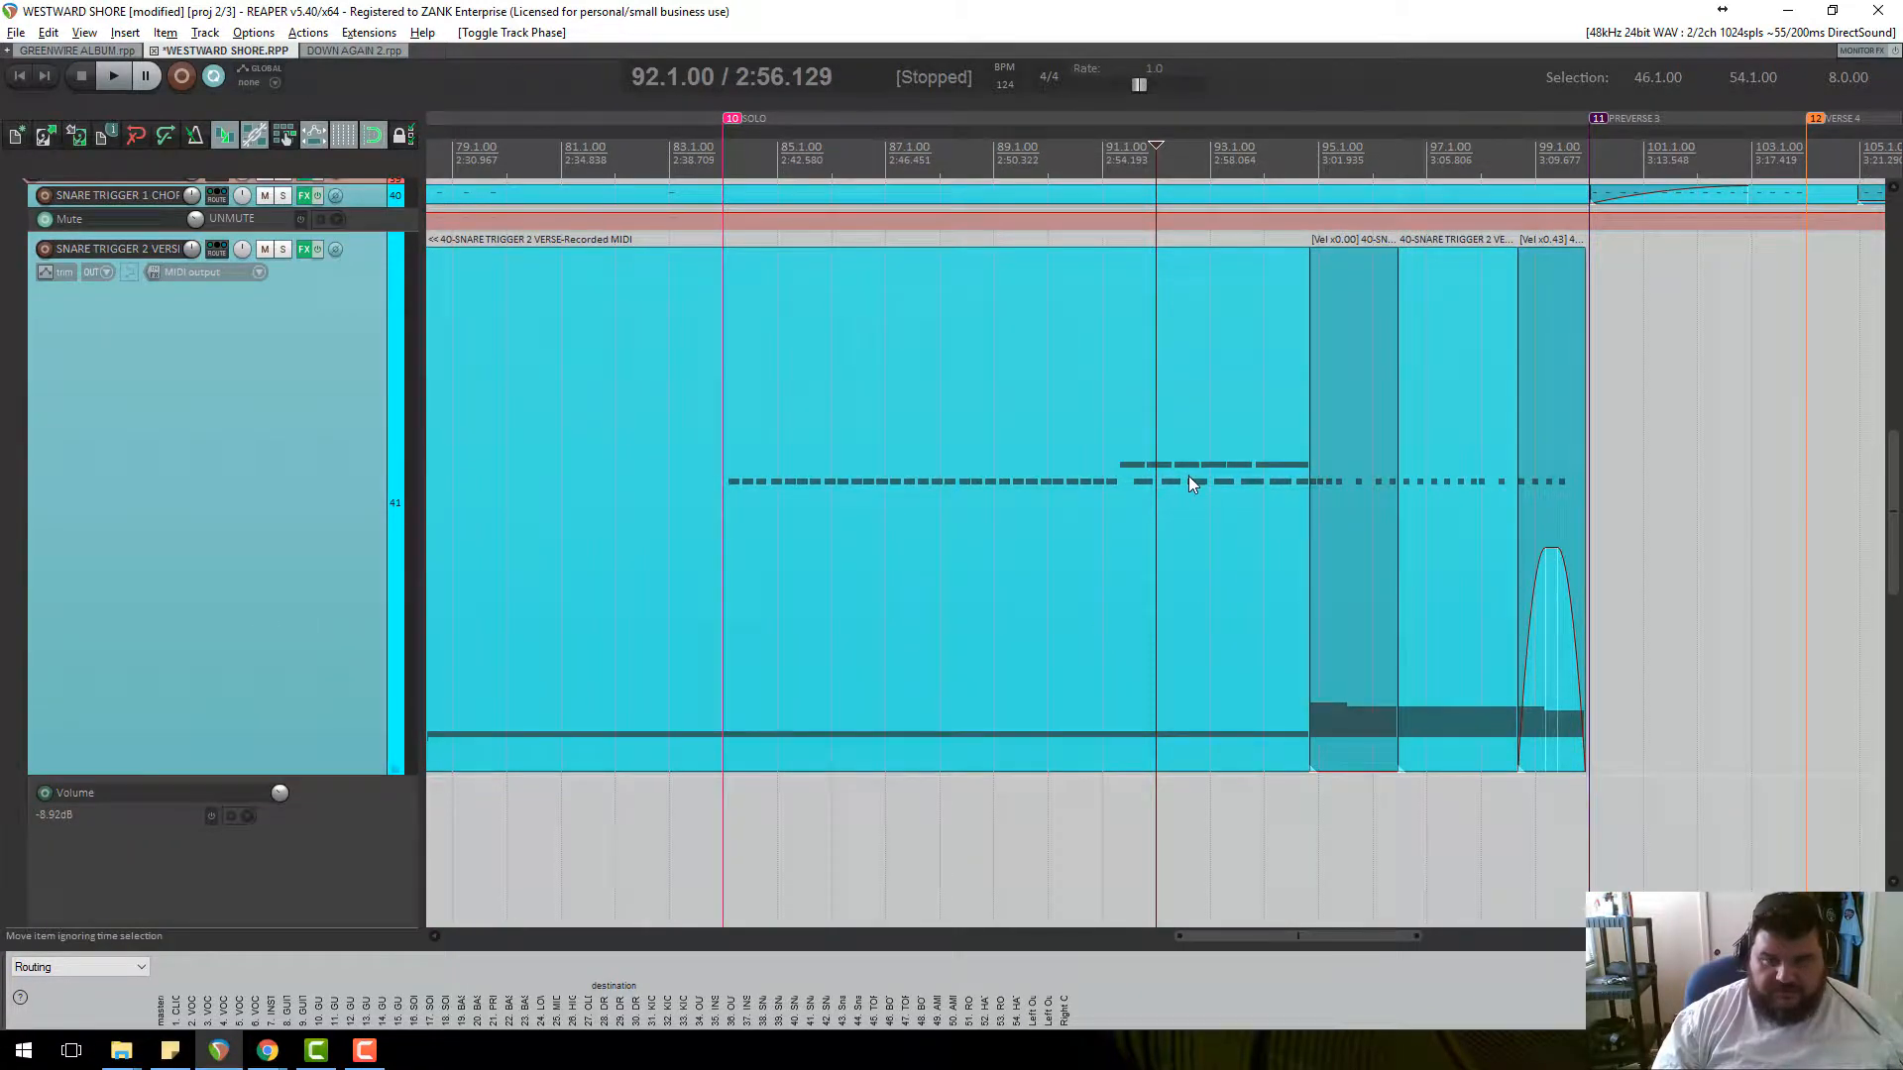
double_click(1187, 475)
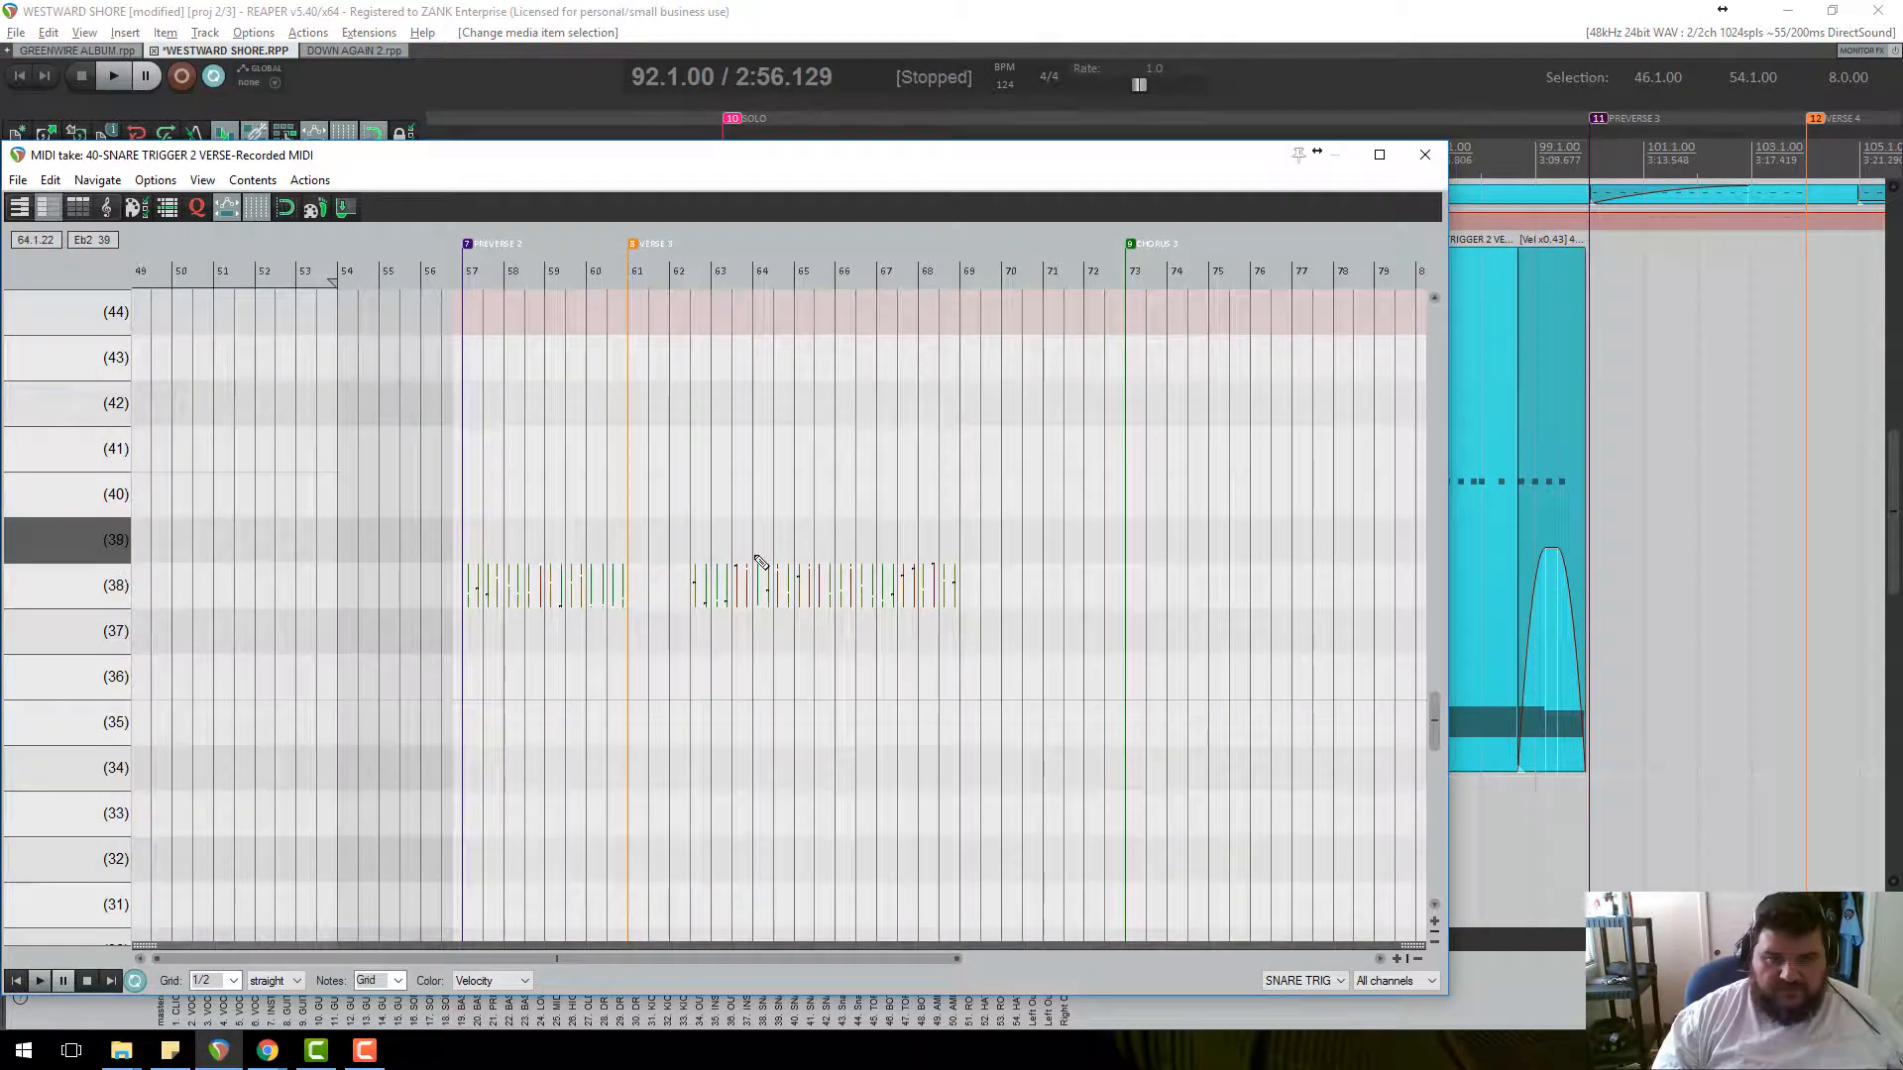
scroll(758, 563, up, 6)
scroll(763, 565, down, 4)
scroll(765, 565, down, 2)
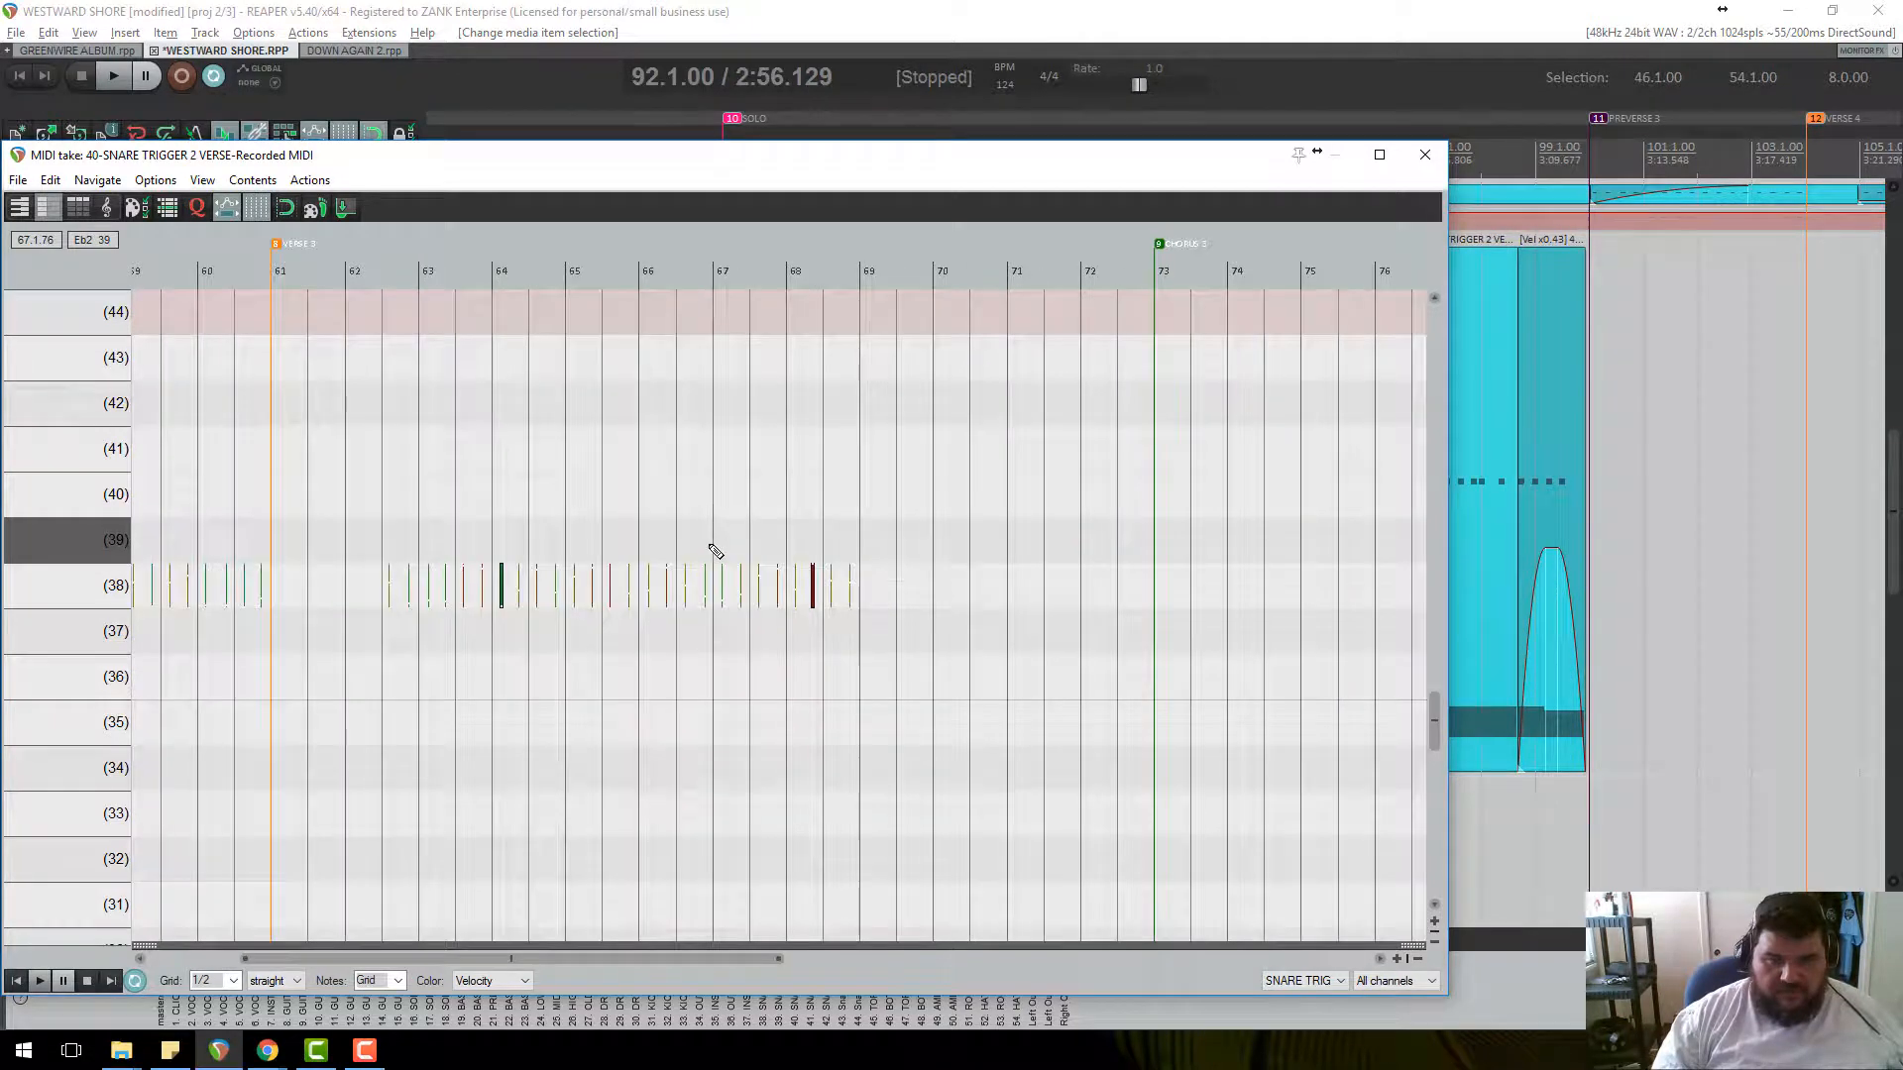
click(1425, 155)
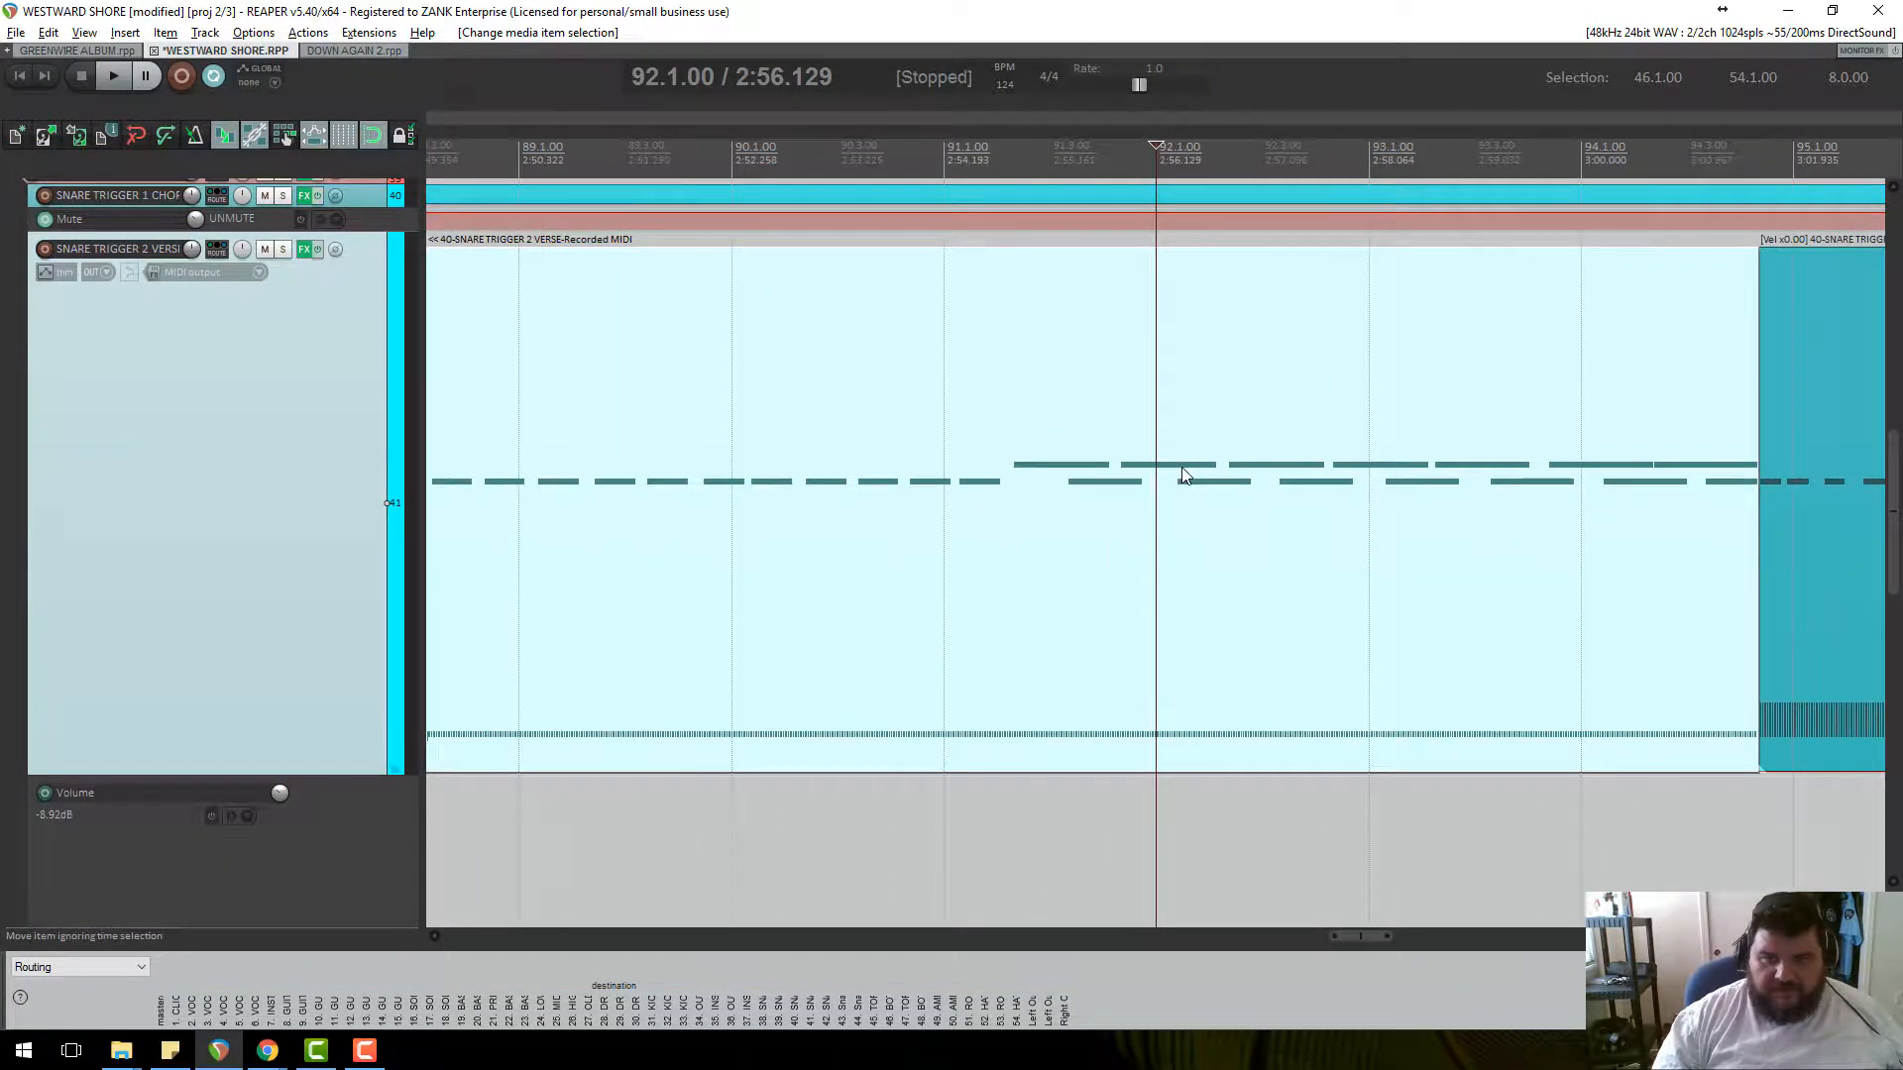
scroll(1185, 476, down, 3)
Set the edit position to bar 92 and reopen the MIDI item with the solo notes in view.
double_click(1113, 480)
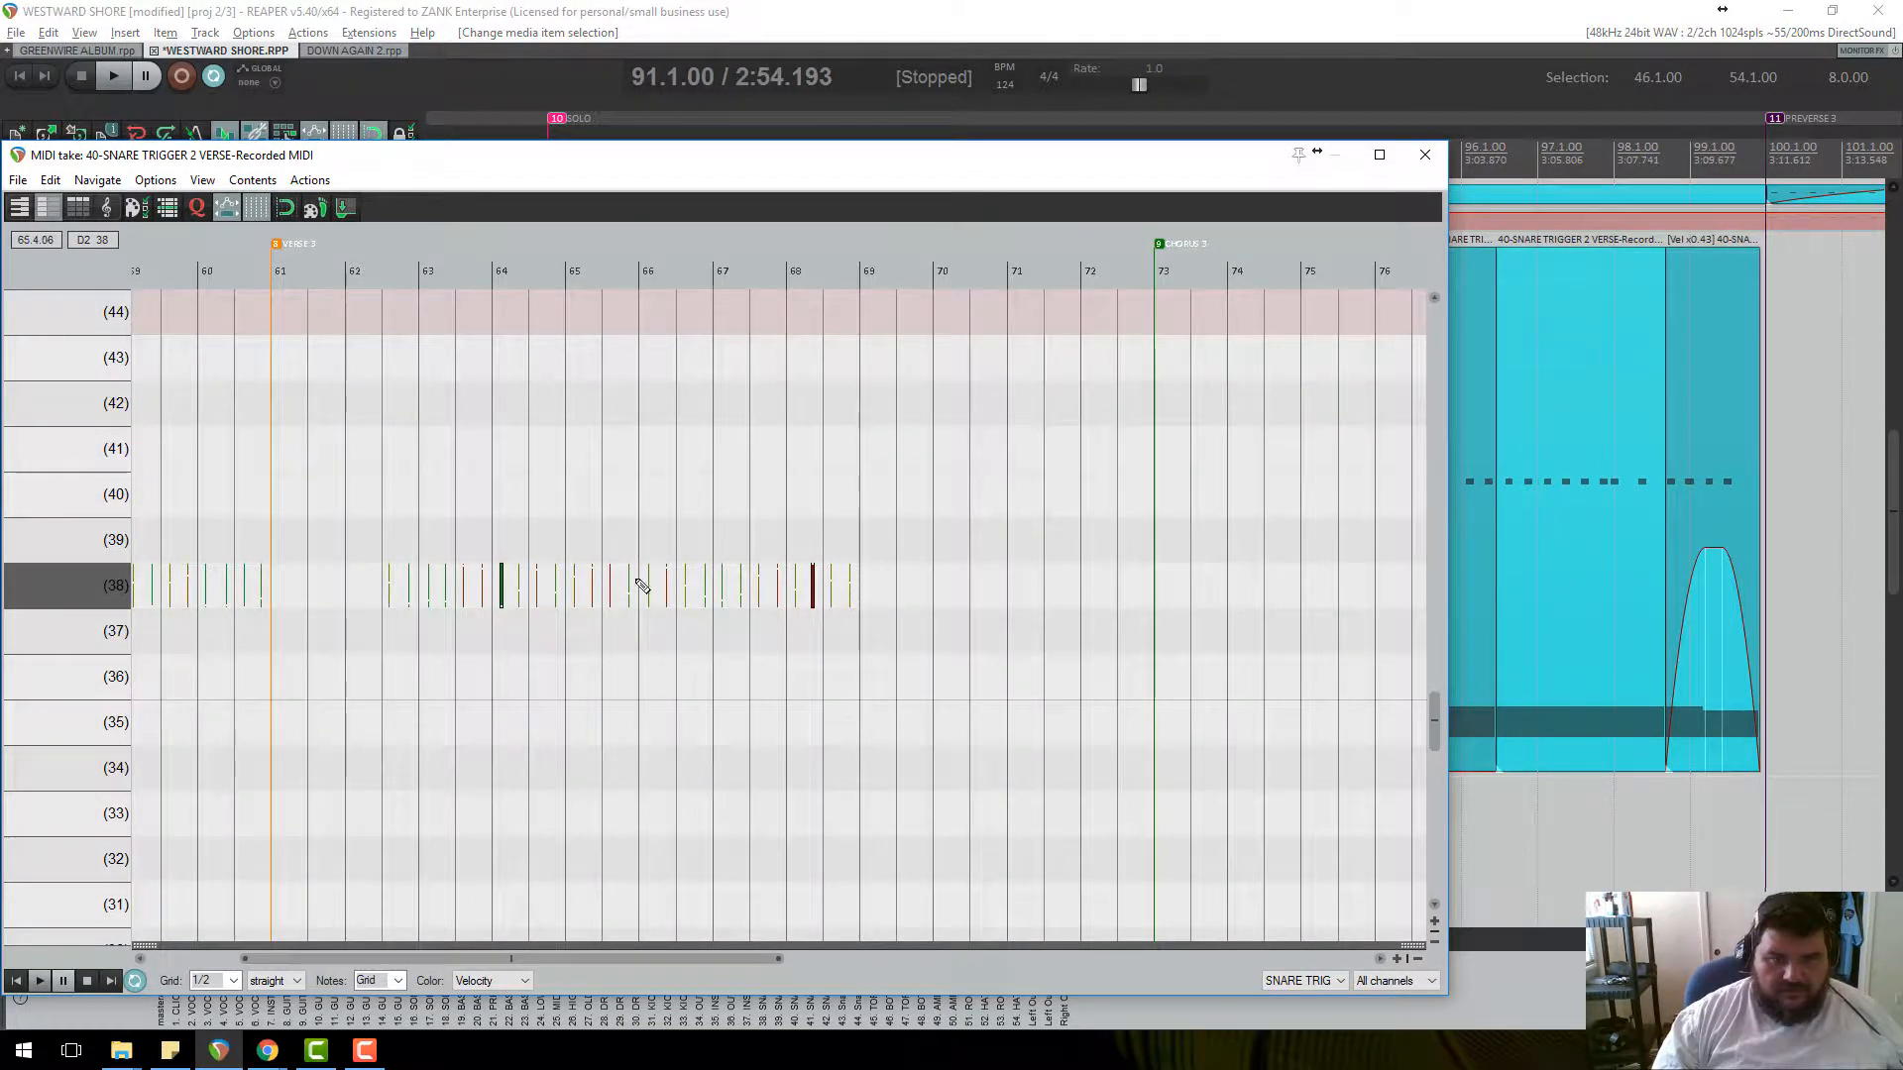
scroll(797, 495, down, 2)
click(1423, 158)
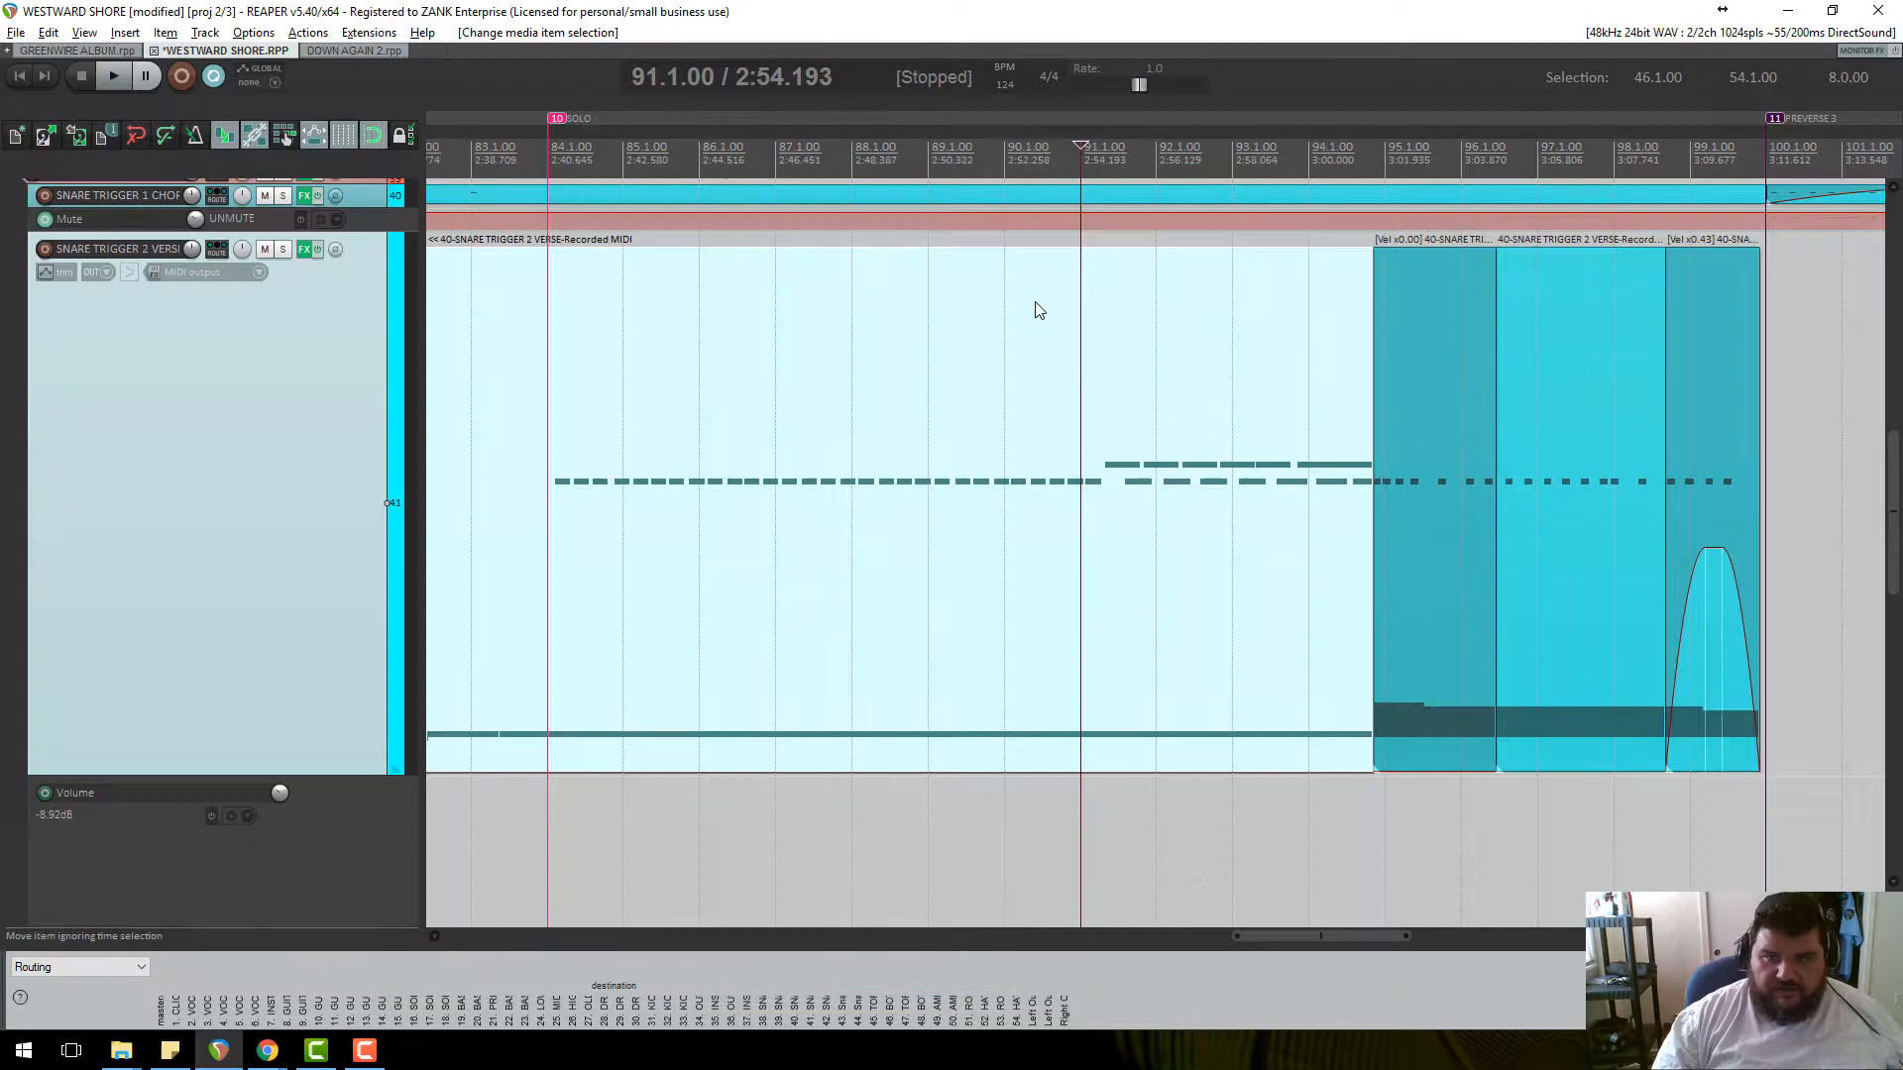
click(1173, 163)
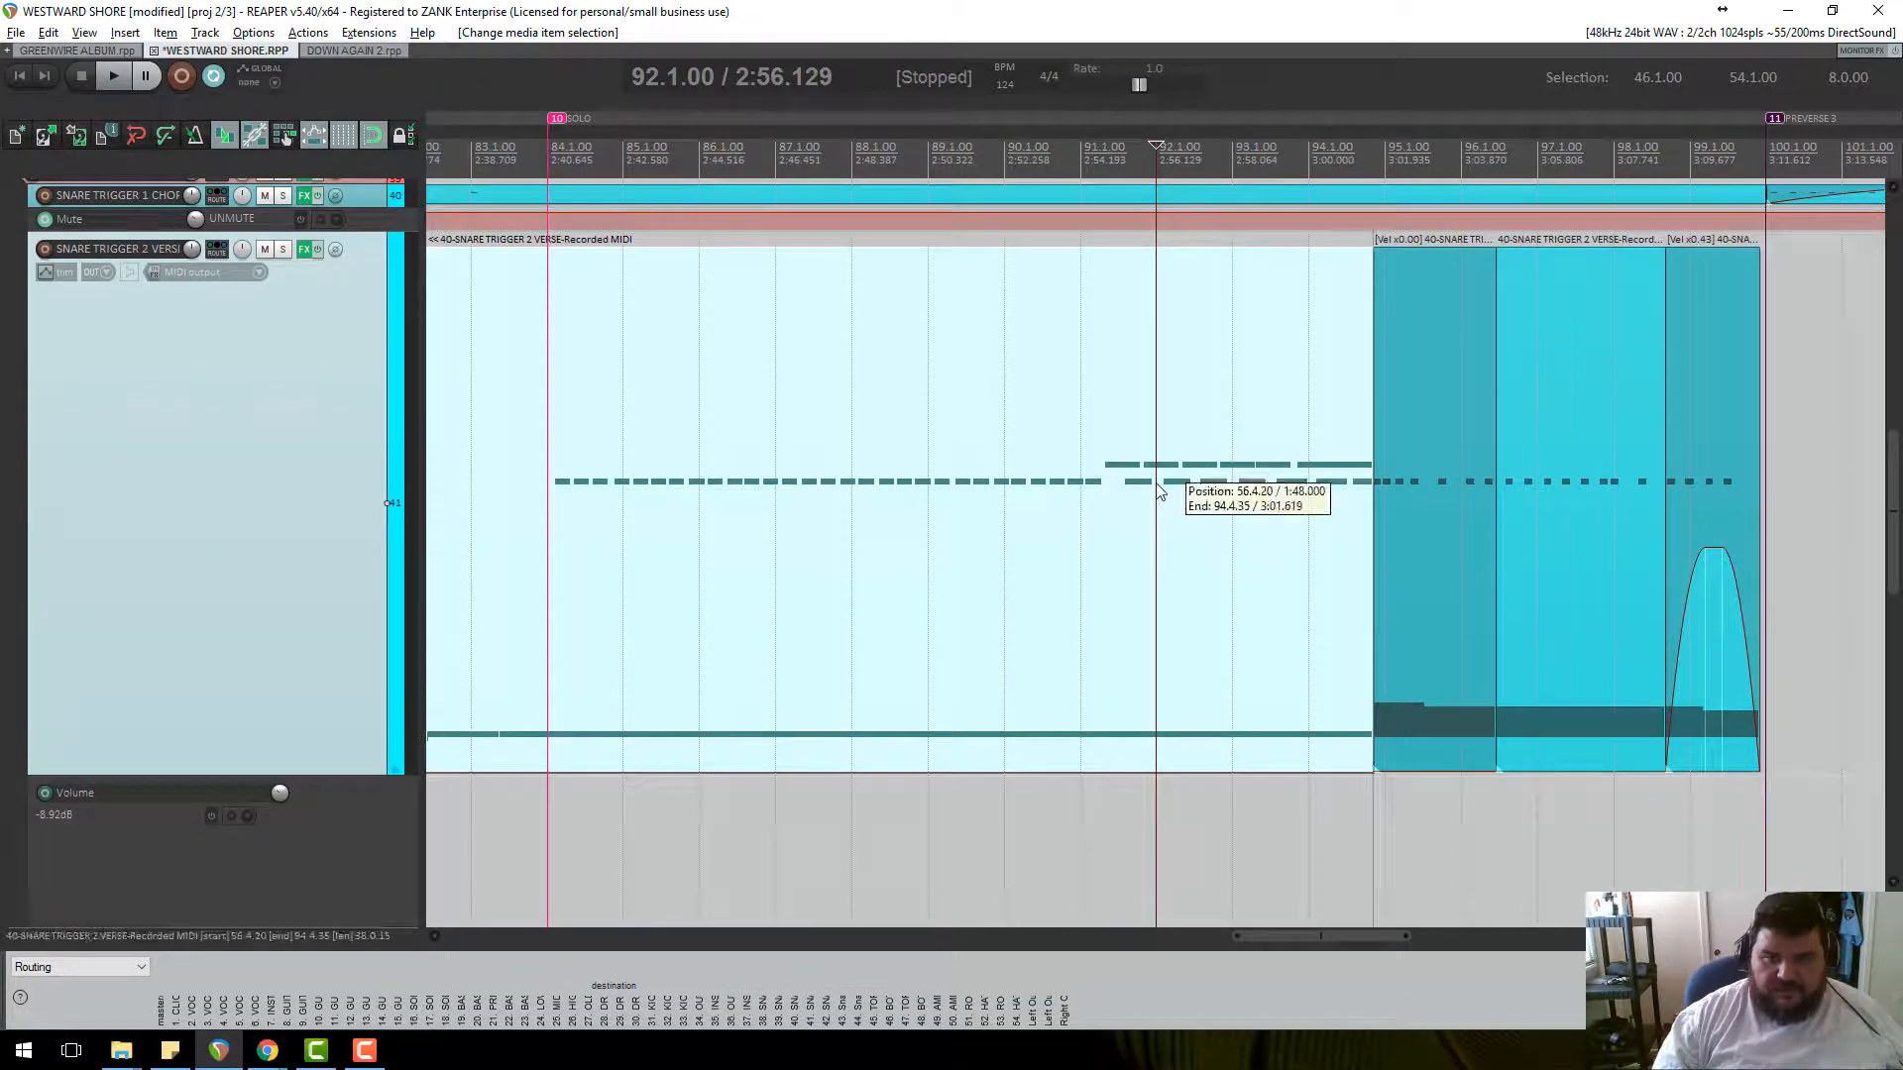
double_click(1161, 489)
scroll(594, 465, down, 6)
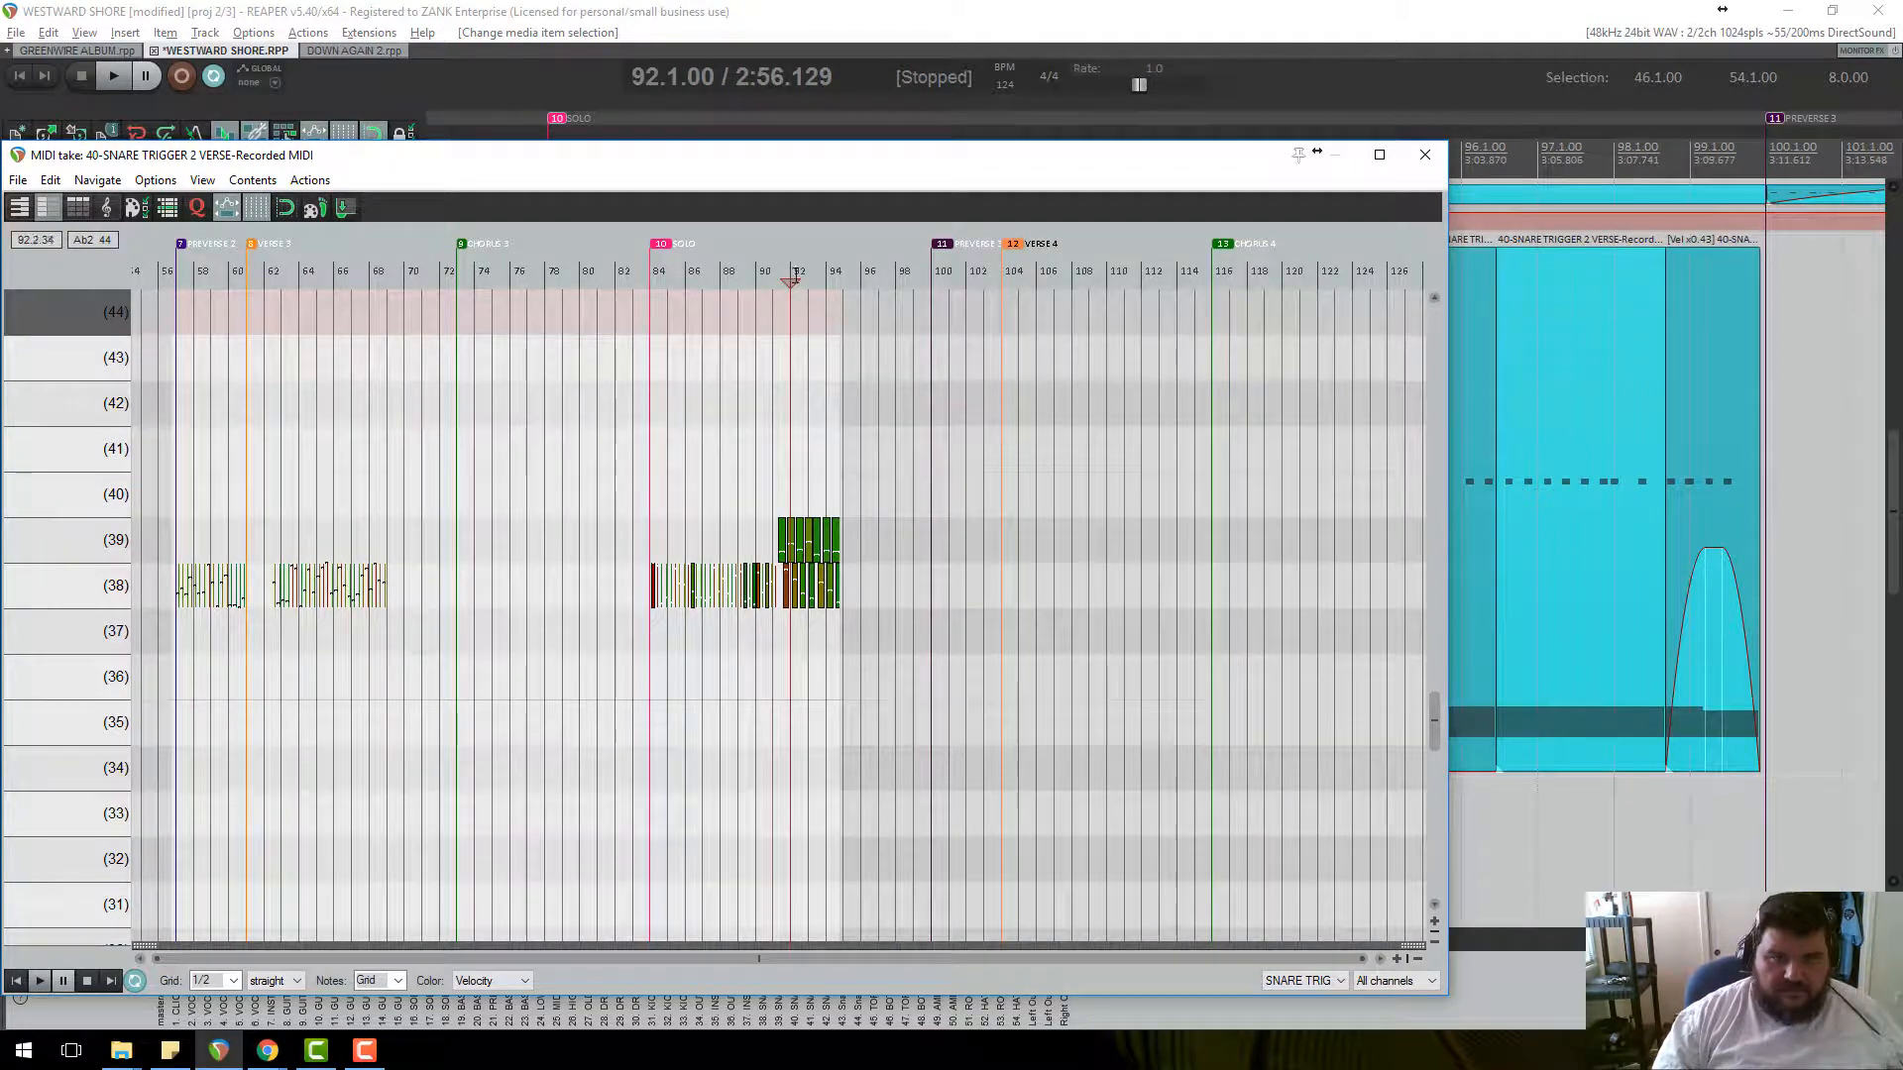
Select the seven pitch 39 notes after bar 91 and shorten them.
click(792, 282)
scroll(811, 540, up, 8)
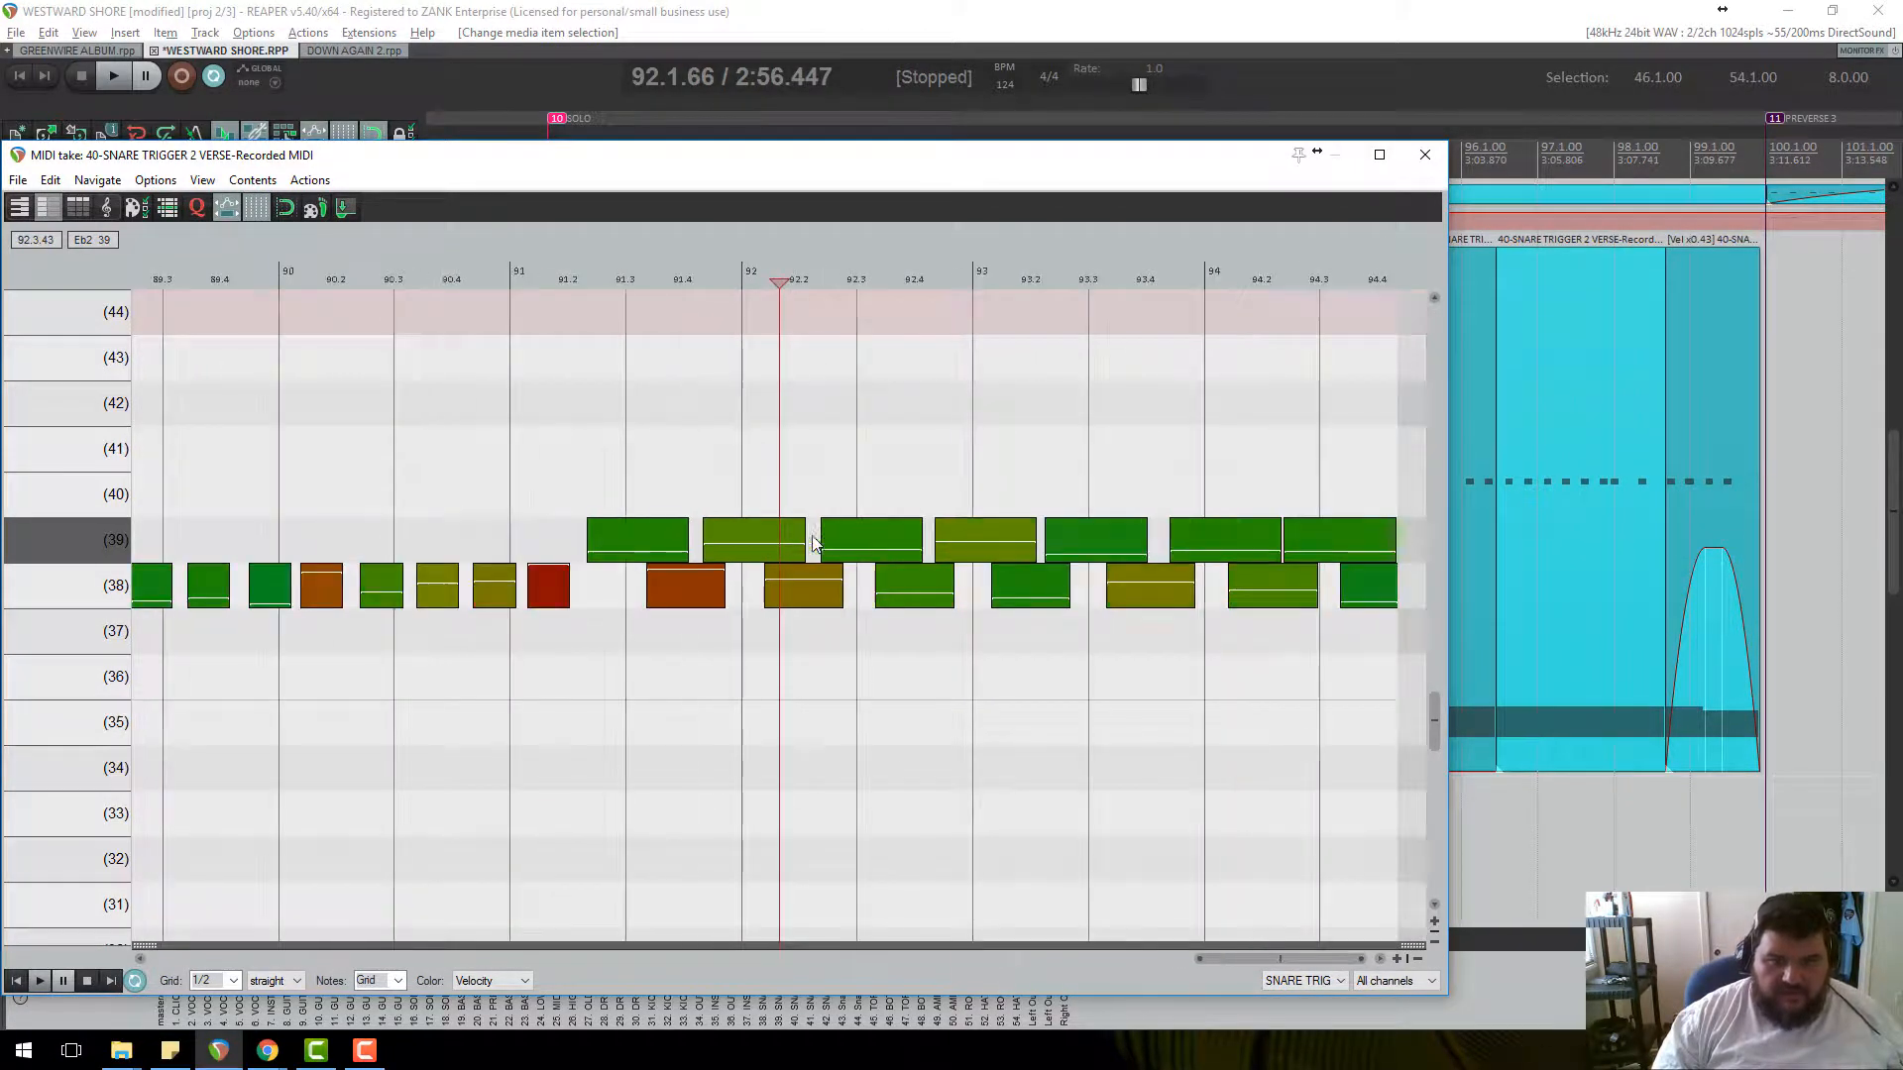
scroll(798, 540, down, 2)
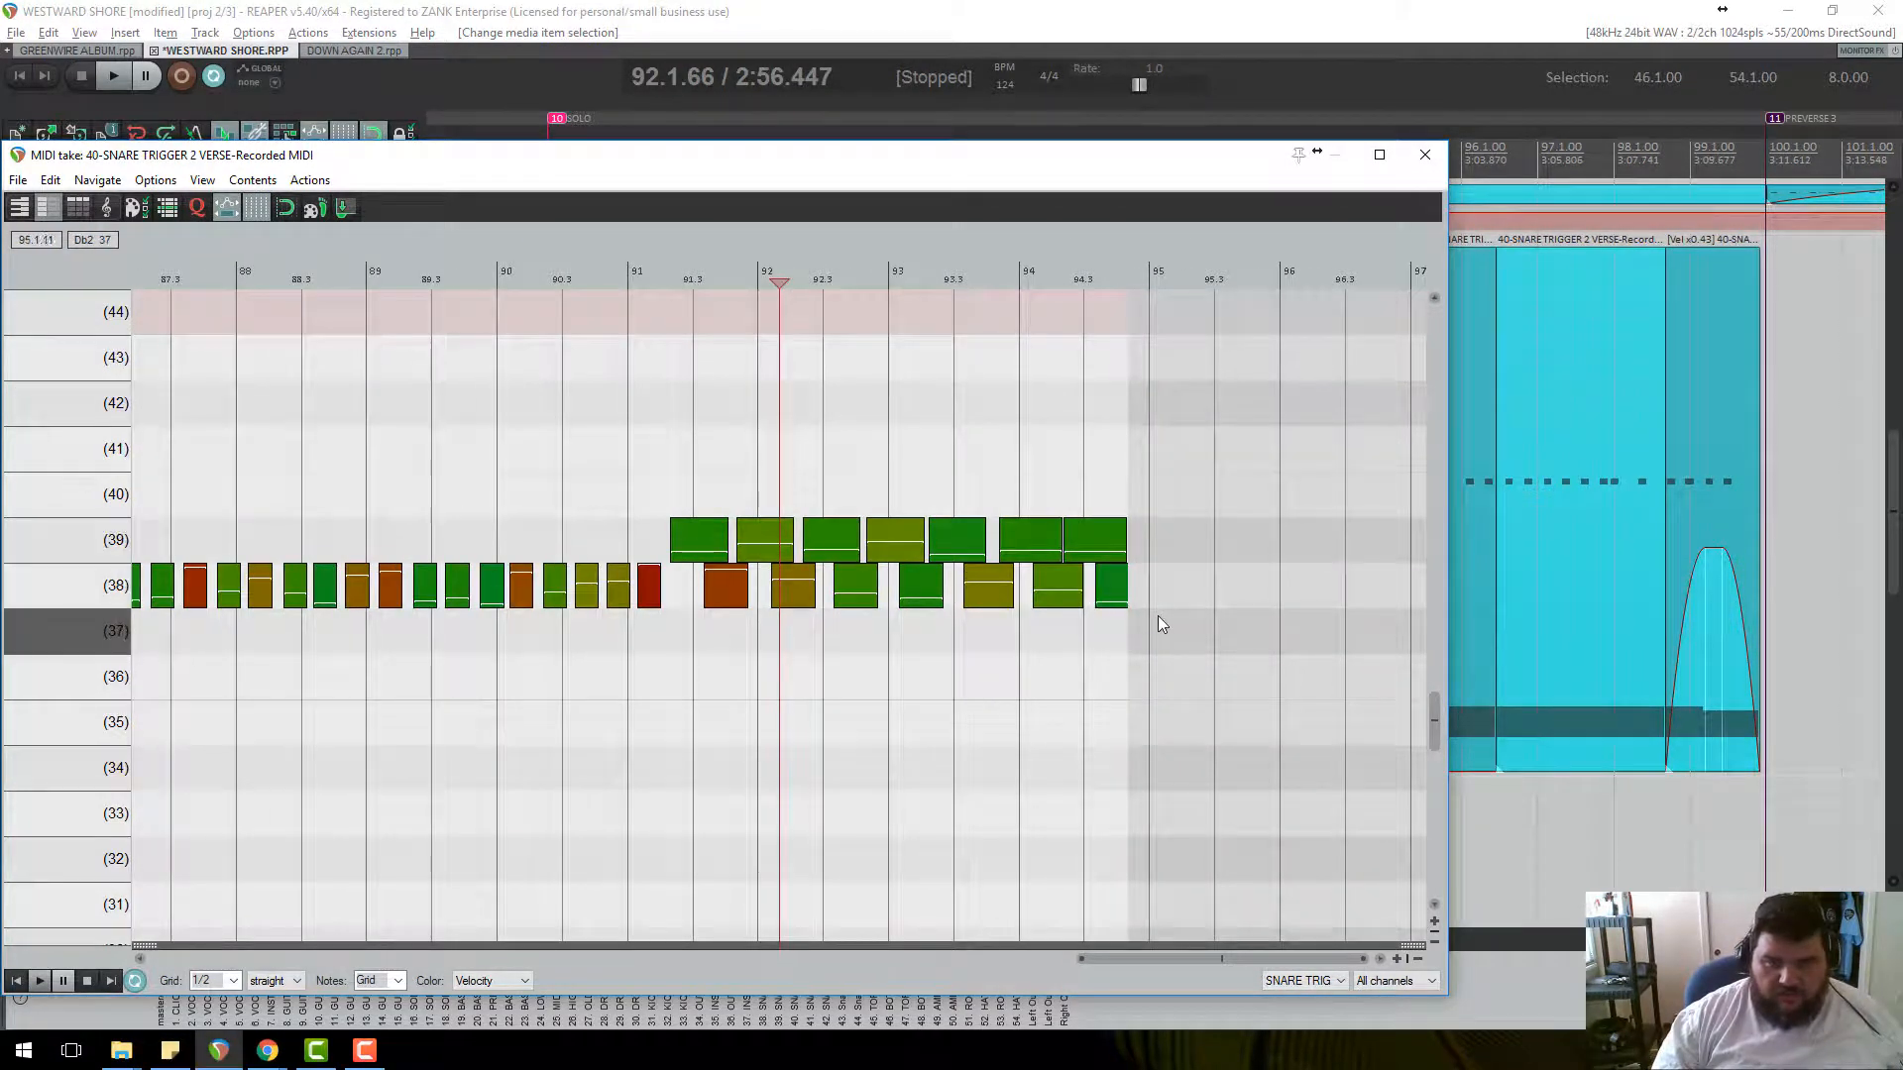
drag(1156, 624, 715, 594)
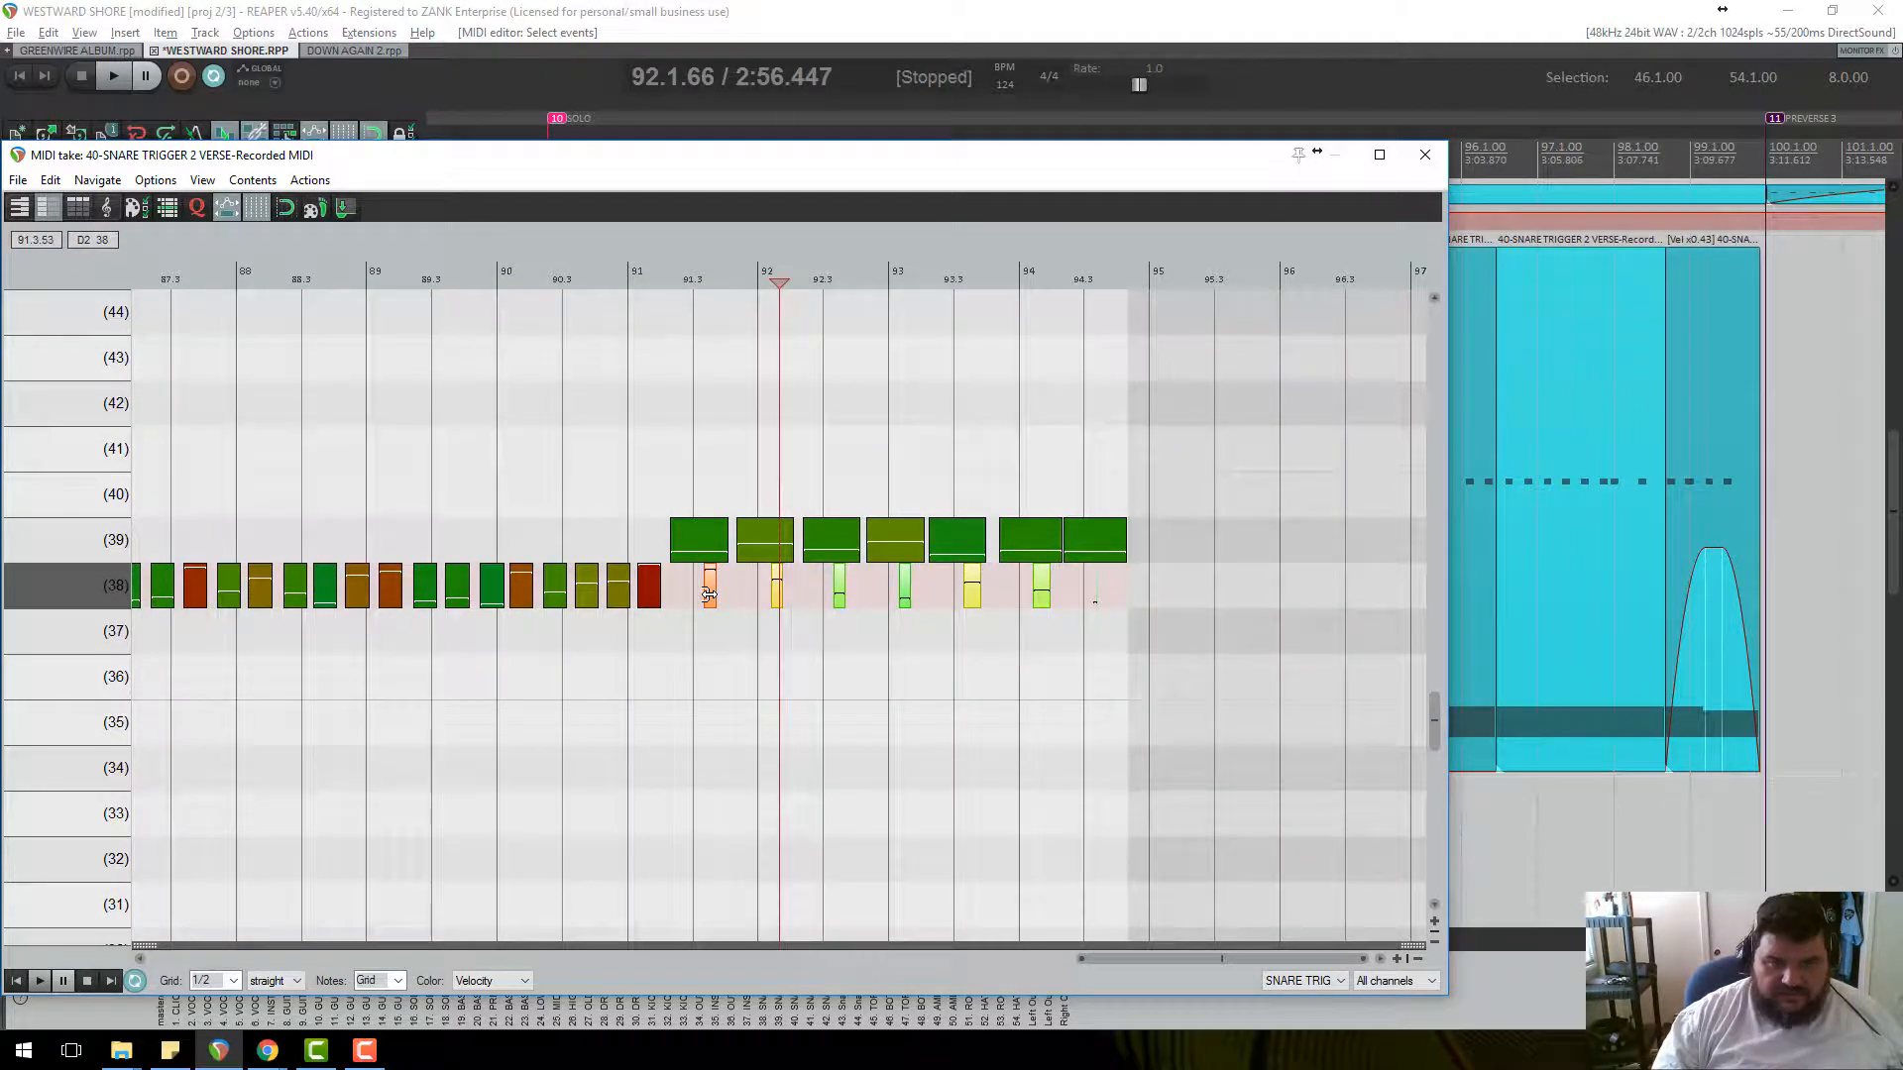
drag(1138, 533, 670, 537)
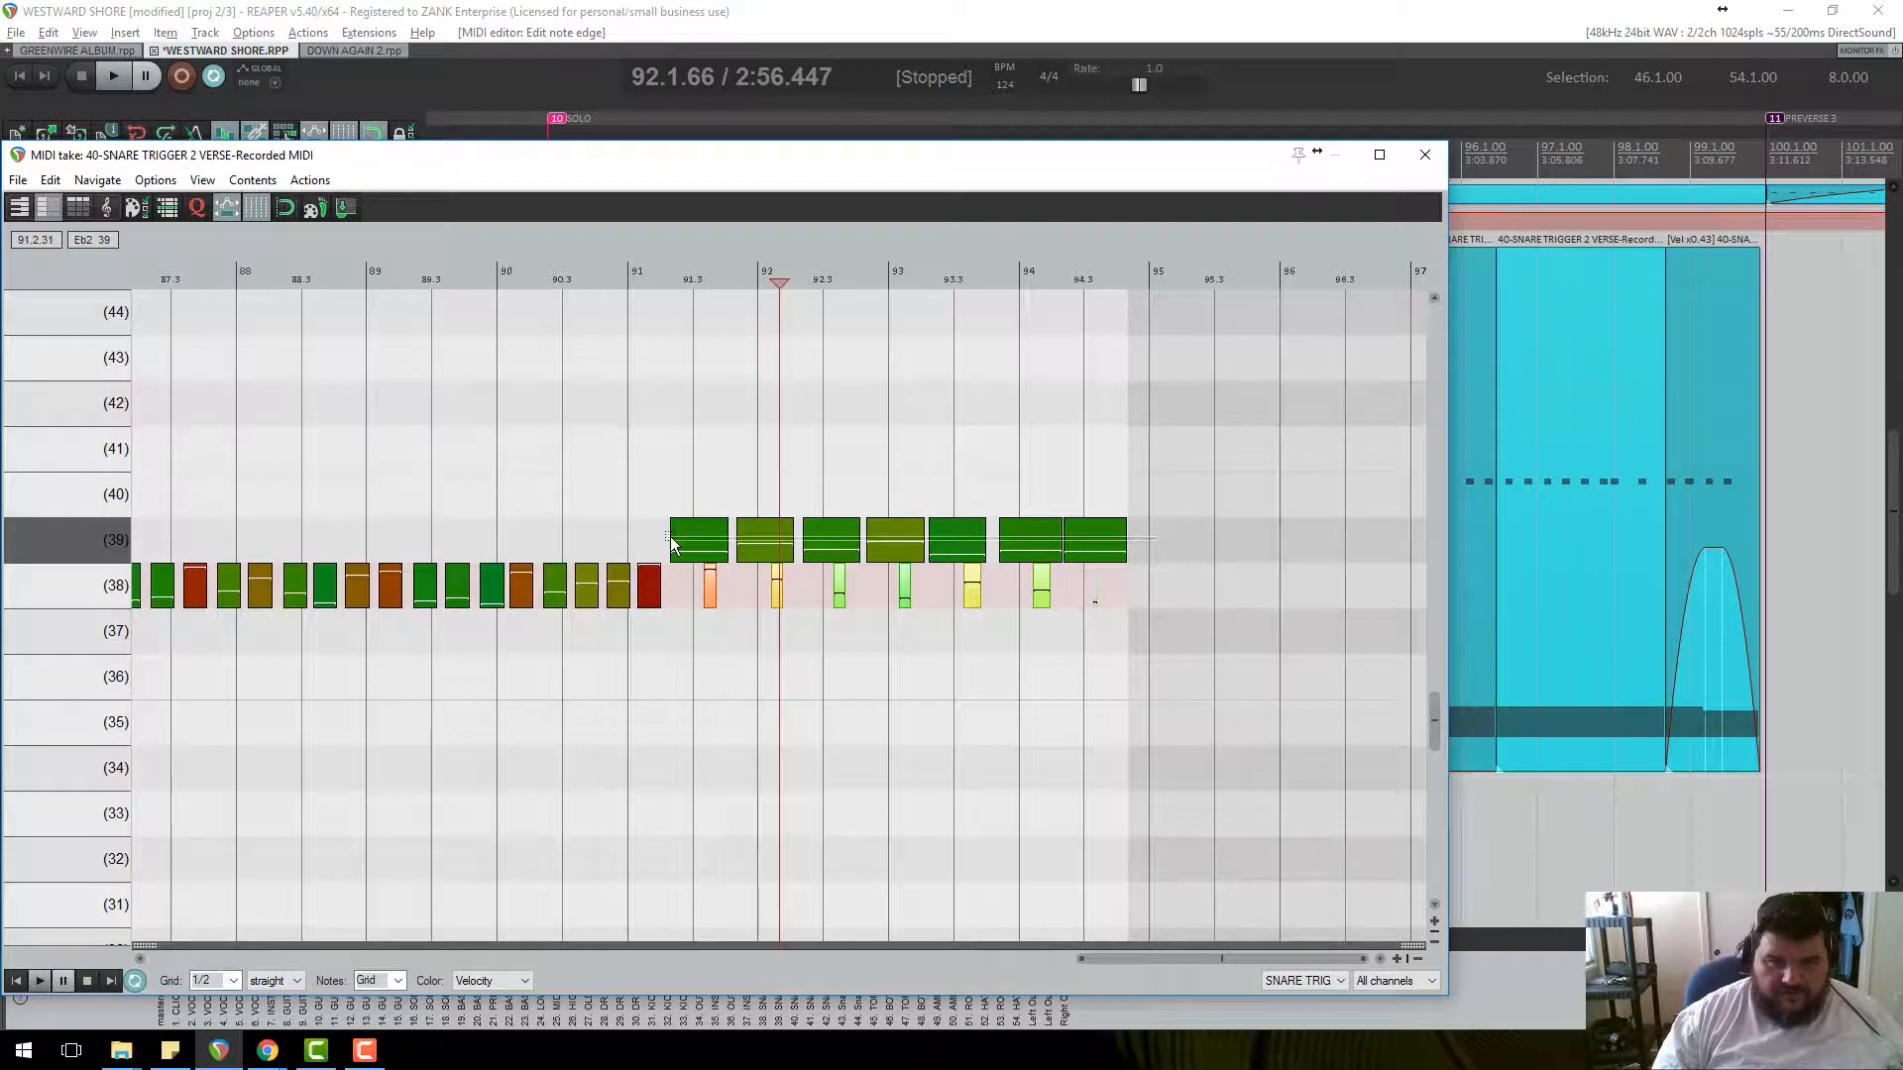
drag(1124, 544, 1080, 551)
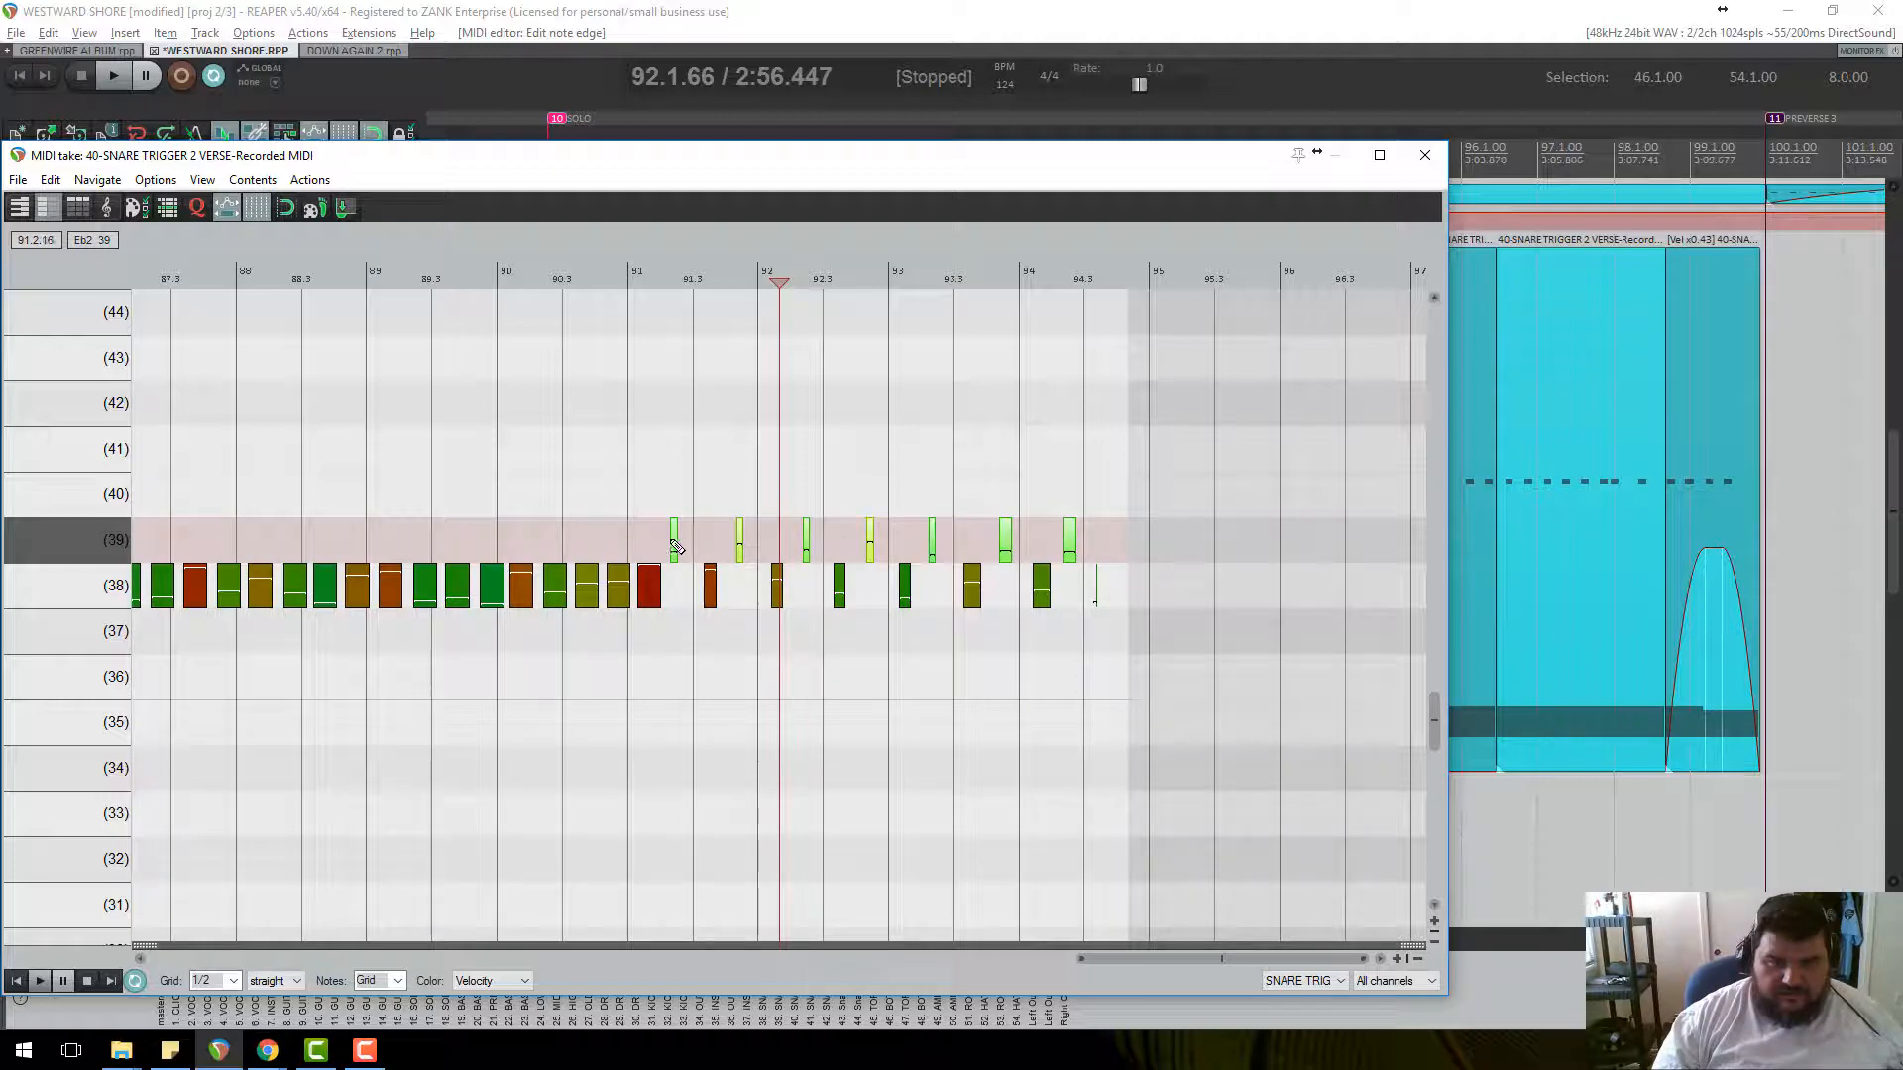
Move the shortened notes onto pitch 38 just after each hit and audition them.
drag(674, 538, 775, 593)
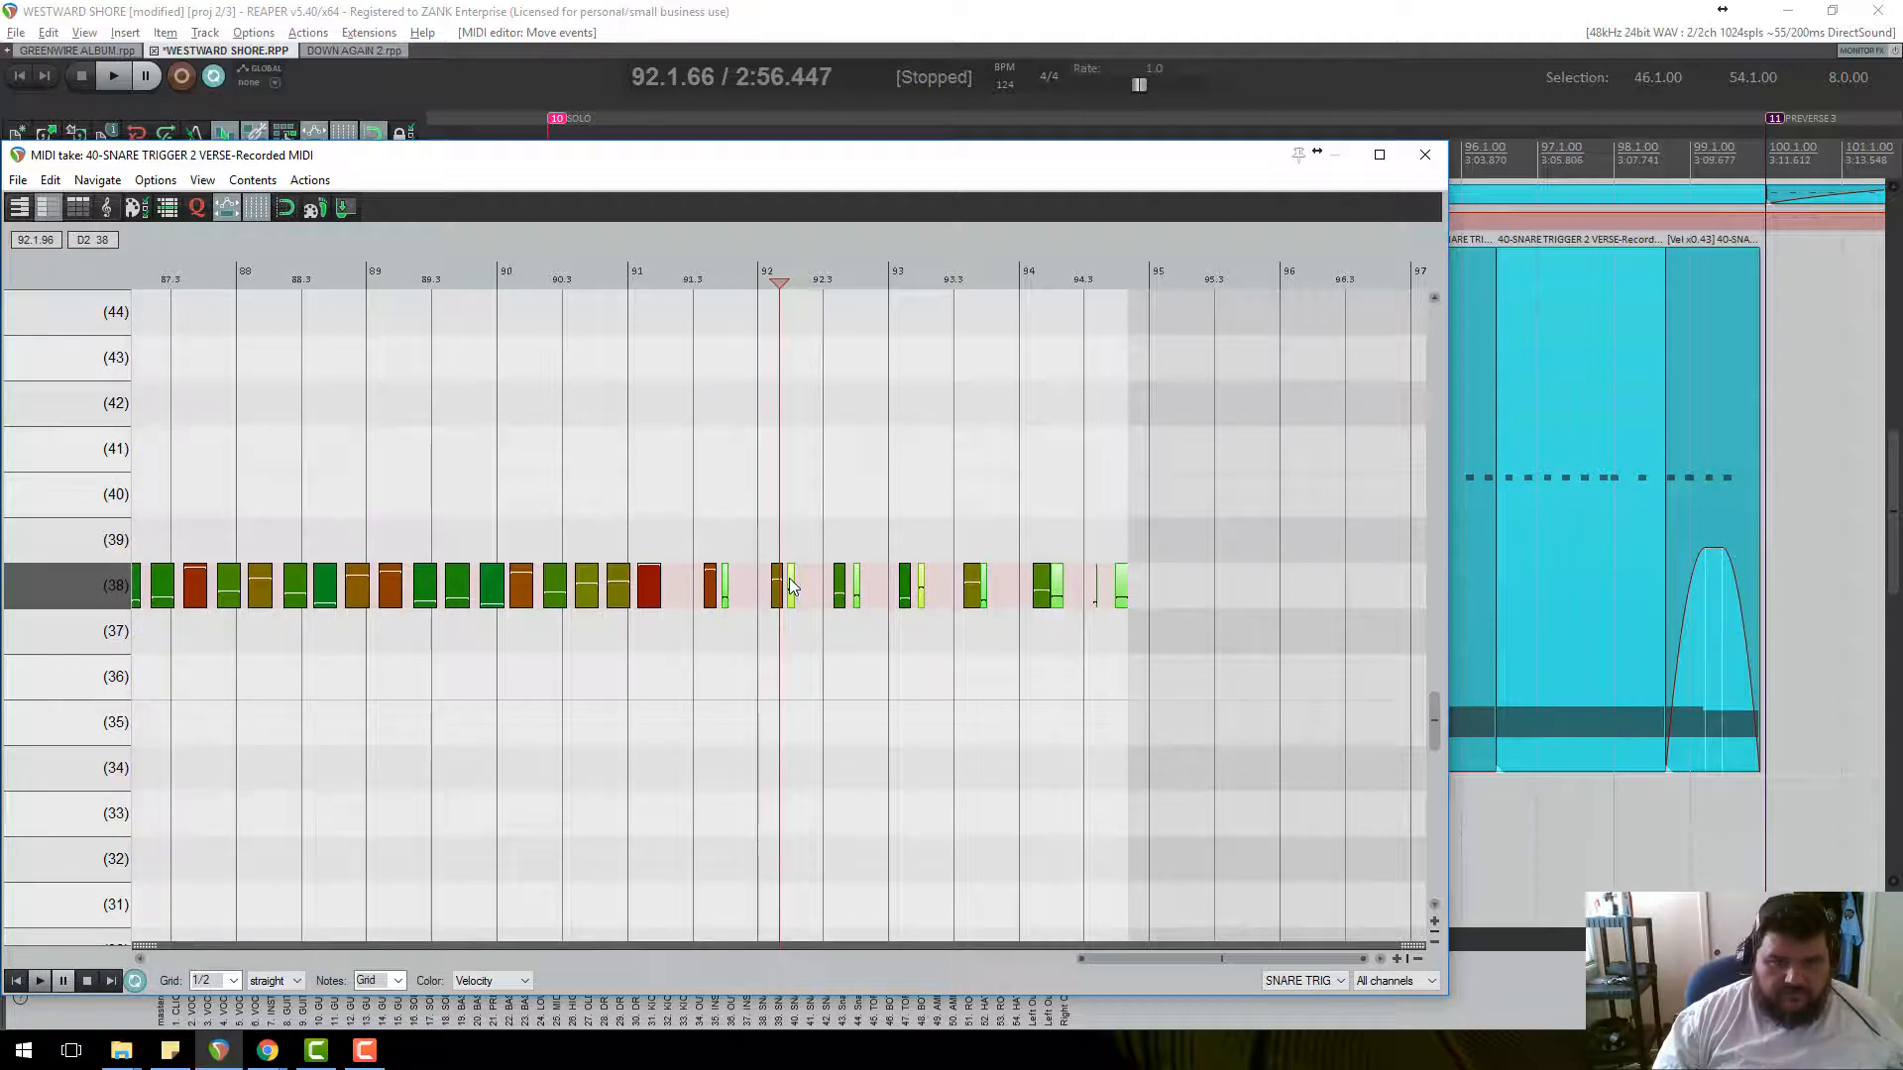
drag(751, 565, 745, 591)
click(593, 282)
key(space)
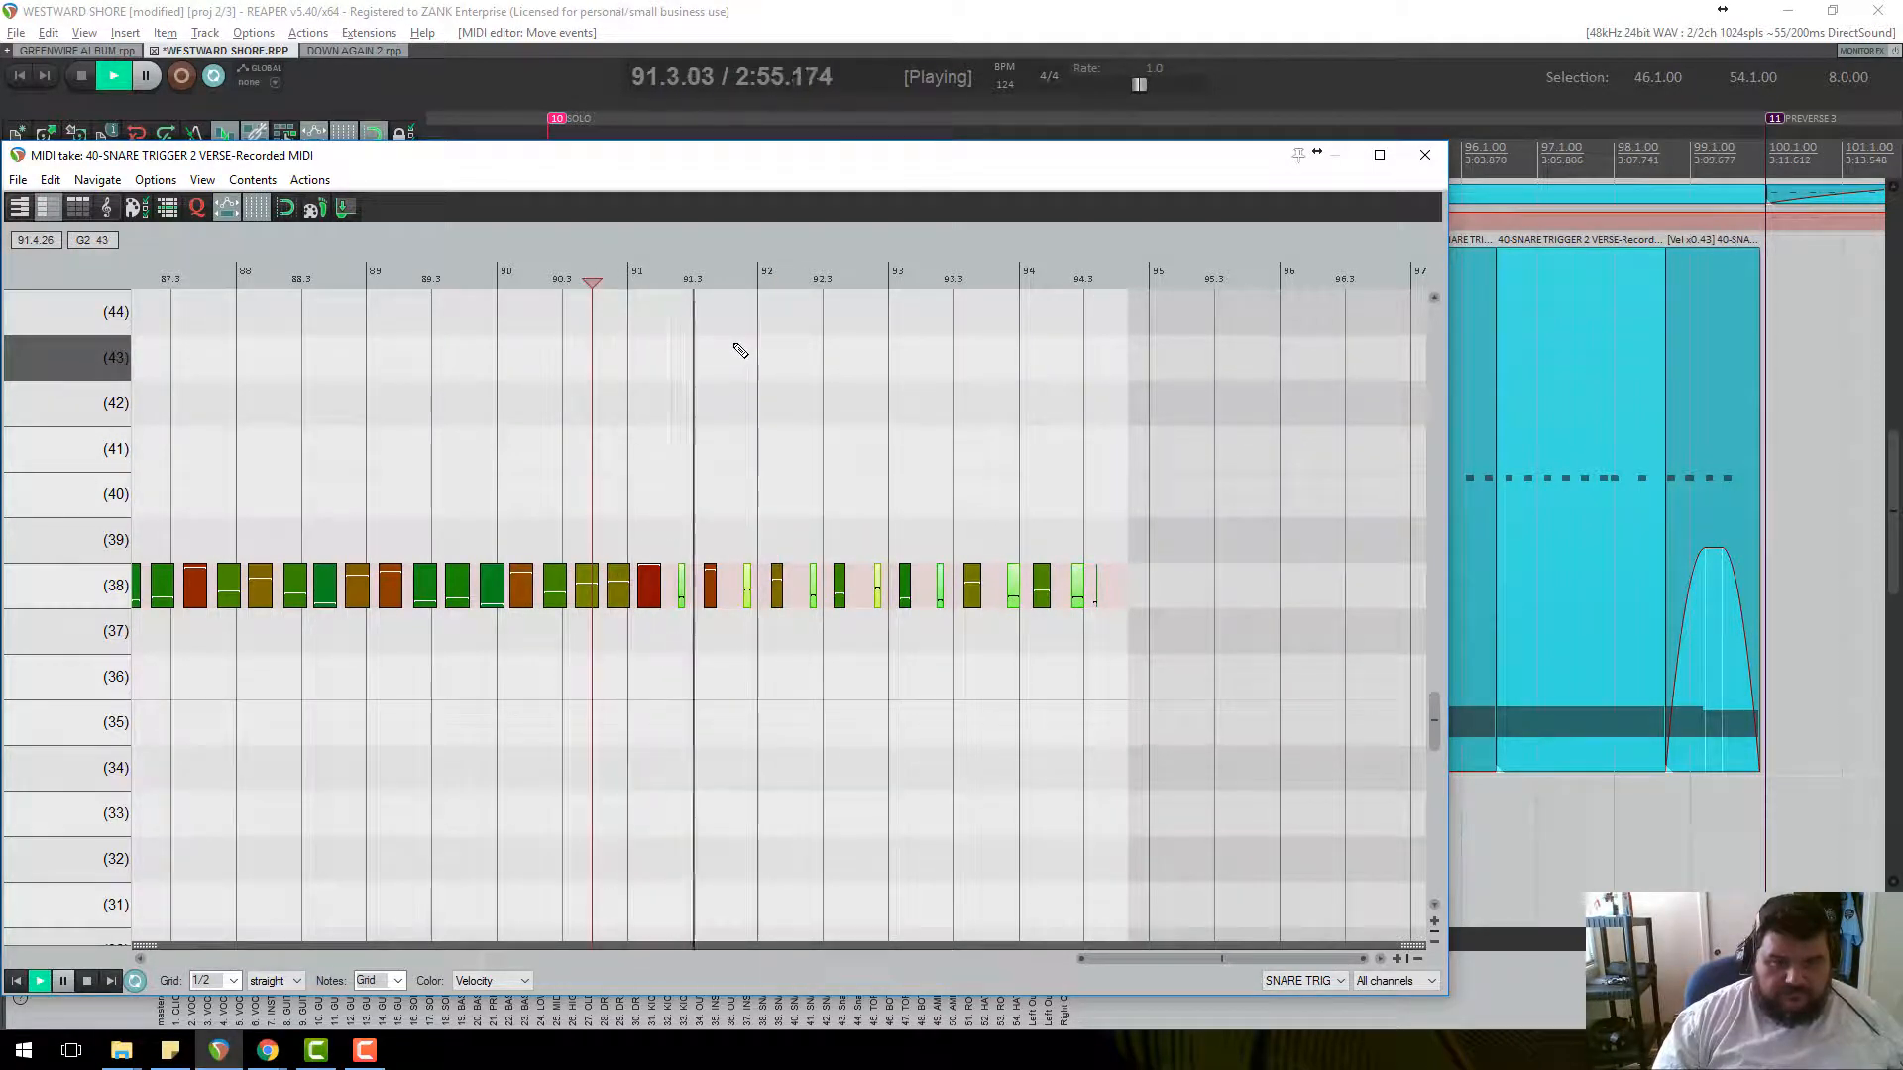
key(space)
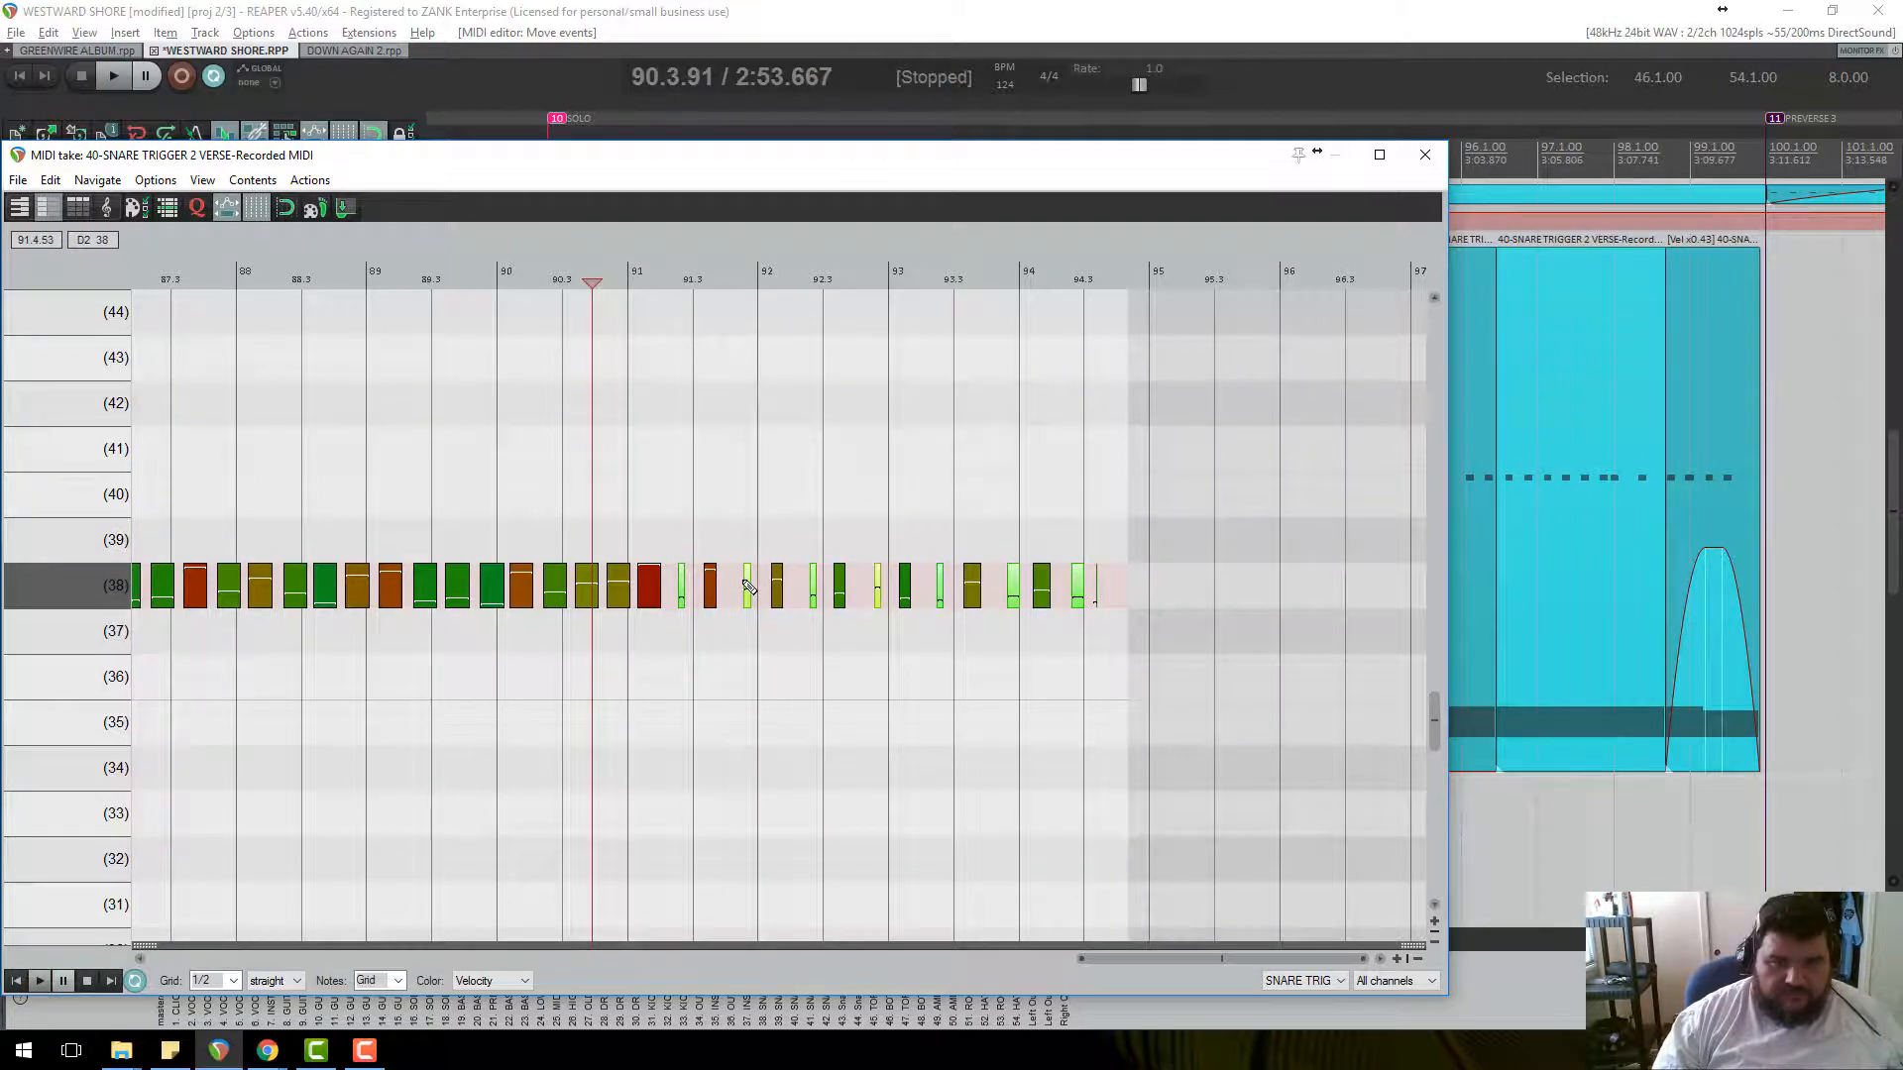
drag(745, 575, 798, 581)
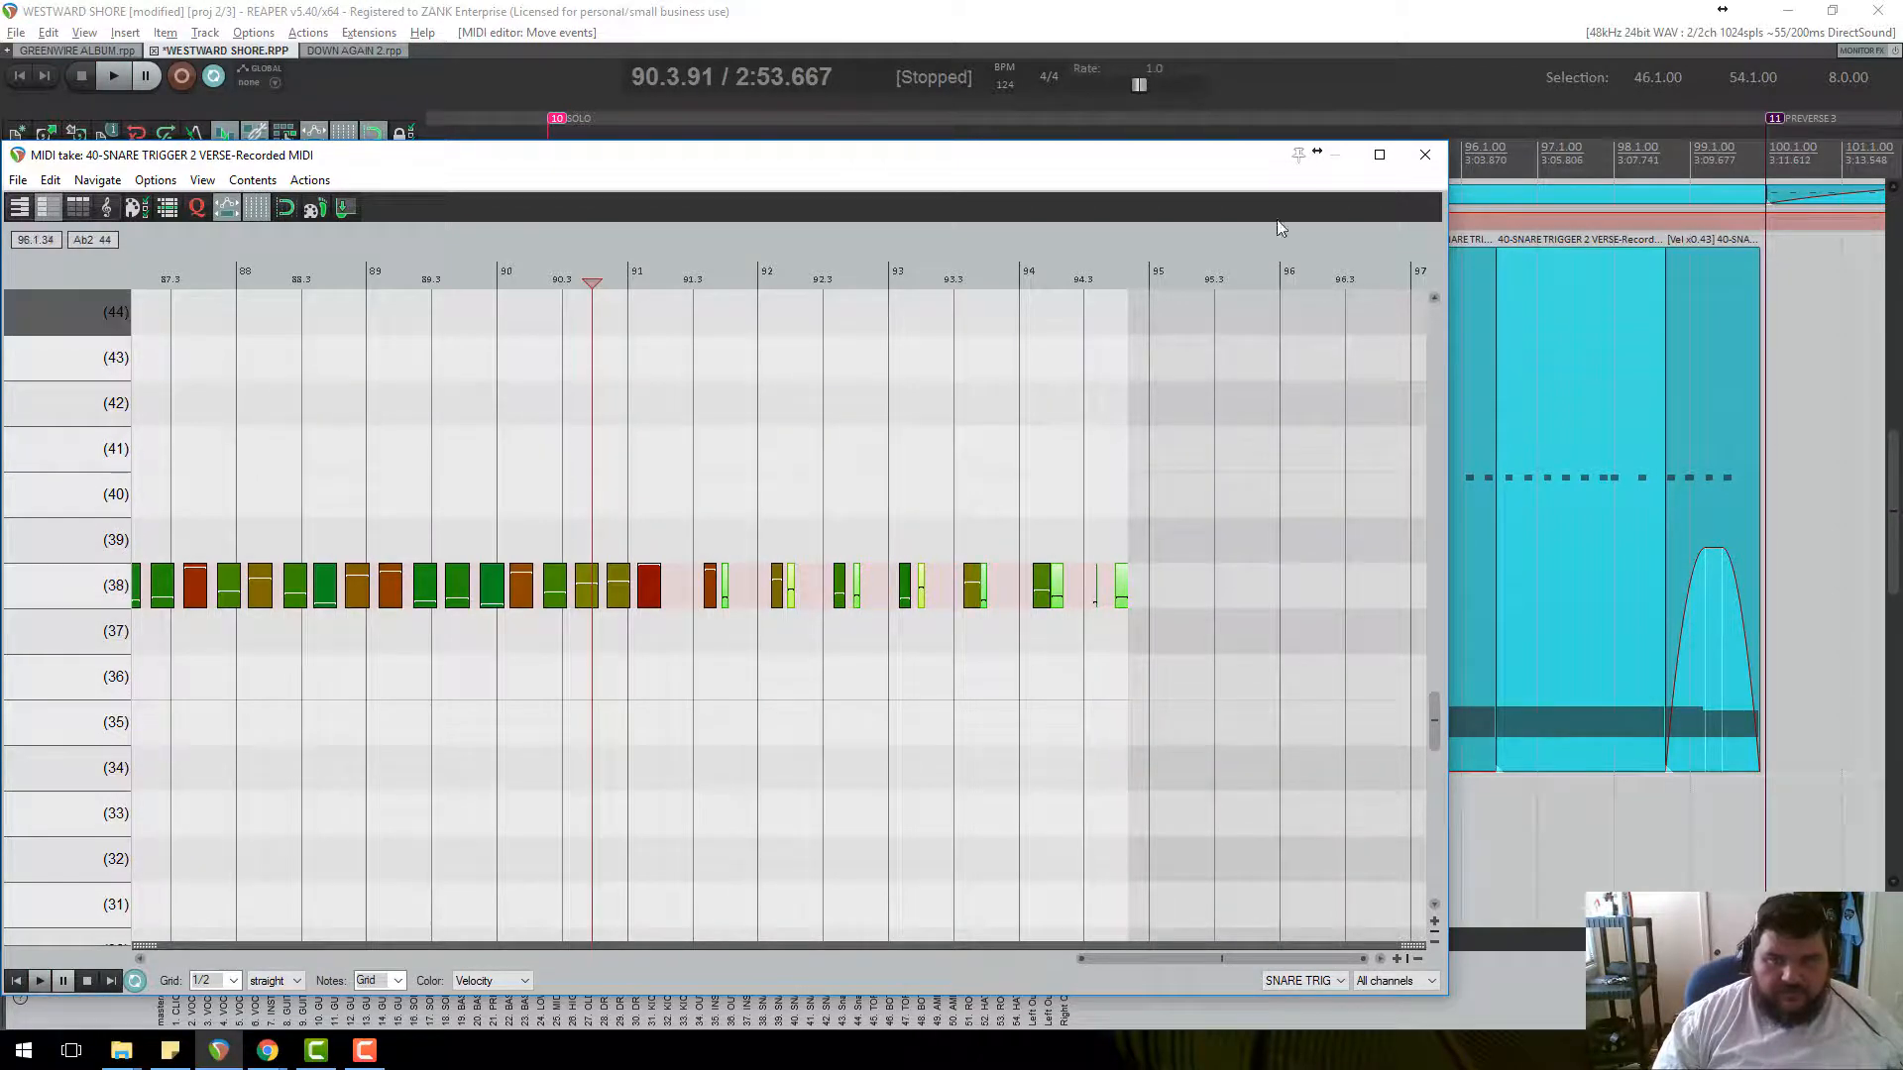
Reopen the MIDI item and undo the moves so the short notes return to pitch 39.
click(1424, 159)
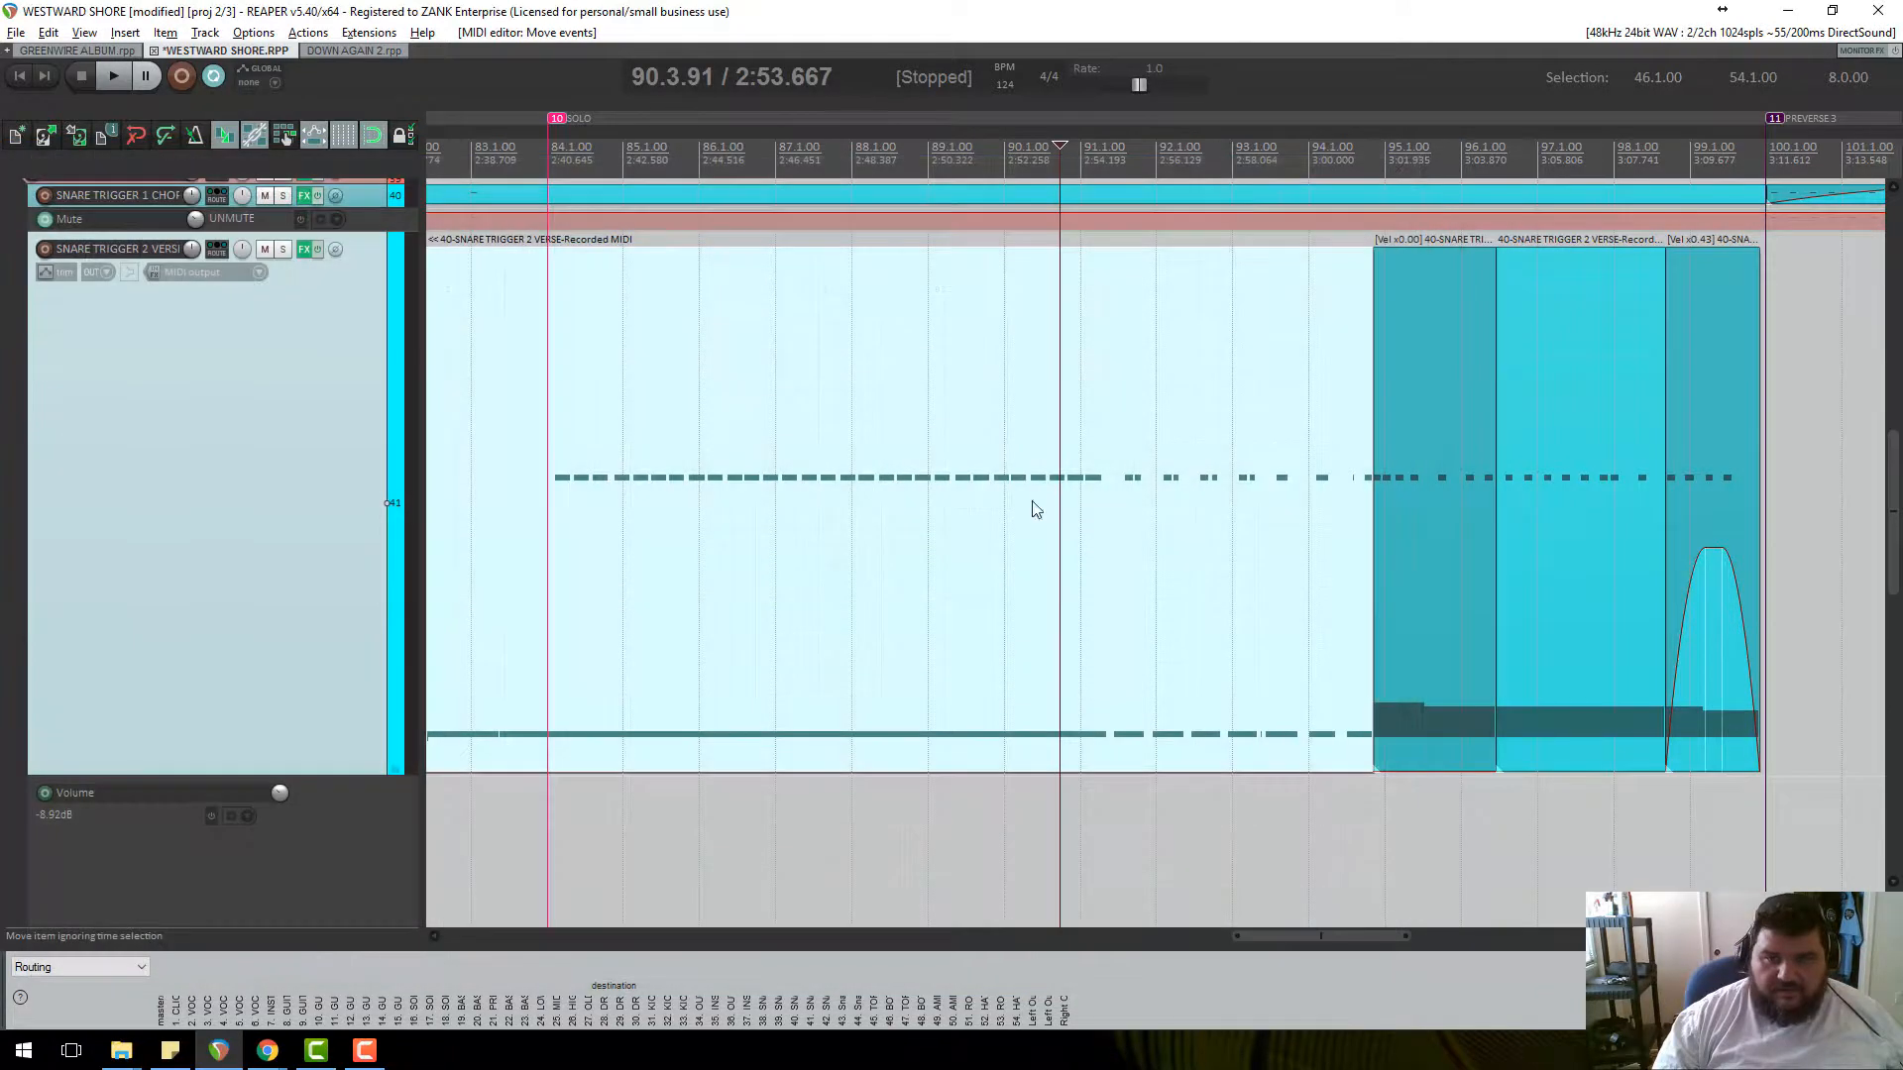
scroll(1295, 517, down, 2)
scroll(1294, 517, up, 4)
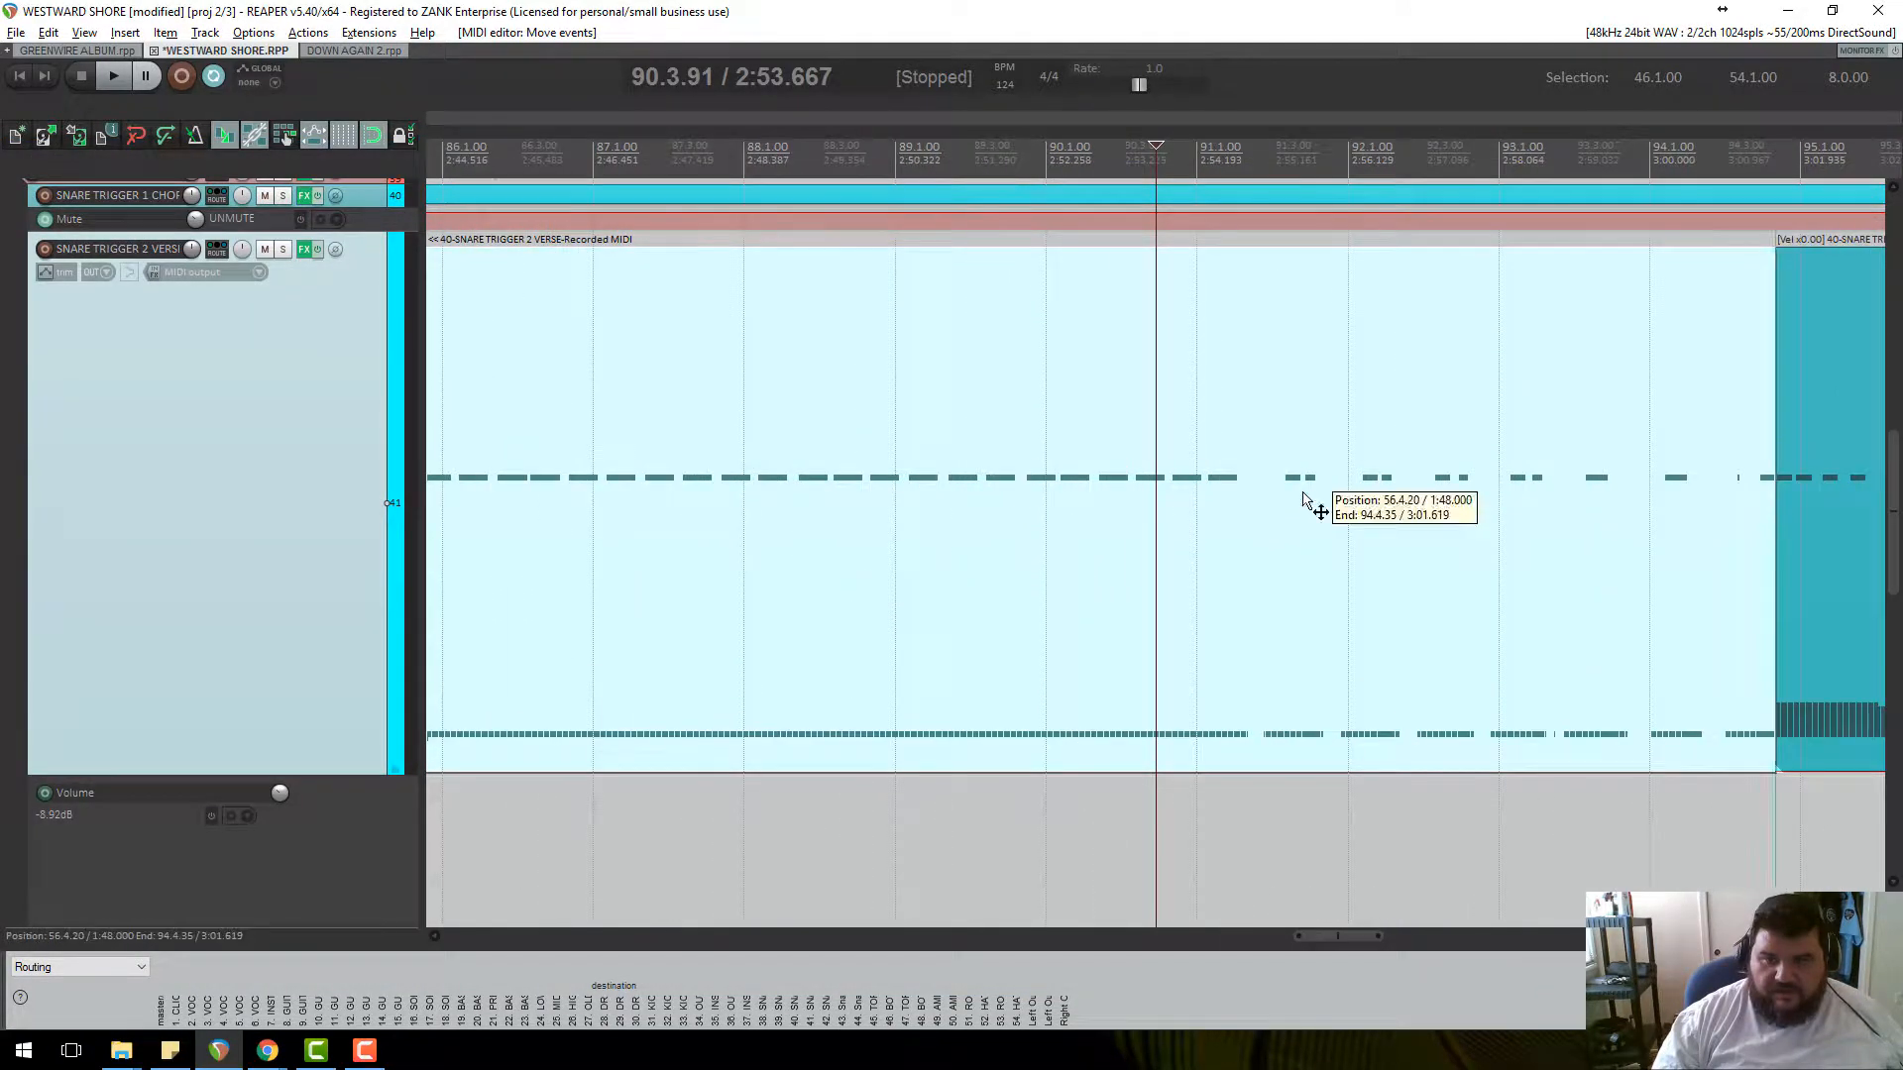
double_click(1302, 508)
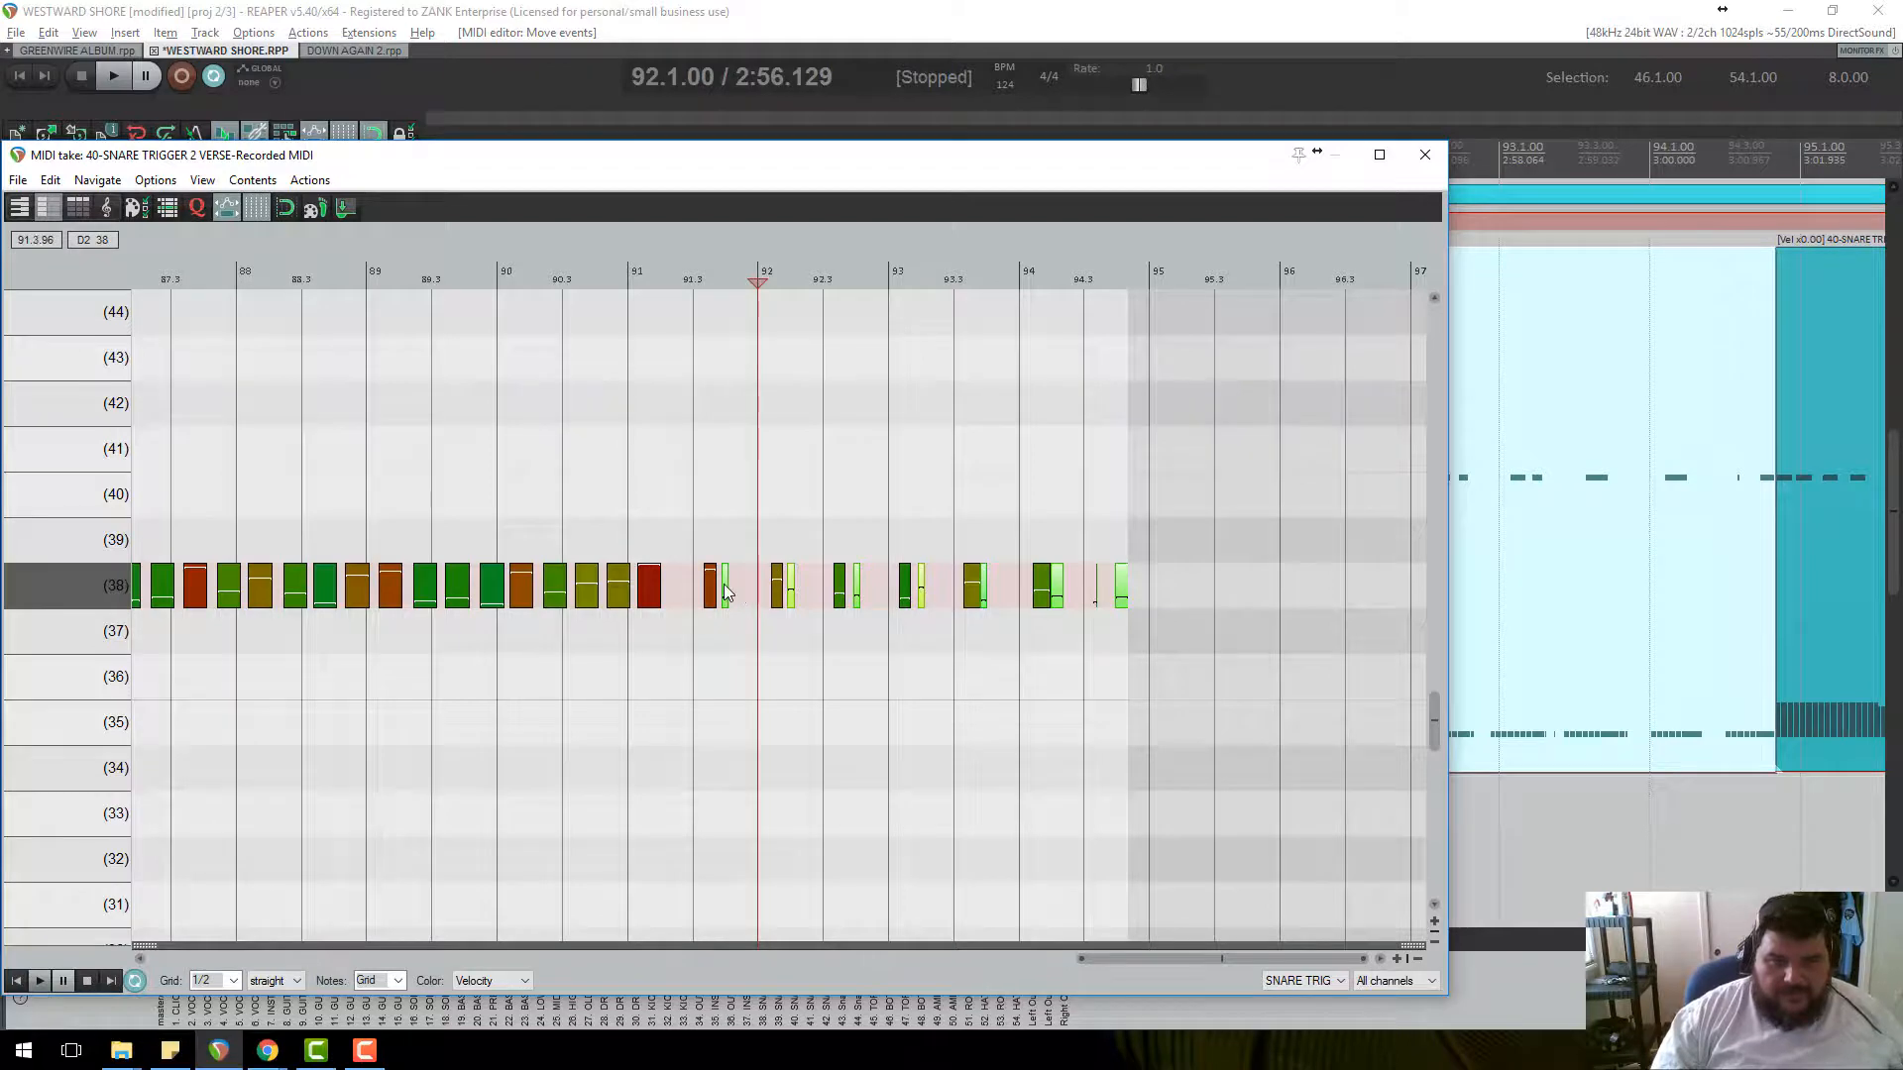
drag(726, 592, 689, 586)
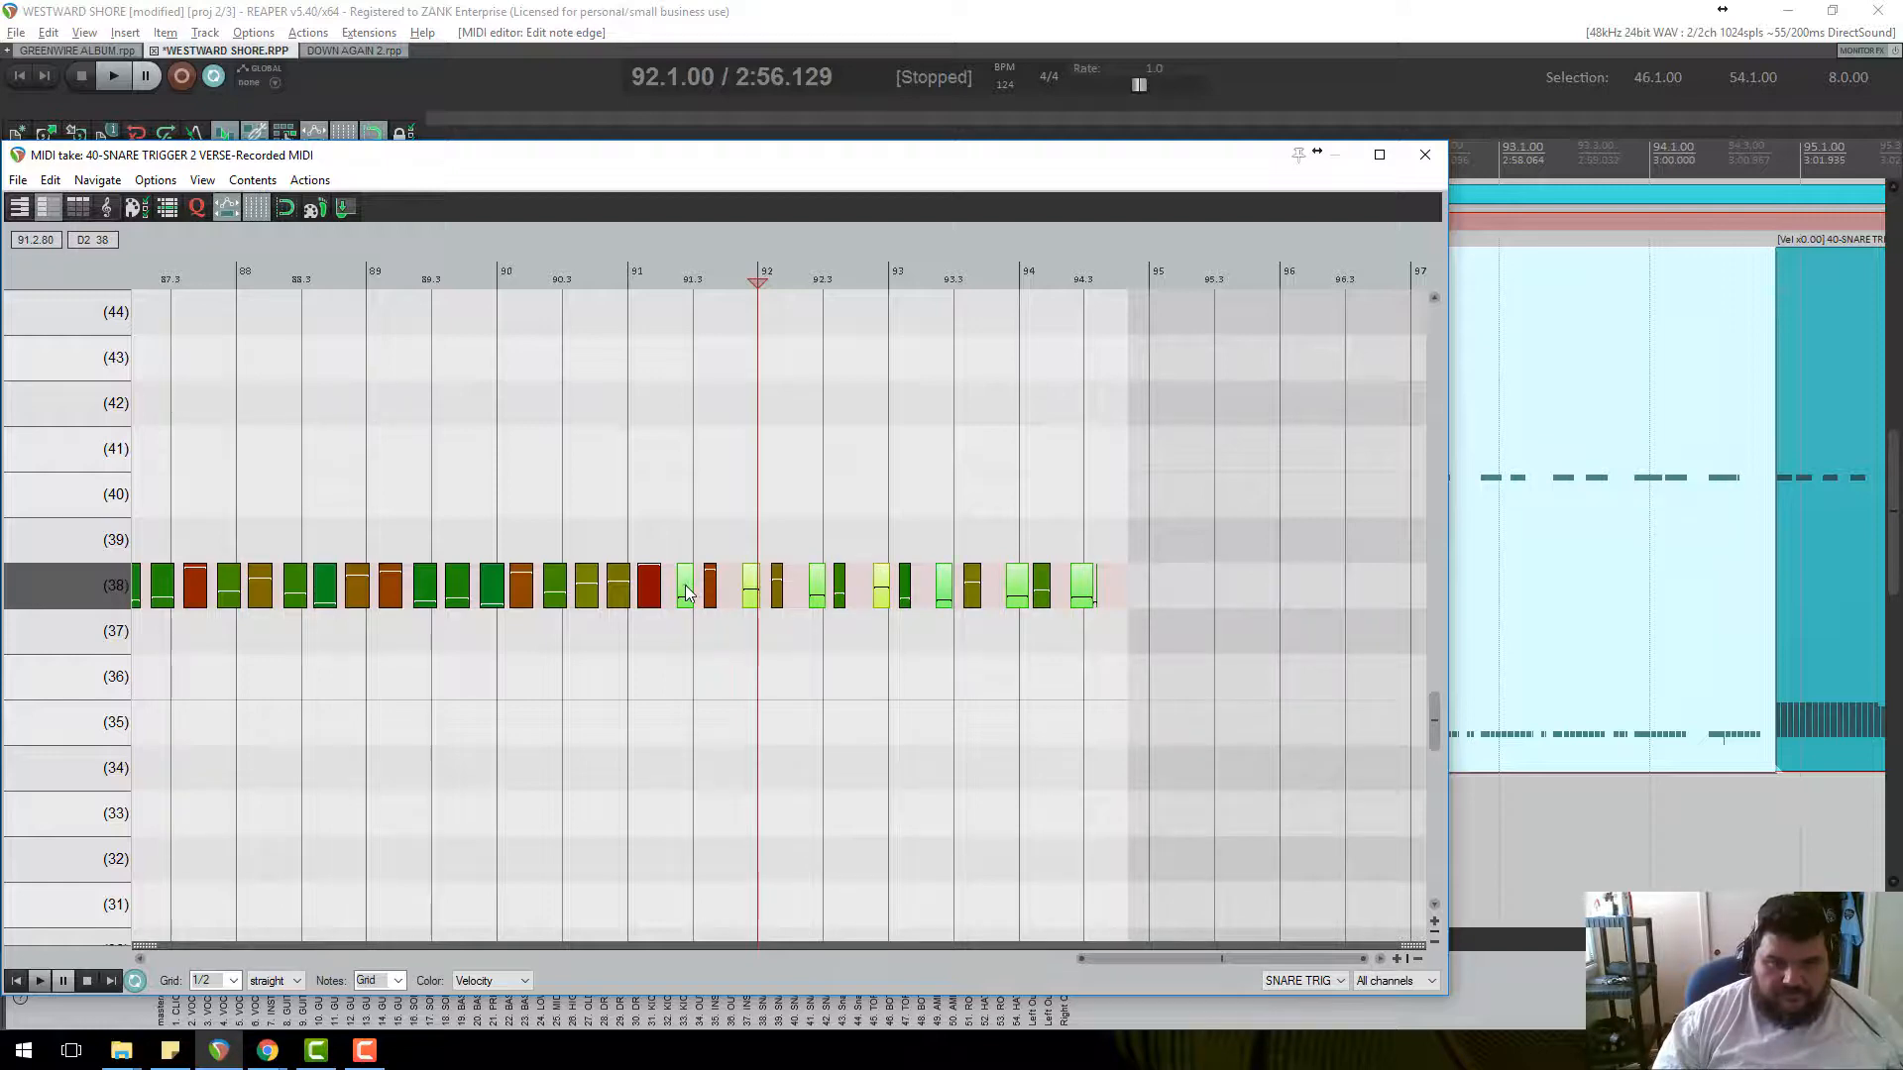
key(ctrl+z)
key(ctrl+z)
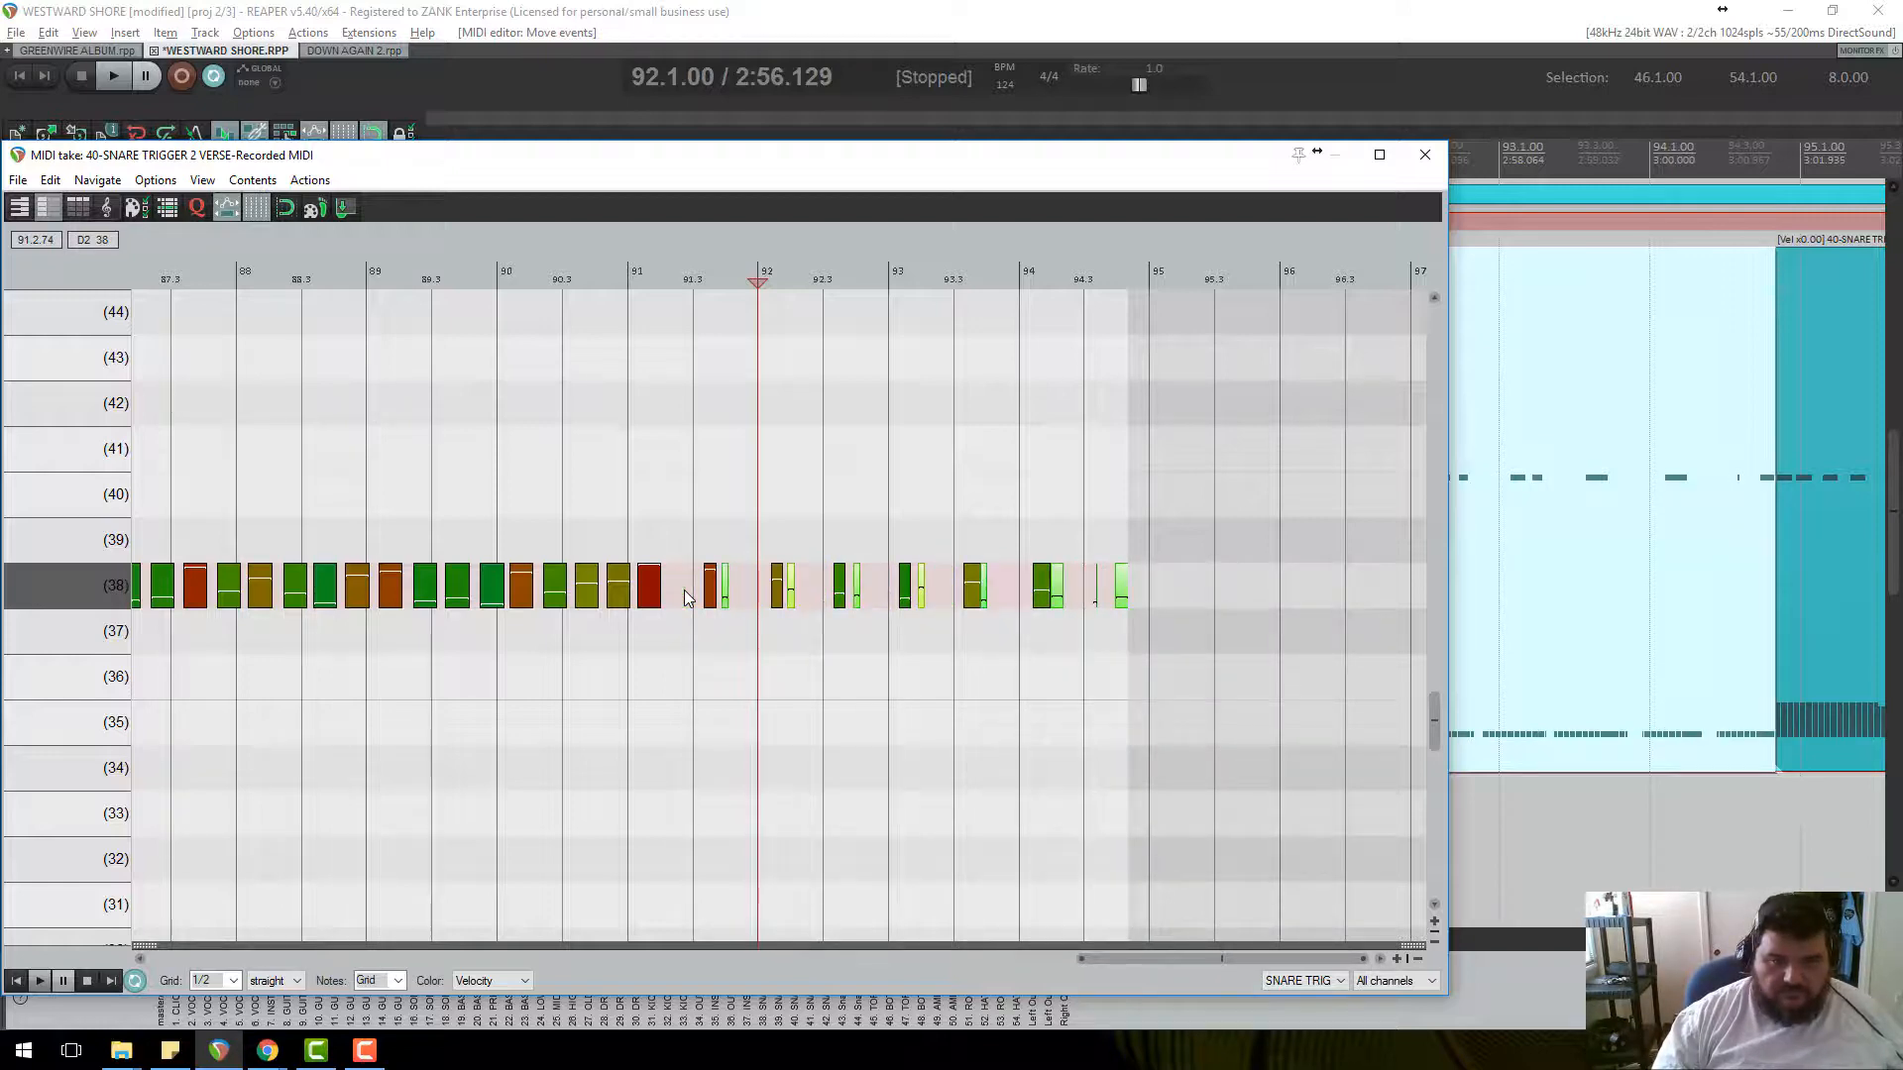
key(ctrl+shift+z)
key(ctrl+shift+z)
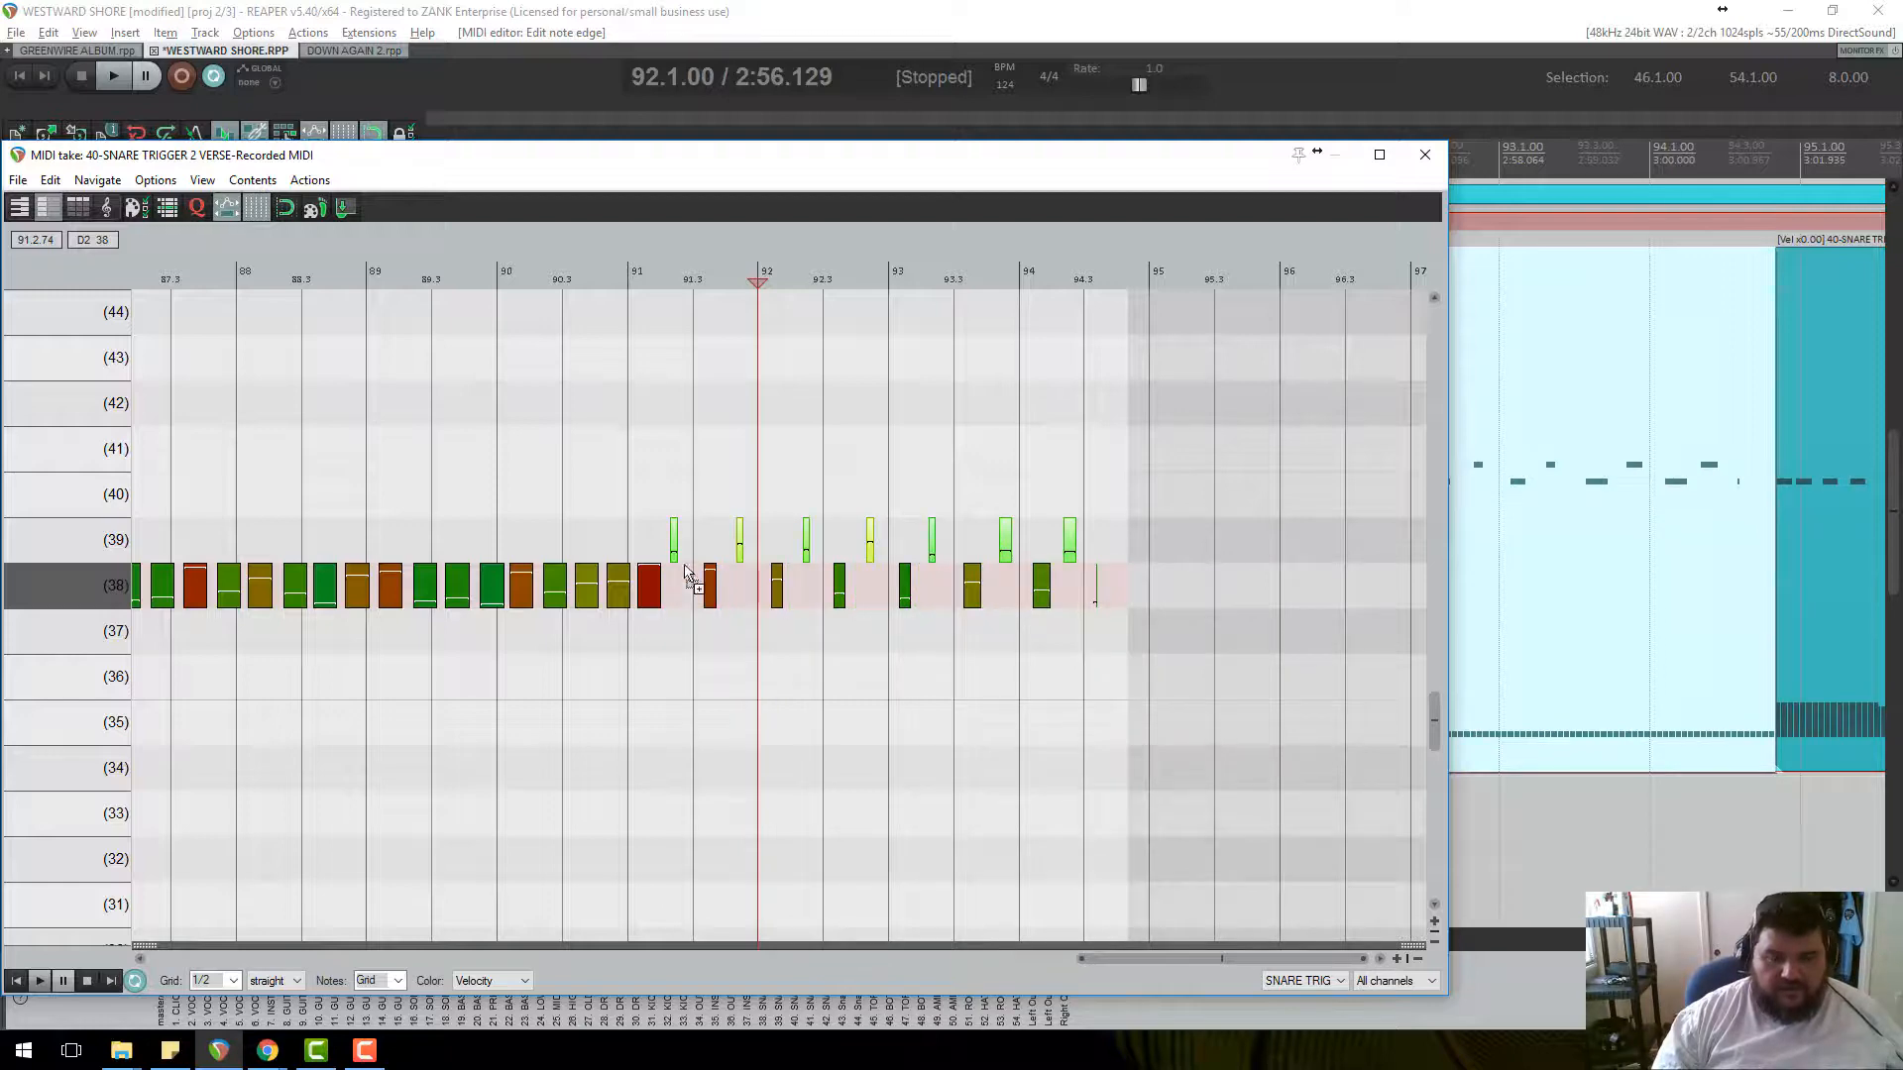
Play the solo section from bar 91 twice, then close the MIDI editor.
click(661, 273)
key(space)
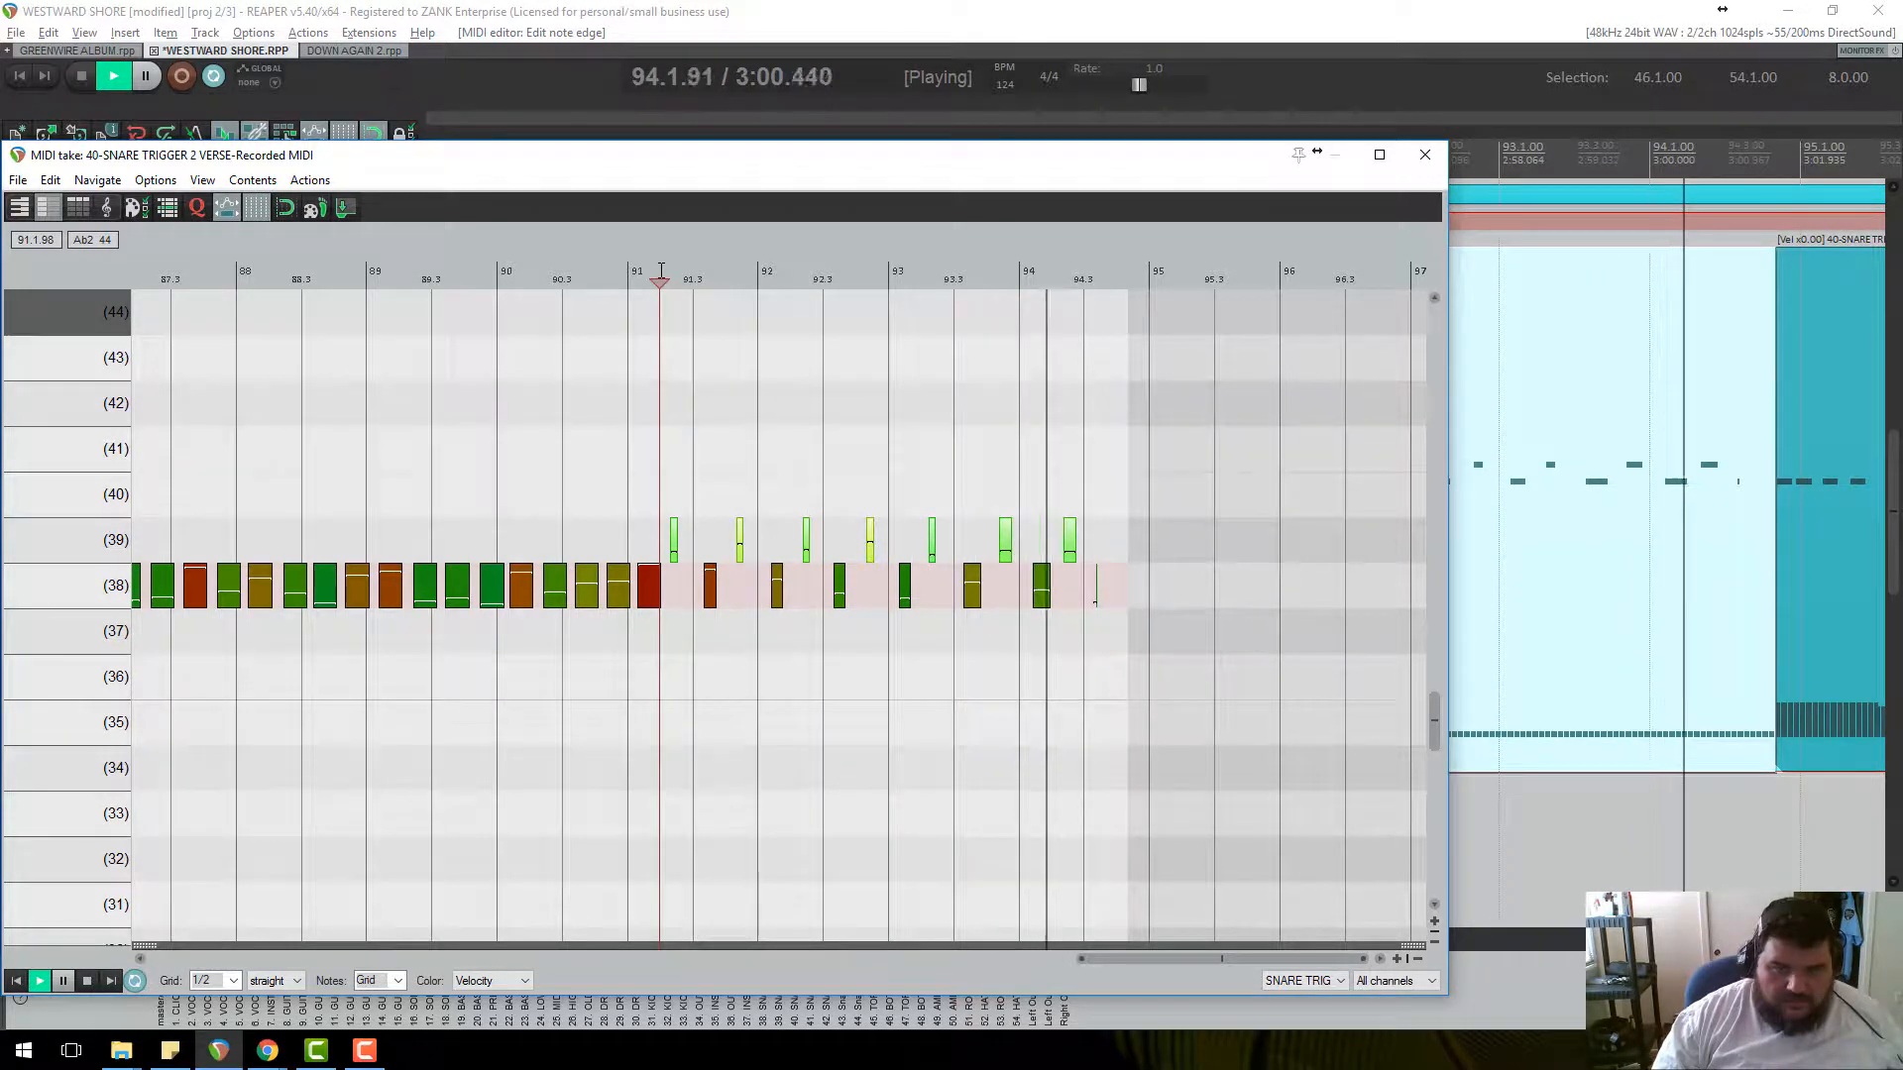
key(space)
scroll(701, 297, up, 3)
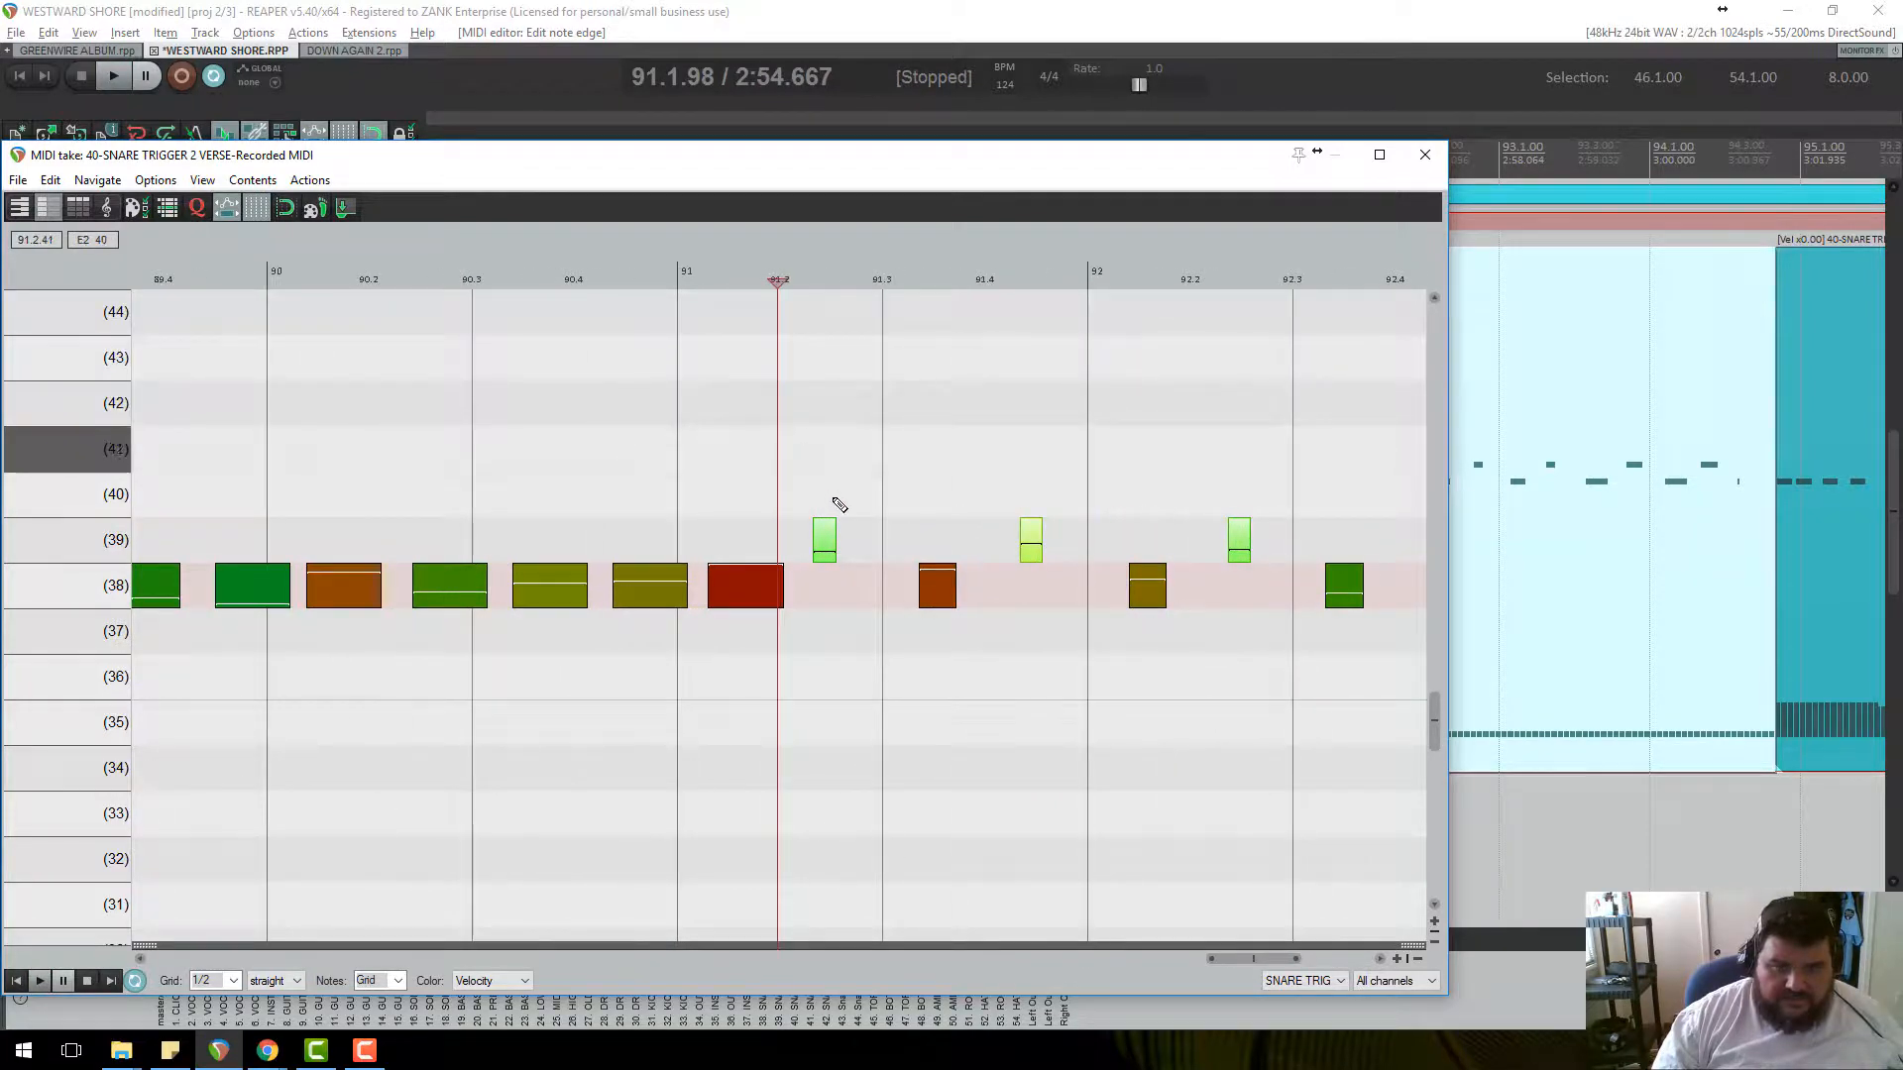
scroll(839, 505, up, 2)
scroll(883, 541, down, 4)
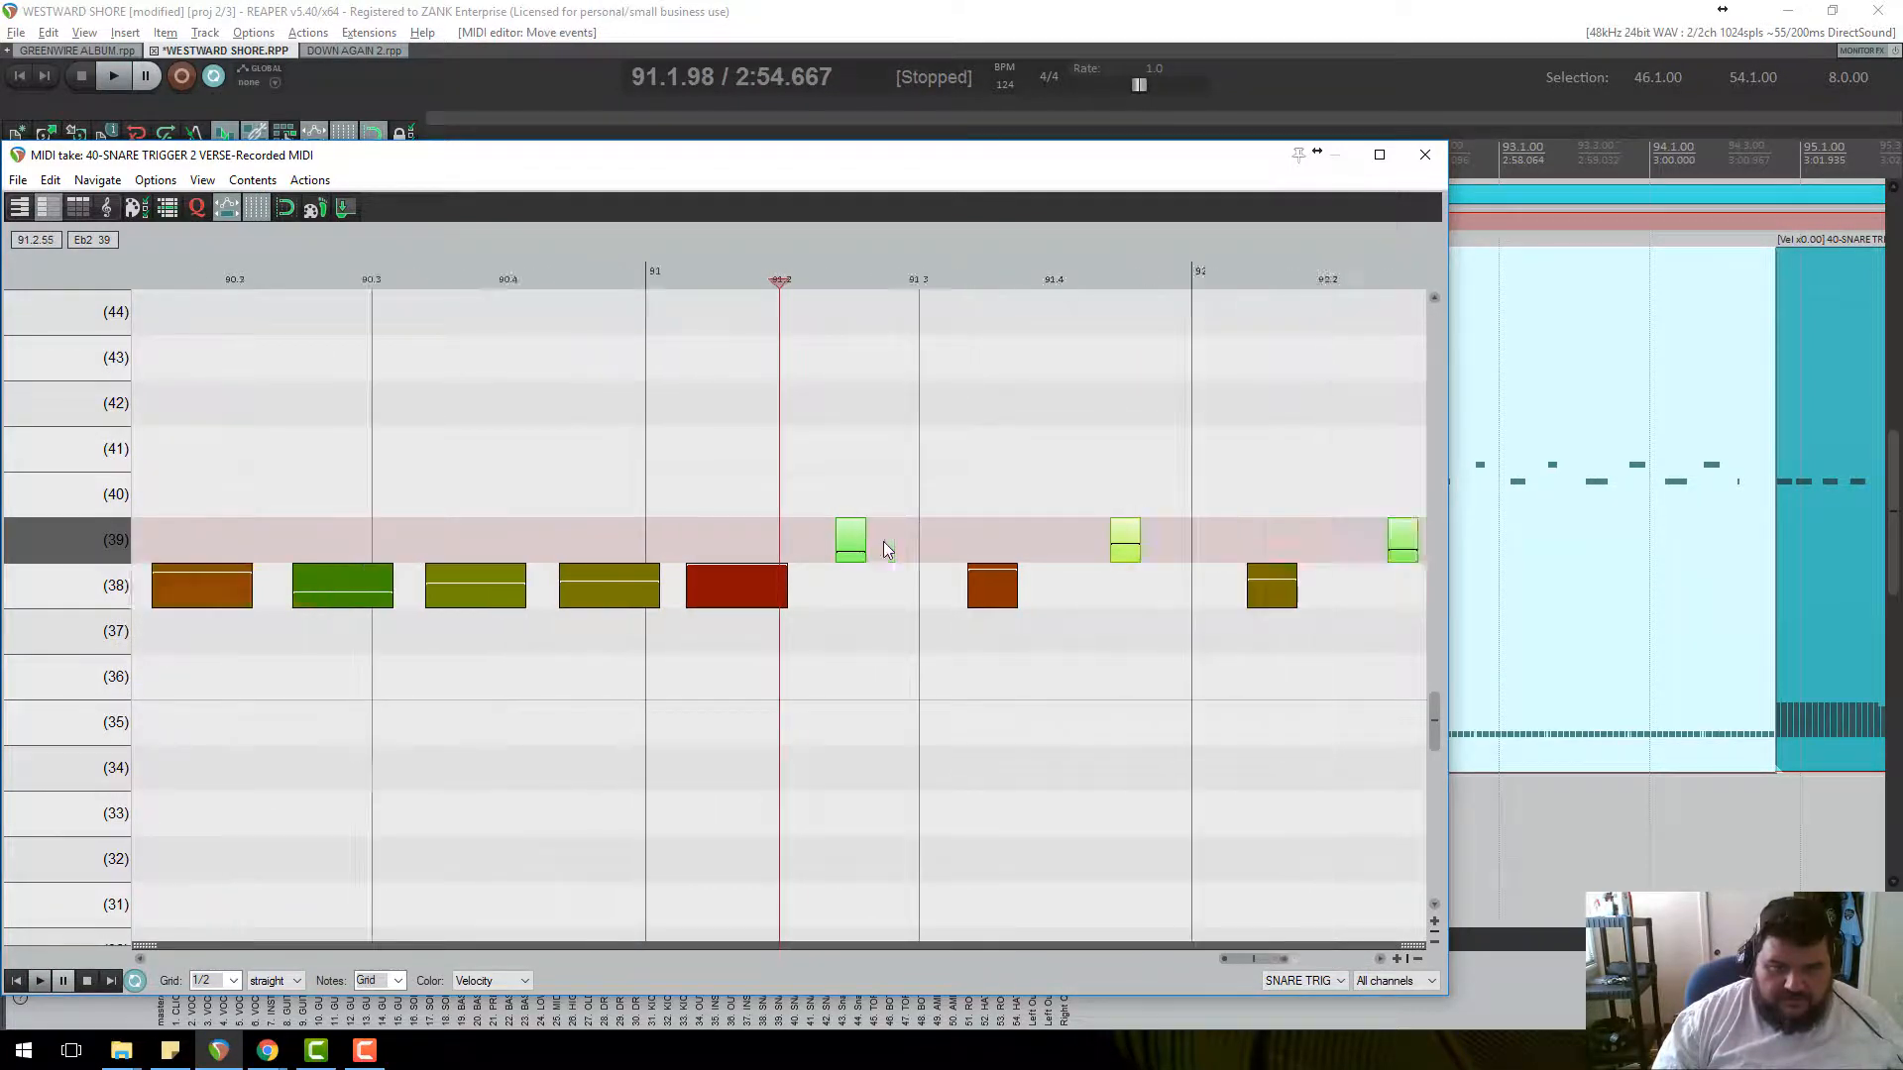
key(space)
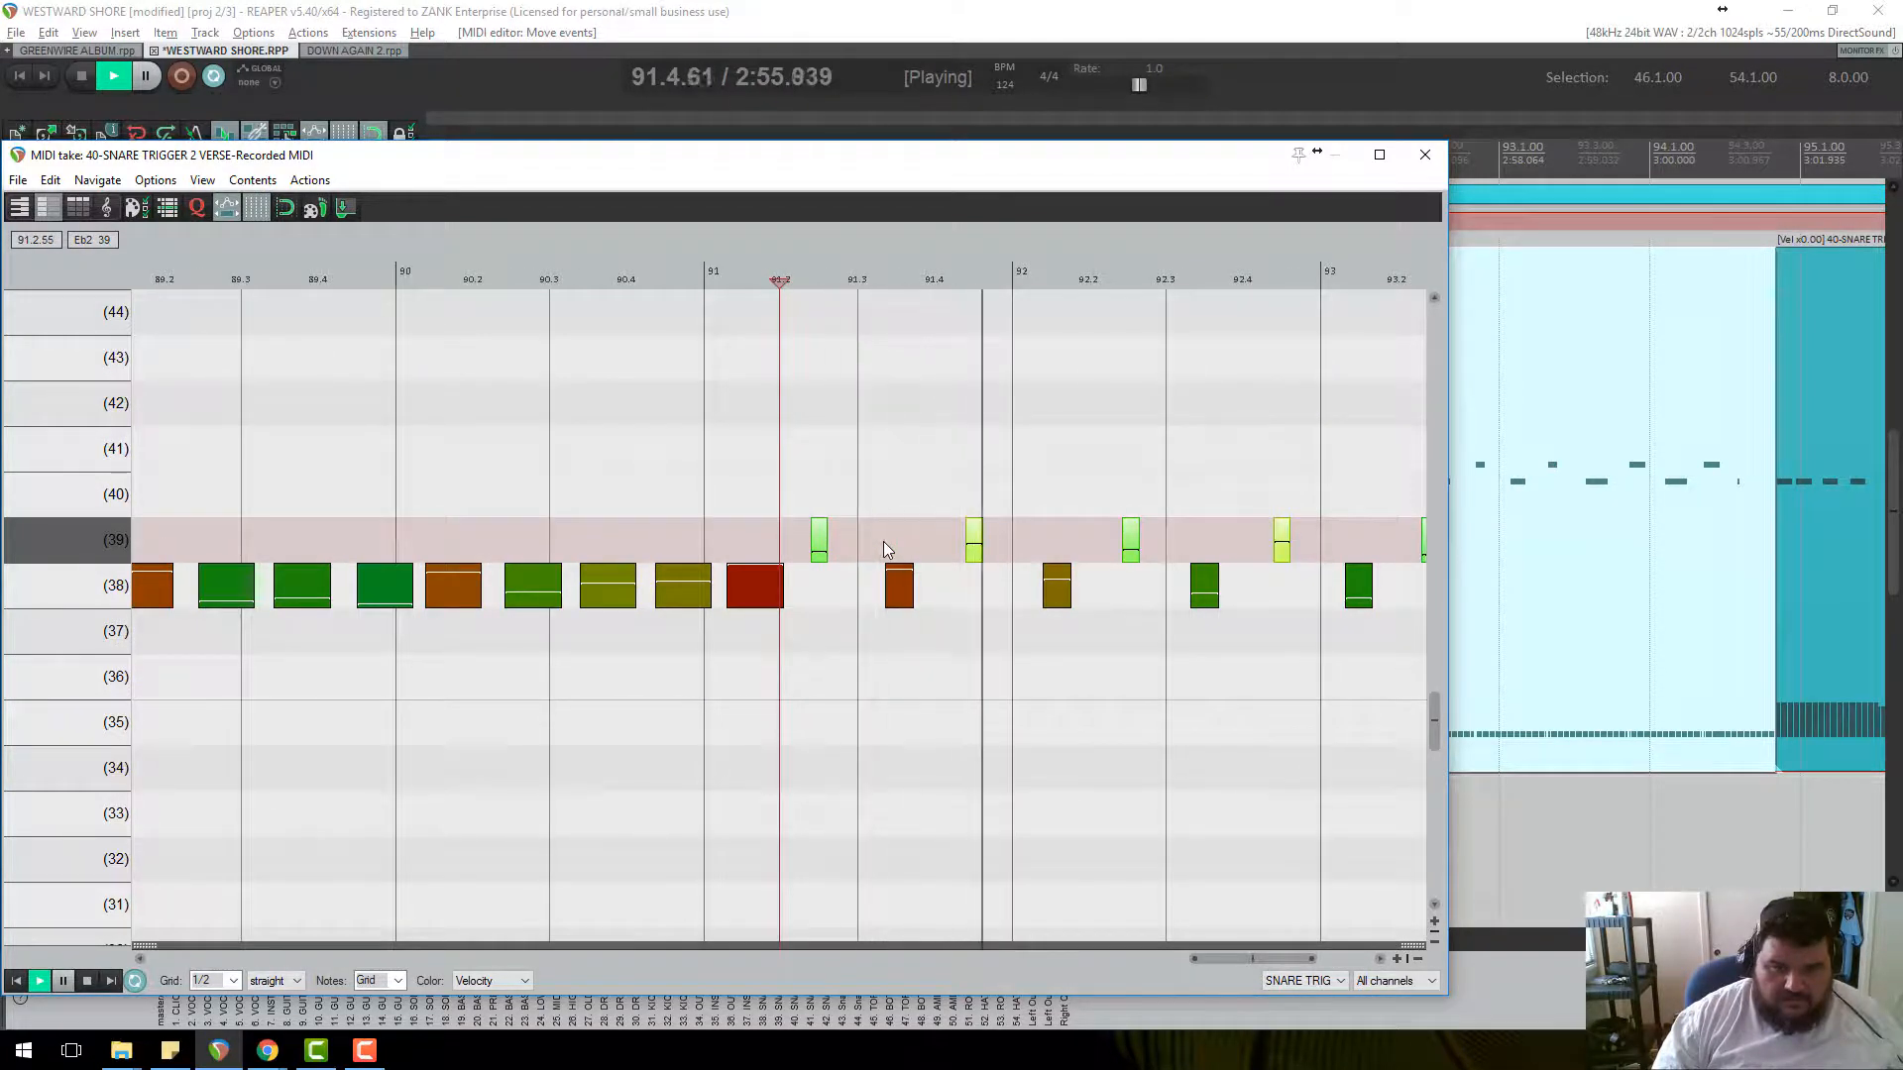
scroll(882, 541, down, 3)
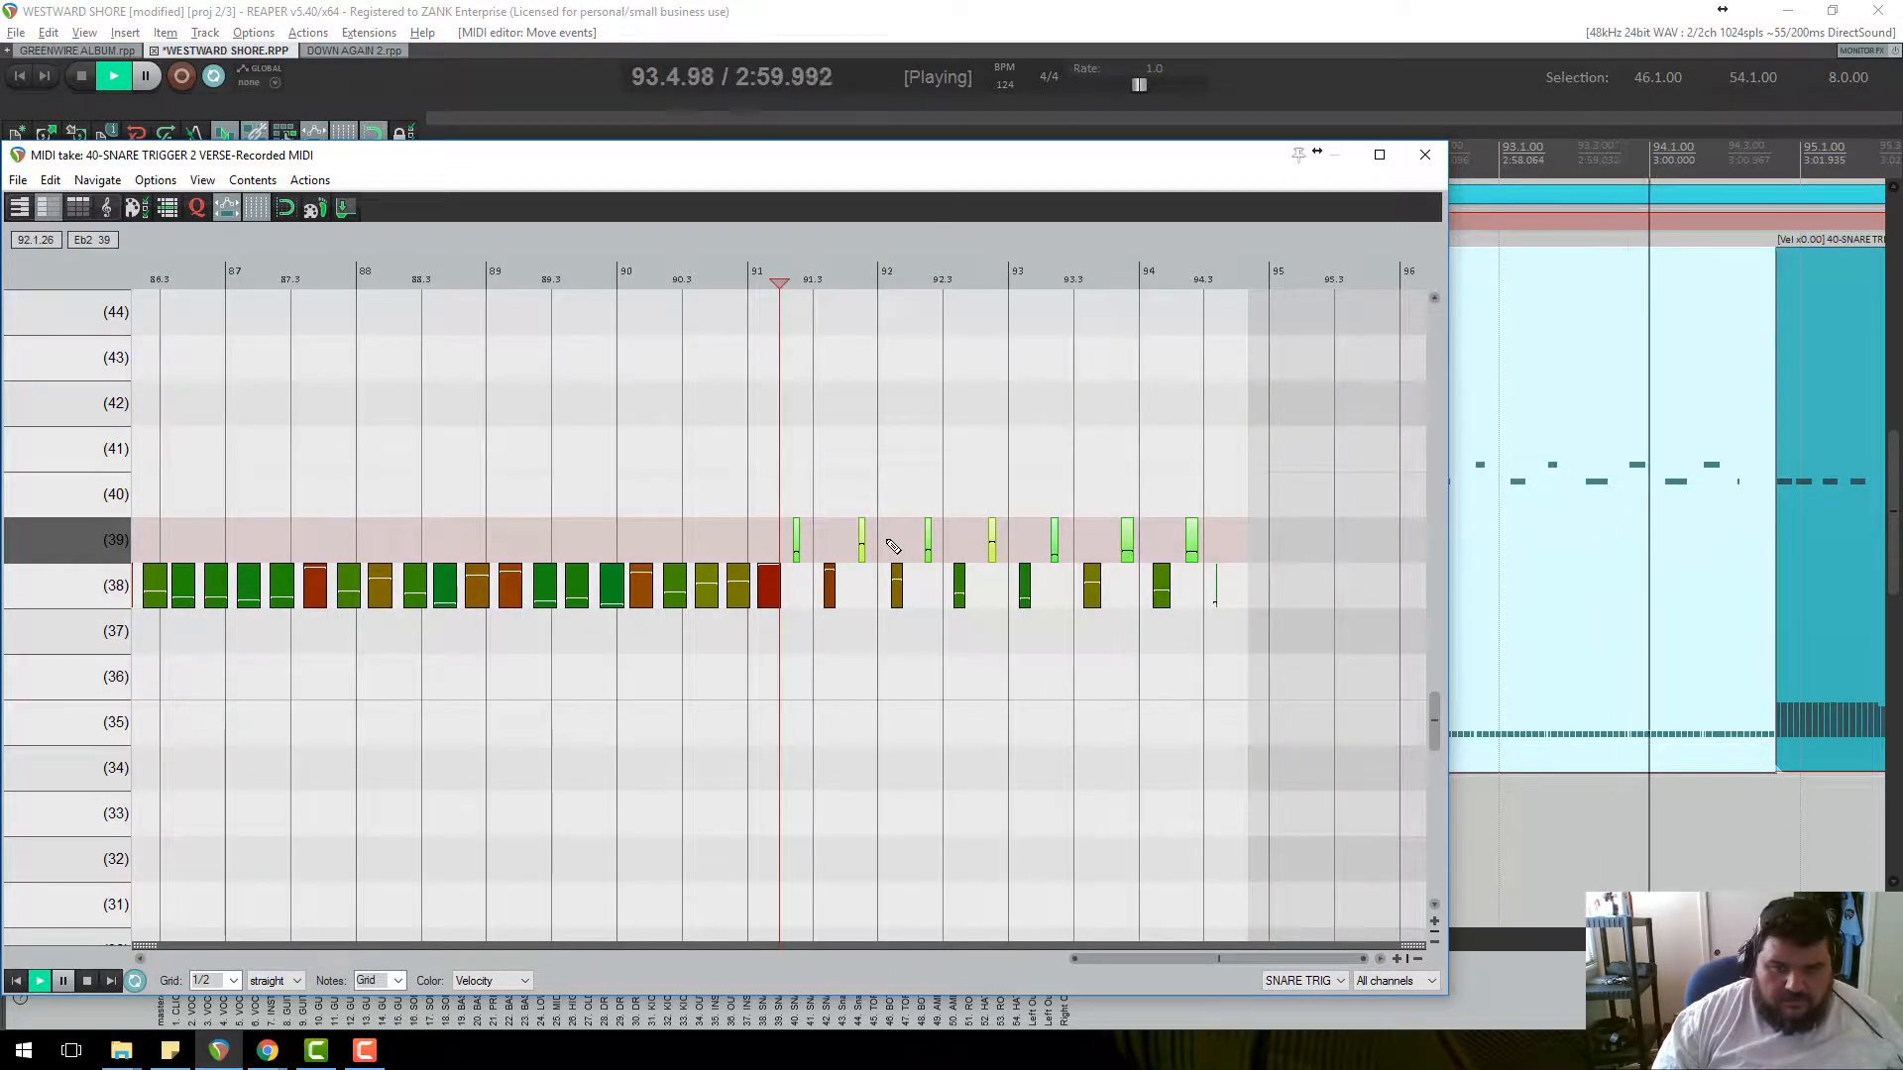
key(space)
scroll(892, 585, up, 4)
scroll(892, 585, up, 2)
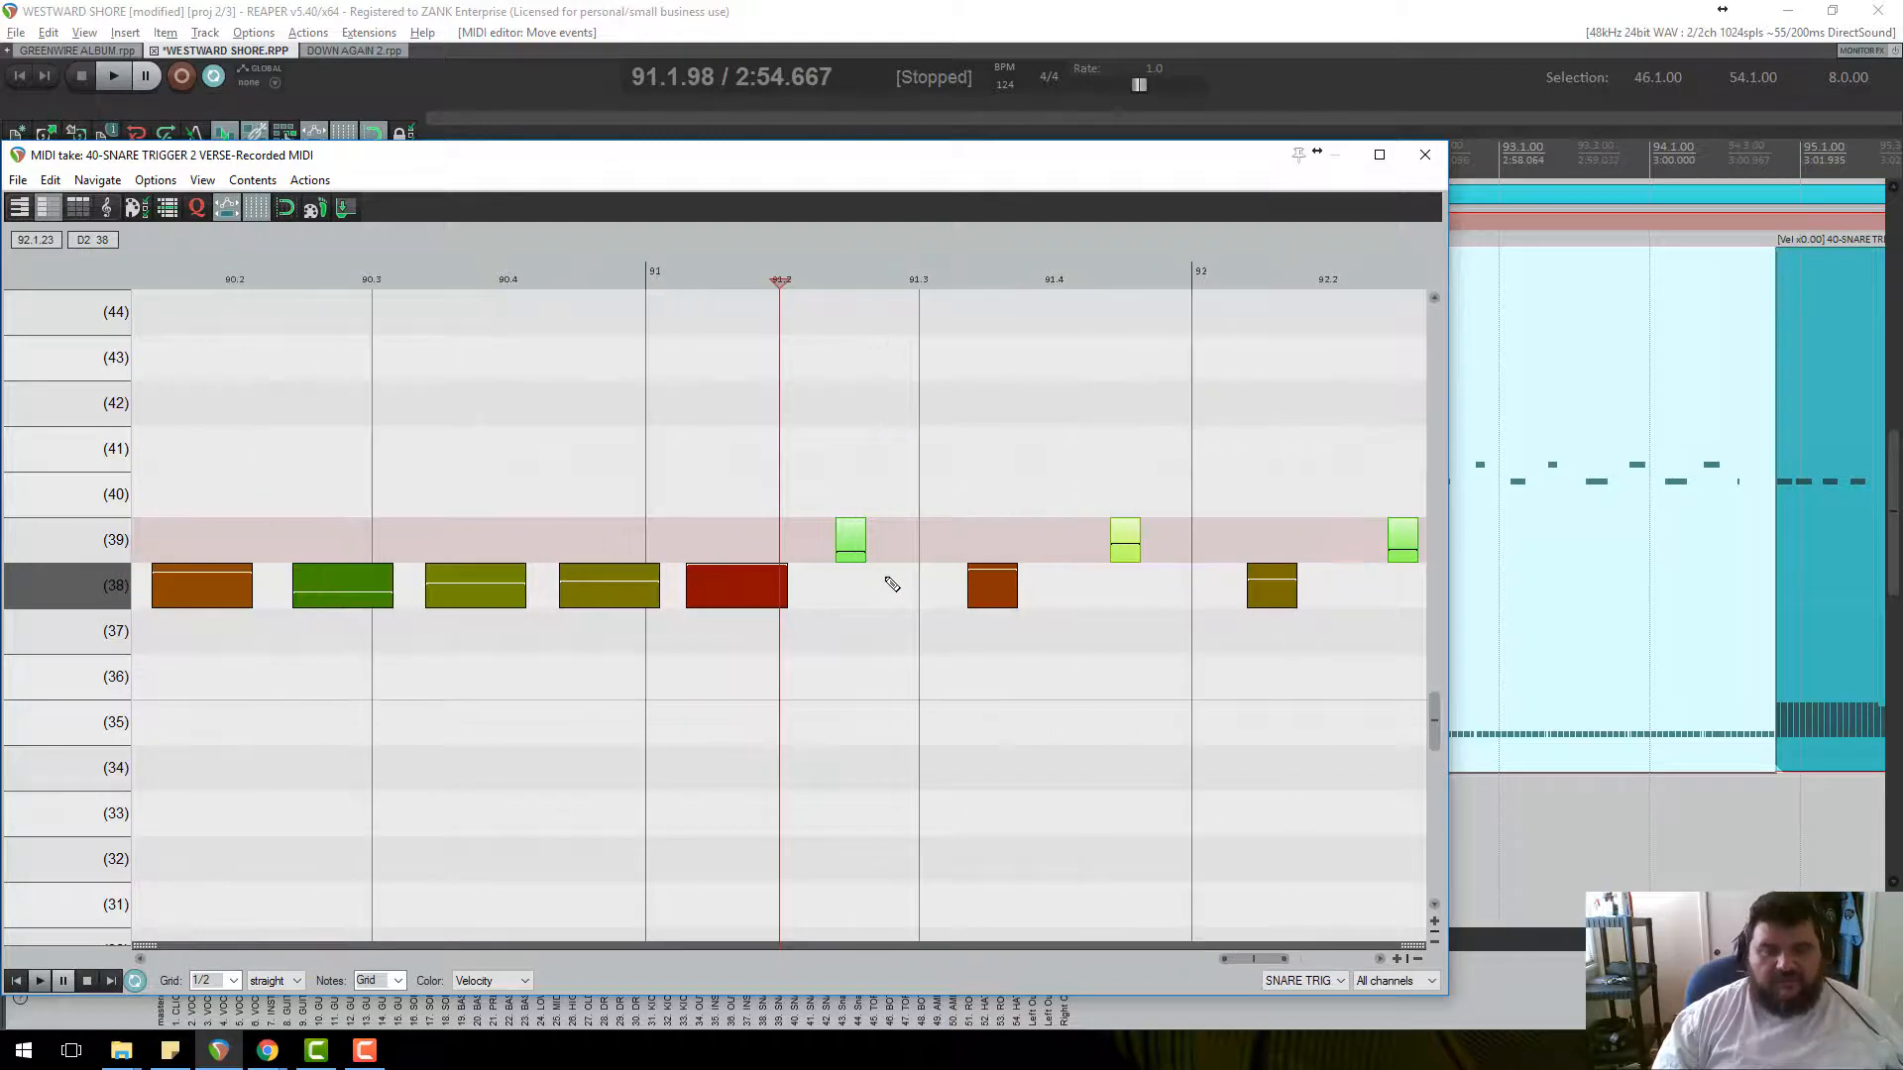
scroll(1146, 382, down, 6)
click(1424, 155)
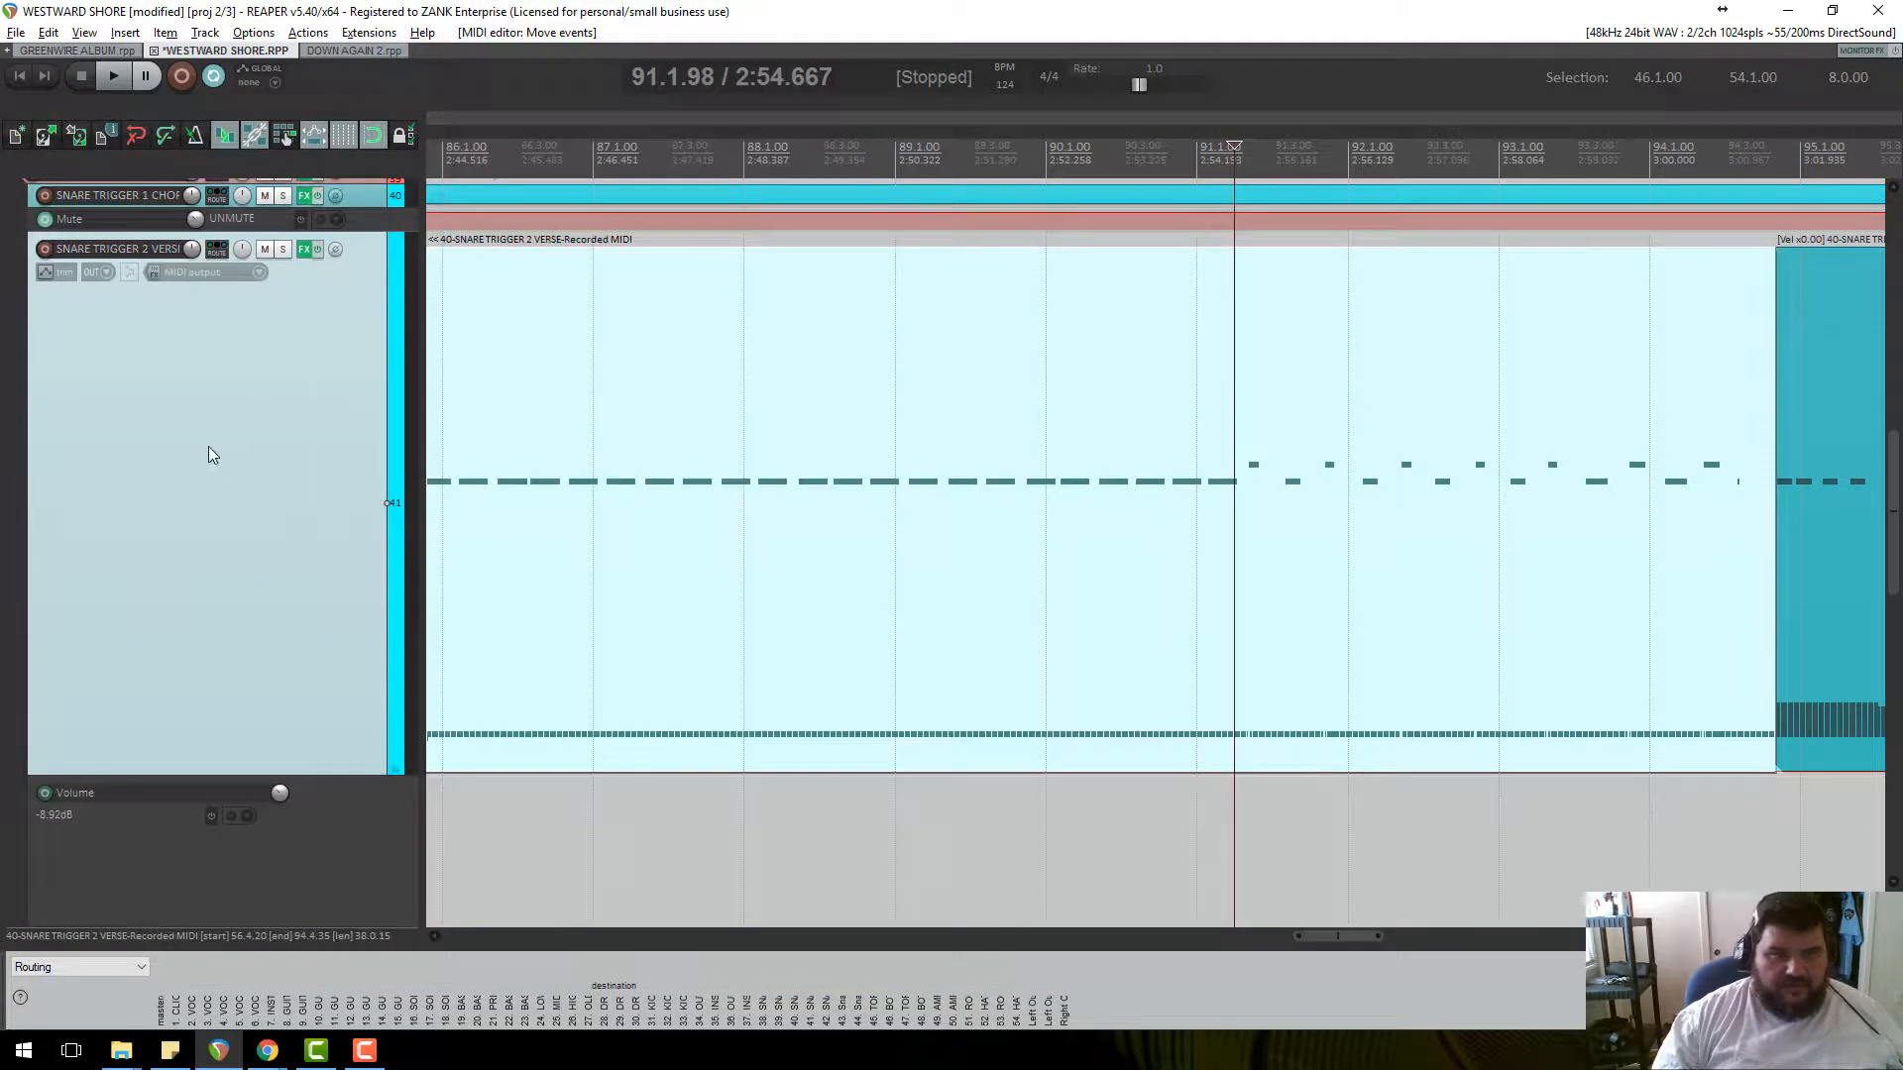
Mute SNARE TRIGGER 2 VERSE and audition the snare section past bar 95 without it, then stop playback.
click(266, 250)
scroll(342, 446, down, 1)
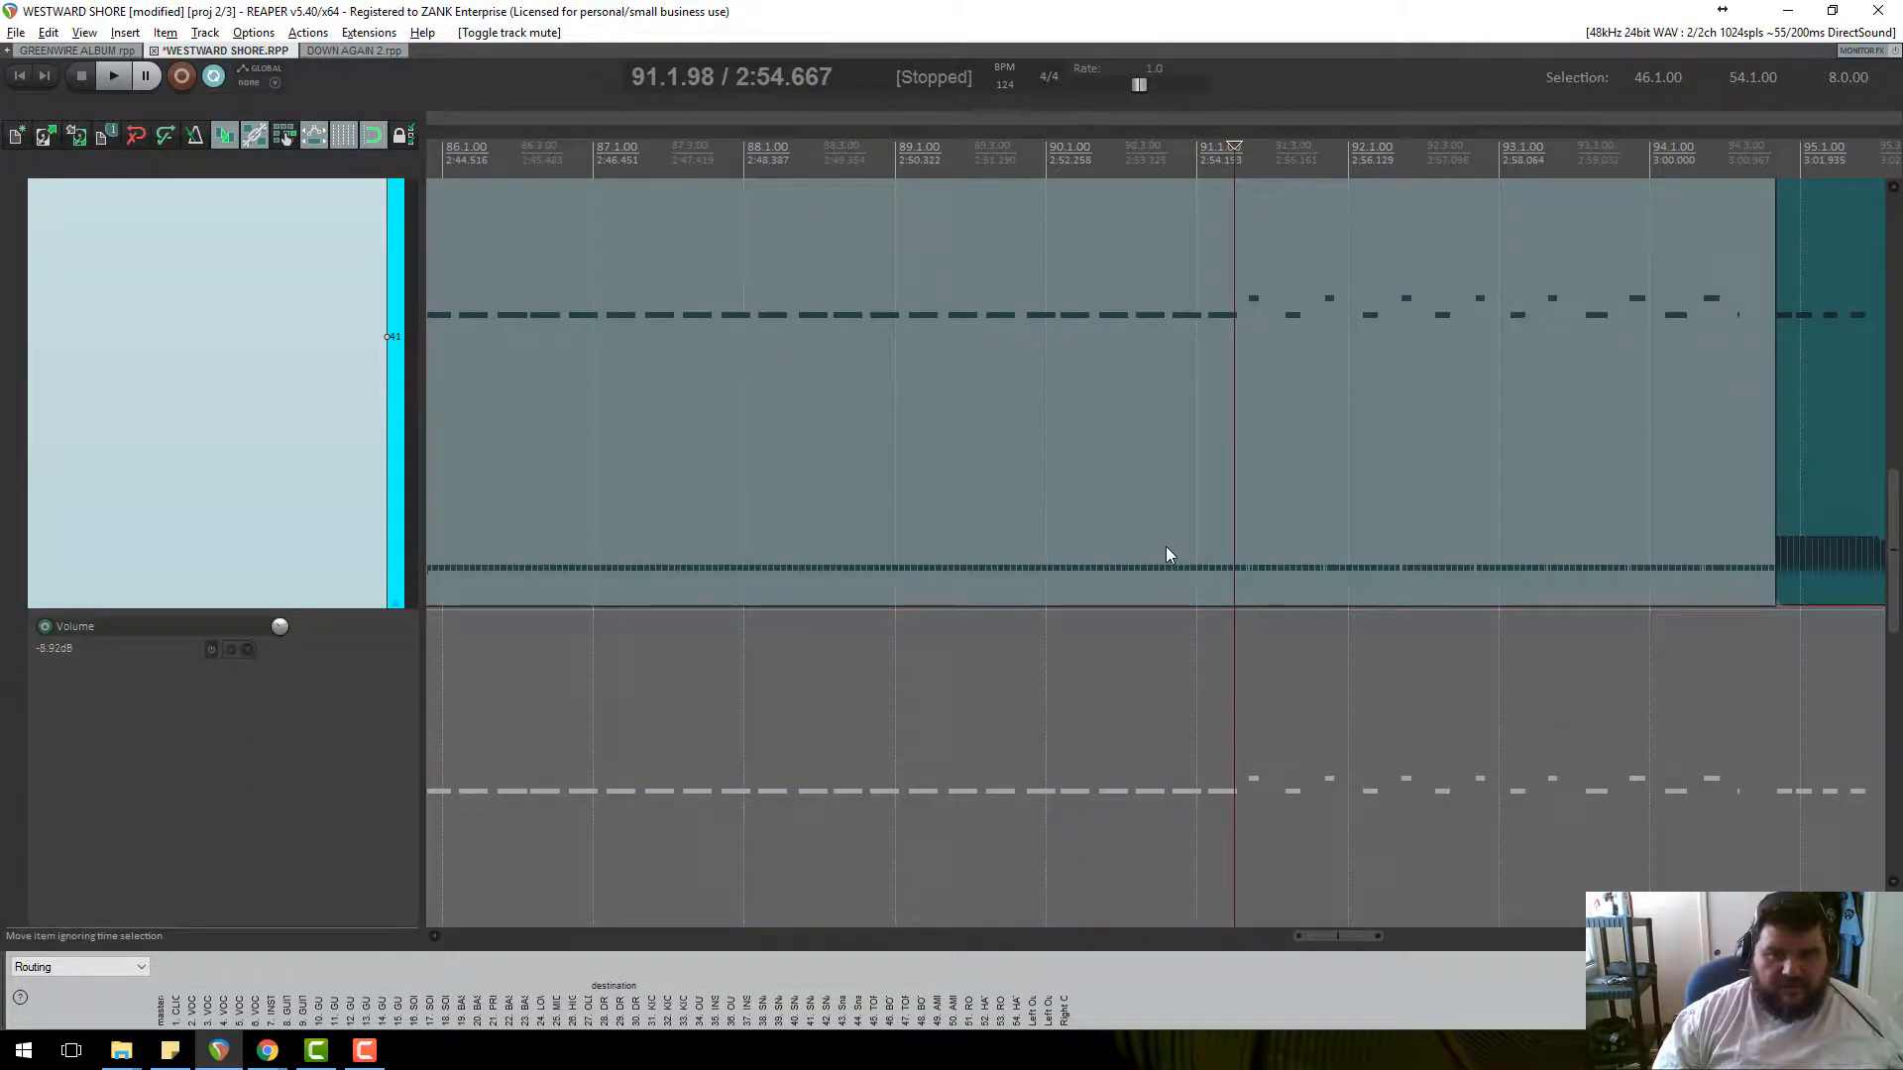
scroll(1172, 541, down, 5)
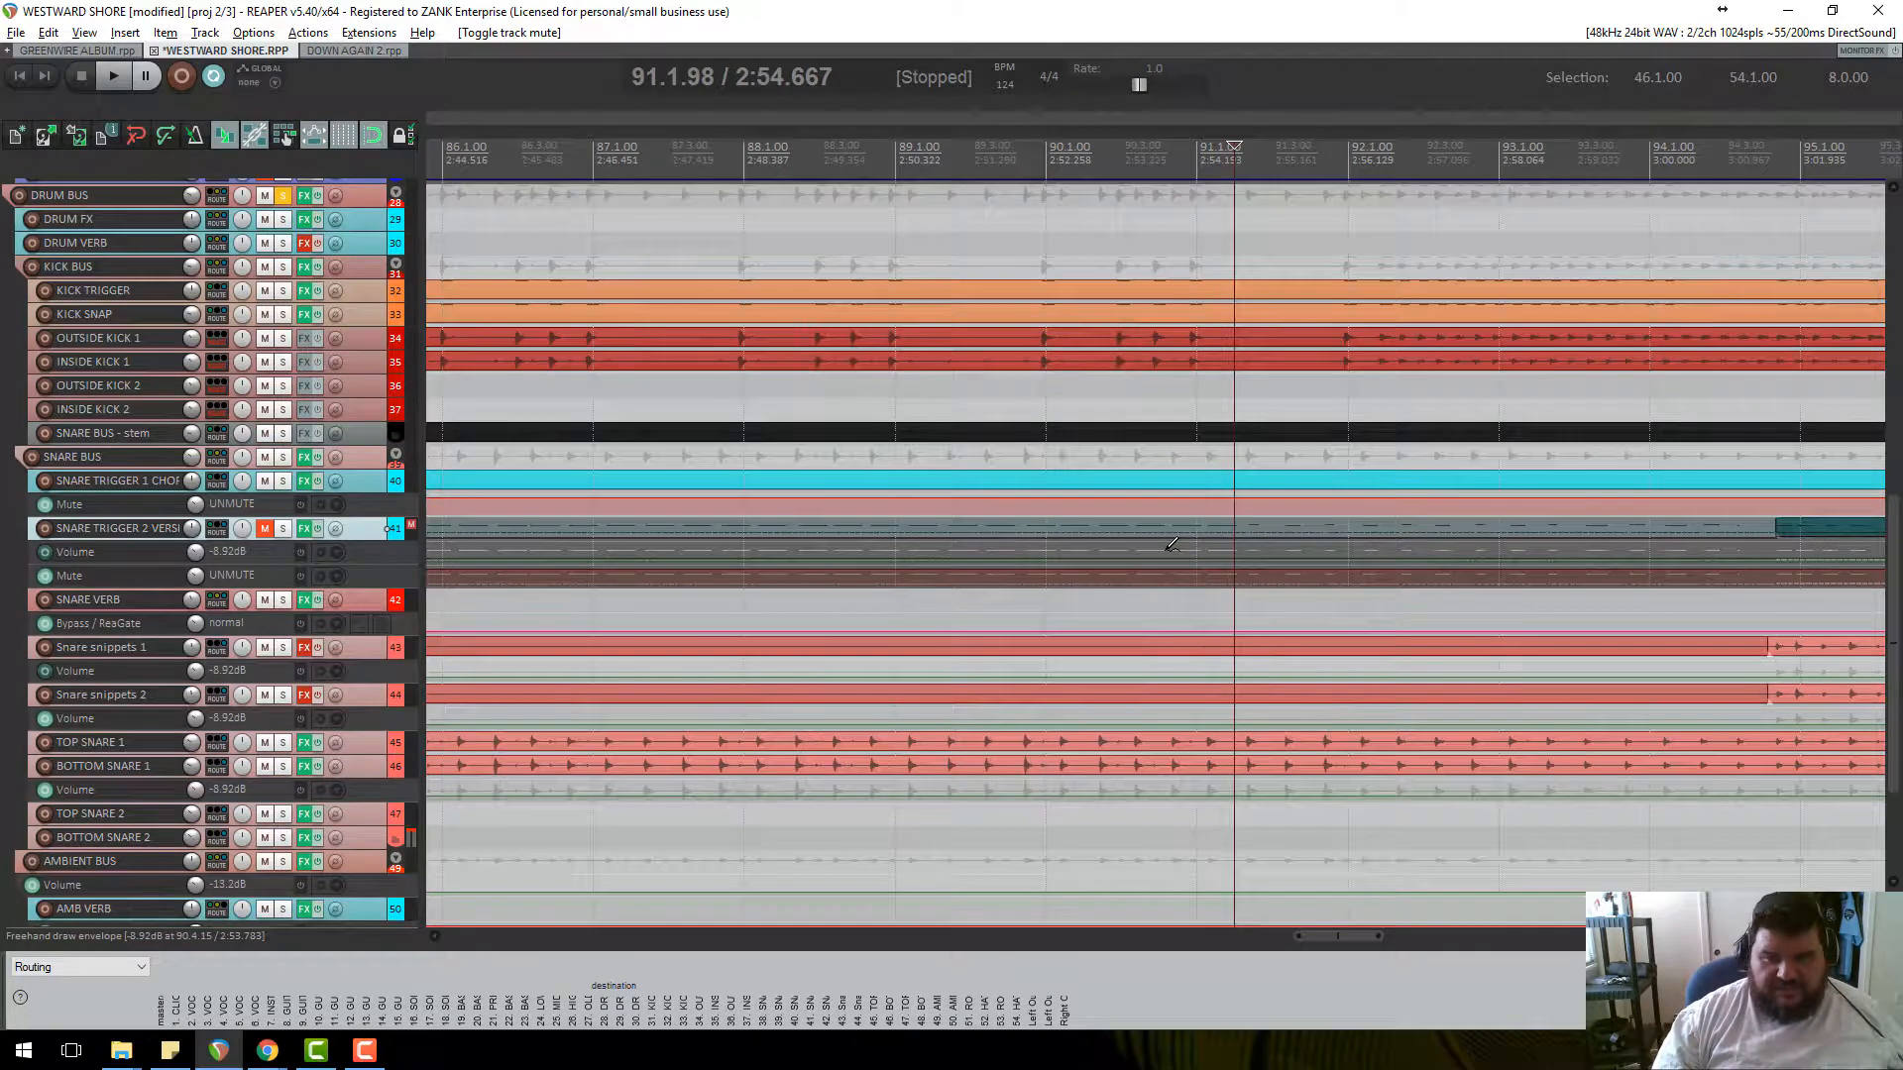
scroll(1060, 534, down, 2)
scroll(1083, 449, down, 1)
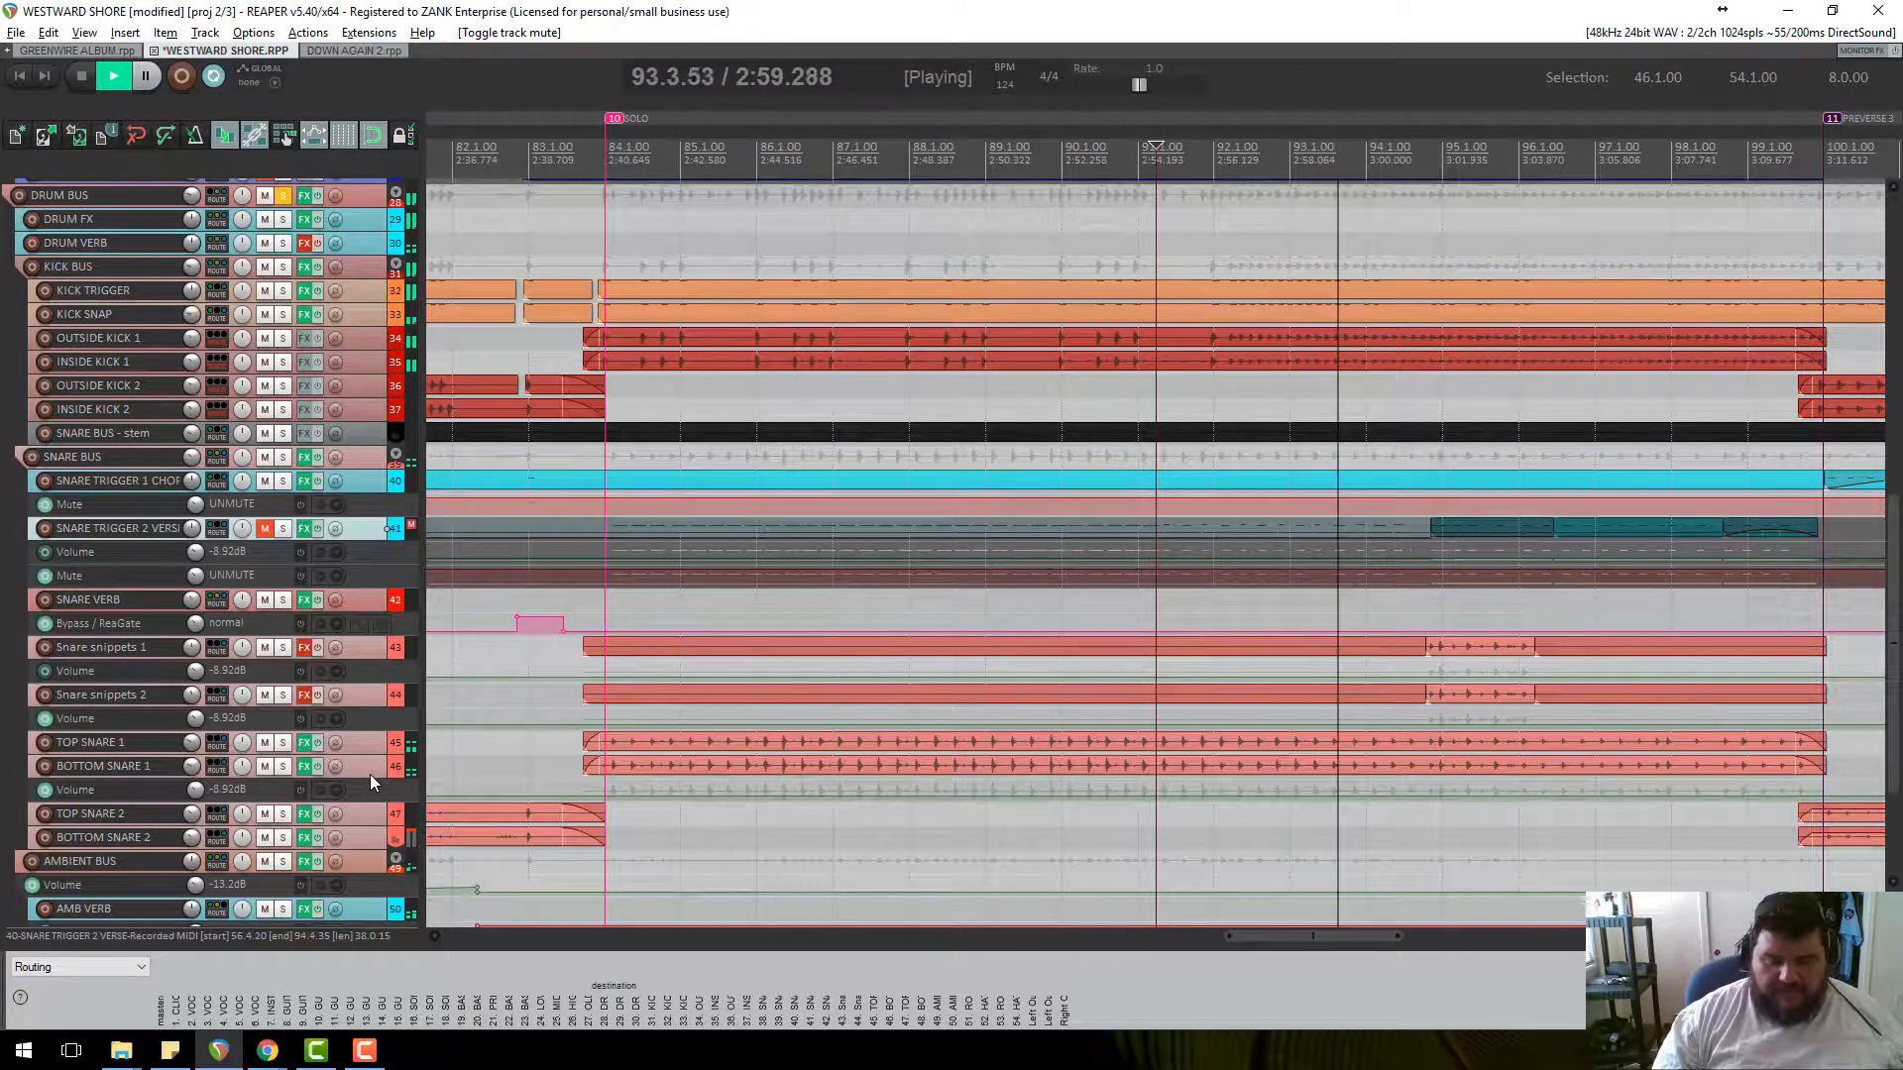
scroll(372, 774, up, 1)
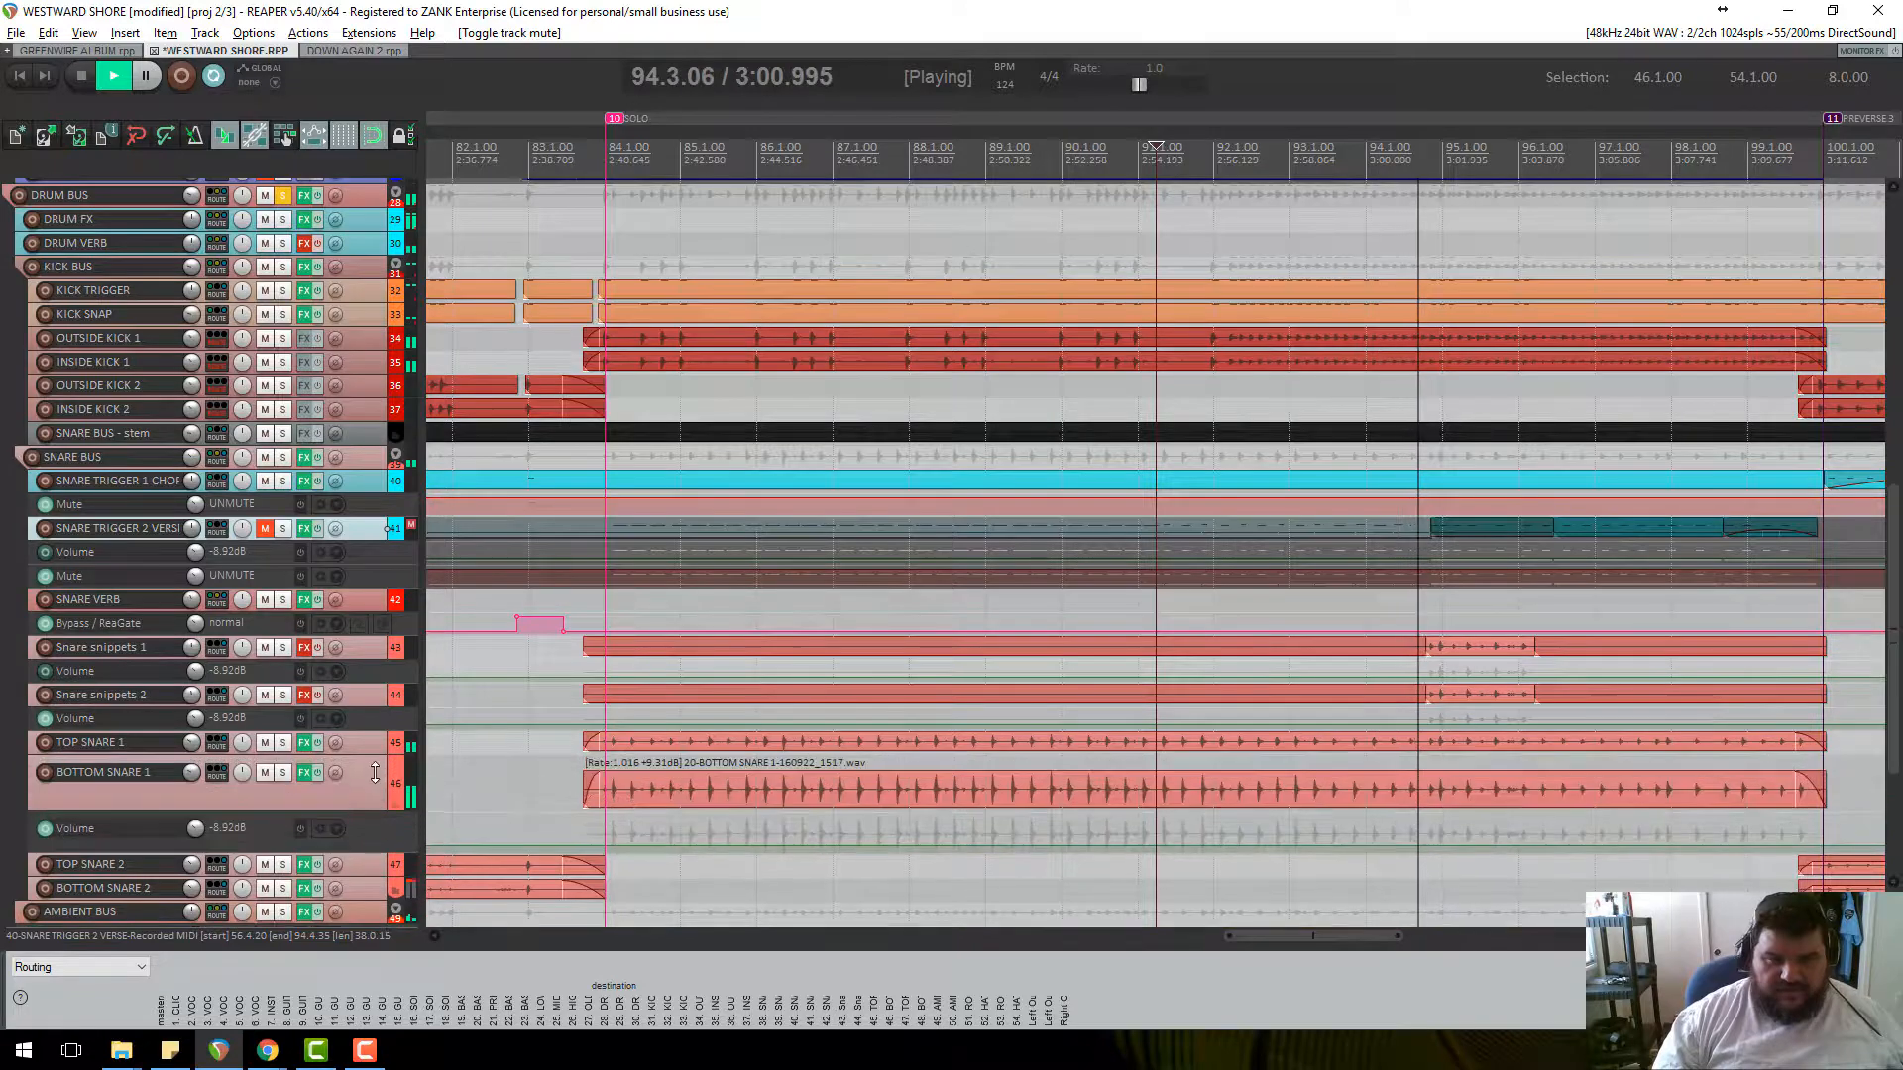
scroll(375, 773, down, 1)
scroll(374, 745, up, 1)
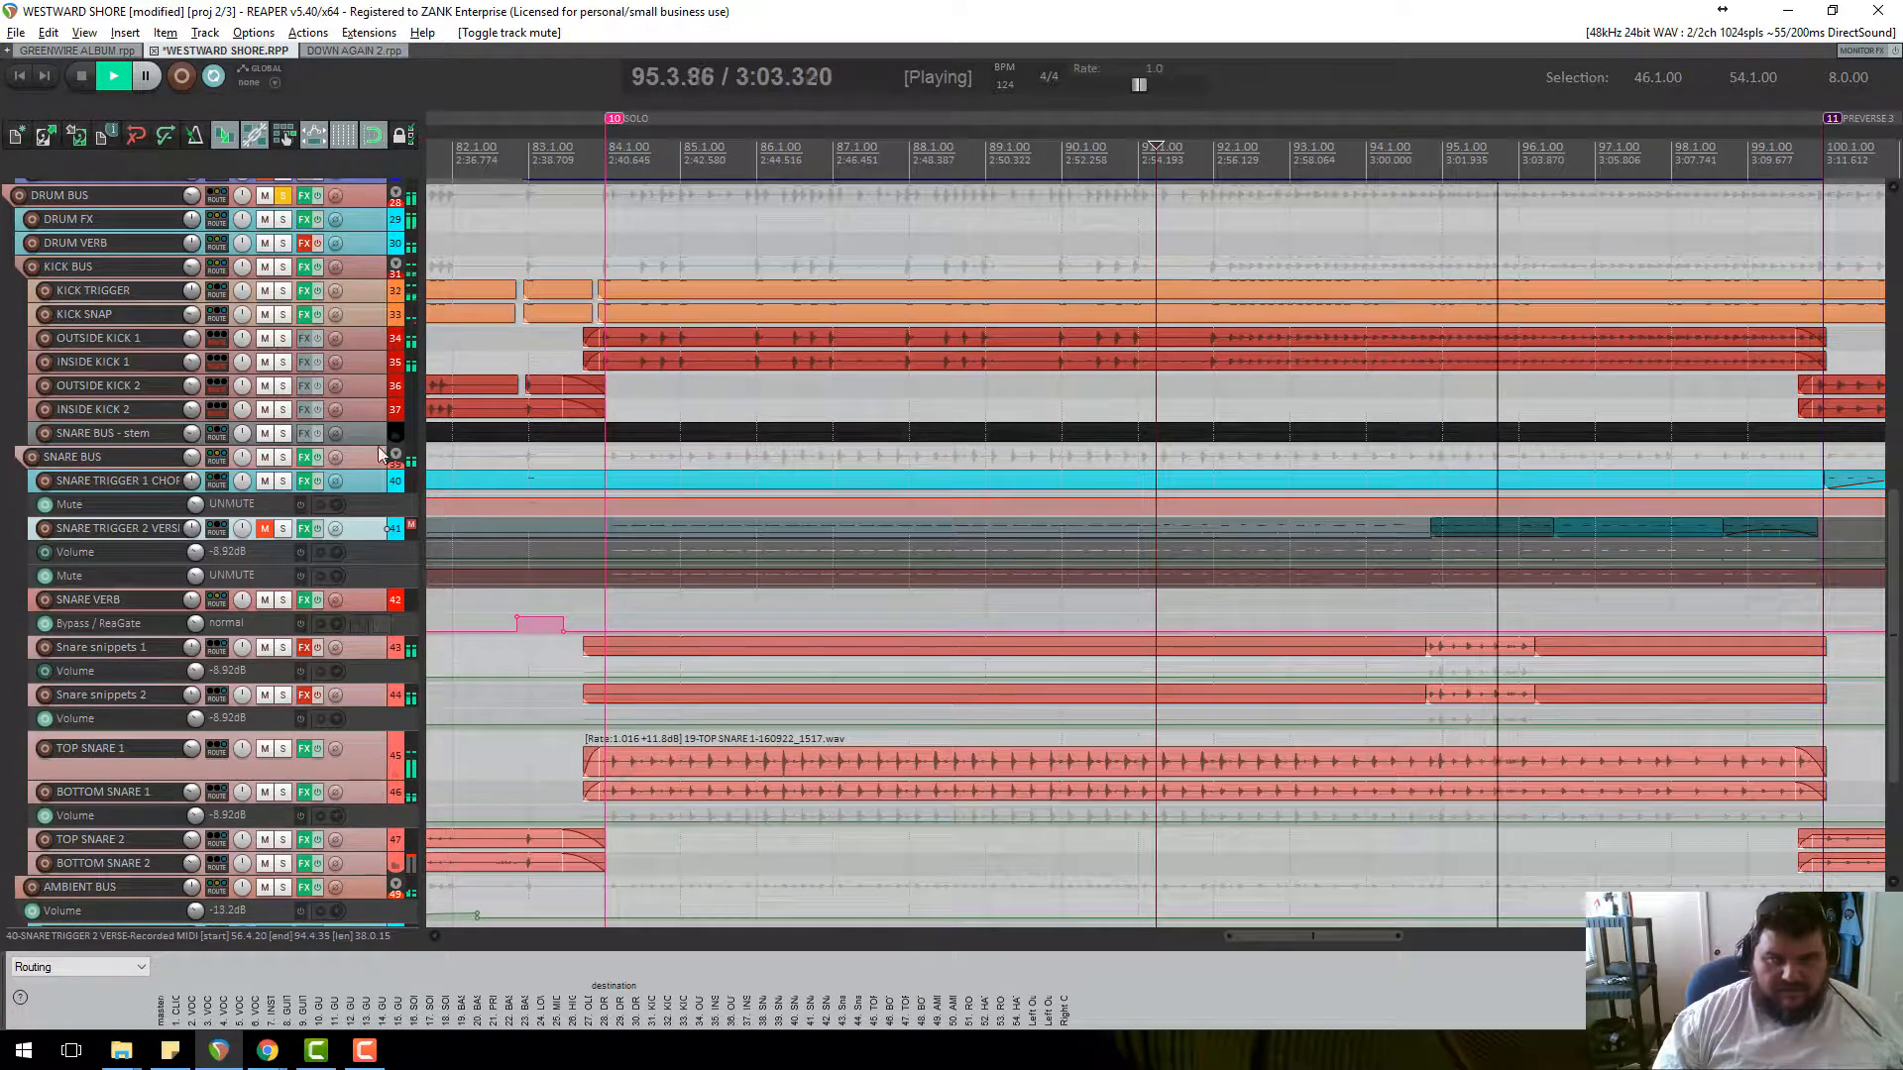
key(space)
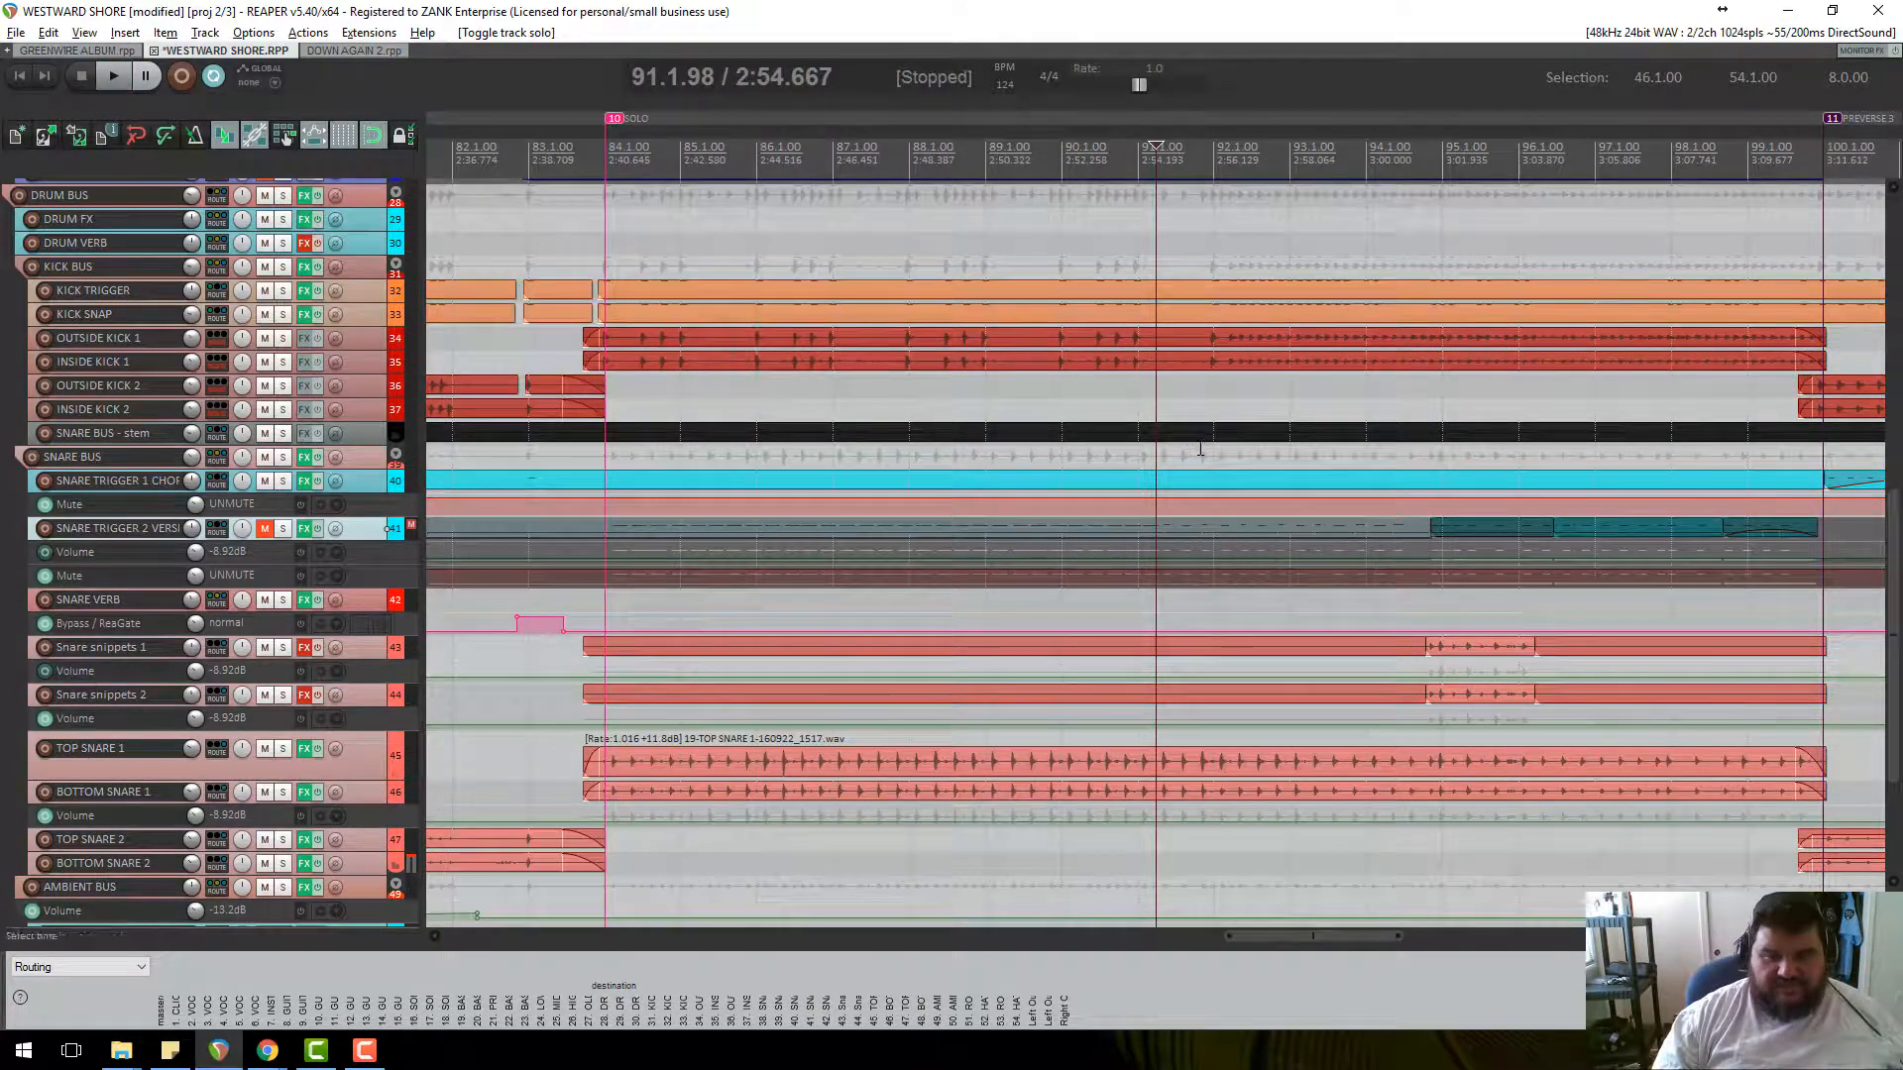
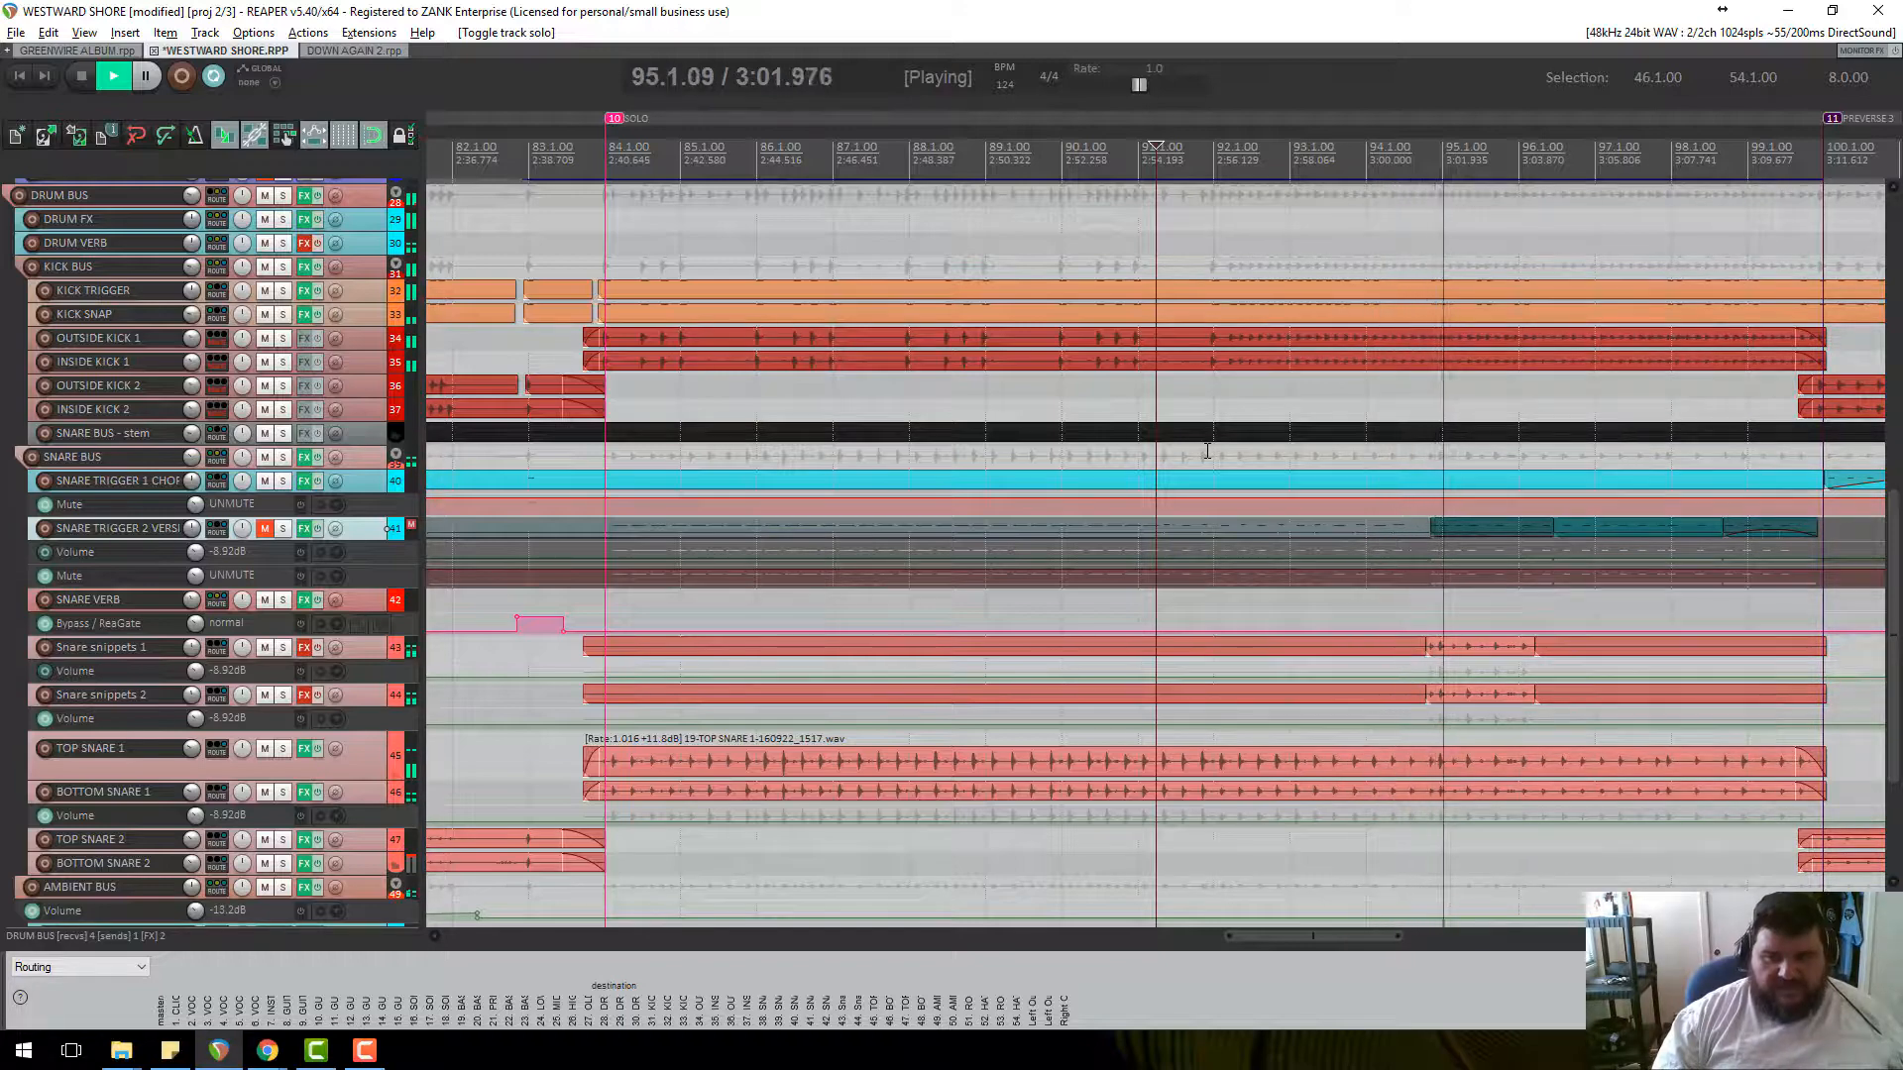
Drag the SNARE TRIGGER 1 CHORUS track's bottom edge down so its MIDI trigger items show large.
scroll(819, 644, down, 3)
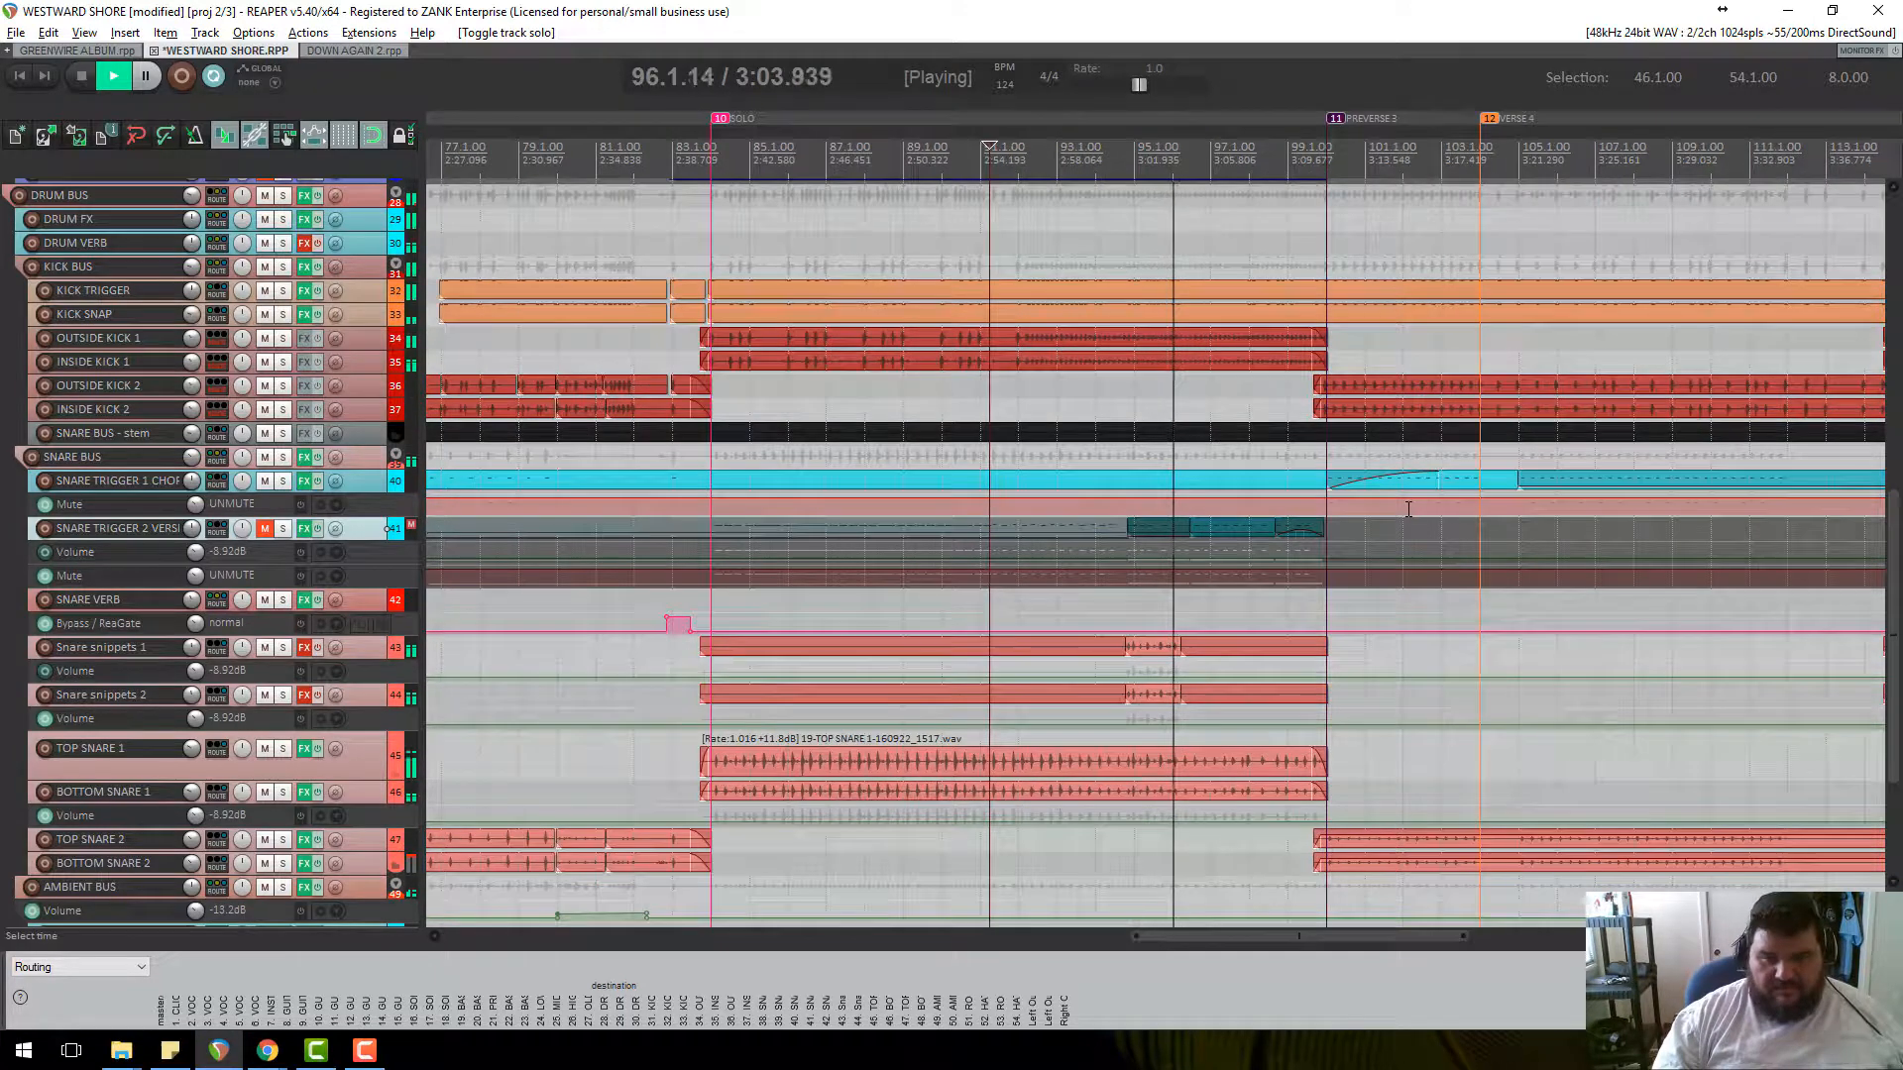
scroll(319, 244, up, 2)
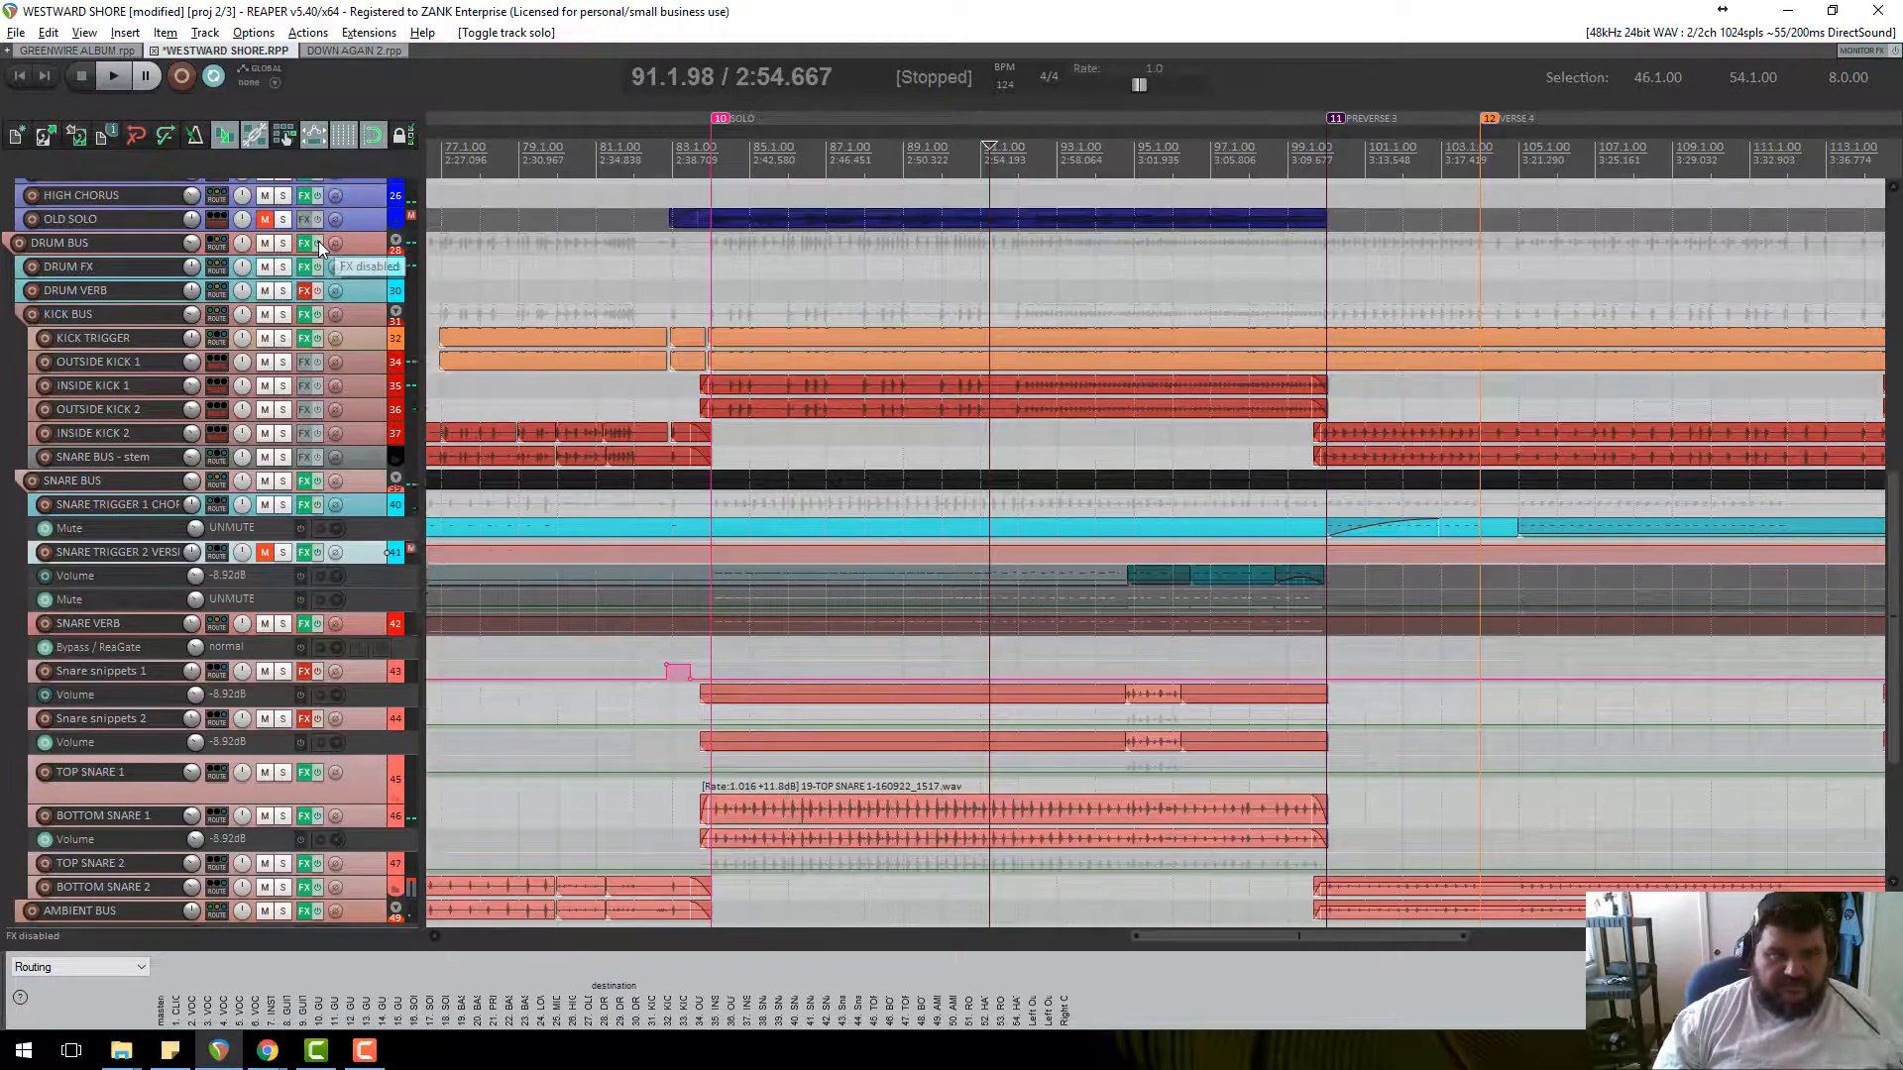
scroll(363, 735, down, 3)
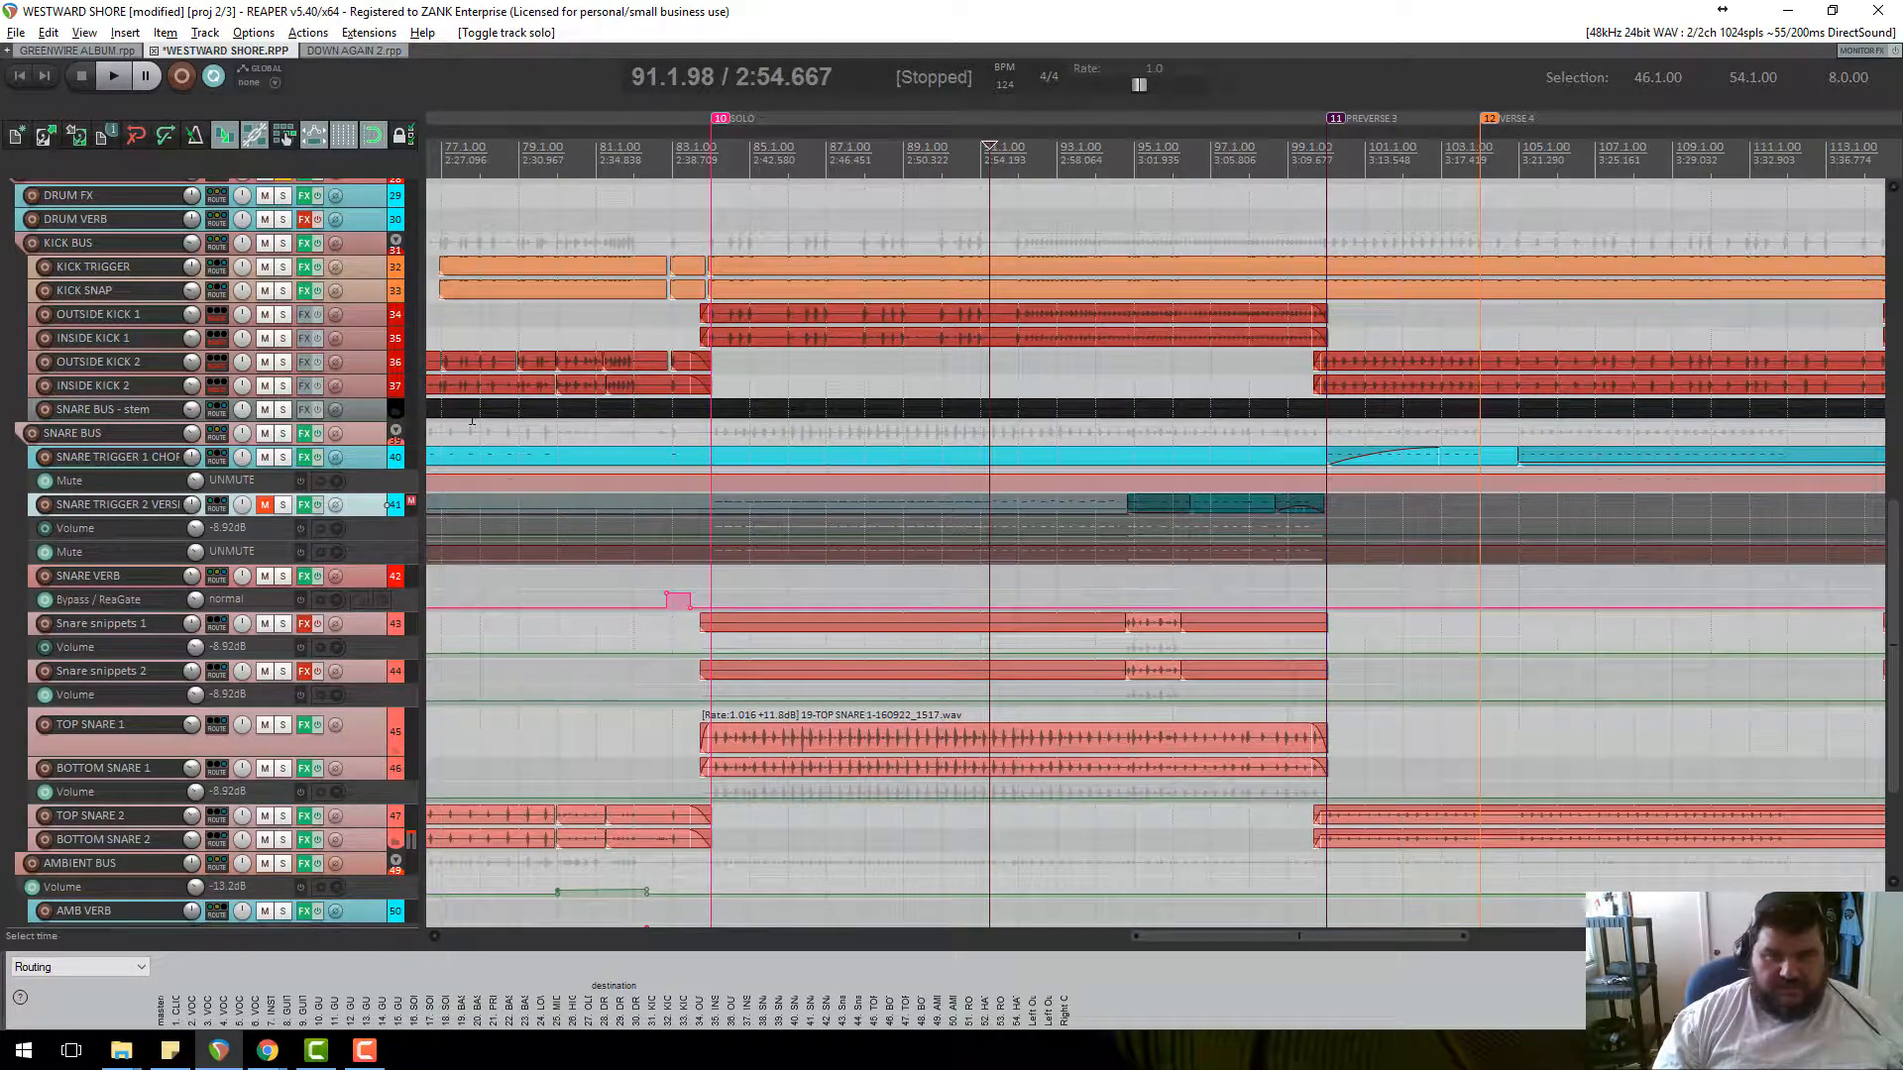
drag(397, 469, 398, 535)
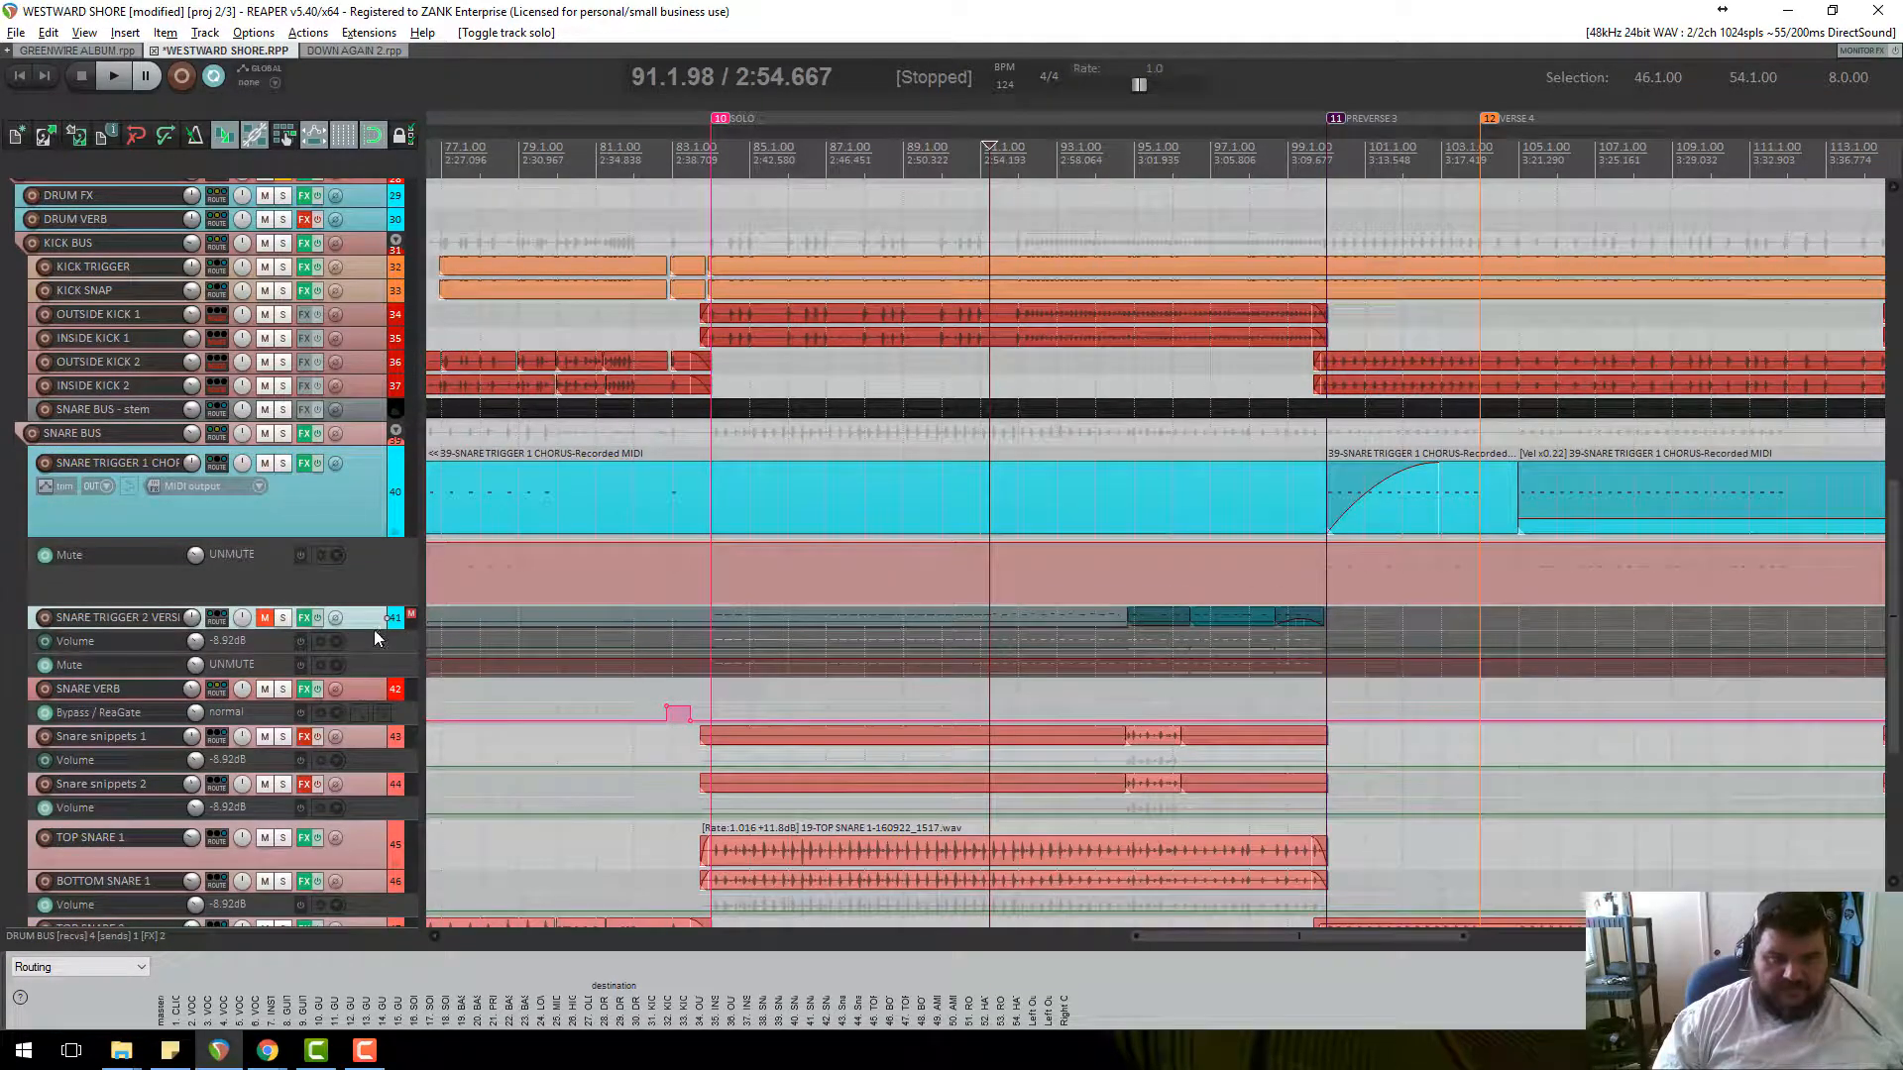
Enlarge the SNARE TRIGGER 2 VERSE track and its lanes, and unmute it.
drag(373, 629, 399, 816)
scroll(448, 640, down, 5)
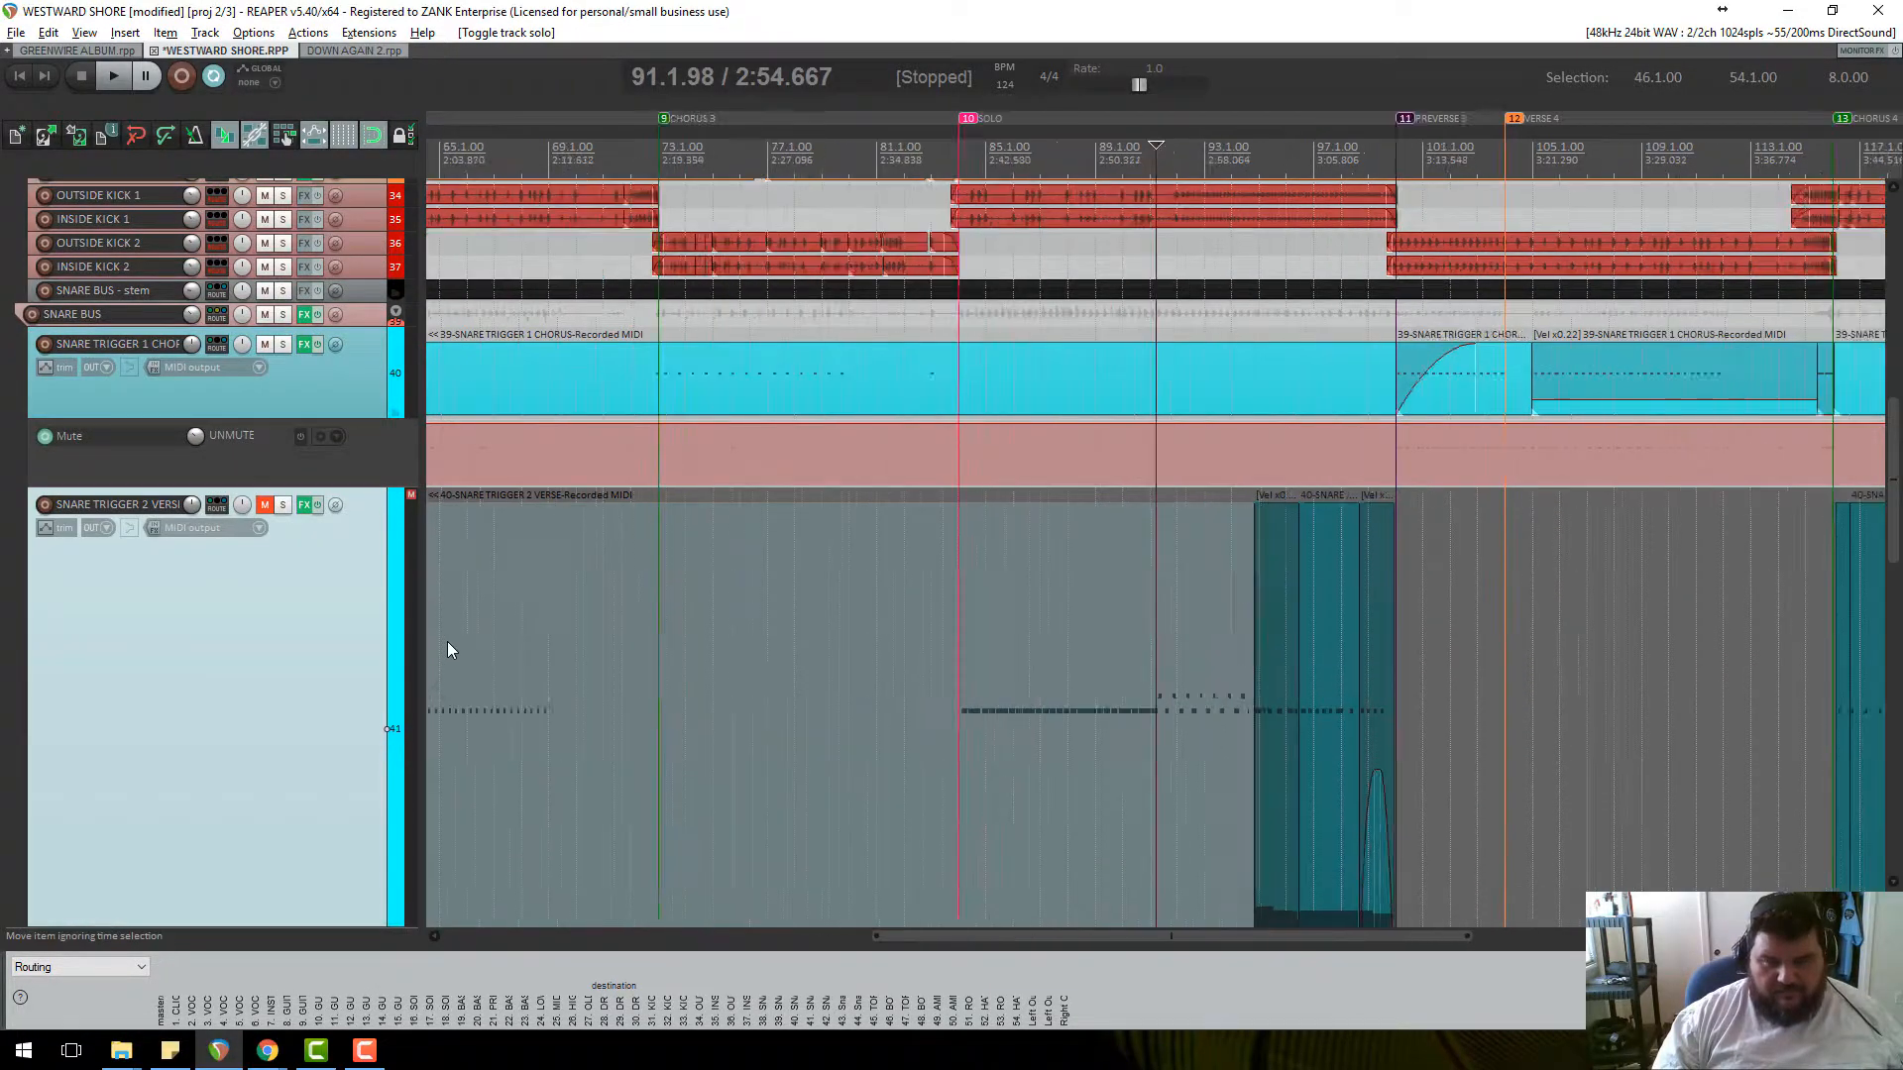
click(363, 1051)
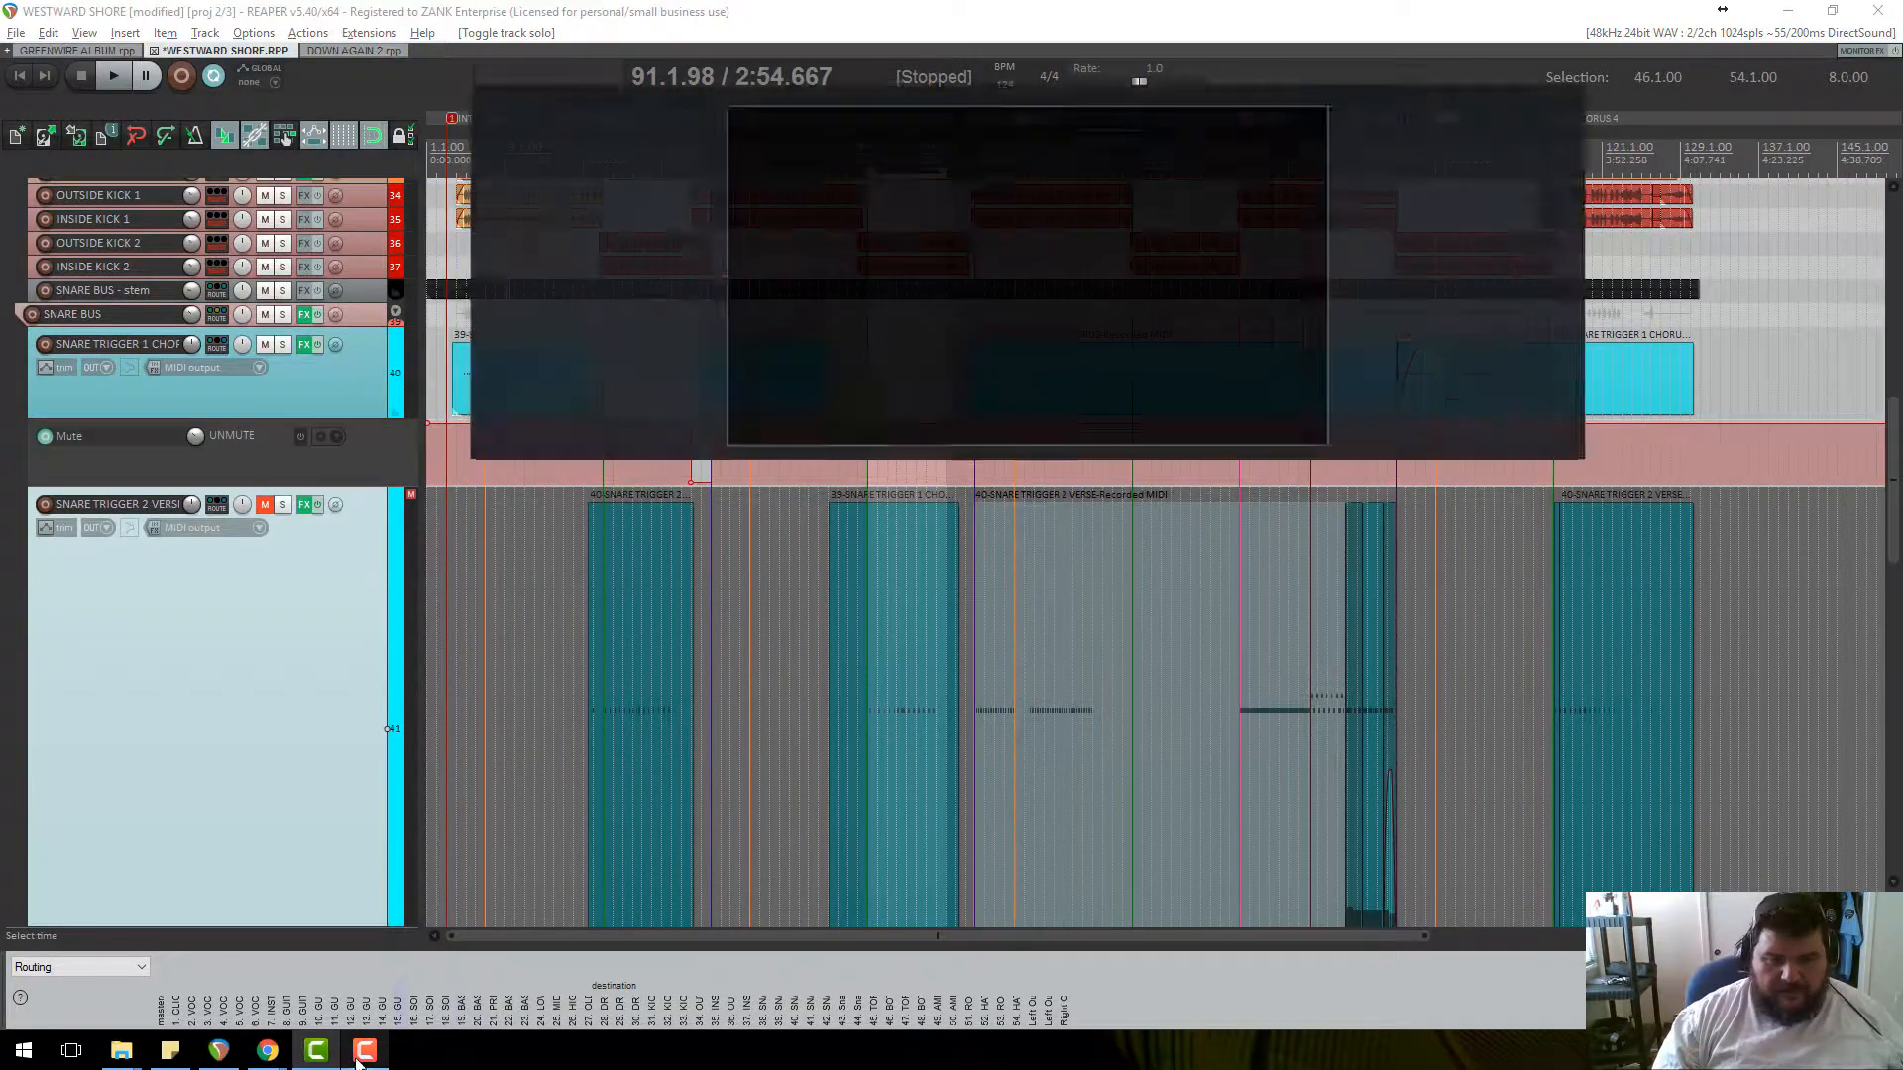
key(alt+Tab)
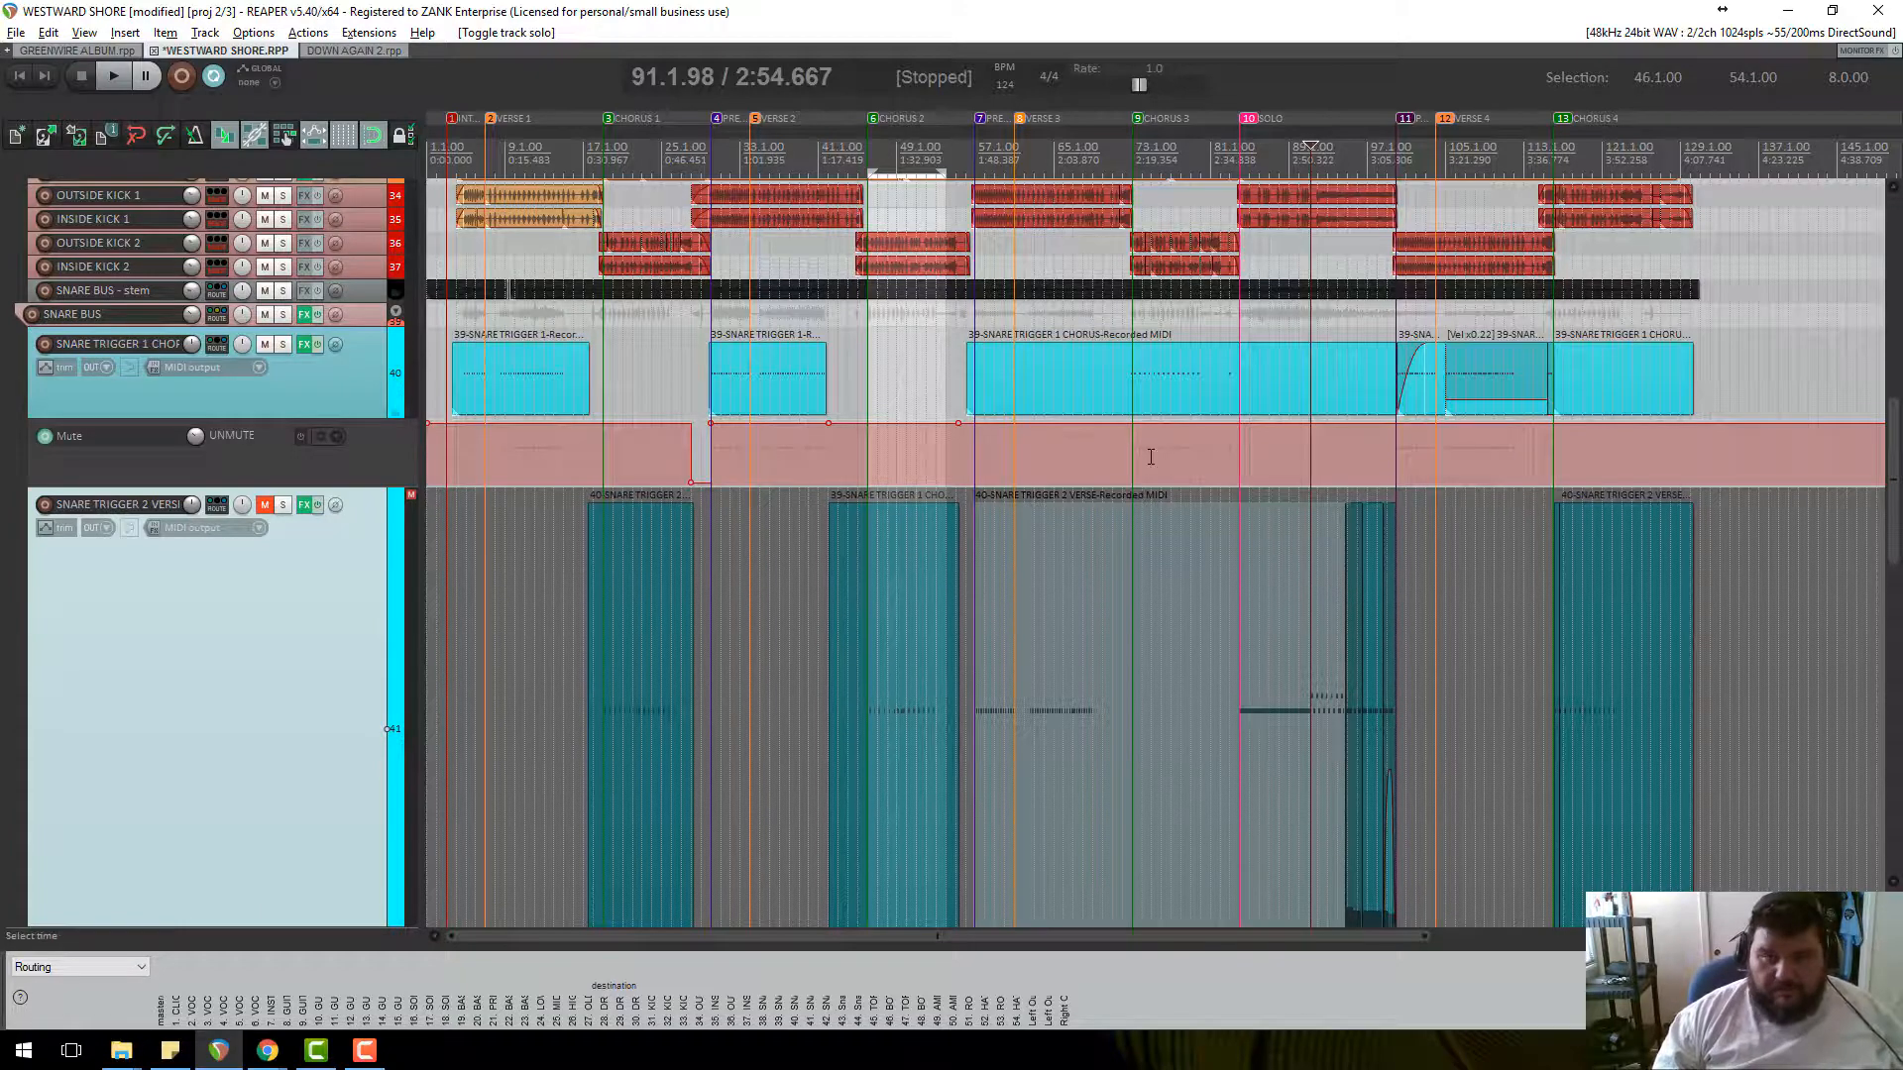
click(265, 507)
scroll(289, 550, down, 1)
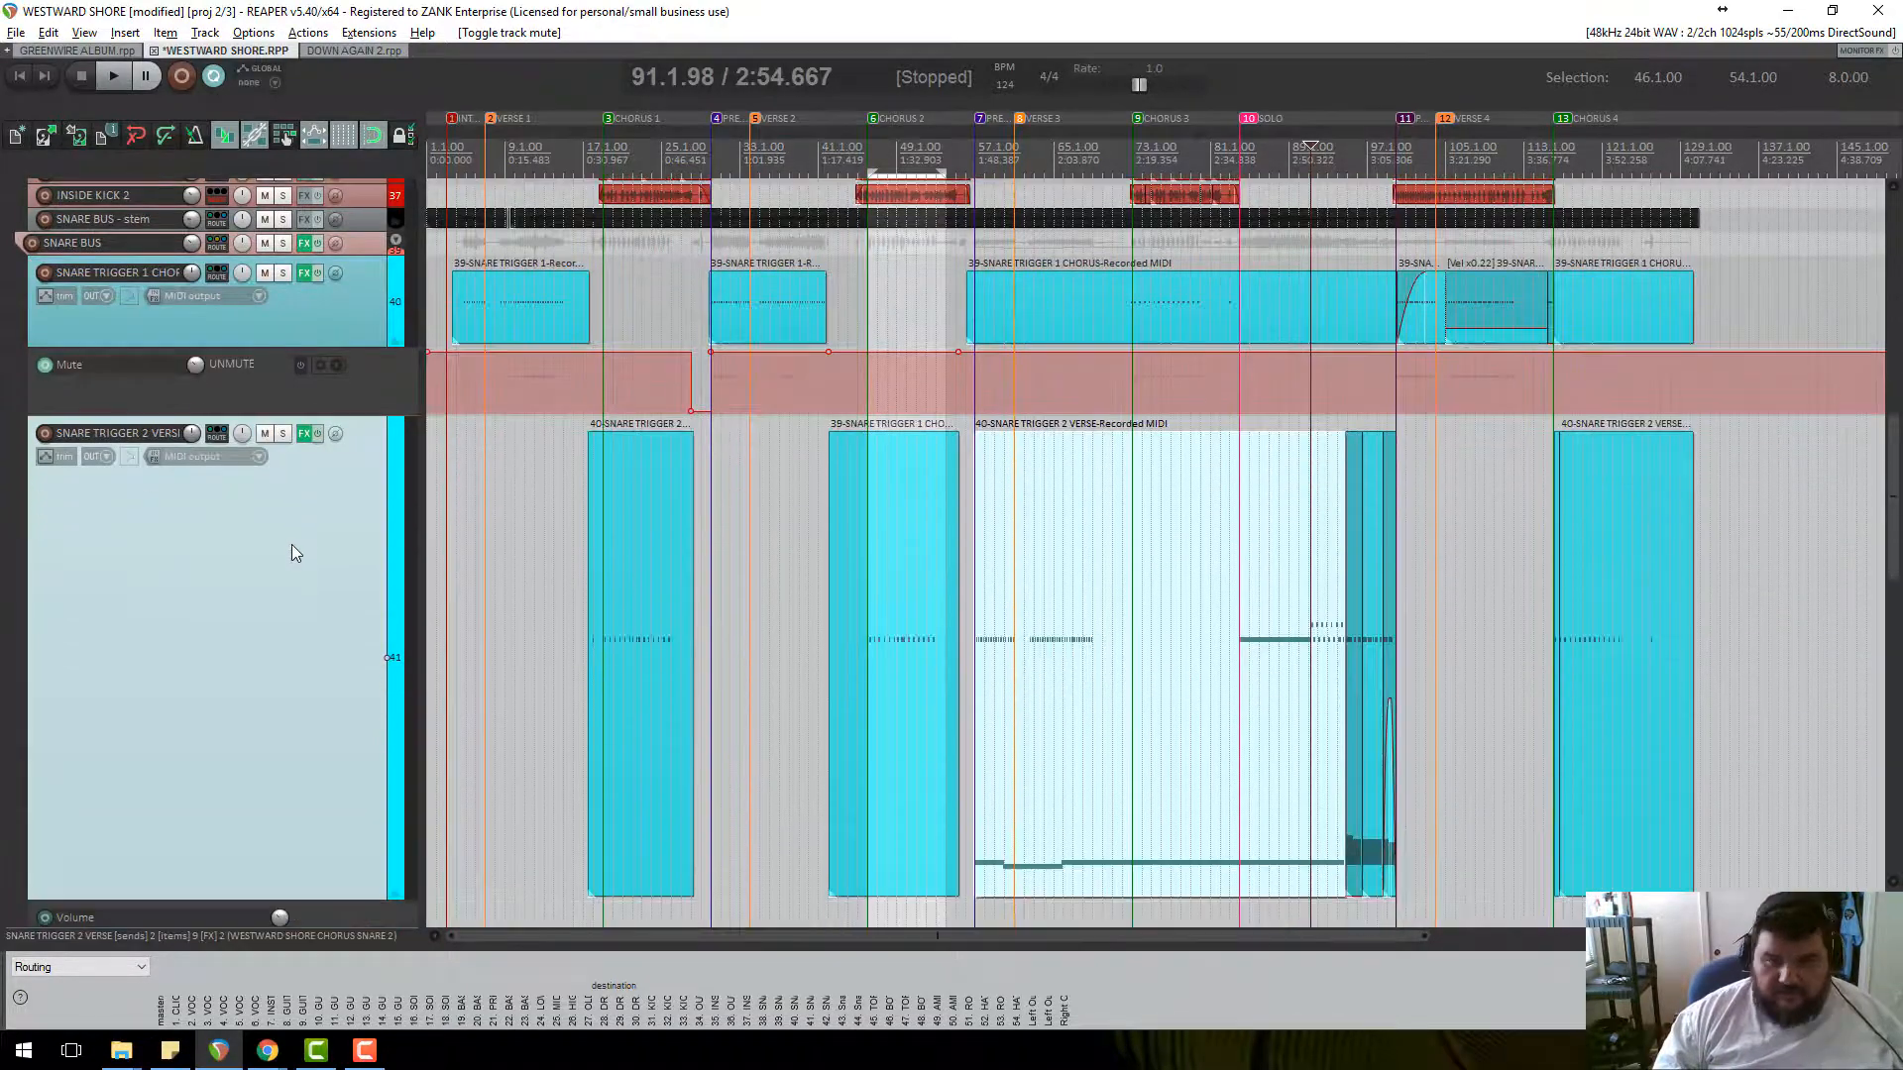
scroll(1531, 763, up, 10)
scroll(1535, 726, down, 3)
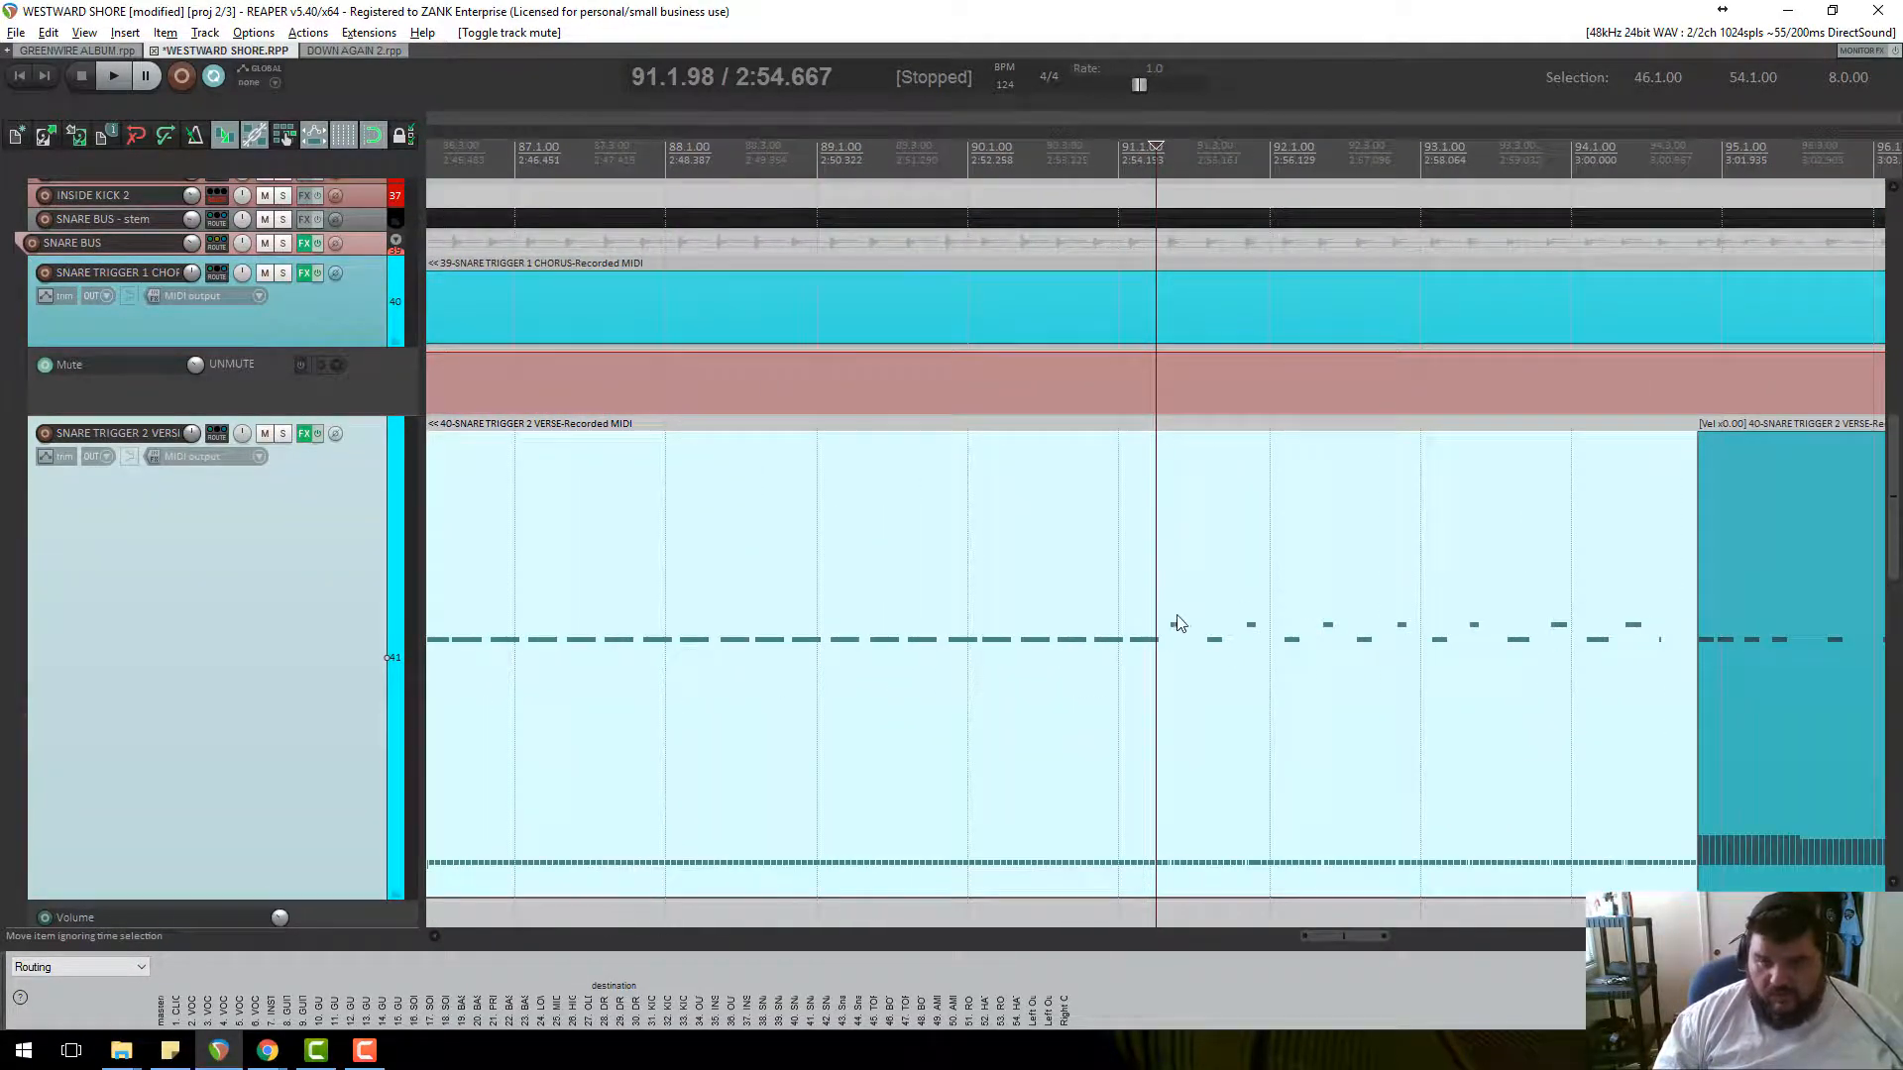
scroll(1227, 658, down, 2)
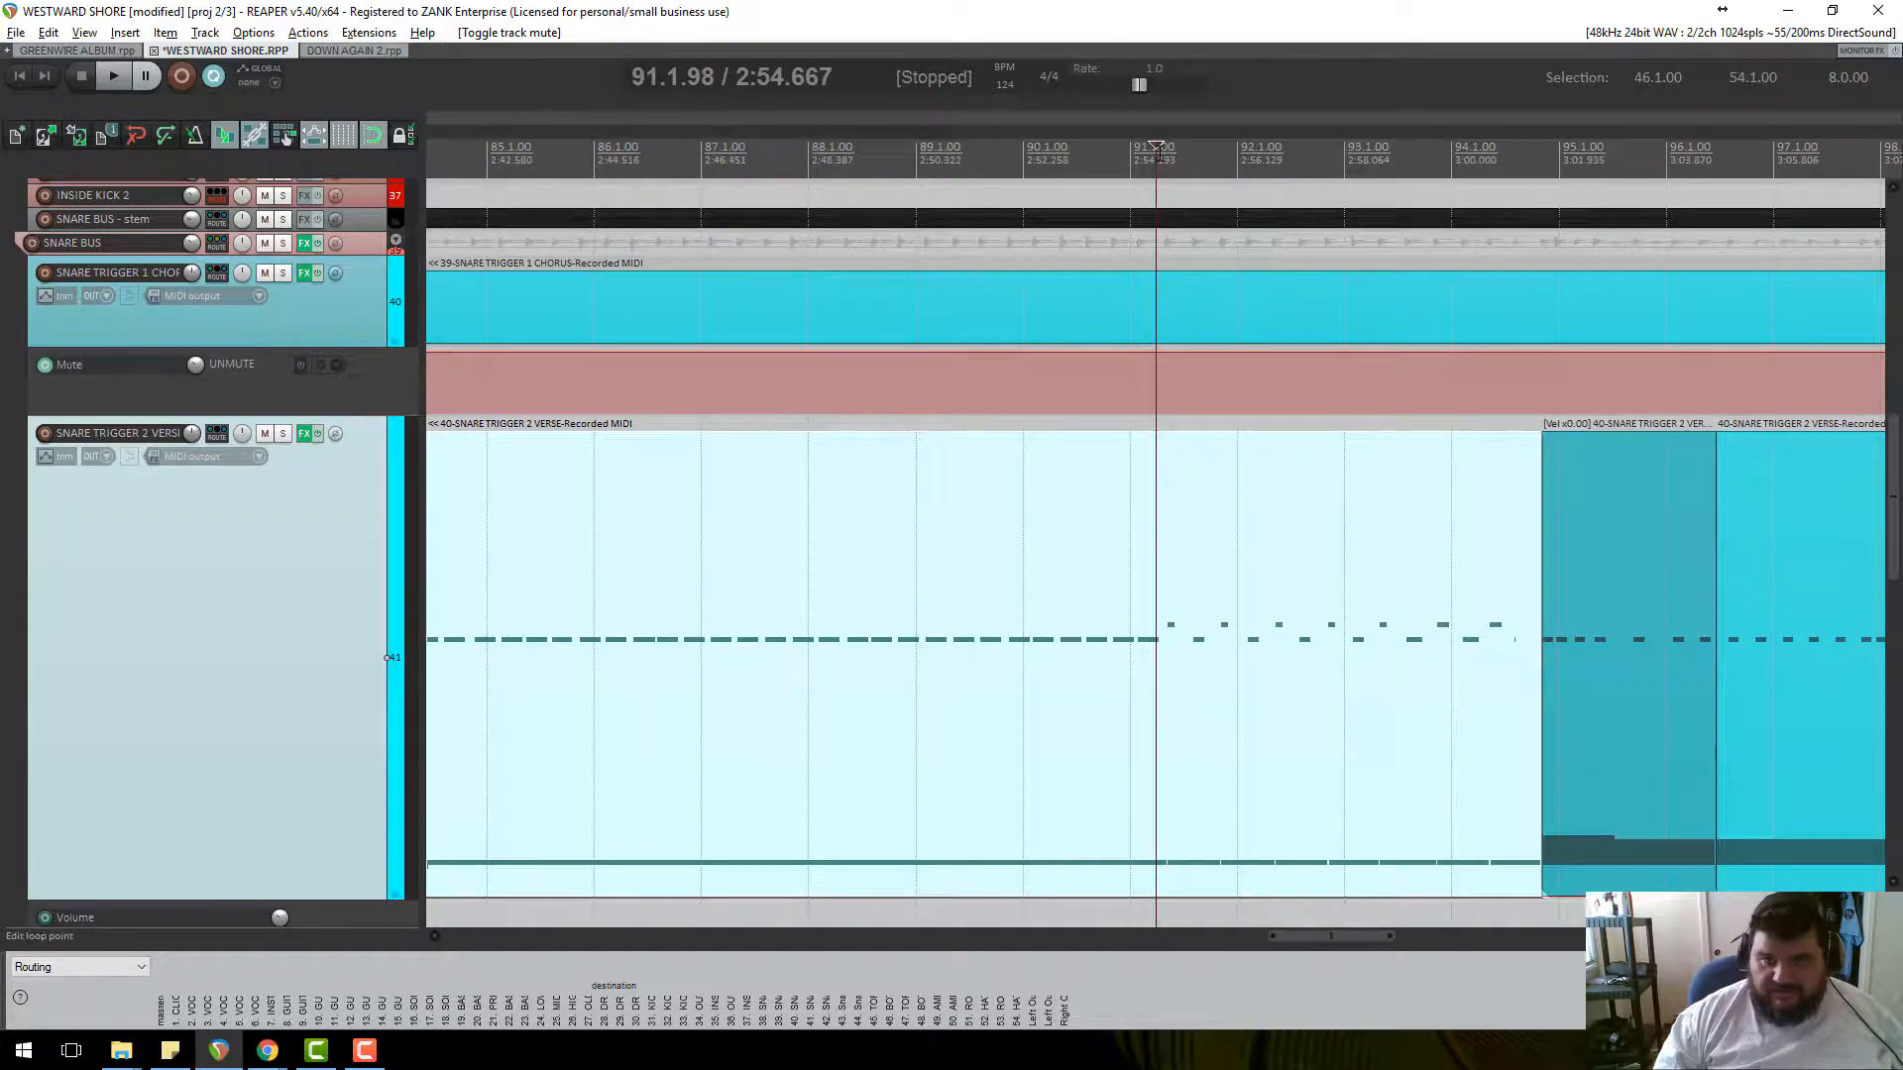
Audition the SNARE TRIGGER 2 VERSE trigger notes from bar 91 in the MIDI editor, then close it.
double_click(1169, 641)
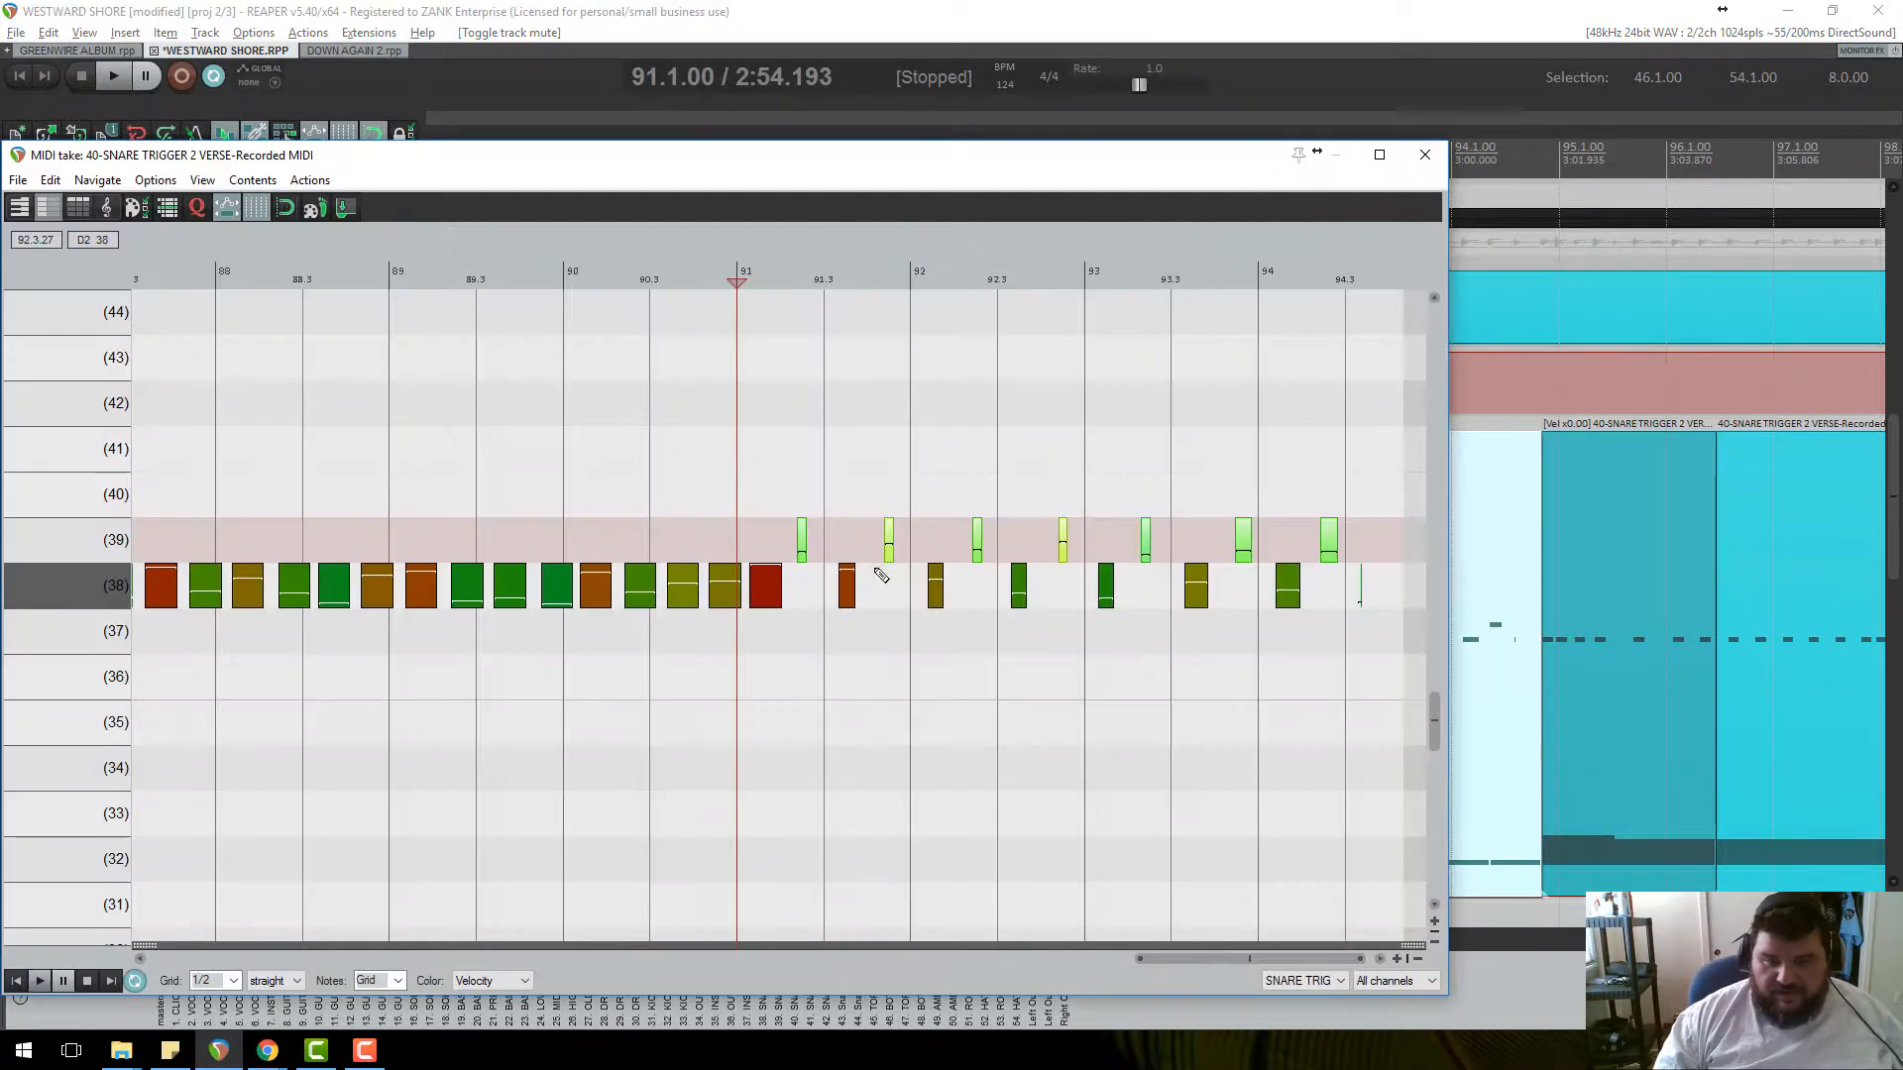
click(798, 276)
key(space)
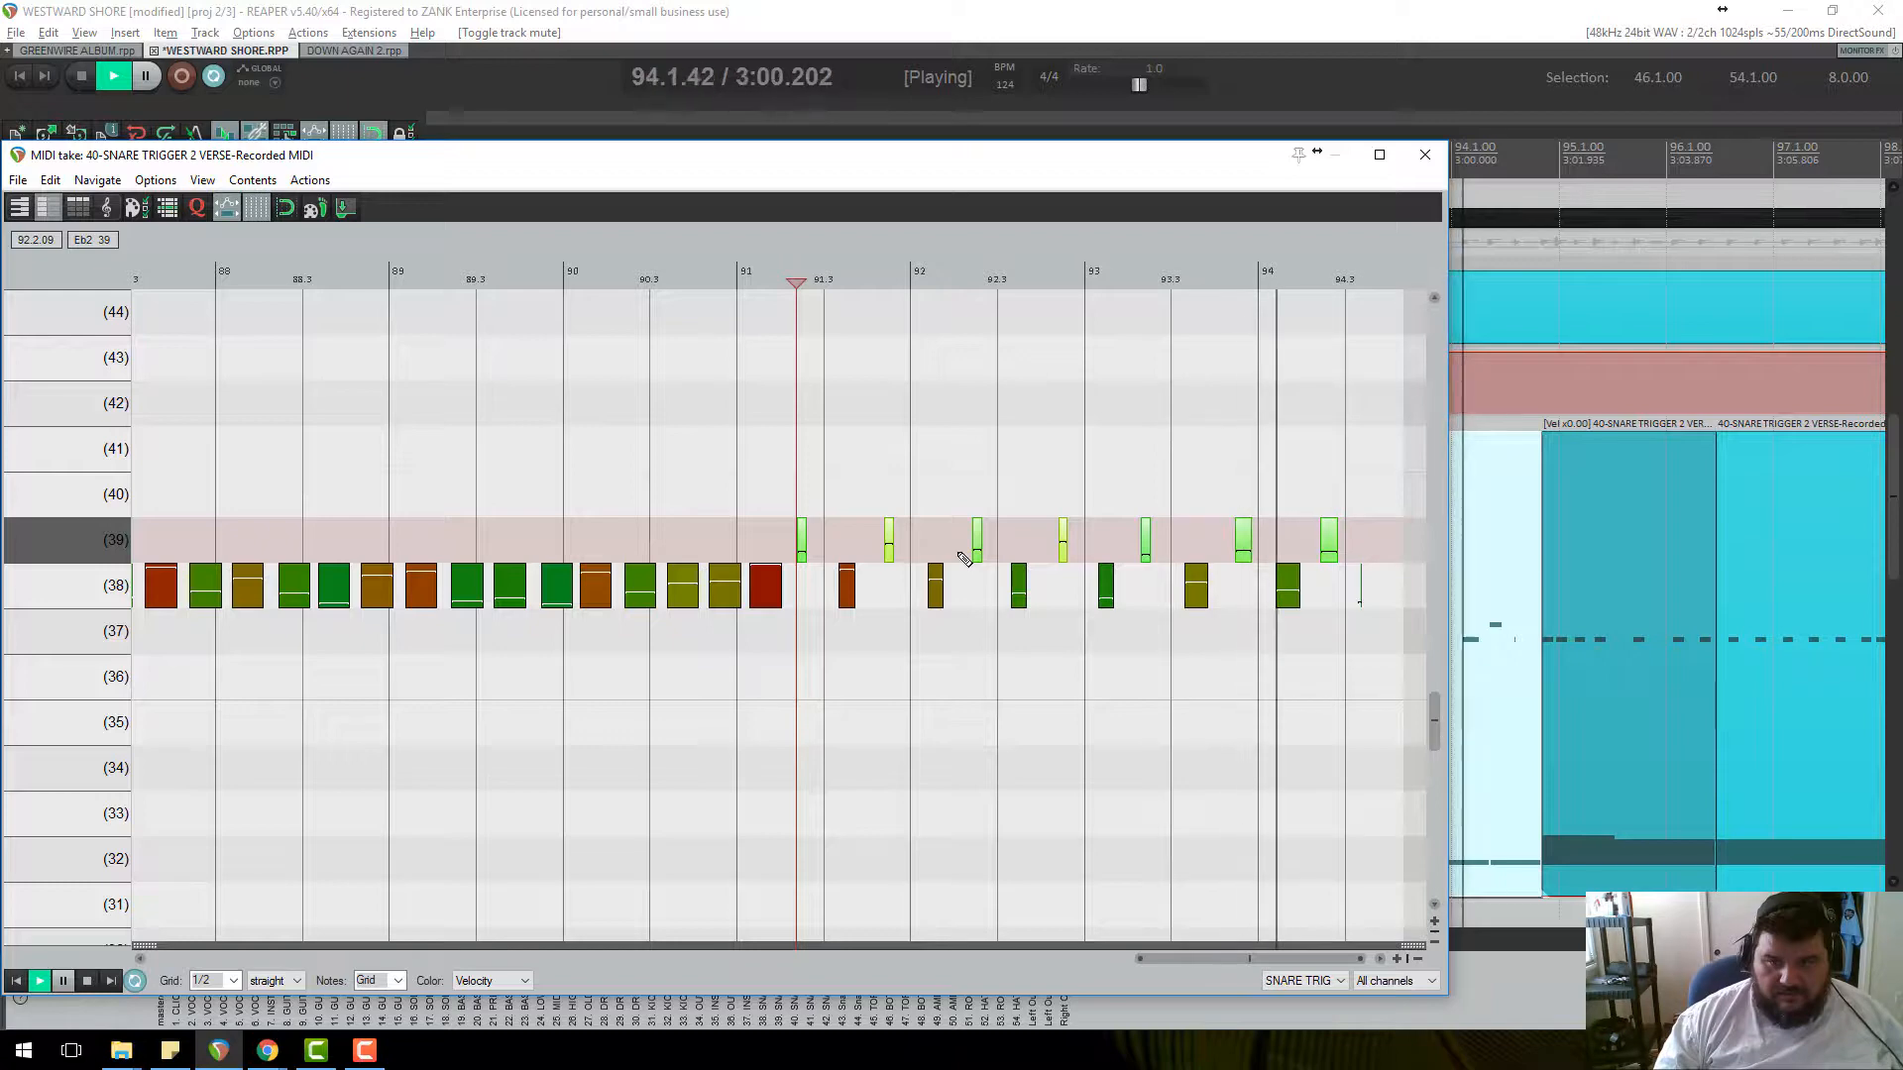
key(space)
click(1425, 153)
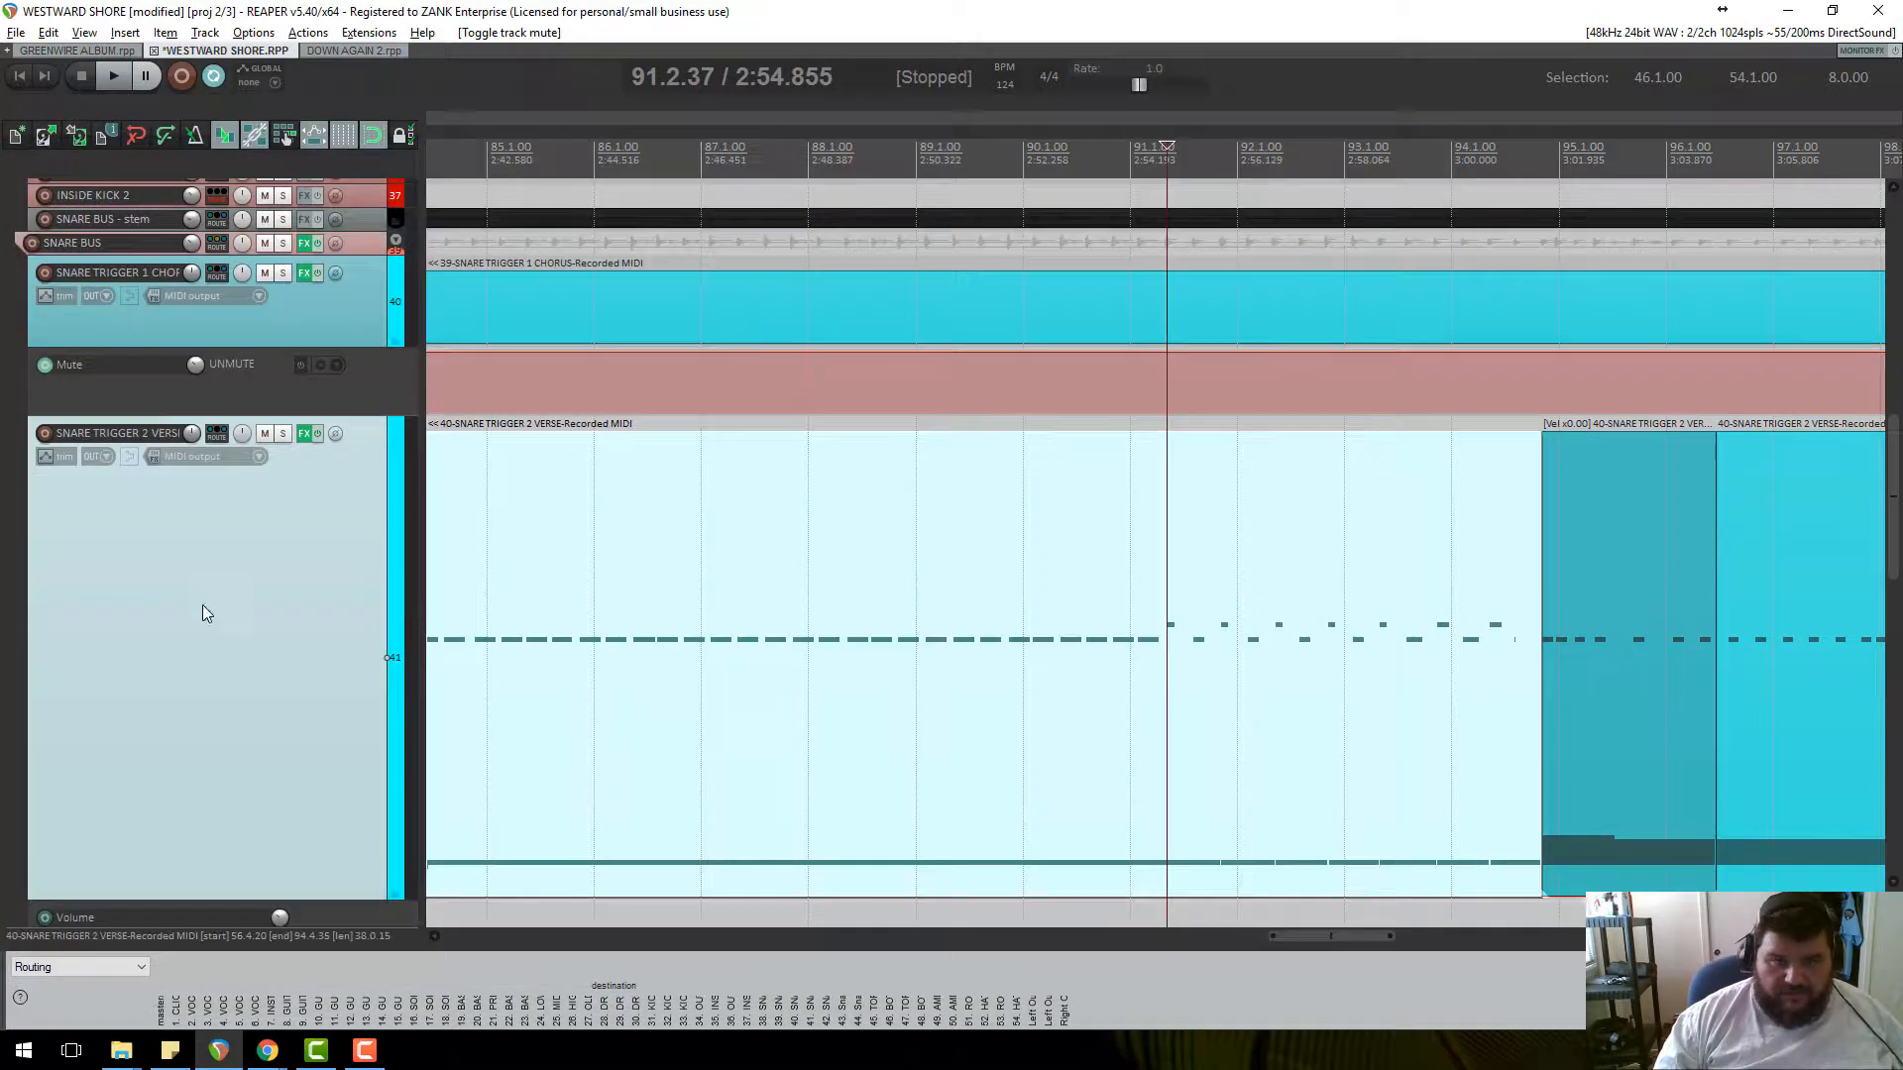
Split the TOP SNARE 1 audio item at bar 91 (91.1.89).
scroll(290, 630, down, 6)
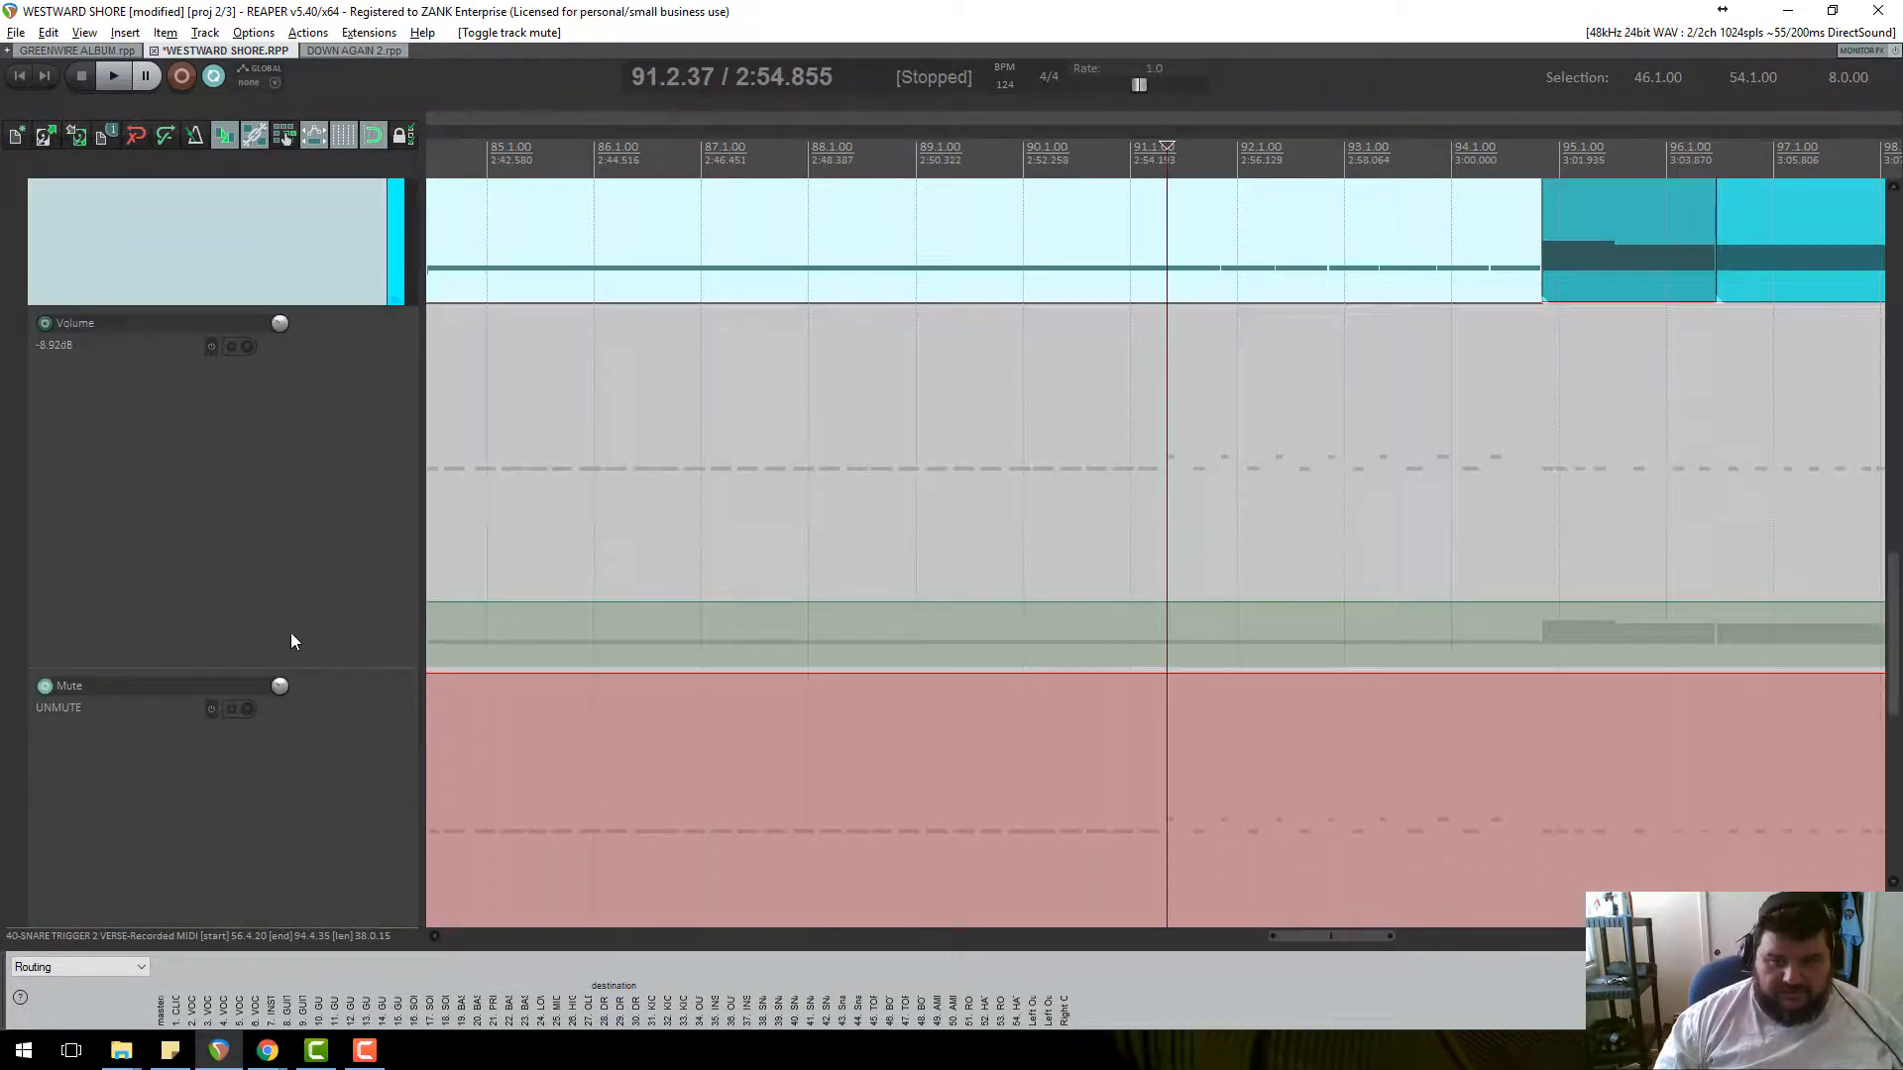
scroll(289, 630, down, 6)
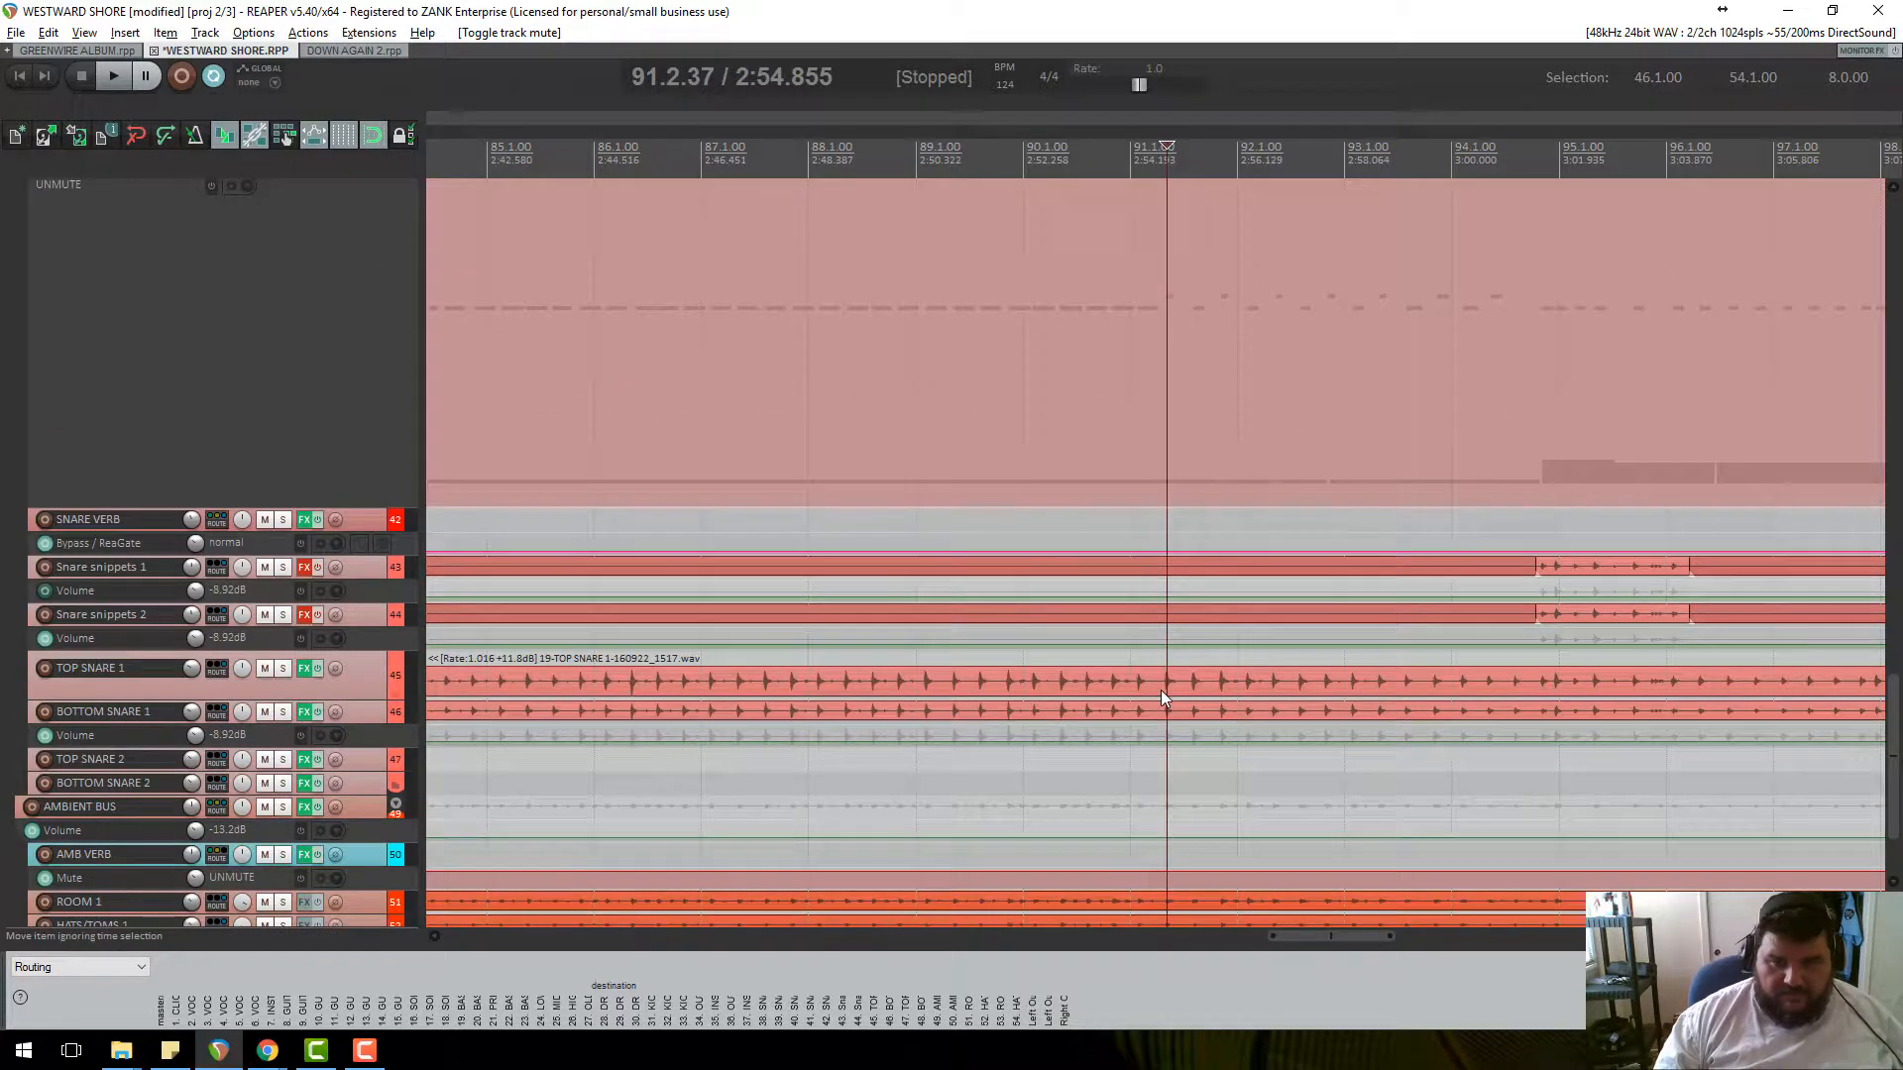
click(1162, 694)
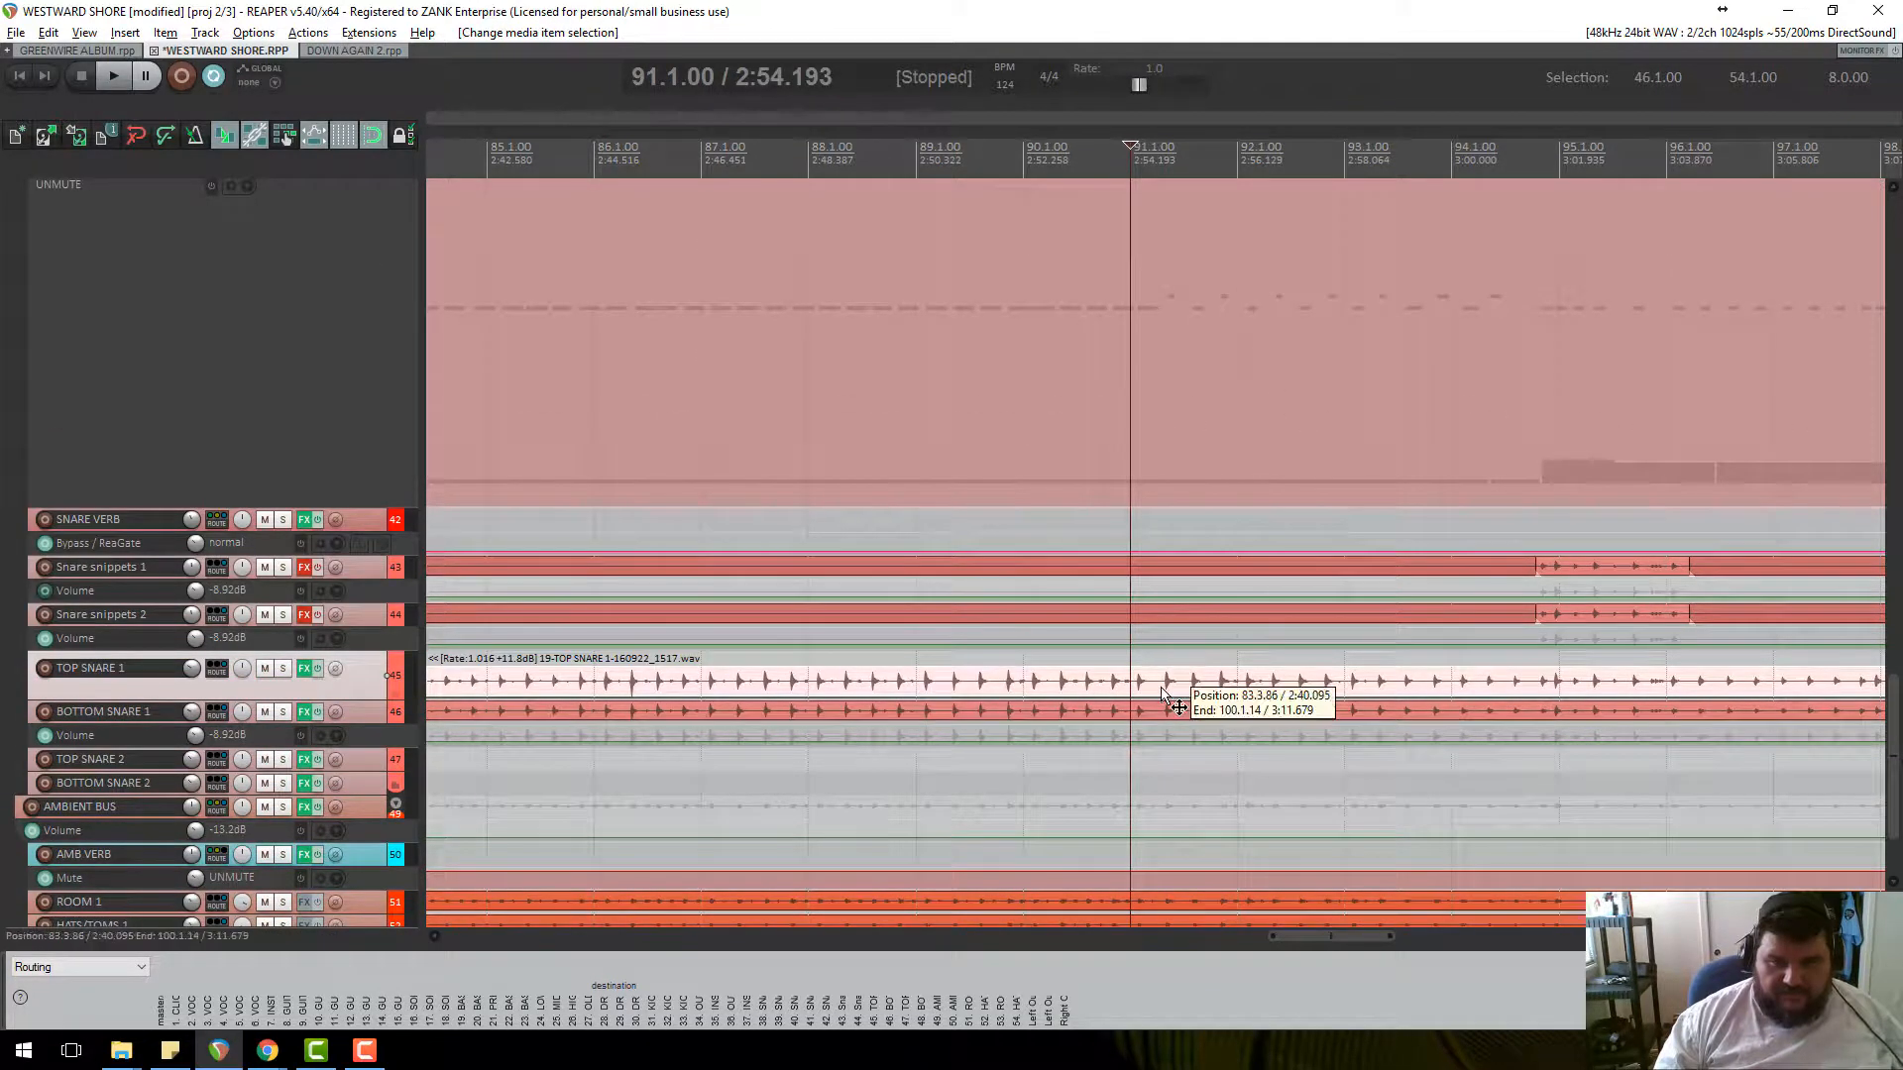
key(])
click(1153, 715)
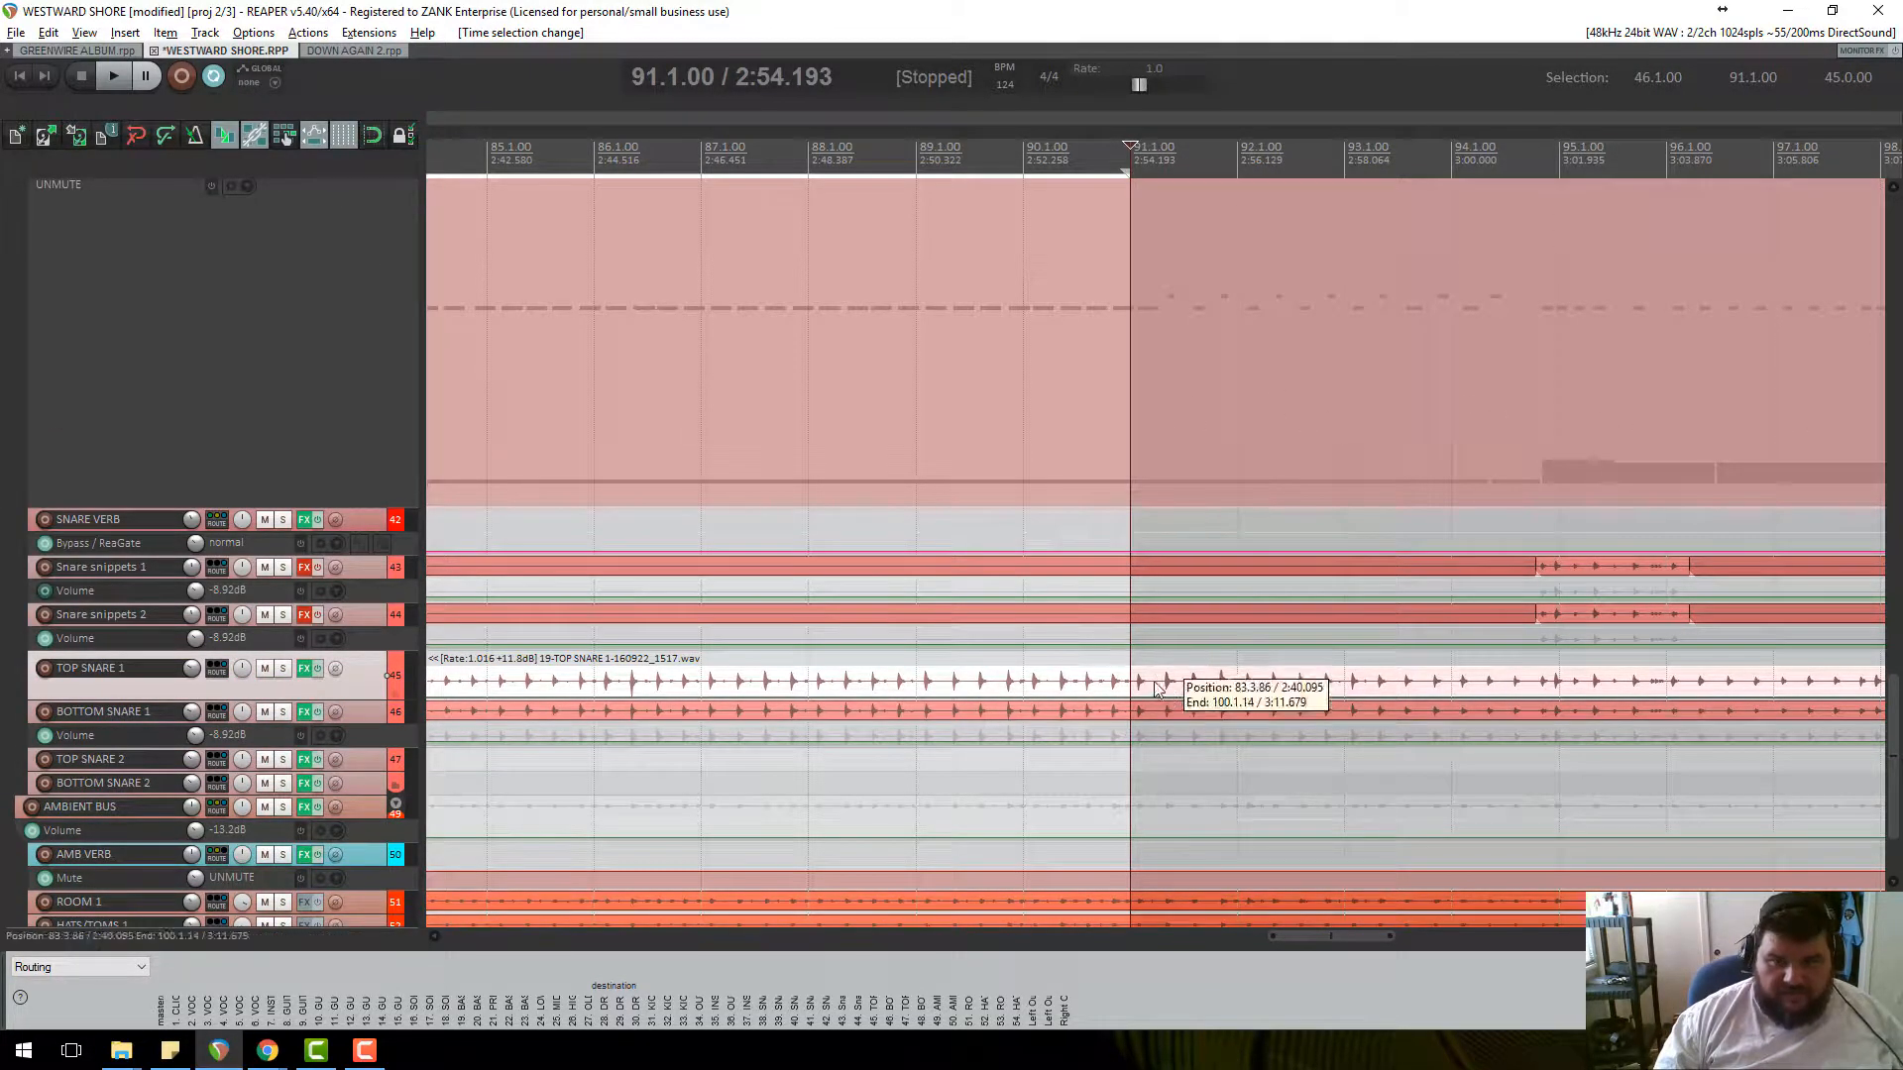
scroll(1153, 715, up, 3)
scroll(1154, 715, down, 6)
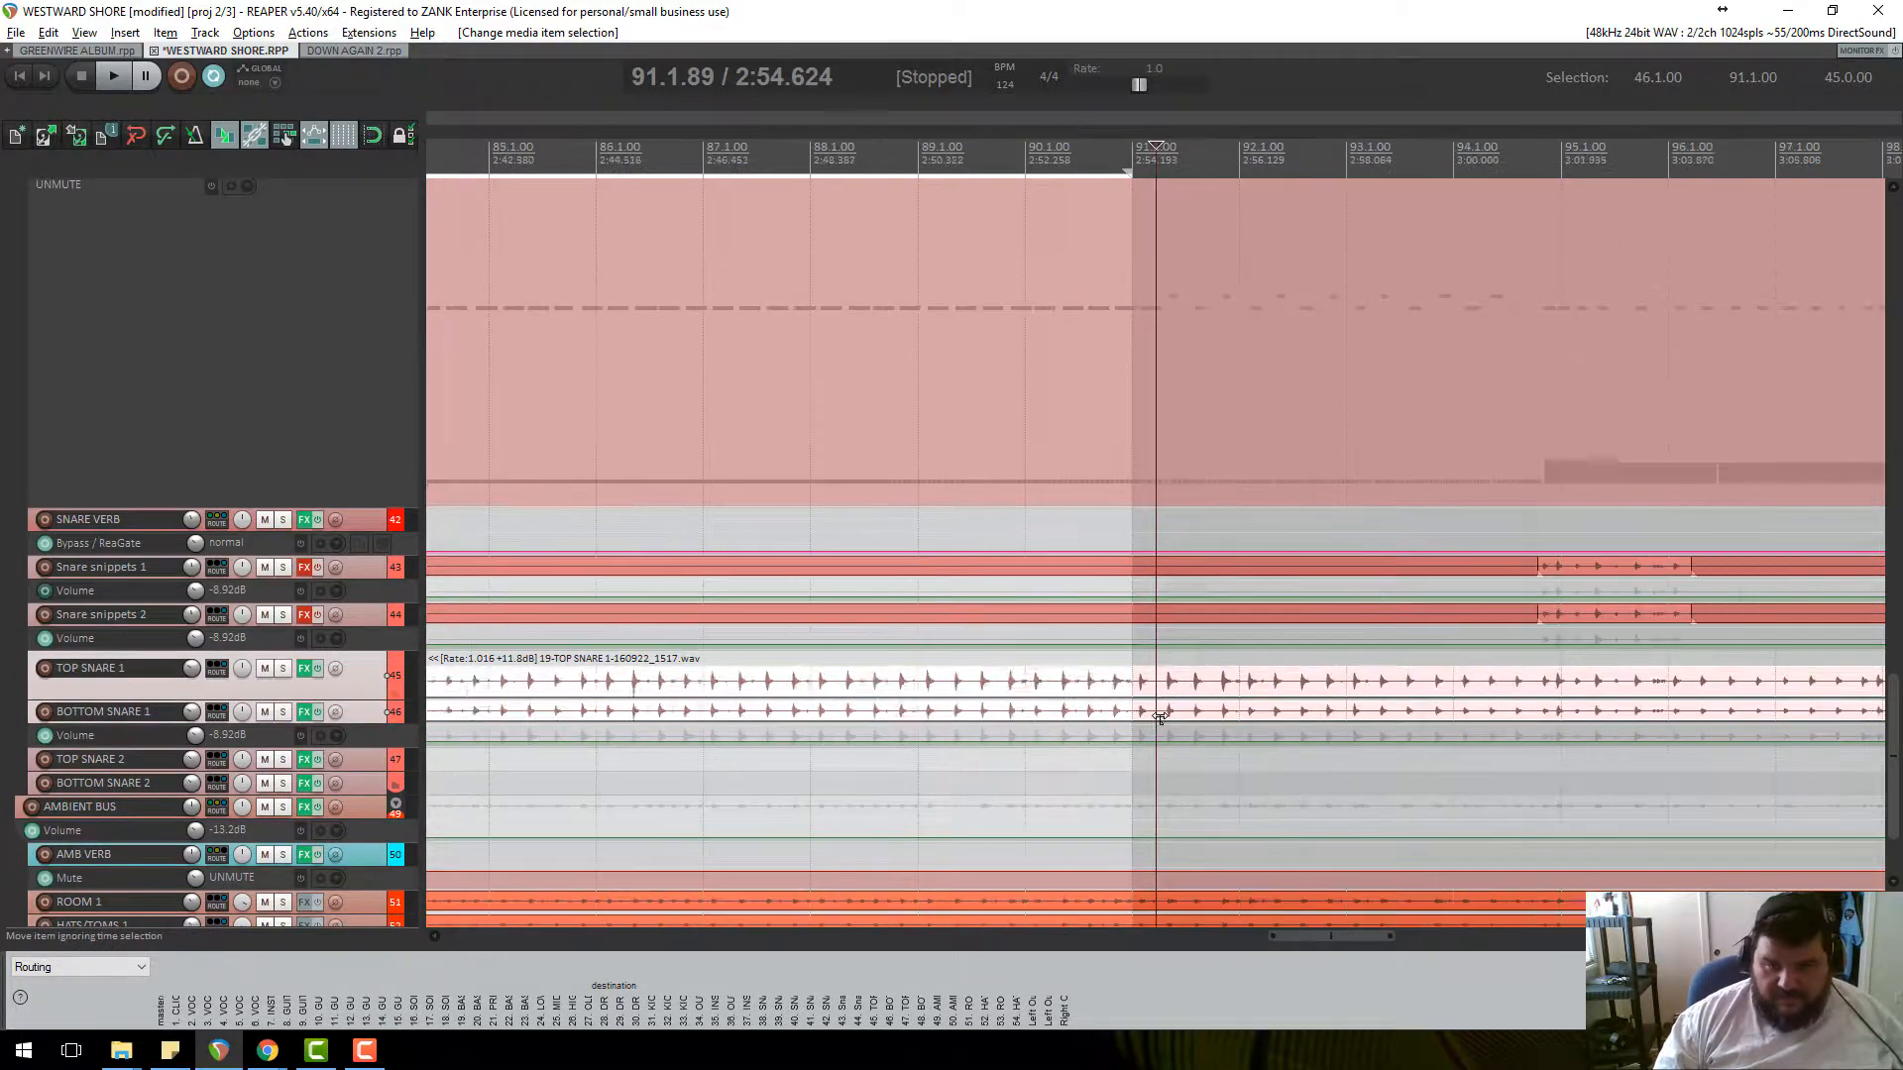
key(s)
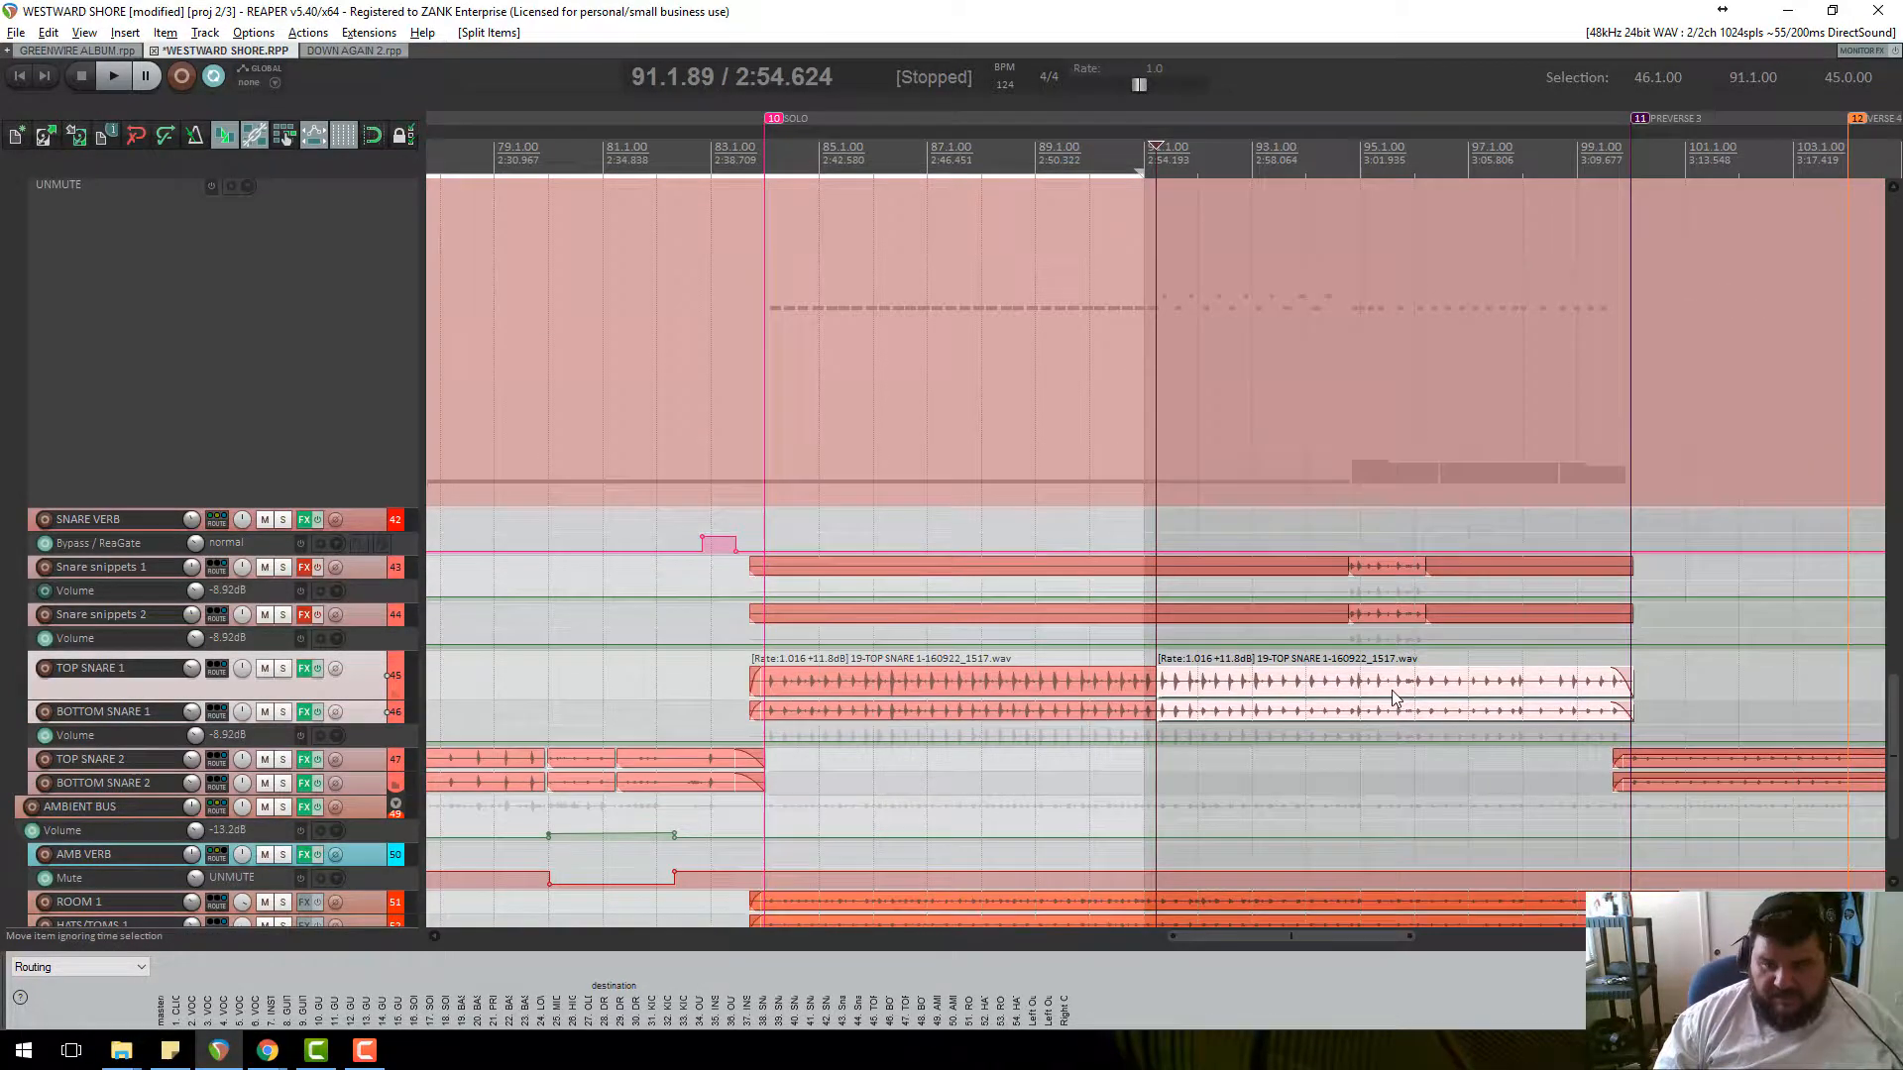
Turn the part after the split fully down to -inf and park the play position before bar 91.
click(1392, 697)
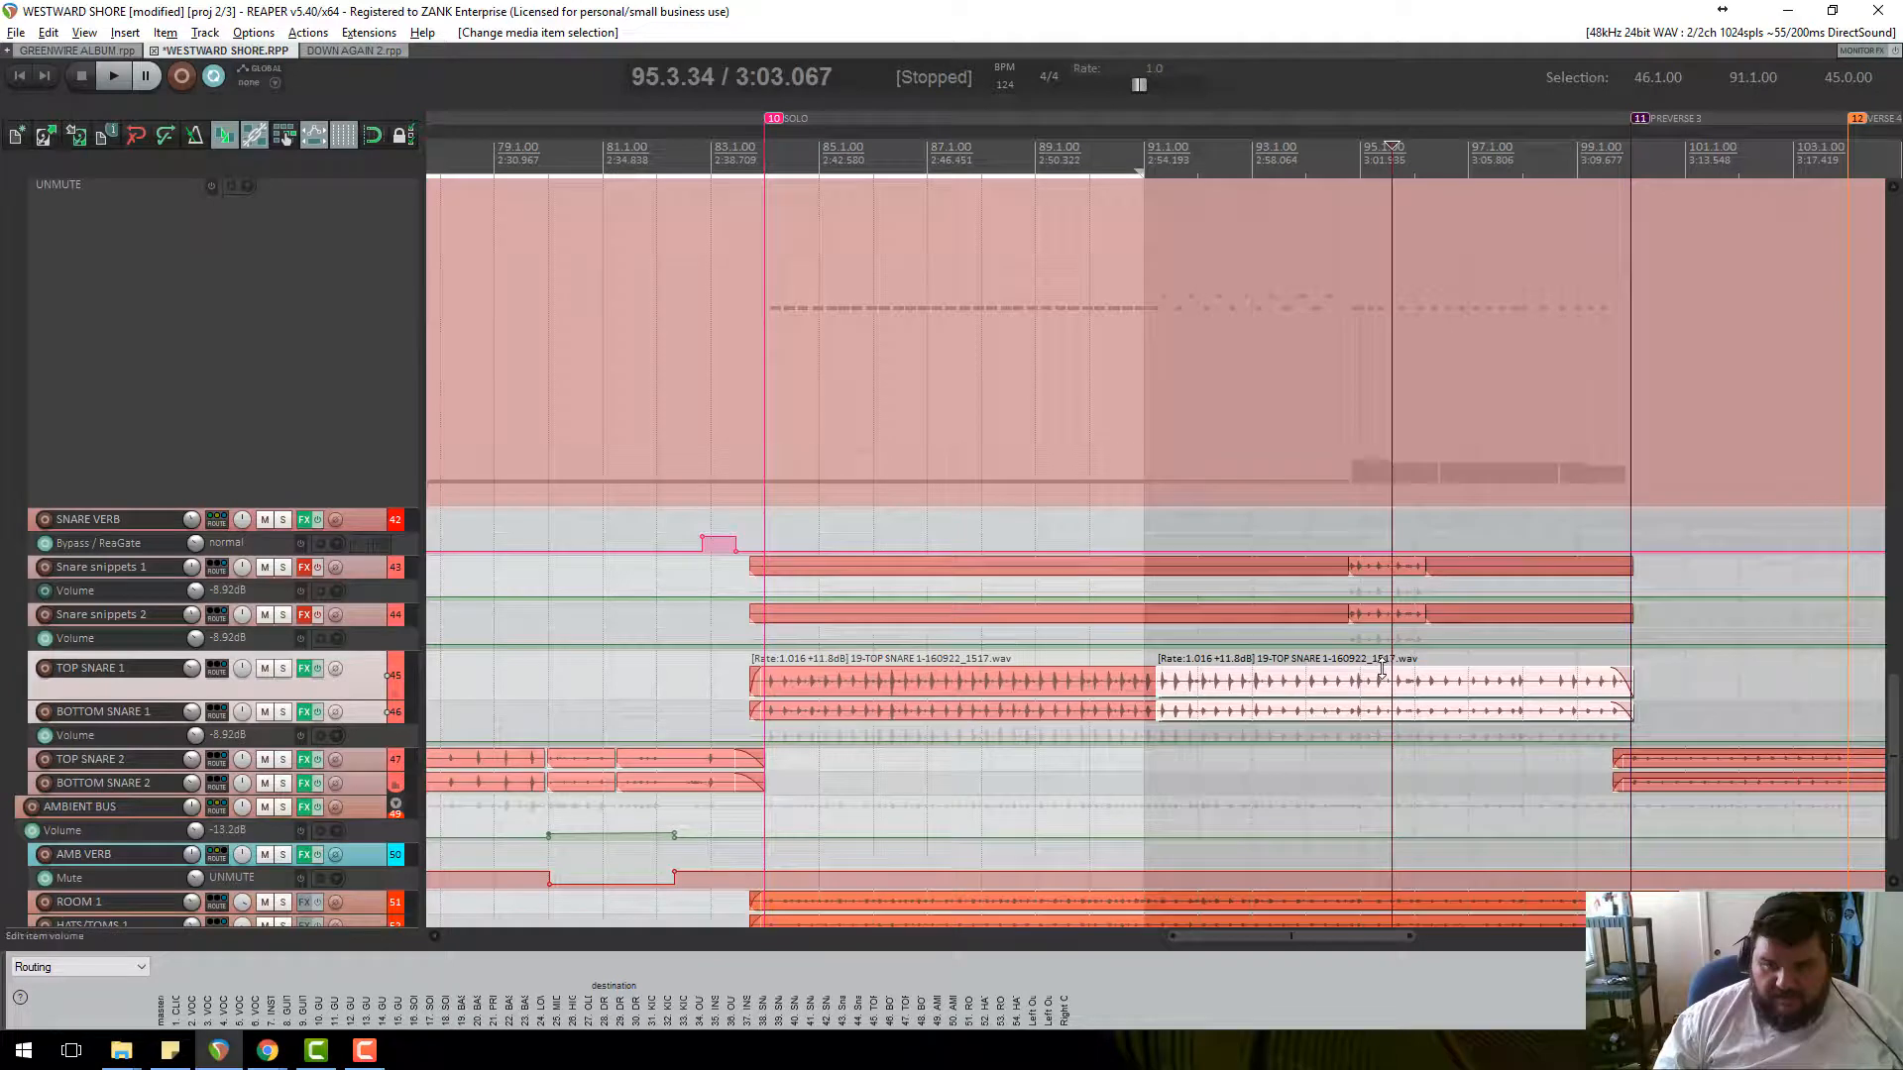
drag(1382, 667, 1327, 675)
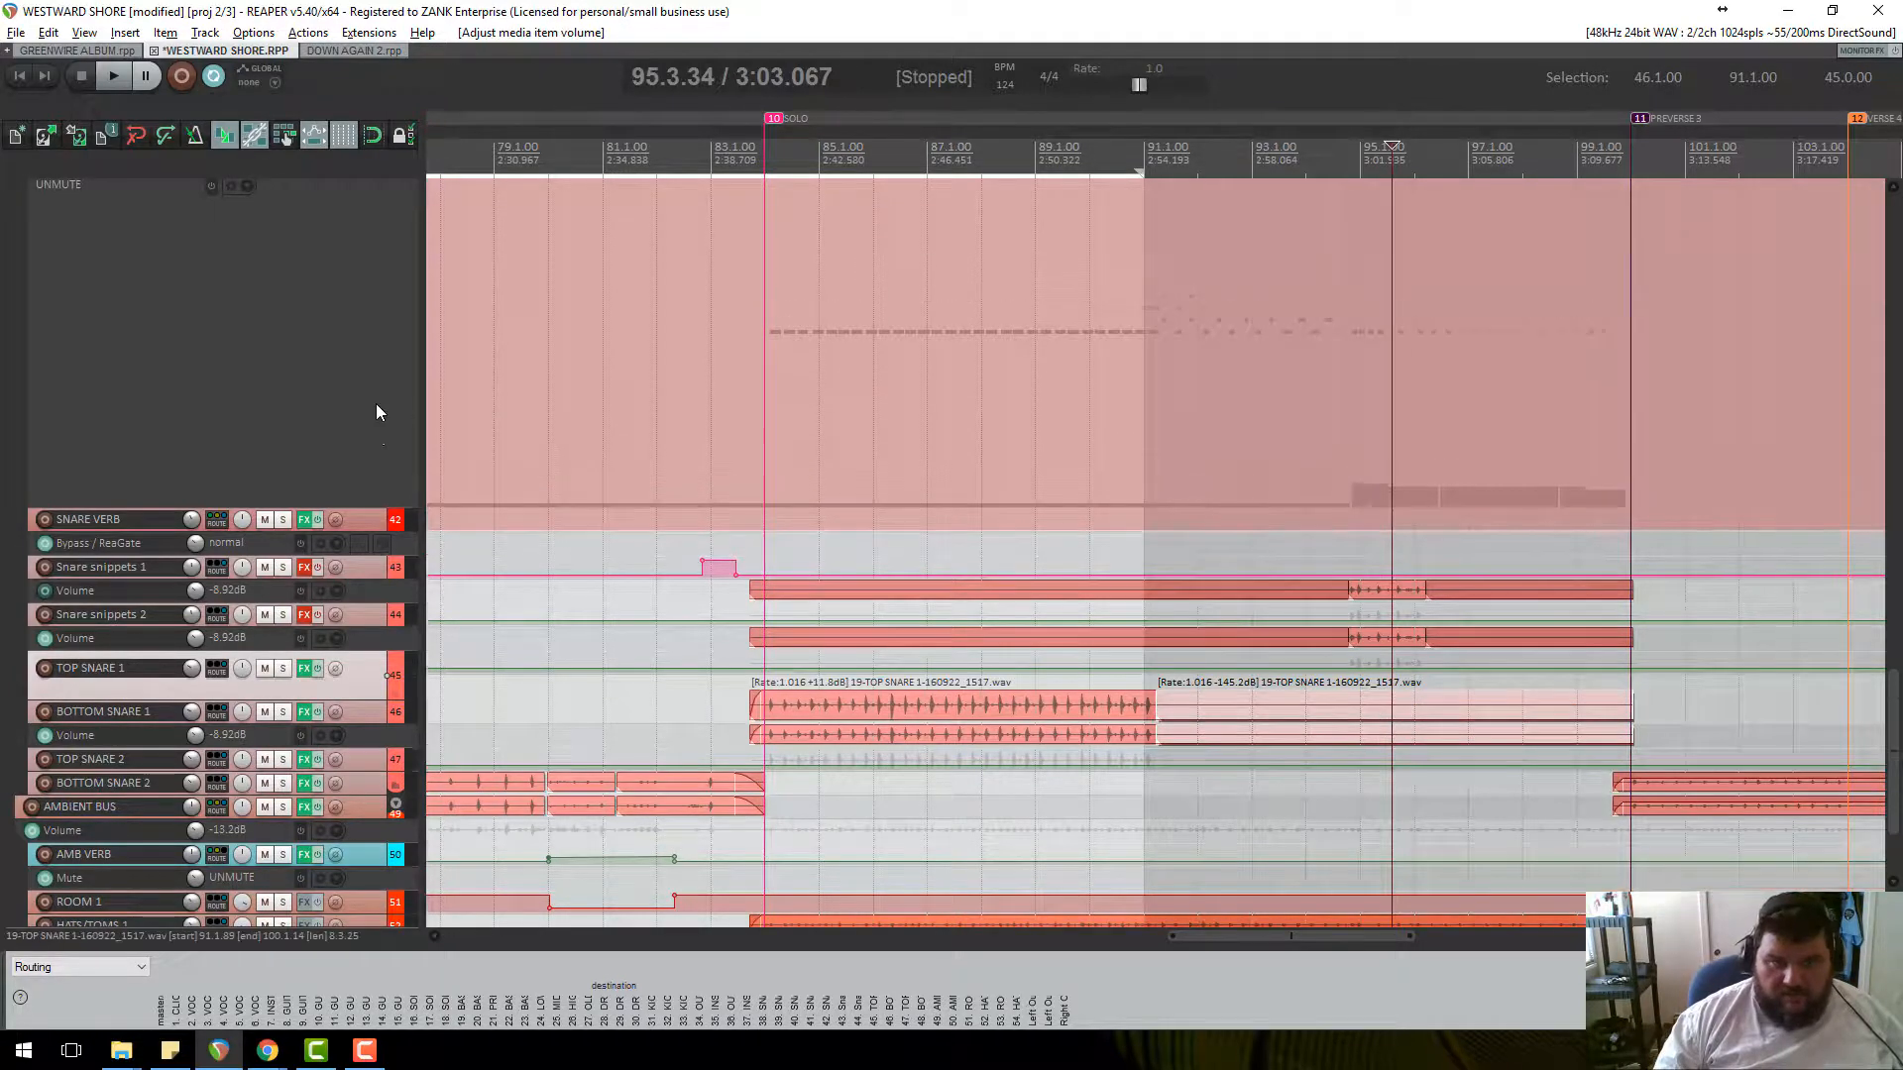
scroll(377, 412, up, 3)
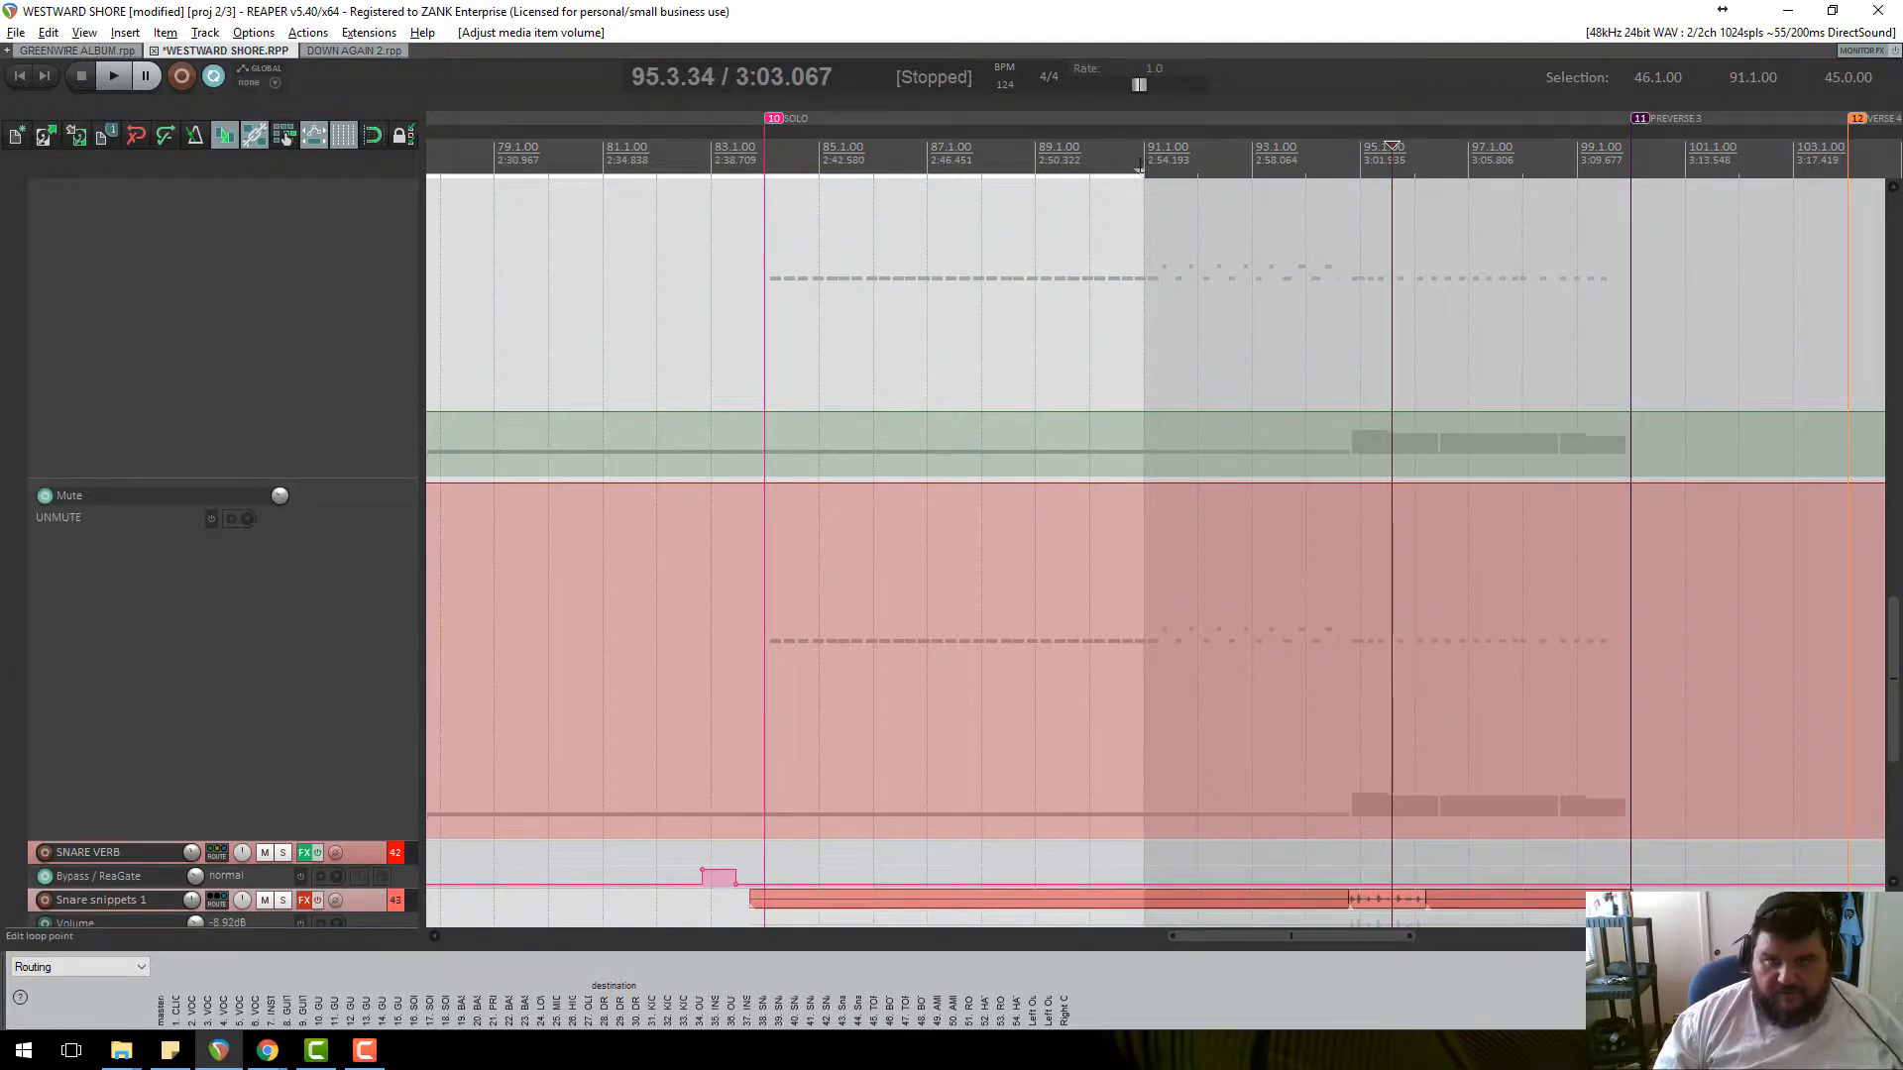
click(1140, 169)
scroll(347, 385, up, 2)
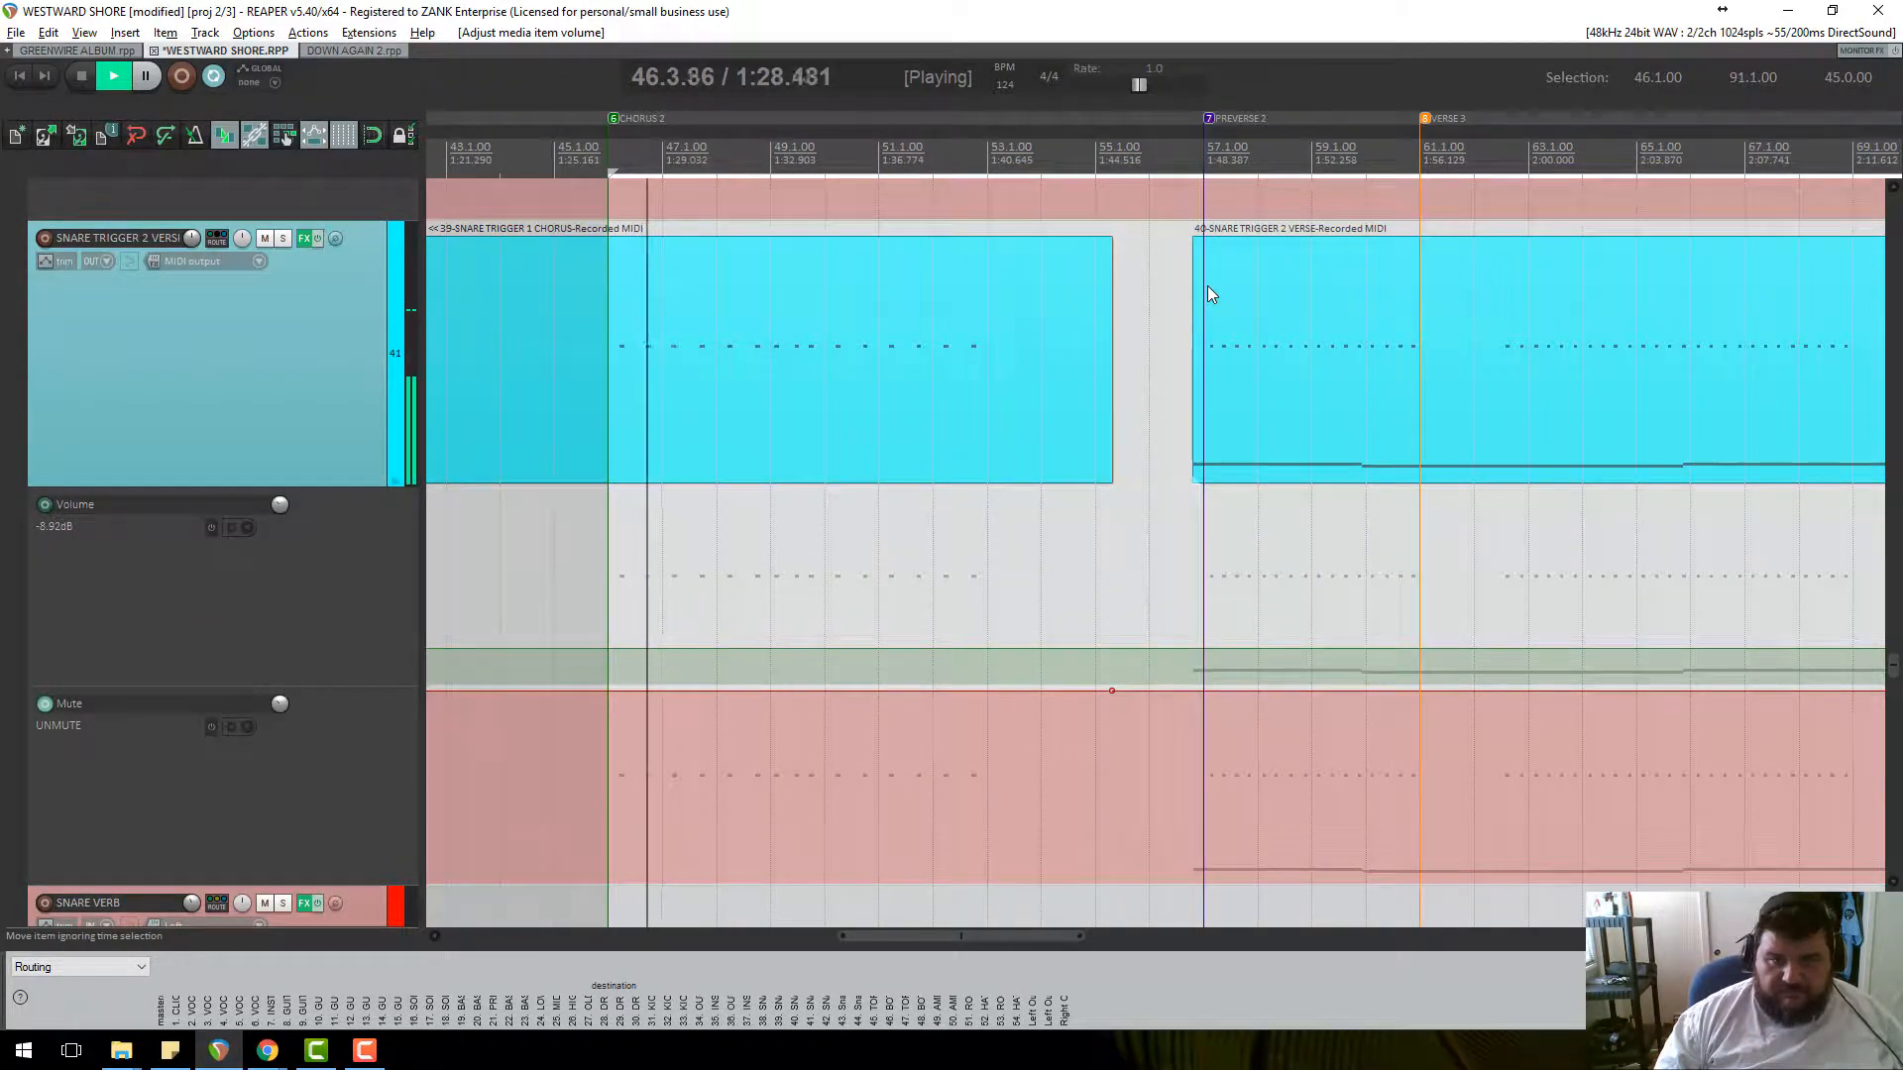
Open the SNARE TRIGGER 2 VERSE MIDI notes and audition them from bar 91.
scroll(1206, 286, down, 6)
key(space)
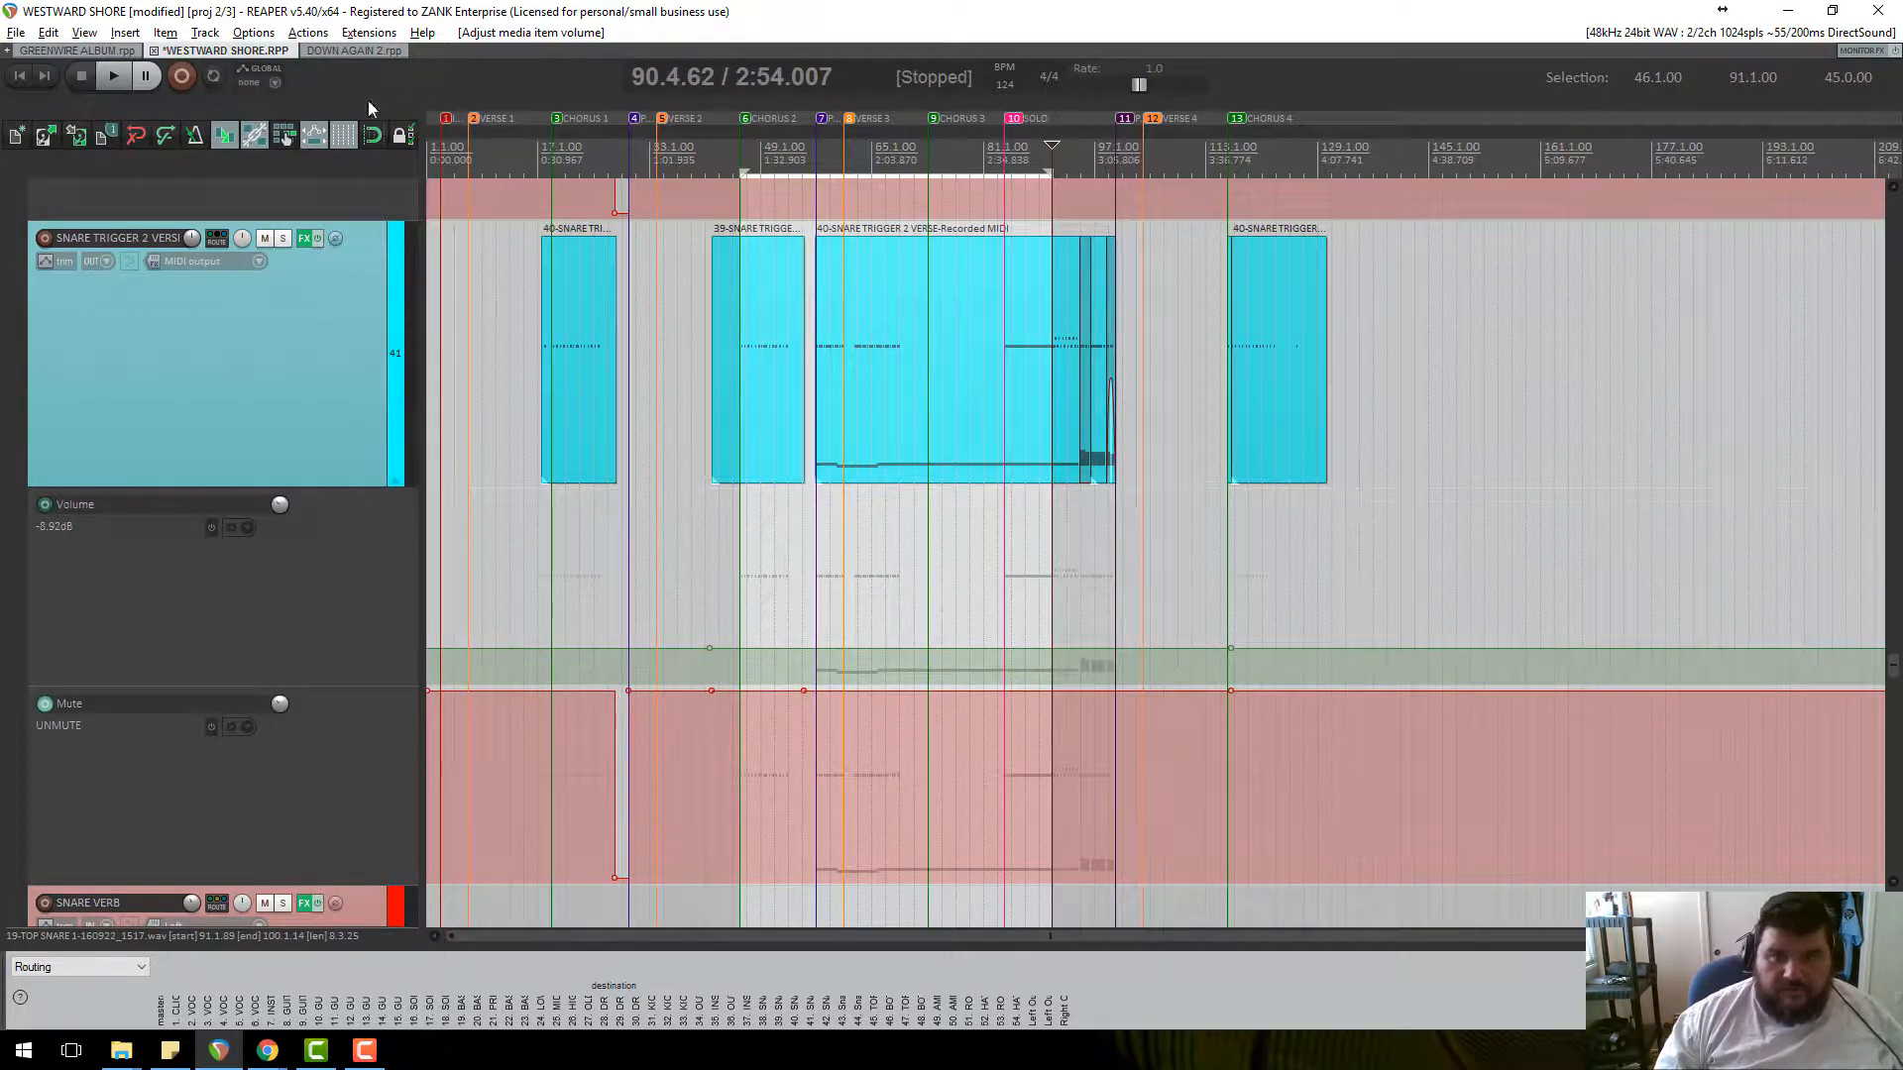
click(1044, 386)
scroll(1161, 387, up, 5)
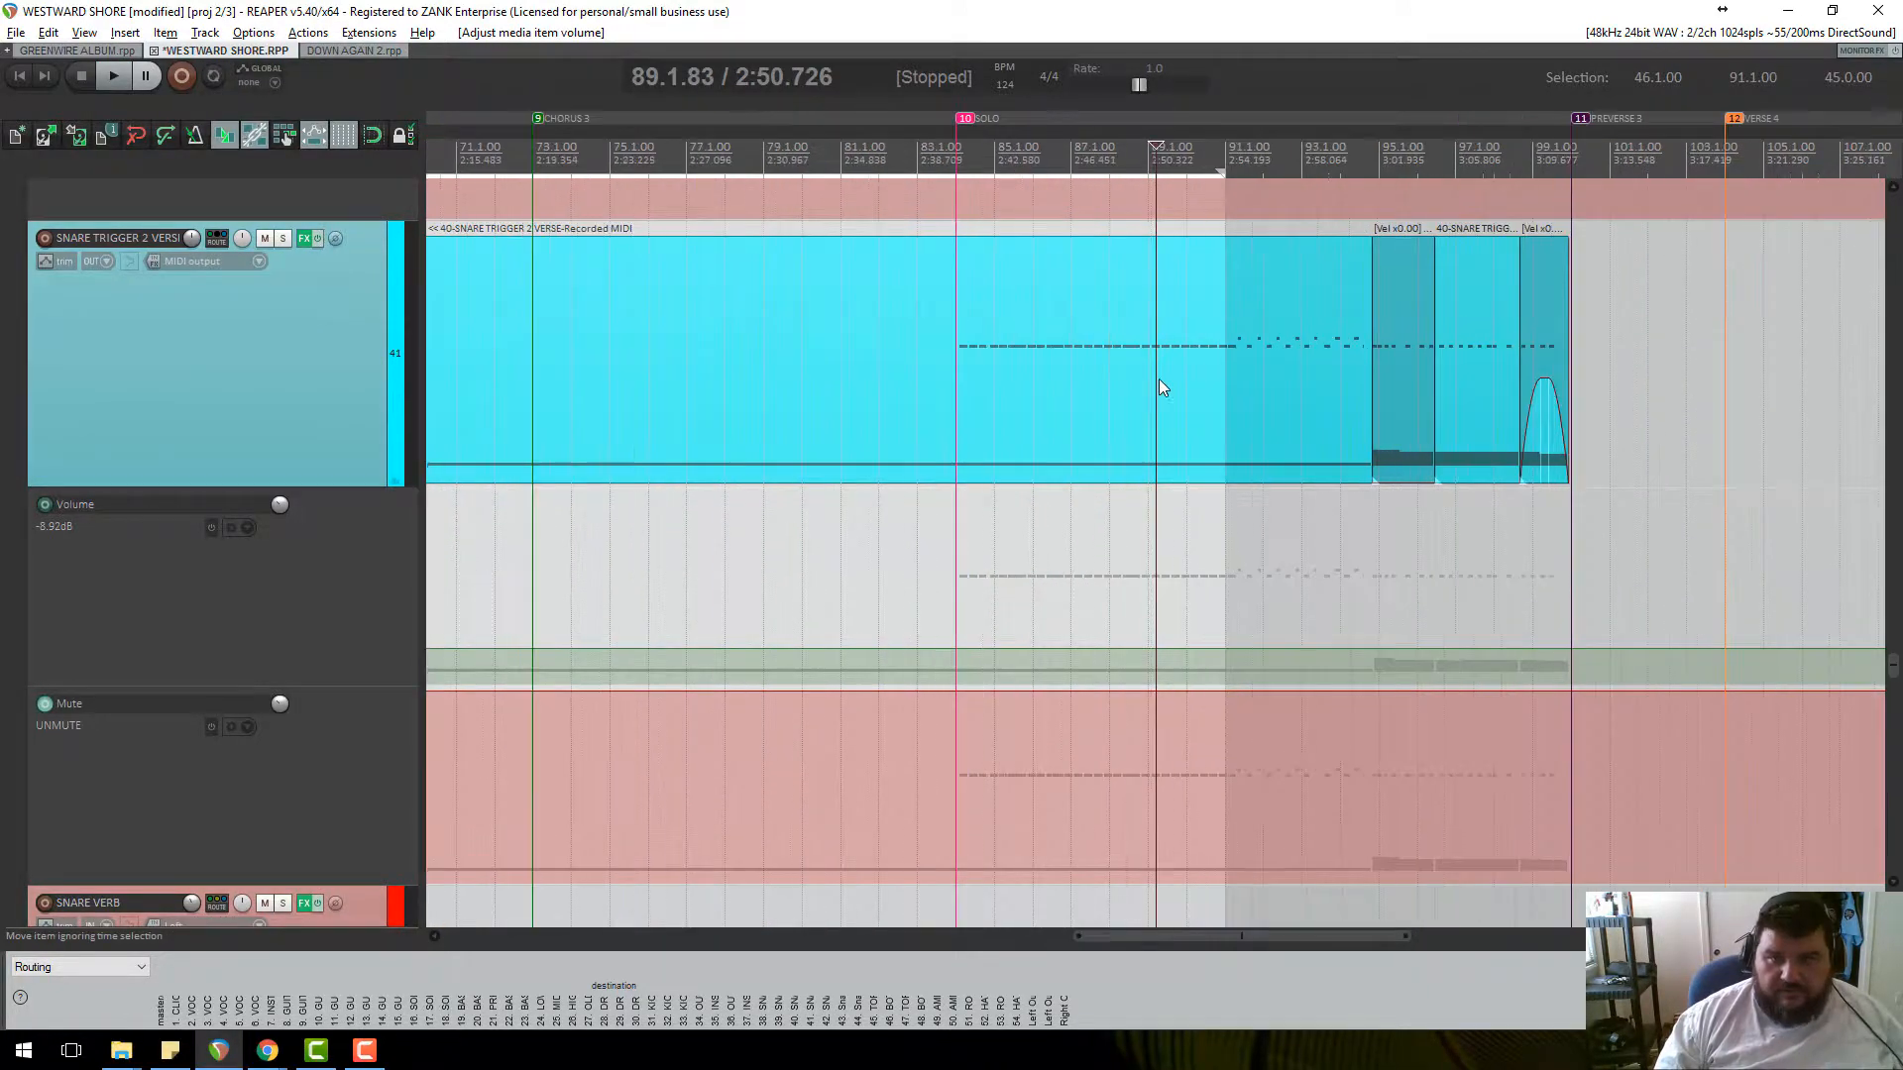
click(1249, 163)
key(space)
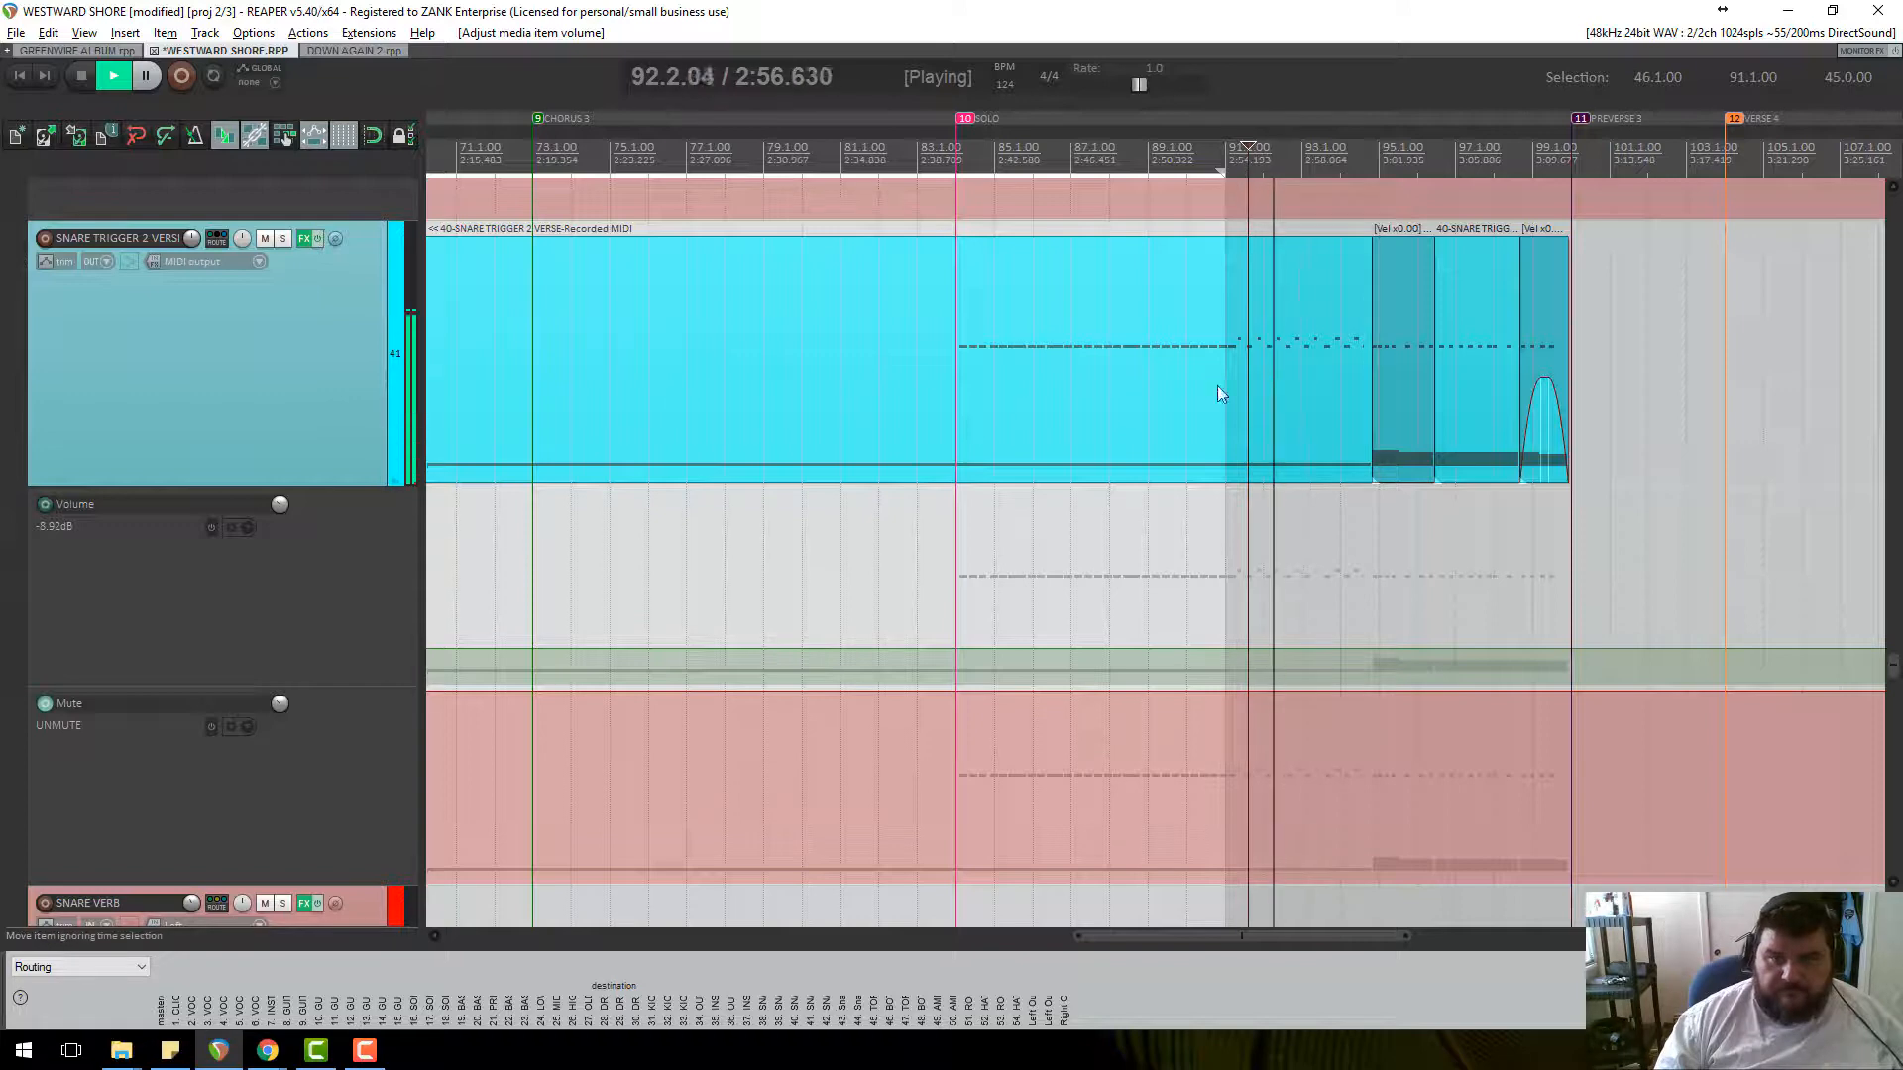
double_click(1267, 372)
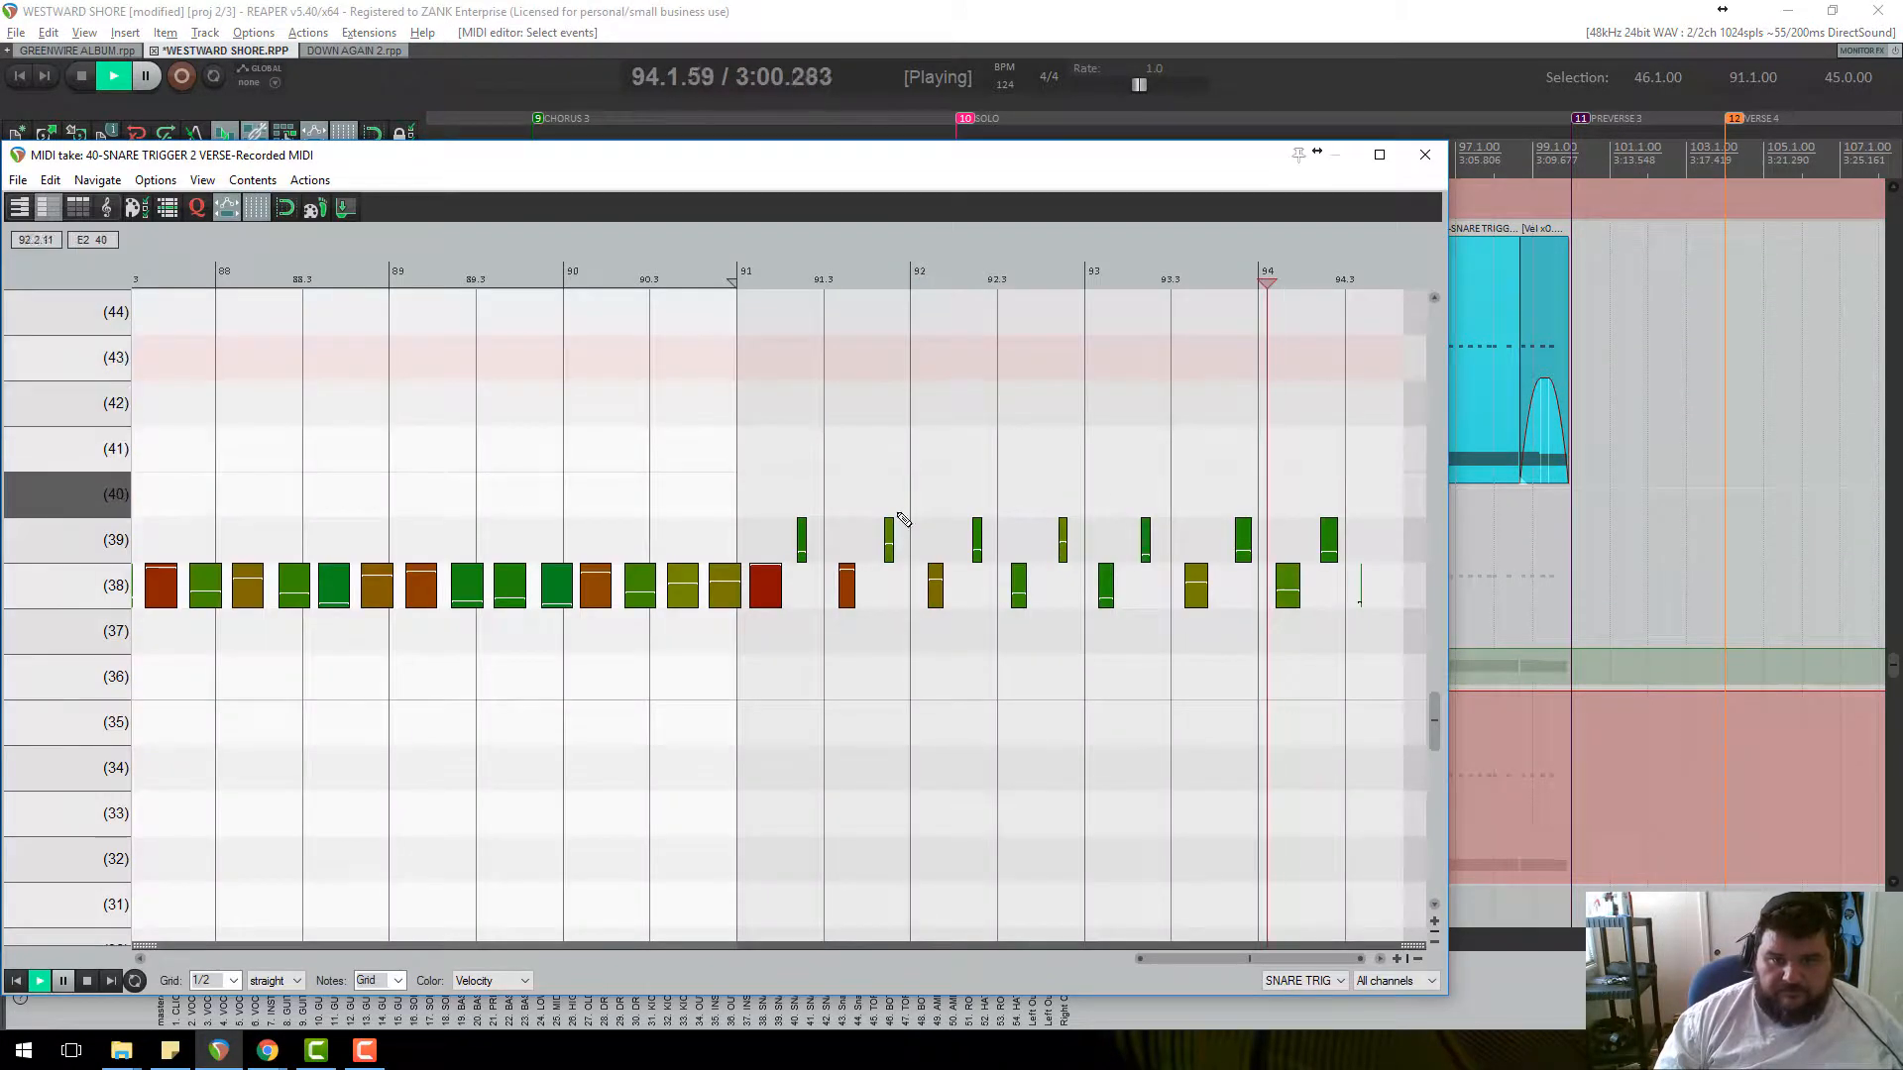
key(space)
key(space)
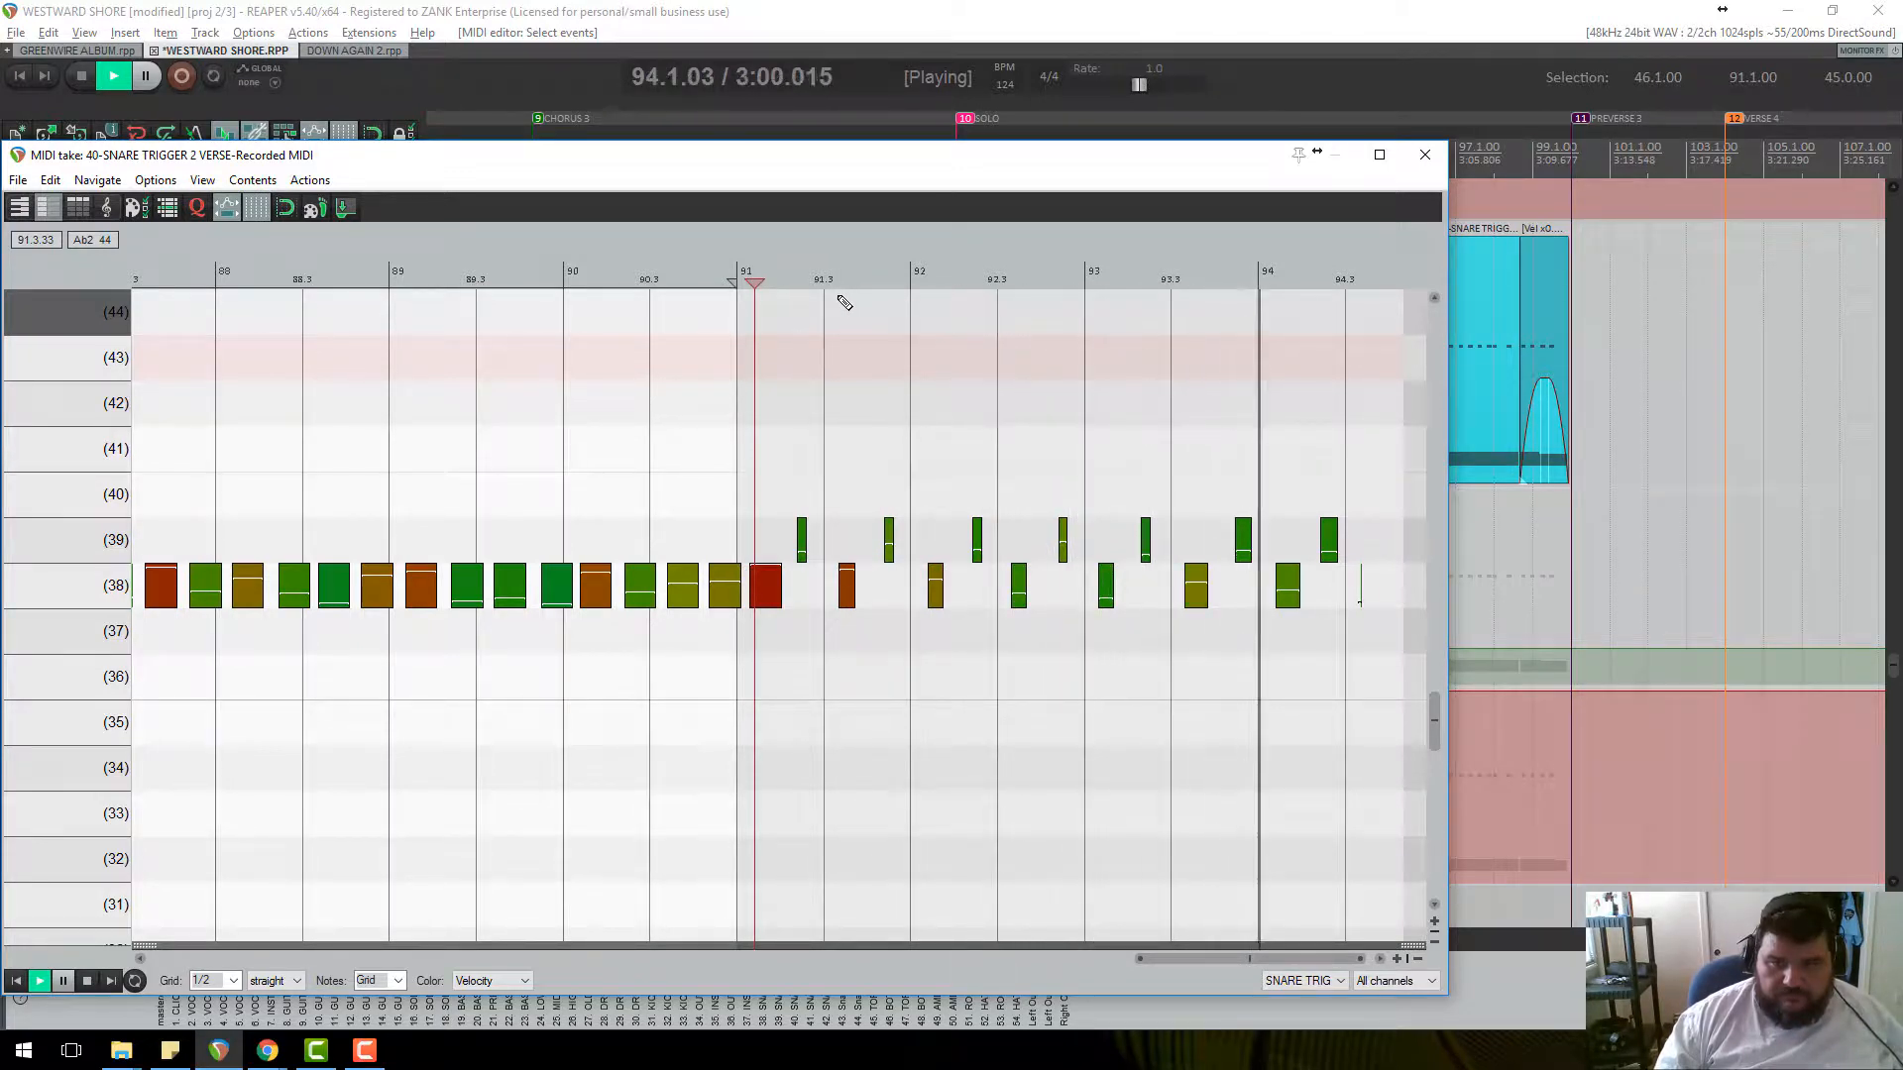
key(space)
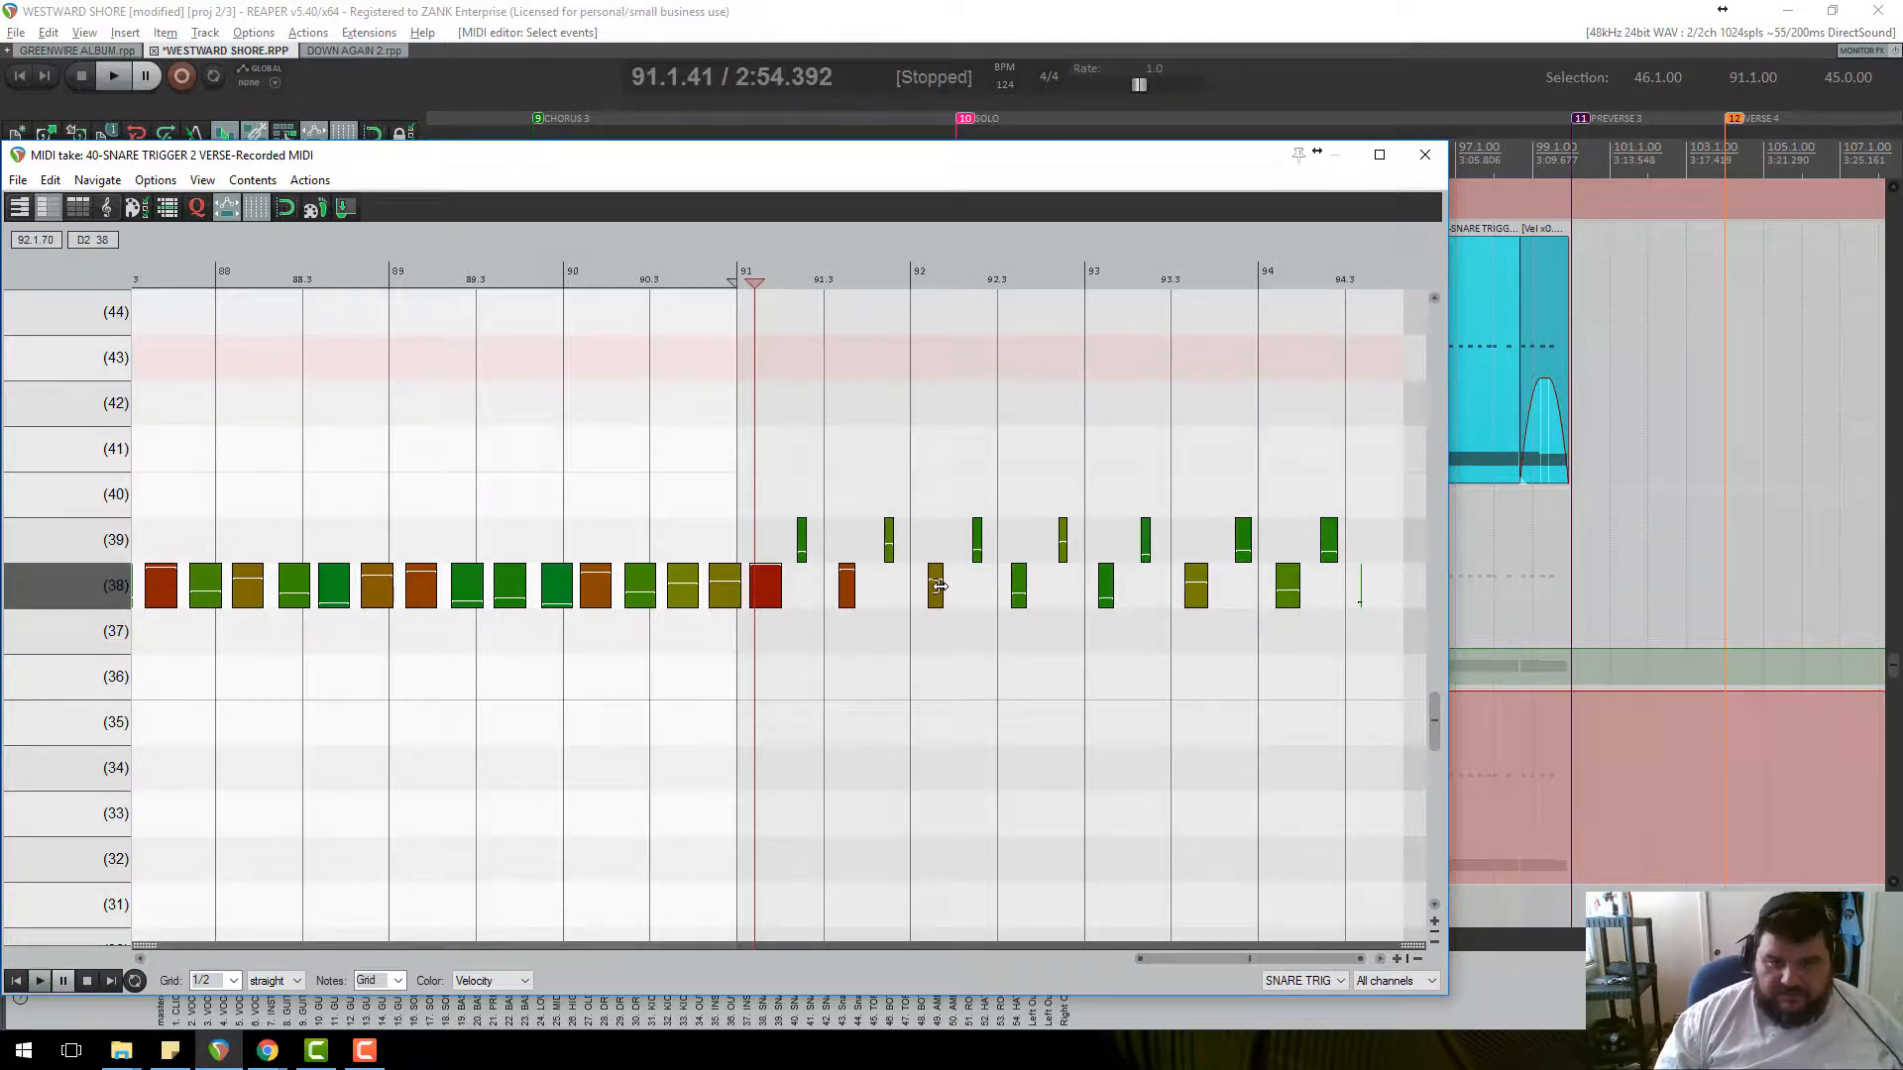
Lengthen the pitch 39 and pitch 38 trigger notes from bar 91.3 onward.
drag(1388, 659, 916, 466)
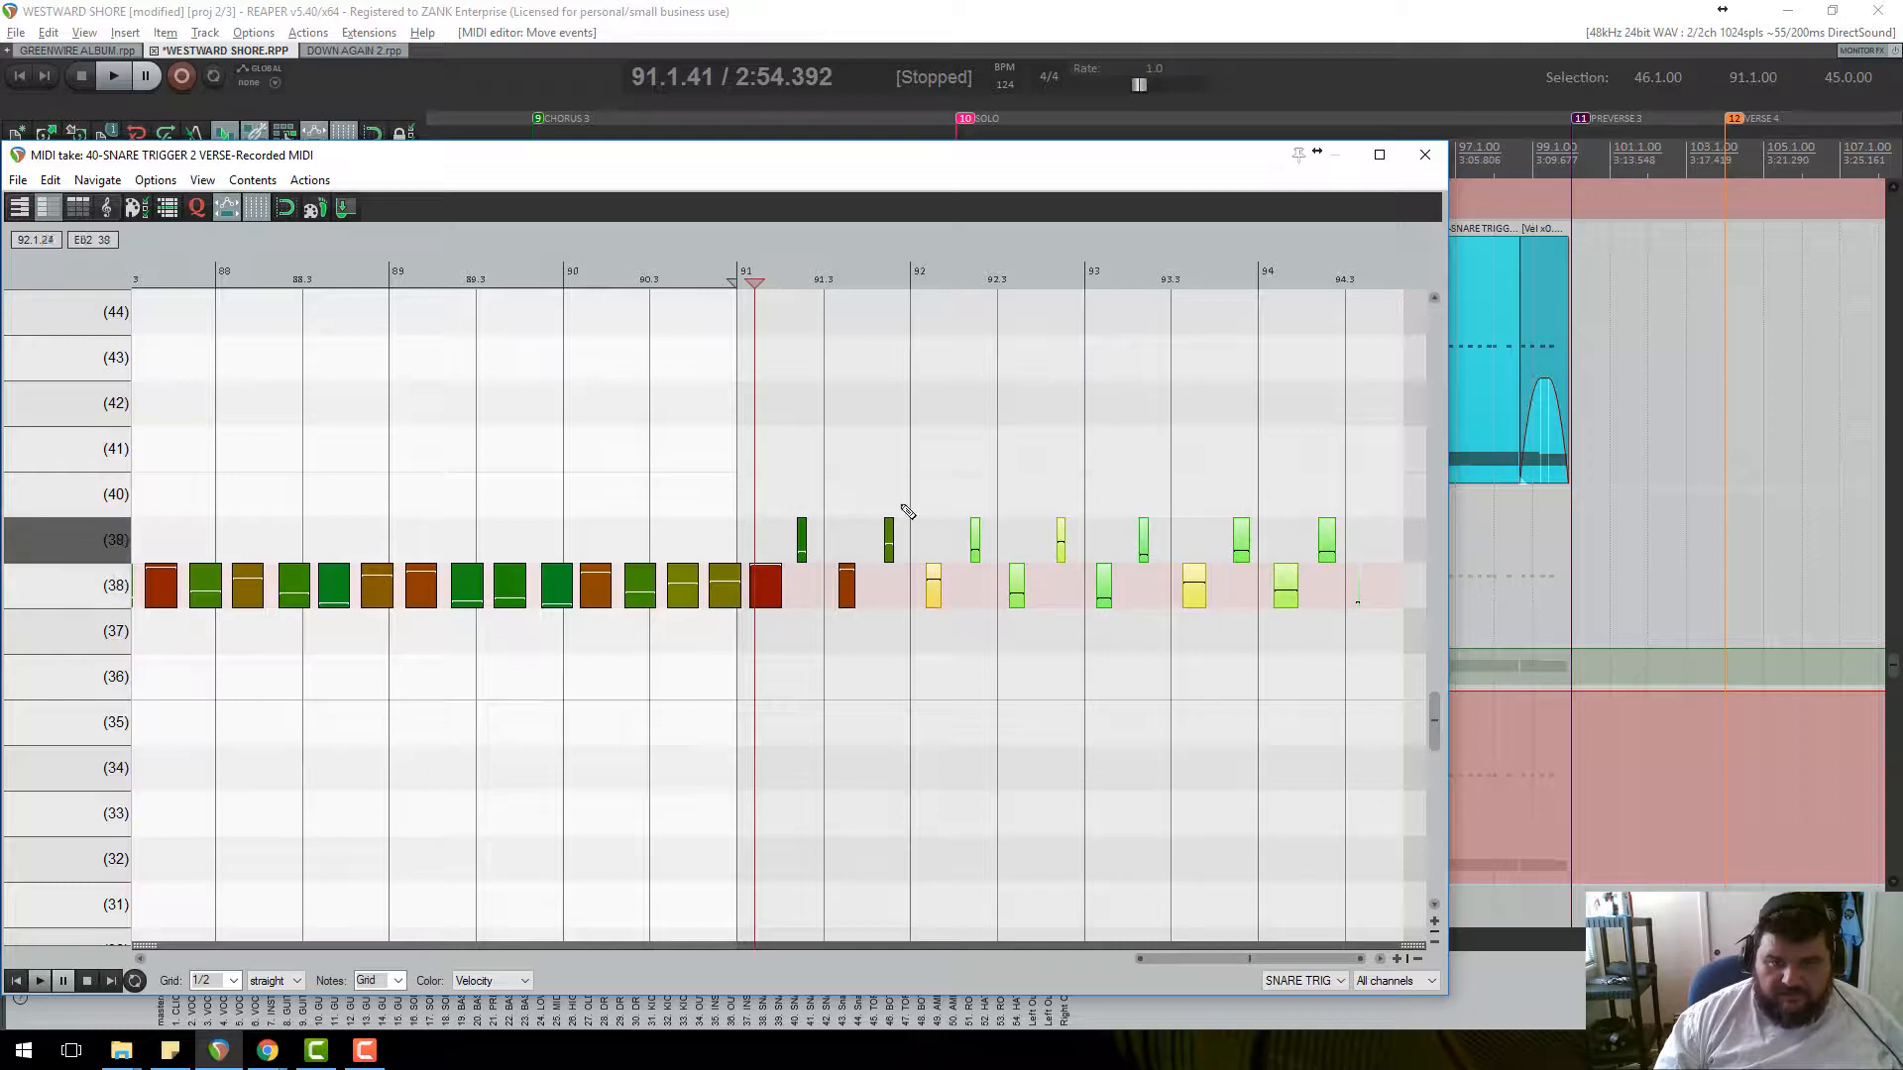
key(space)
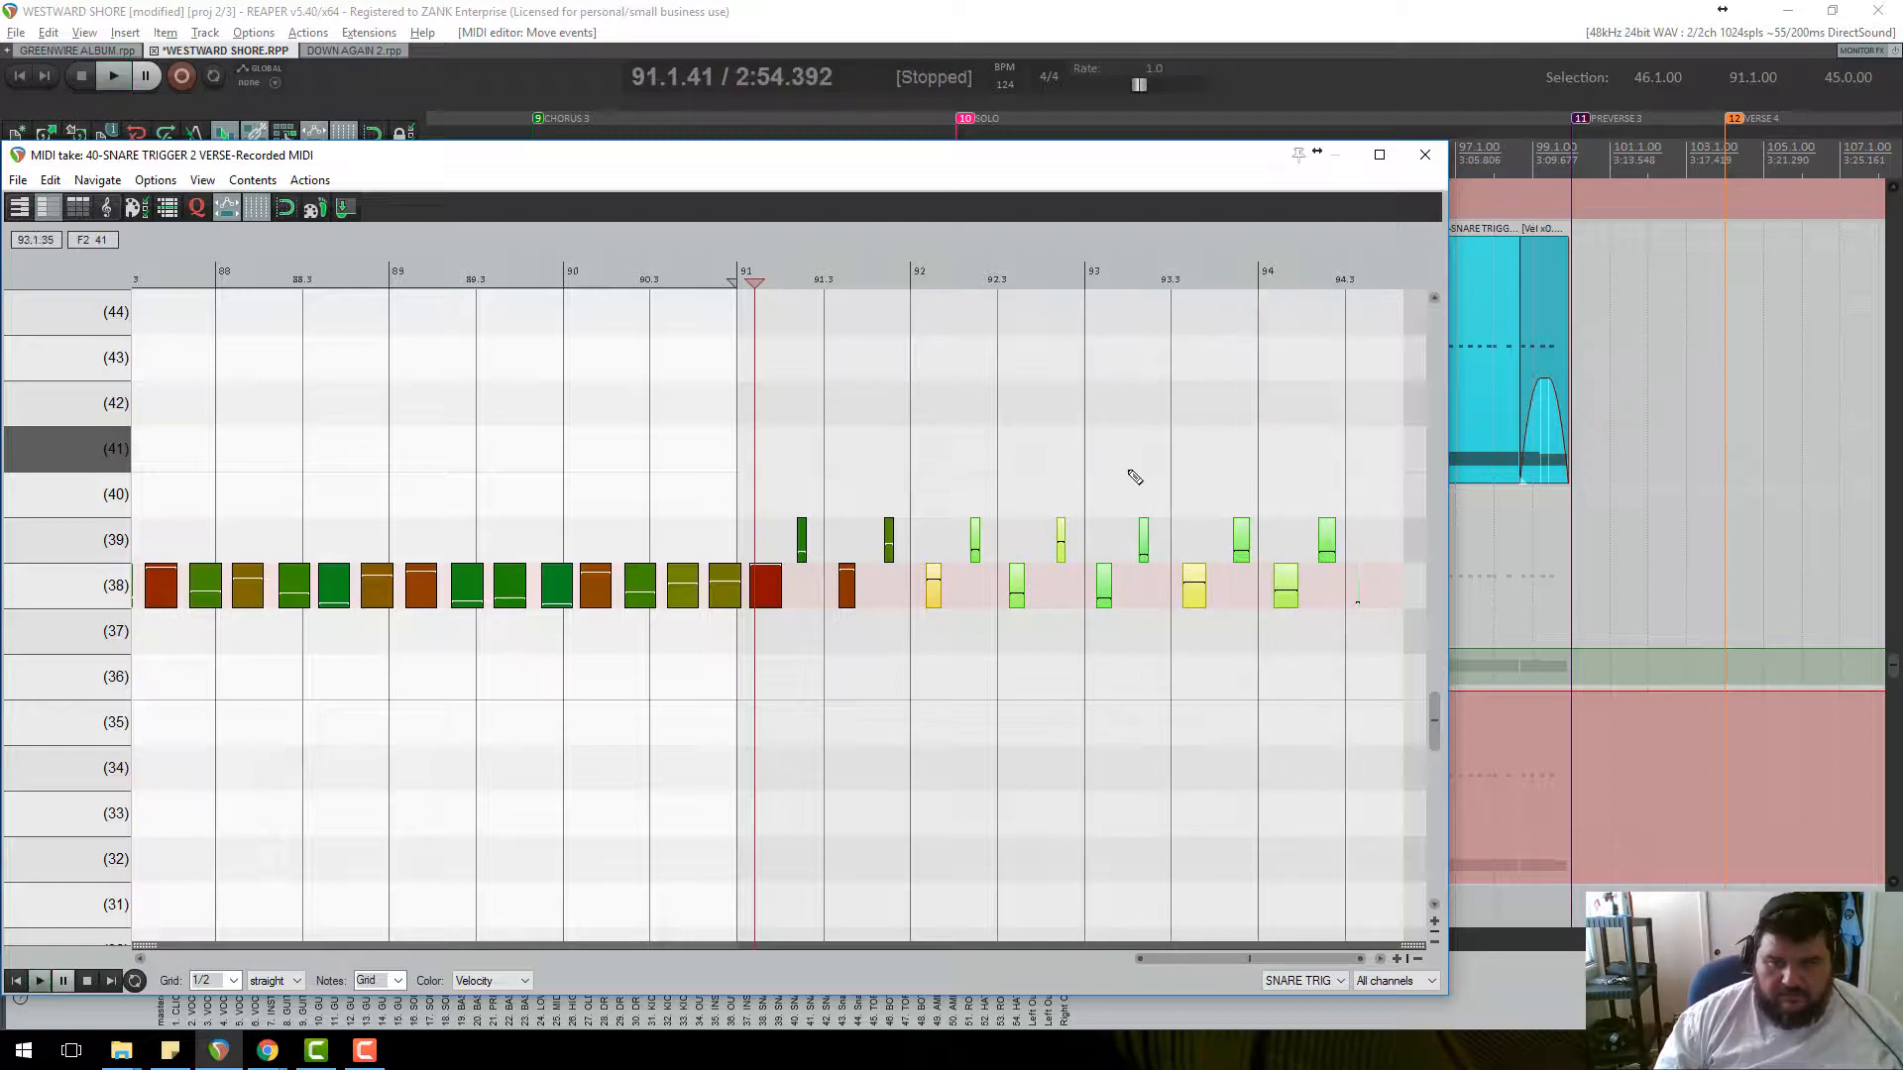
scroll(1304, 657, up, 4)
scroll(1192, 616, down, 2)
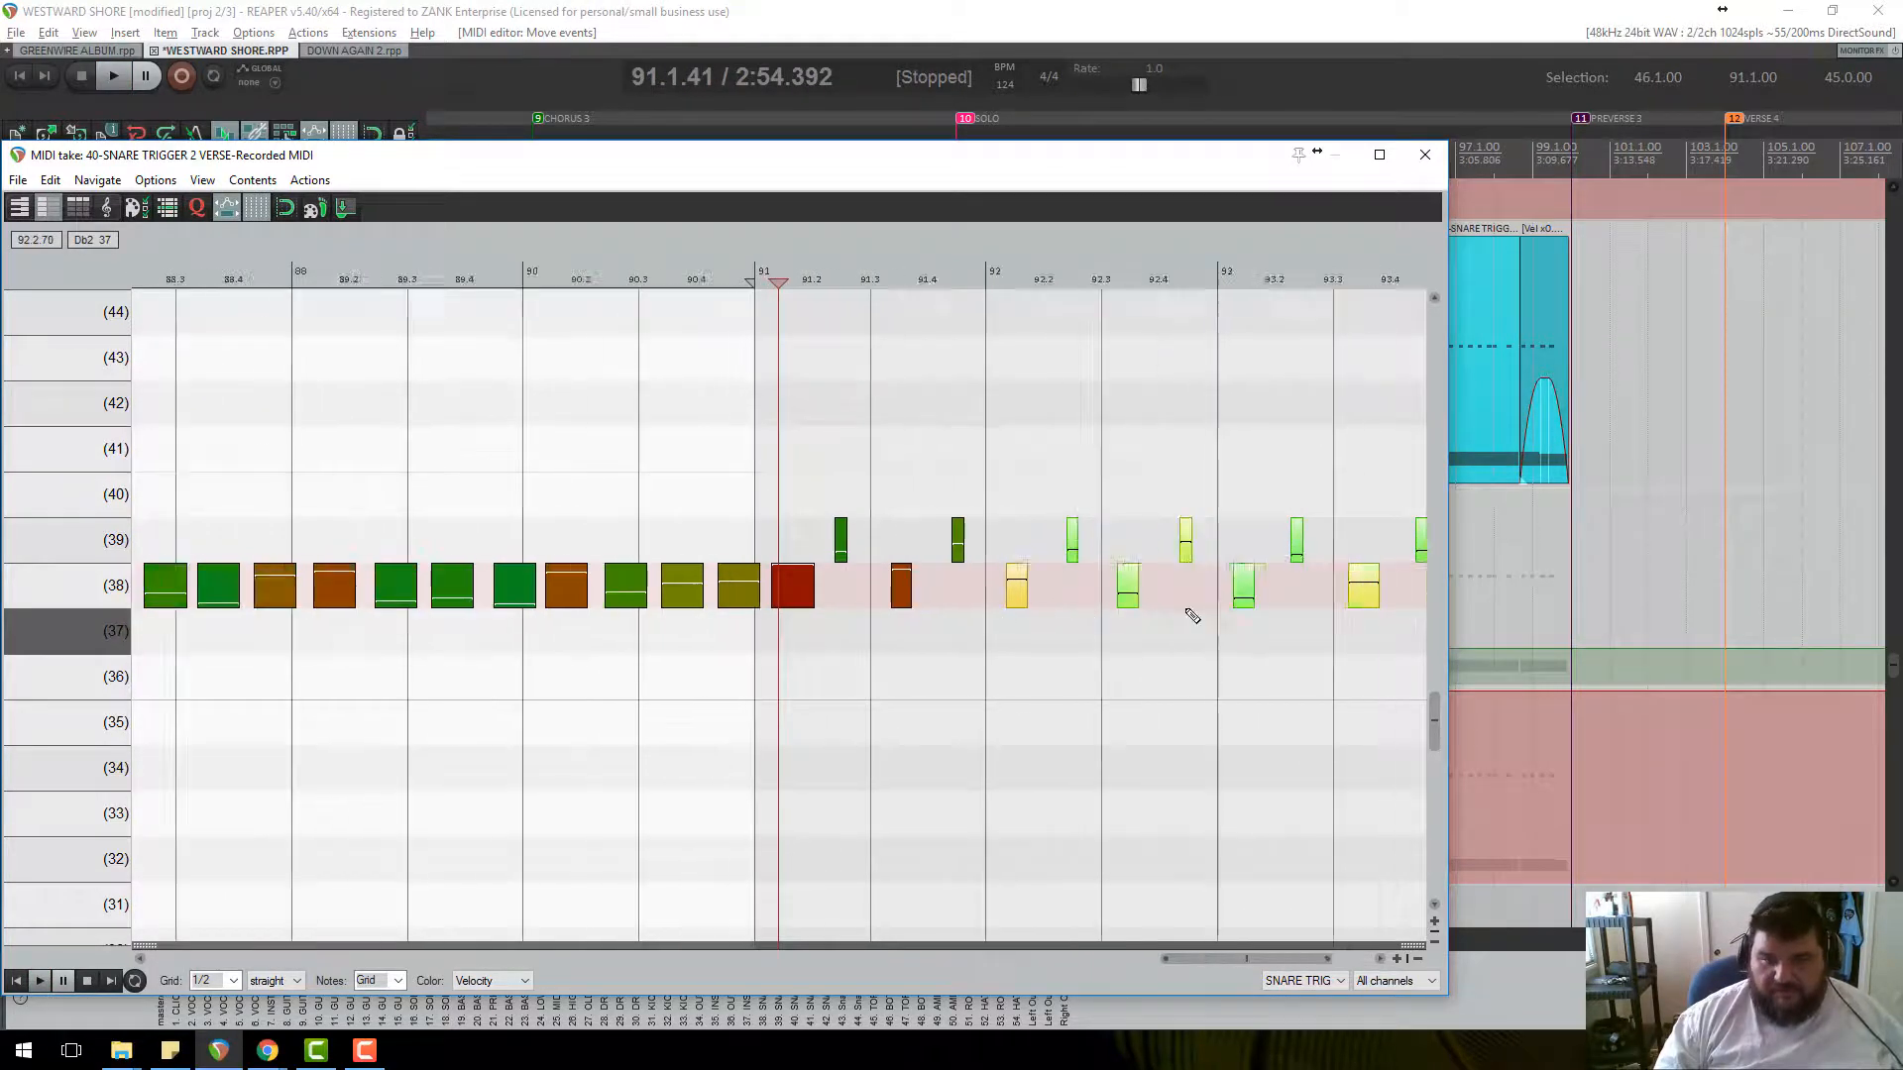
scroll(1192, 617, down, 1)
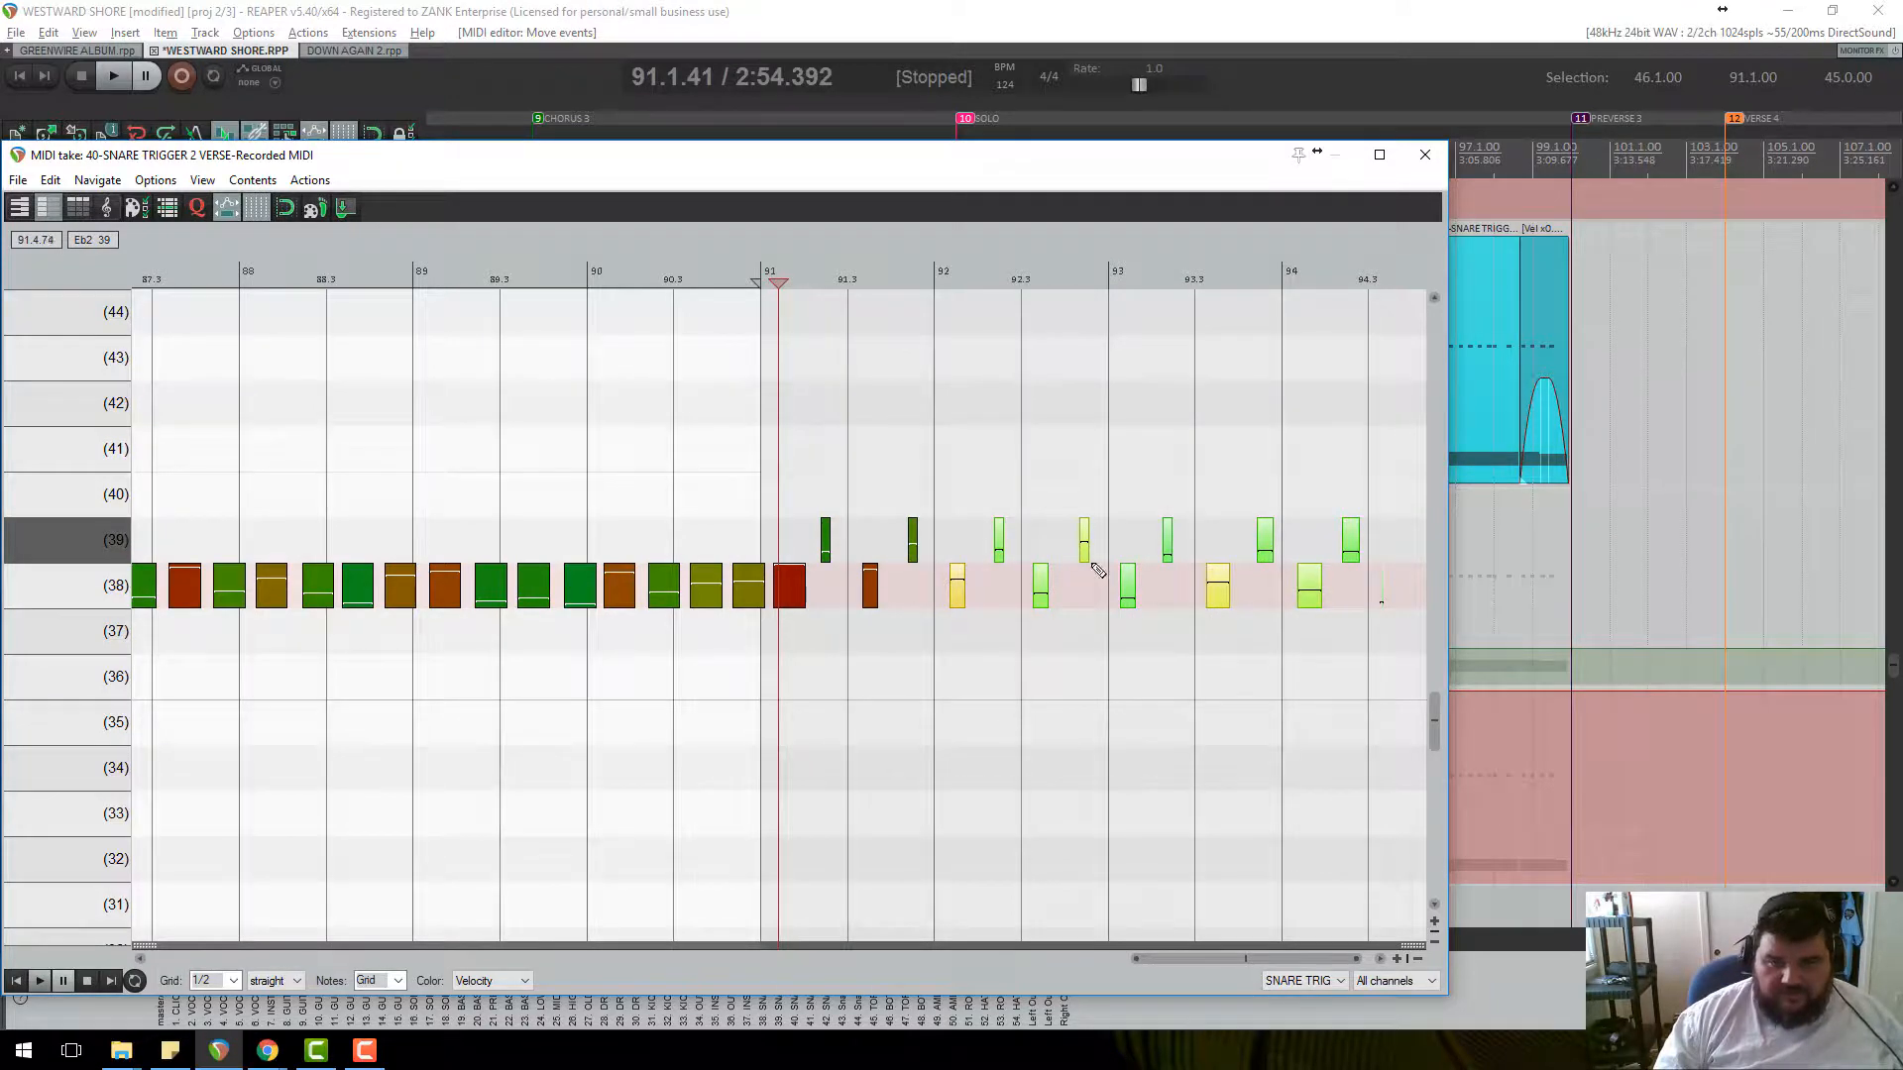
drag(1261, 538, 1414, 592)
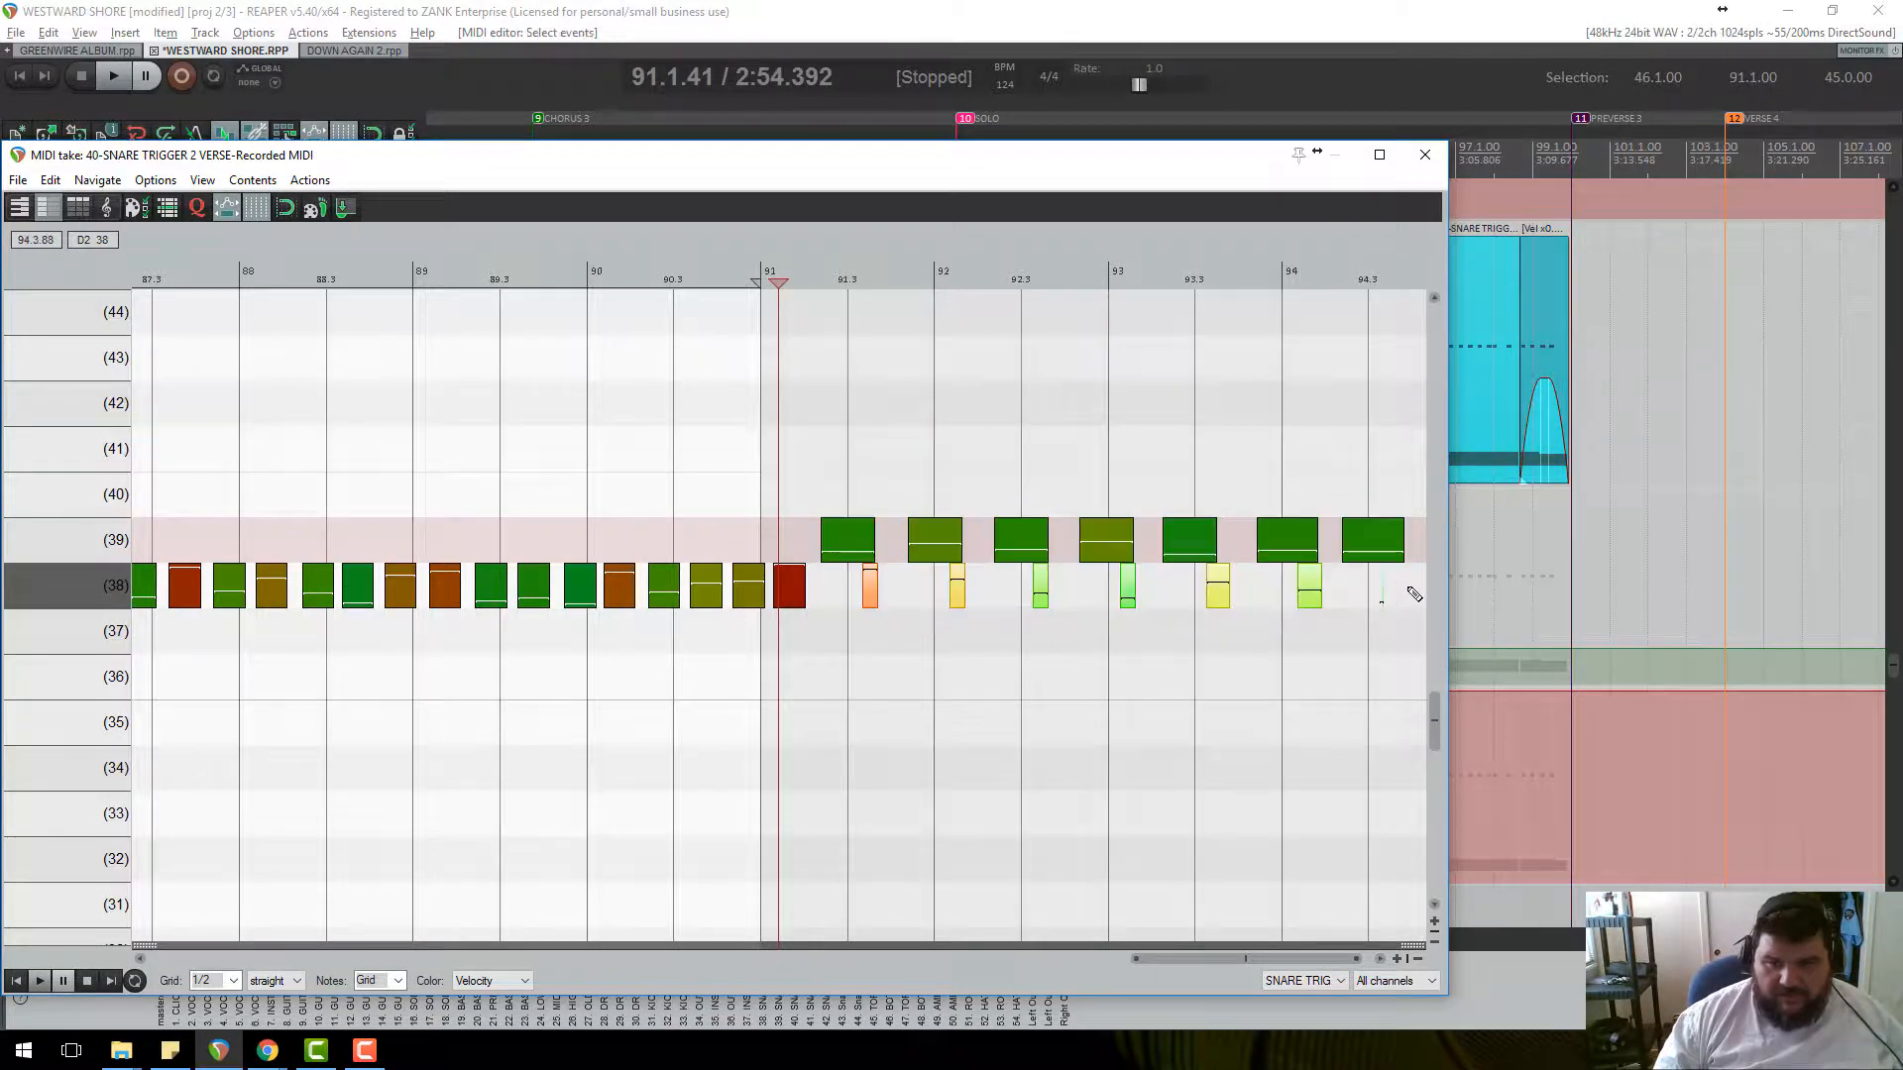
click(1324, 587)
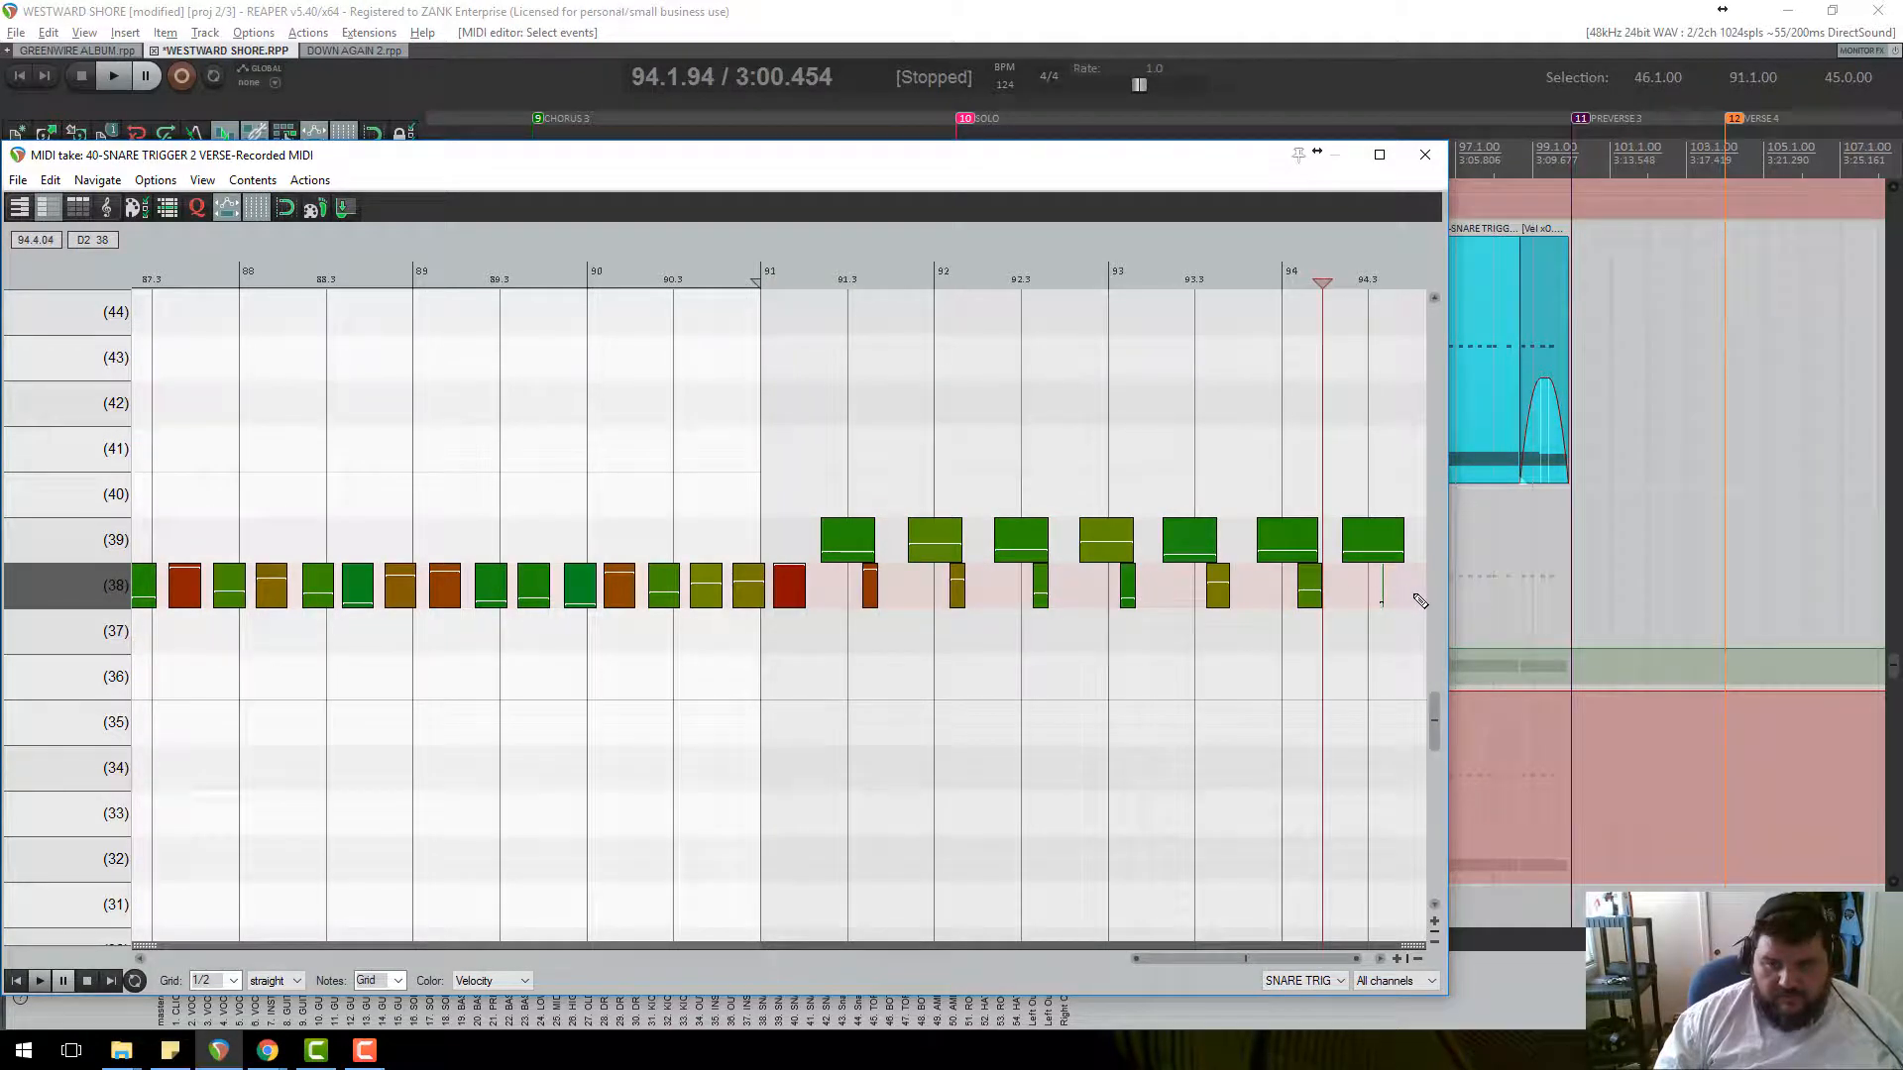
drag(921, 597, 918, 594)
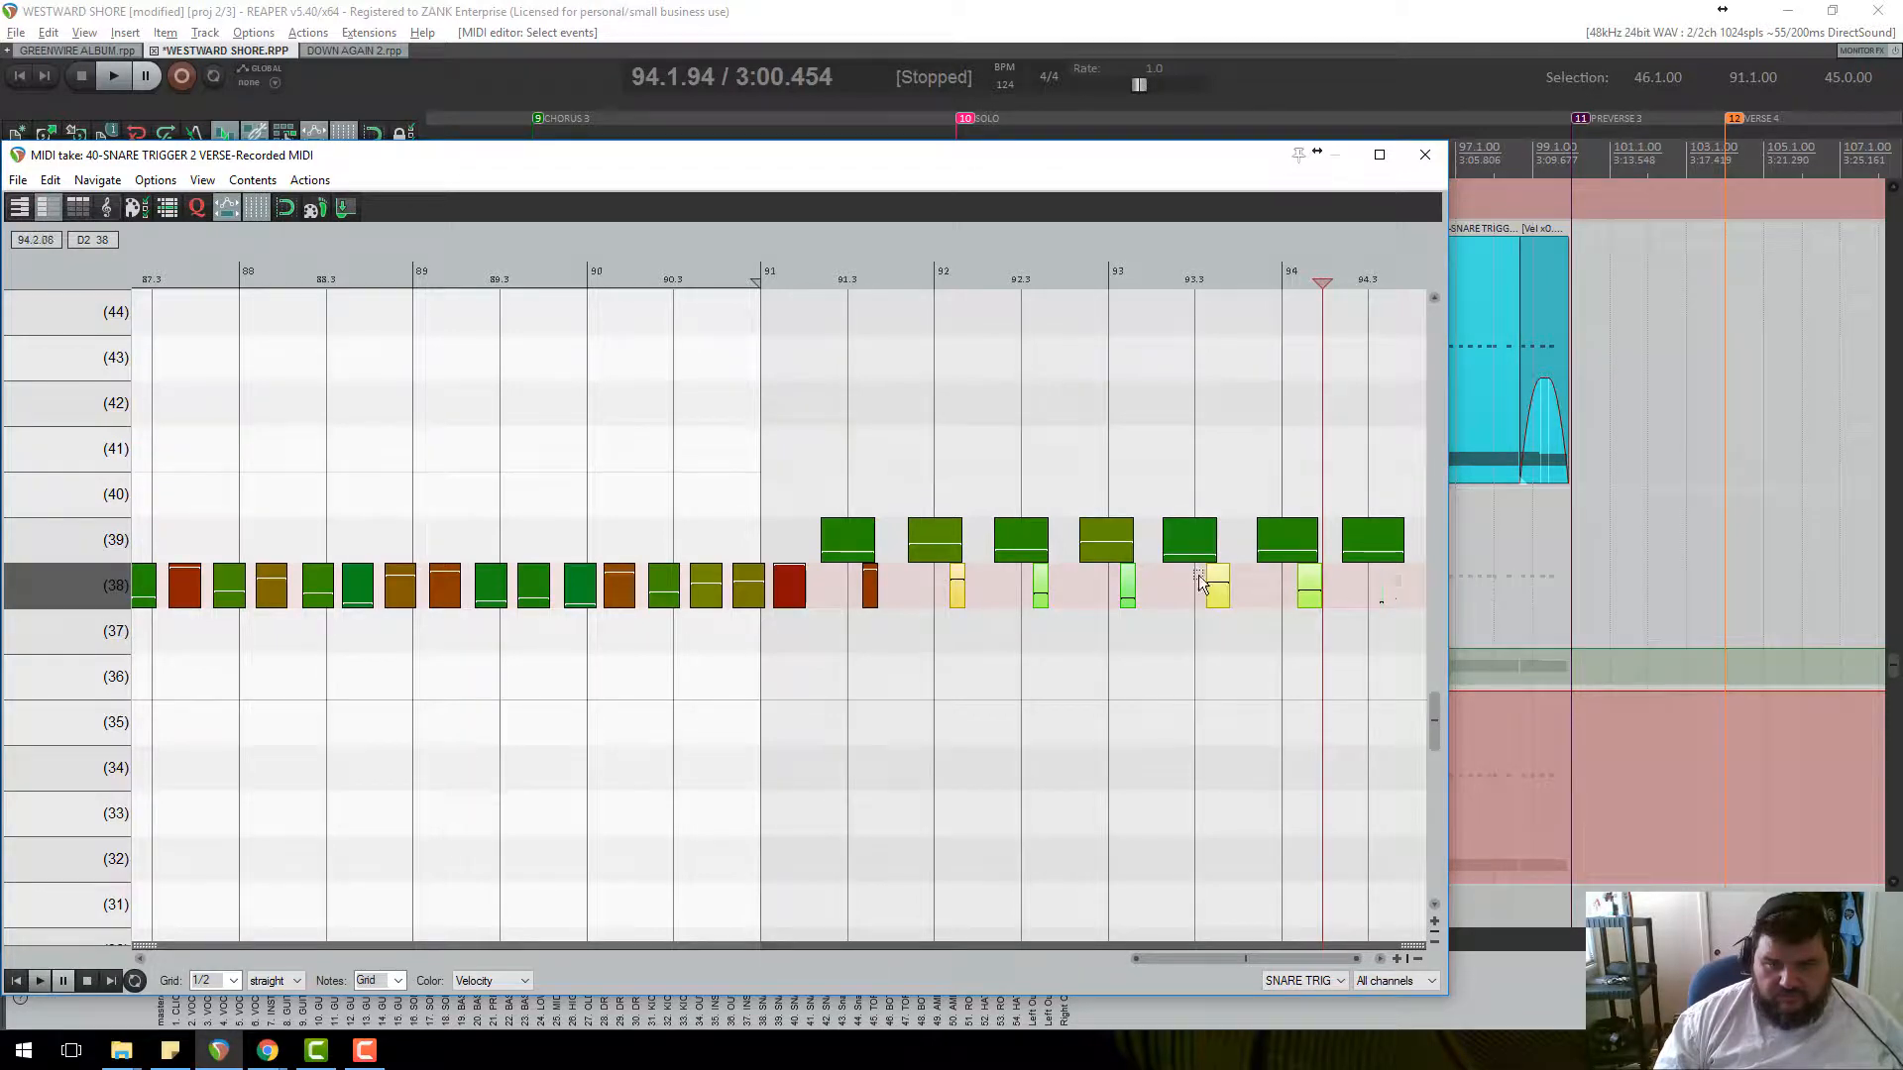
ctrl+click(870, 585)
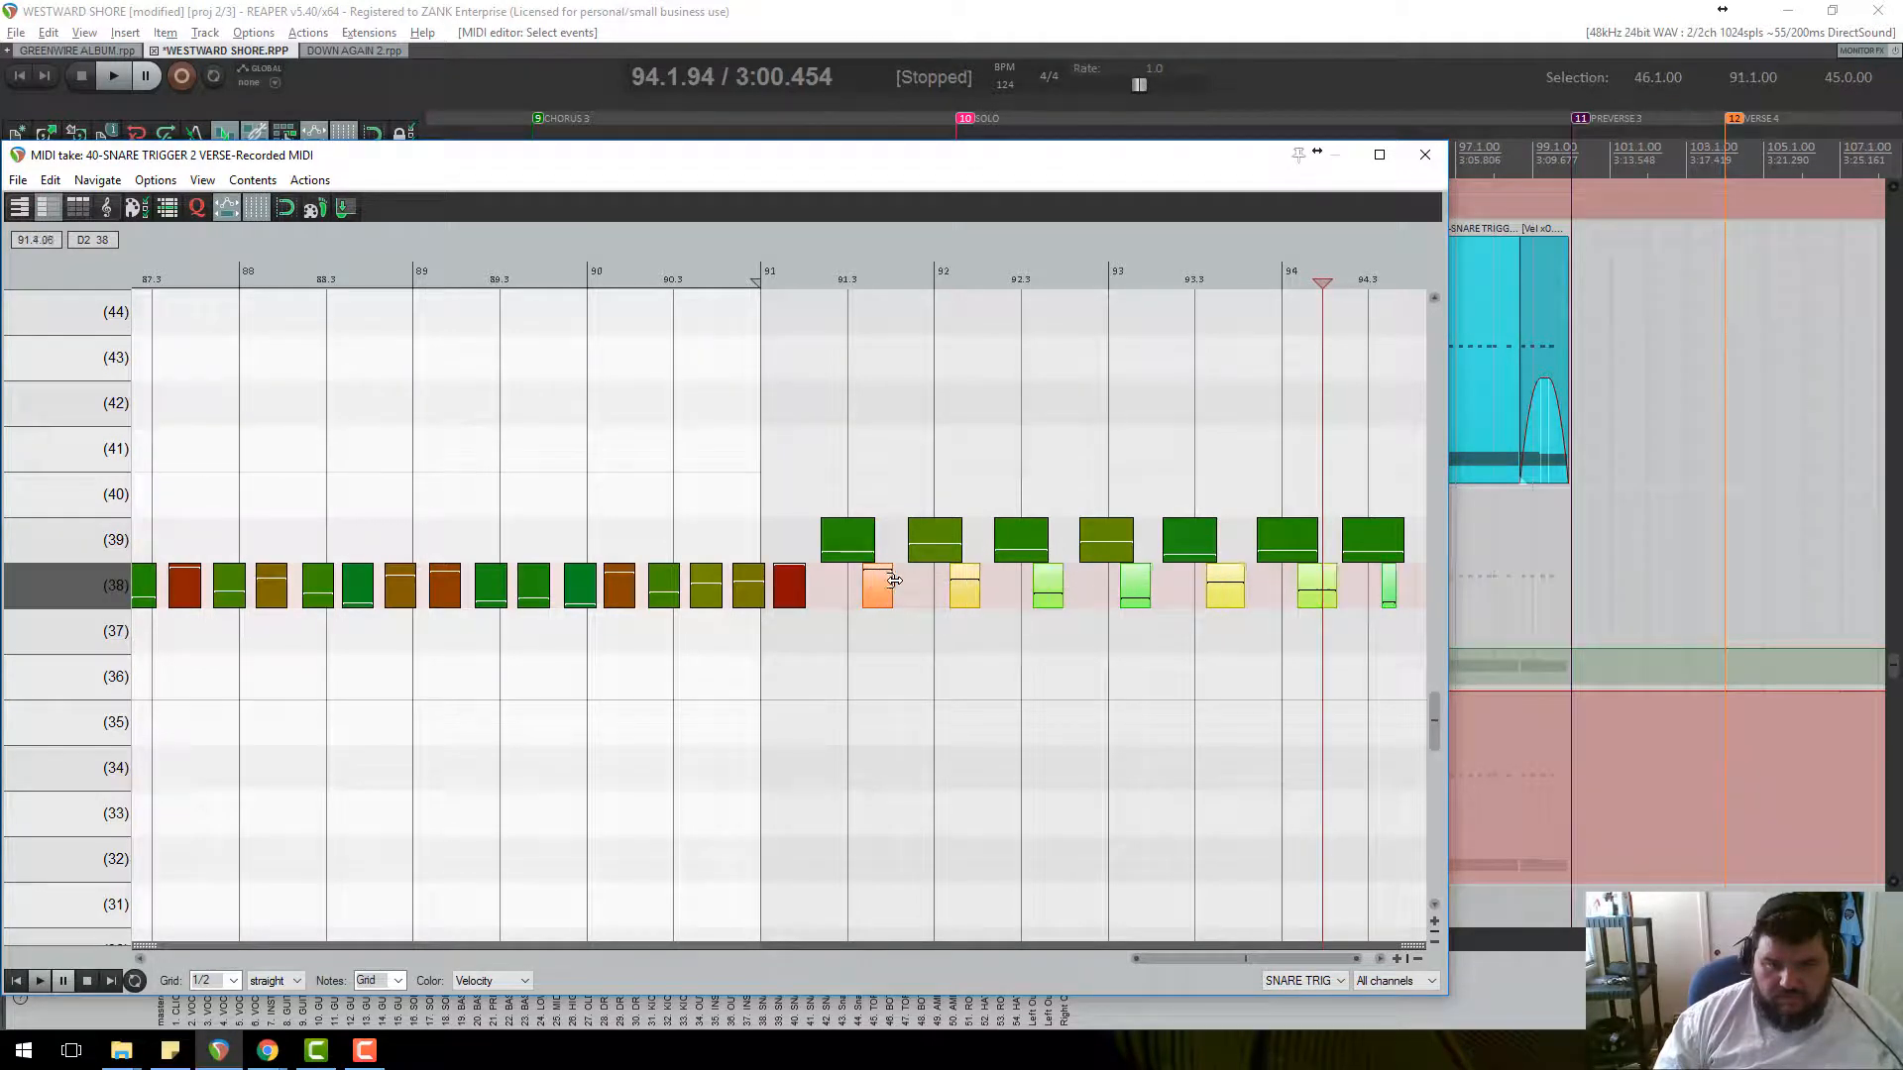
Play back from bar 91 to hear the longer notes, then close the MIDI editor.
click(761, 278)
key(space)
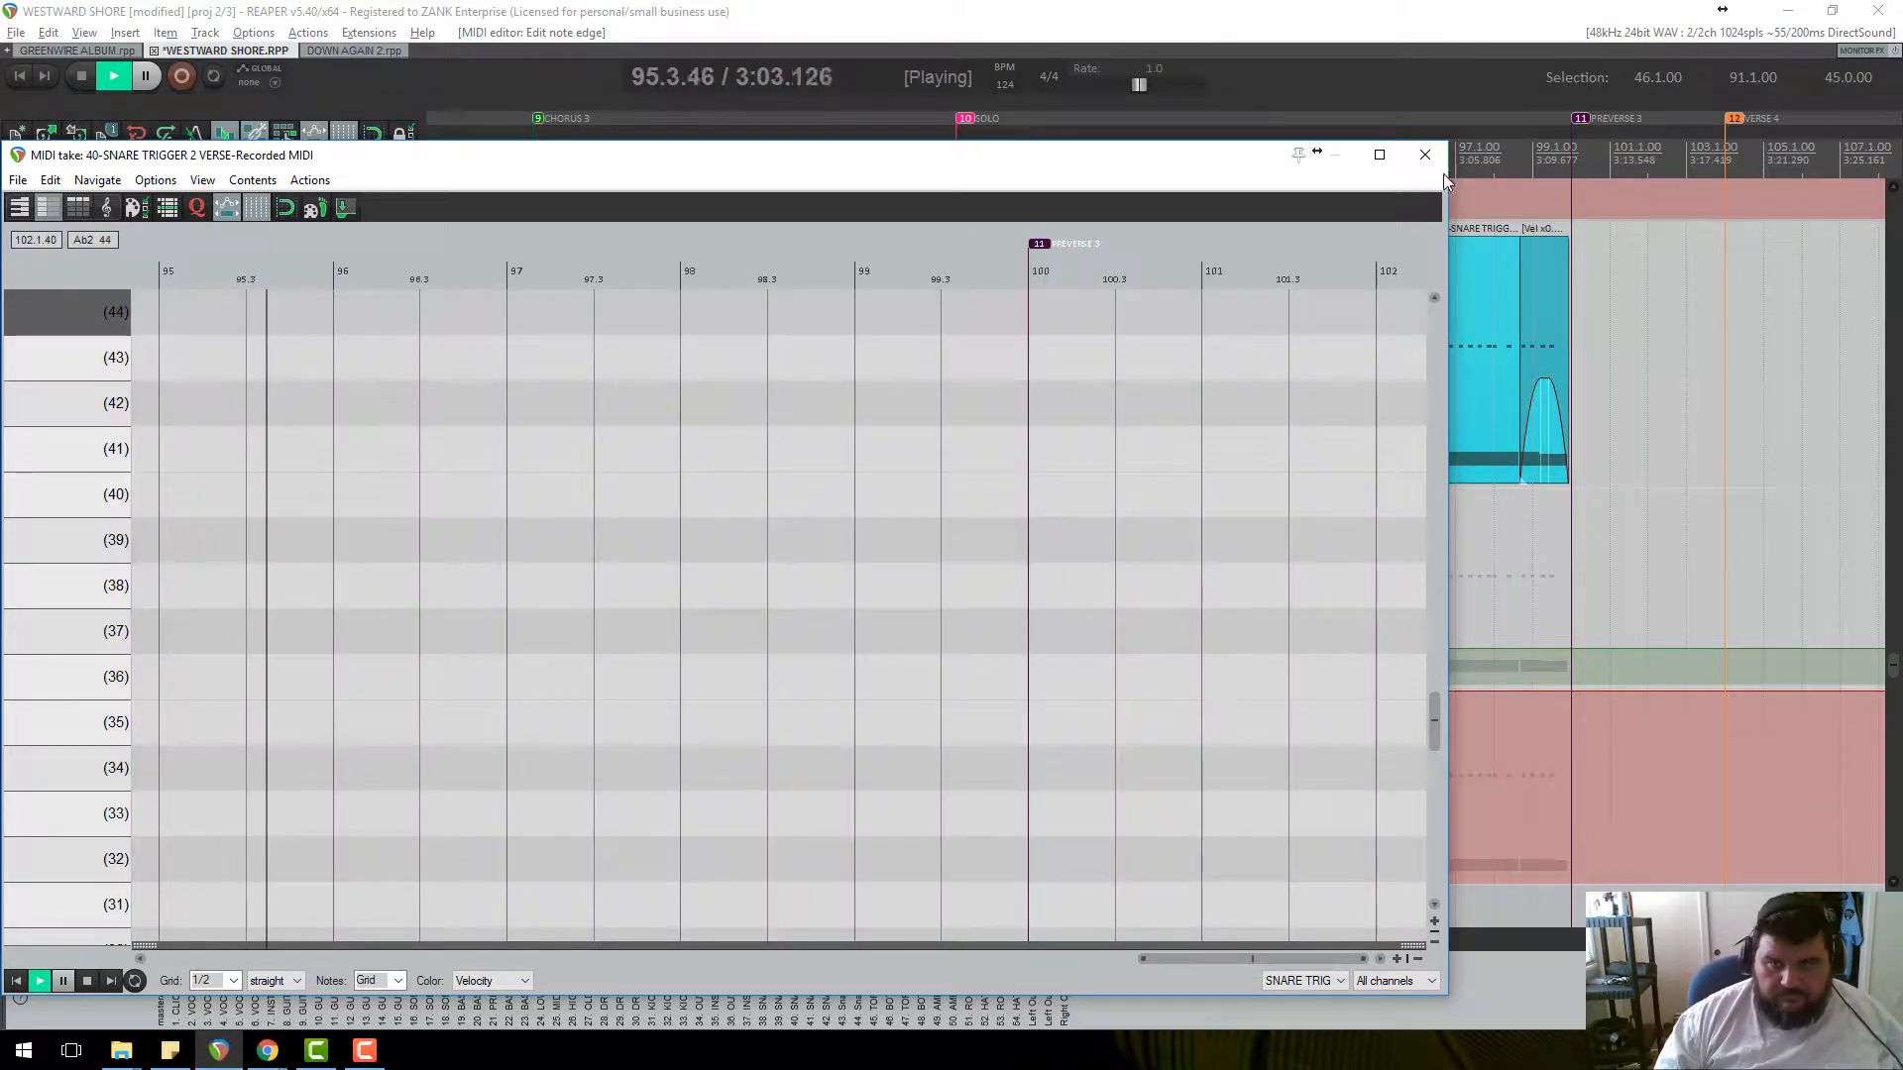
click(1425, 154)
scroll(1308, 382, down, 2)
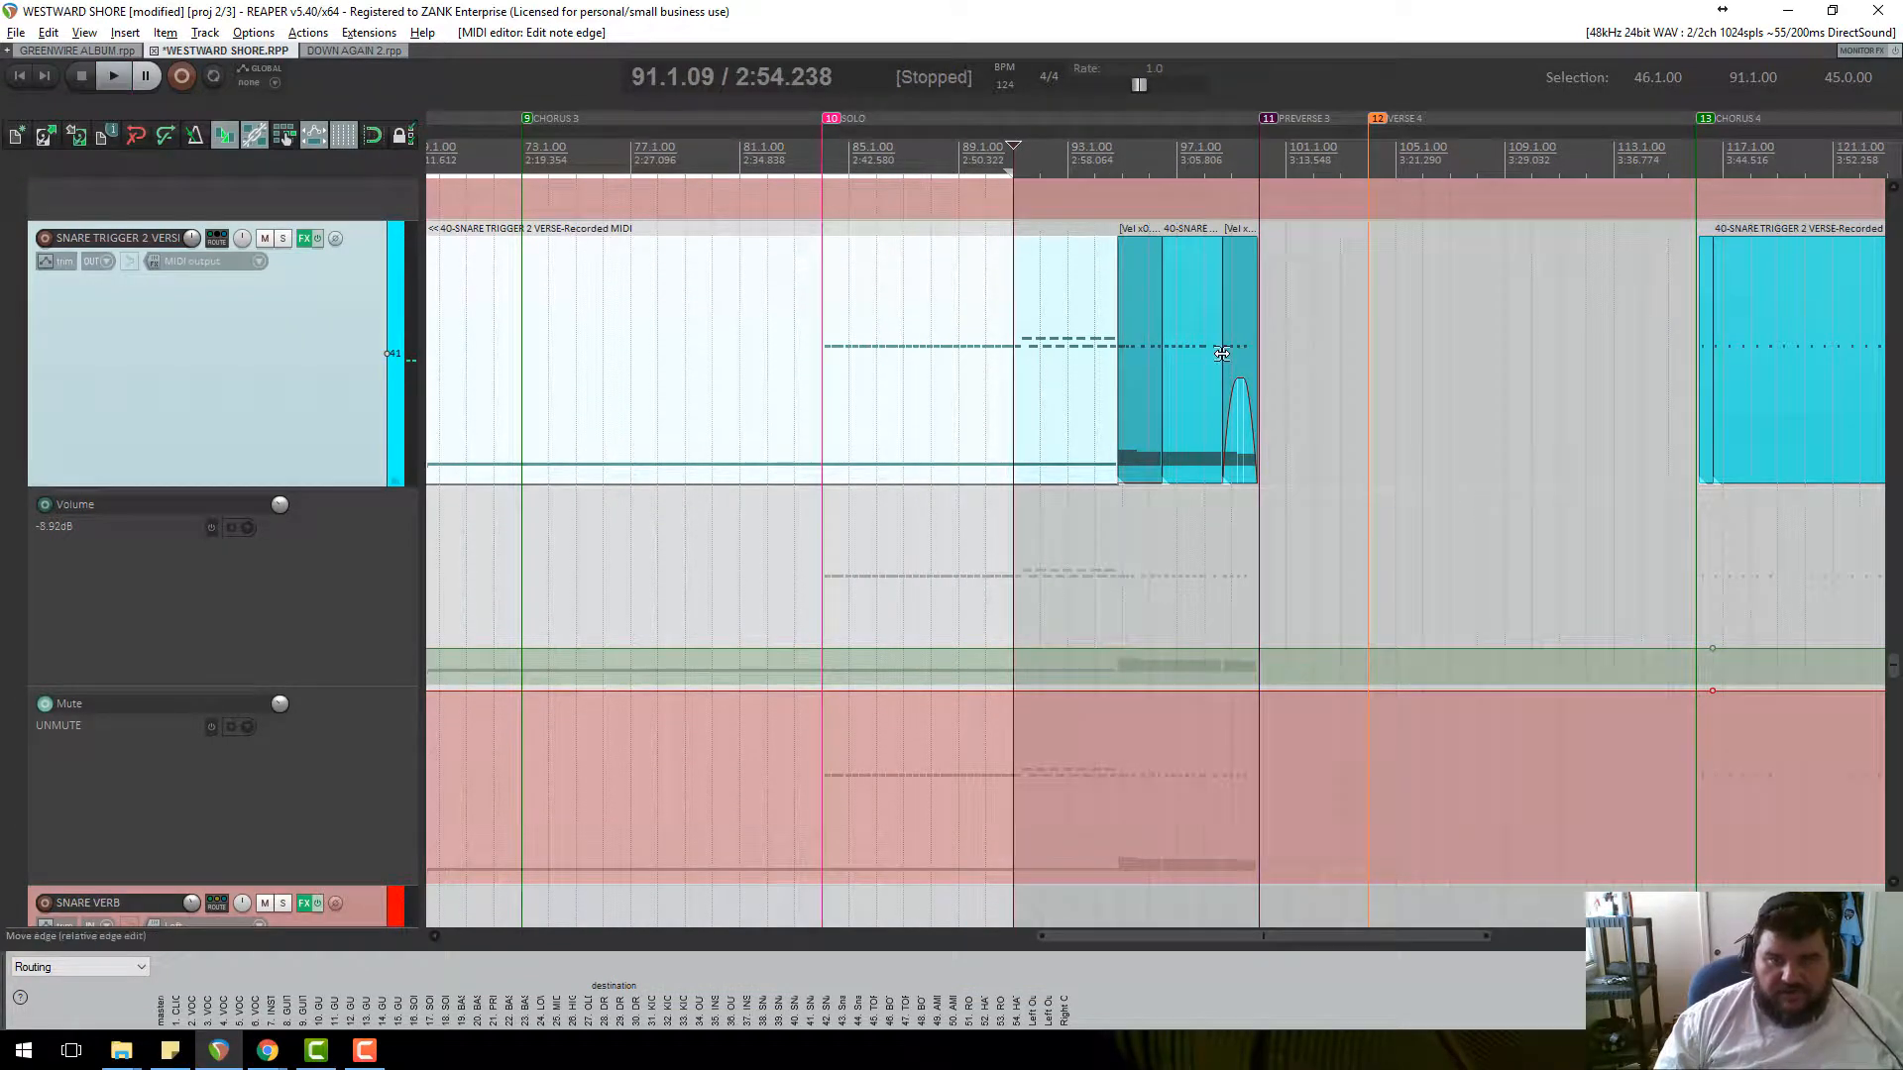
Open the SNARE TRIGGER 2 VERSE take in the MIDI editor with the play position at bar 97.
scroll(1288, 361, up, 3)
double_click(1377, 371)
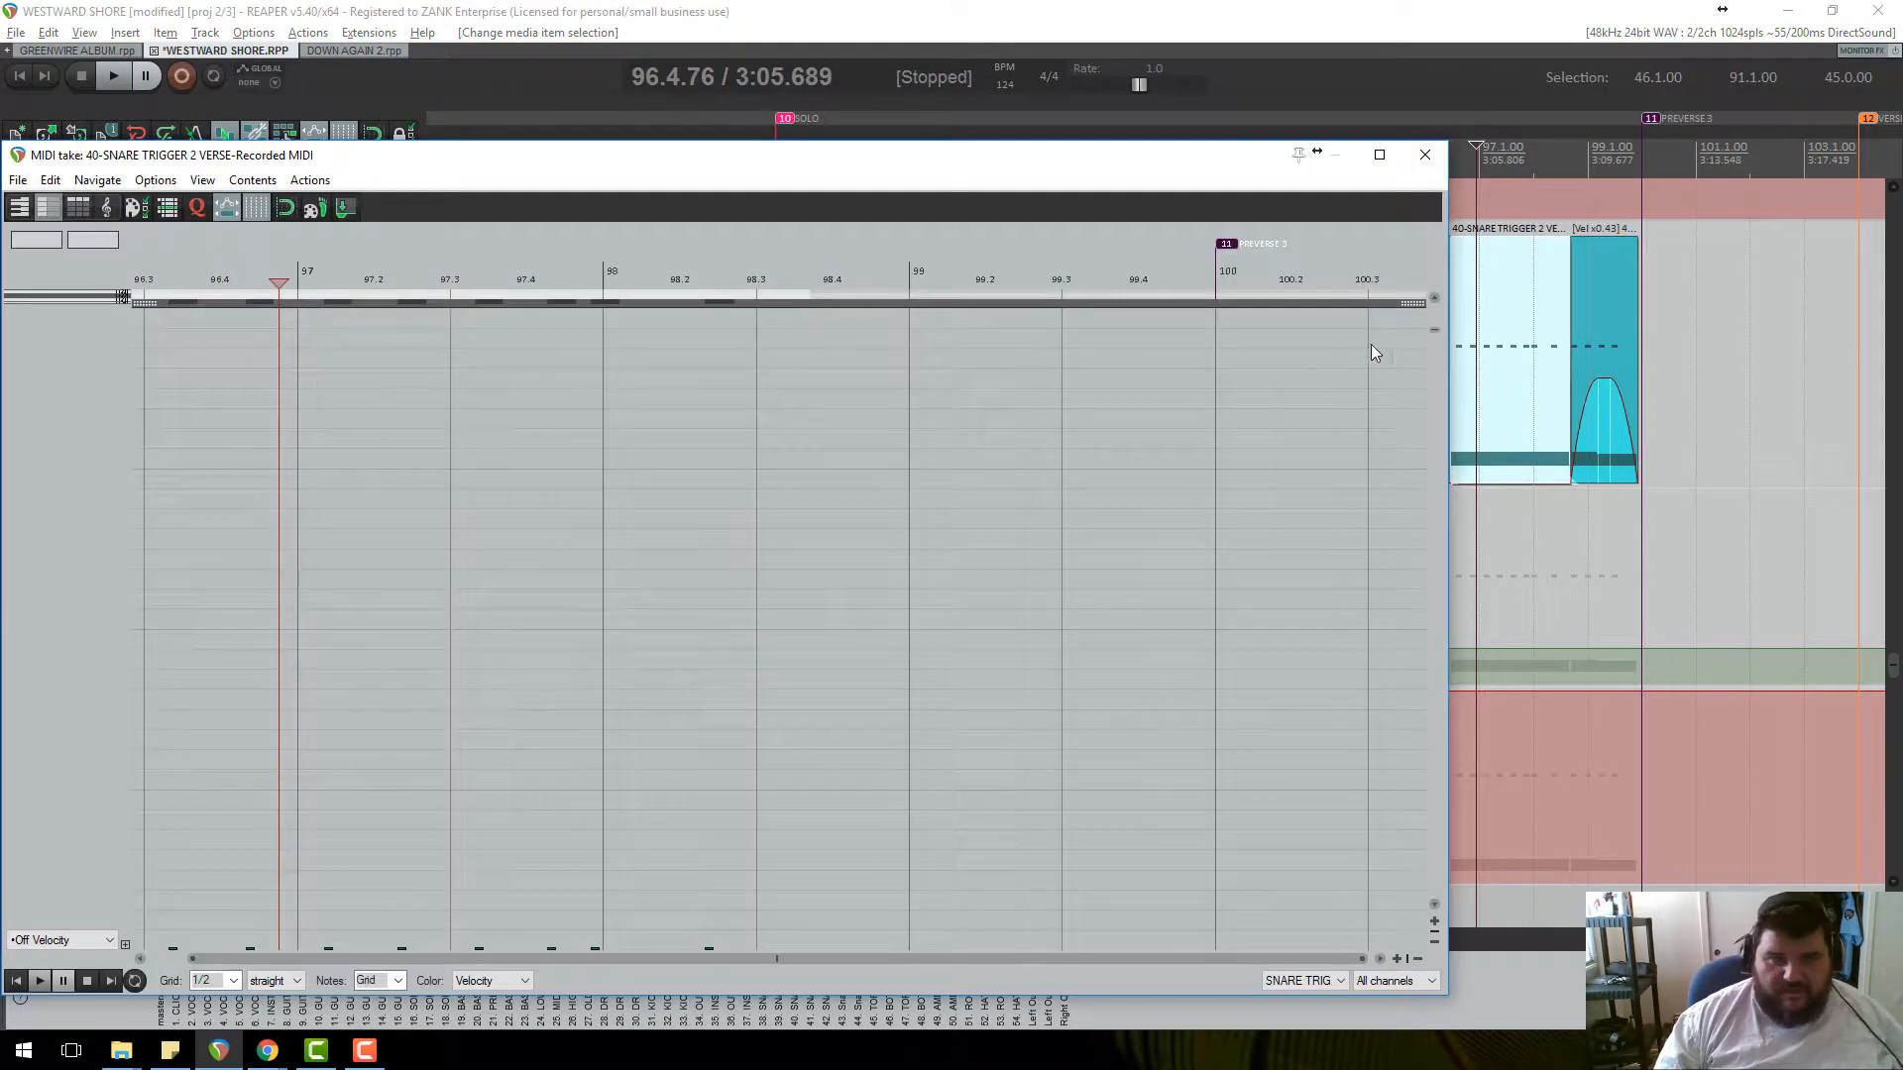
scroll(845, 535, down, 5)
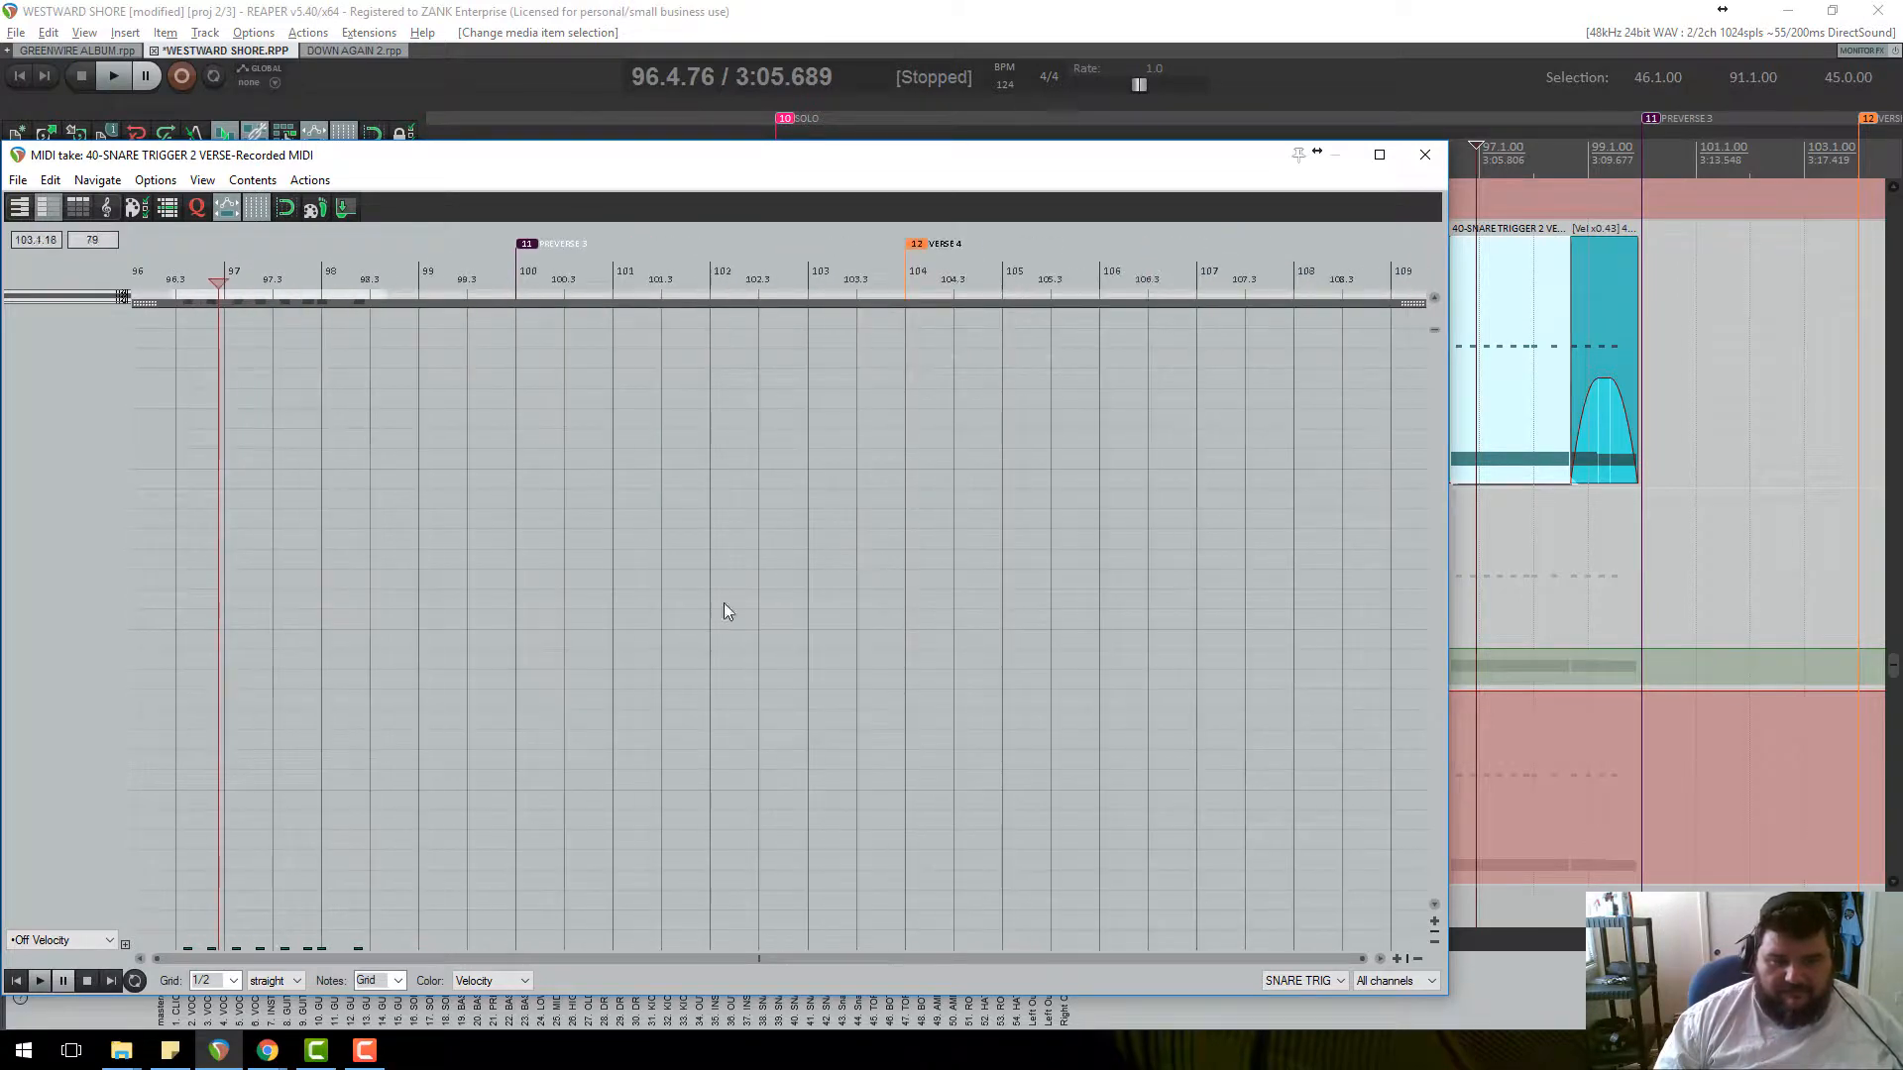
click(111, 941)
click(109, 942)
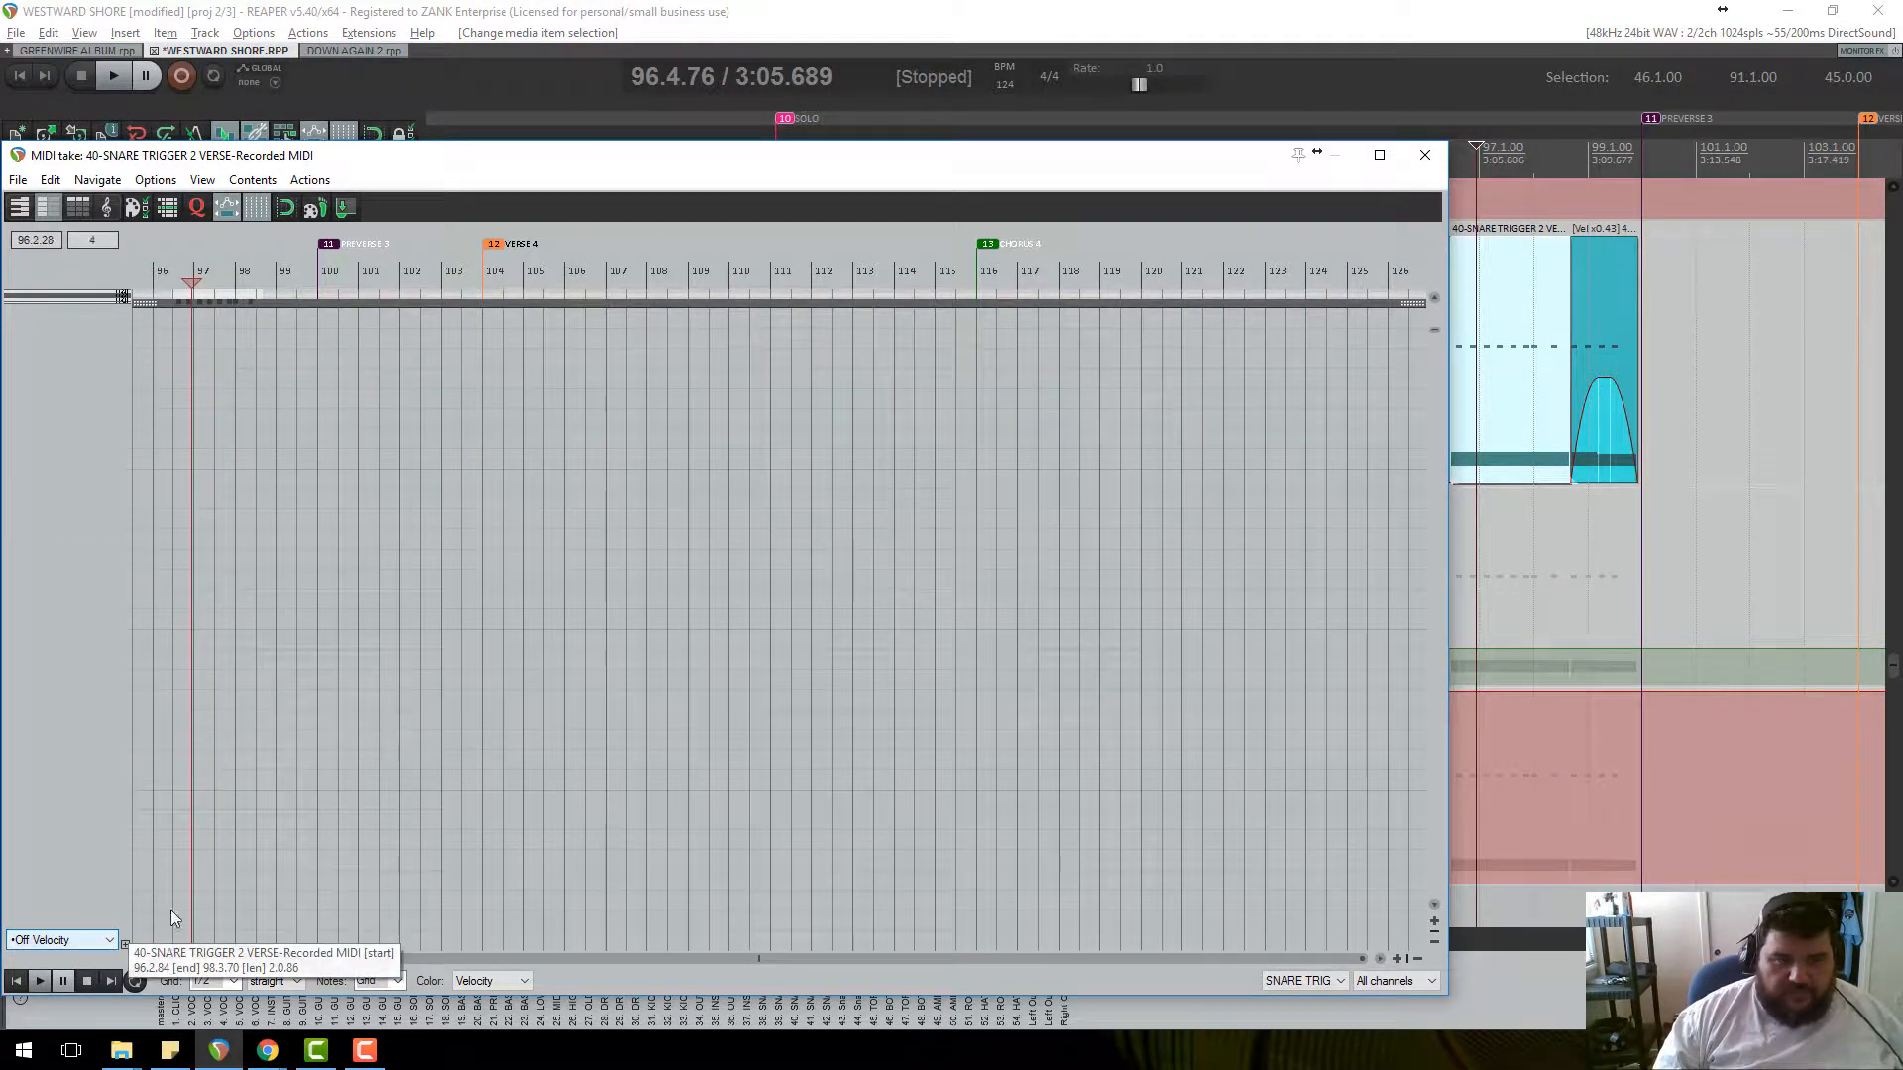
click(198, 332)
scroll(256, 920, up, 4)
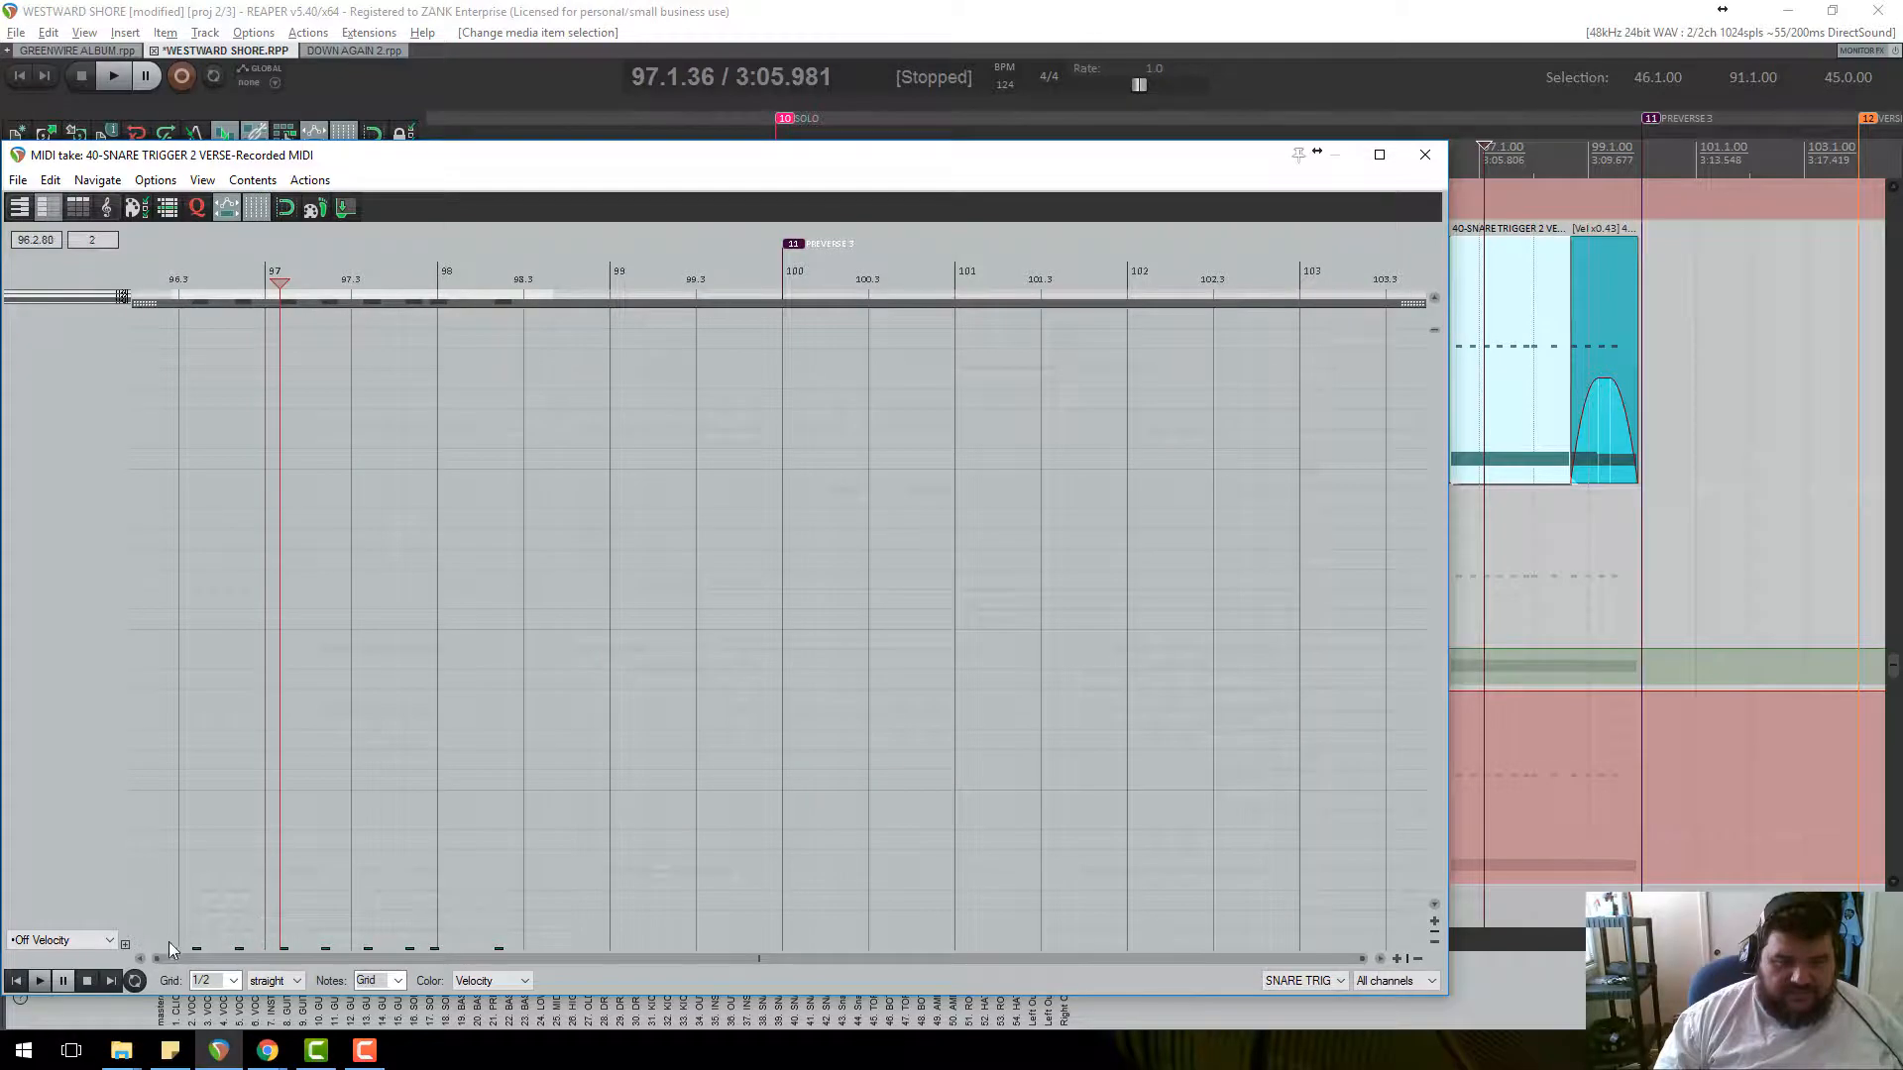
click(1425, 154)
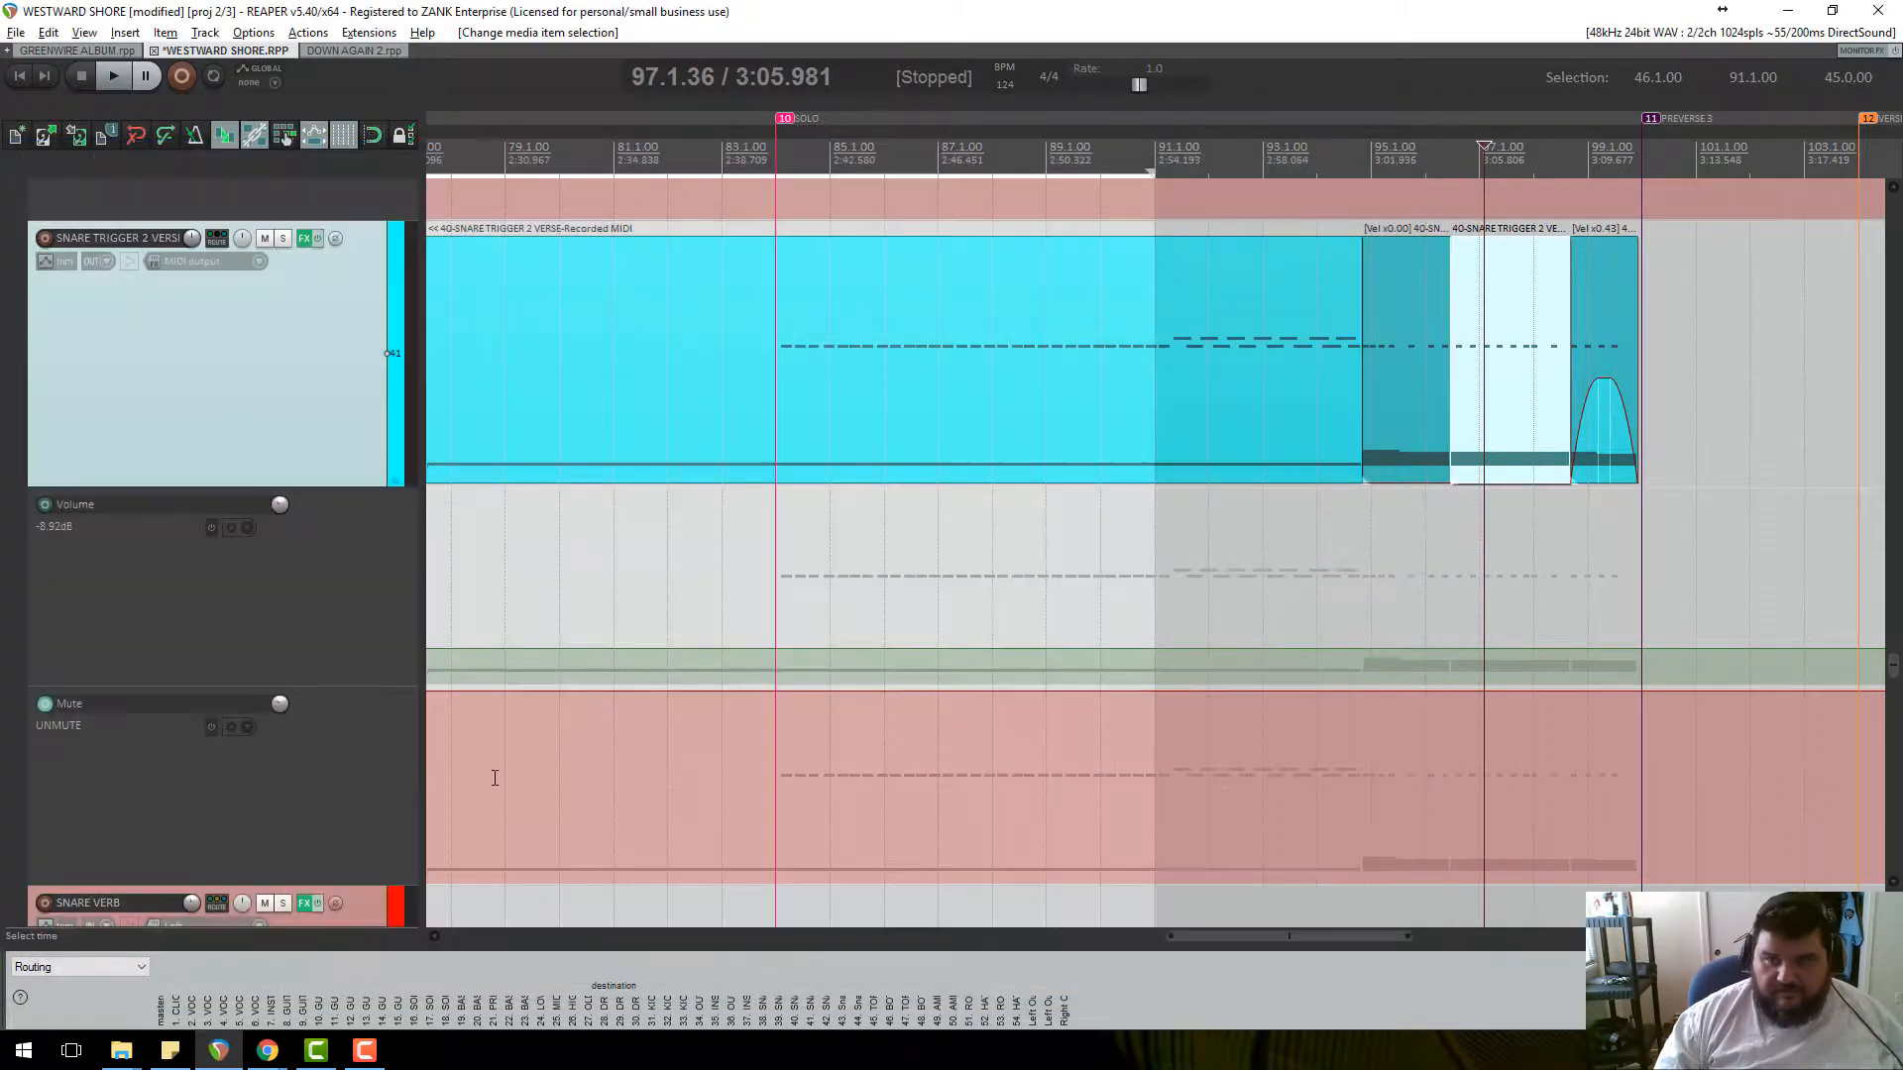
scroll(284, 757, down, 10)
scroll(283, 757, up, 2)
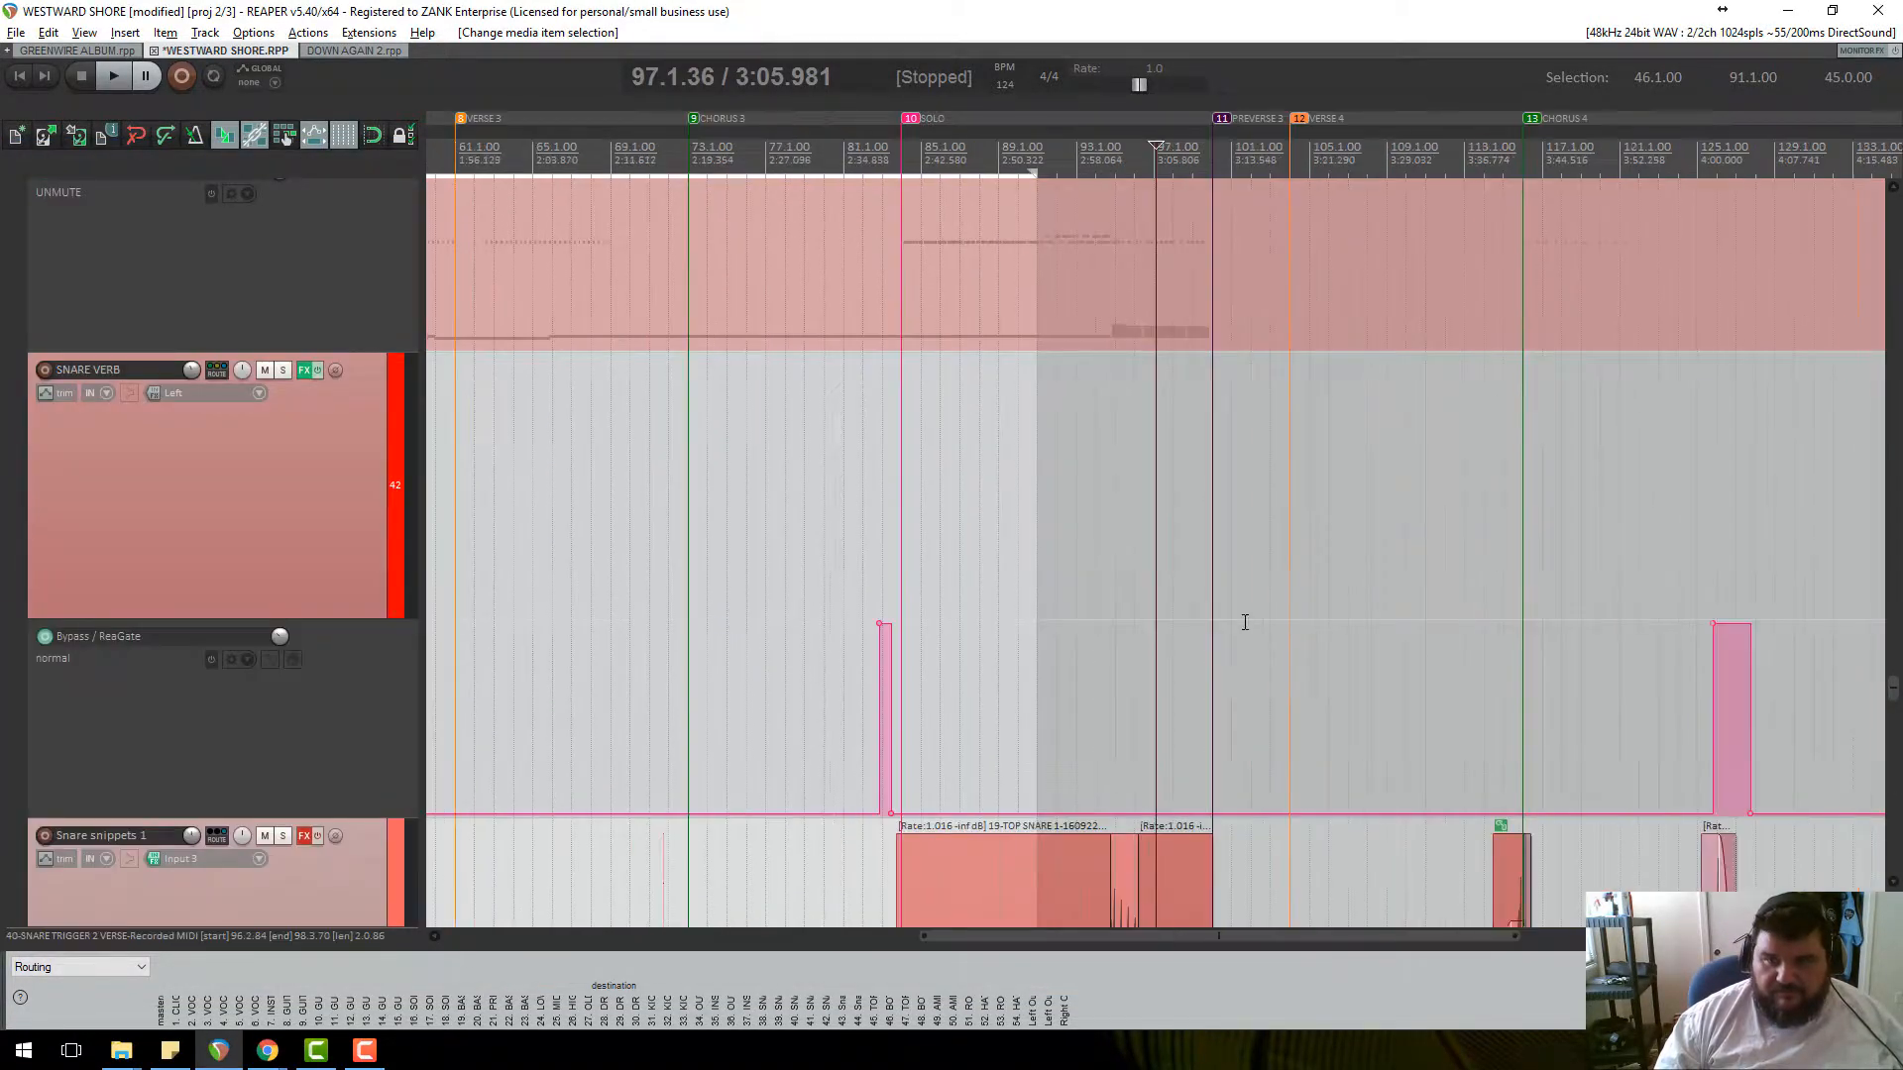
scroll(942, 395, down, 3)
scroll(412, 391, up, 4)
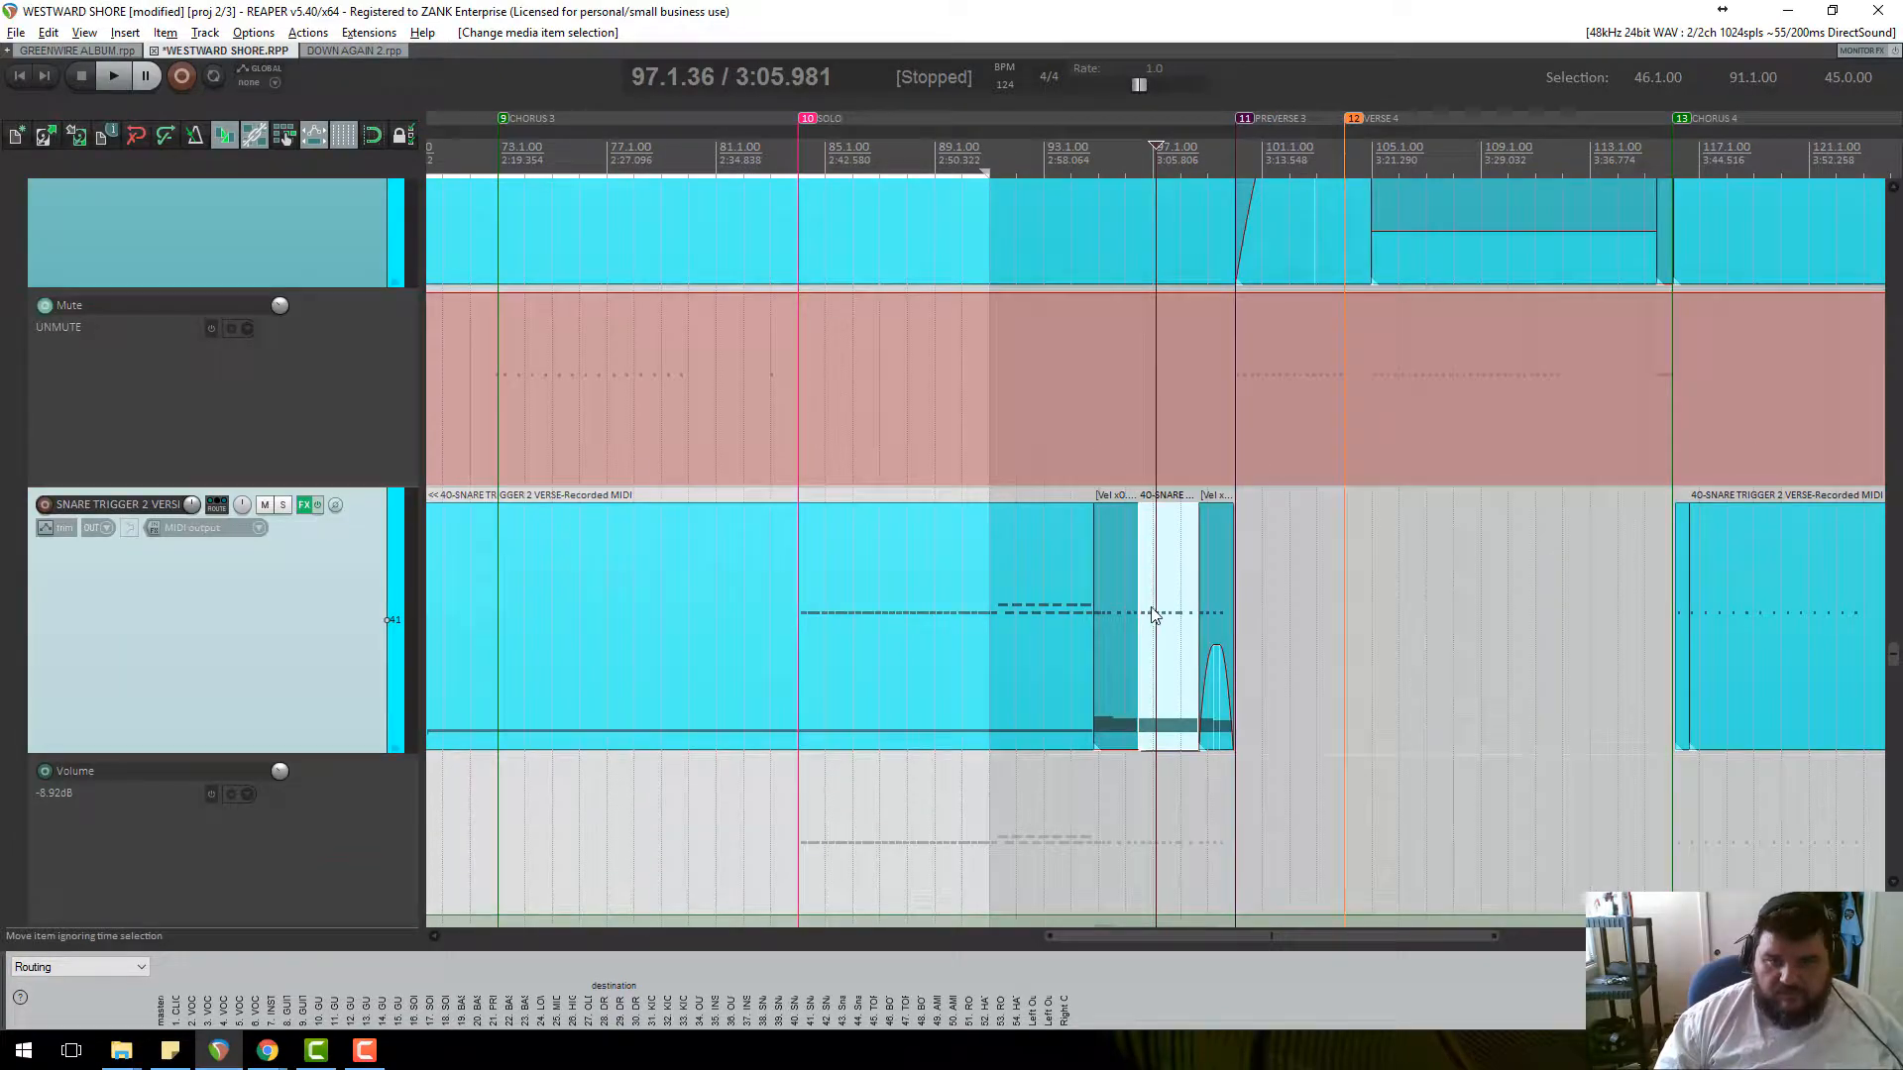
double_click(1155, 614)
scroll(491, 567, down, 1)
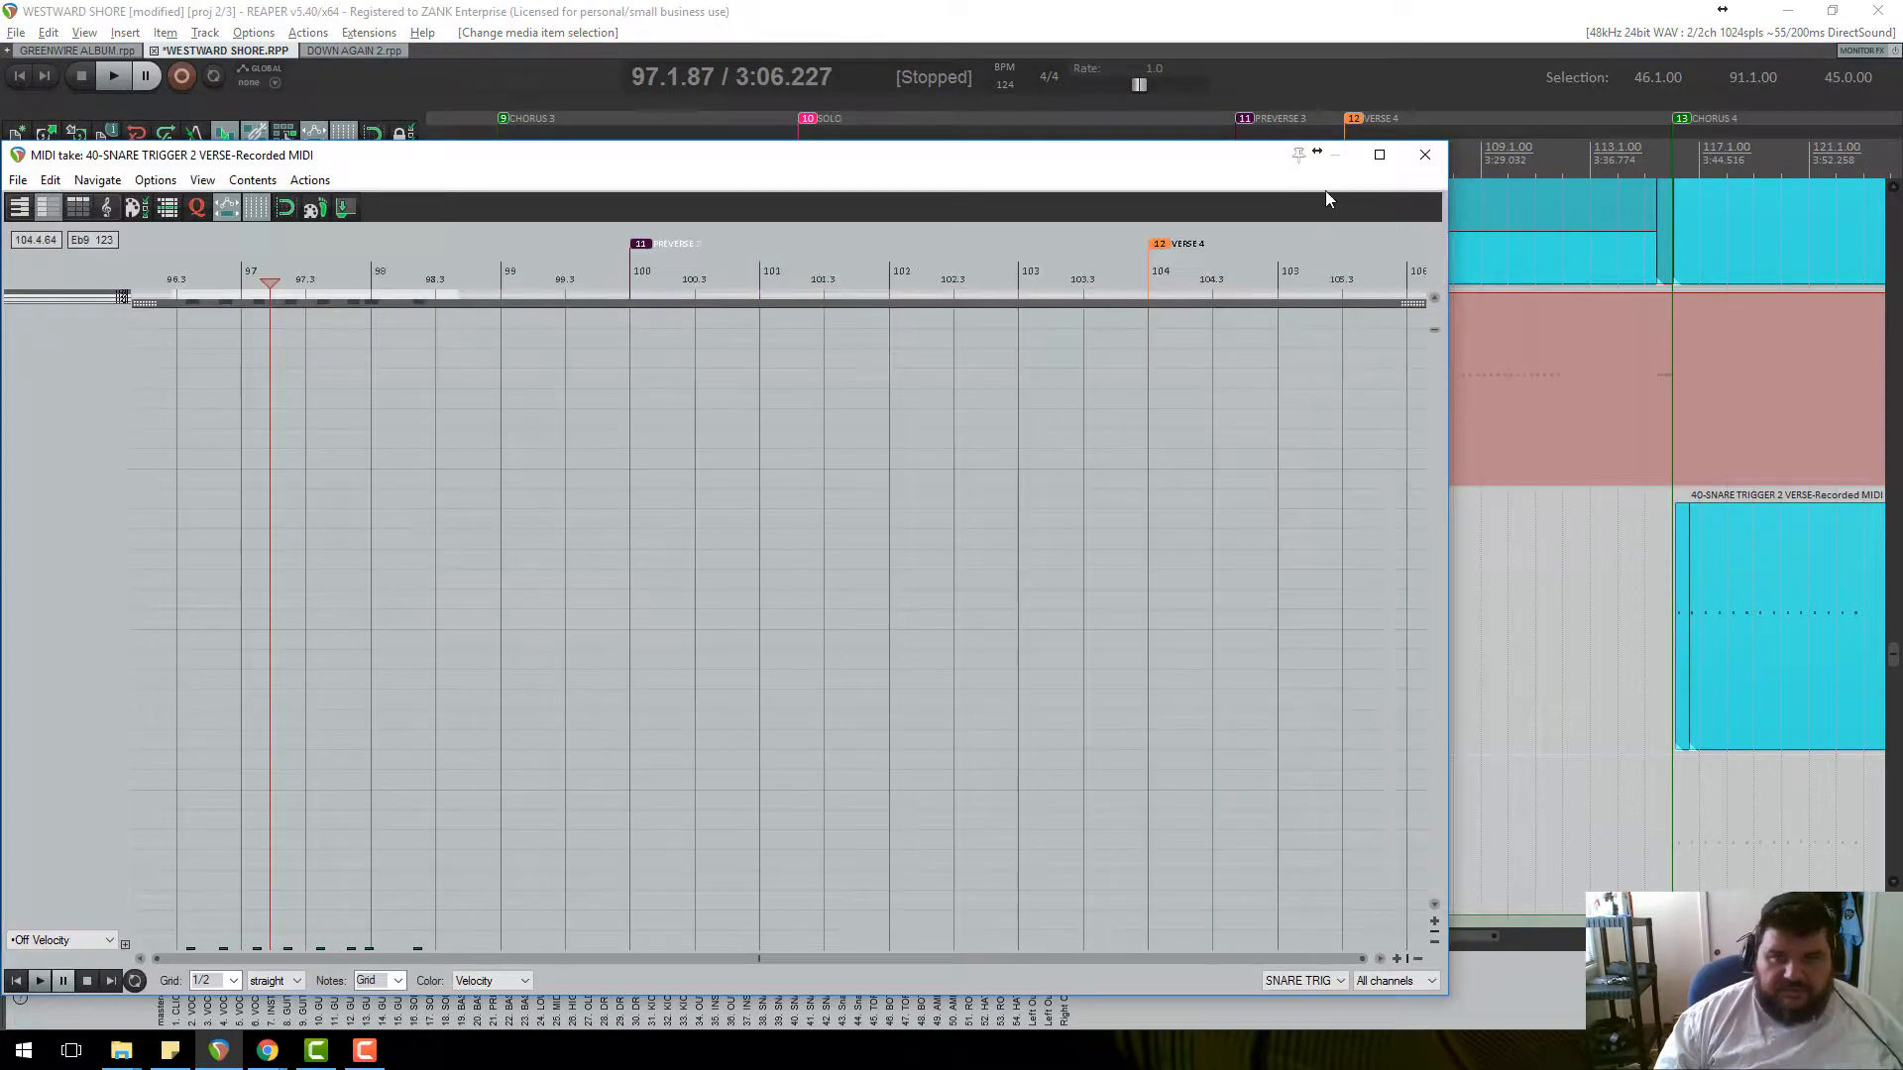
click(1425, 159)
scroll(1246, 537, up, 2)
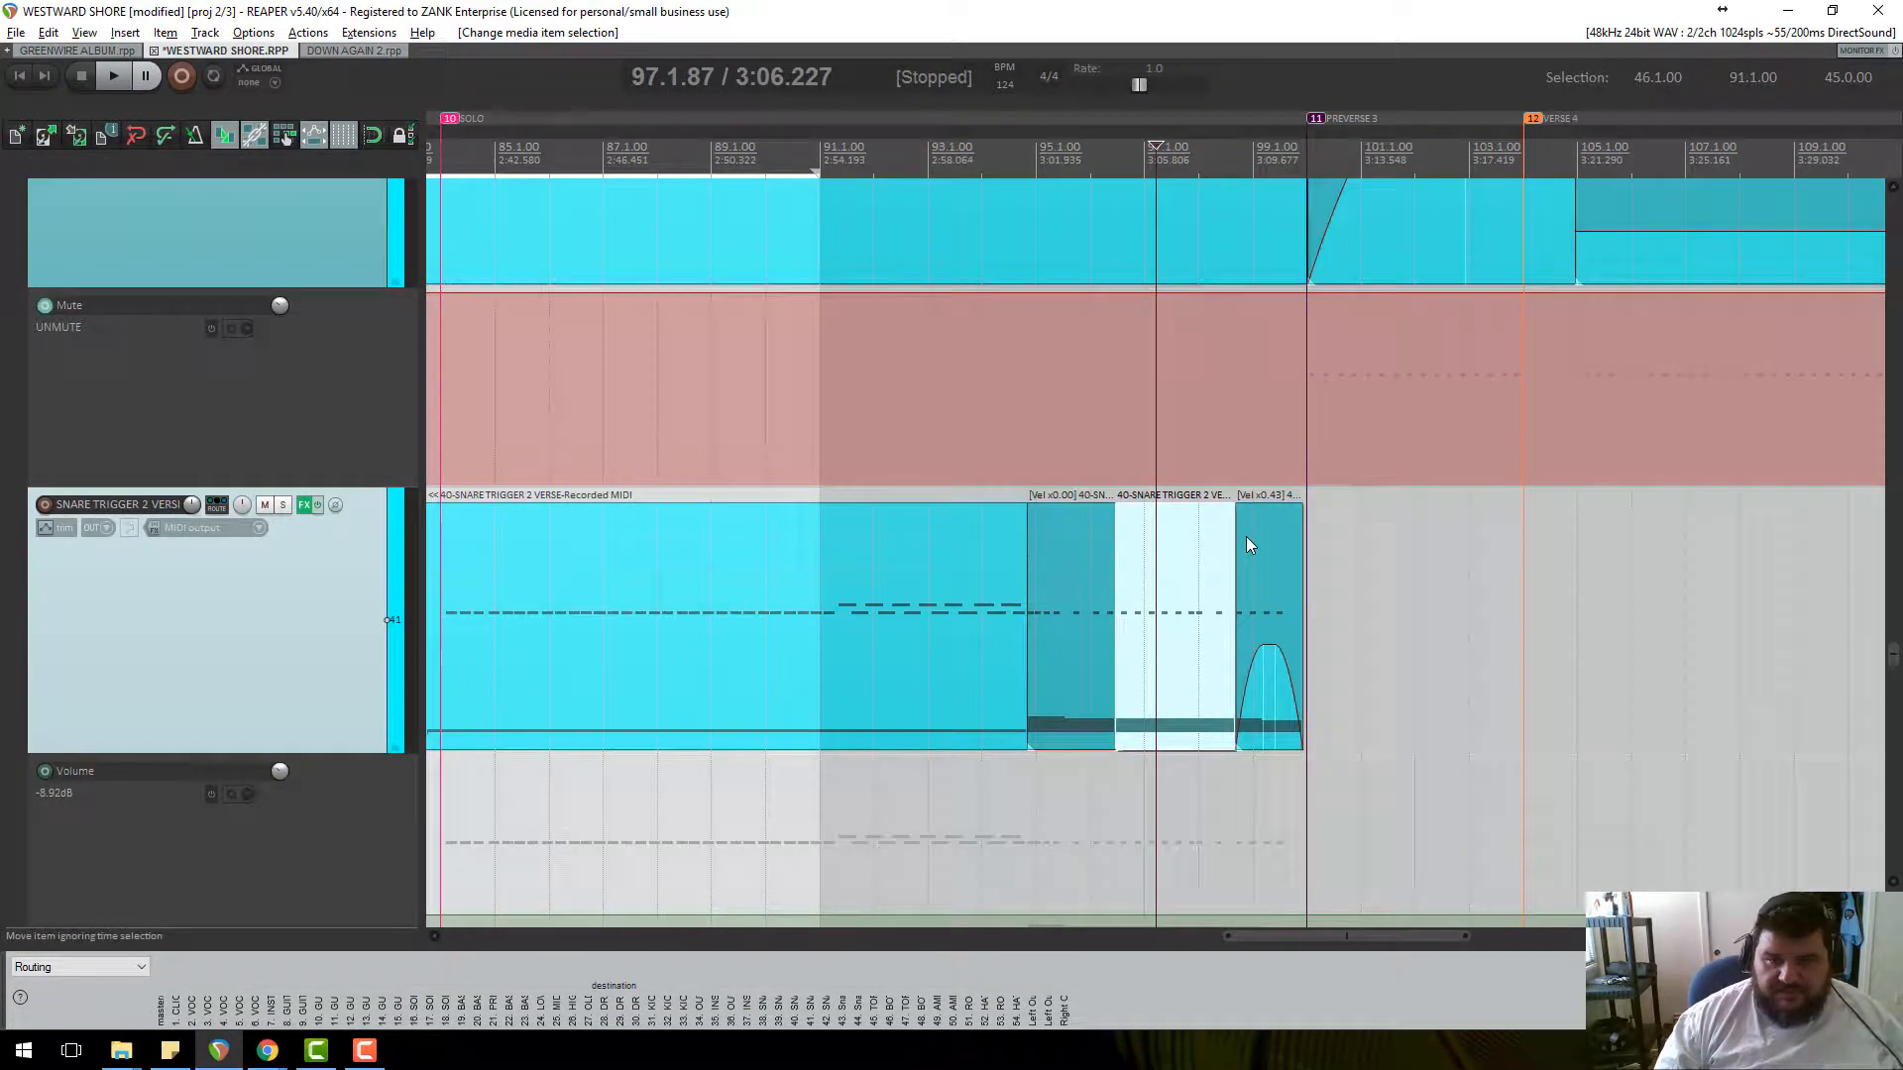
scroll(1246, 537, up, 3)
scroll(1218, 643, down, 4)
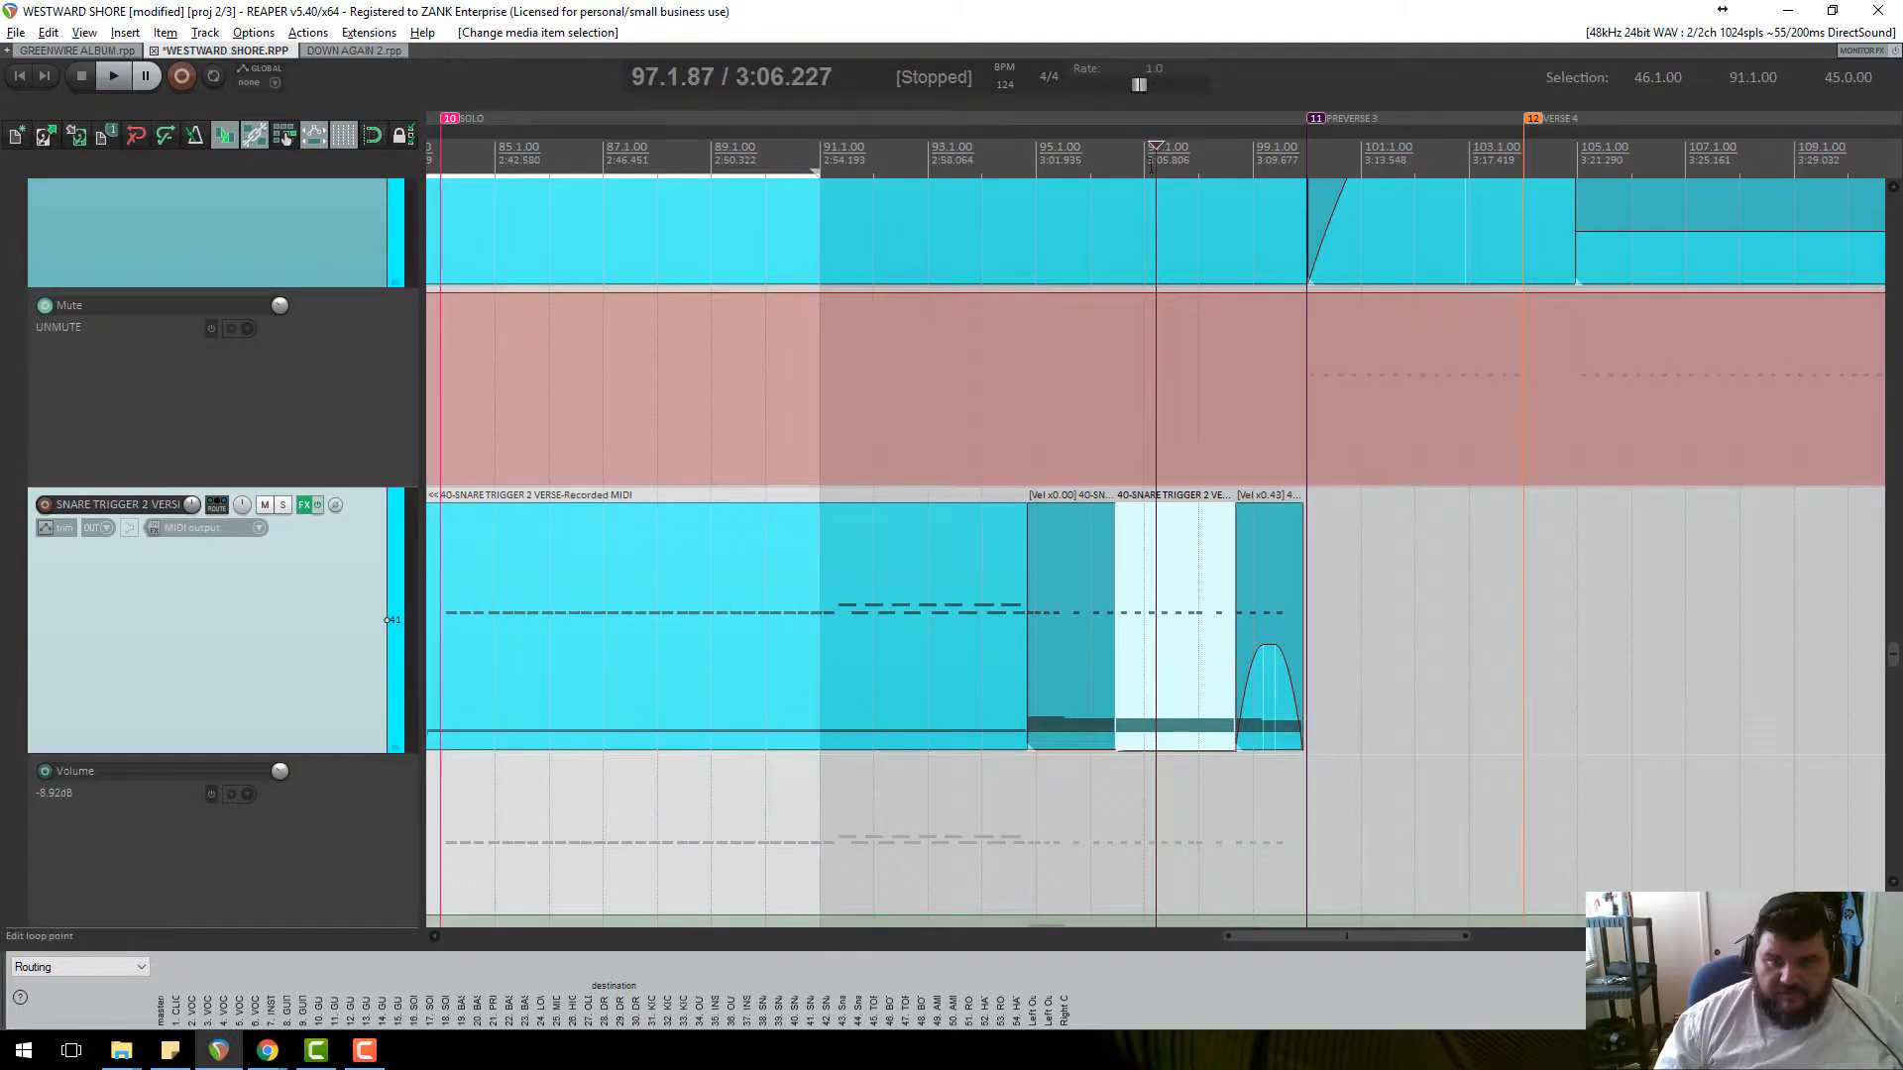
click(1131, 155)
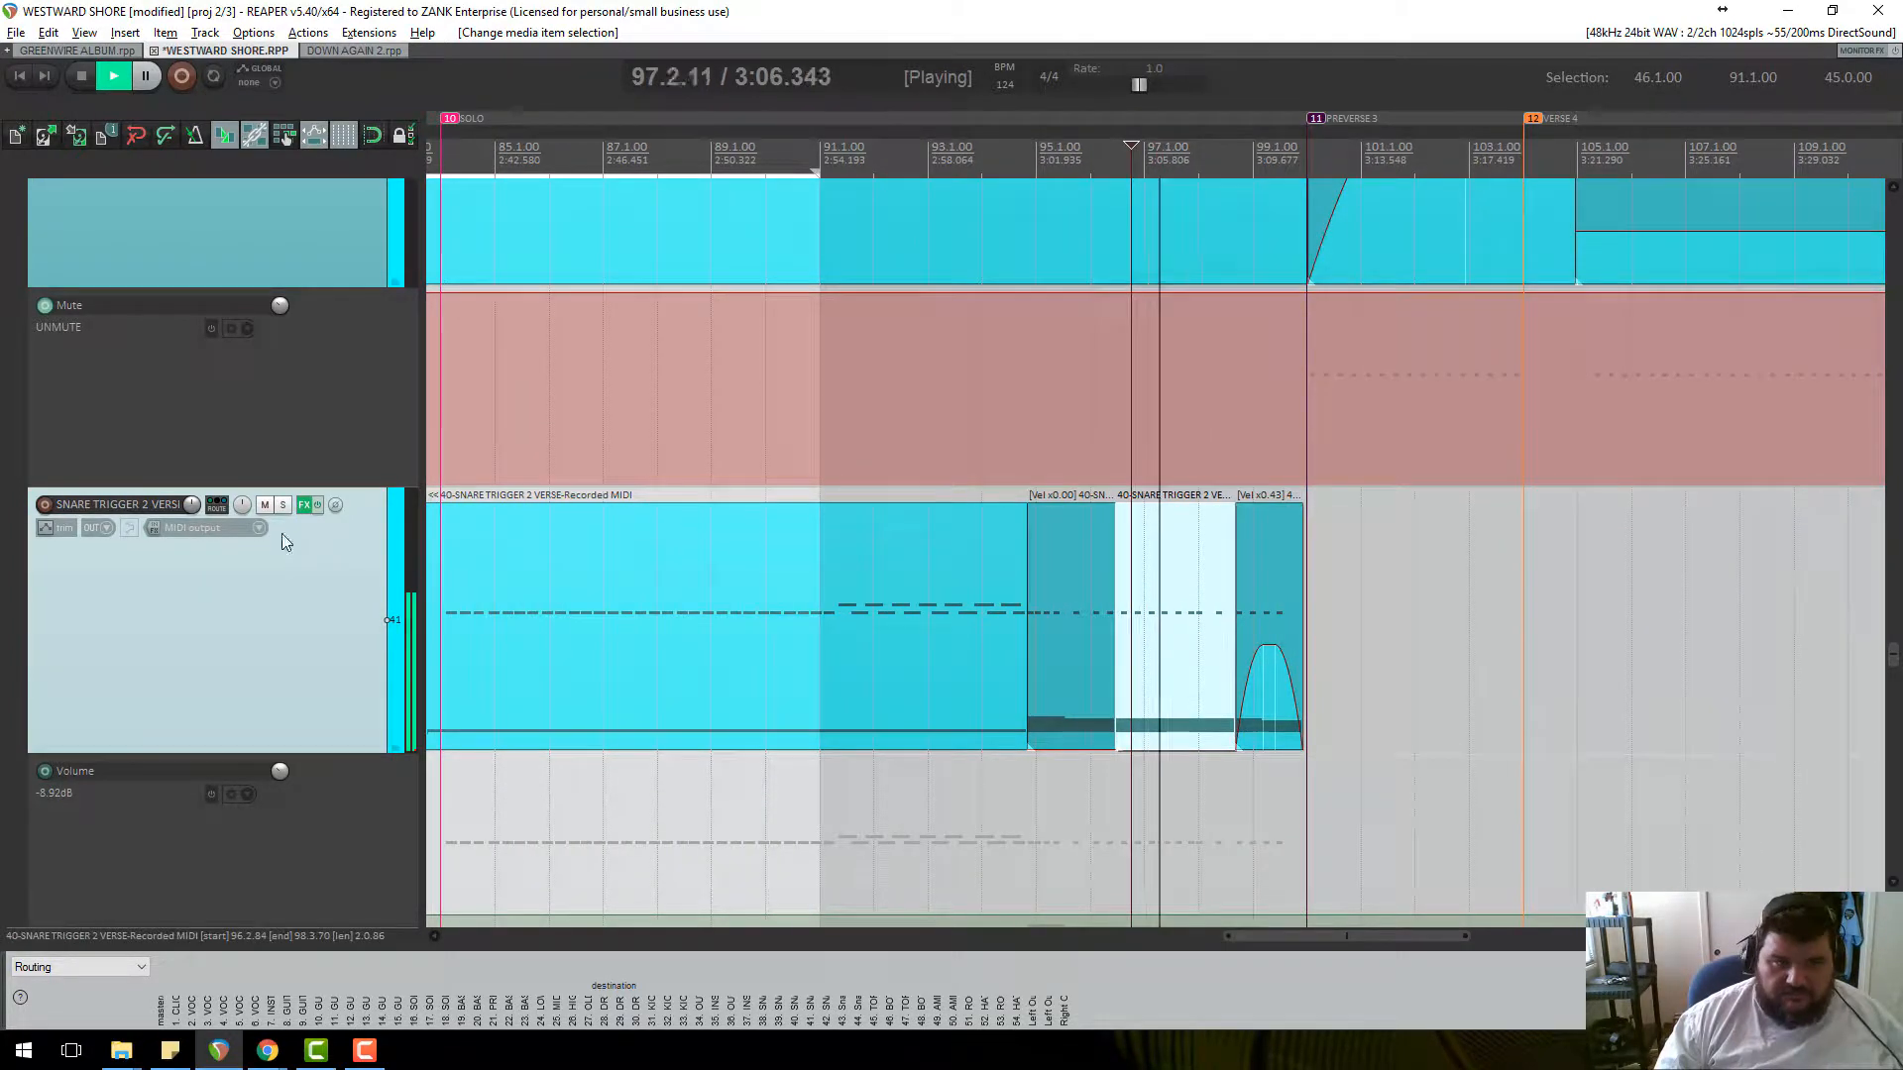
key(space)
scroll(279, 512, up, 5)
scroll(279, 510, down, 5)
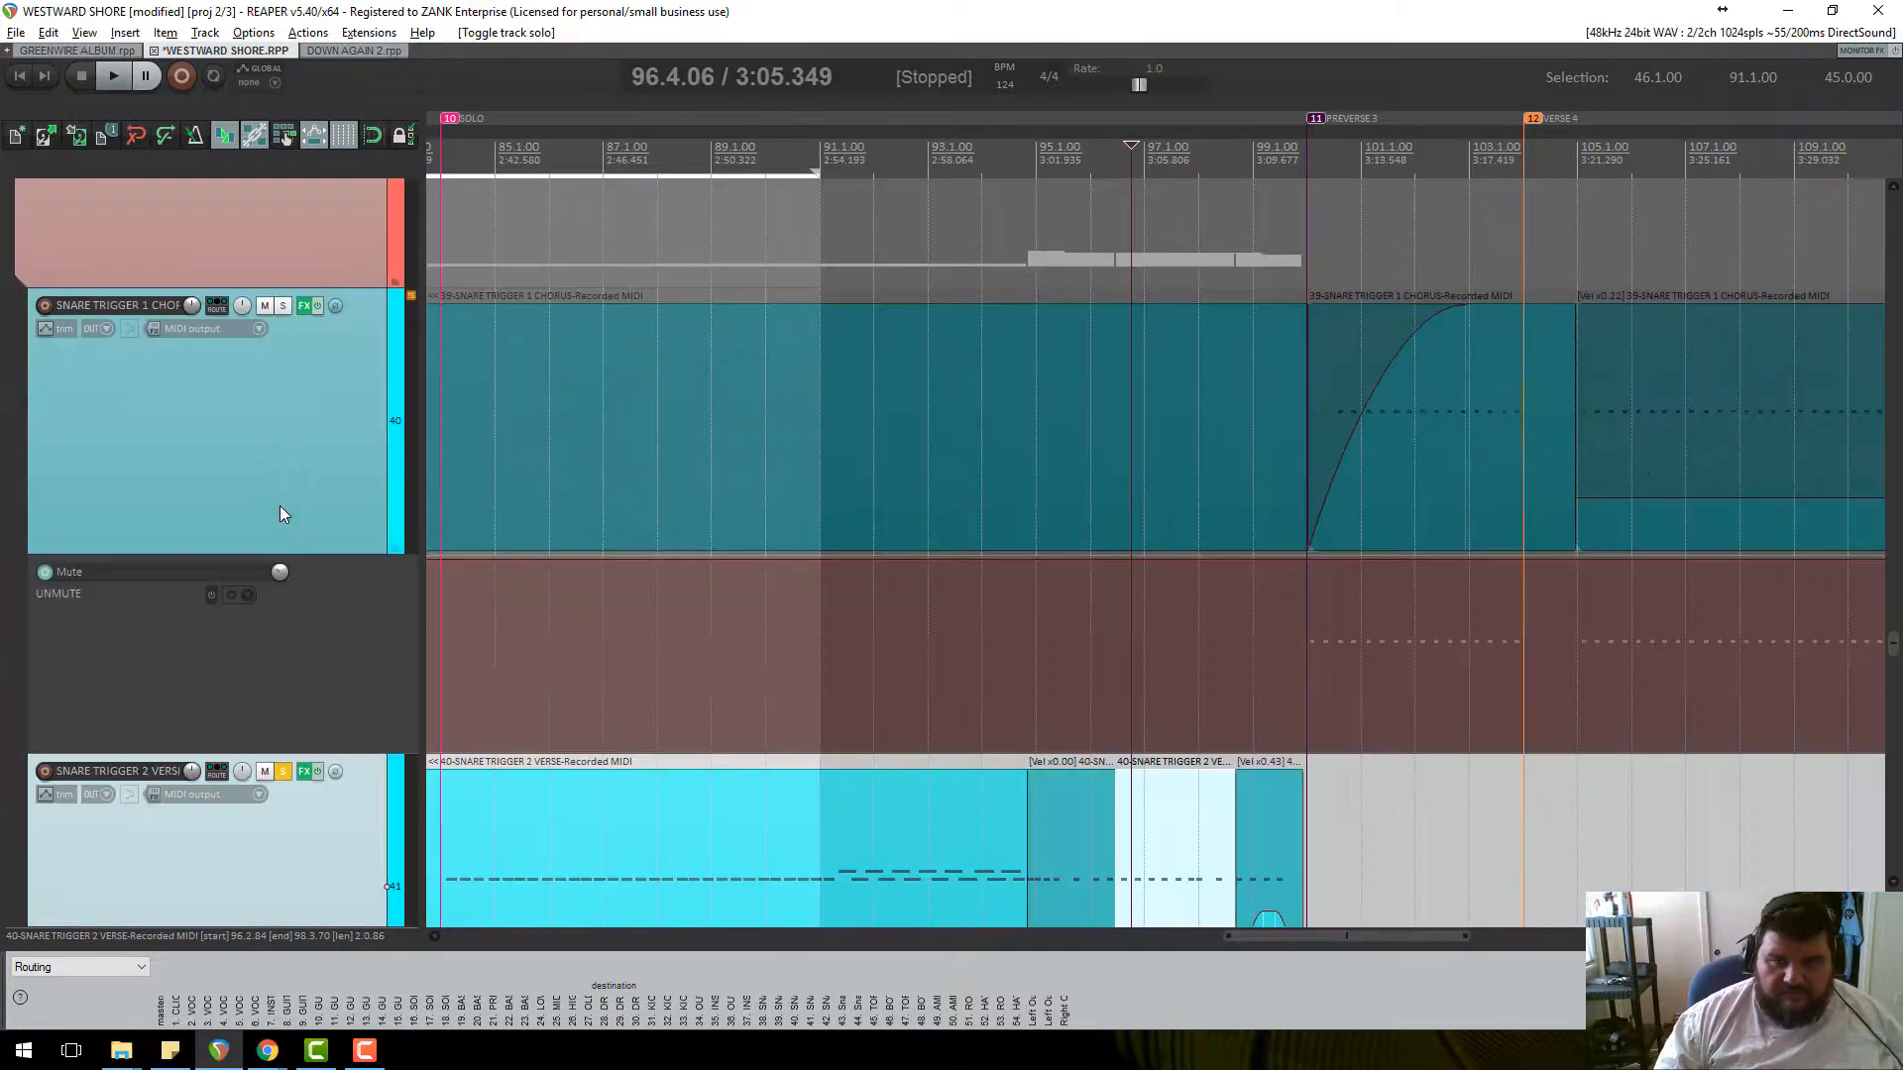
click(284, 305)
click(283, 305)
key(space)
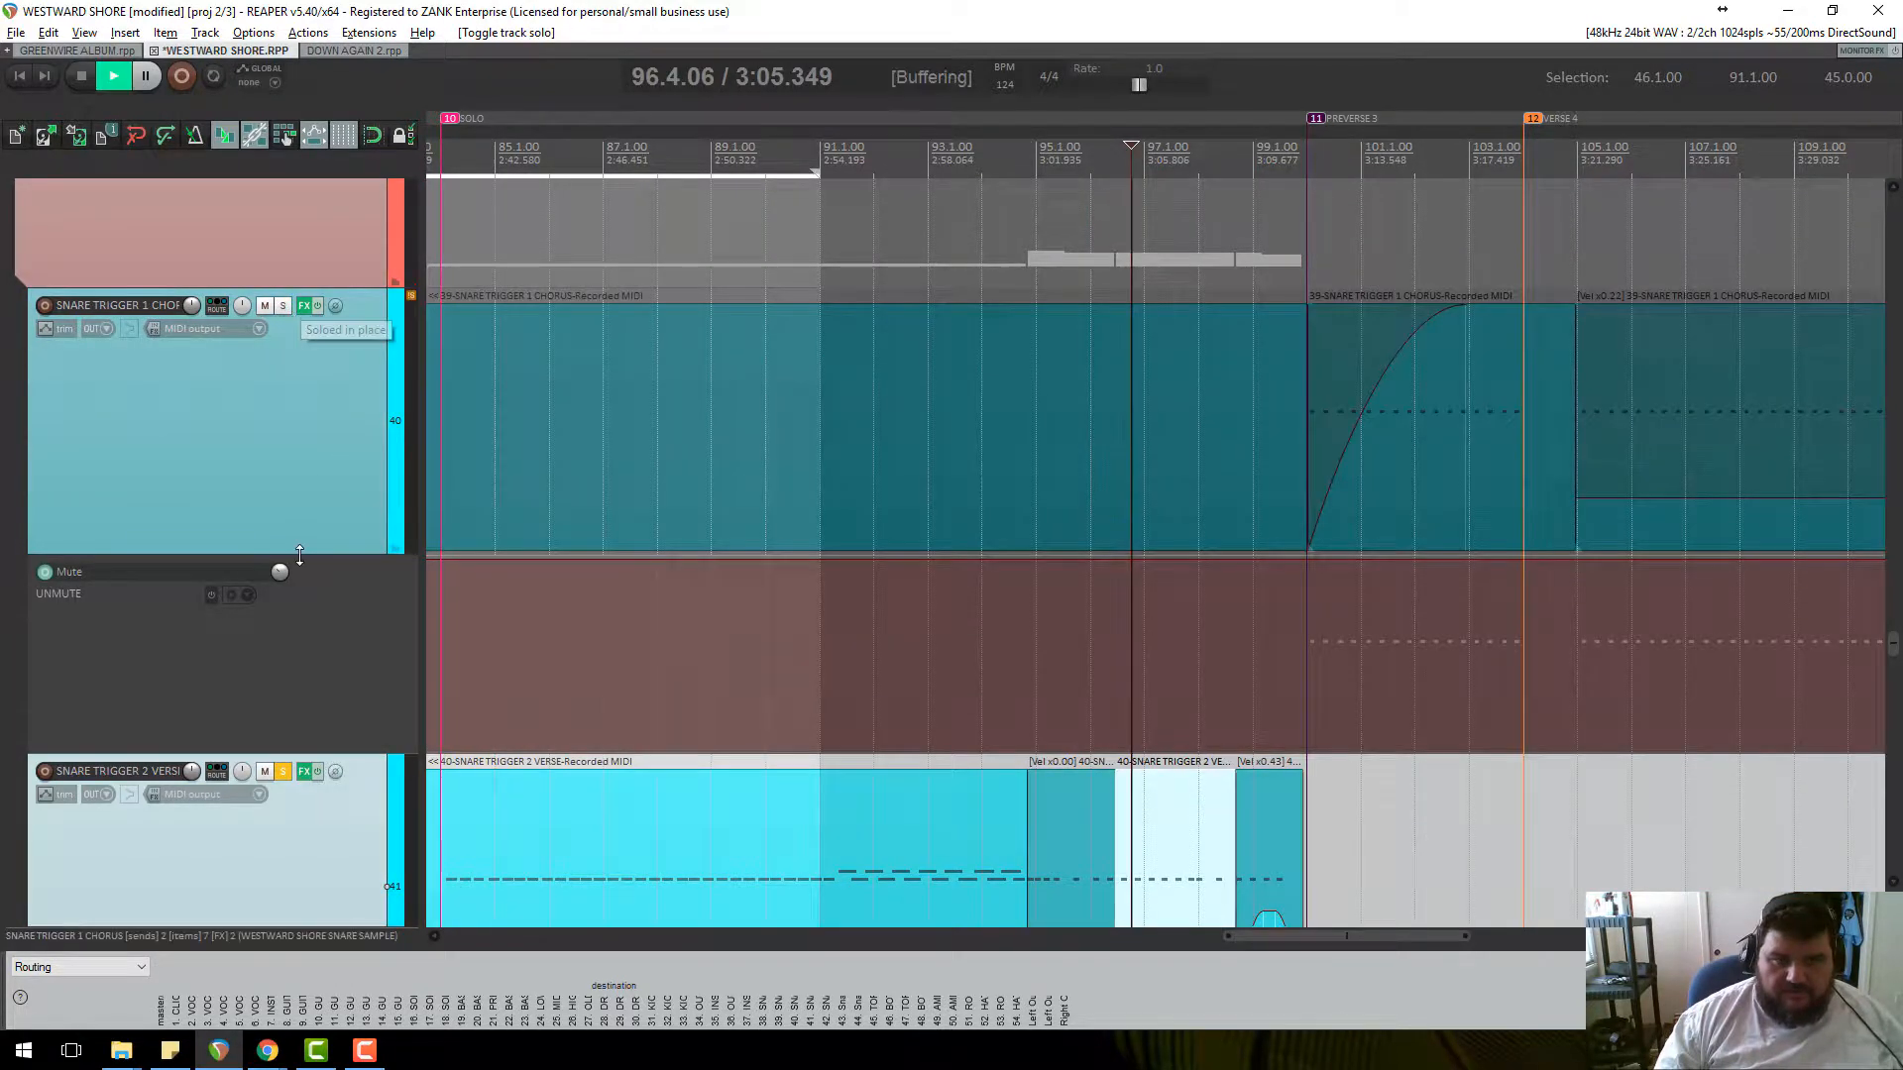
scroll(979, 356, down, 3)
click(908, 171)
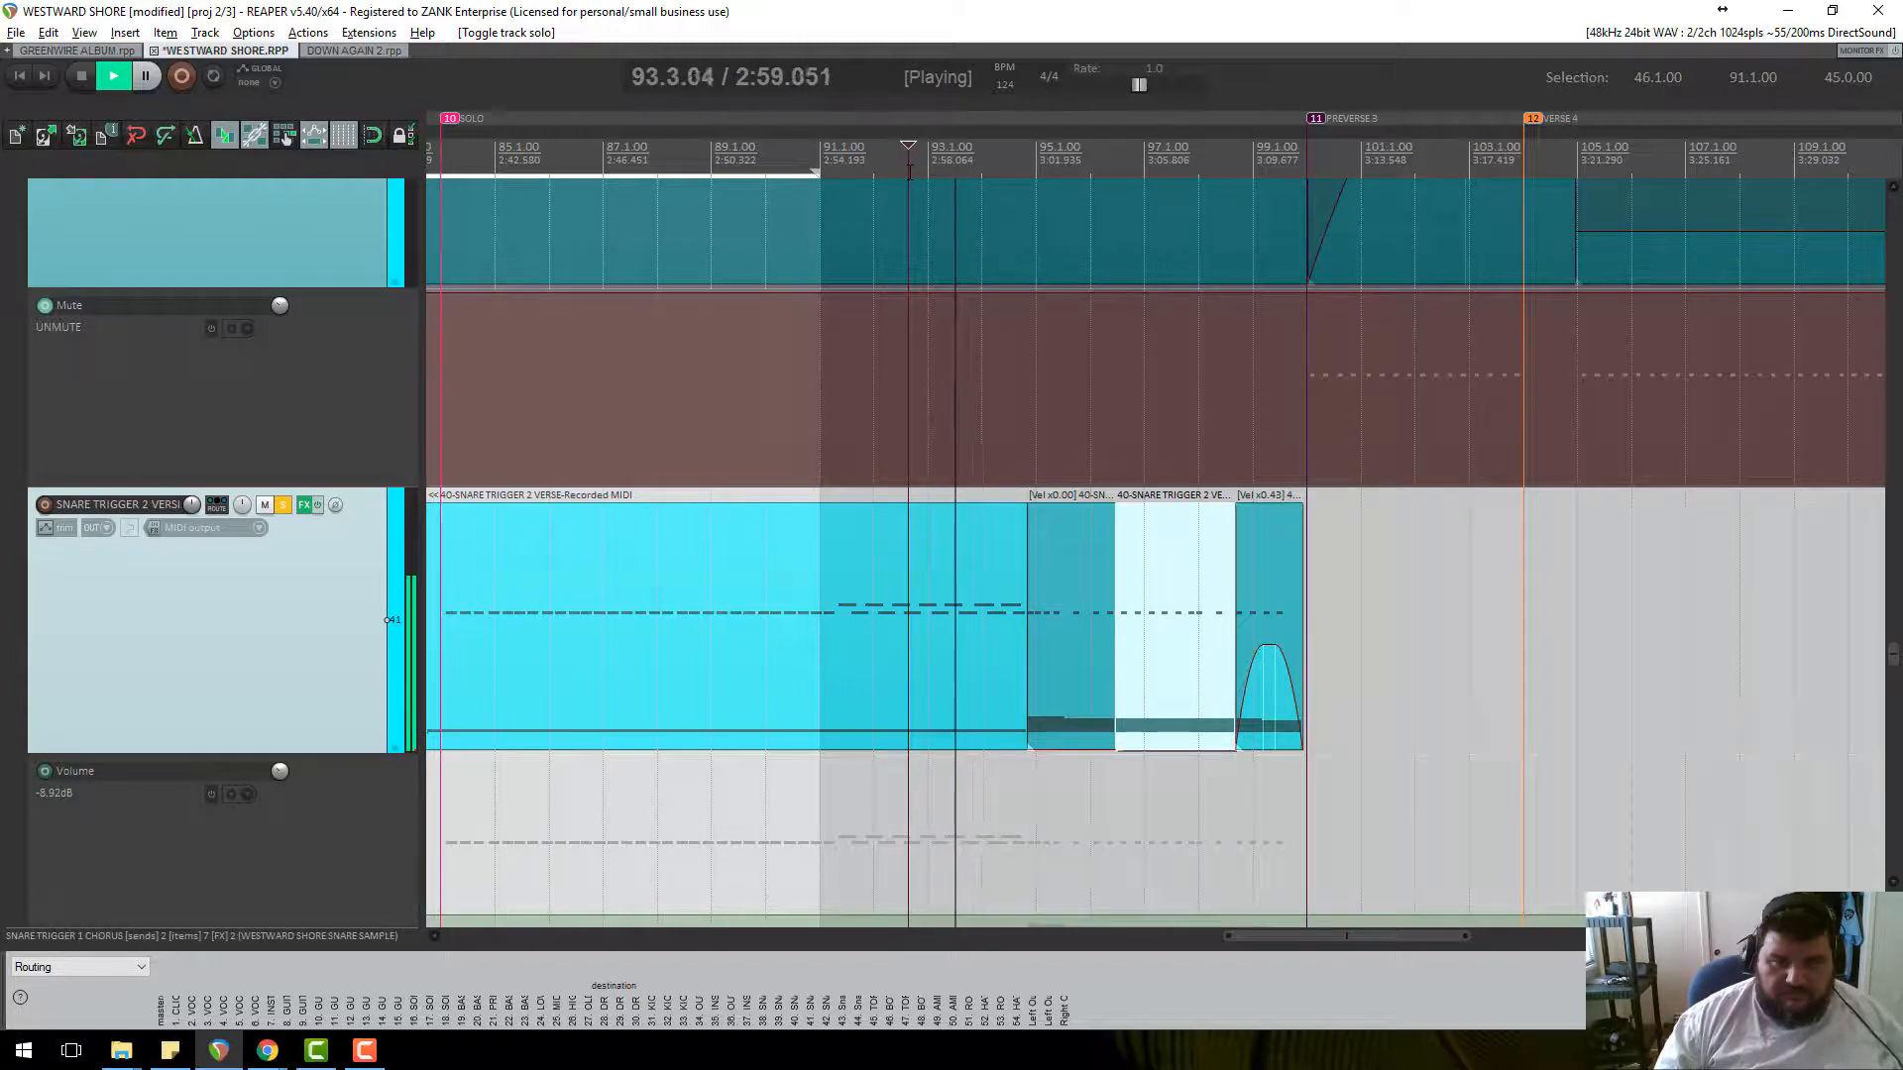
click(1121, 161)
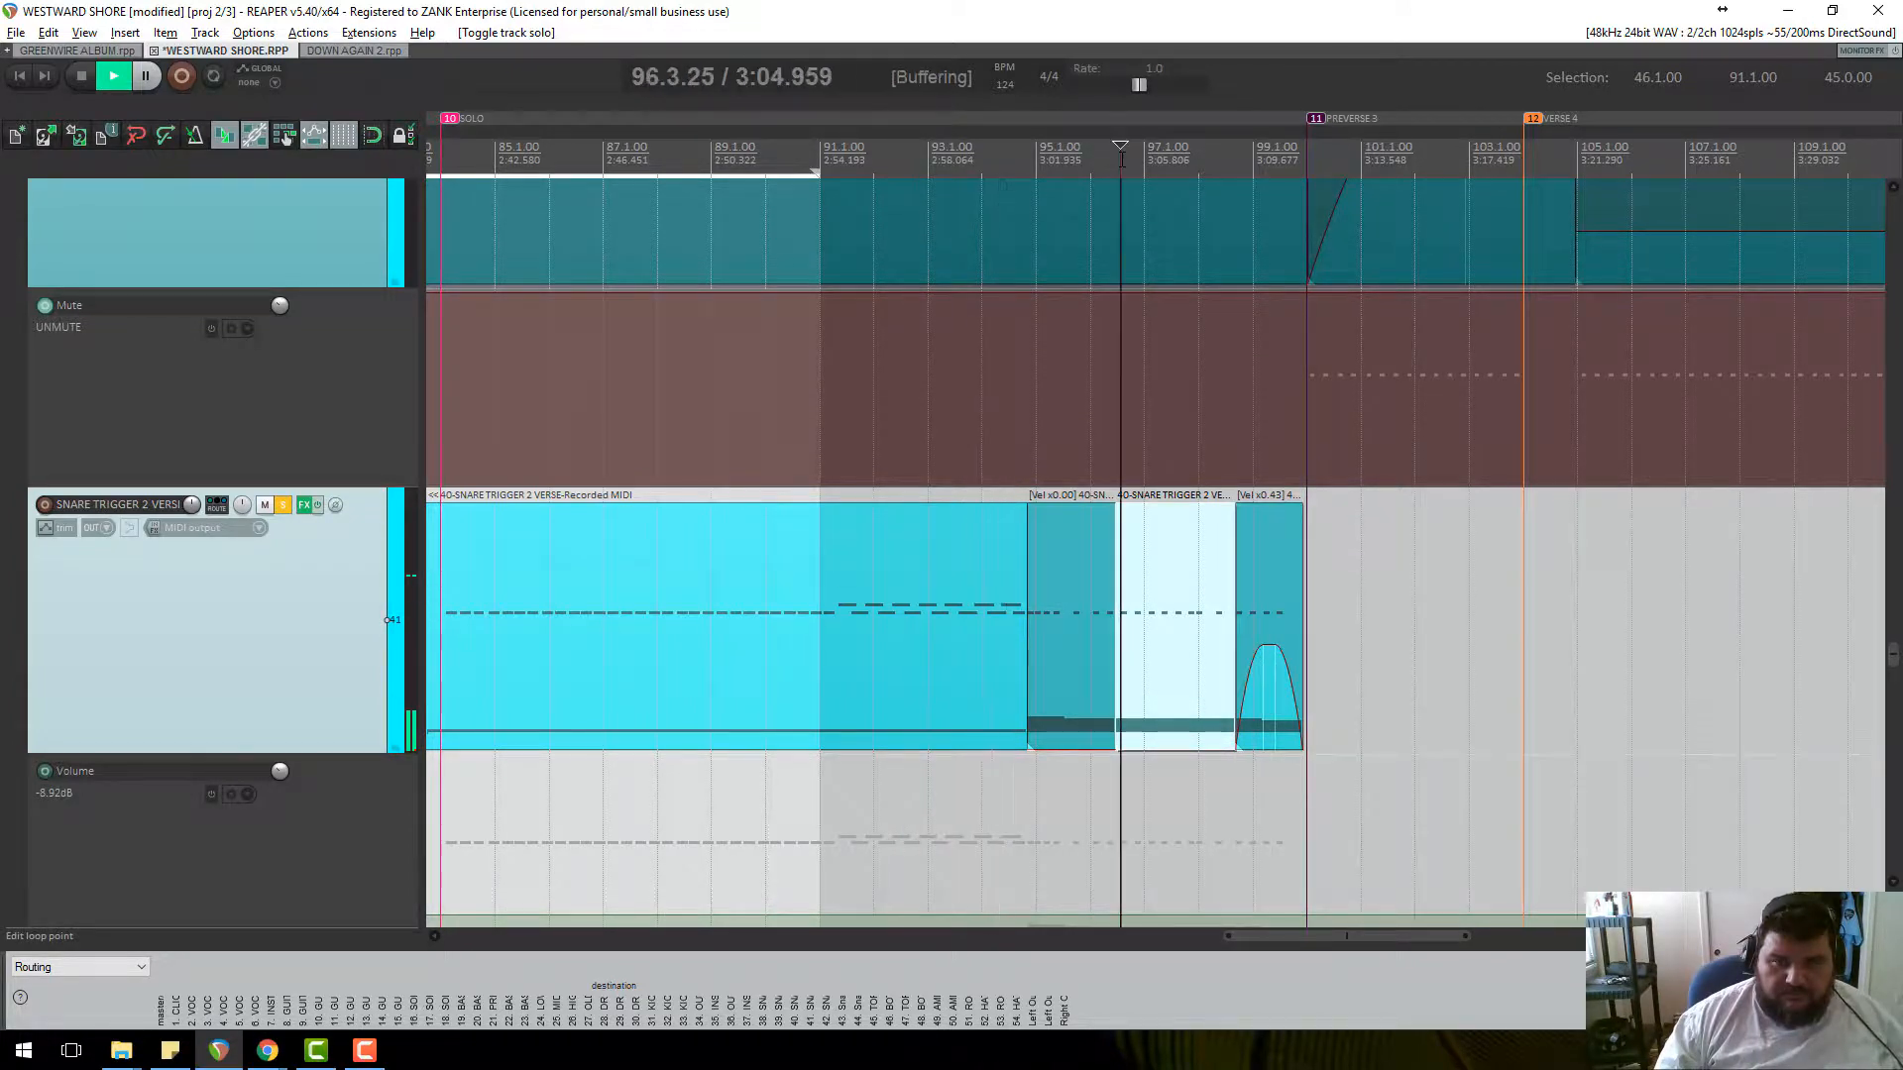
key(space)
double_click(1149, 619)
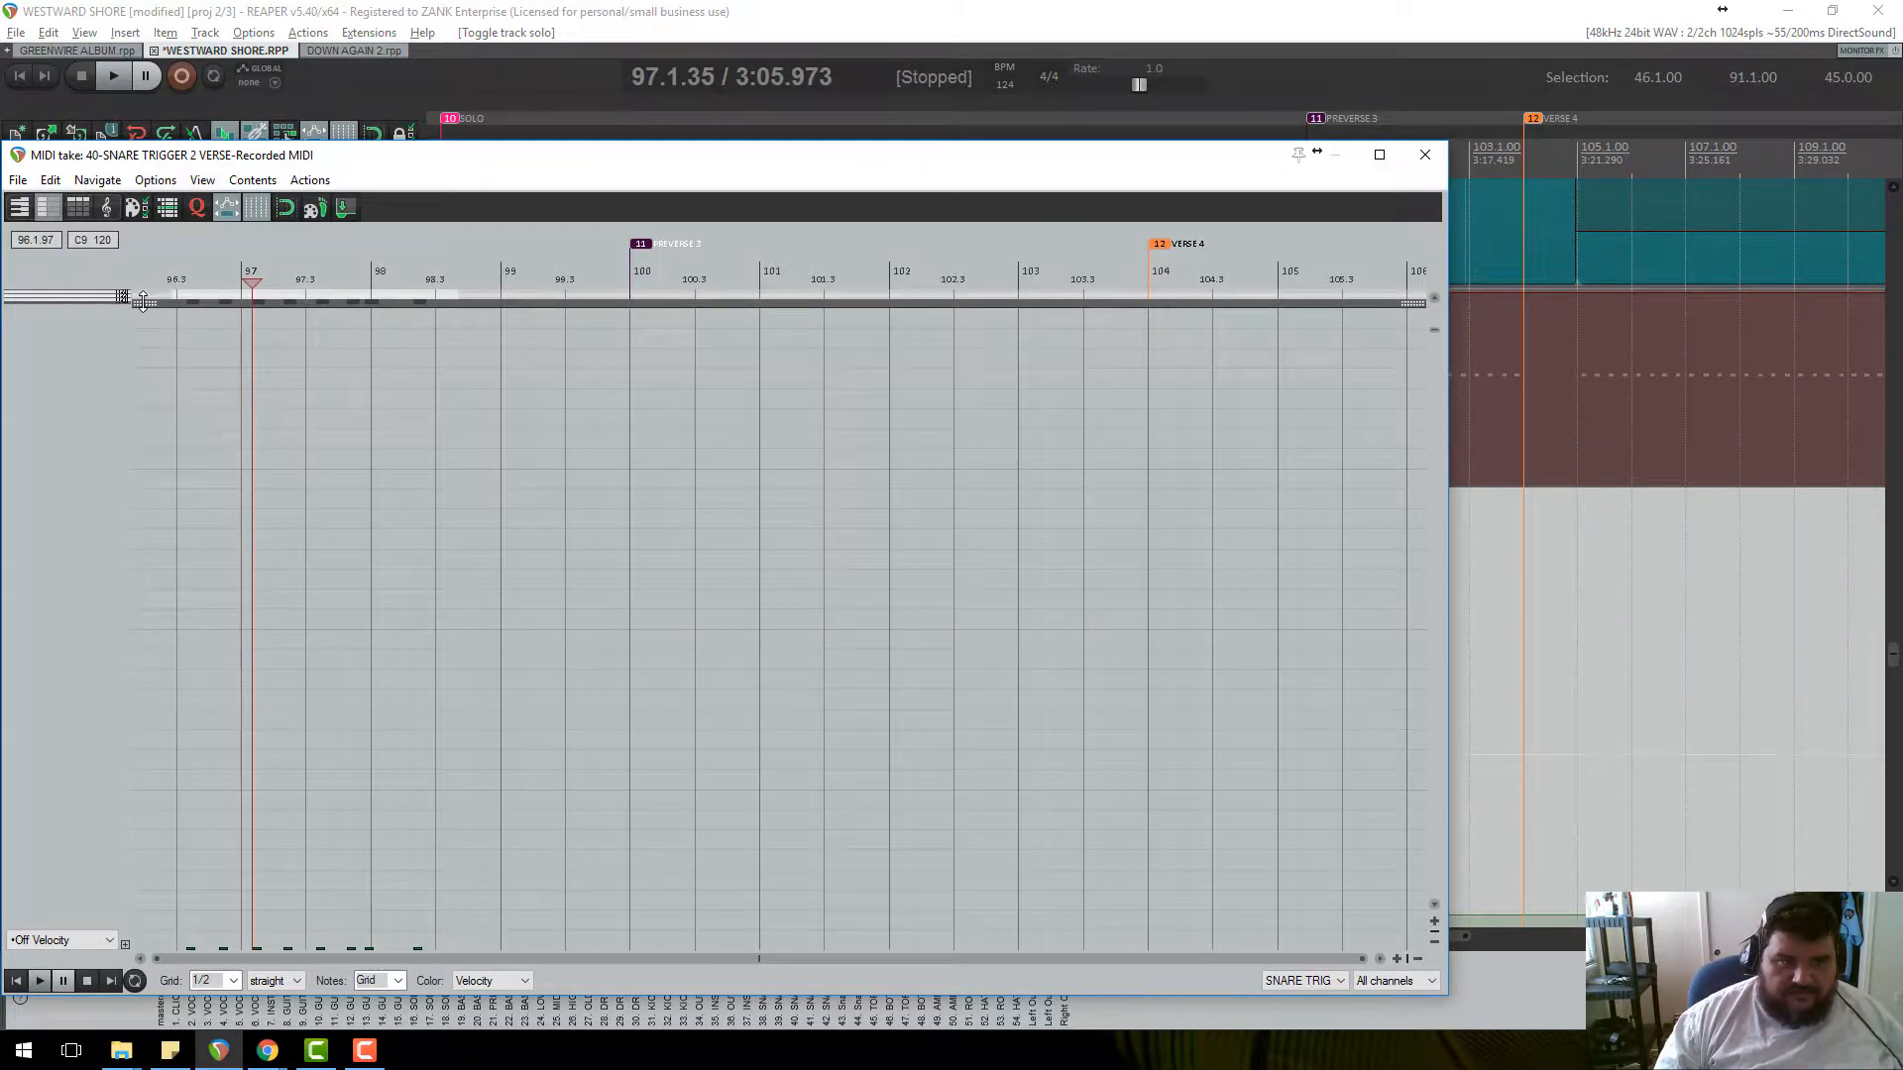
Enlarge the note area and shorten all eight snare trigger notes around bars 96–98.
drag(142, 300, 141, 941)
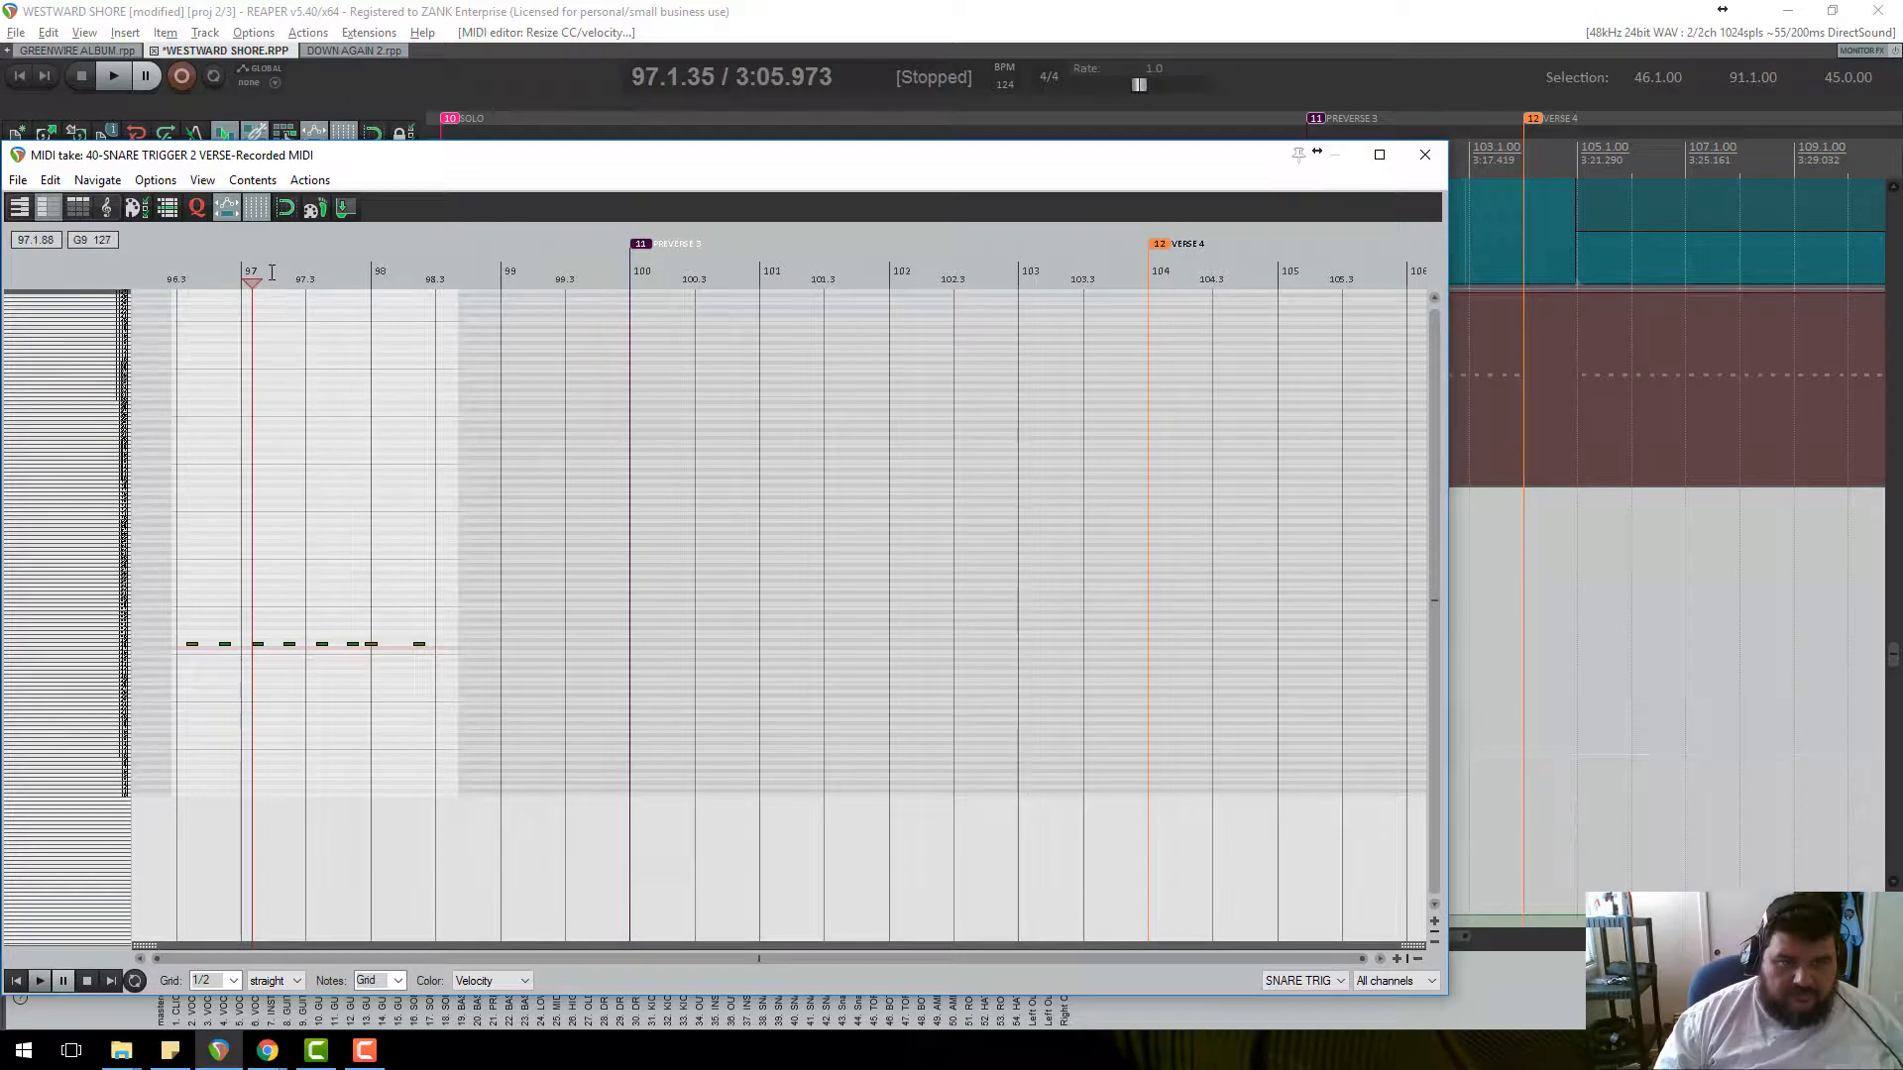
click(271, 273)
scroll(646, 480, up, 3)
scroll(319, 608, up, 2)
scroll(340, 599, down, 2)
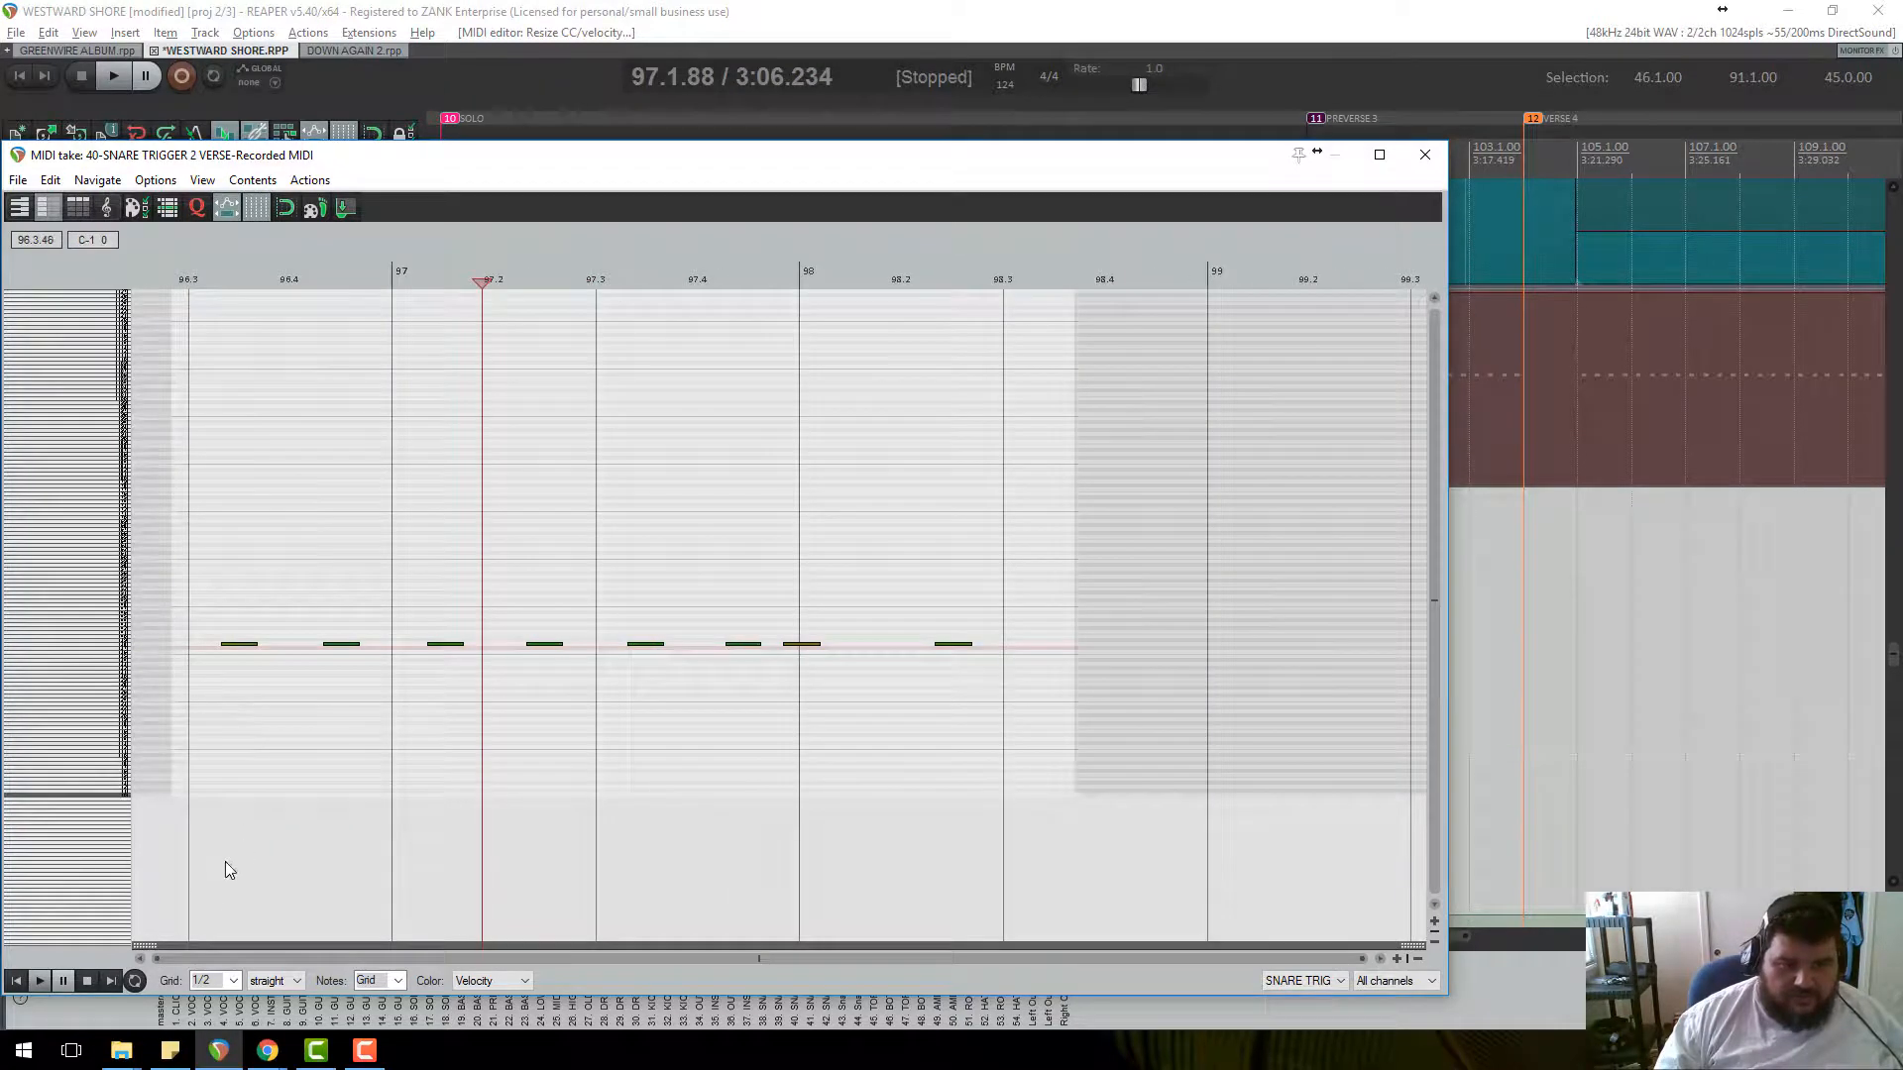
drag(1000, 717, 223, 565)
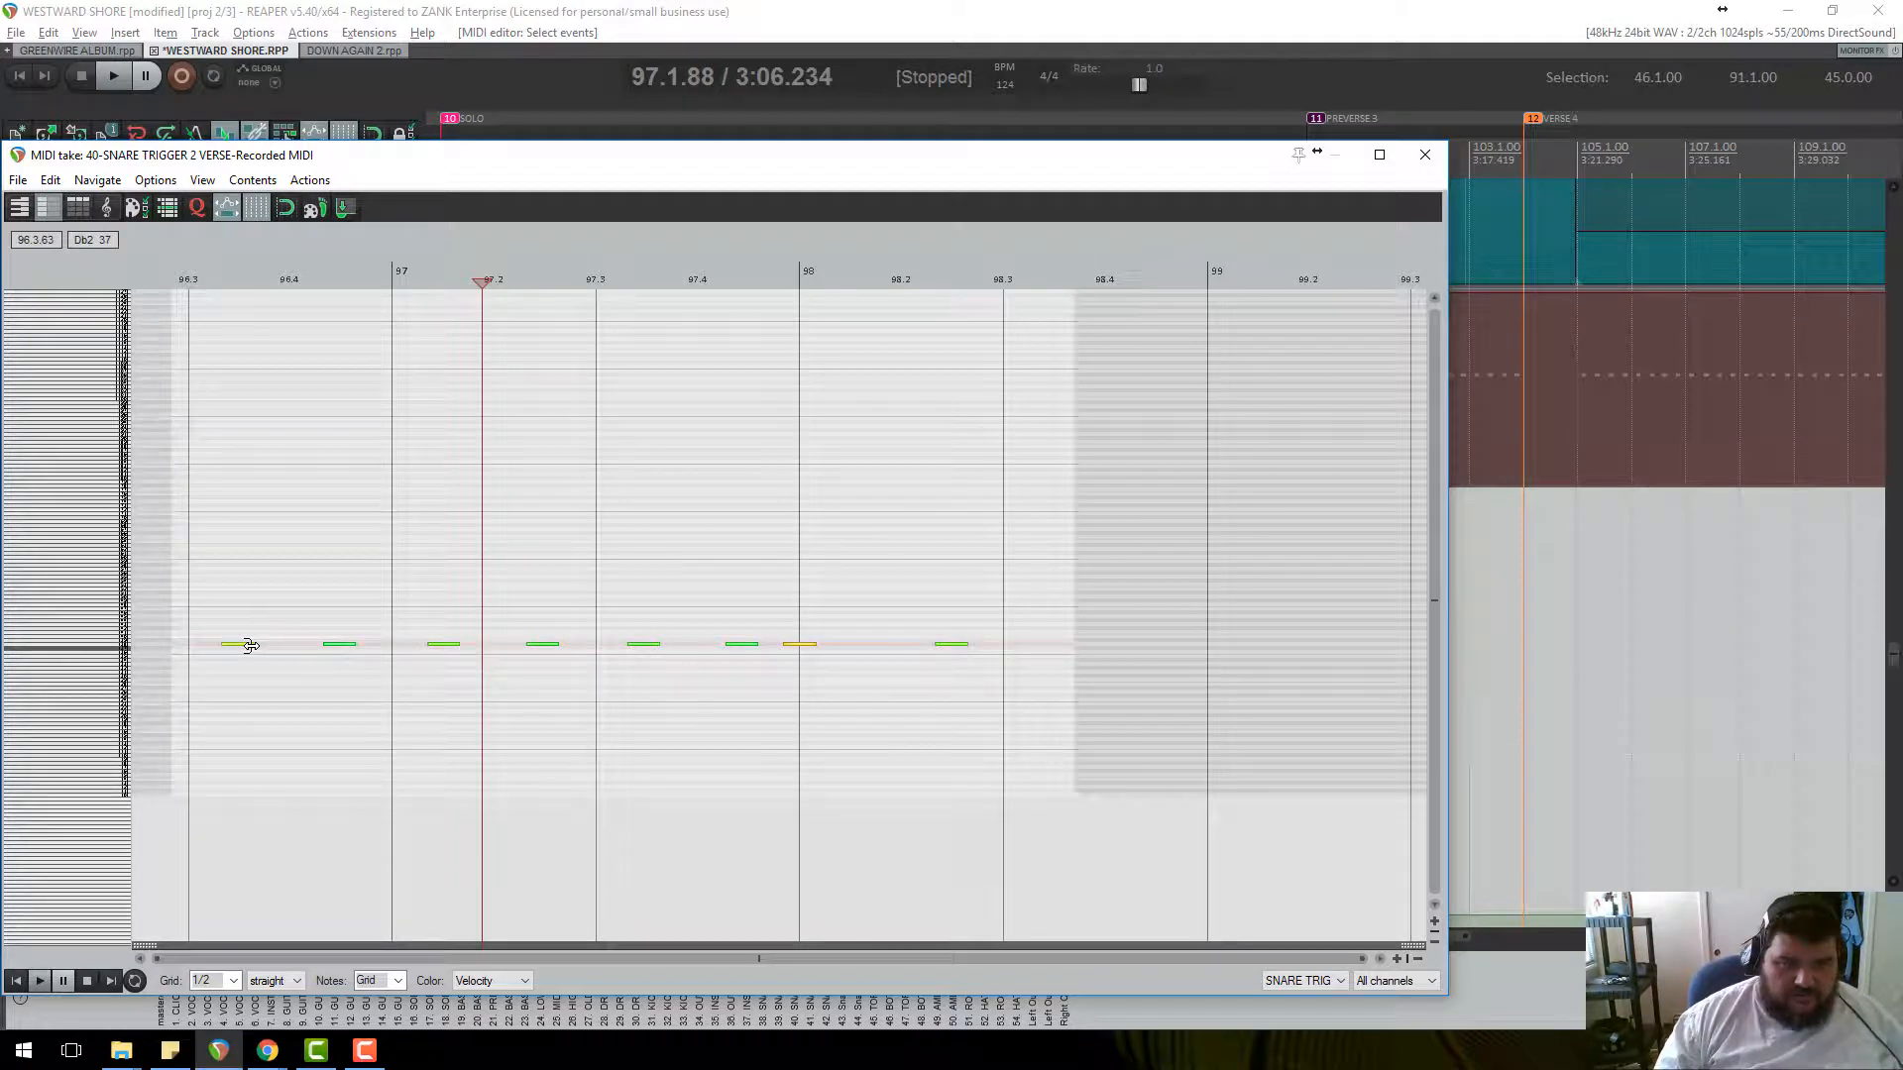
drag(243, 645, 253, 652)
Play the shortened notes from about 96.3, then close the MIDI editor.
click(223, 279)
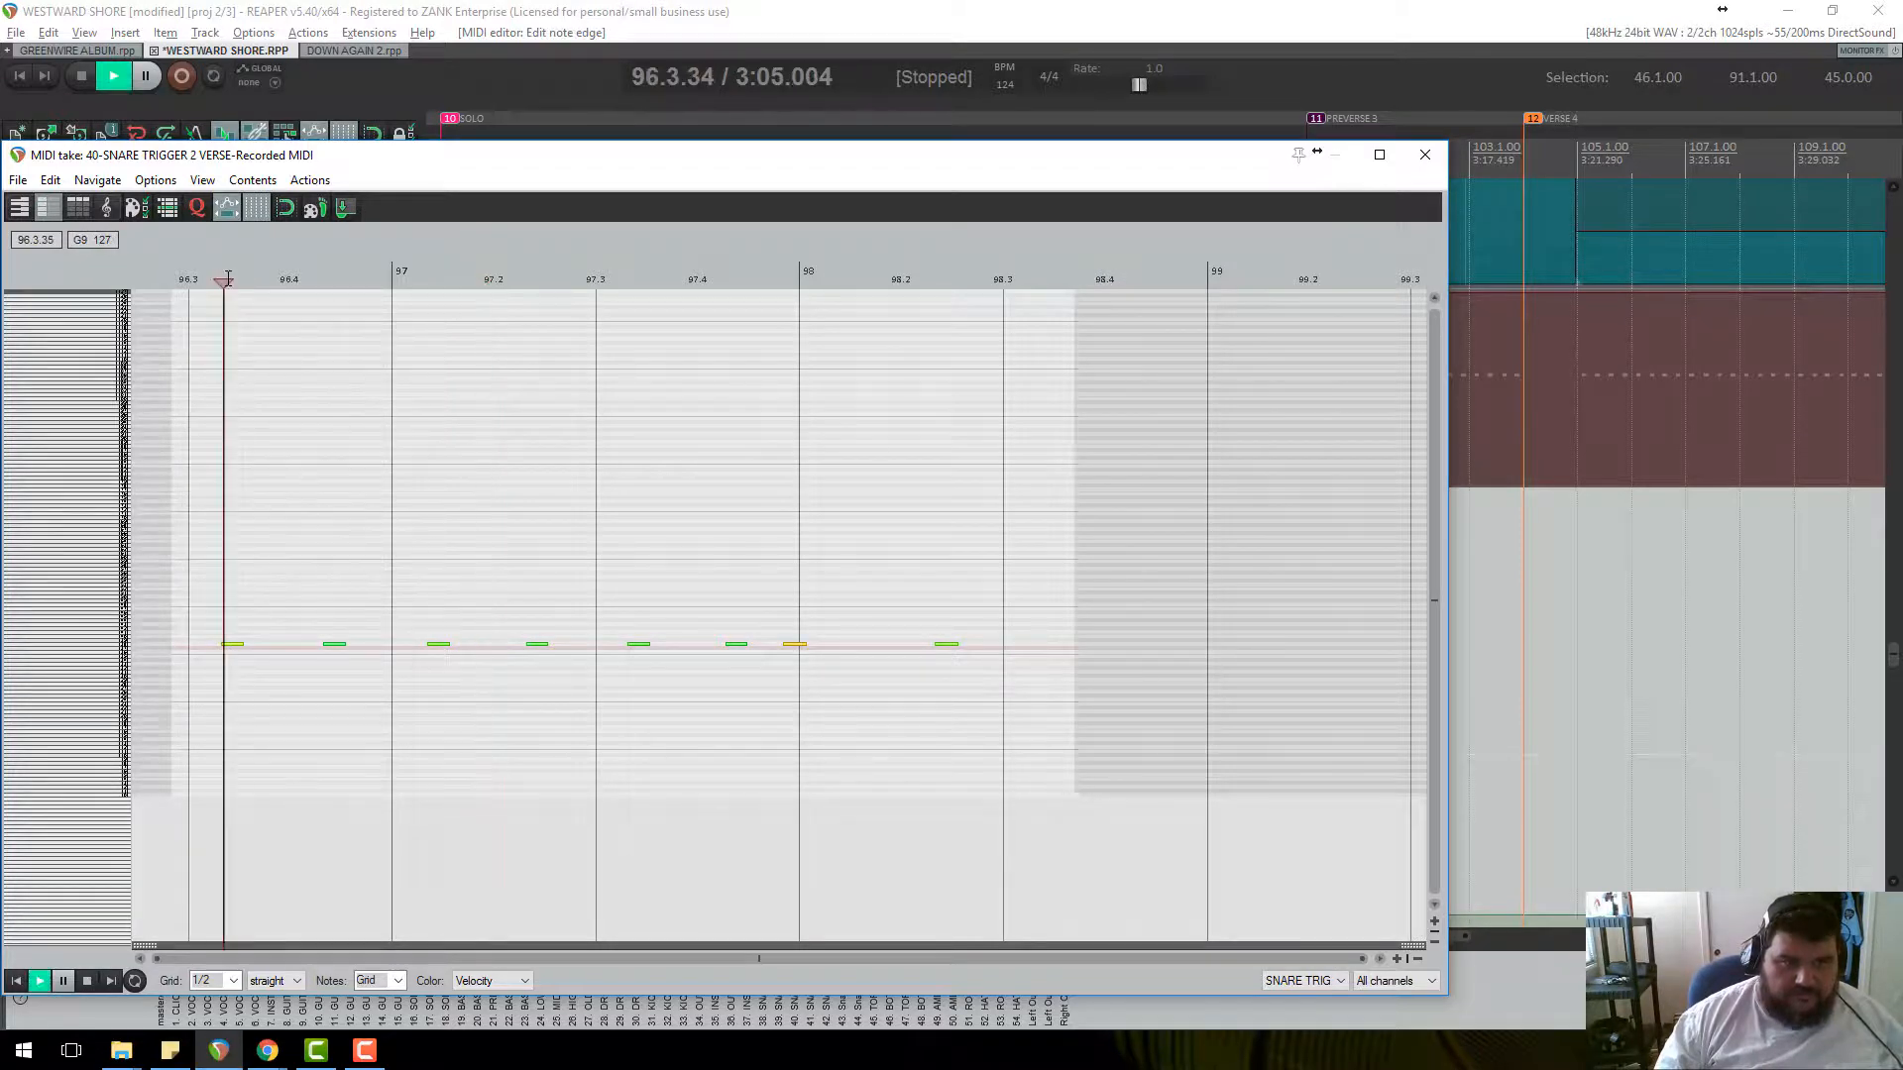
key(space)
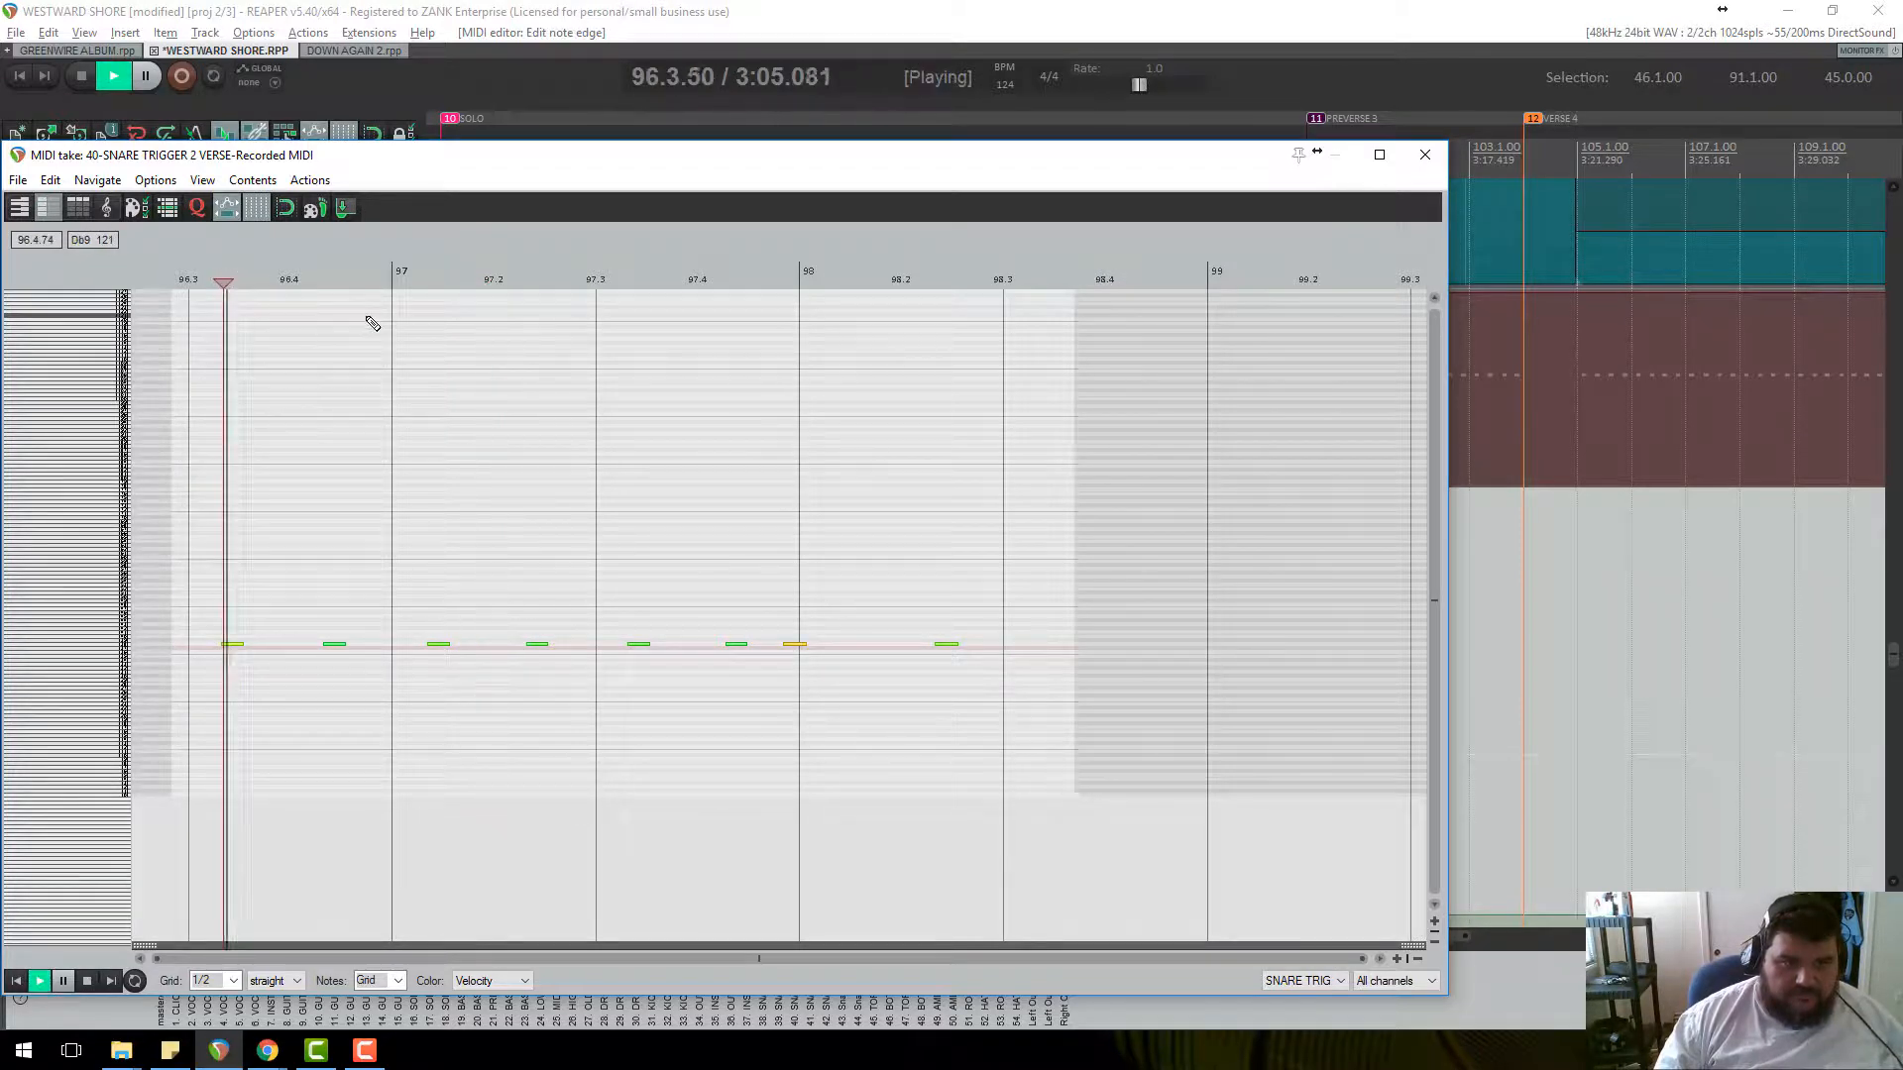
key(space)
click(1427, 156)
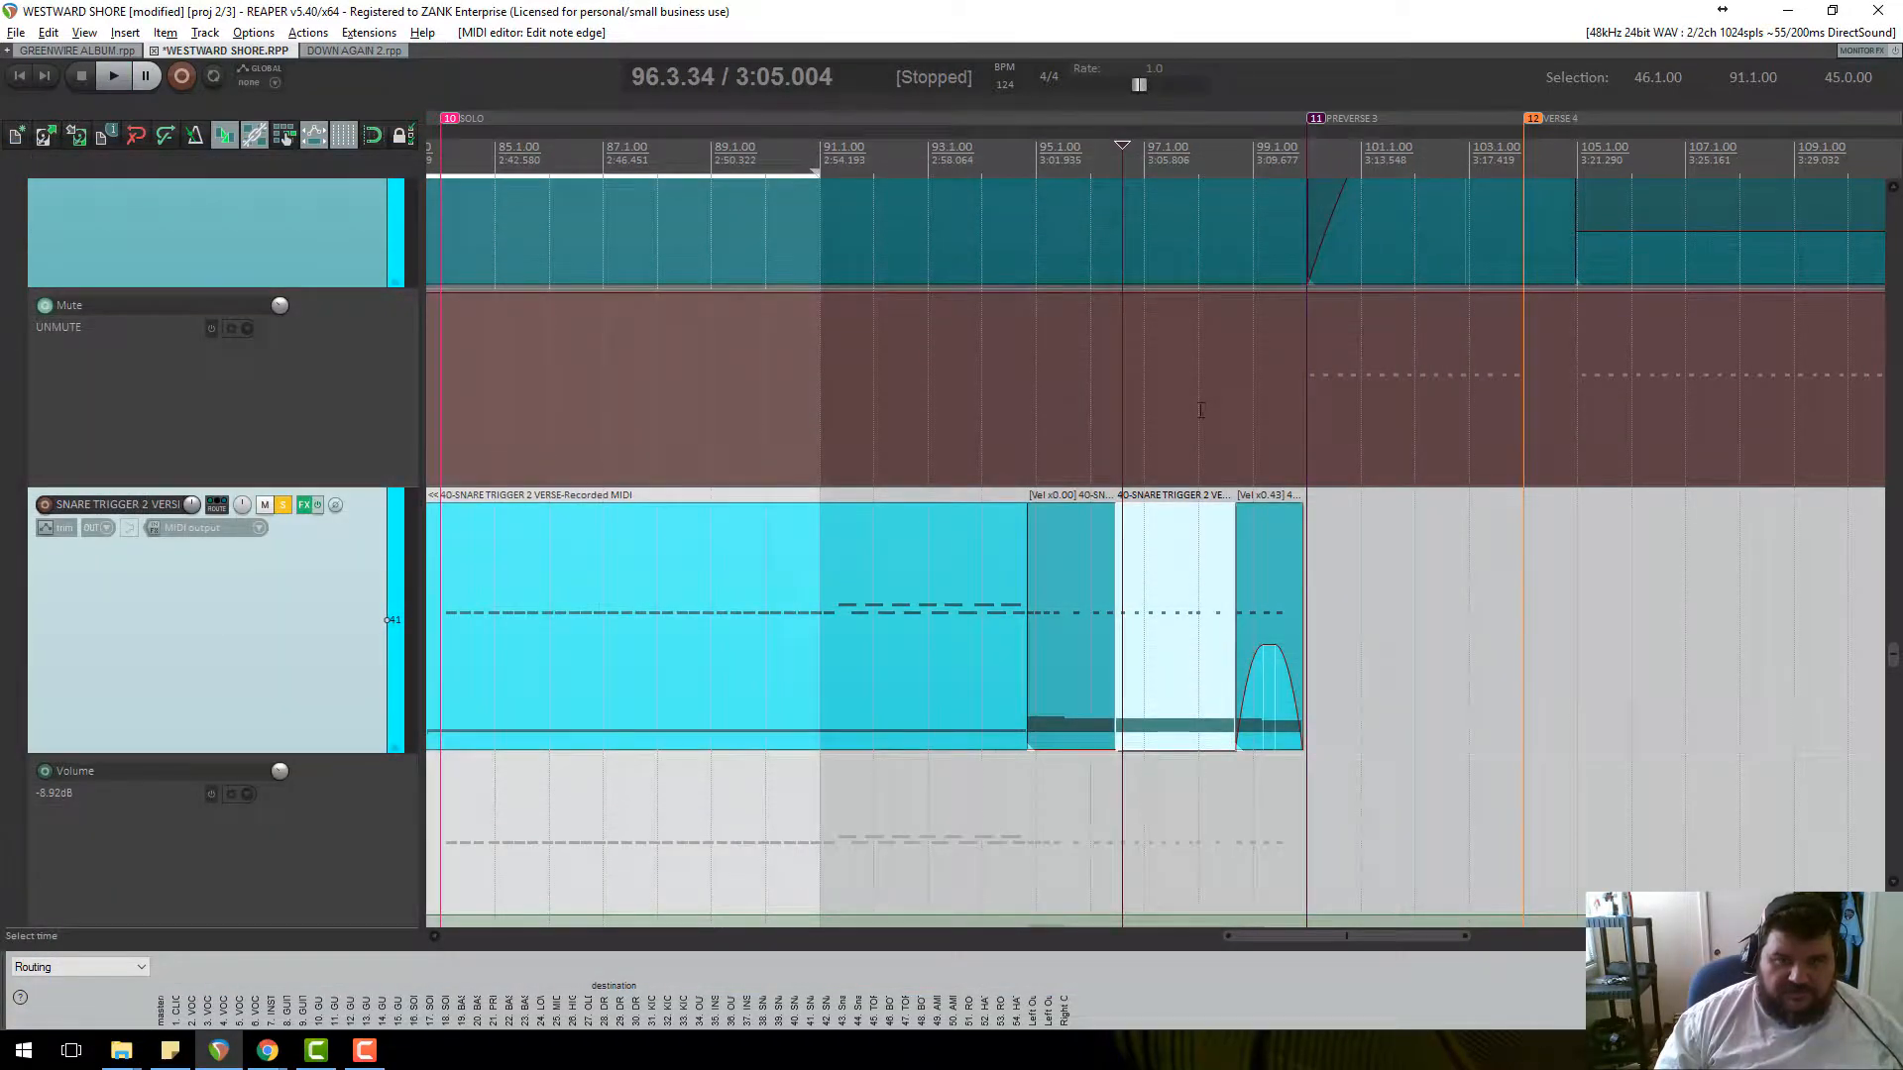
Unsolo the snare trigger track and listen to the mix.
click(283, 506)
key(space)
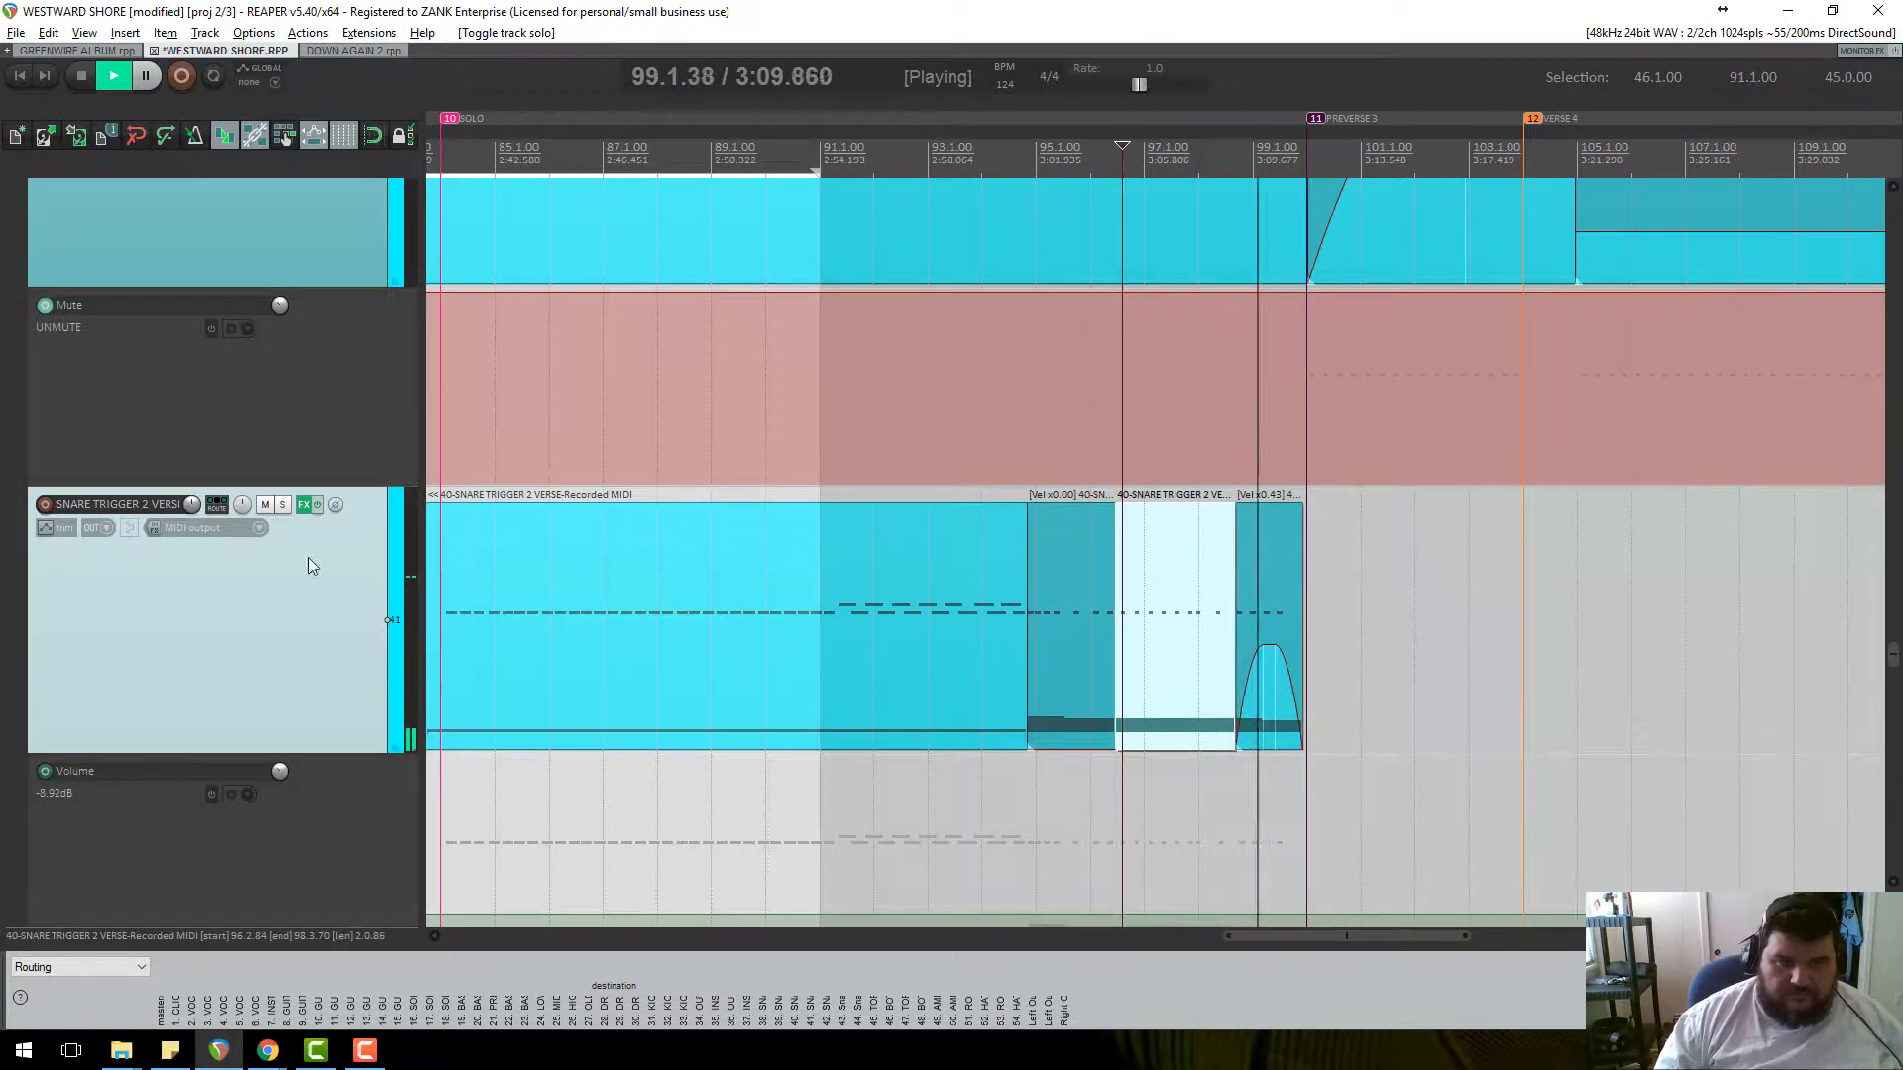
key(space)
scroll(269, 590, up, 5)
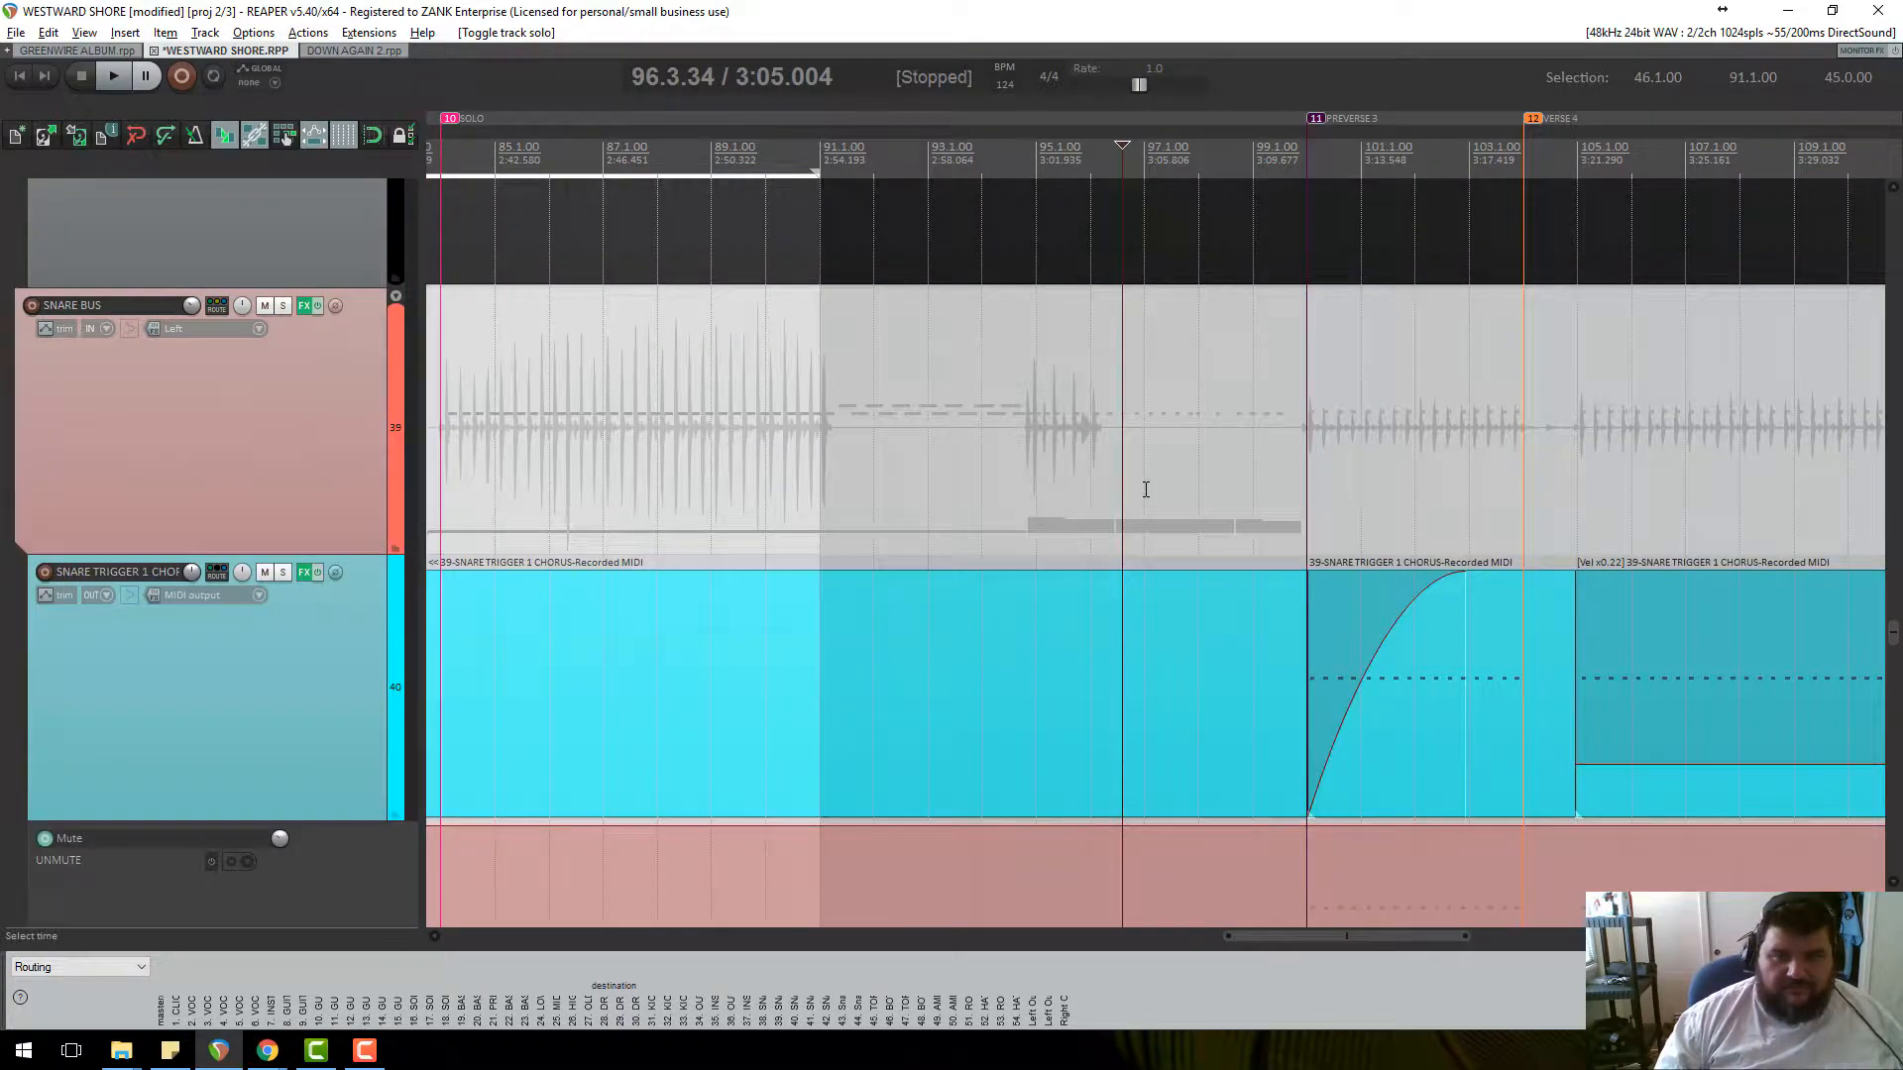
scroll(1146, 490, down, 6)
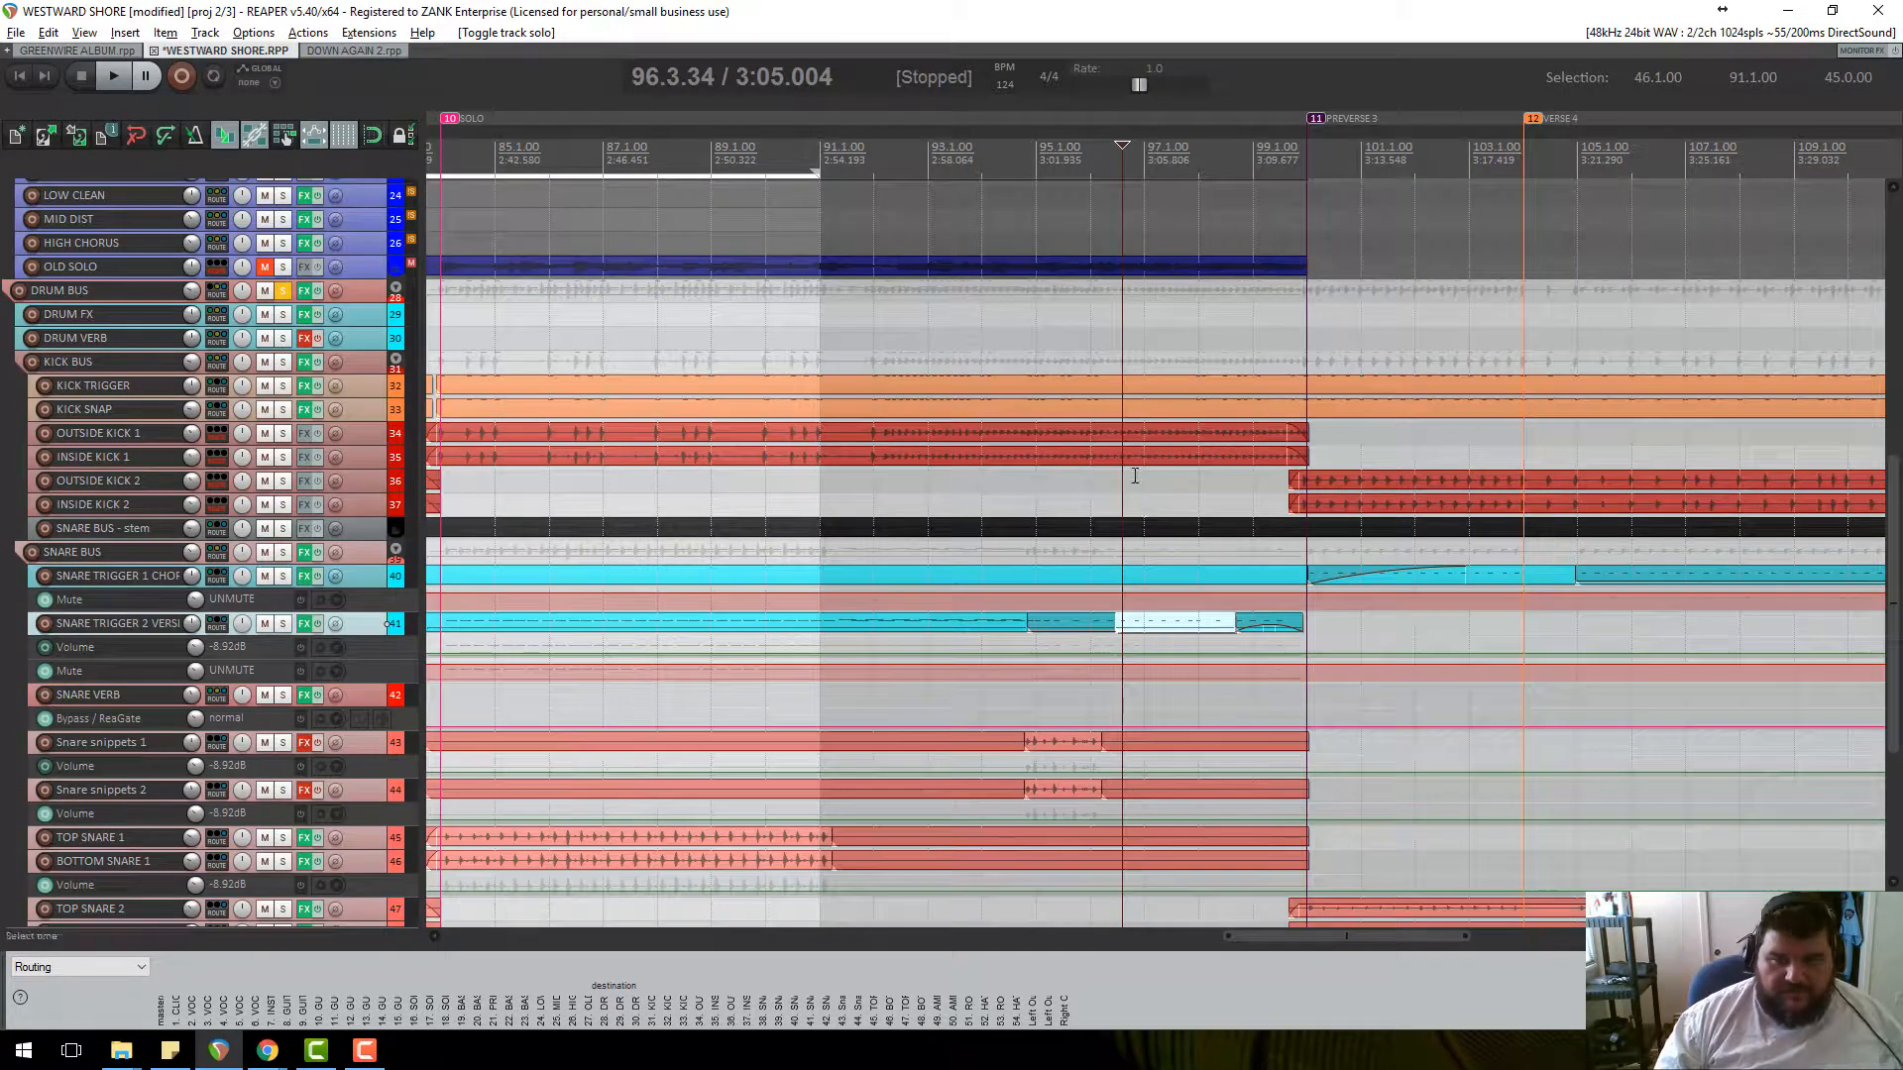
scroll(278, 682, down, 6)
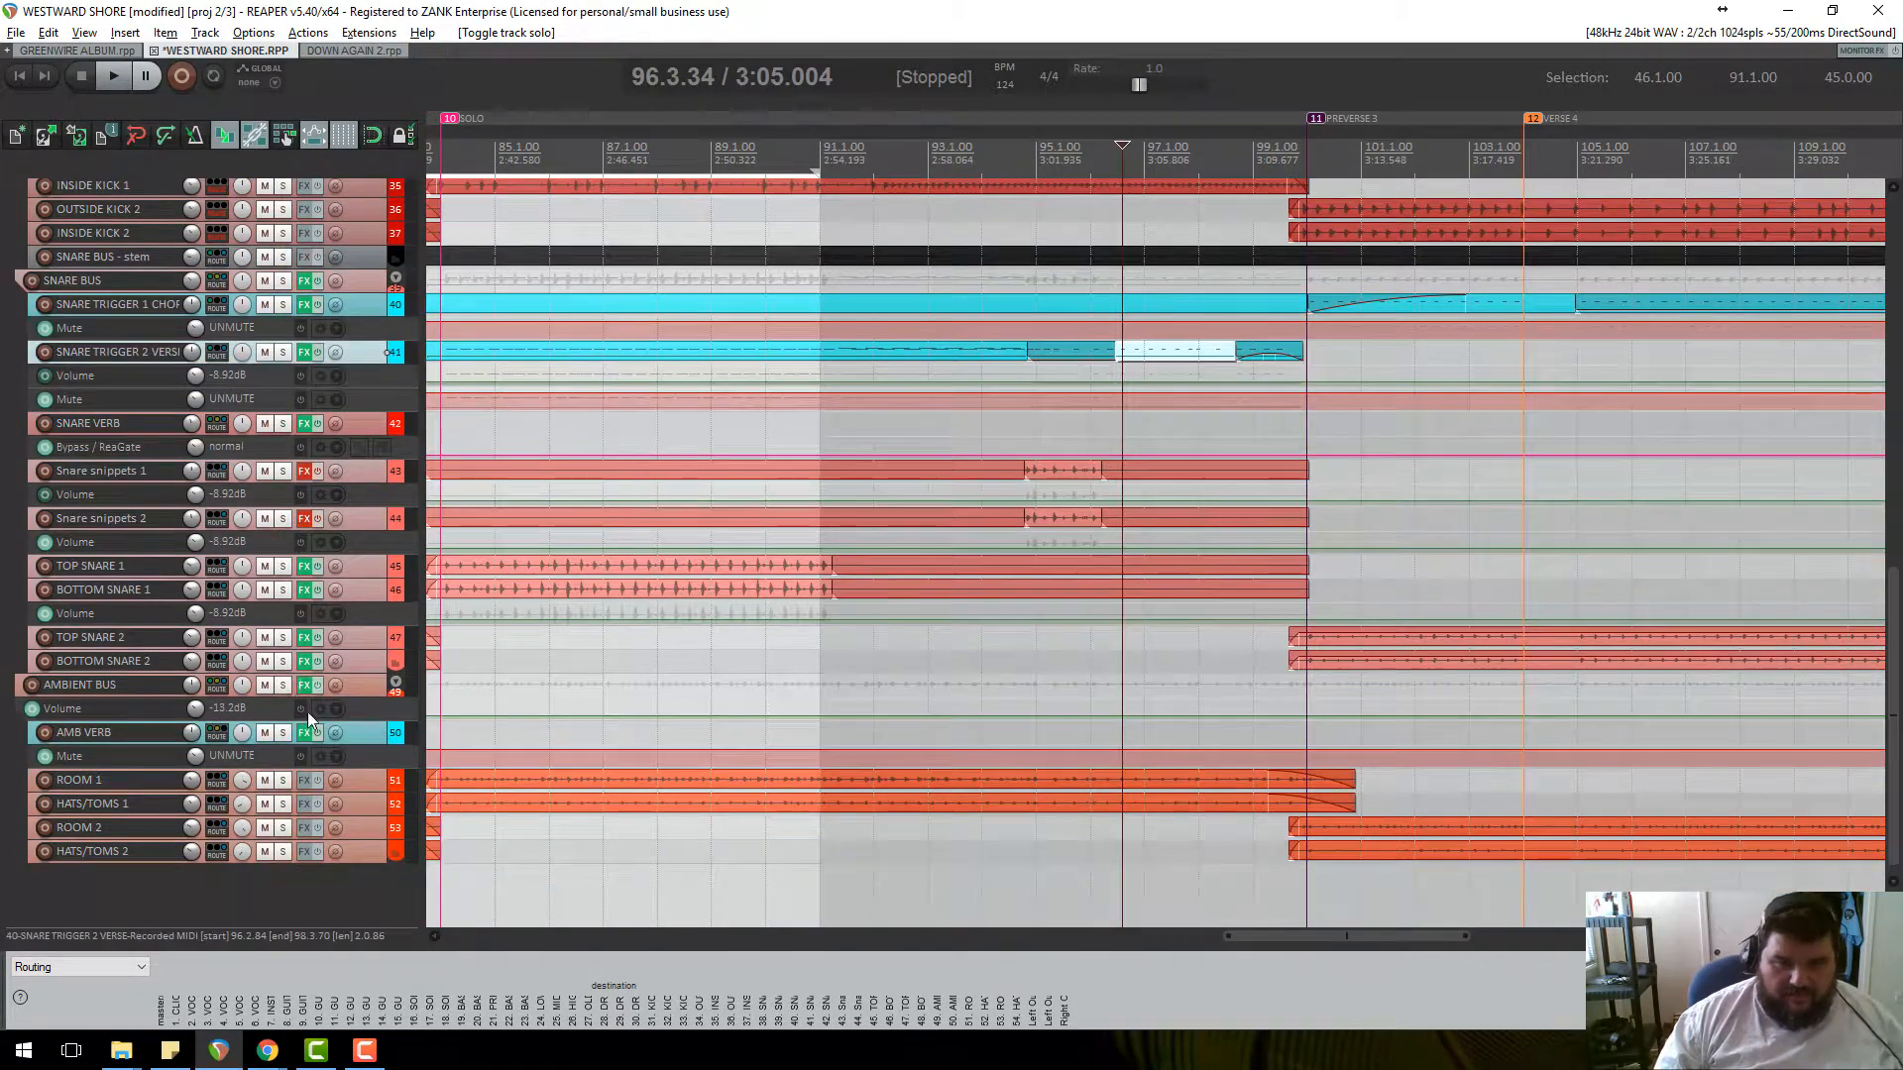
Solo ROOM 1 and HATS/TOMS 1 to audition them, then unsolo both.
click(285, 783)
click(284, 805)
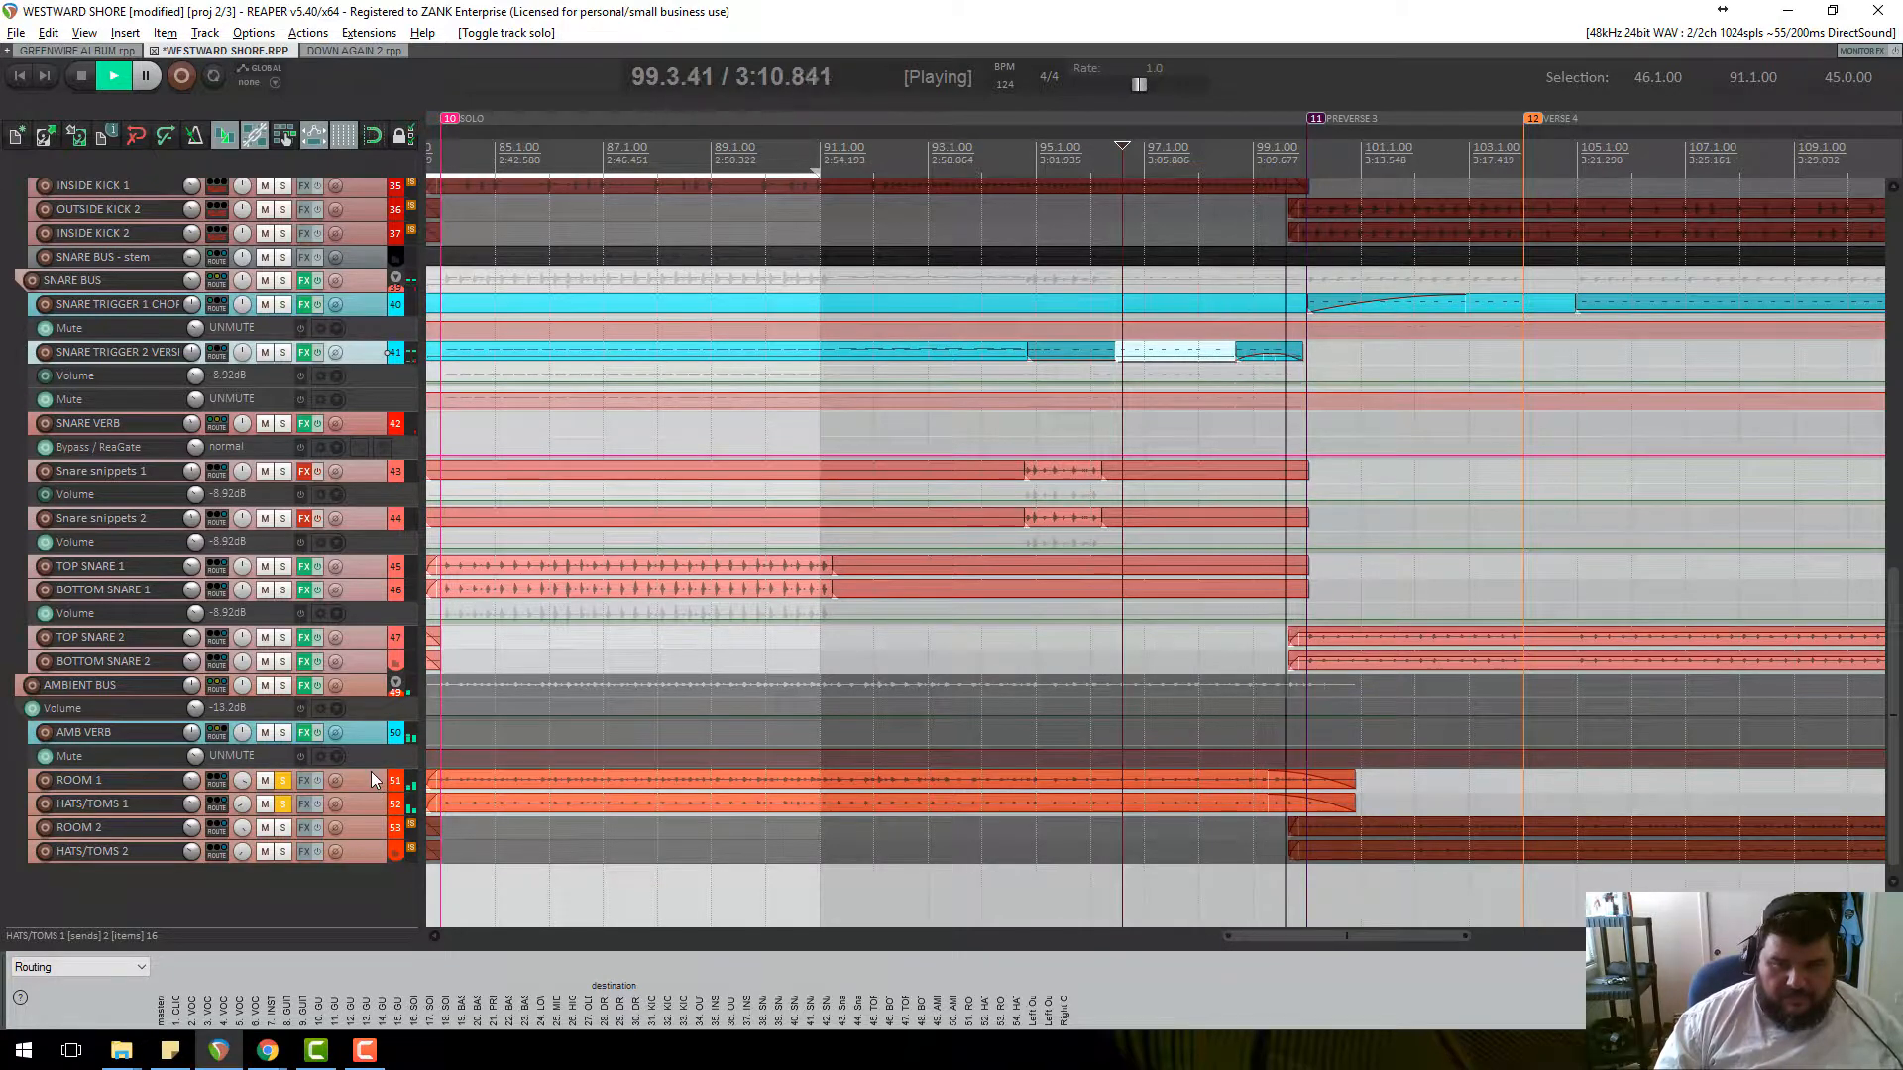
key(space)
click(287, 796)
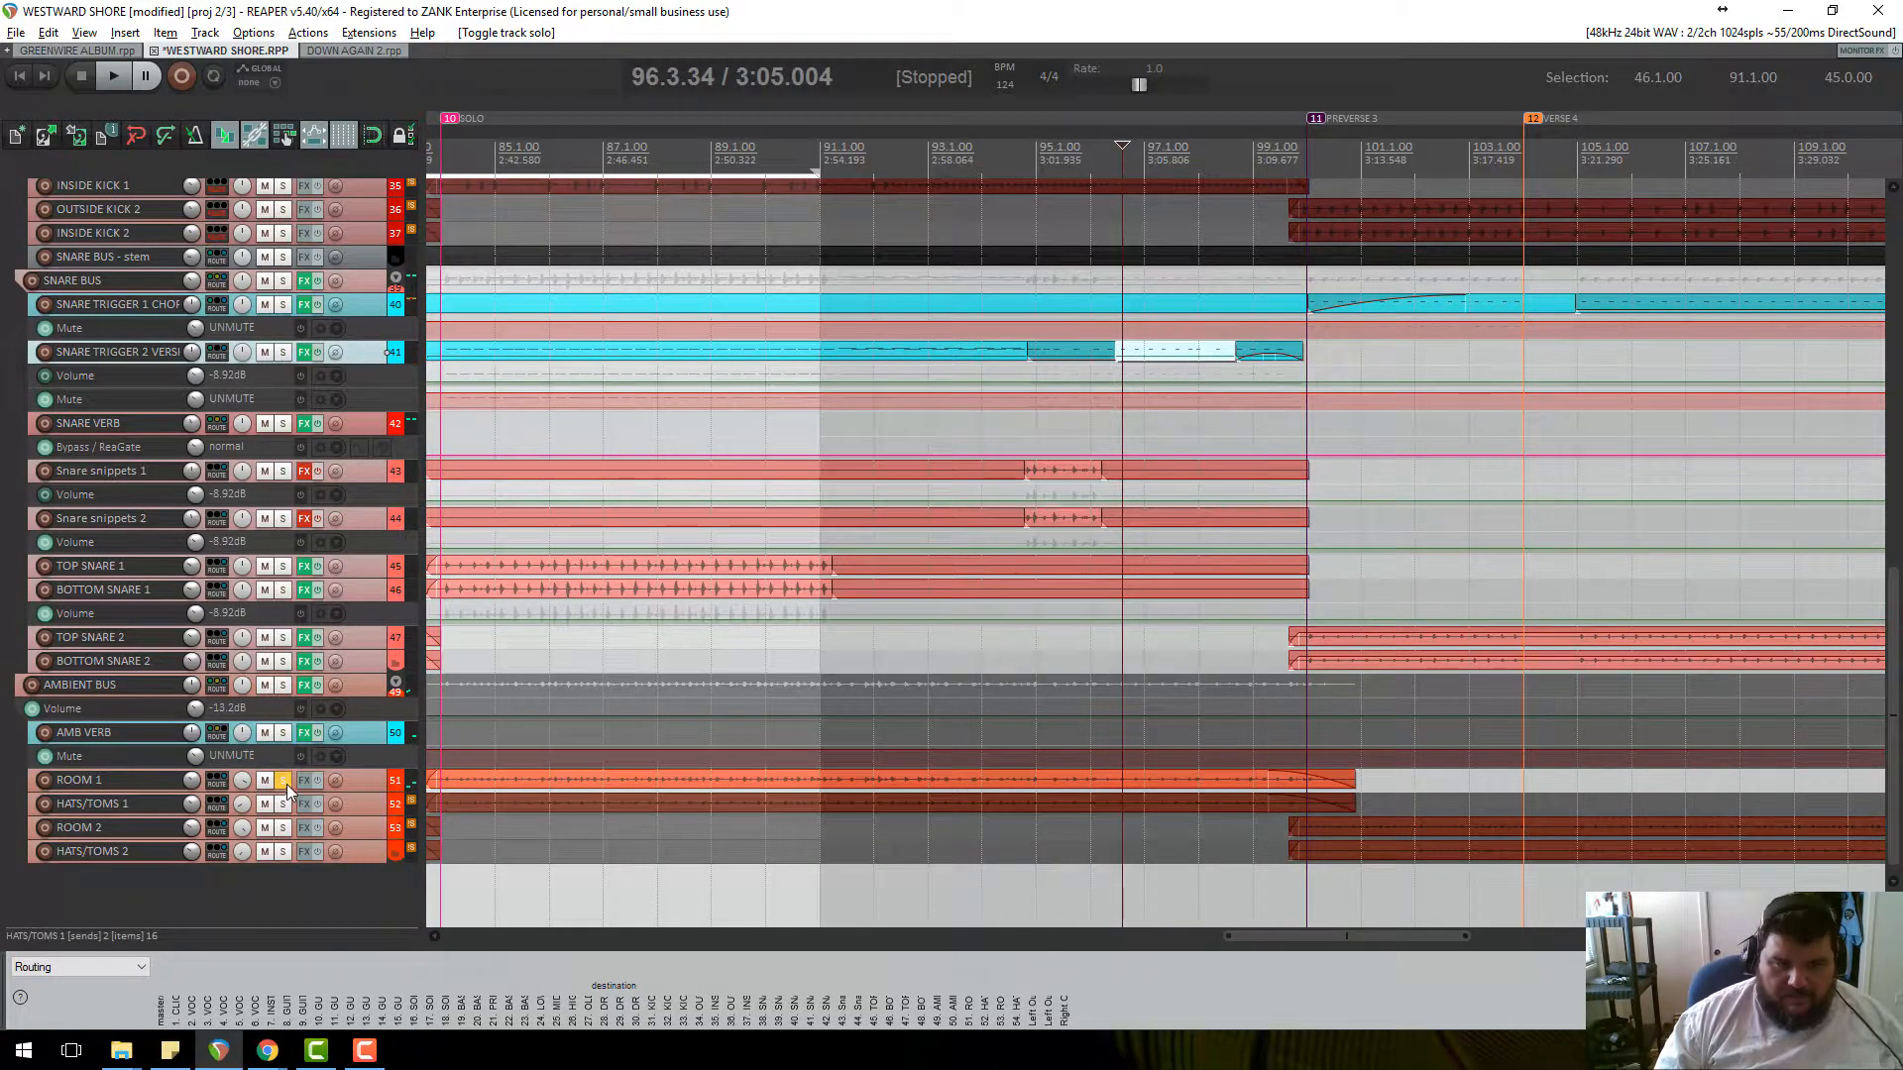
scroll(335, 582, up, 2)
Make the SNARE TRIGGER 2 VERSE track taller and set the play position to 94.4.58.
key(space)
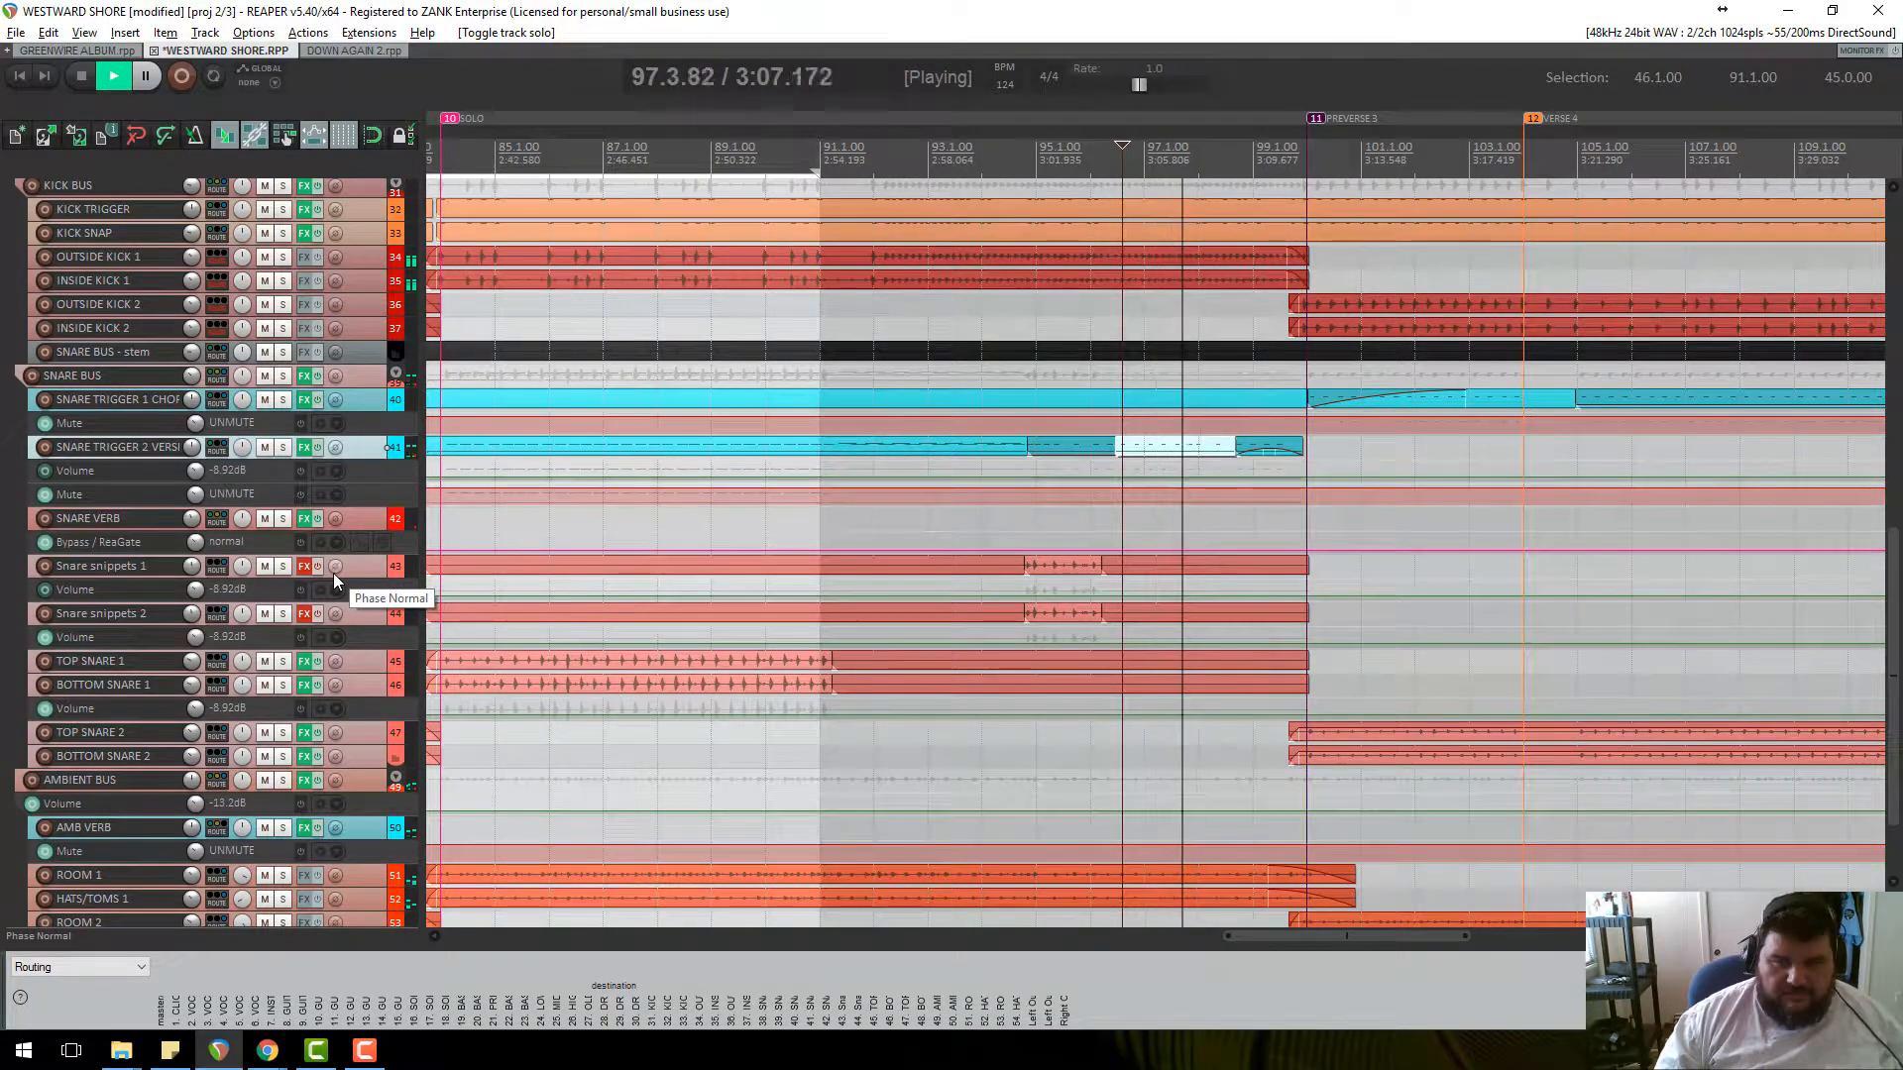
drag(377, 458, 374, 492)
key(space)
click(1031, 161)
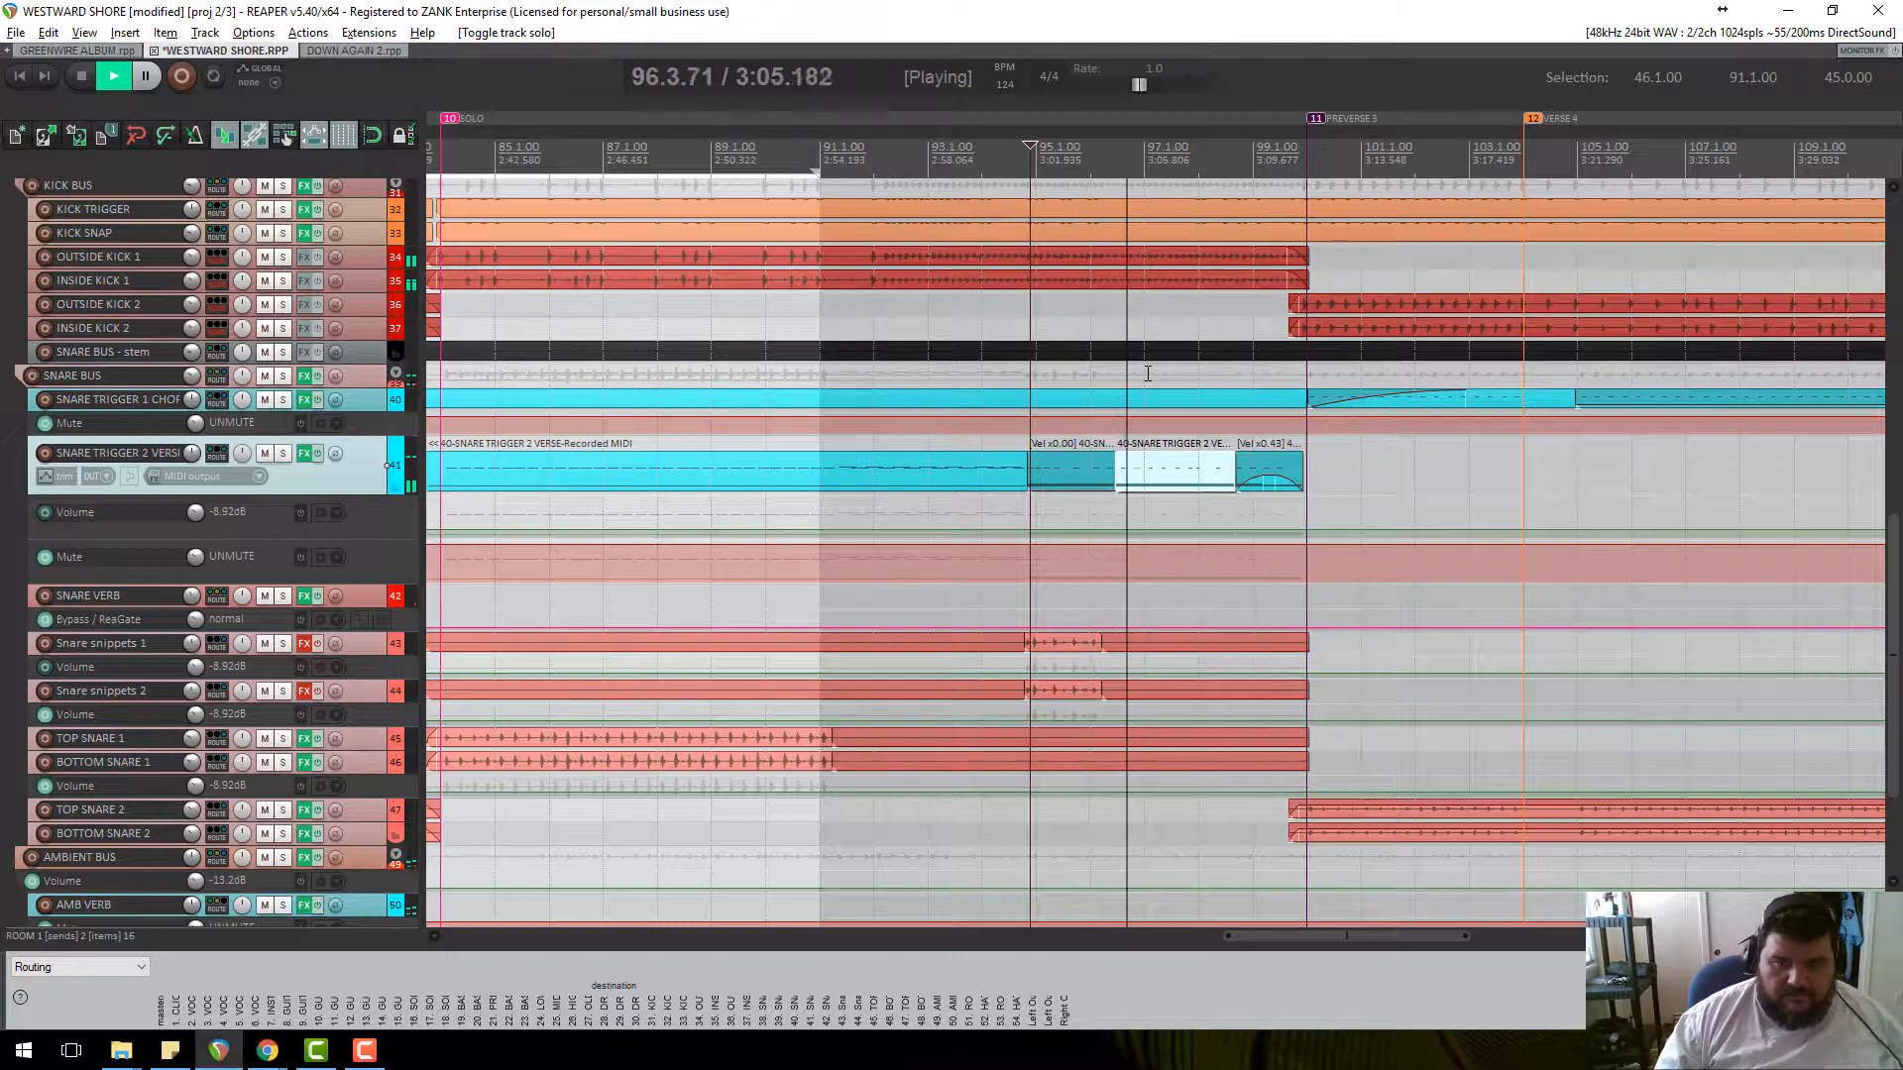
key(space)
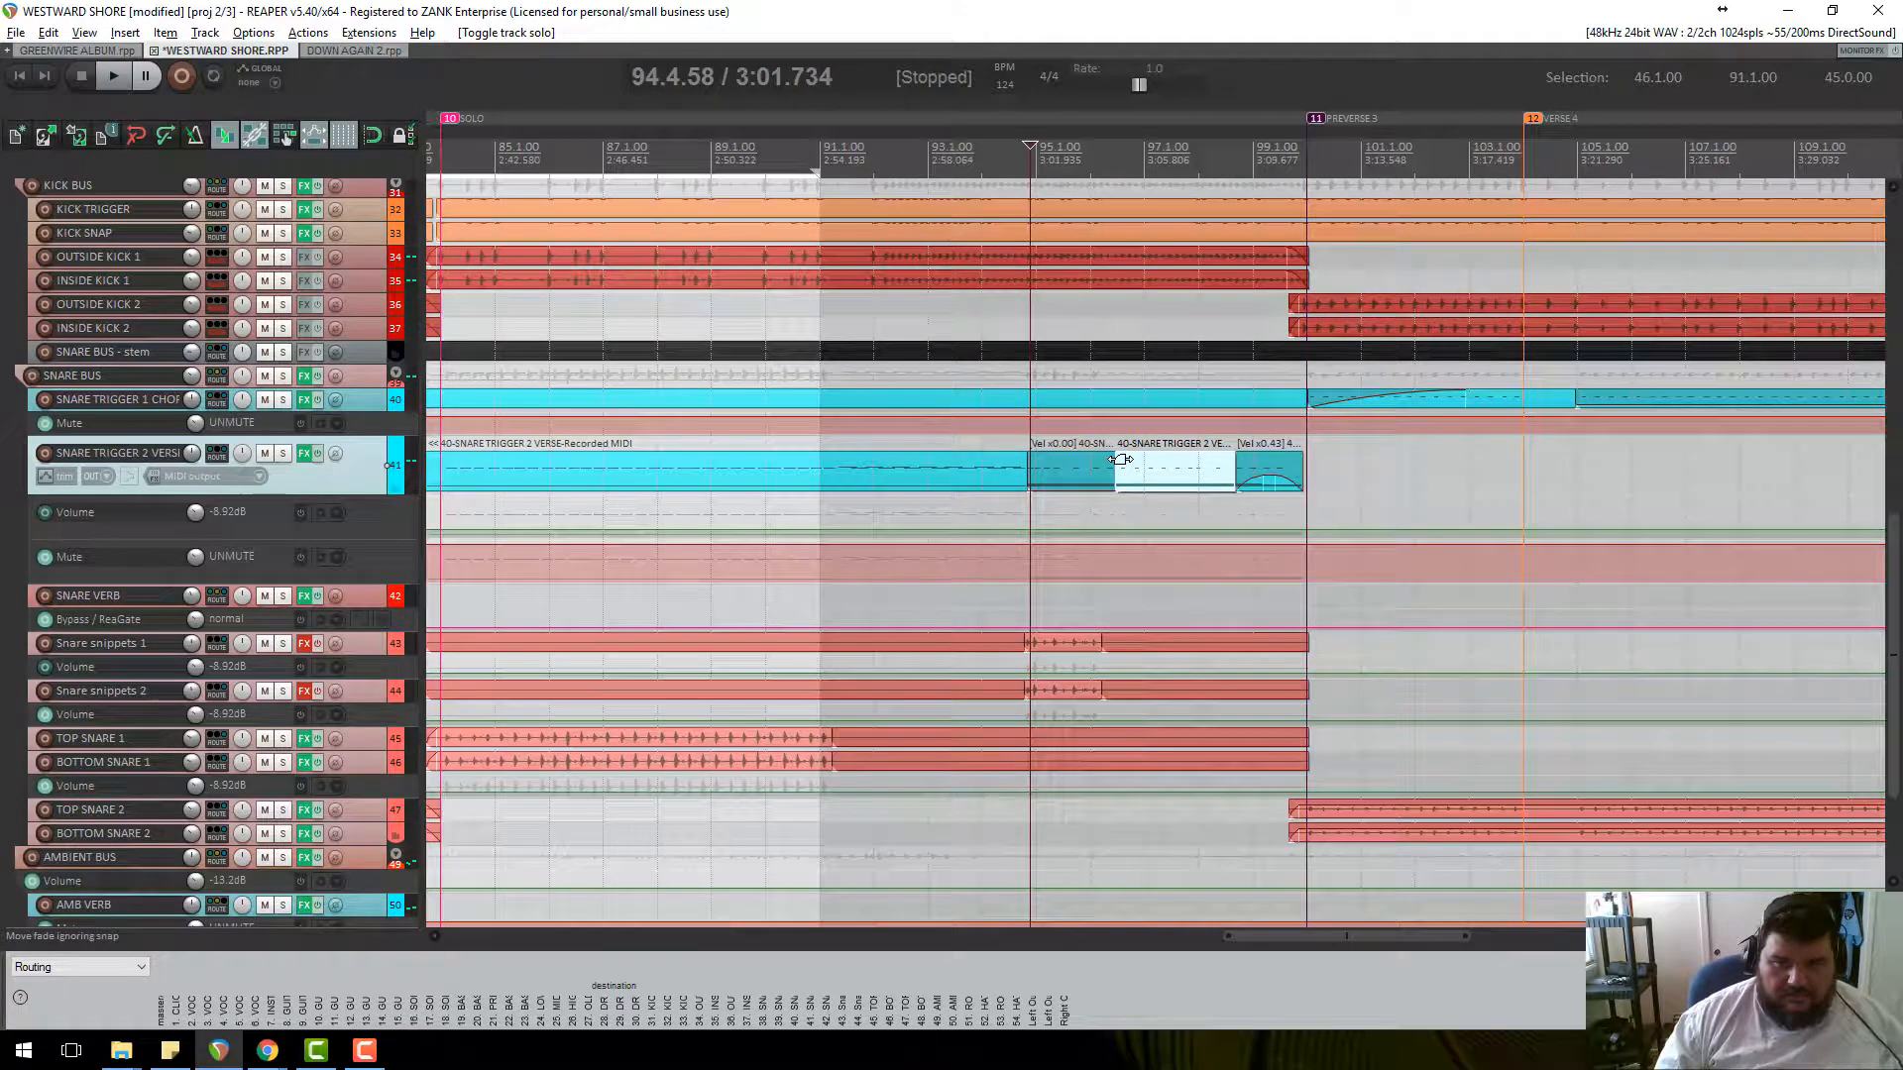
Give the middle trigger item a long fade-in, audition it from 96.2.15, and enlarge its Volume lane.
drag(1120, 460, 1152, 460)
click(1109, 164)
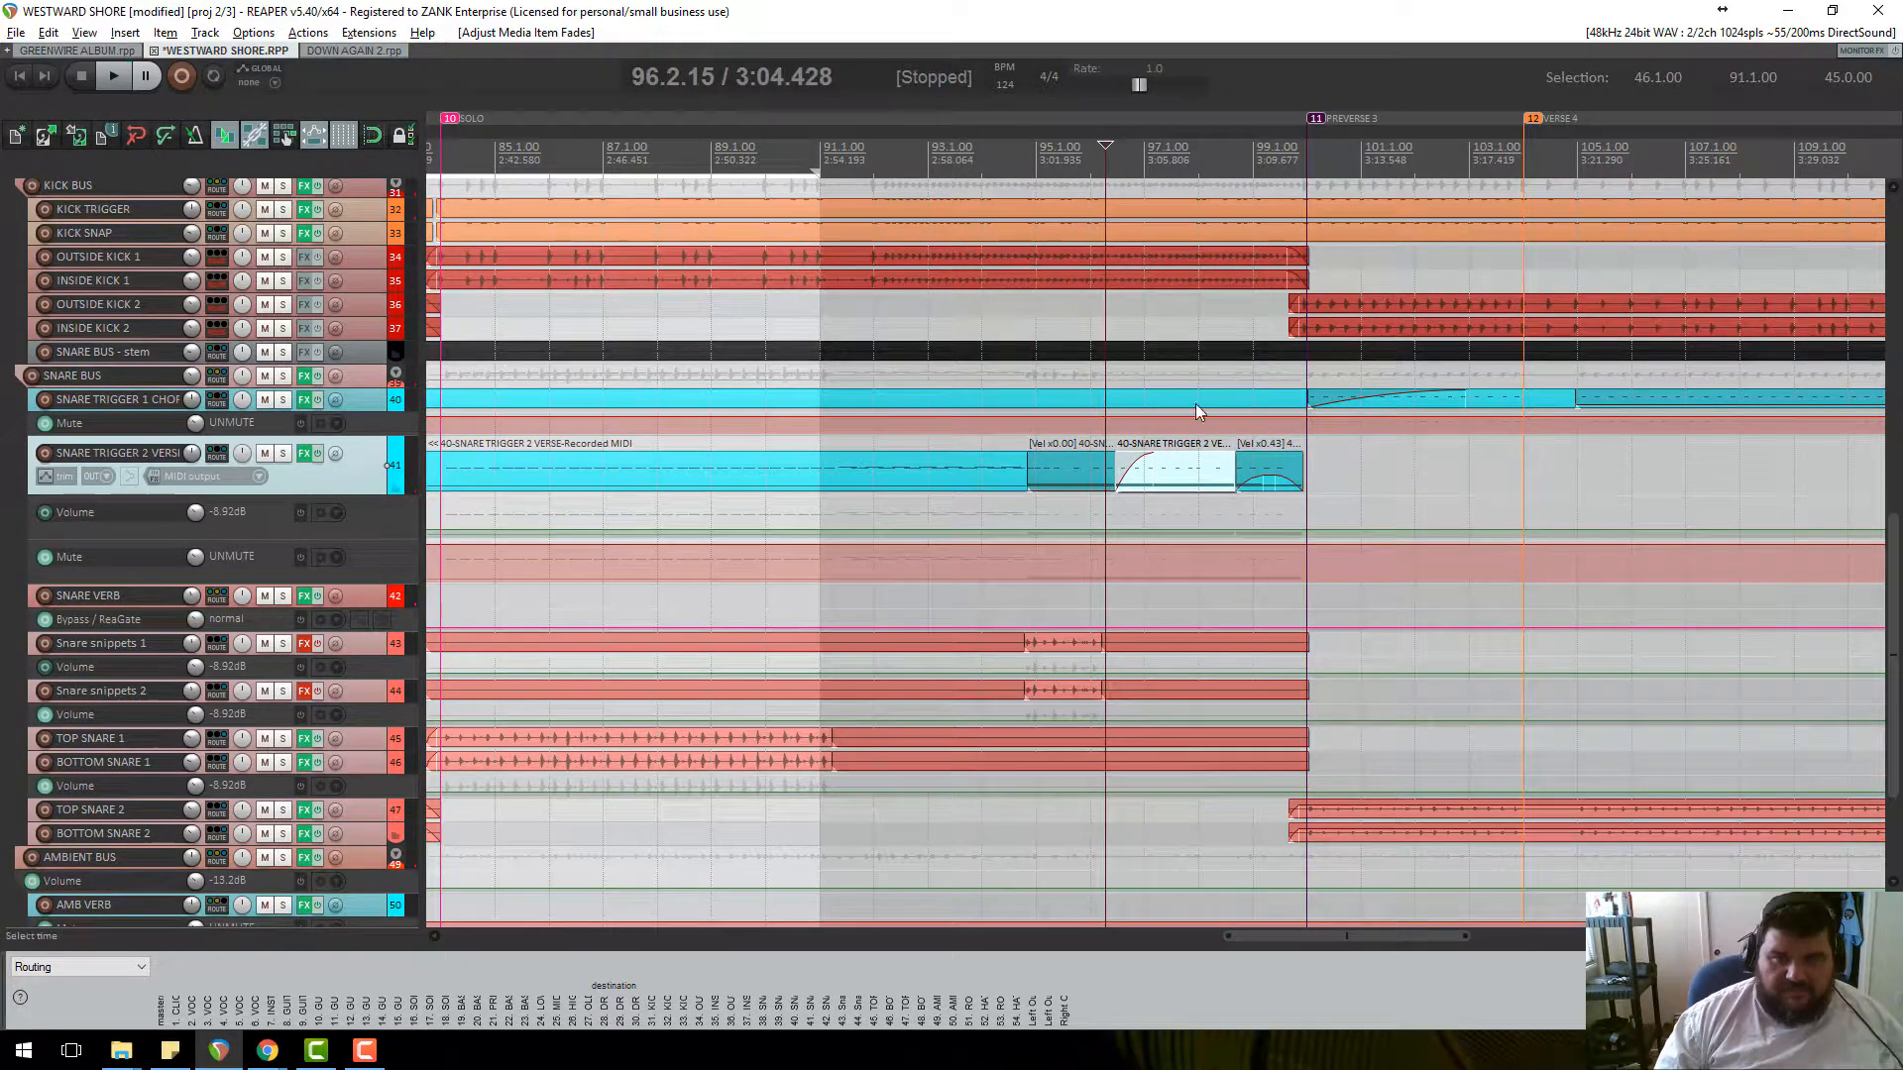
key(space)
scroll(1252, 522, up, 5)
key(space)
scroll(1254, 522, down, 5)
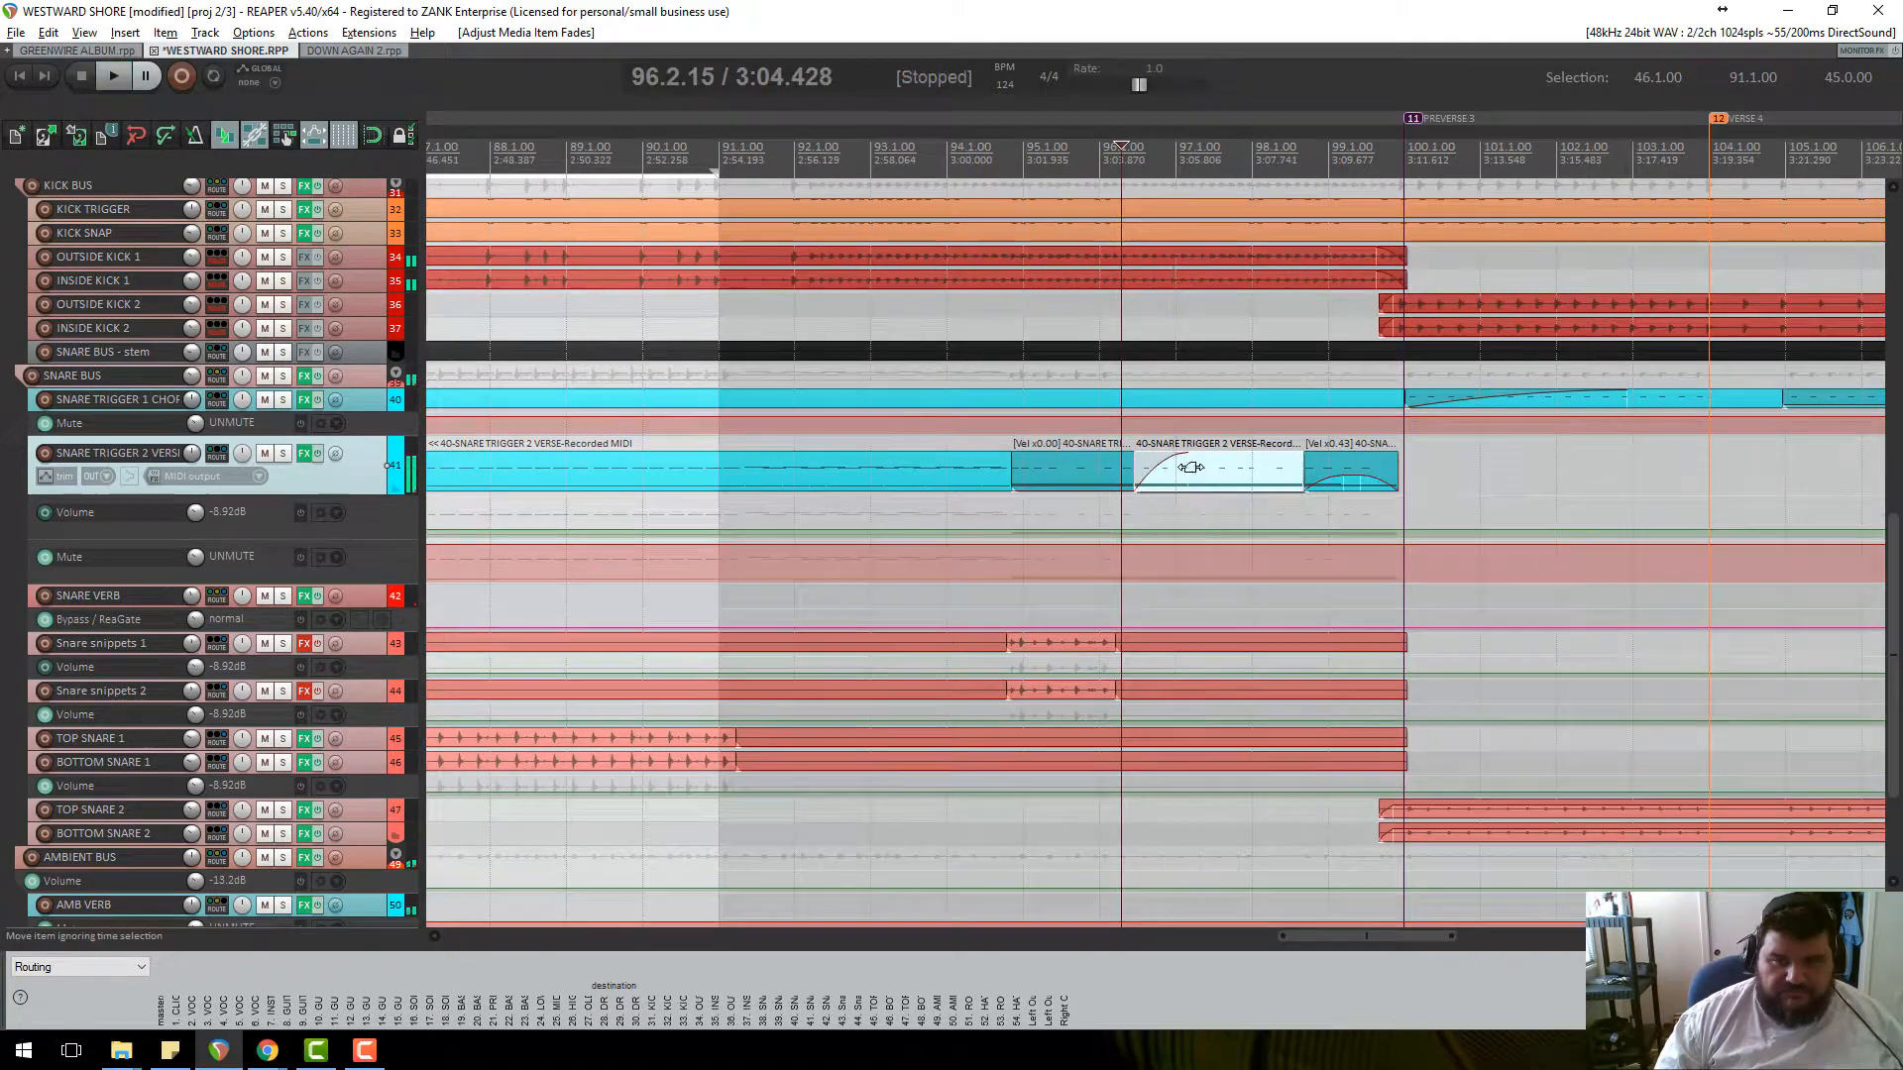
drag(1181, 451, 1255, 455)
key(space)
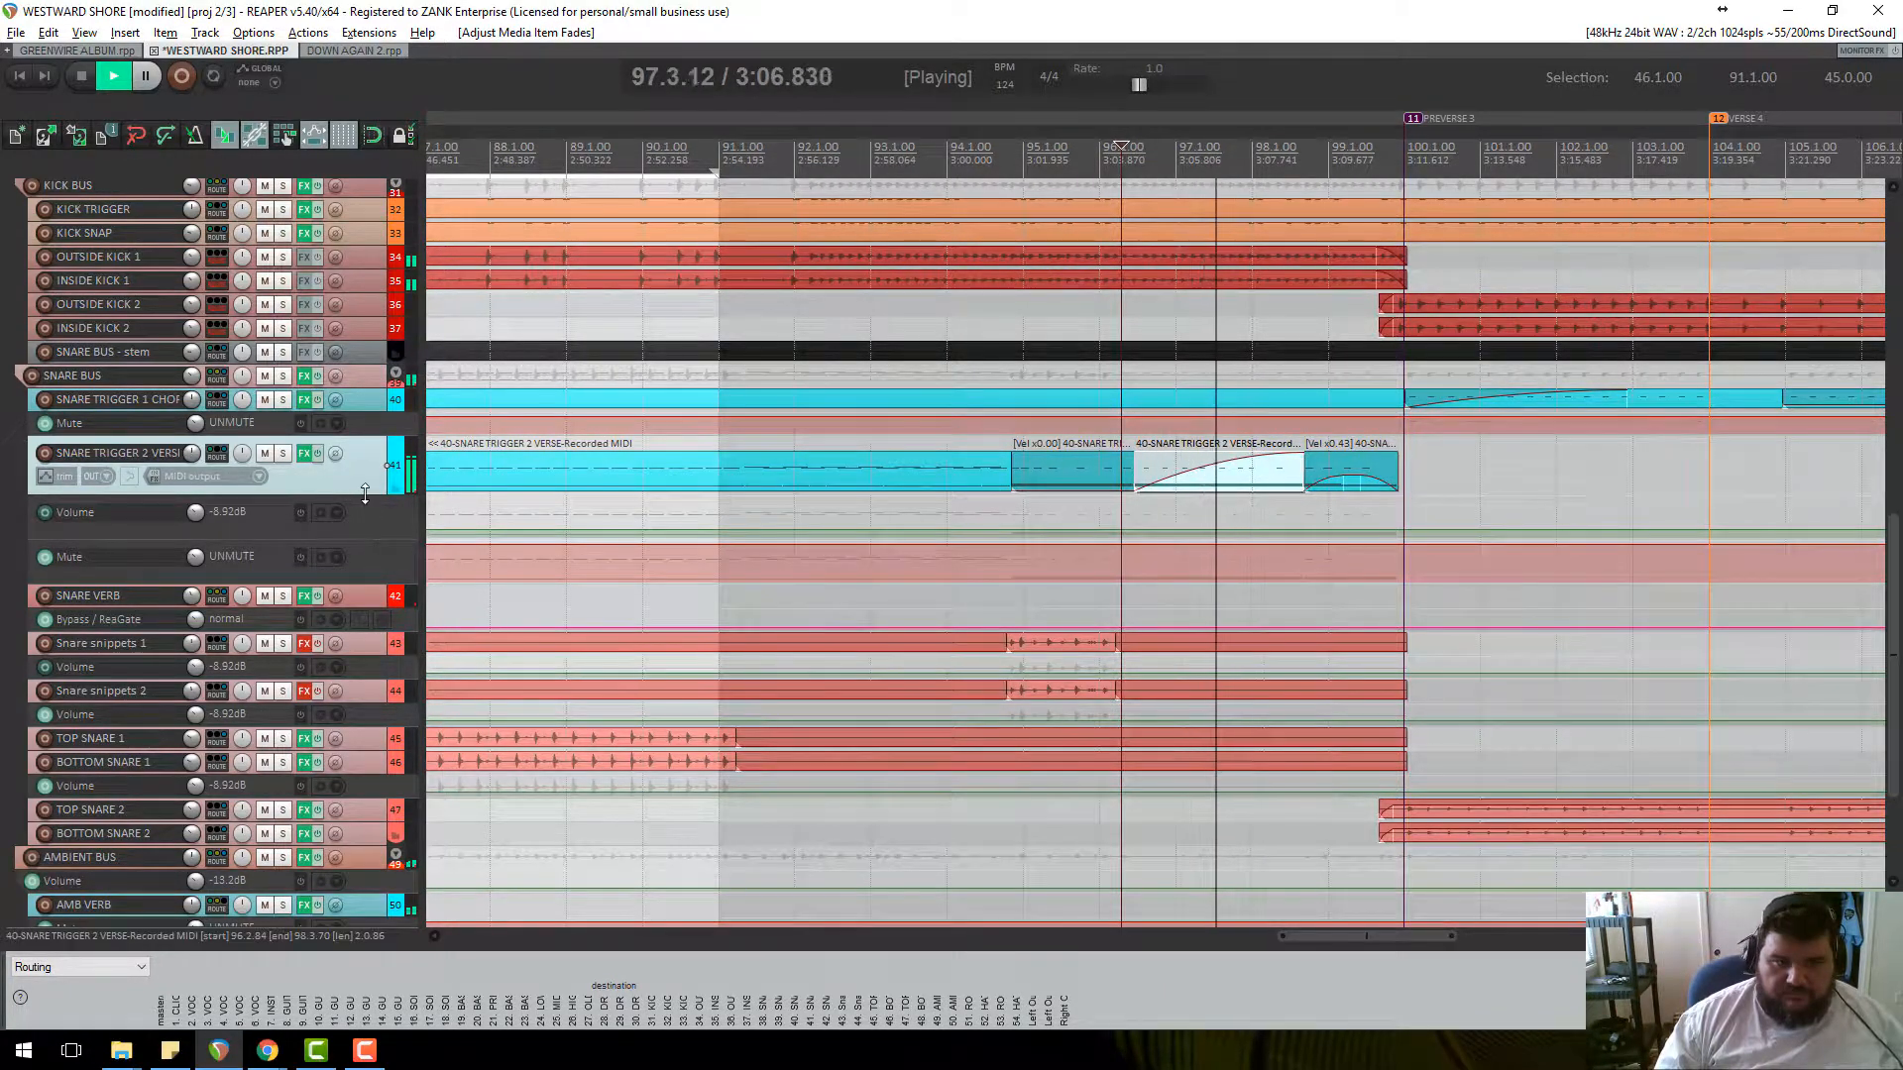
key(space)
drag(386, 547, 407, 648)
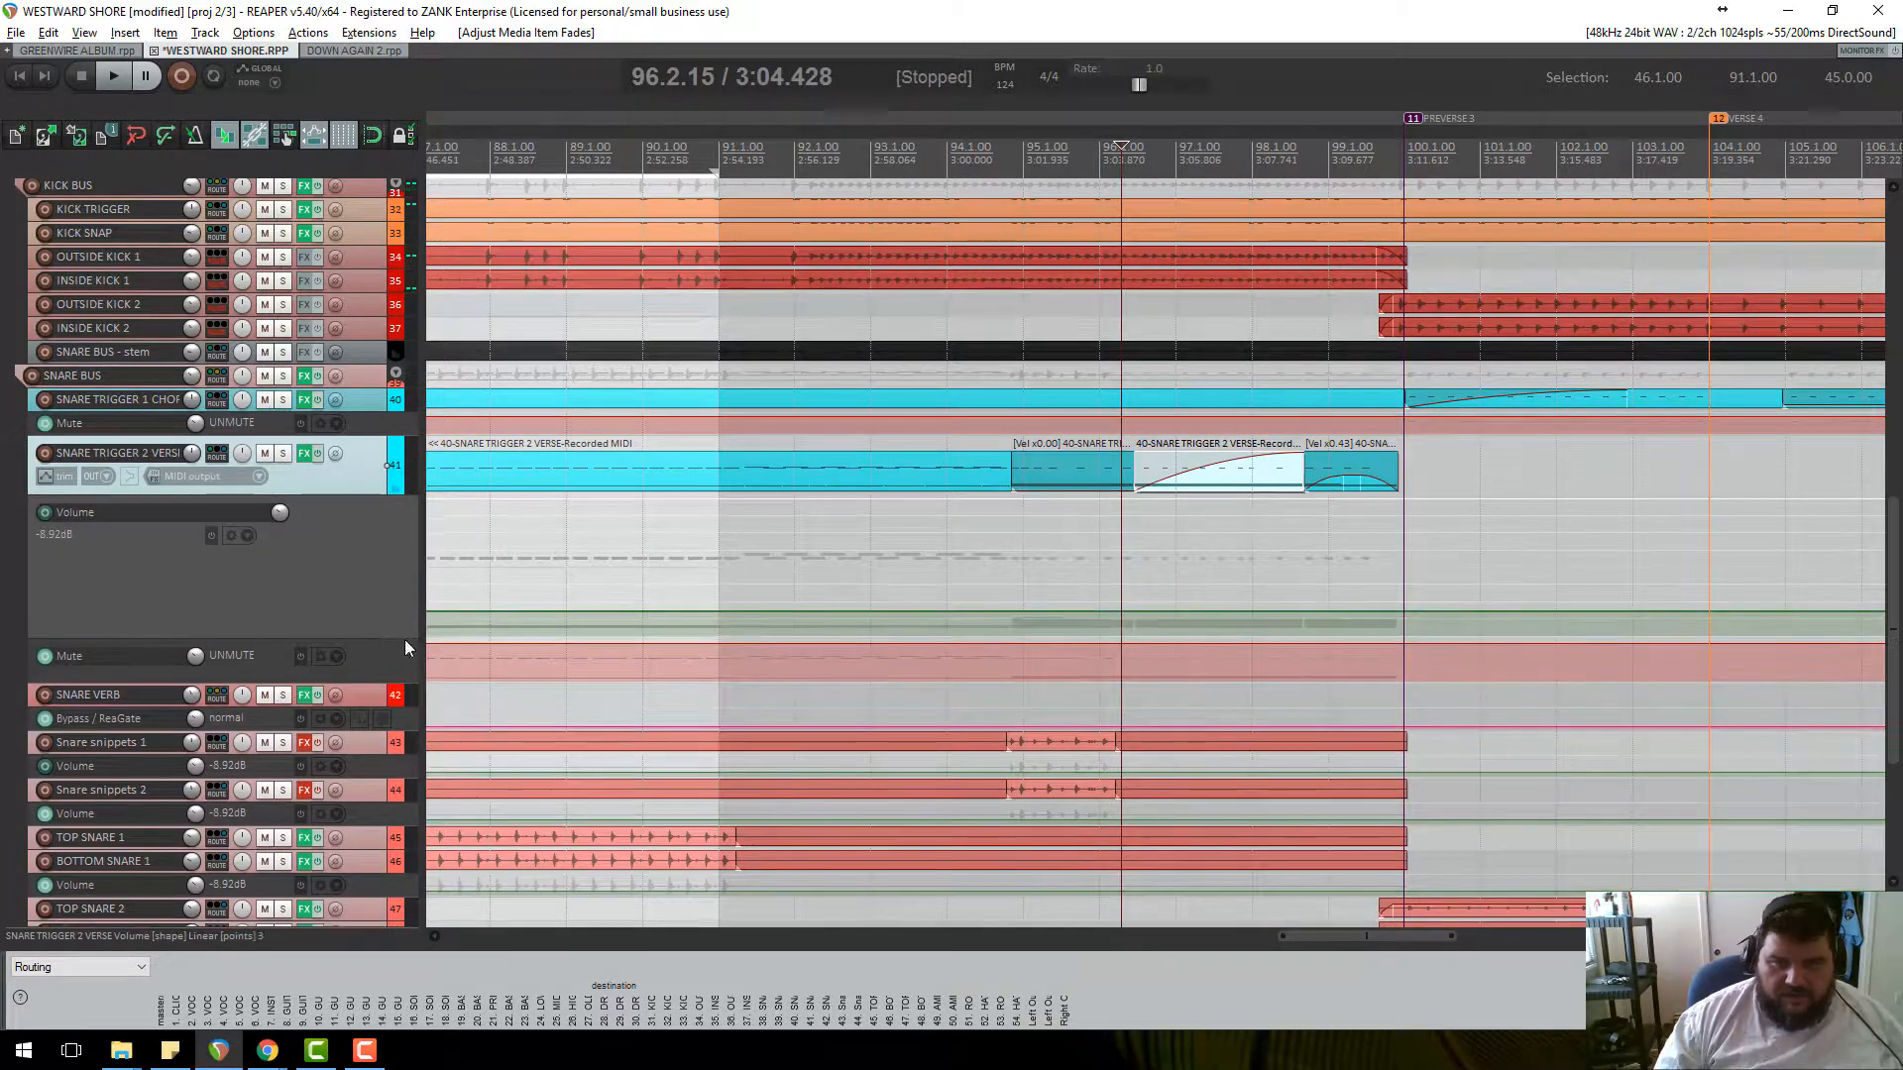
Add three Volume envelope points between about 96.3 and 98 and lower the peak point.
click(1126, 611)
click(1156, 611)
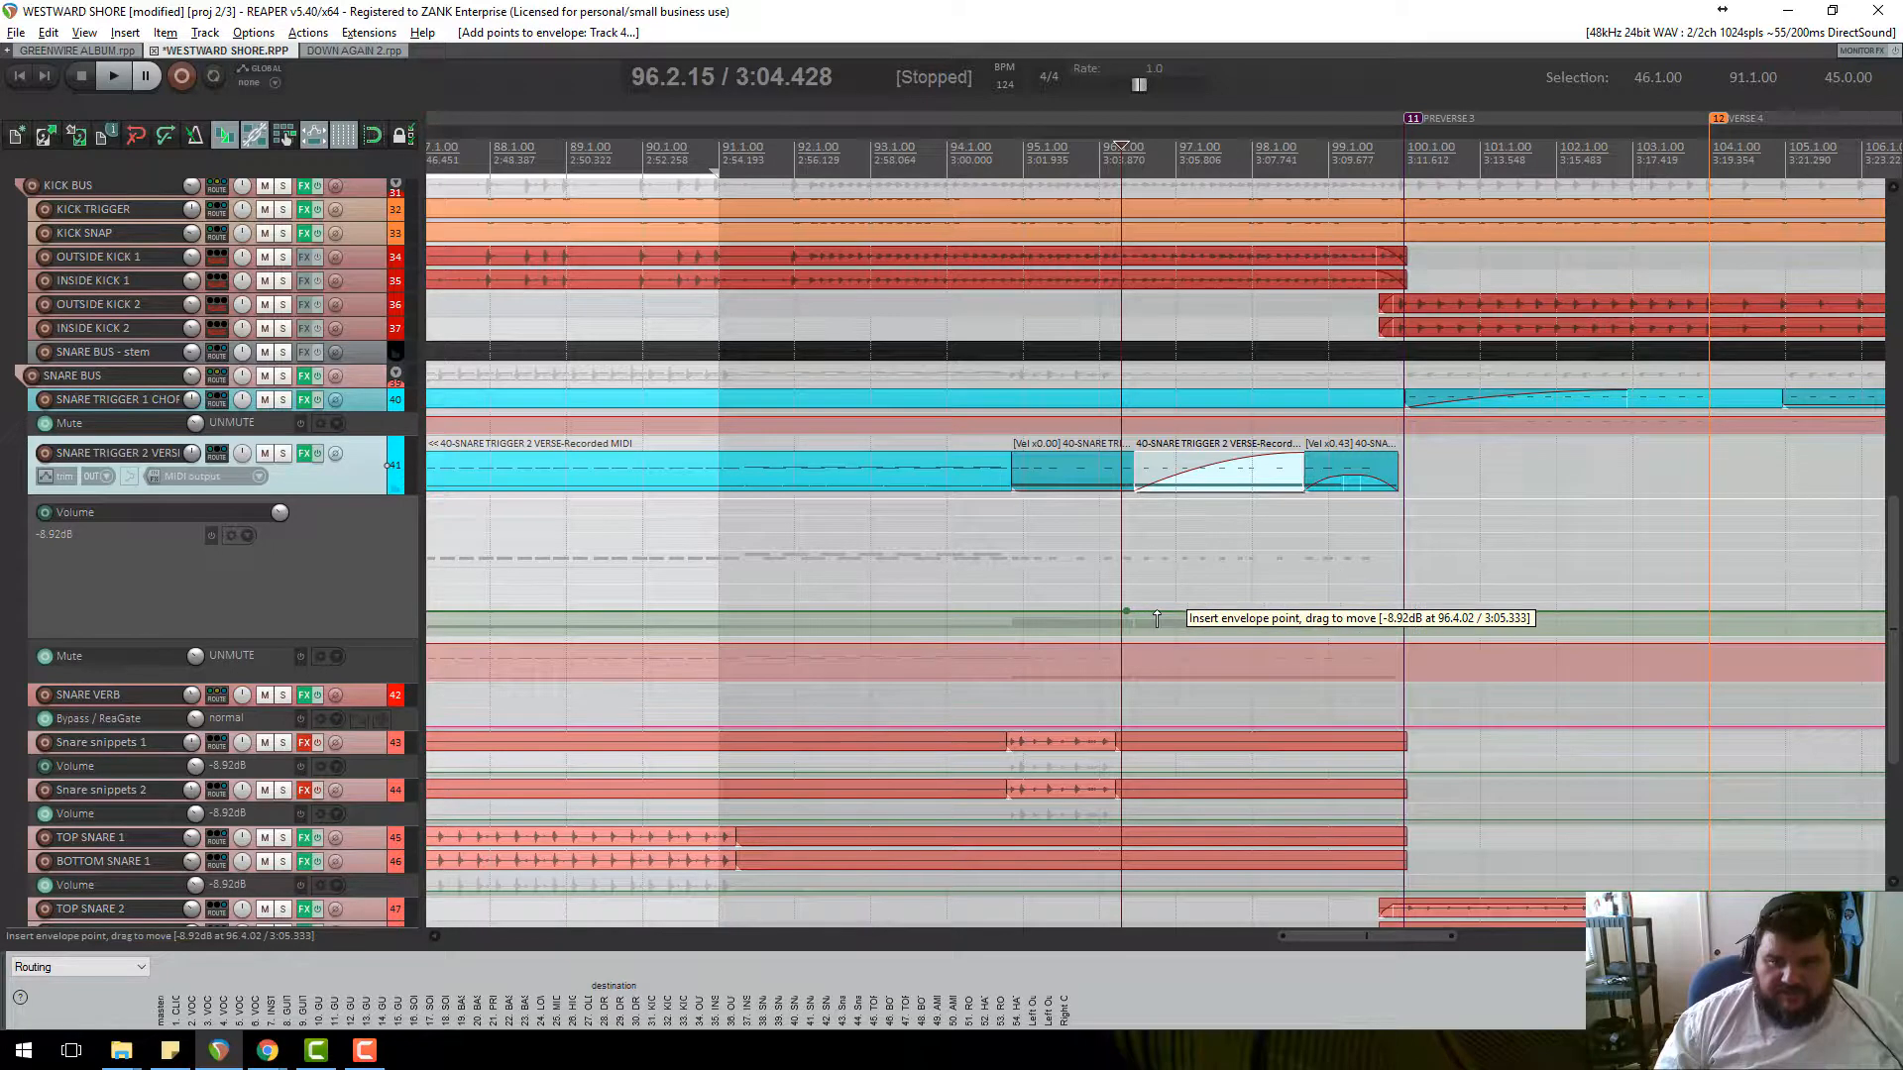
click(1302, 611)
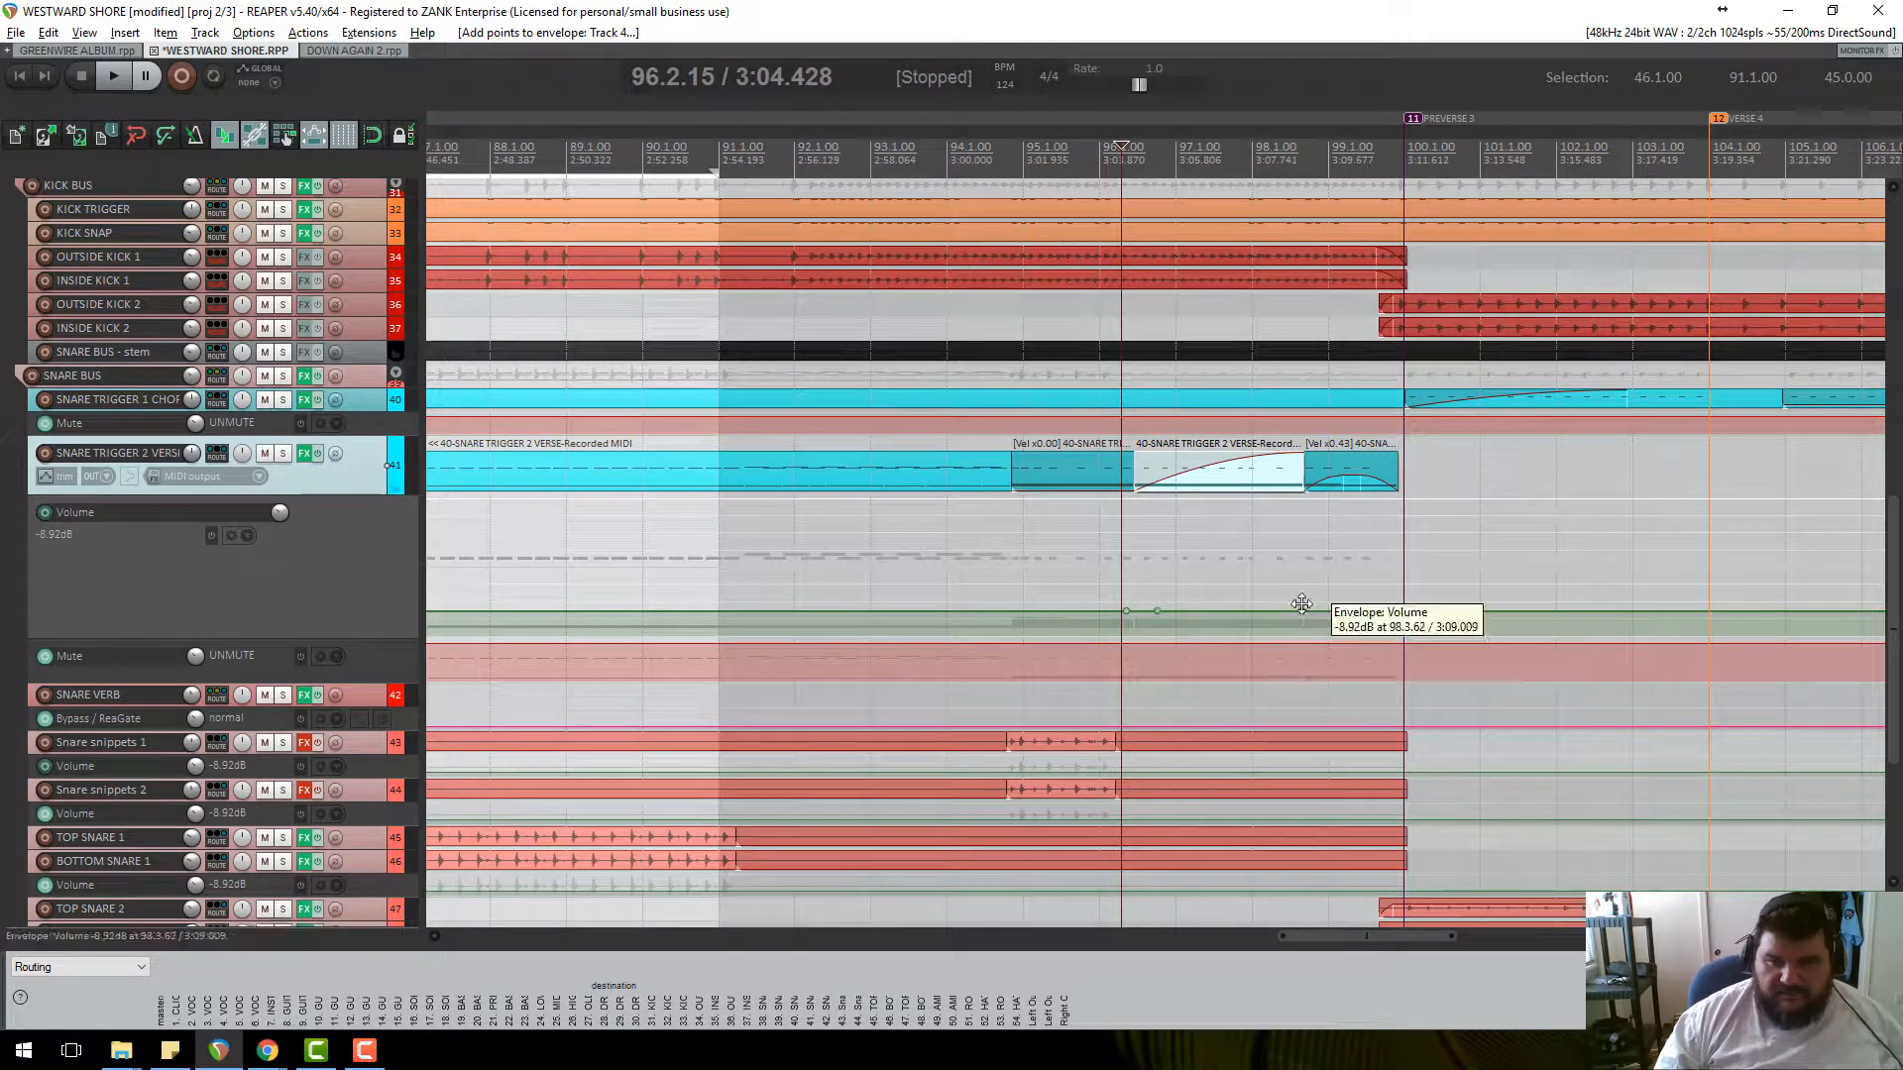
double_click(1156, 610)
drag(1146, 565, 1138, 650)
click(1146, 647)
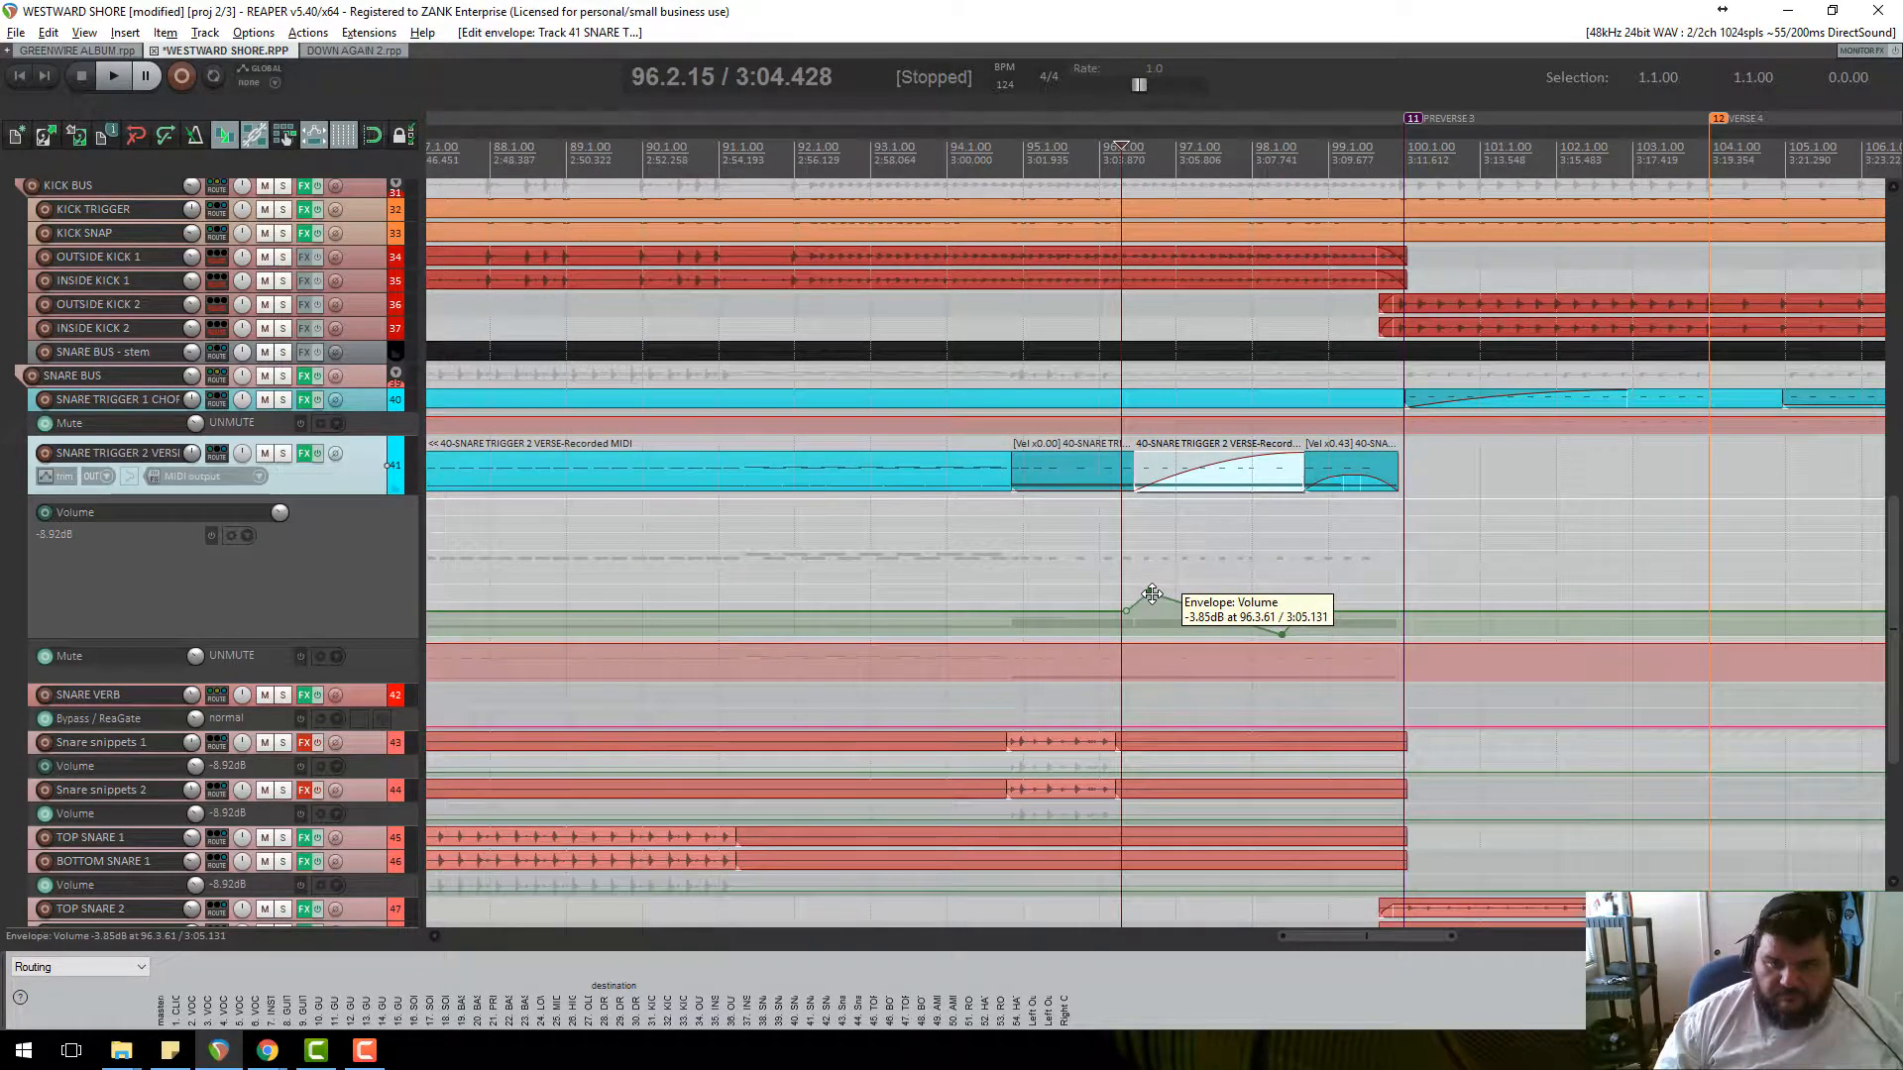
Shape a volume dip near 96.3 and raise the point near 98.2, then audition it.
right_click(1152, 594)
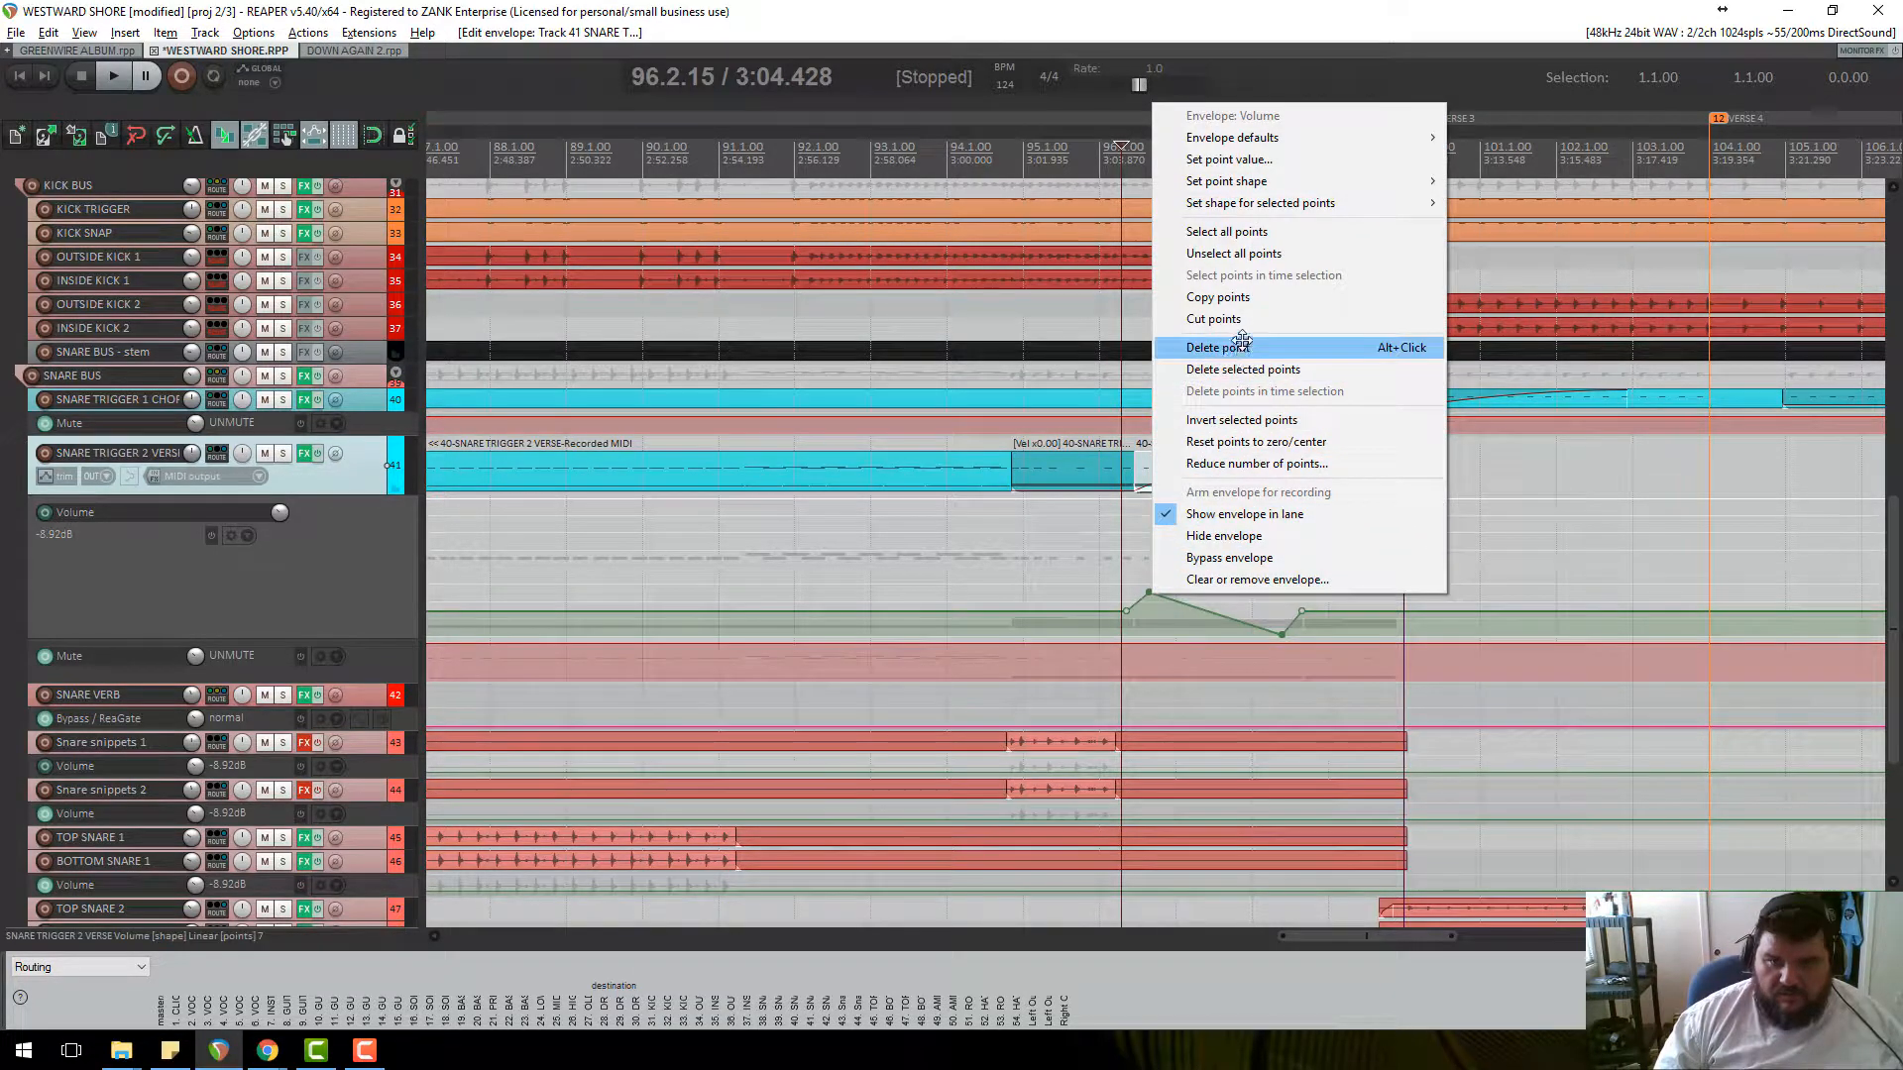
click(1242, 256)
mouse_move(1147, 593)
mouse_down()
mouse_move(1147, 642)
mouse_move(1148, 592)
mouse_move(1142, 623)
mouse_up()
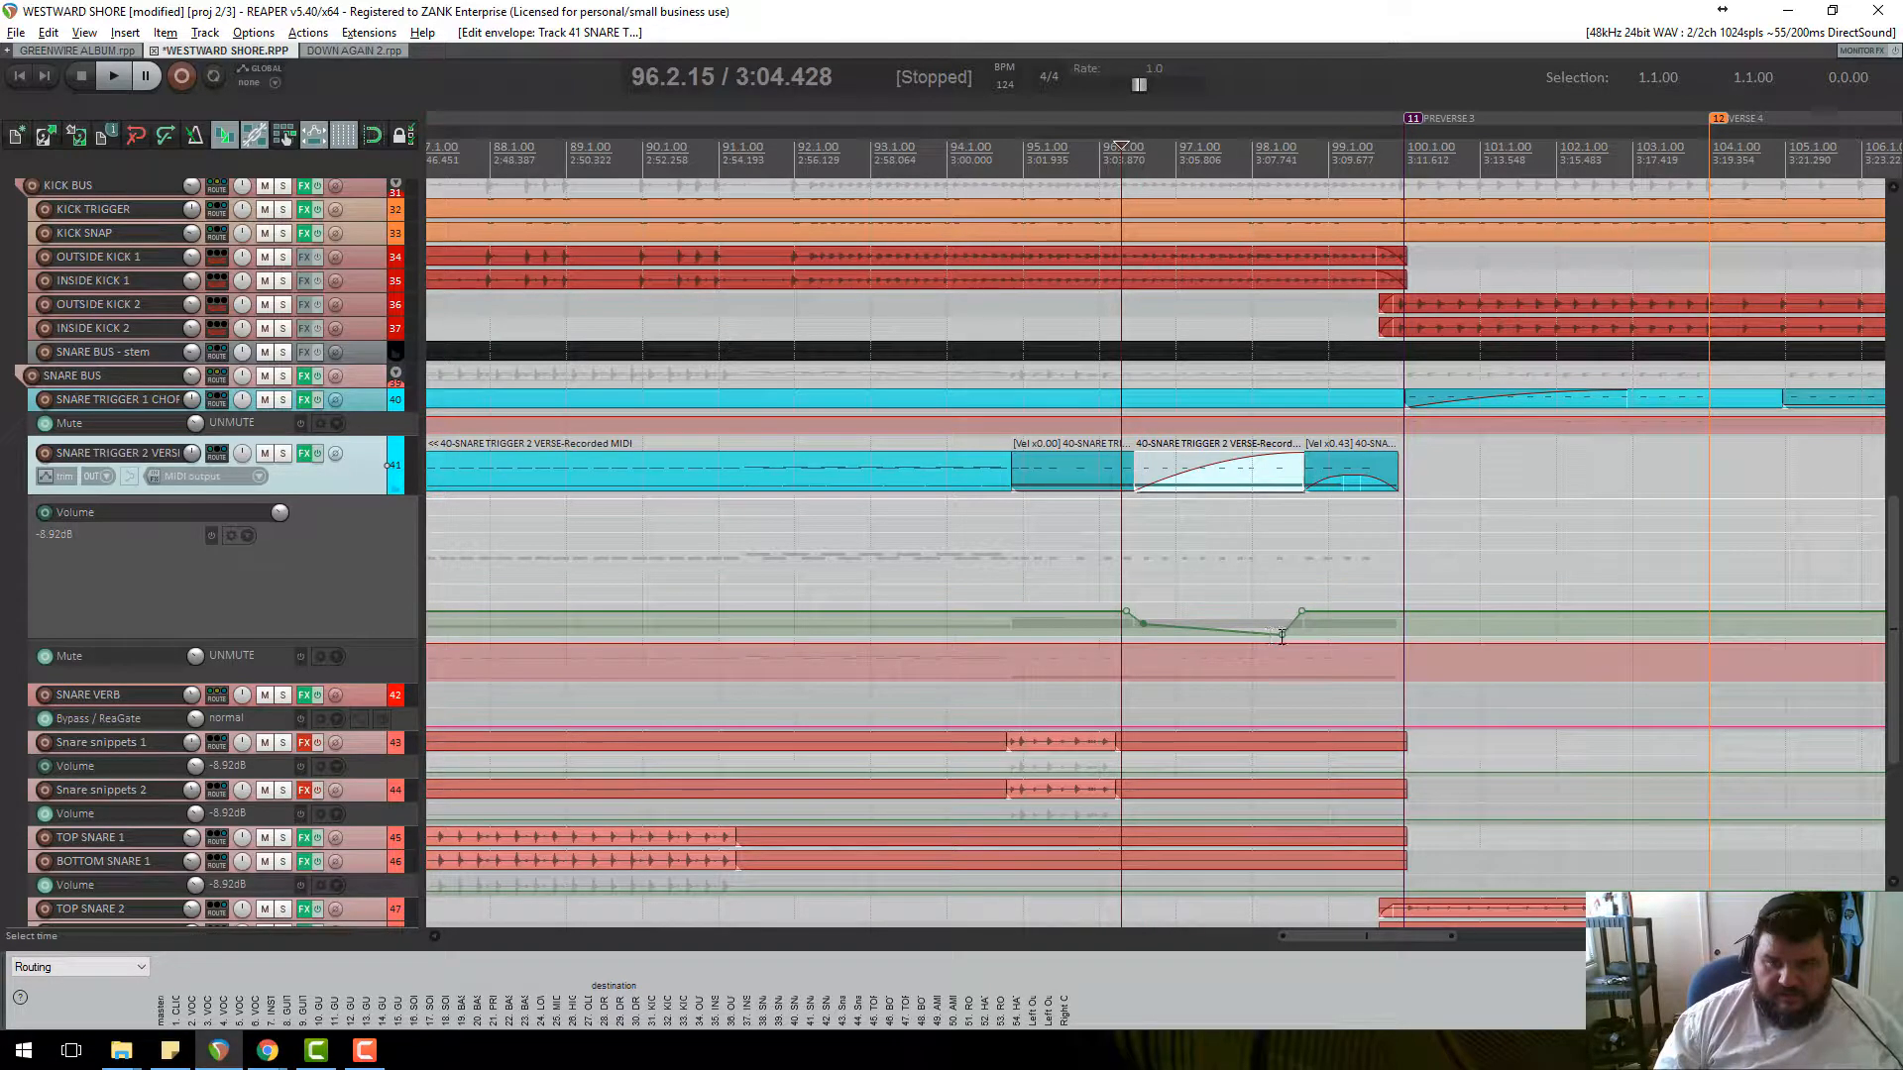
drag(1281, 636, 1284, 609)
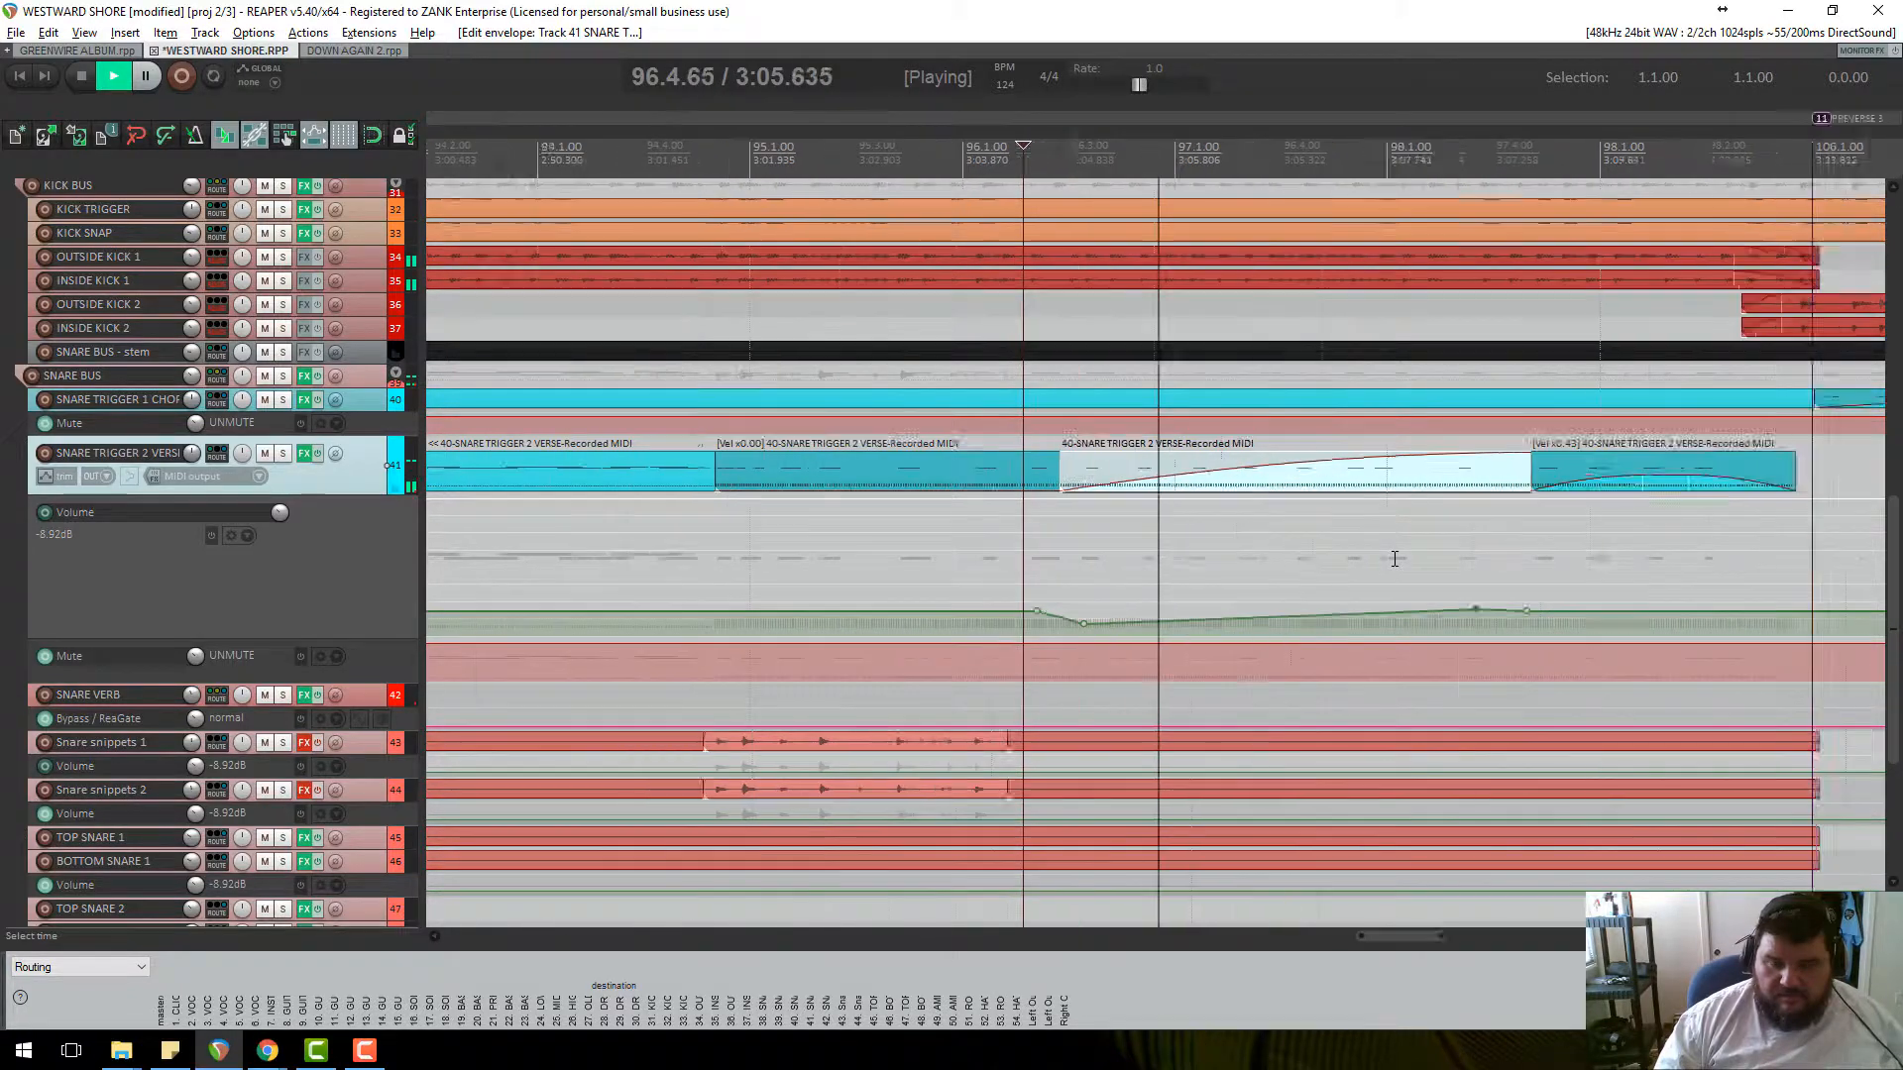
key(space)
drag(1127, 623, 1130, 636)
key(space)
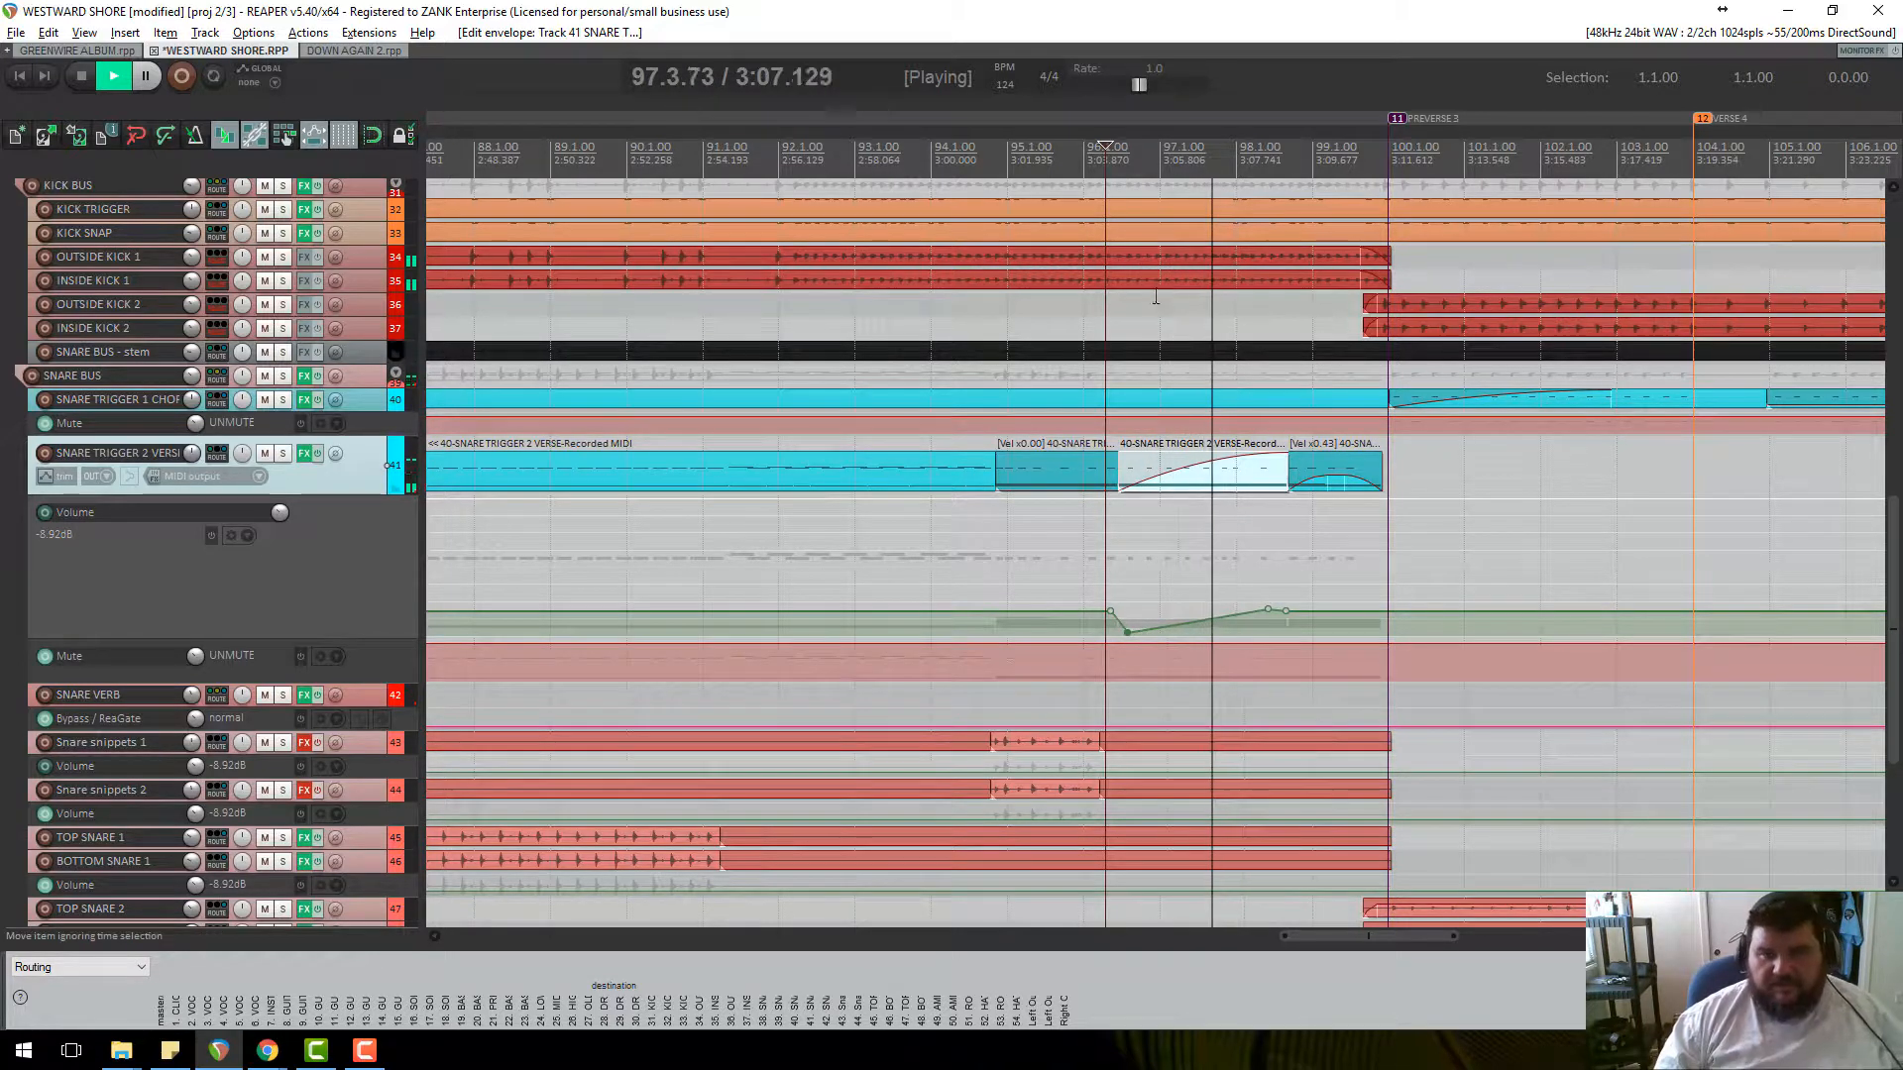
key(space)
Remove the middle item's fade-in and play back from 95.1.
drag(1279, 458, 1120, 458)
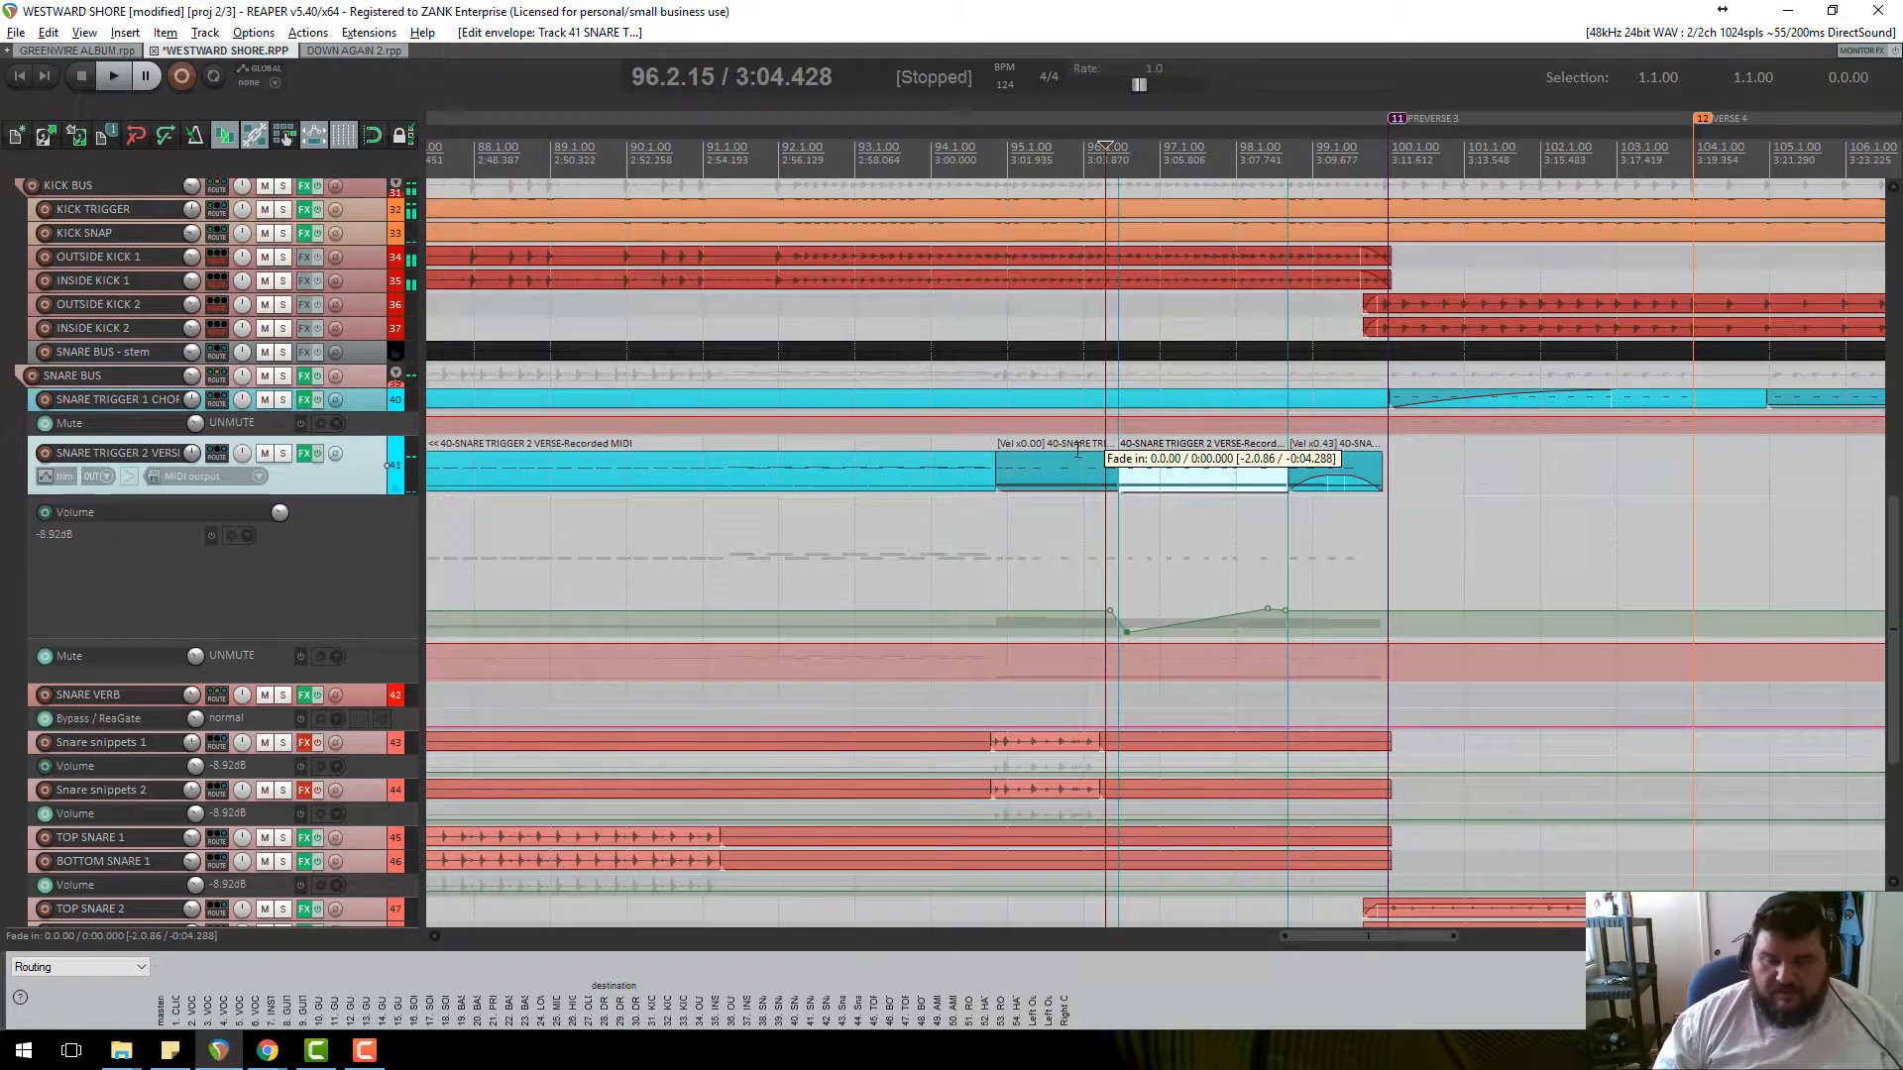
click(997, 169)
key(space)
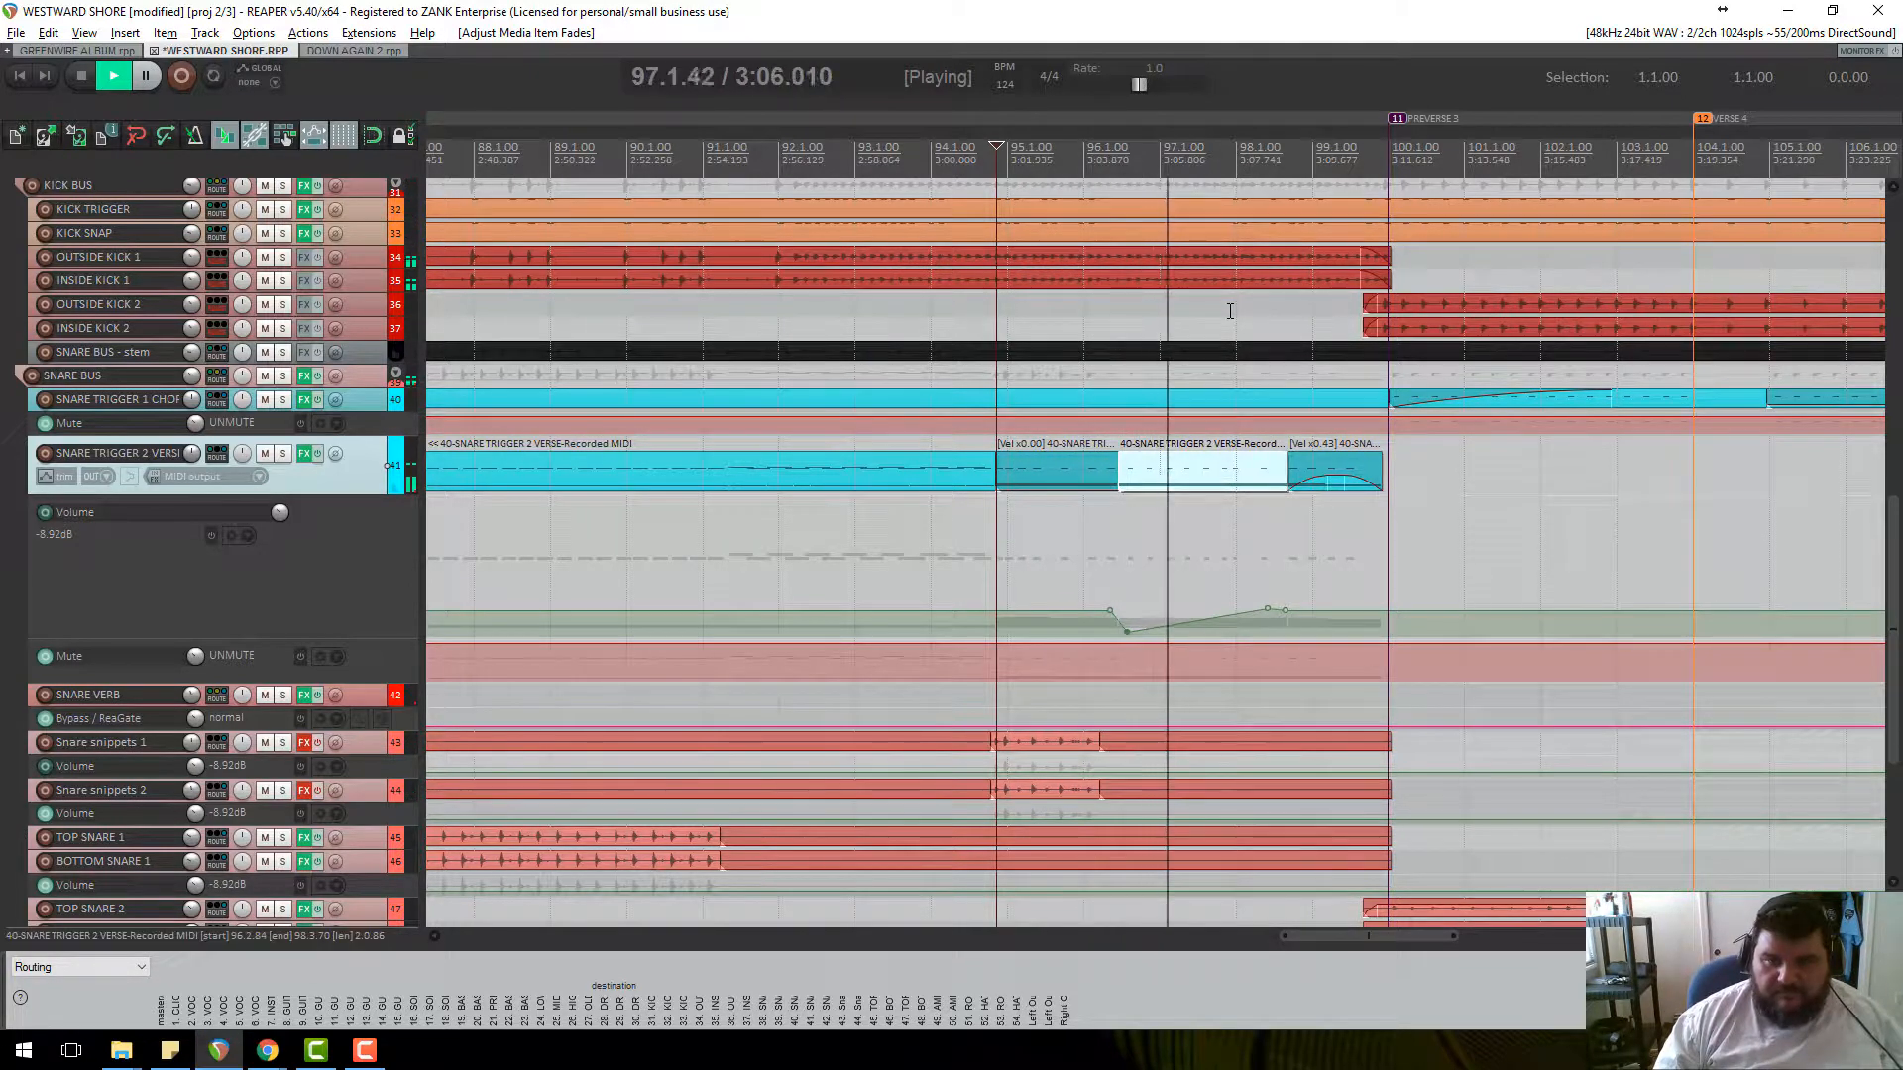
key(space)
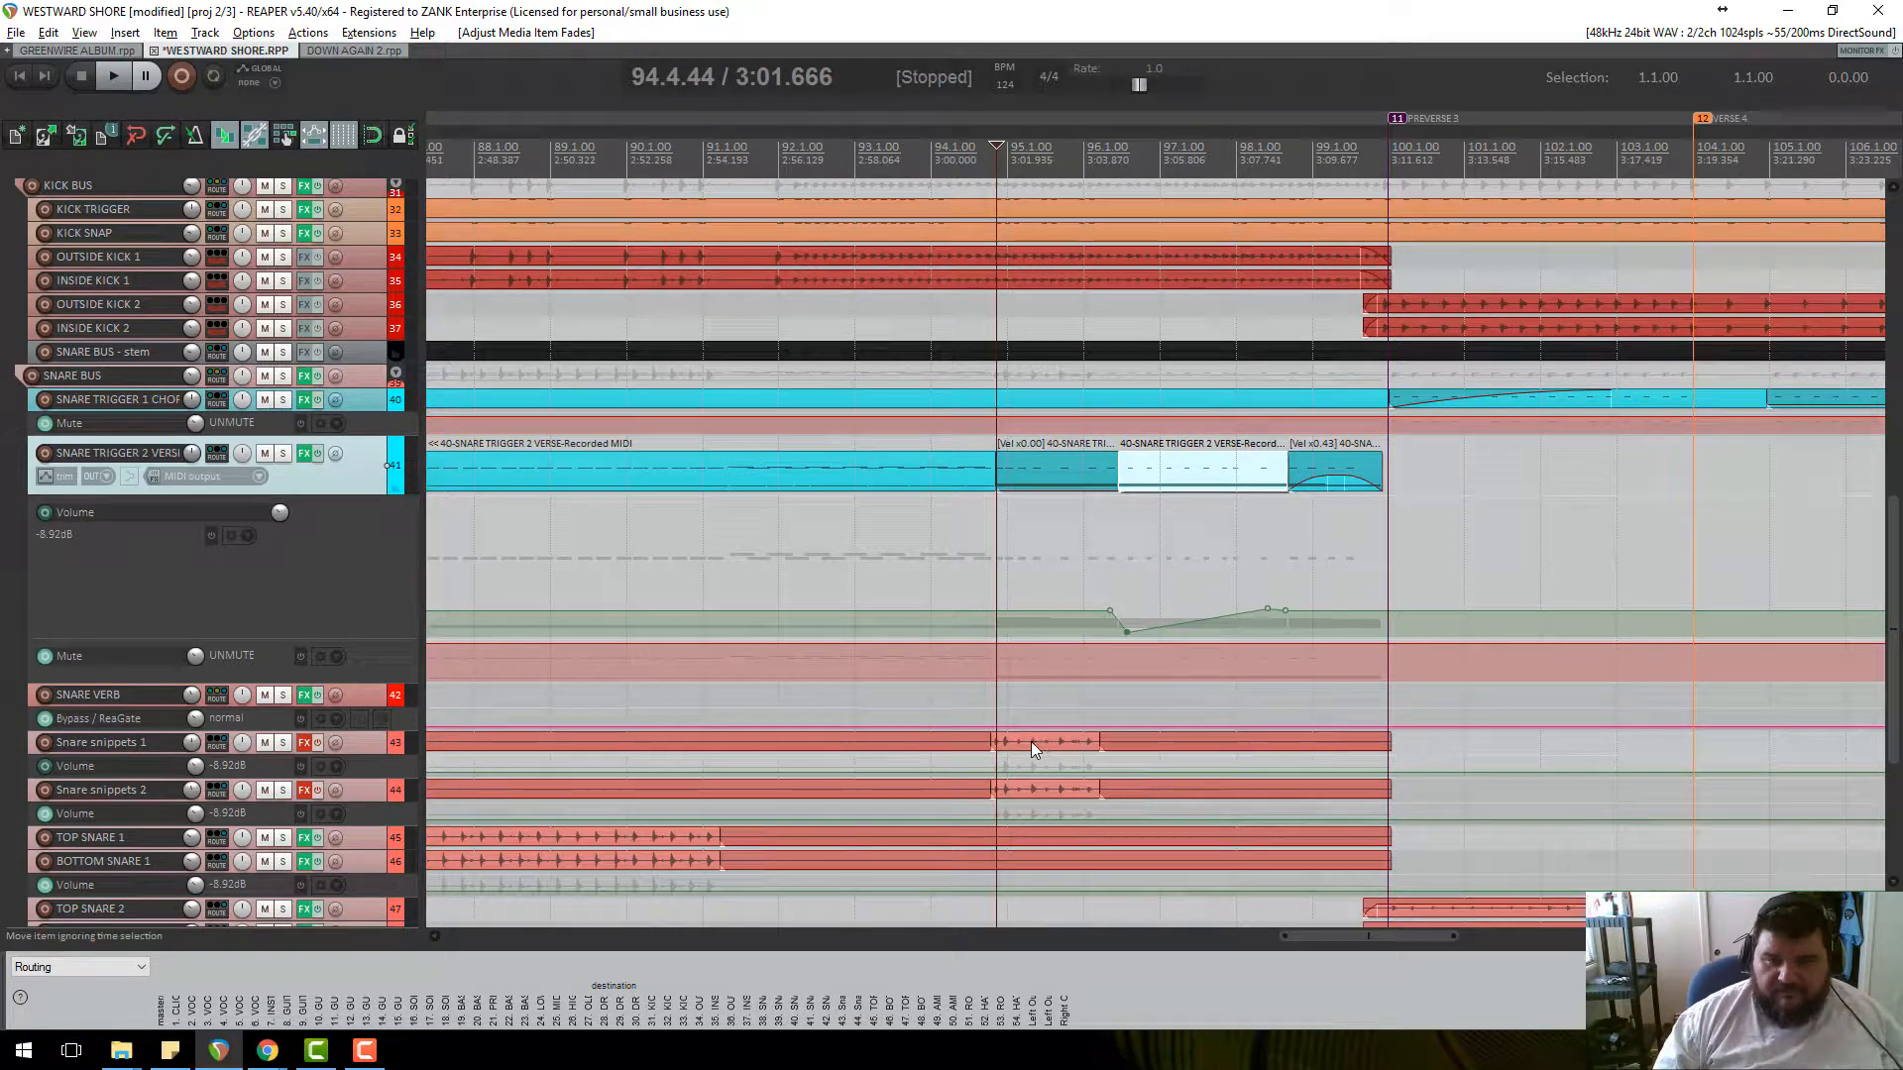
Unsolo the DRUM BUS and make the SNARE TRIGGER 2 VERSE track taller during playback.
scroll(295, 292, up, 3)
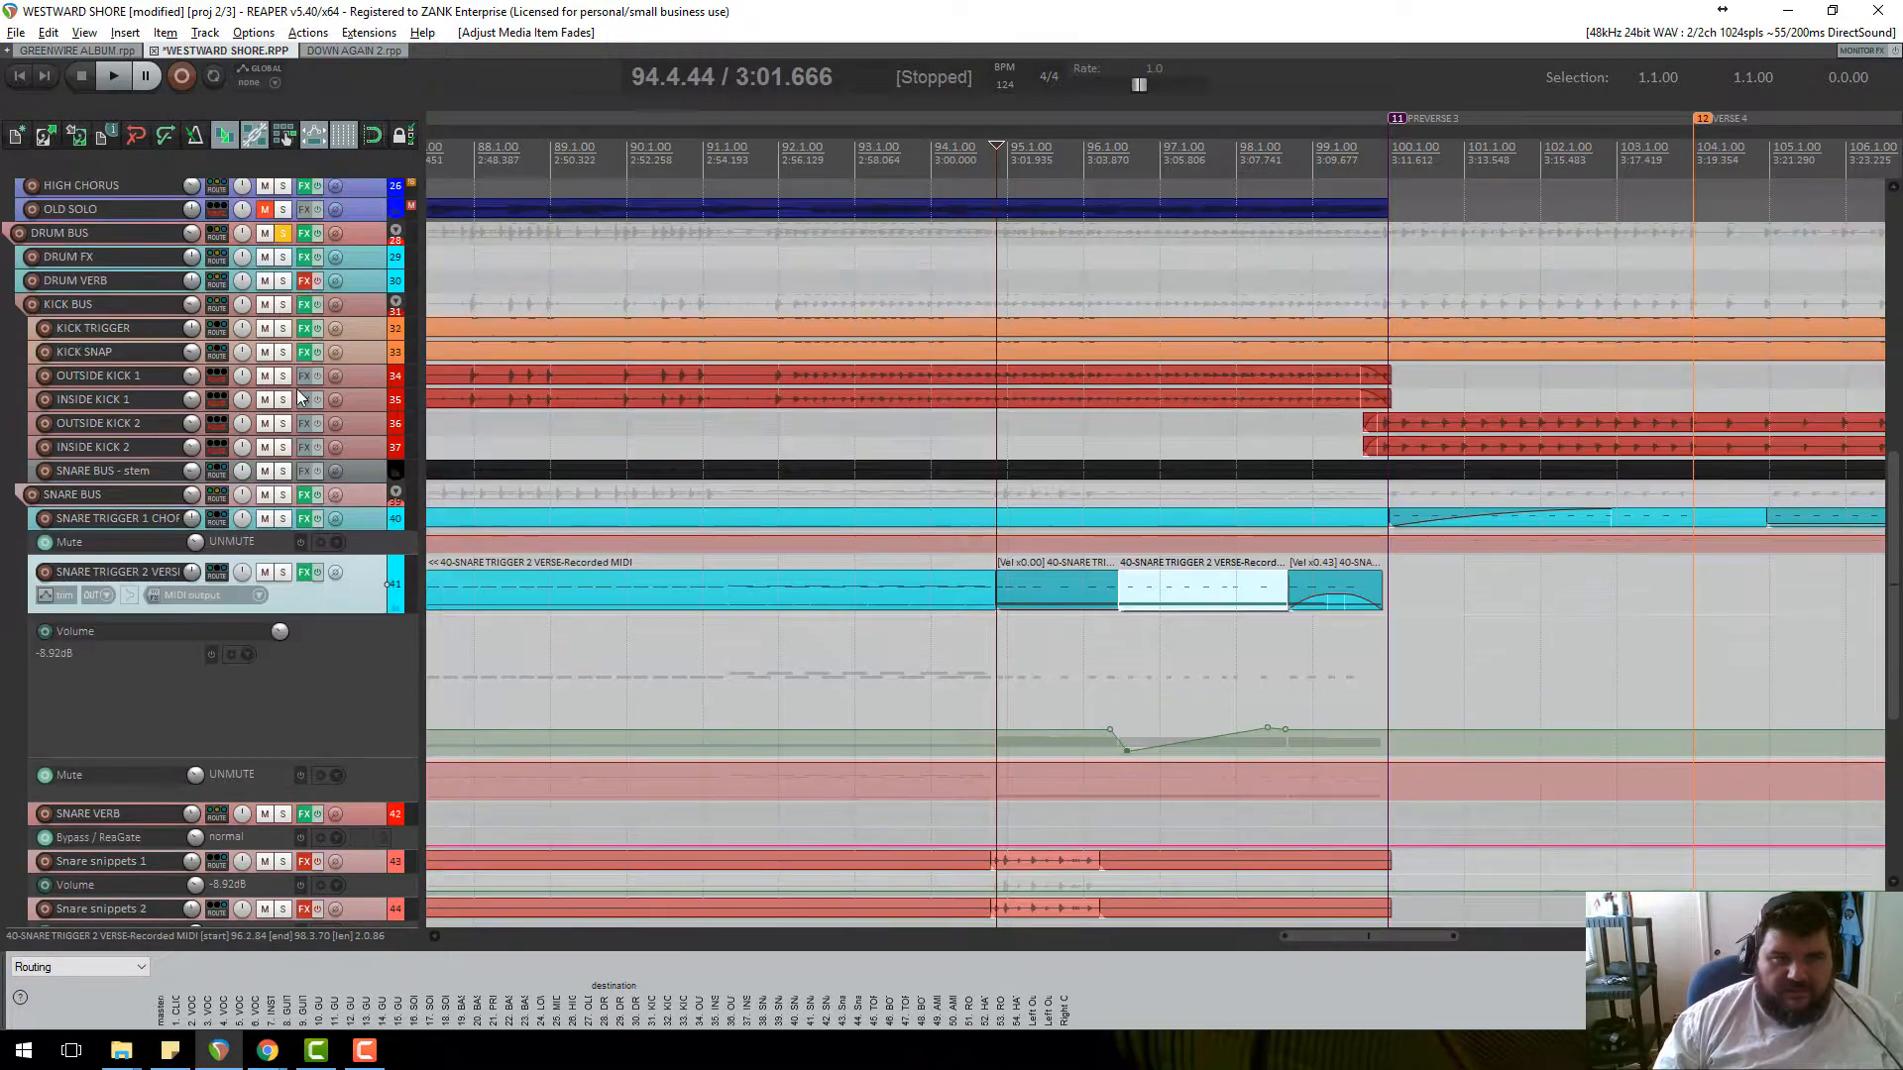
click(284, 257)
key(space)
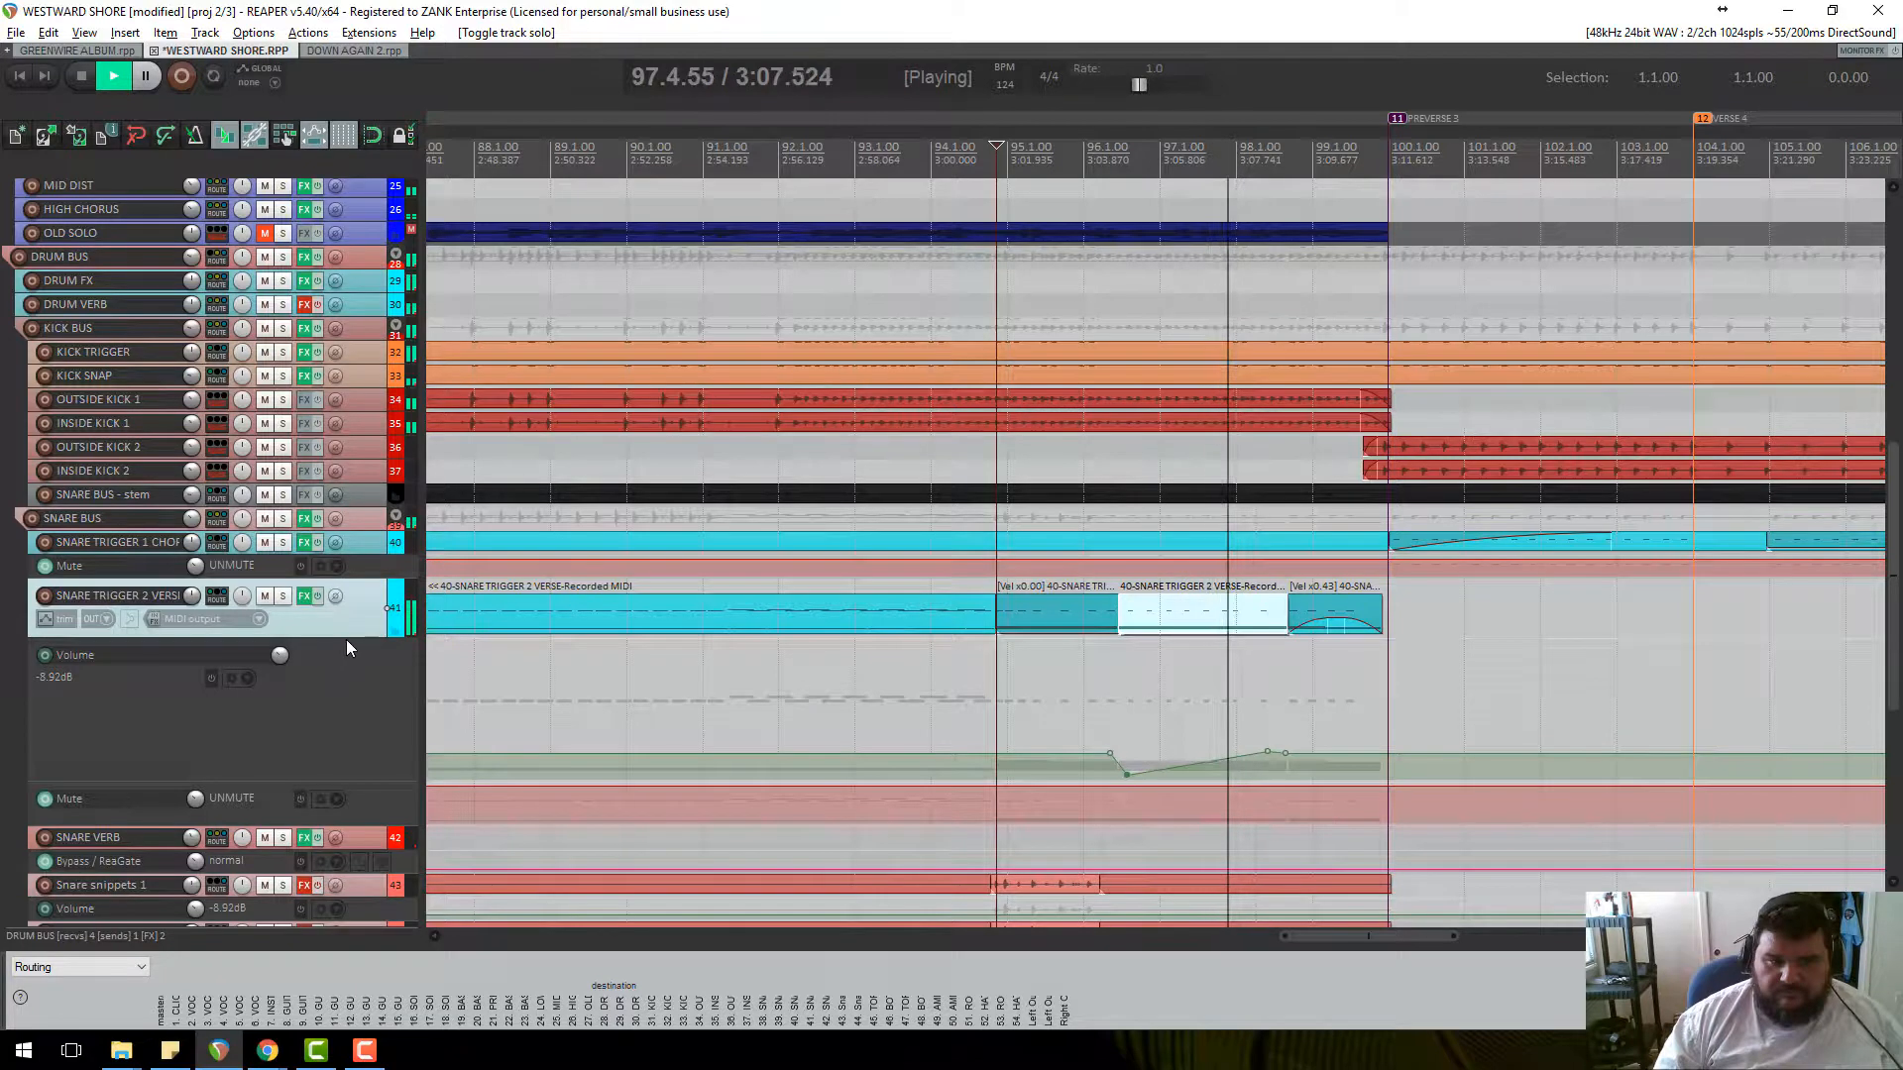
drag(347, 637, 348, 650)
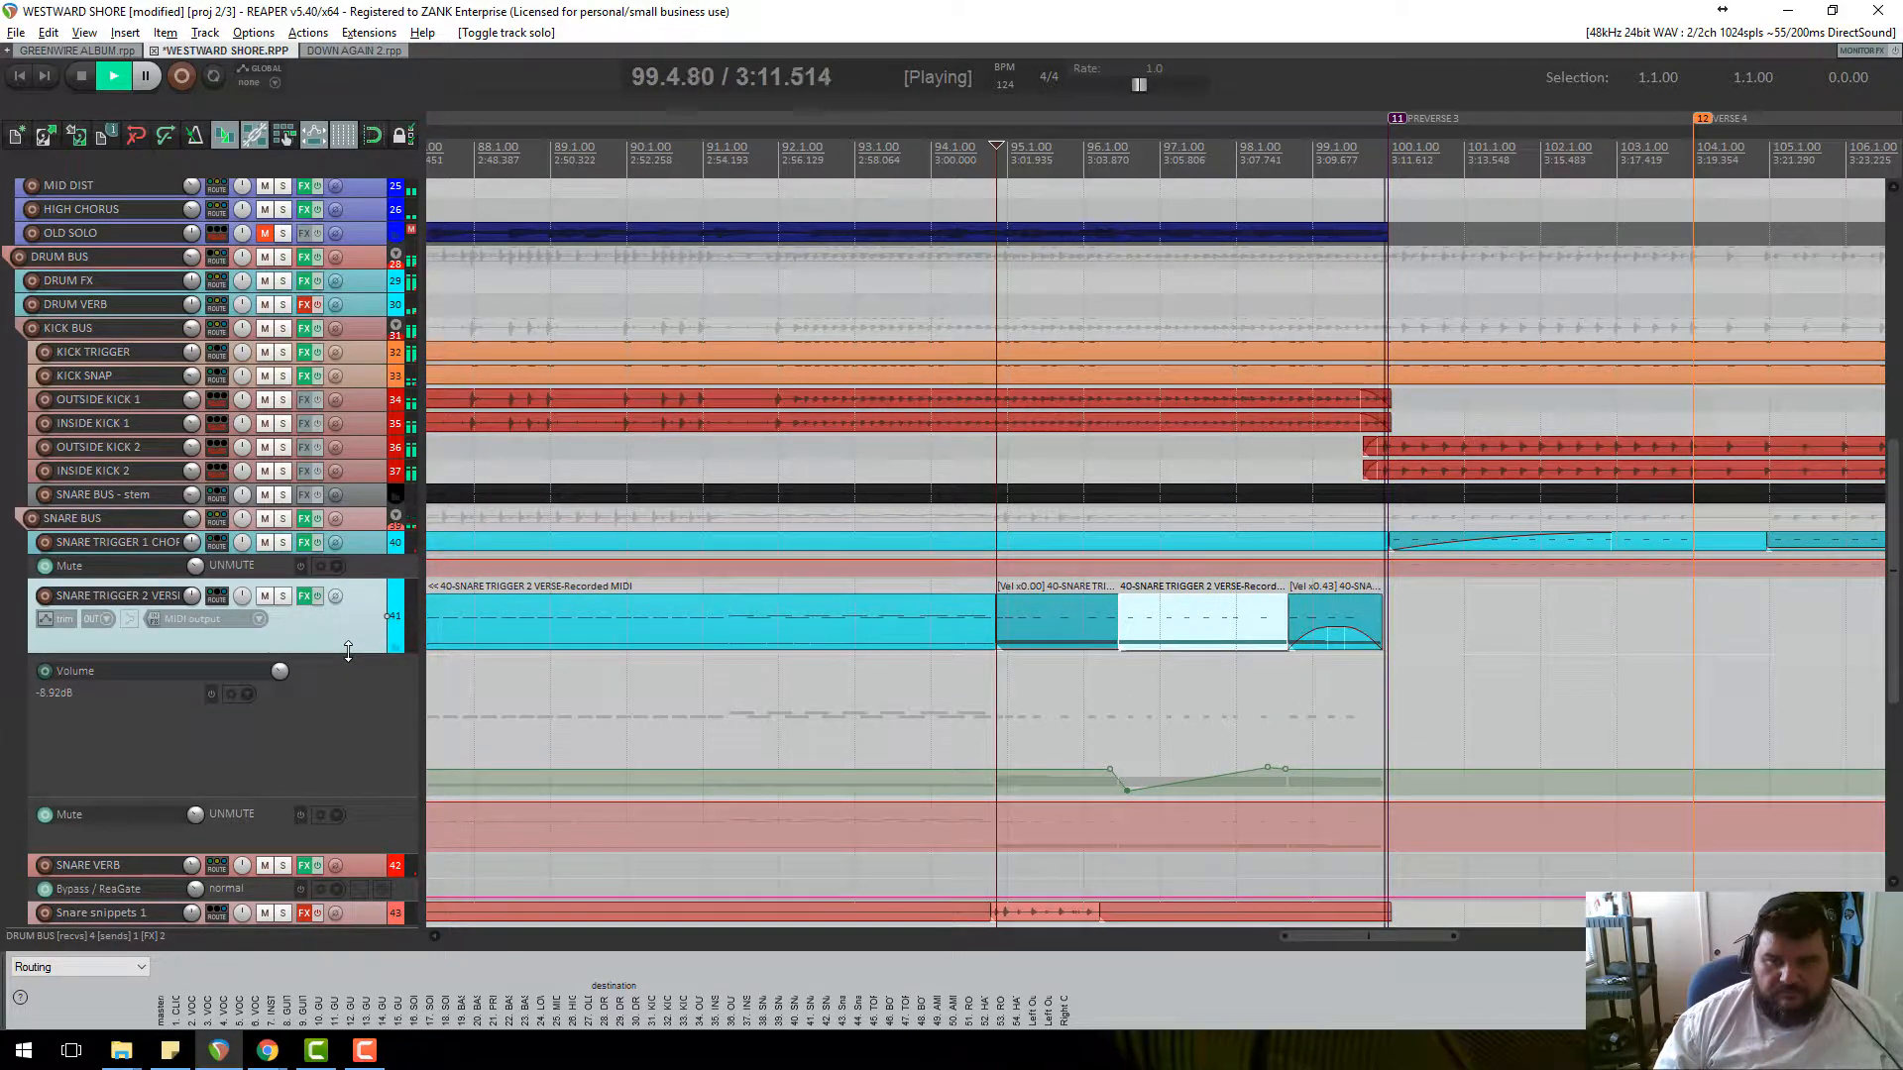
scroll(347, 650, down, 1)
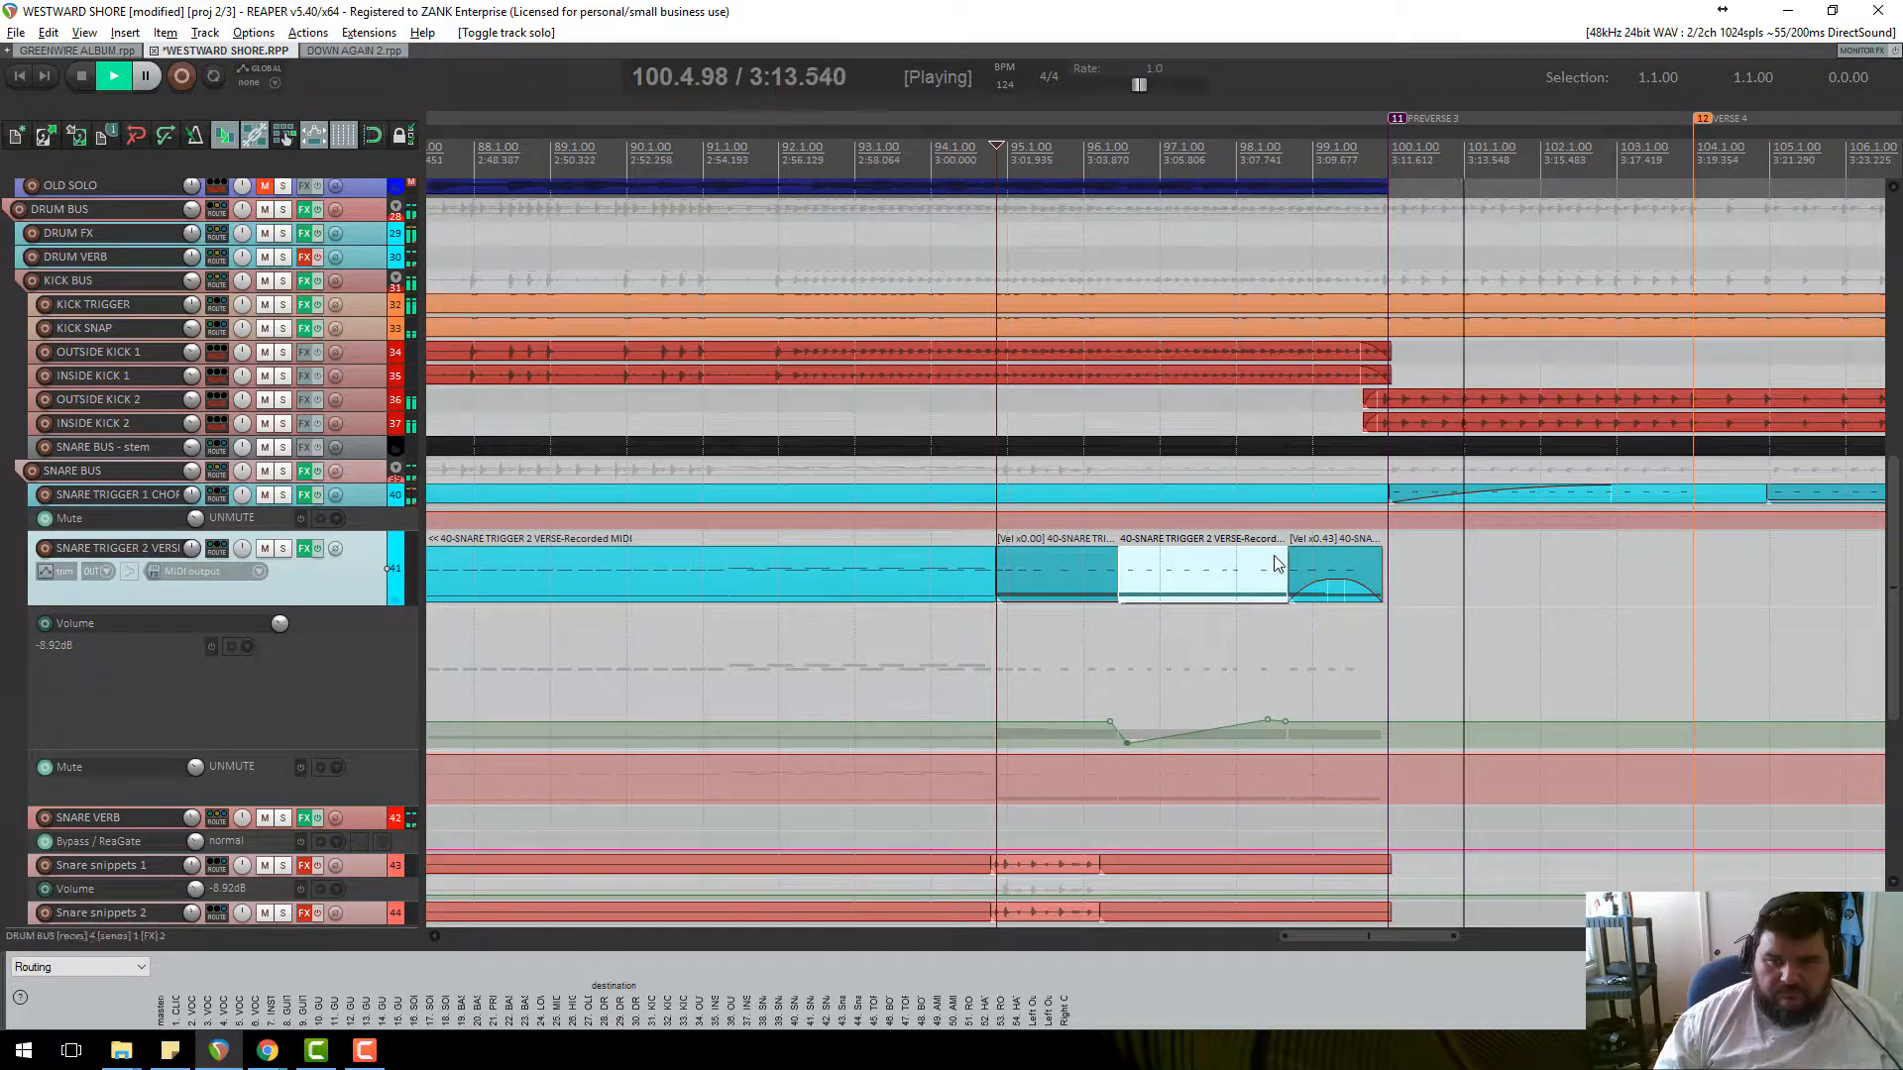
key(space)
Make the SNARE TRIGGER 1 CHORUS track much taller and open its FX chain.
scroll(1203, 601, down, 4)
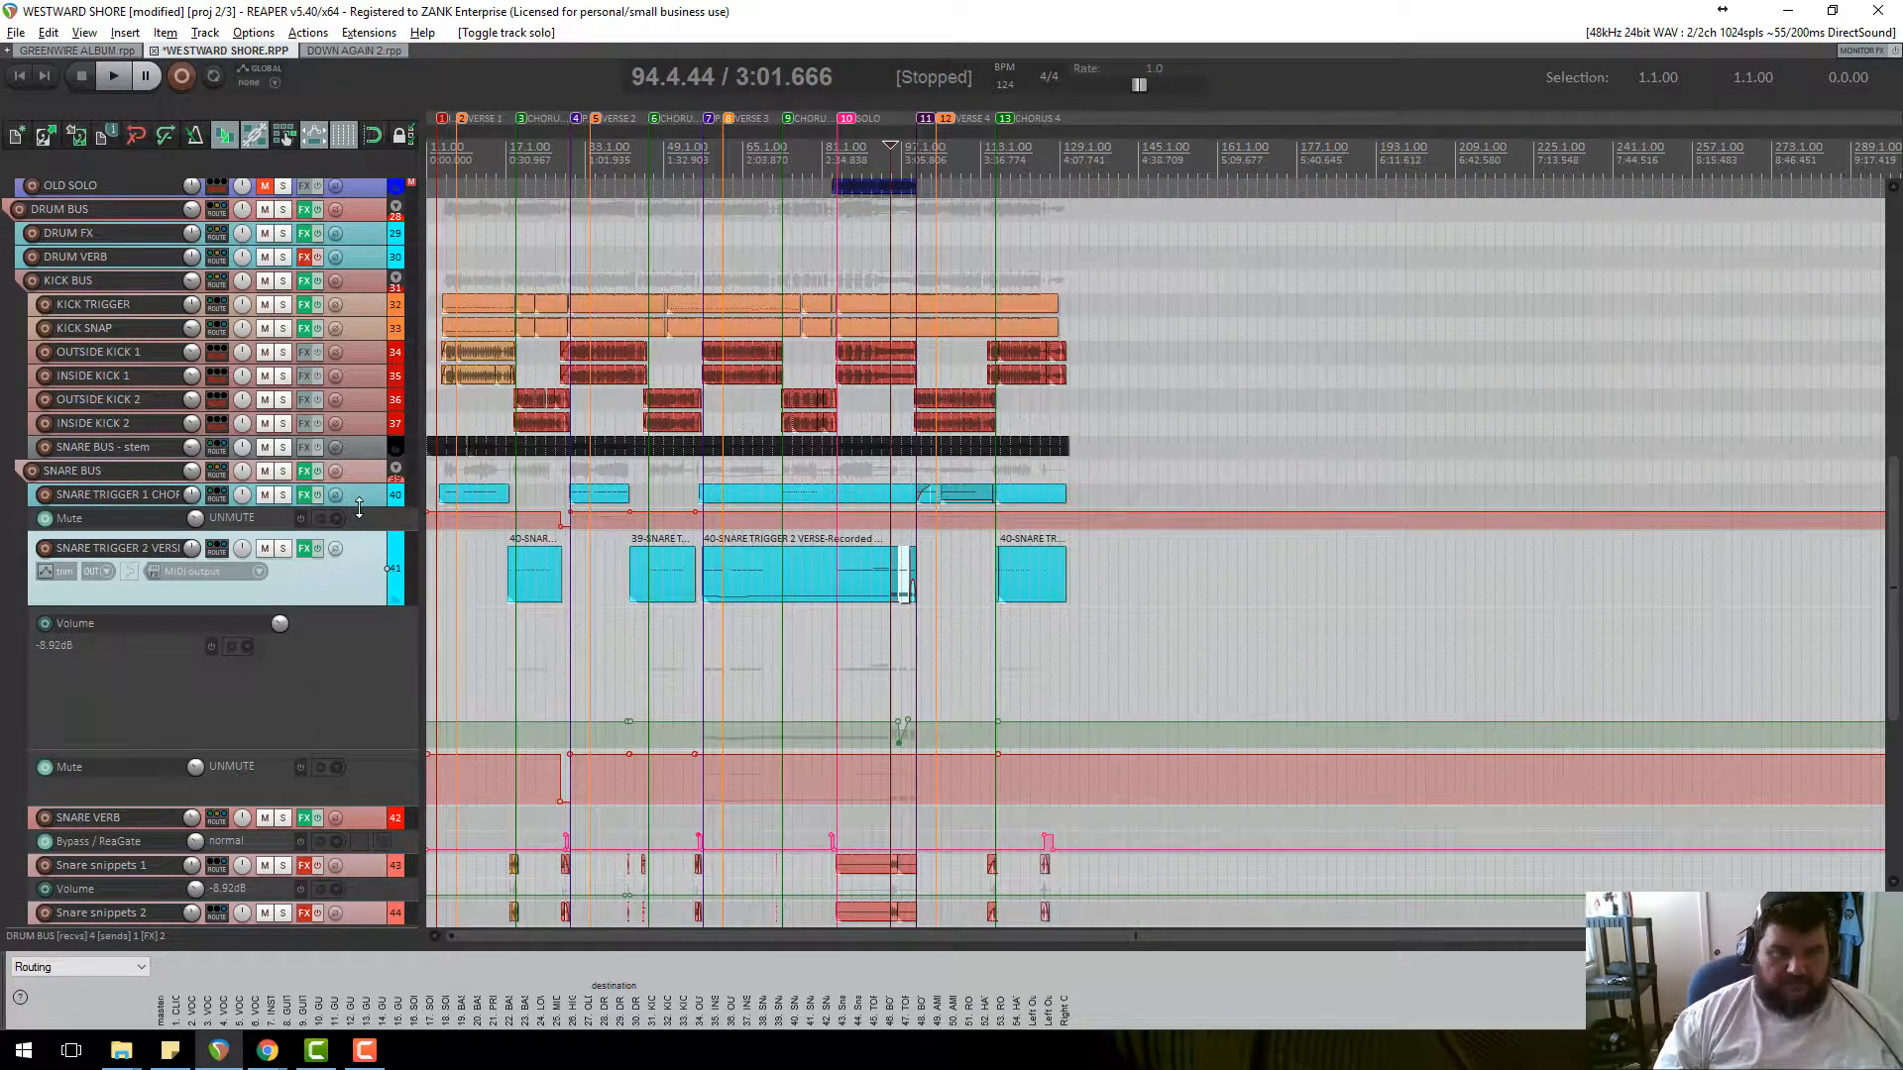
drag(362, 506, 362, 607)
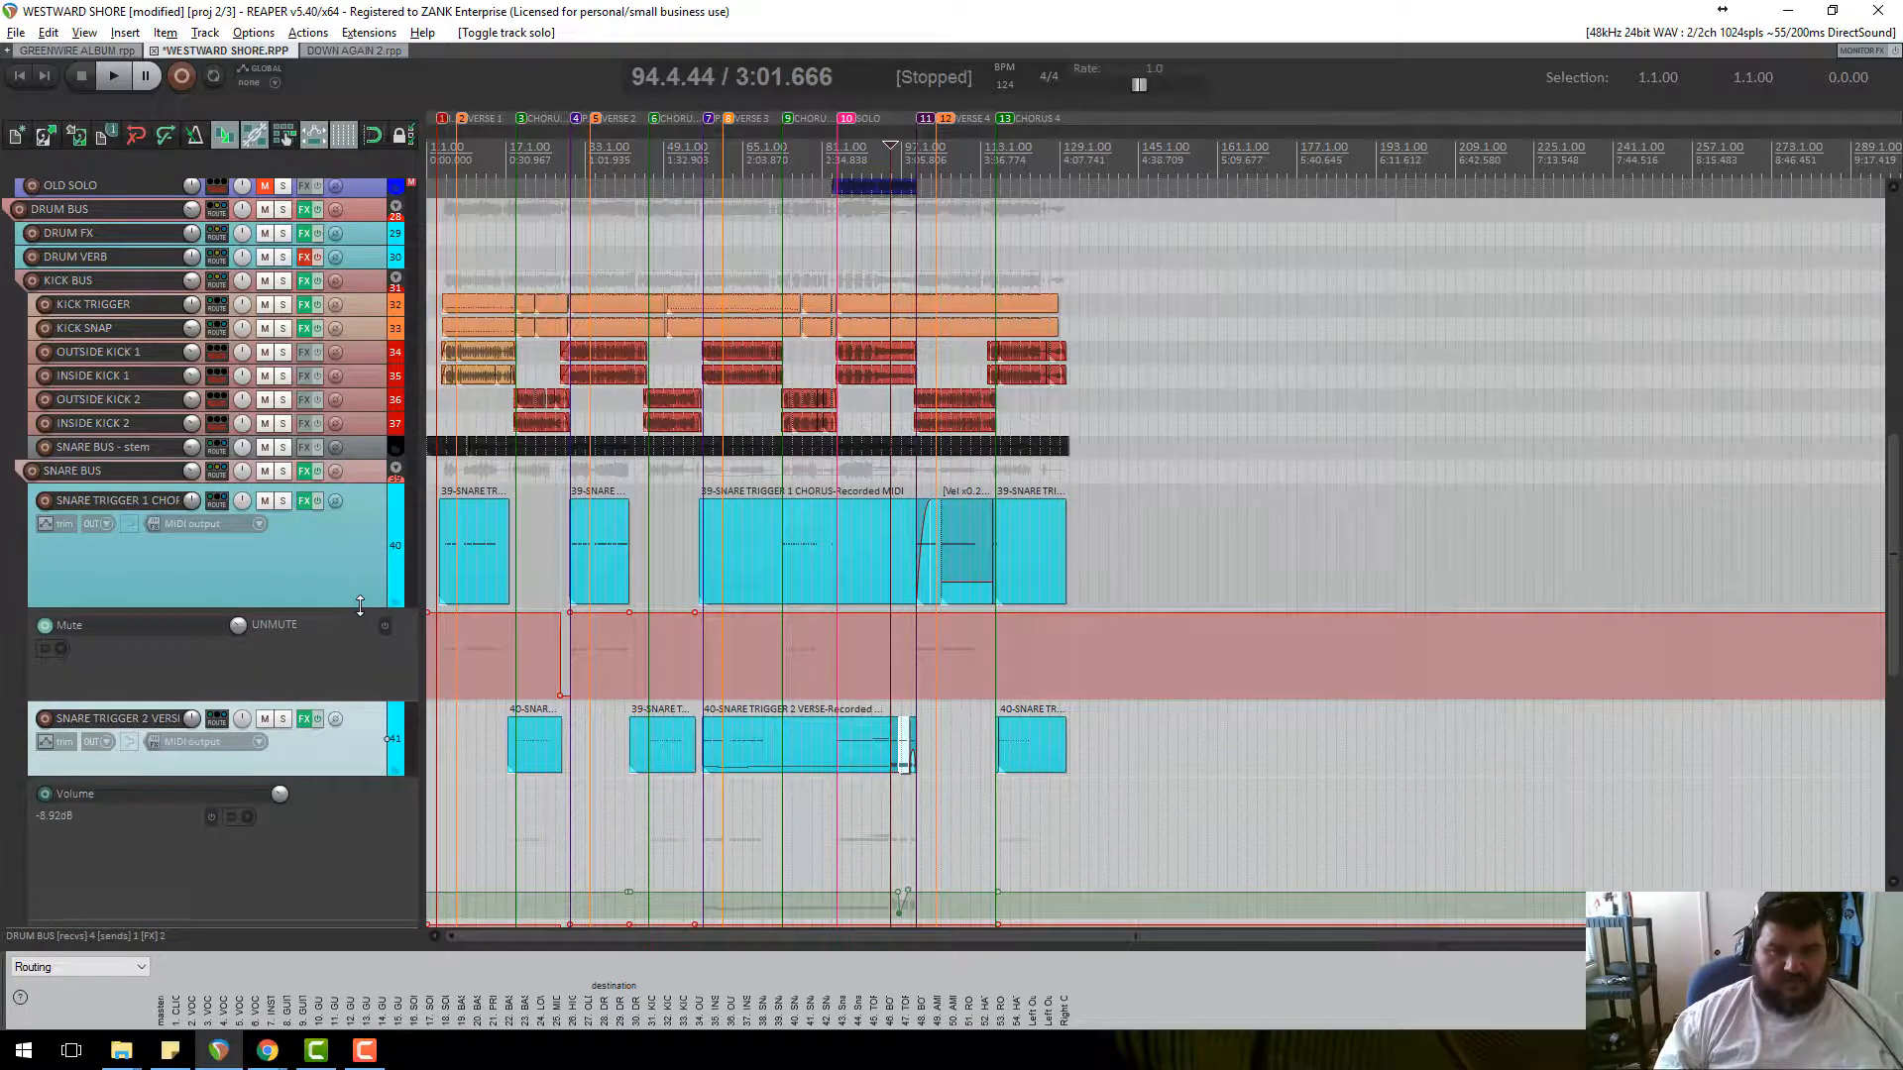
scroll(1024, 602, up, 3)
scroll(1024, 601, down, 3)
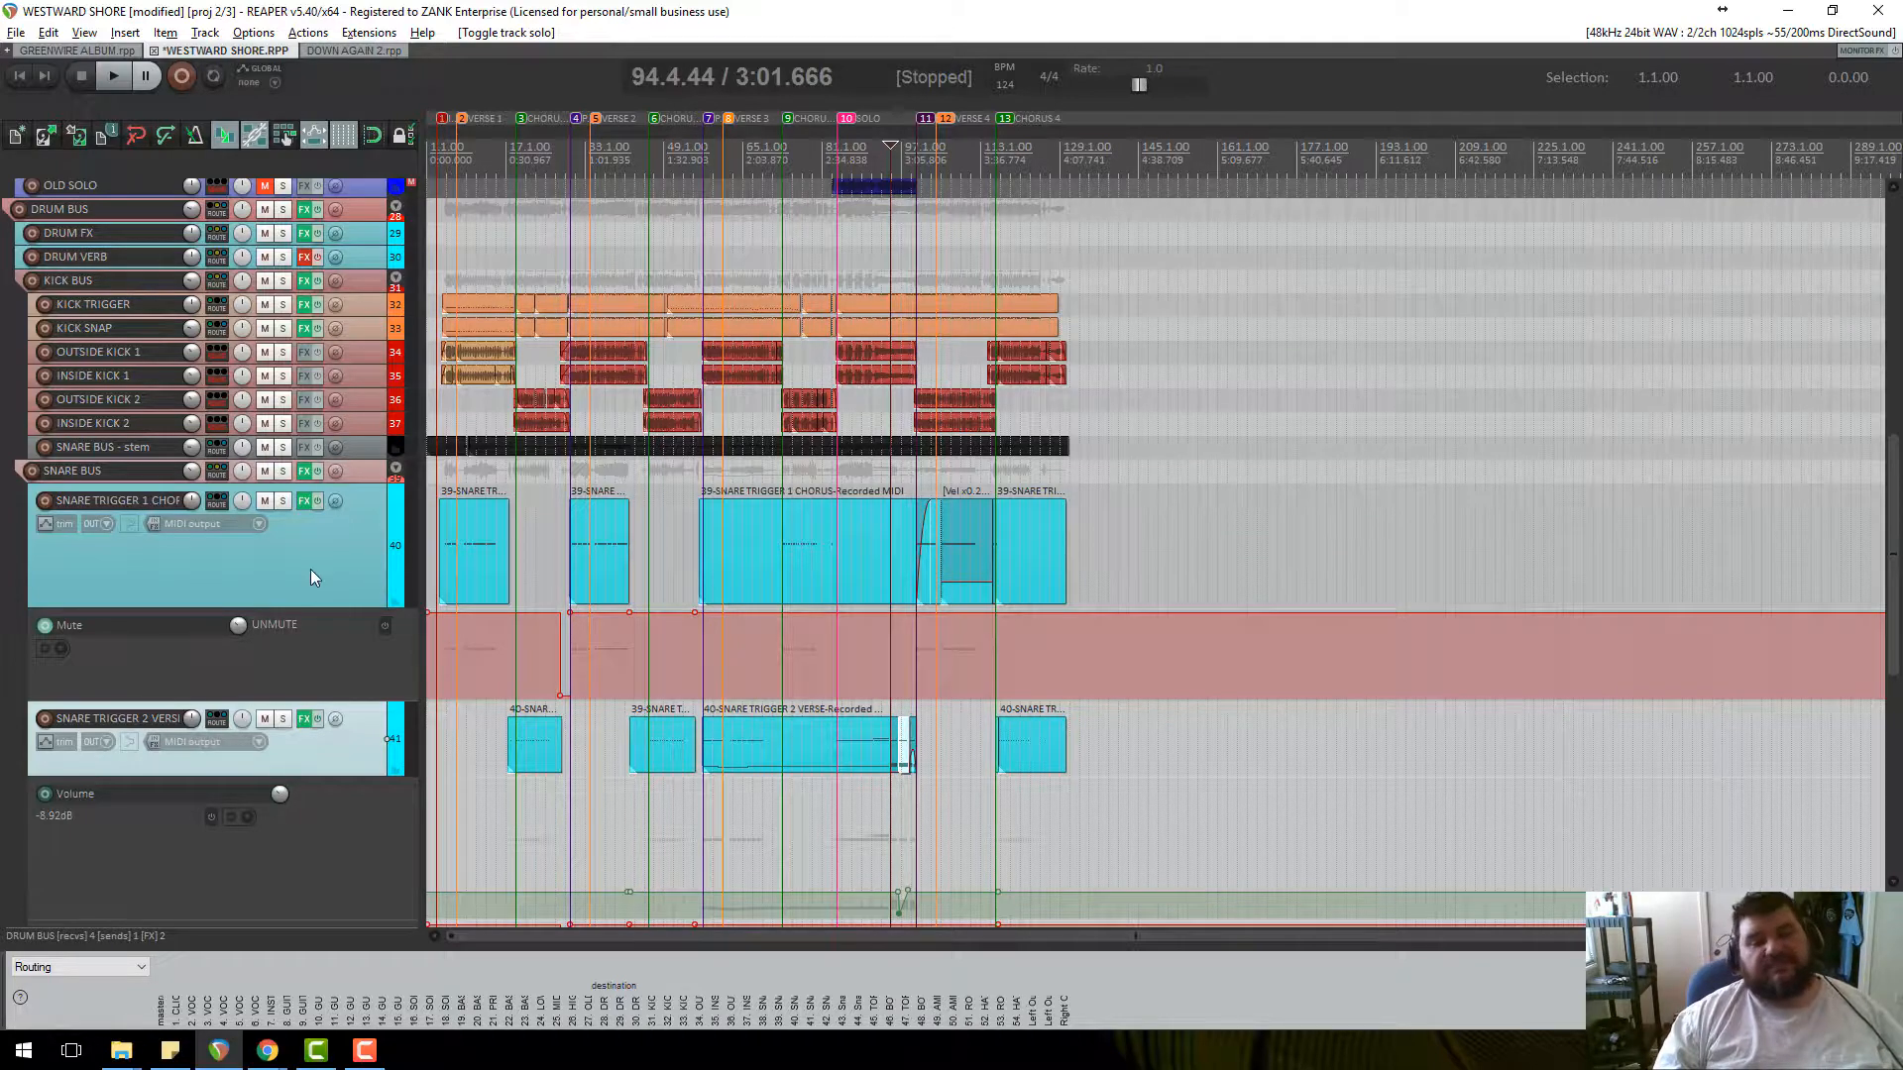
scroll(414, 567, up, 4)
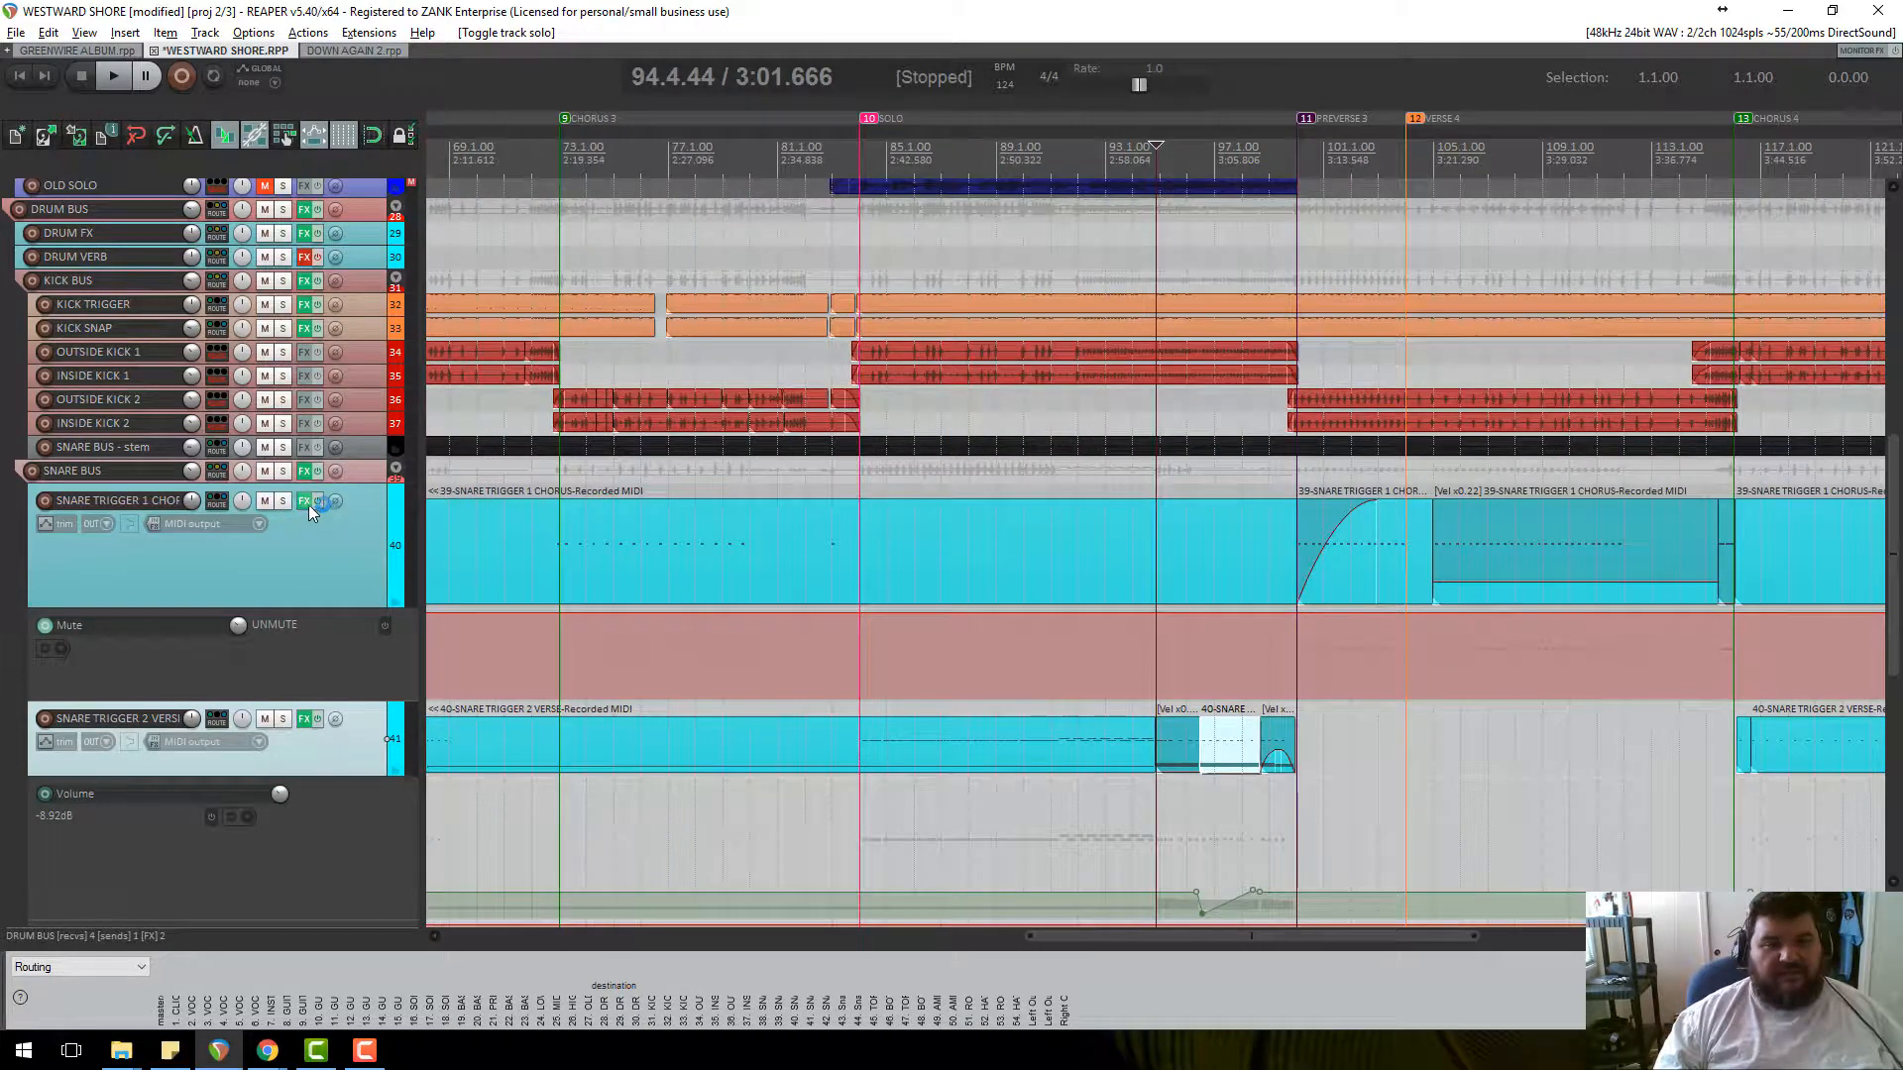
click(306, 501)
Show the Track 40 and Track 41 ReaGate settings side by side, both sending note 38.
click(285, 234)
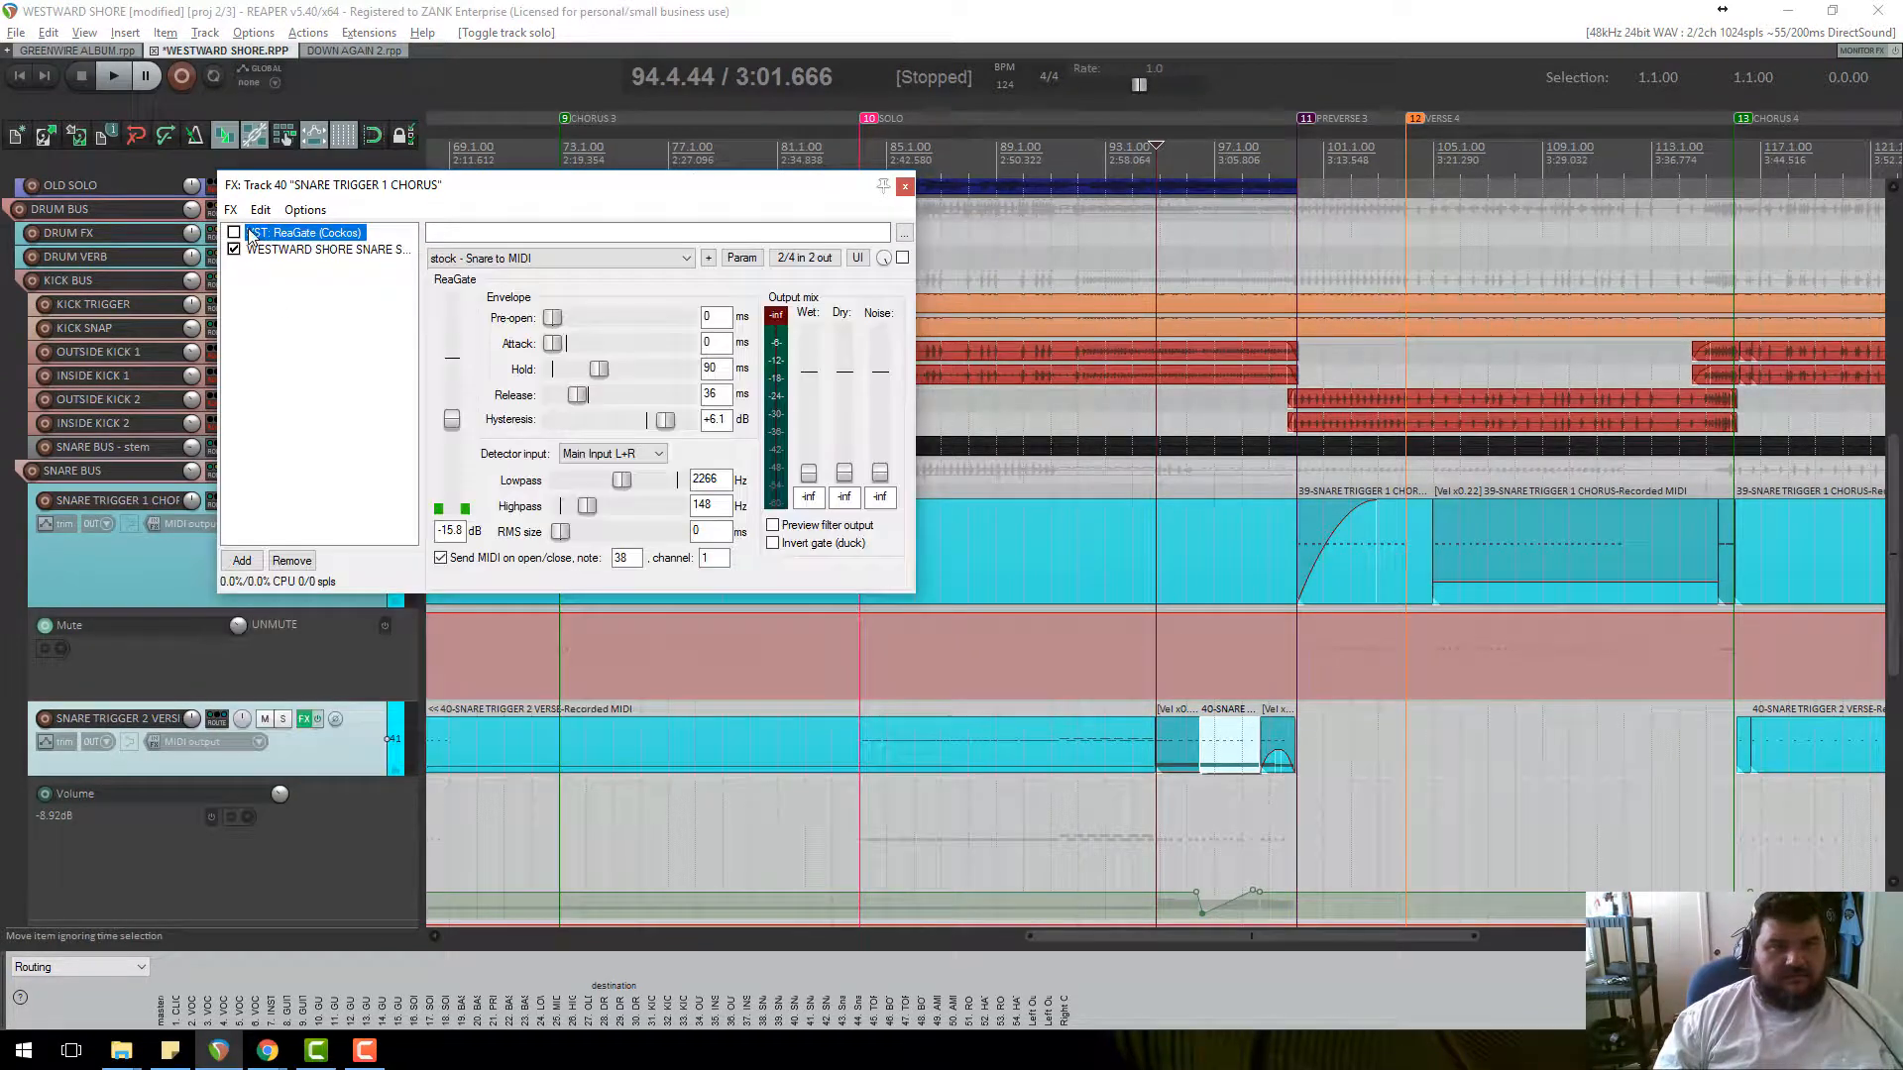
drag(560, 200, 809, 119)
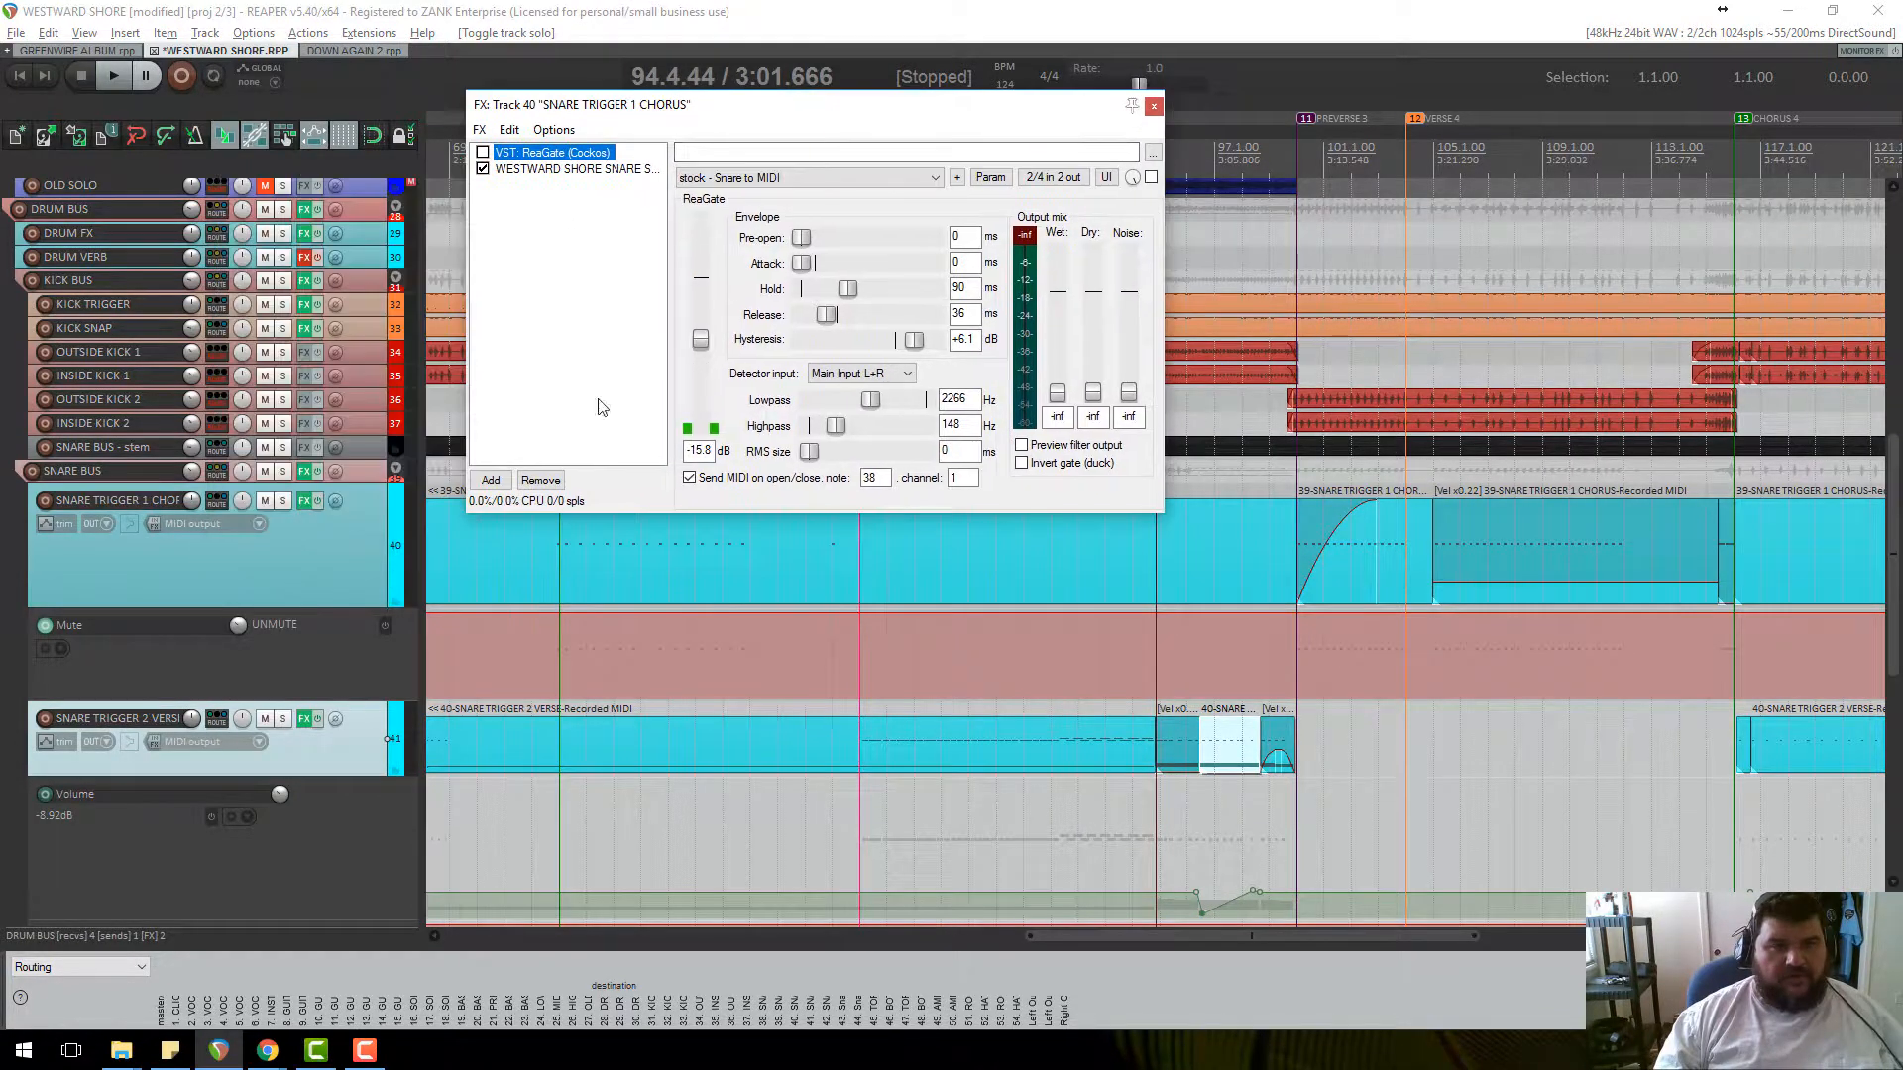
click(304, 718)
click(630, 401)
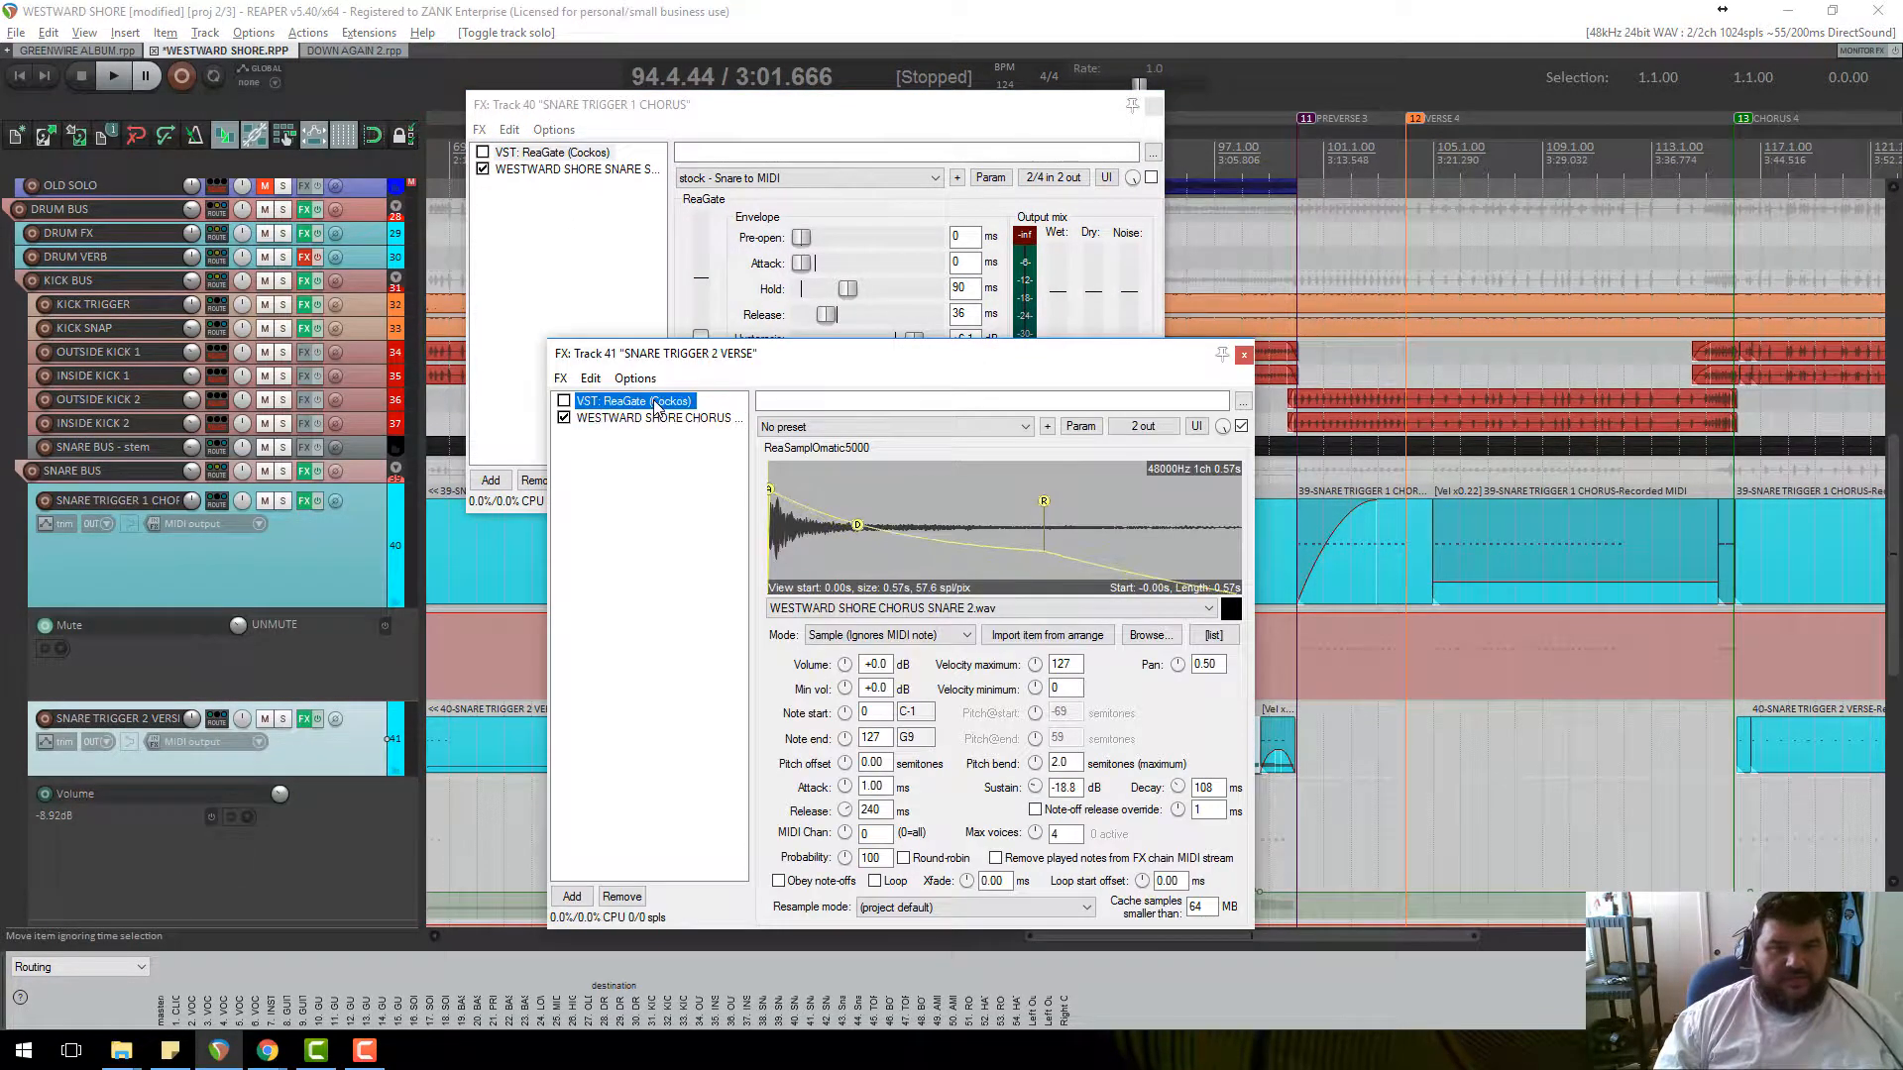
drag(887, 371, 1263, 252)
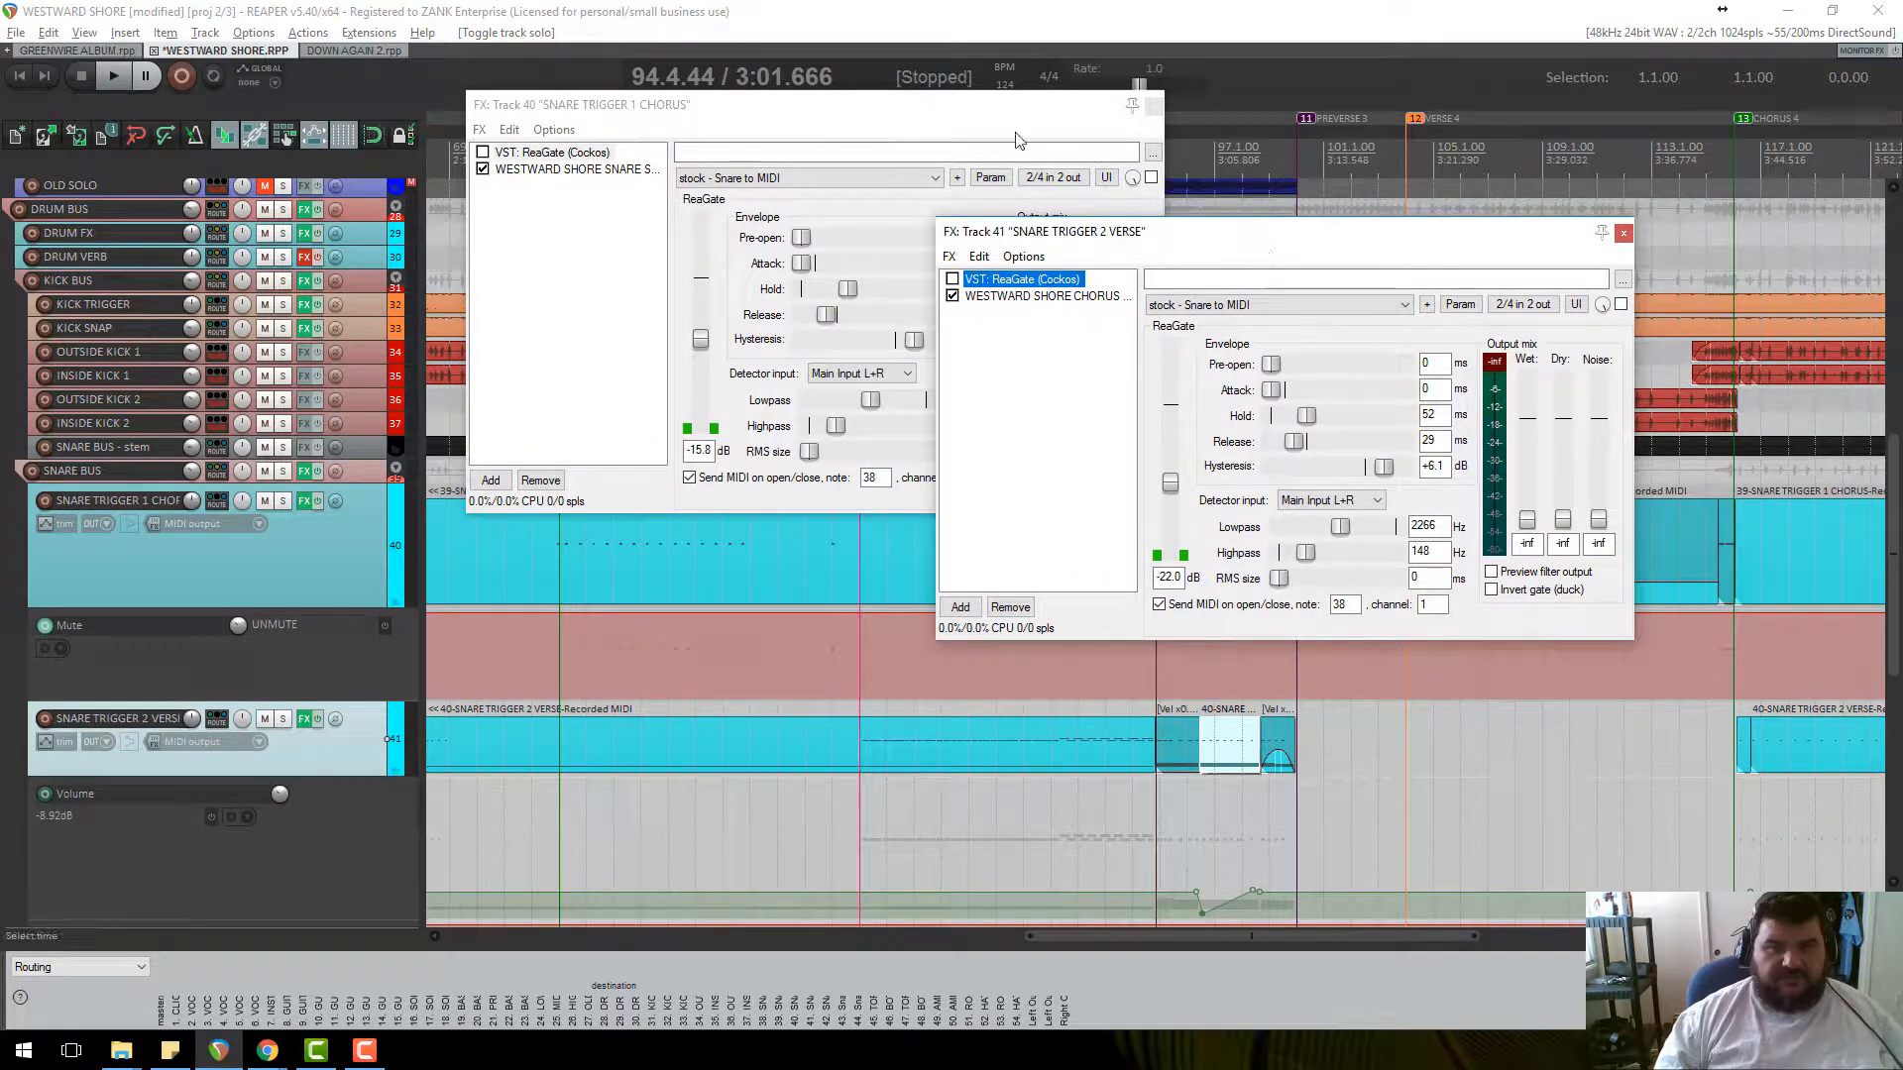
drag(938, 108, 693, 231)
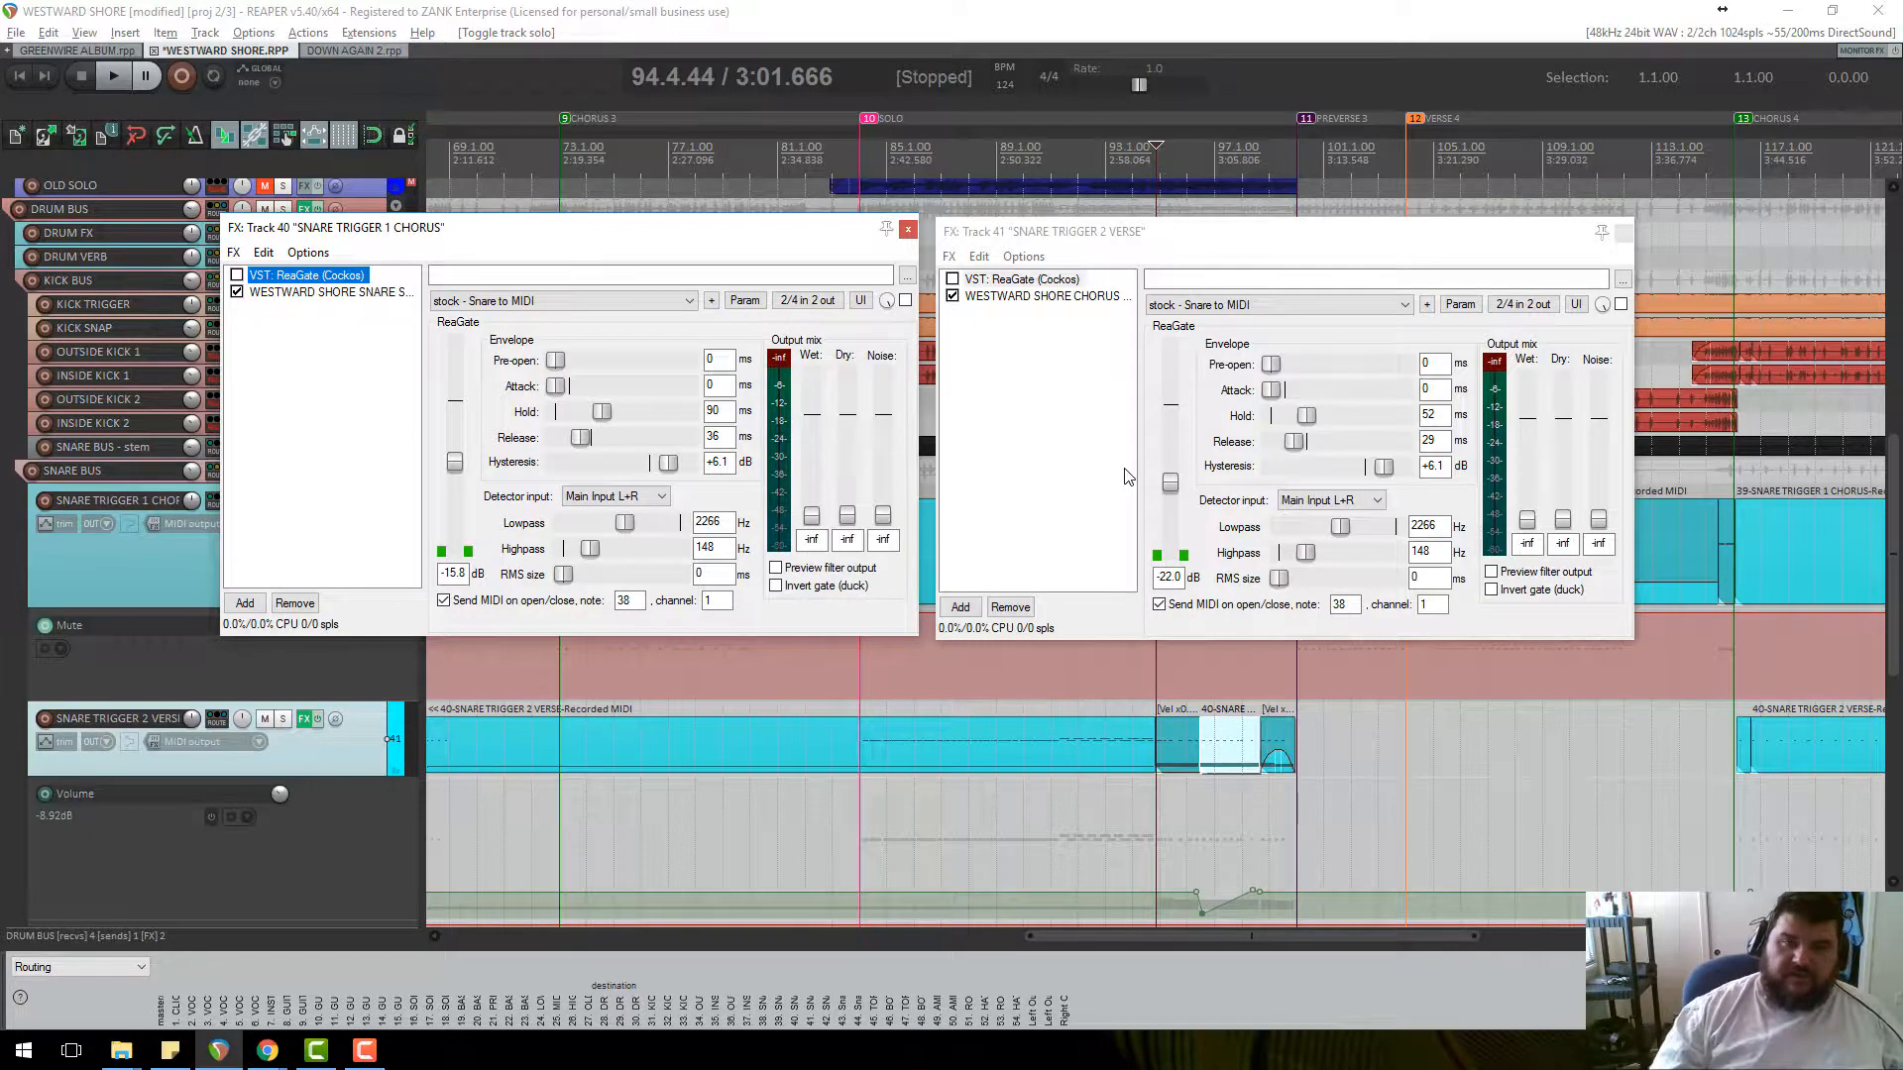
Close both snare trigger FX chains to return to the arrangement.
click(1623, 232)
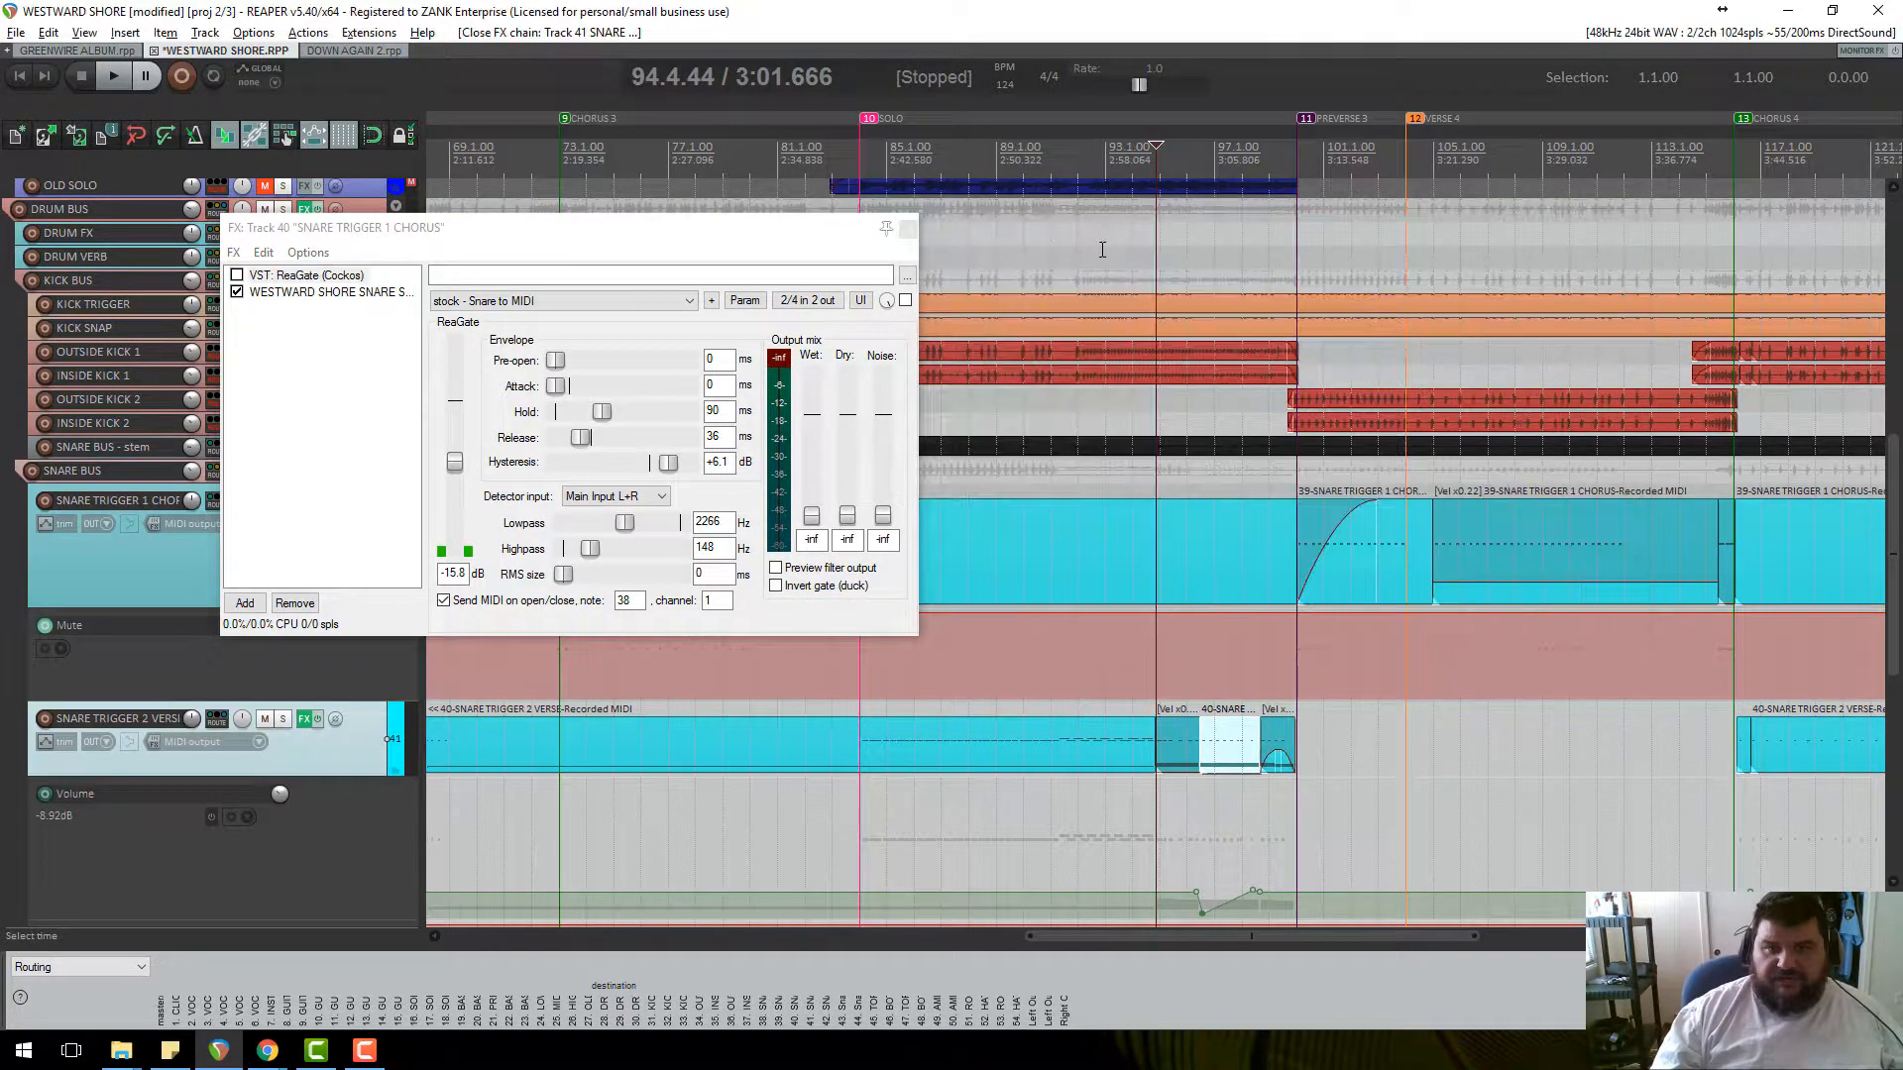
click(911, 232)
scroll(1053, 577, down, 5)
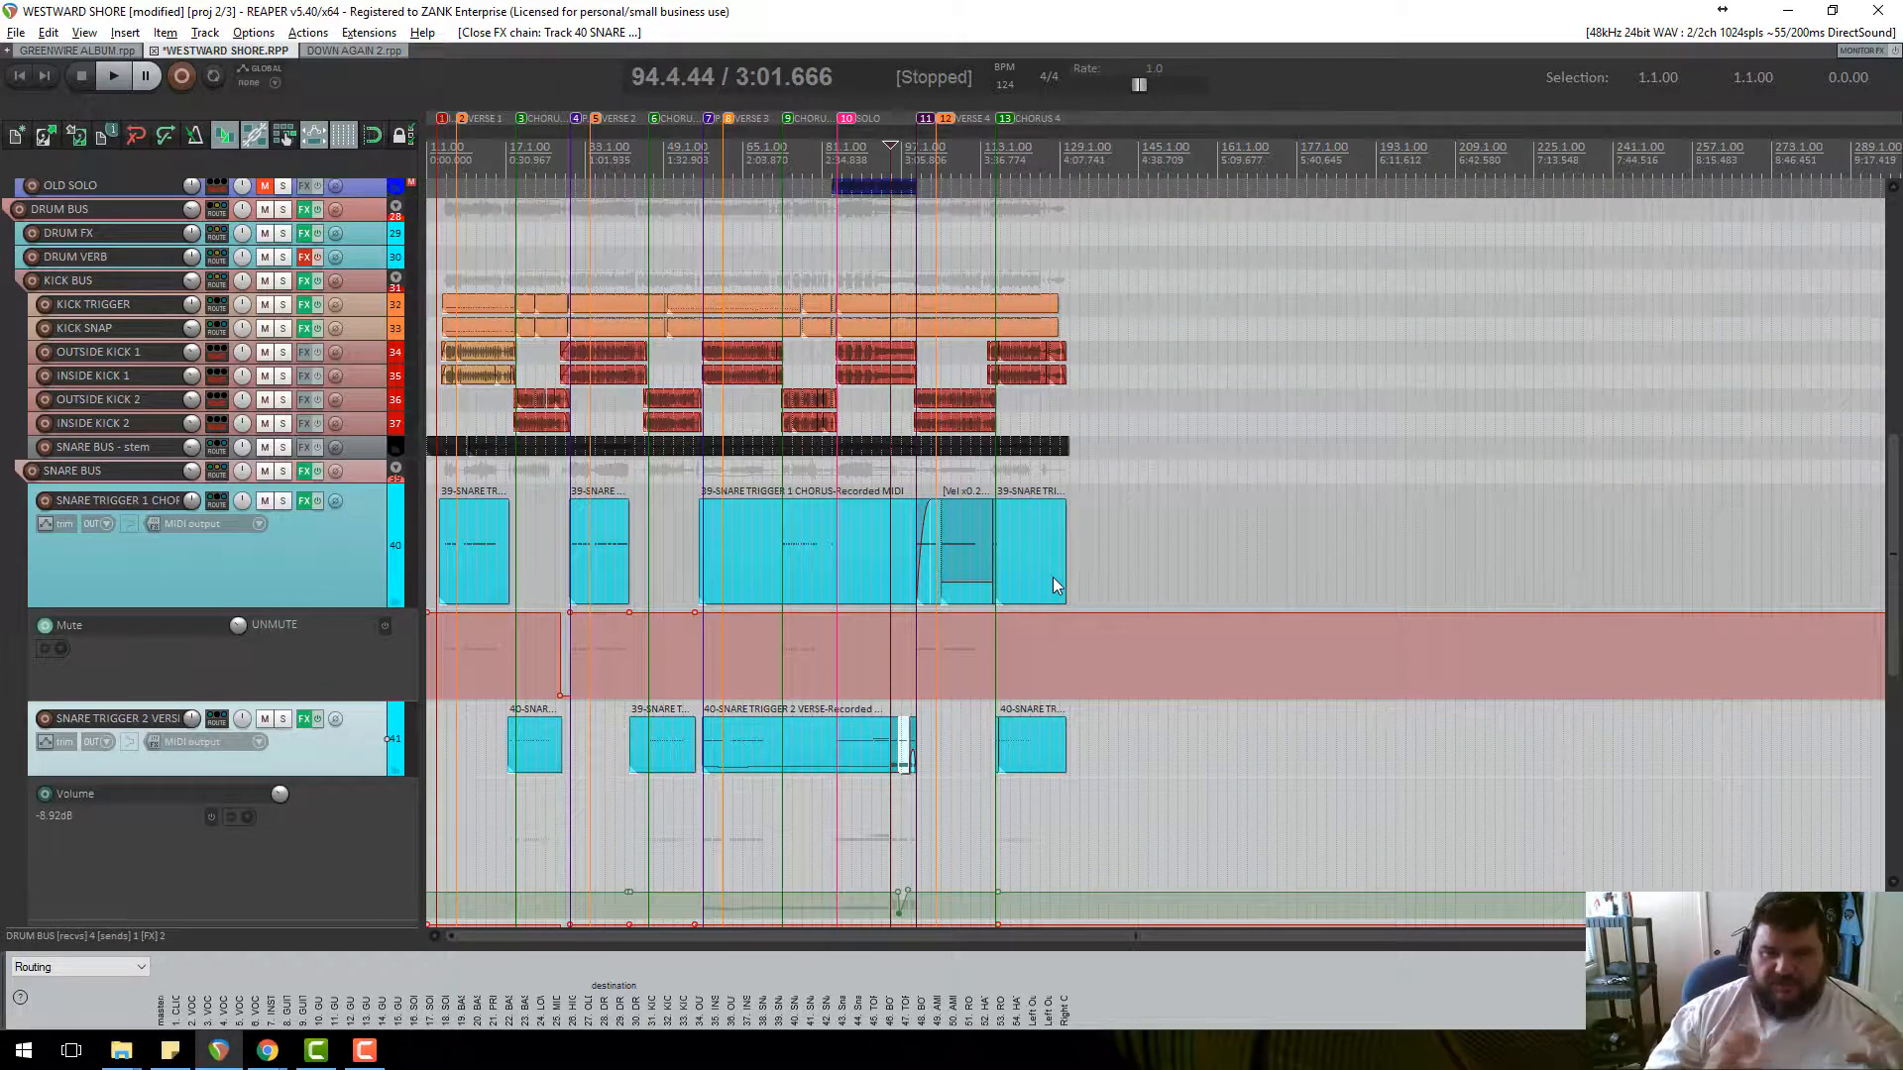
right_click(1053, 577)
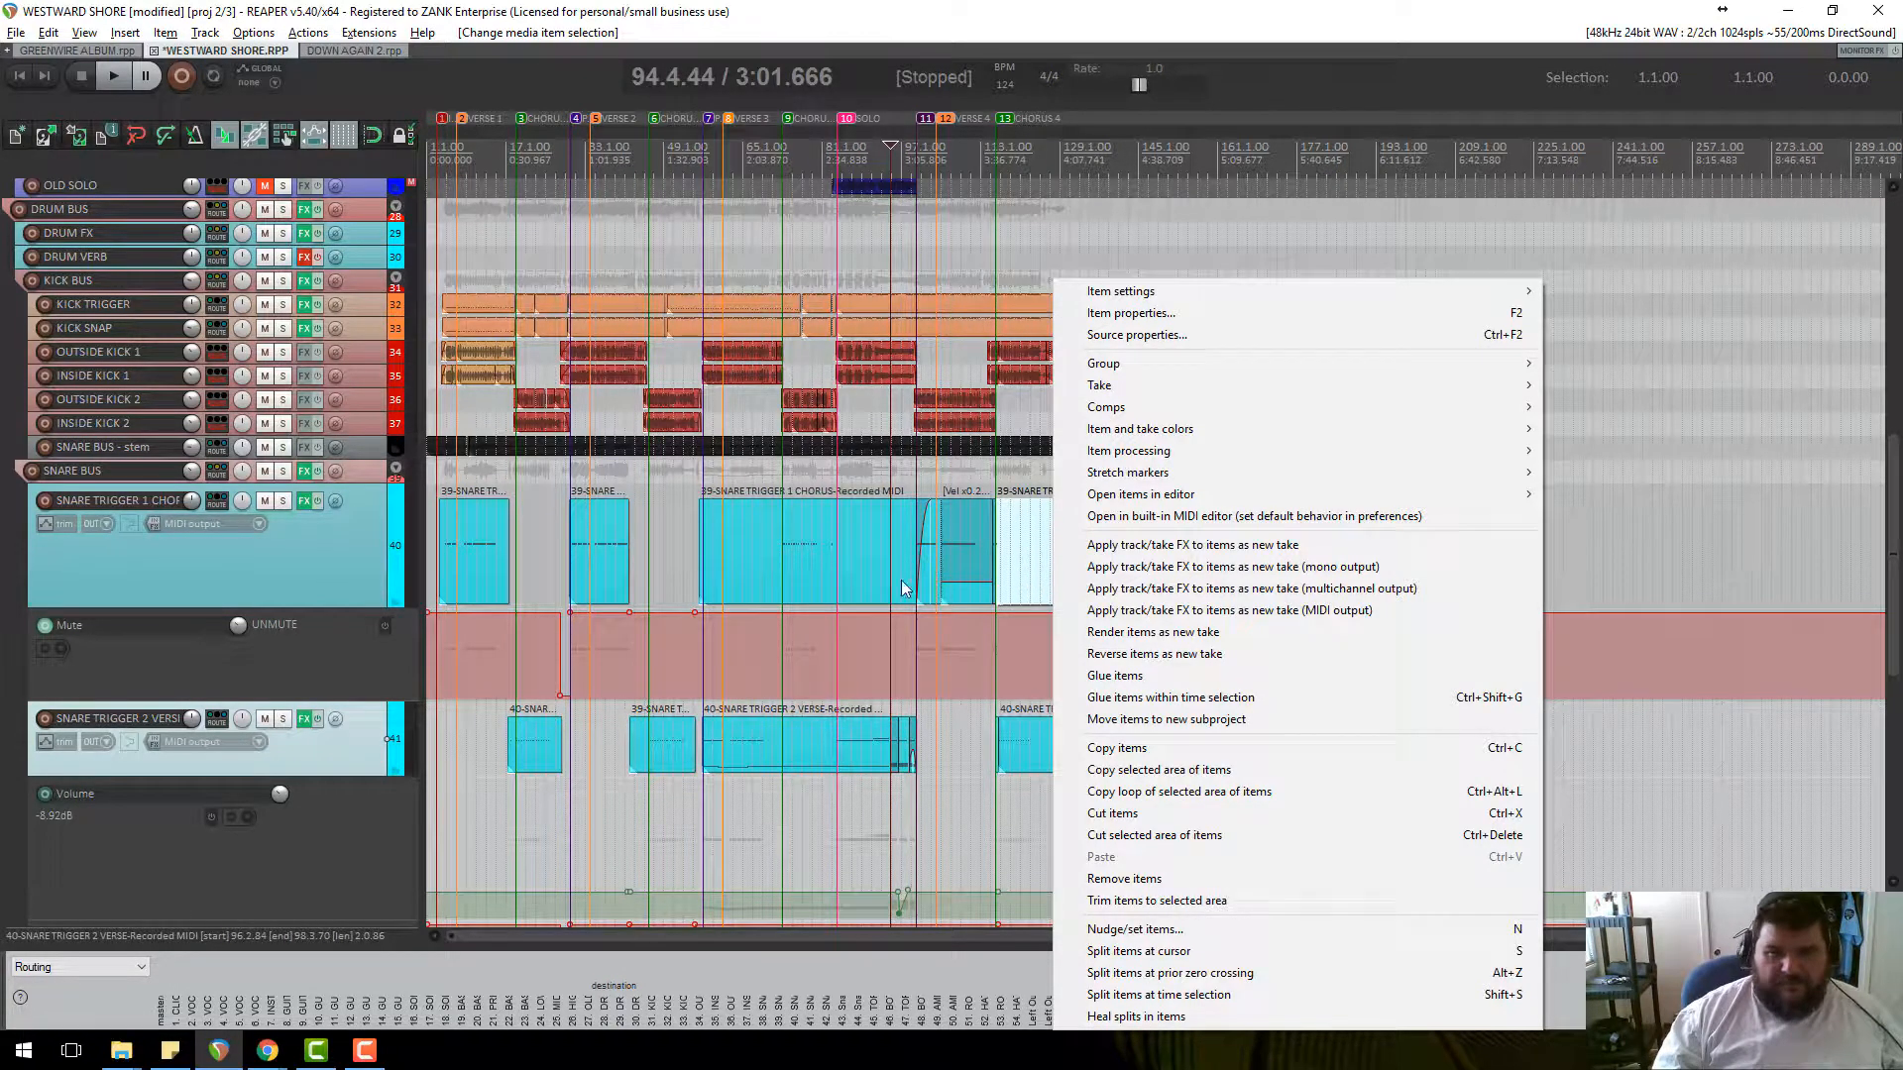
click(306, 504)
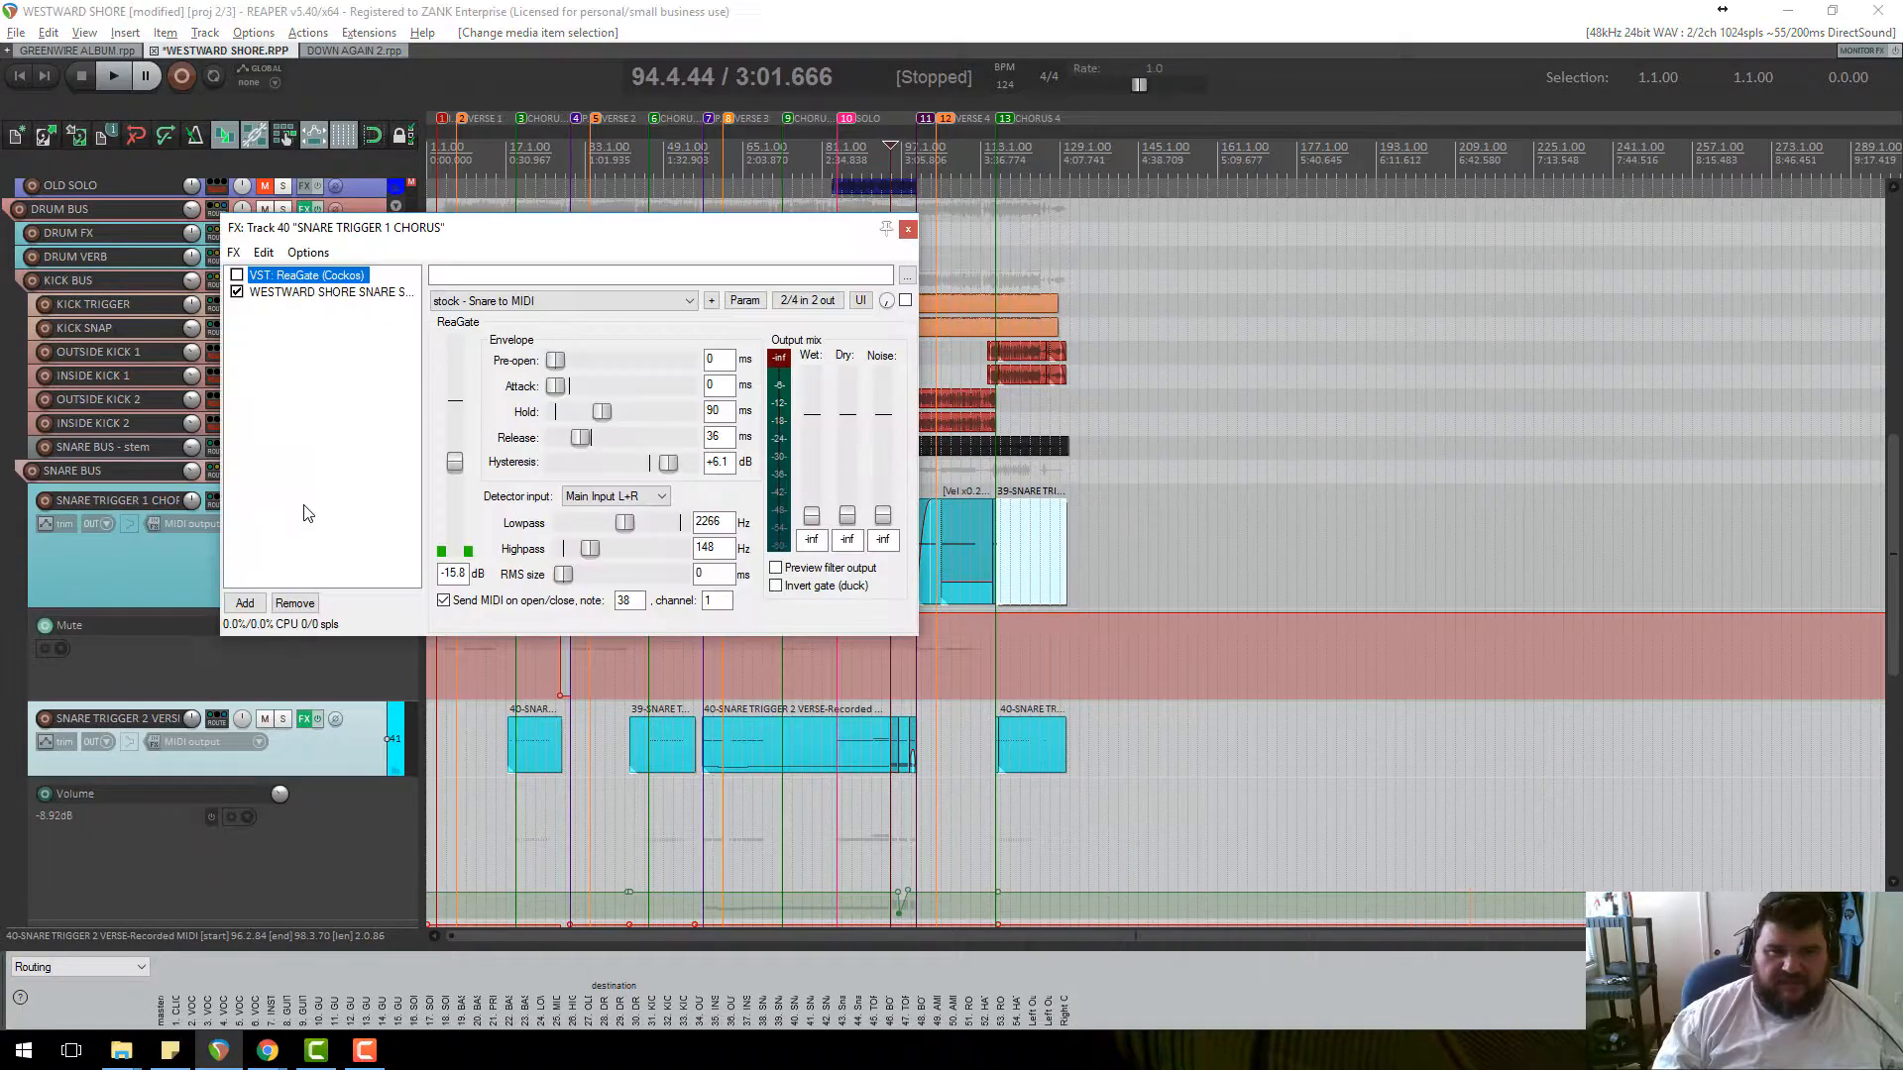
click(352, 292)
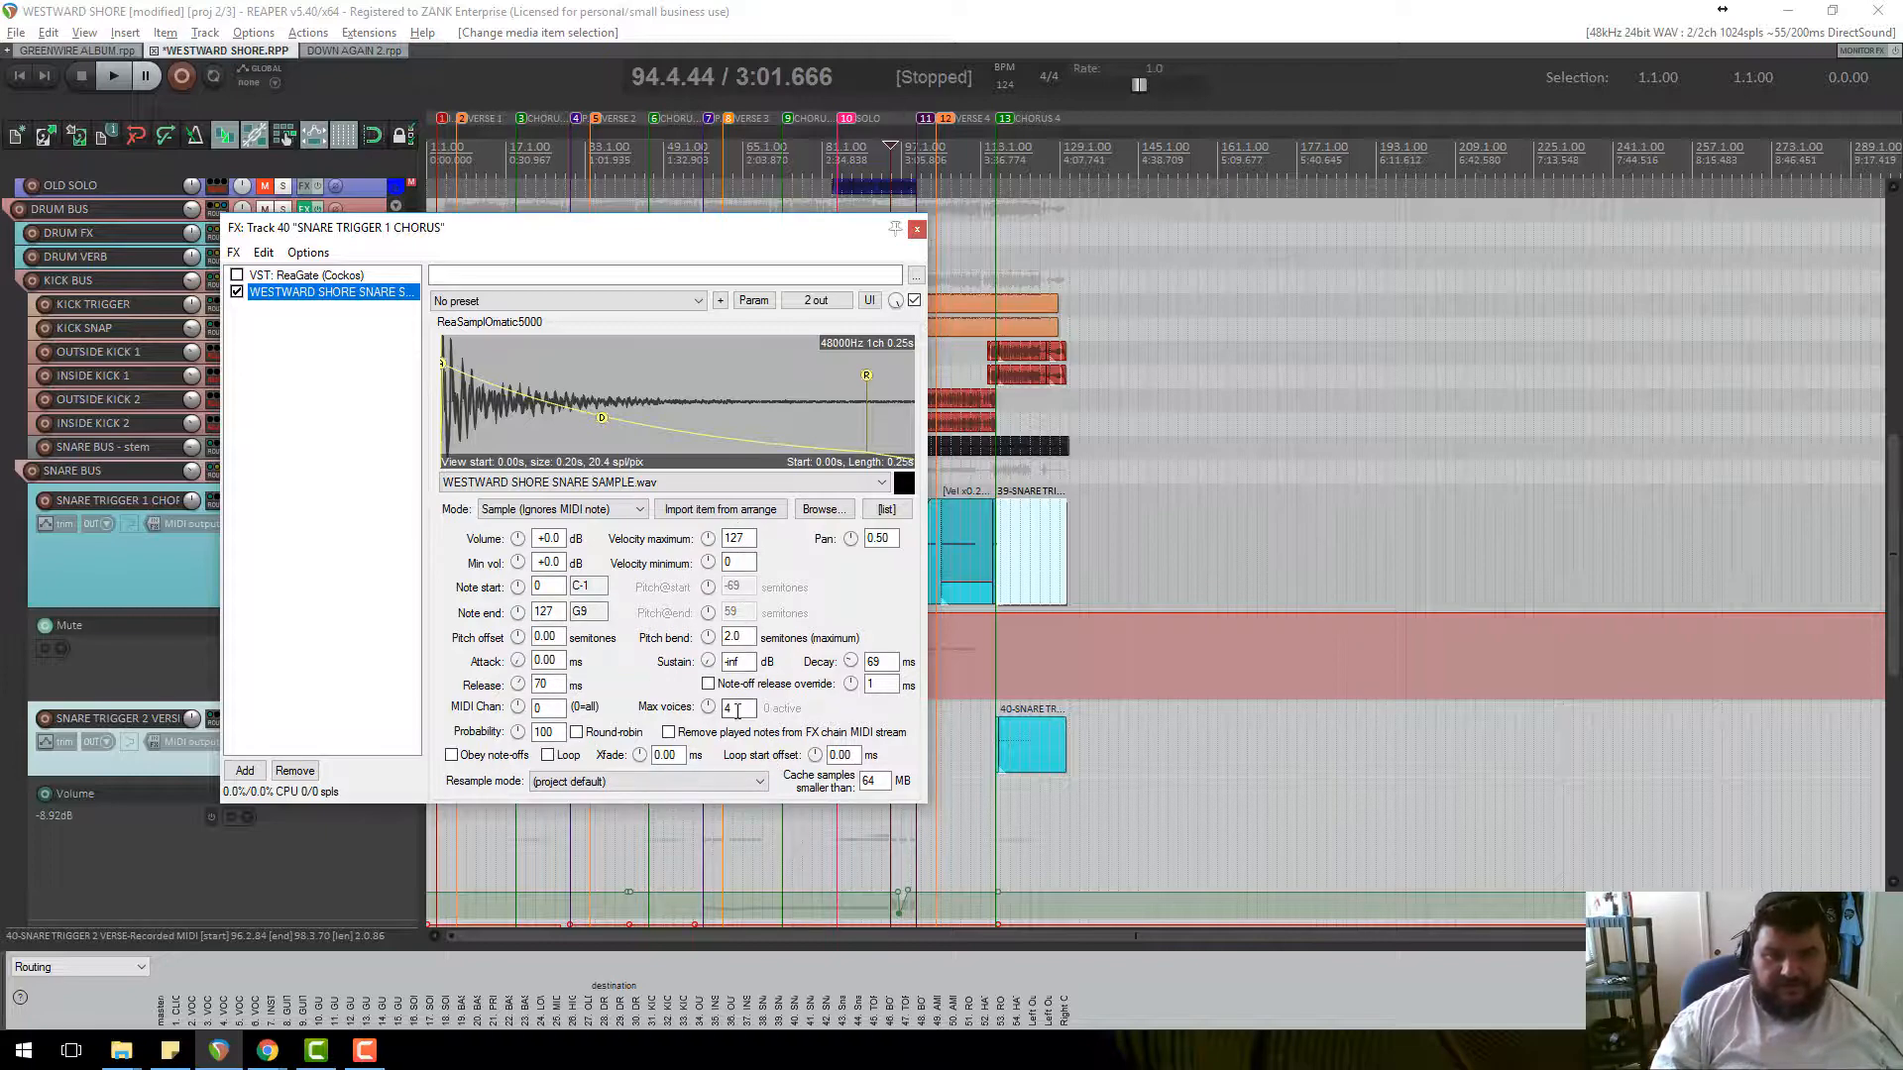
click(917, 229)
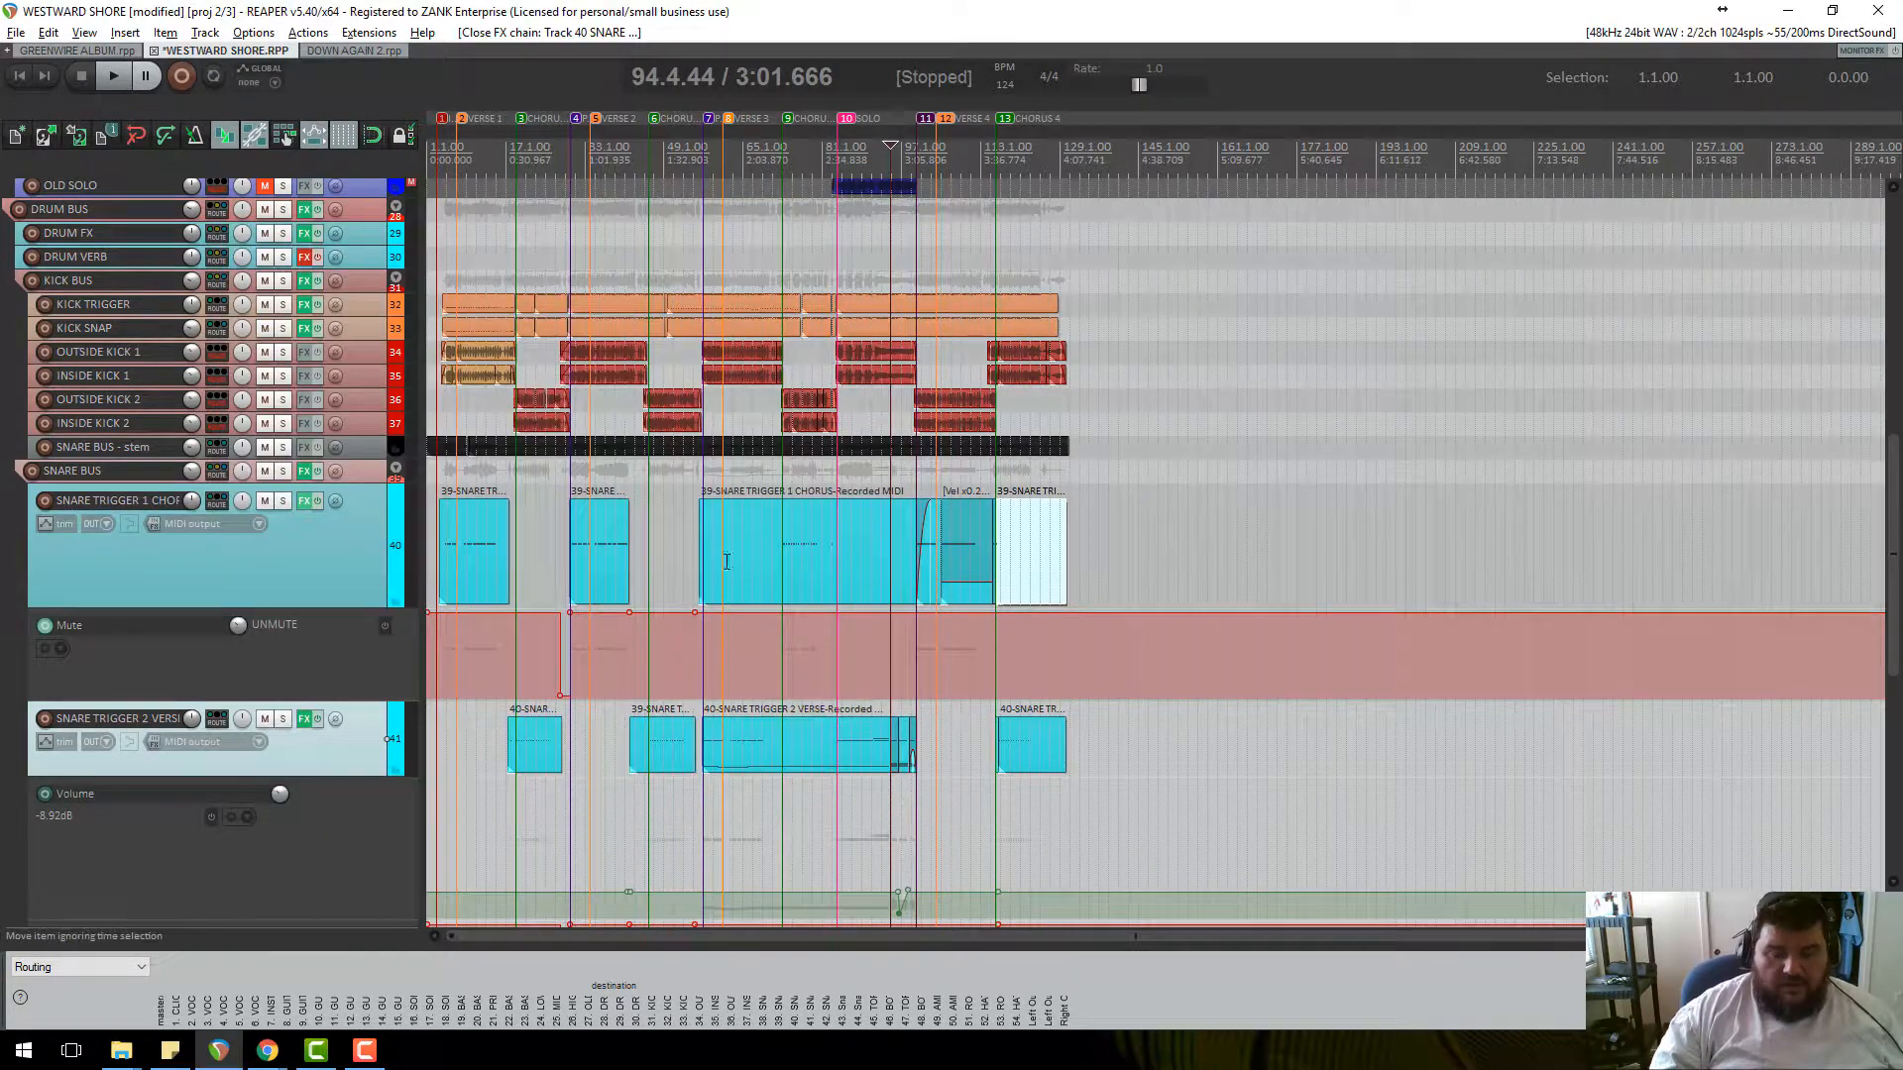
Select the short SNARE TRIGGER 2 item near bar 95 and raise its velocity to x0.74.
scroll(804, 277, up, 5)
scroll(348, 304, down, 1)
scroll(737, 529, down, 3)
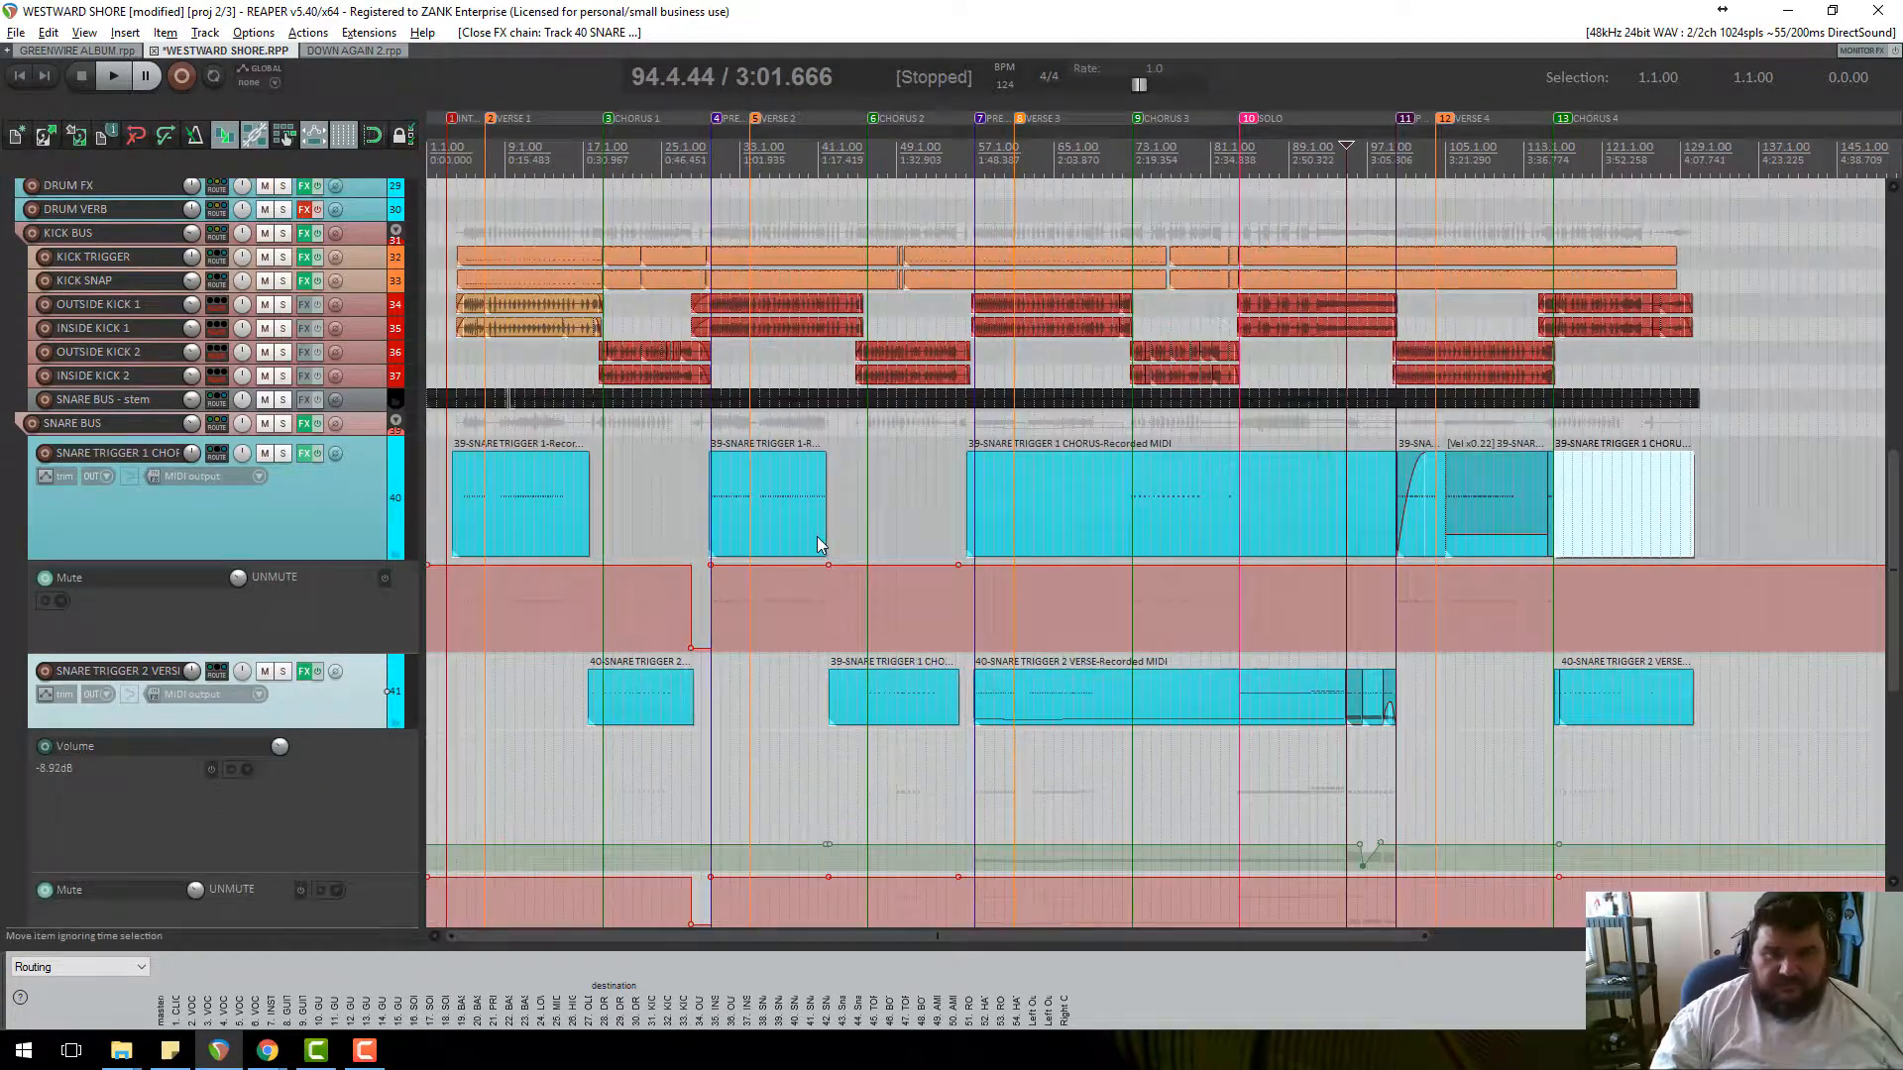
click(1397, 166)
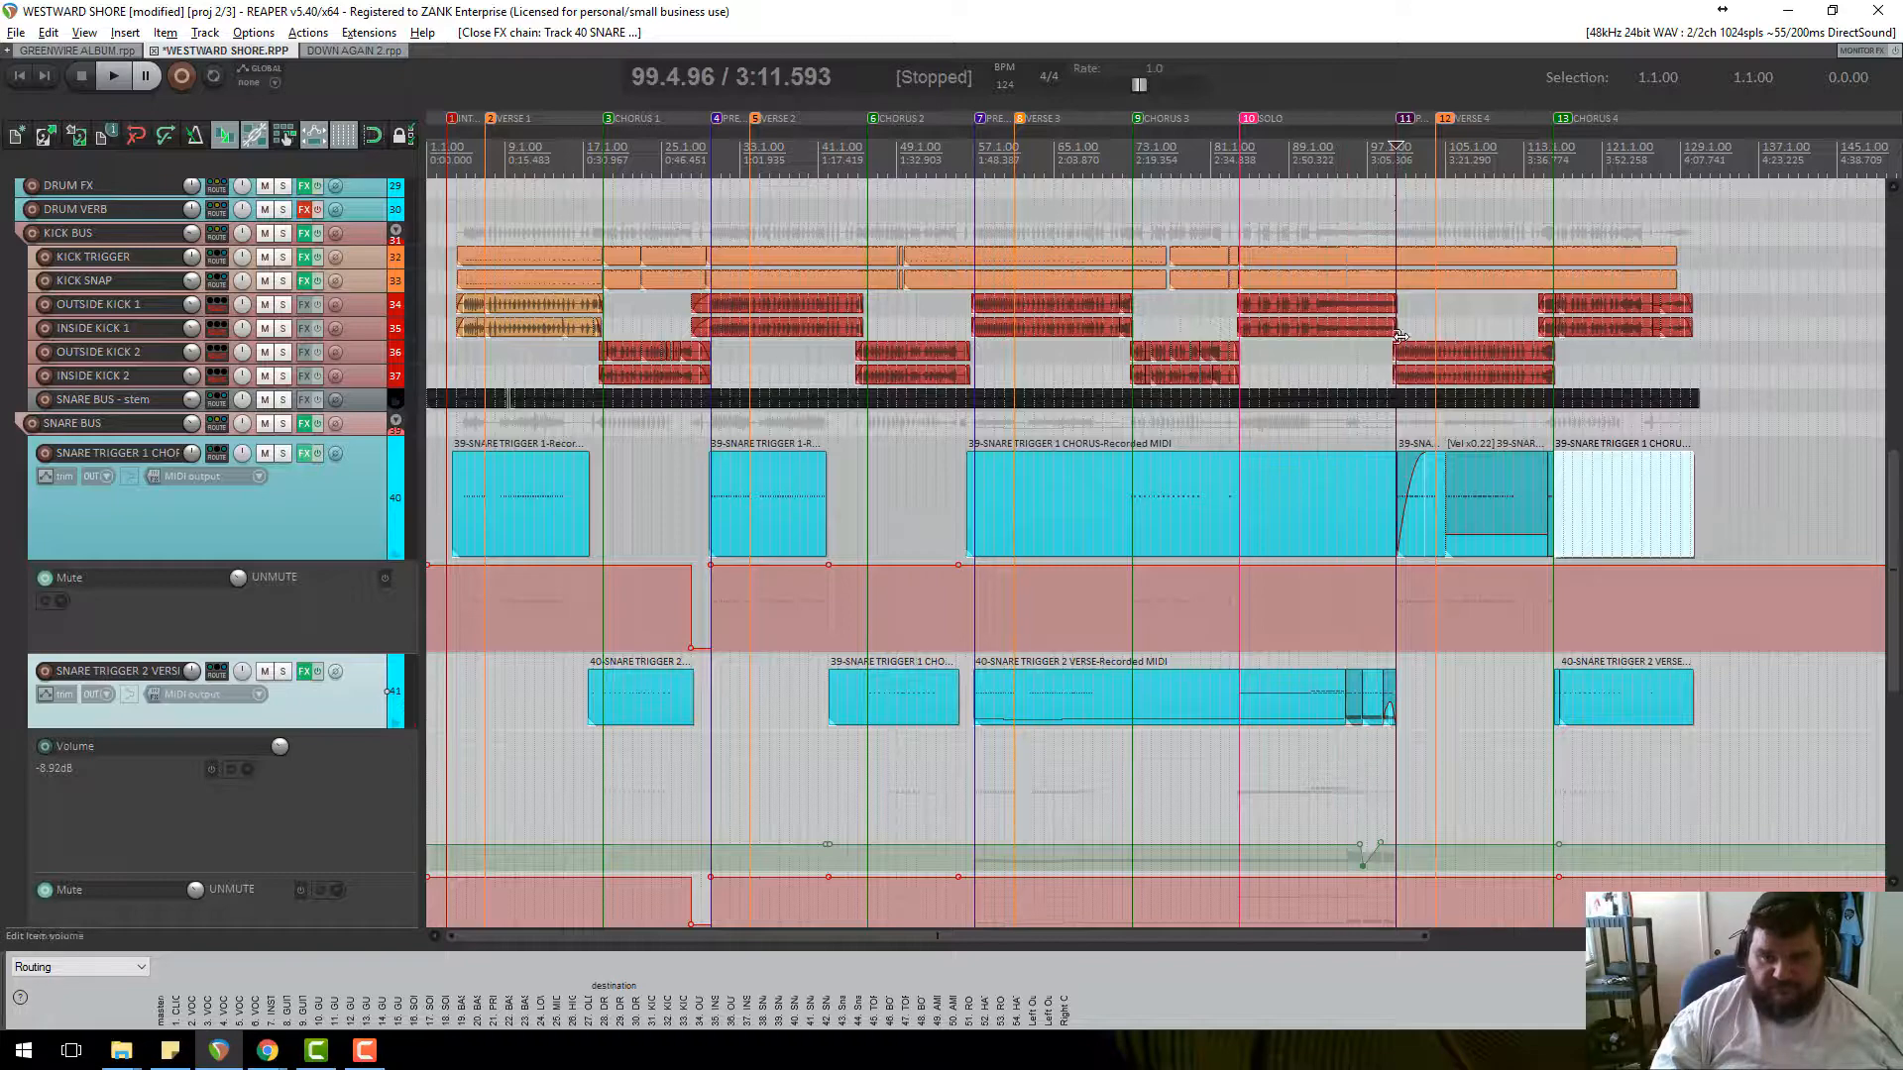
scroll(1435, 433, up, 5)
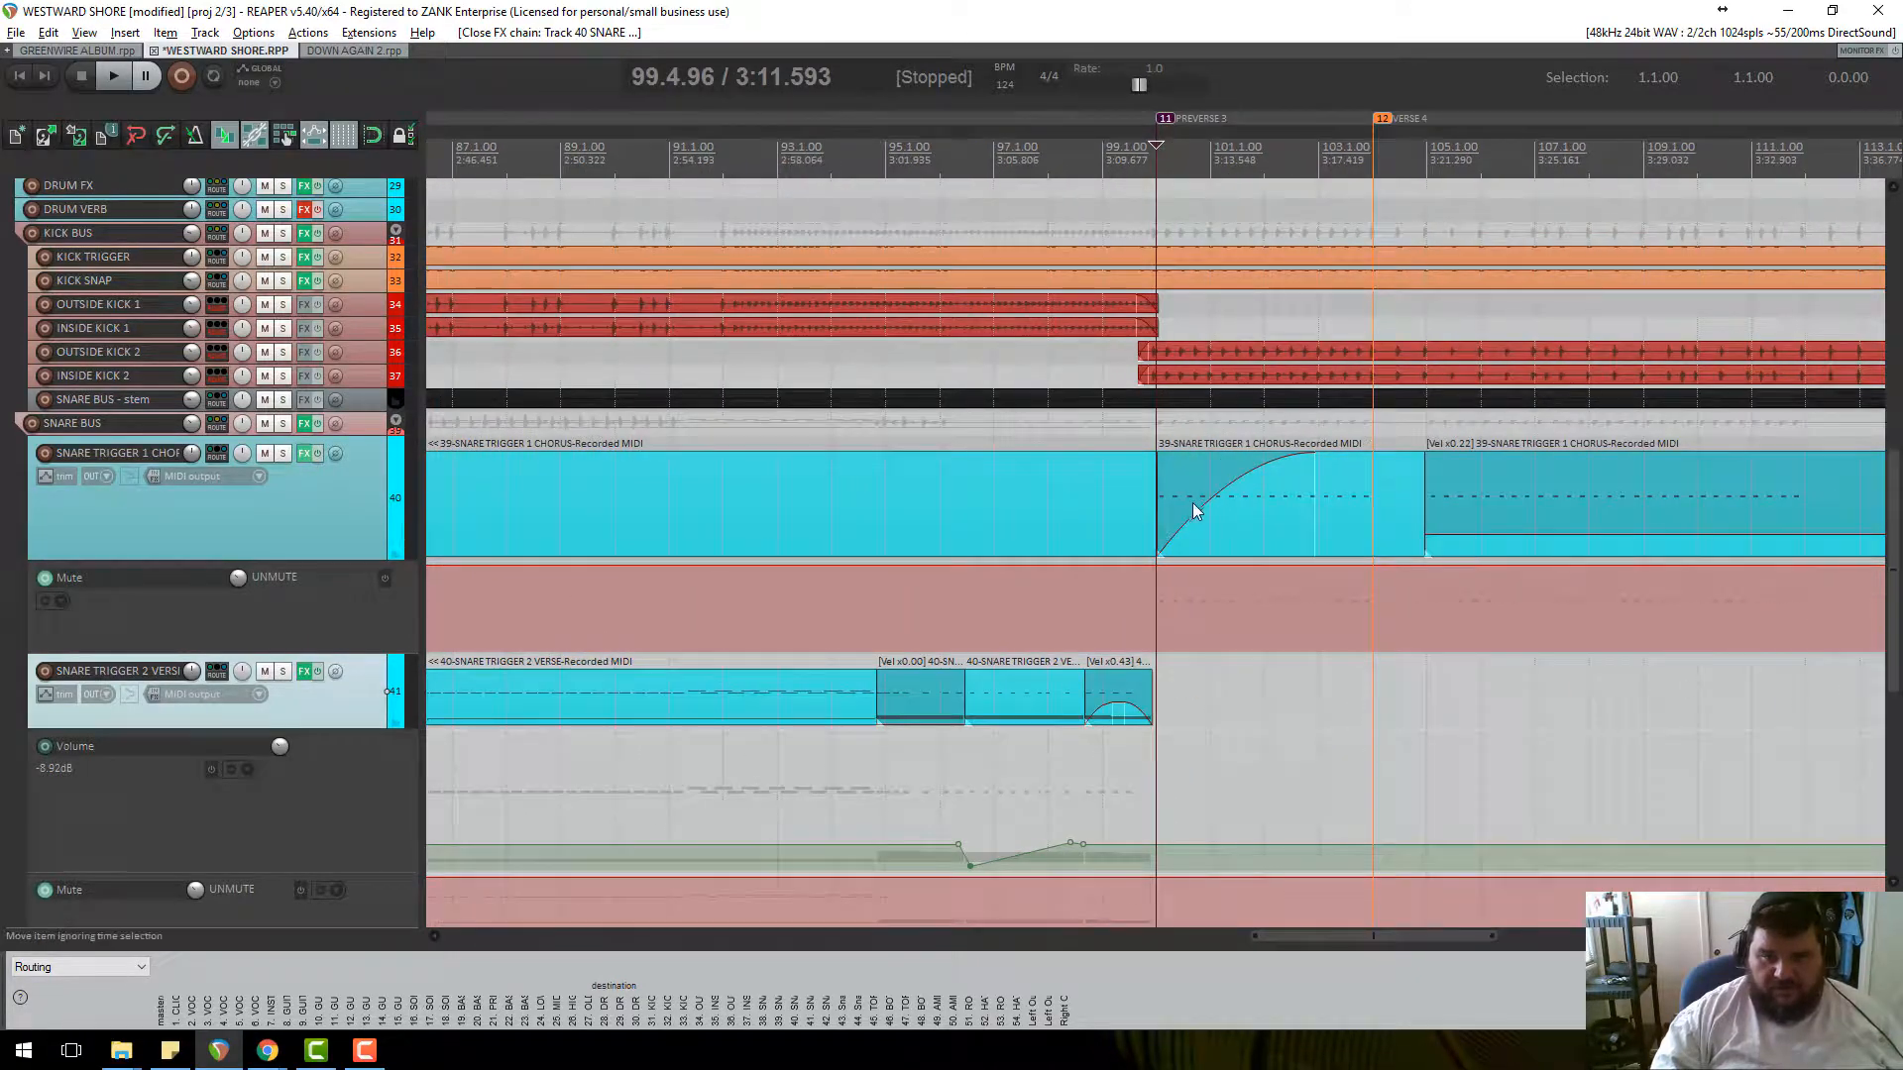
scroll(1131, 492, down, 3)
scroll(246, 550, down, 1)
scroll(1187, 679, down, 2)
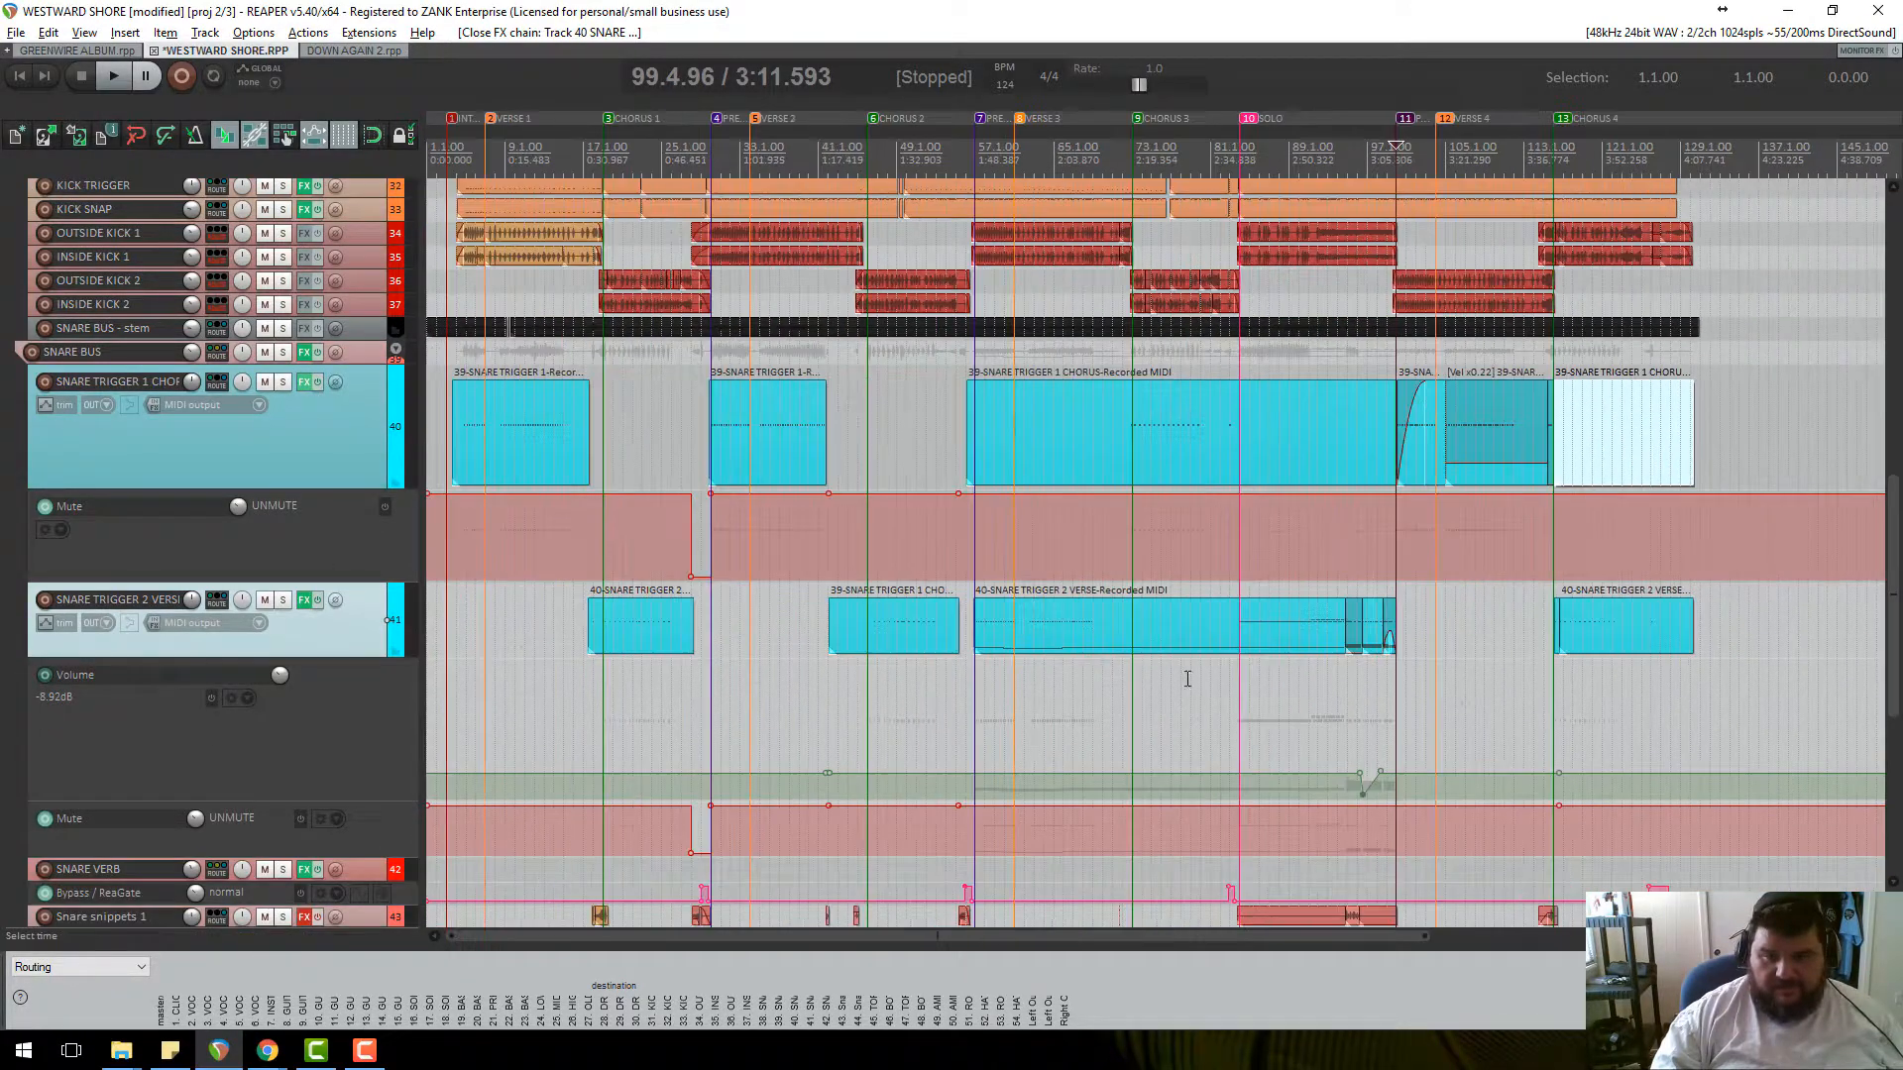
click(1363, 626)
scroll(1363, 626, up, 8)
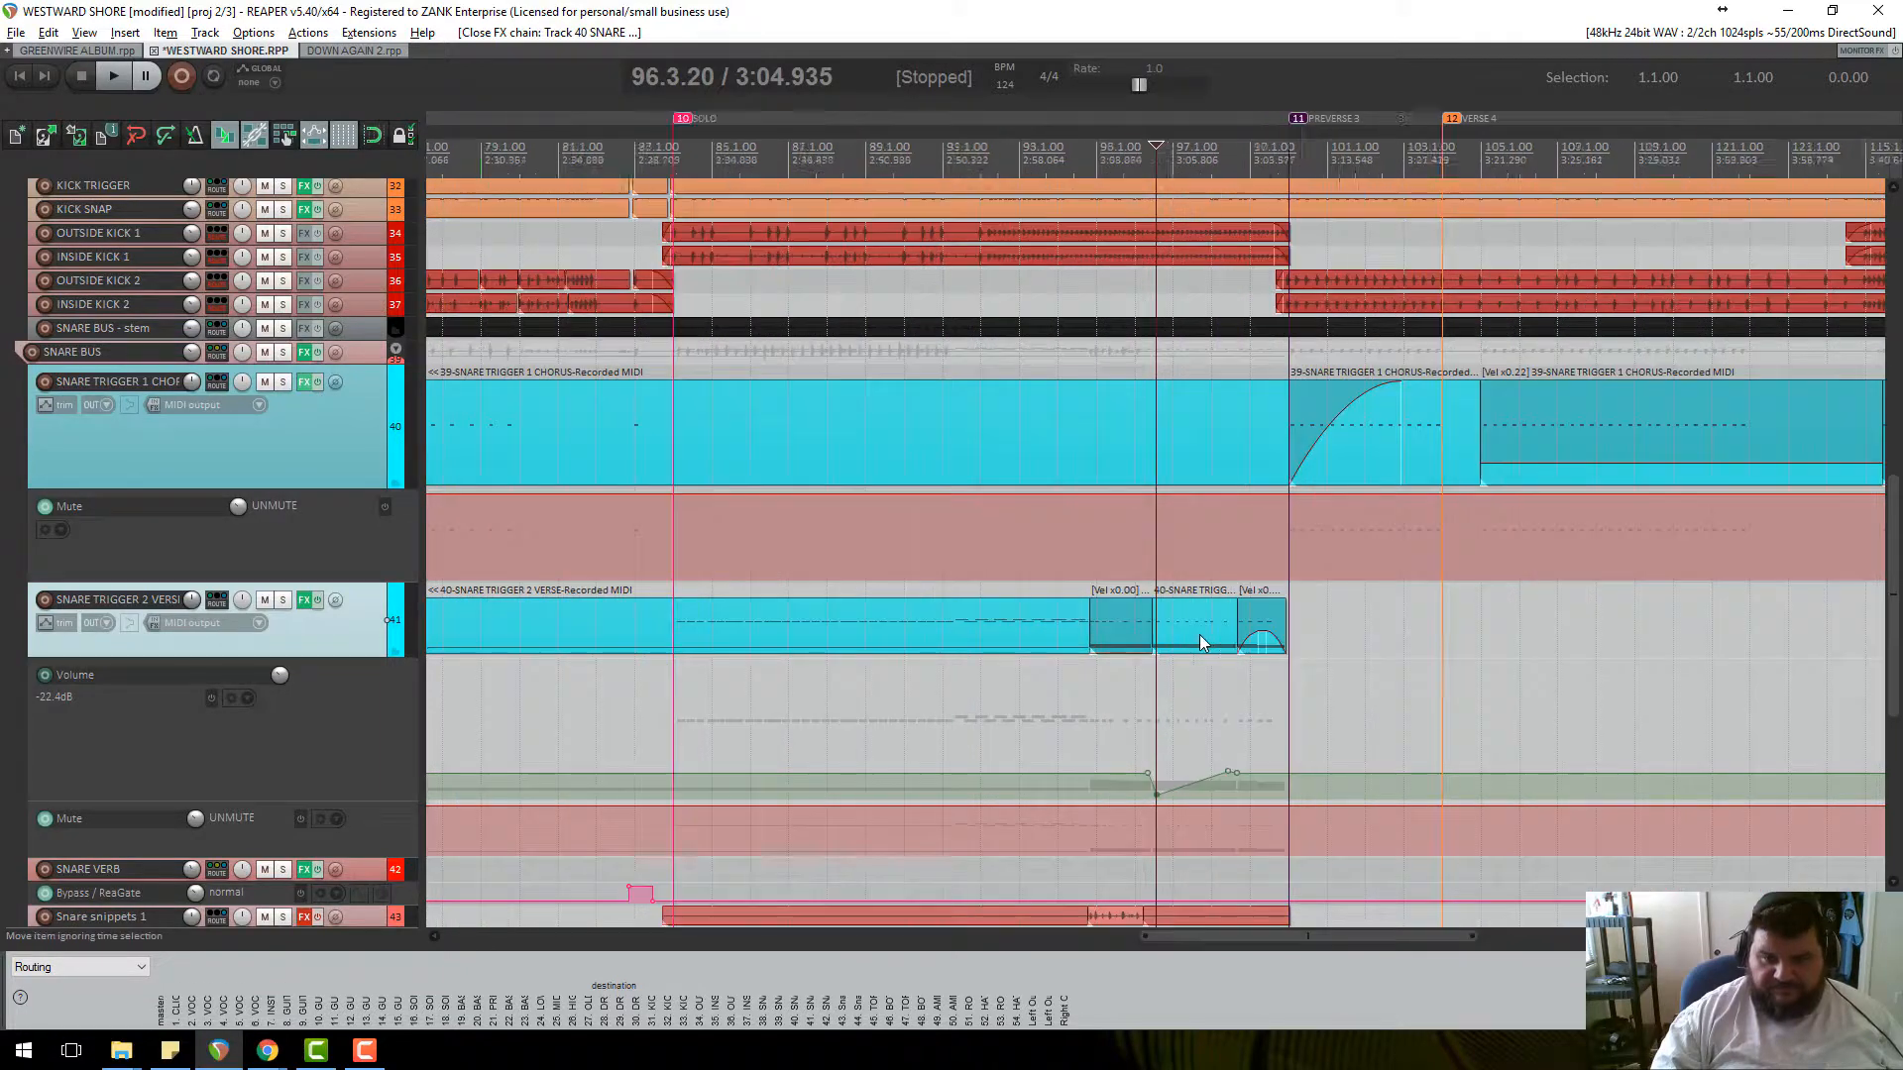
click(1077, 651)
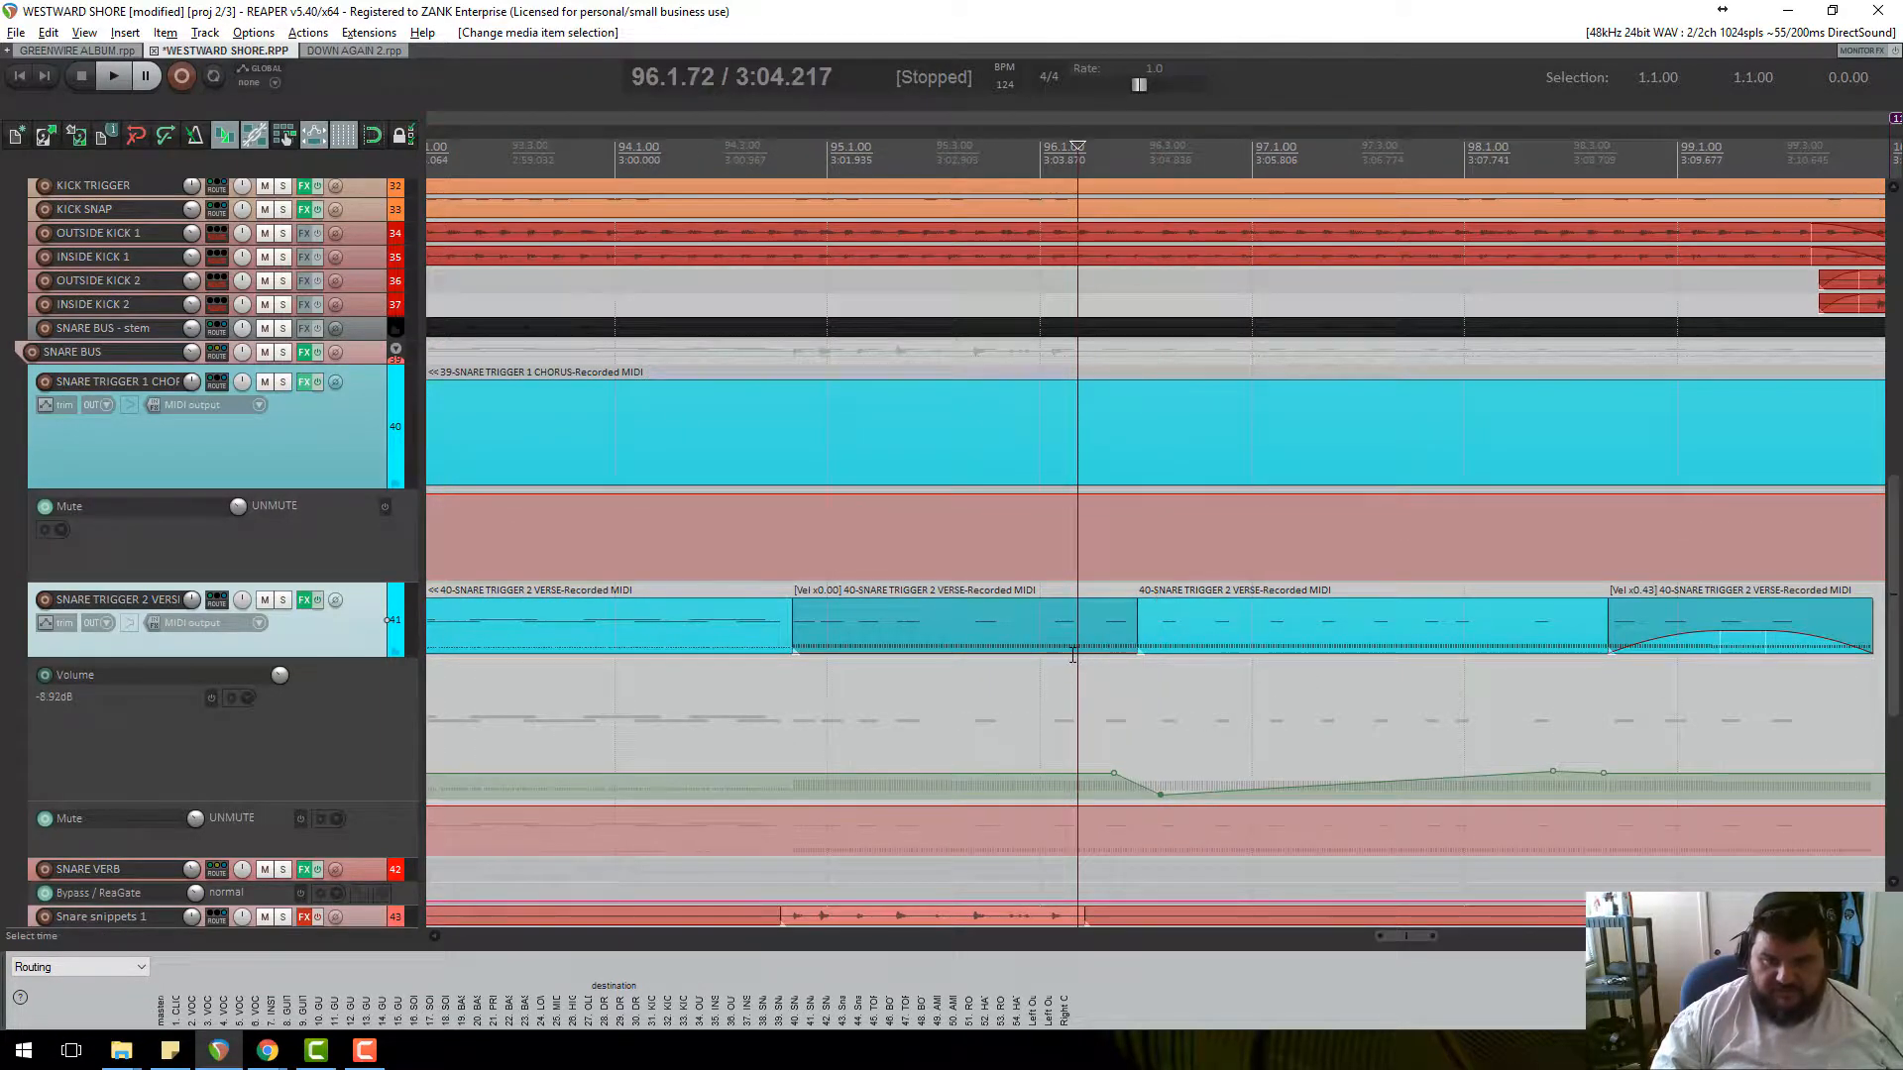
drag(1071, 653, 1070, 612)
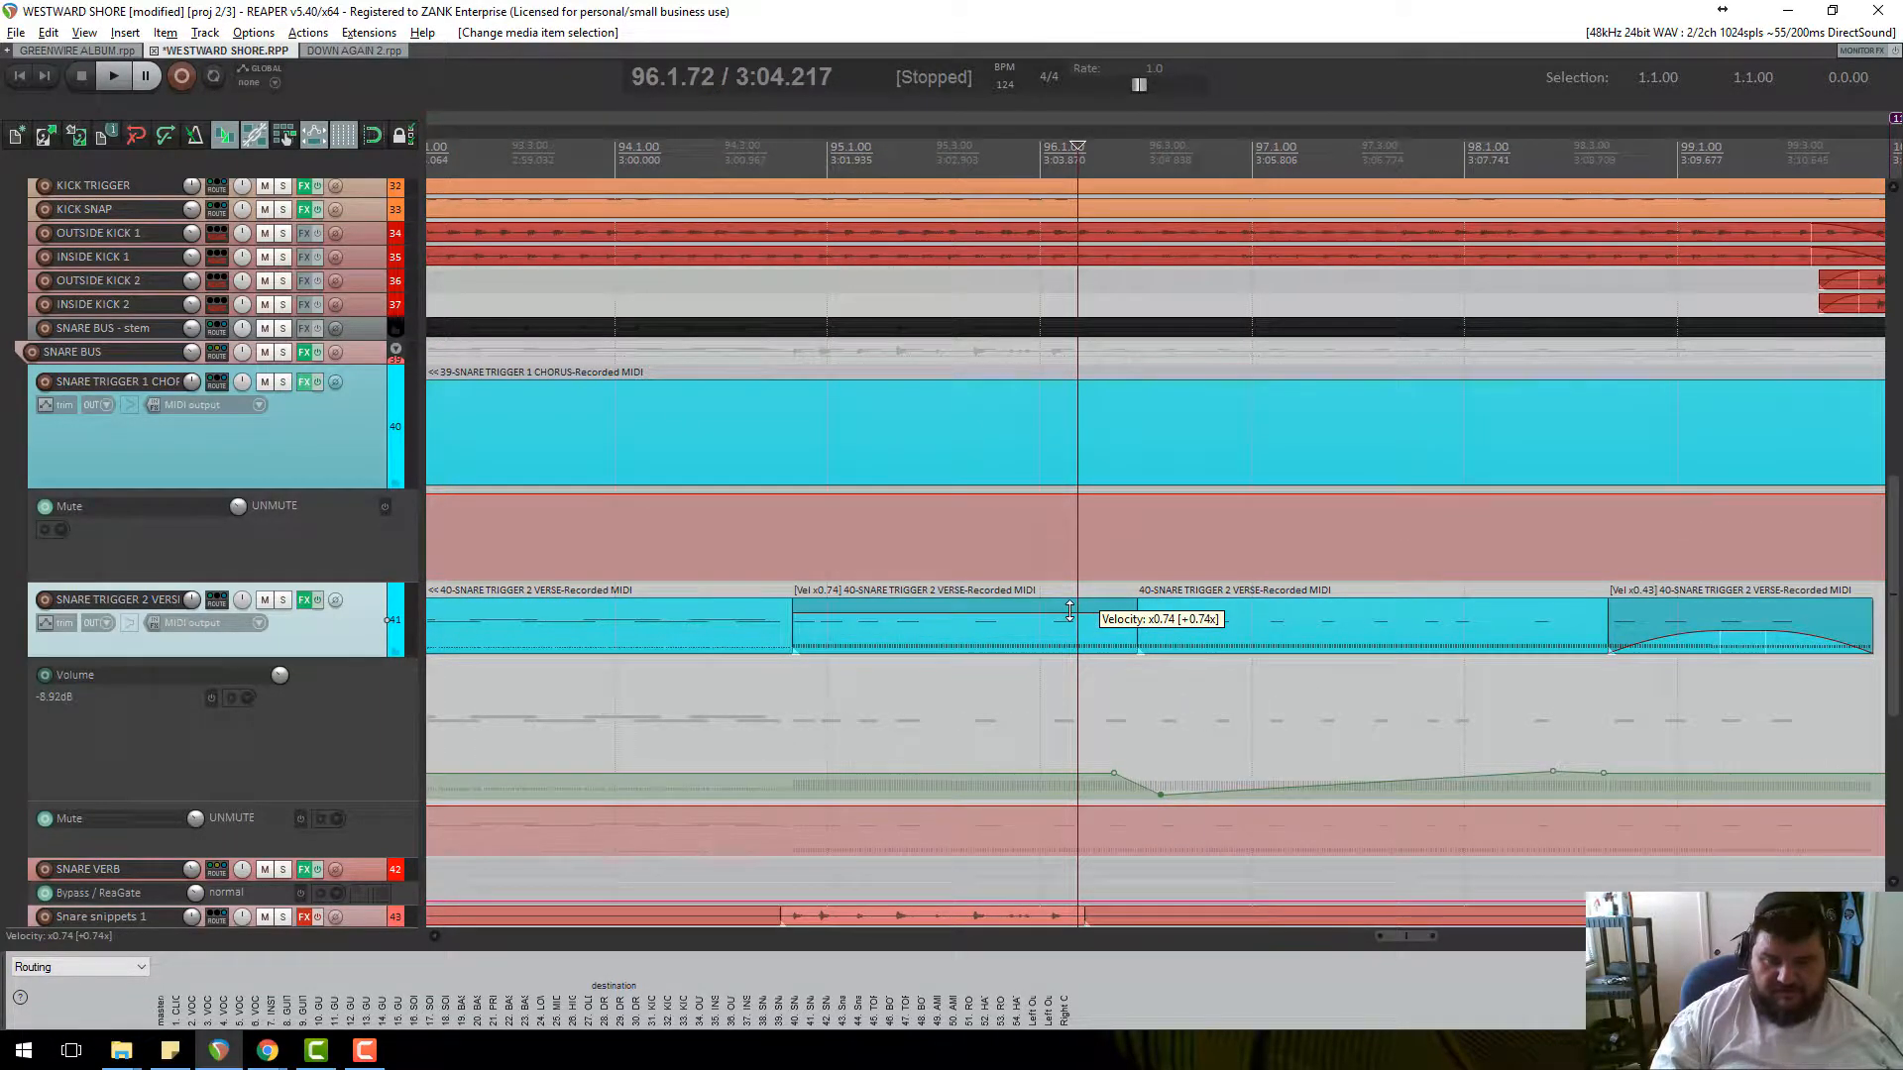
Audition from bar 94 with SNARE TRIGGER 2 soloed, then return the item's velocity to x0.00.
click(763, 160)
key(space)
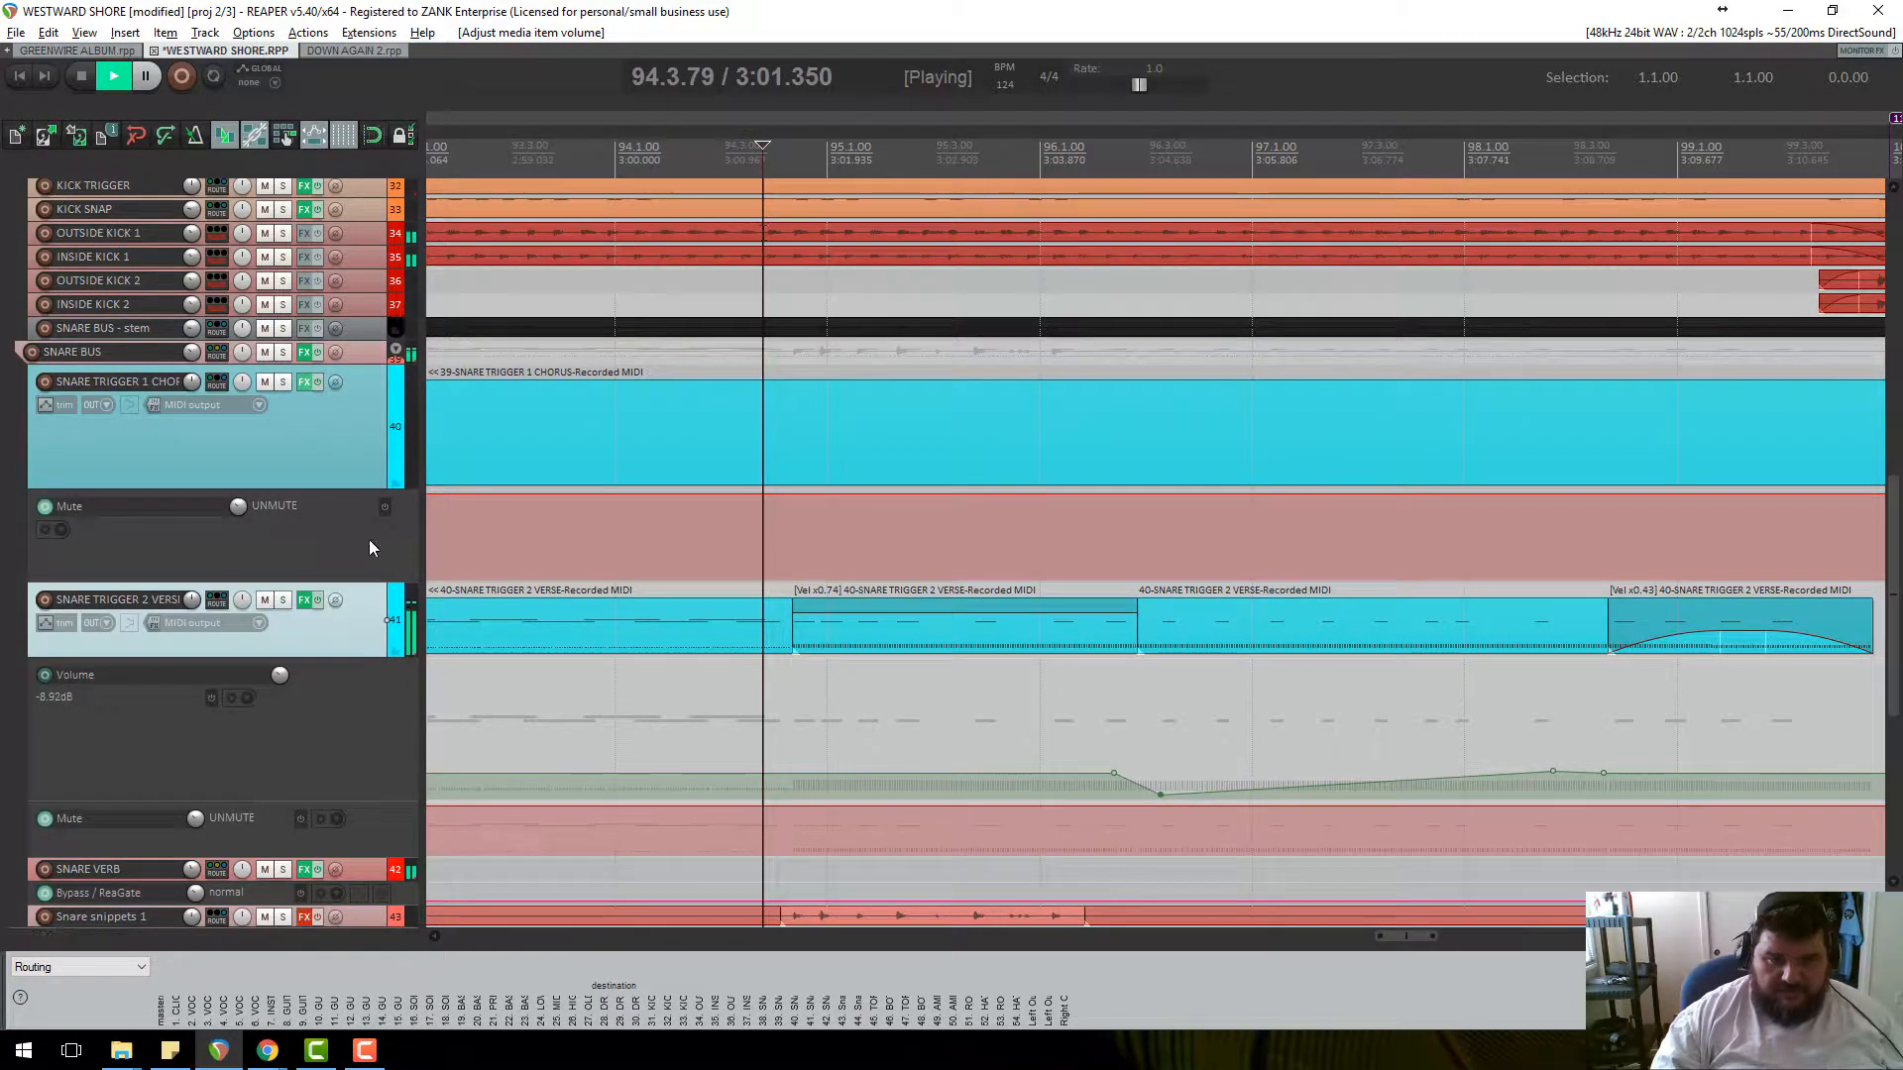
key(space)
click(283, 600)
key(space)
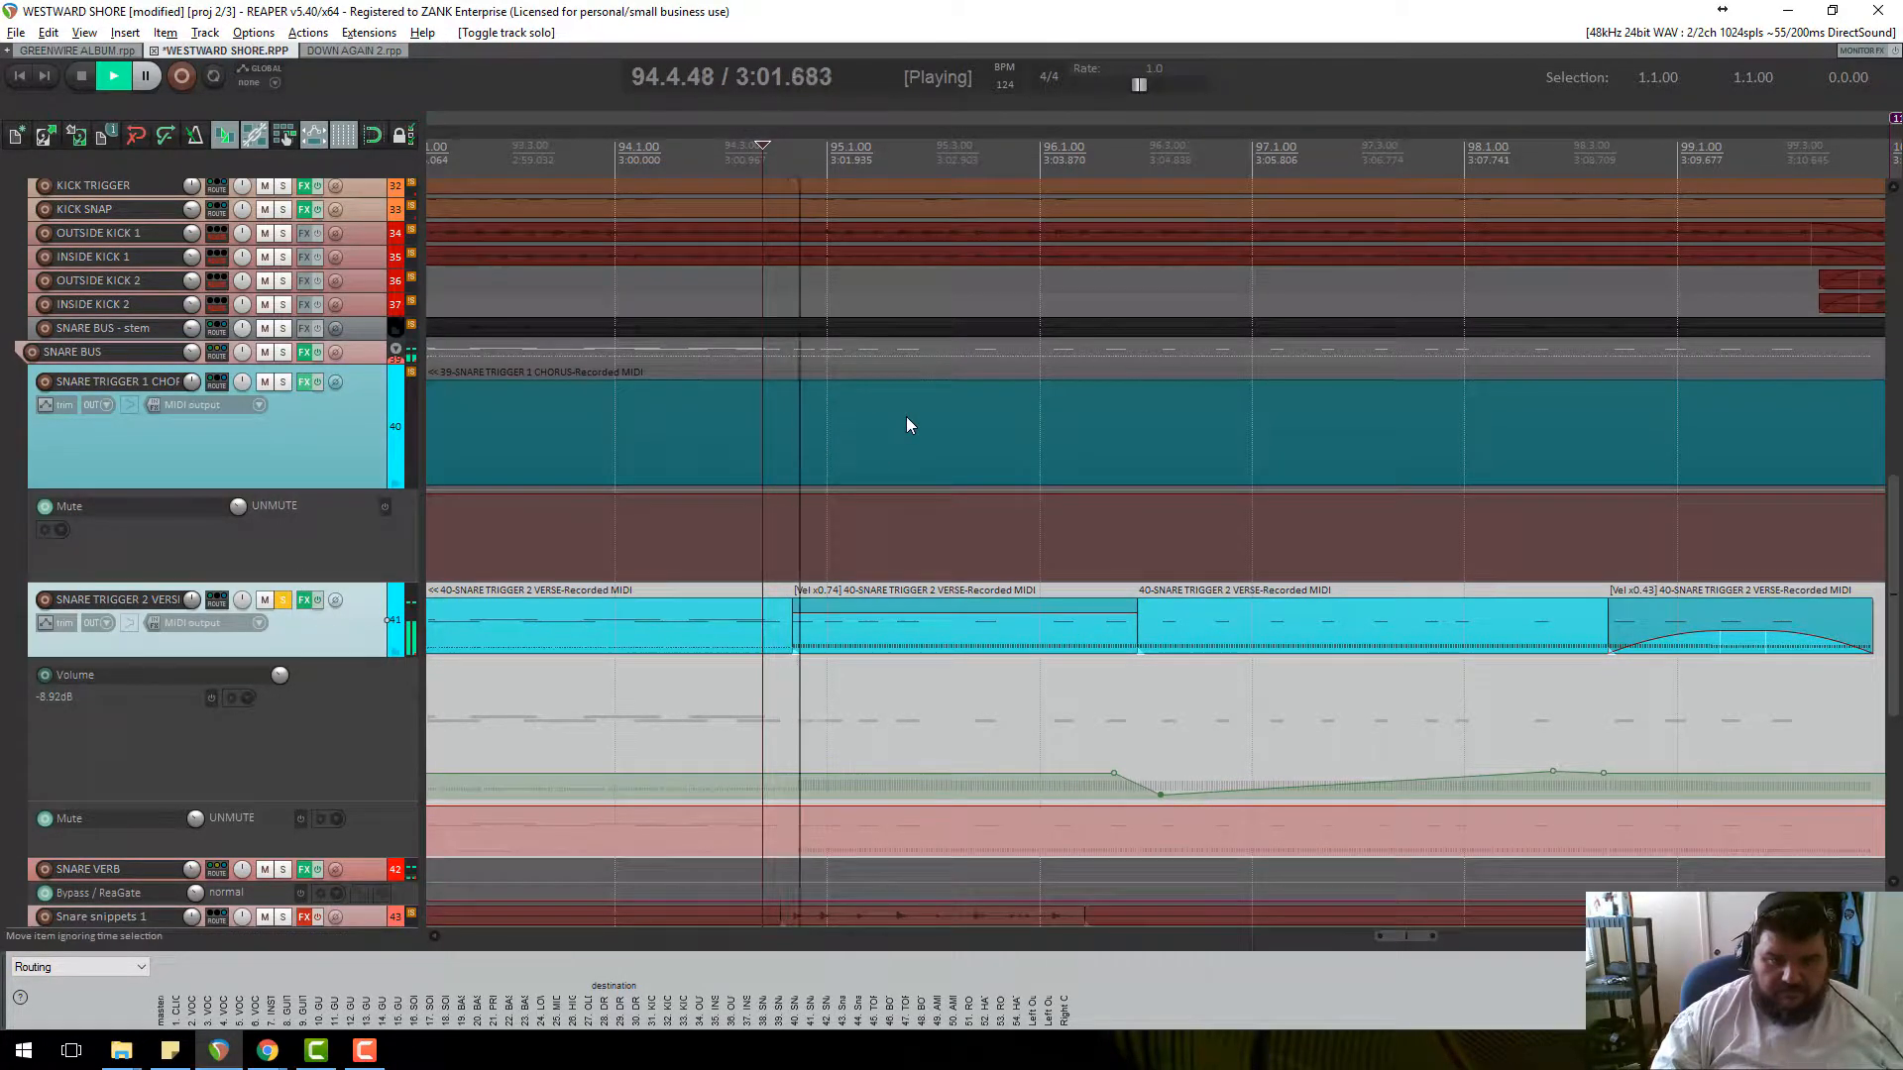
drag(949, 616, 947, 665)
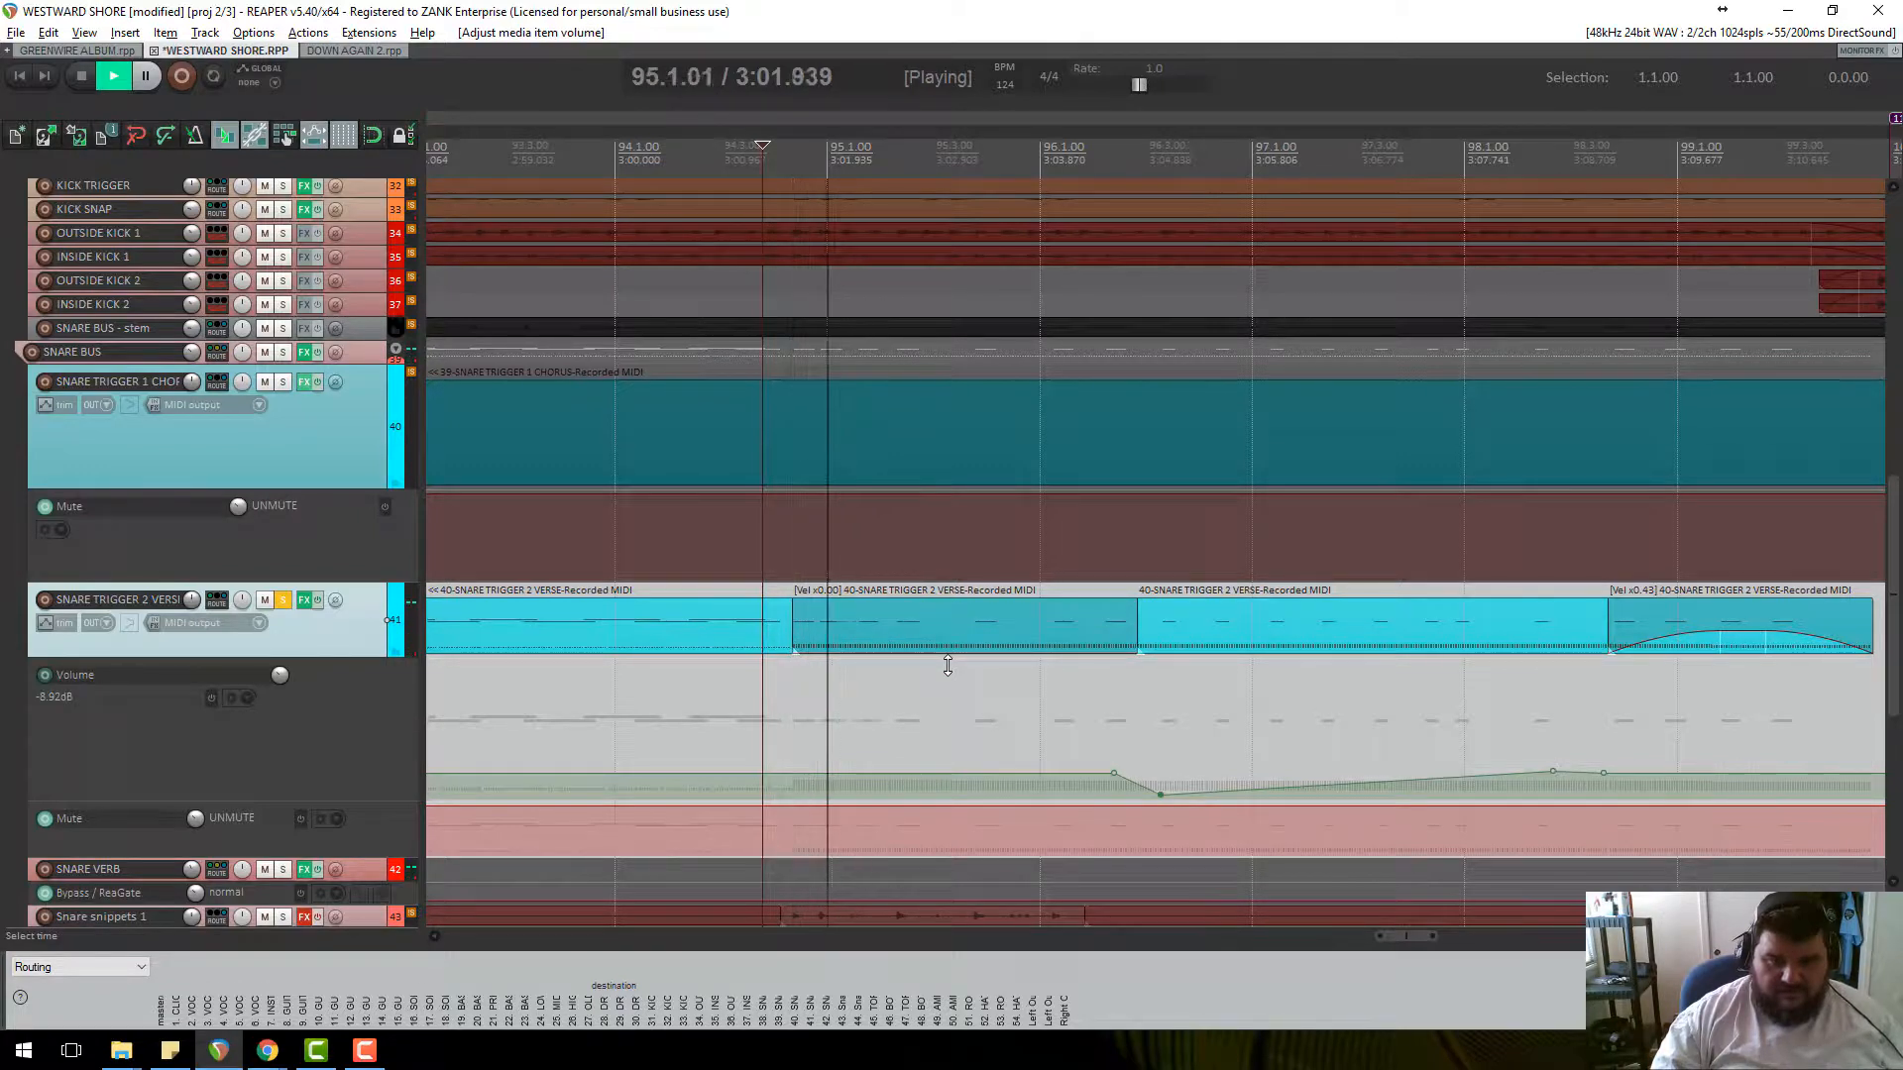
key(space)
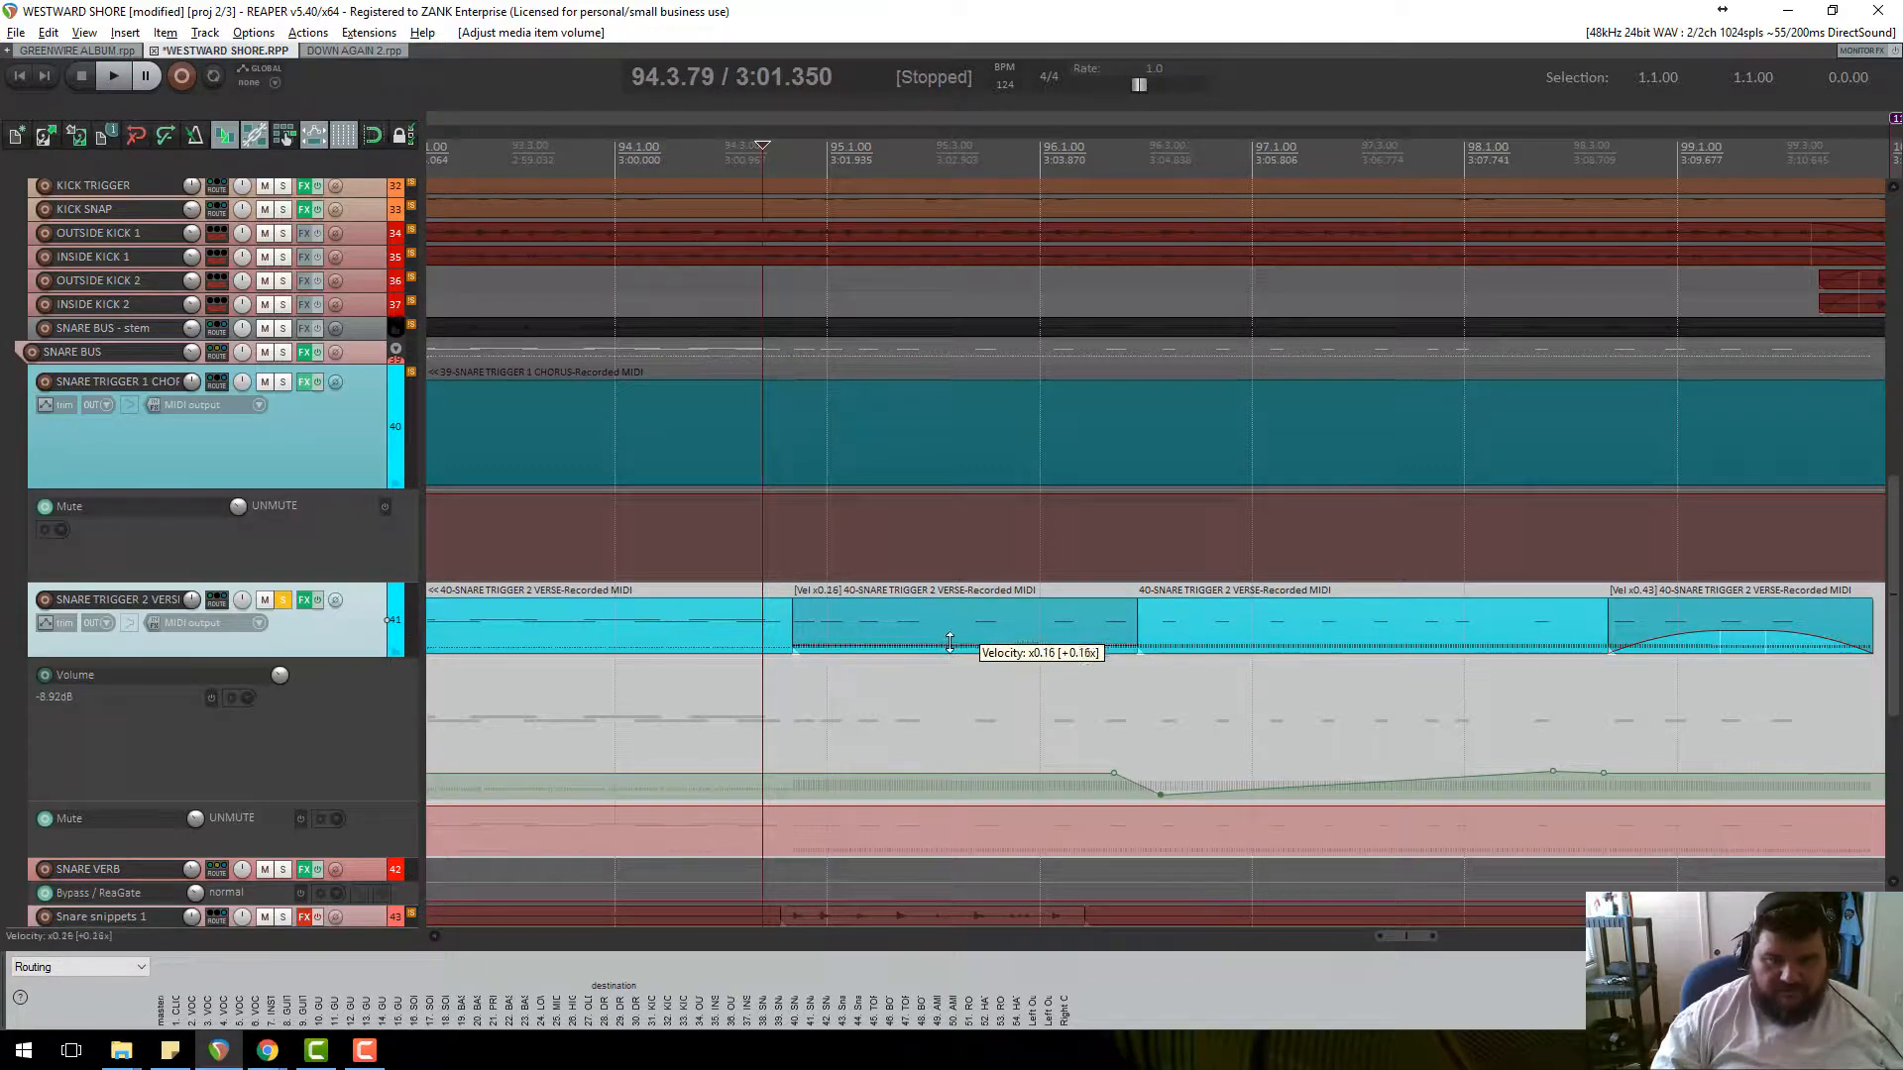
Solo SNARE TRIGGER 1 and play from the marker at bar 99.
scroll(1616, 662, down, 3)
scroll(1615, 661, down, 3)
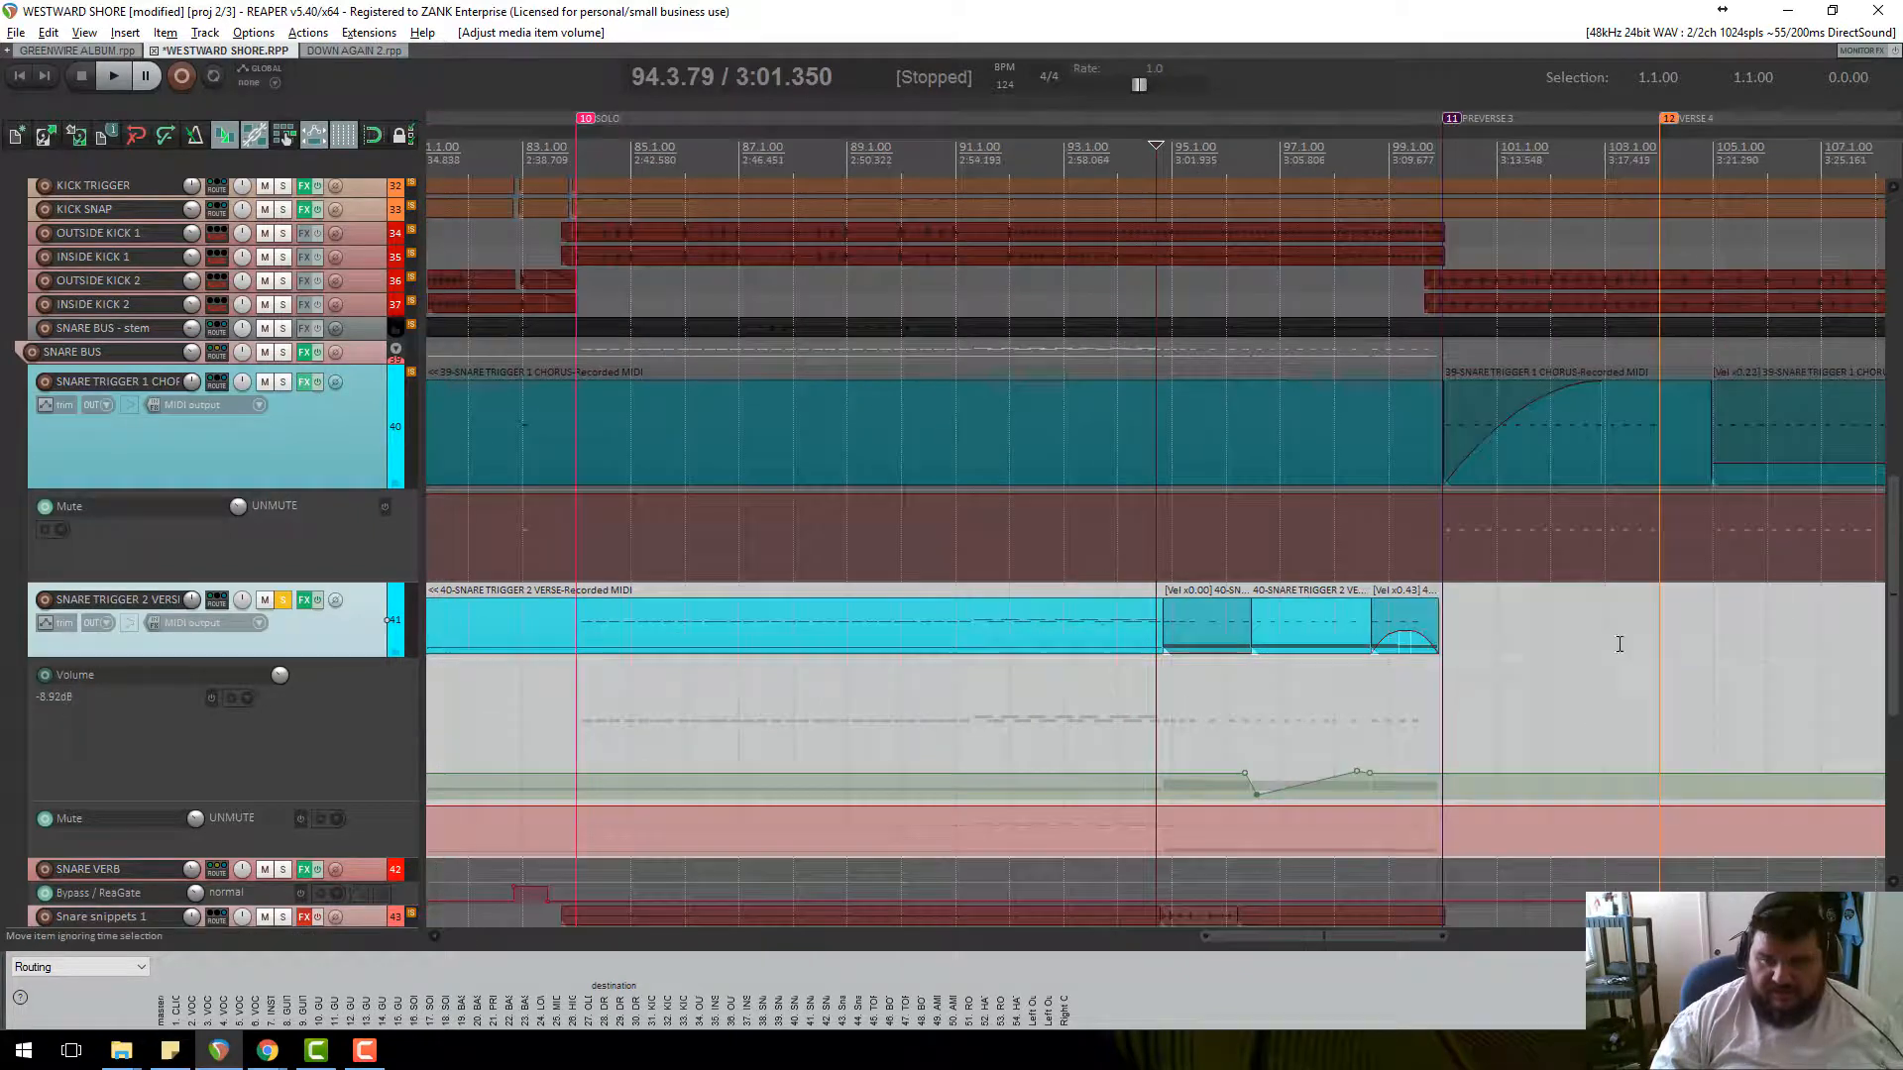
click(1440, 134)
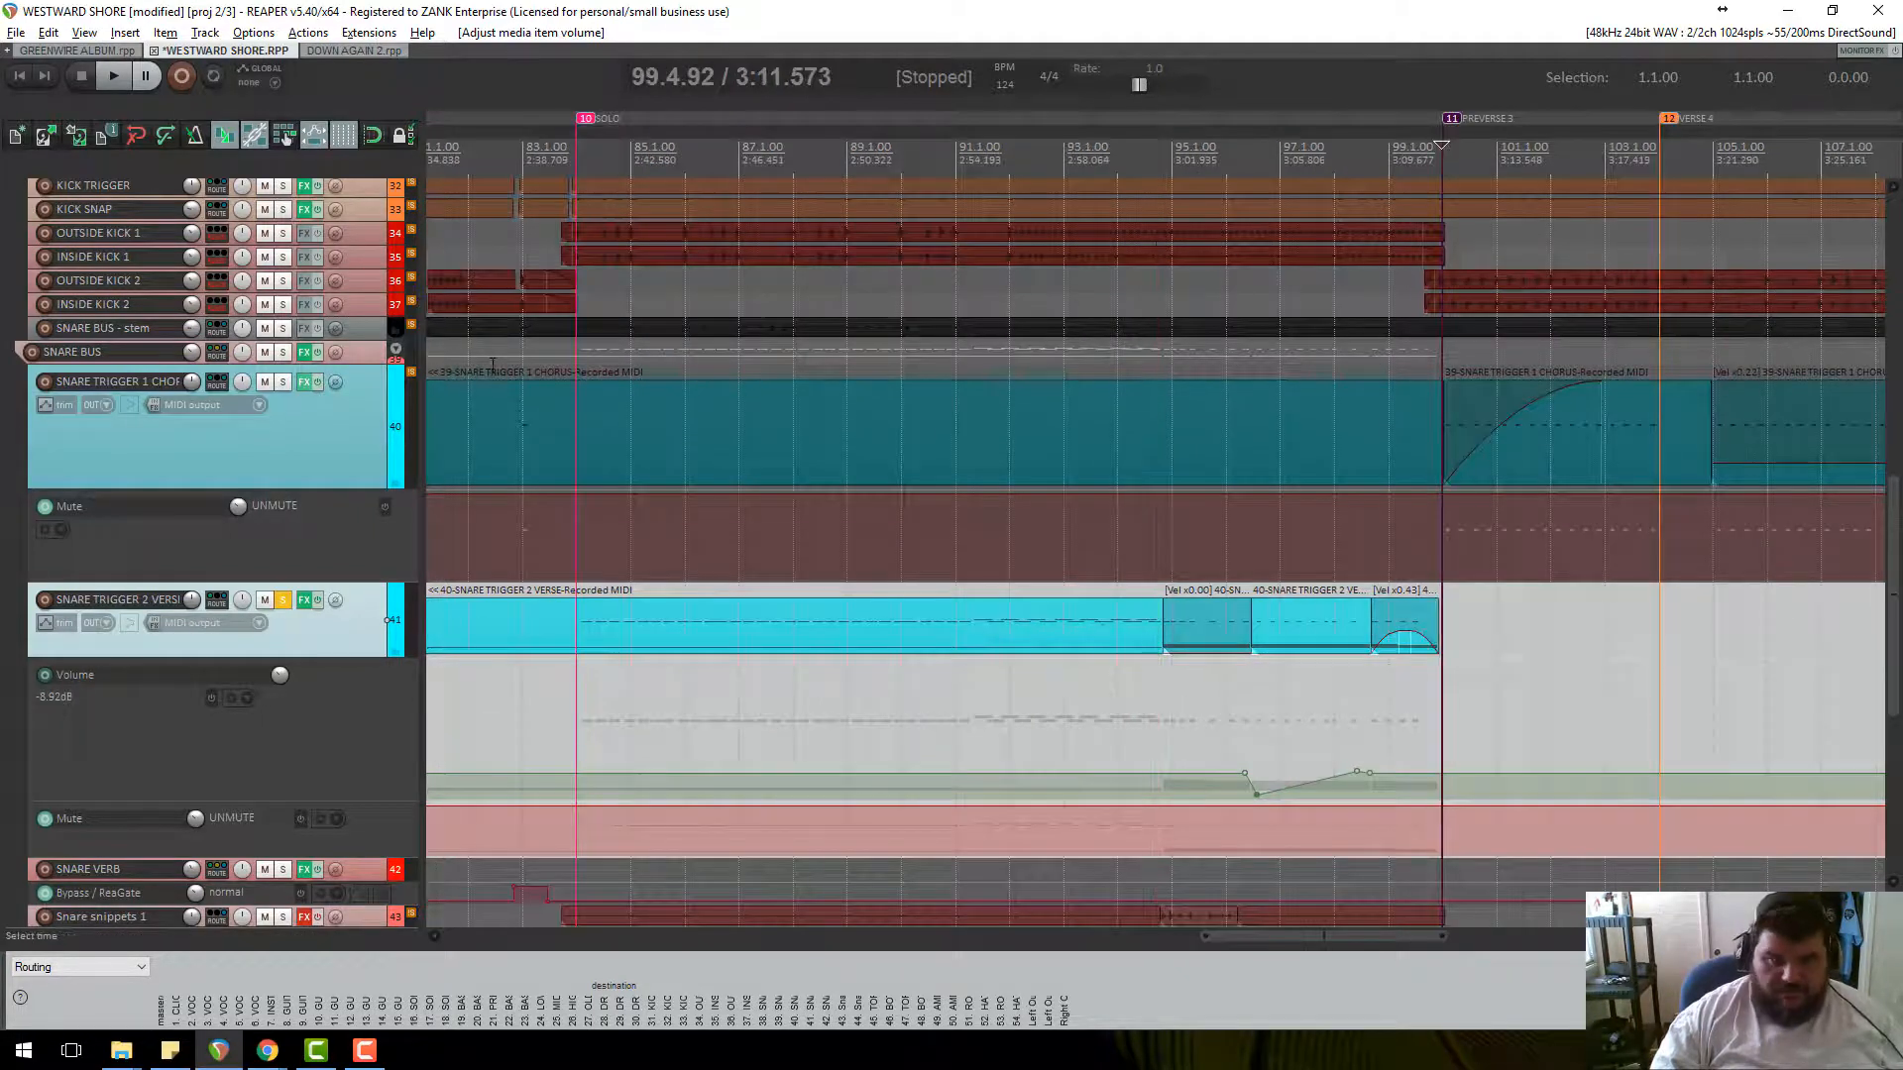
click(283, 381)
key(space)
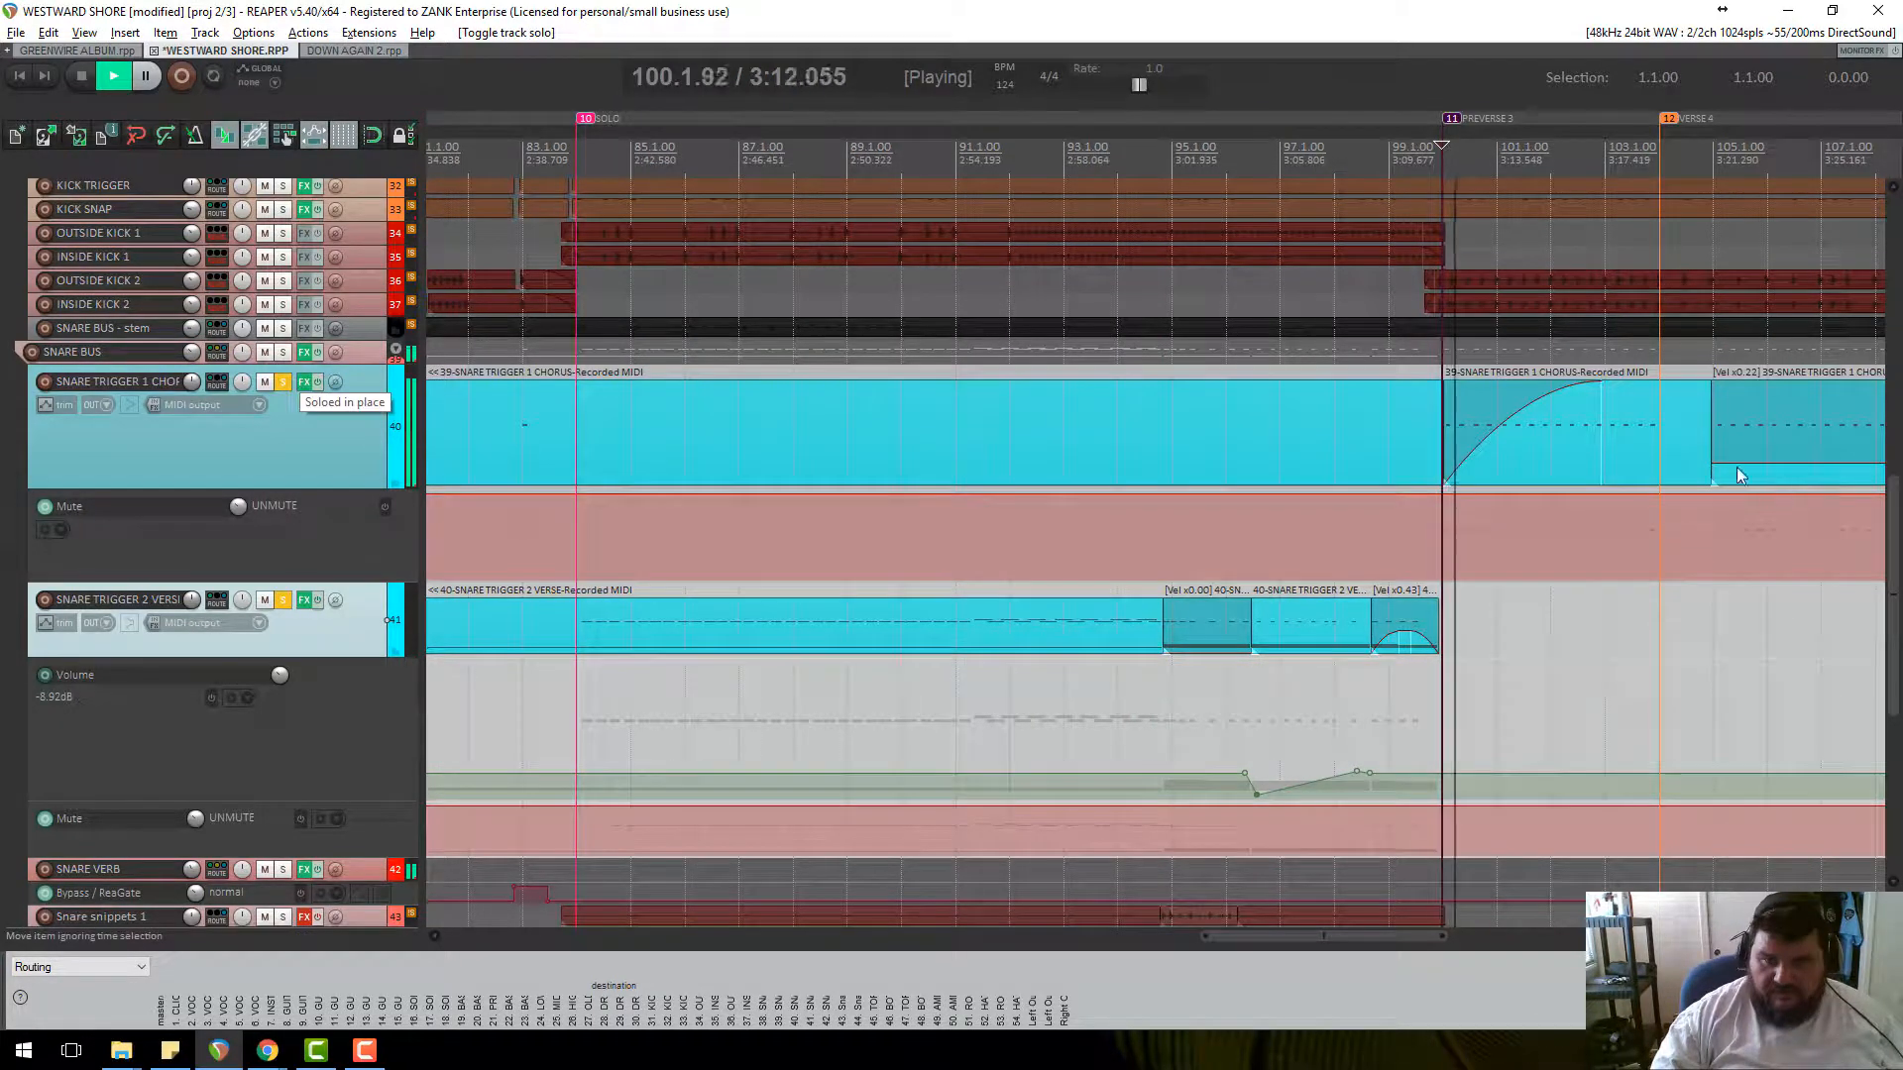
scroll(1685, 466, up, 4)
key(space)
Remove and then redraw the fade-in on the SNARE TRIGGER 1 chorus item, auditioning each change.
drag(1480, 371, 1072, 372)
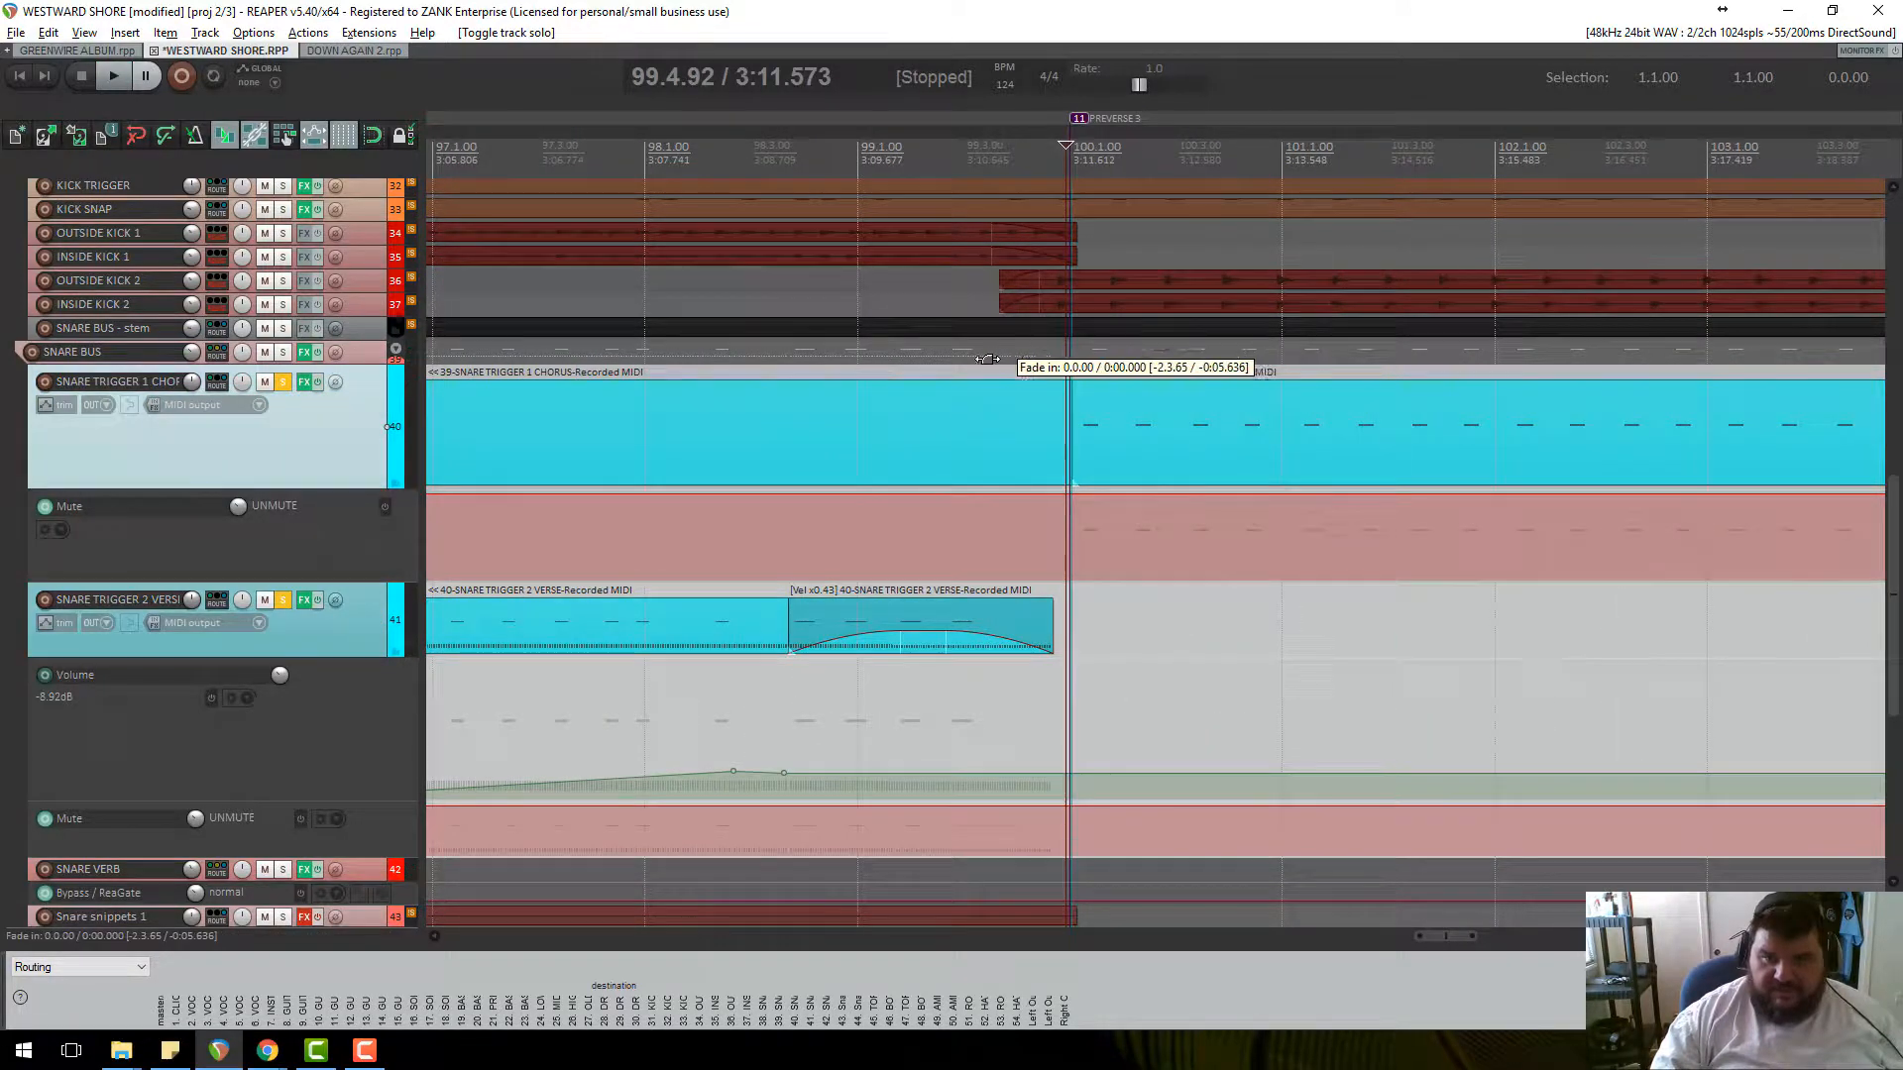
key(space)
scroll(1410, 571, up, 2)
scroll(1410, 571, down, 3)
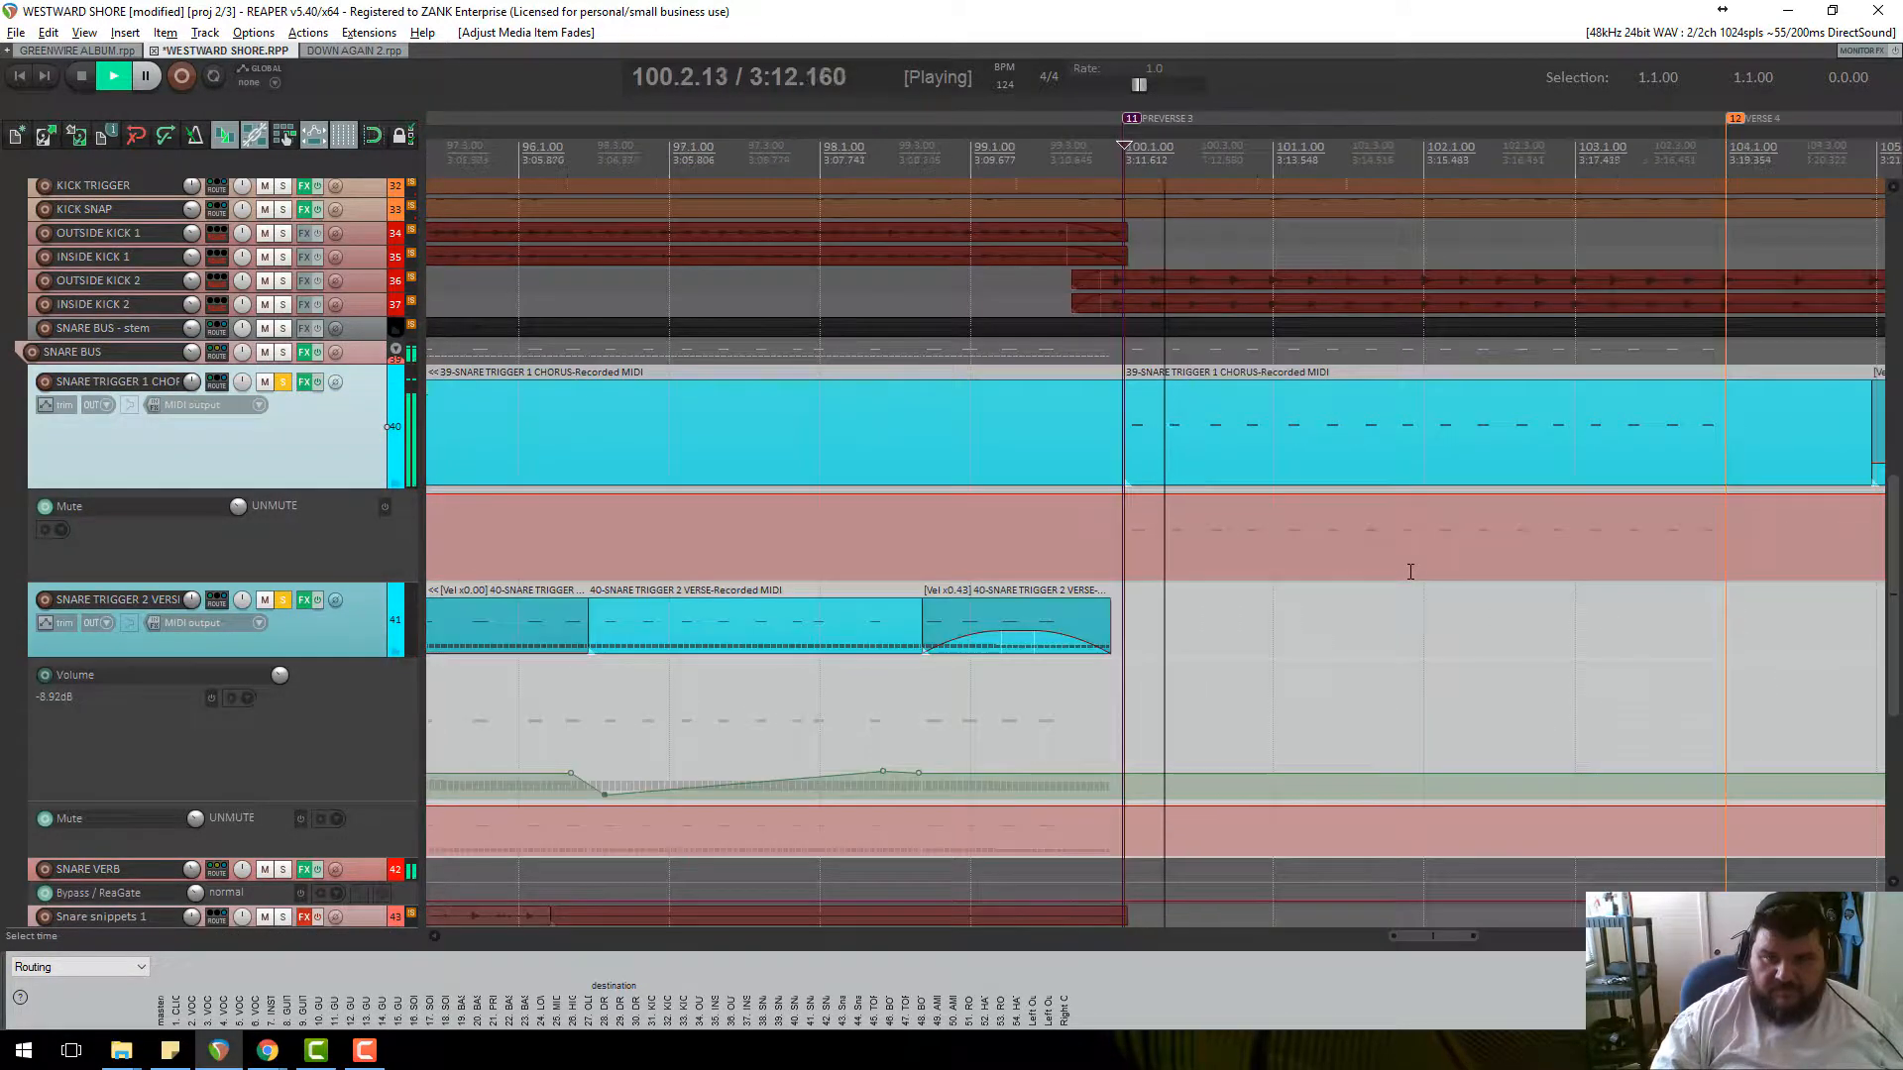
key(space)
drag(1127, 395, 1688, 377)
key(space)
key(space)
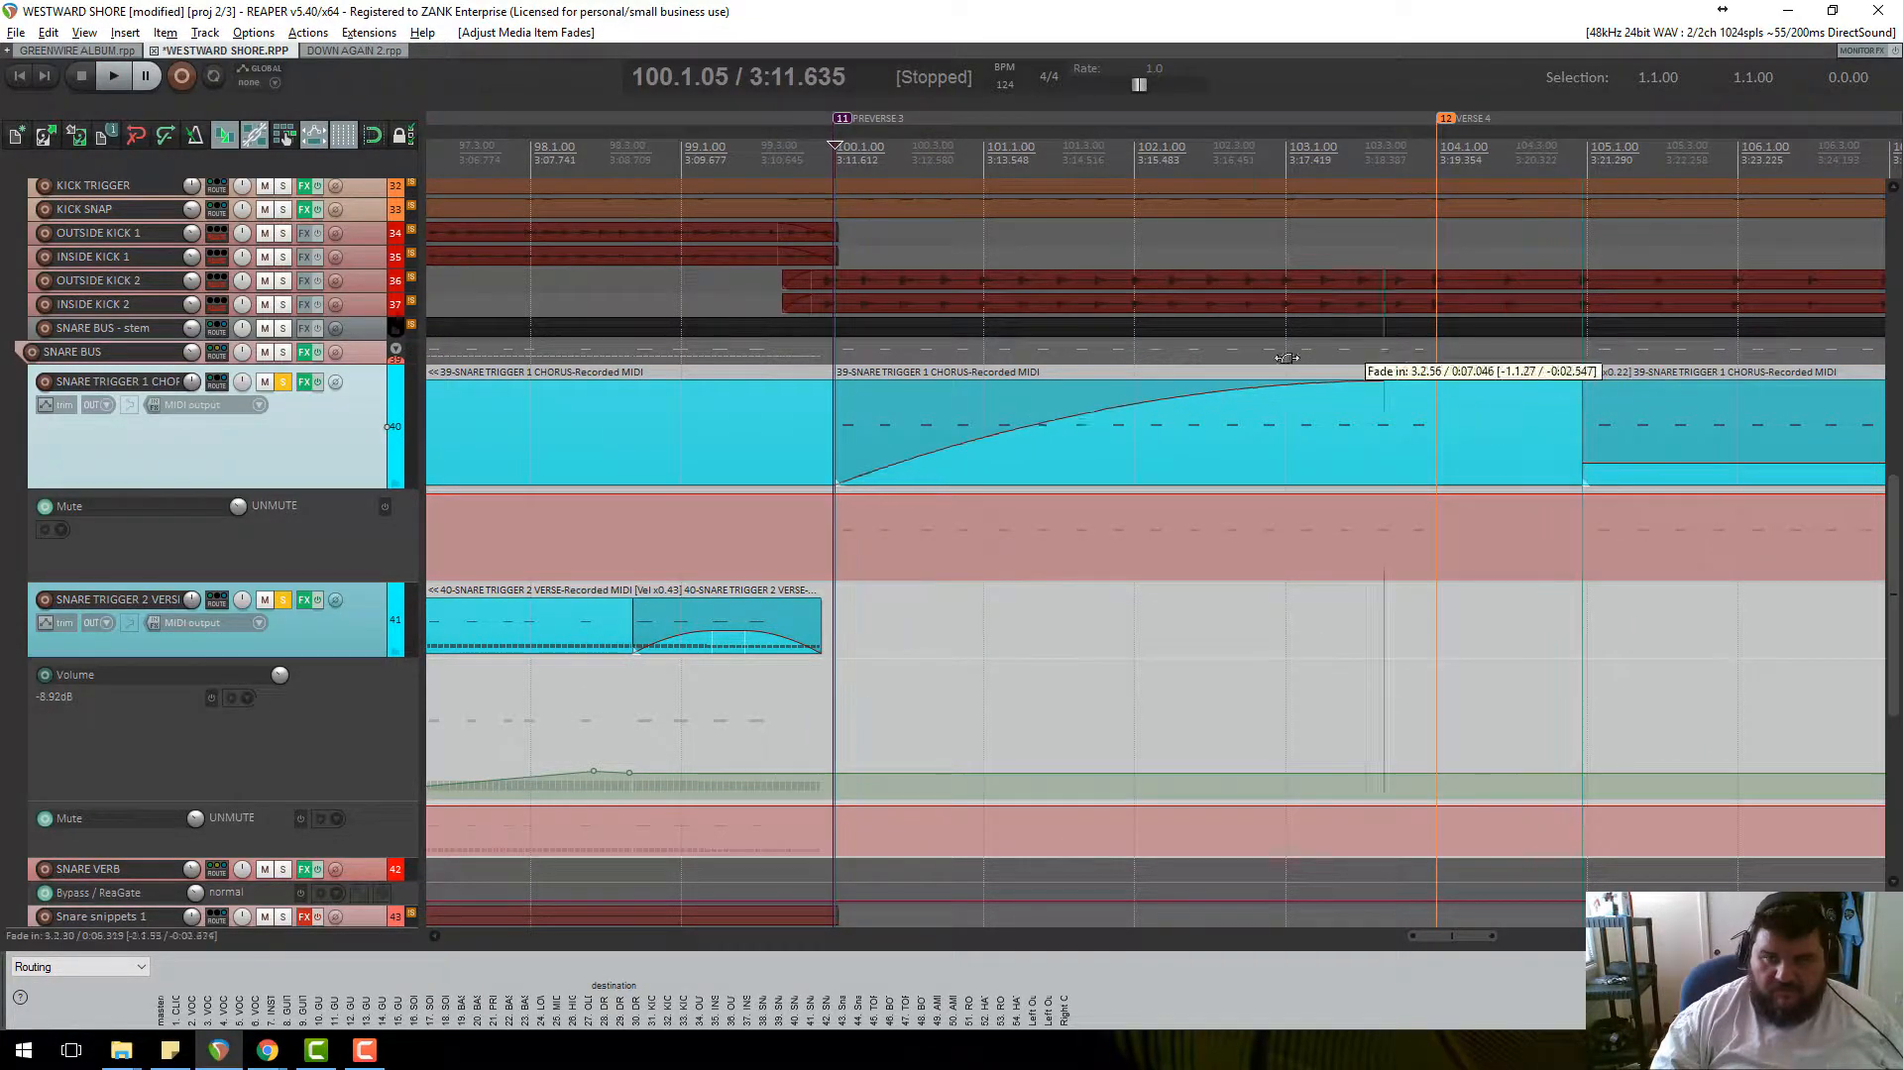
Adjust the chorus item's velocity to about x0.71 while auditioning, then open it in the MIDI editor.
drag(1275, 381, 1326, 472)
key(space)
key(space)
key(space)
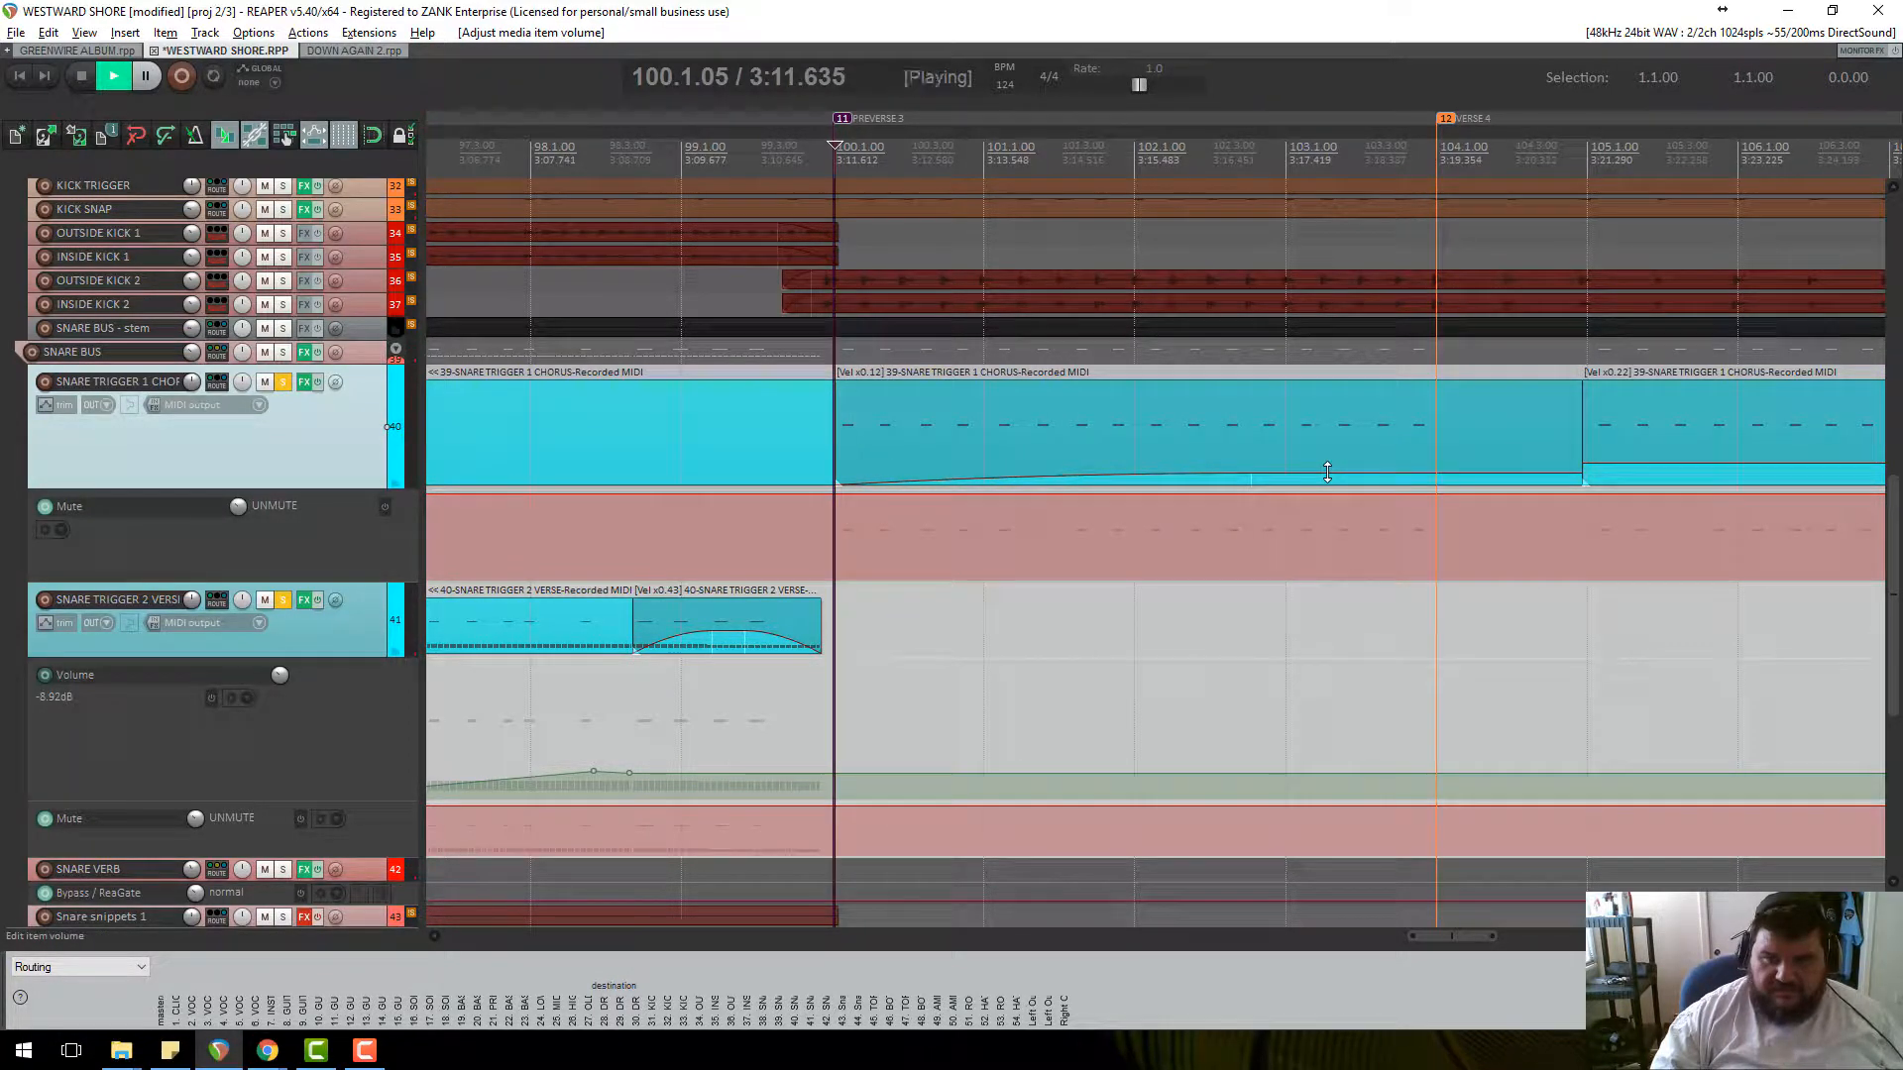
key(space)
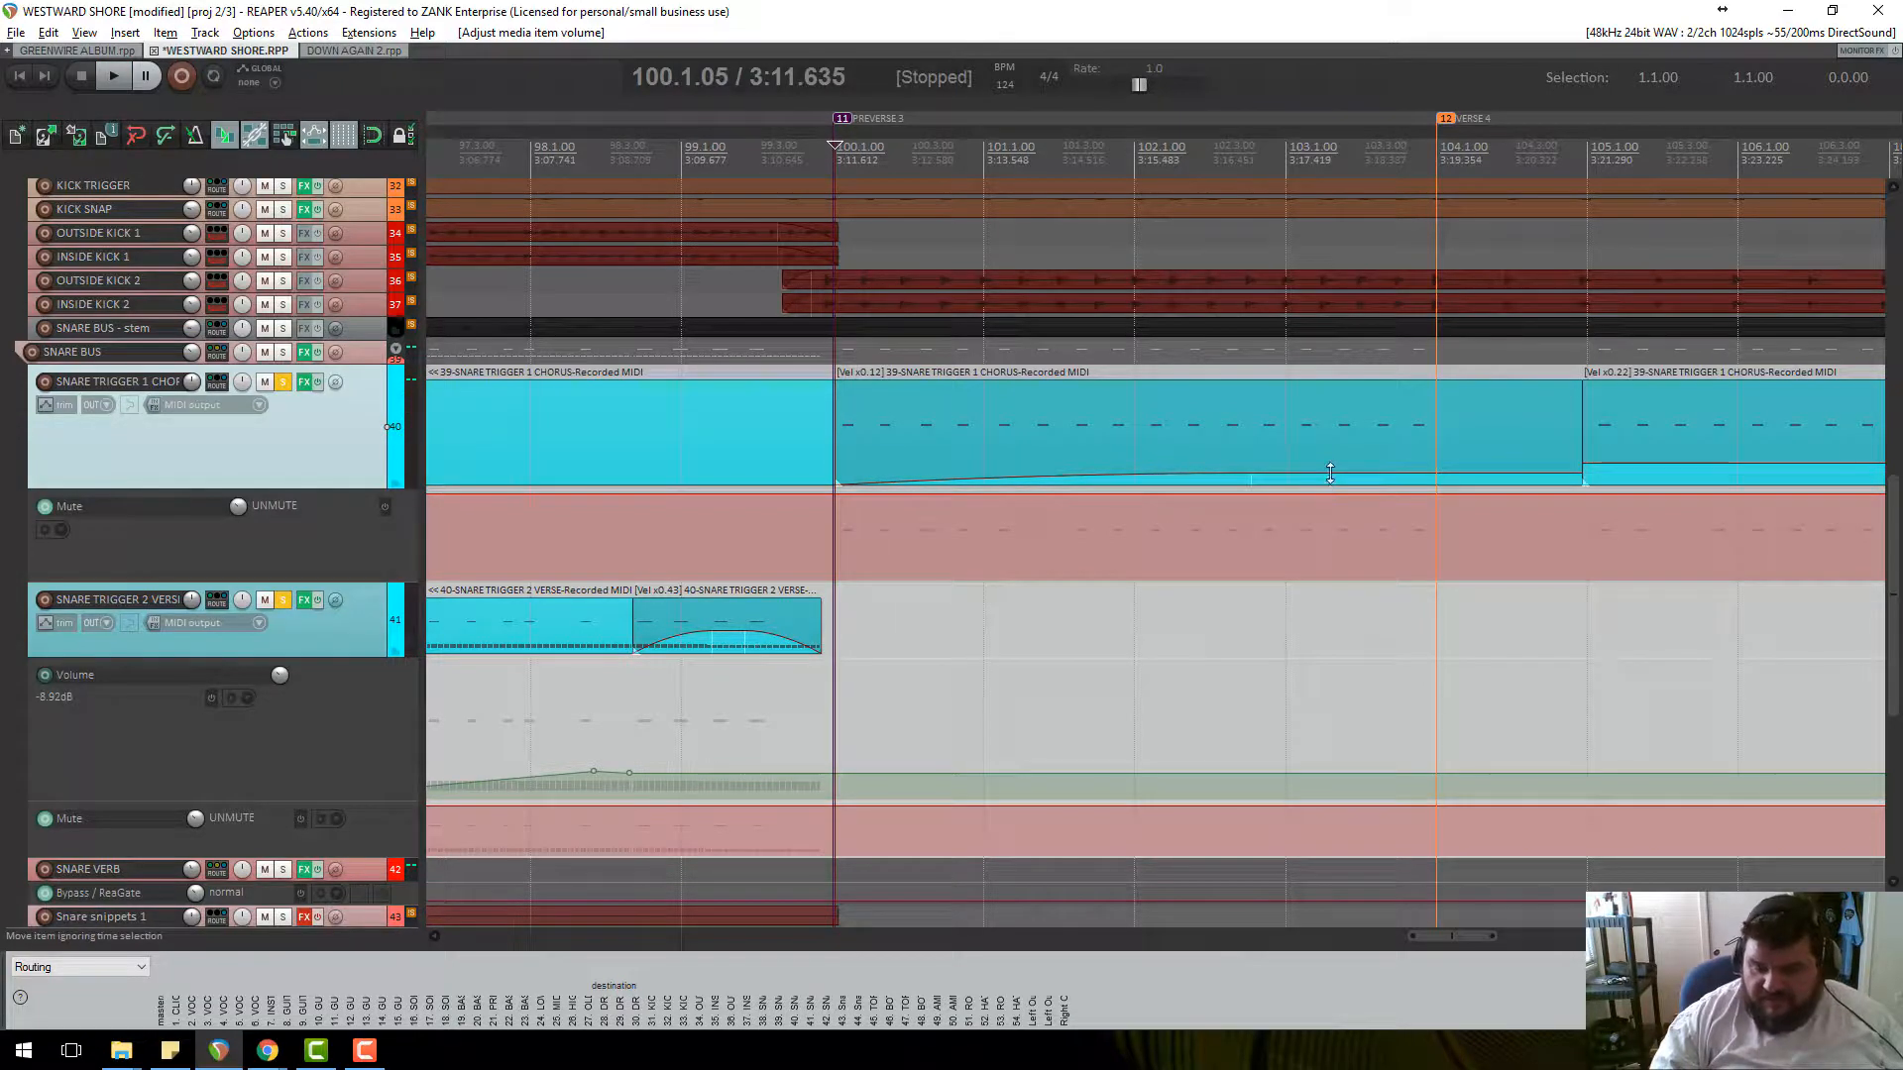
drag(1329, 489, 1120, 436)
key(space)
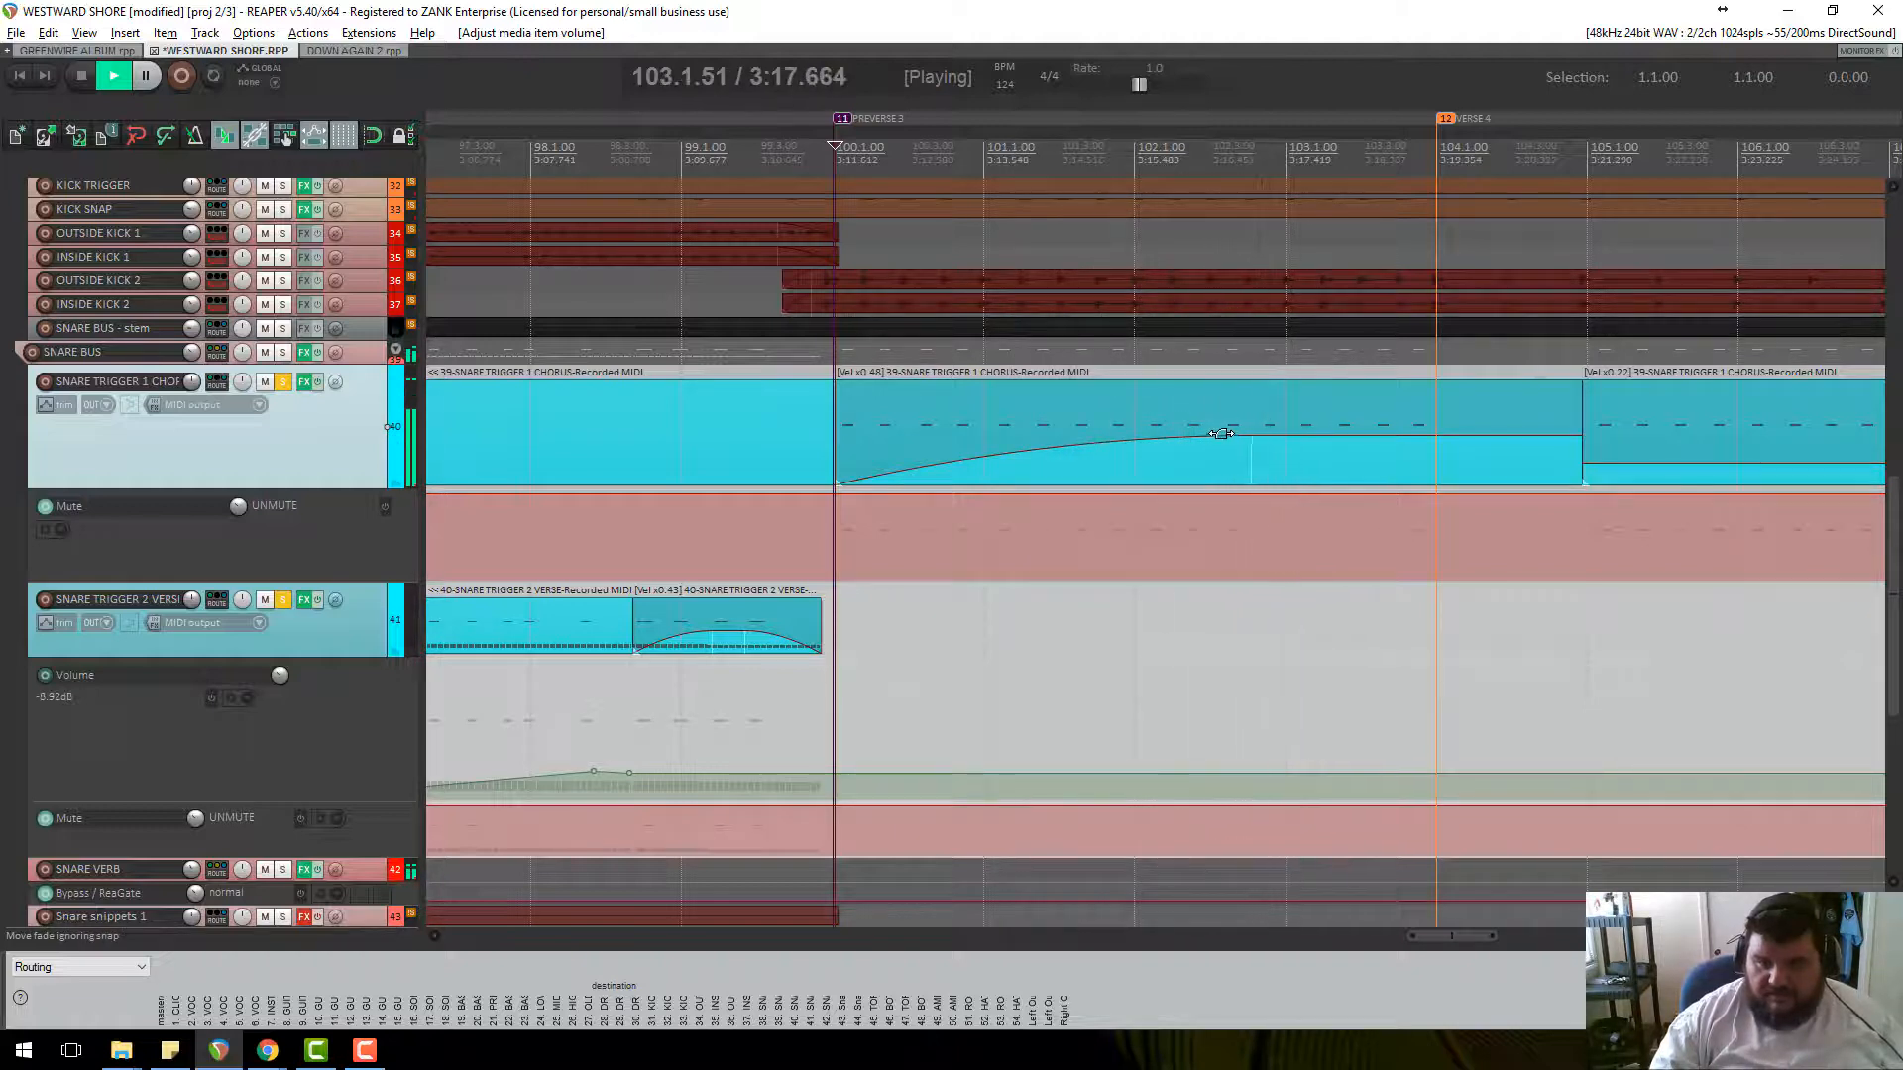
drag(1254, 436, 1255, 412)
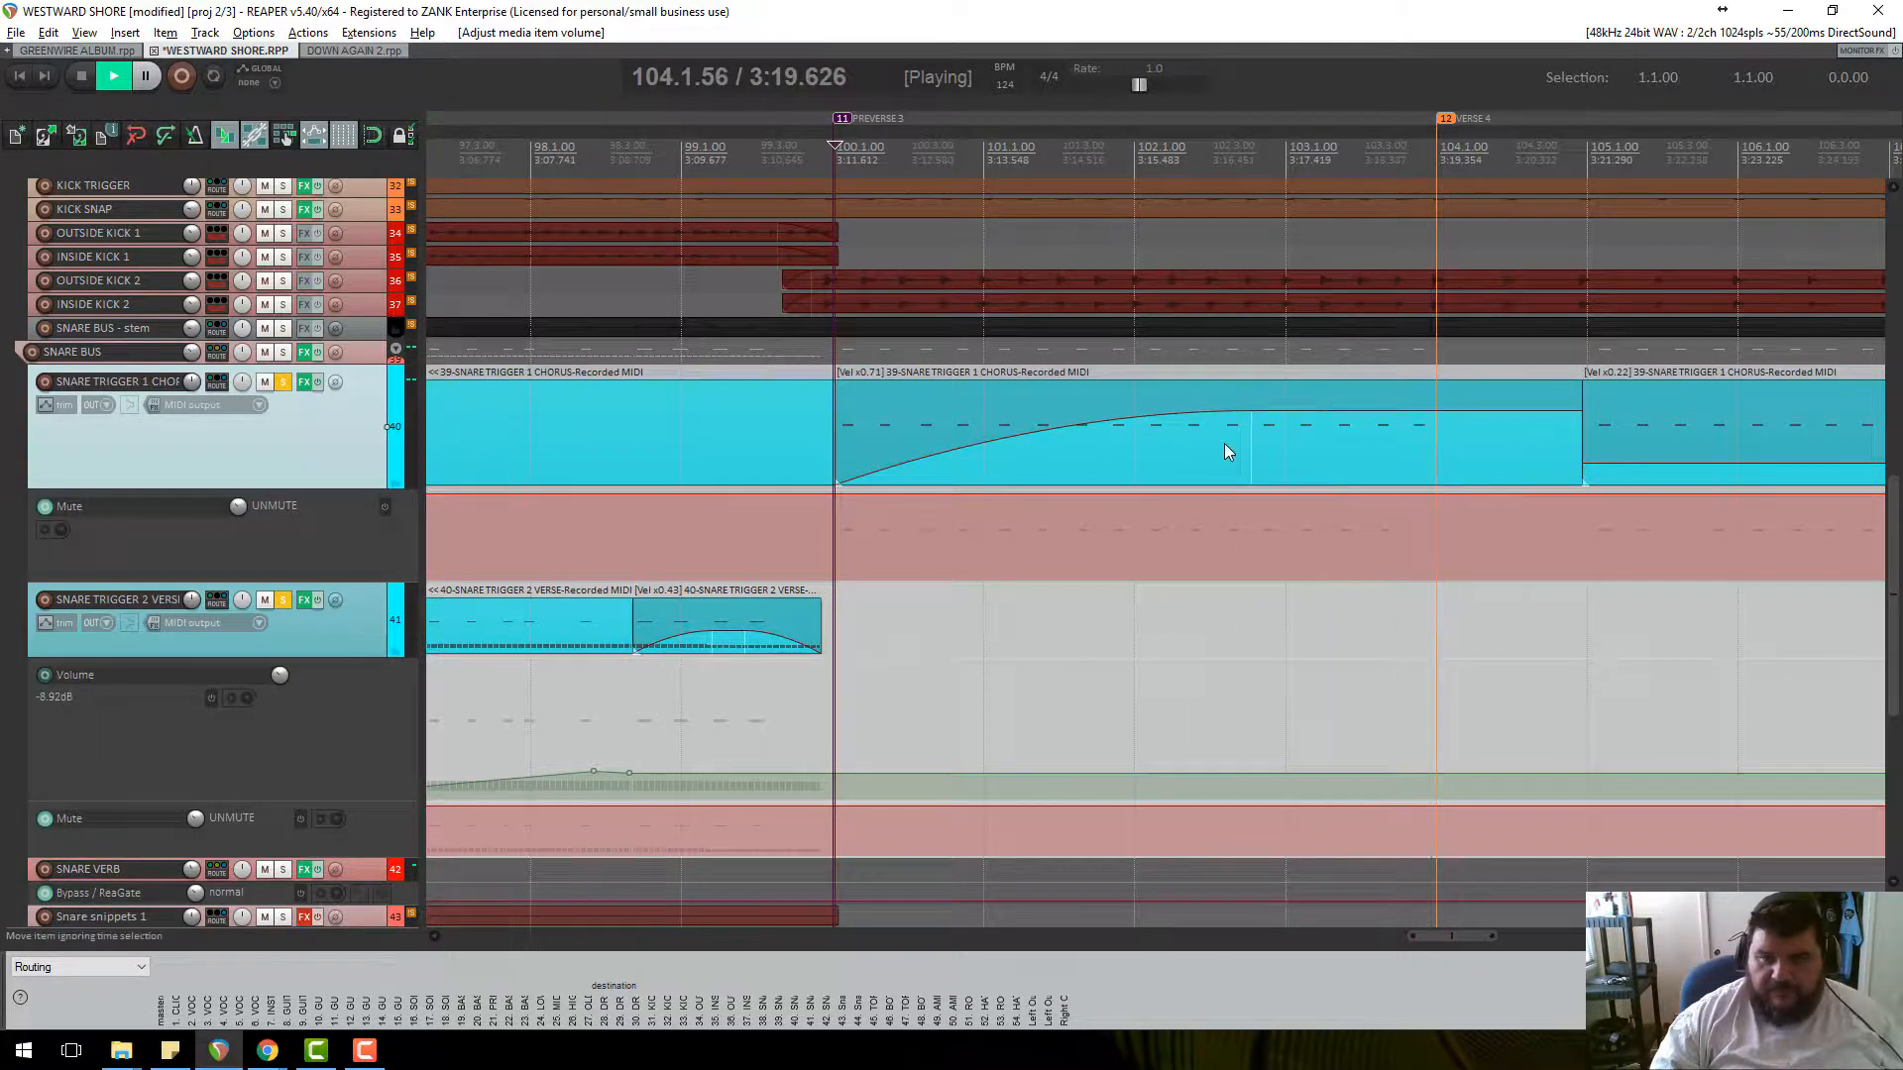
double_click(1228, 444)
key(space)
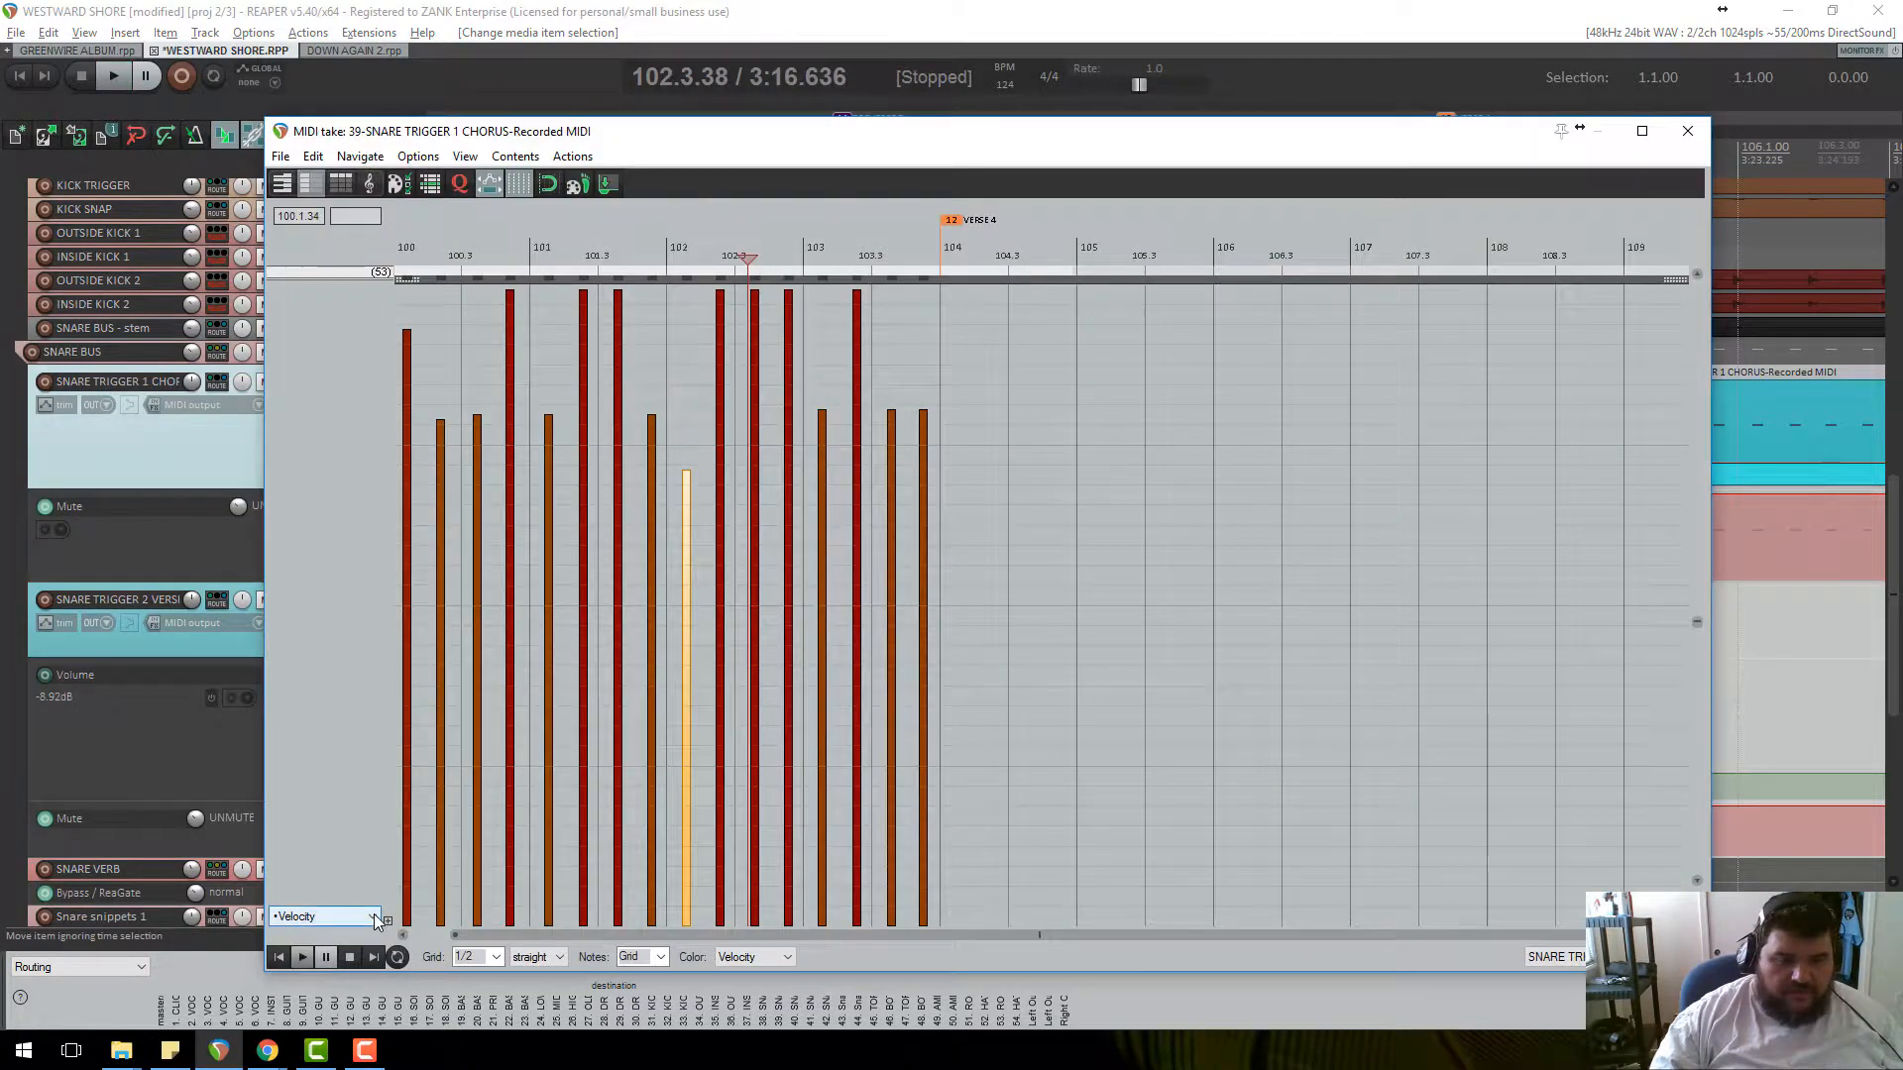
Show the 39 Volume LSB lane, close the MIDI editor, and restore the chorus item to full volume.
click(373, 914)
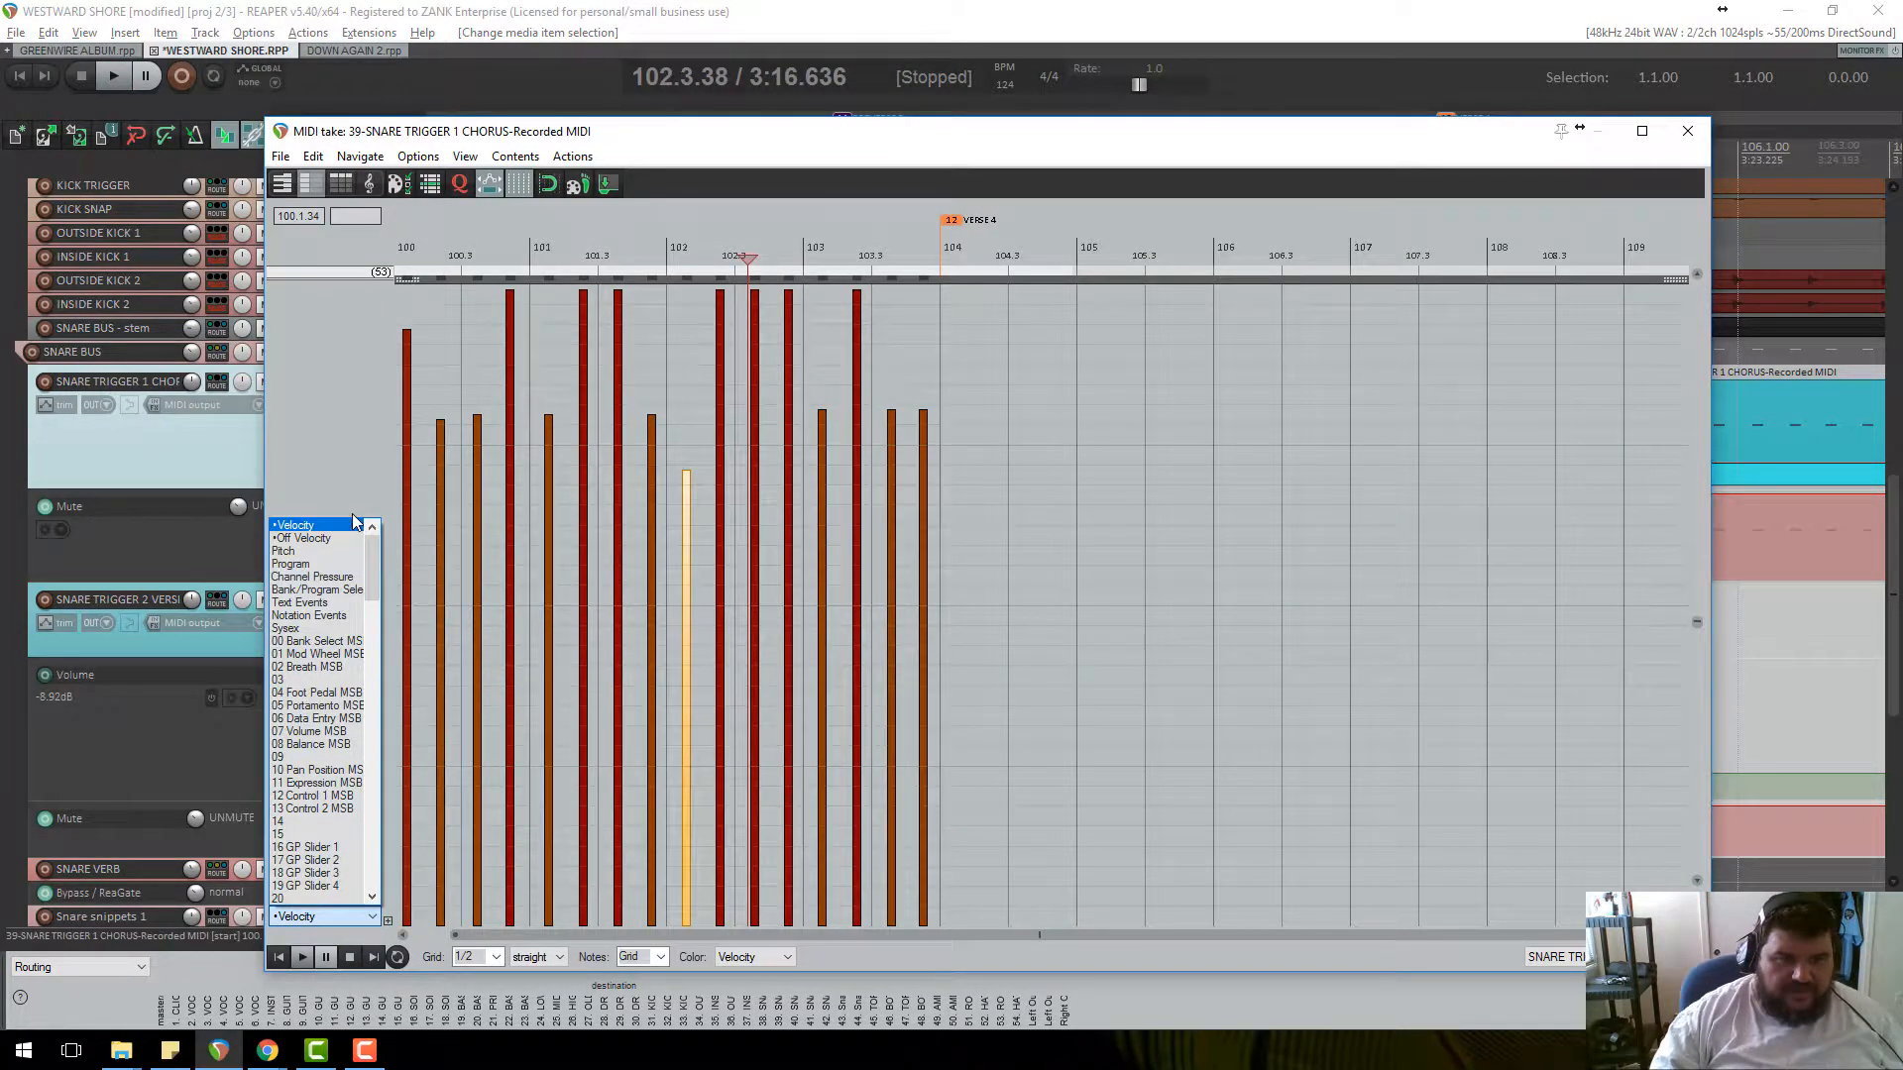
scroll(337, 789, down, 13)
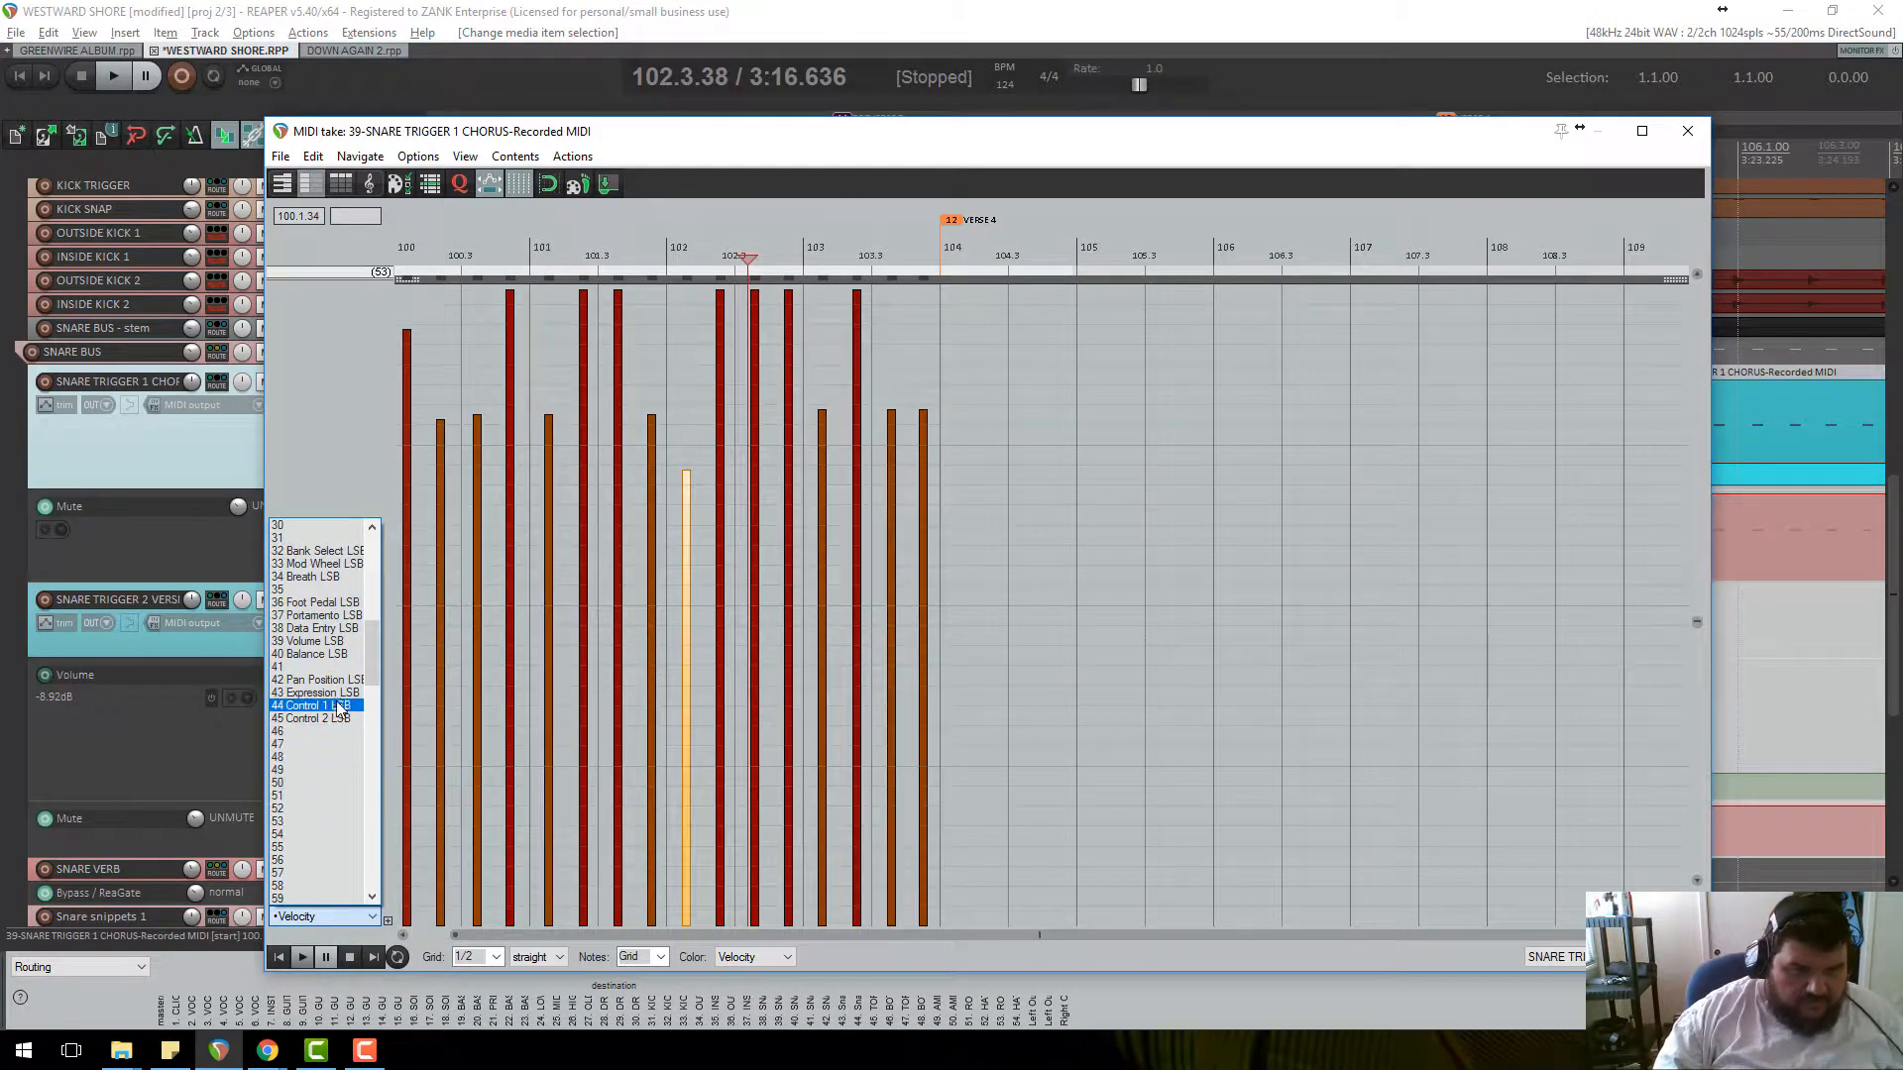
click(317, 642)
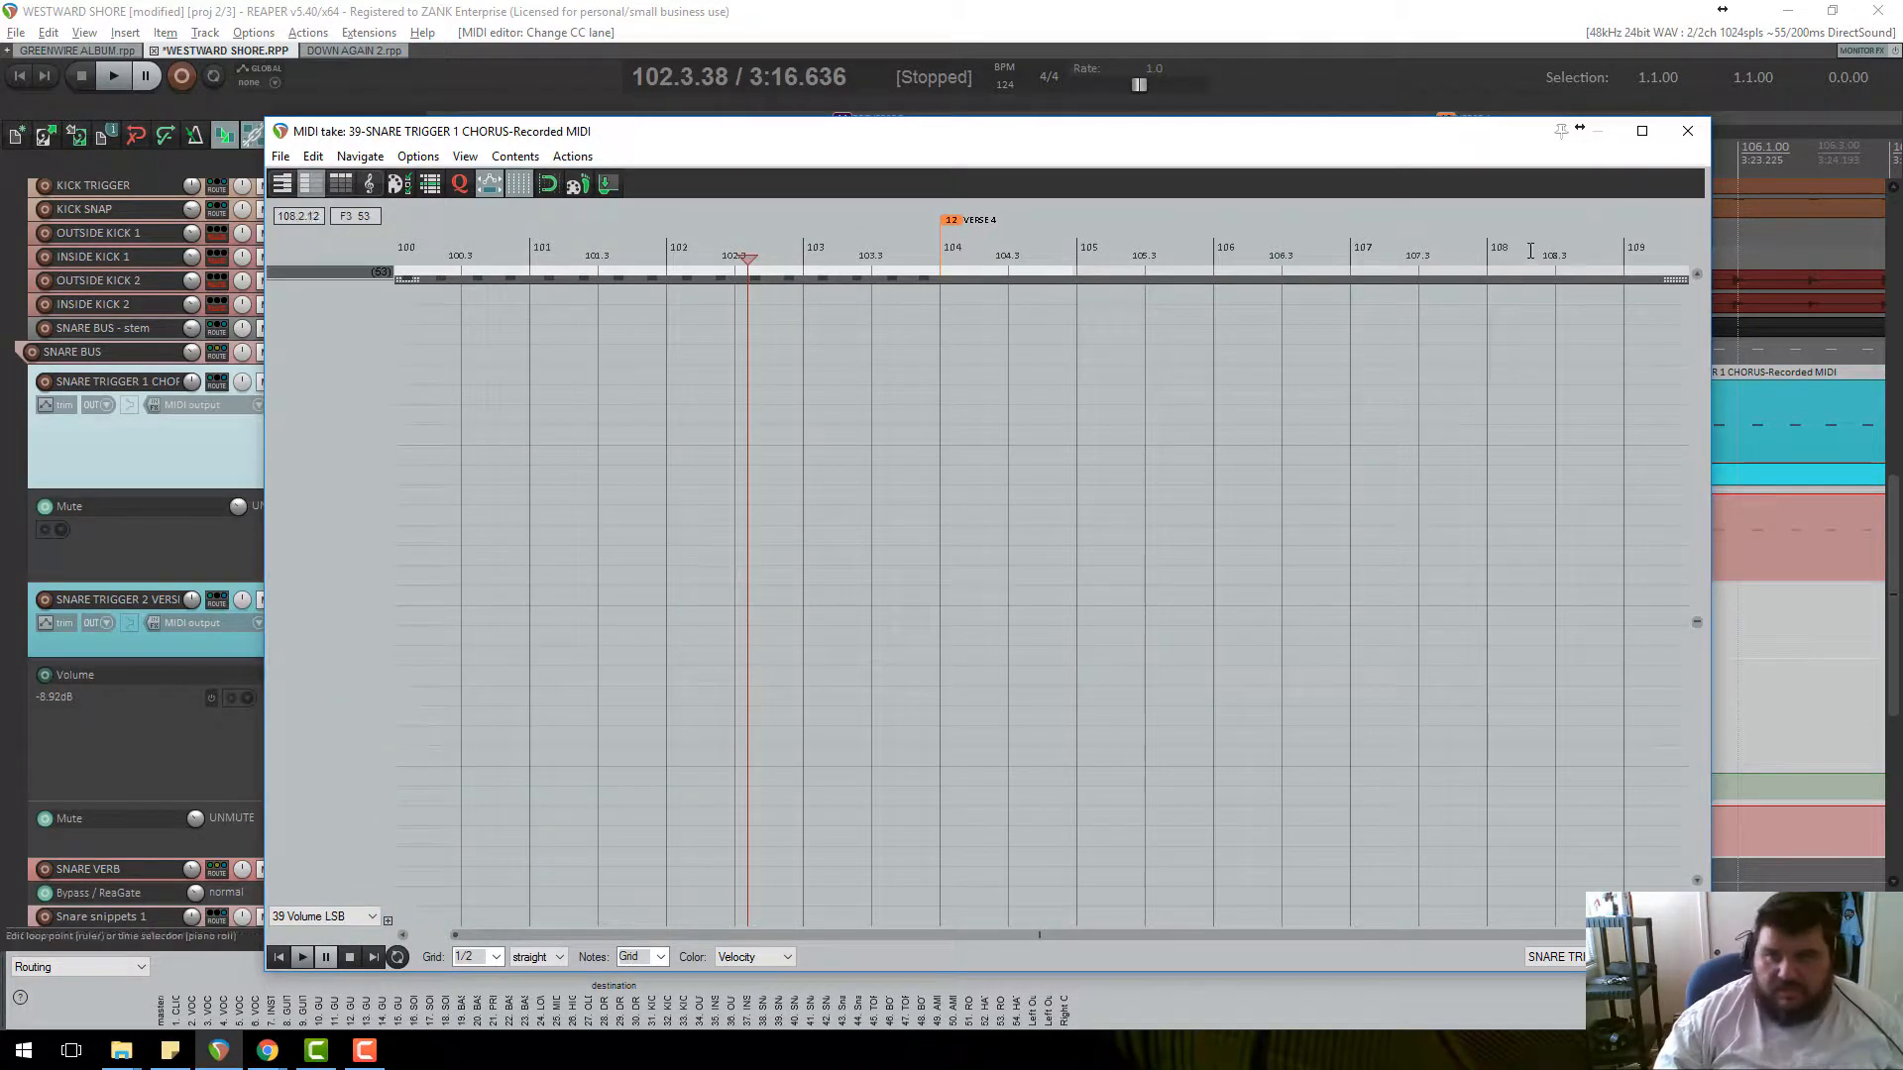
click(1688, 130)
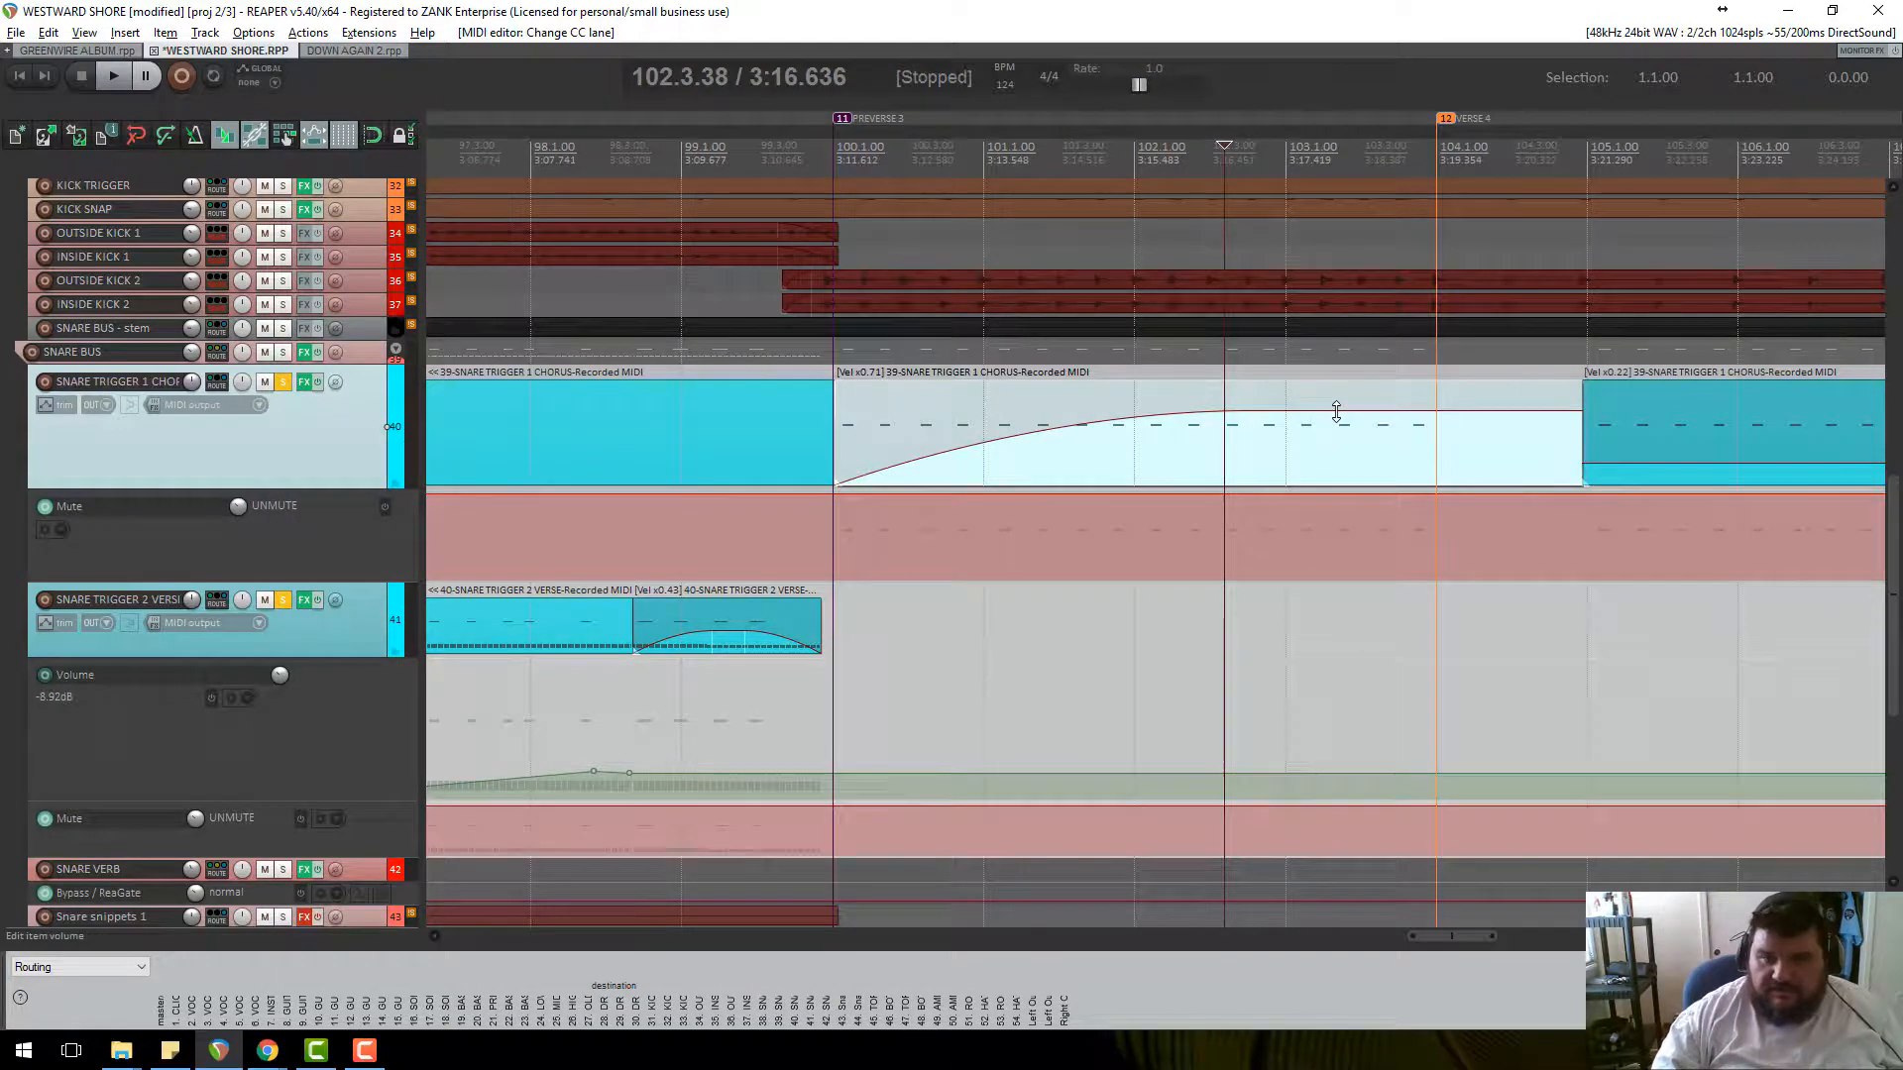
drag(1336, 412, 836, 384)
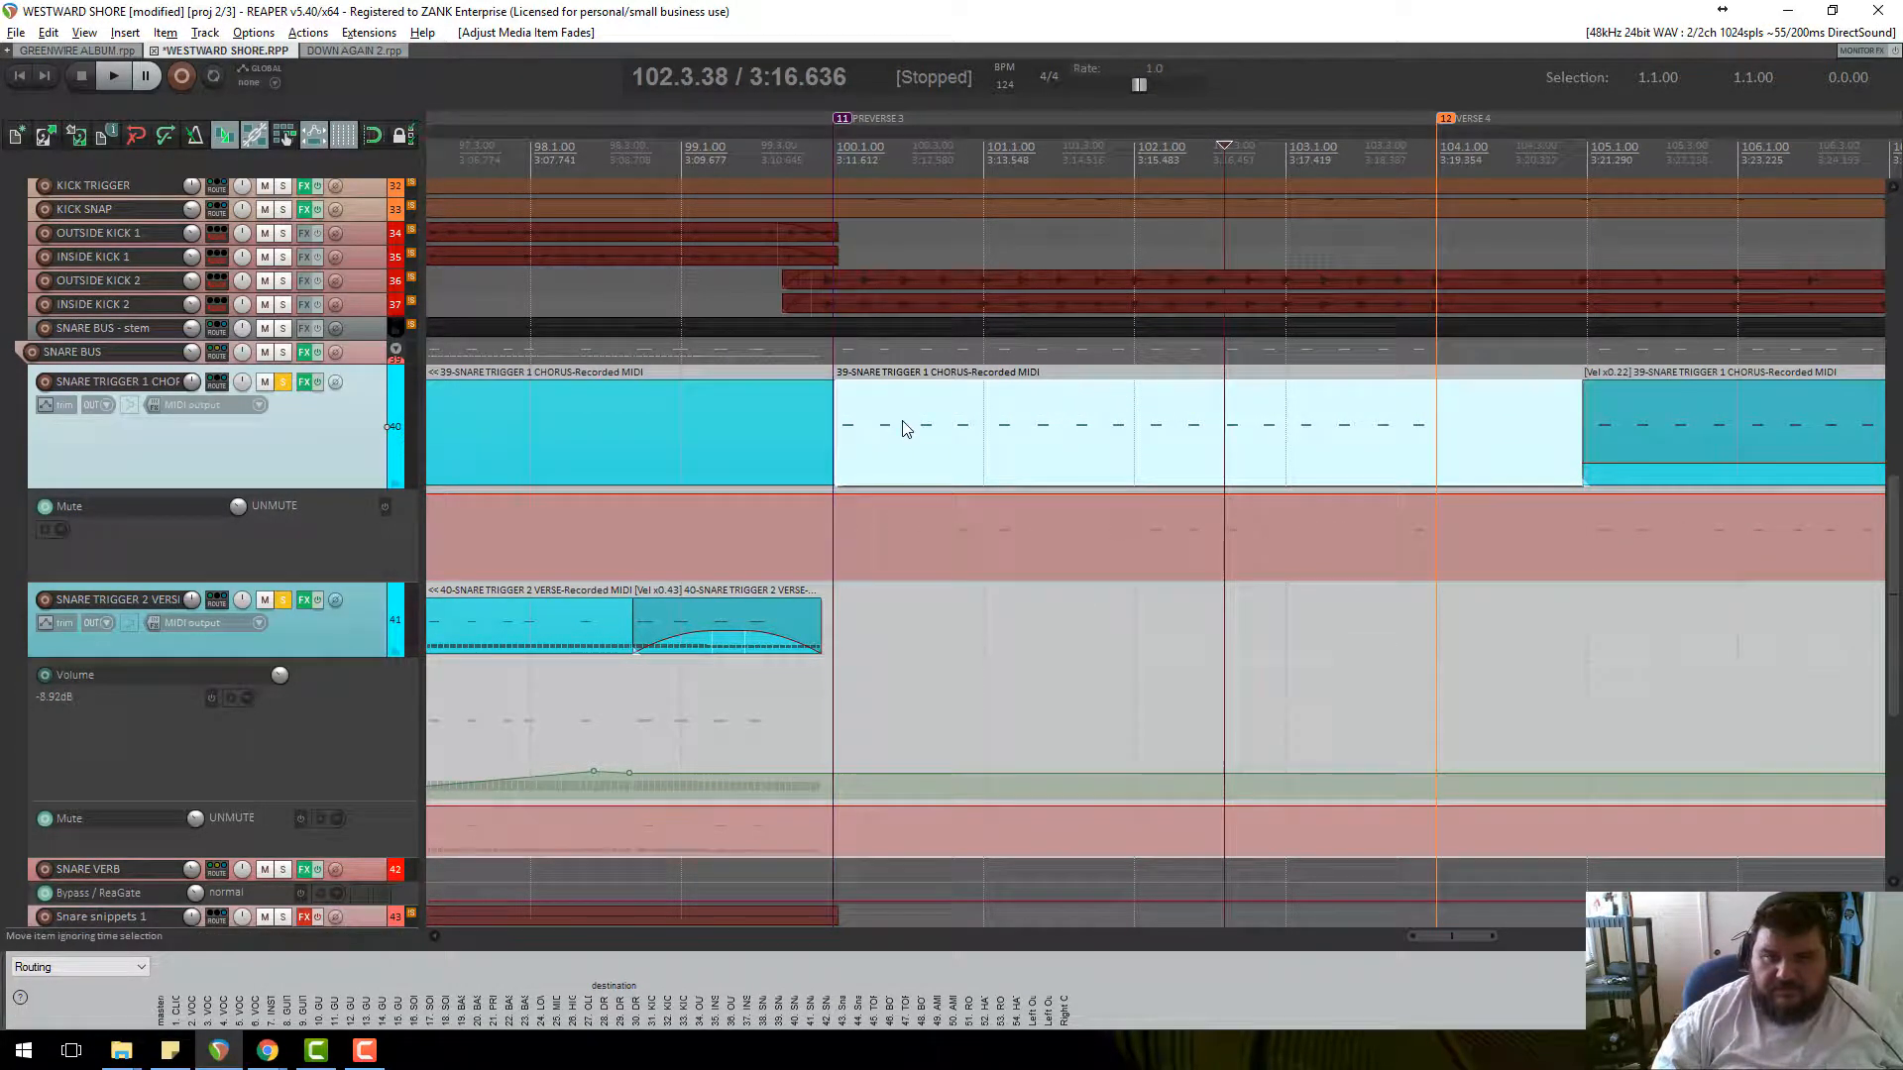
Reopen the chorus item in the MIDI editor and switch the controller lane to 07 Volume MSB.
double_click(896, 452)
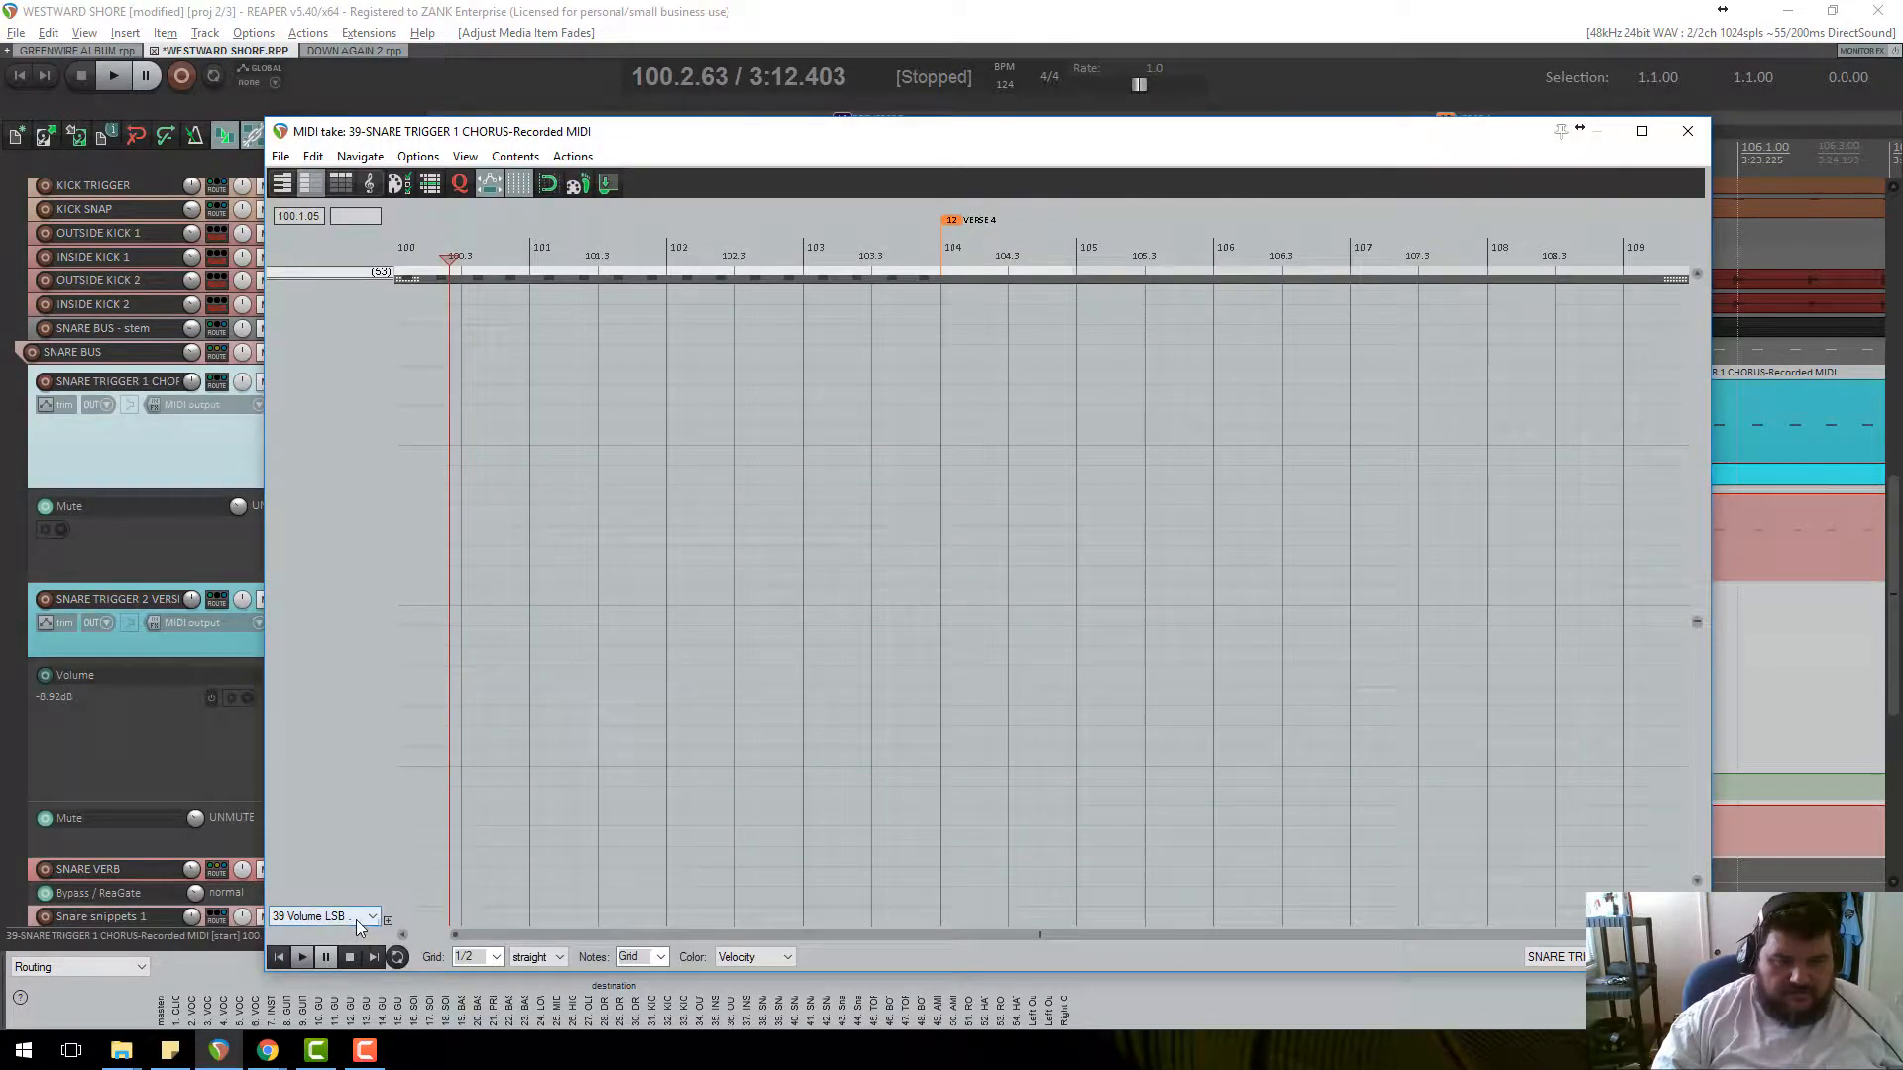
click(355, 918)
scroll(346, 669, up, 2)
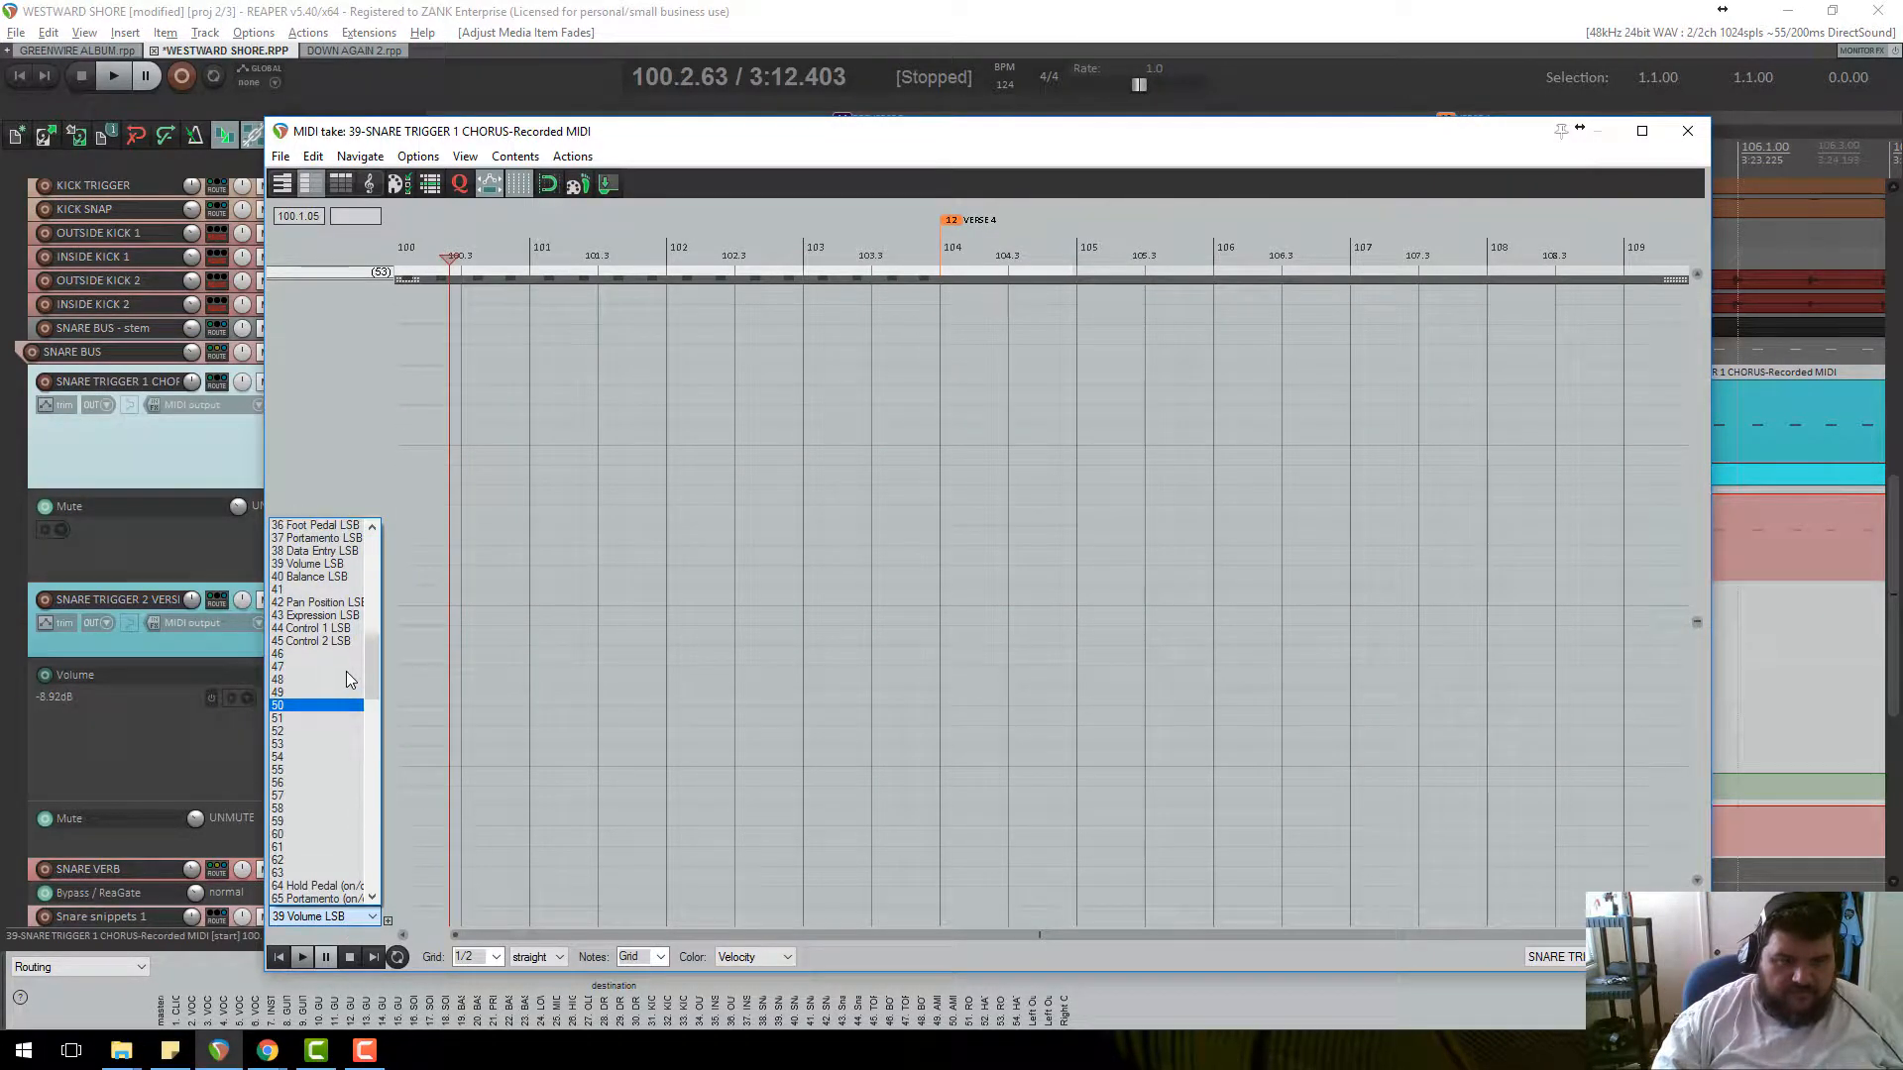
scroll(347, 672, up, 1)
scroll(342, 654, down, 2)
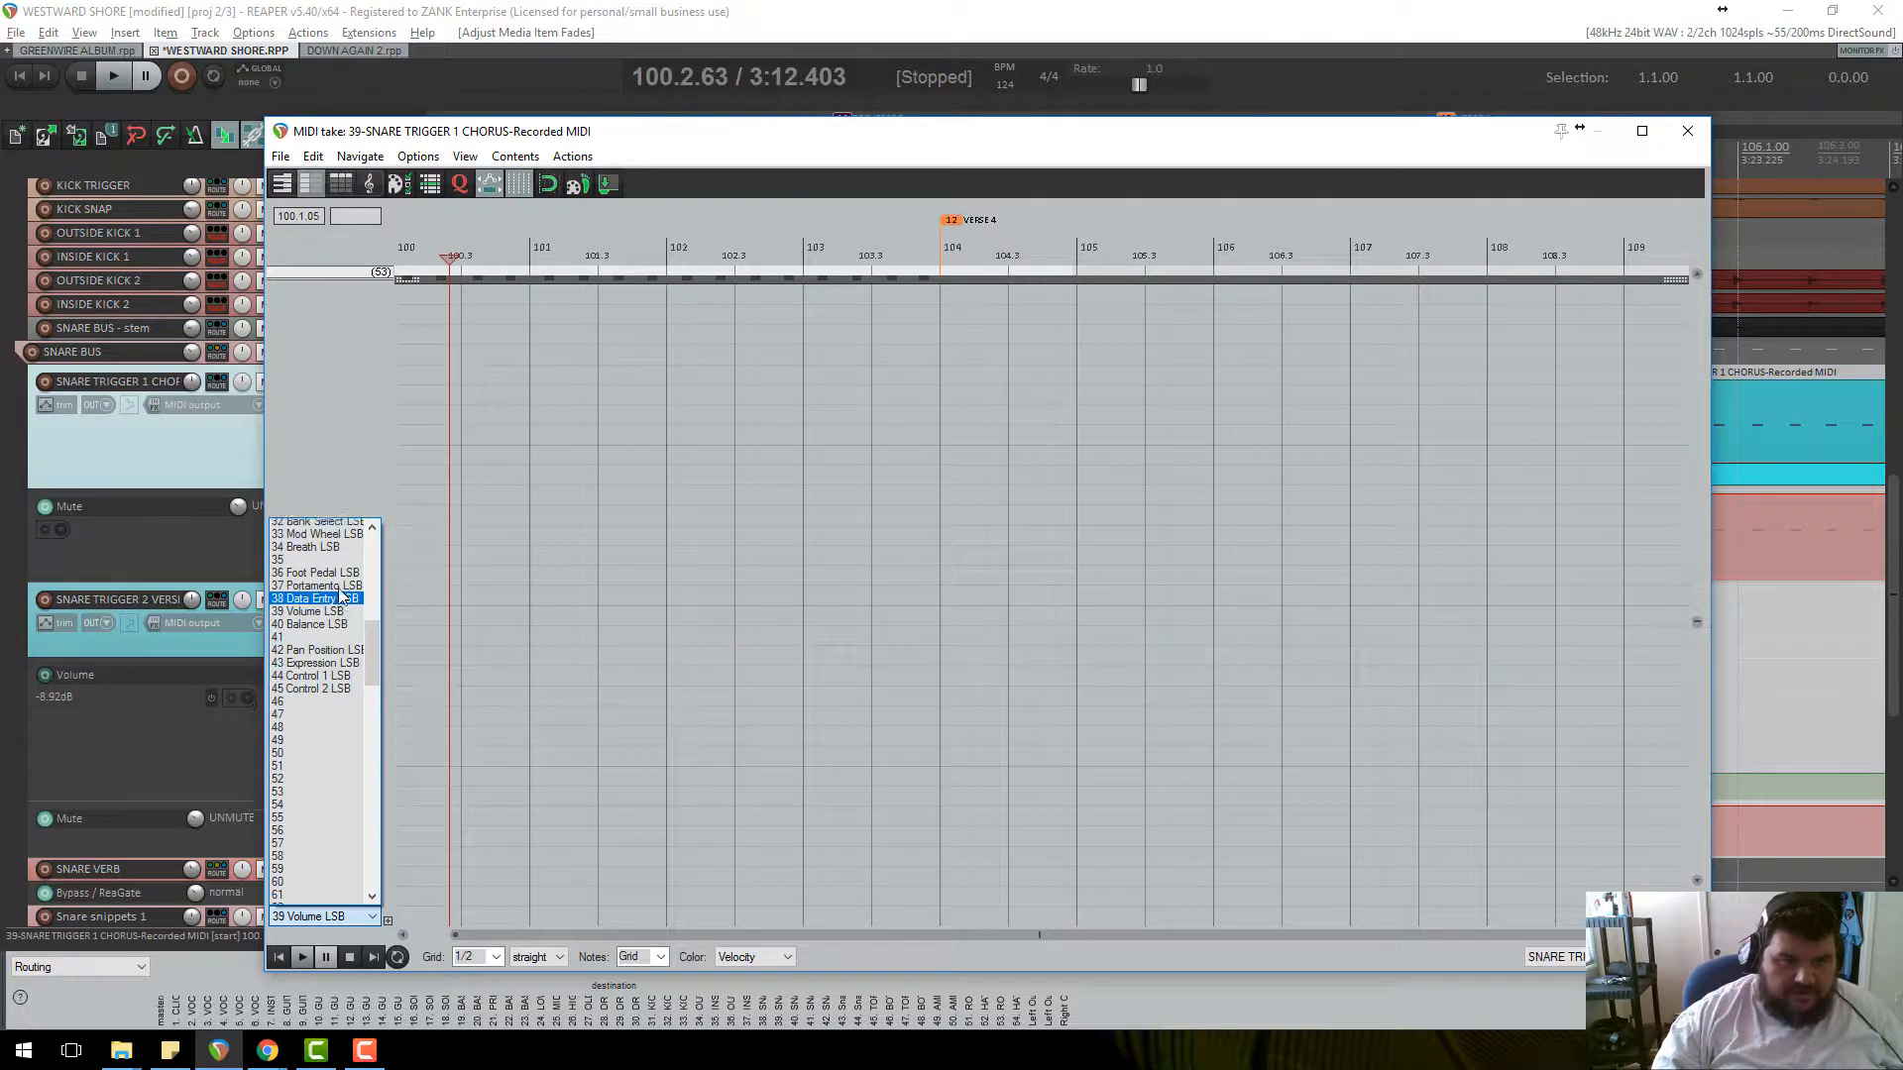
scroll(335, 694, down, 5)
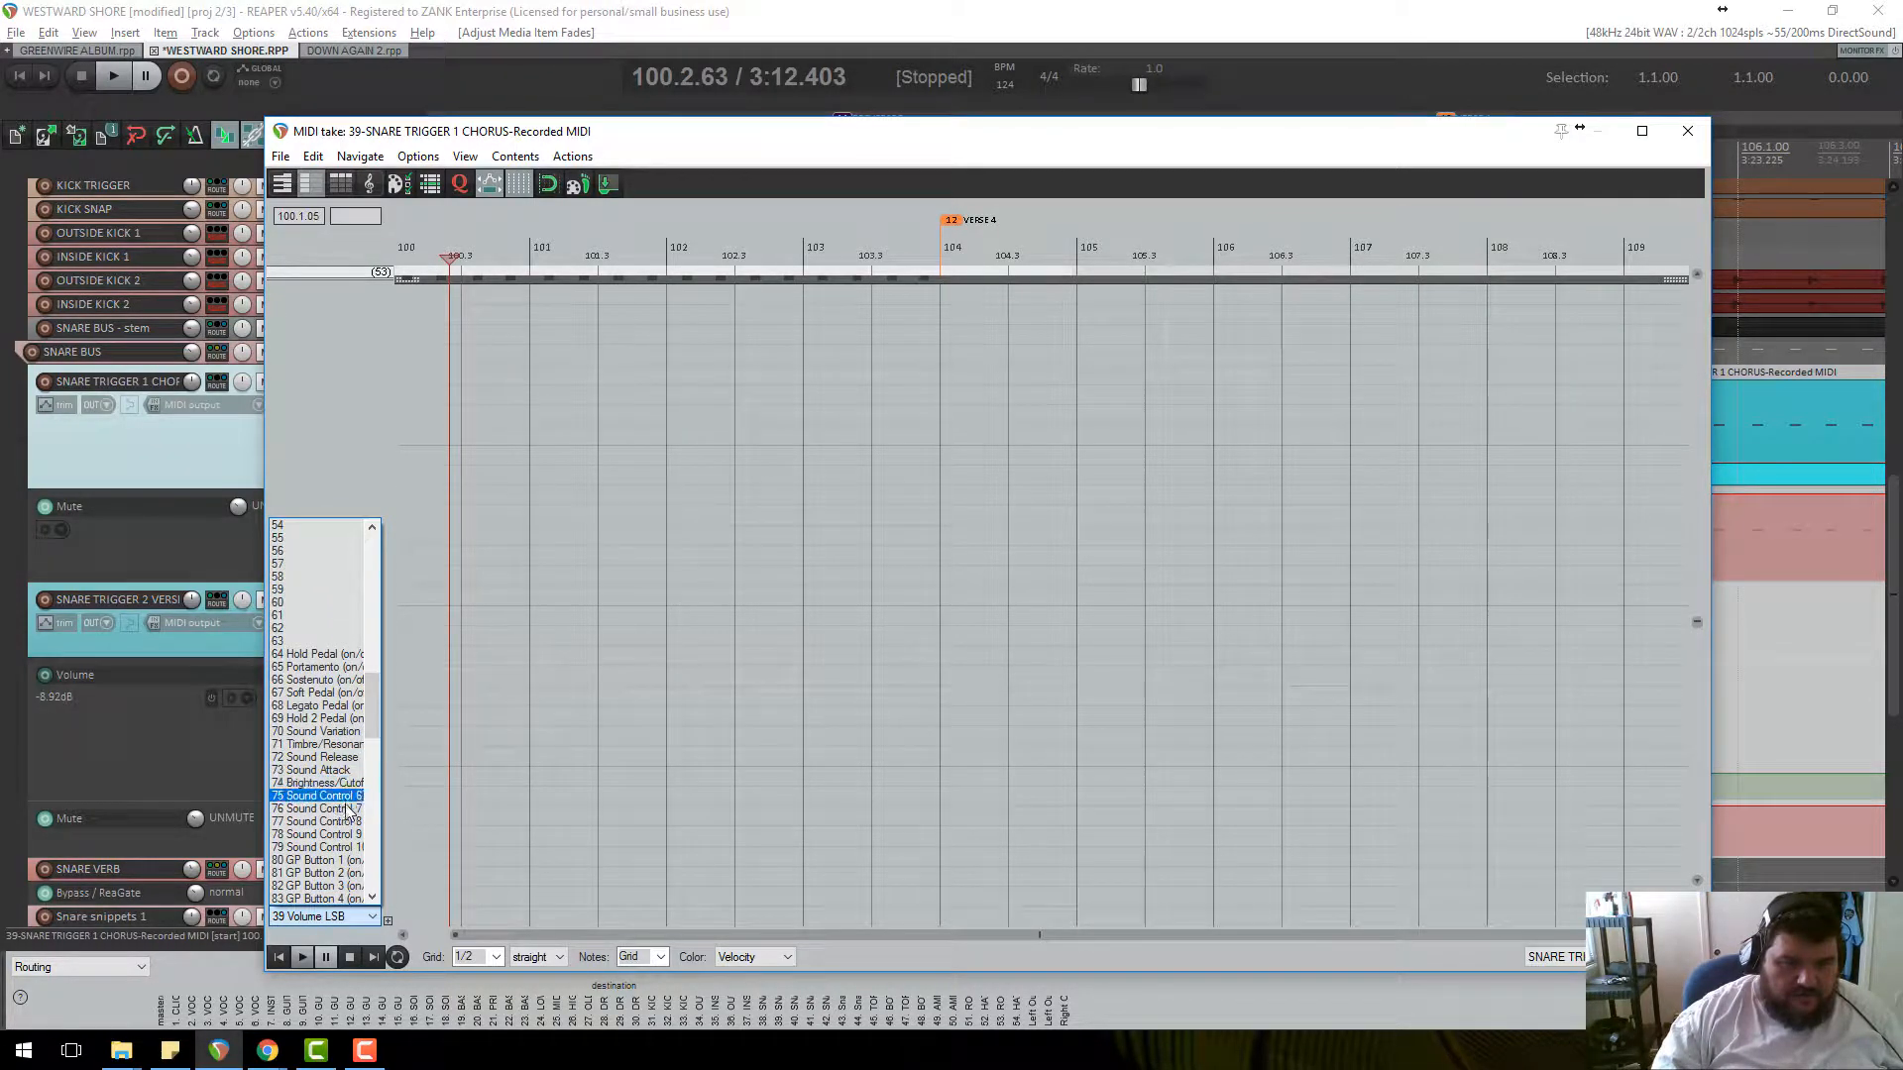
scroll(344, 792, down, 5)
scroll(344, 812, down, 14)
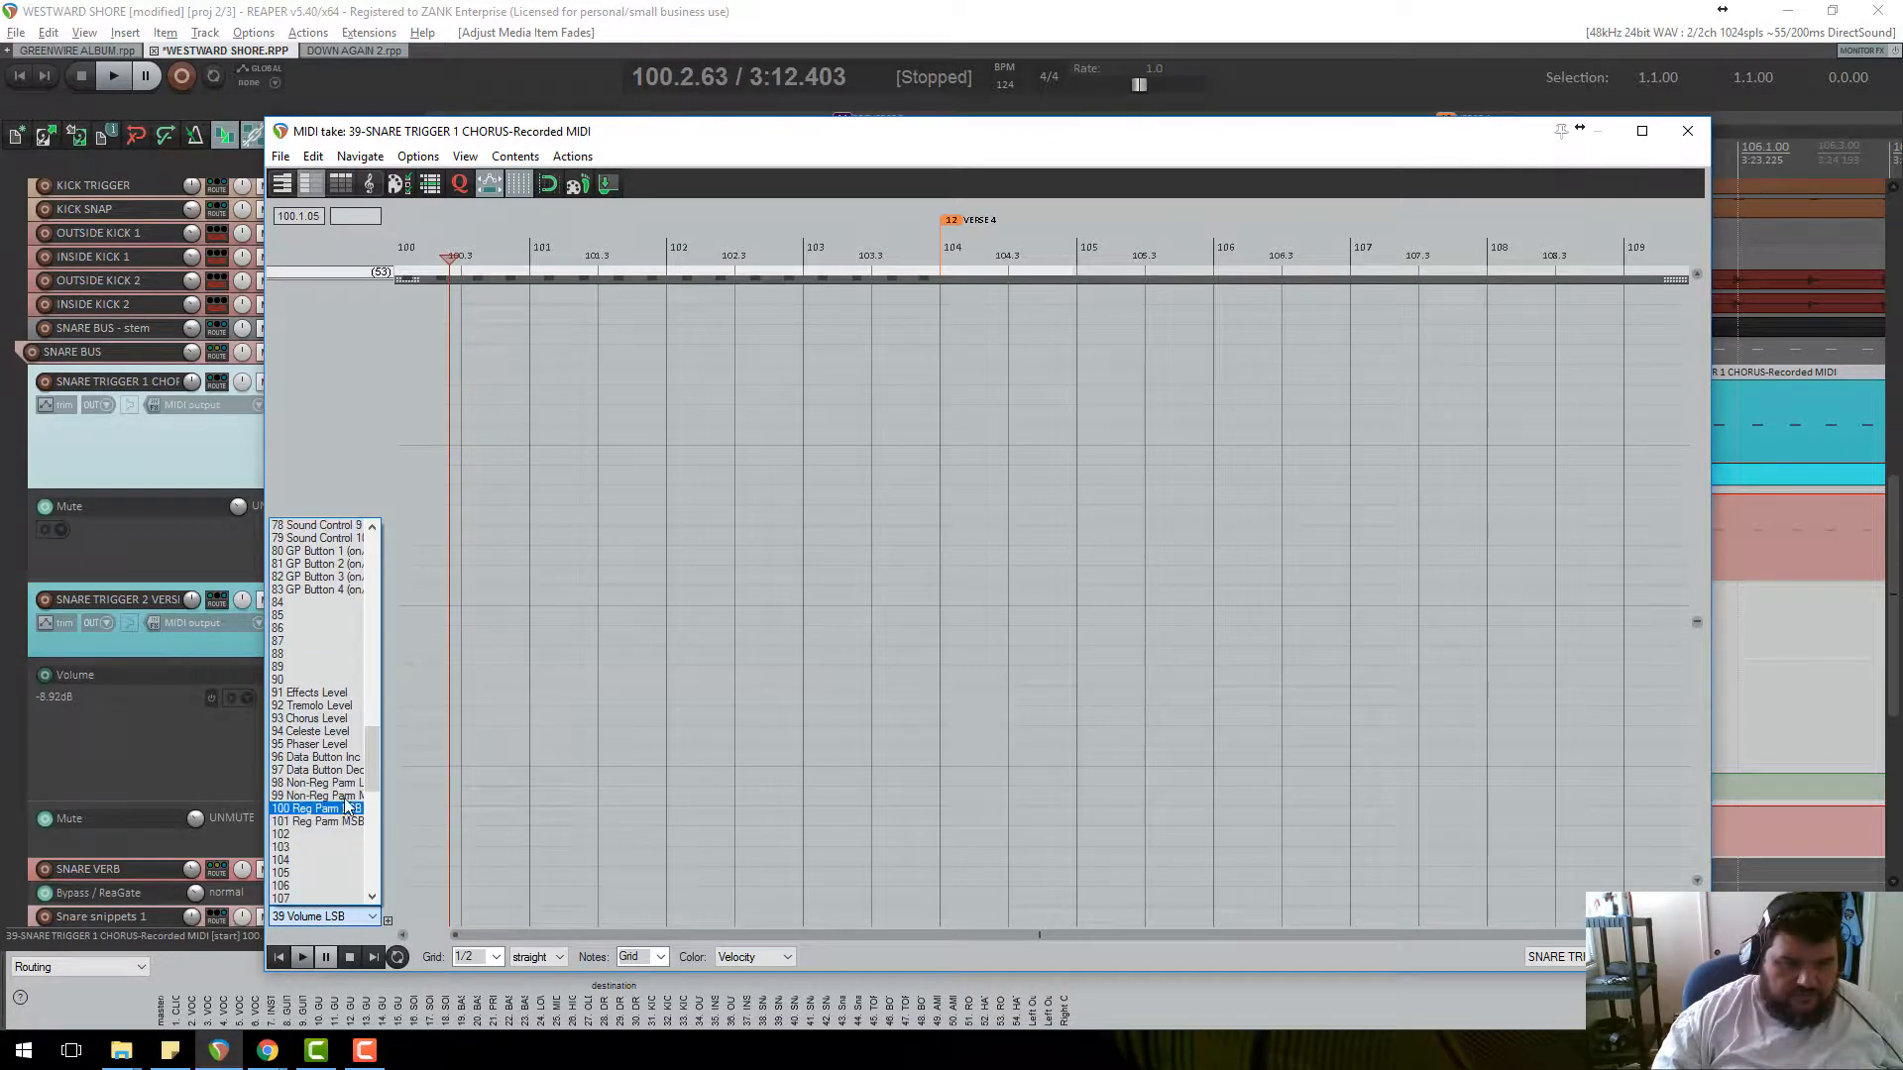
scroll(336, 862, down, 4)
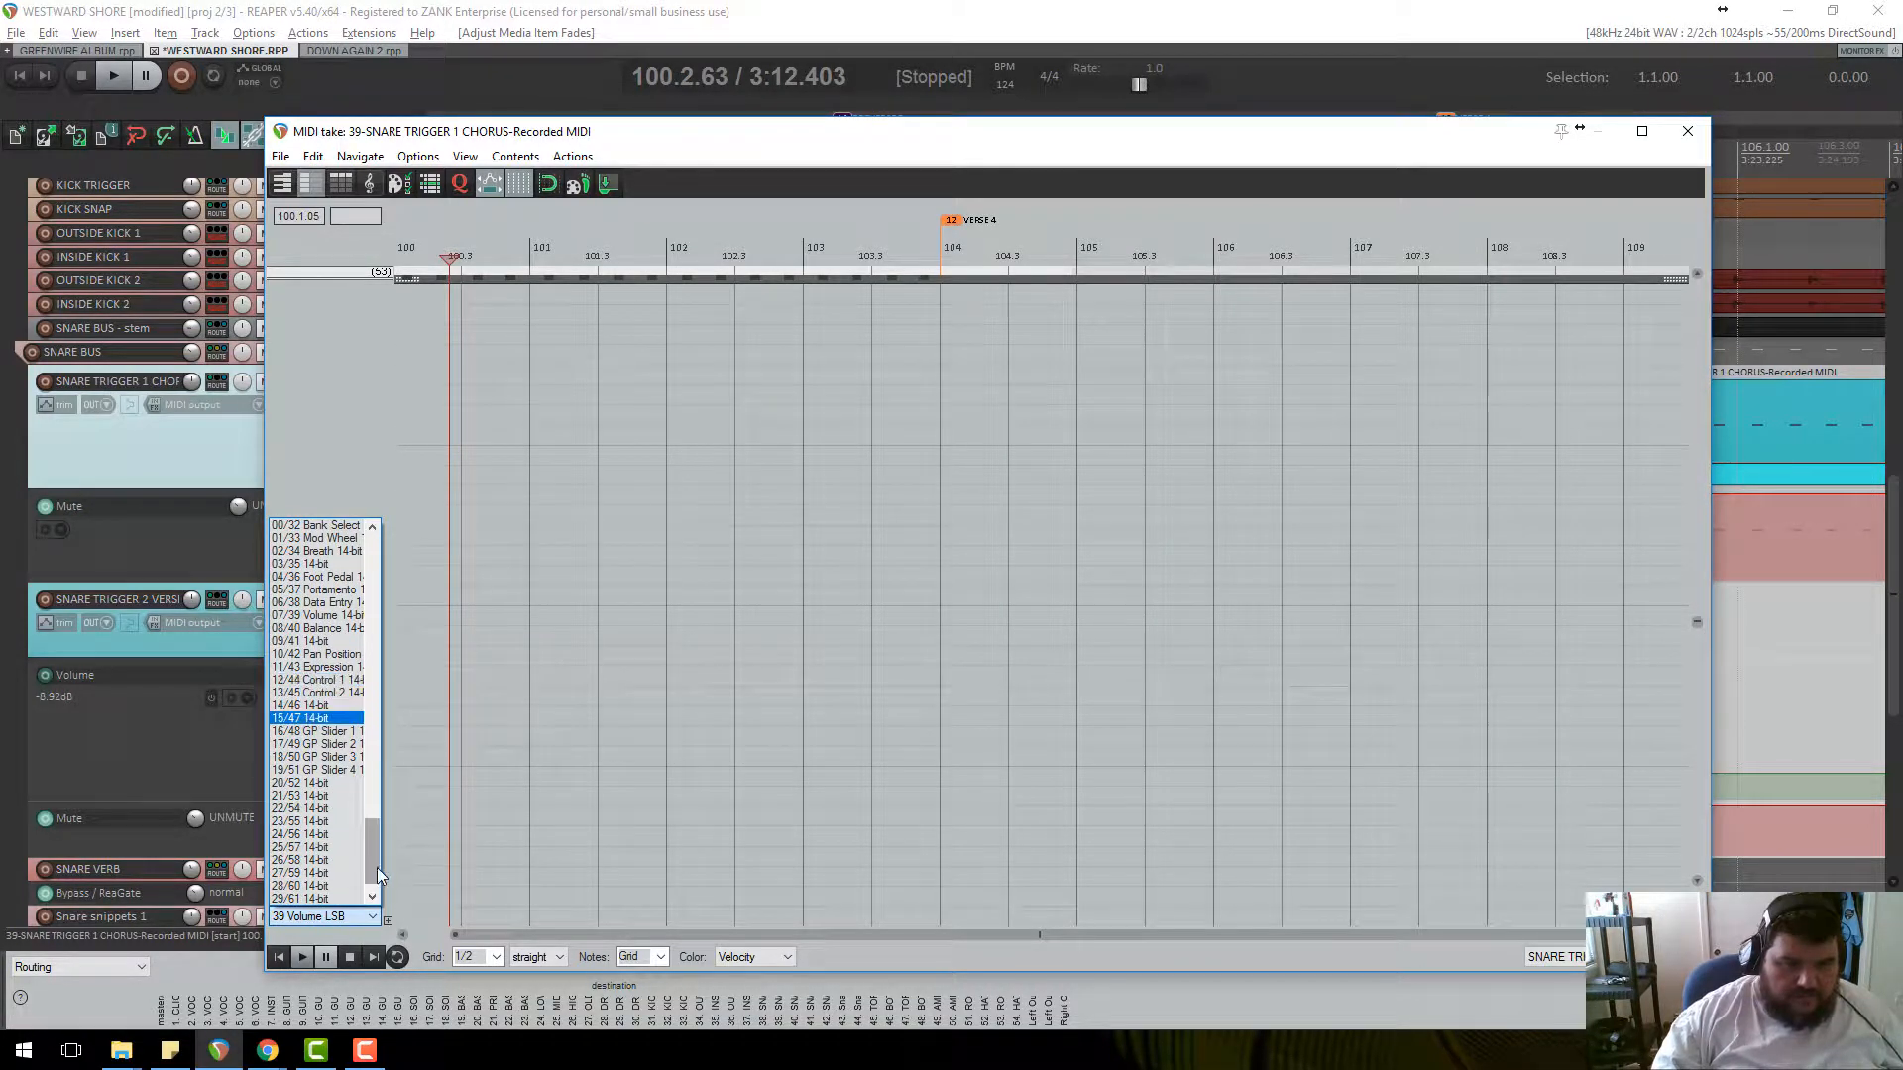
drag(372, 881, 370, 848)
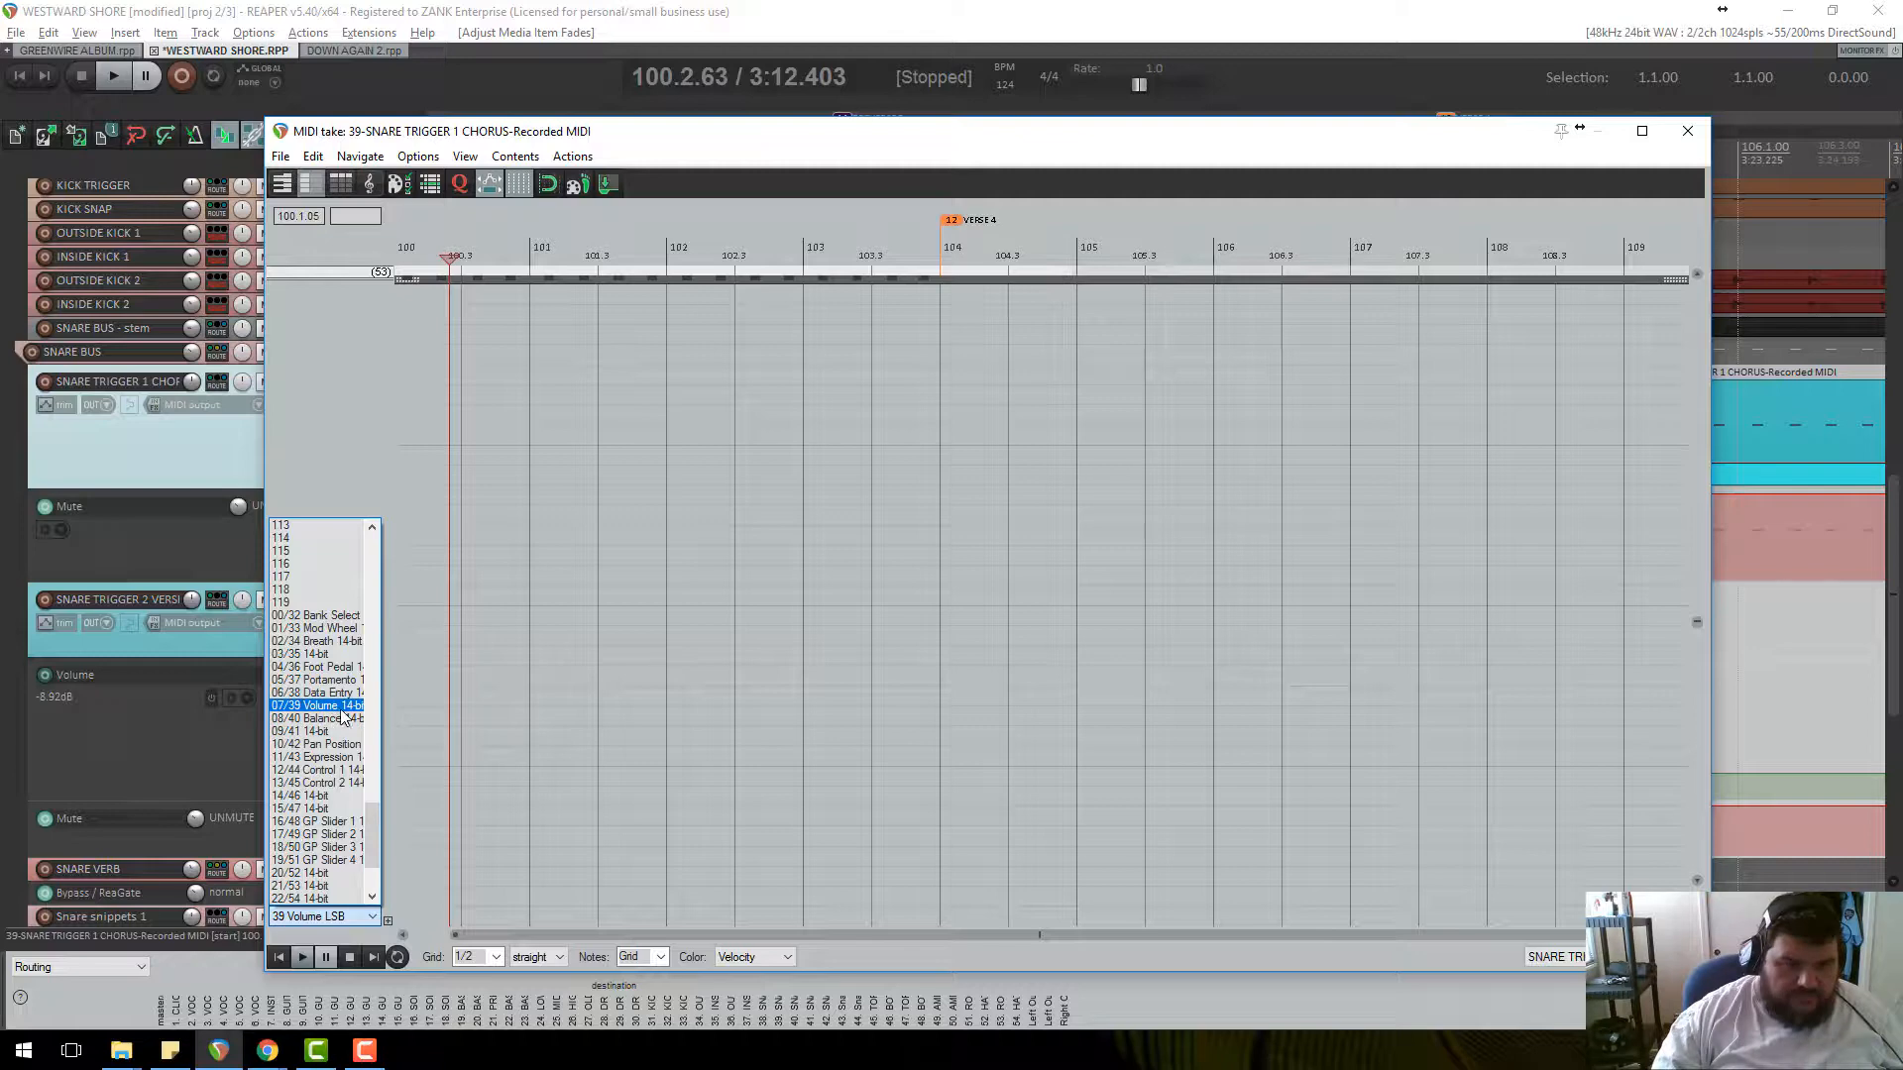
drag(370, 829, 366, 537)
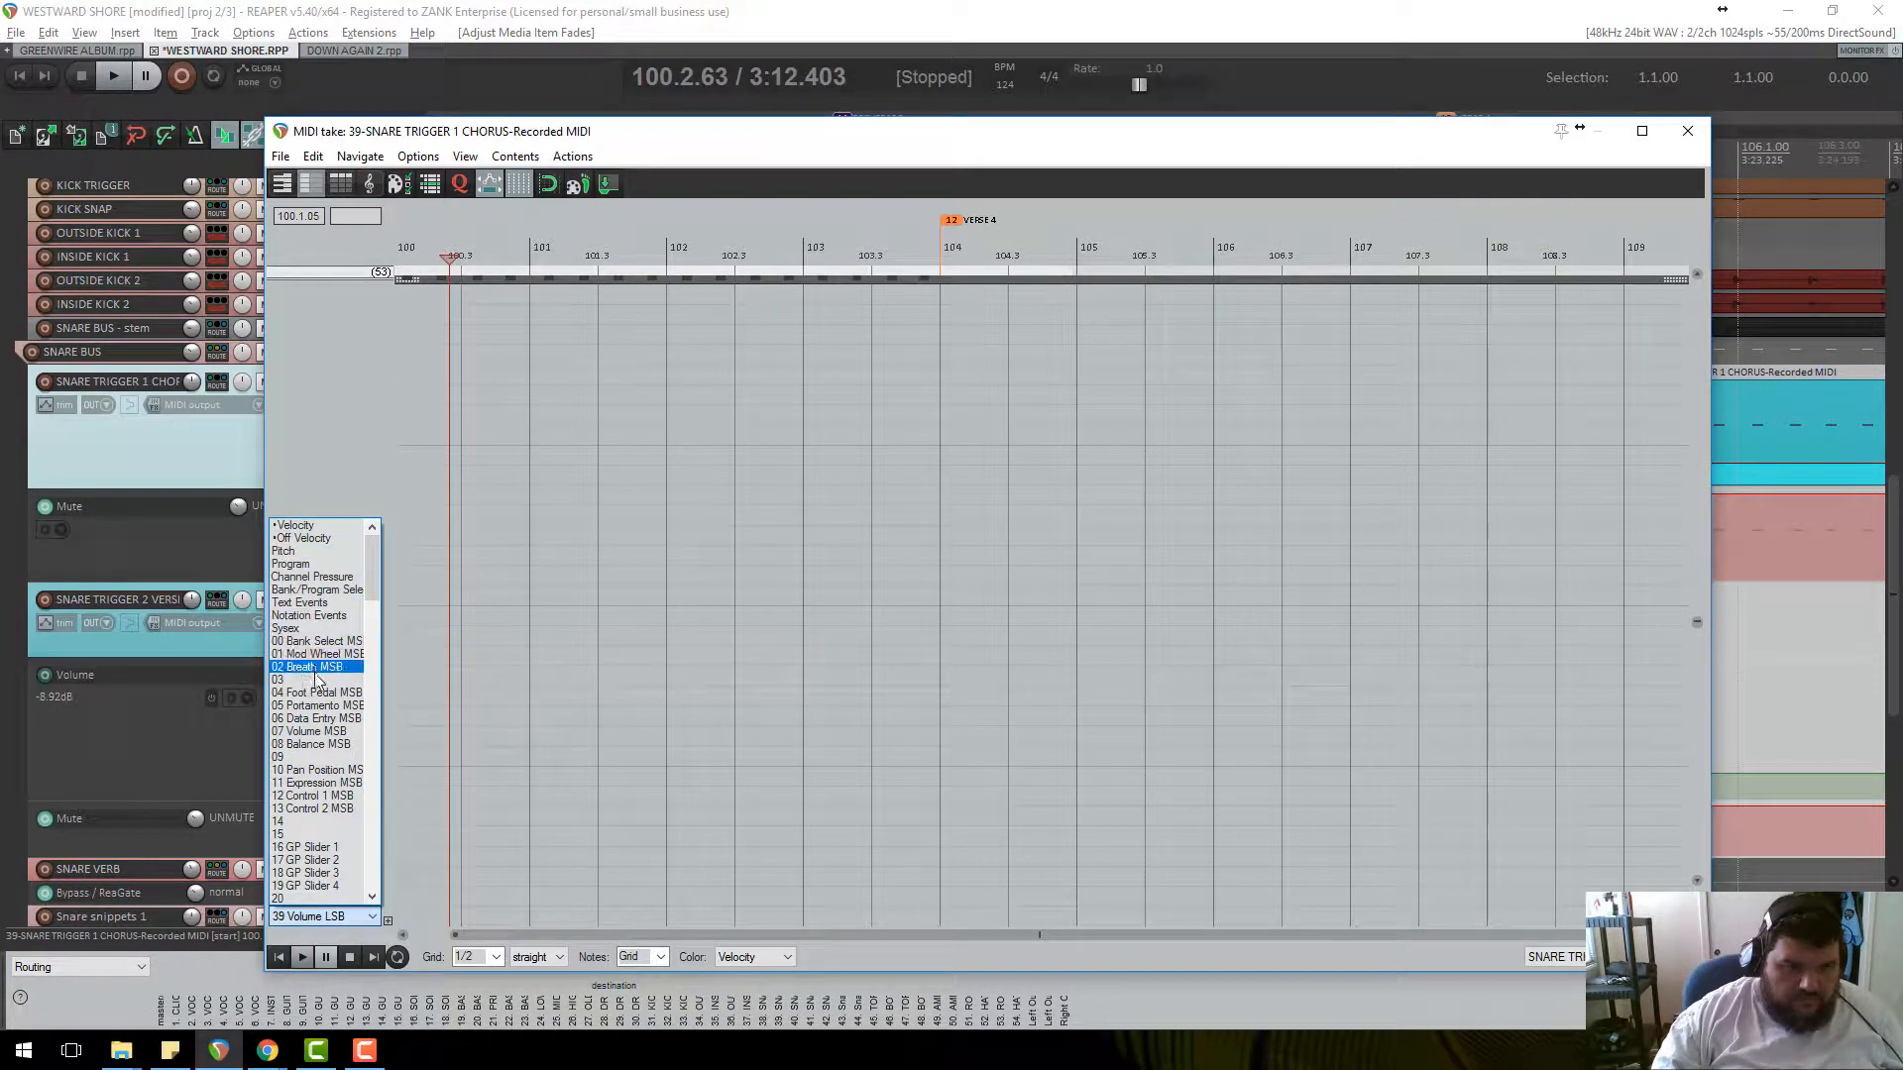
click(321, 733)
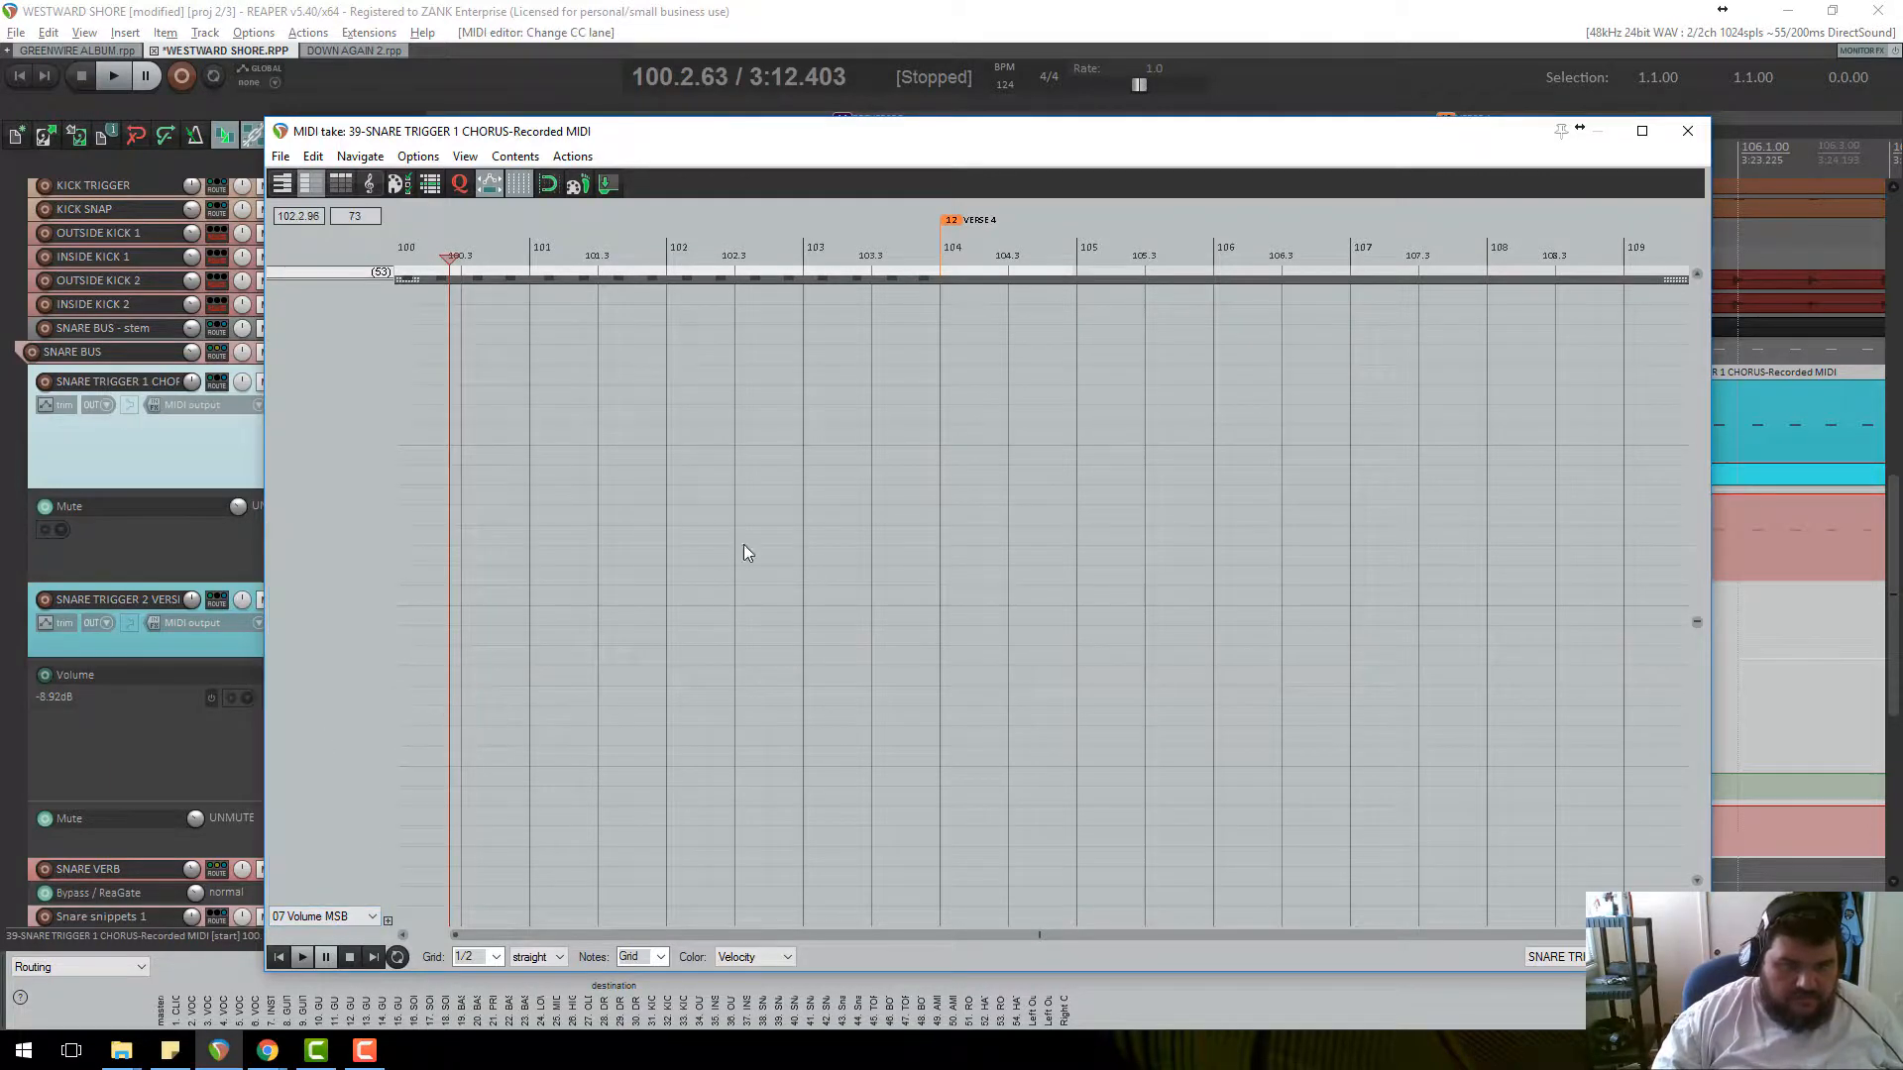
Back in the arrangement, add a short fade-in at the chorus item's start and audition it.
click(1687, 130)
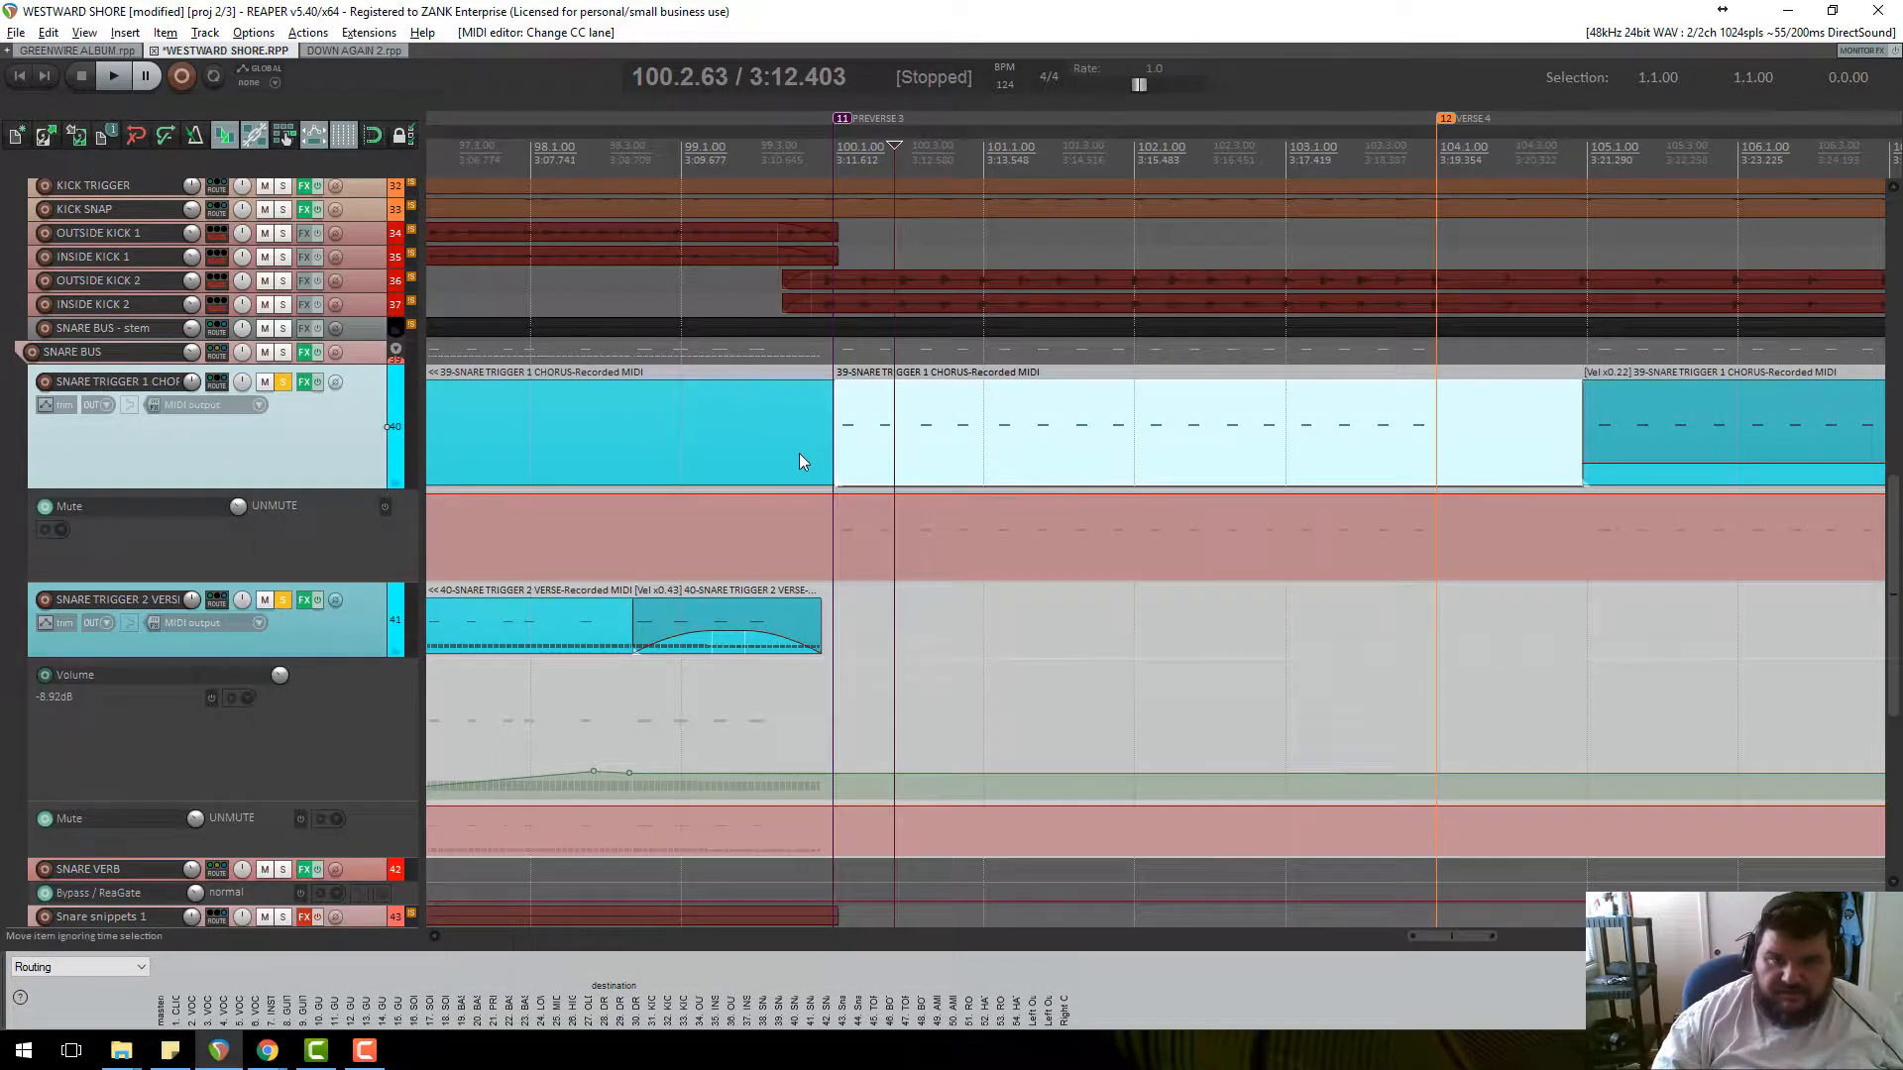
drag(837, 384, 1020, 535)
key(space)
key(space)
key(space)
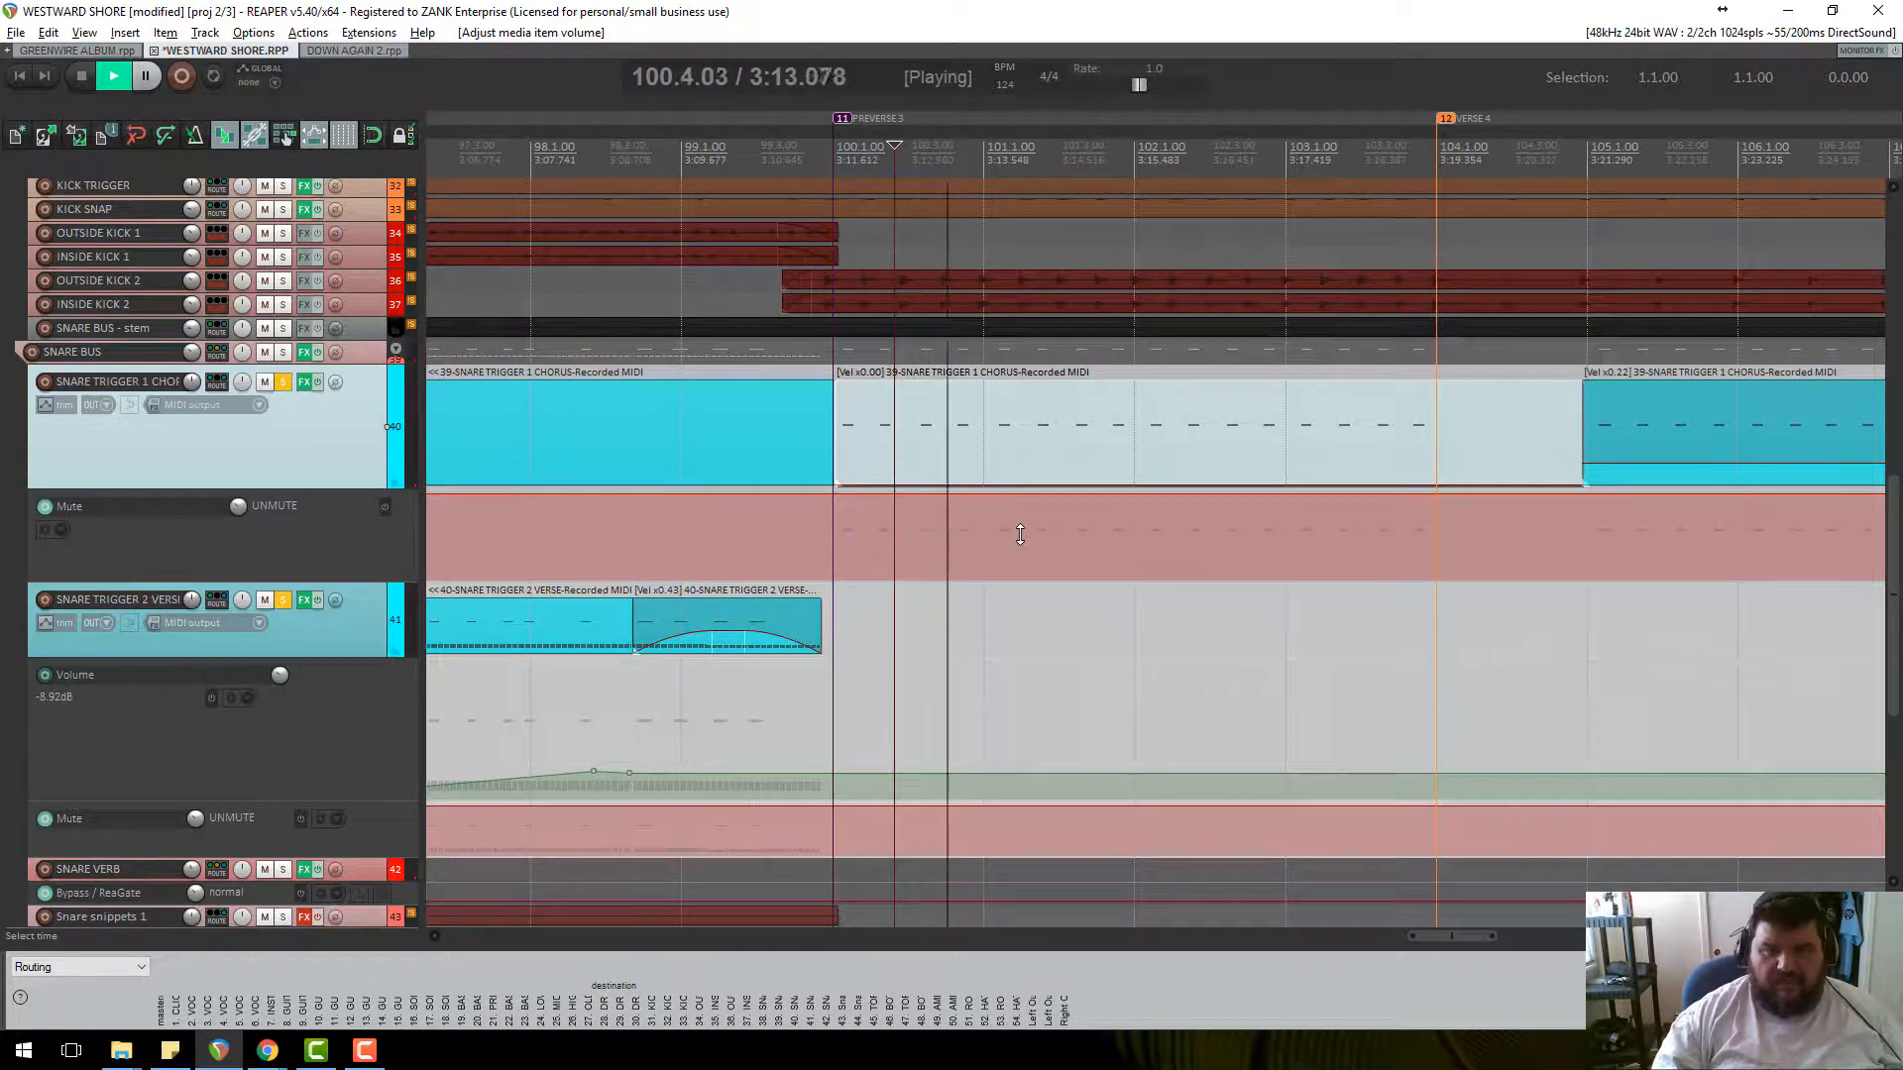
key(space)
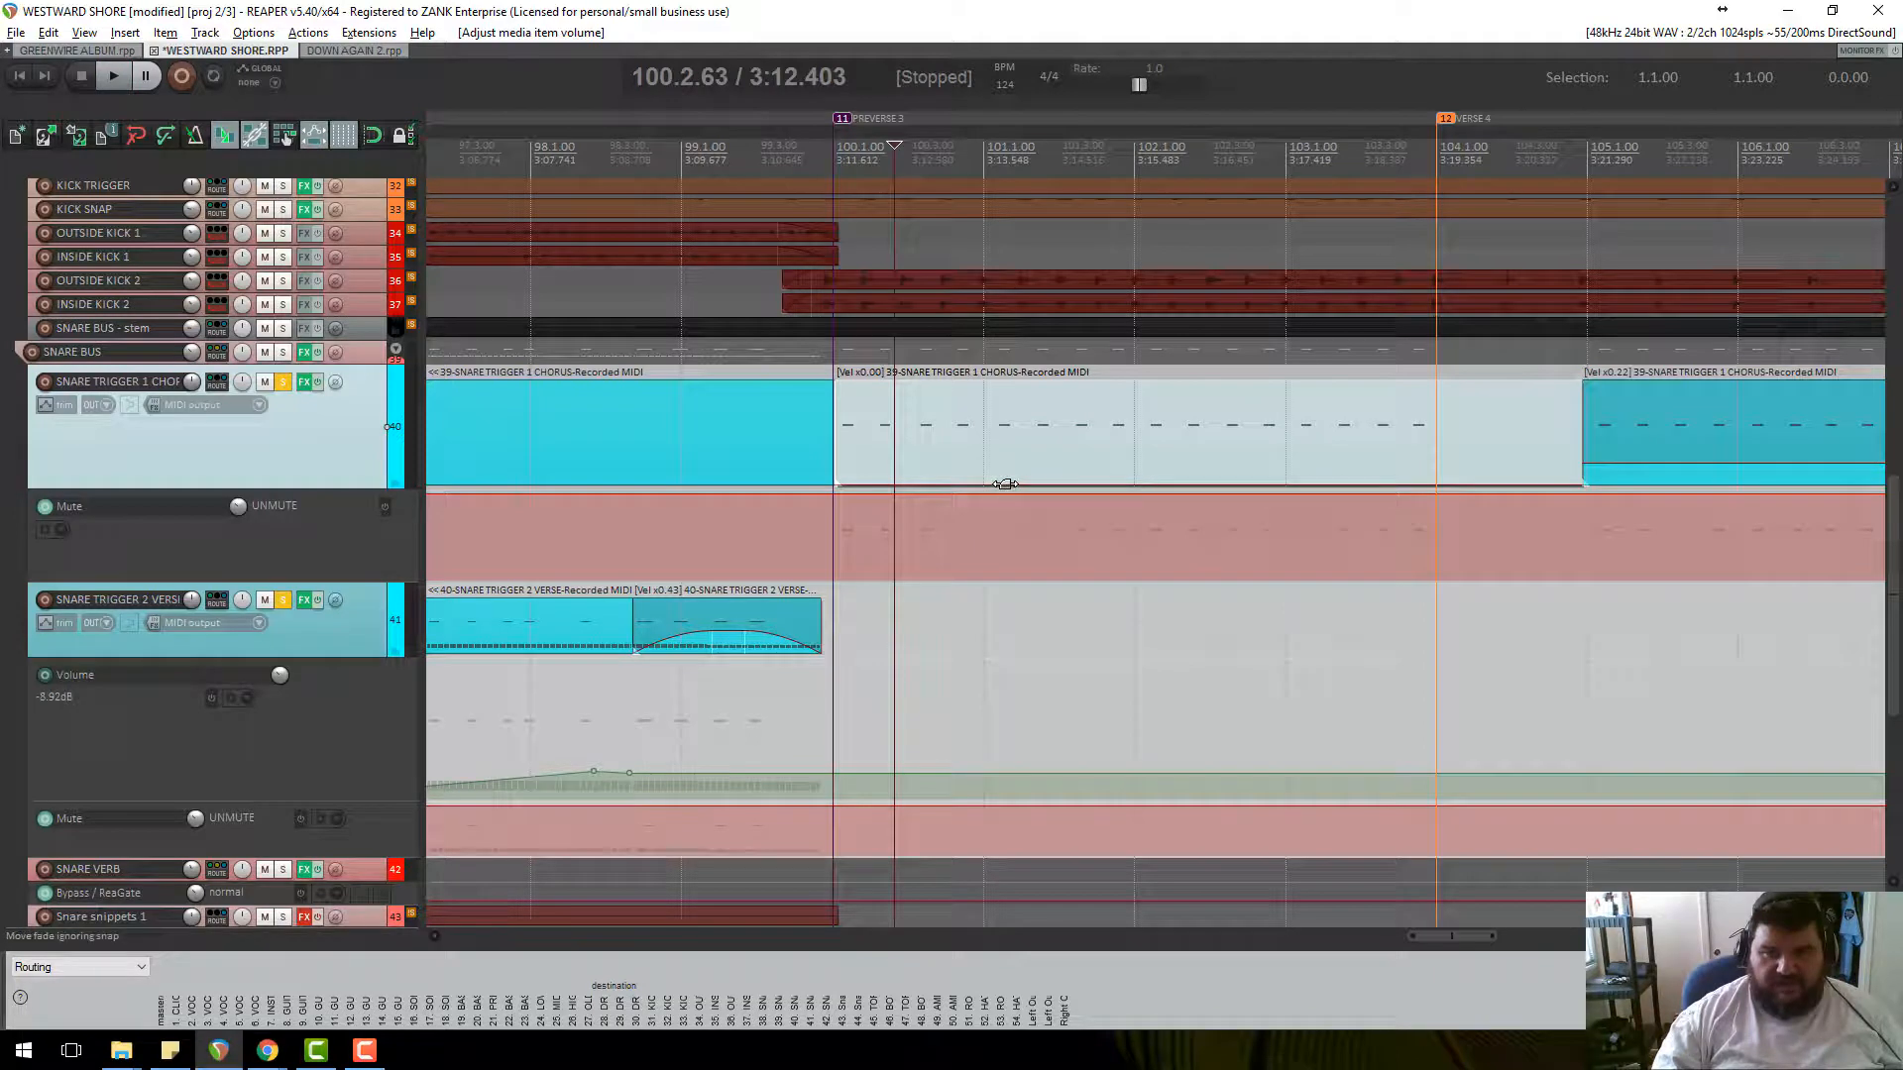
Set the chorus trigger item's volume to about x0.20 while auditioning.
click(1016, 482)
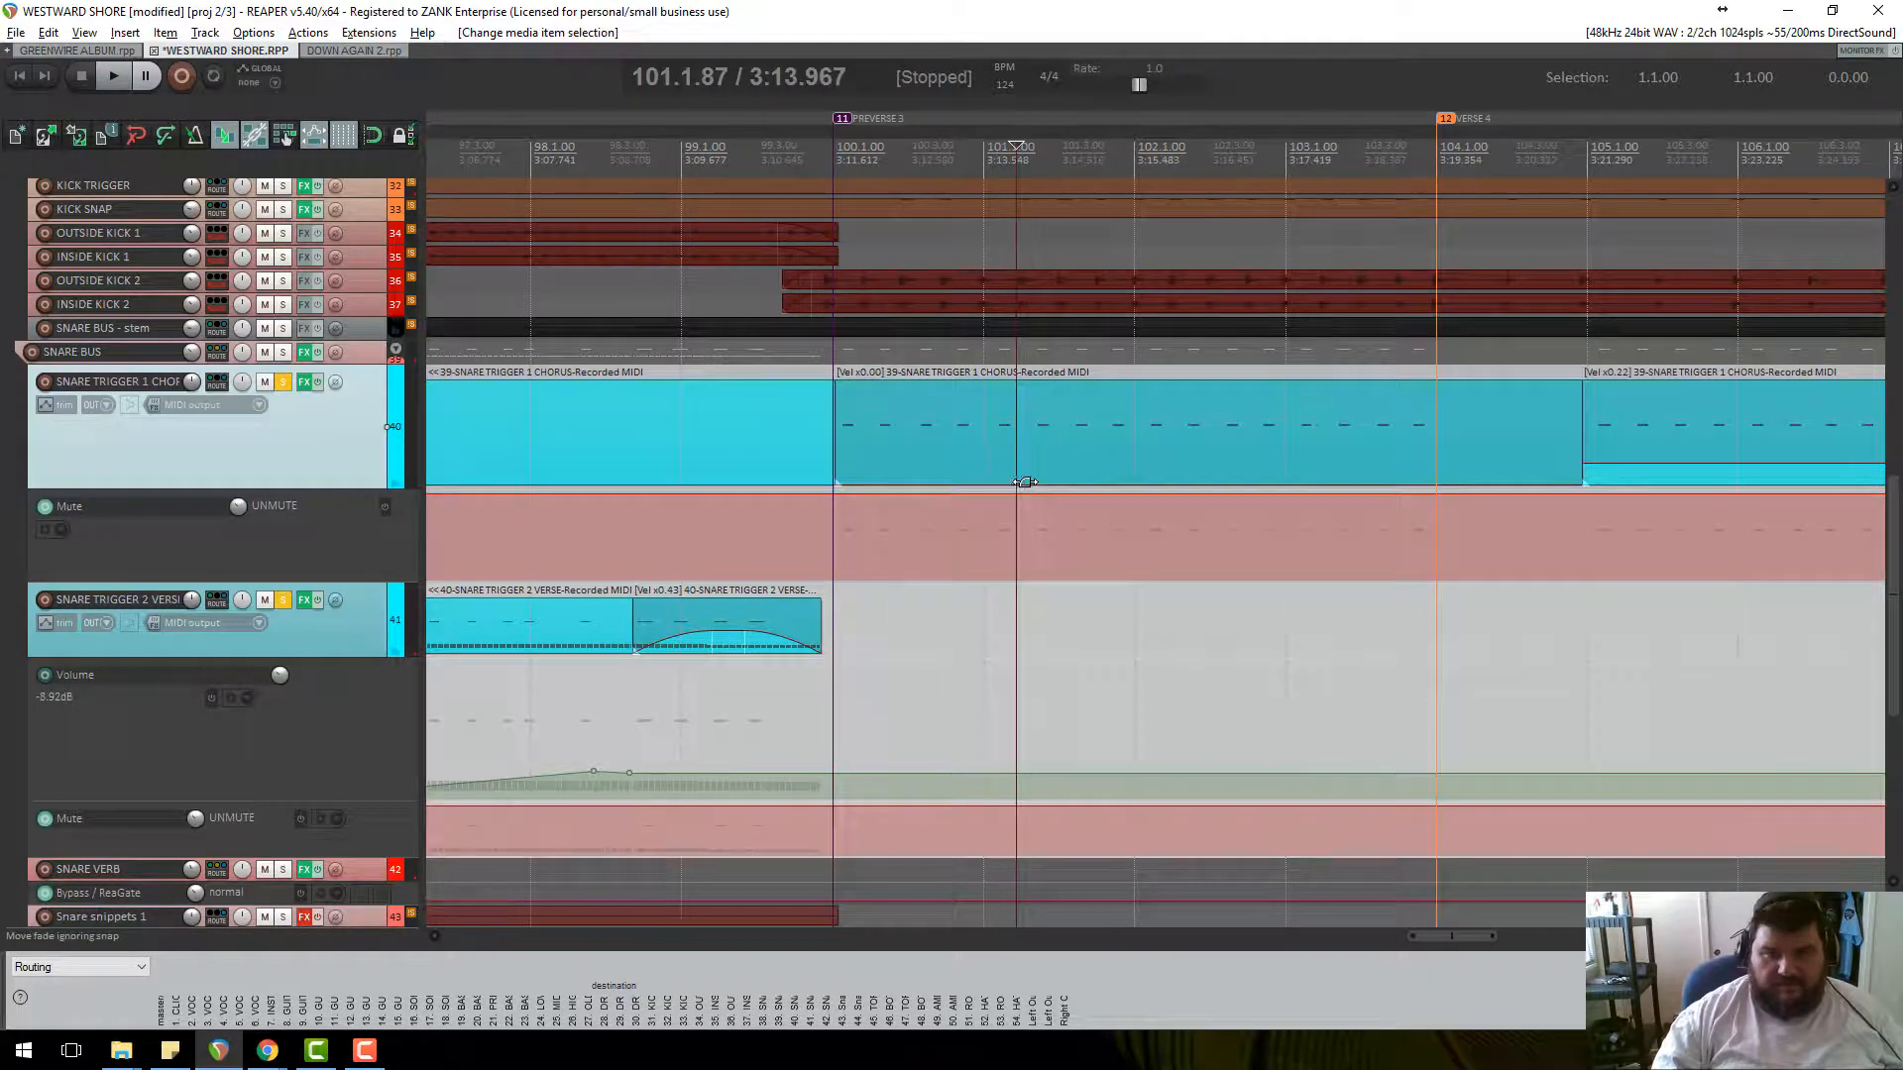
drag(1031, 483, 1033, 476)
key(space)
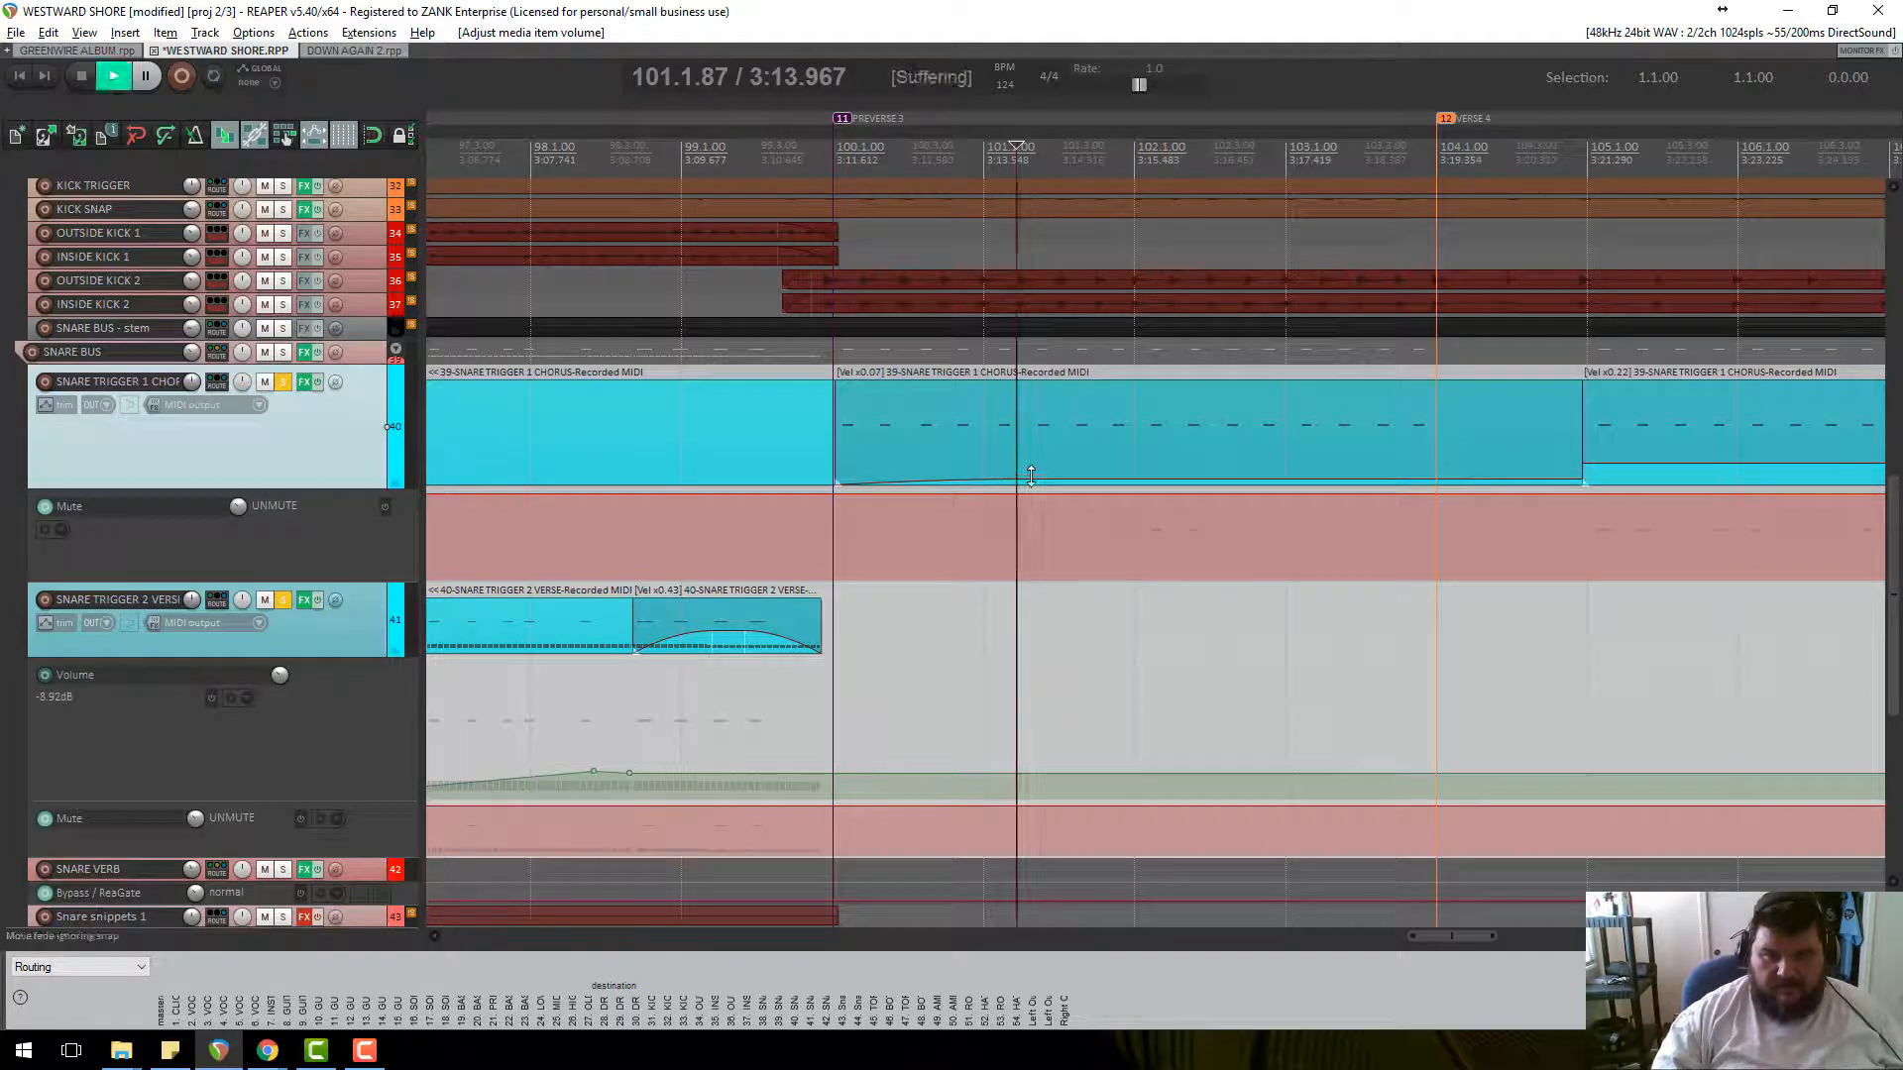
drag(1031, 477, 1041, 470)
key(space)
scroll(1038, 469, down, 5)
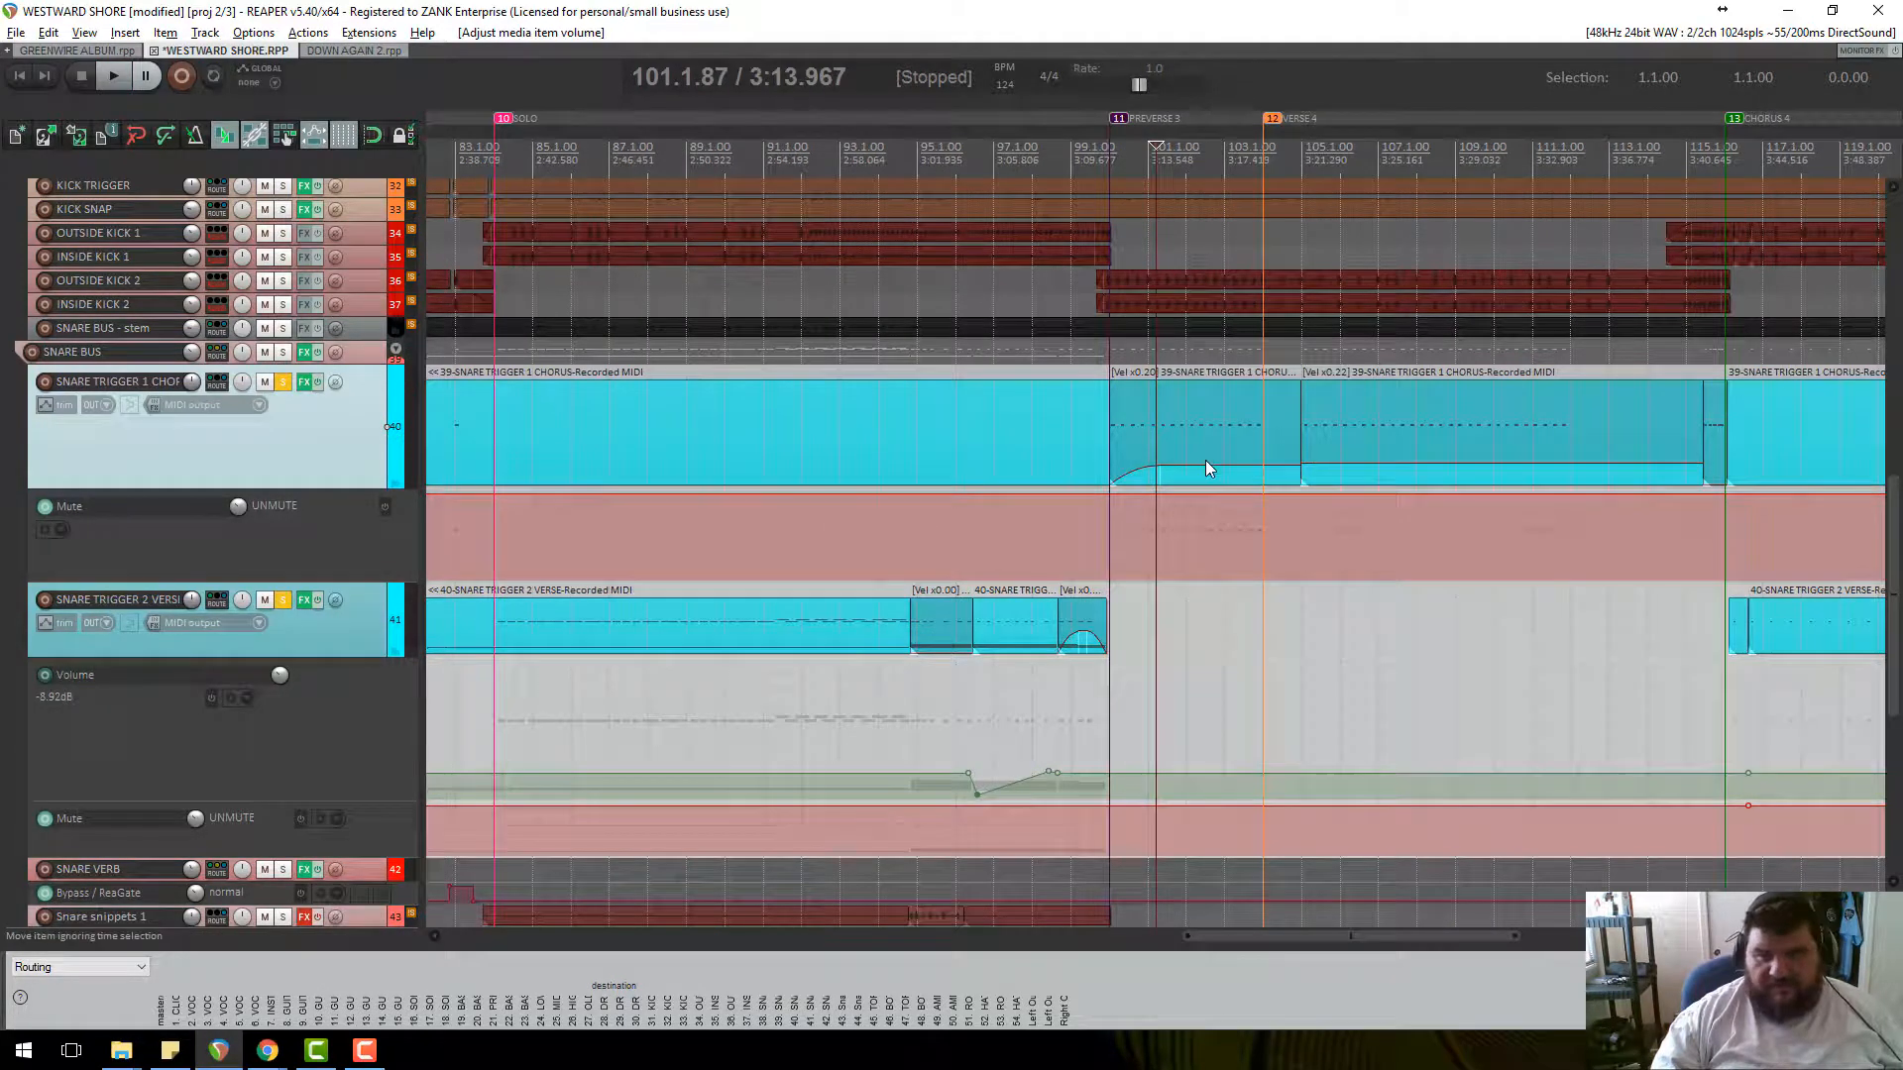
Restore four trigger items to full volume and remove the chorus and last SNARE TRIGGER 2 fade-ins.
drag(1238, 464, 1238, 381)
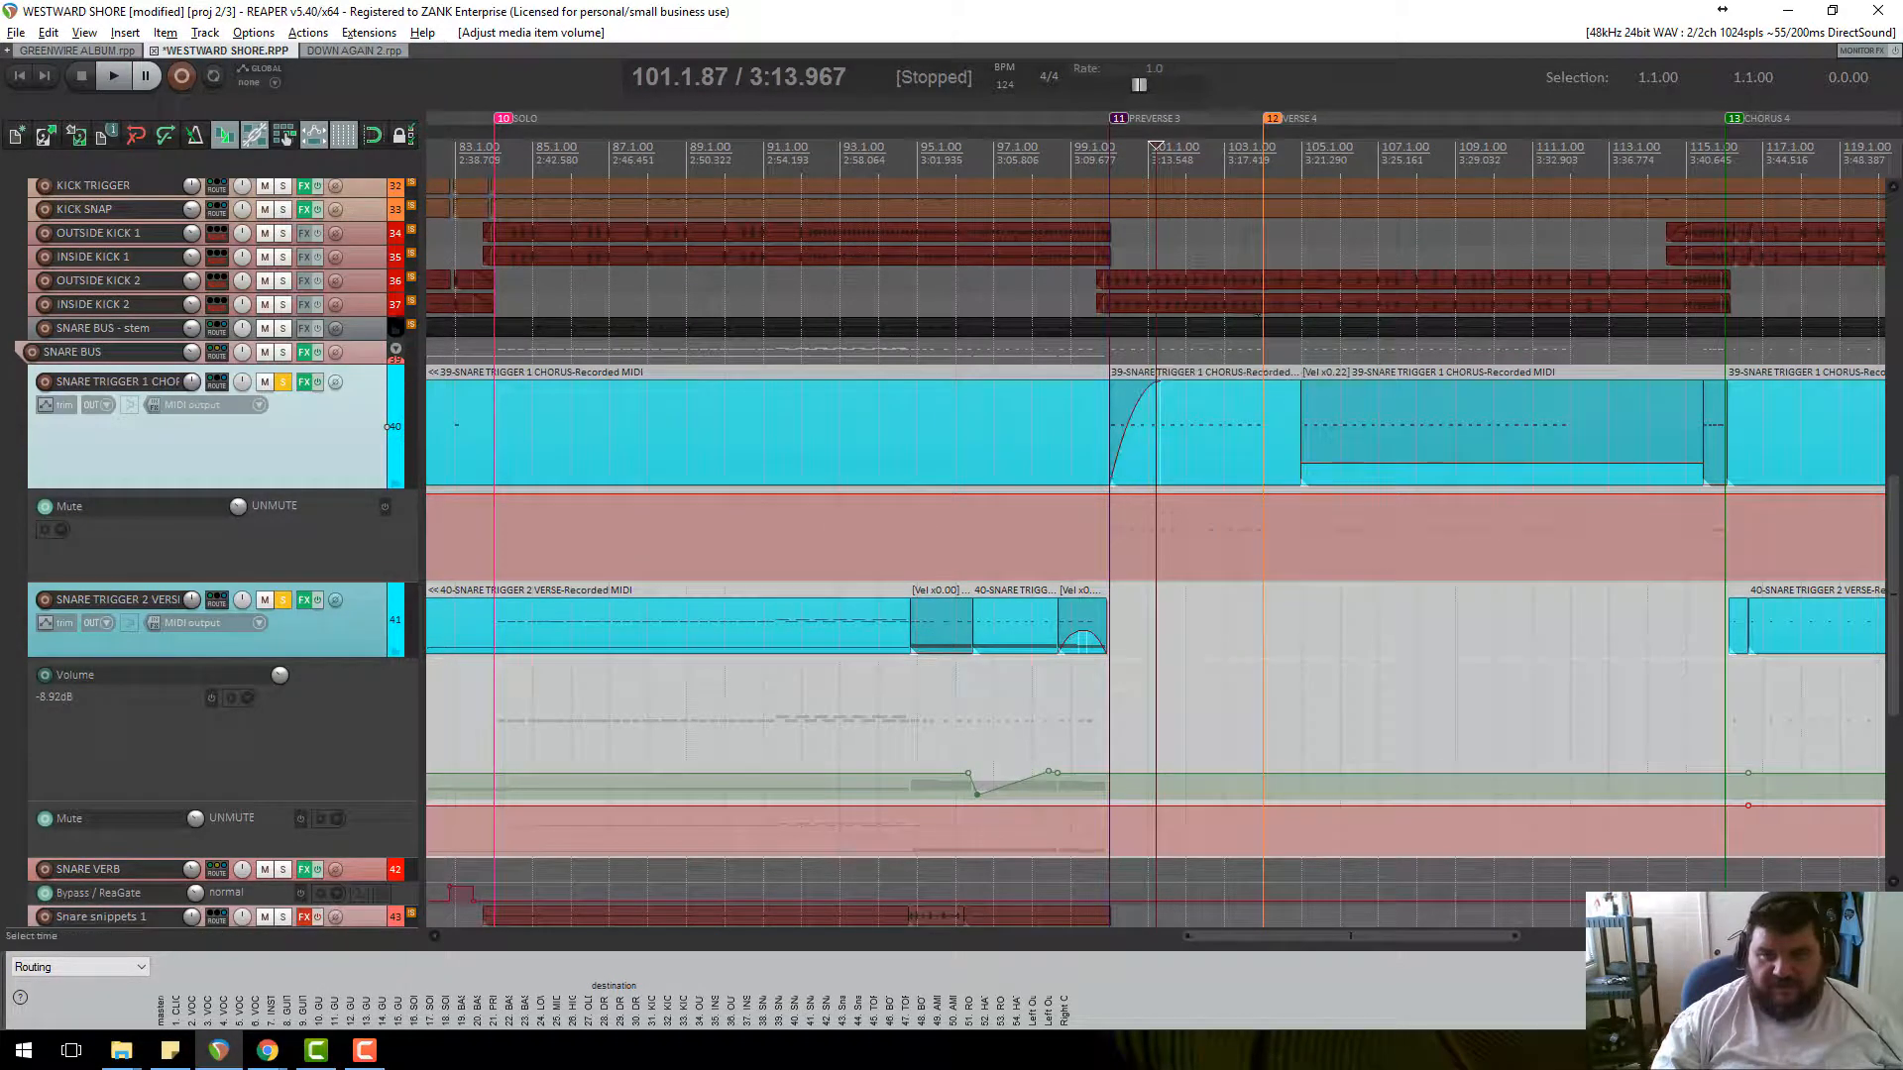
drag(1330, 468, 1330, 381)
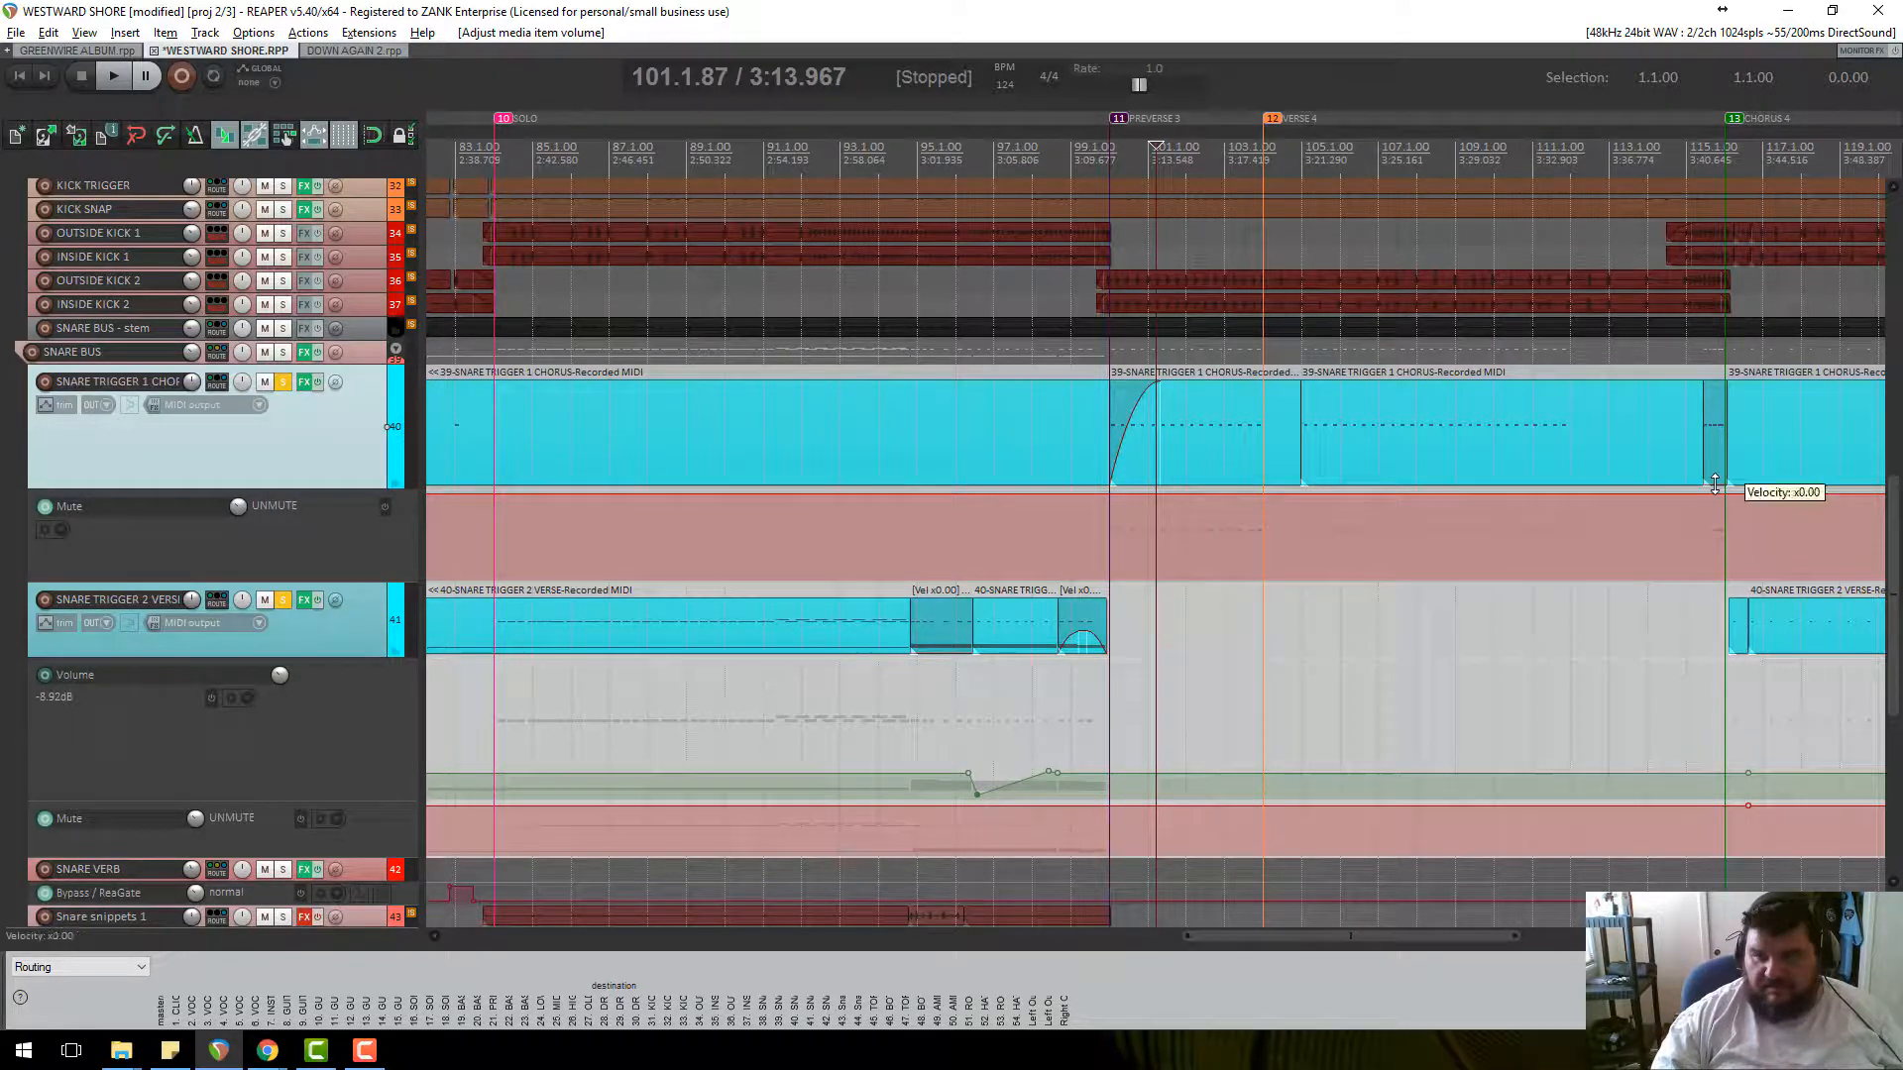
drag(1714, 484, 1714, 382)
drag(1147, 383, 1035, 555)
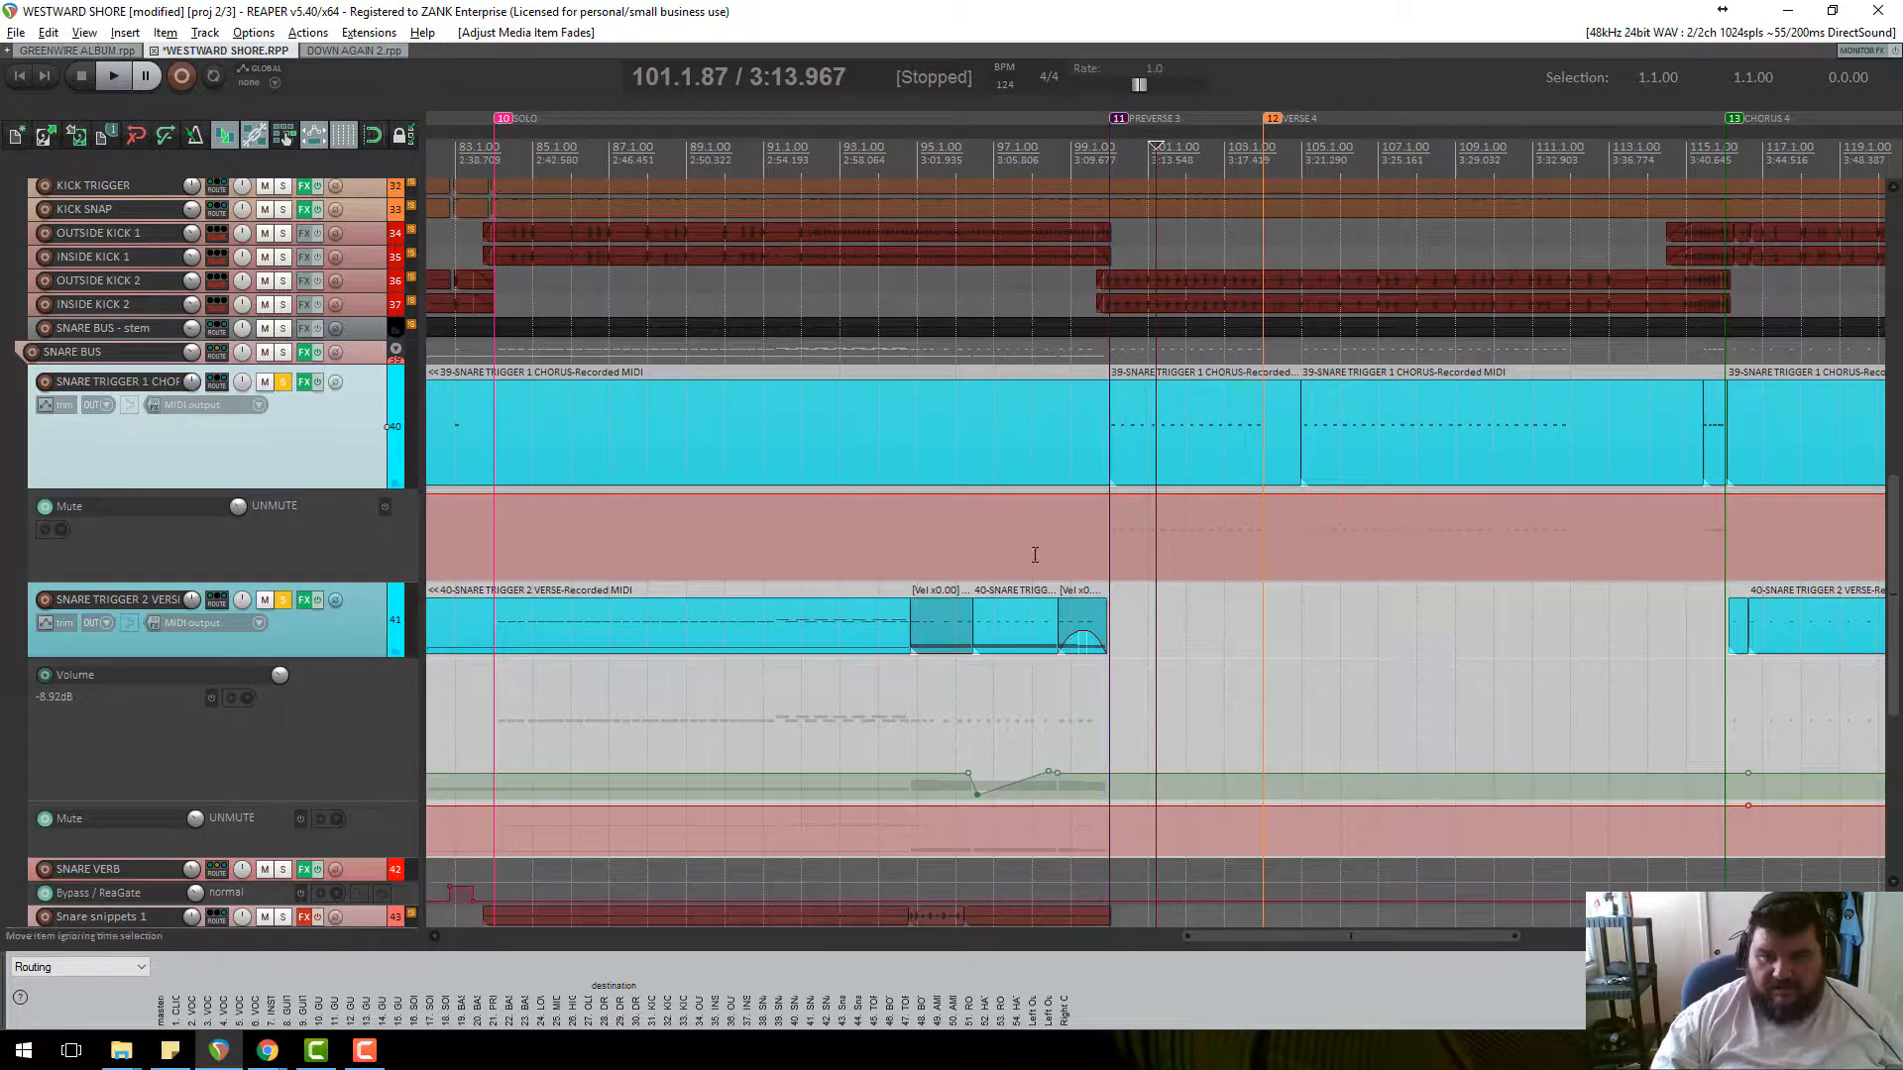
drag(1081, 631, 1098, 516)
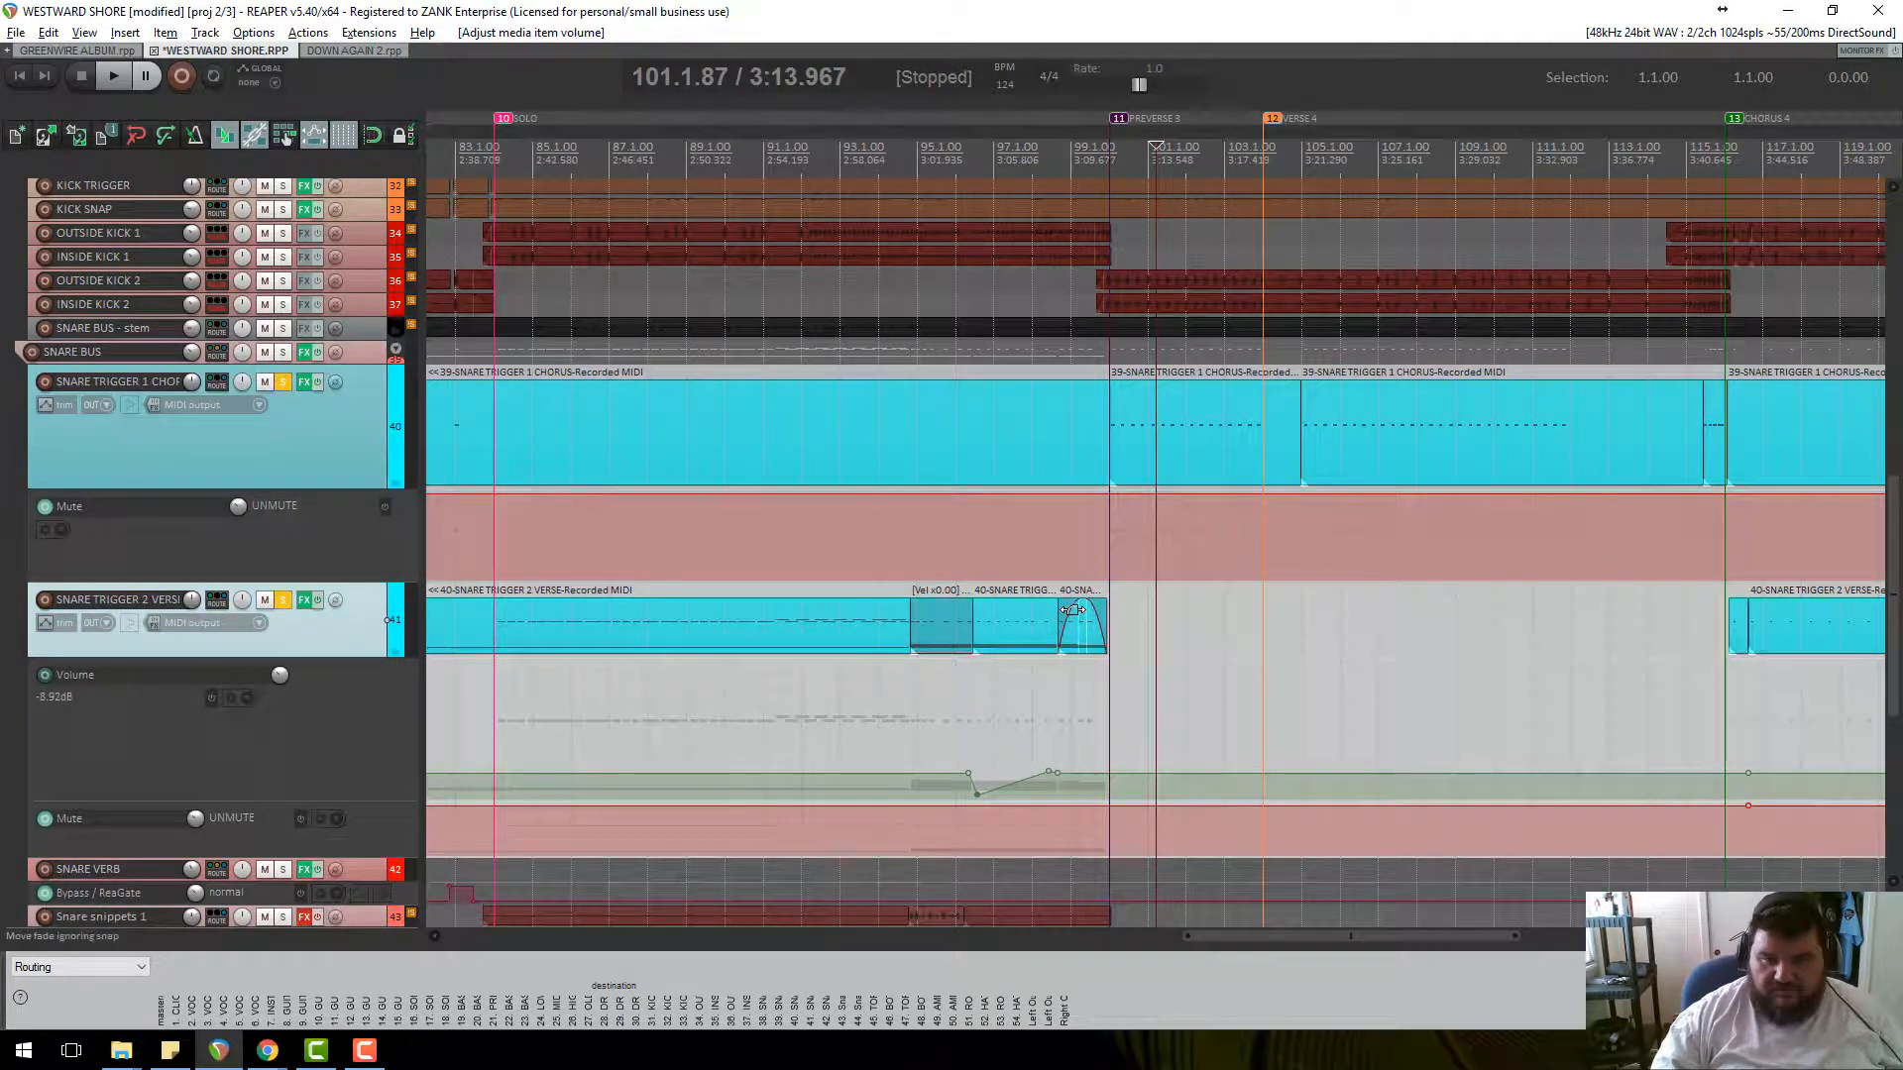
drag(1074, 609, 939, 703)
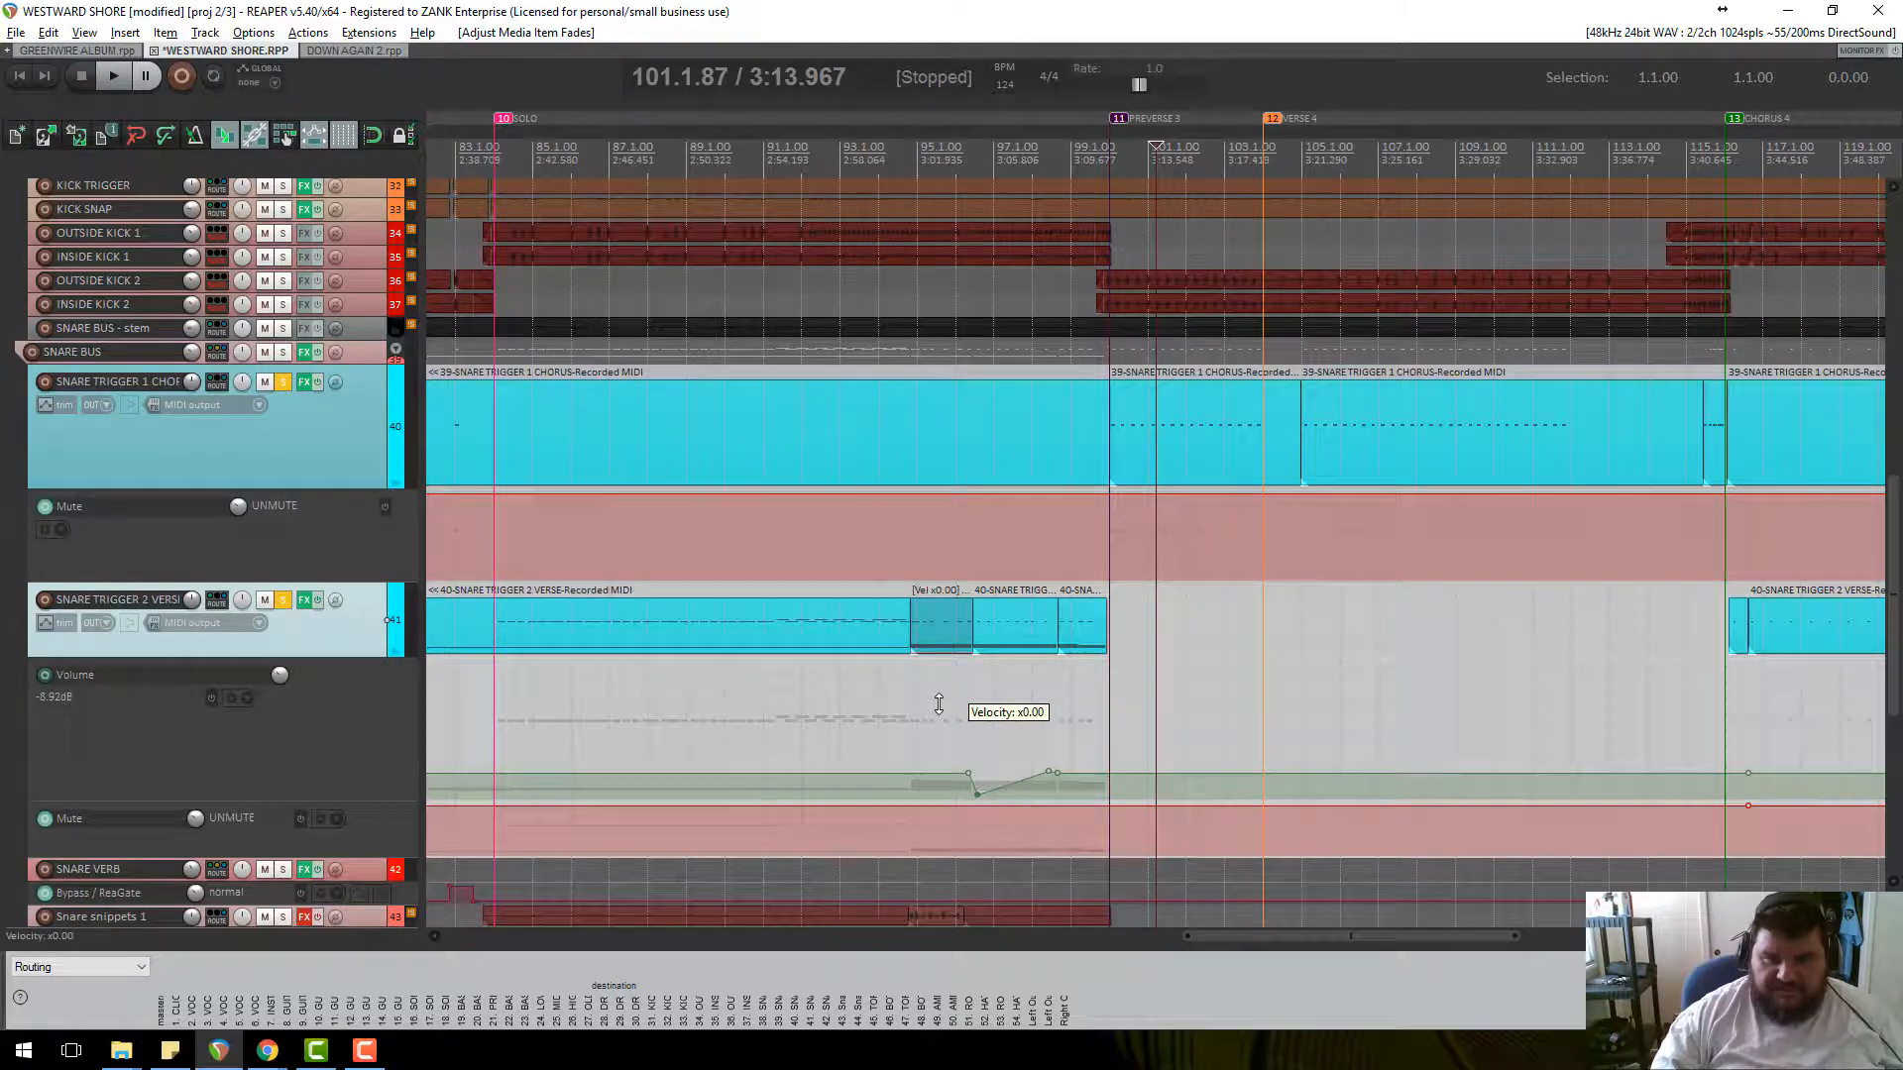
click(910, 170)
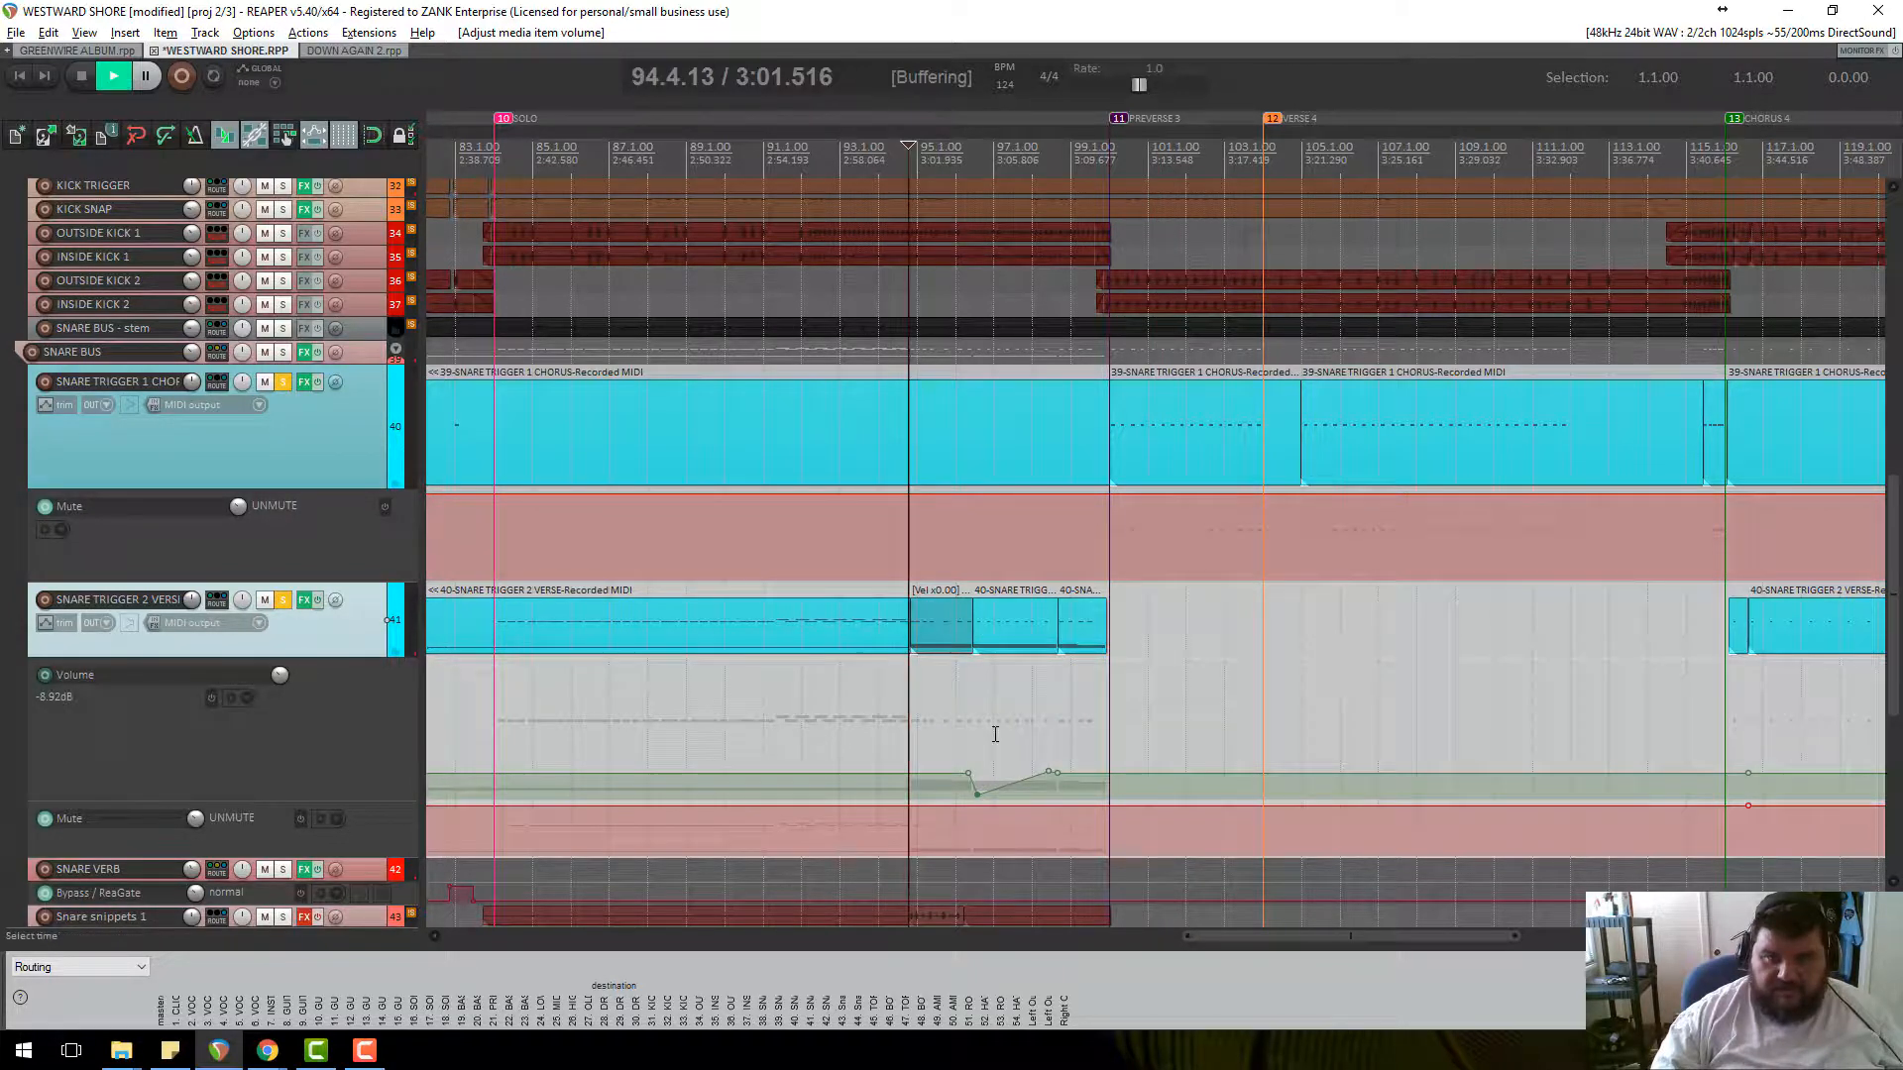
scroll(995, 734, up, 3)
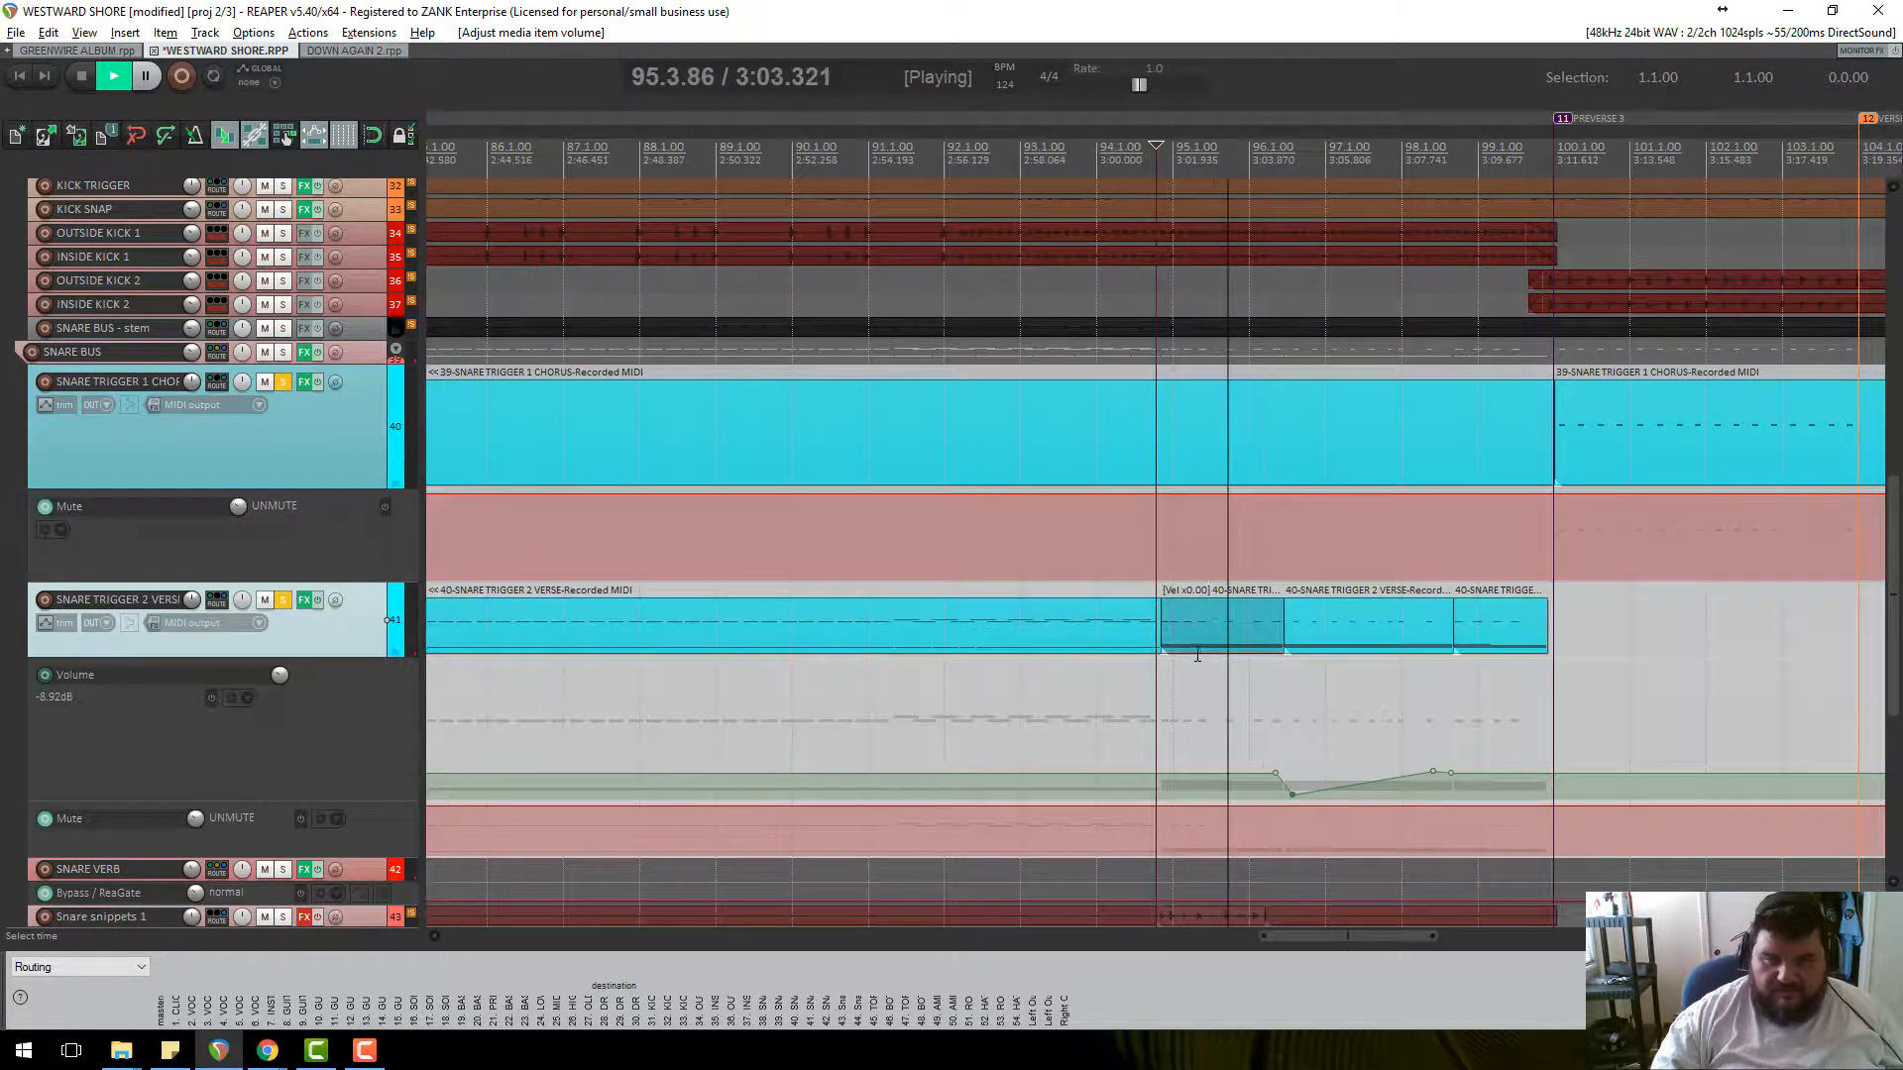
Clear the trigger solos, audition the soloed snare bus, then audition SNARE TRIGGER 2 alone.
click(282, 600)
click(282, 382)
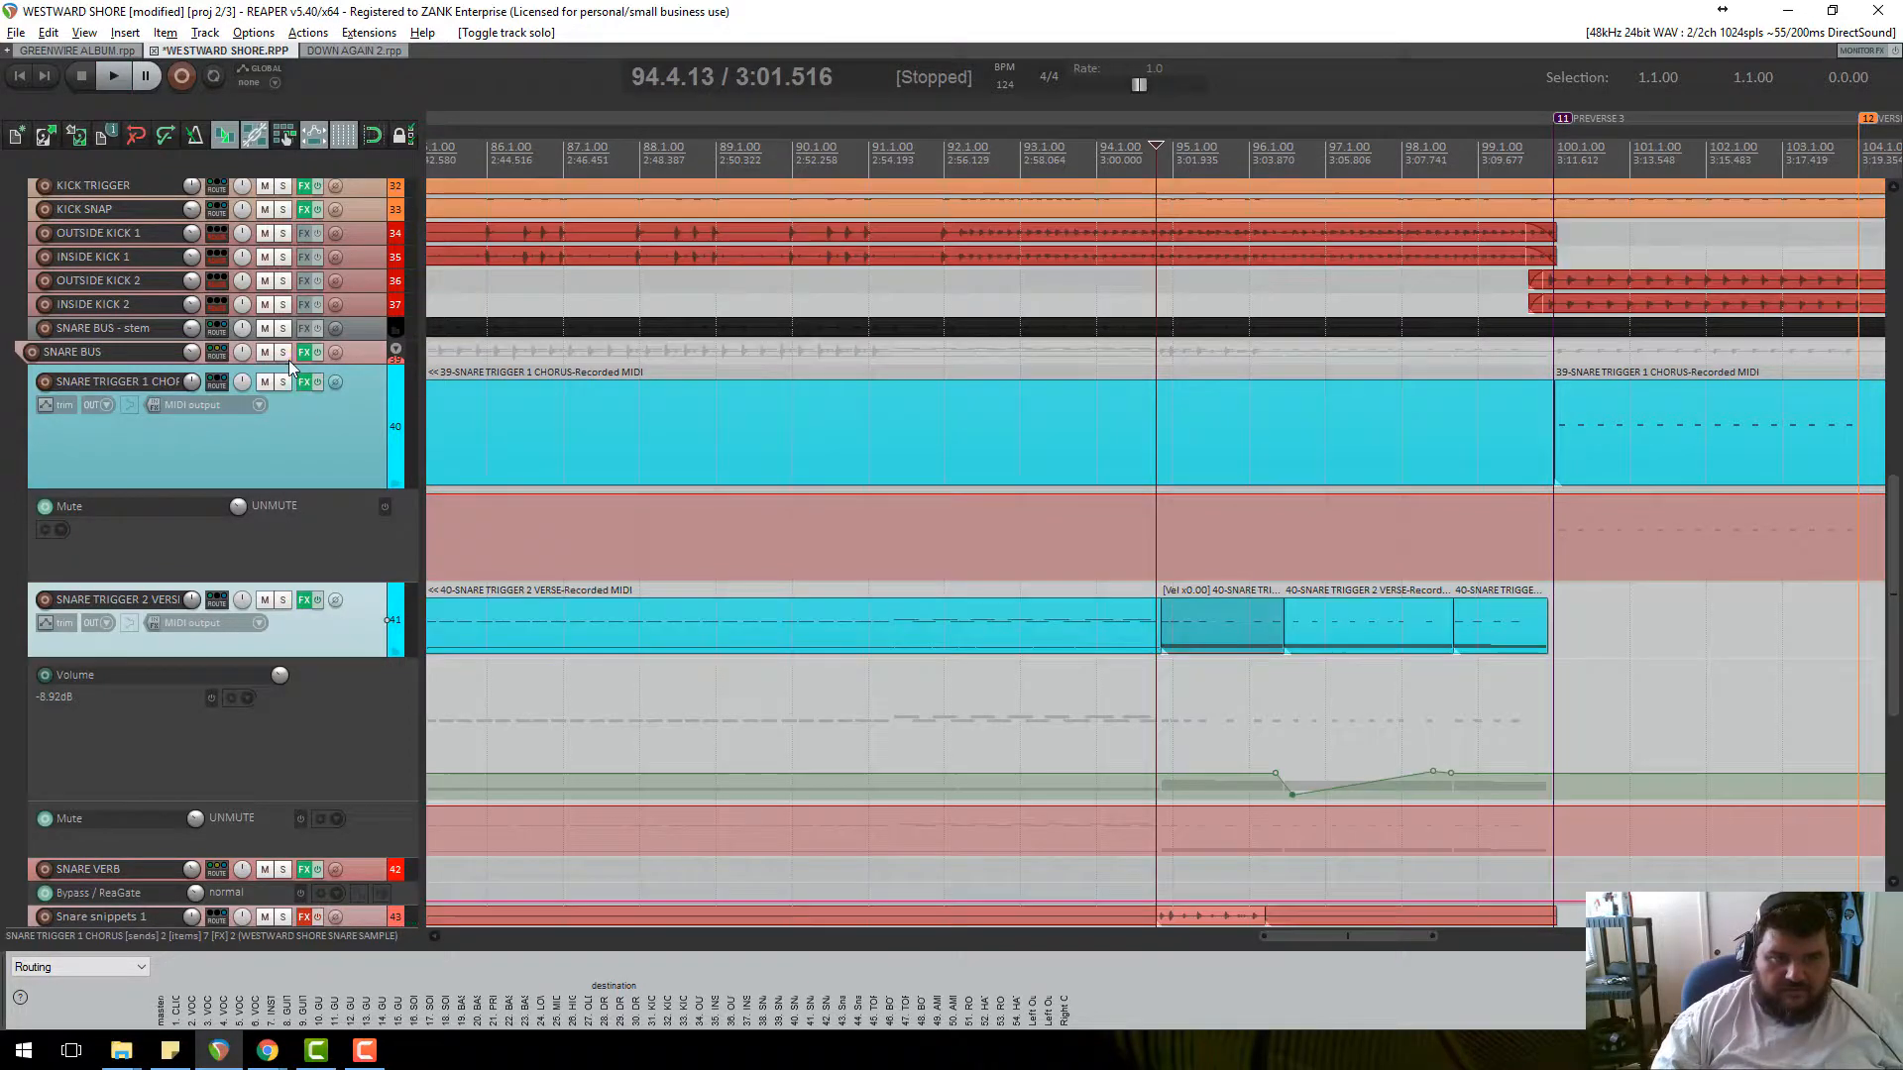
click(282, 352)
key(space)
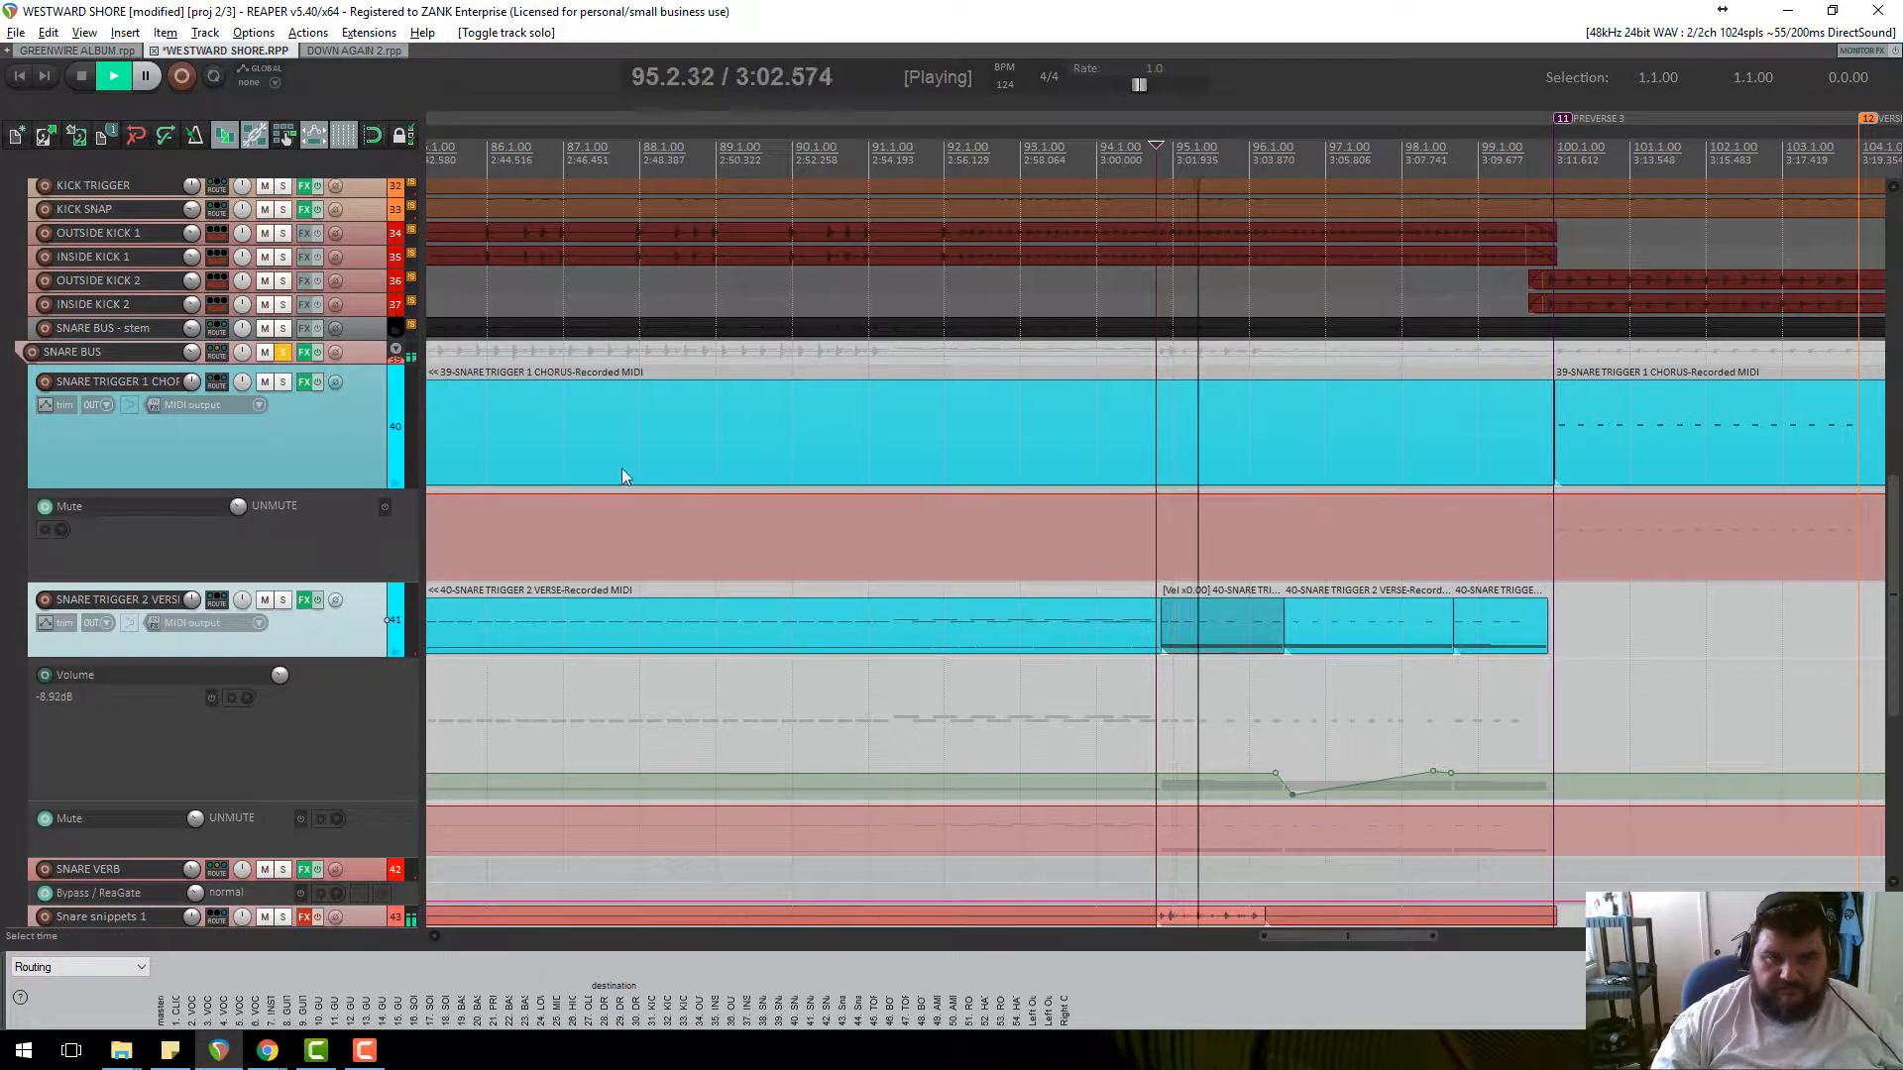
key(space)
click(288, 604)
key(space)
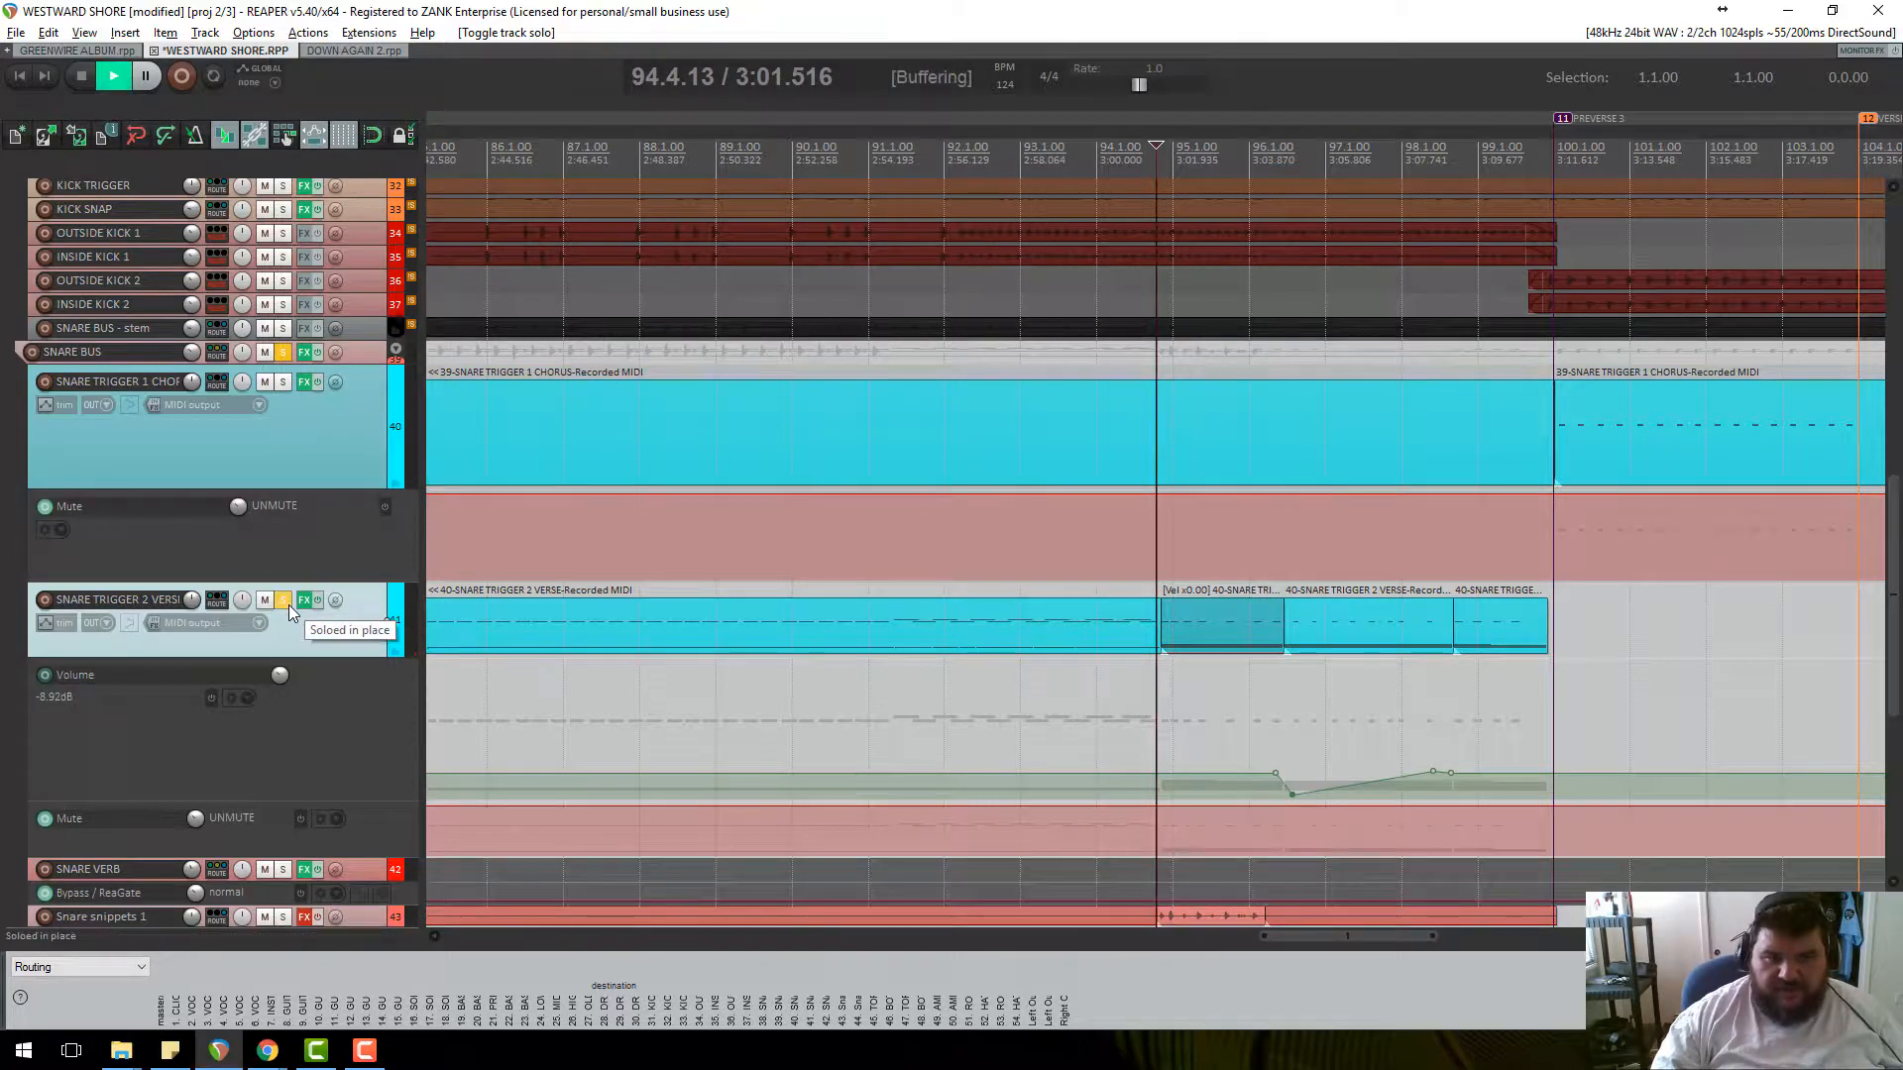
key(space)
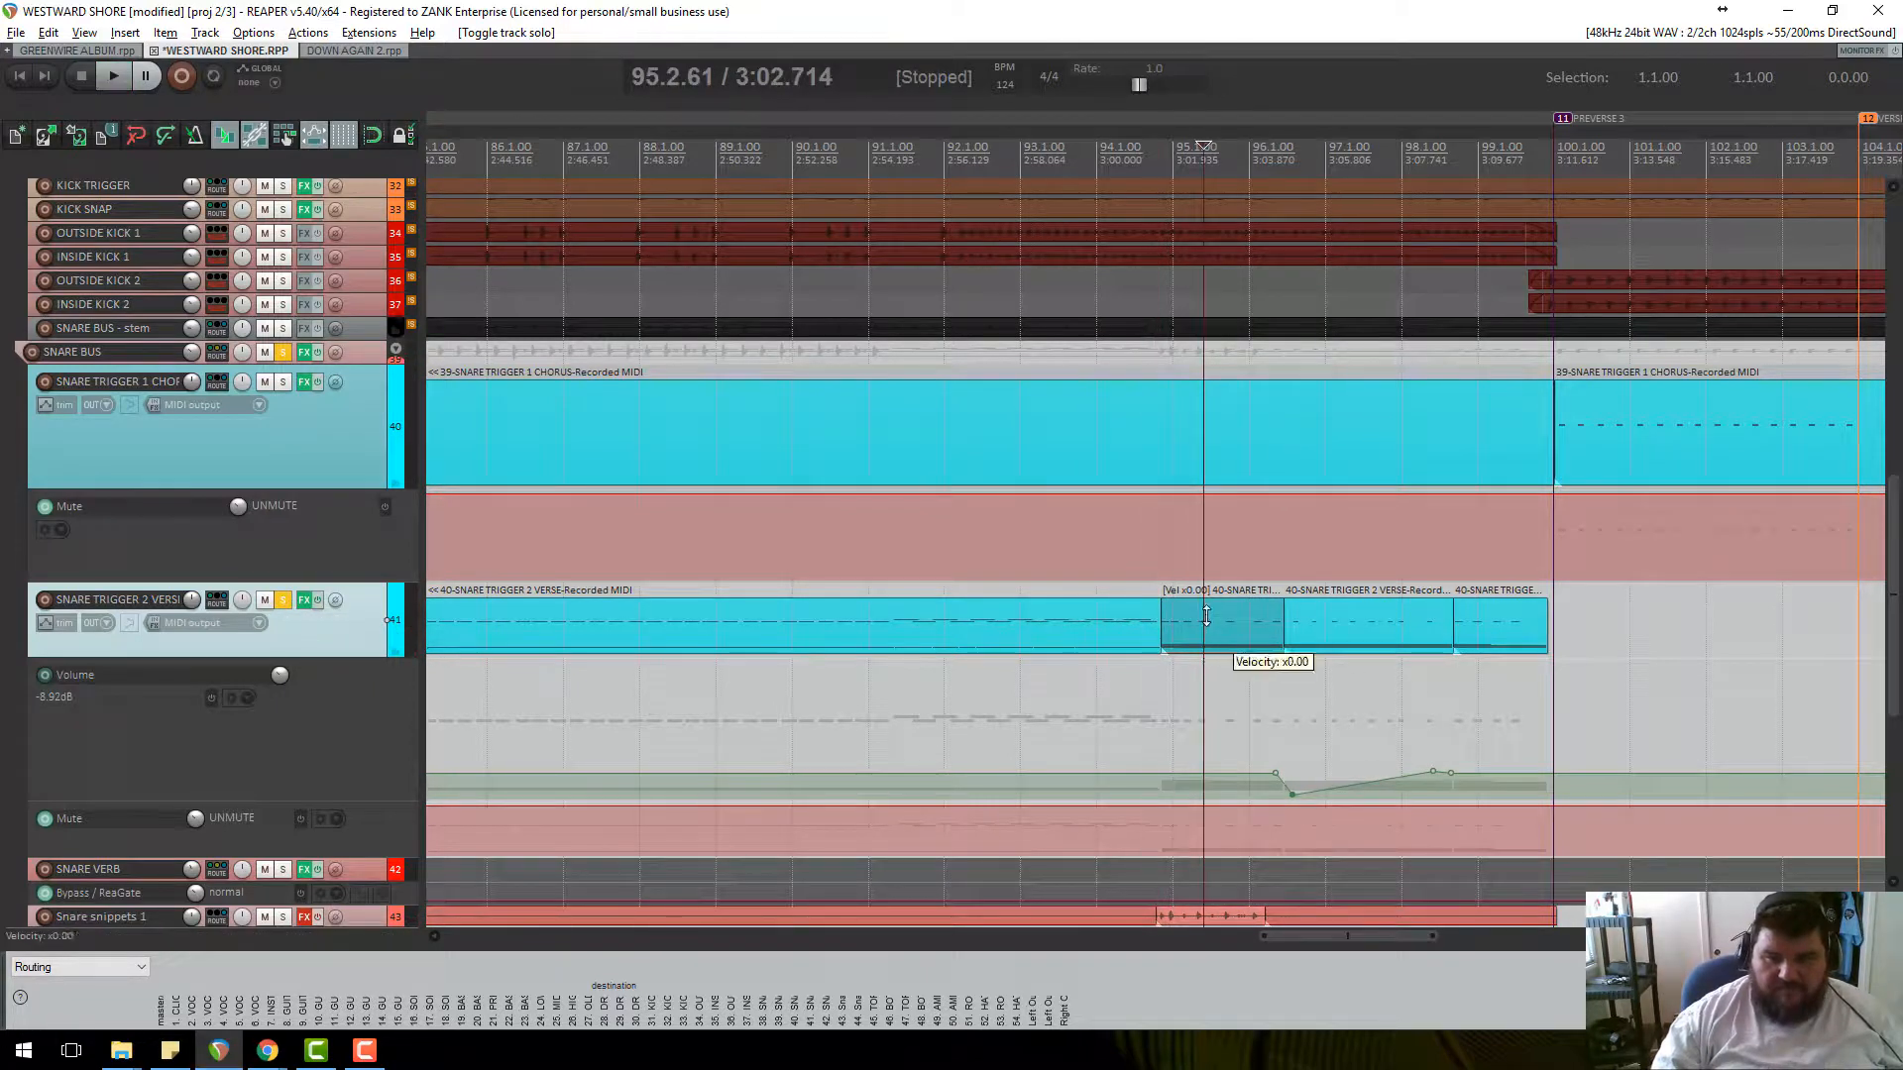
Restore the short trigger piece to full velocity and trim its end slightly earlier, auditioning.
drag(1206, 616, 1209, 594)
click(1158, 158)
key(space)
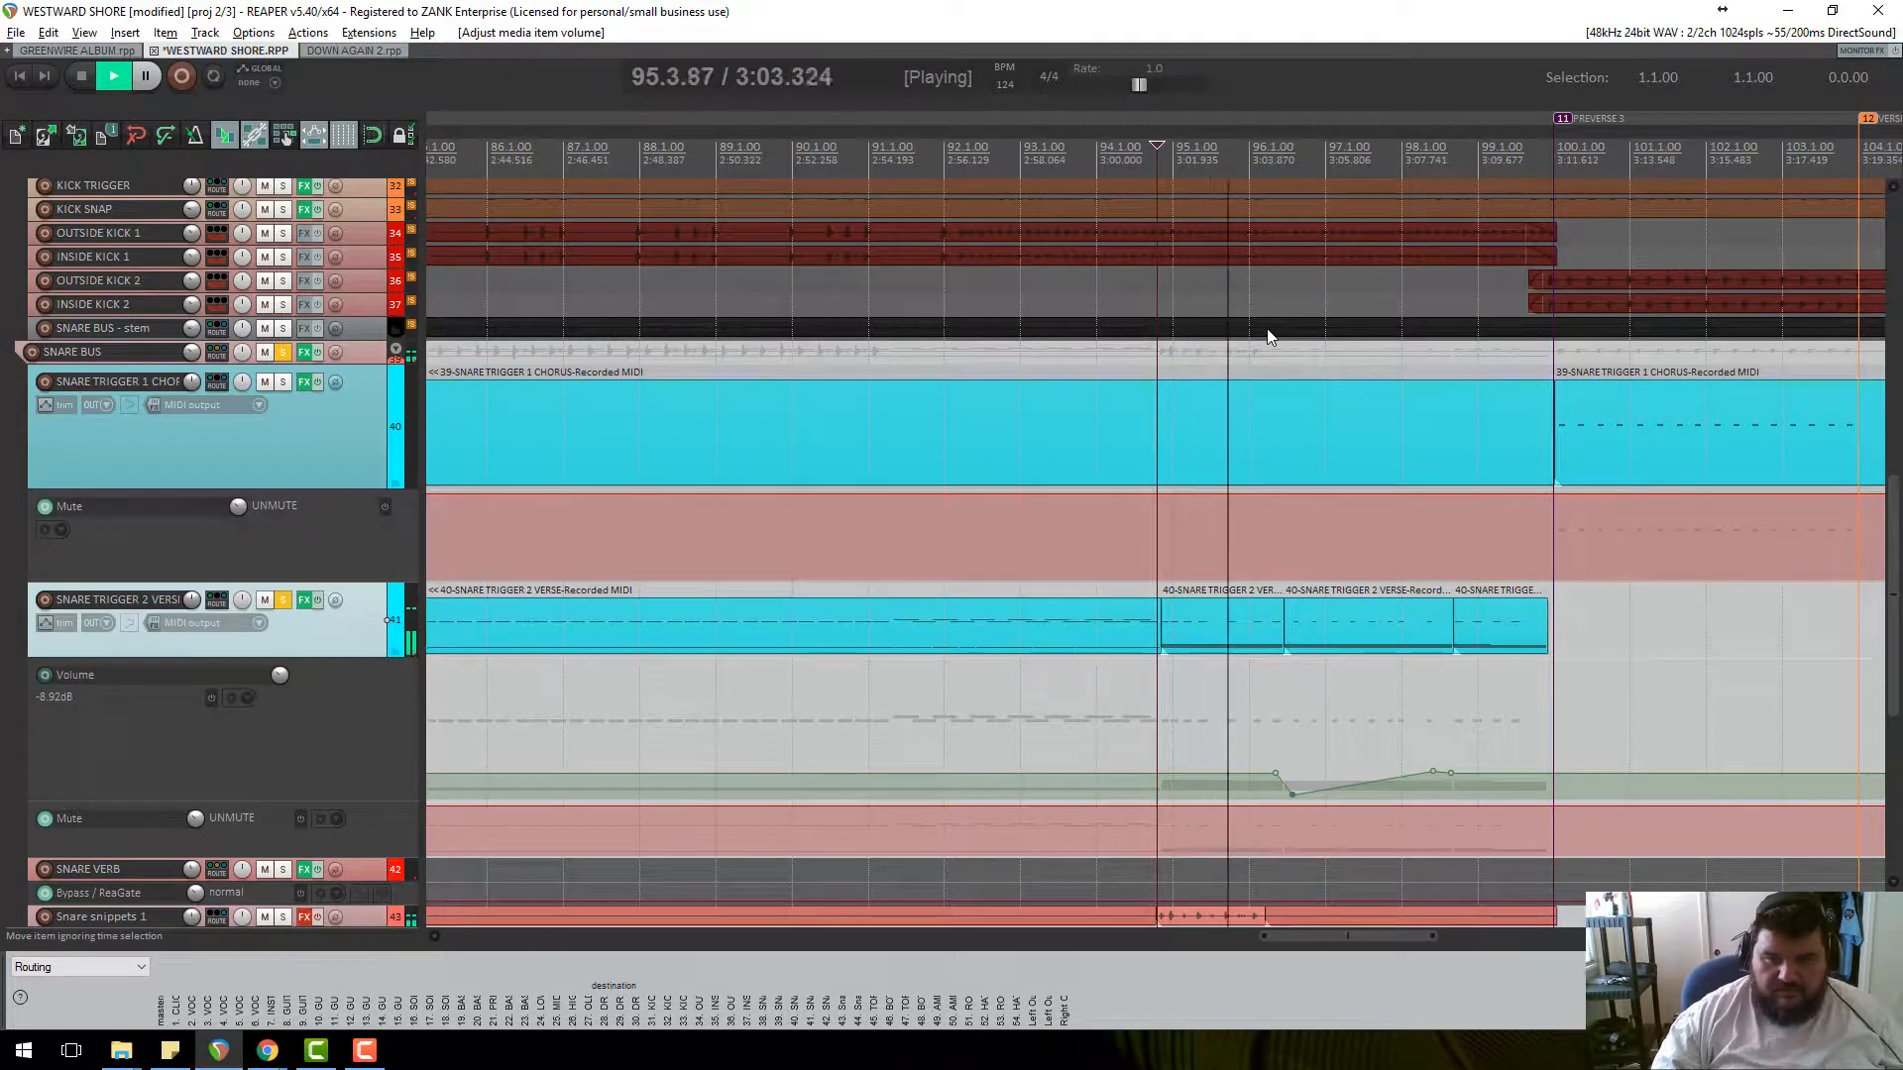
click(1280, 626)
drag(1278, 626, 1269, 626)
key(space)
key(space)
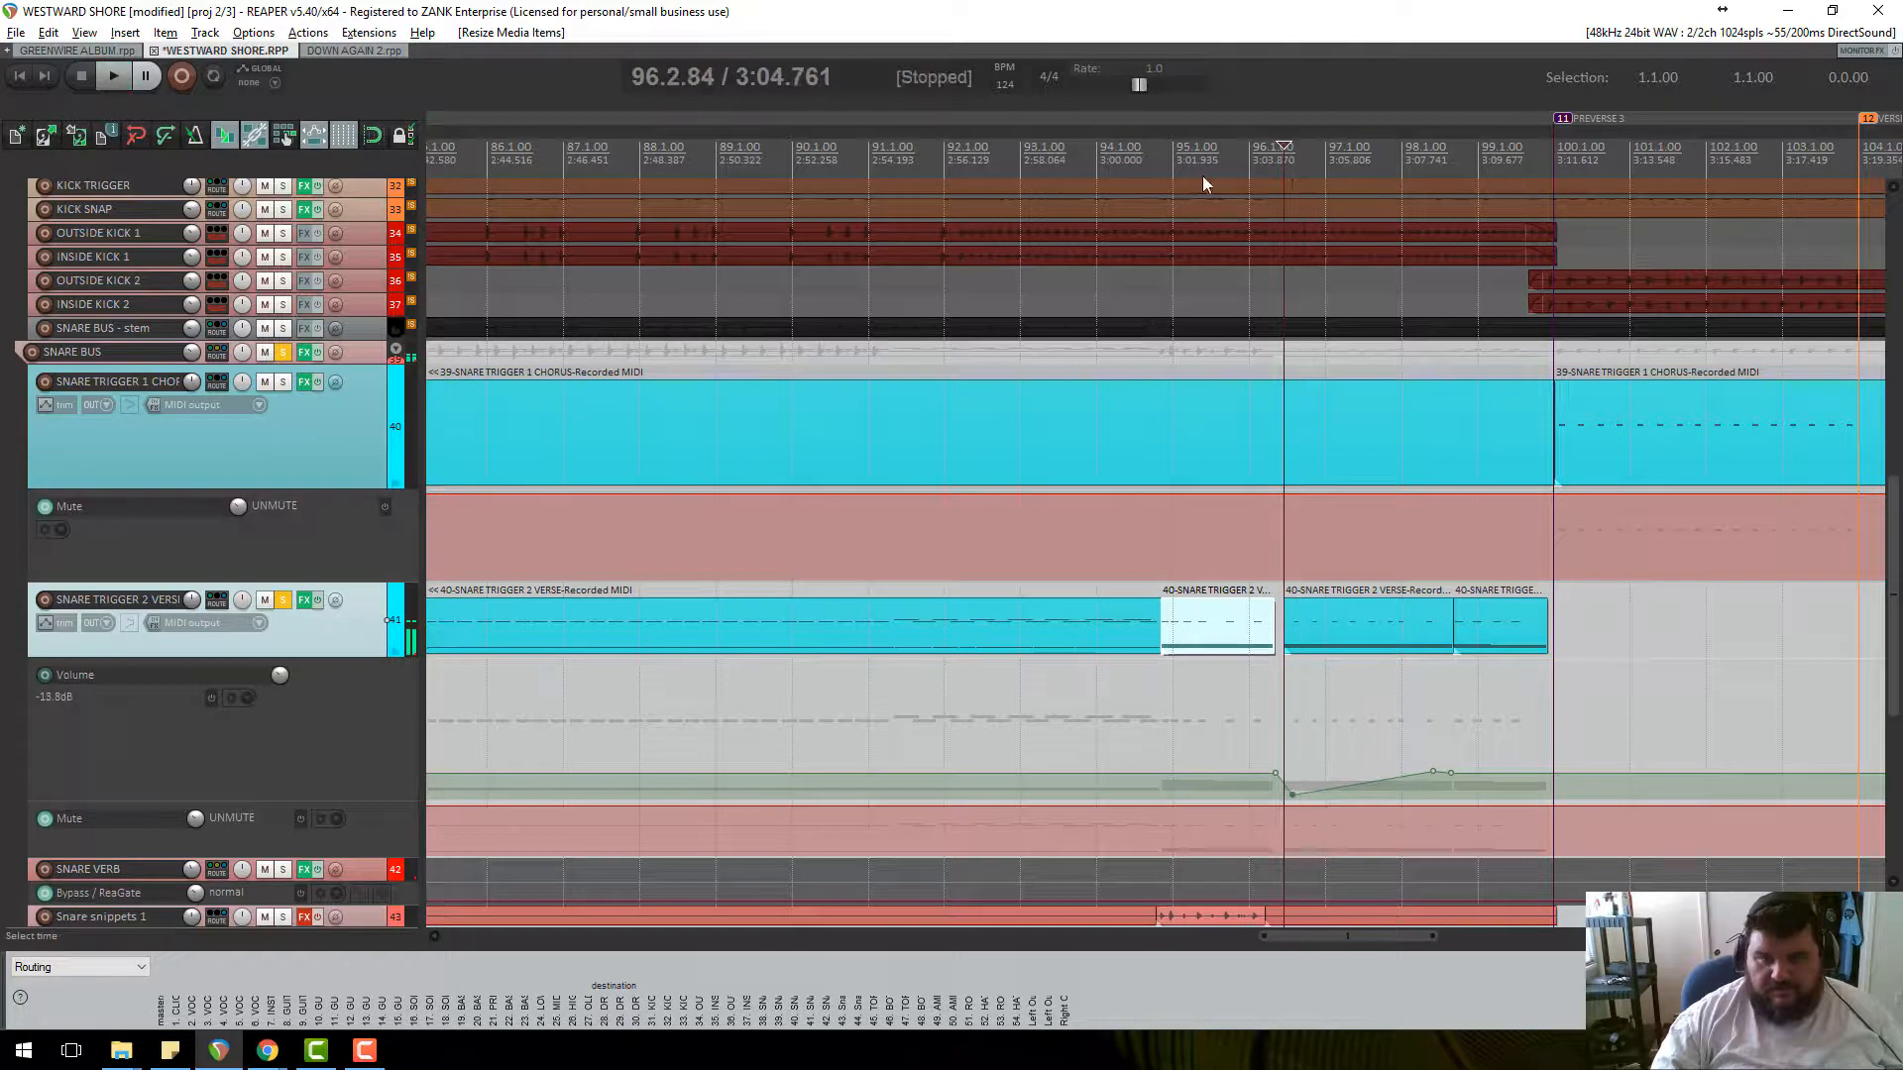
click(1150, 163)
key(space)
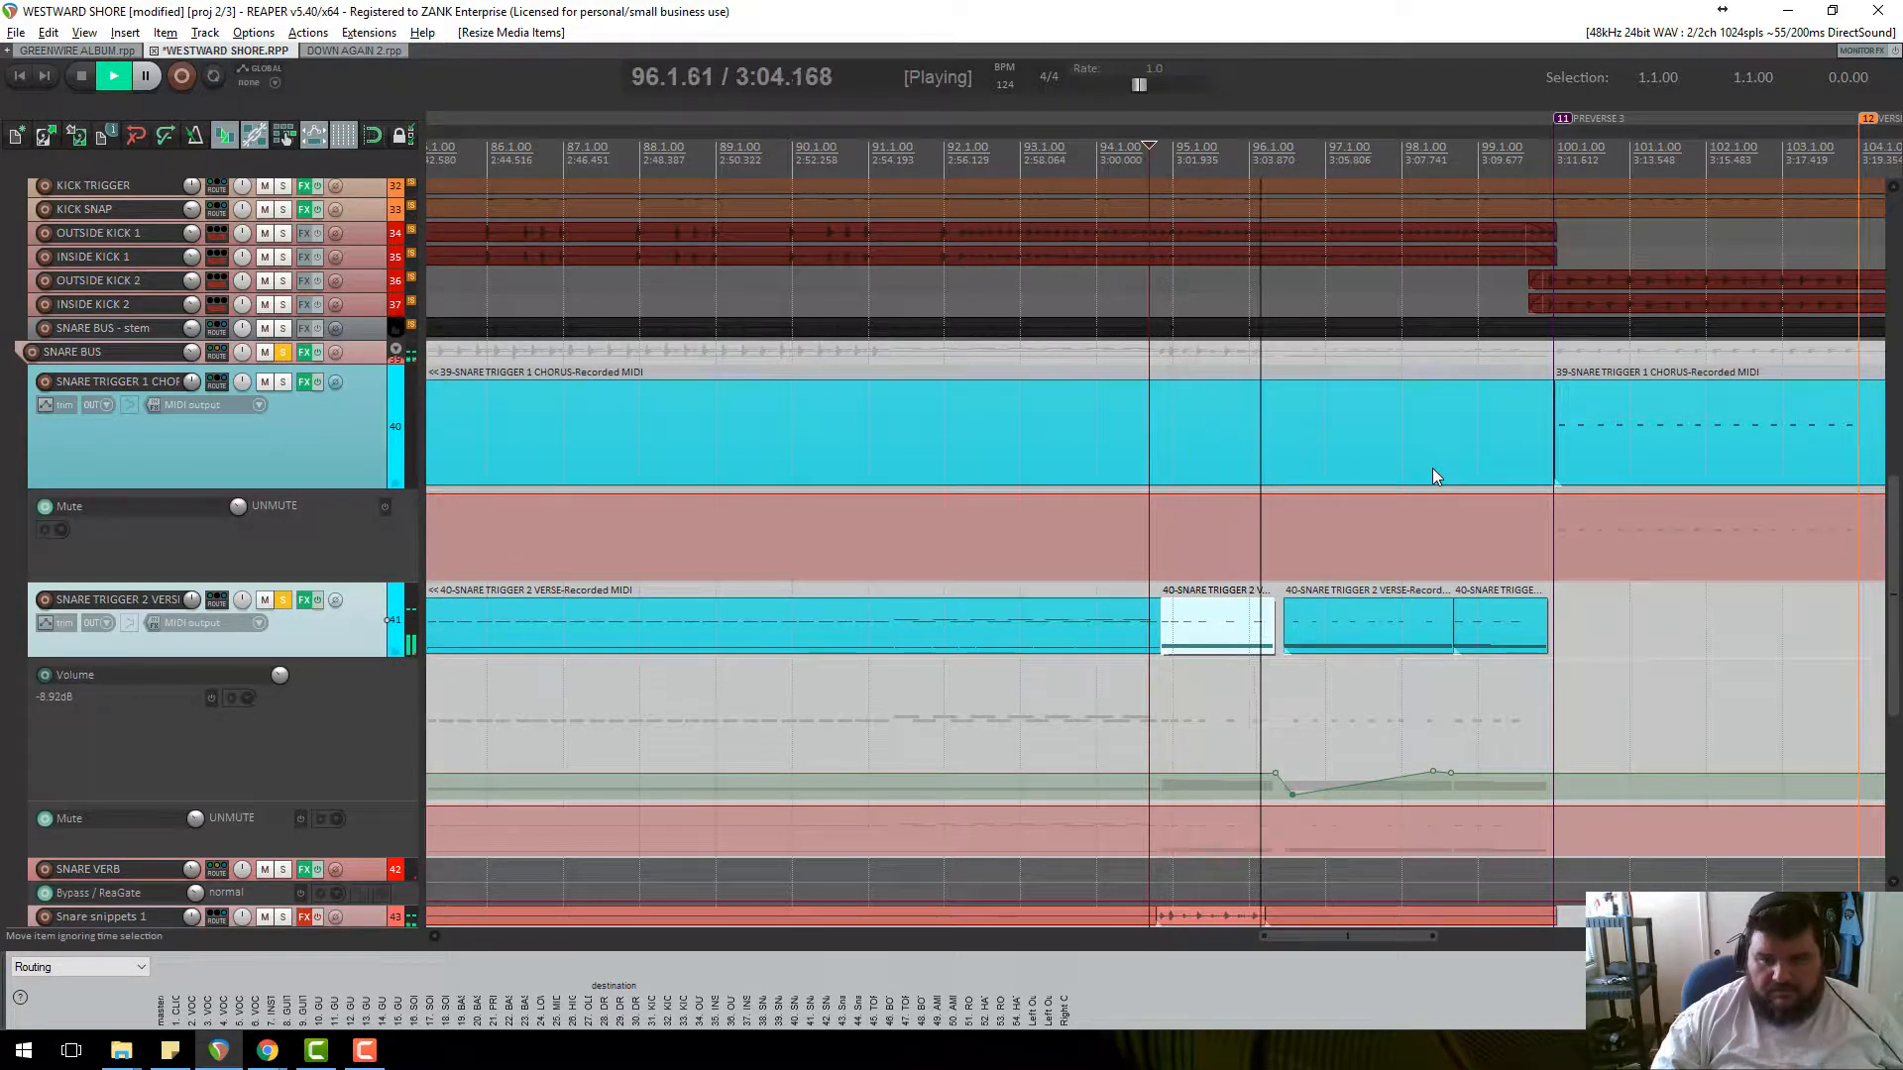
key(space)
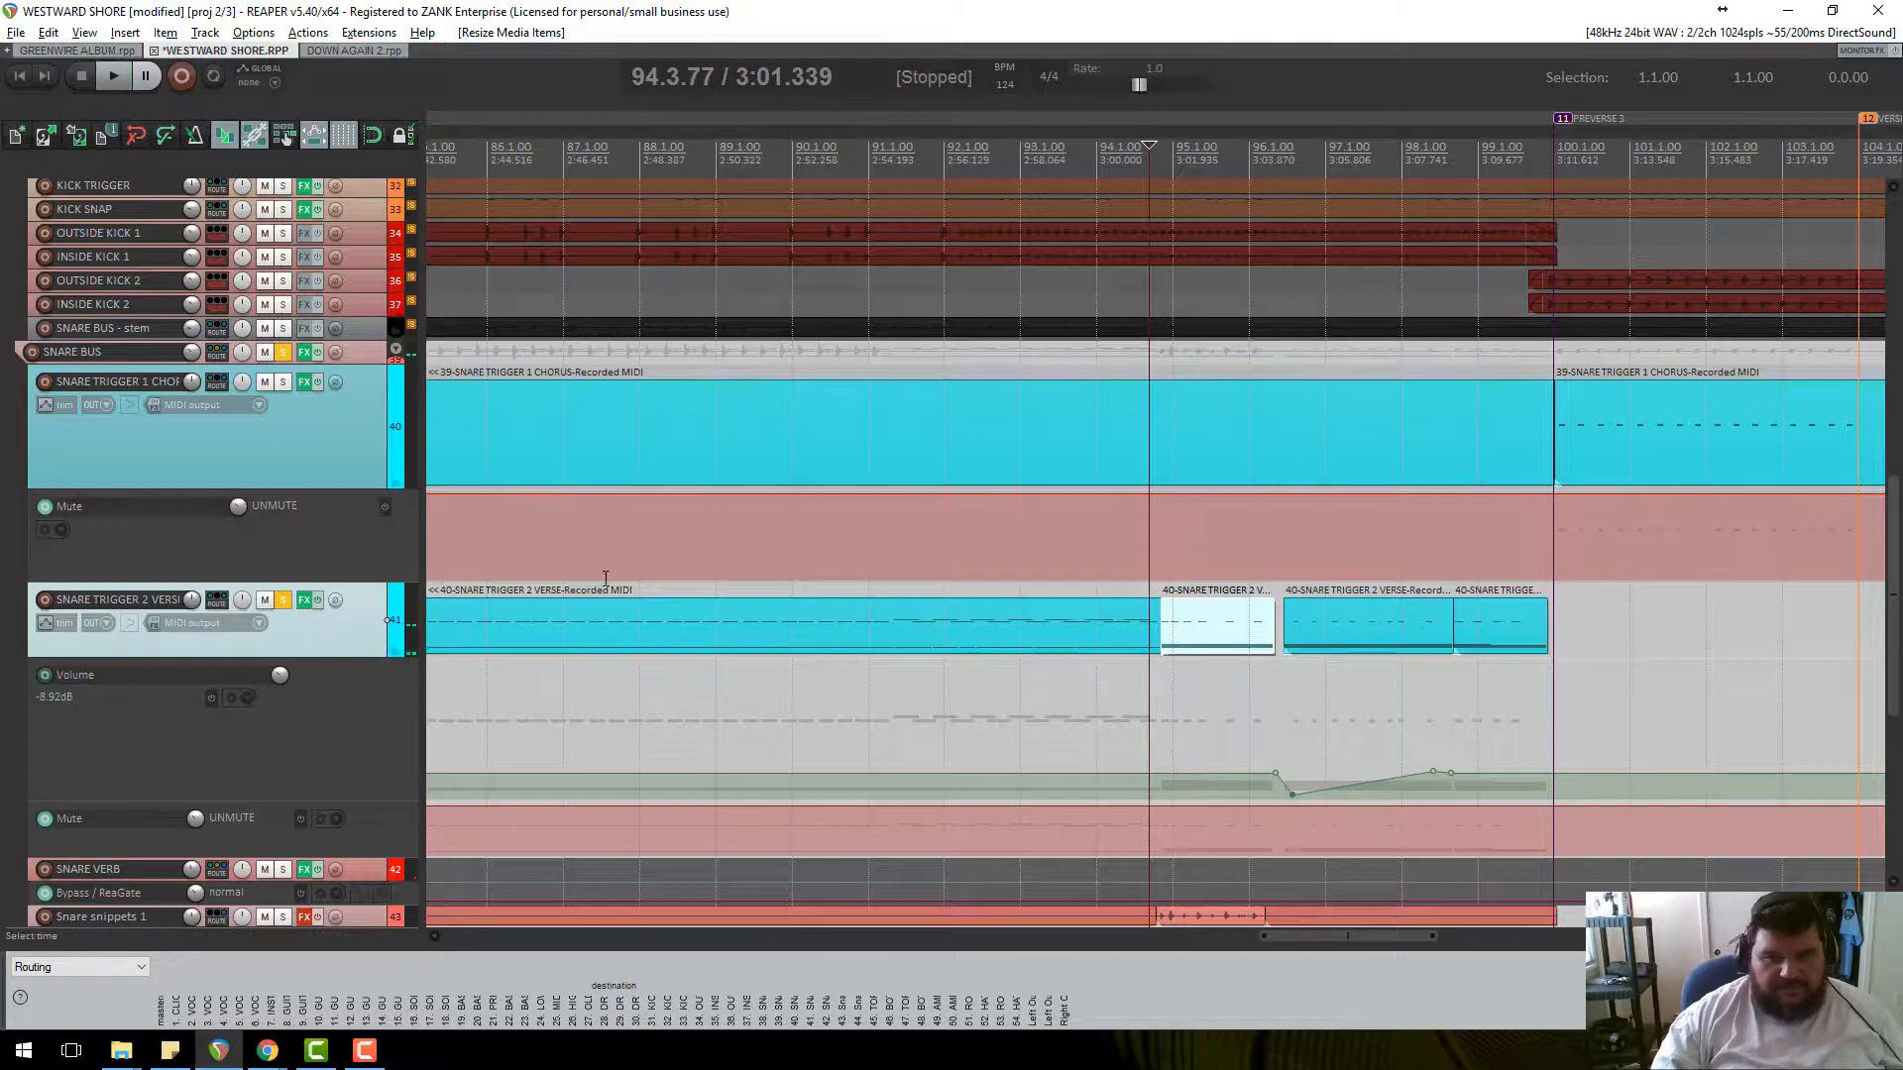
Unsolo SNARE TRIGGER 2 and play the full mix around the edit.
click(283, 600)
key(space)
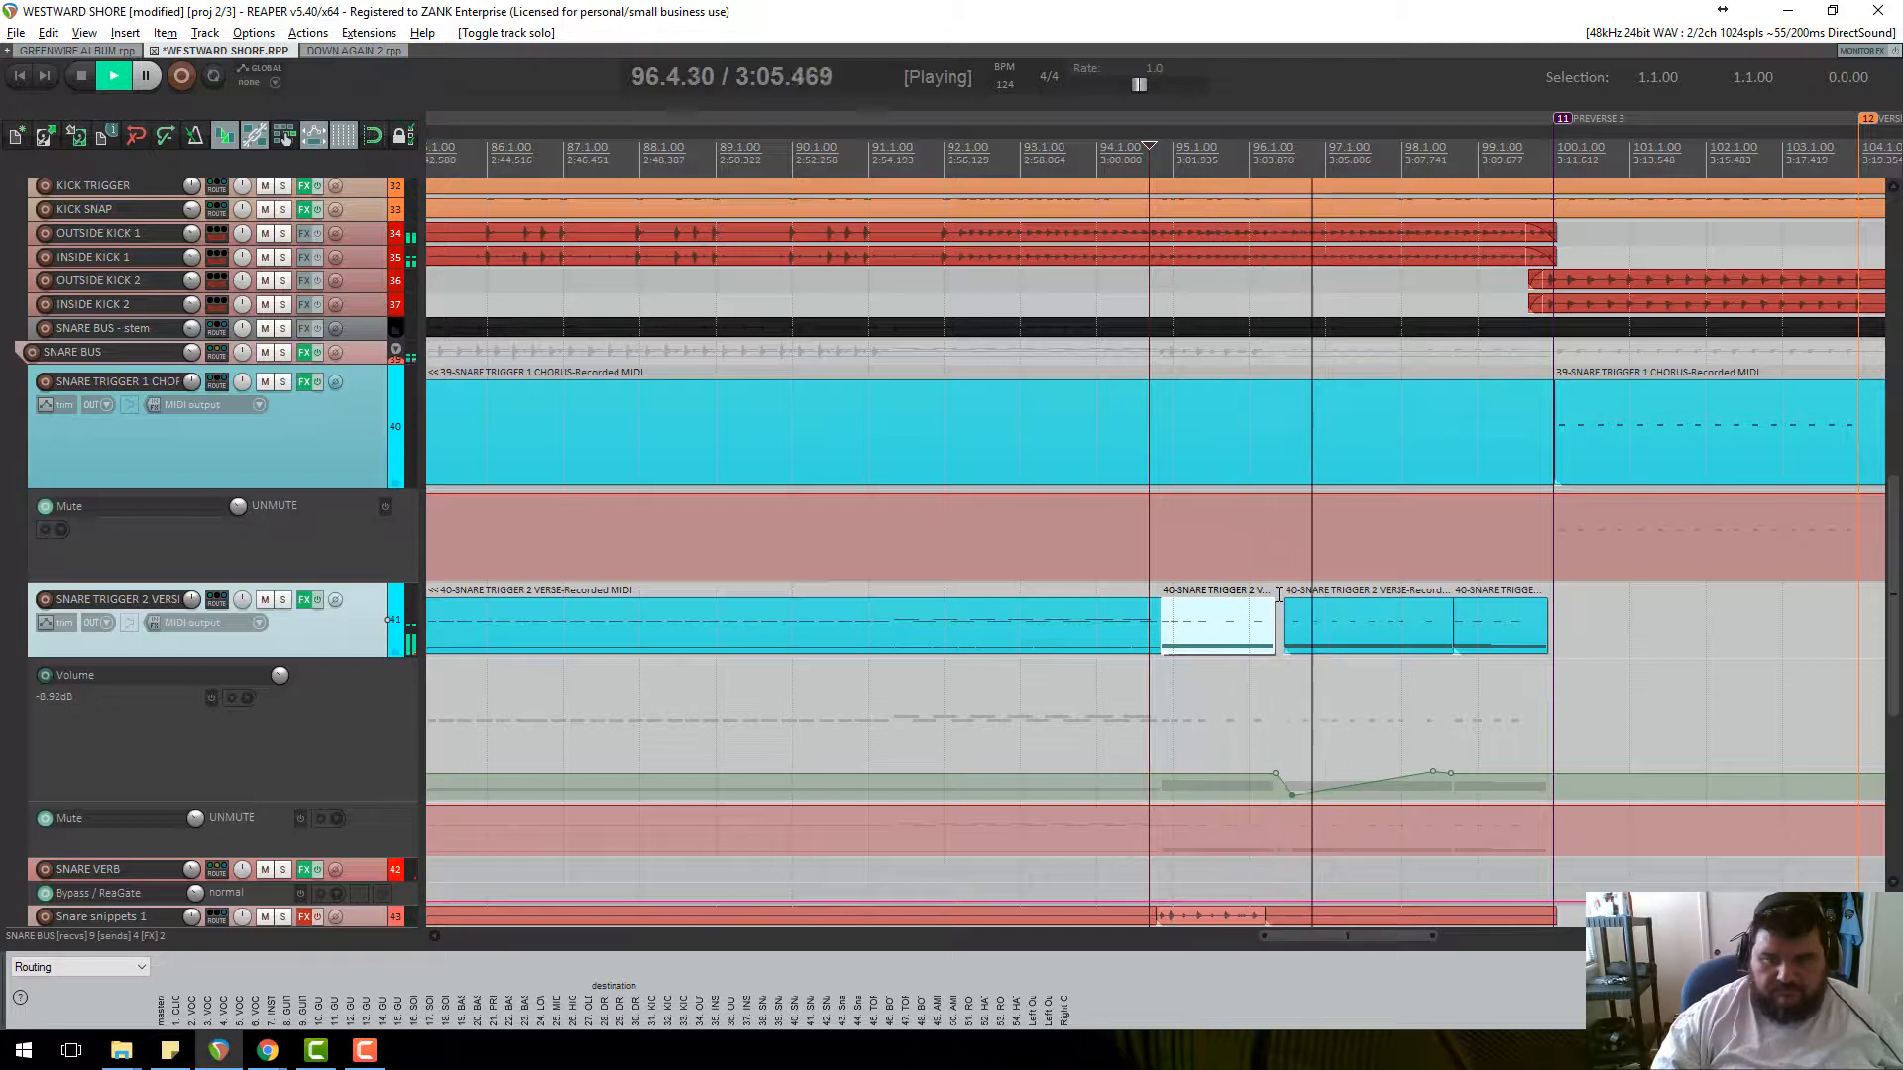
scroll(1299, 634, down, 2)
scroll(1288, 694, up, 2)
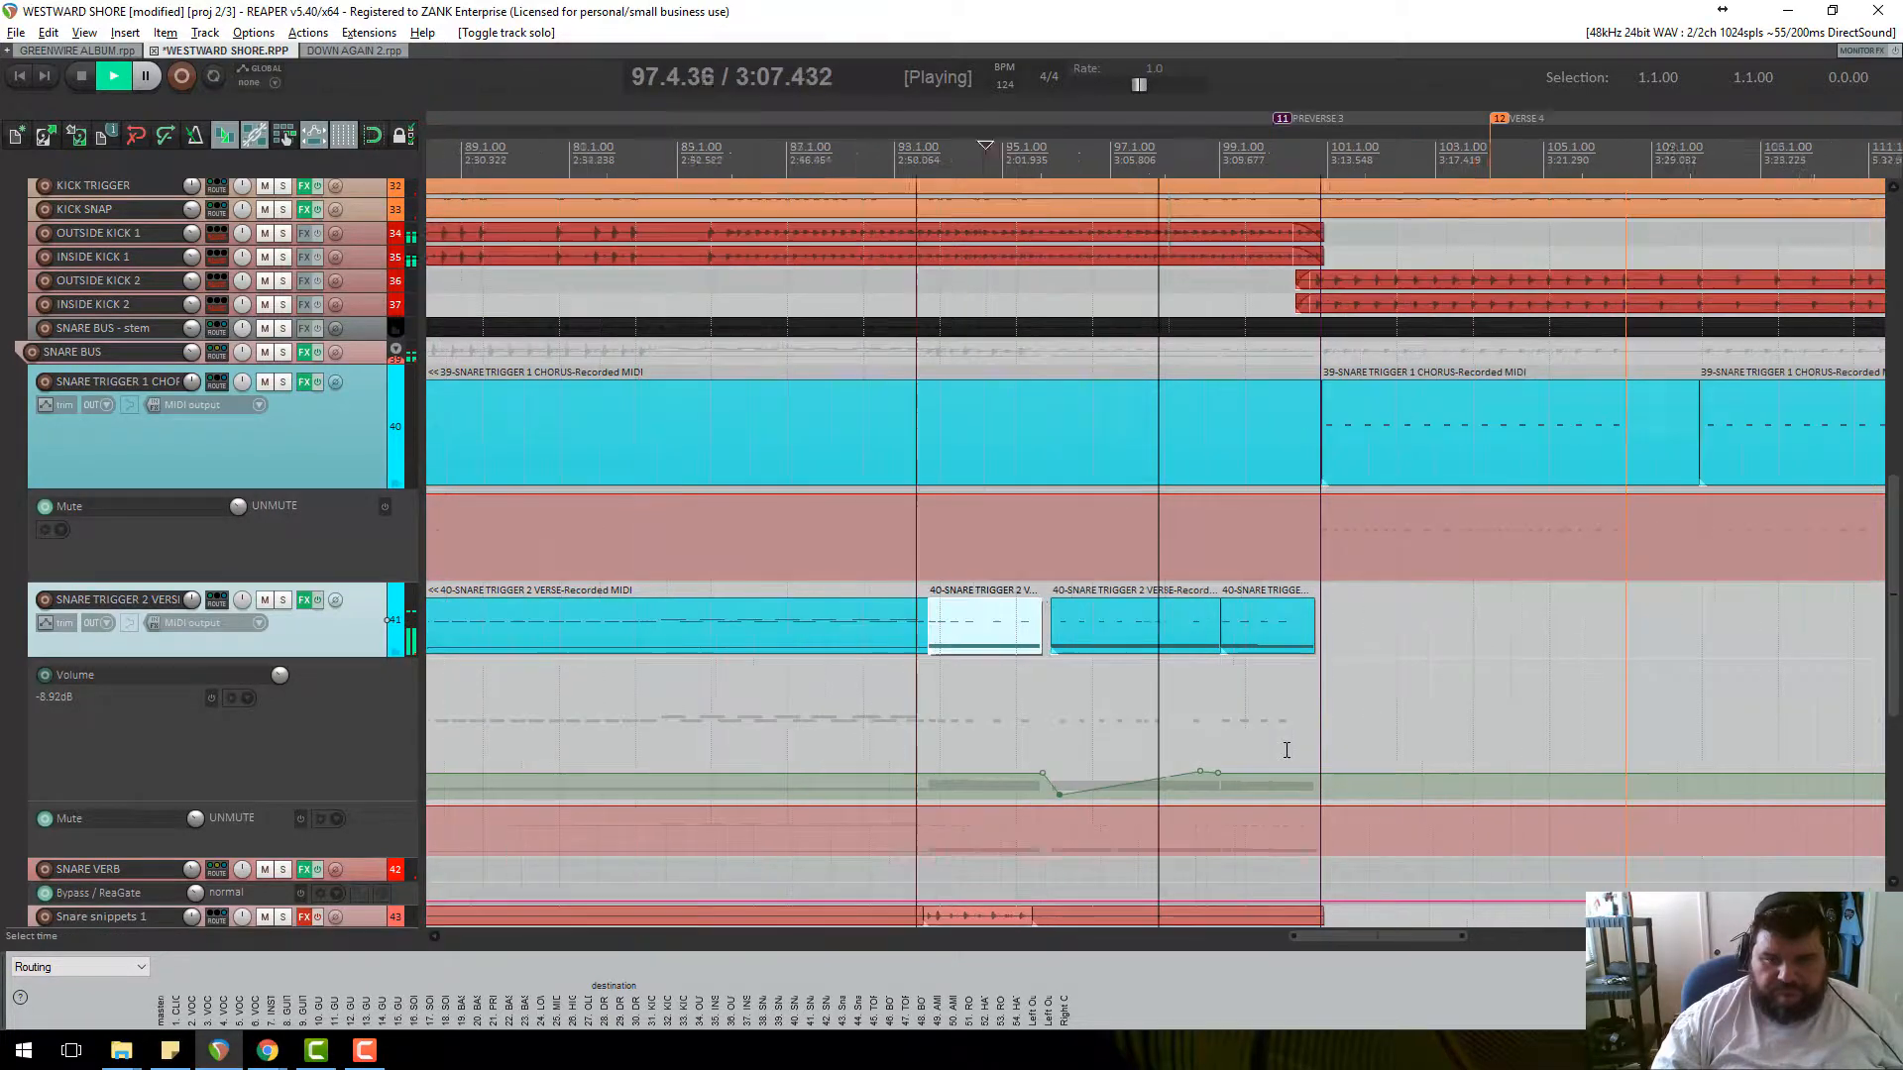
key(space)
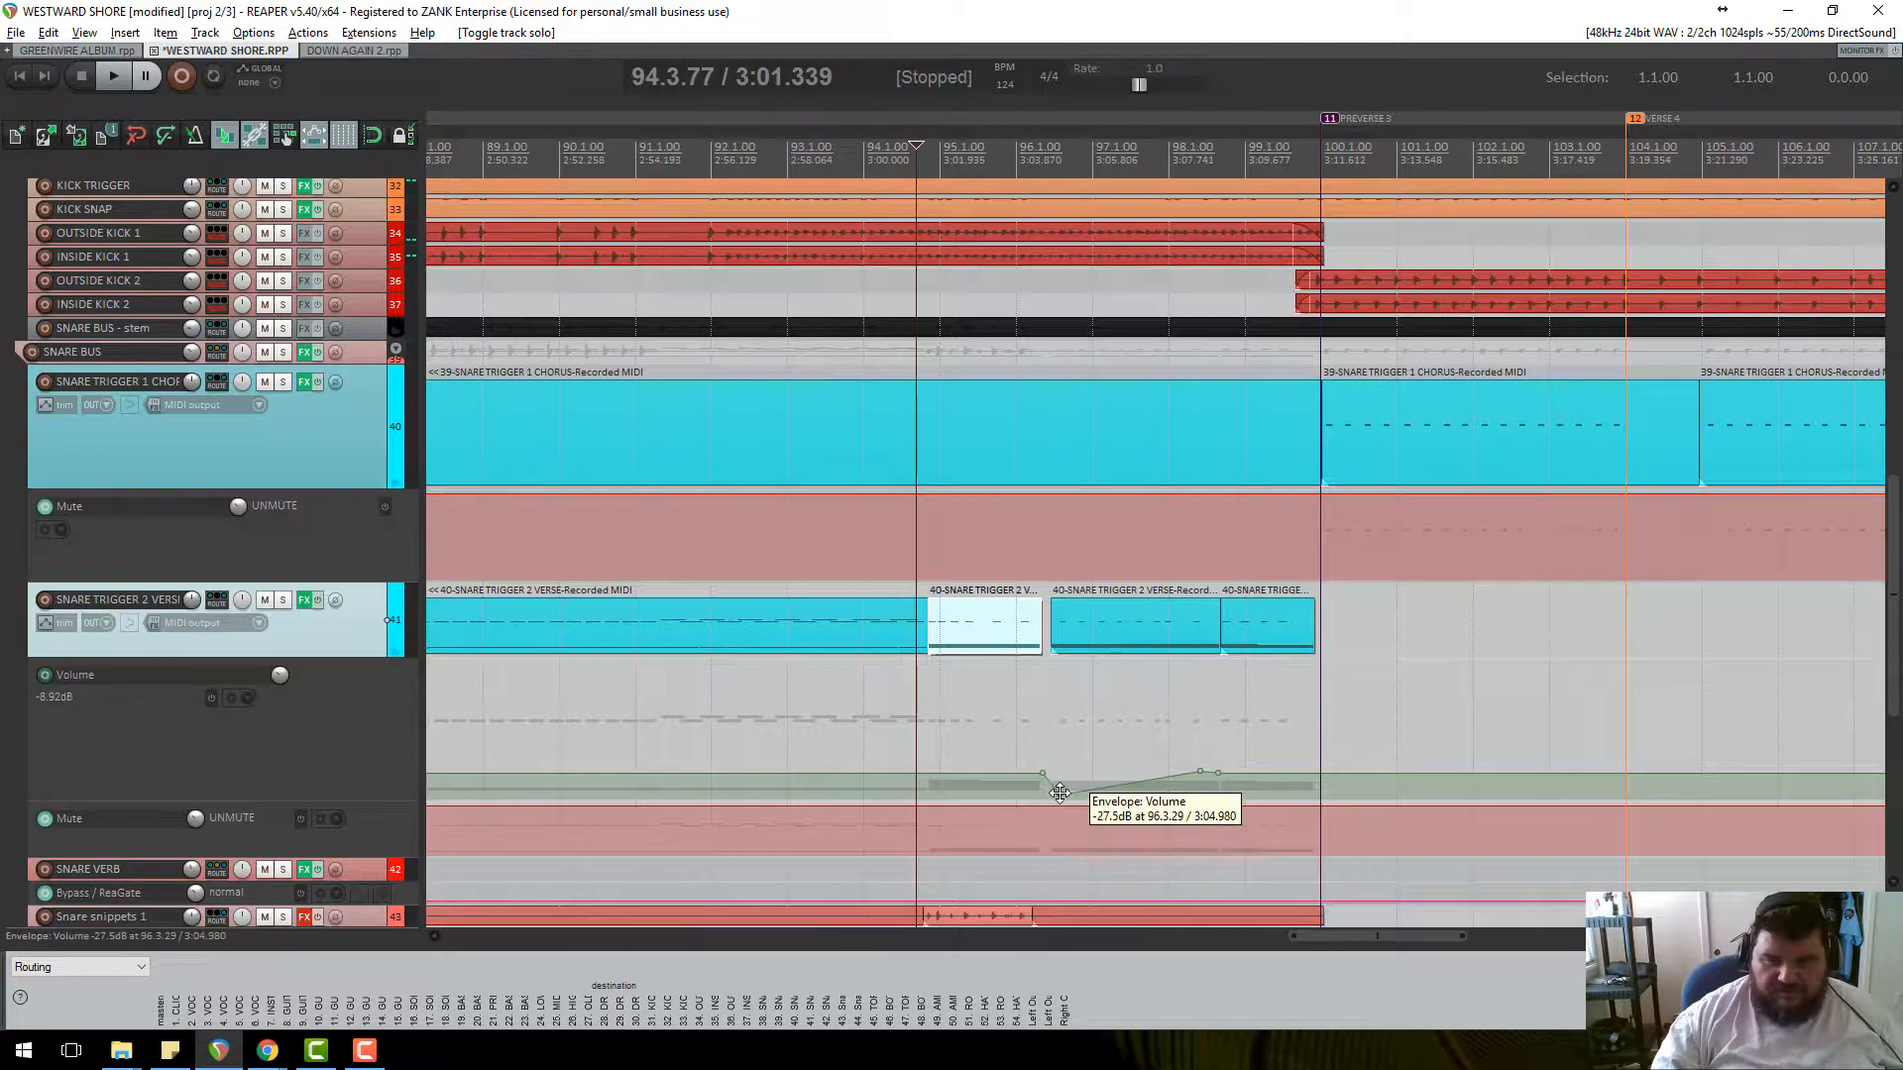
With SNARE TRIGGER 2 soloed, raise the volume envelope's dip to -22.8 dB, auditioning around it.
click(1059, 793)
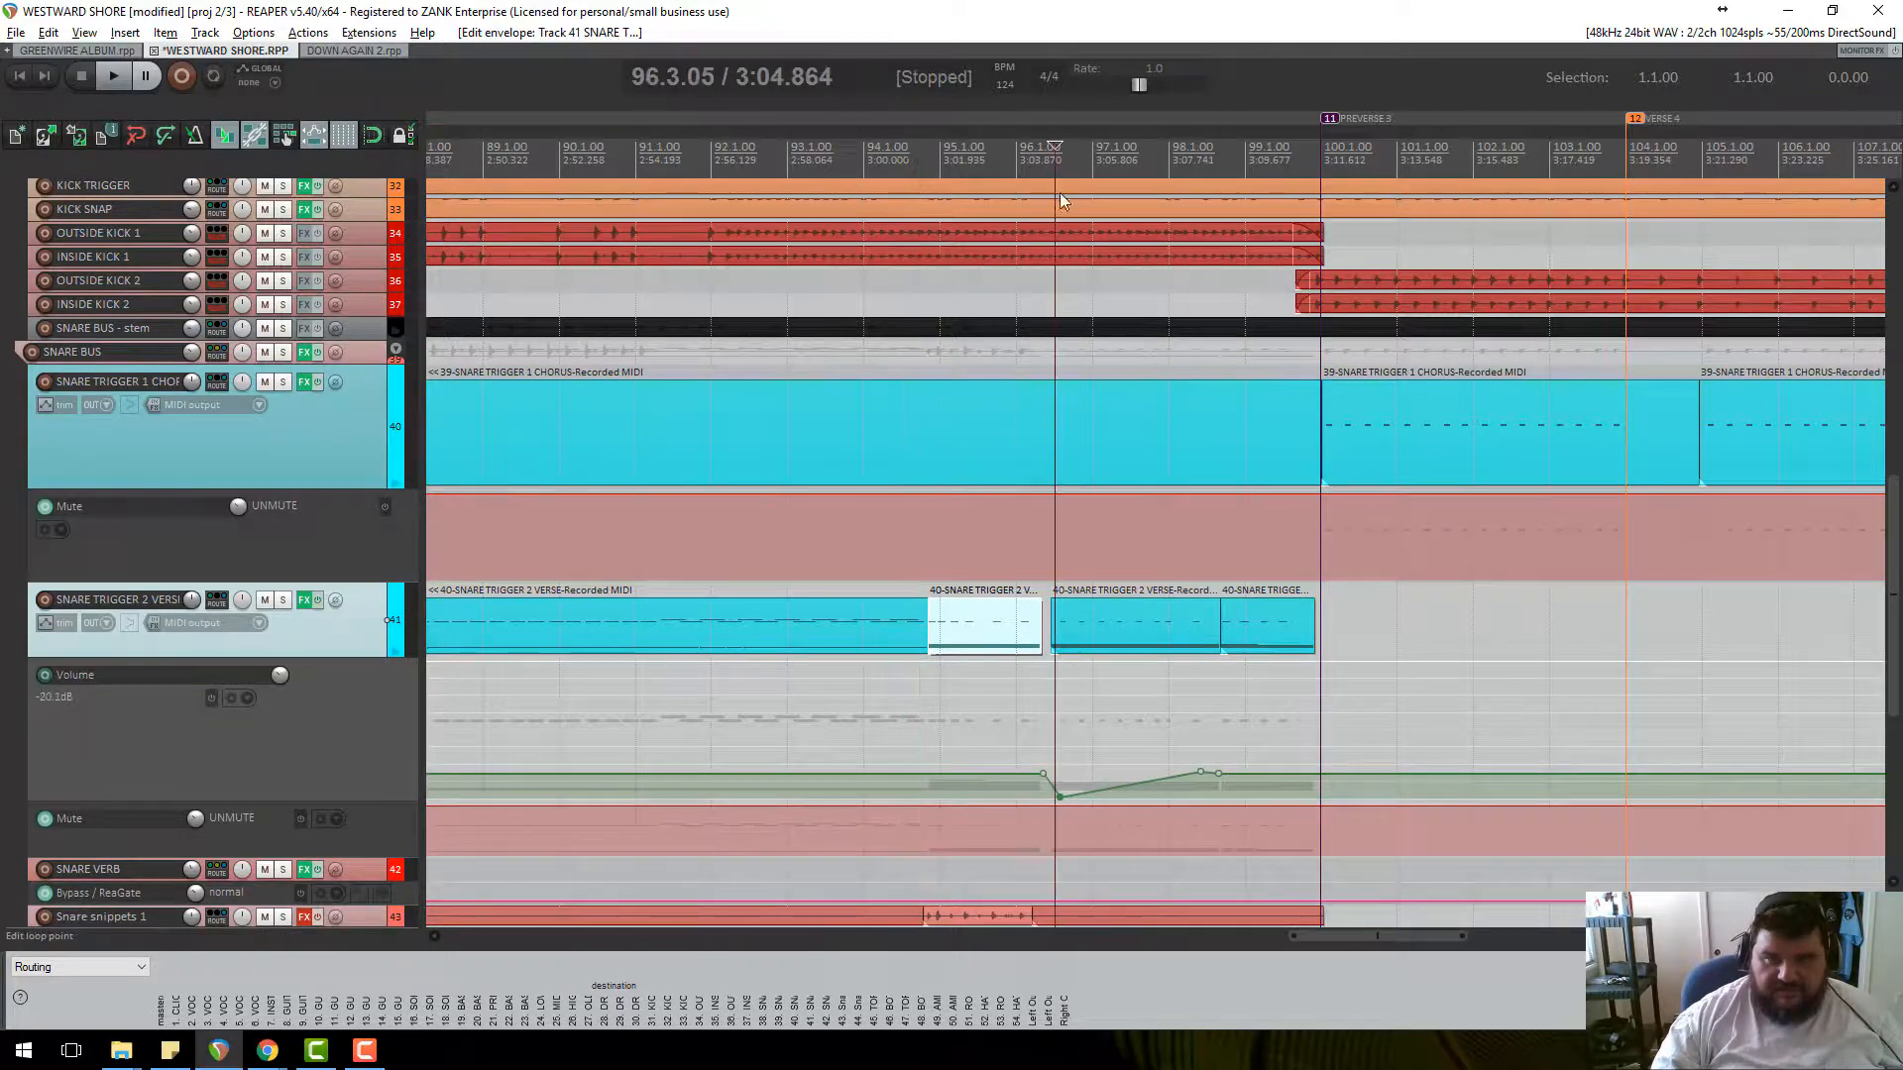
scroll(1080, 431, up, 3)
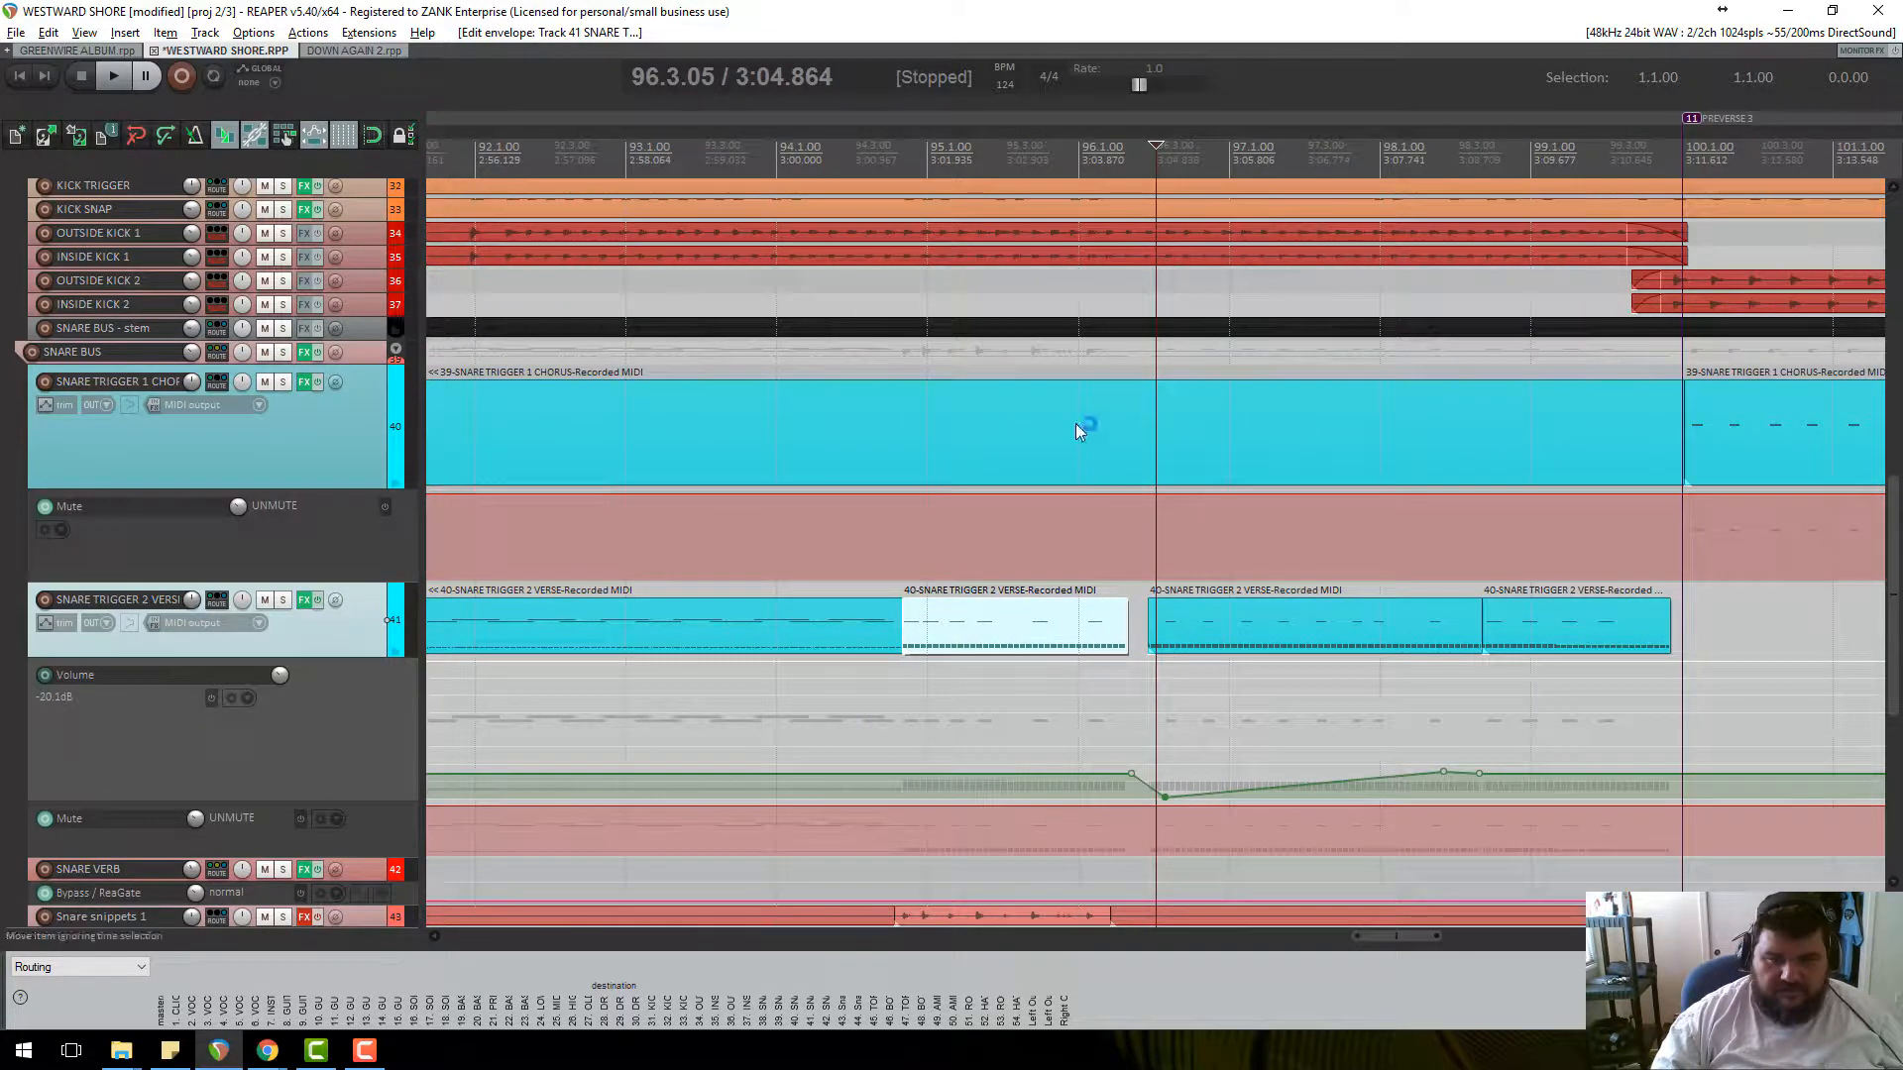
click(283, 600)
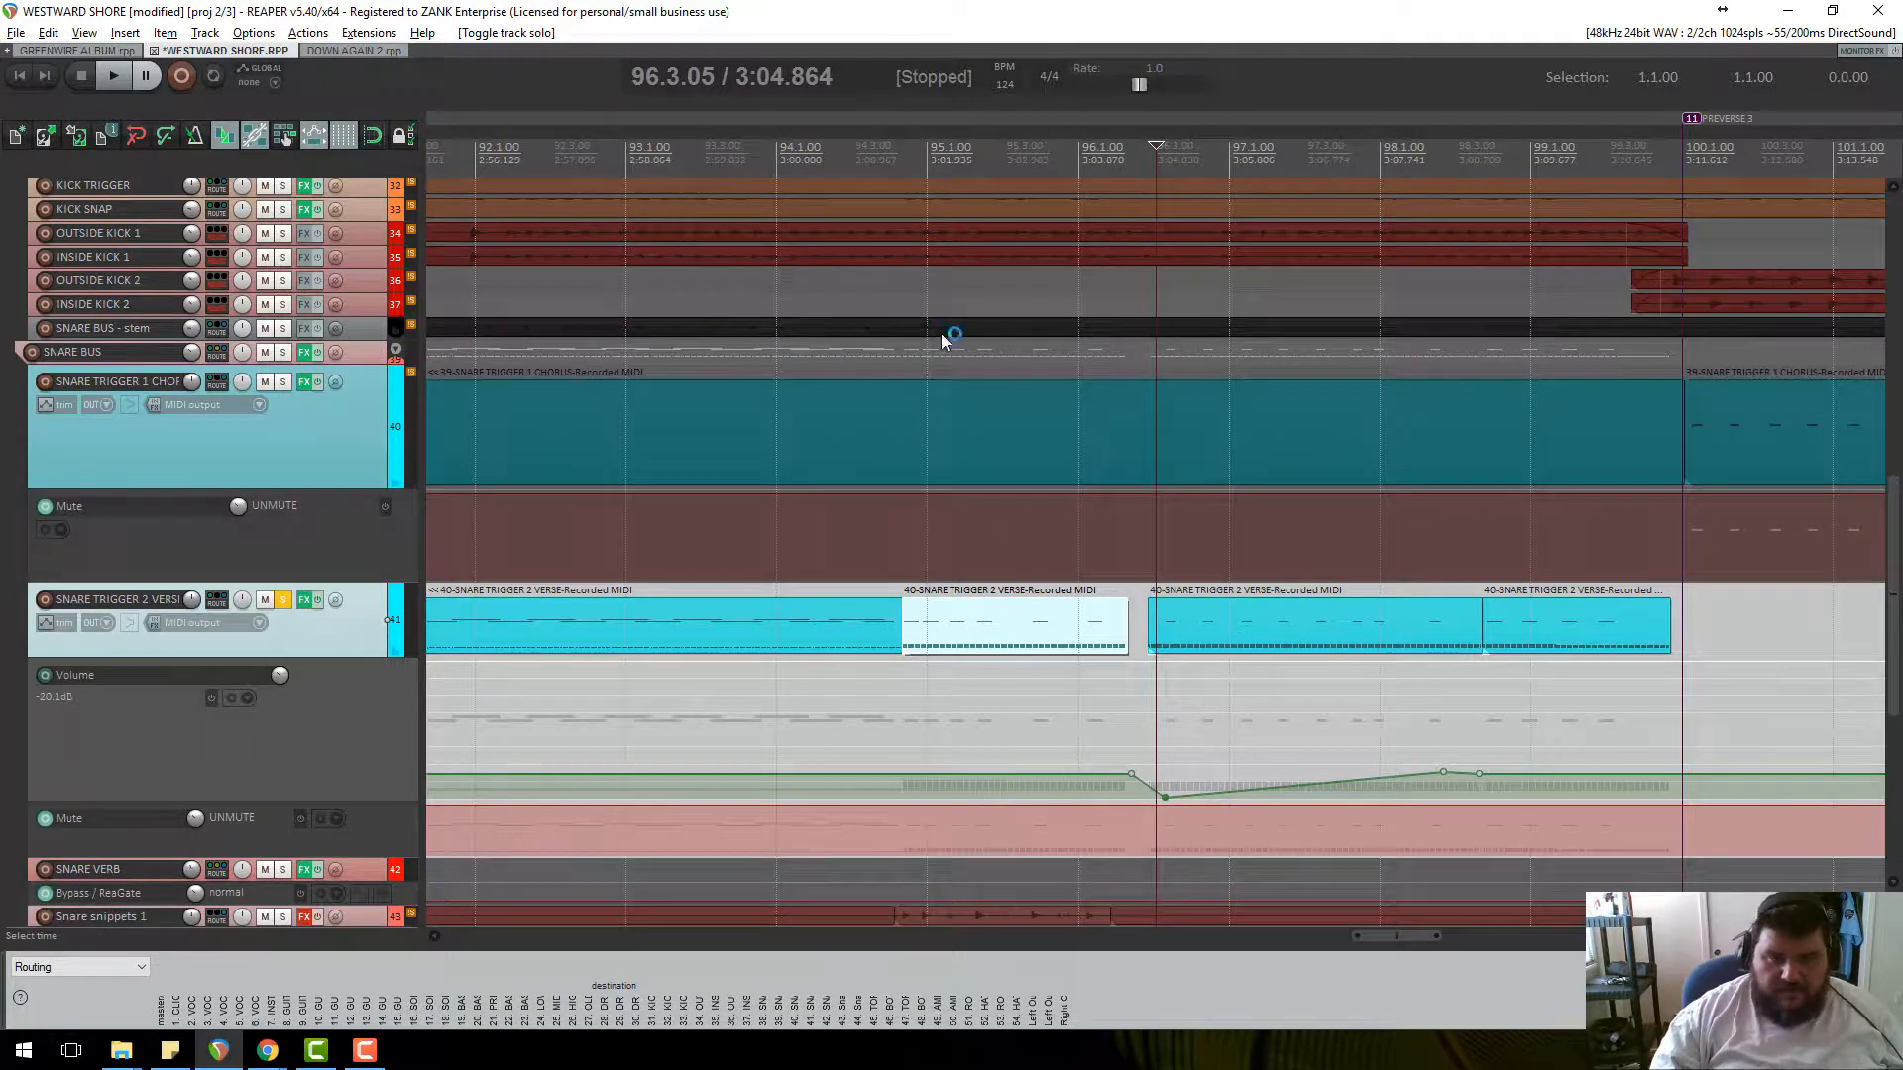
click(1061, 177)
key(space)
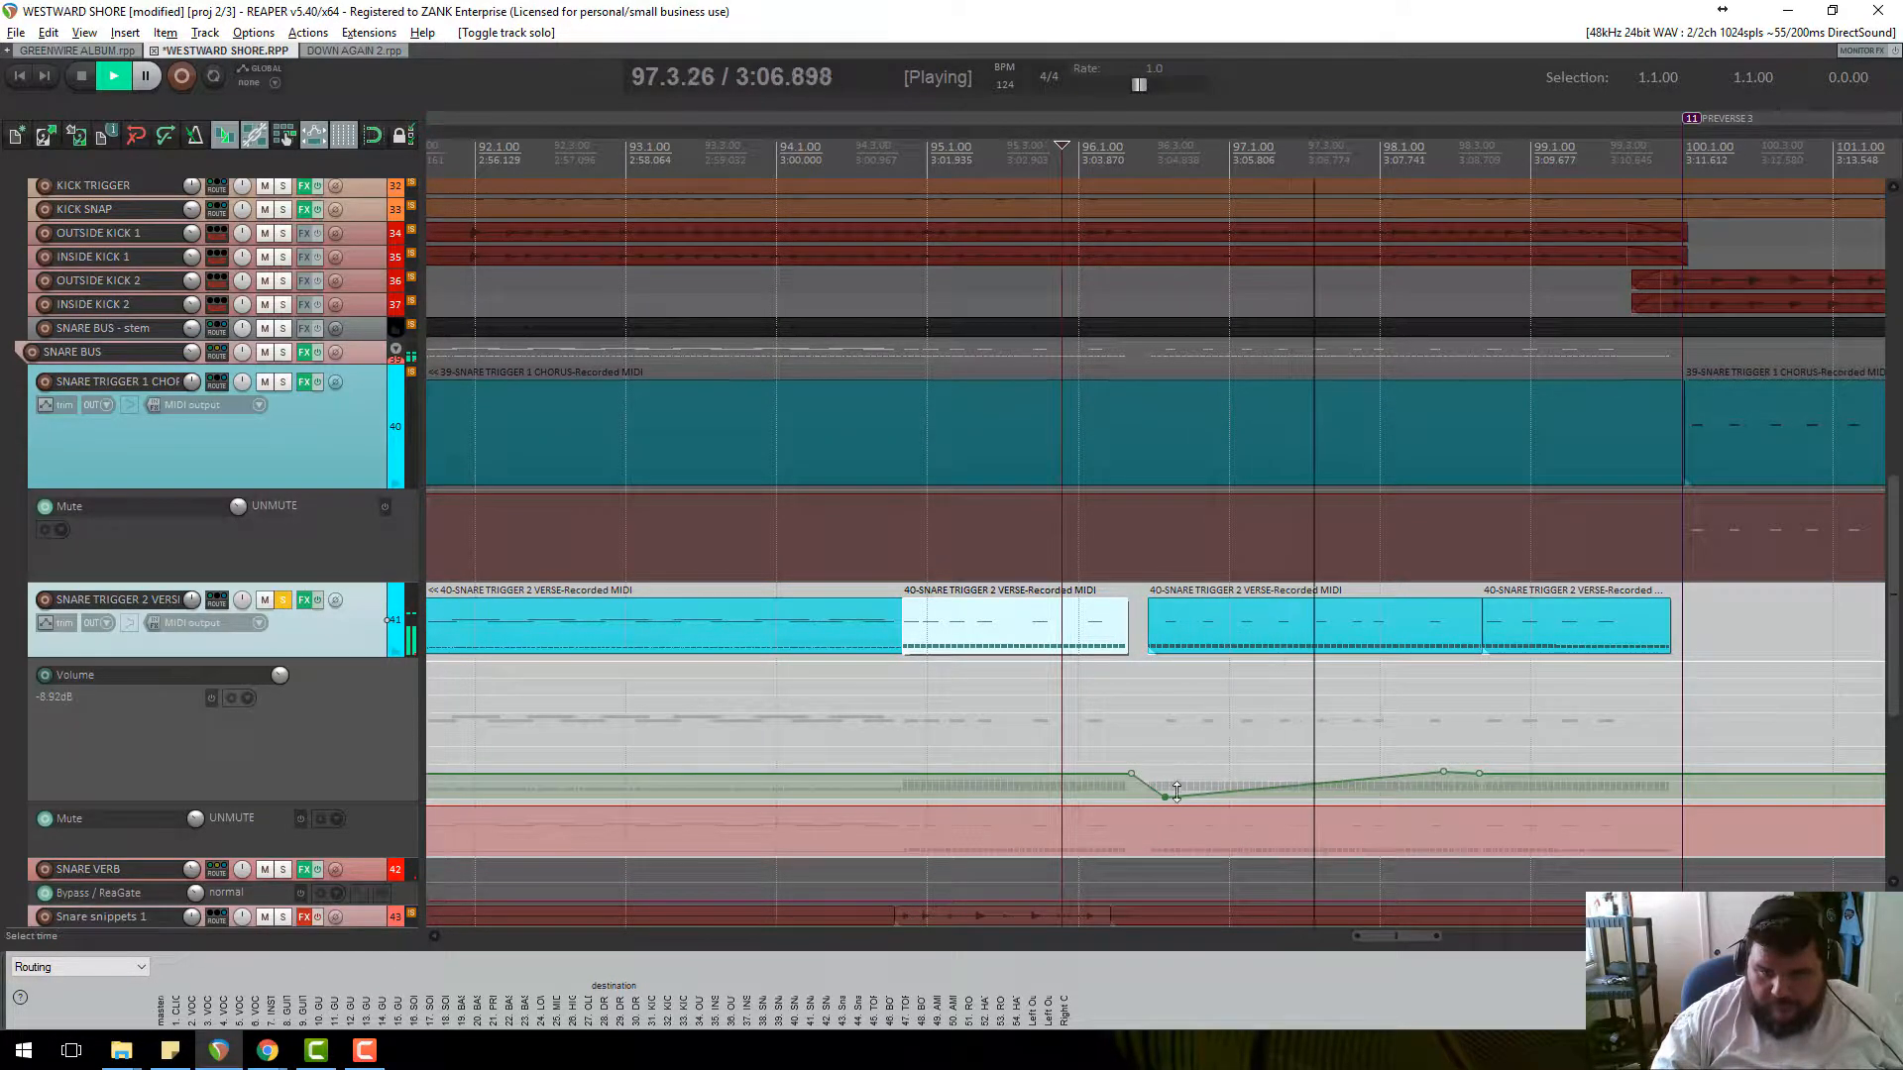
key(space)
drag(1161, 793, 1162, 793)
key(space)
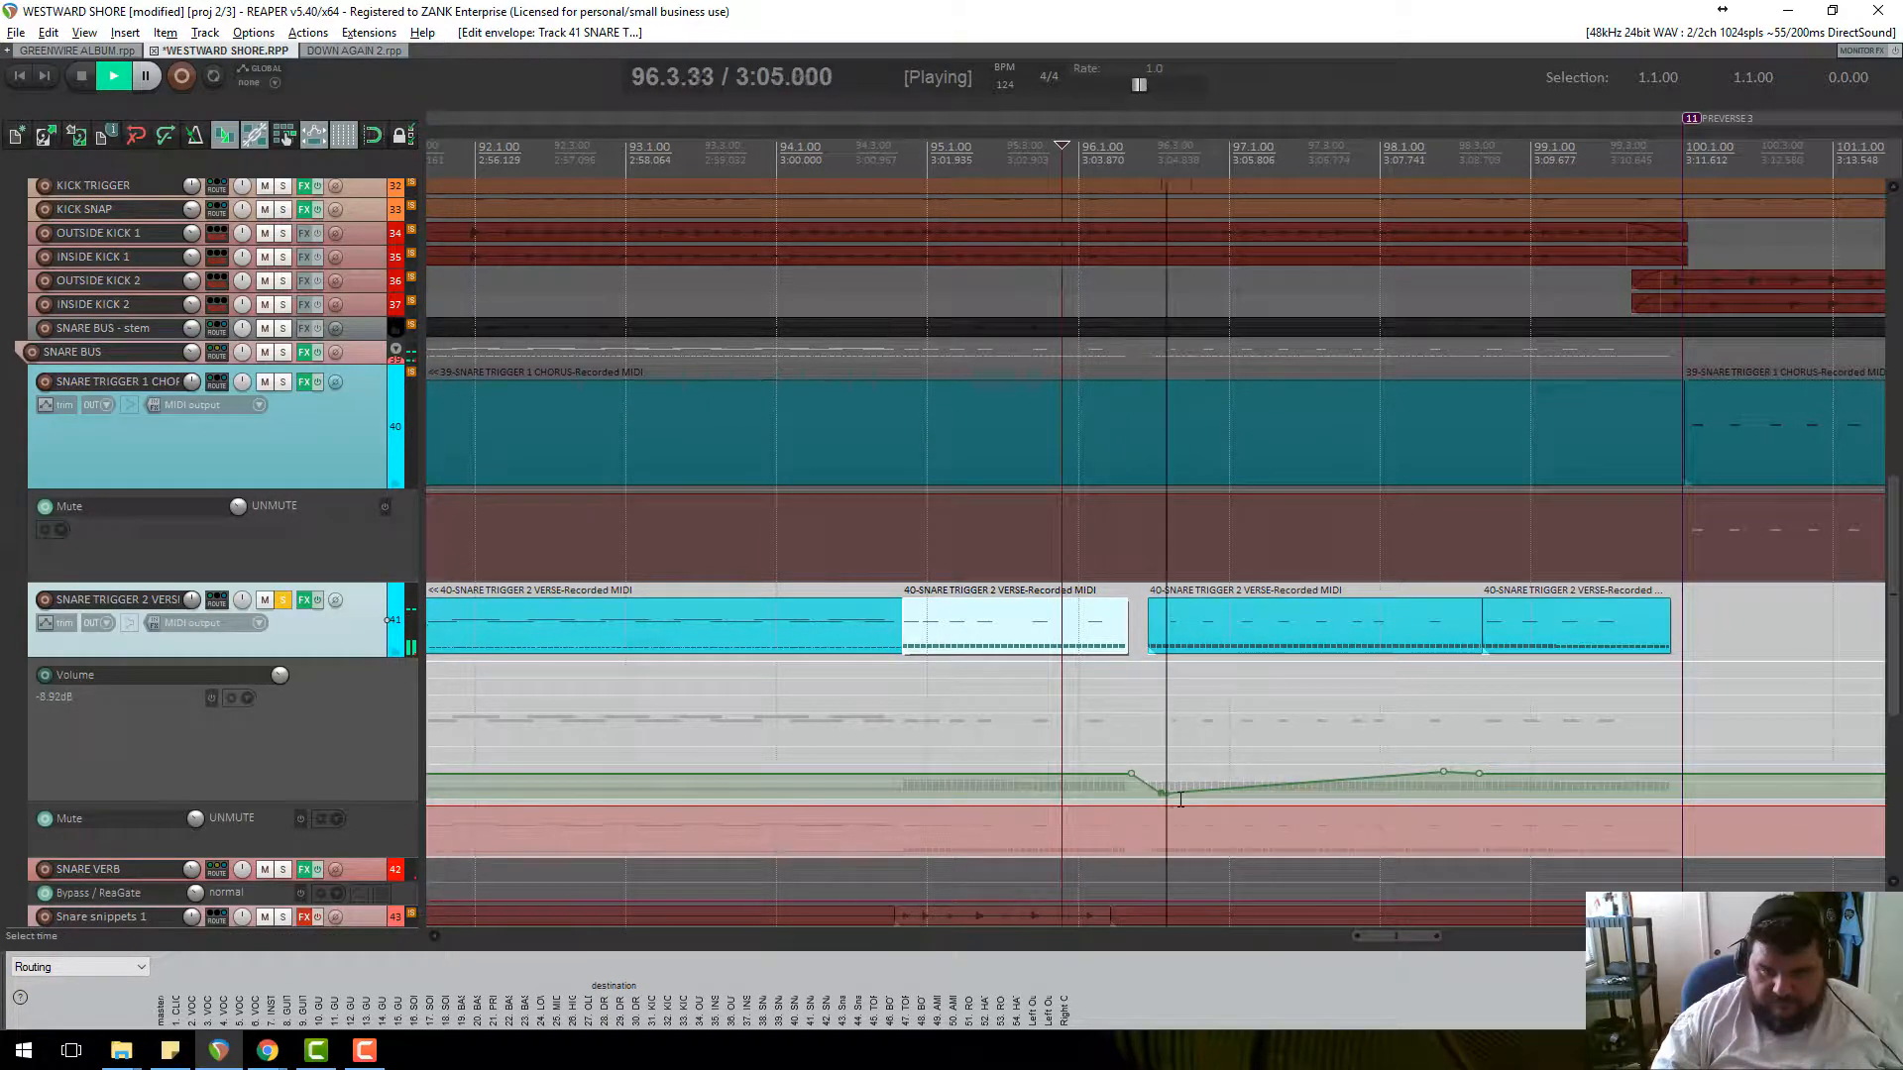
key(space)
Give the item after the gap a 2.723 s fade-in and mark a split point on it.
drag(1152, 599, 1457, 601)
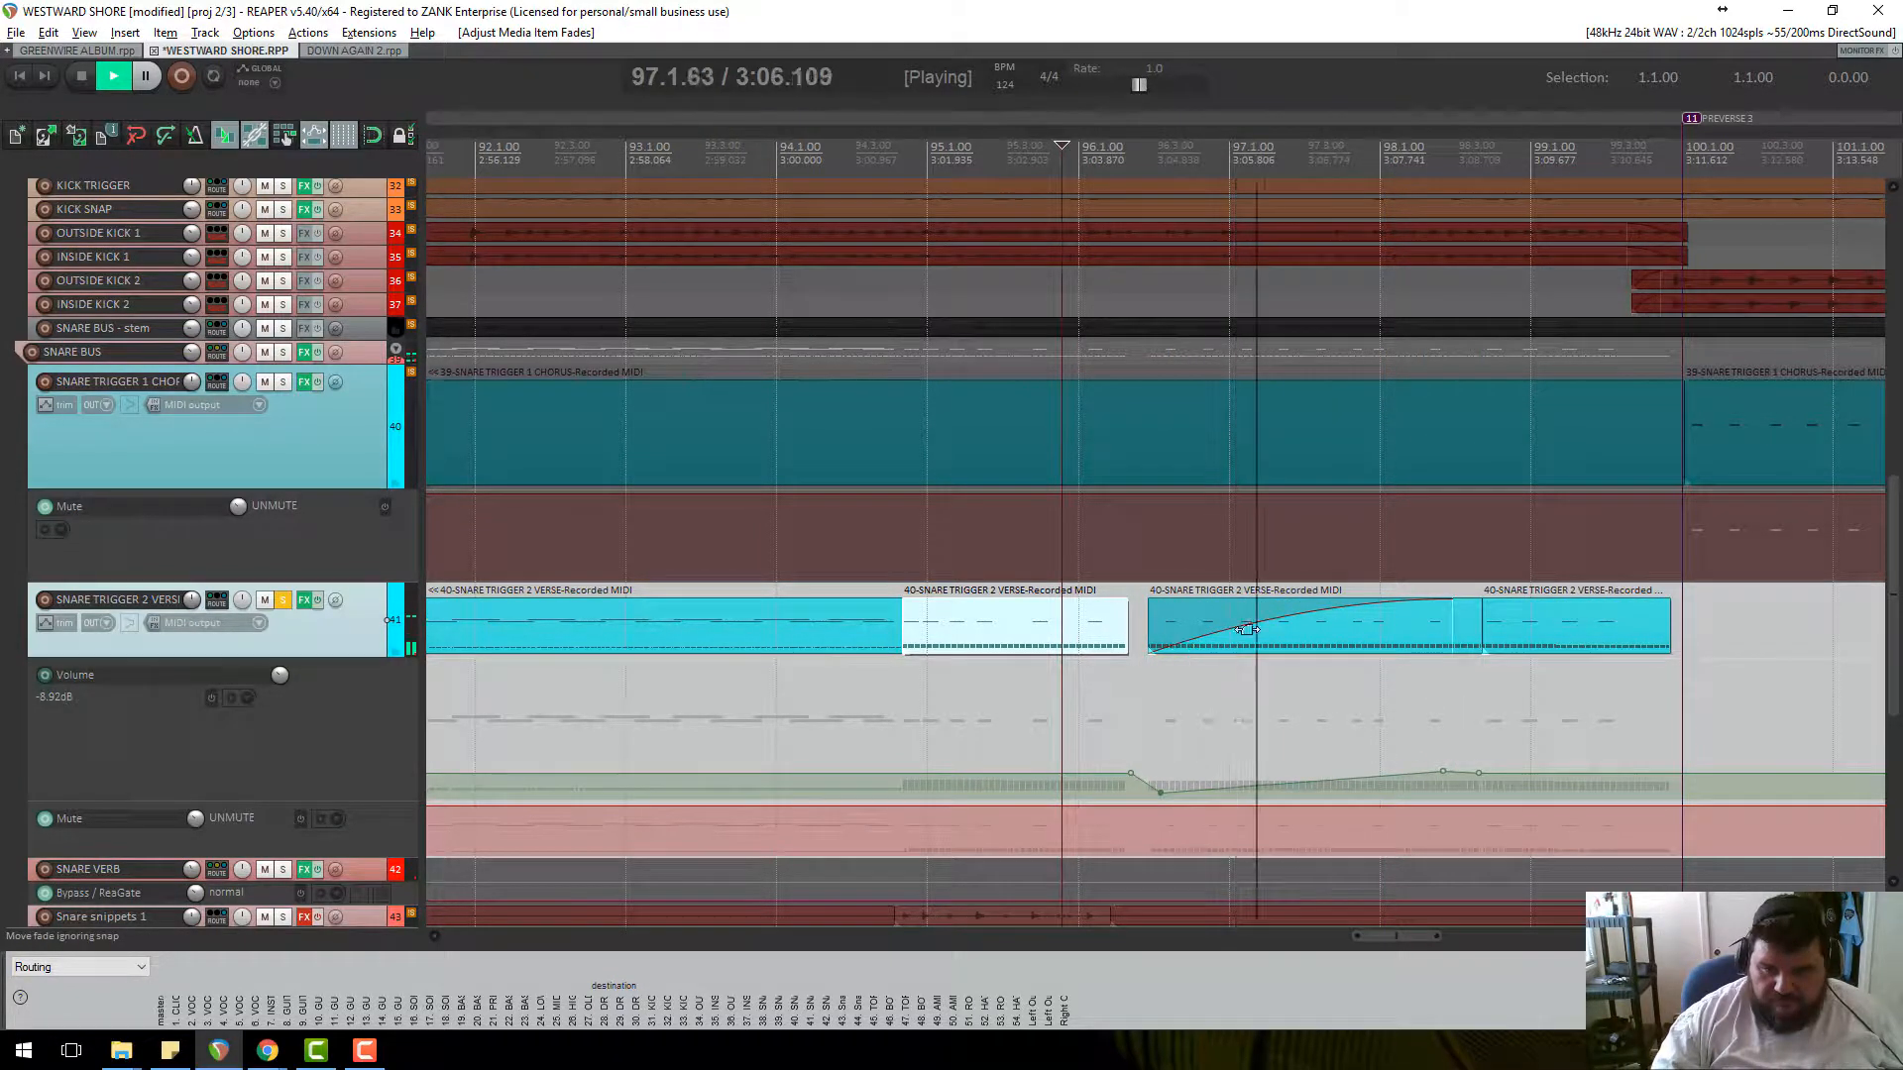
drag(1453, 599, 1484, 596)
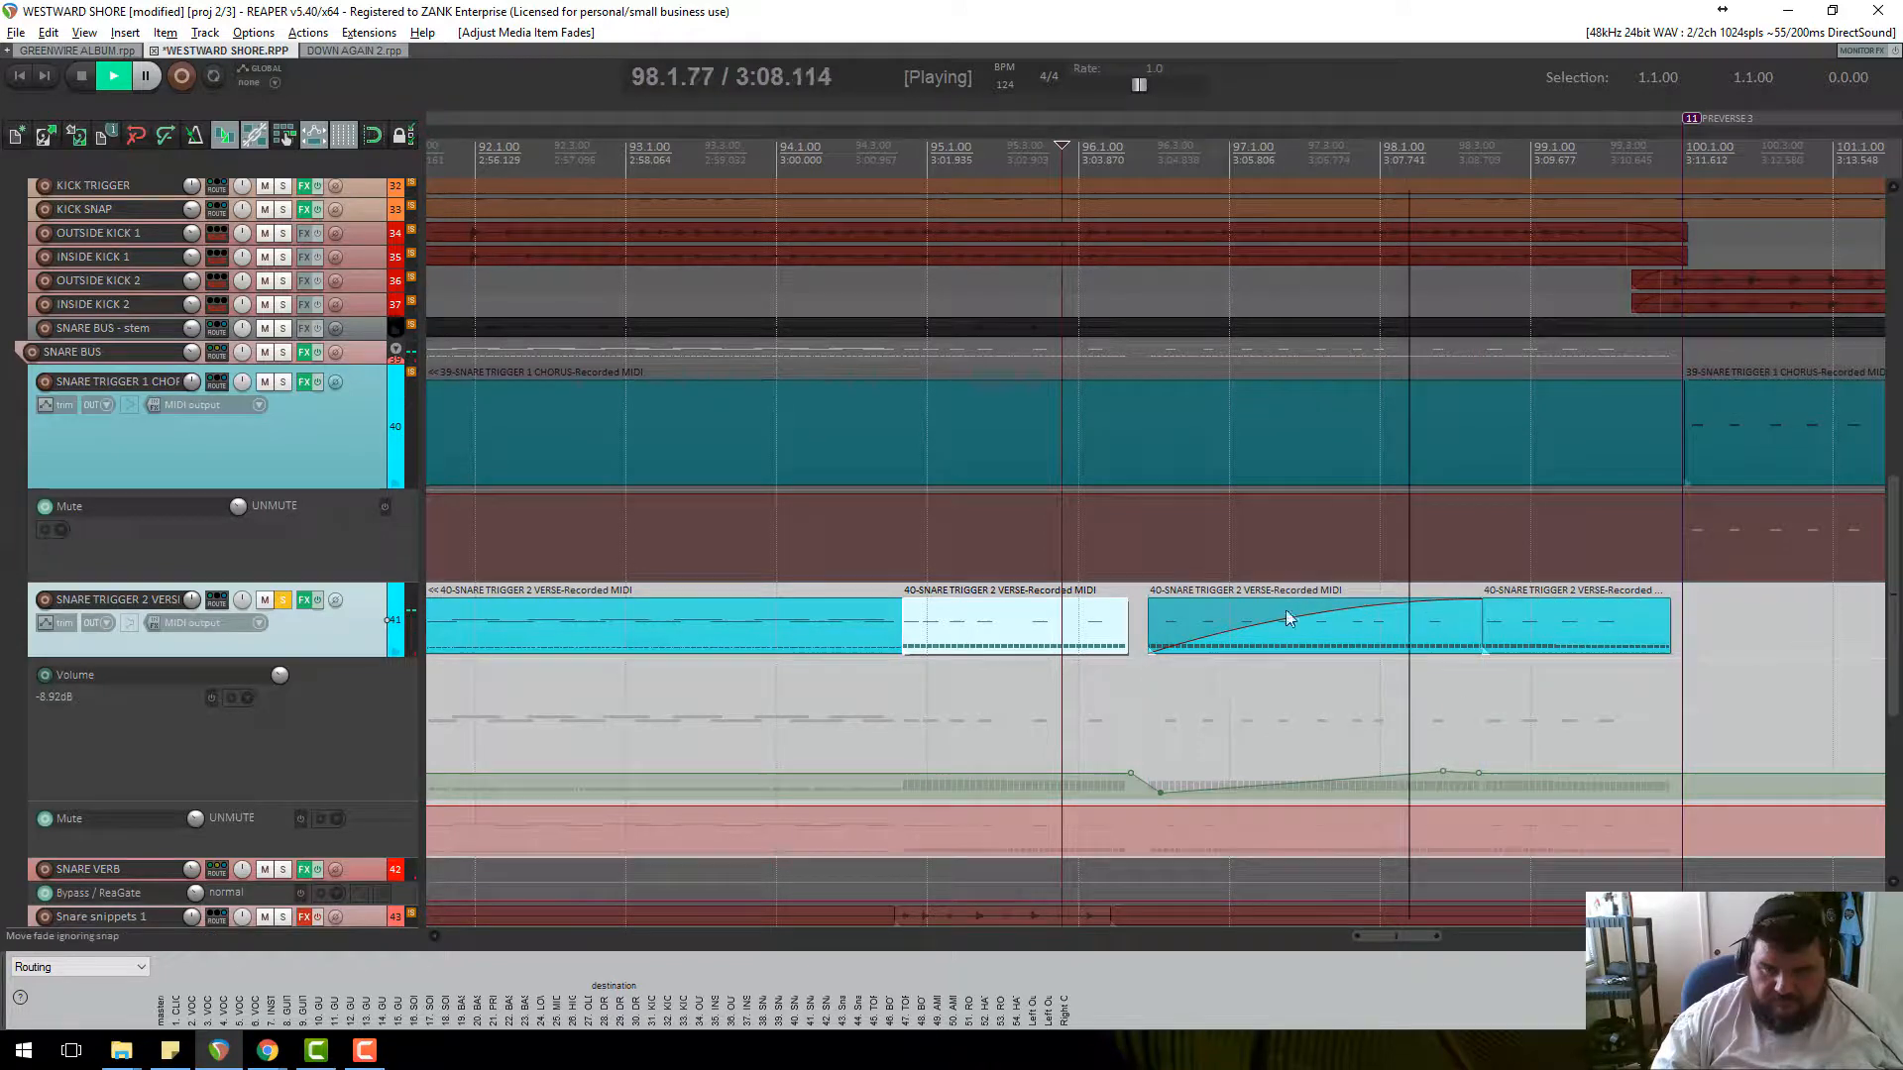
key(space)
click(1194, 631)
click(1188, 634)
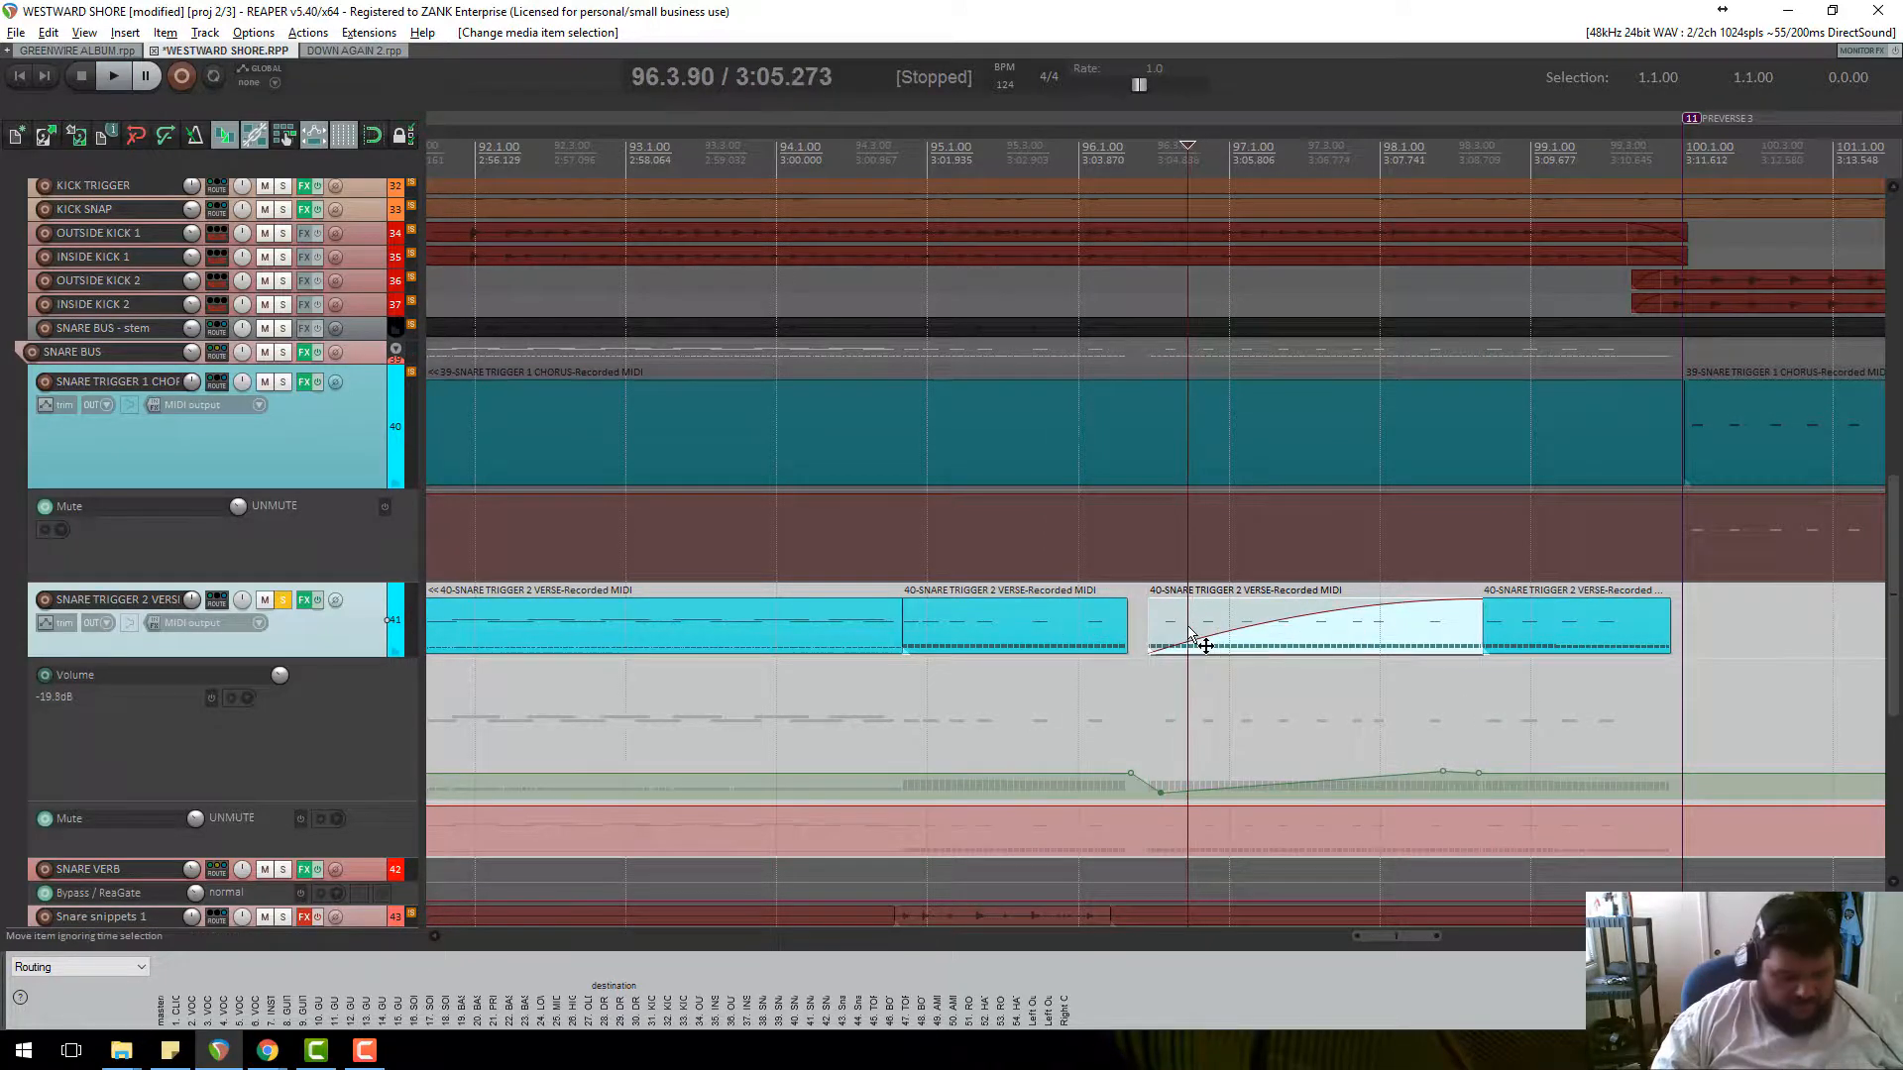
Split the faded item and remove the fade-in from the small piece before the split.
key(s)
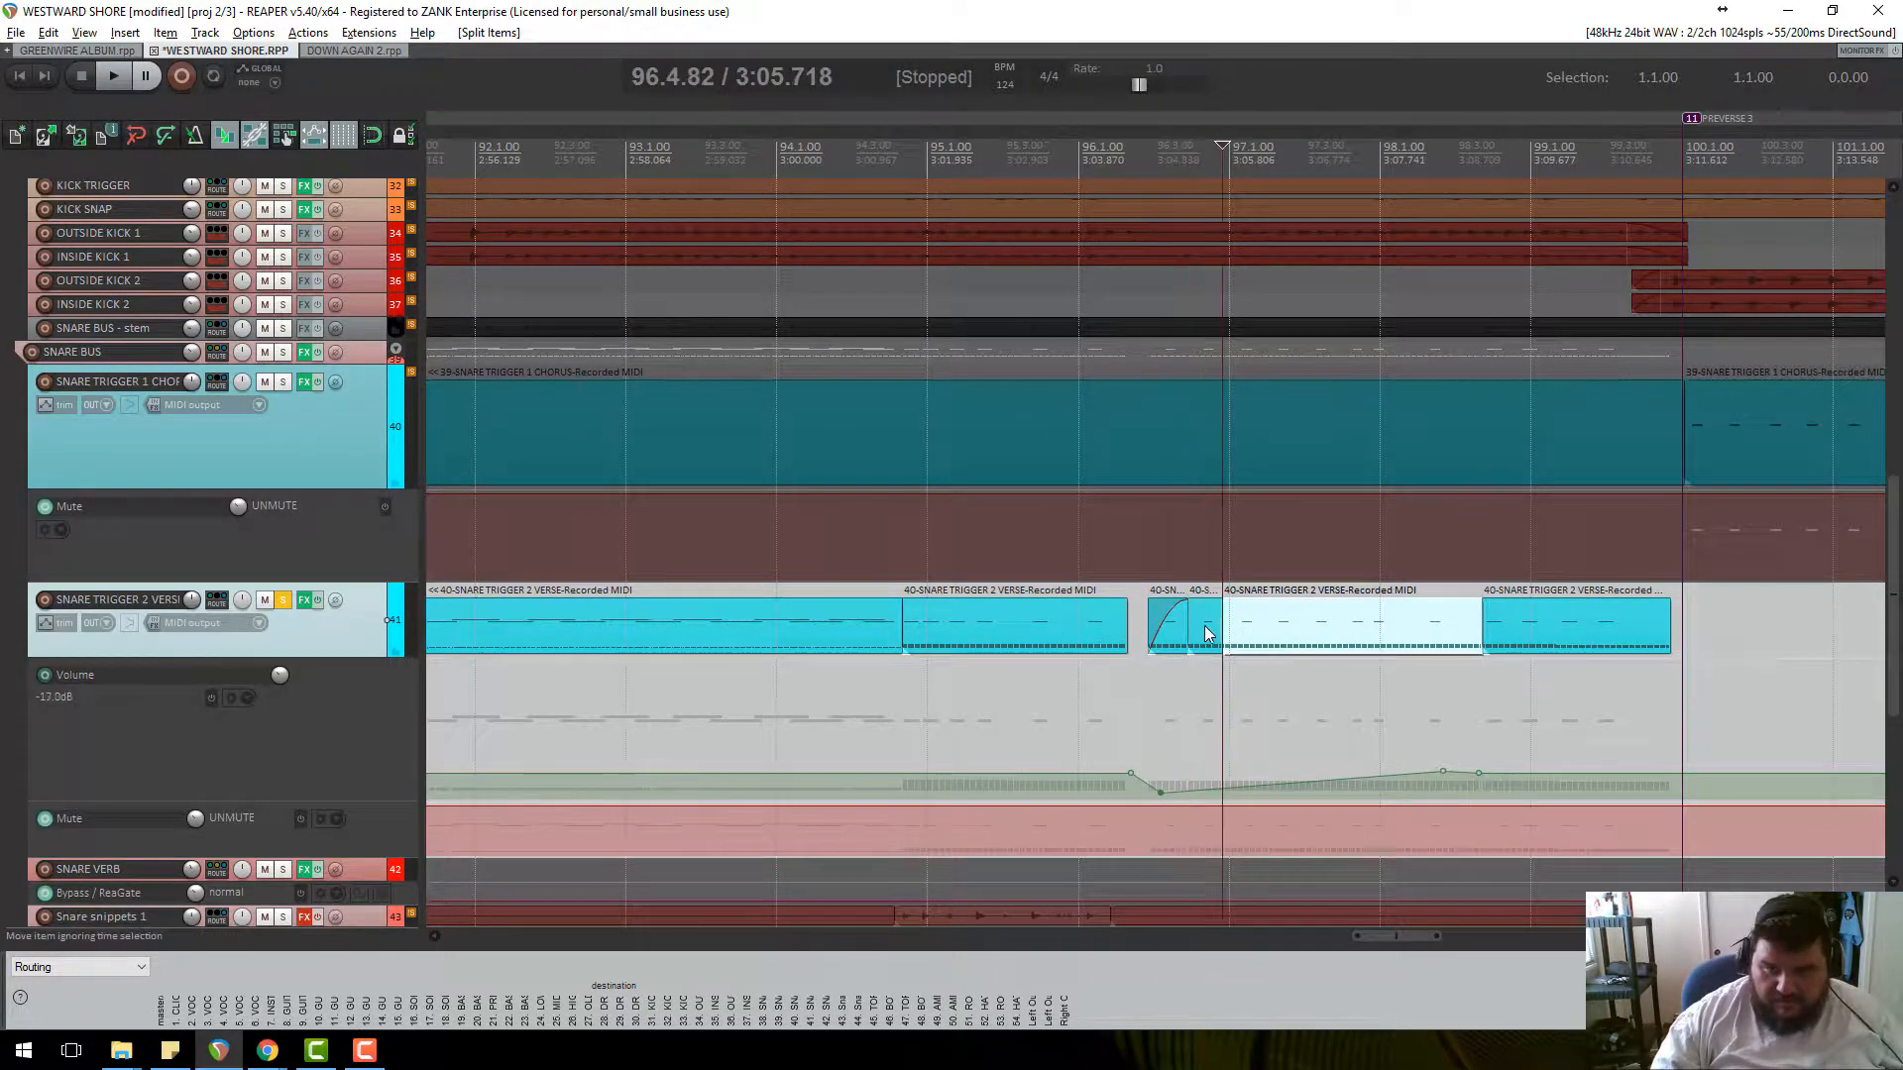
click(1179, 620)
drag(1172, 600, 1167, 634)
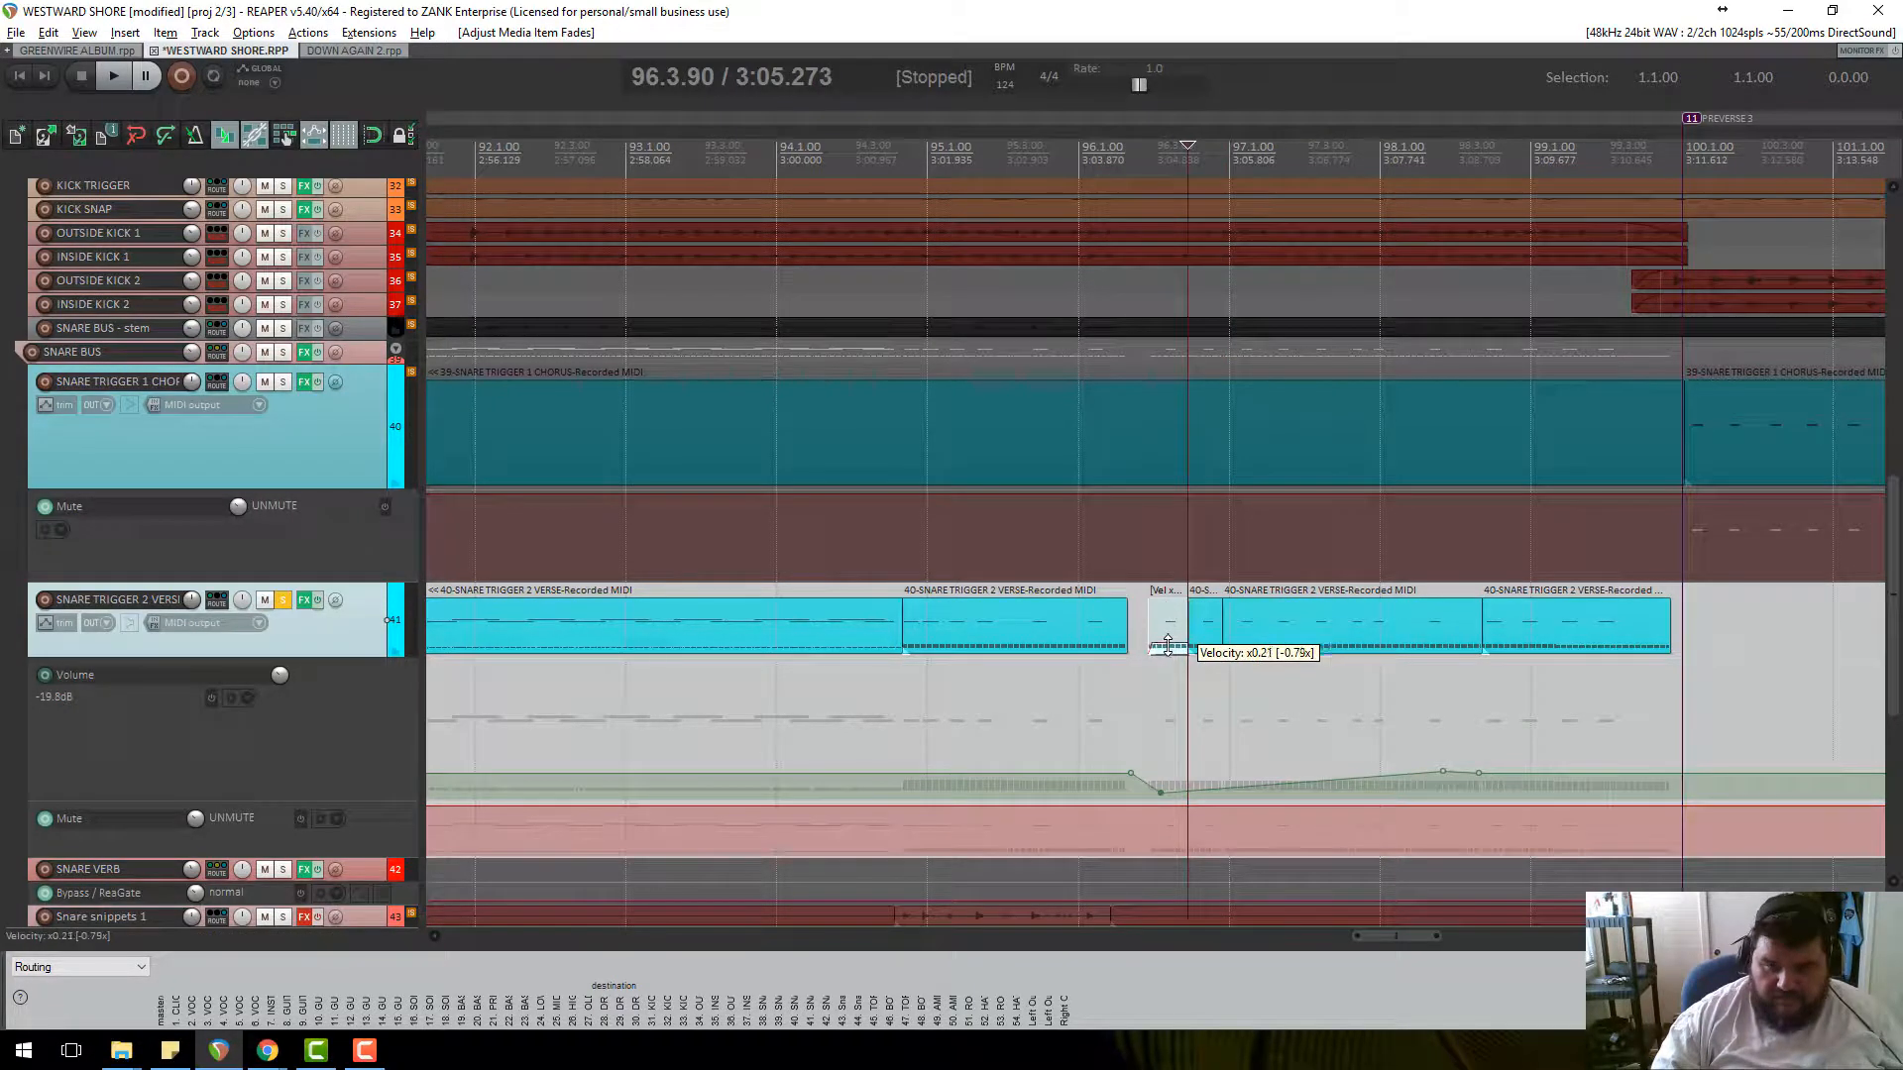
click(1139, 165)
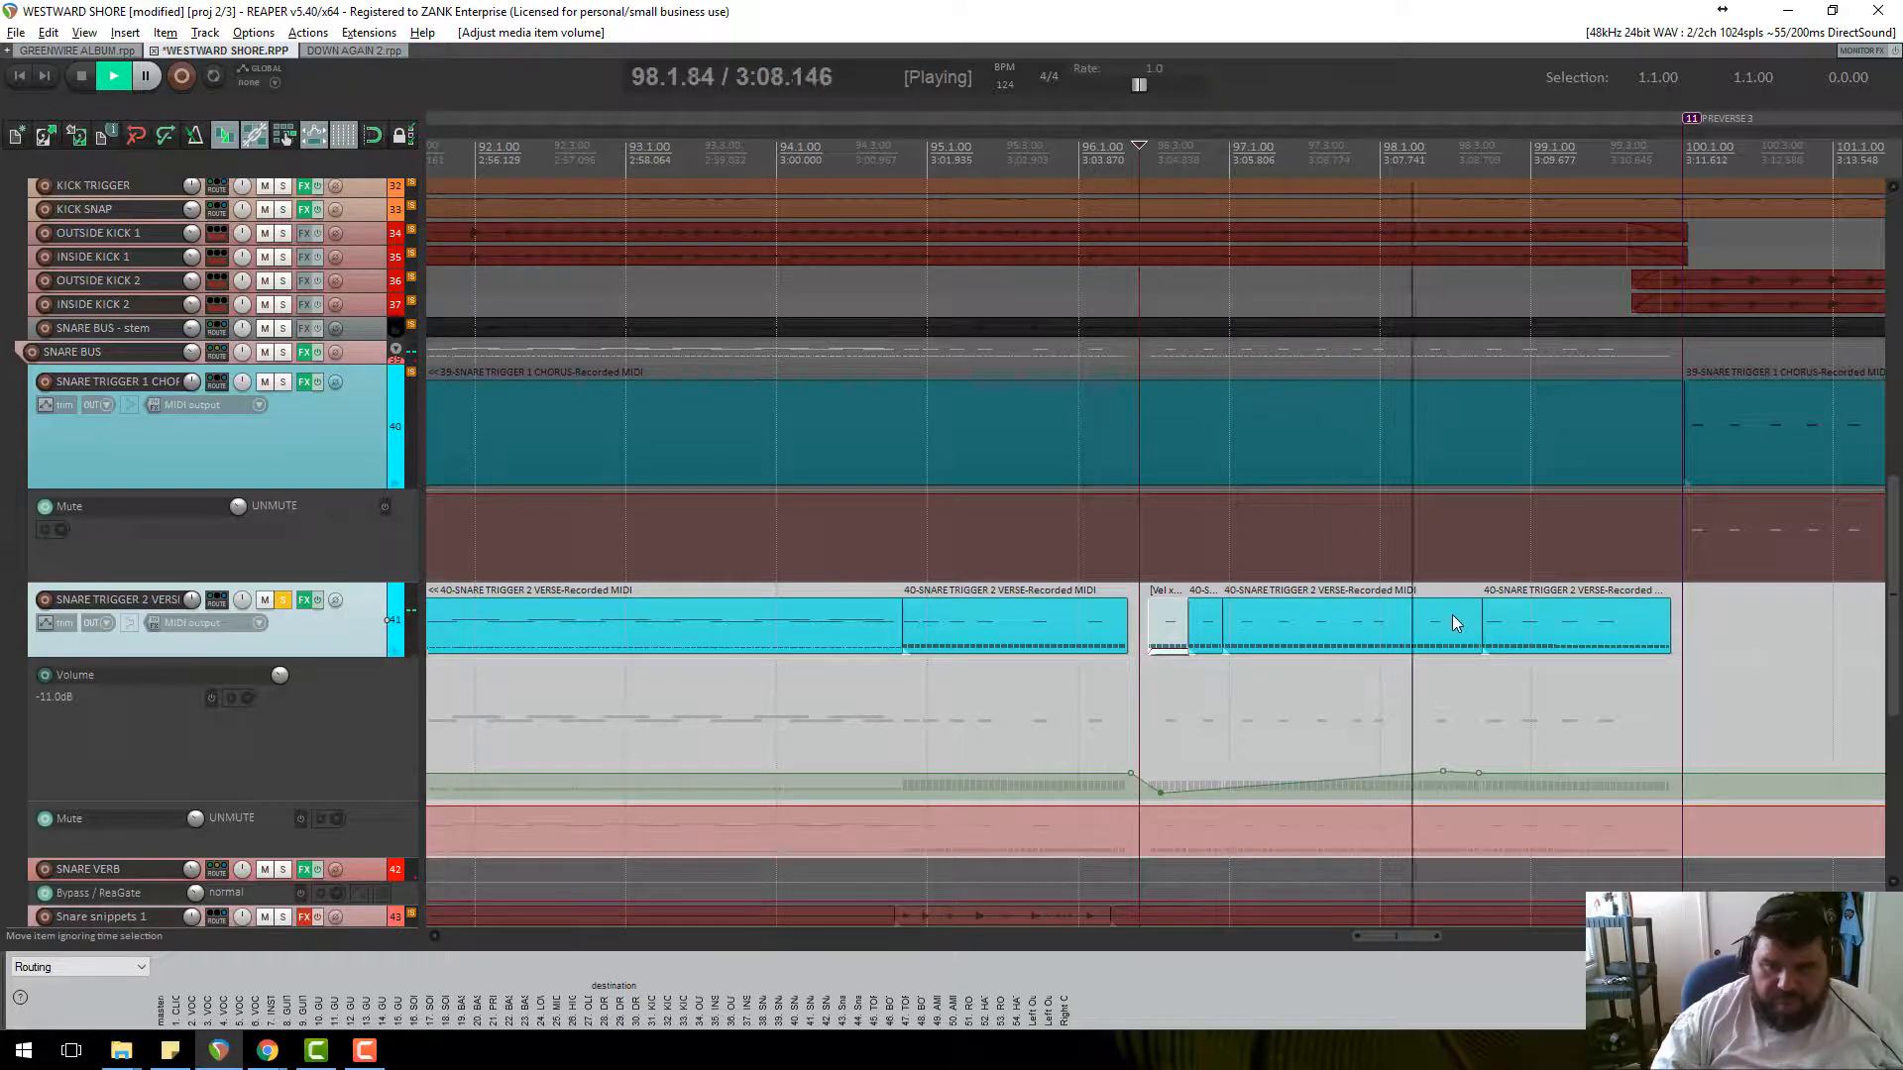
key(space)
Unsolo SNARE TRIGGER 2 and audition the edited passage from bar 95.
click(284, 600)
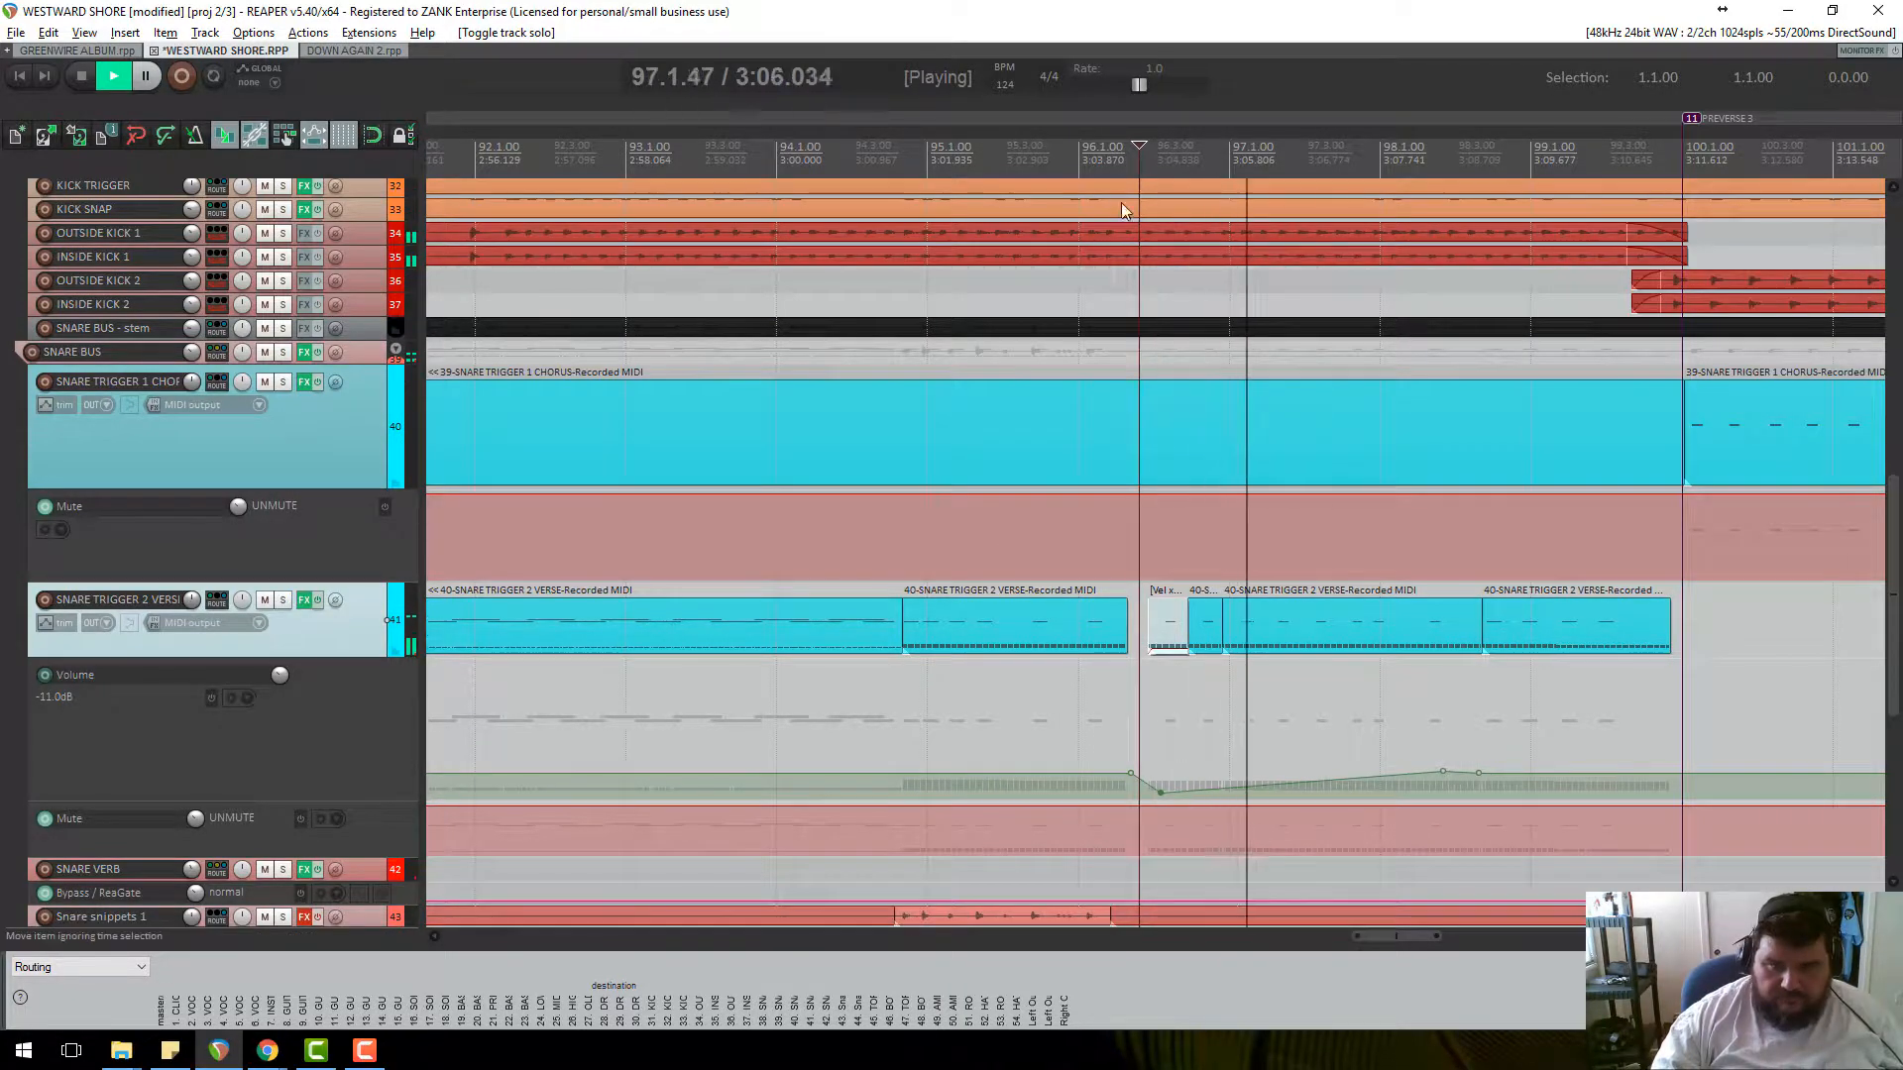
key(space)
click(992, 158)
key(space)
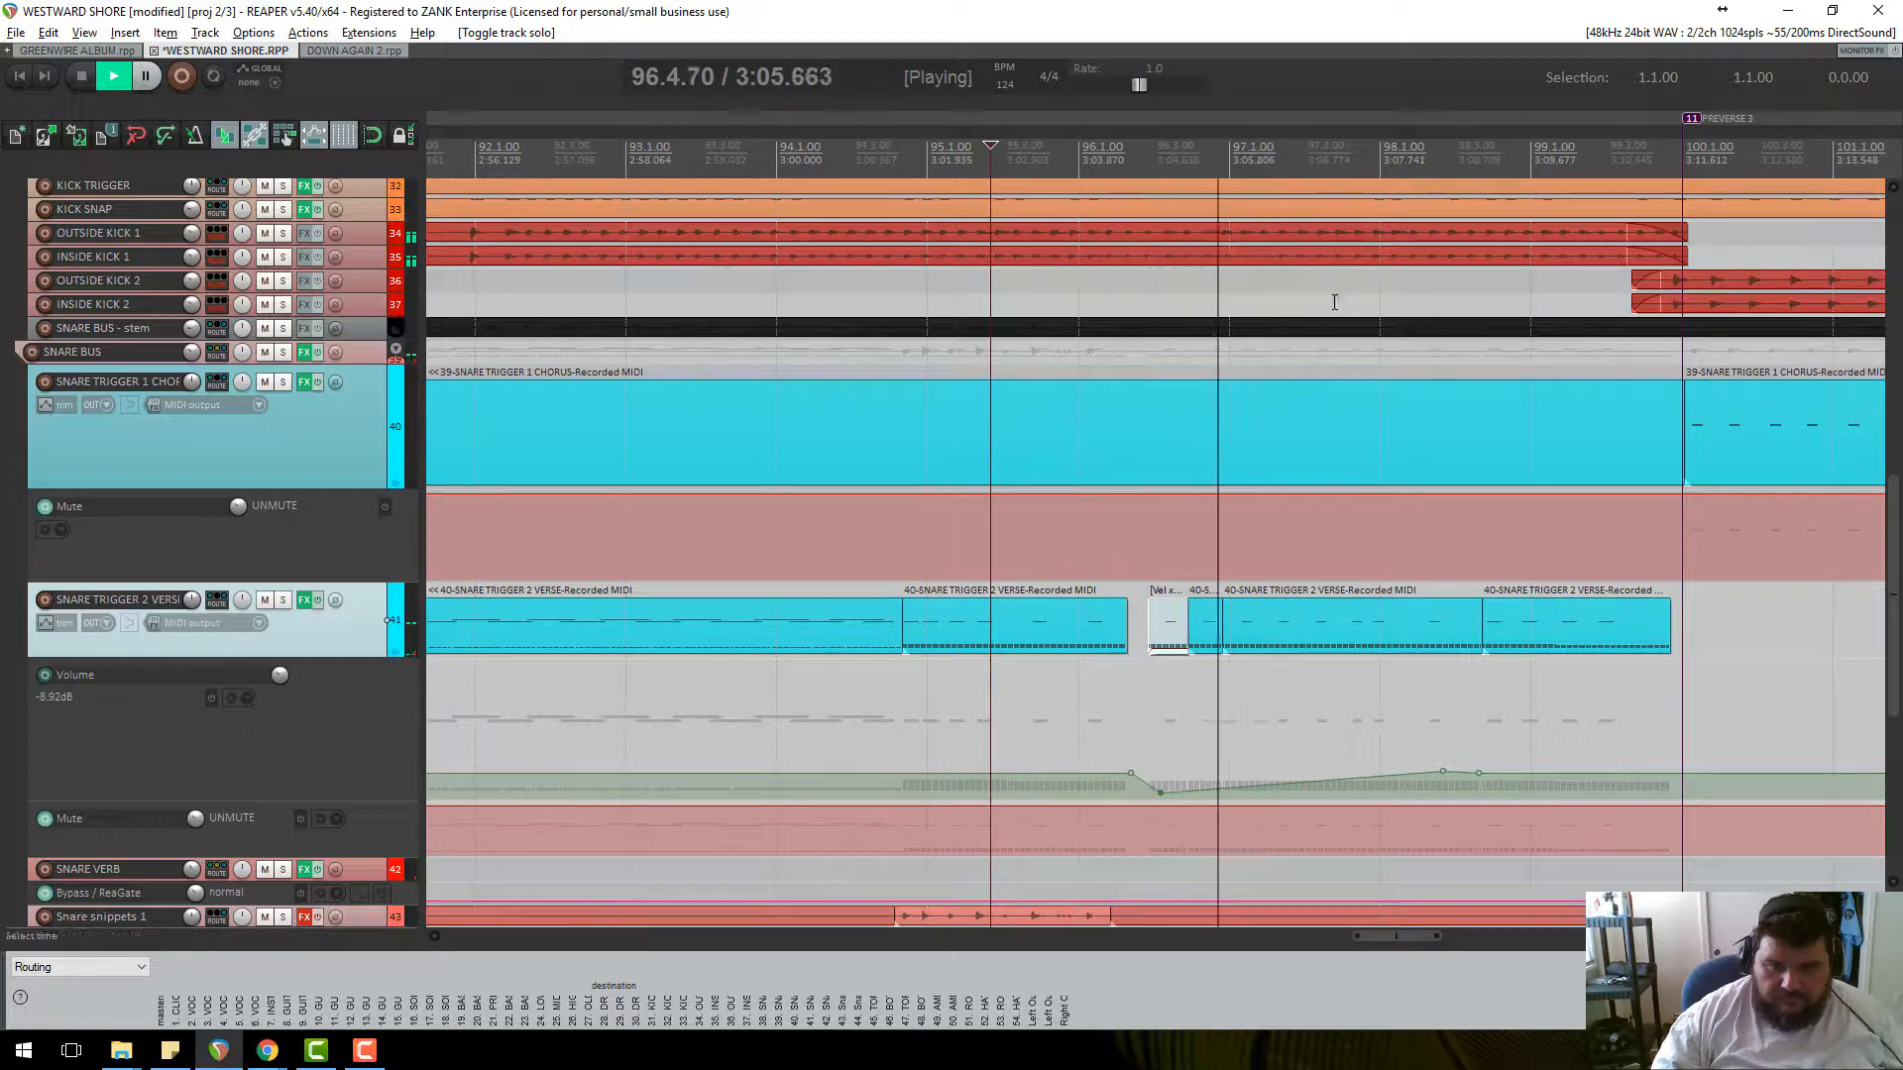
scroll(361, 625, down, 5)
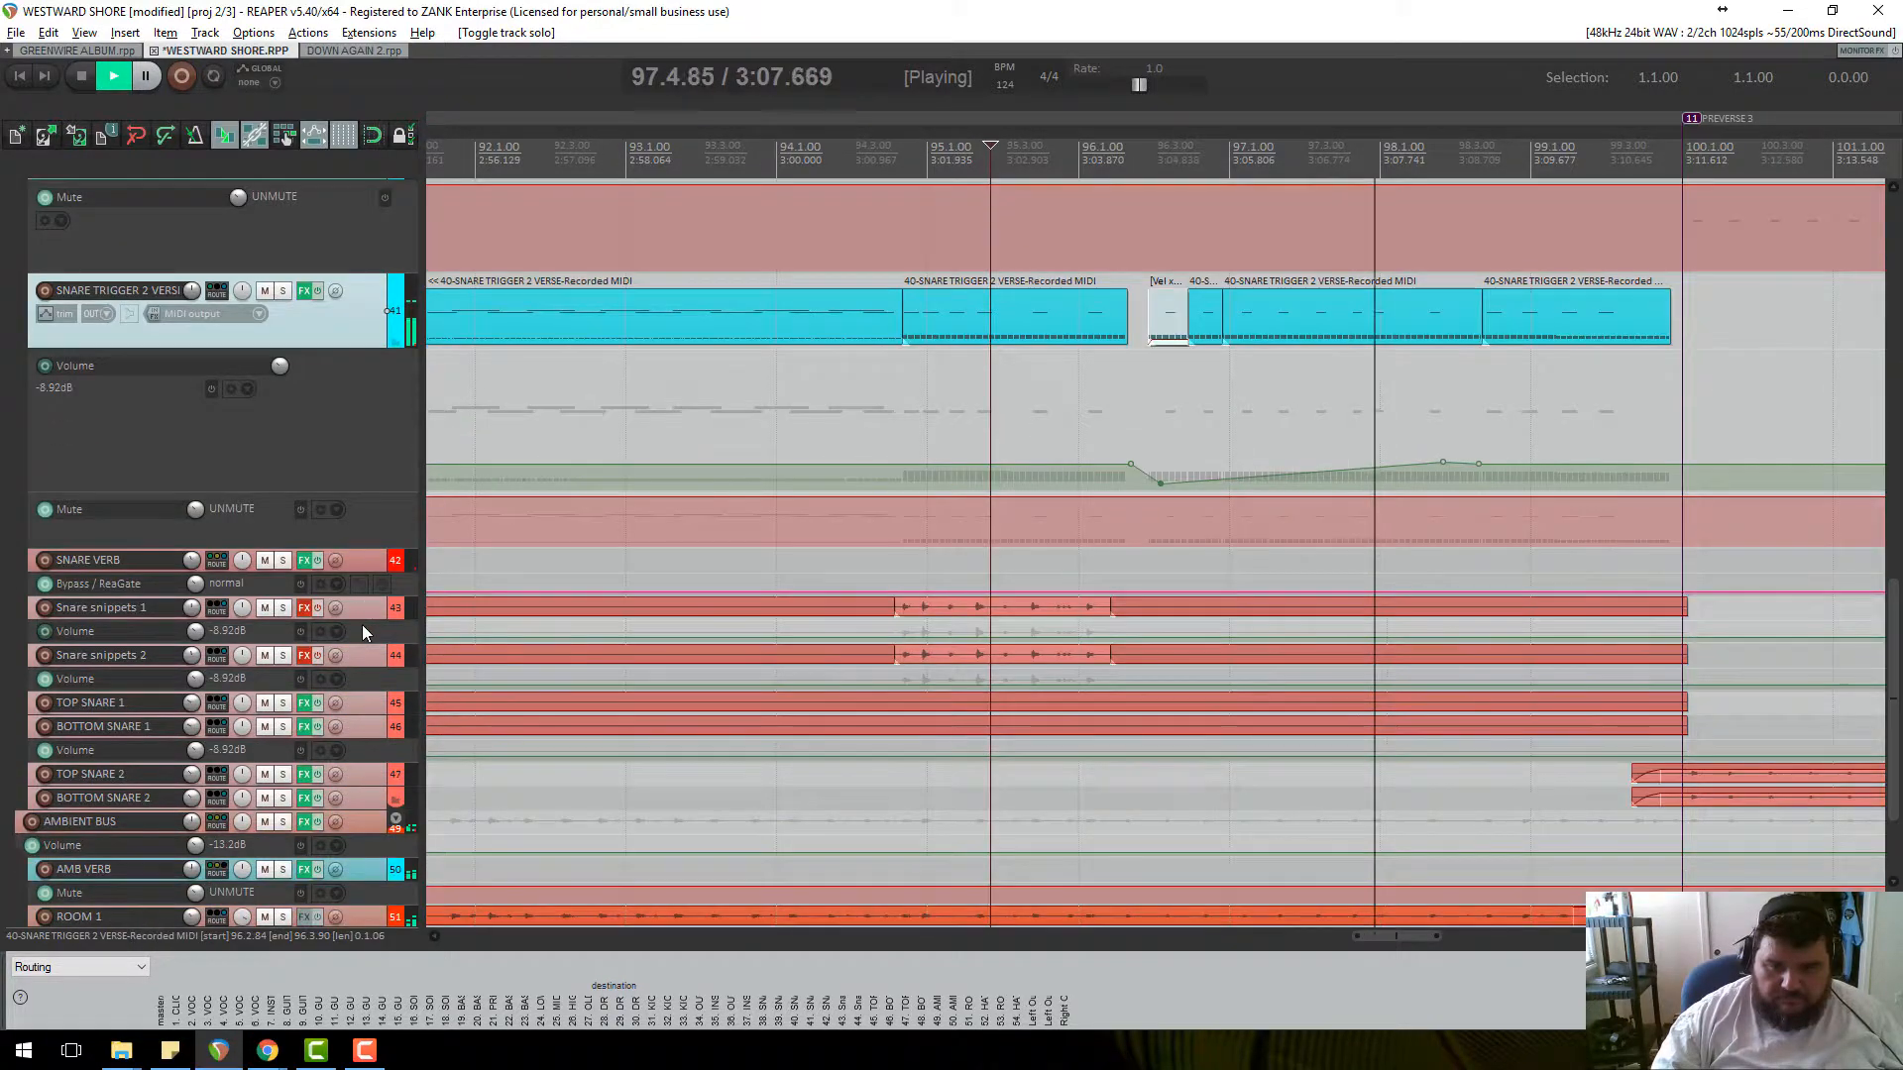
scroll(387, 464, up, 4)
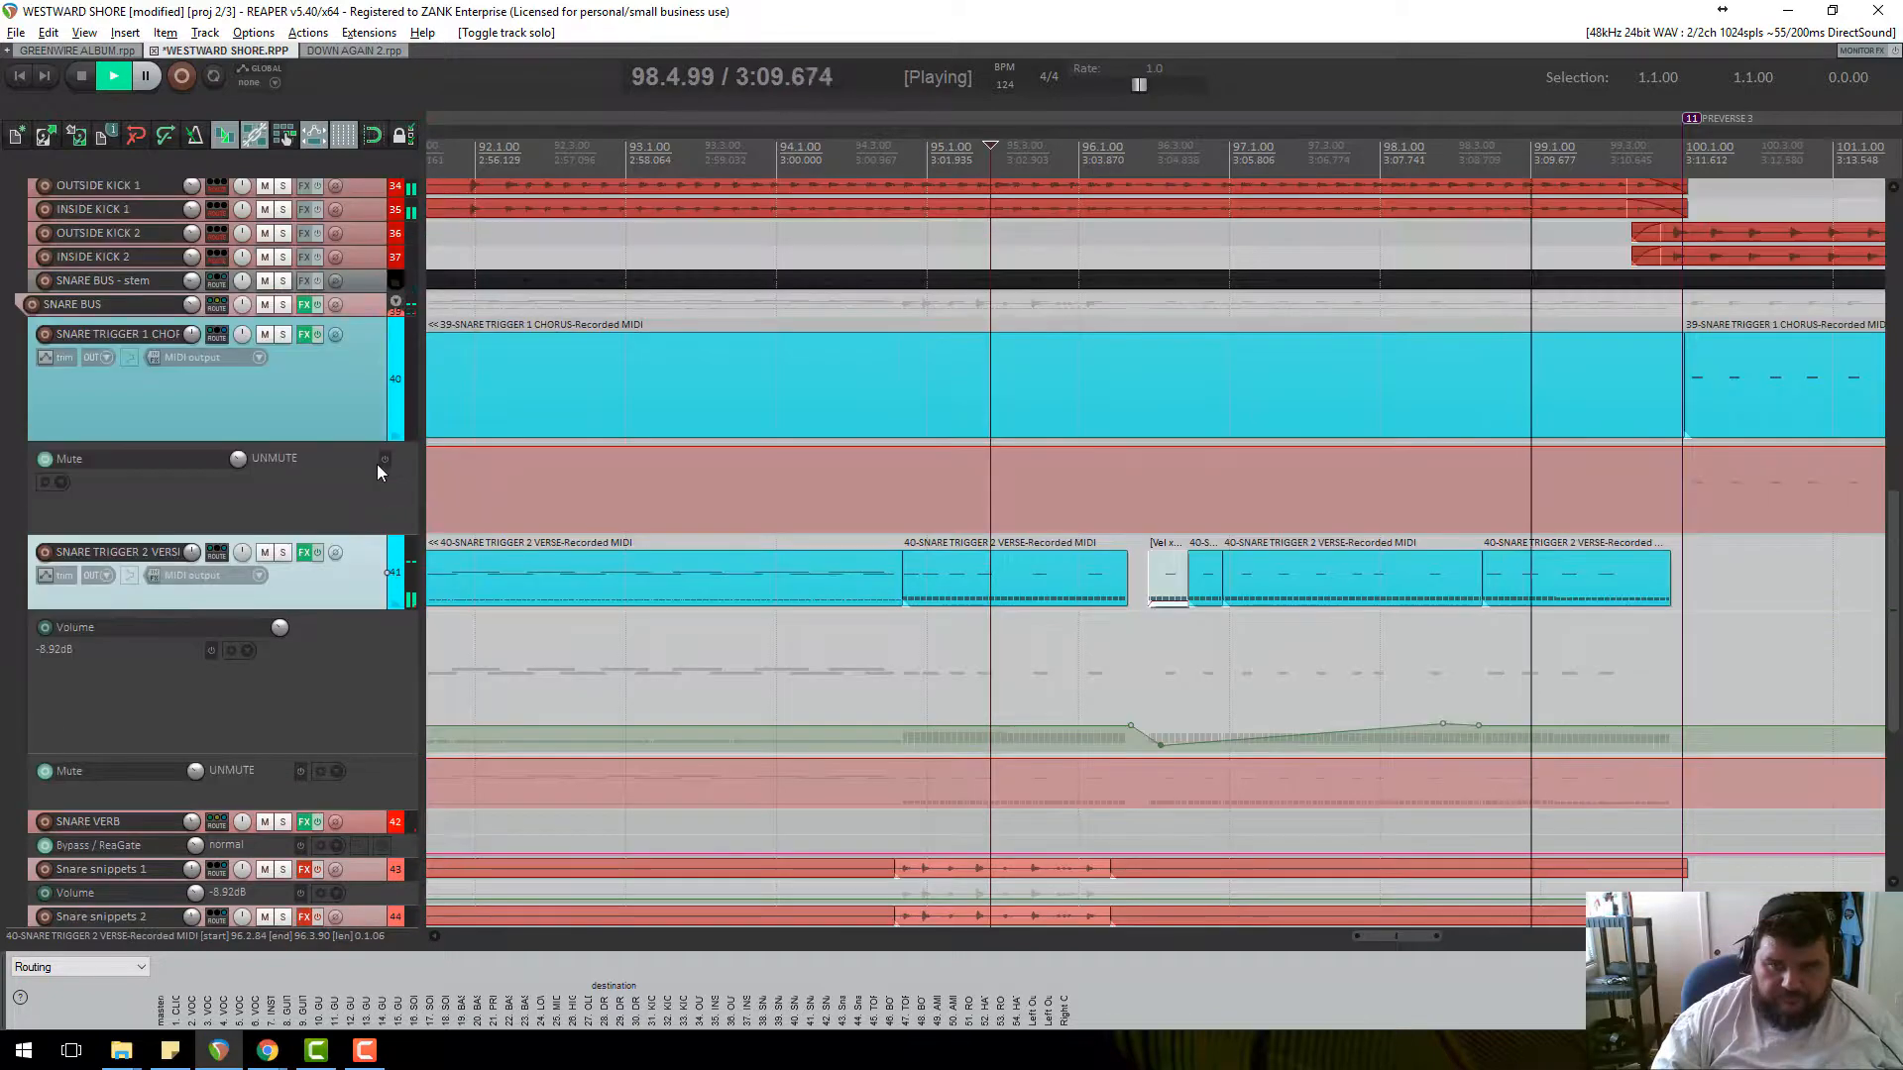
scroll(1338, 497, down, 2)
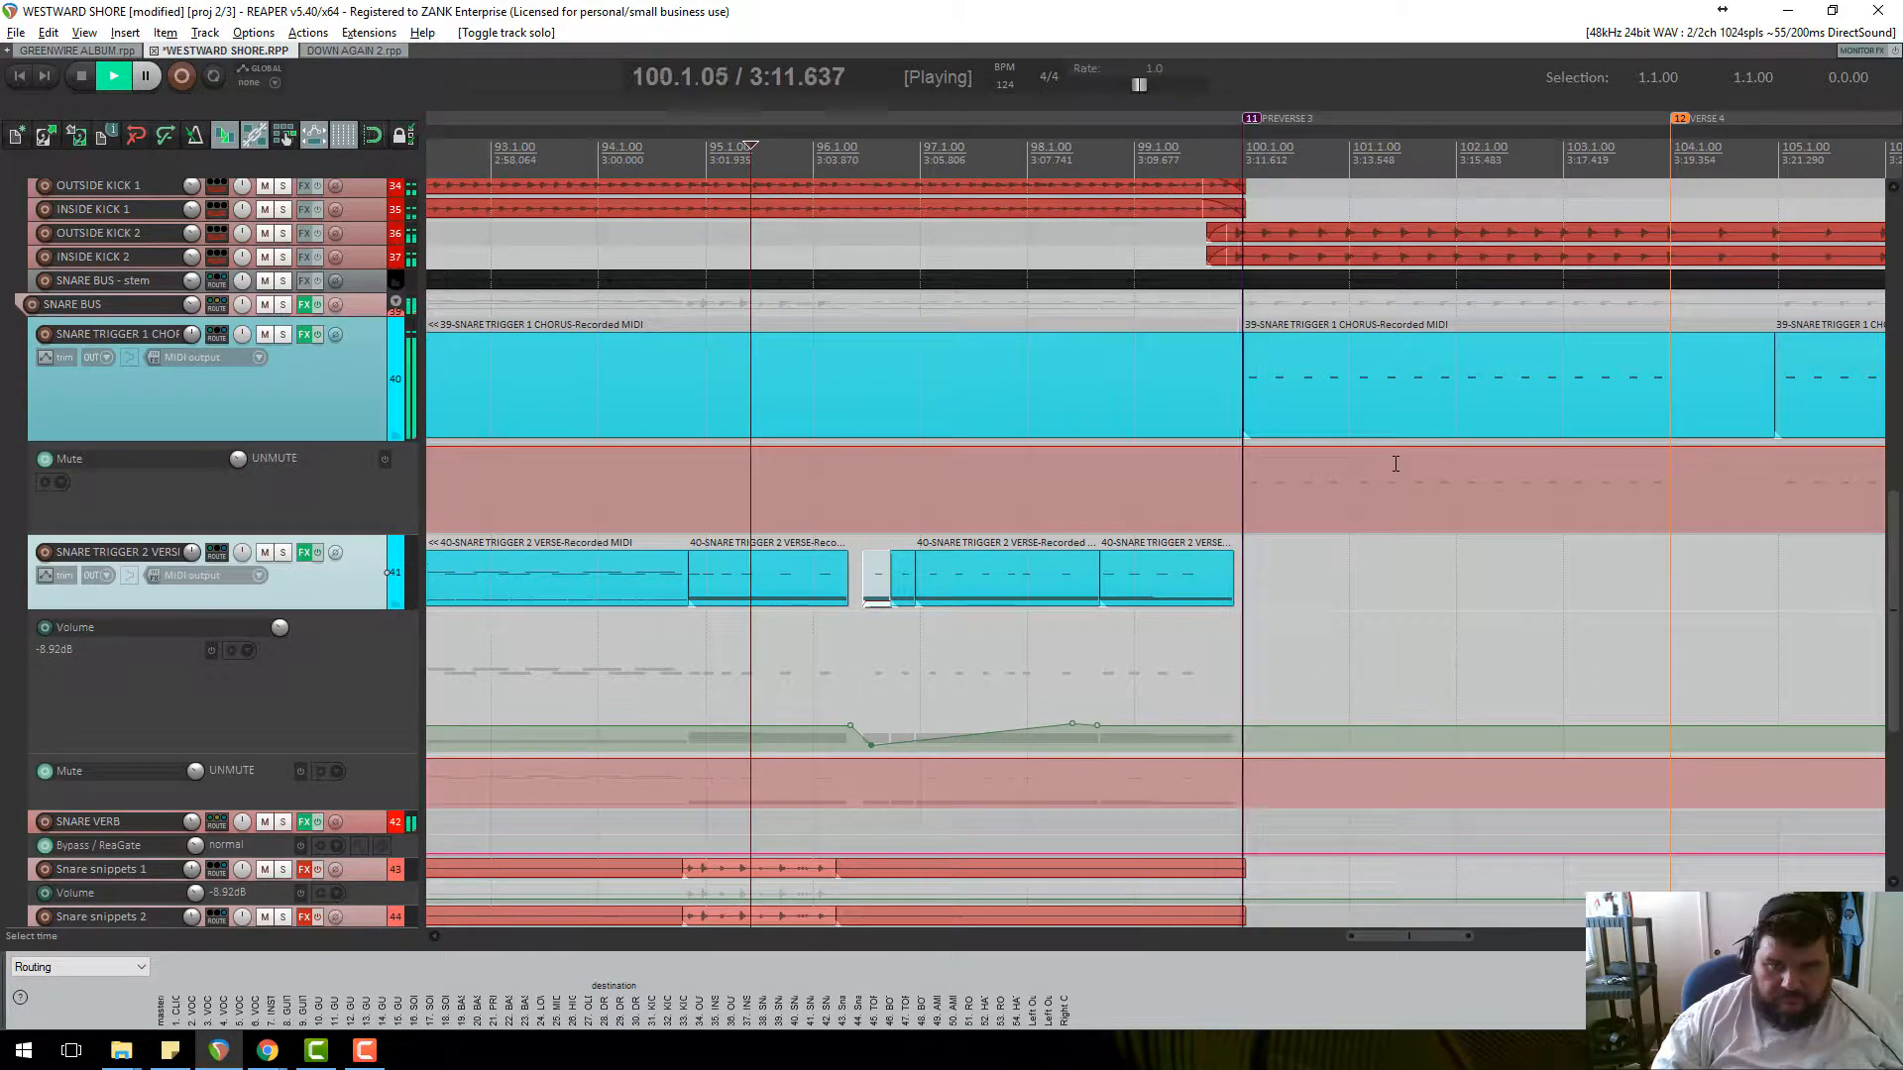
key(space)
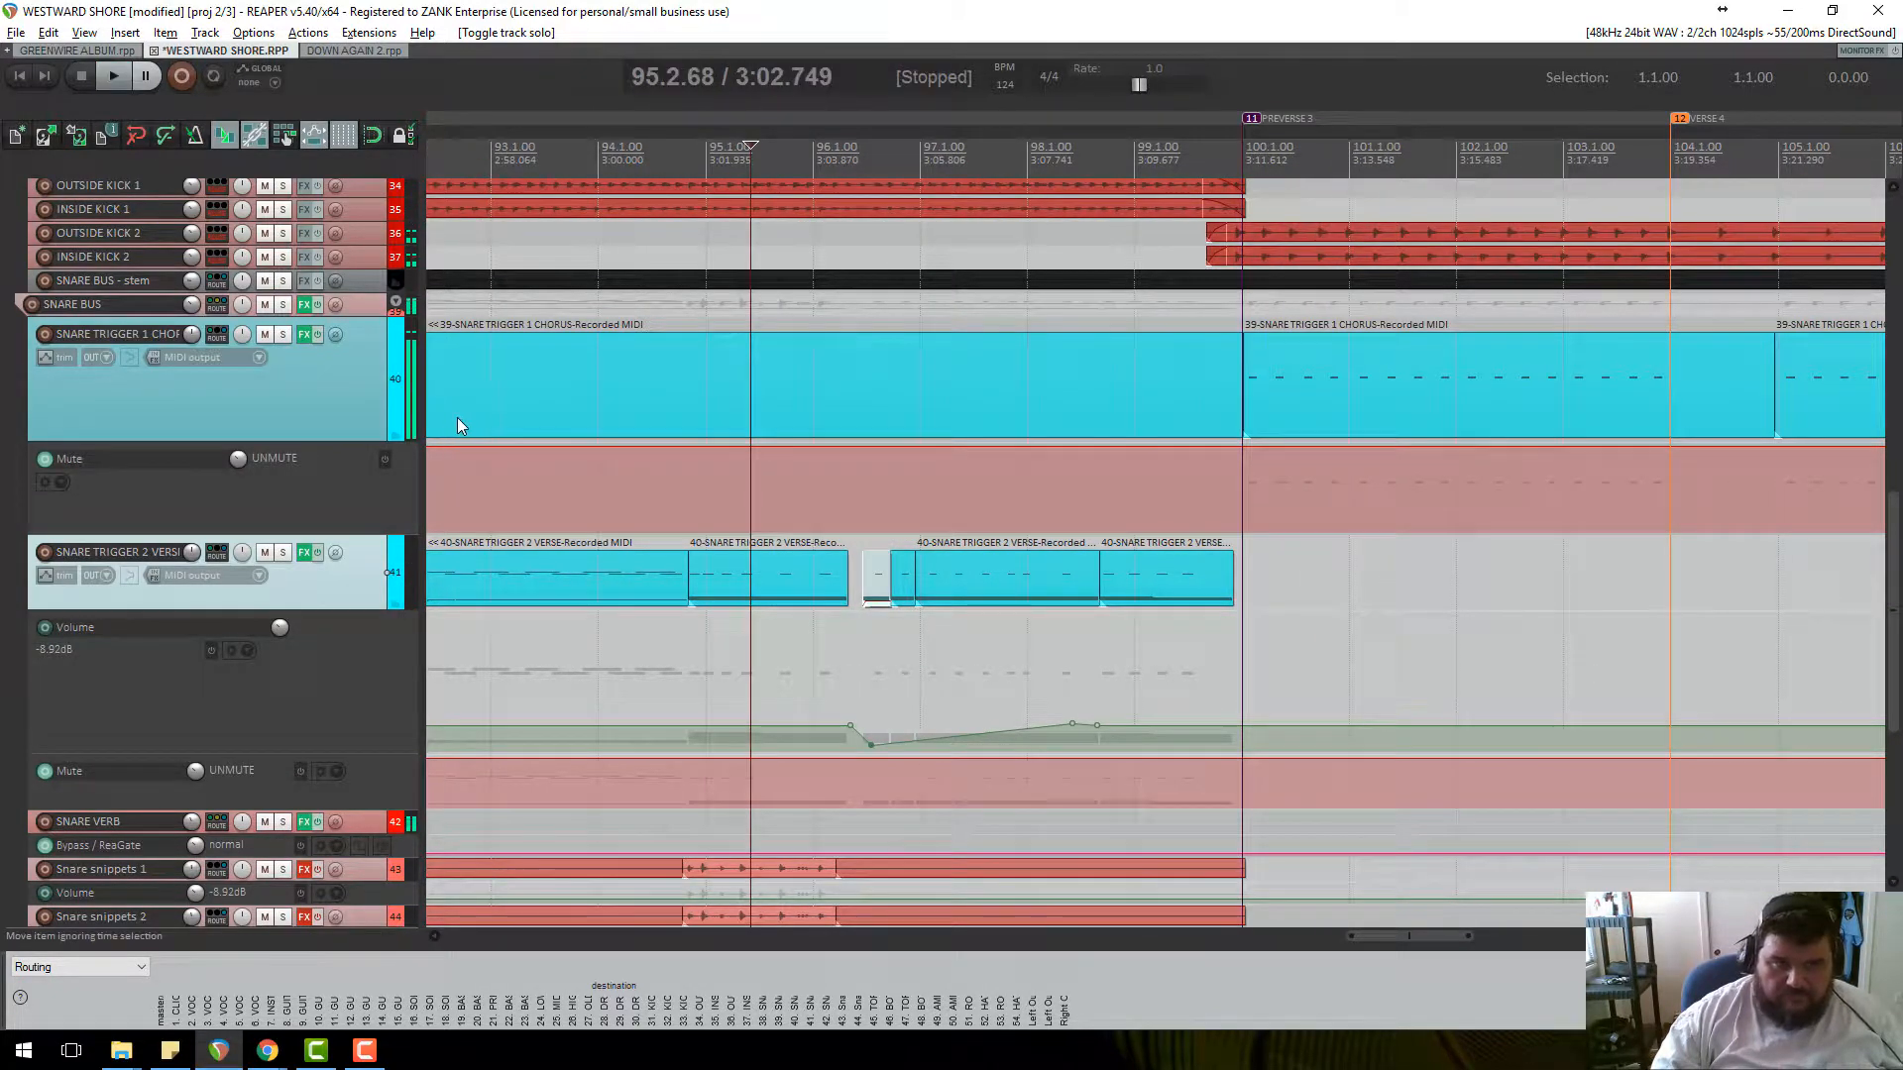
Show and arm the Volume envelope on SNARE TRIGGER 1 CHORUS.
click(45, 358)
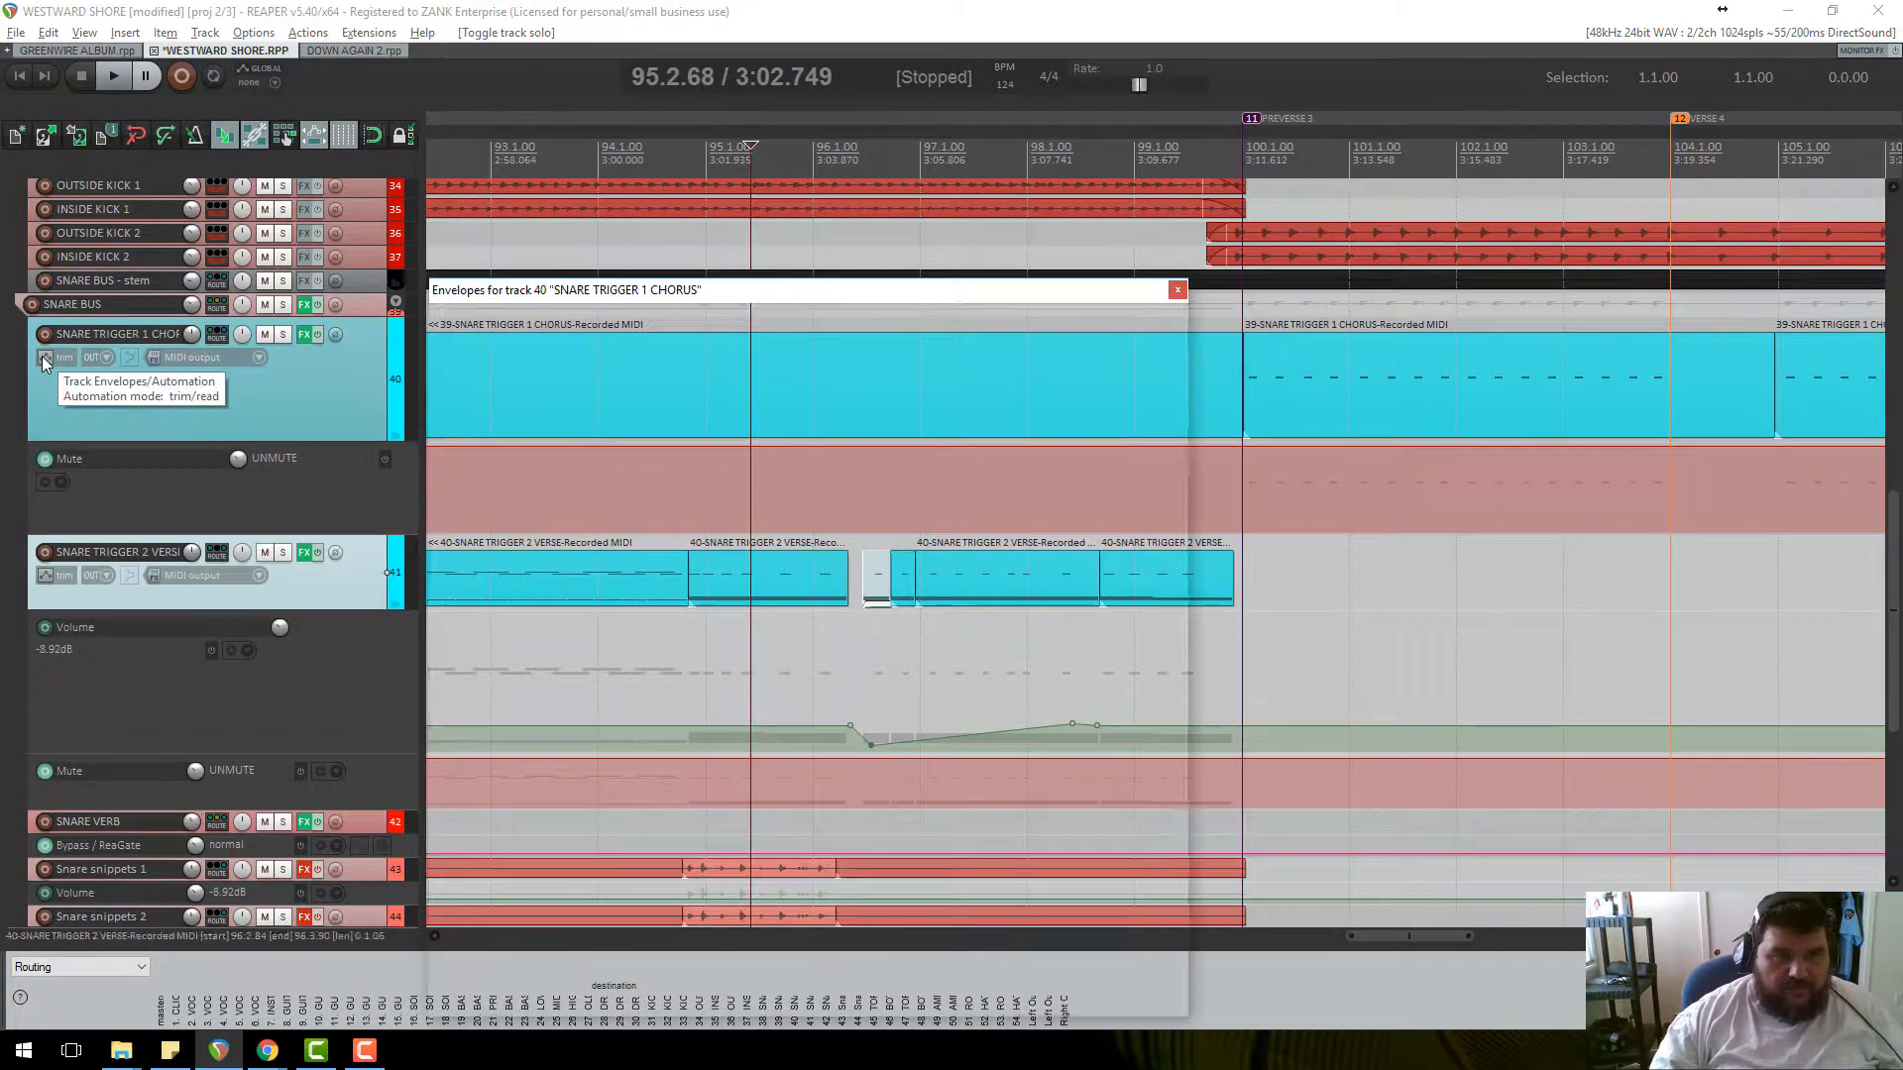
click(486, 392)
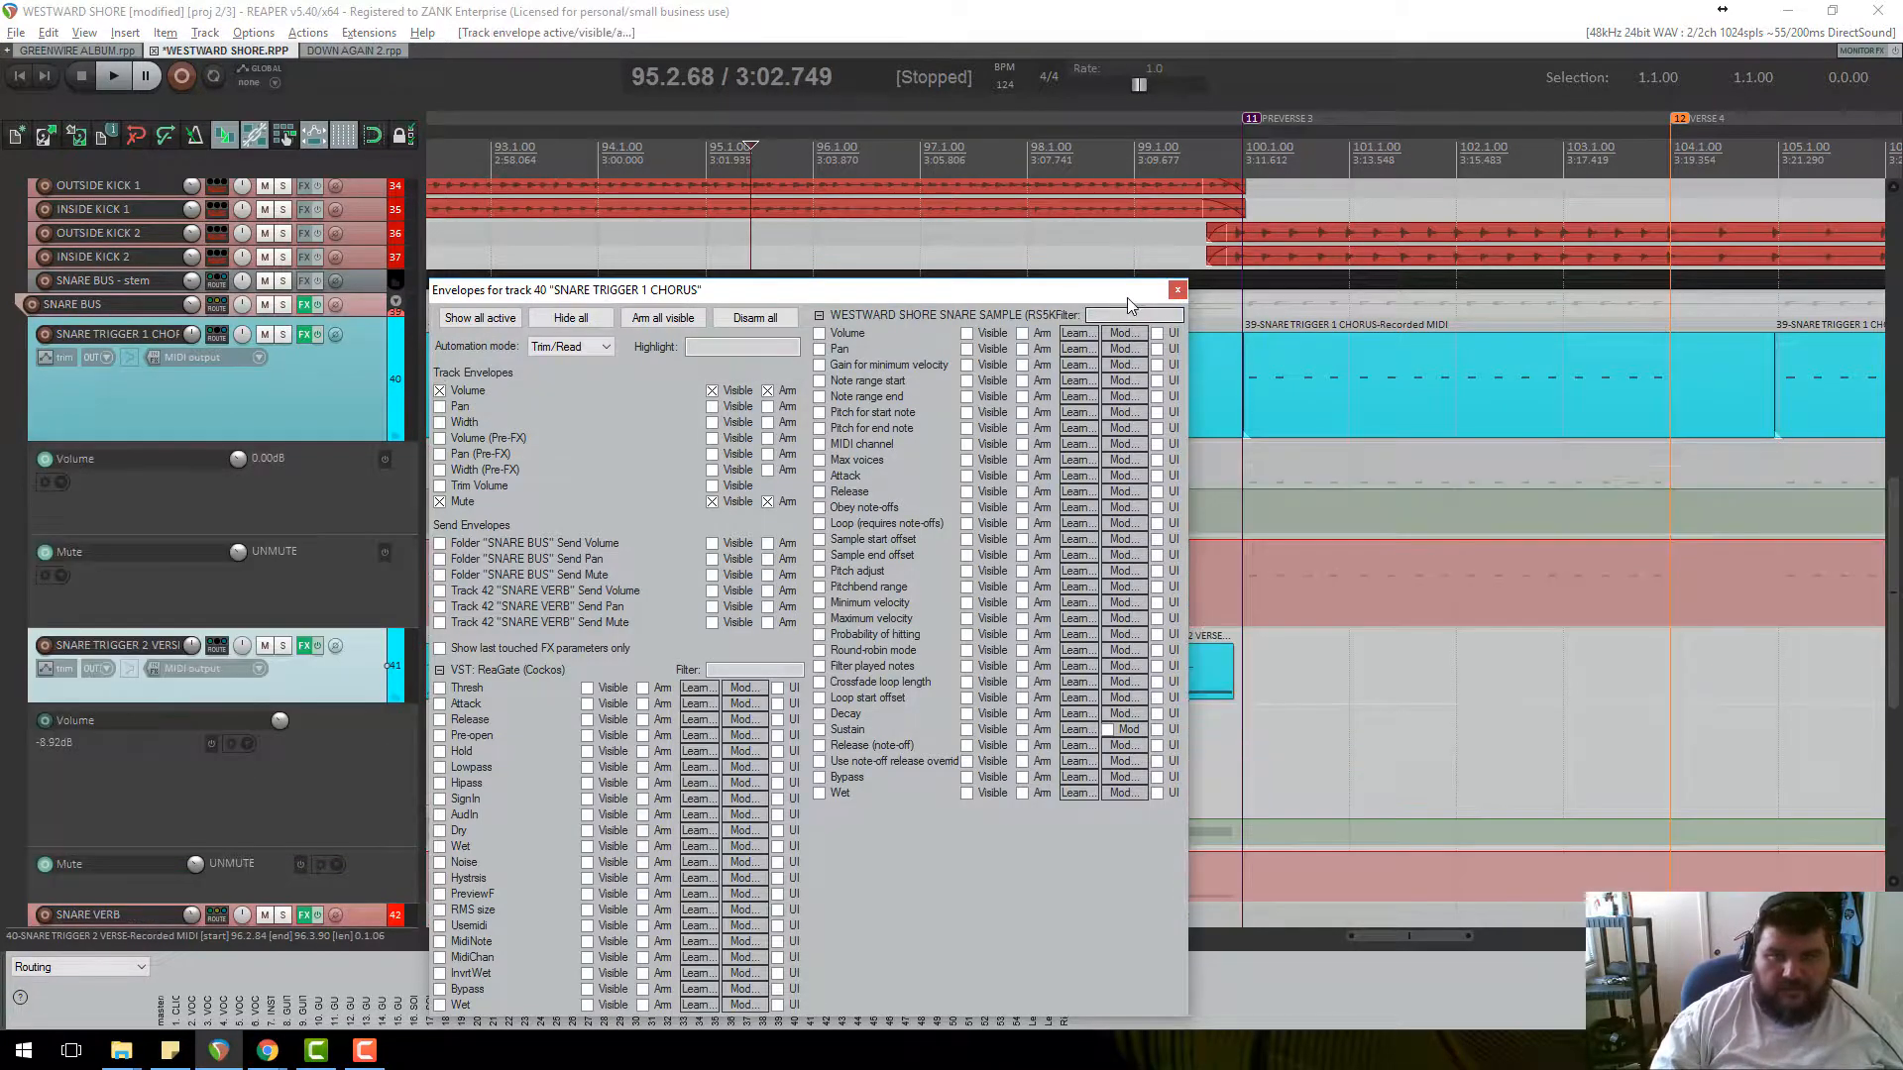
click(1177, 290)
Add envelope points at bar 100.1, pull the first down to -7.33 dB, and audition the dip.
click(1257, 181)
scroll(1256, 182, up, 3)
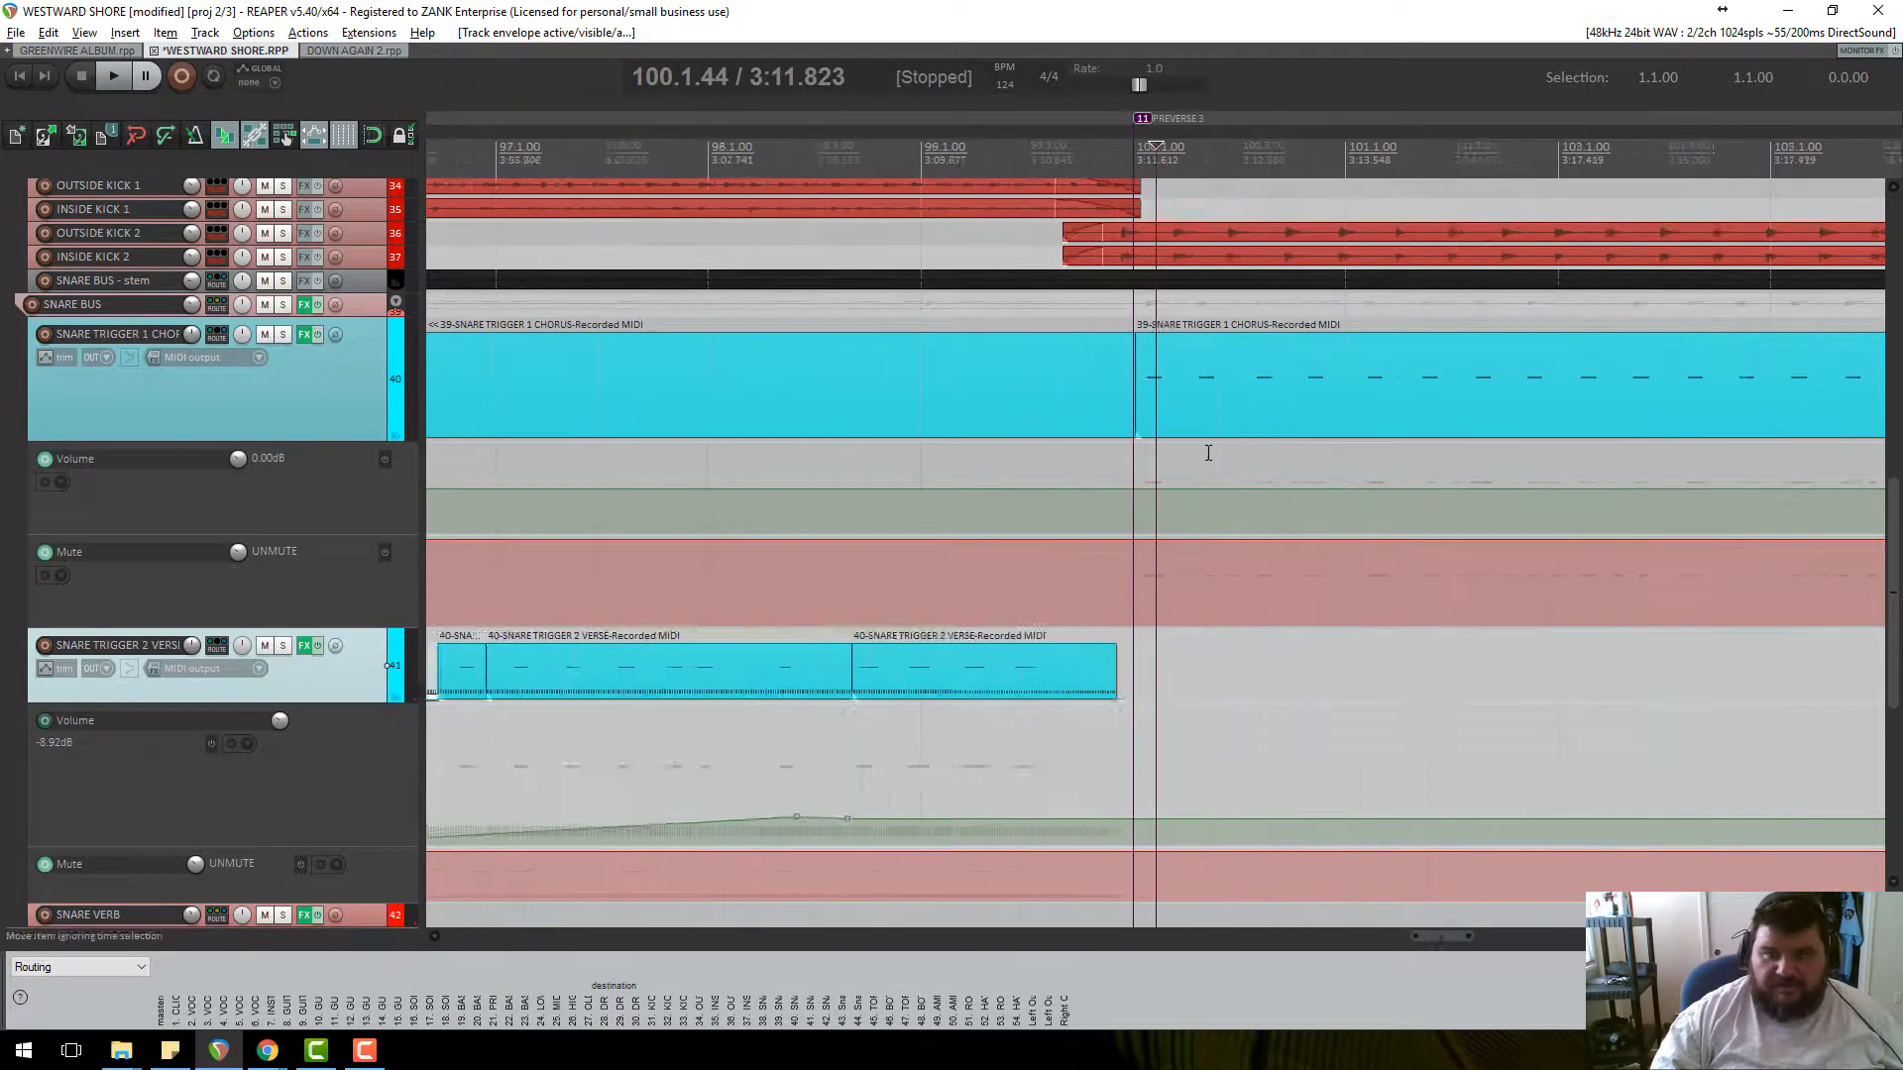
click(1125, 486)
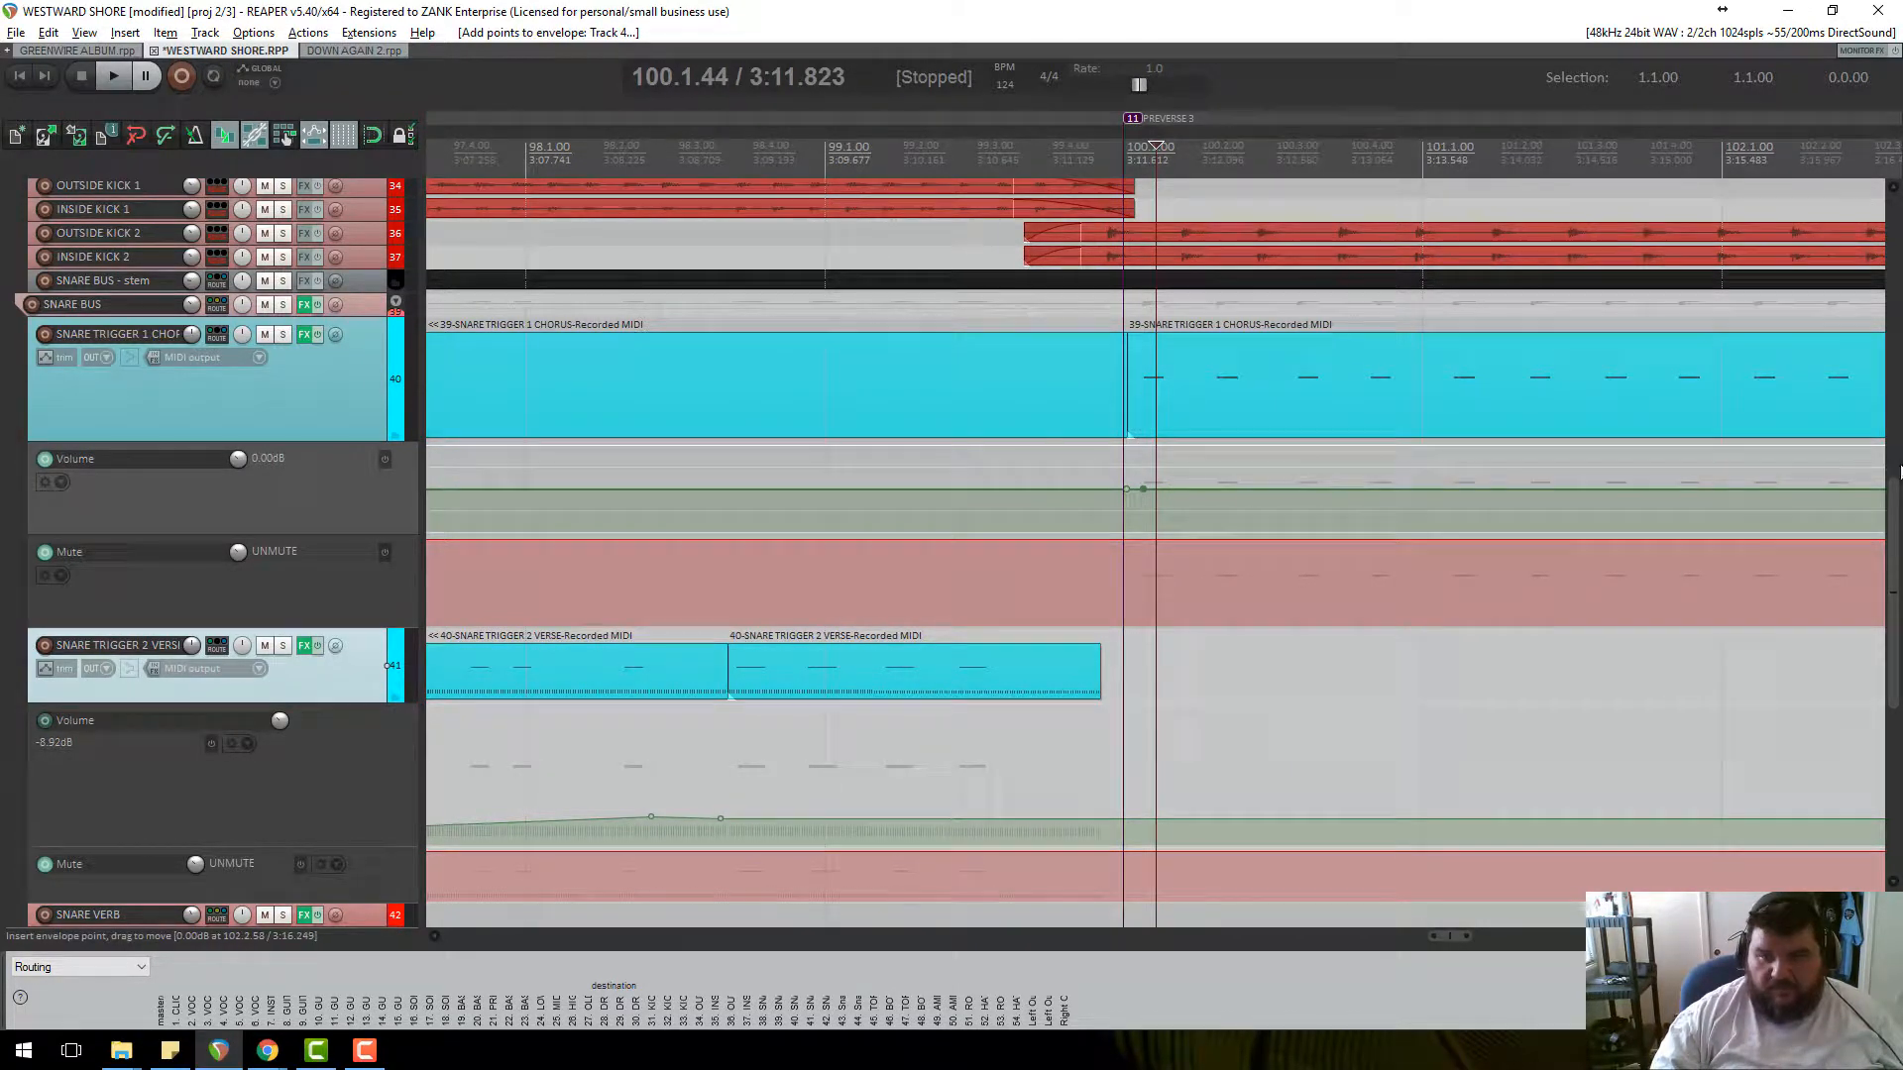
scroll(1739, 500, down, 3)
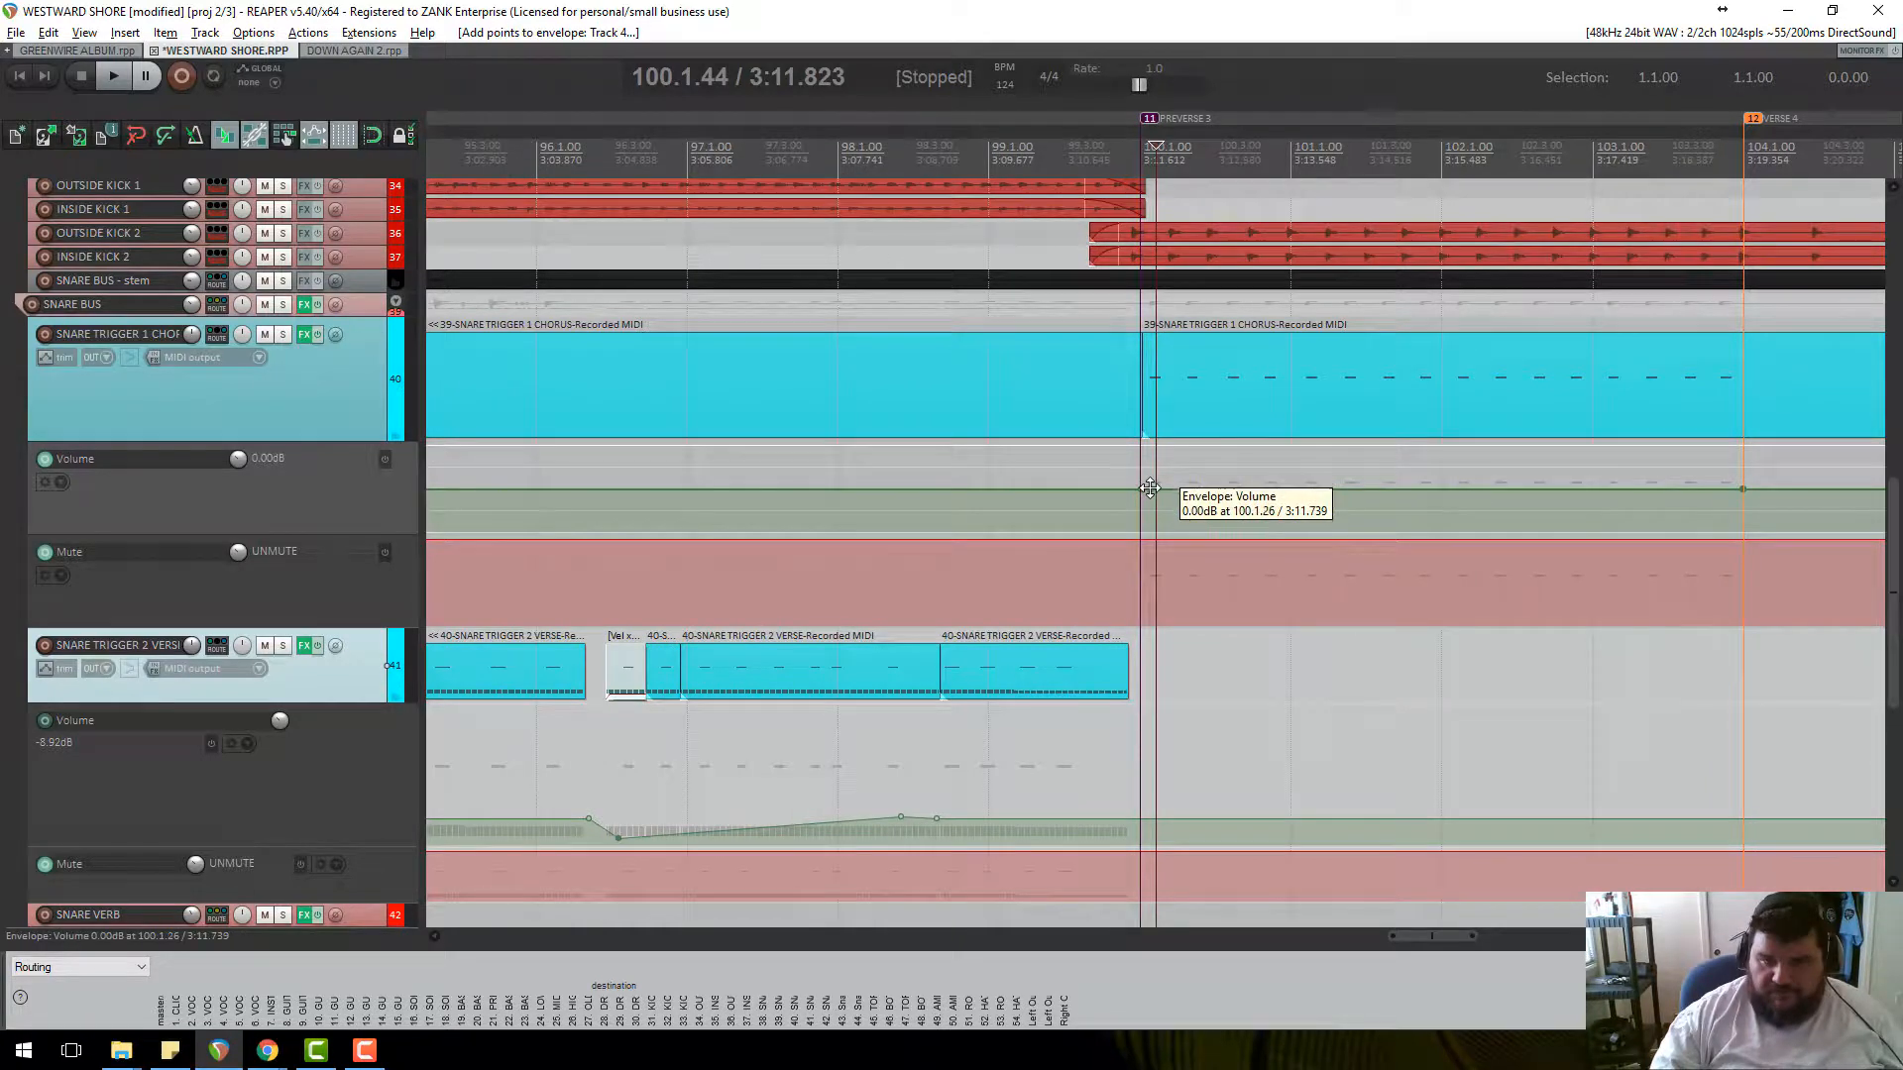
drag(1147, 489, 1149, 544)
click(1124, 246)
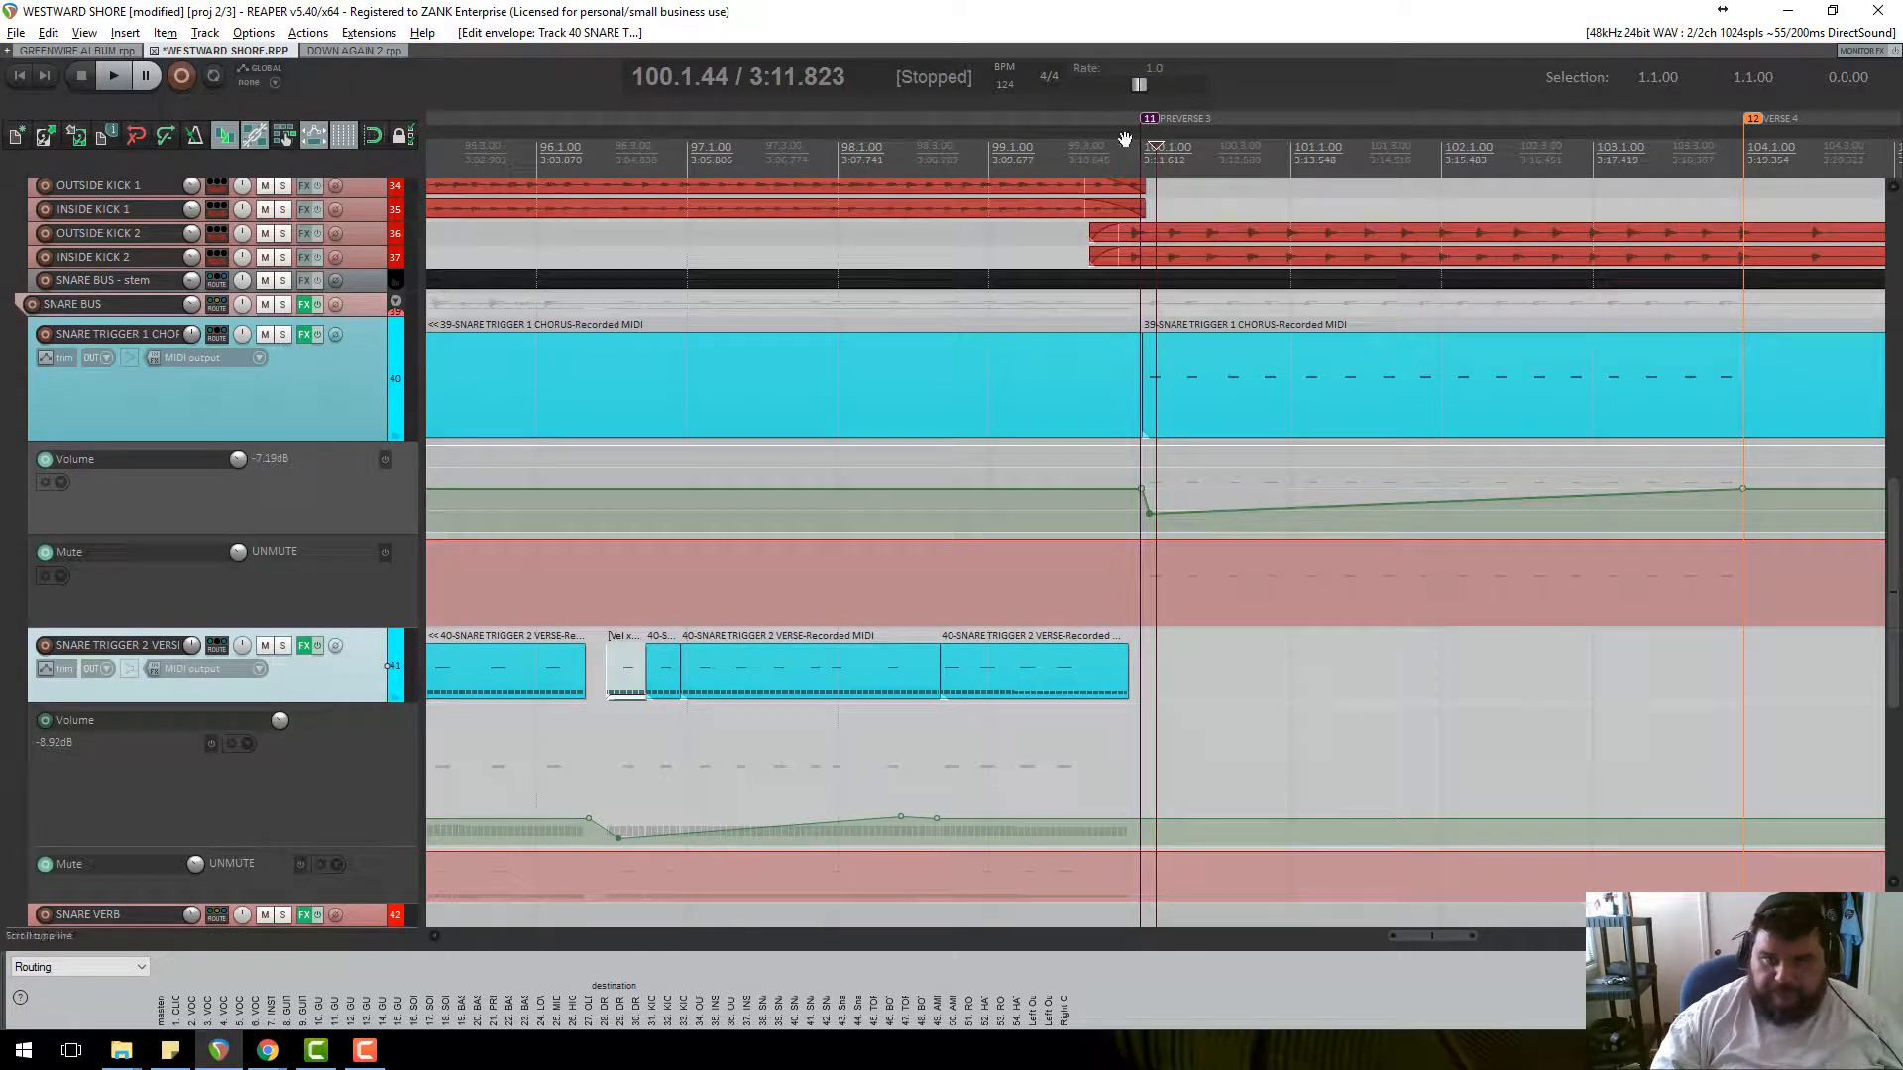
key(space)
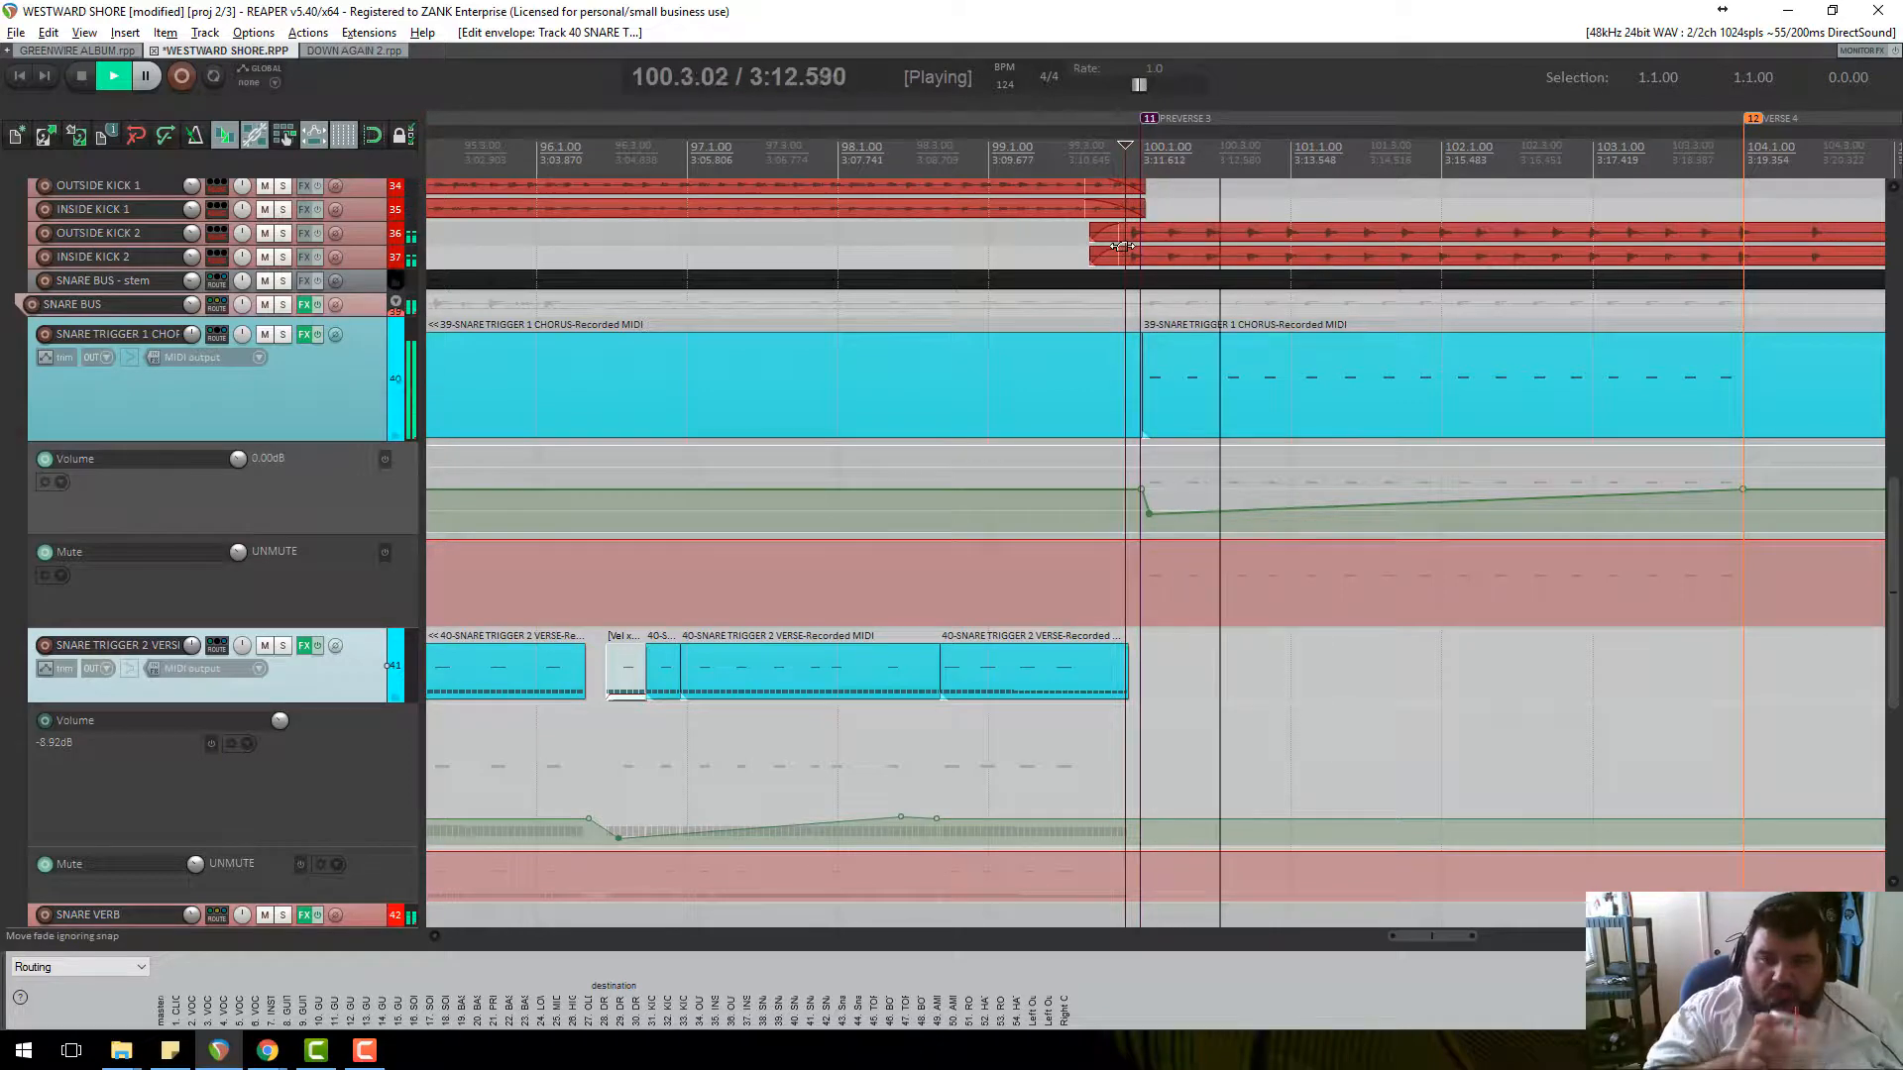
key(space)
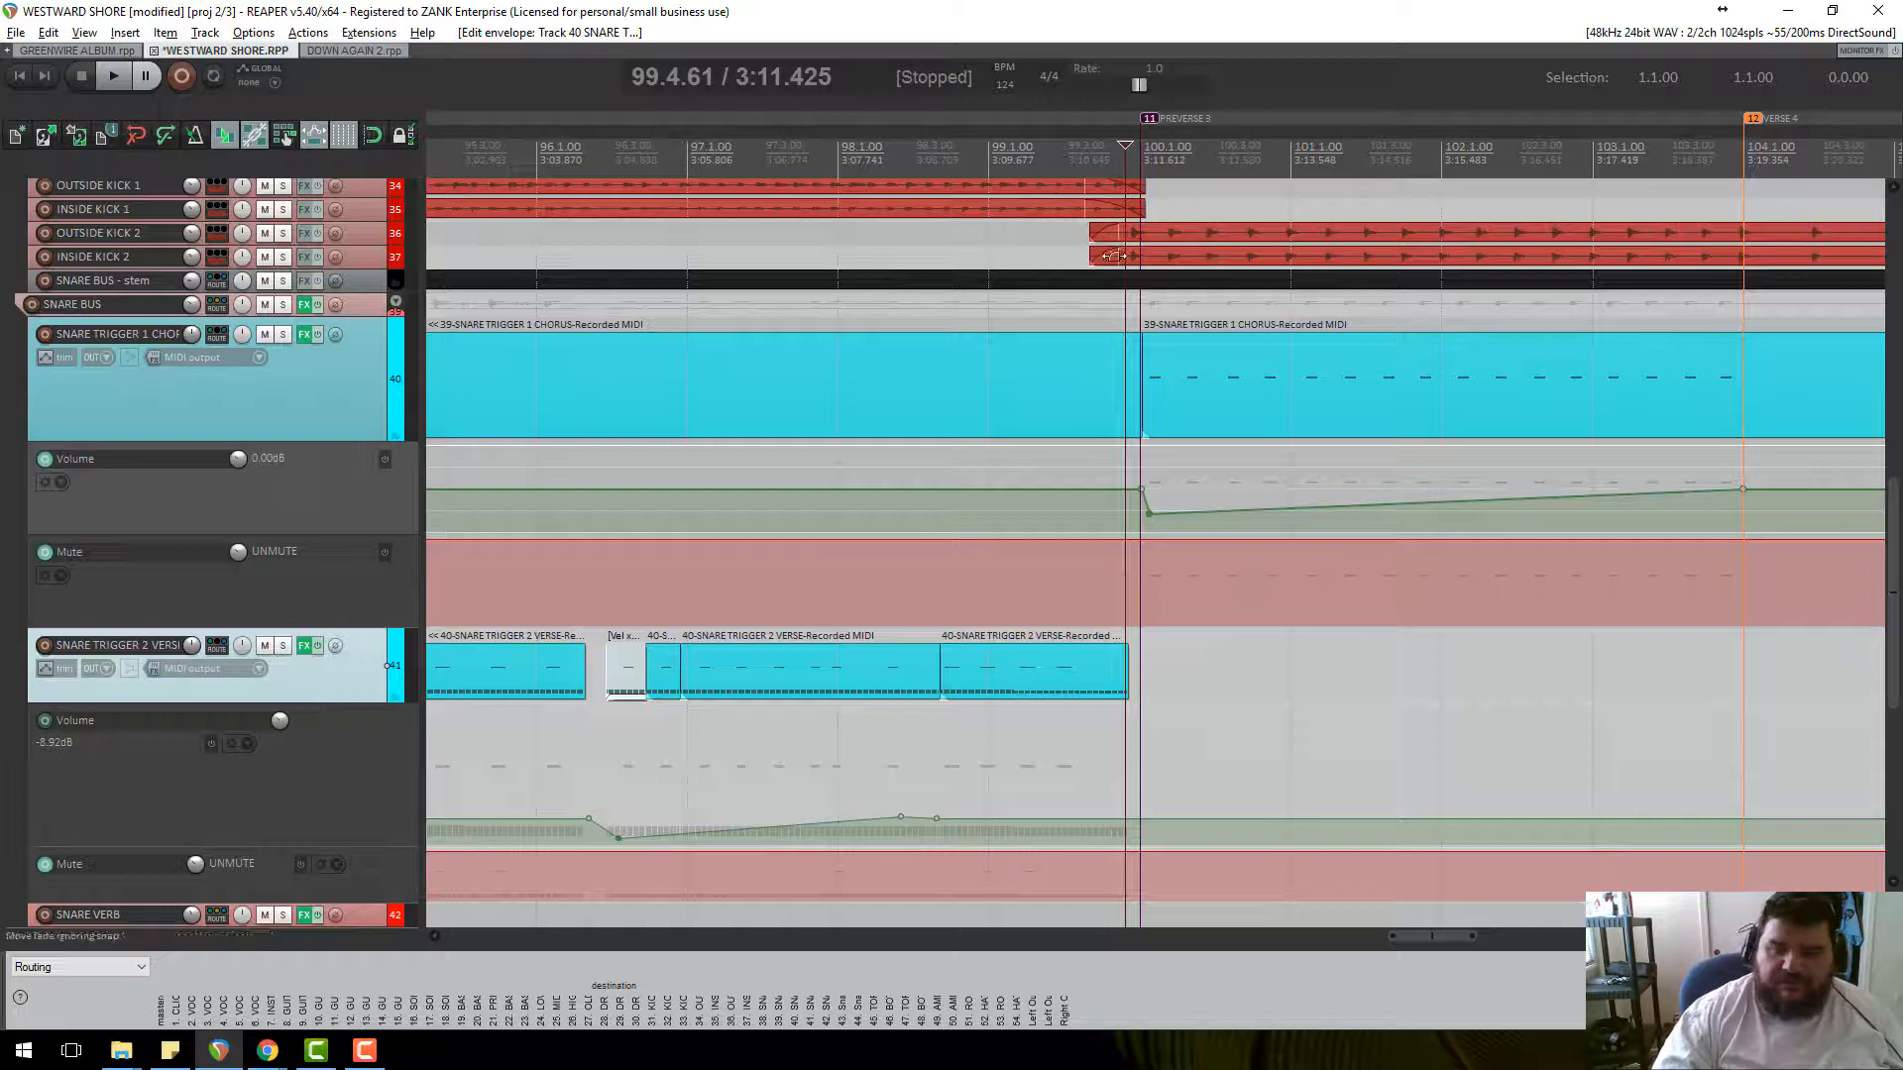
Lower the bar-100 volume envelope point to -10.1 dB and audition the deeper dip.
drag(1148, 513, 1200, 534)
key(space)
scroll(1190, 505, up, 2)
key(space)
key(space)
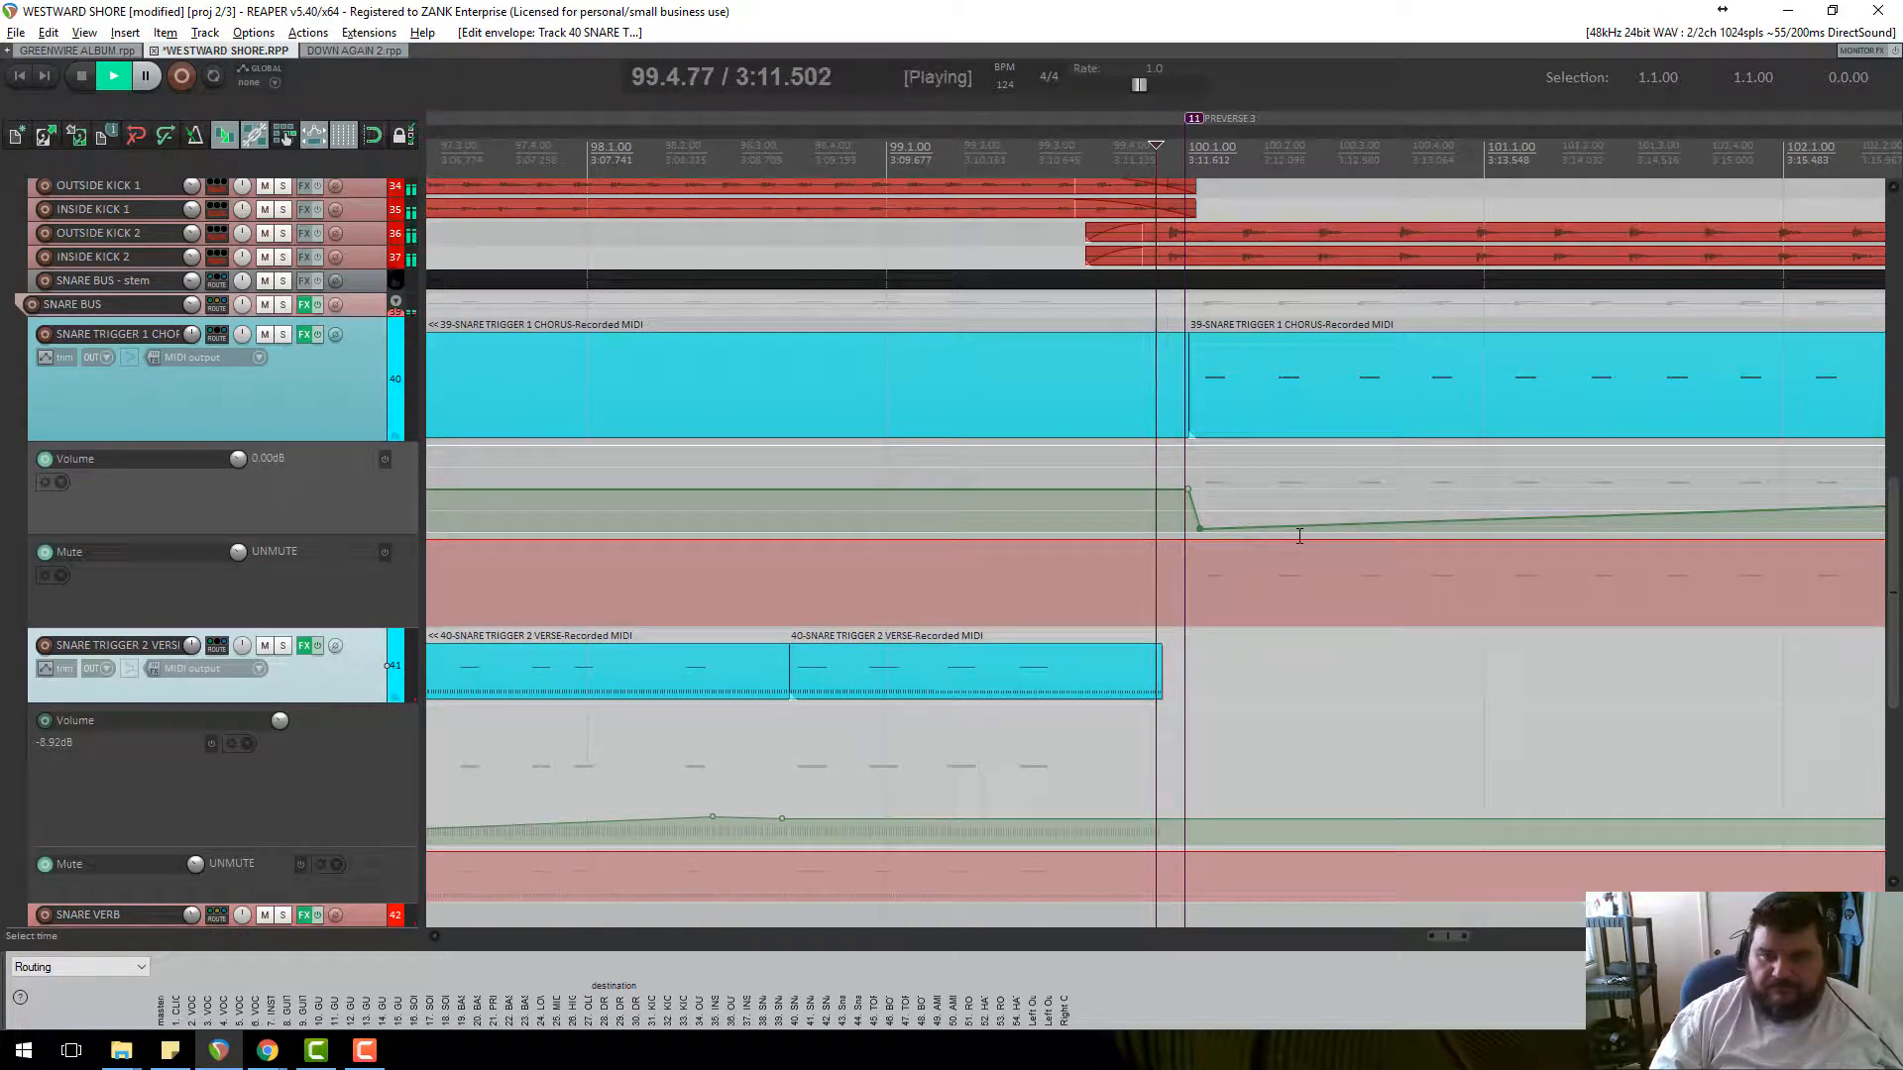
Solo Snare Trigger 1 Chorus and add a lowered envelope point near 103.4.74.
key(space)
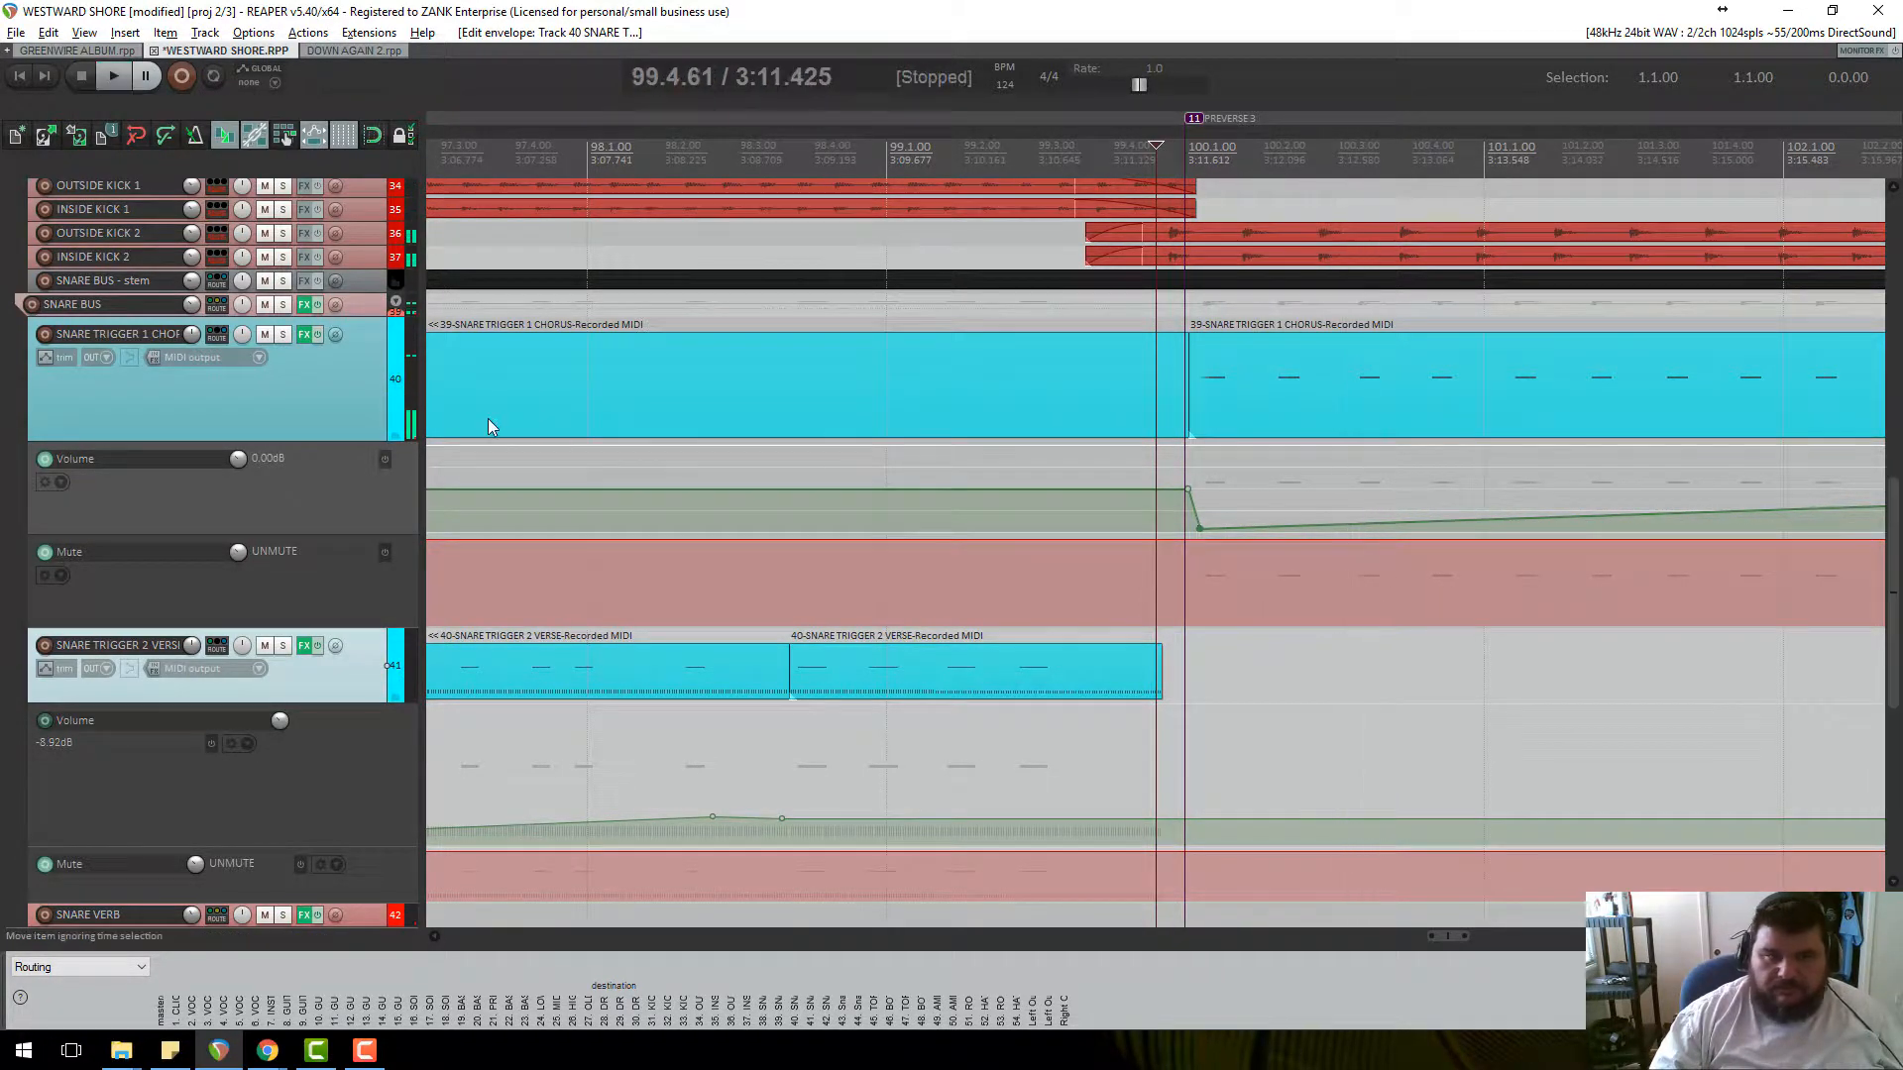
click(284, 333)
key(space)
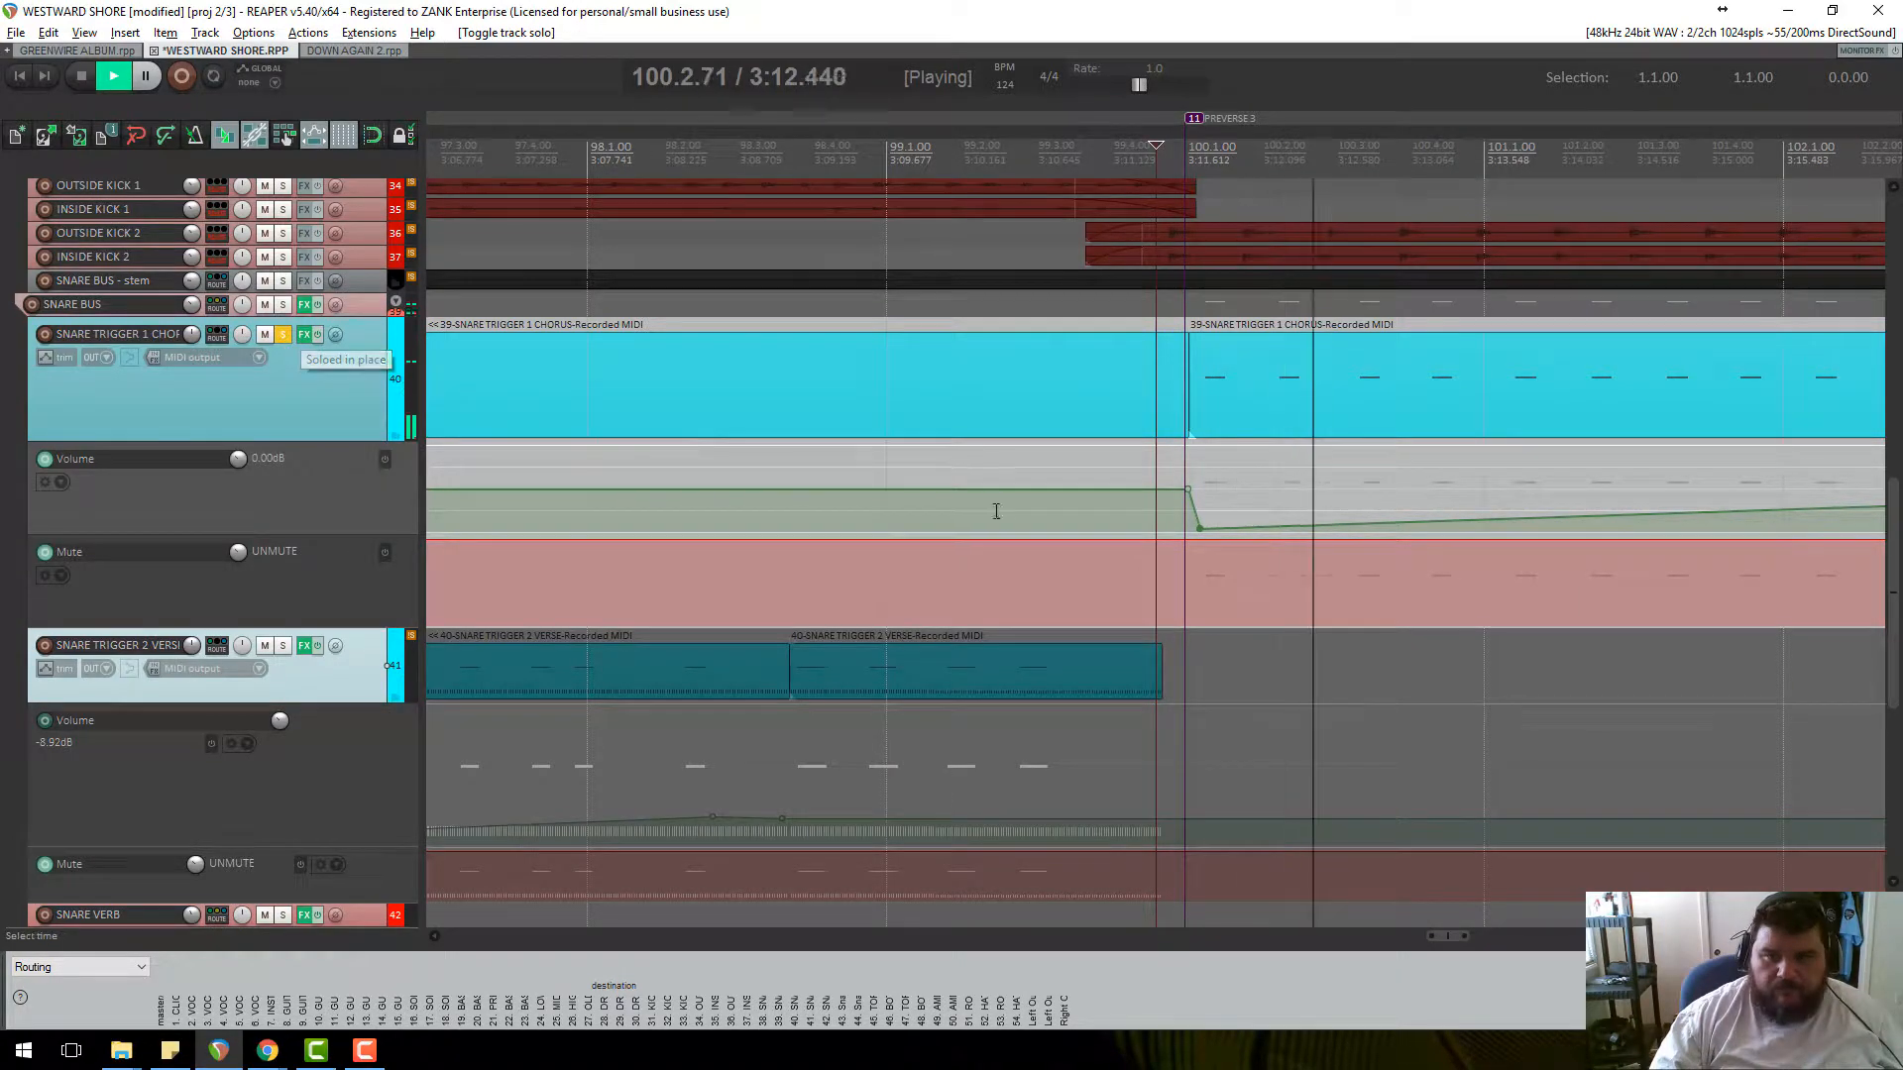
scroll(1298, 515, down, 3)
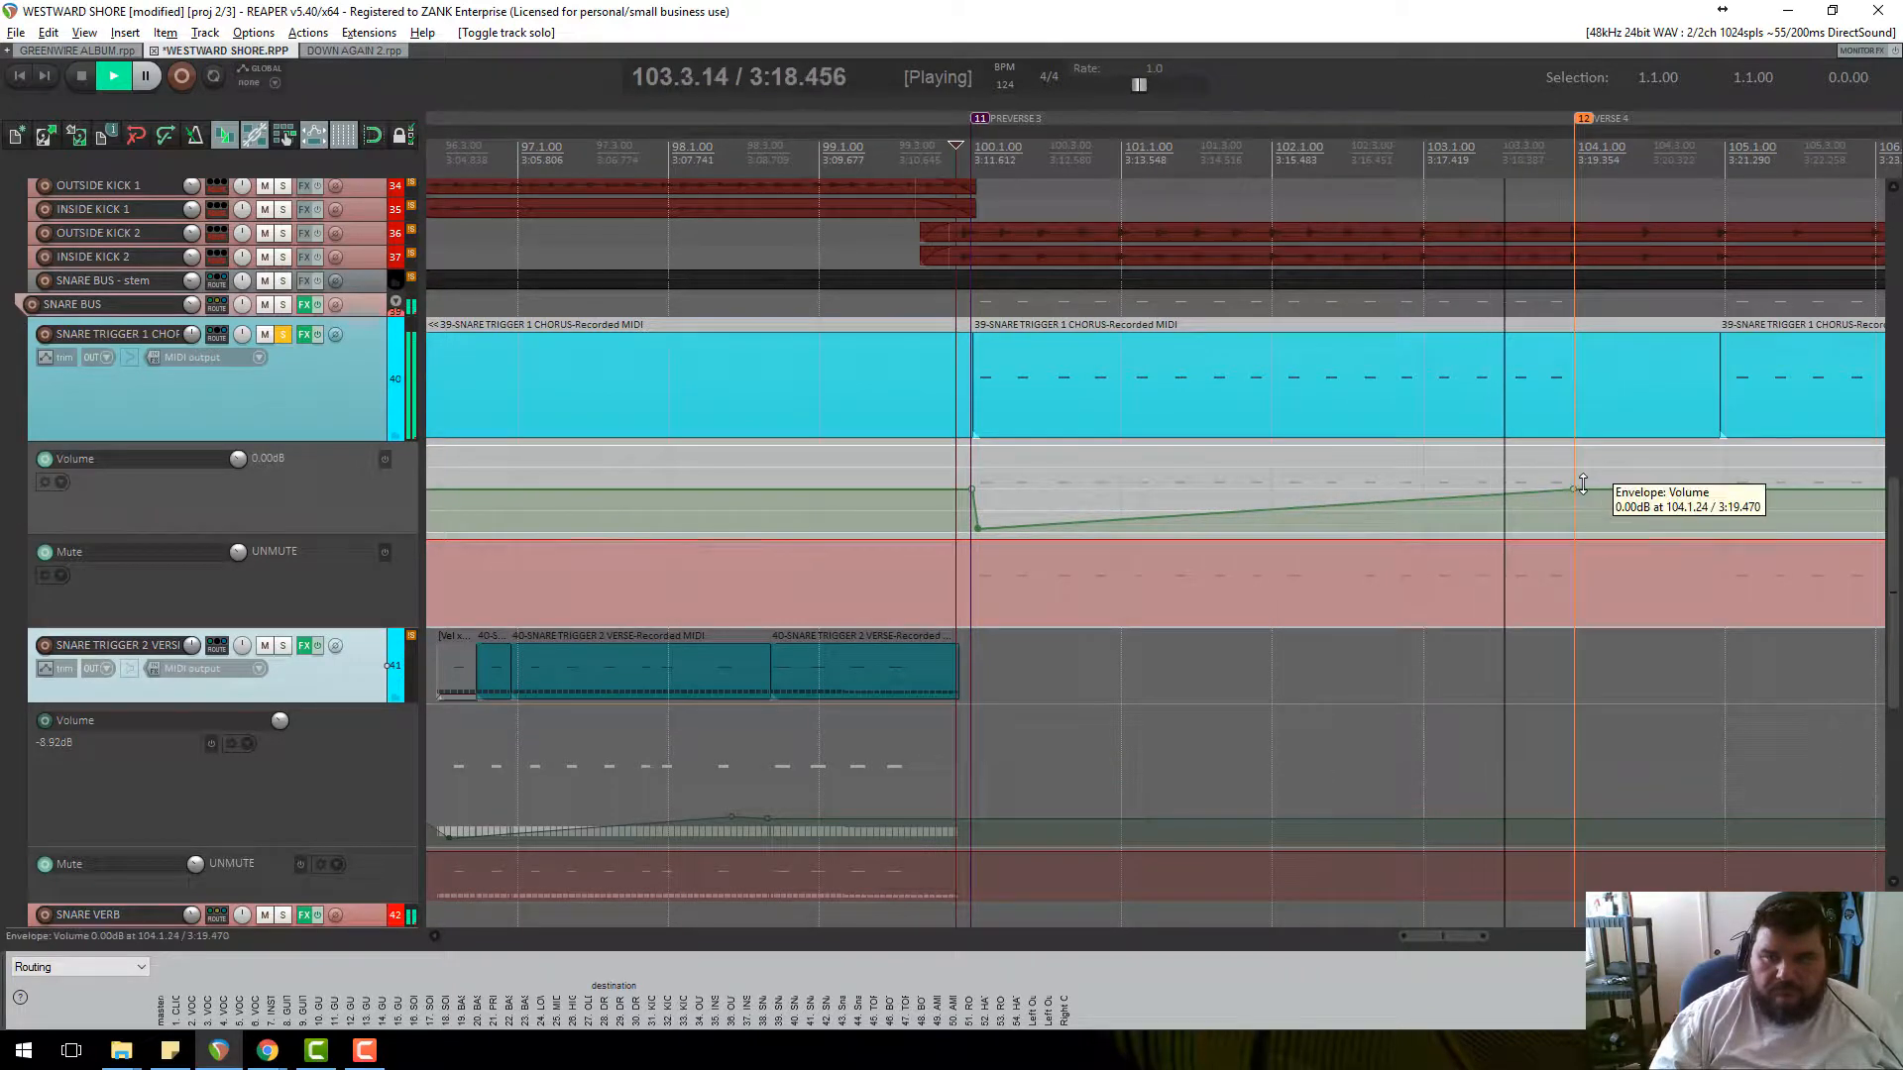
key(space)
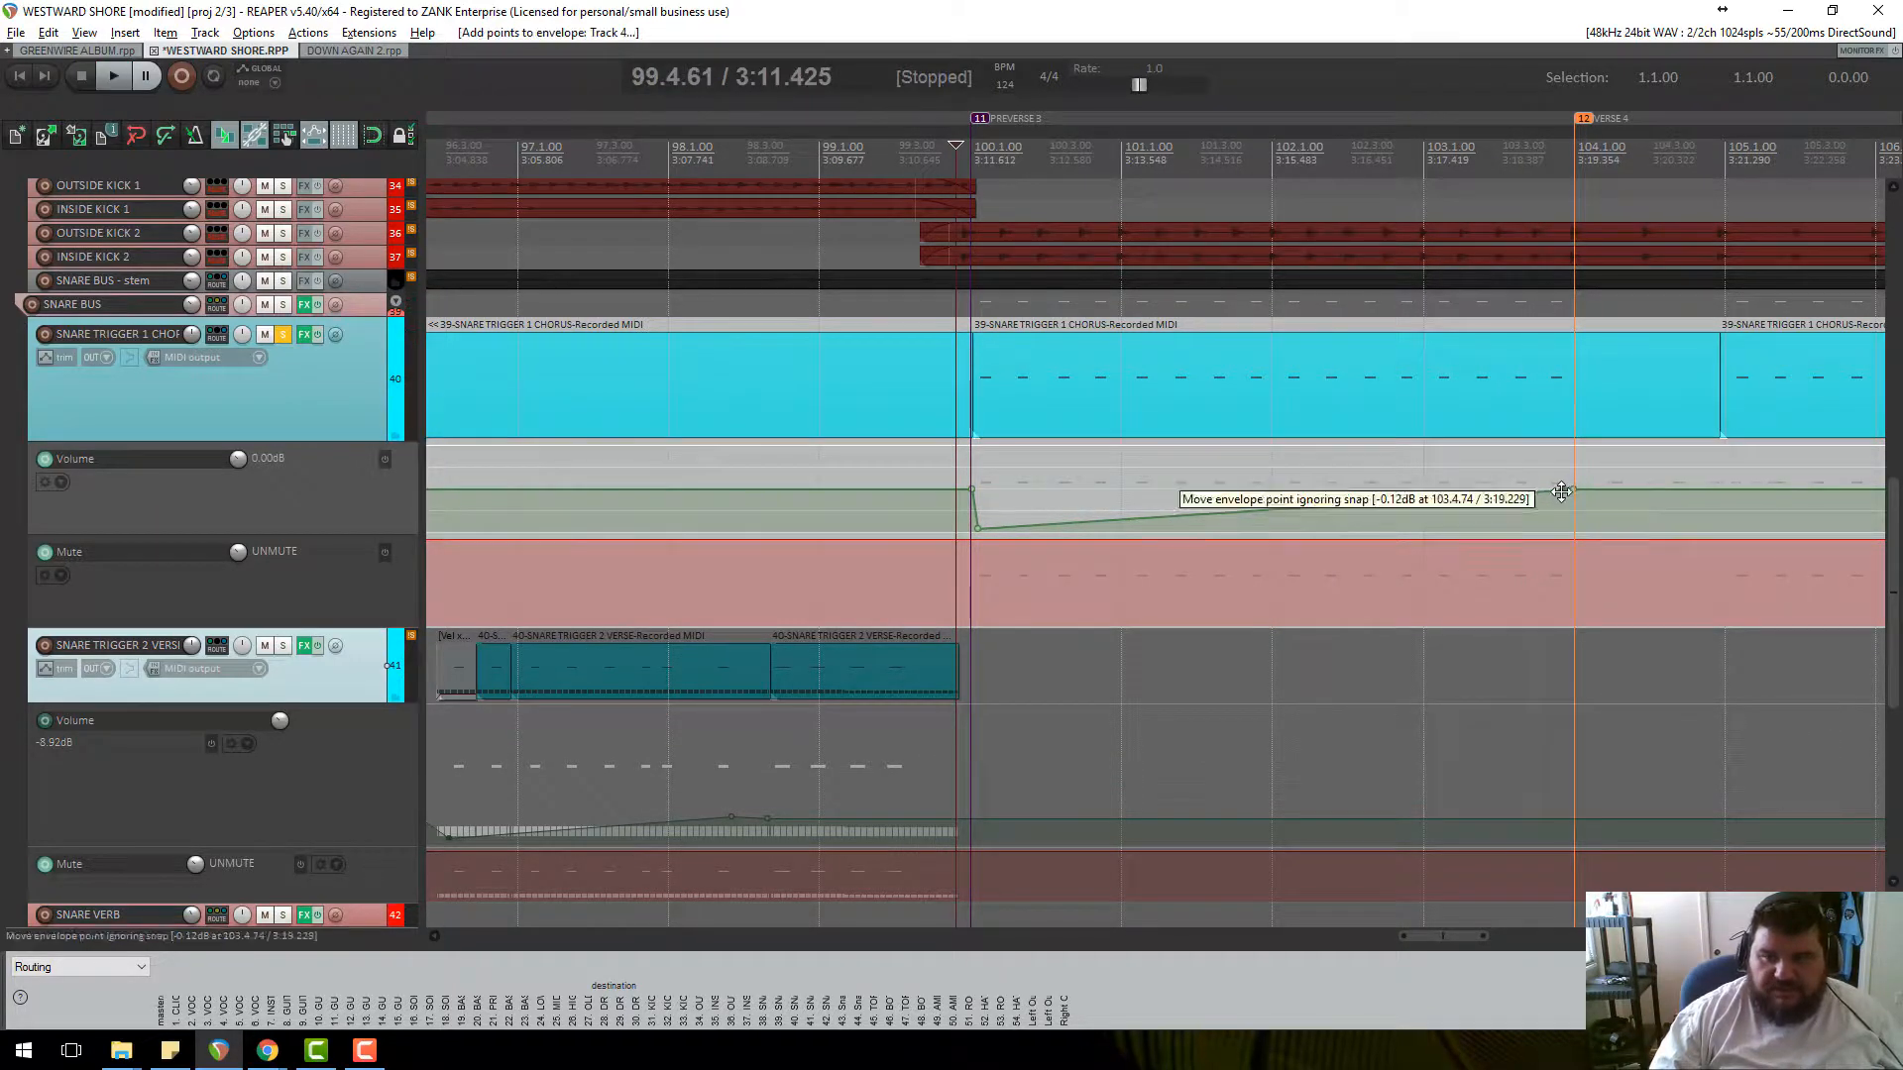
drag(1562, 493, 1561, 529)
Check the track's sampler in the FX chain, then unsolo Snare Trigger 1 Chorus.
click(304, 335)
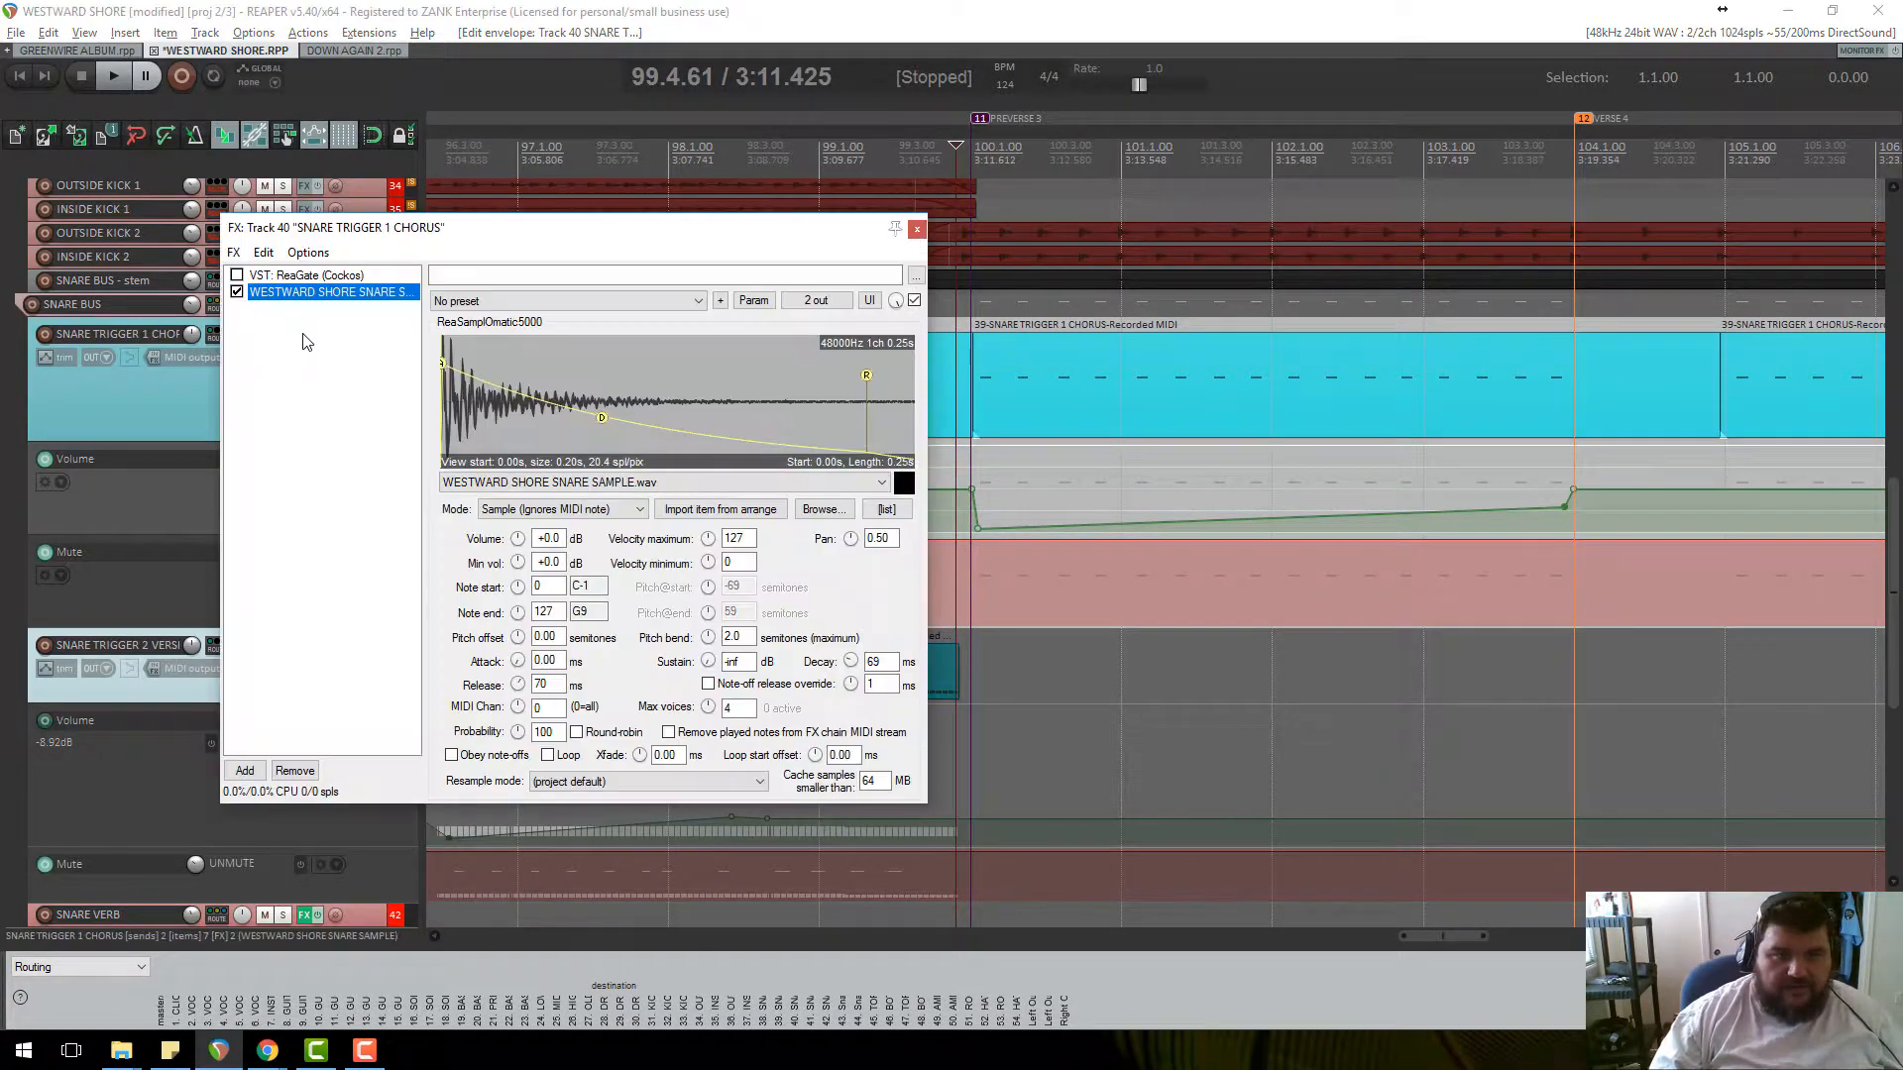
click(916, 229)
click(280, 335)
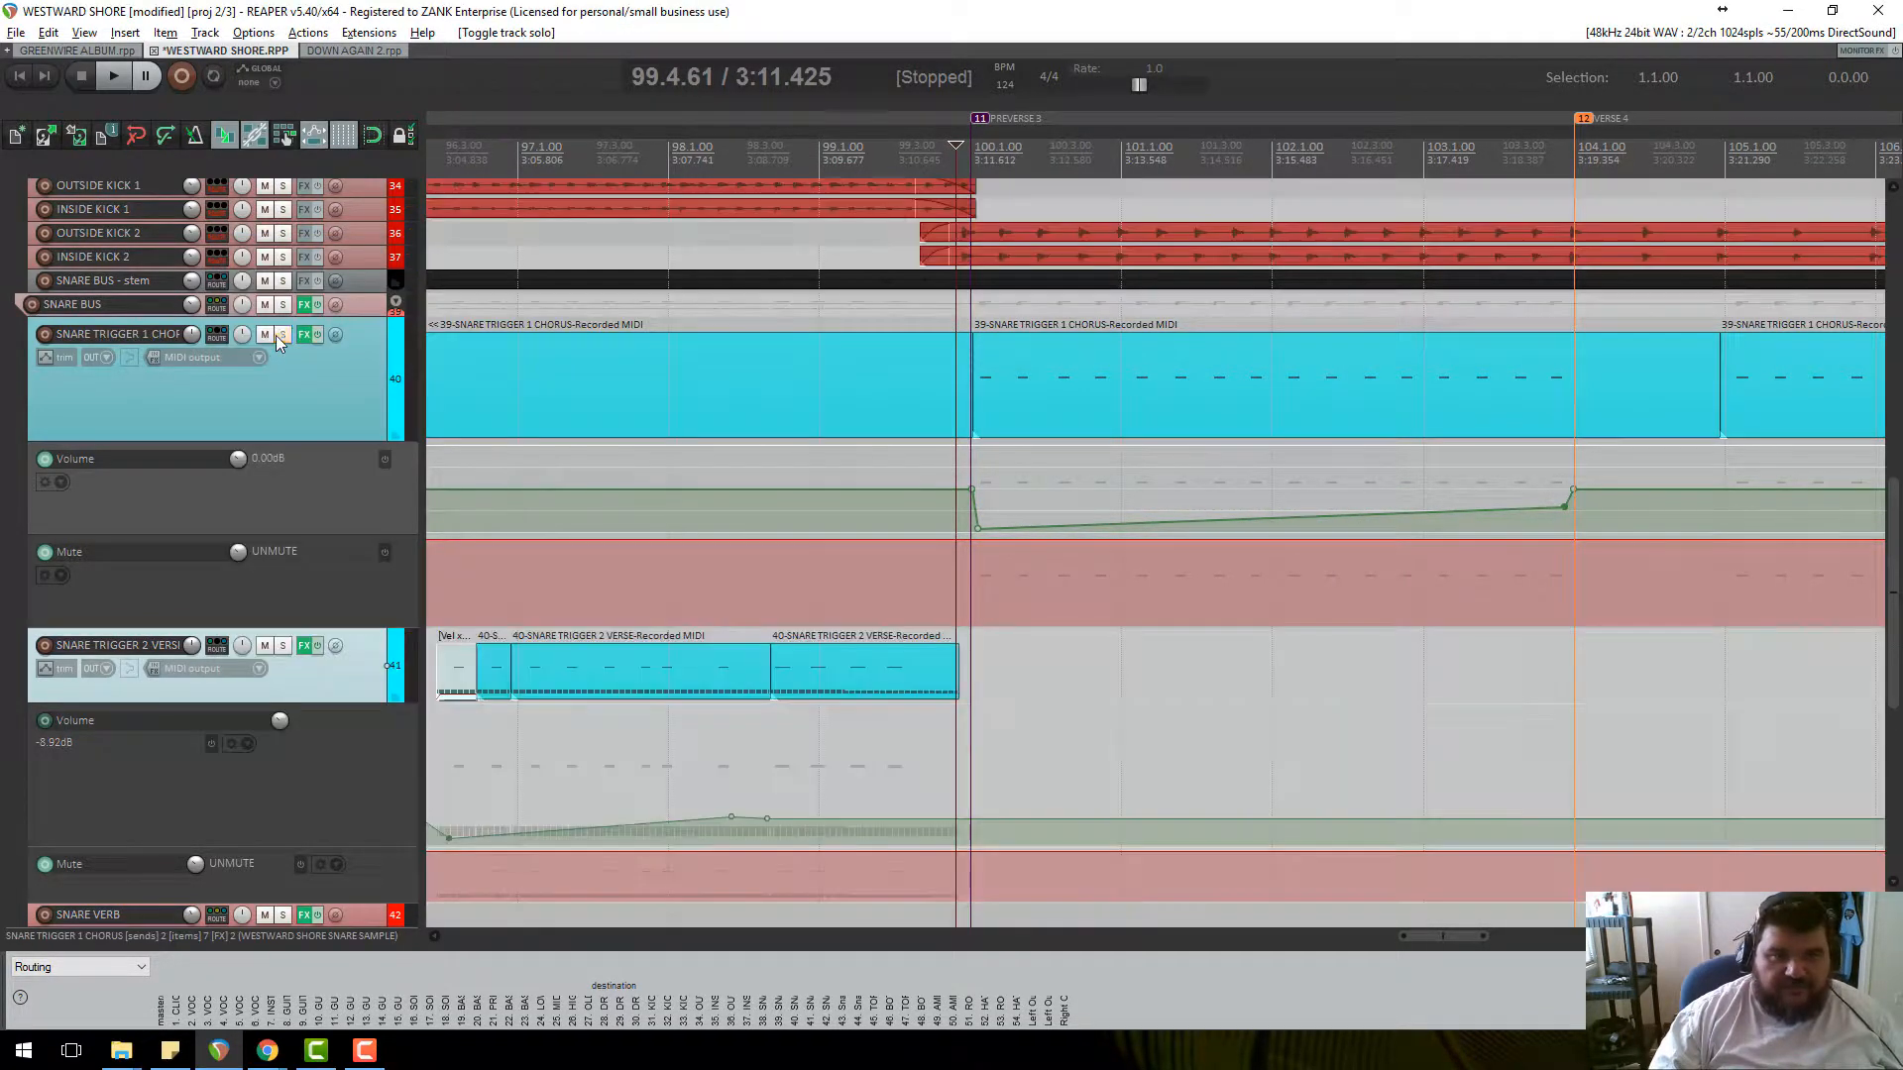
Raise the envelope point near 103.4 to -3.66 dB during playback, then set the edit position to 103.4.19.
key(space)
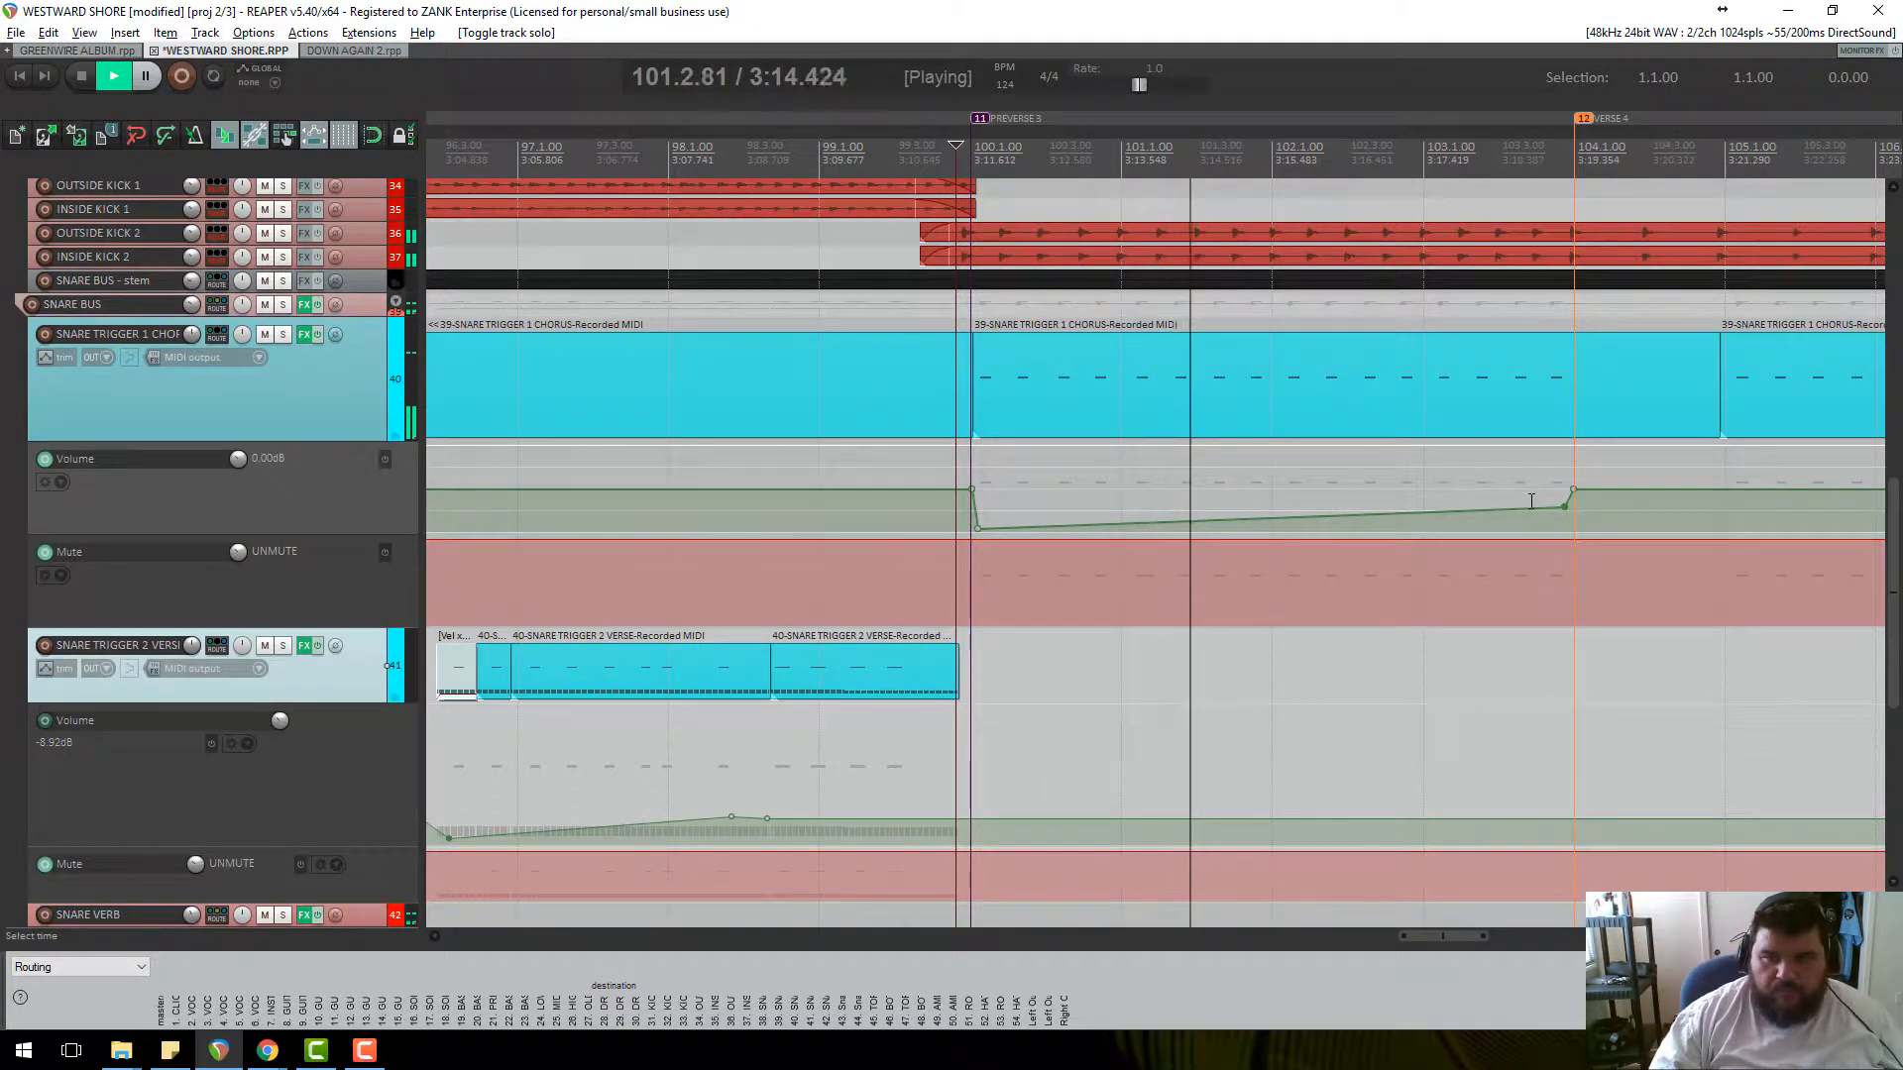
drag(1565, 510, 1560, 501)
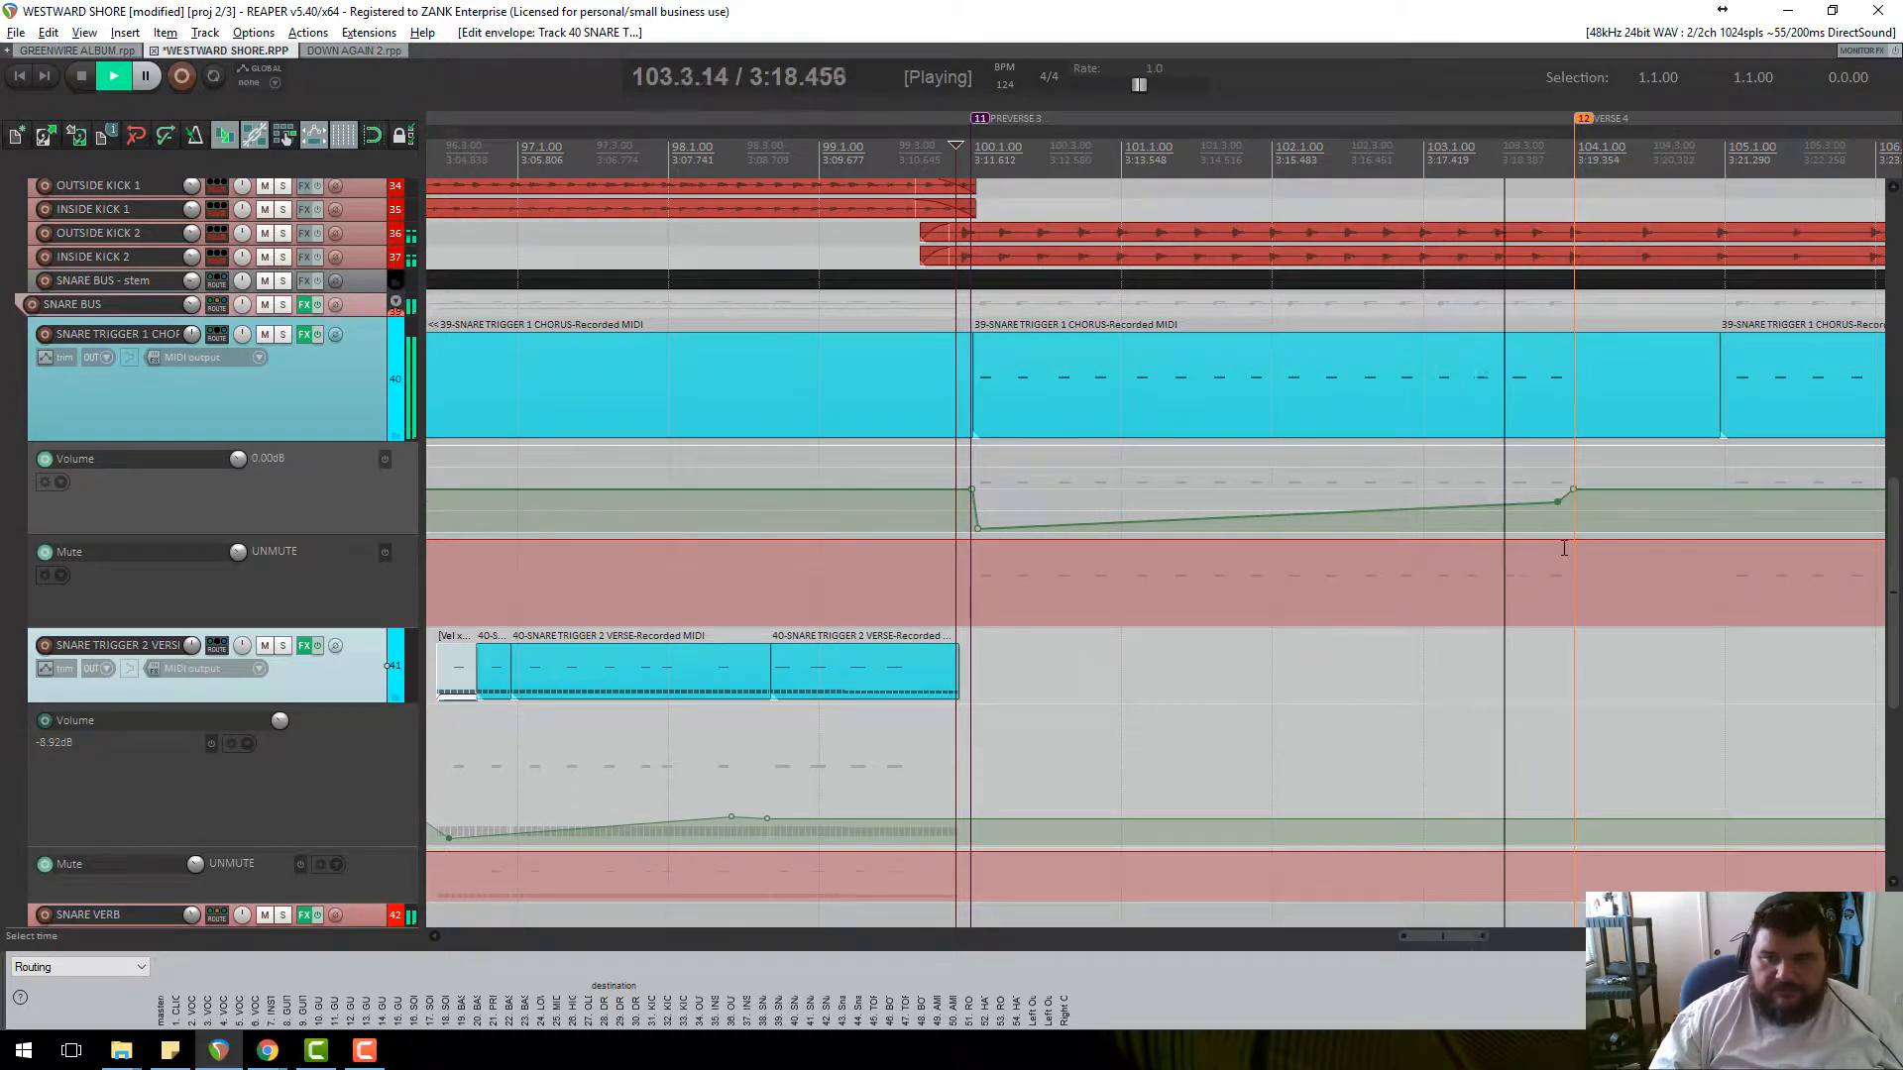
scroll(1536, 541, down, 5)
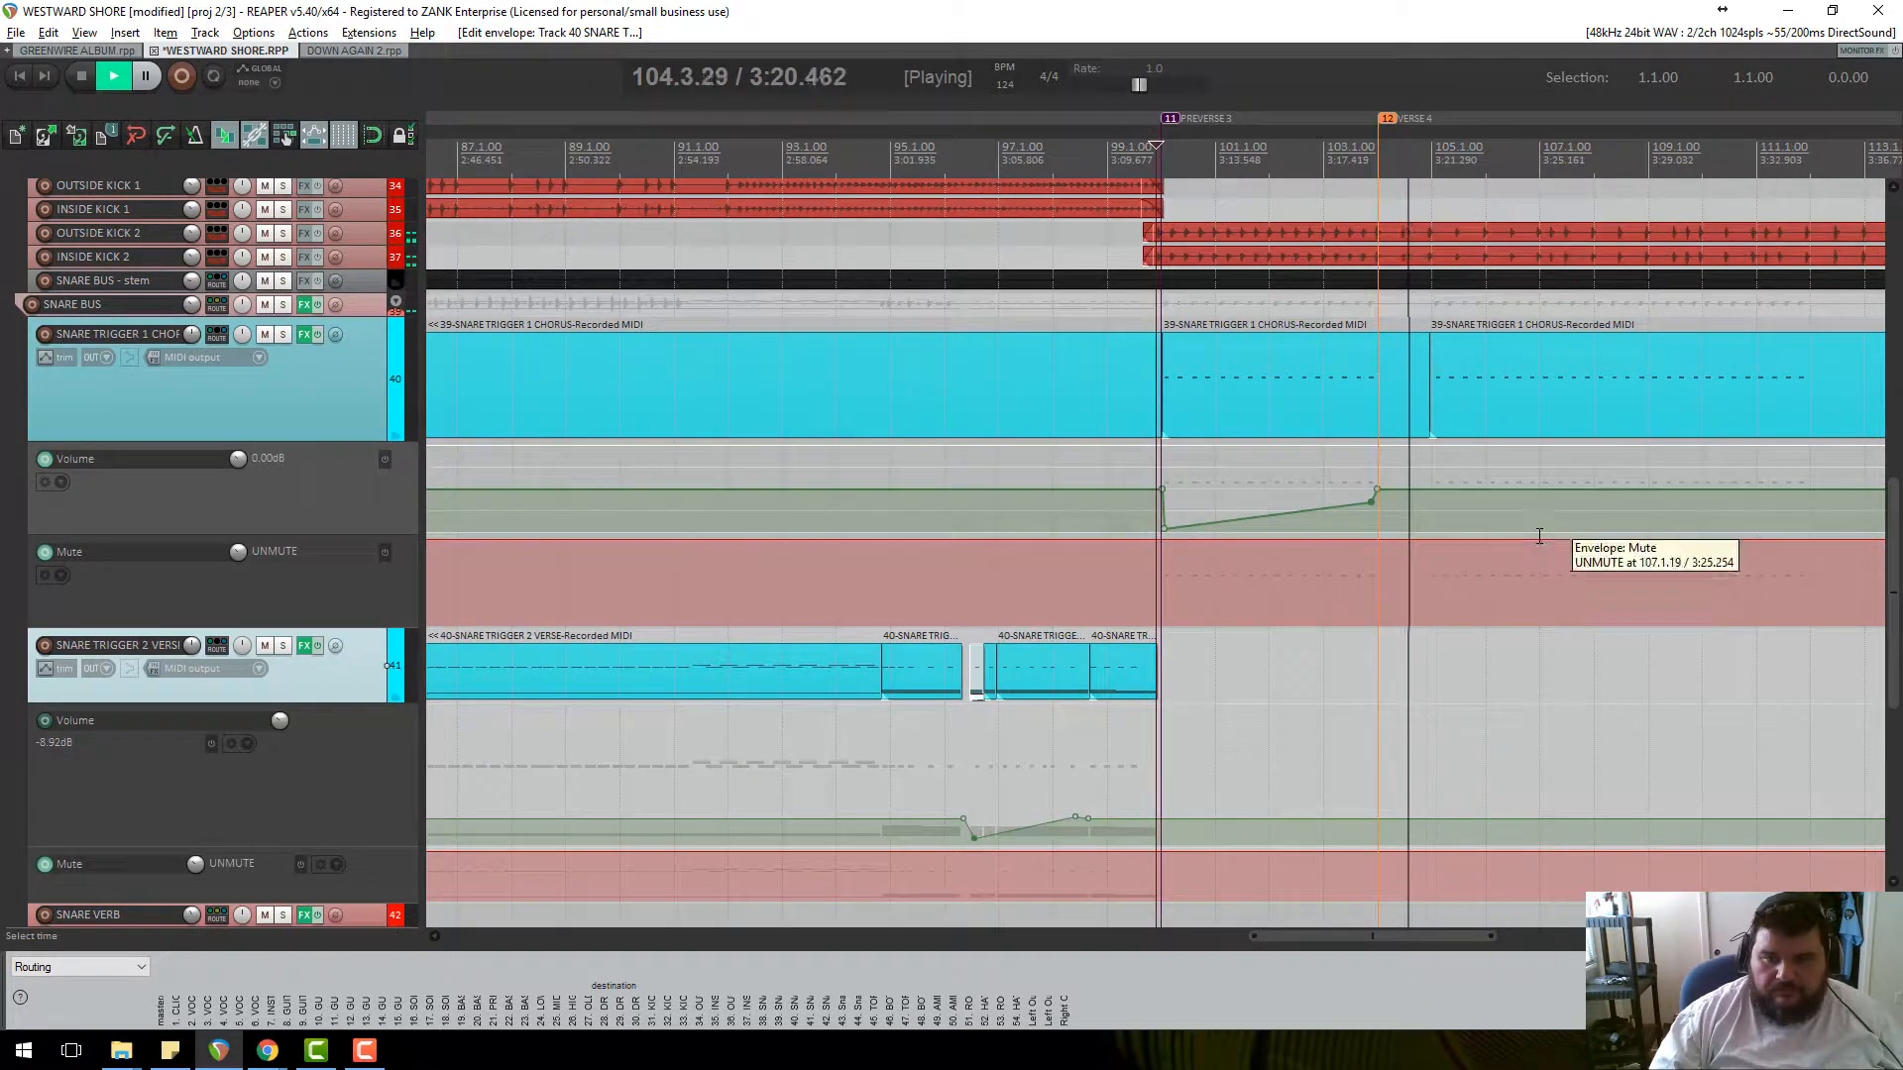
scroll(1371, 357, up, 6)
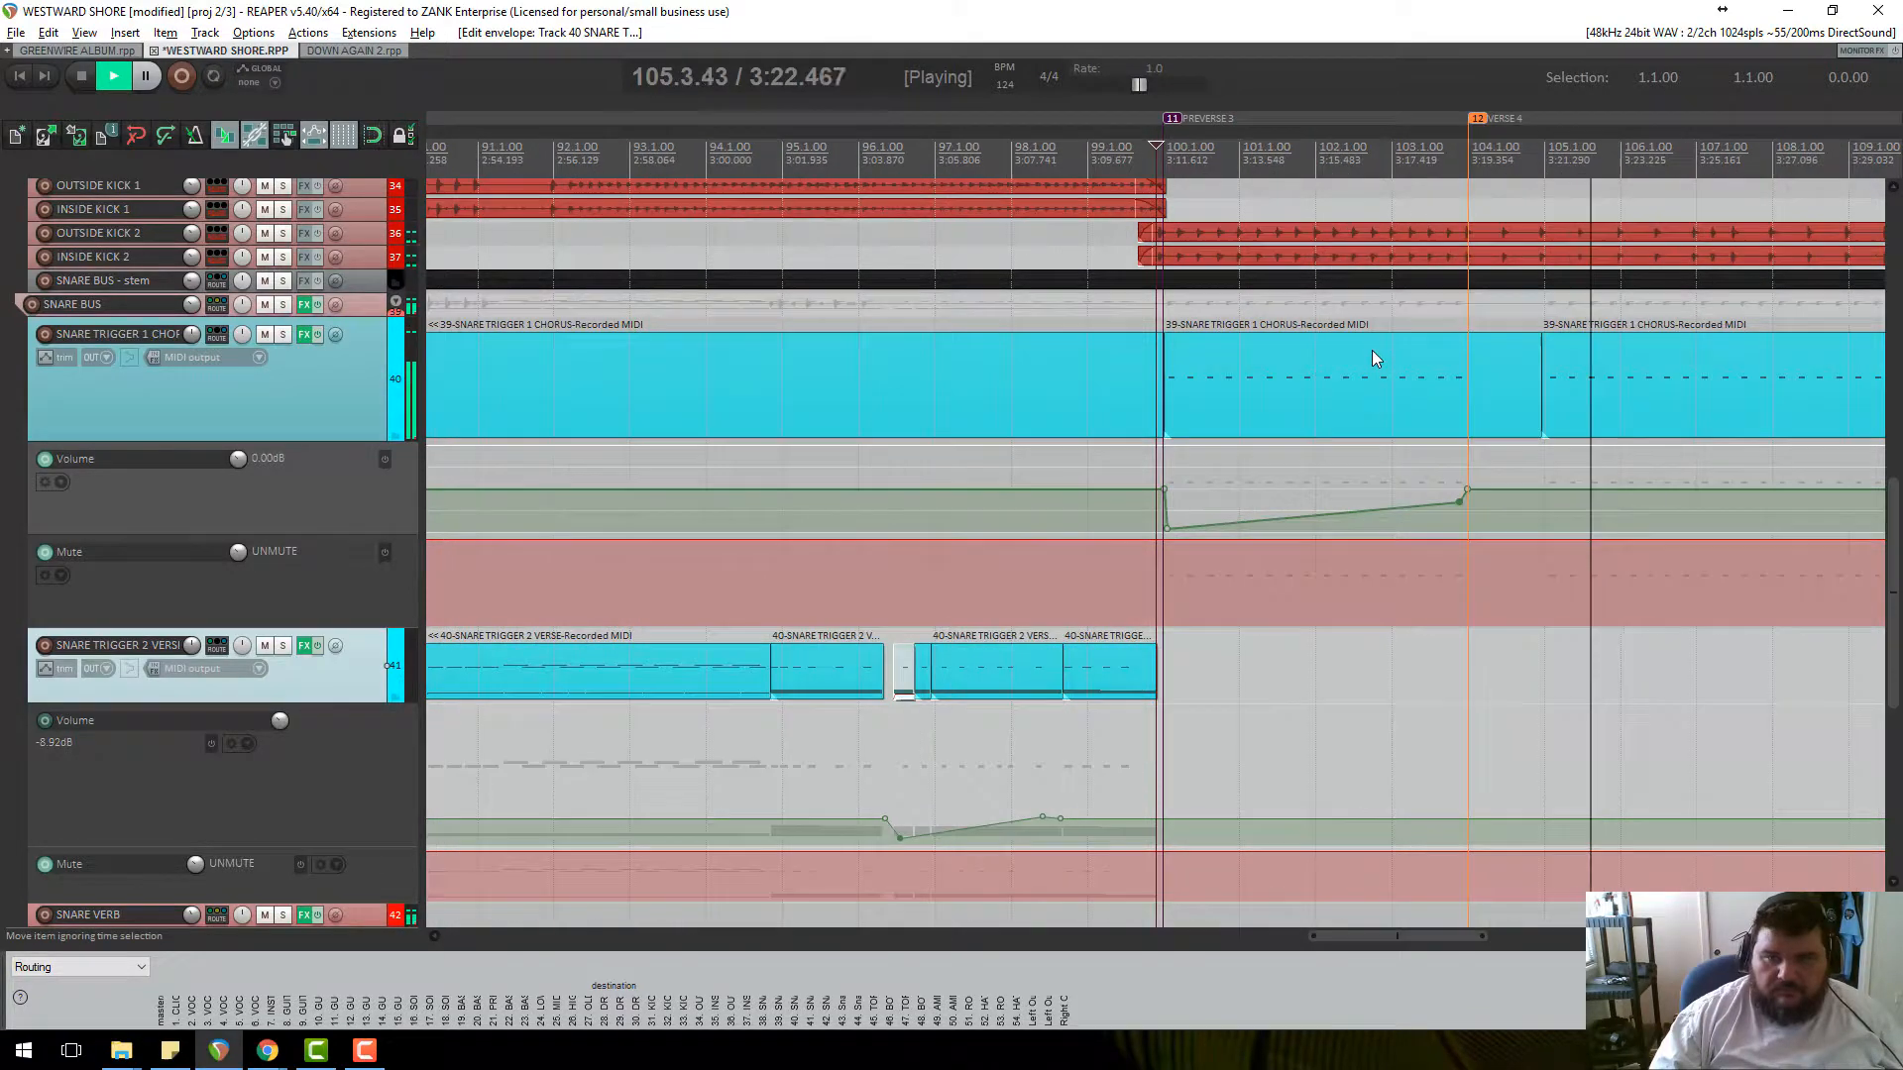
key(space)
scroll(1520, 366, down, 4)
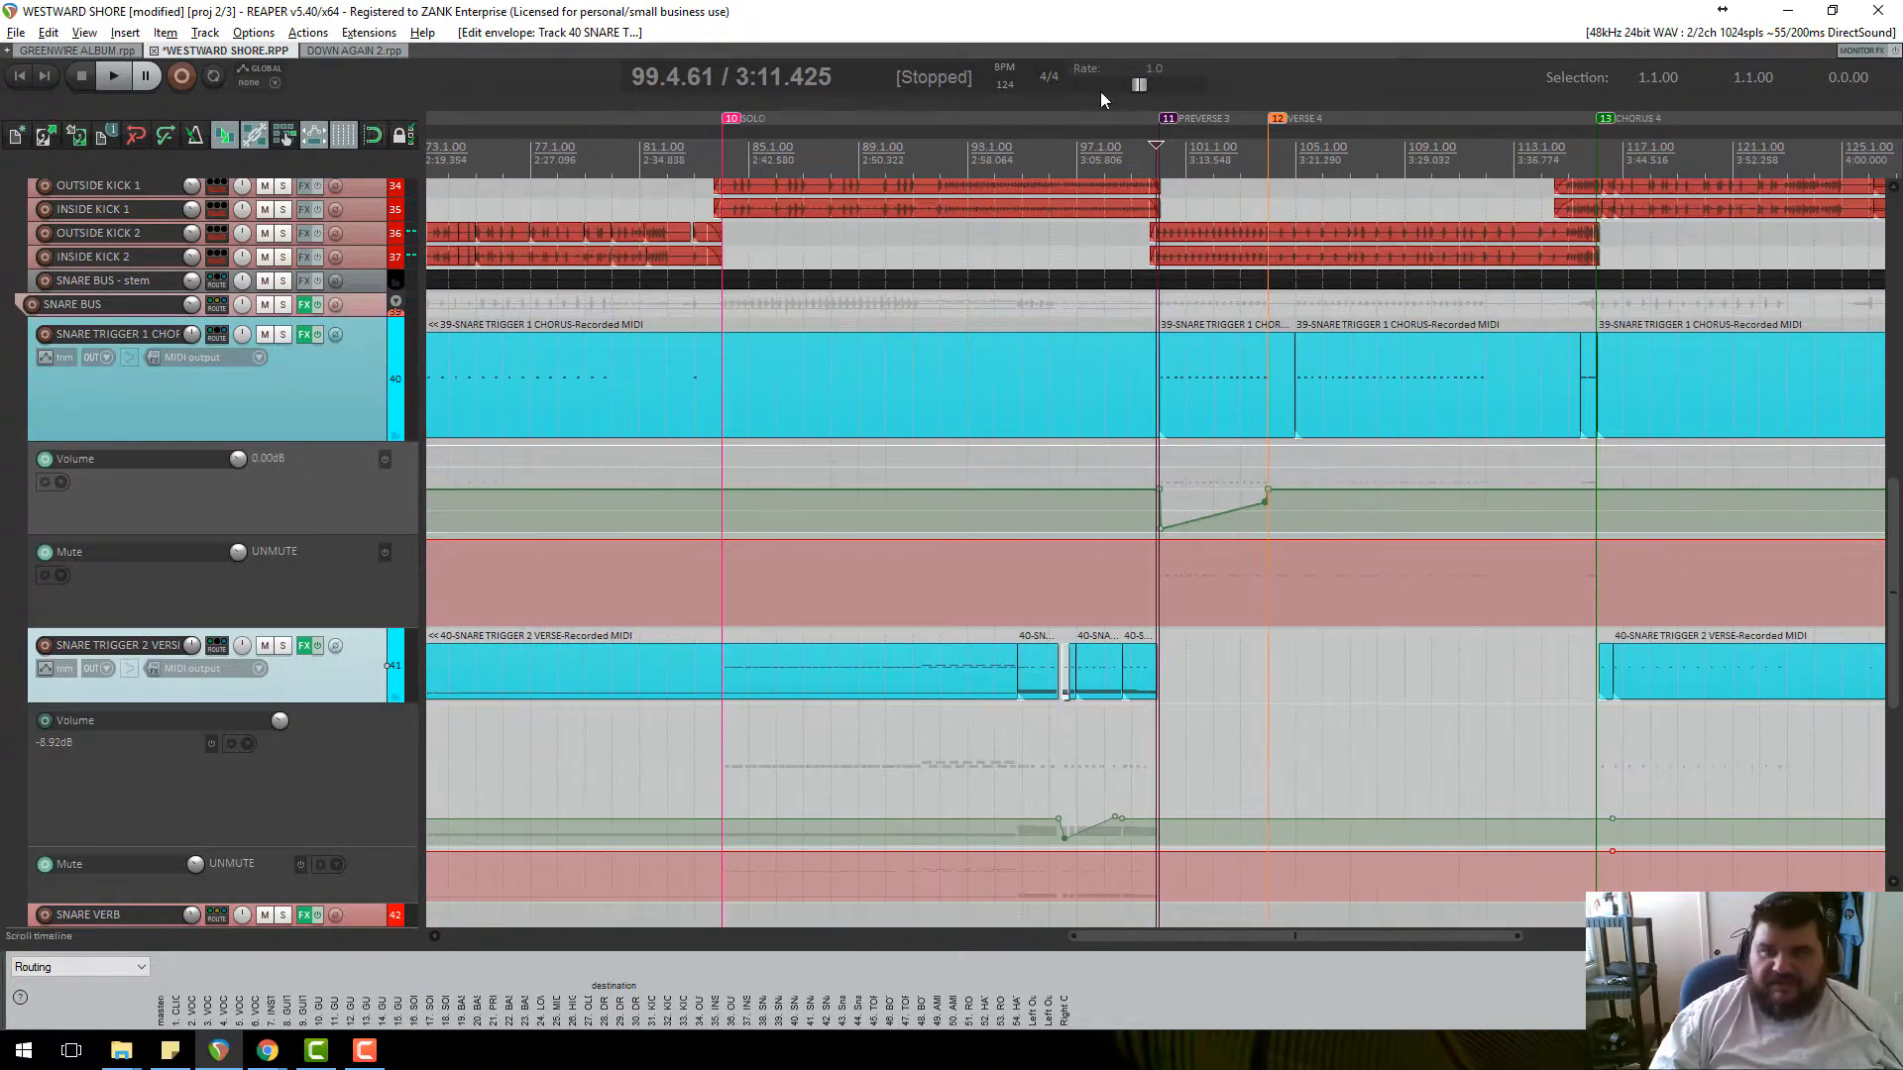
click(1263, 142)
scroll(1060, 170, up, 5)
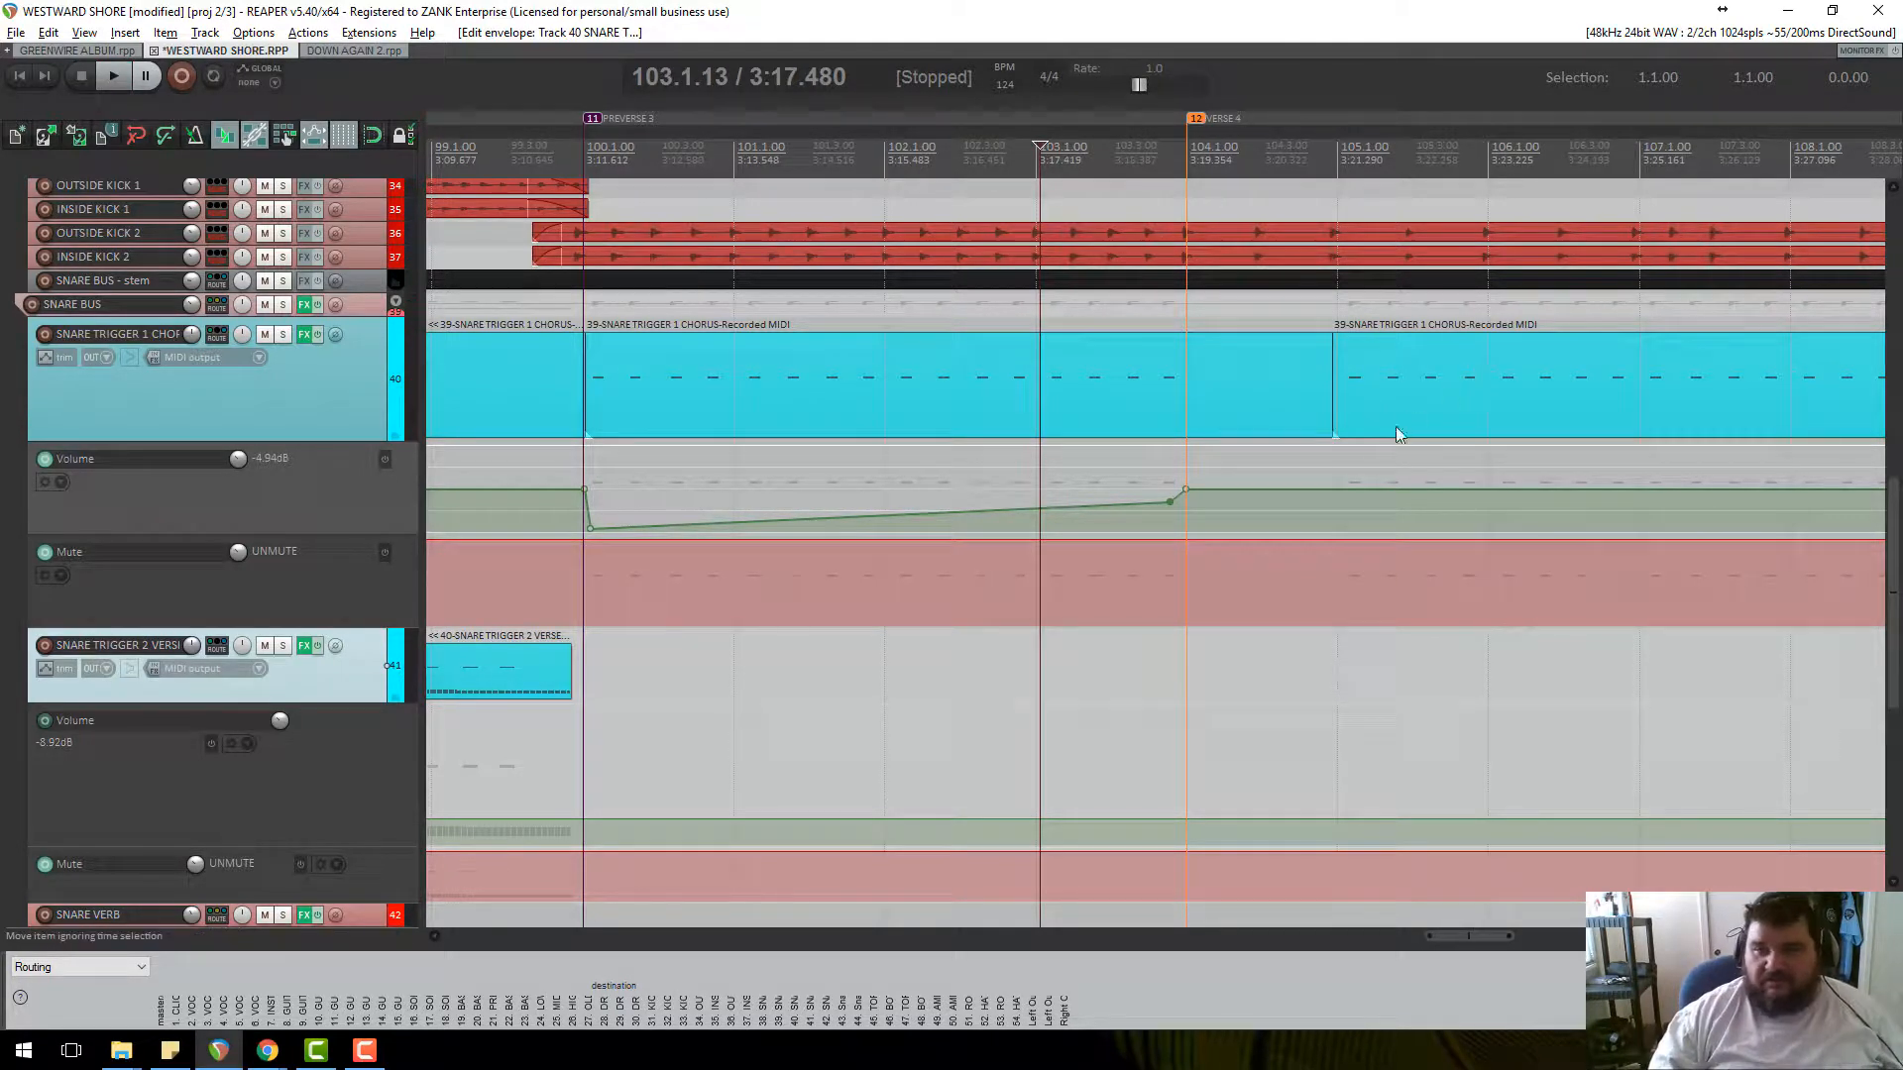
Lower the bar-104 point slightly and add a full-level point just before Chorus 4.
drag(1187, 492, 1190, 523)
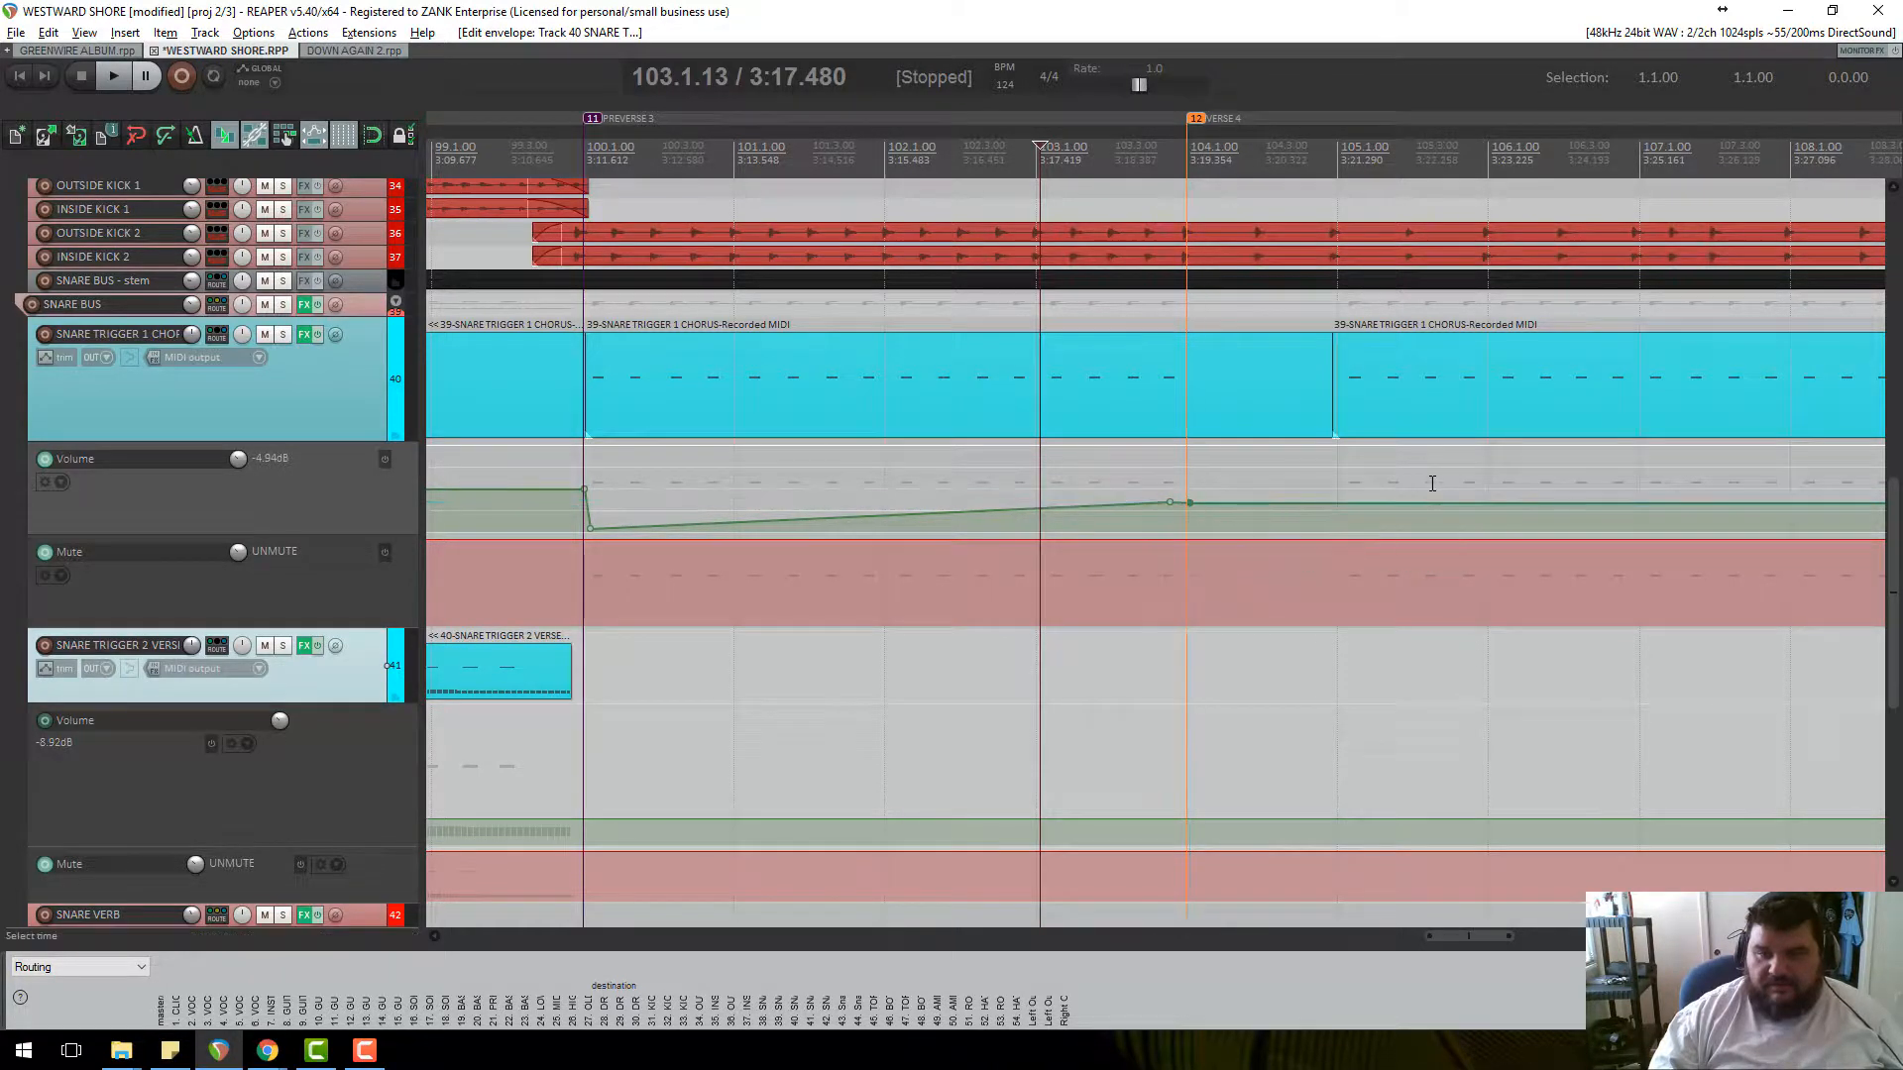
scroll(1431, 480, down, 5)
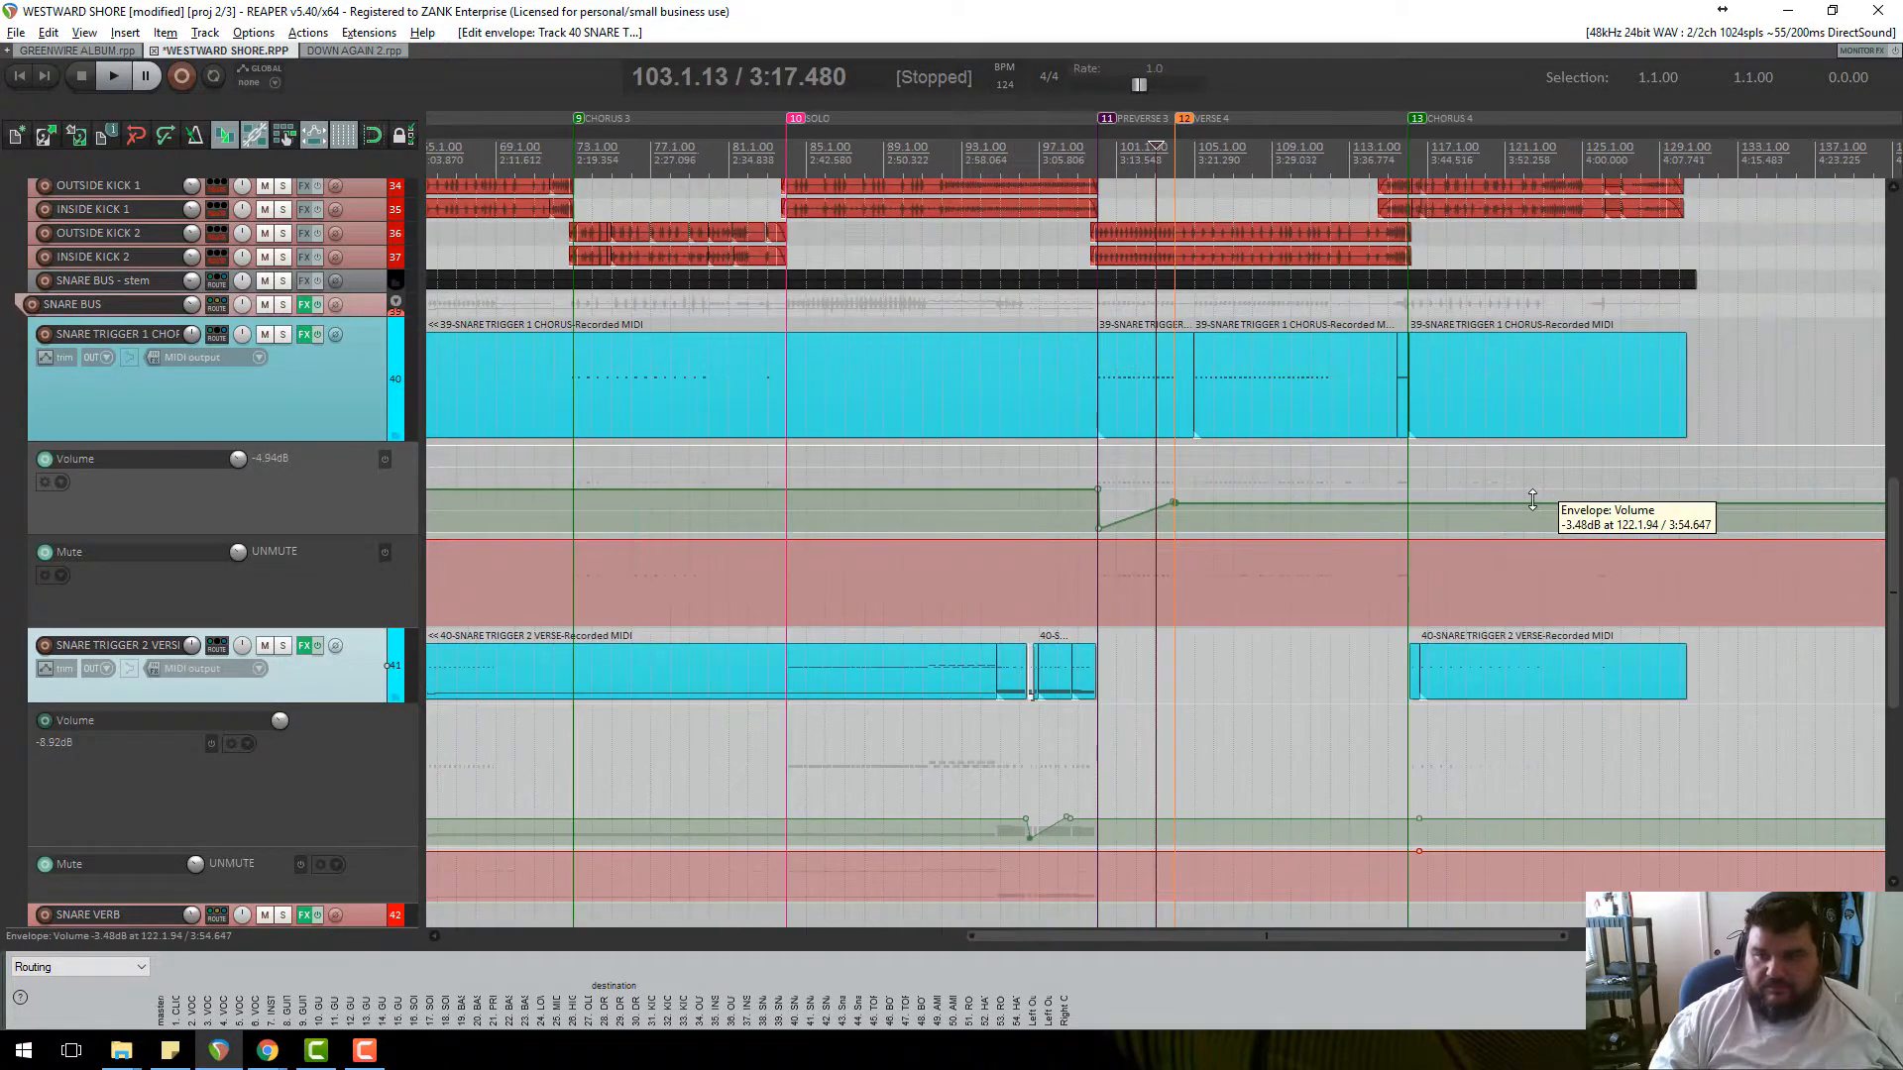
click(1405, 504)
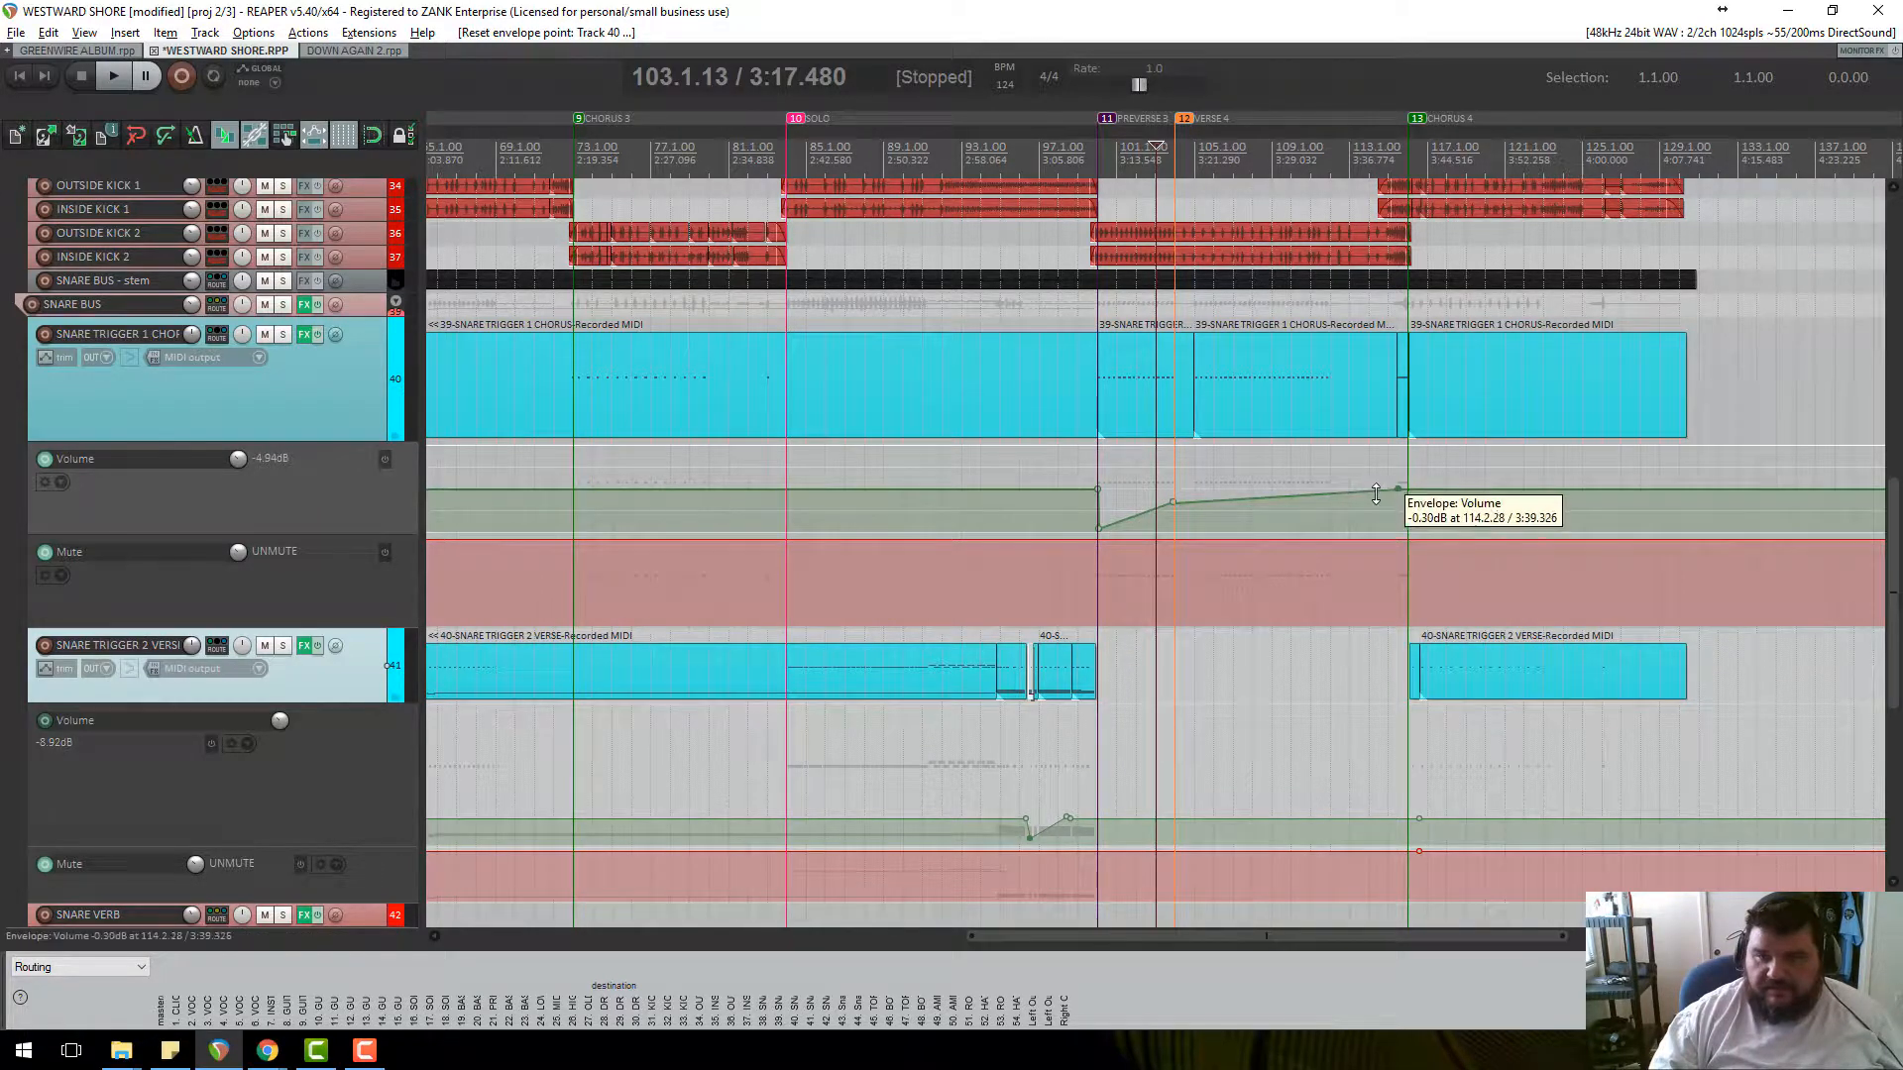
drag(1373, 500, 1380, 521)
double_click(1376, 494)
drag(1381, 521, 1393, 520)
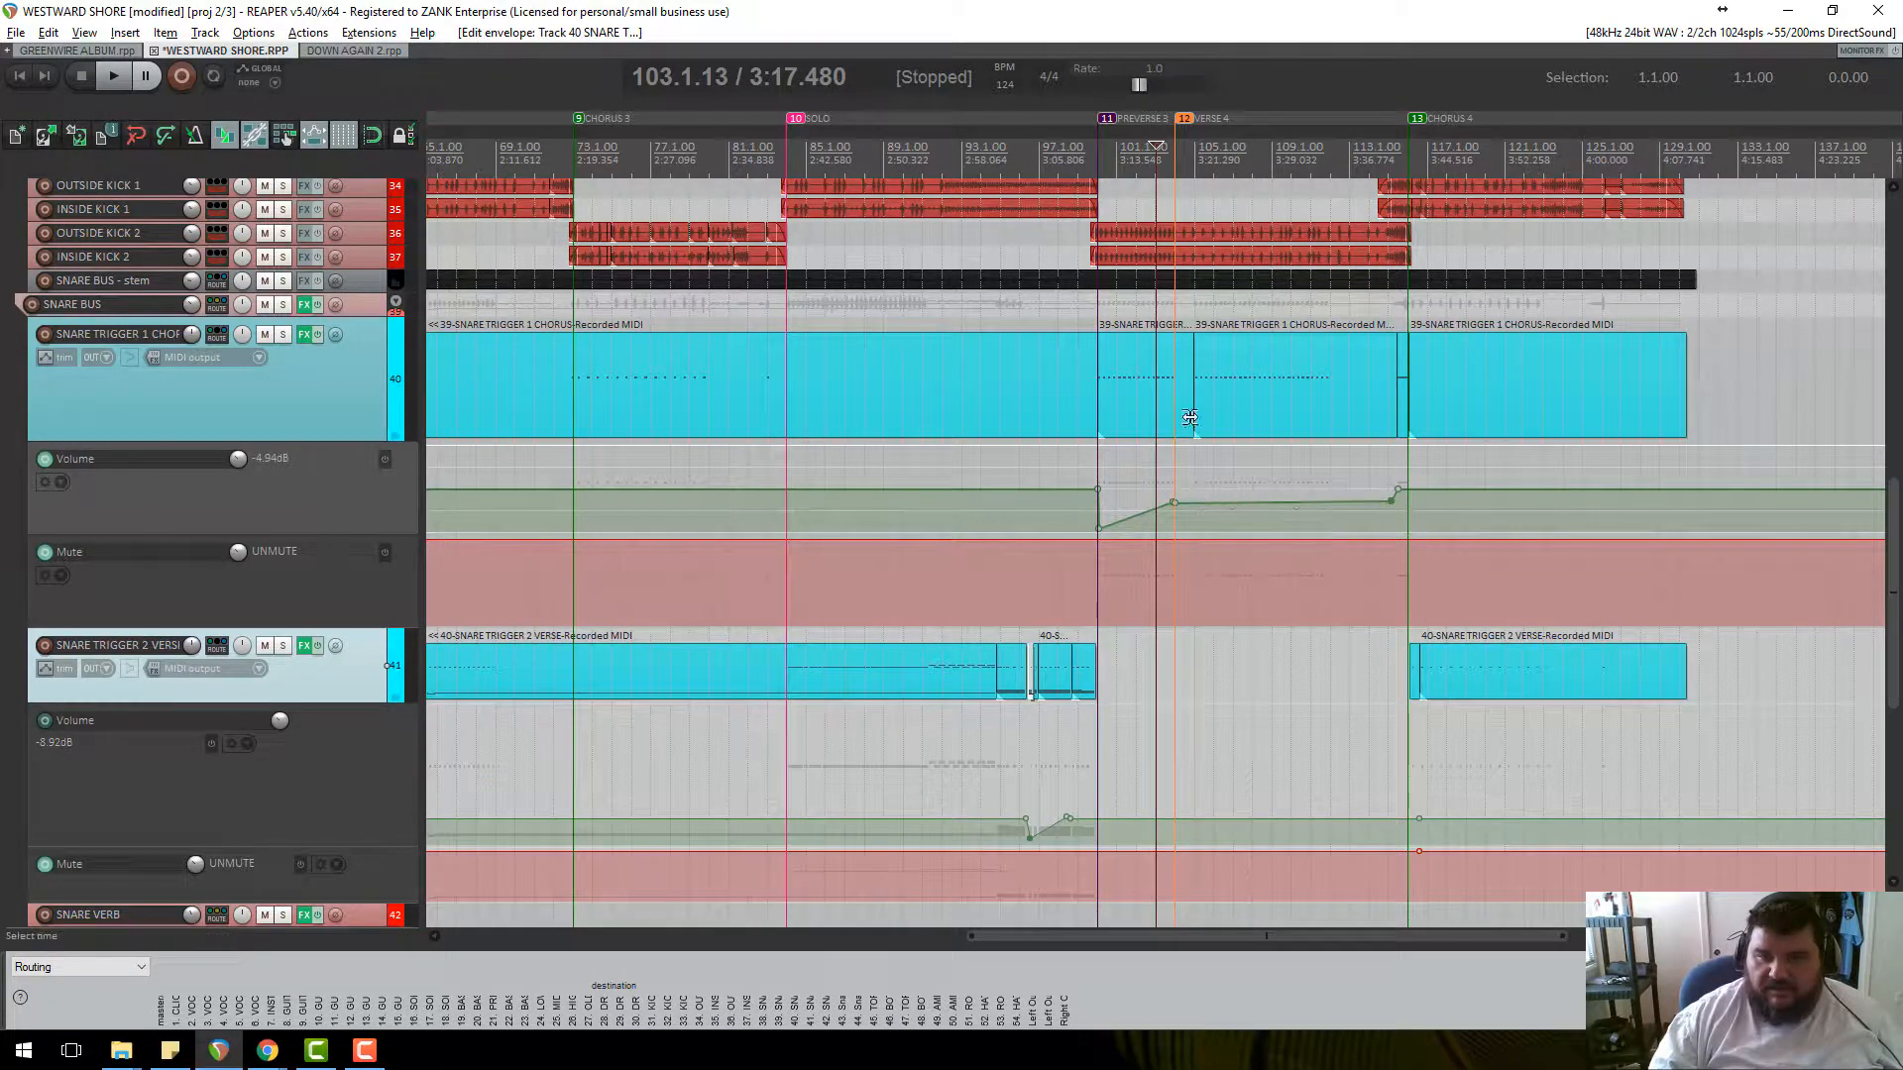
click(1192, 136)
scroll(1194, 139, up, 5)
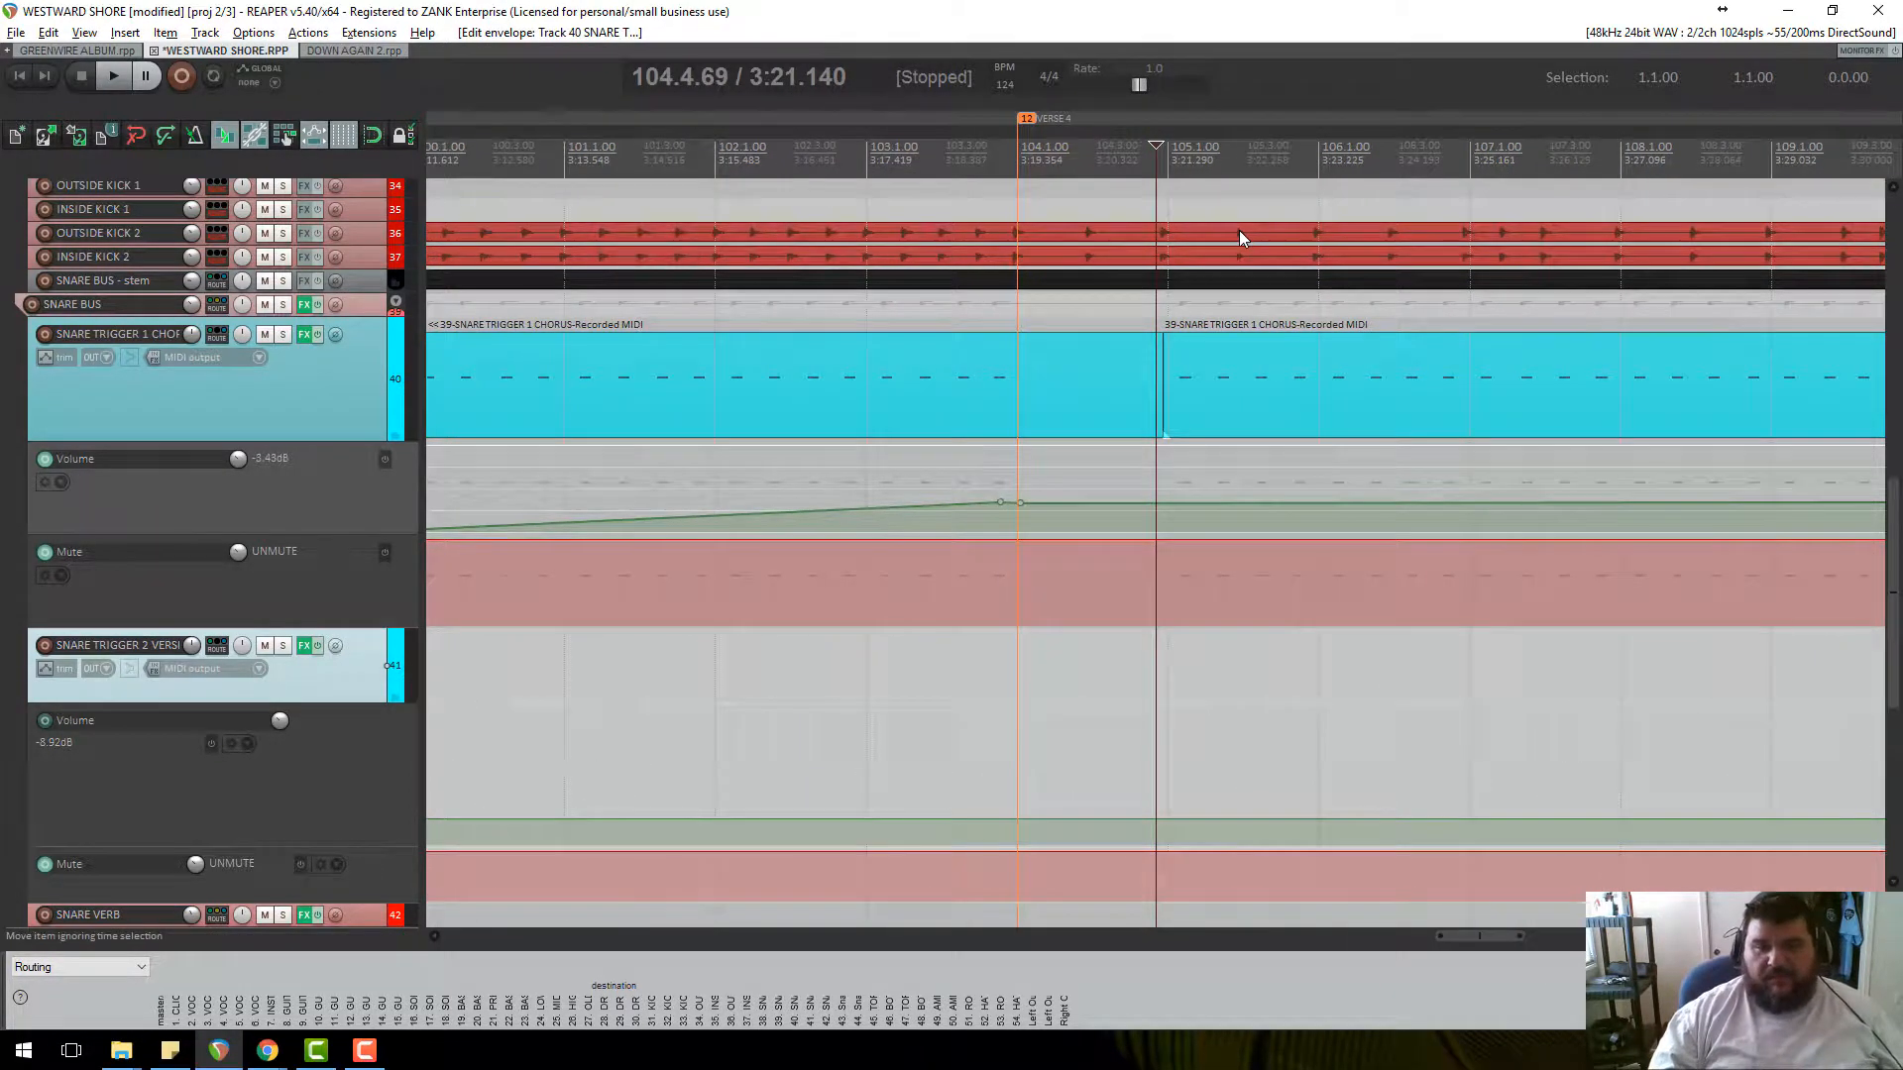
Add a volume point just after bar 105 and pull it all the way down.
scroll(1218, 377, down, 3)
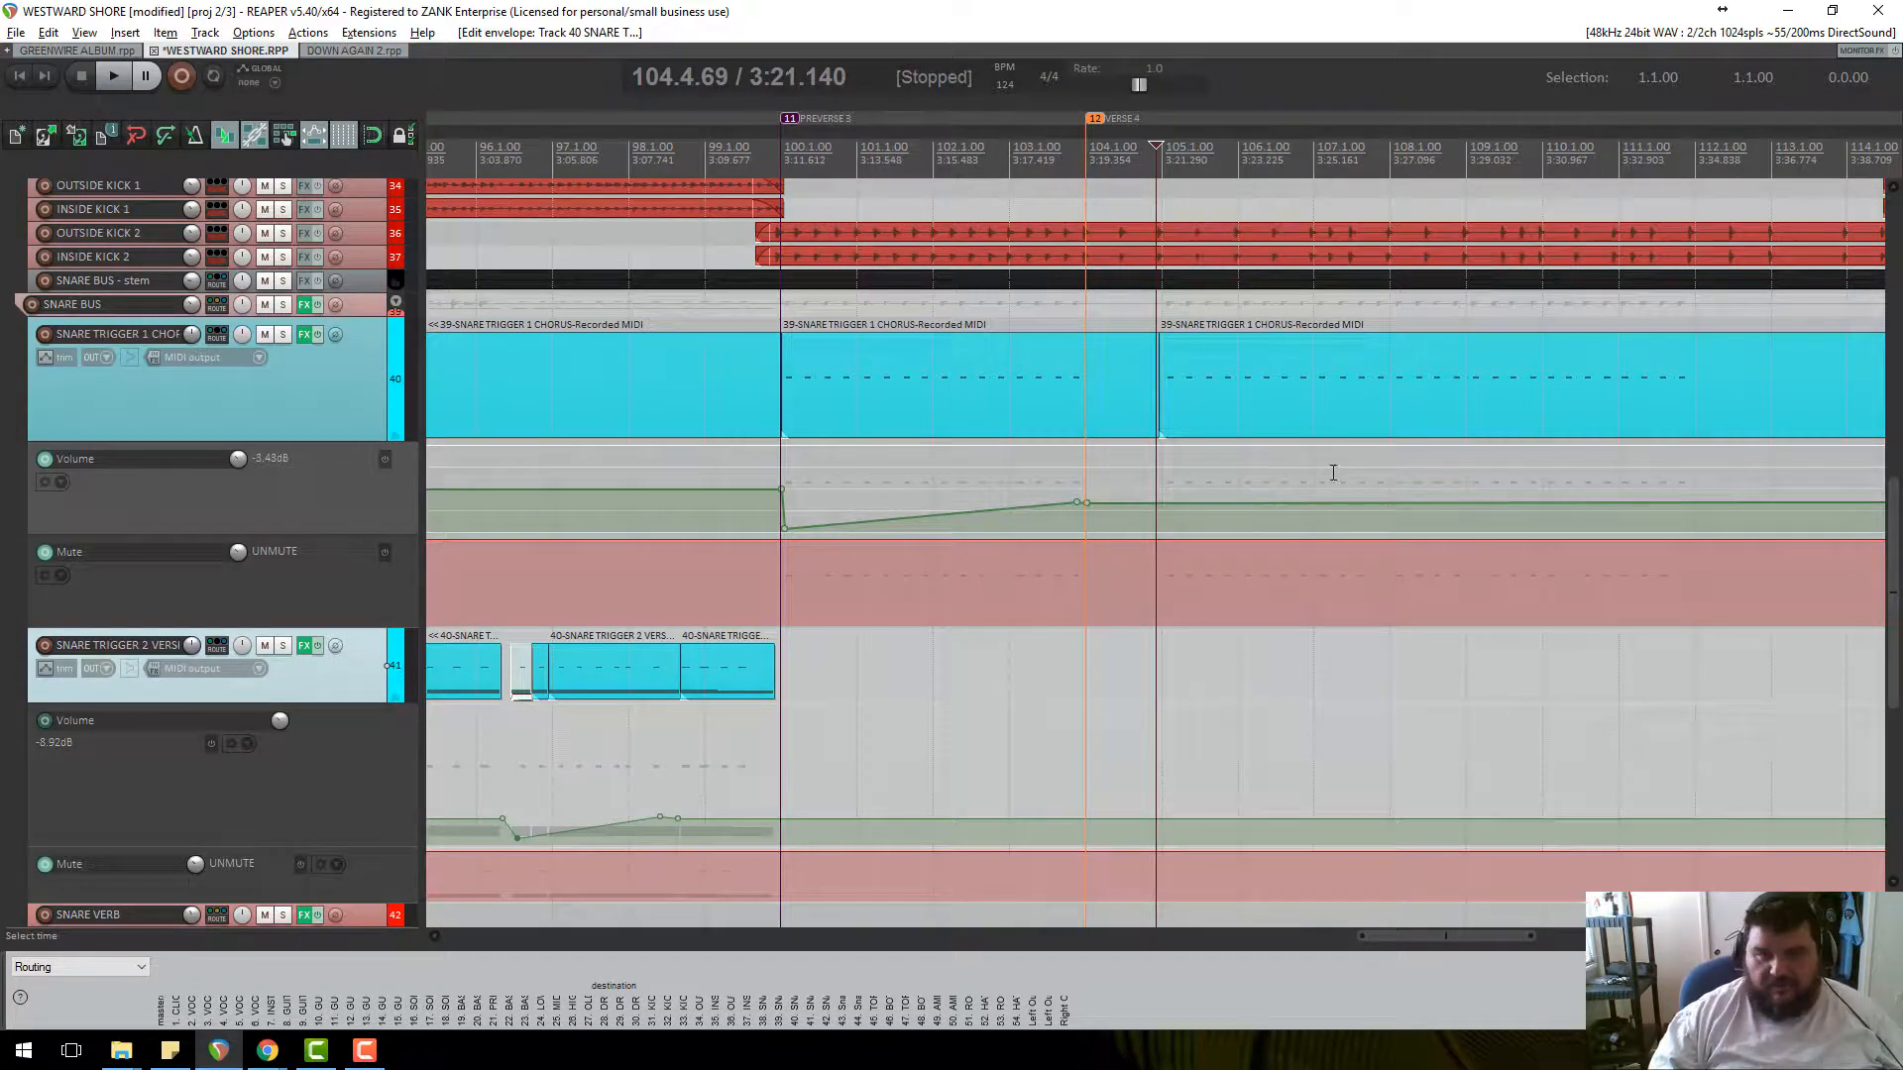
key(space)
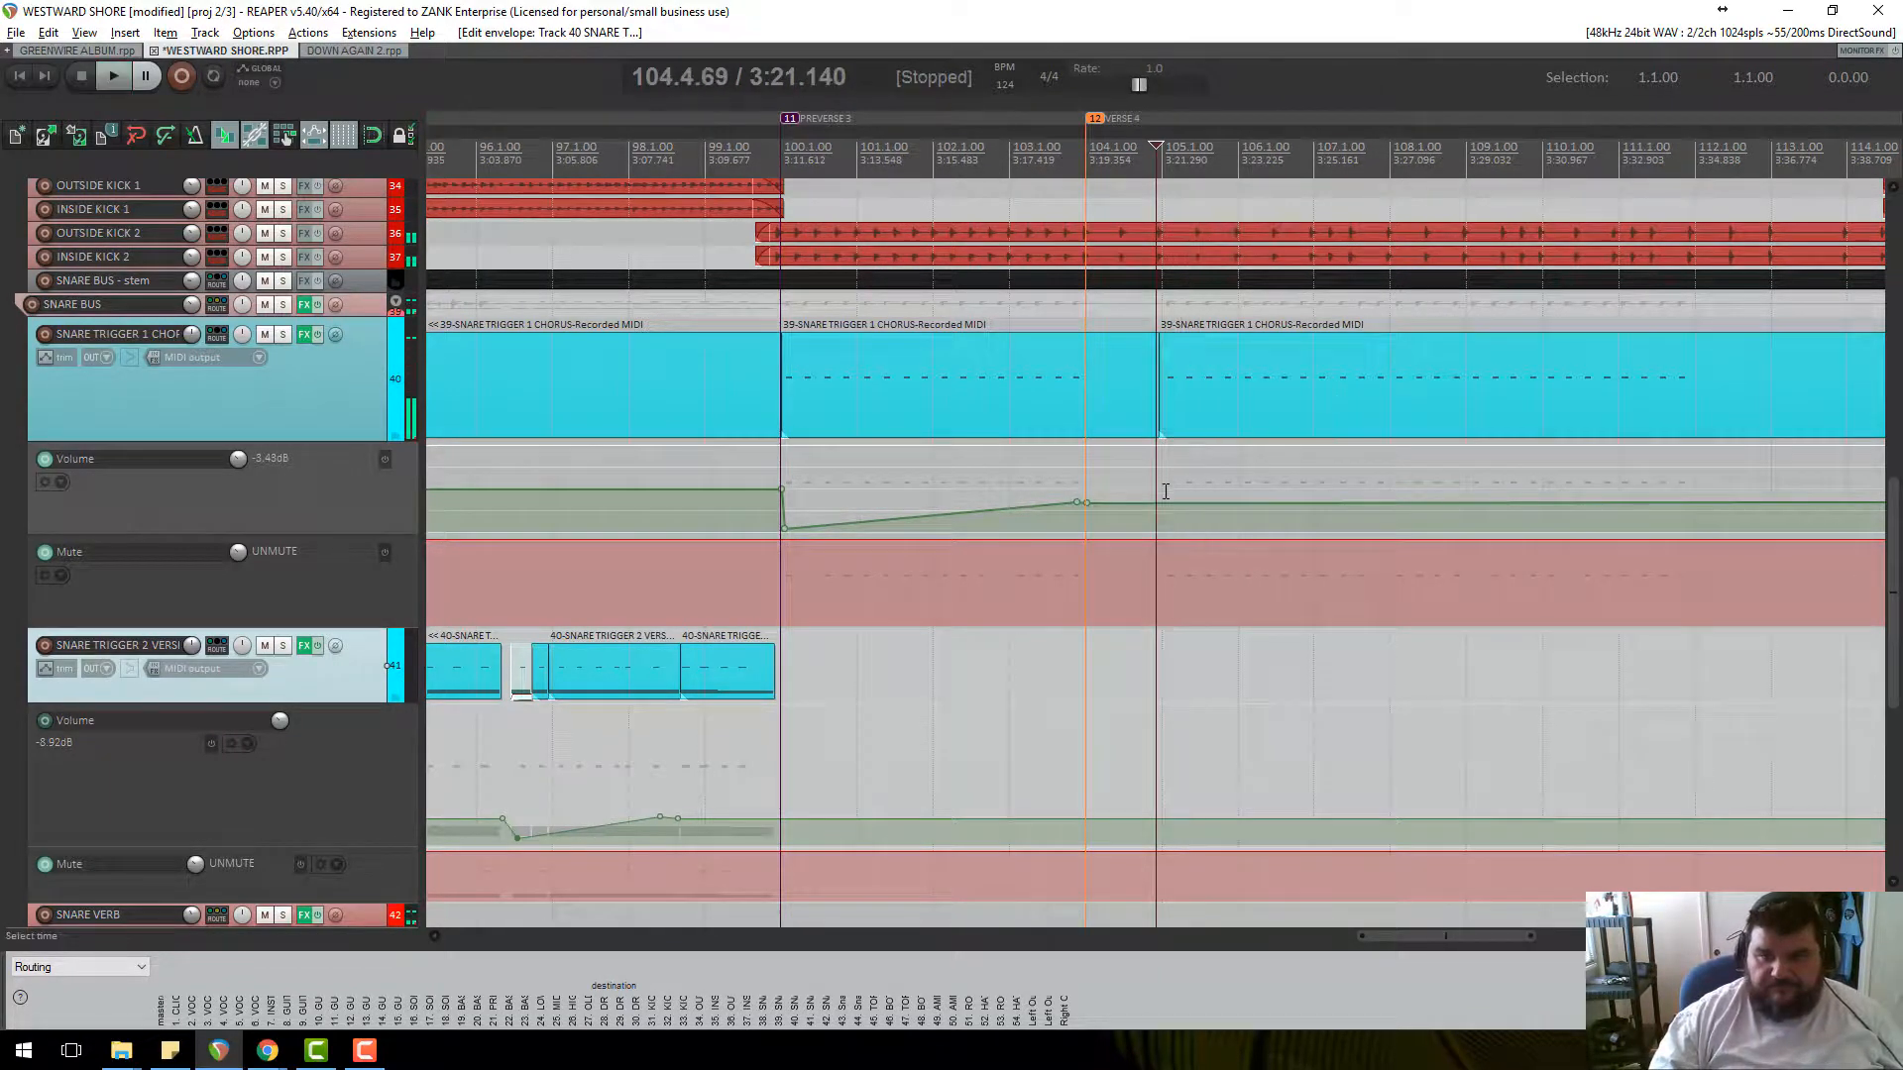
click(1173, 503)
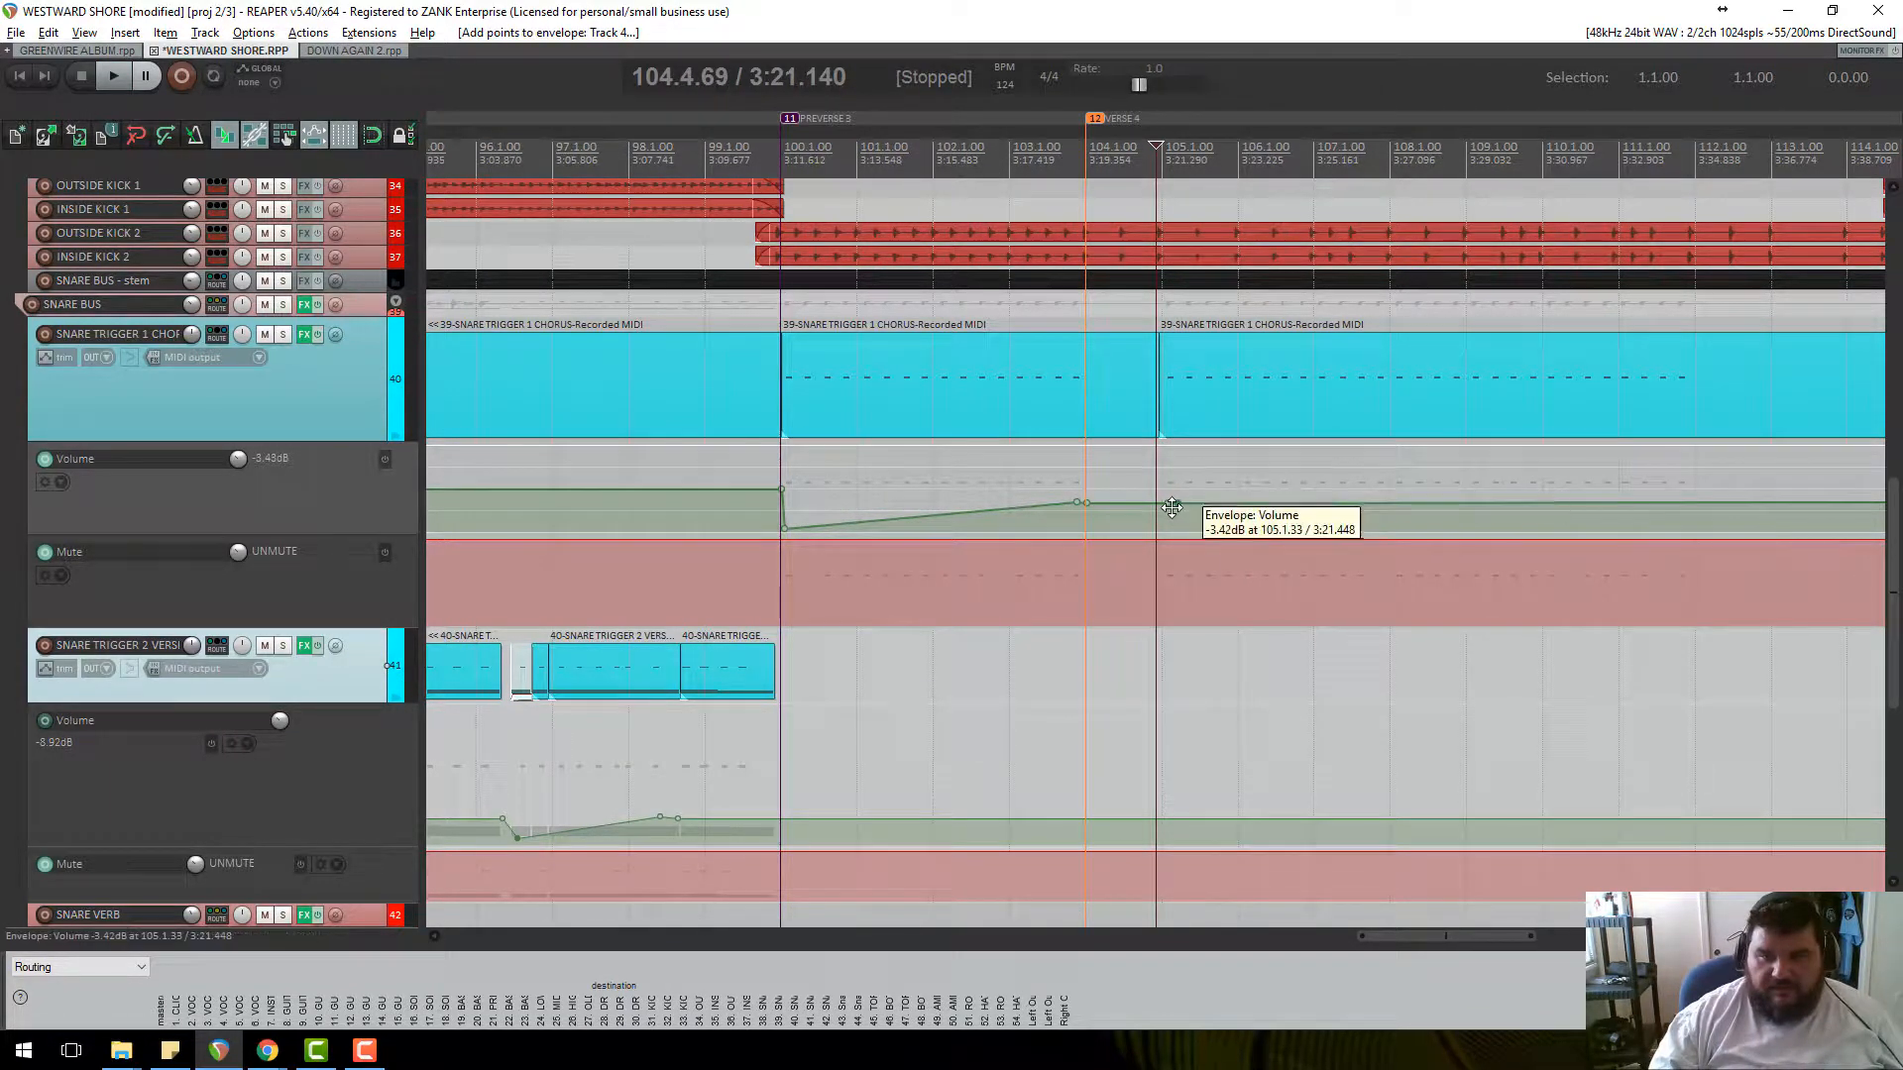
drag(1177, 505, 1174, 561)
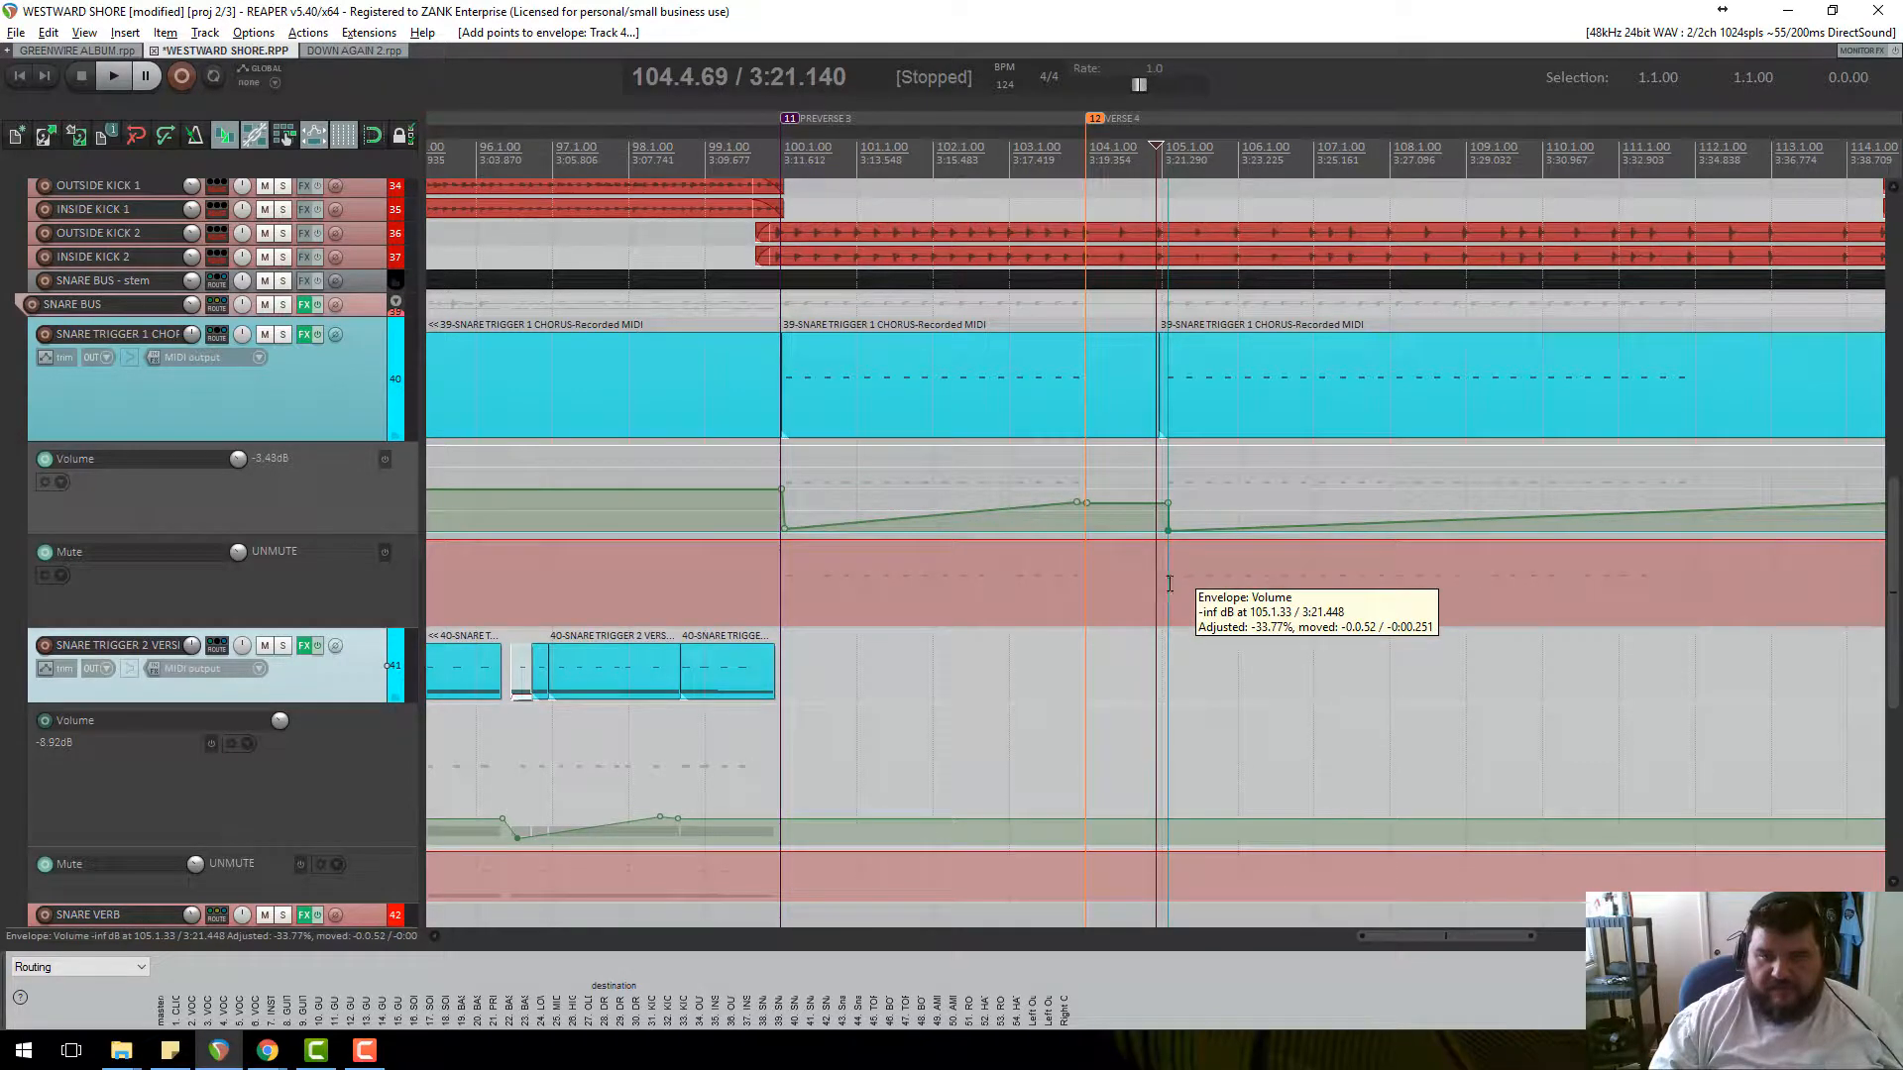
key(space)
scroll(1447, 376, up, 3)
key(space)
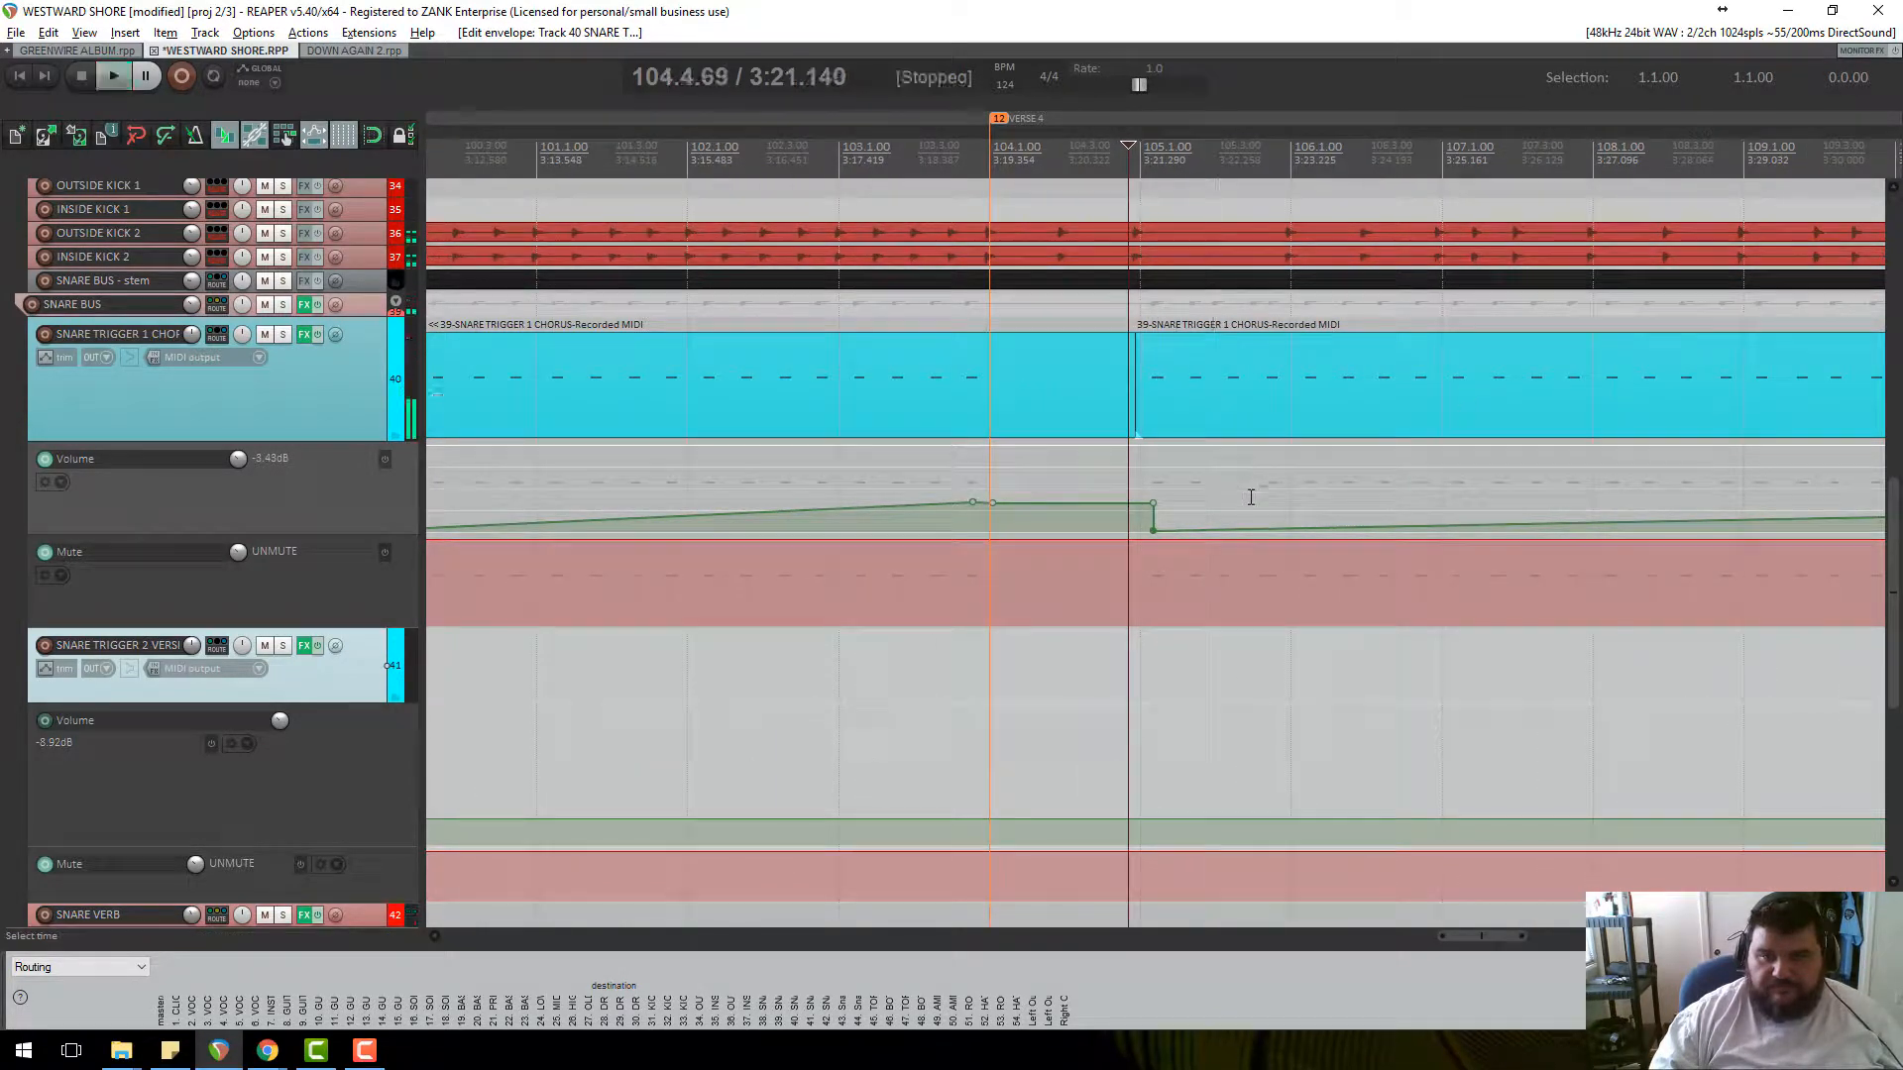
Reshape the dip after bar 105 and play it back.
mouse_move(1156, 516)
mouse_down()
mouse_move(1129, 509)
mouse_move(1134, 531)
mouse_move(1154, 523)
mouse_up()
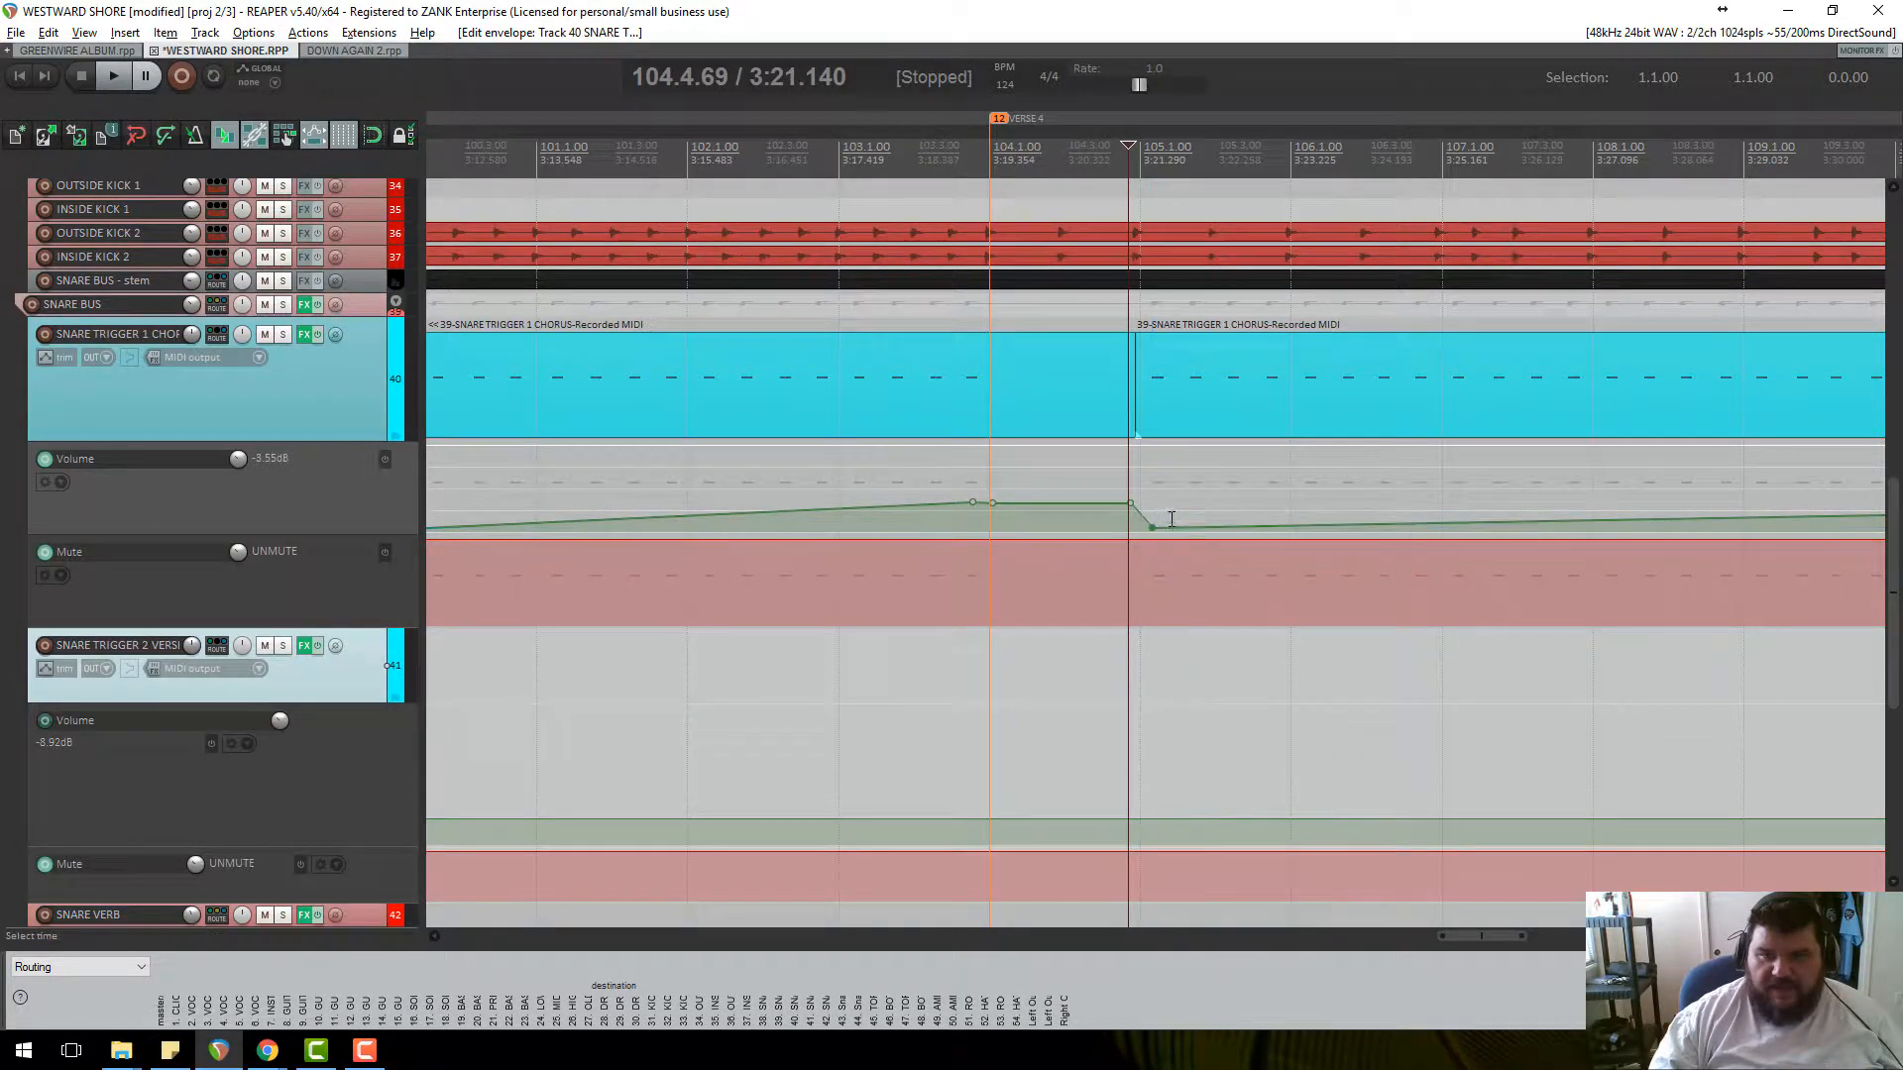
key(space)
scroll(1307, 489, up, 4)
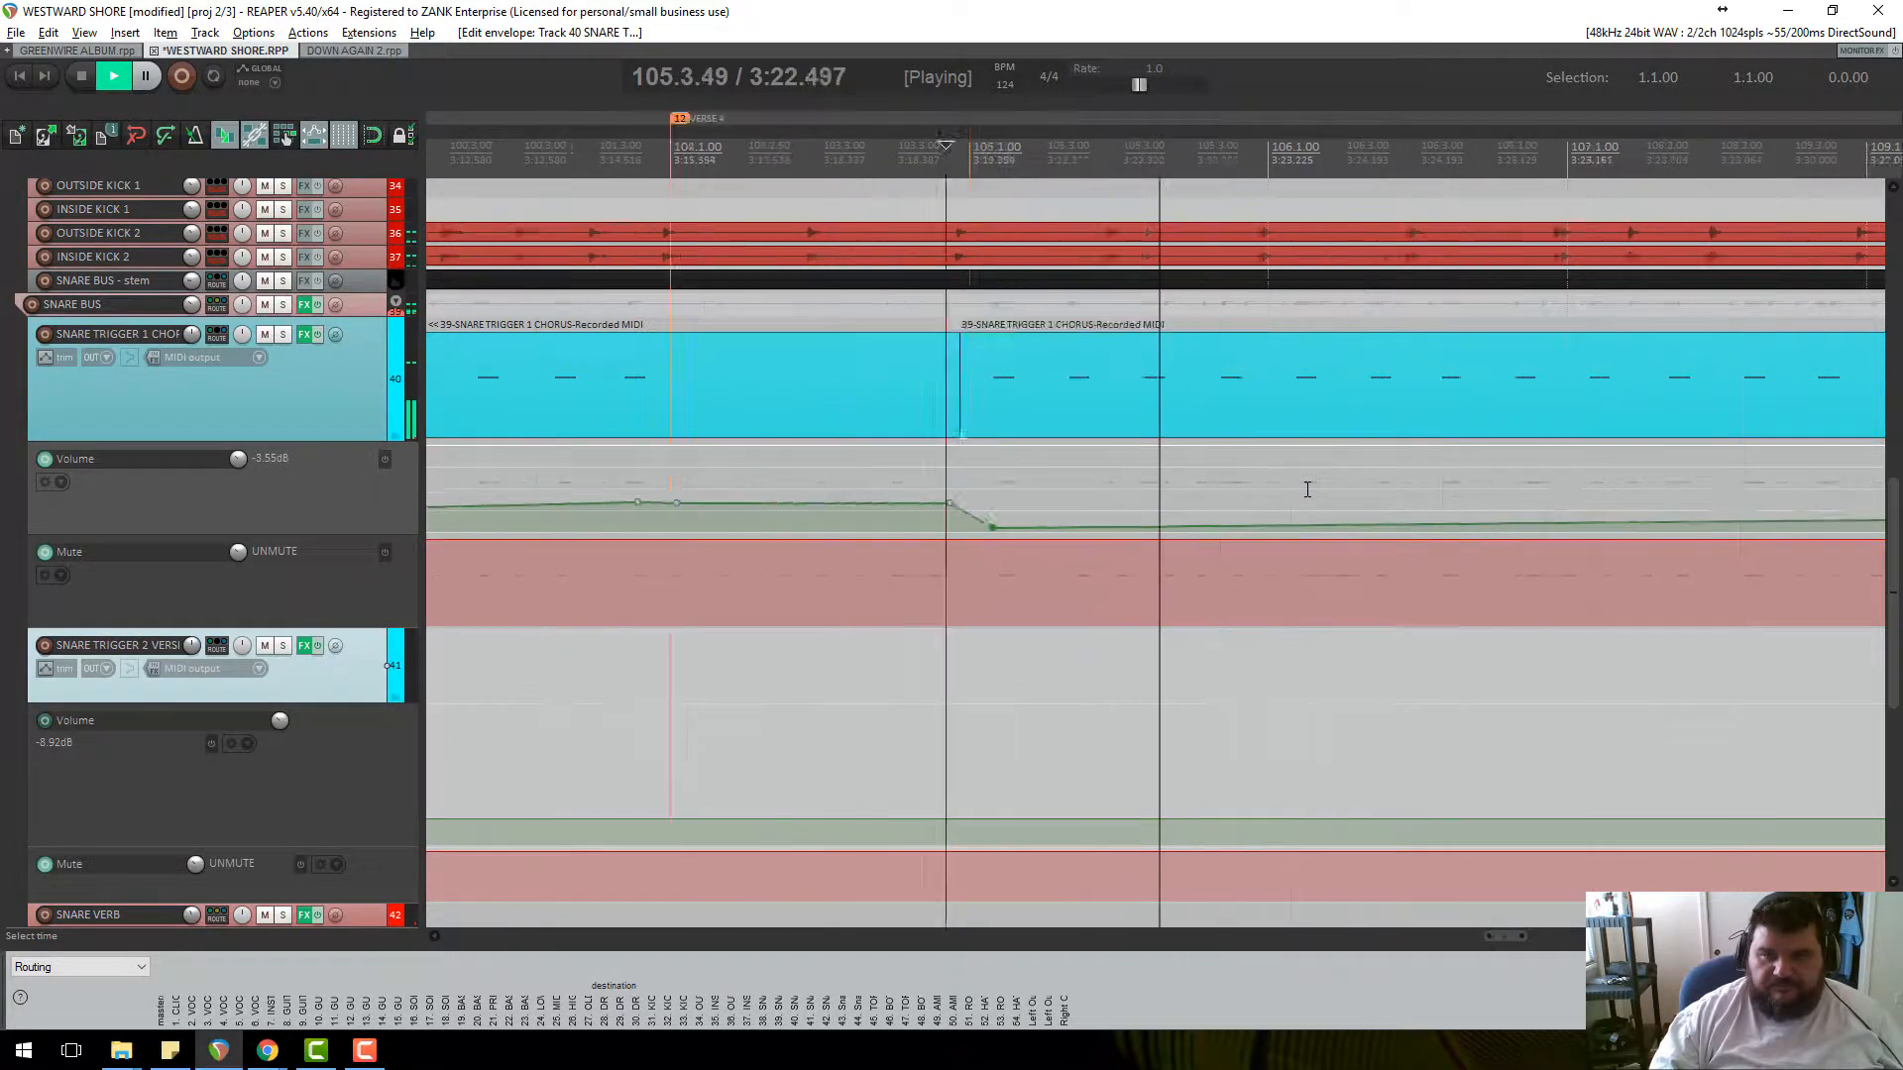
scroll(1080, 445, down, 1)
scroll(1079, 445, down, 8)
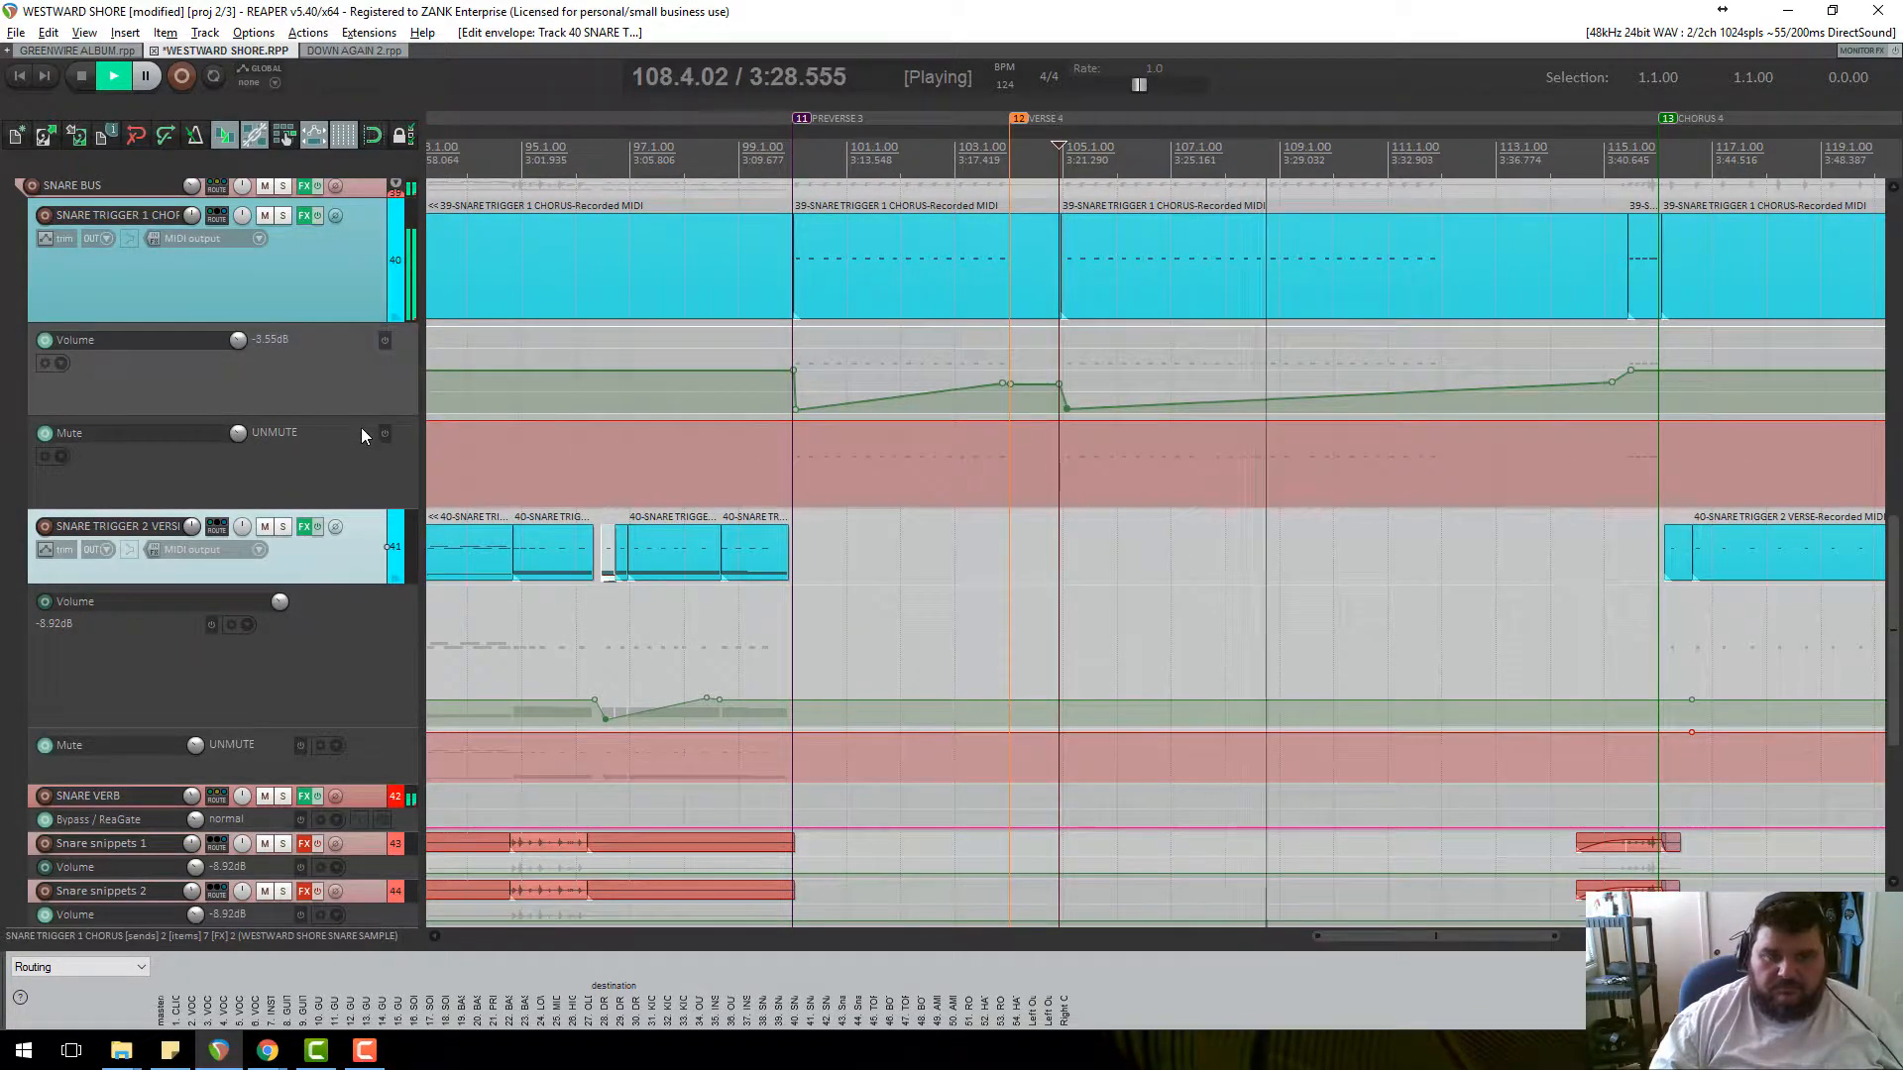
Lower the volume envelope point near 115.1 to about -4.44 dB.
scroll(342, 400, down, 3)
key(space)
drag(1611, 450, 1612, 457)
scroll(1193, 461, down, 3)
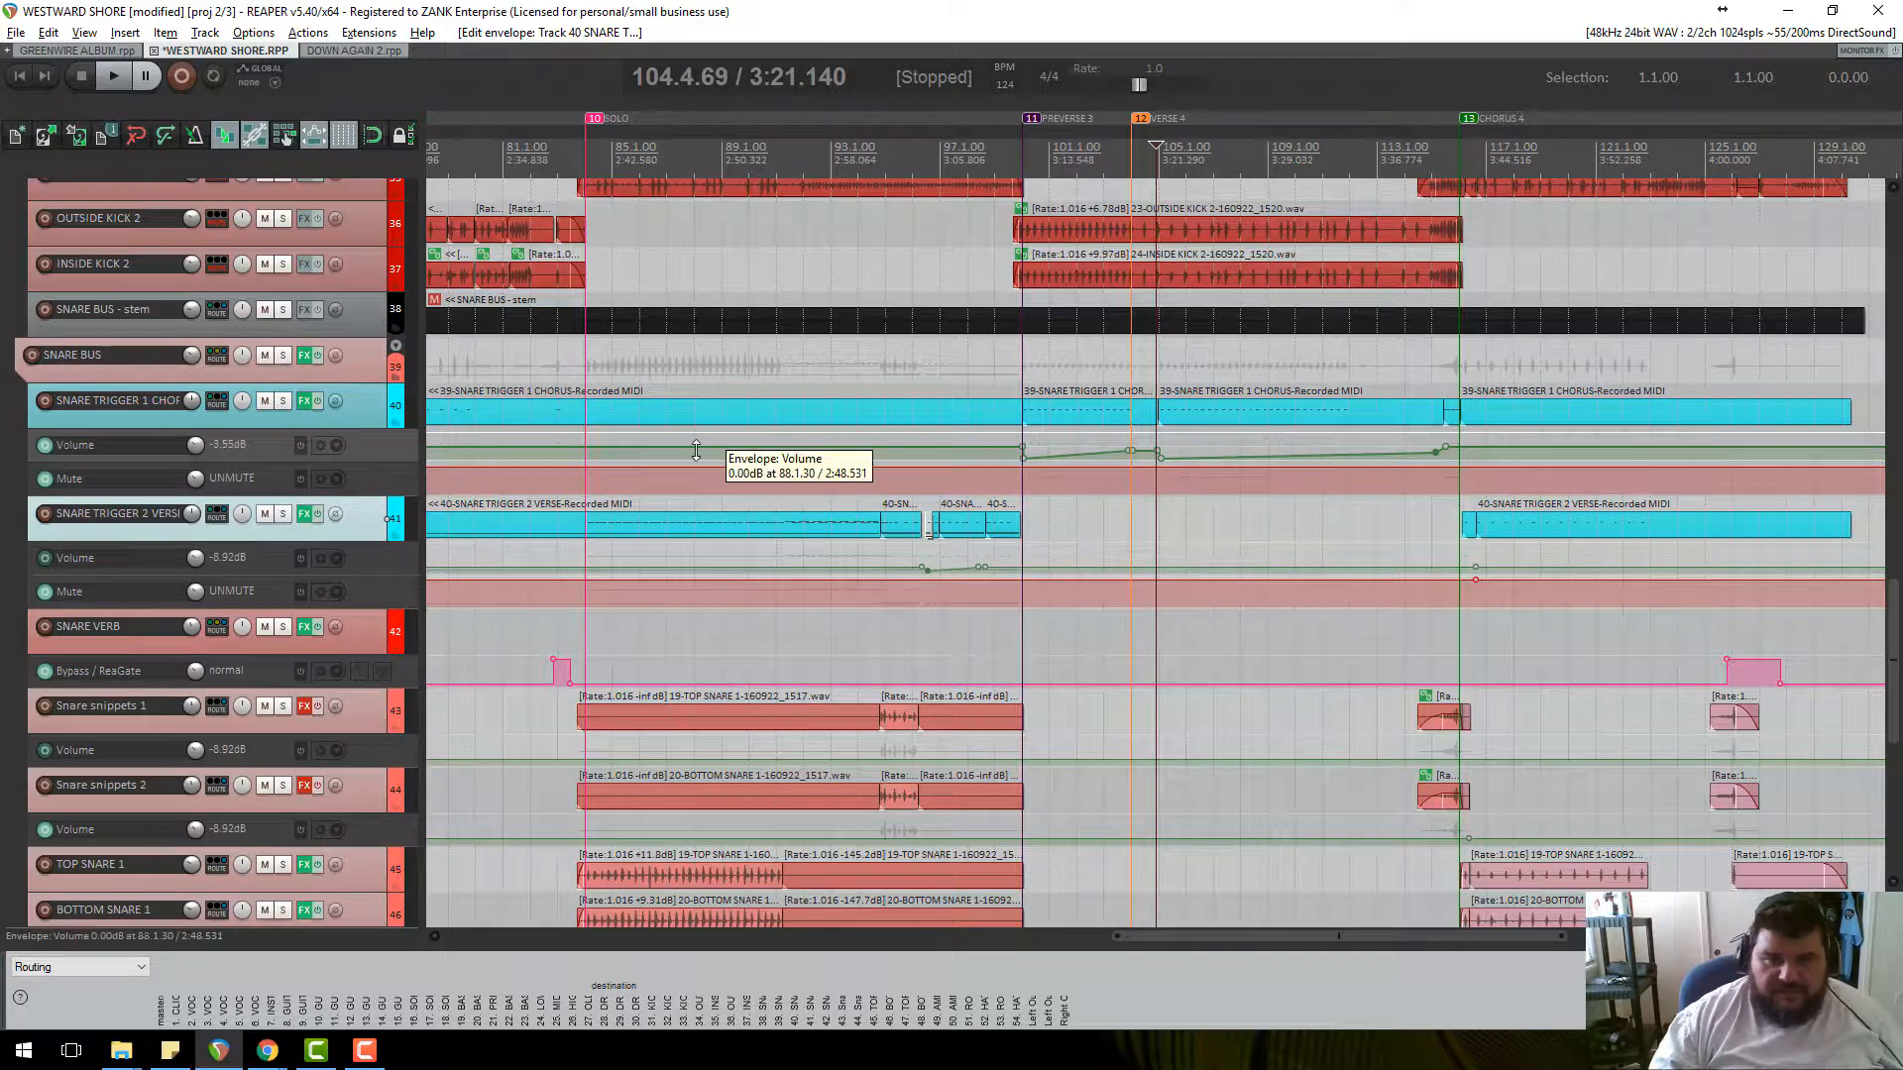
scroll(733, 456, down, 2)
Turn the Snare Trigger 1 Chorus track volume down to about -4.8 dB and audition.
mouse_move(191, 402)
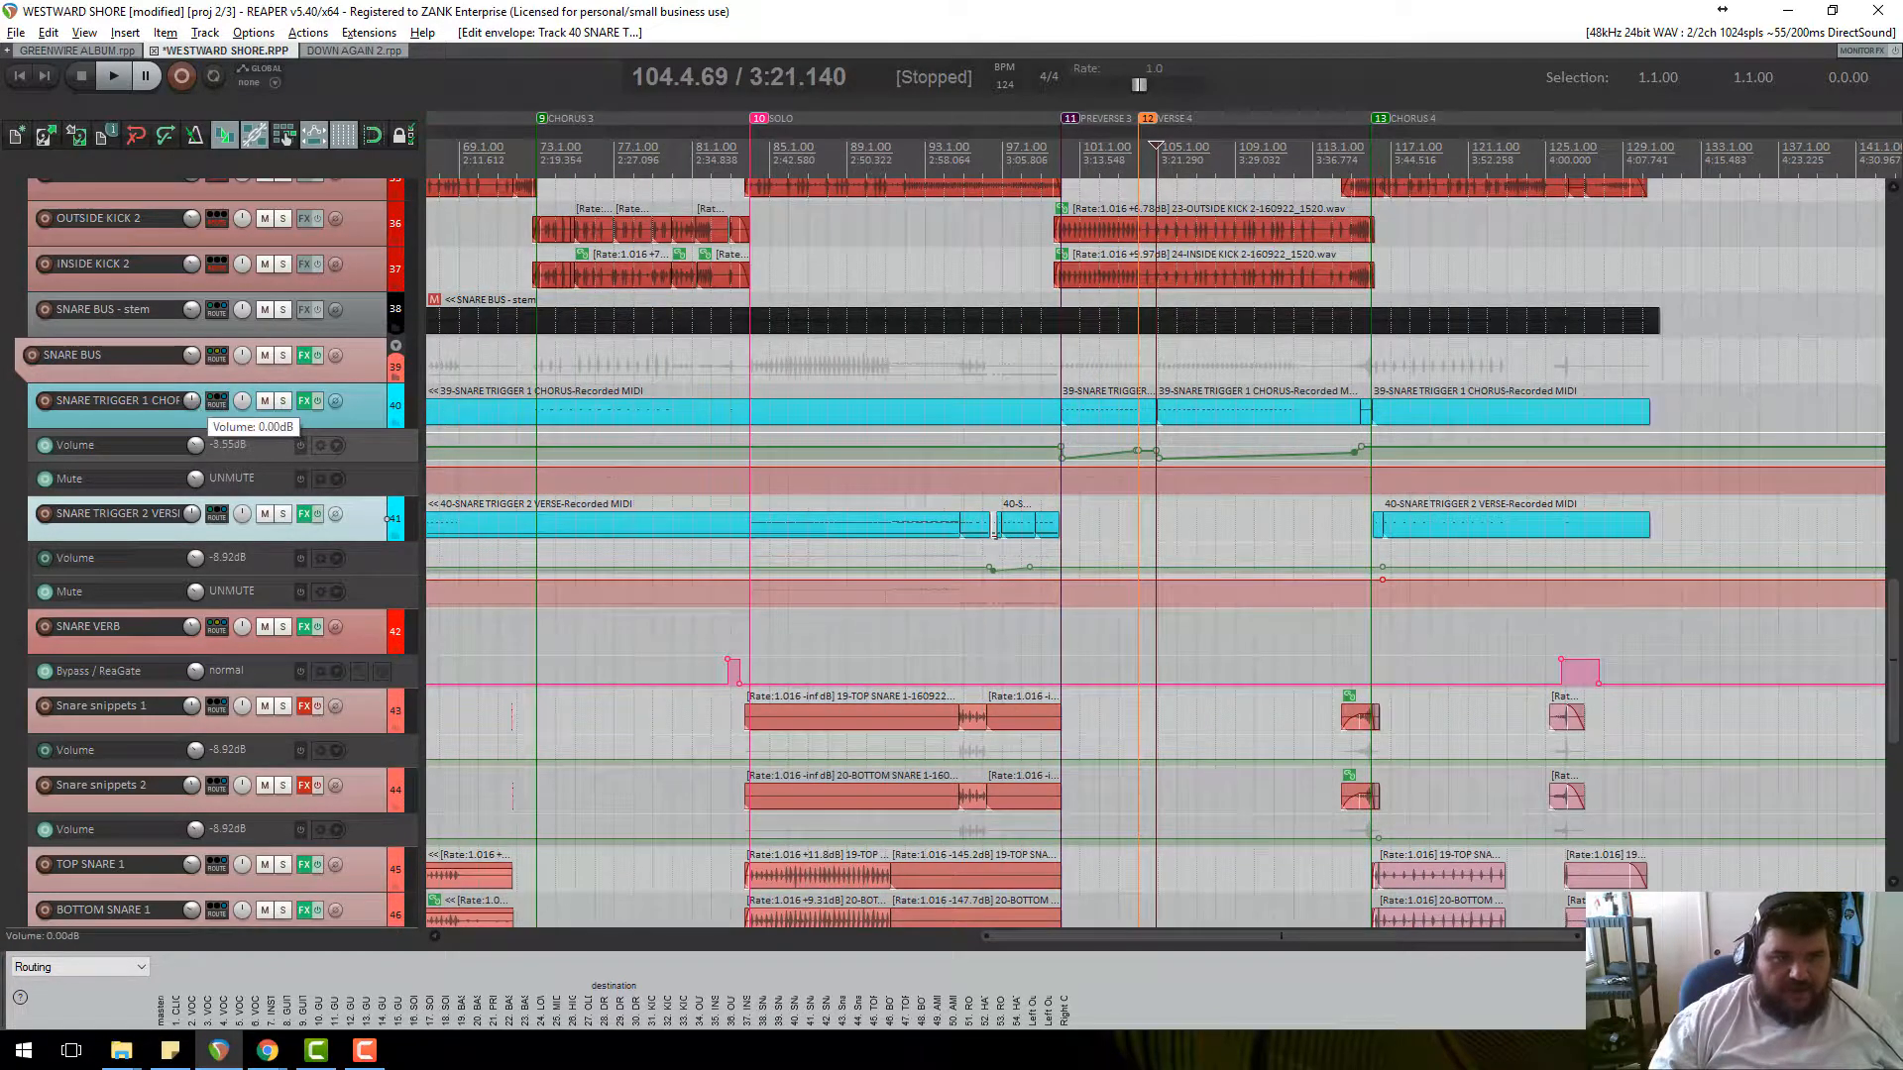
drag(191, 401, 191, 416)
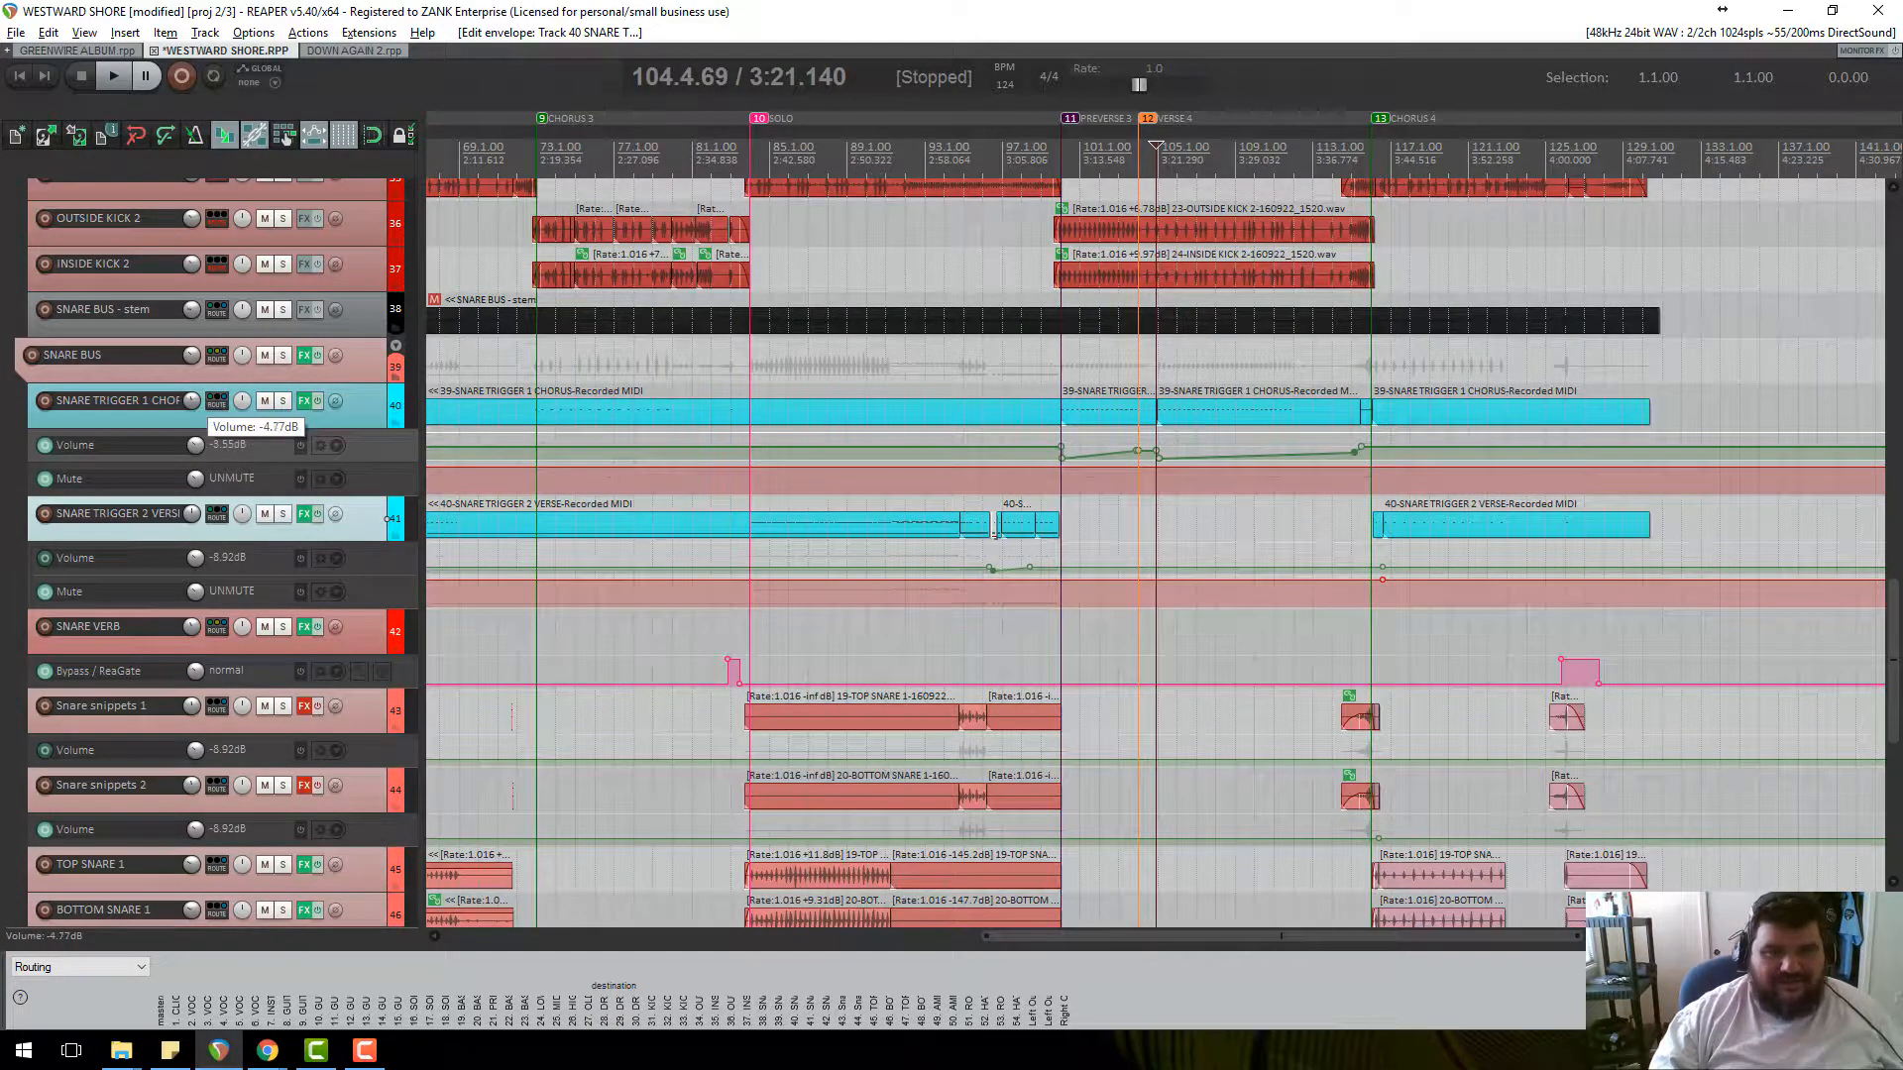
key(space)
scroll(1423, 449, up, 2)
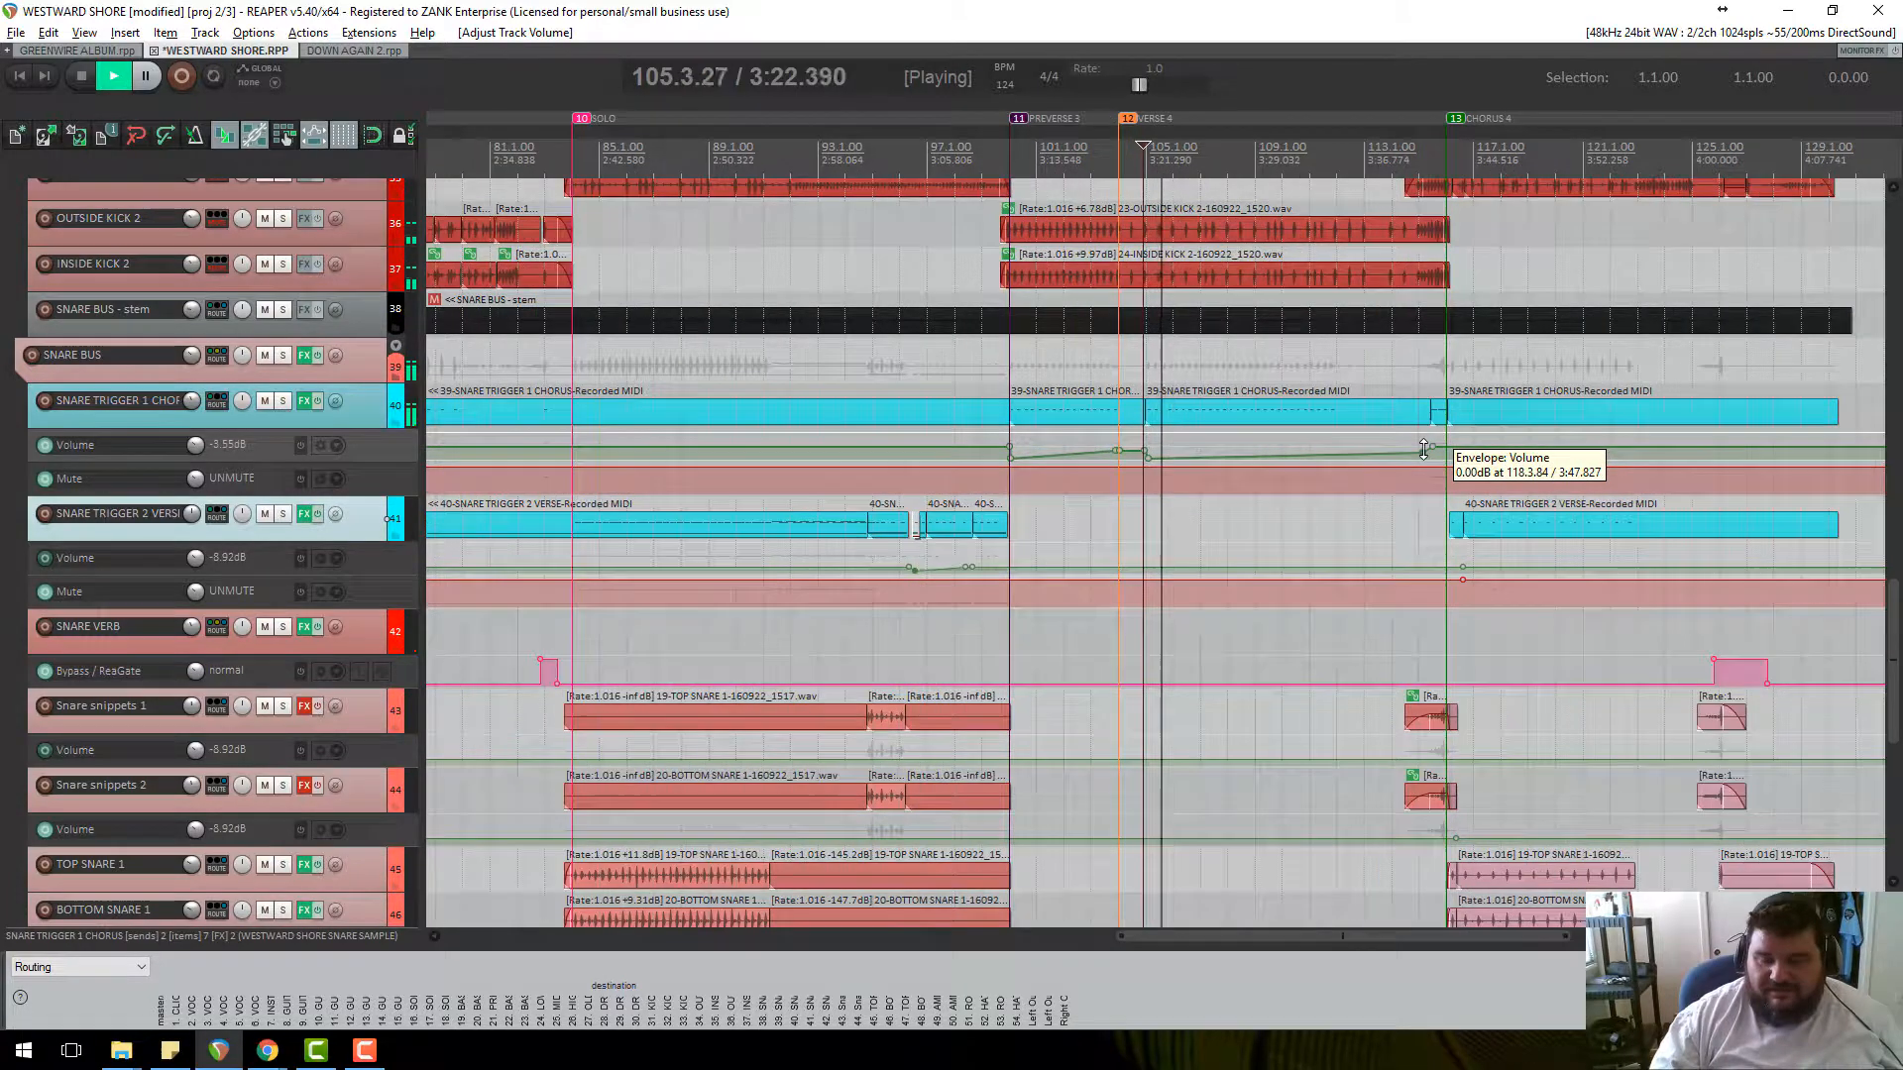
scroll(369, 553, down, 2)
scroll(370, 552, up, 2)
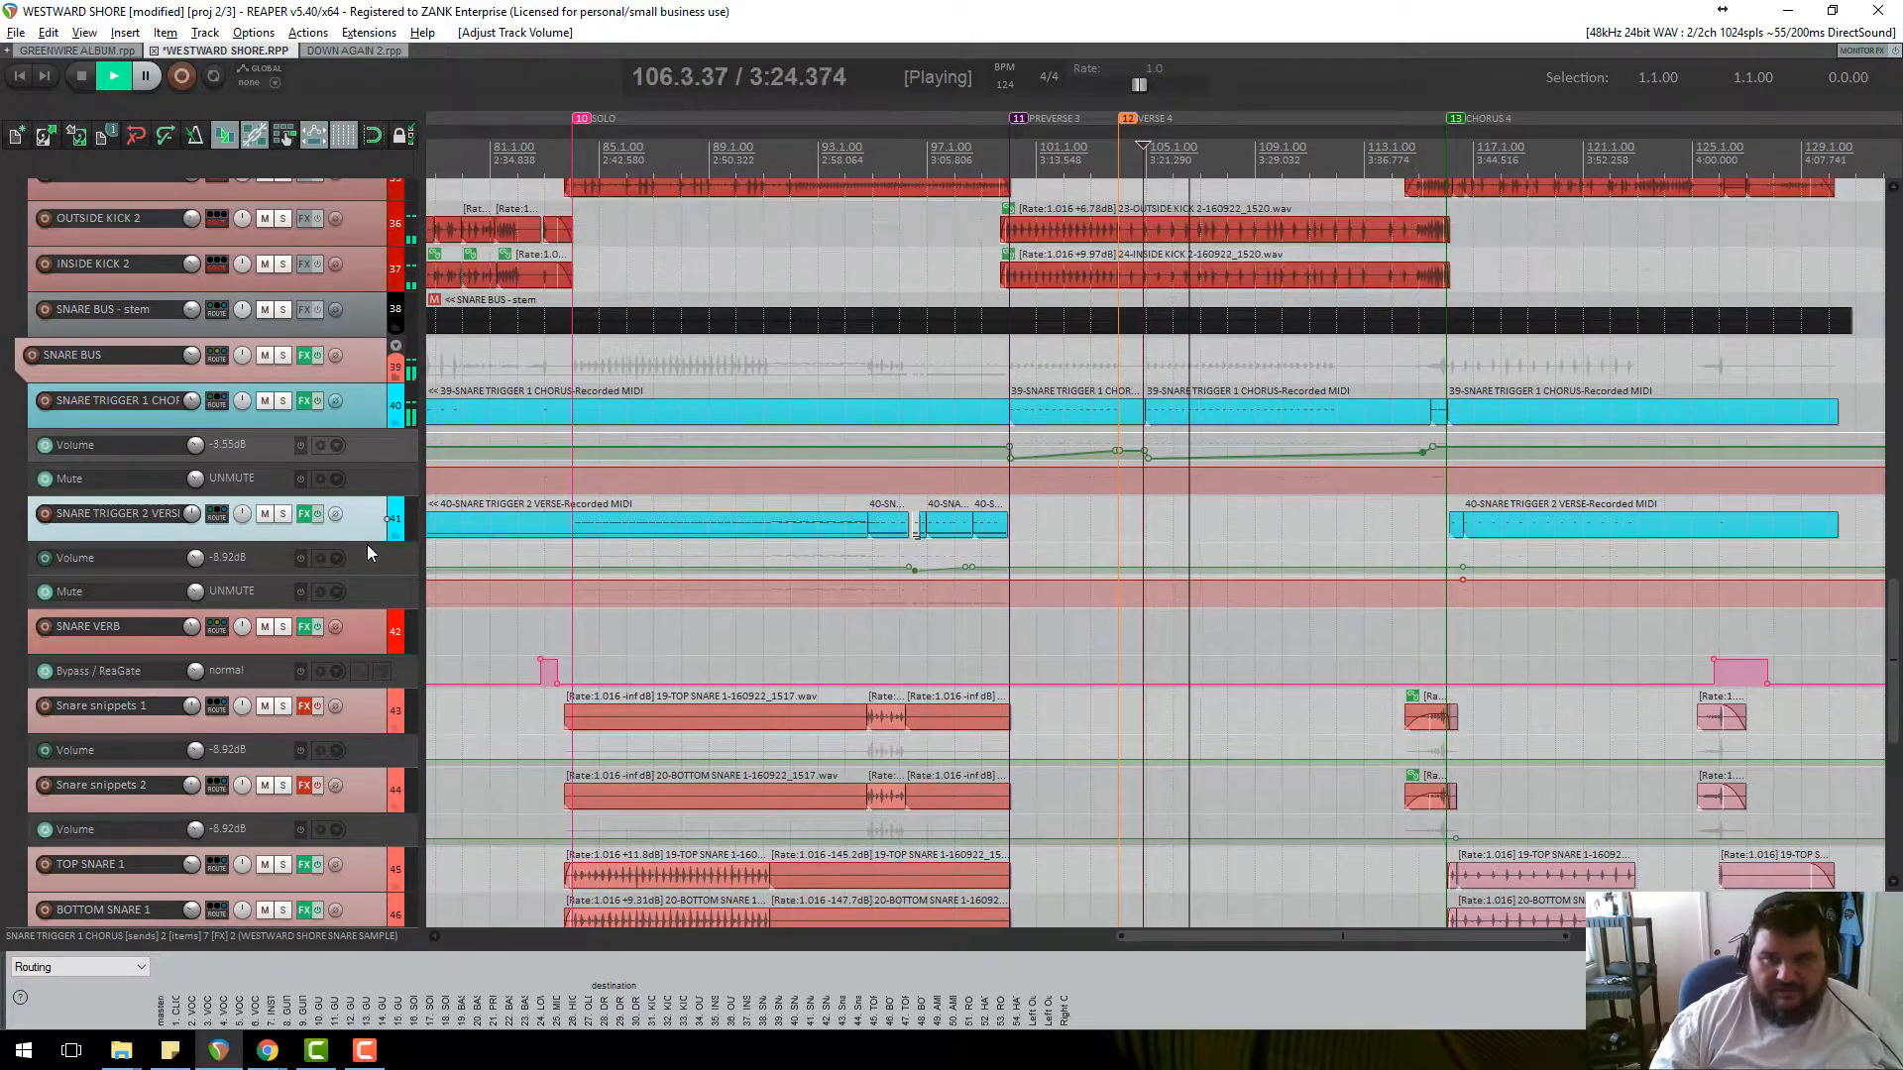
scroll(369, 553, up, 1)
scroll(1321, 400, down, 2)
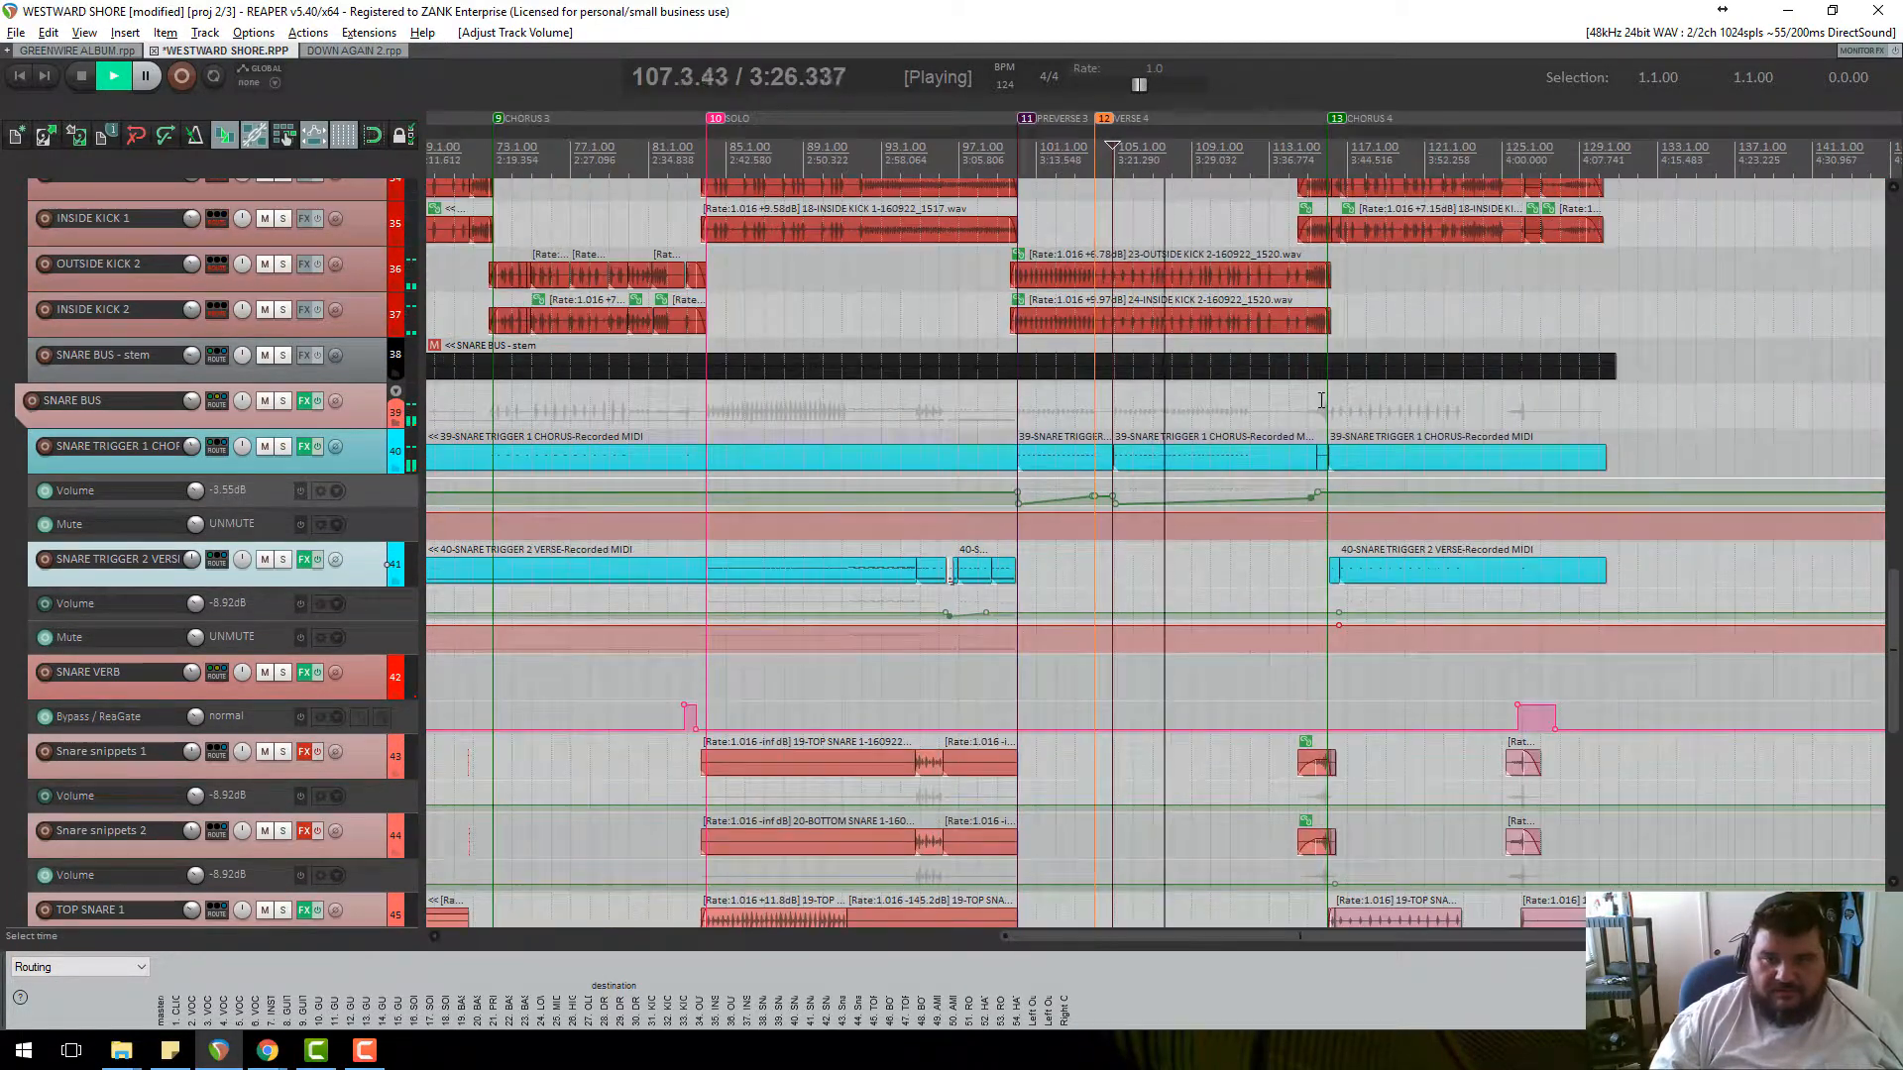
scroll(1321, 400, up, 2)
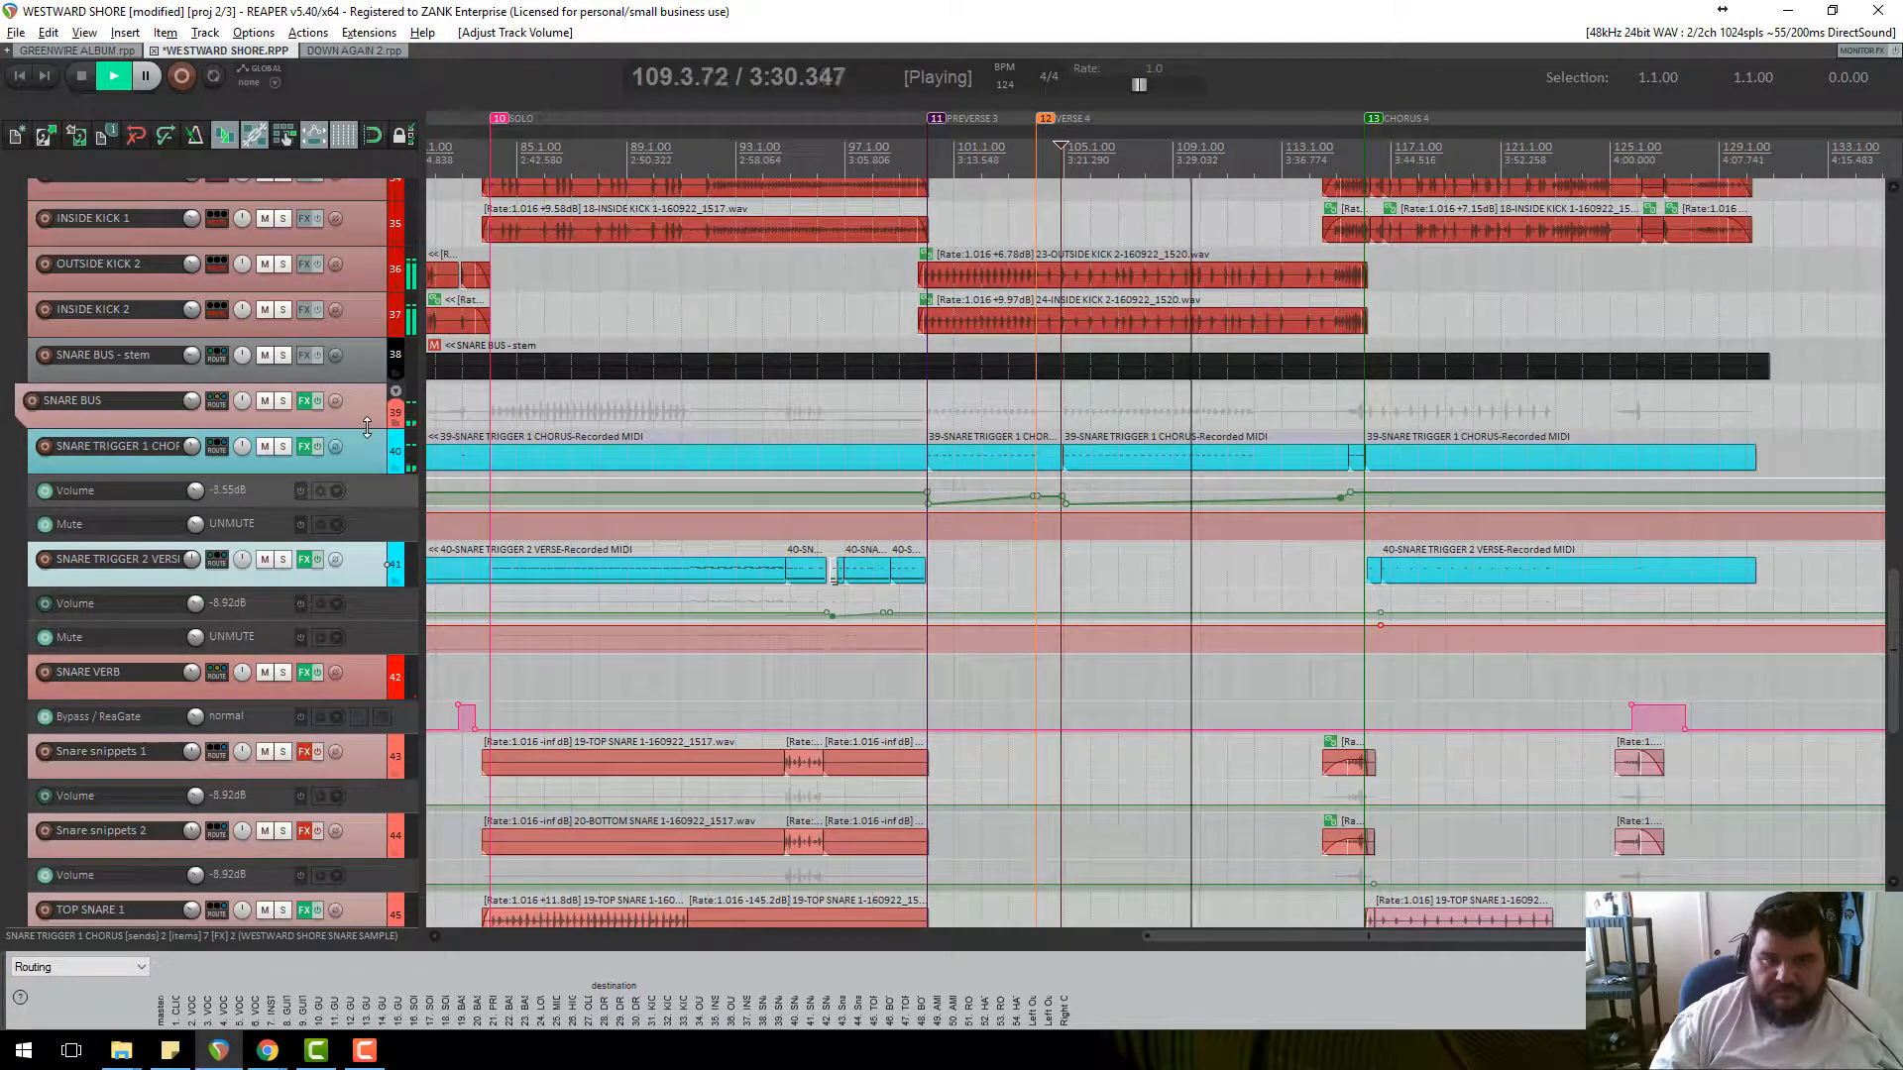
double_click(352, 497)
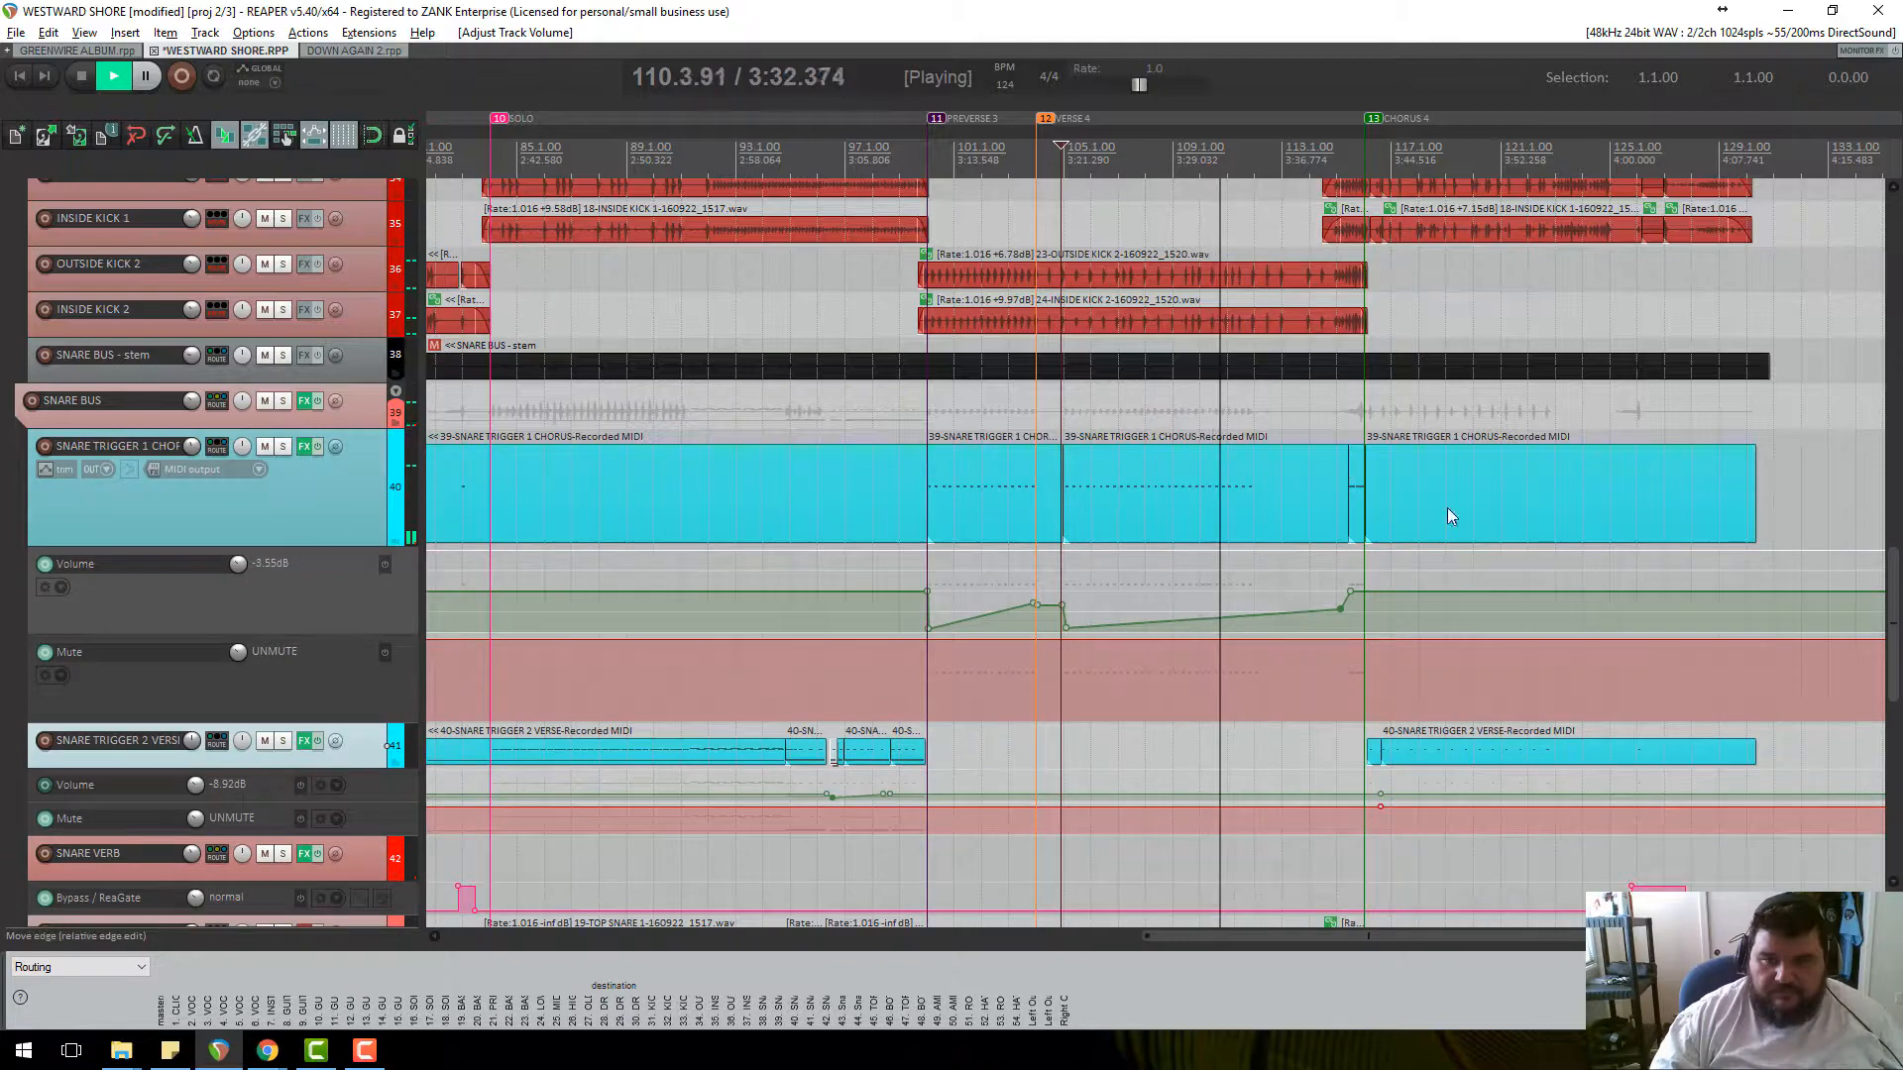
scroll(1487, 526, up, 3)
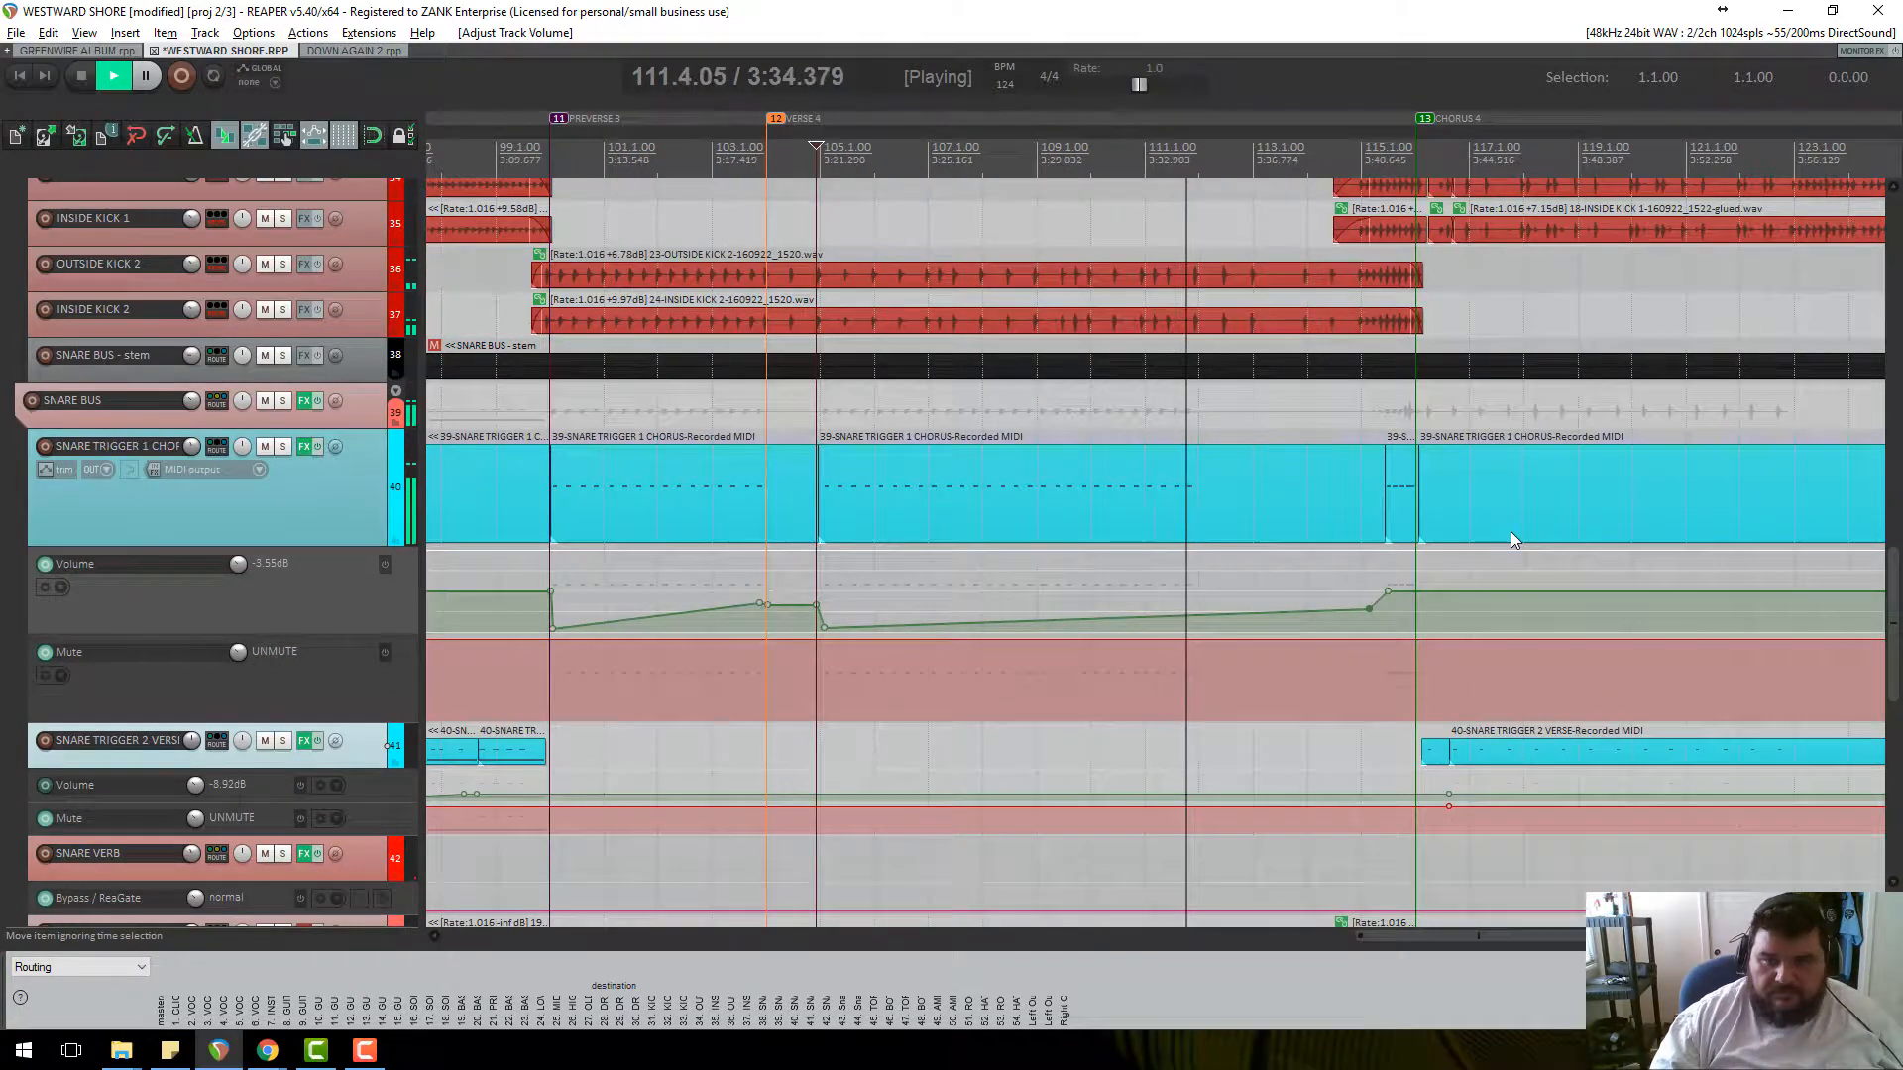
mouse_move(1367, 605)
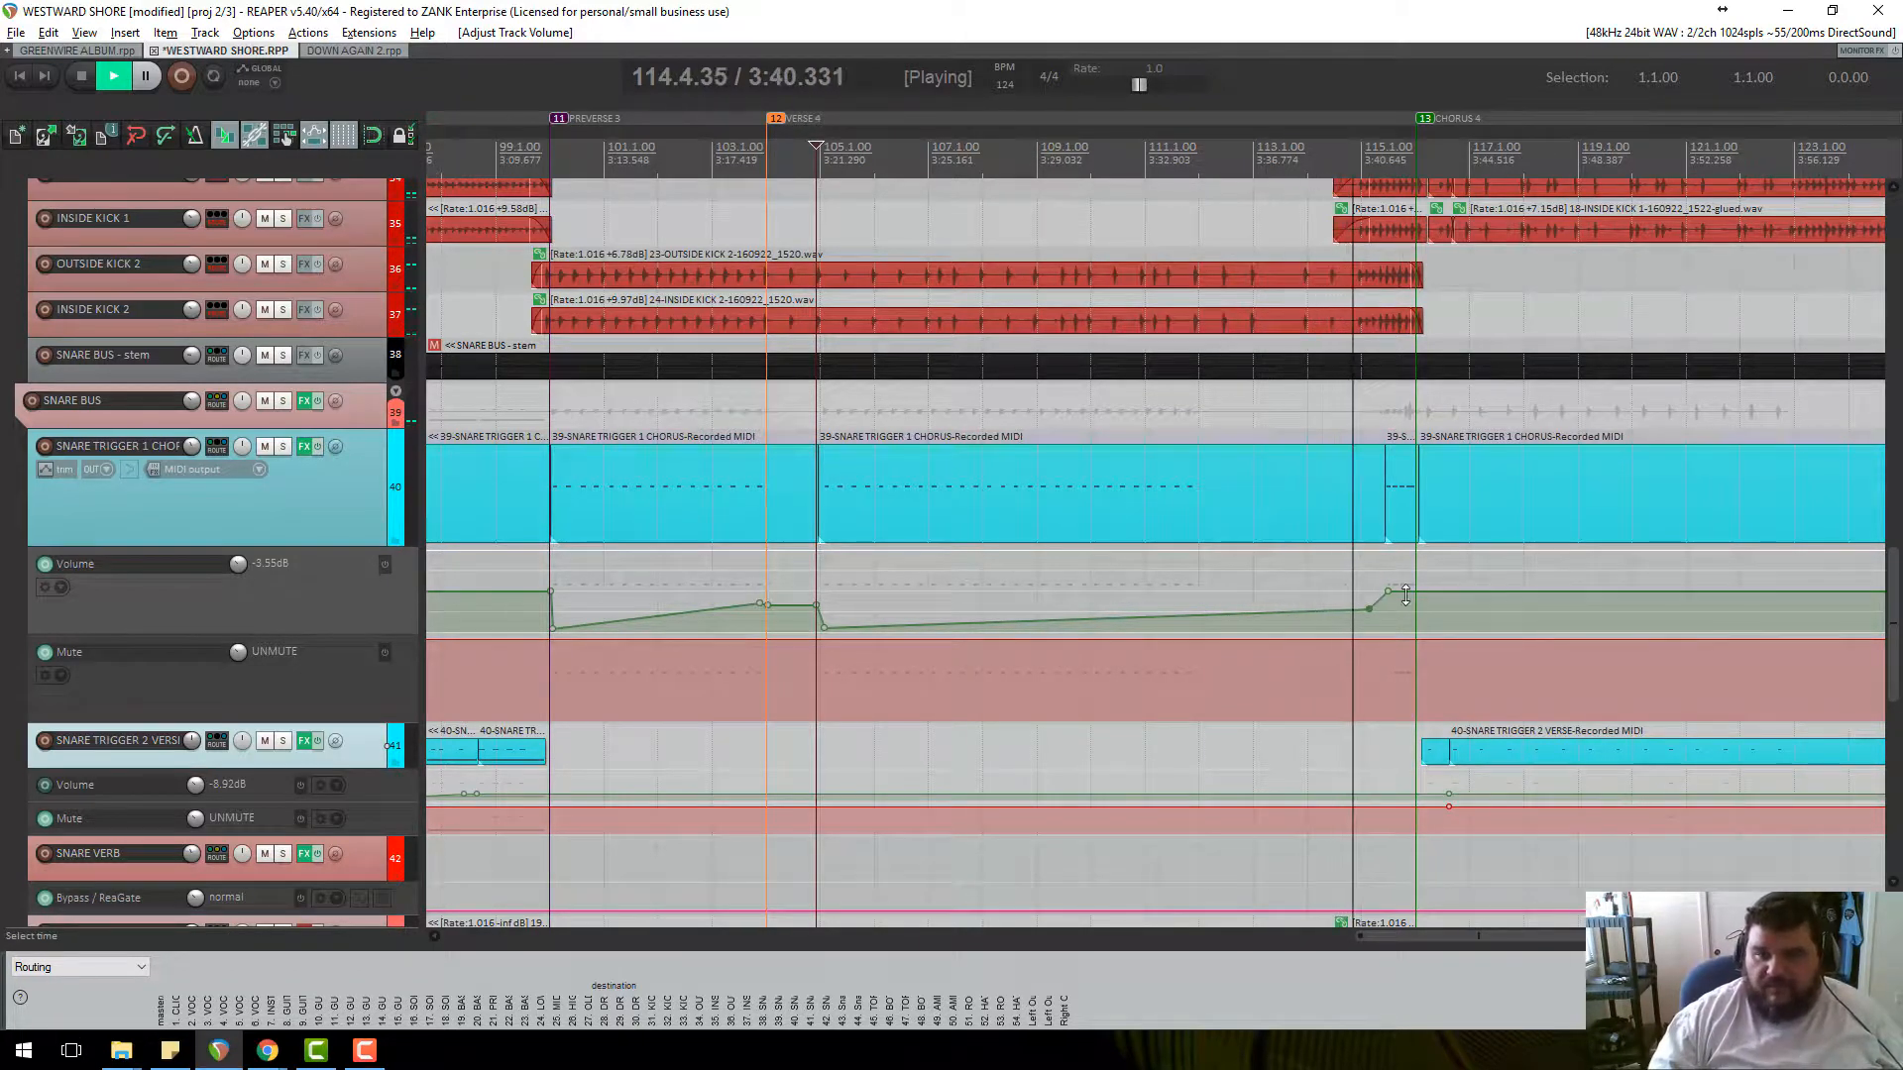
scroll(1405, 594, up, 5)
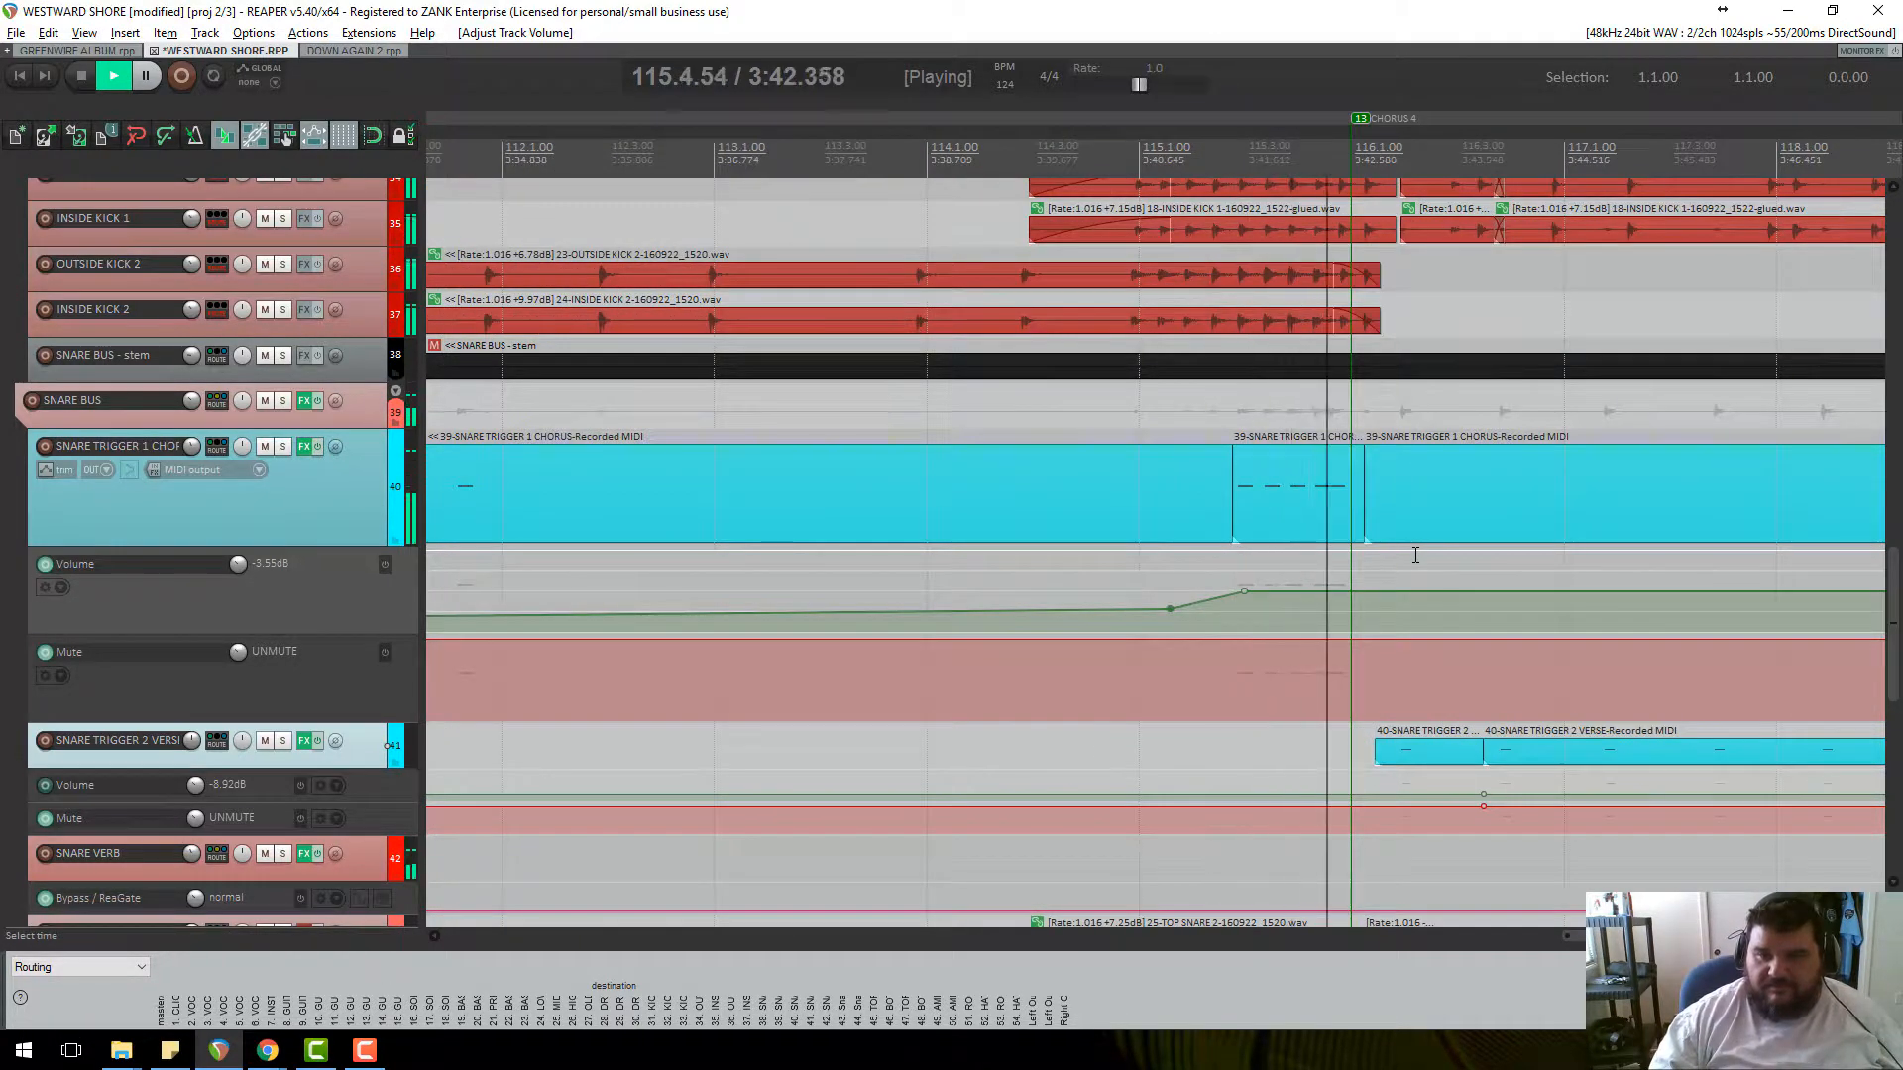
scroll(1410, 552, down, 5)
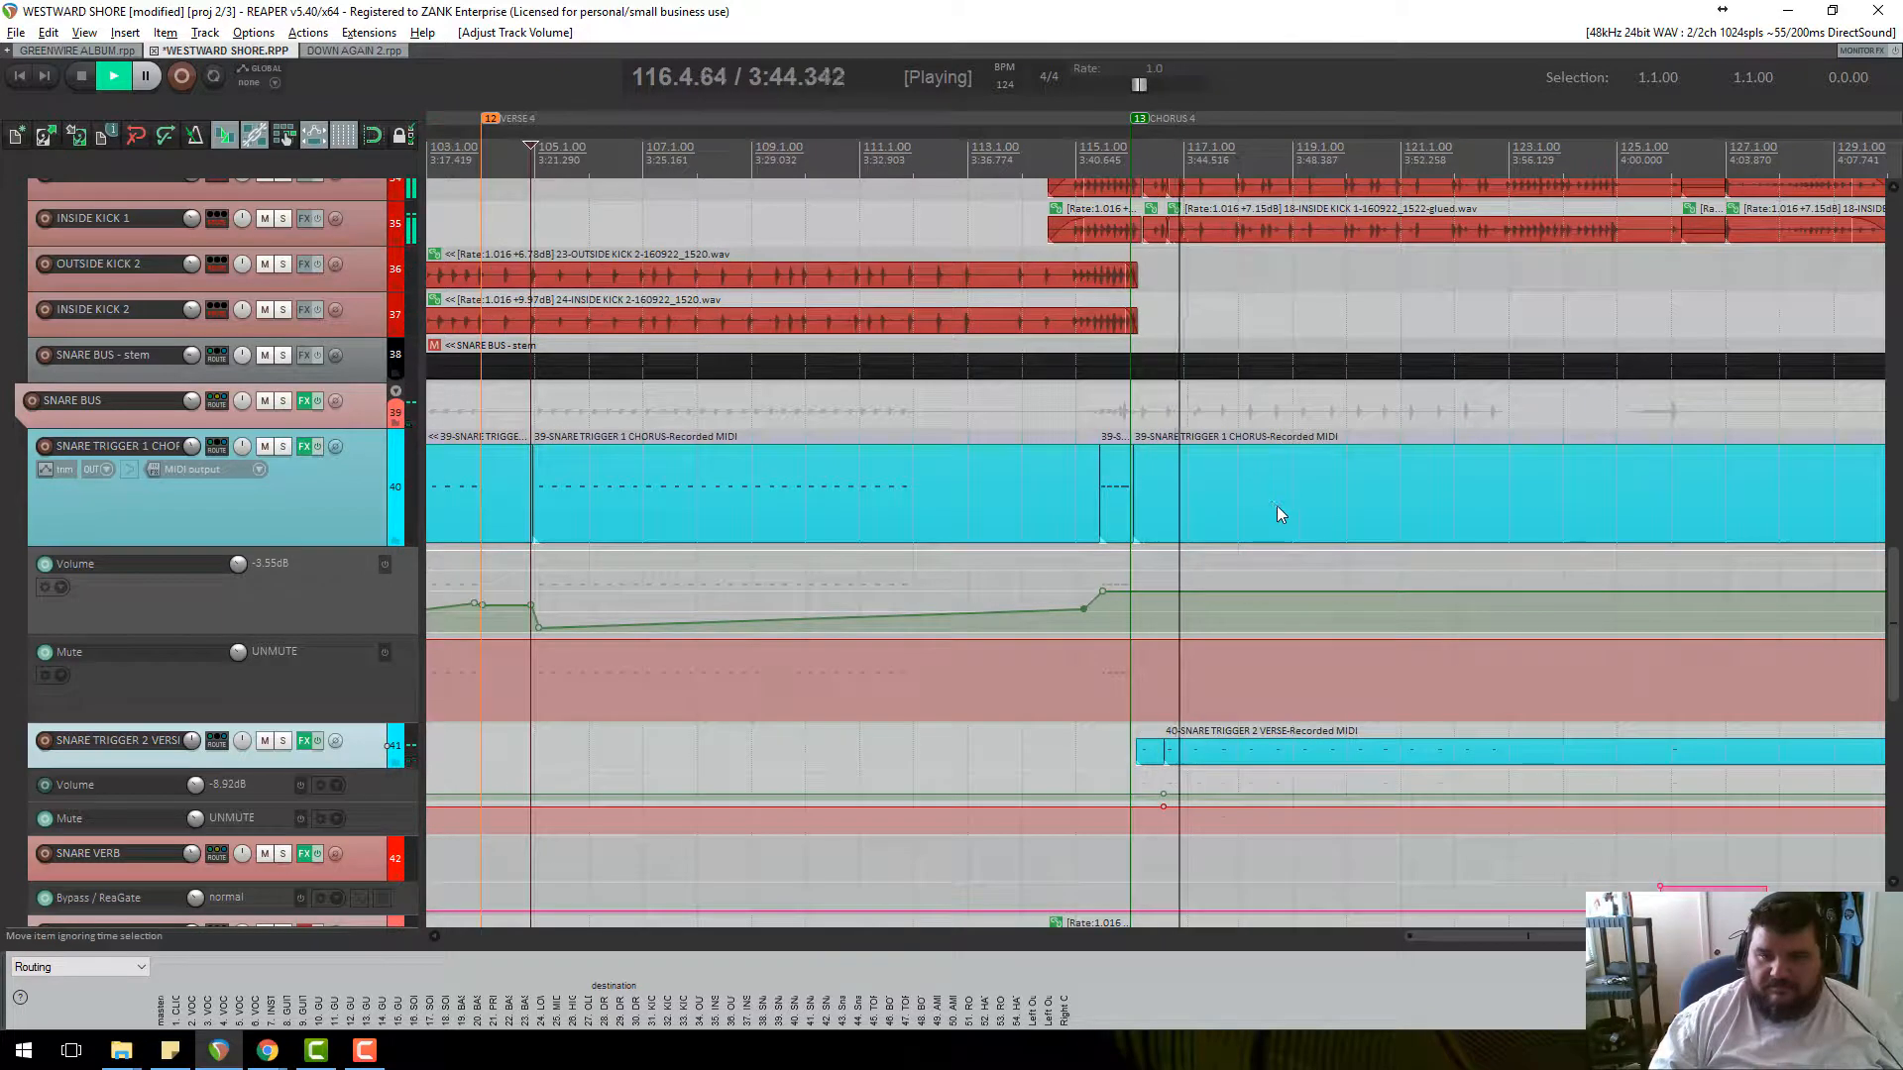
scroll(1277, 507, down, 2)
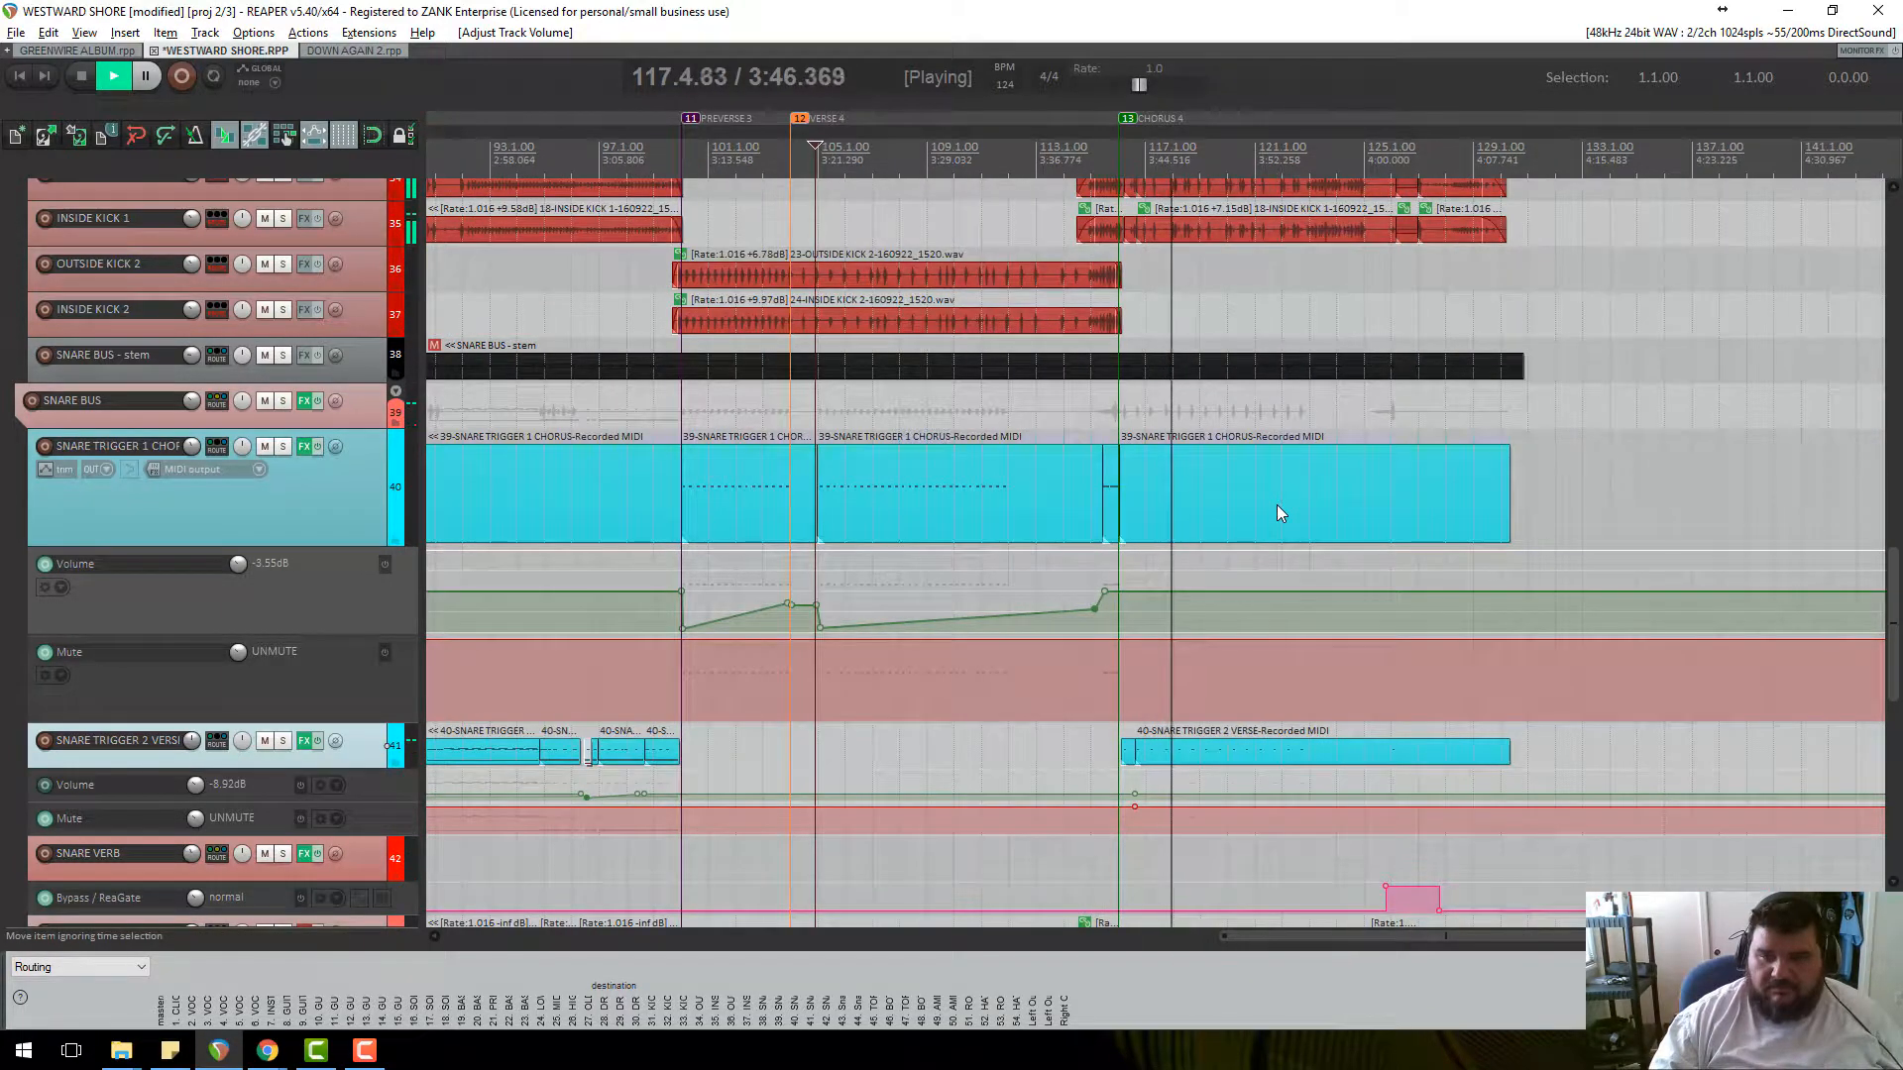
key(space)
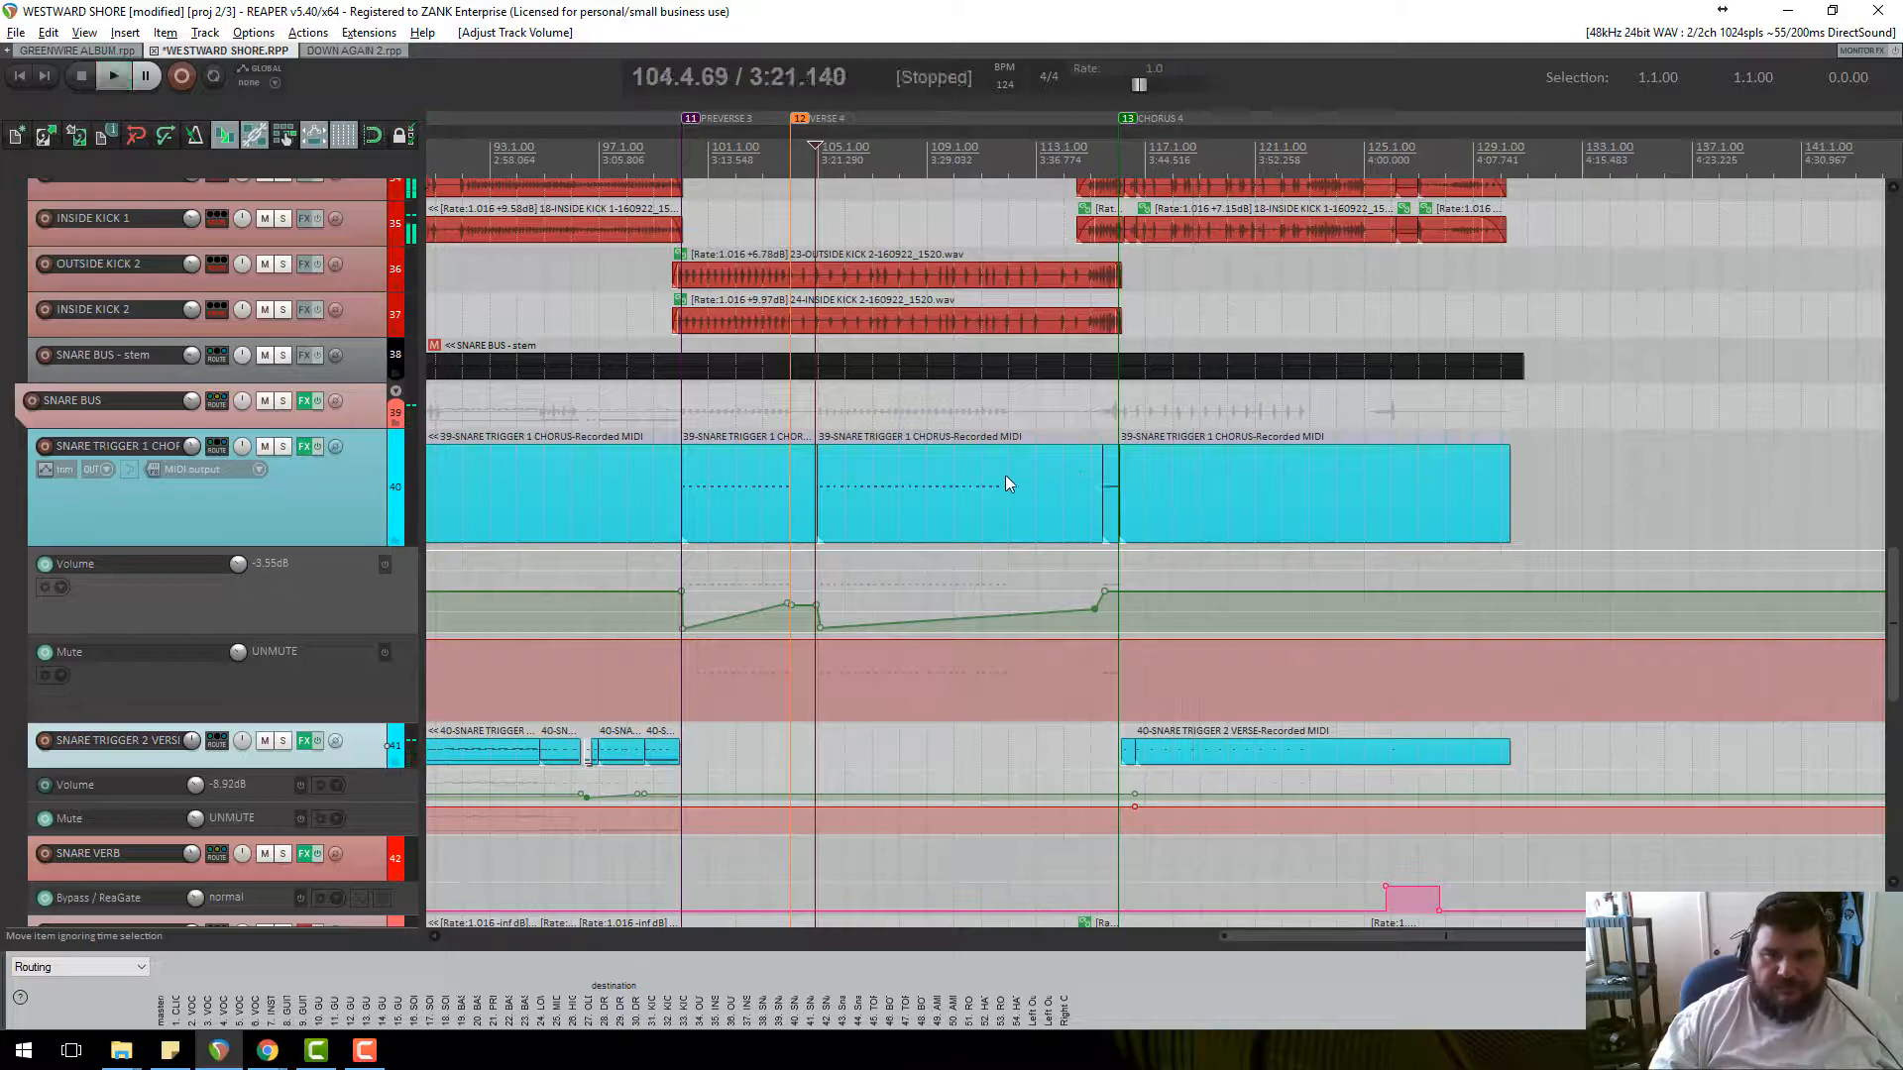
scroll(880, 532, down, 2)
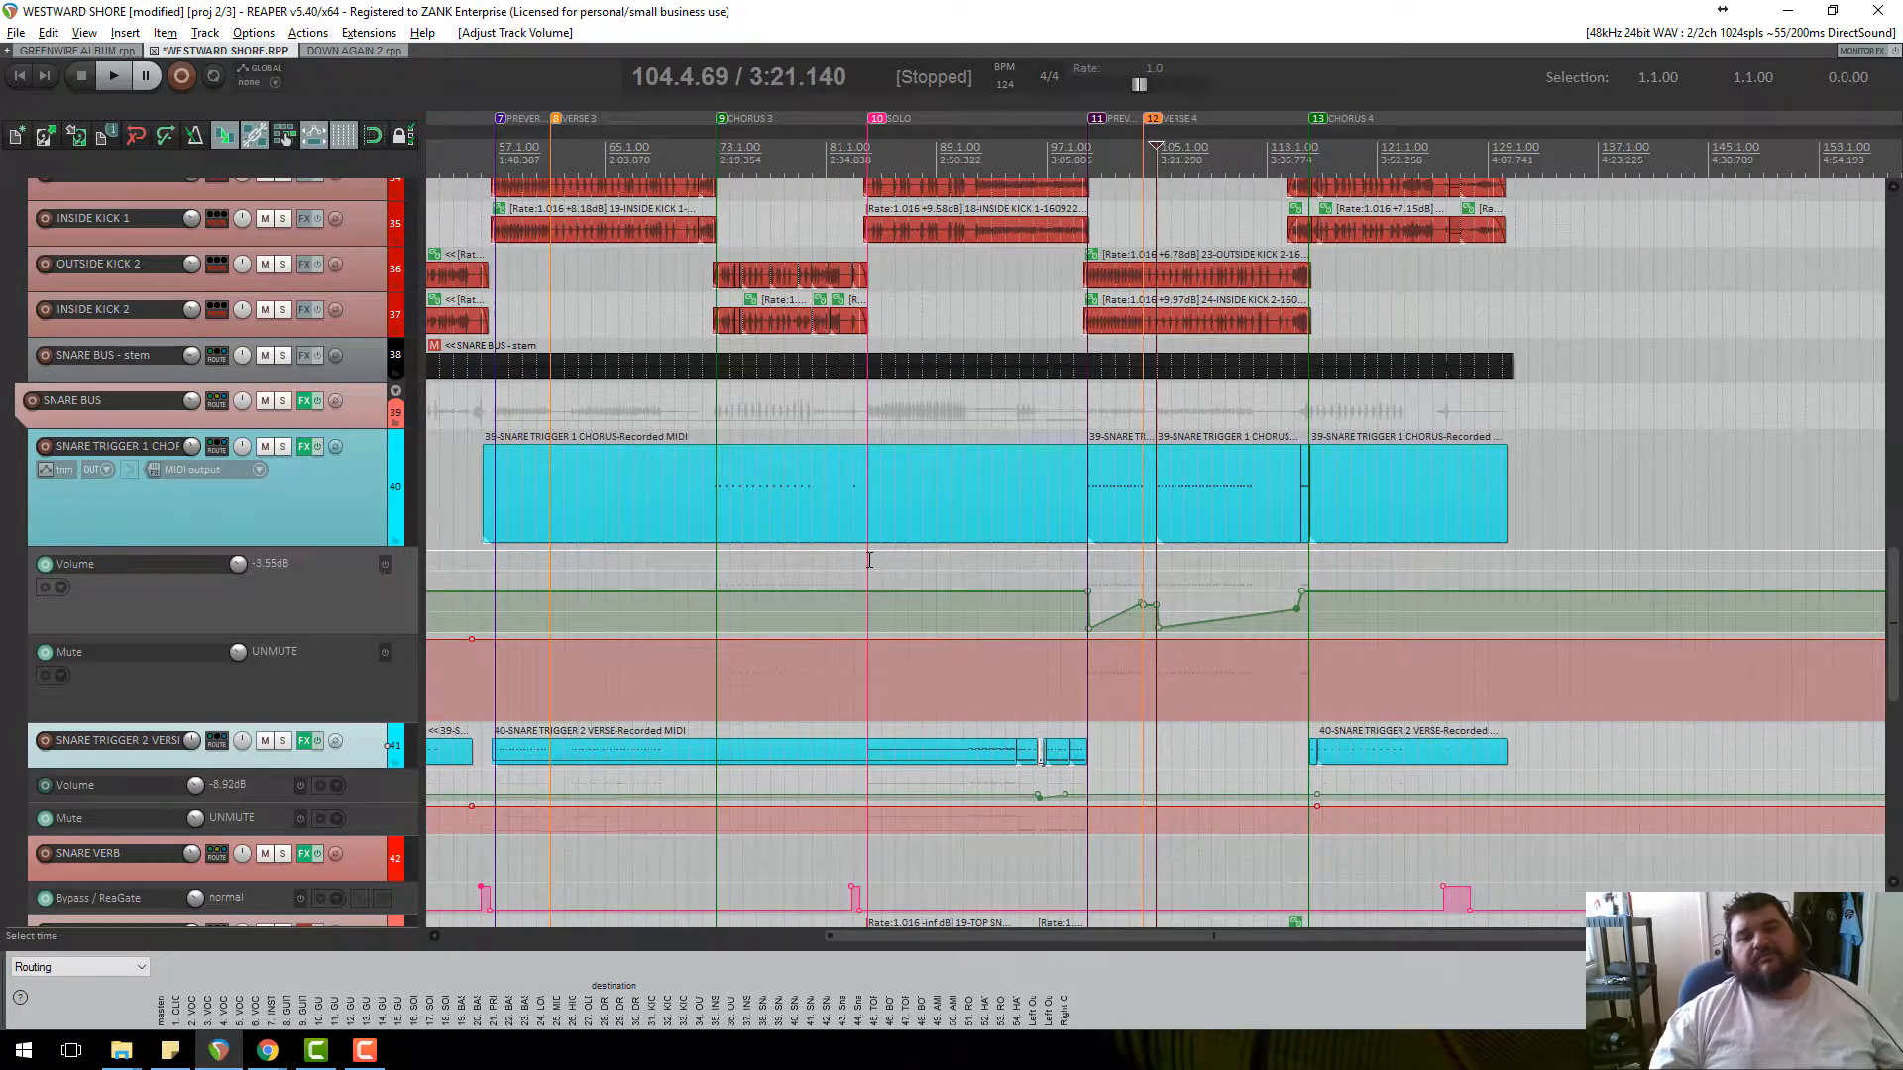
scroll(869, 559, down, 3)
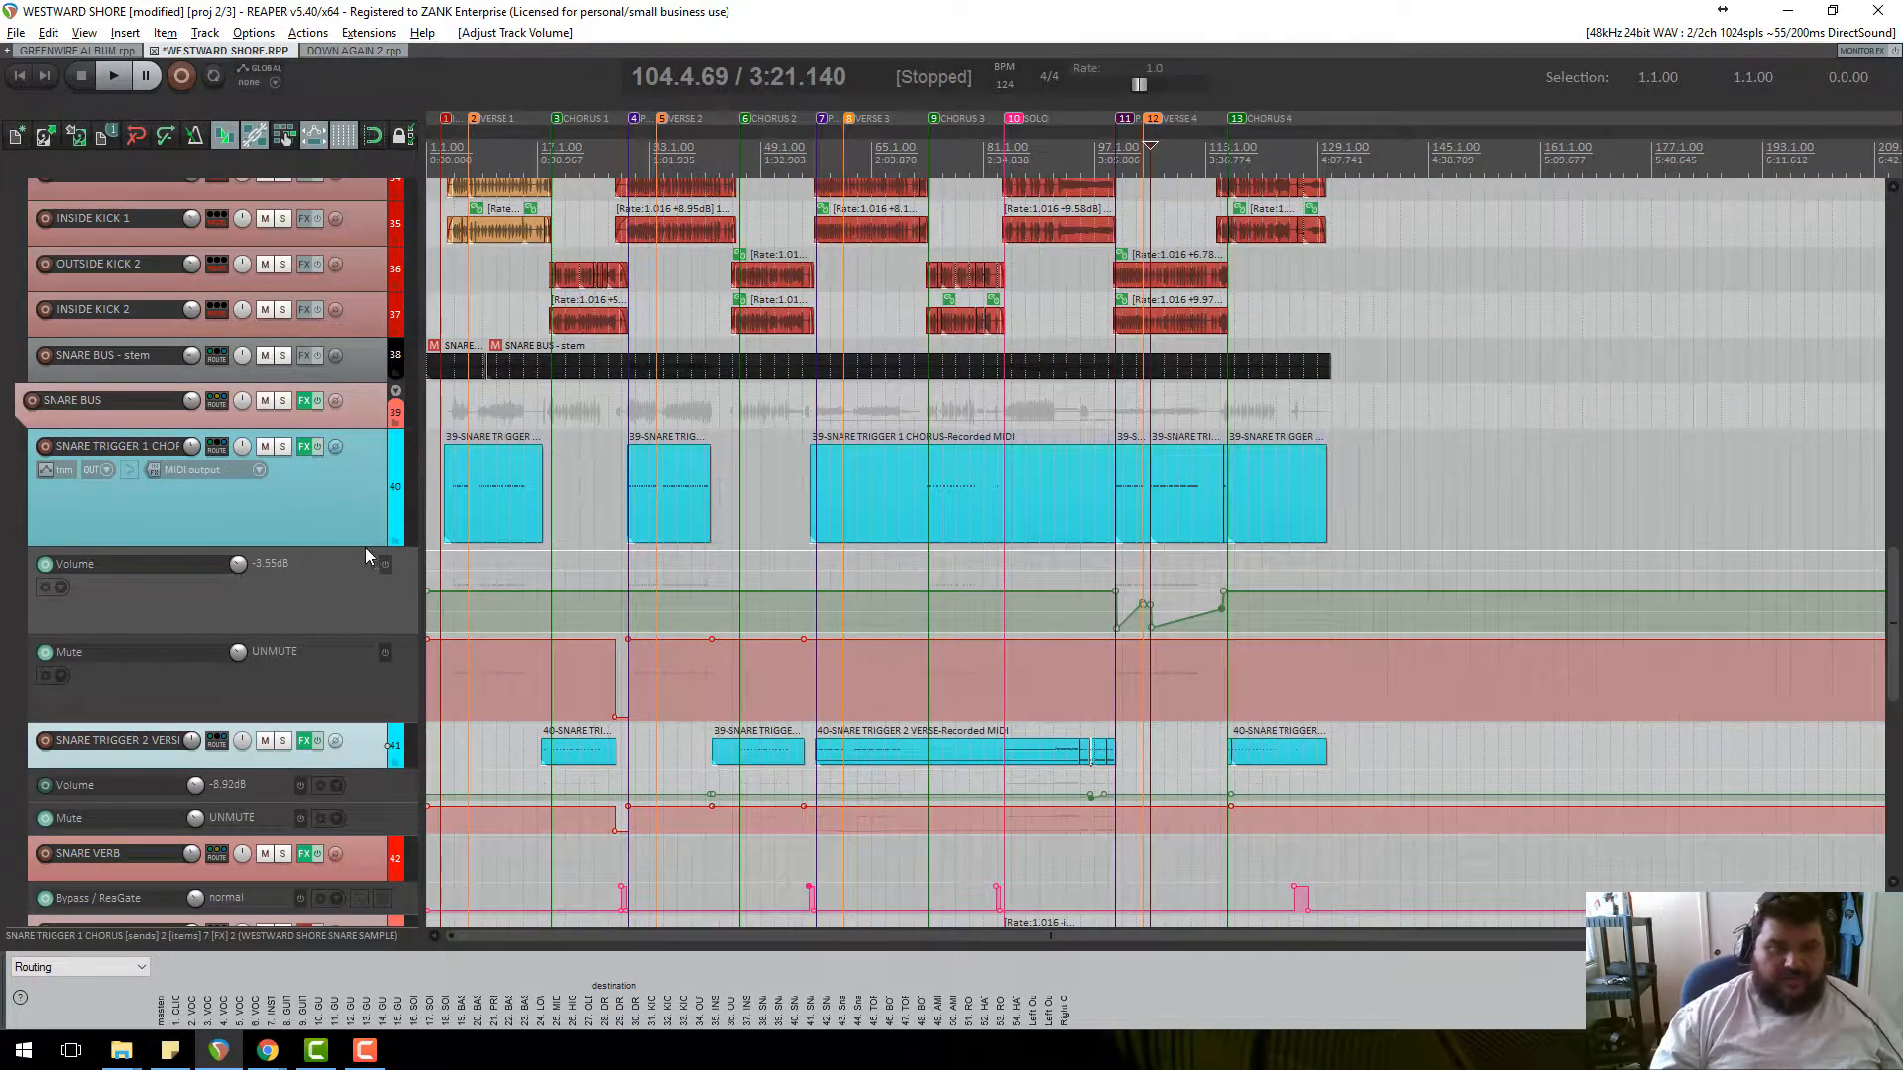
scroll(375, 493, down, 3)
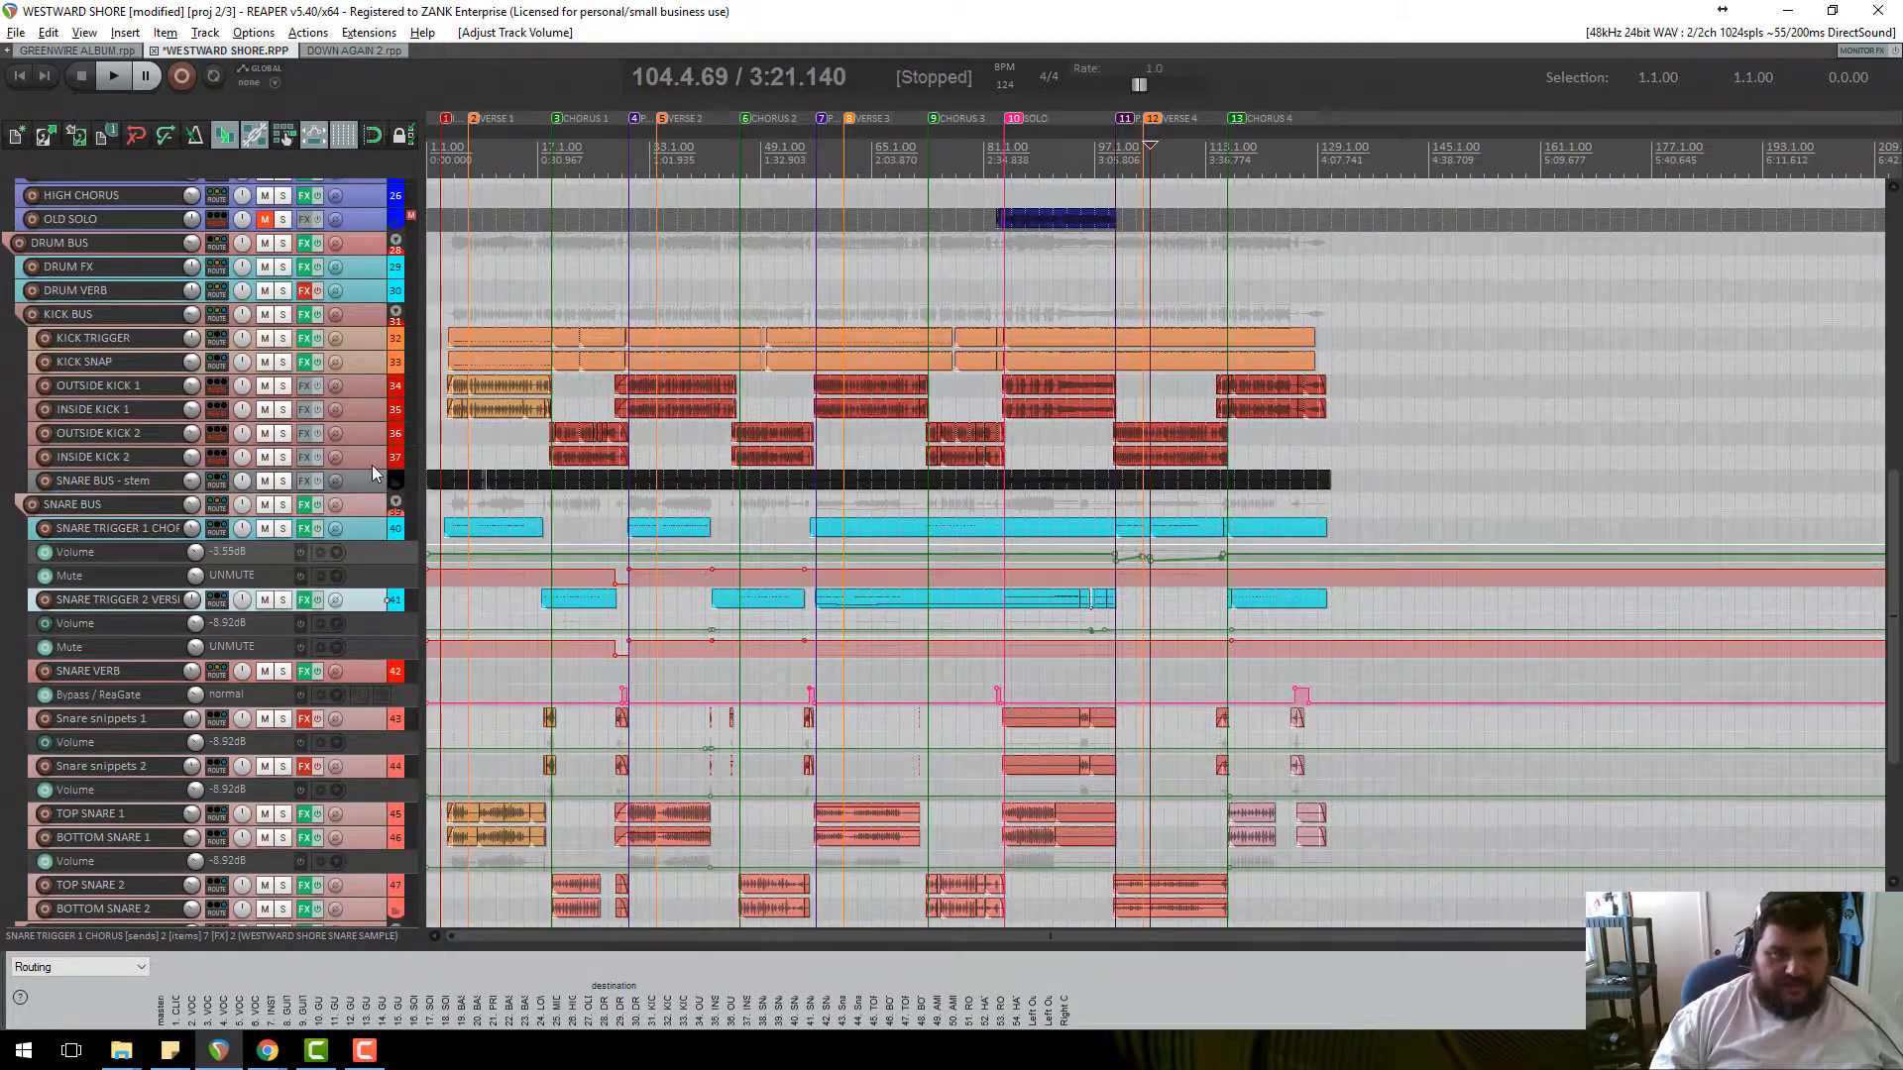
Enlarge the KICK TRIGGER track and move the edit position to bar 49.
scroll(374, 367, up, 3)
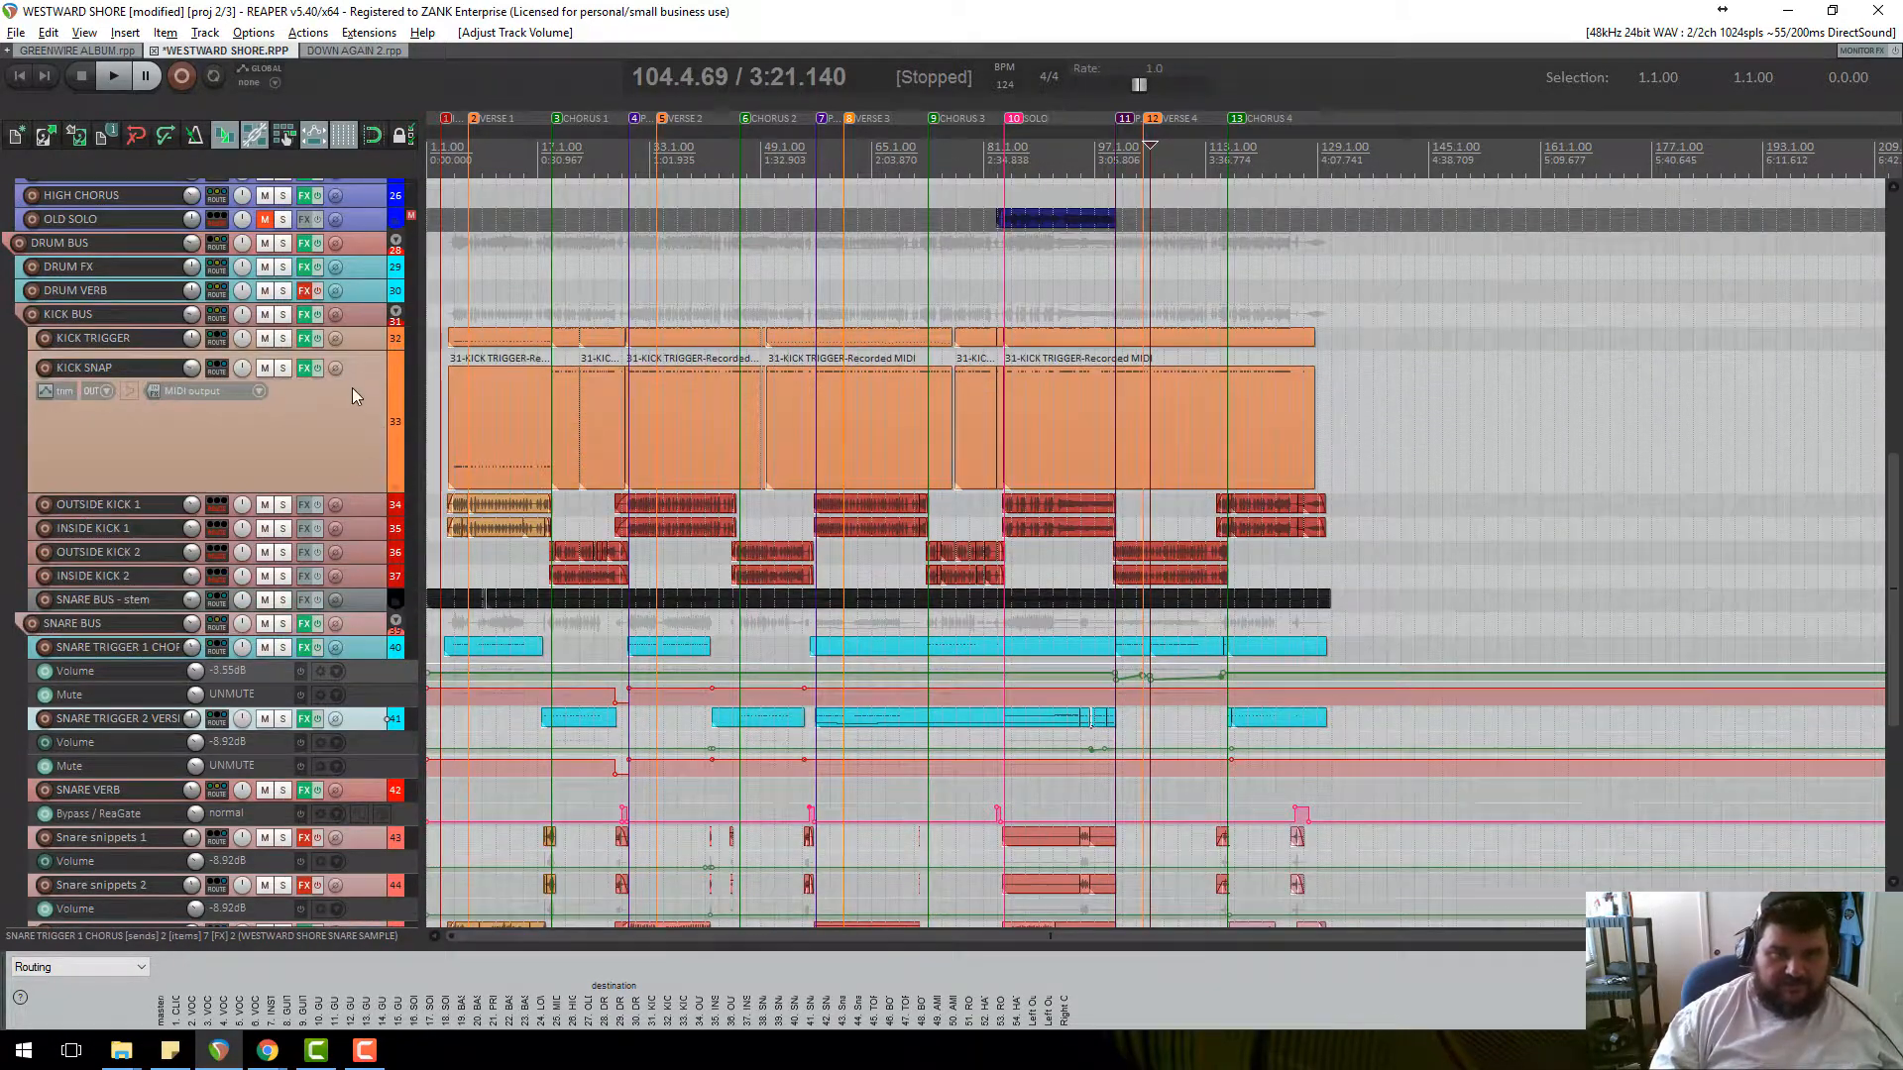
drag(367, 351, 356, 500)
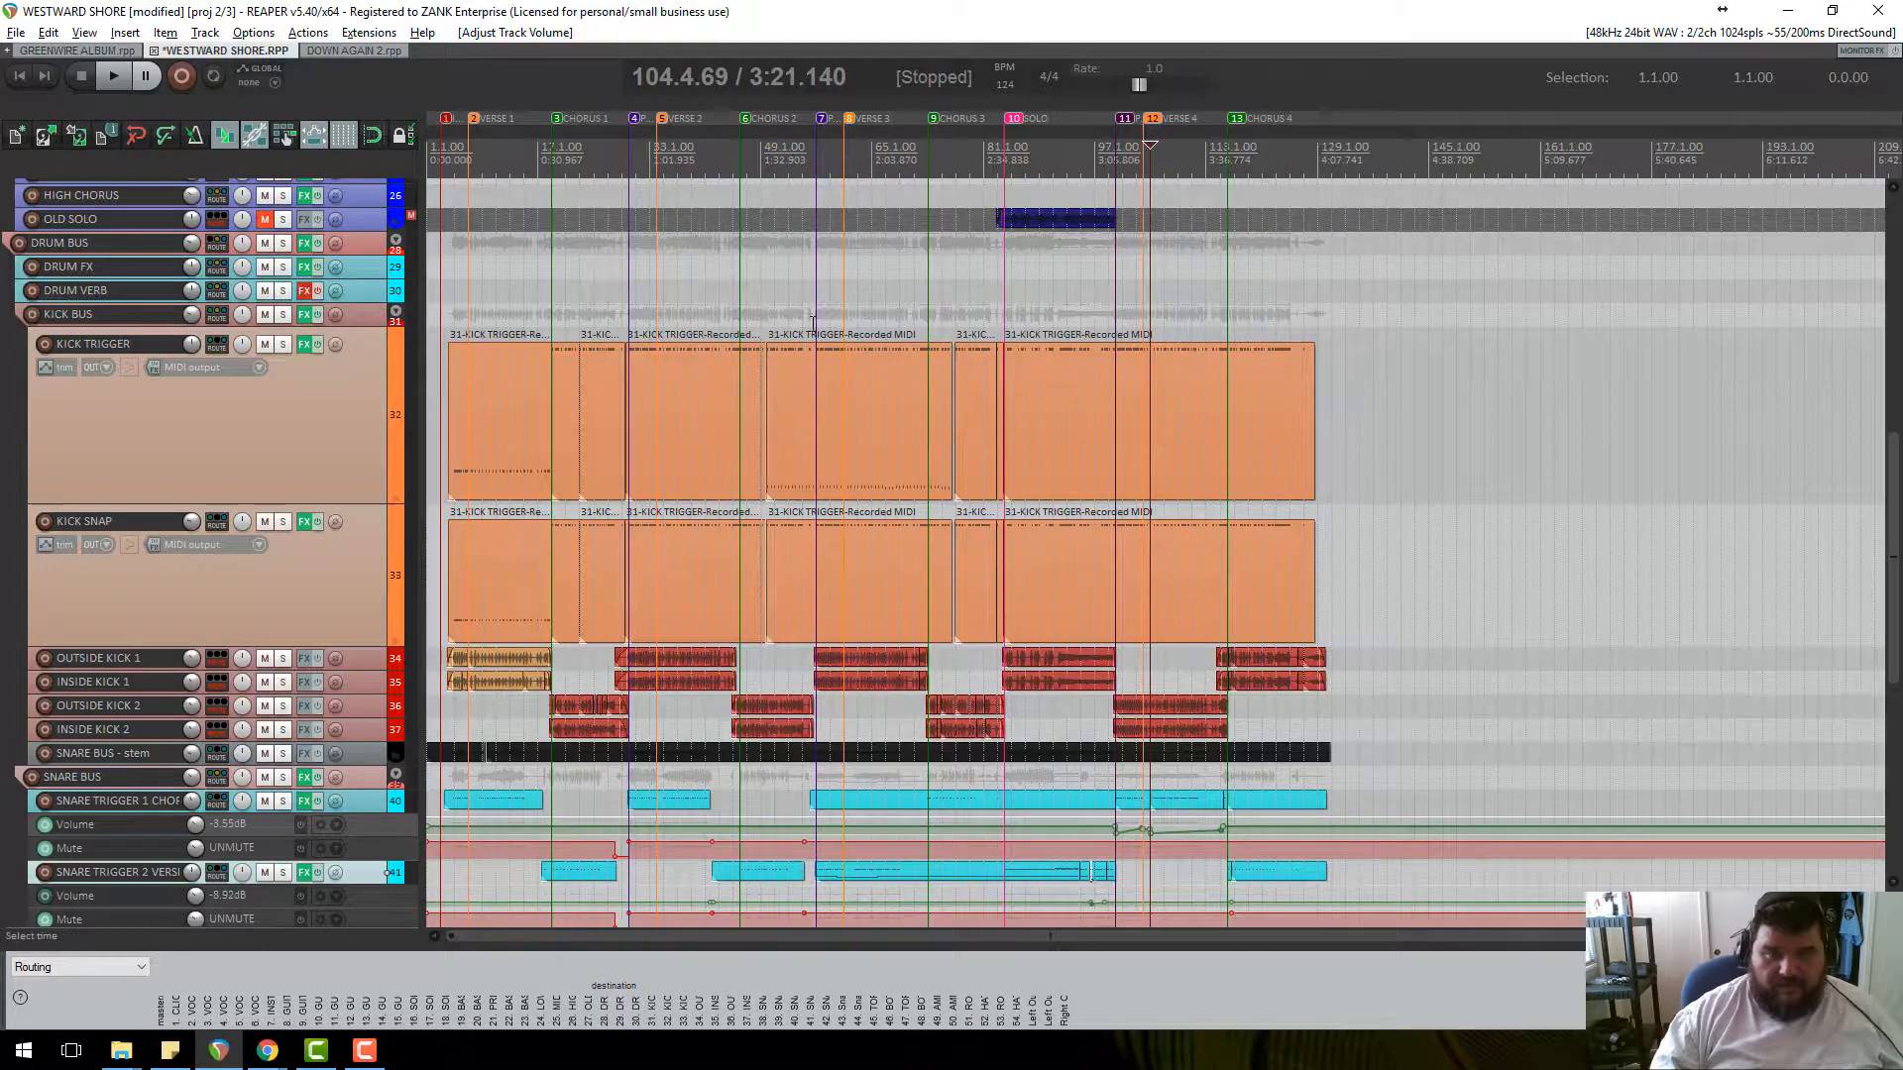
click(763, 168)
scroll(876, 385, up, 8)
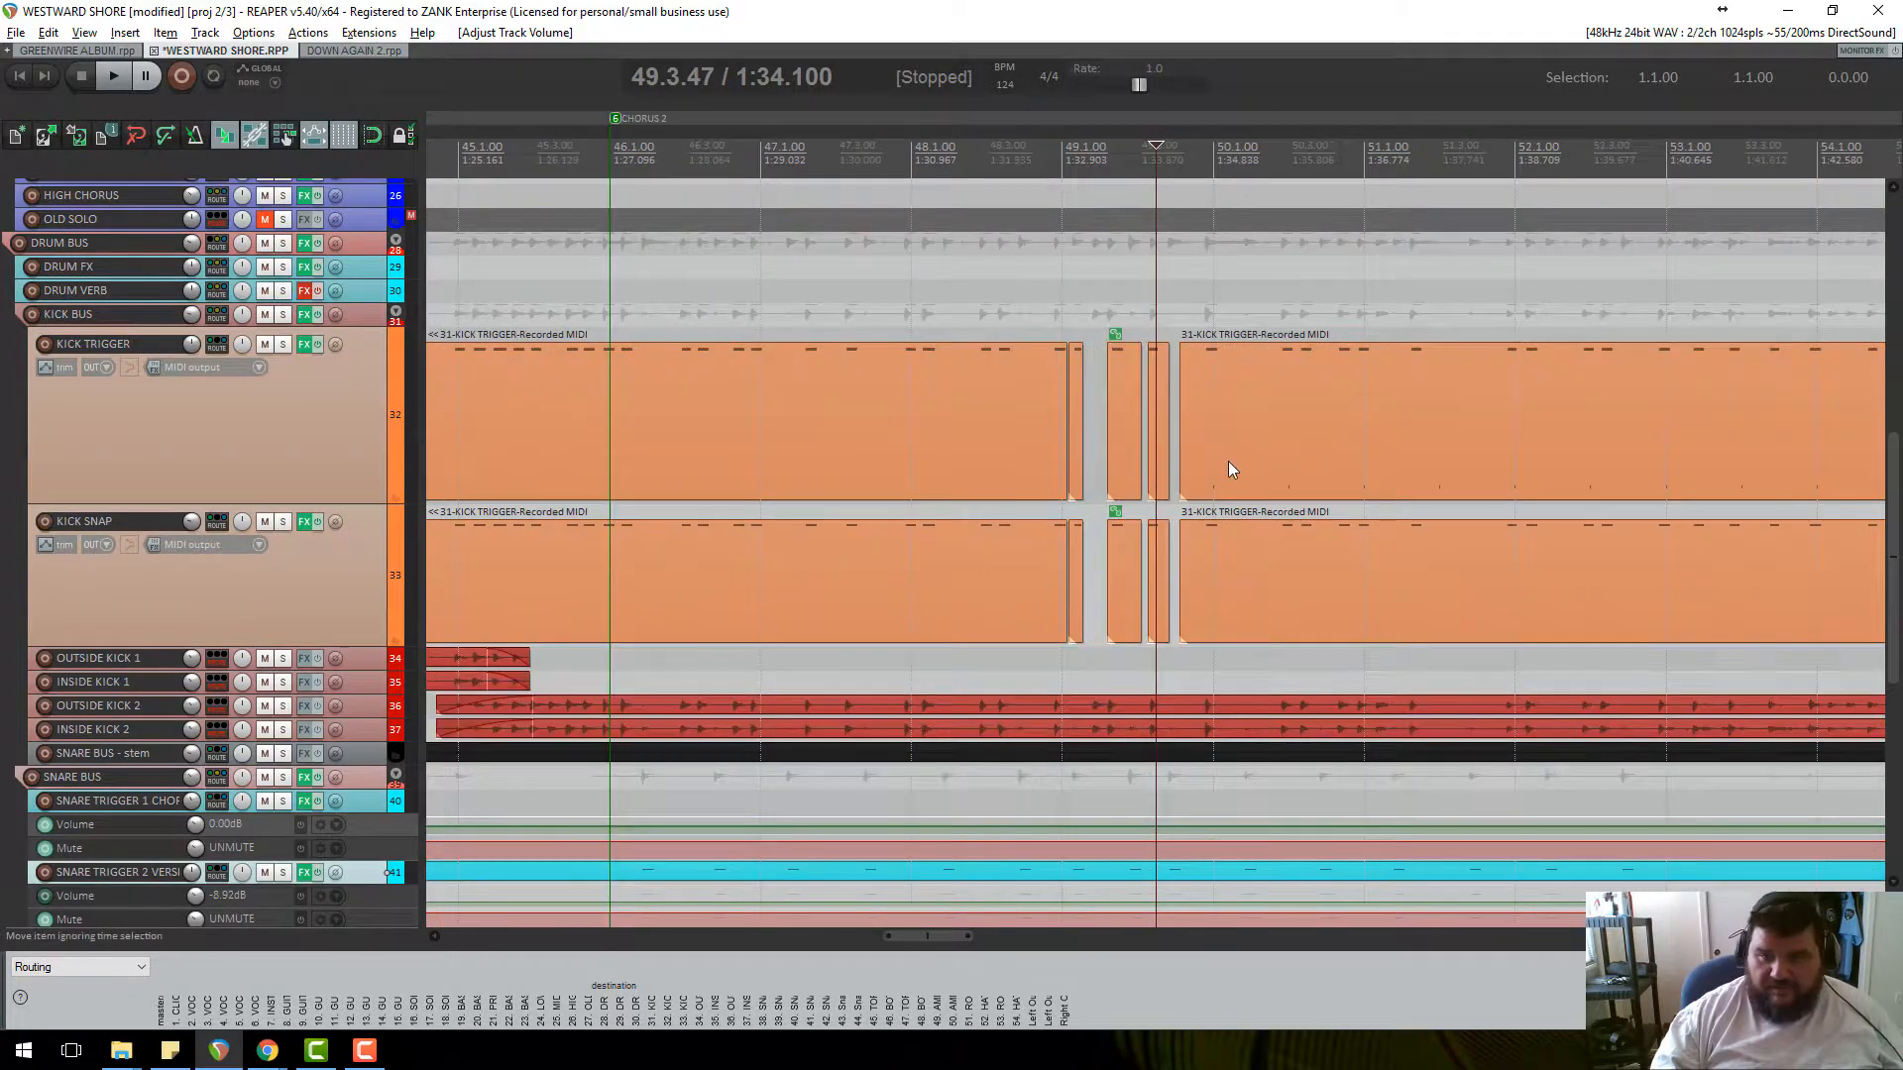
Inspect the KICK TRIGGER MIDI item with a smaller velocity lane, then close it.
double_click(1229, 426)
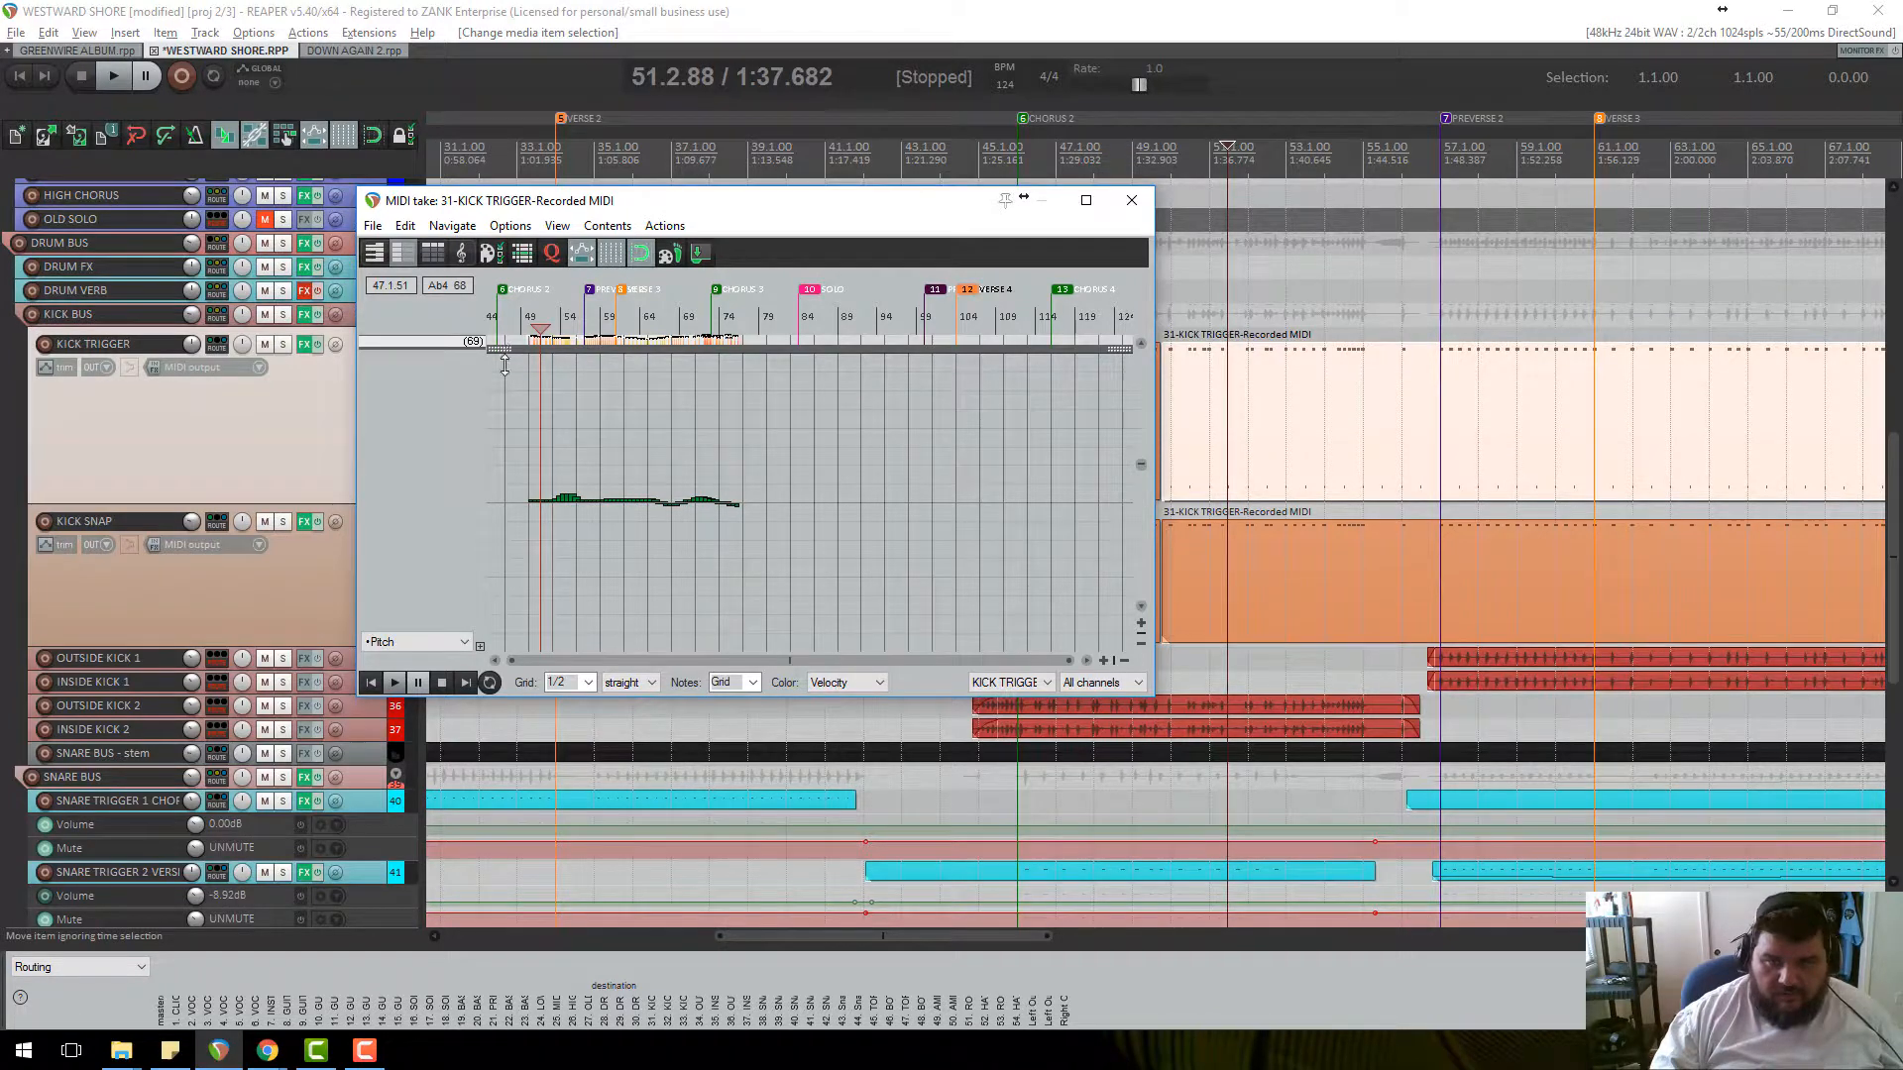
mouse_move(504, 365)
mouse_down()
mouse_move(481, 664)
mouse_move(496, 347)
mouse_up()
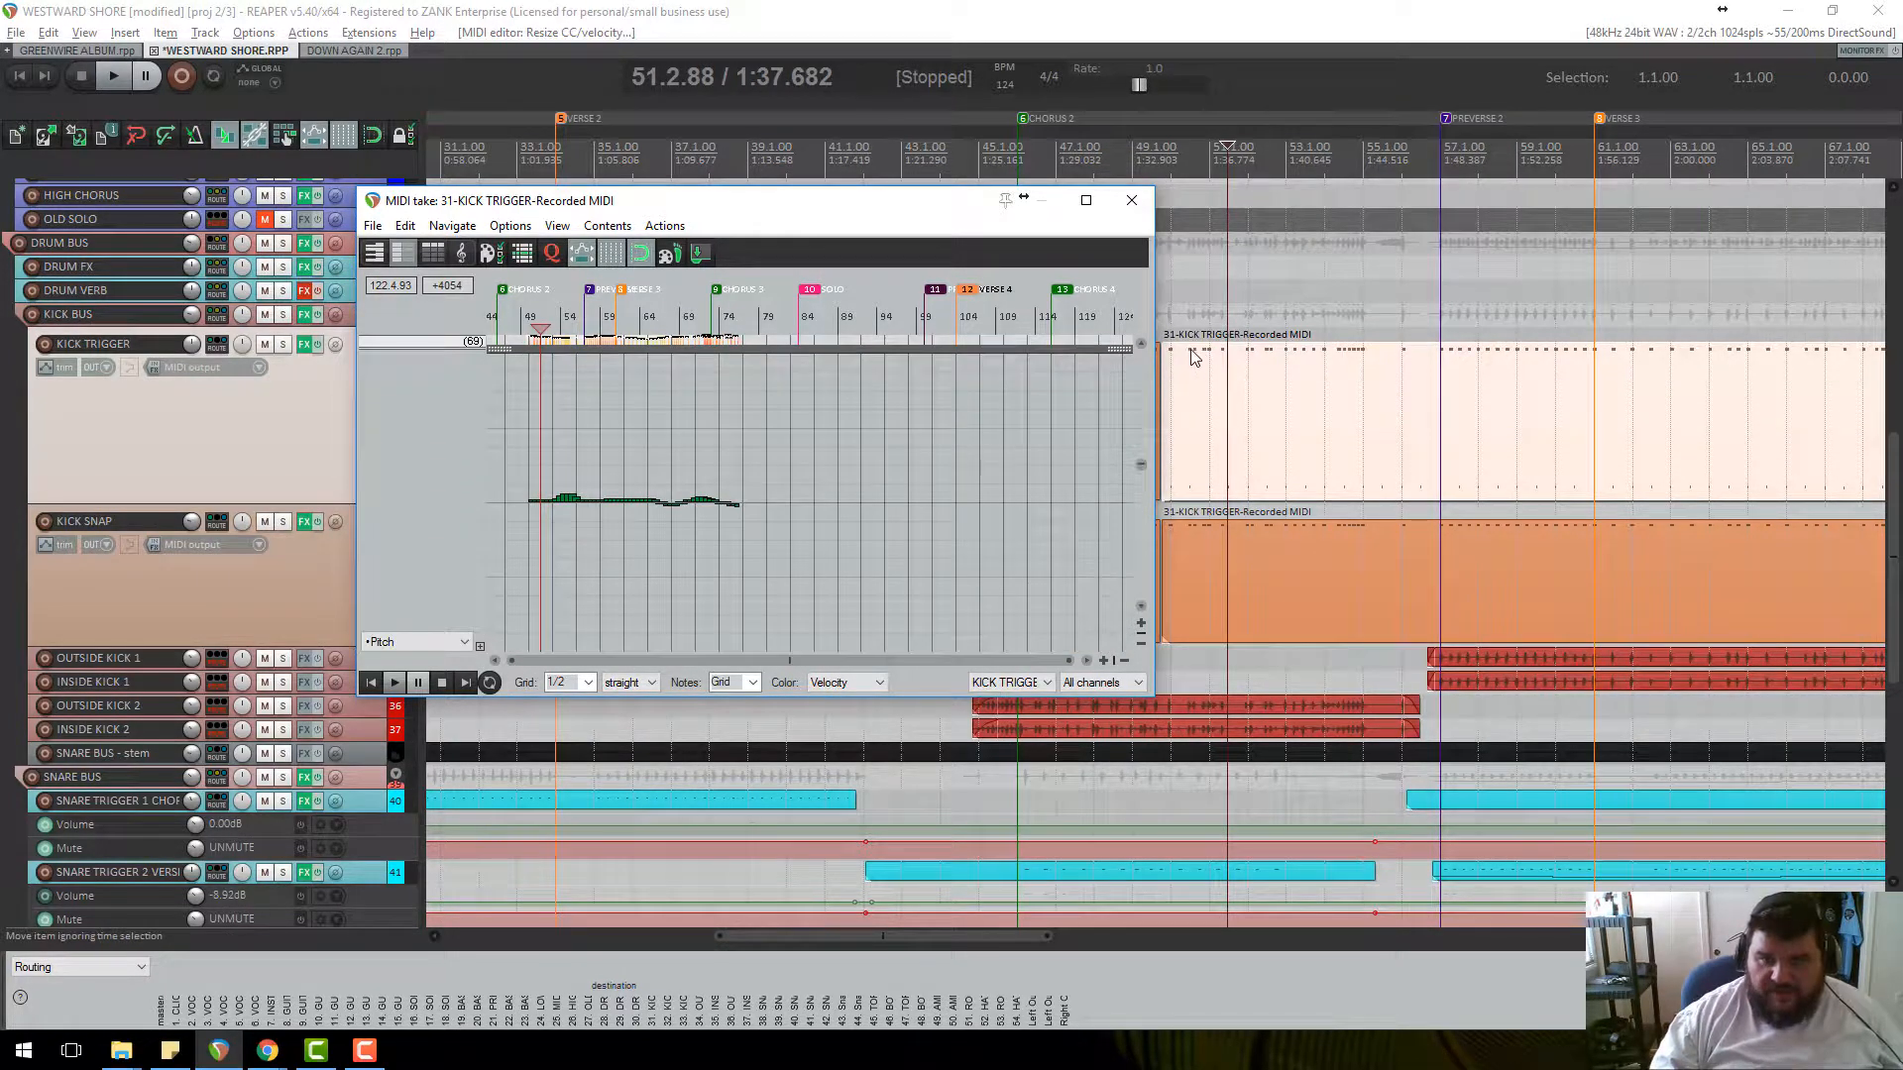
click(1132, 201)
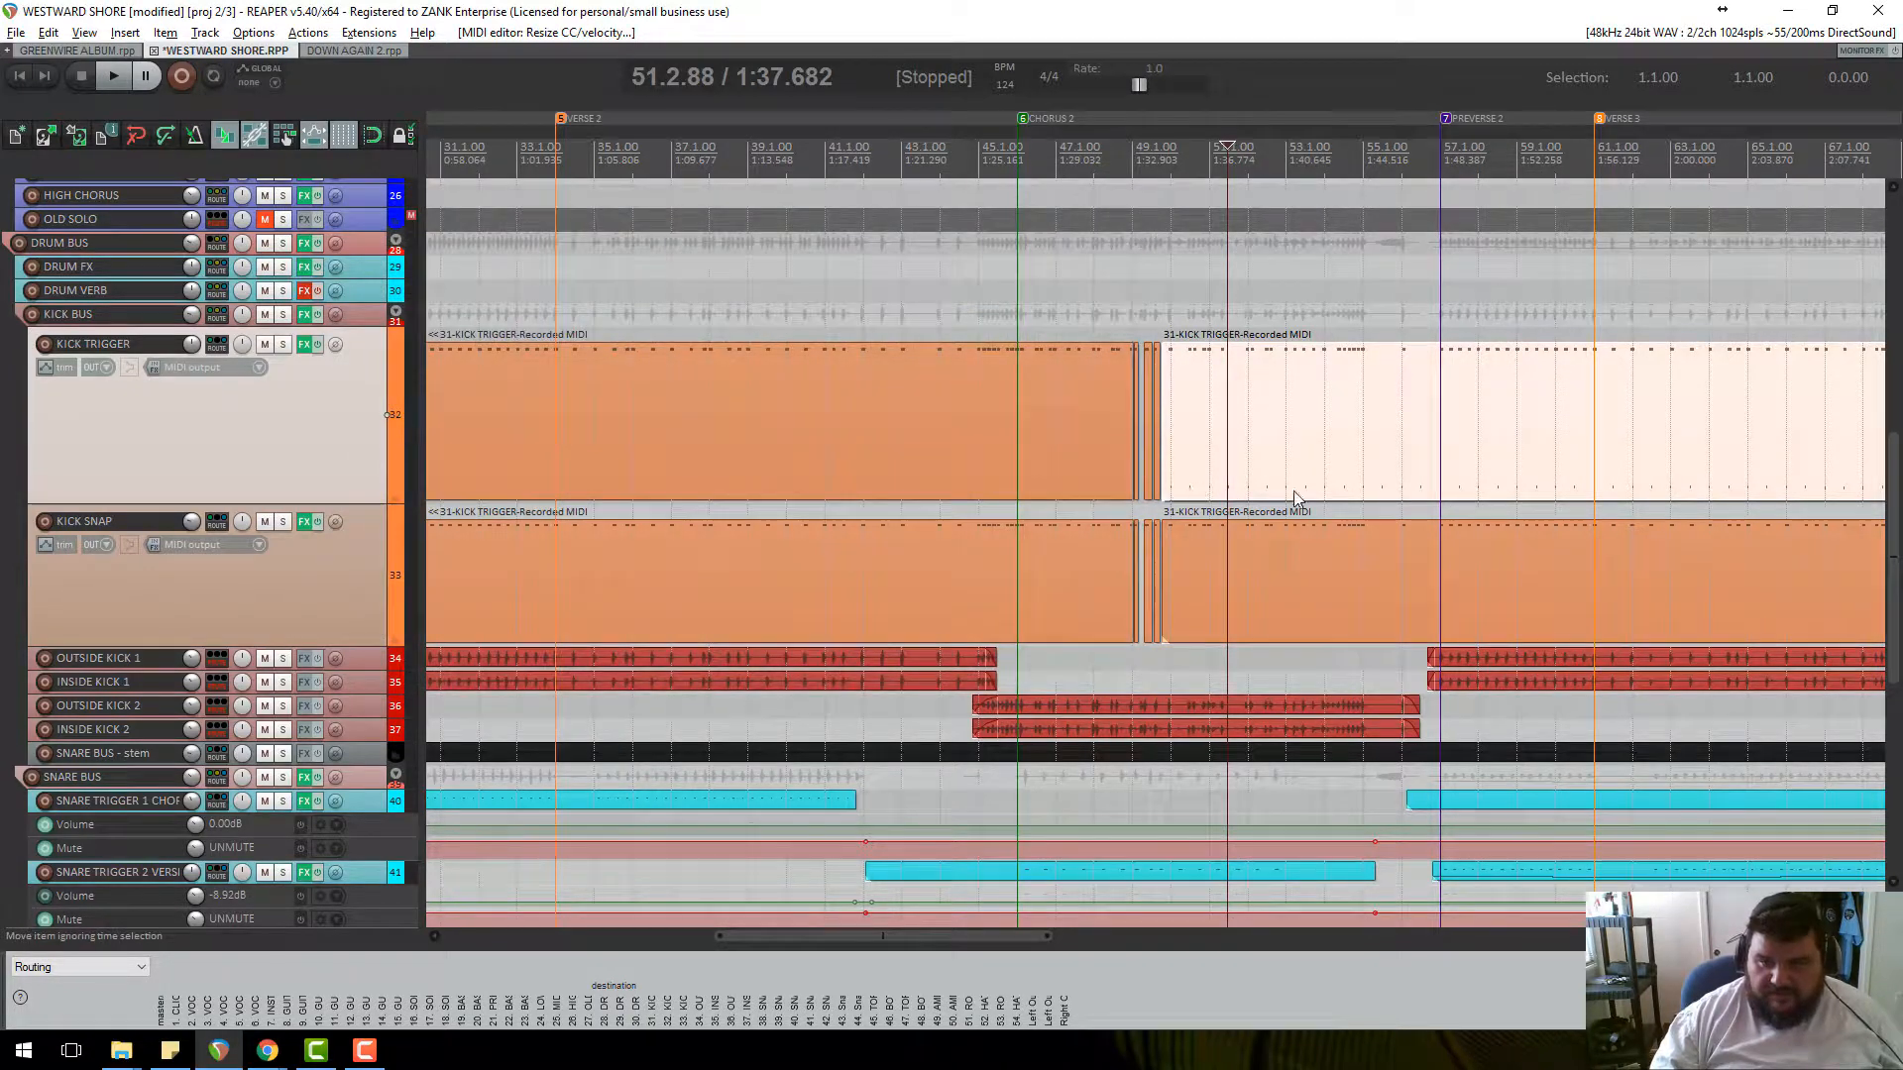
Recheck the KICK TRIGGER notes around bar 51, close the editor, and zoom out.
scroll(1292, 490, up, 10)
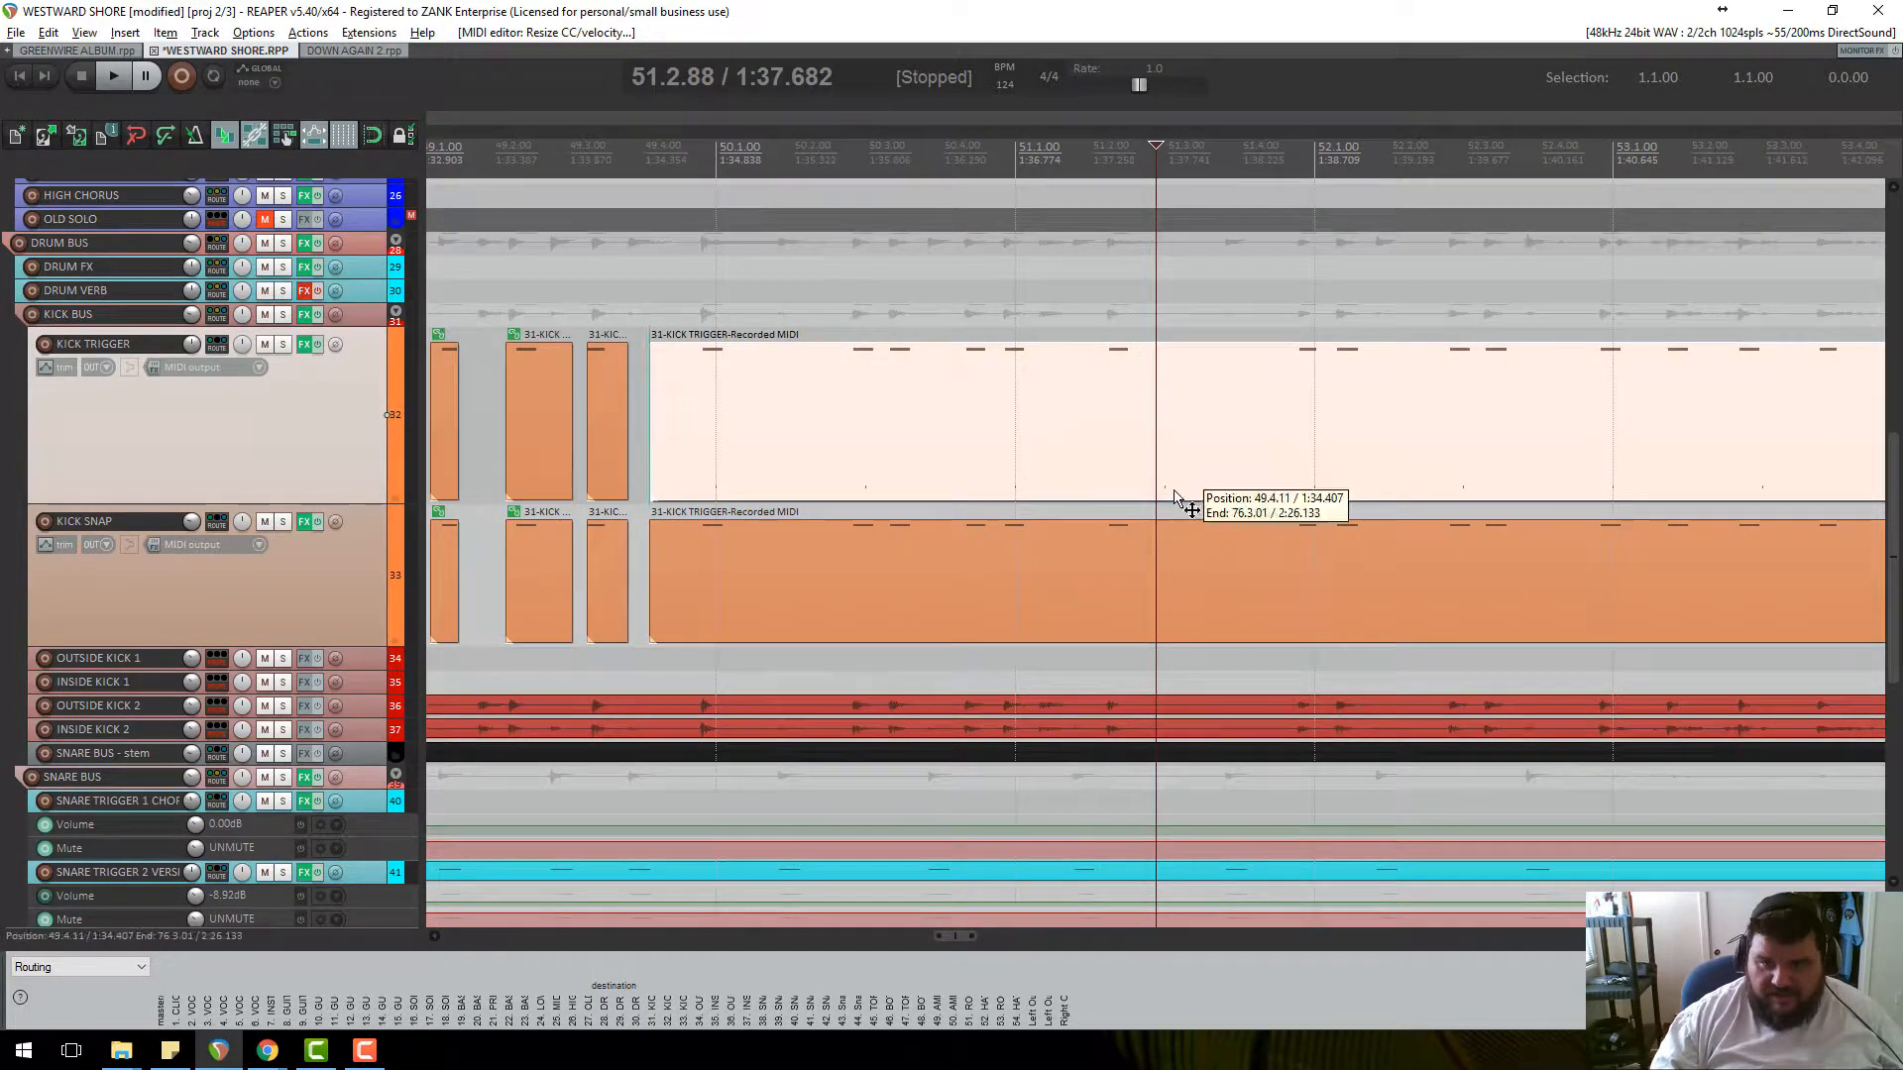
double_click(1173, 490)
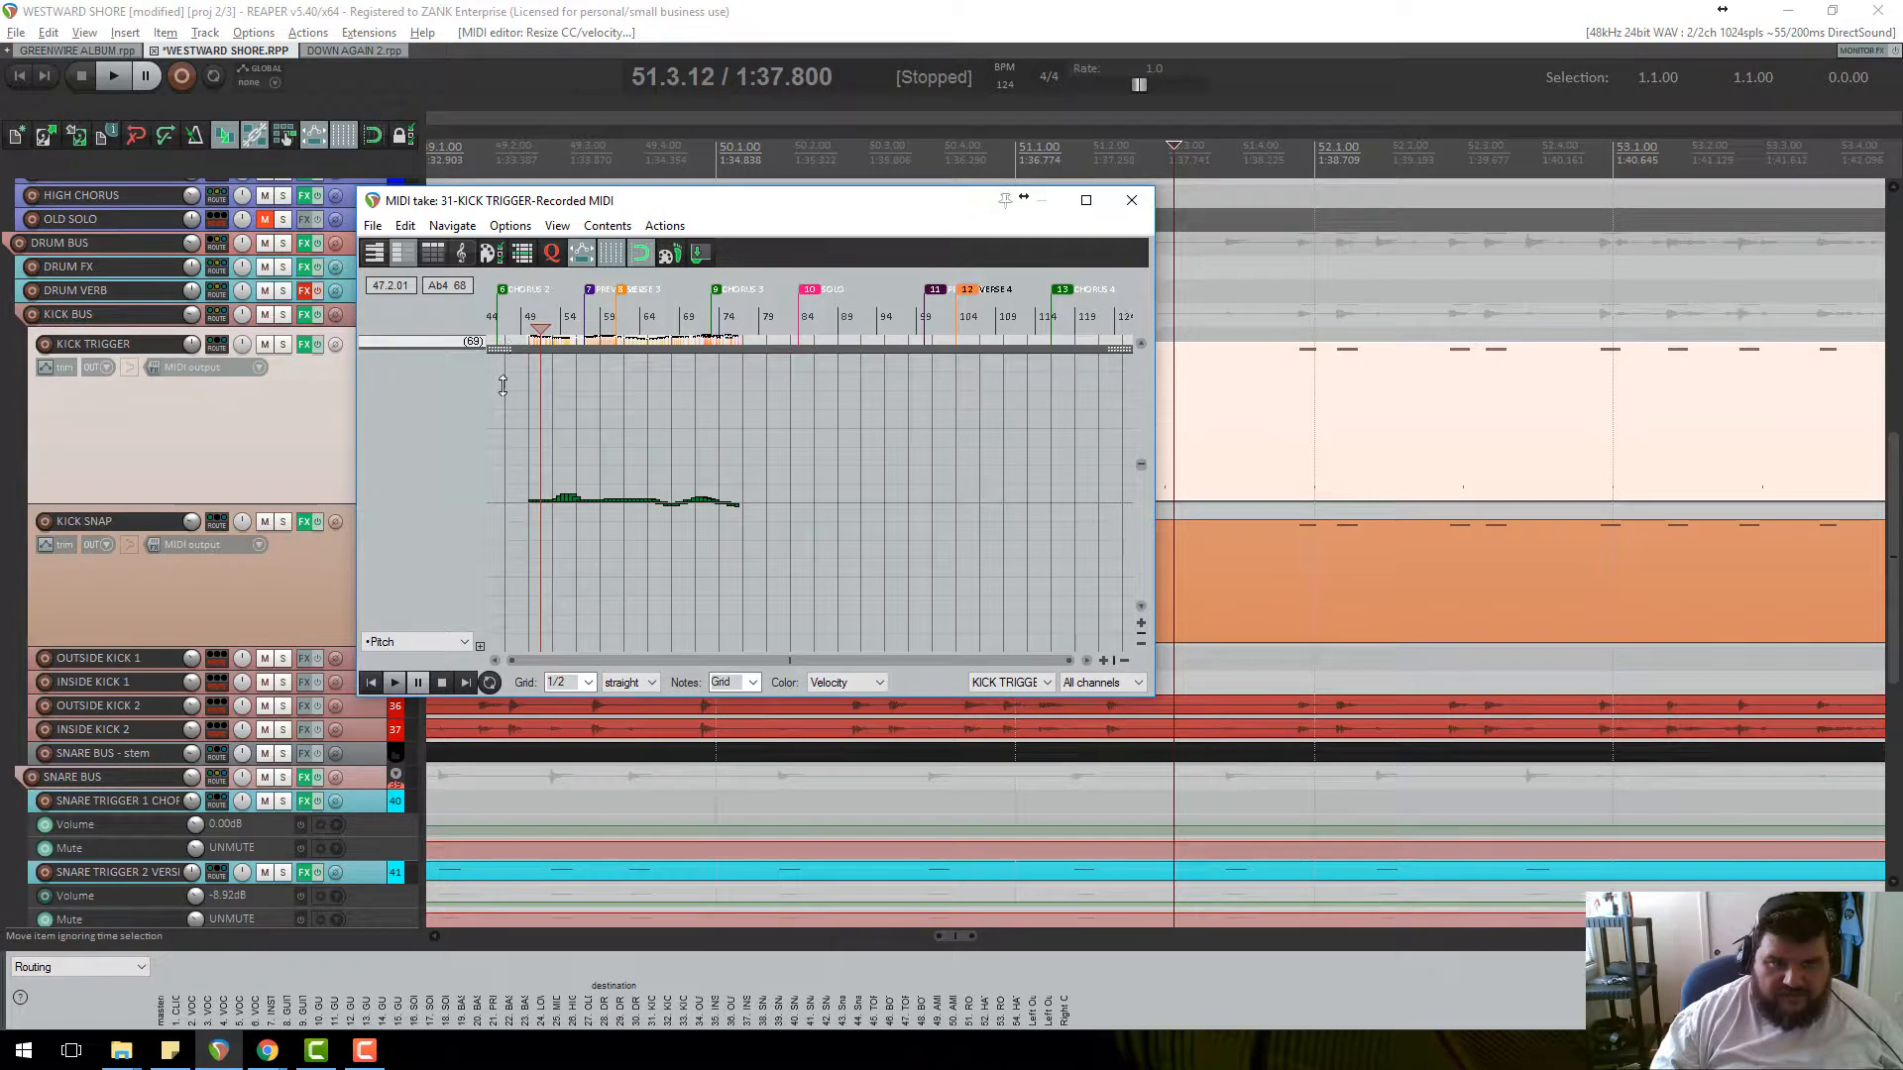
drag(503, 386, 503, 649)
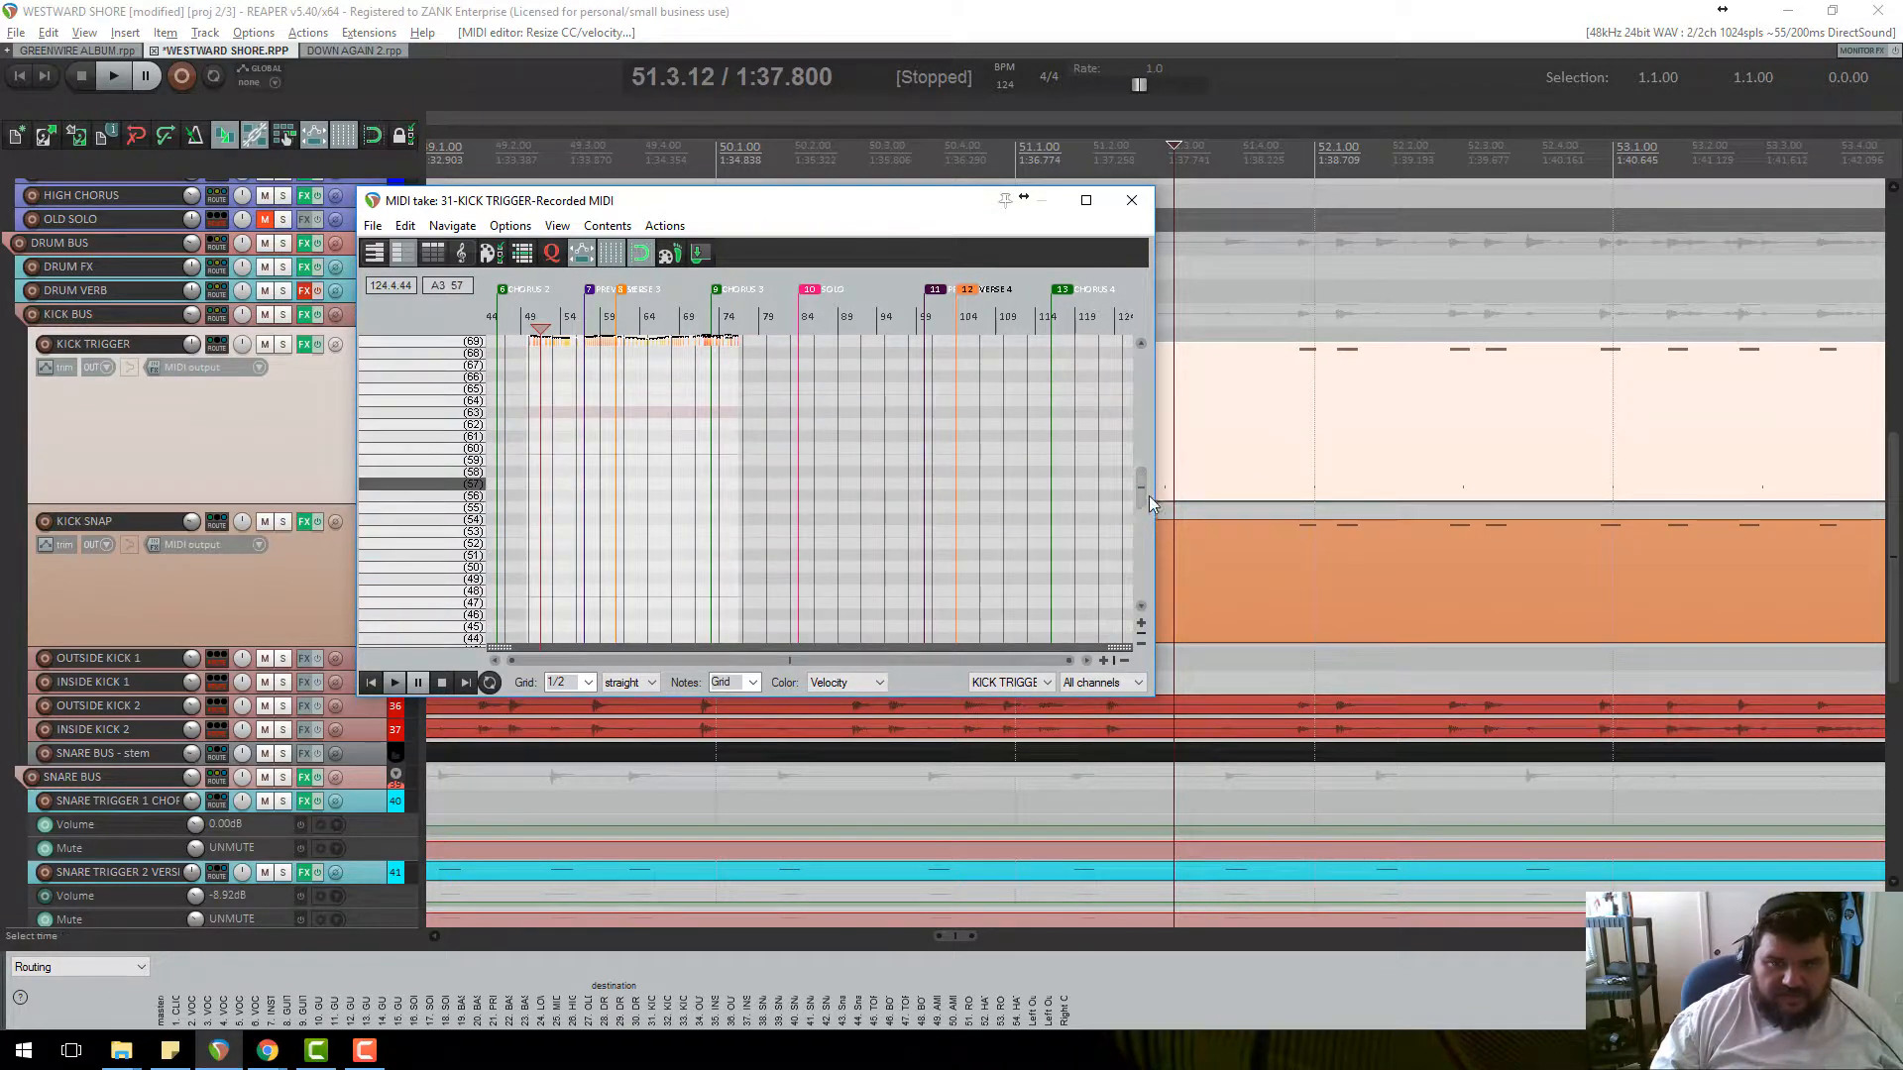
drag(1141, 496, 1143, 451)
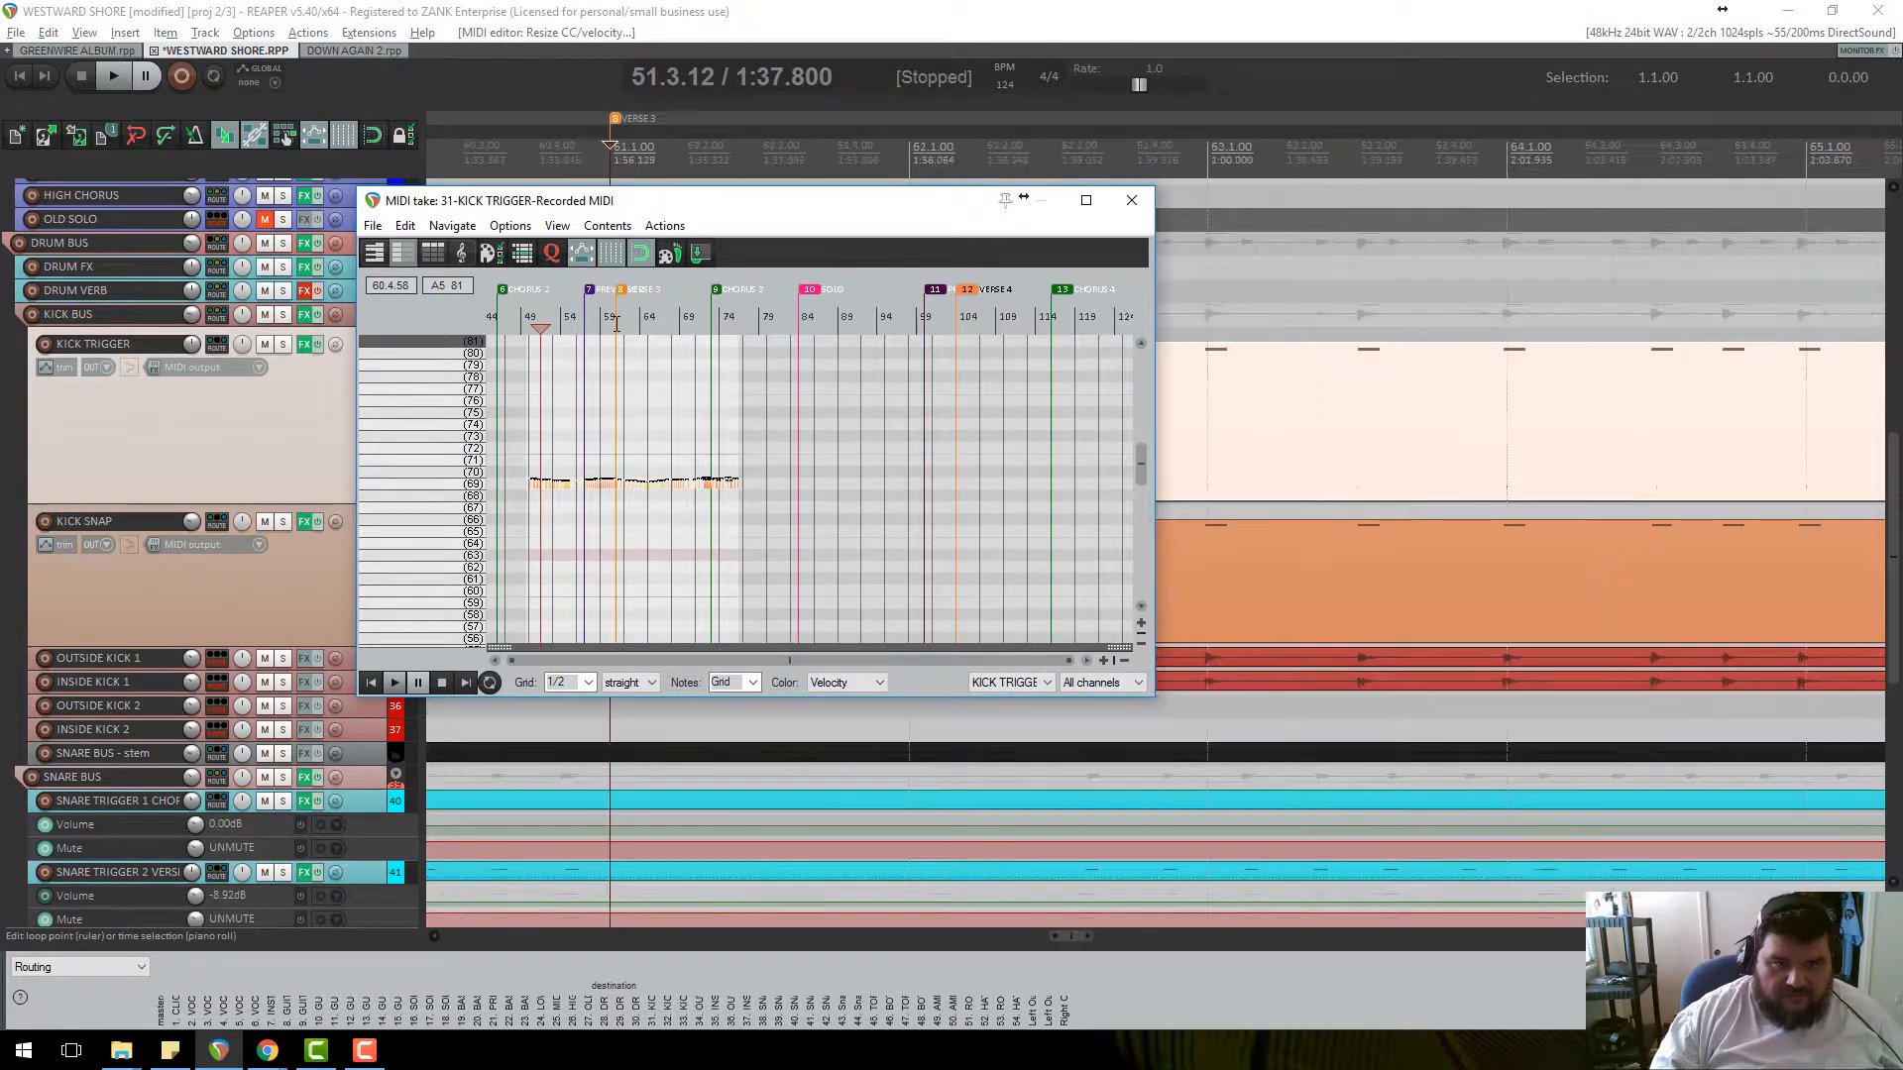
click(616, 322)
scroll(617, 390, up, 5)
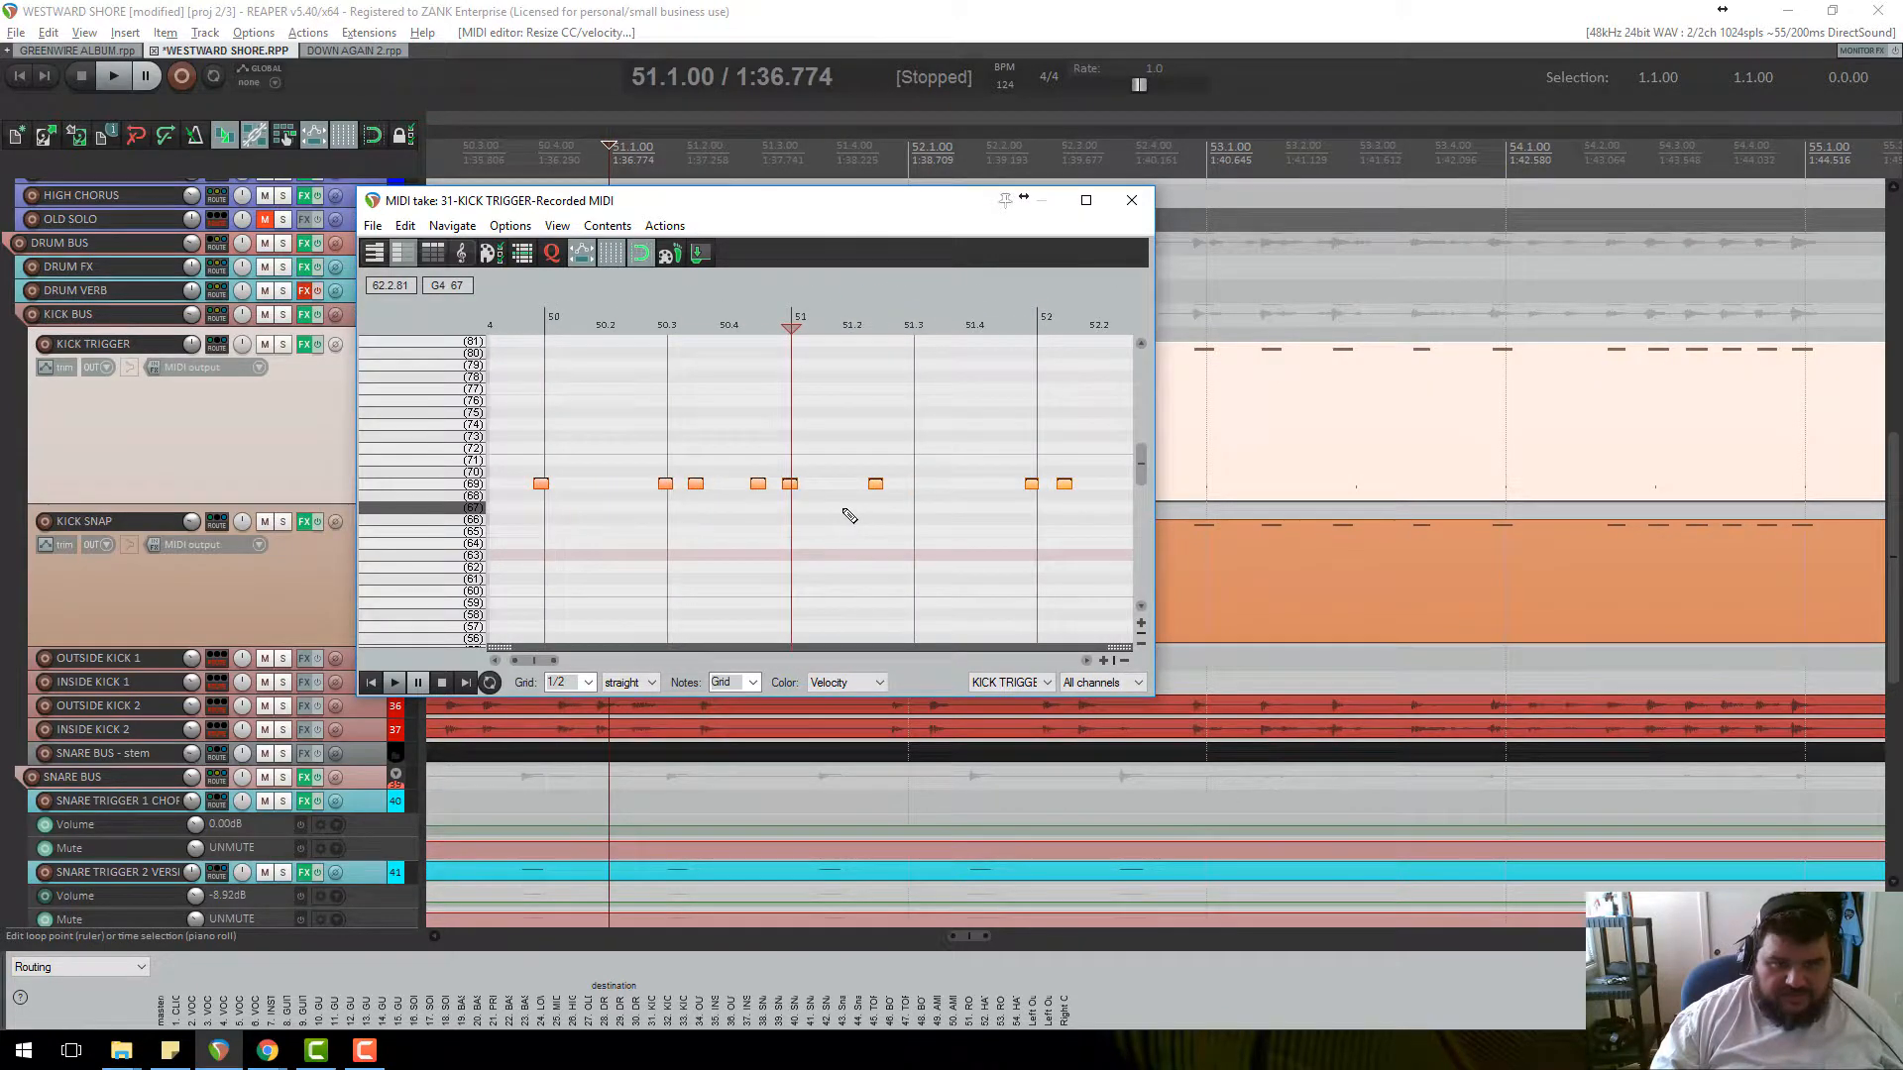
drag(1146, 462, 1158, 369)
click(1132, 205)
scroll(848, 495, down, 4)
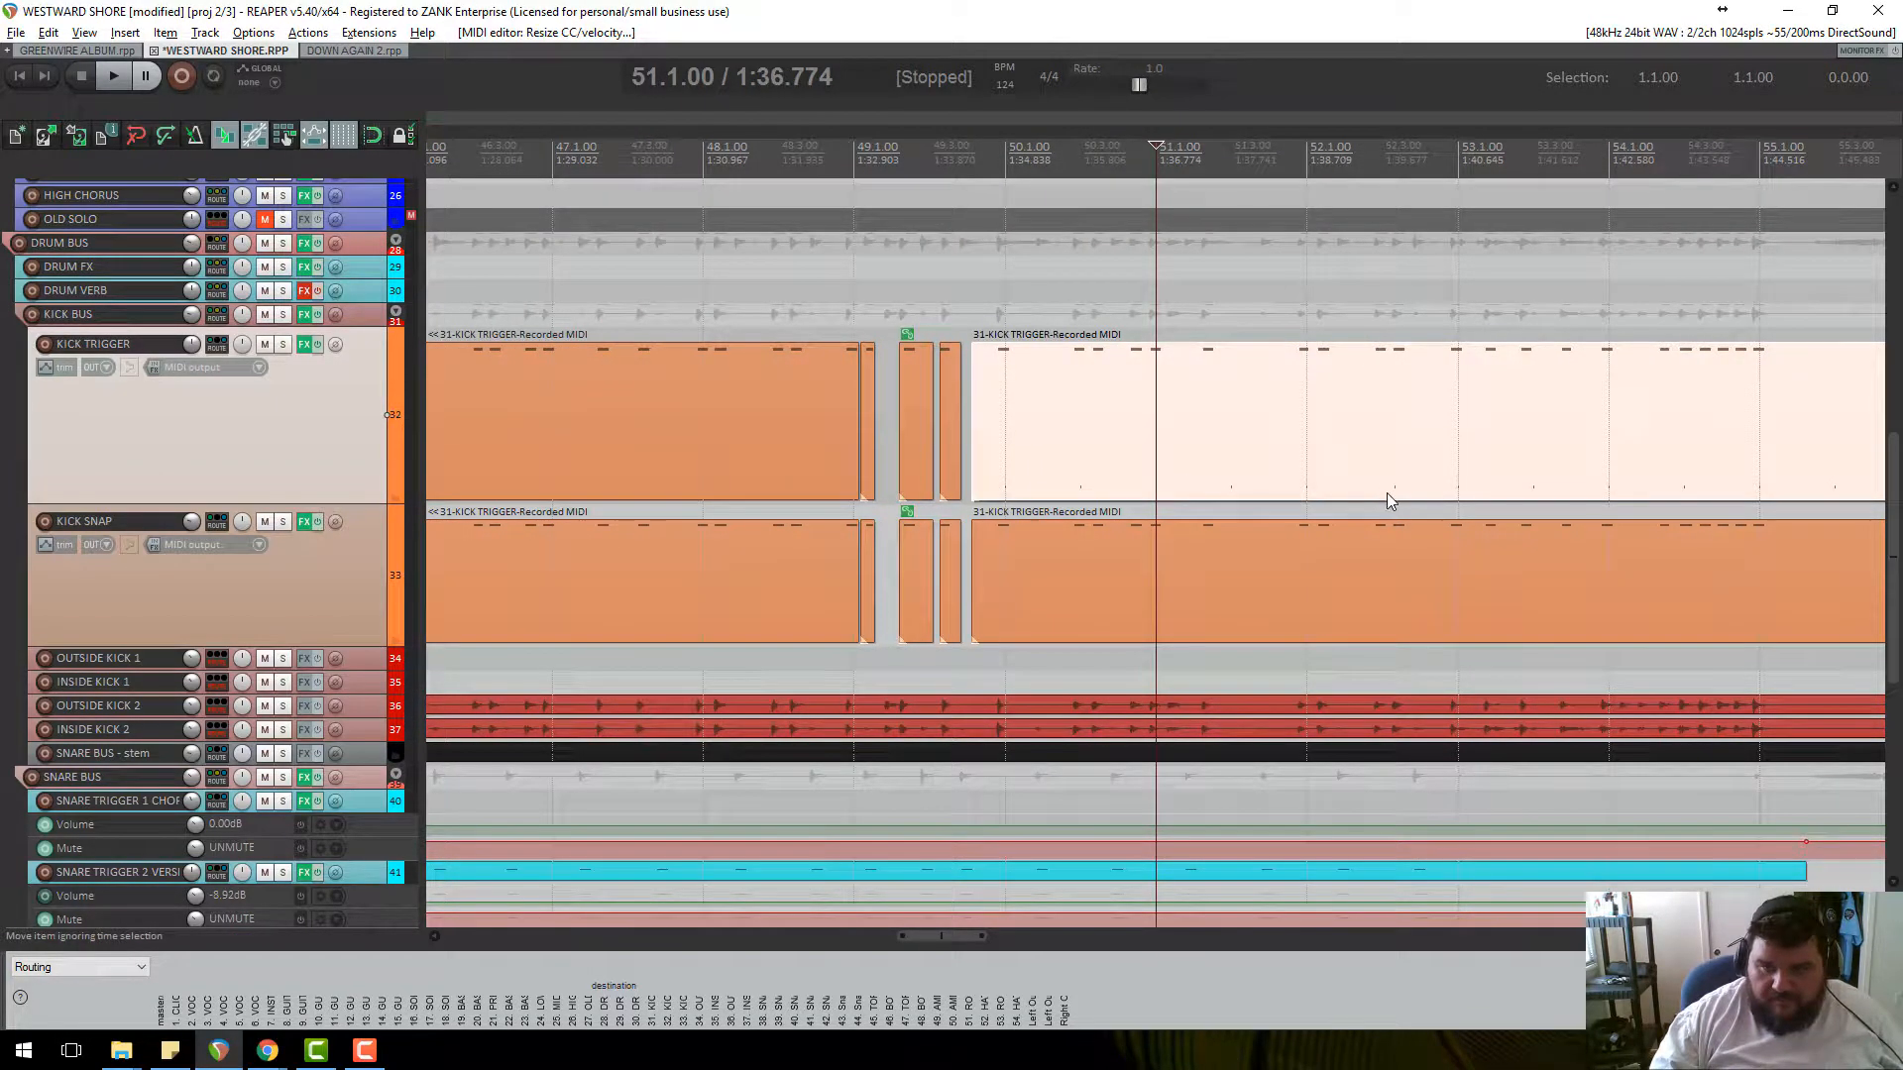
scroll(1387, 491, down, 8)
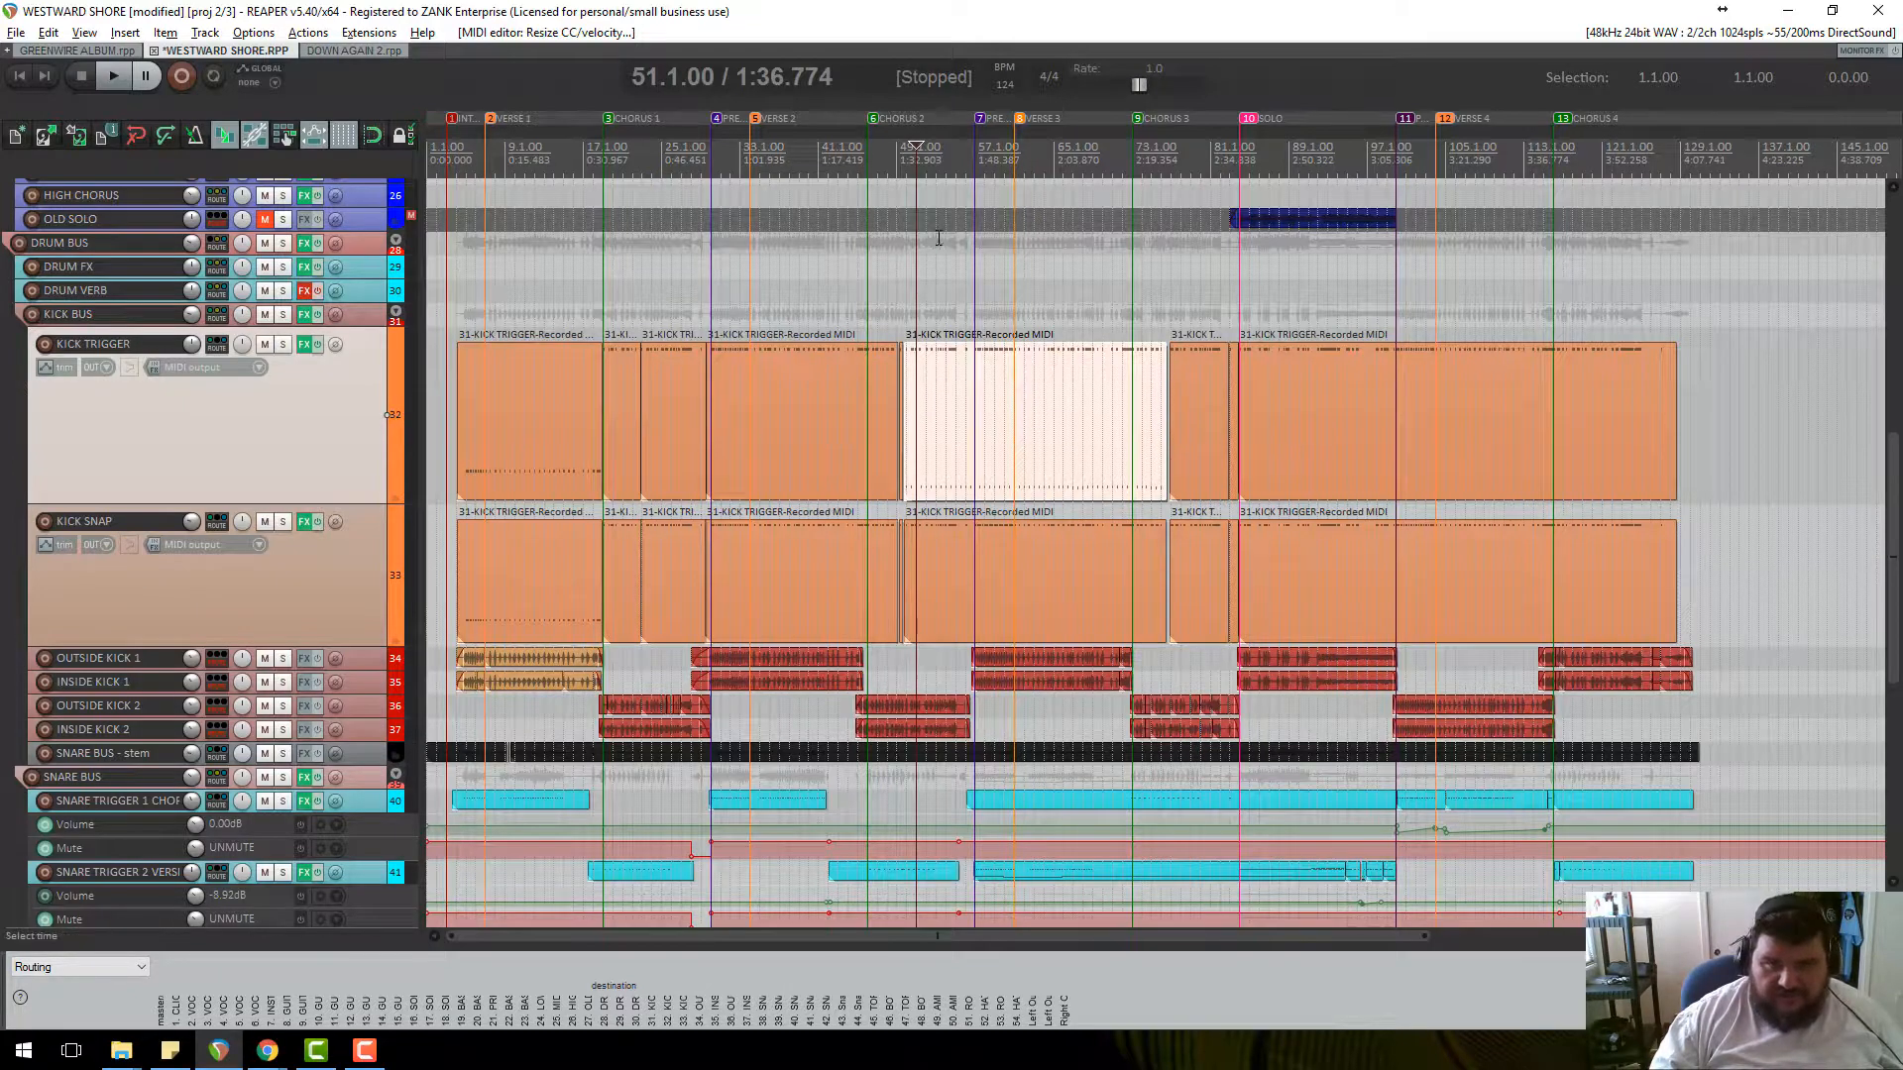
Play from bar 50, then scroll down and drag track 41 SNARE TRIGGER 2 VERSE much taller.
click(911, 167)
key(space)
scroll(1040, 396, up, 3)
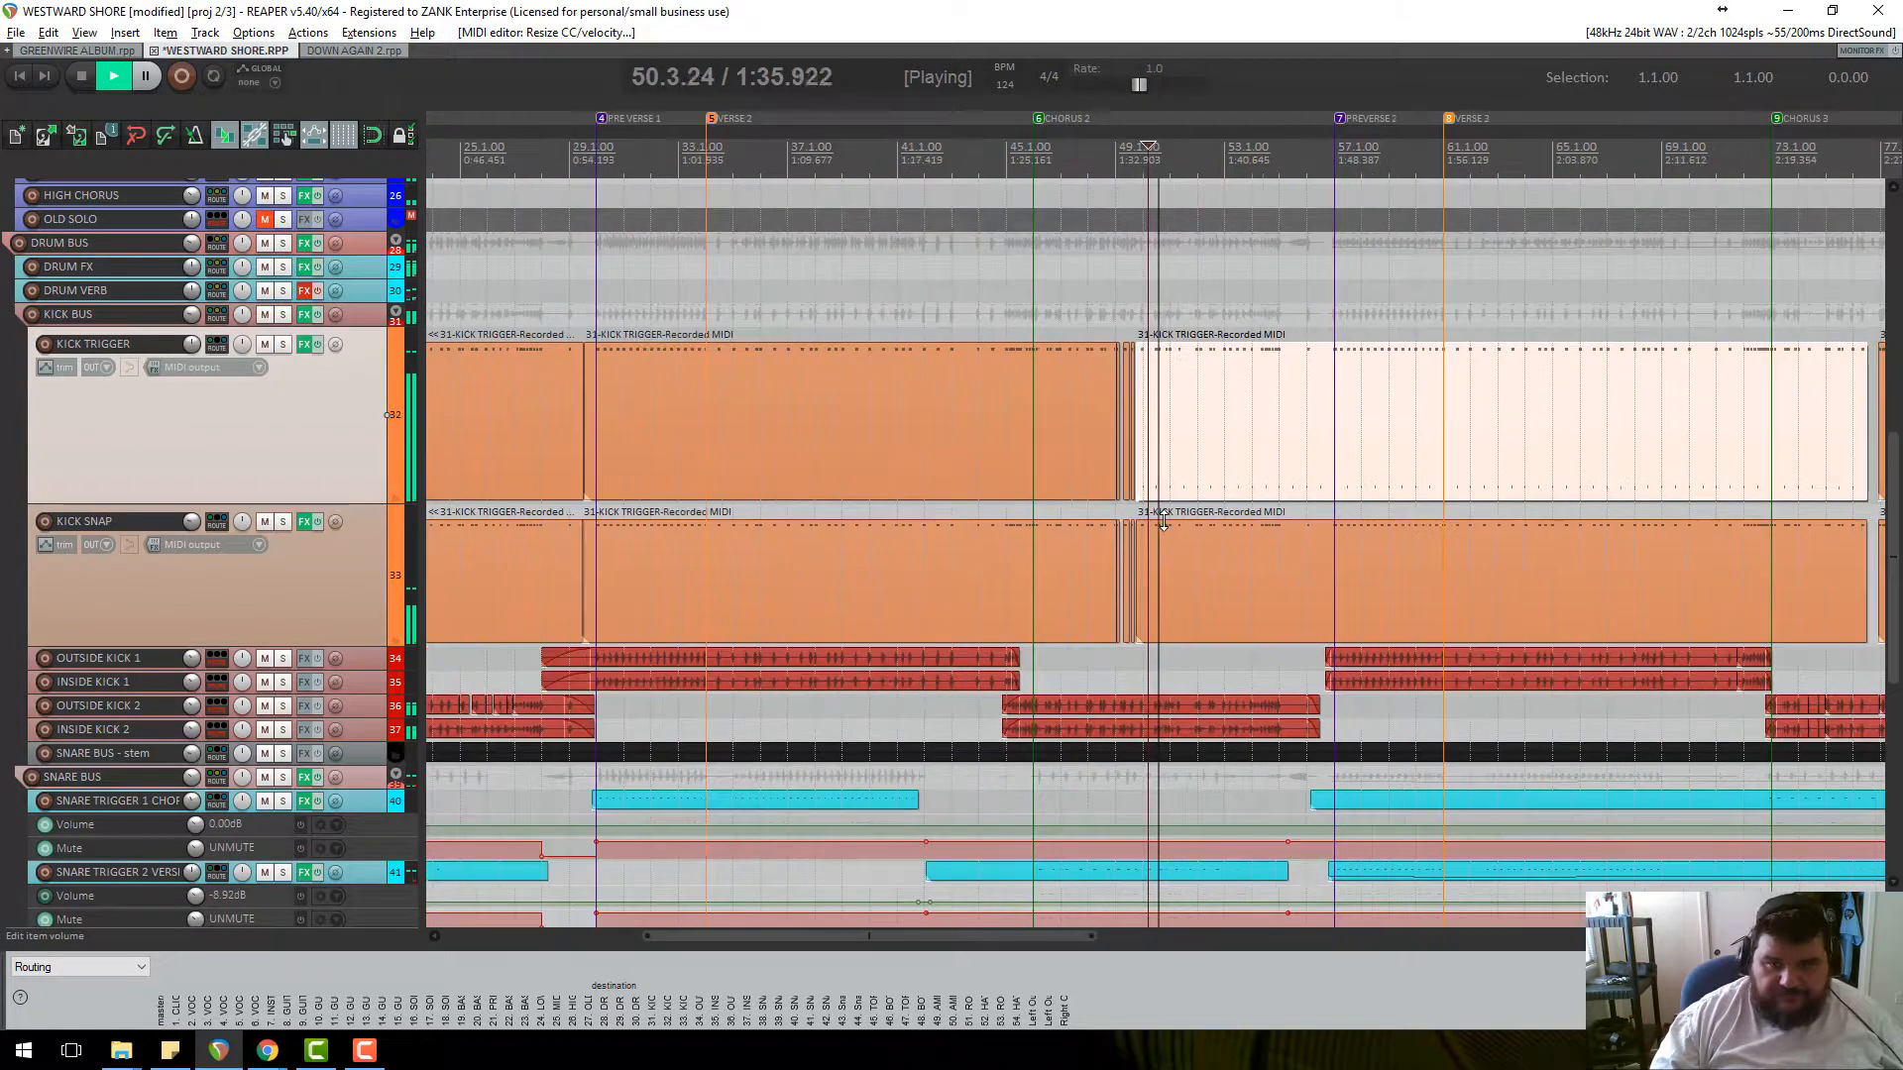
scroll(862, 495, down, 4)
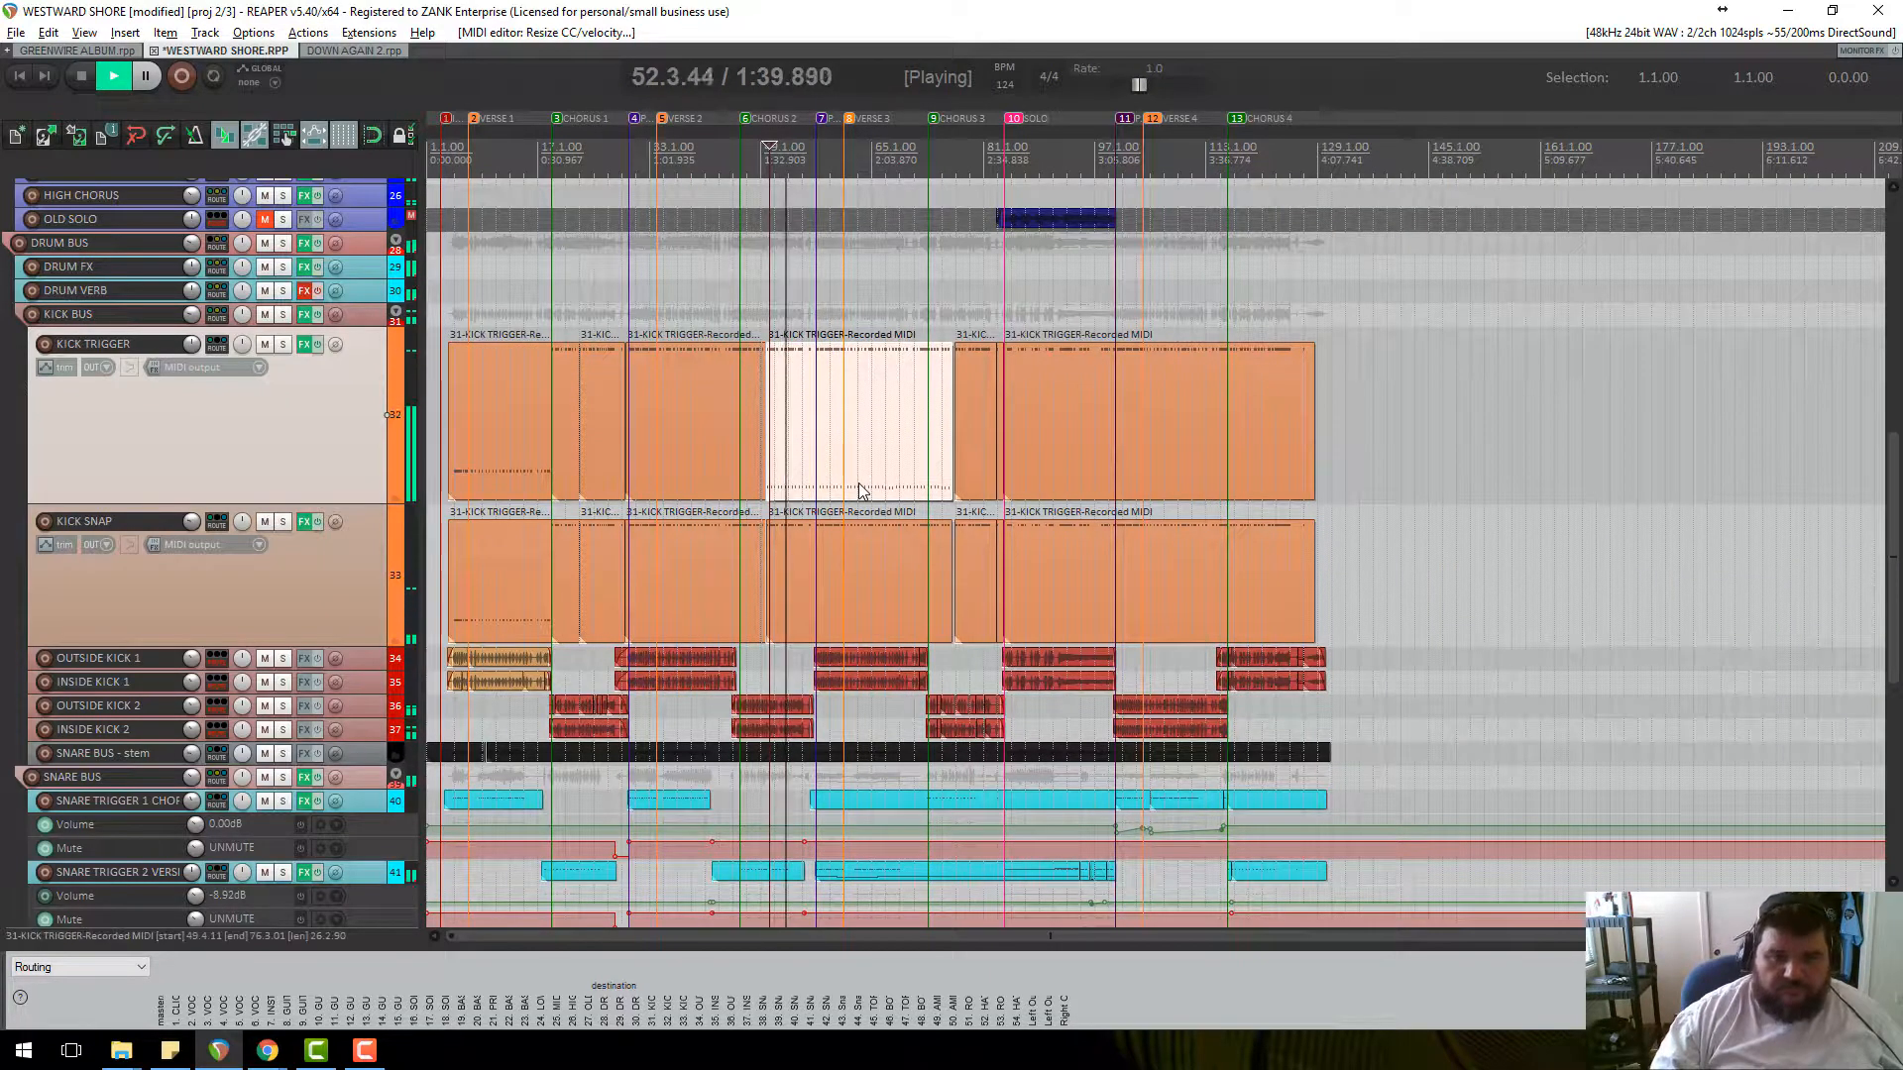
key(space)
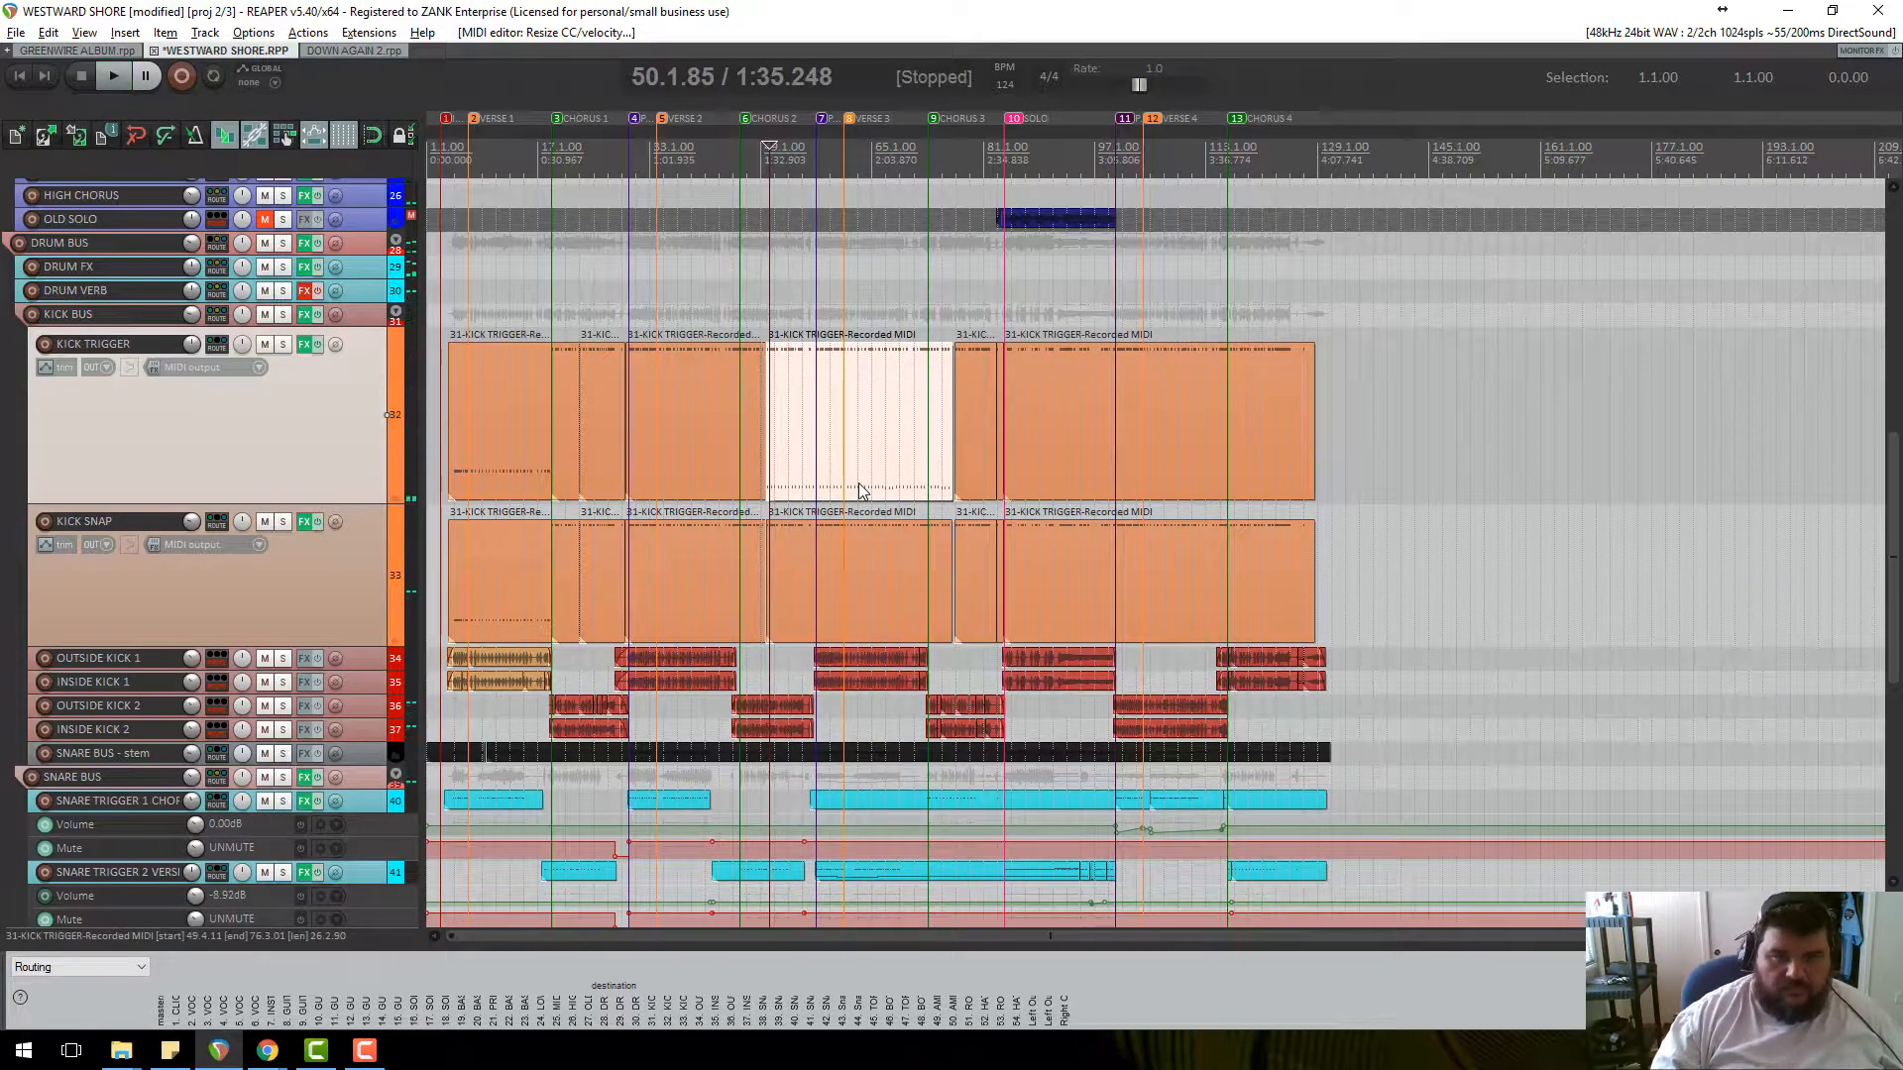
scroll(353, 527, down, 5)
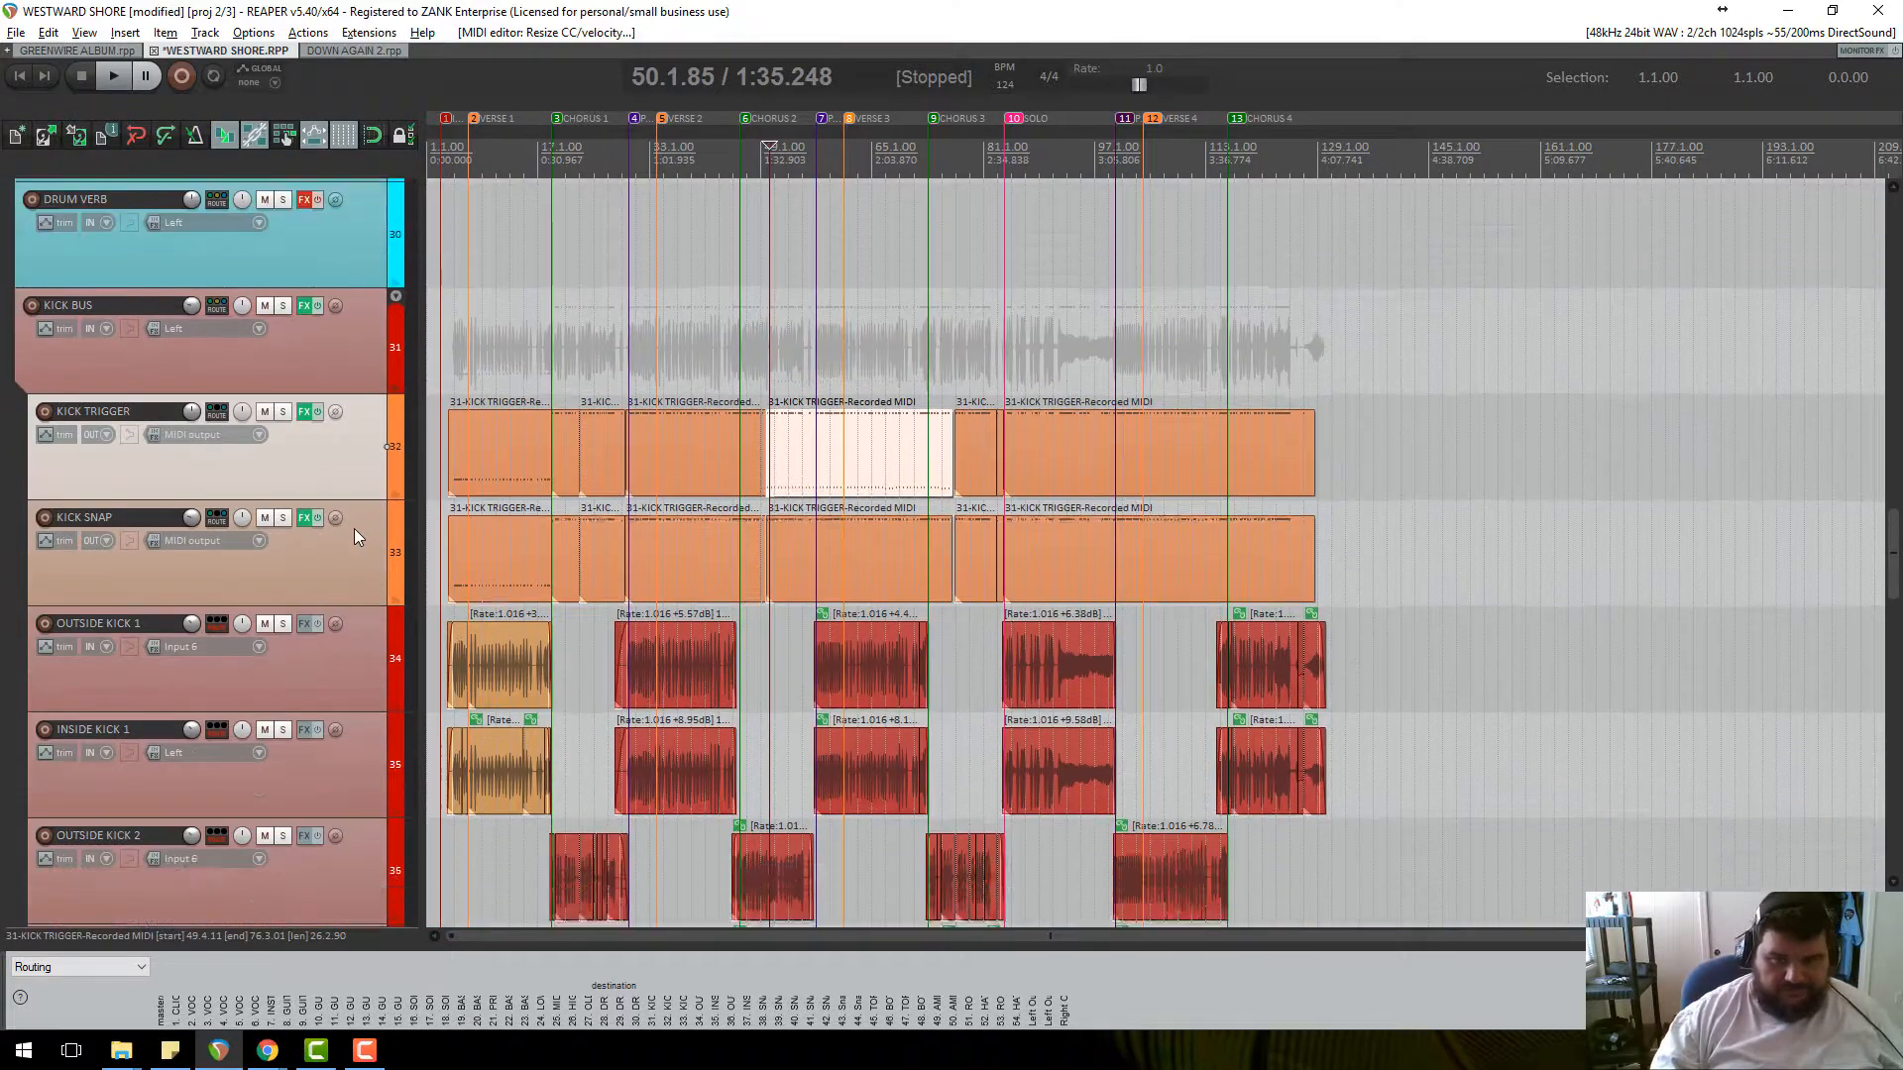
scroll(346, 535, down, 3)
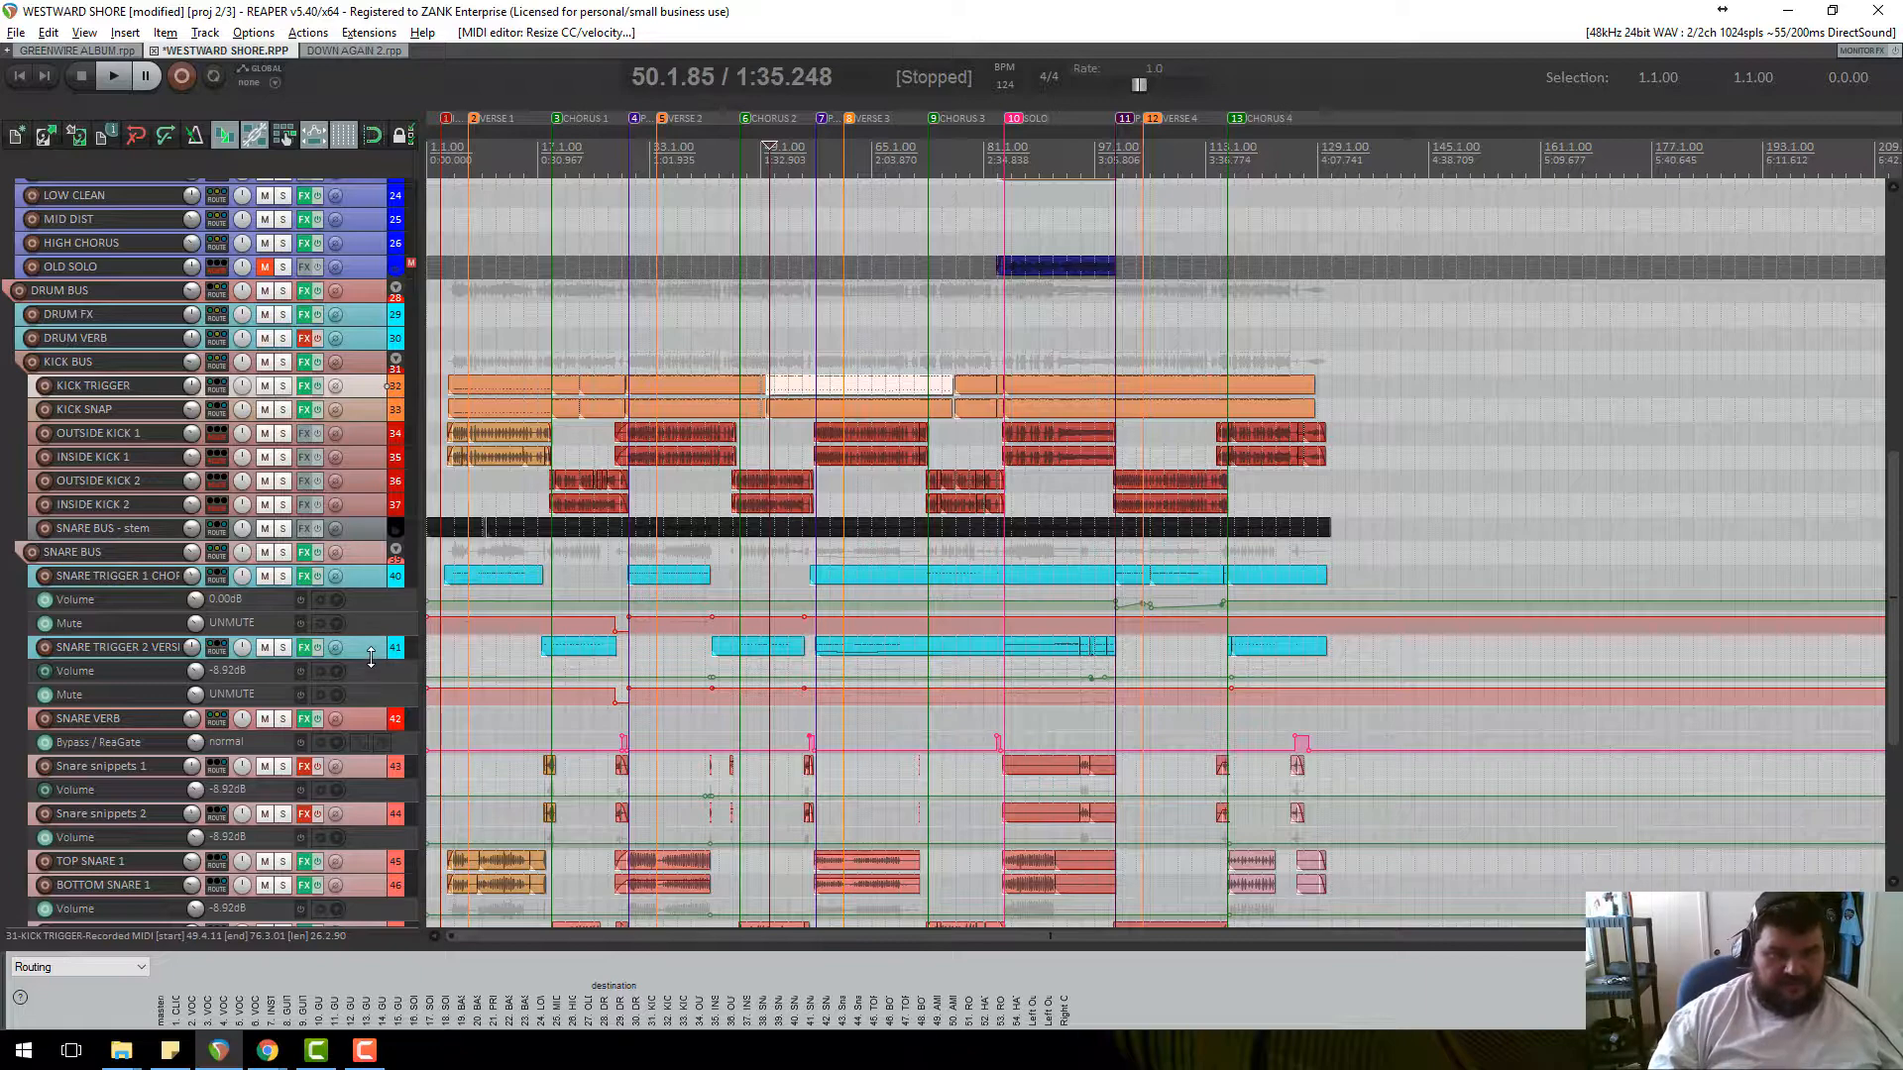
drag(370, 658, 370, 785)
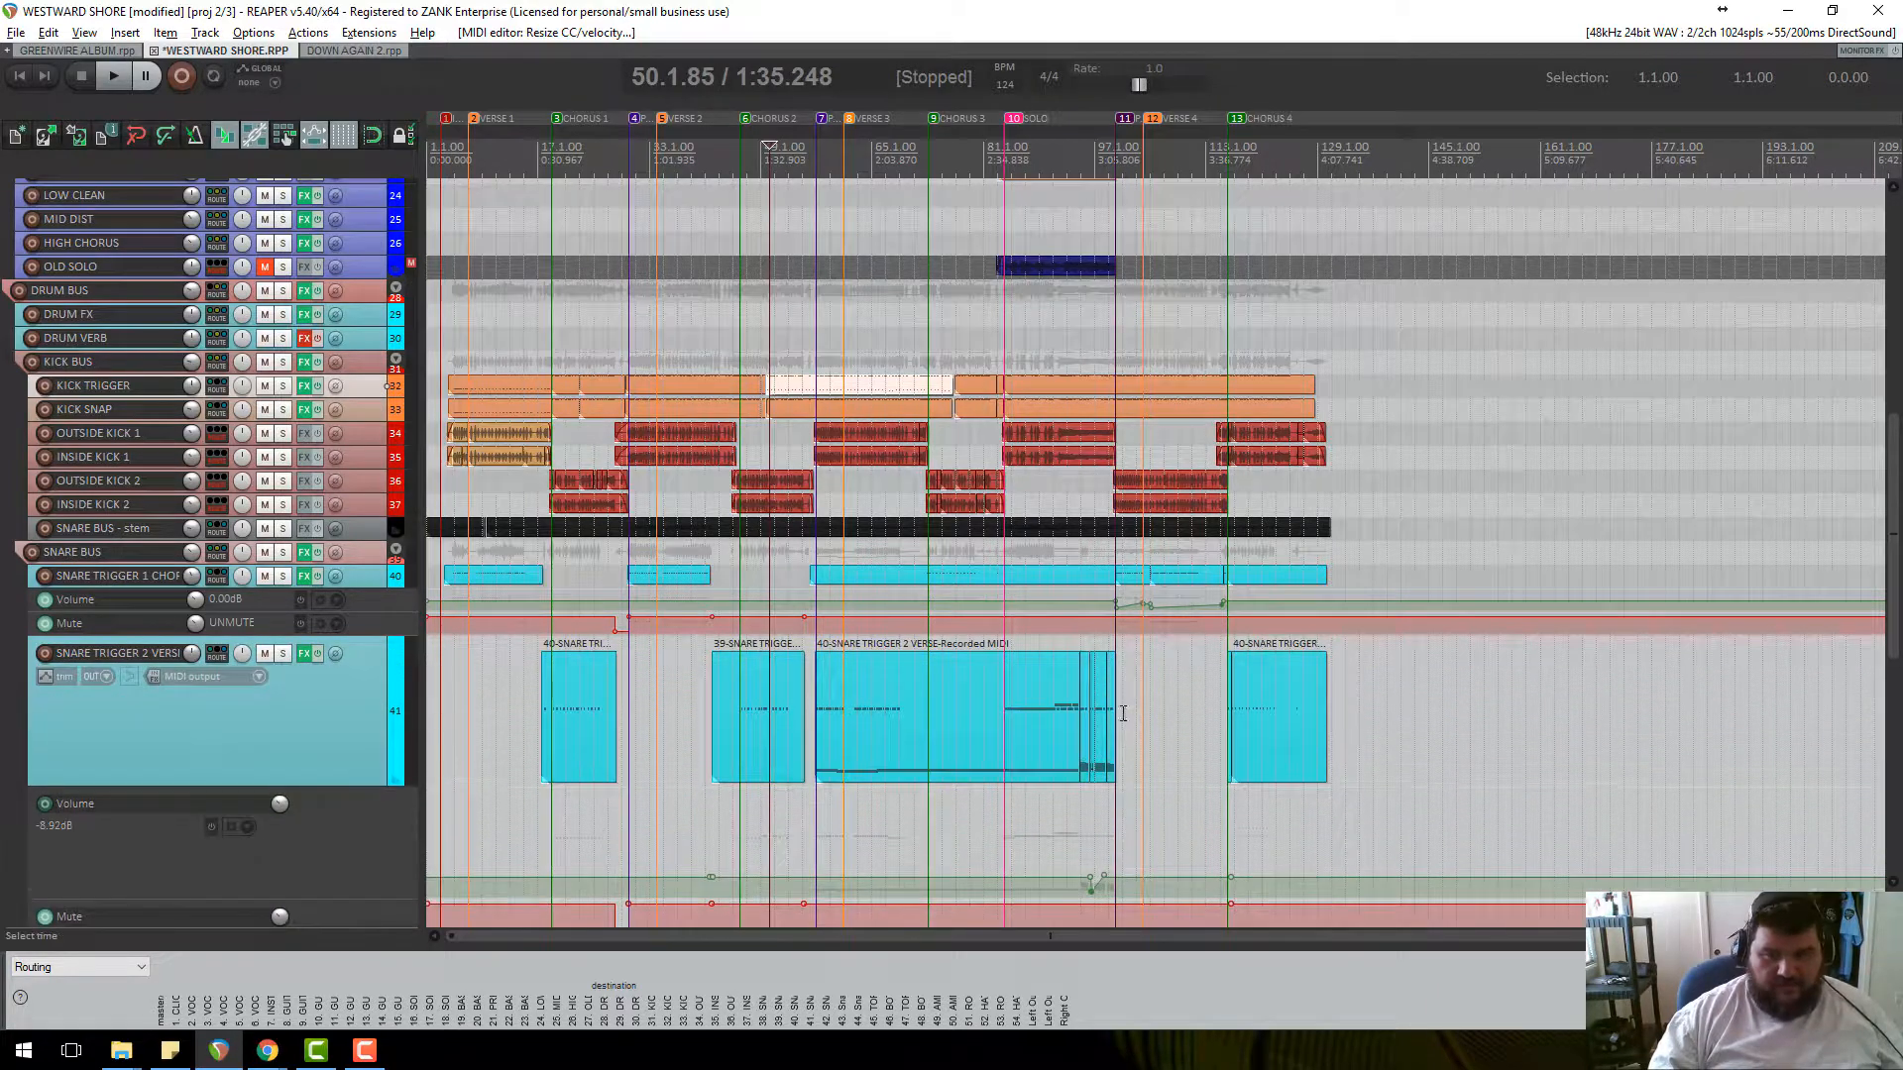
scroll(327, 684, down, 7)
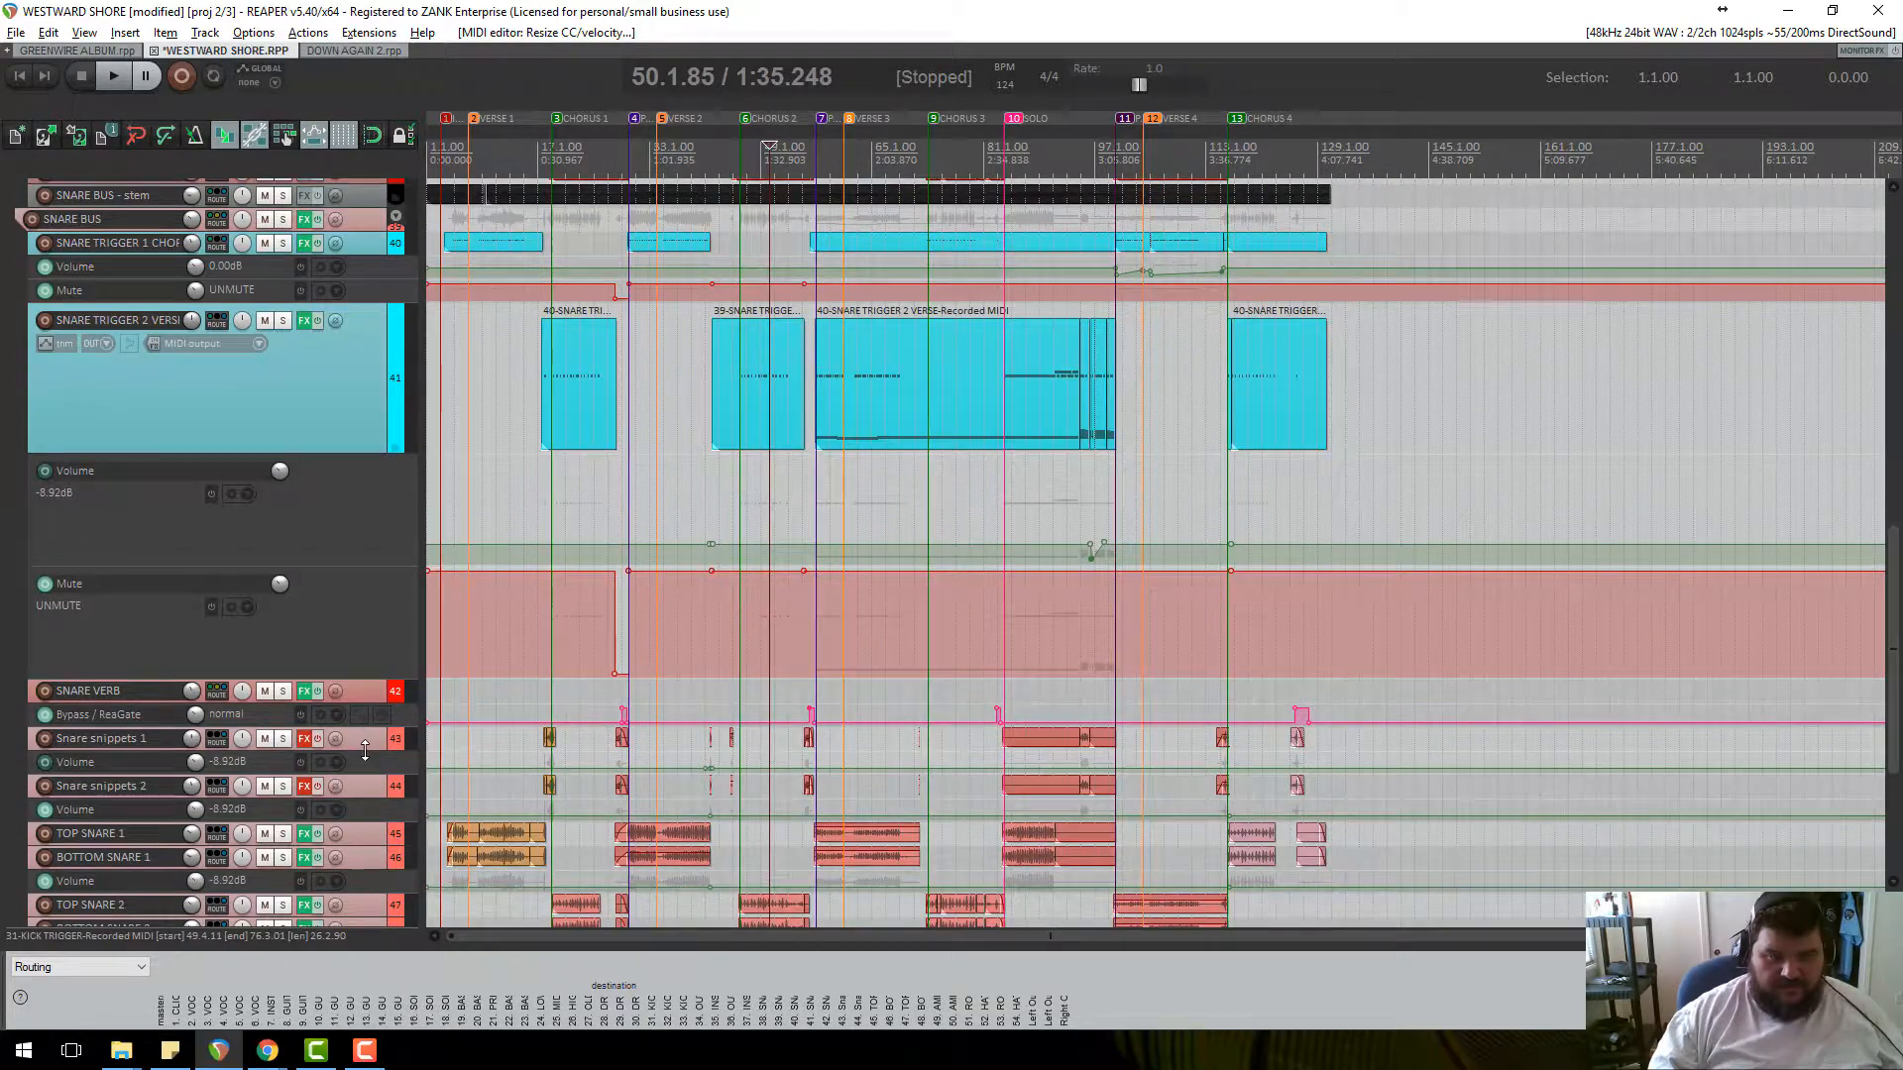
mouse_move(365, 750)
mouse_down()
mouse_move(367, 808)
mouse_move(383, 730)
mouse_move(362, 769)
mouse_up()
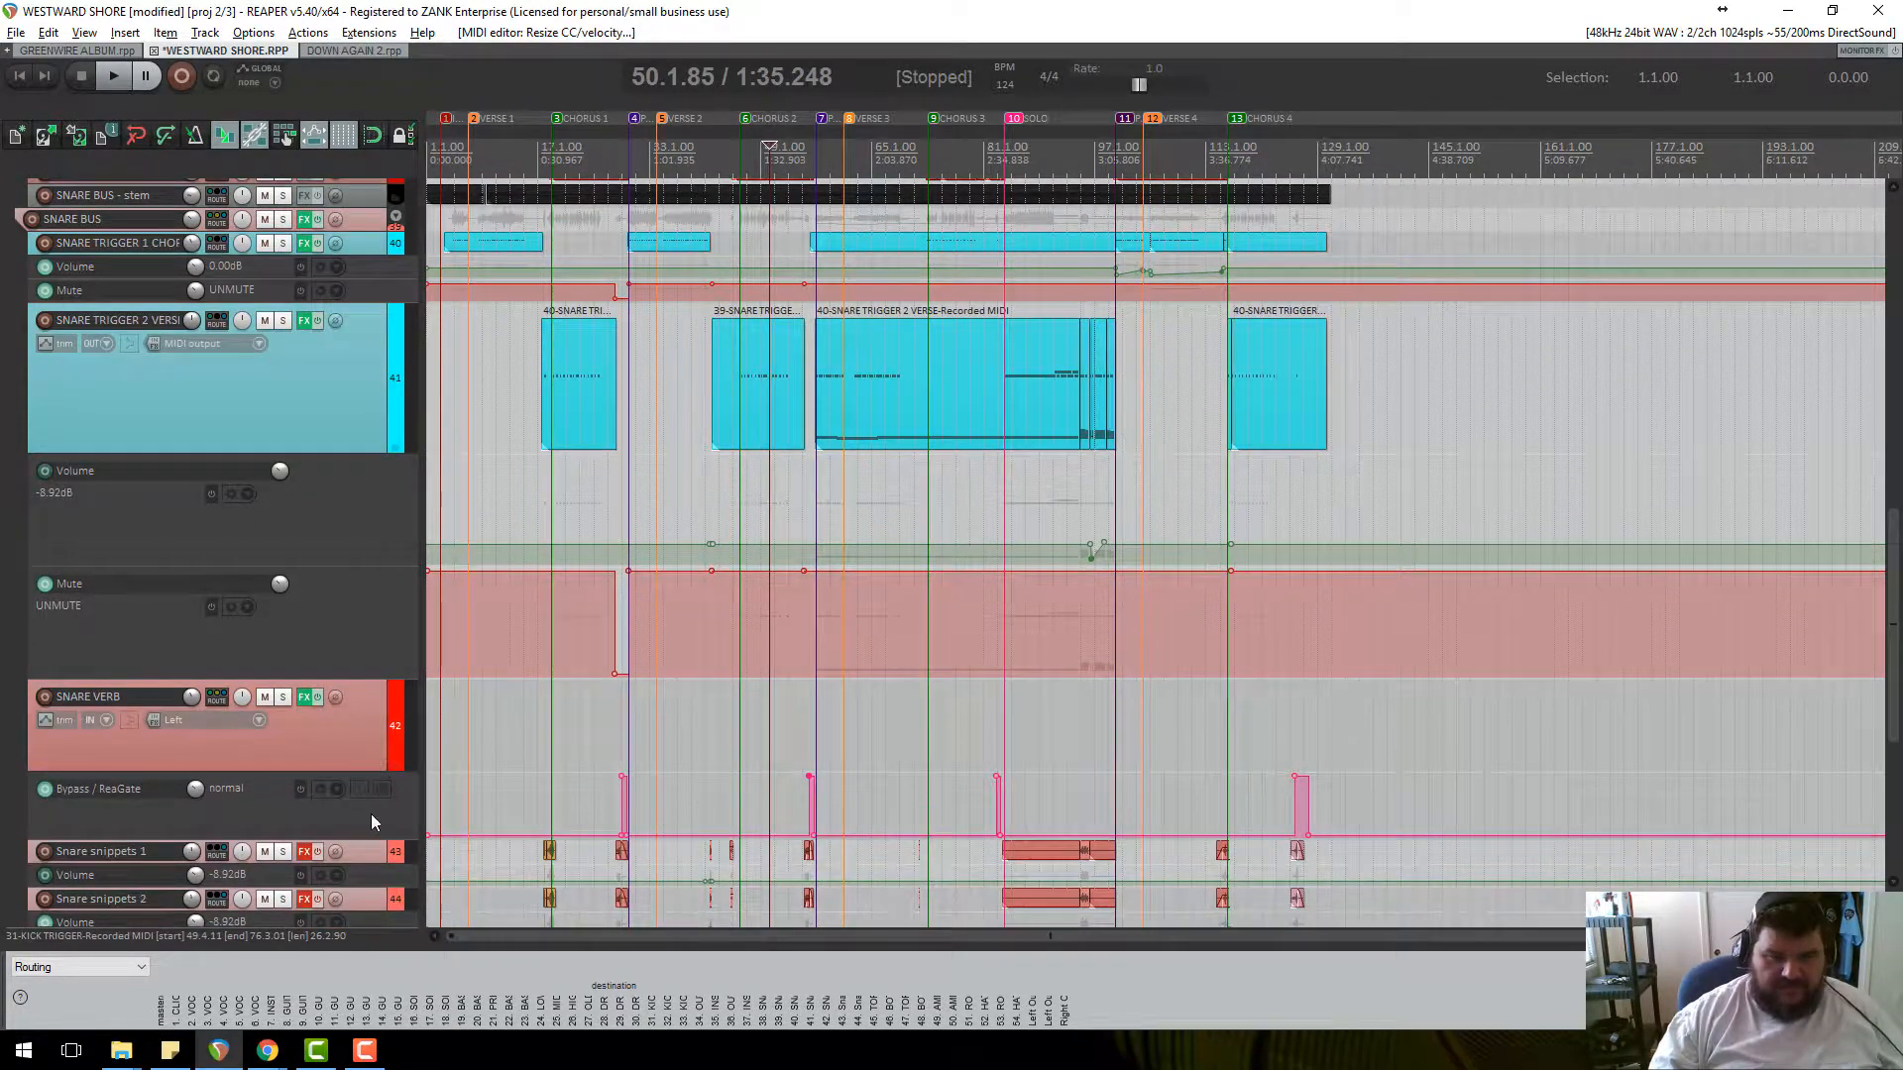
scroll(371, 822, down, 3)
scroll(925, 768, up, 6)
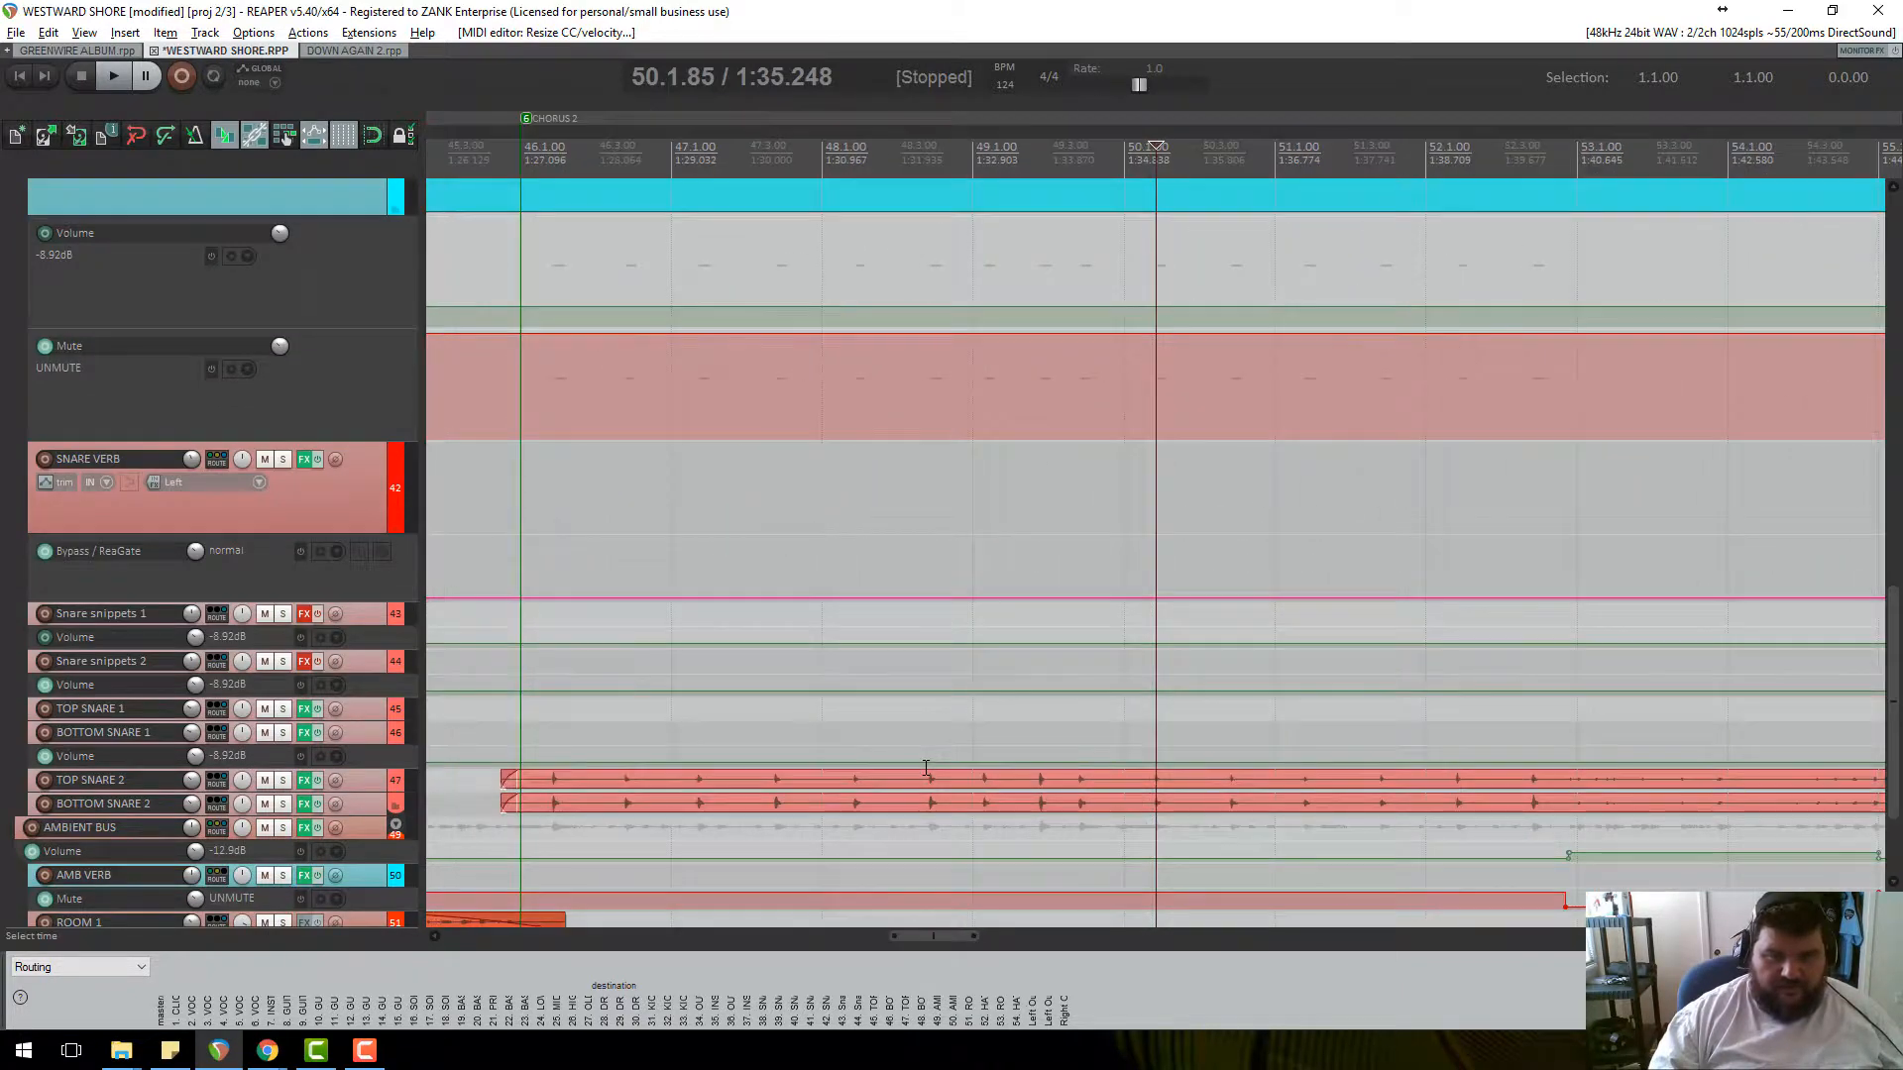
scroll(926, 768, down, 8)
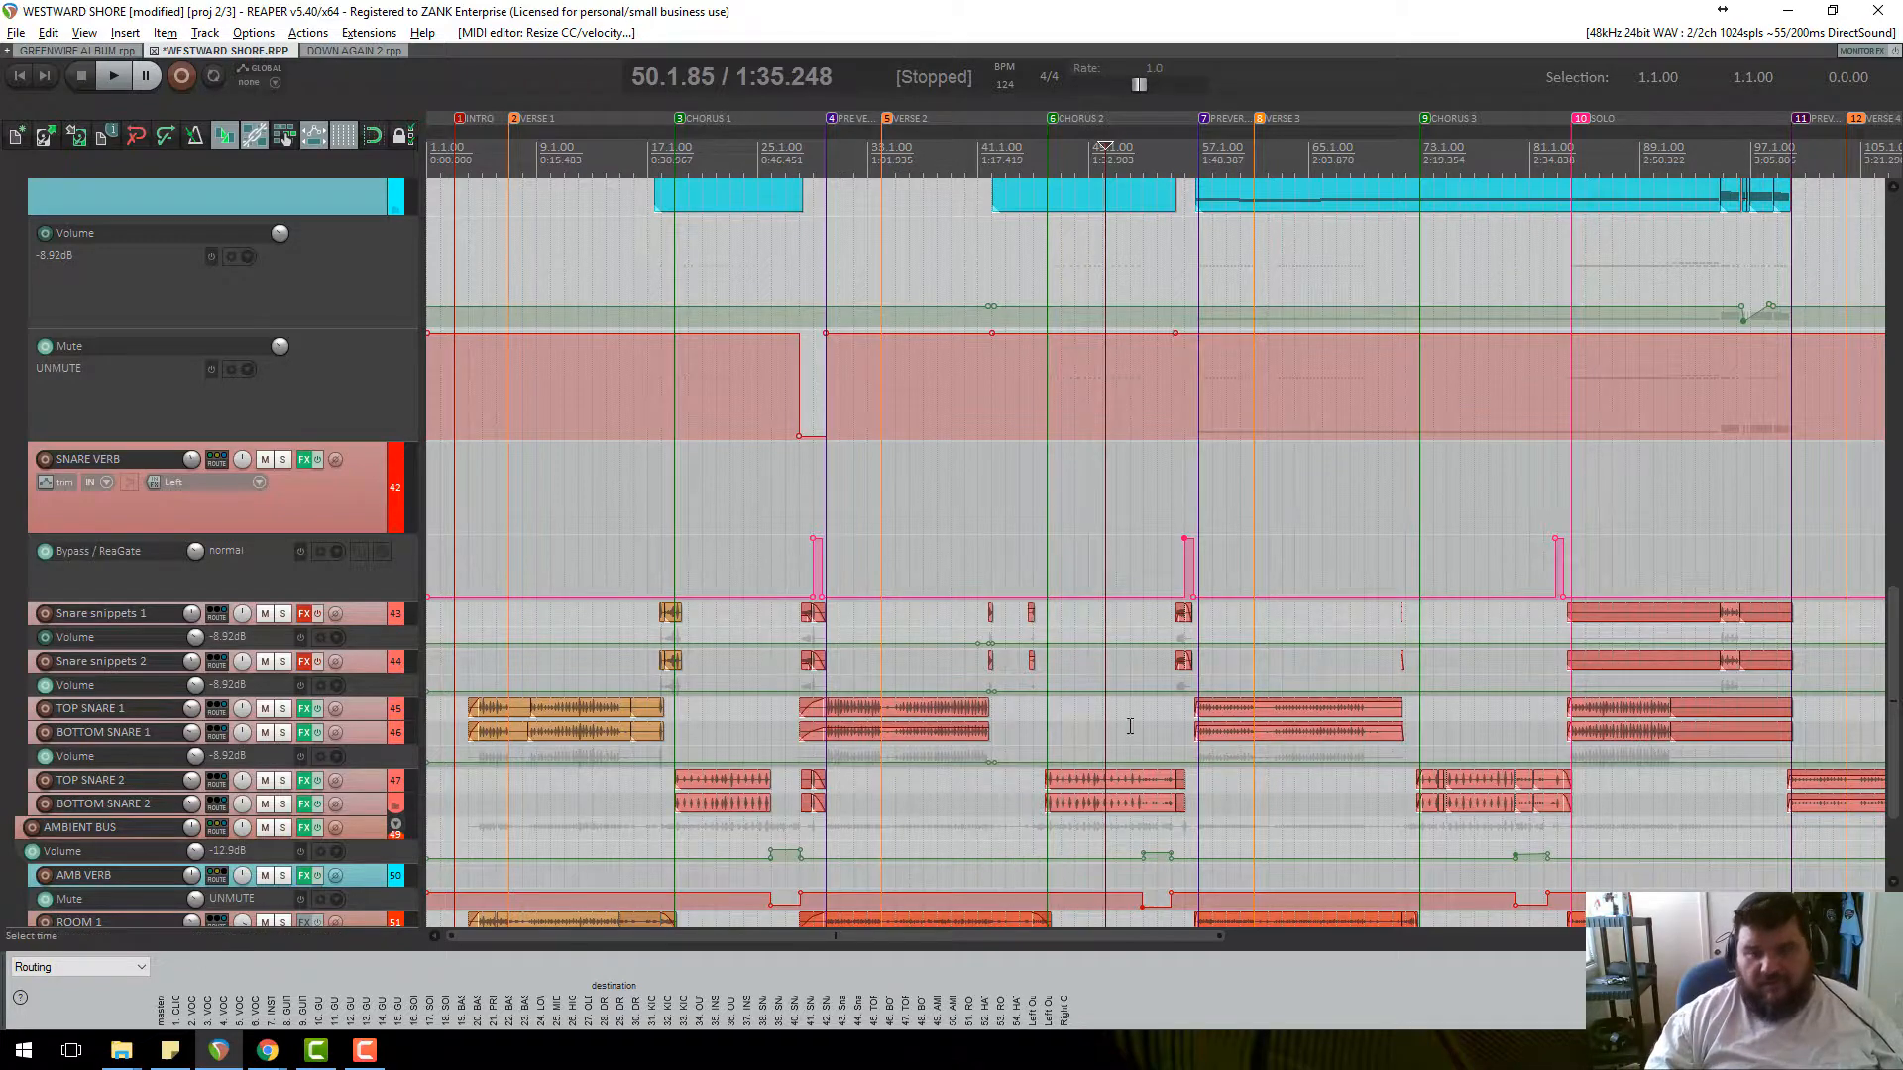
scroll(1159, 670, down, 4)
scroll(1169, 557, up, 5)
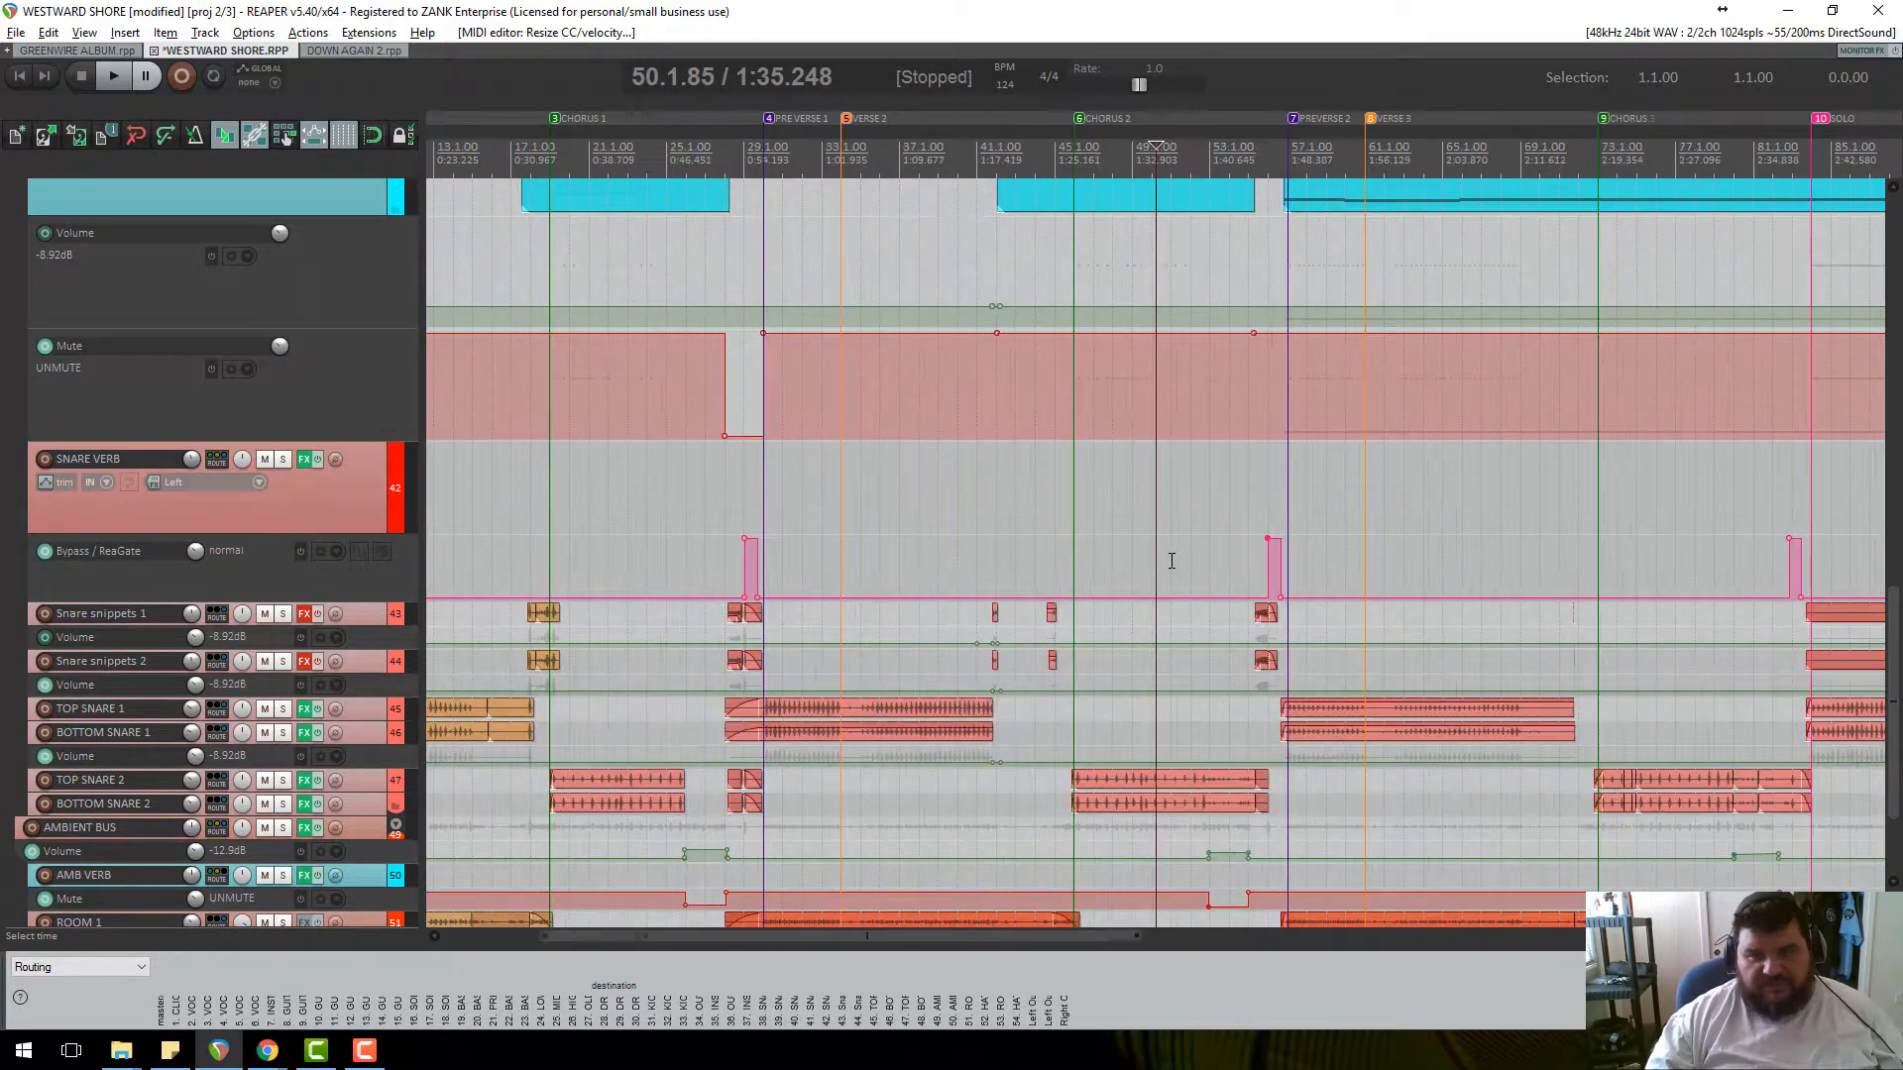
scroll(1170, 561, down, 2)
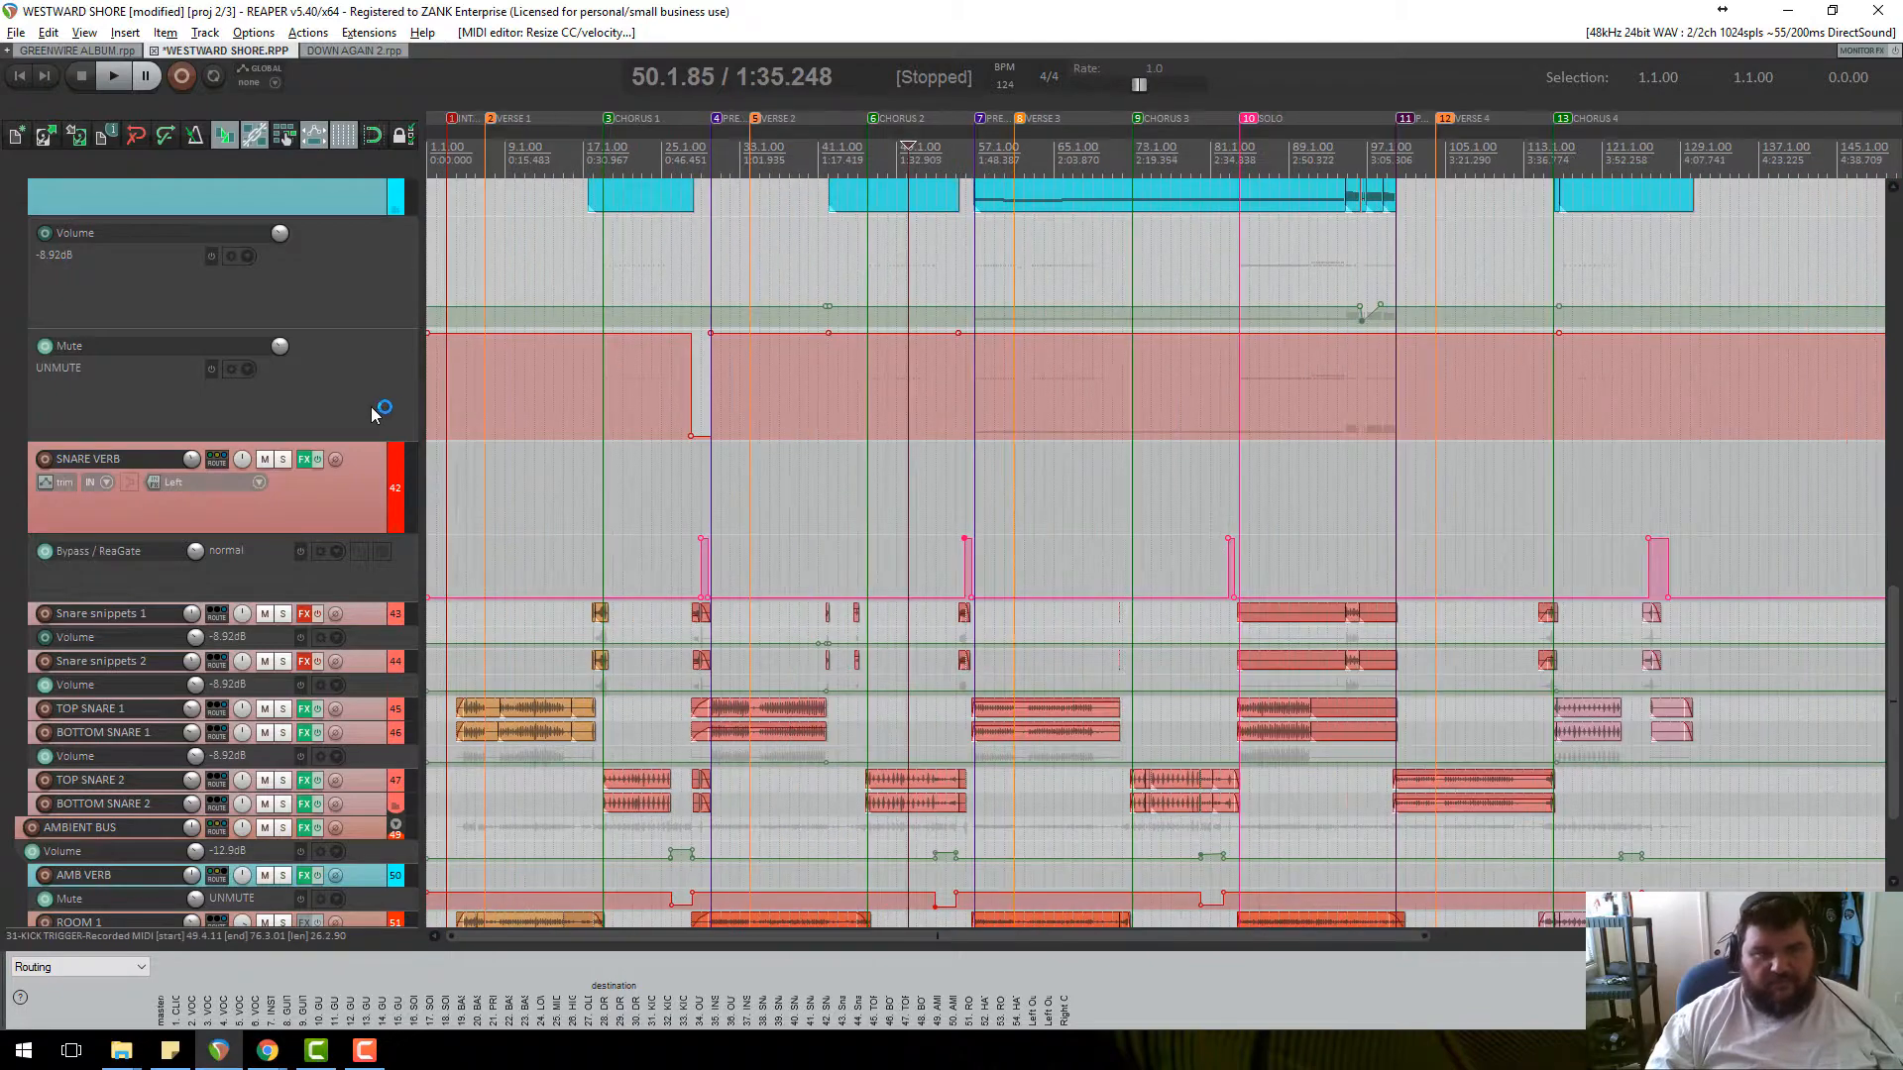
scroll(327, 333, up, 3)
Raise the chorus snare ReaSamplOmatic5000 sustain from -26.5 dB to -13.4 dB and close the FX chain.
click(302, 323)
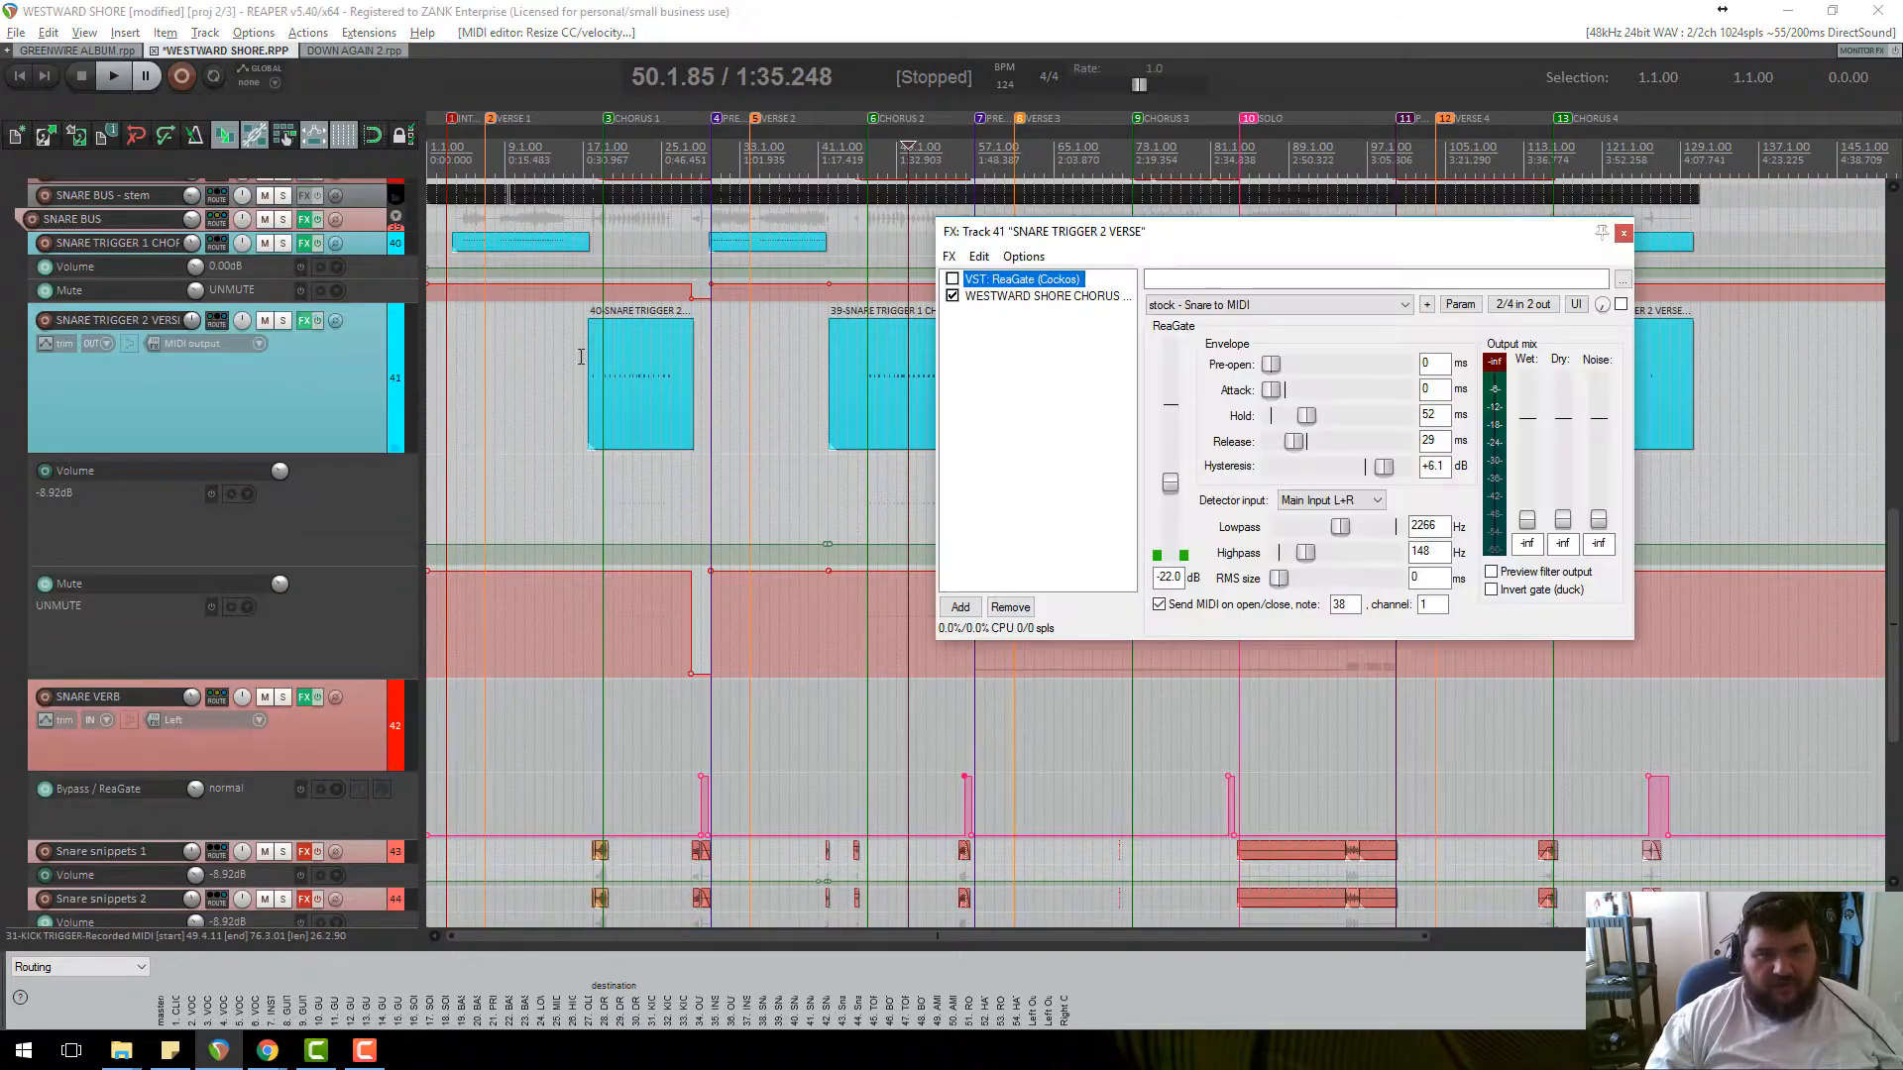
click(1040, 295)
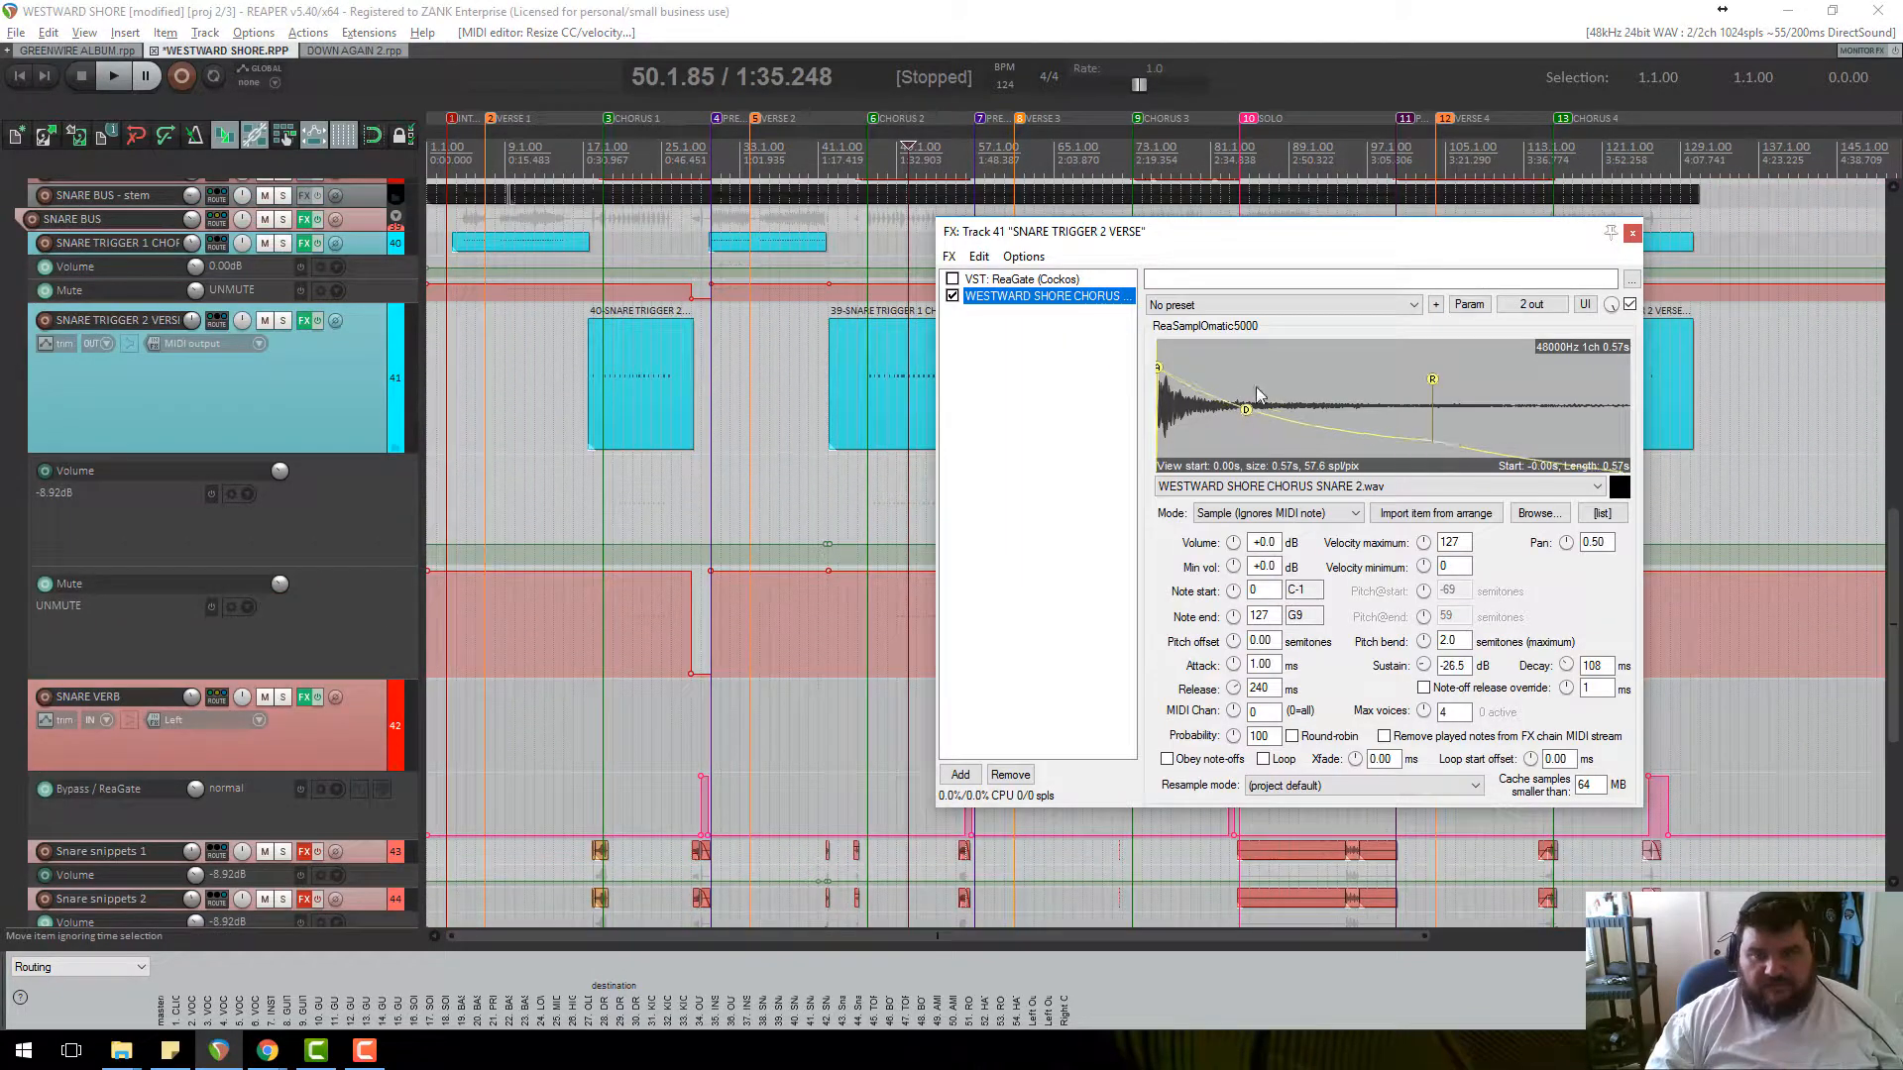
mouse_move(1246, 410)
mouse_down()
mouse_move(1240, 437)
mouse_move(1246, 396)
mouse_up()
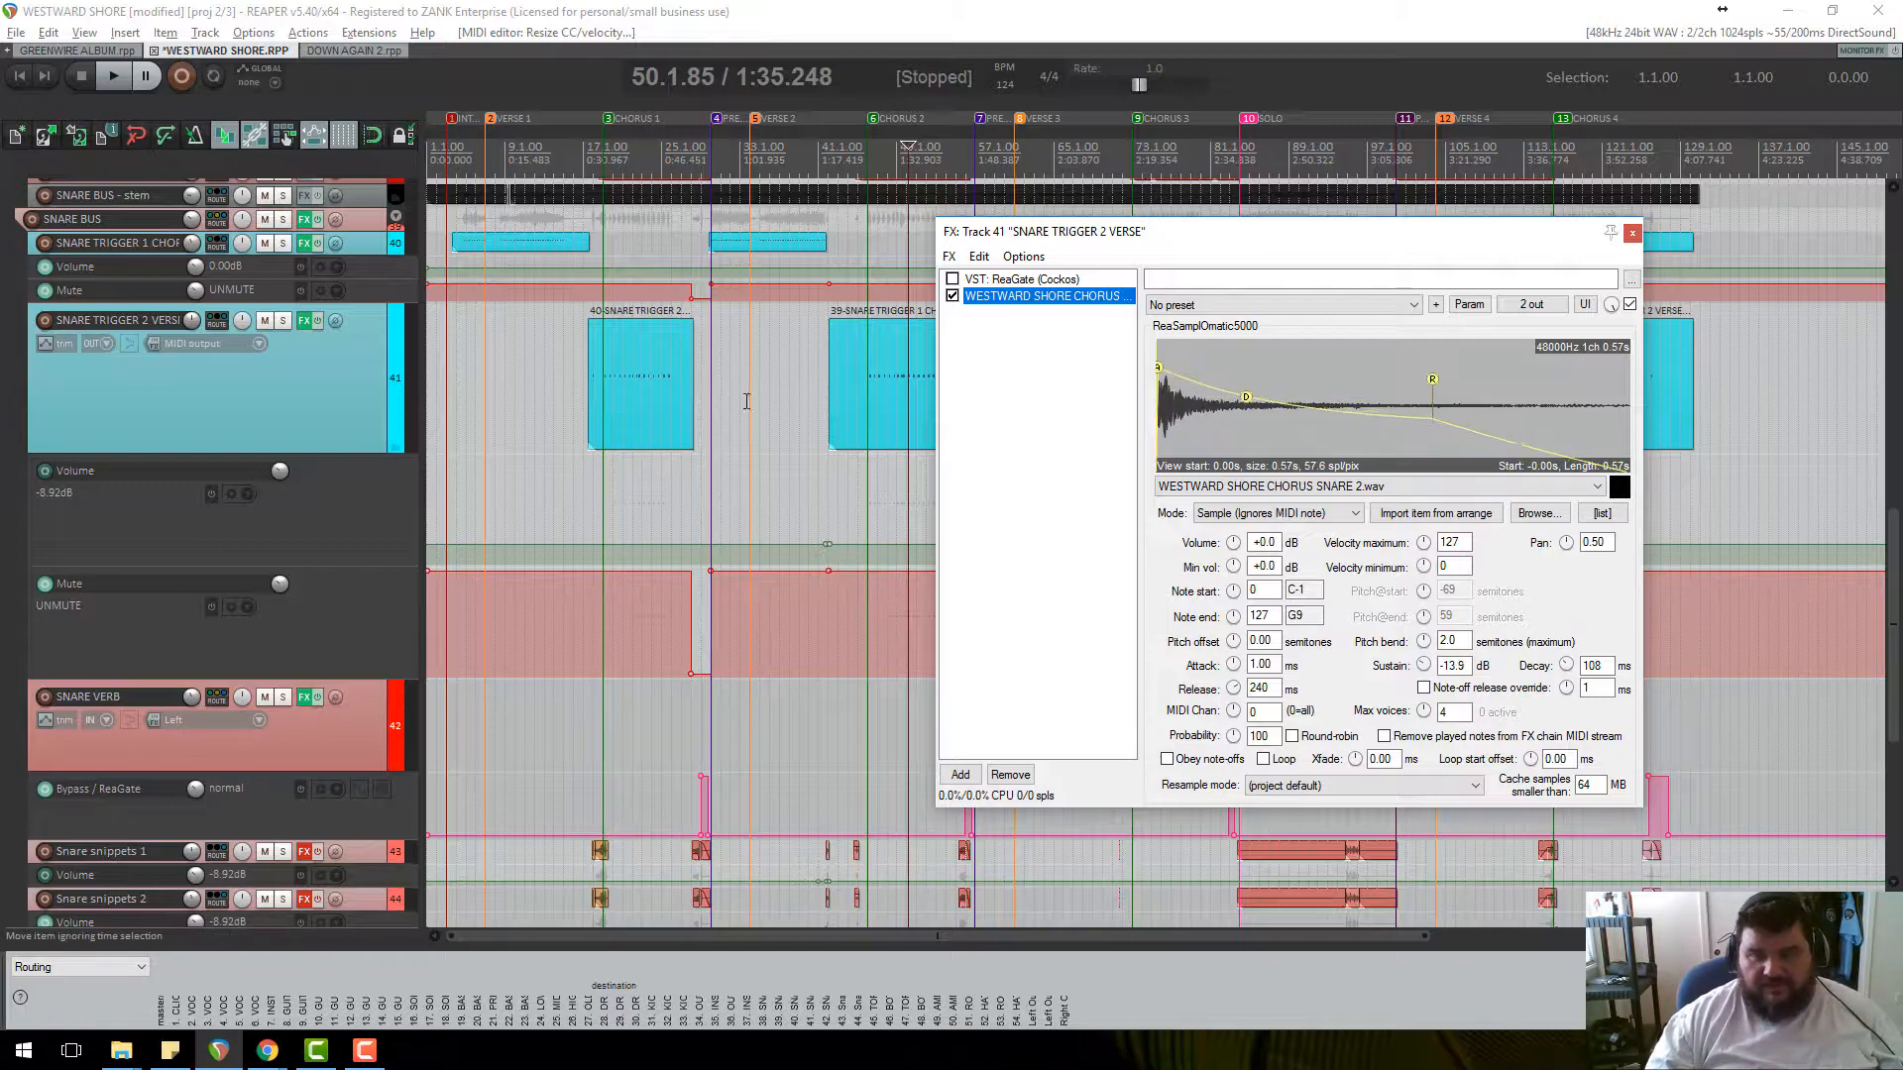
click(1632, 234)
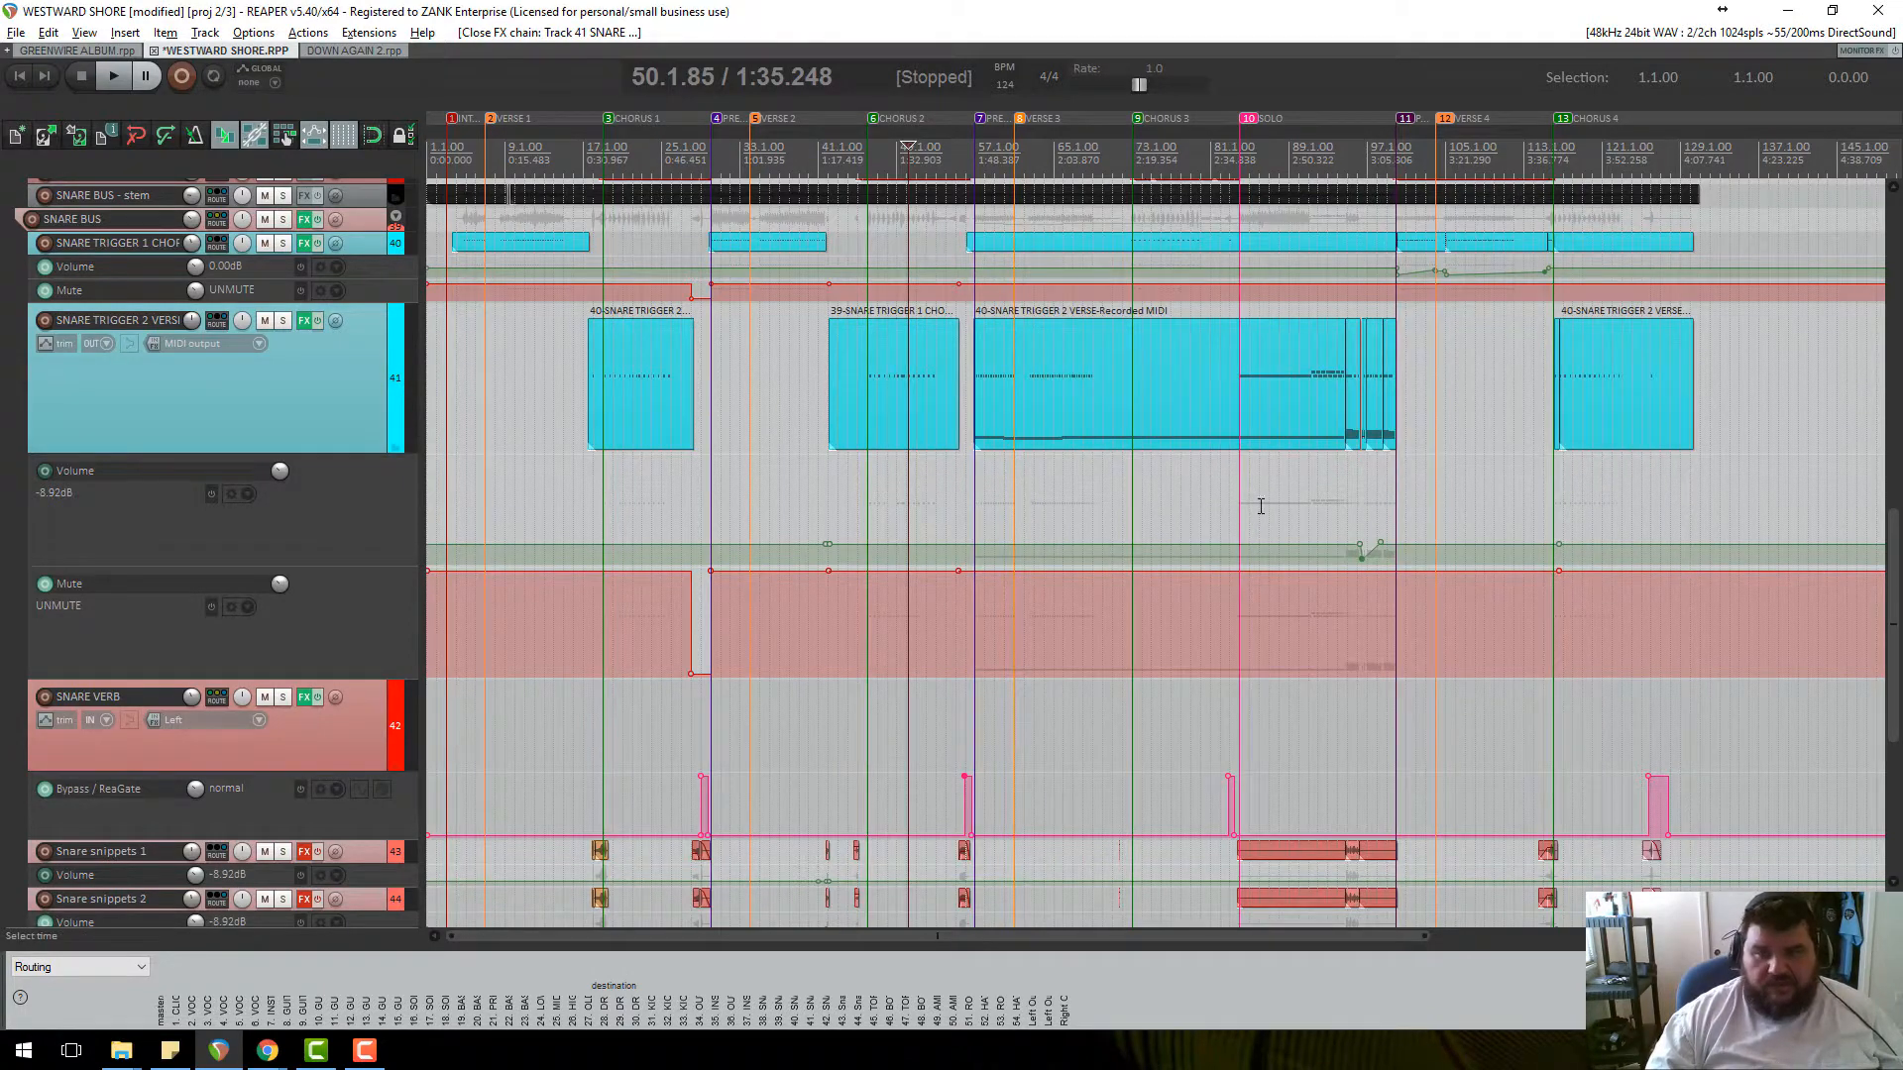
scroll(1260, 507, down, 2)
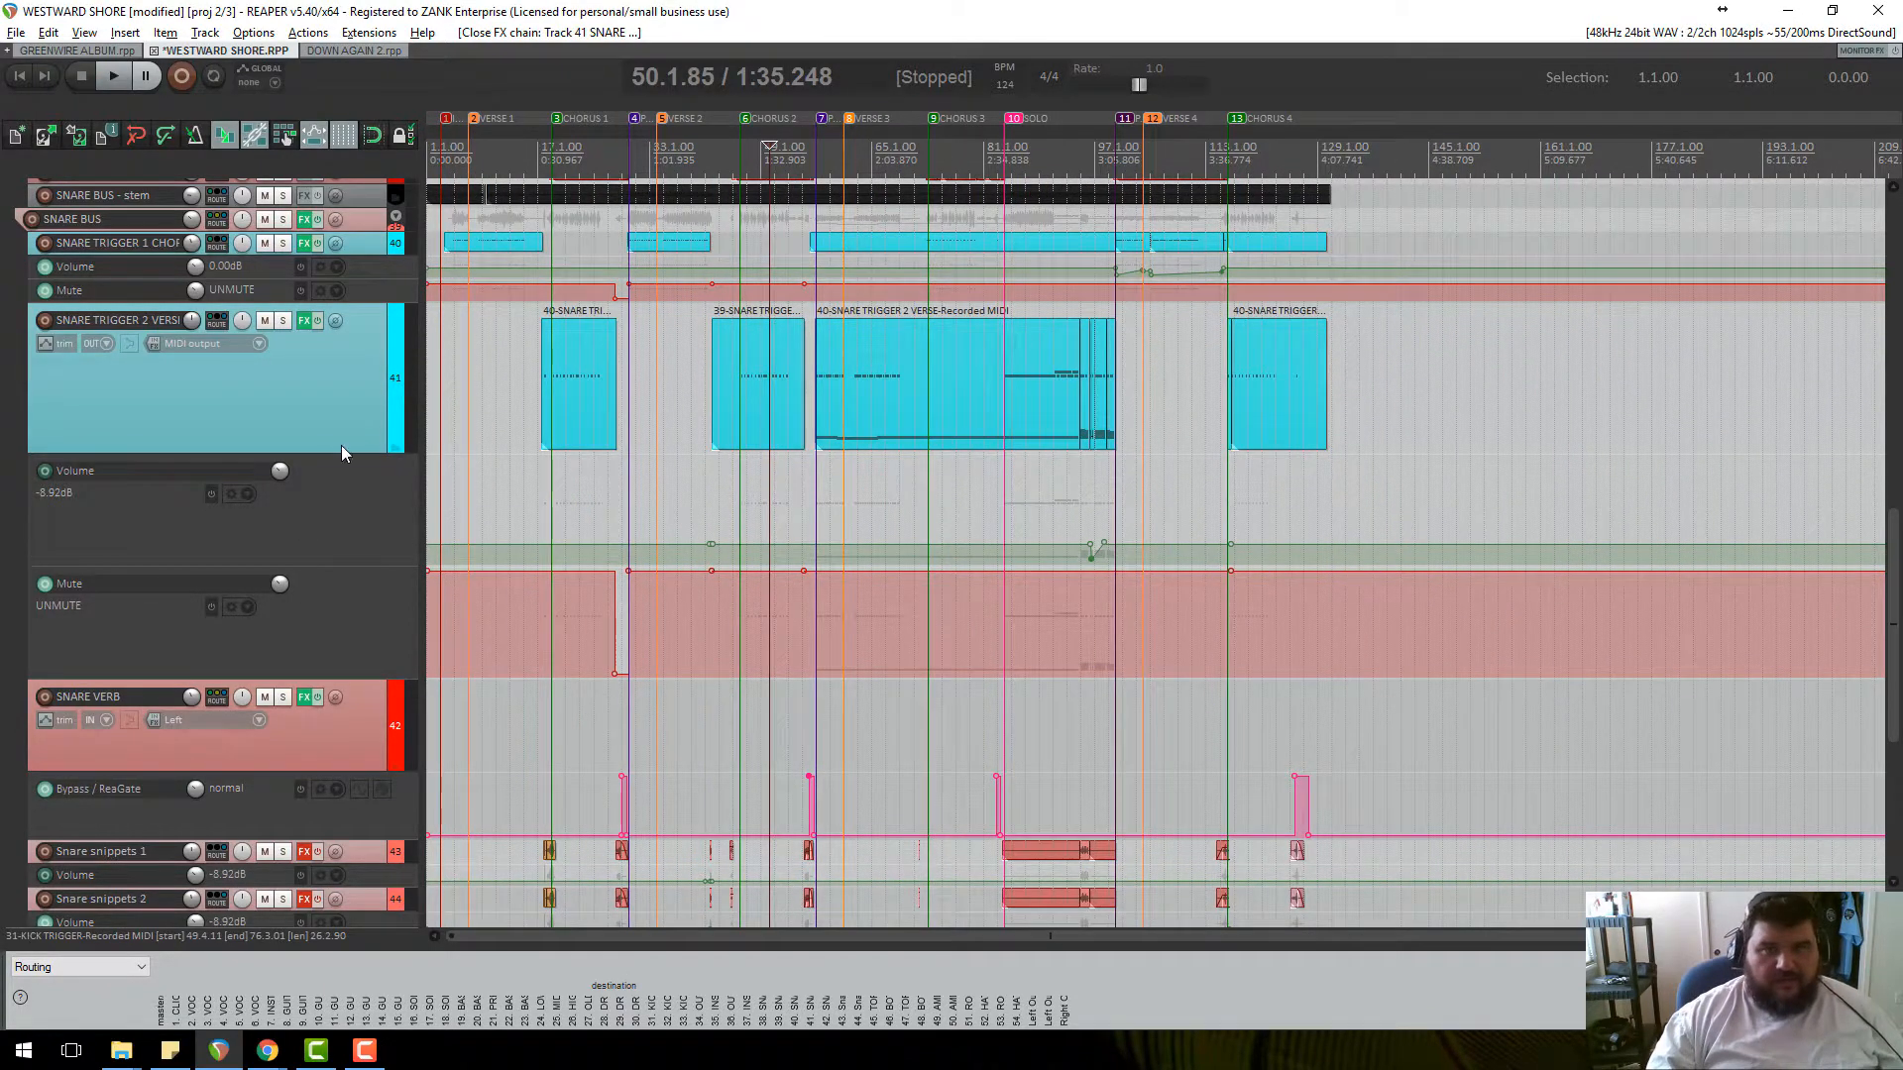
scroll(342, 430, down, 5)
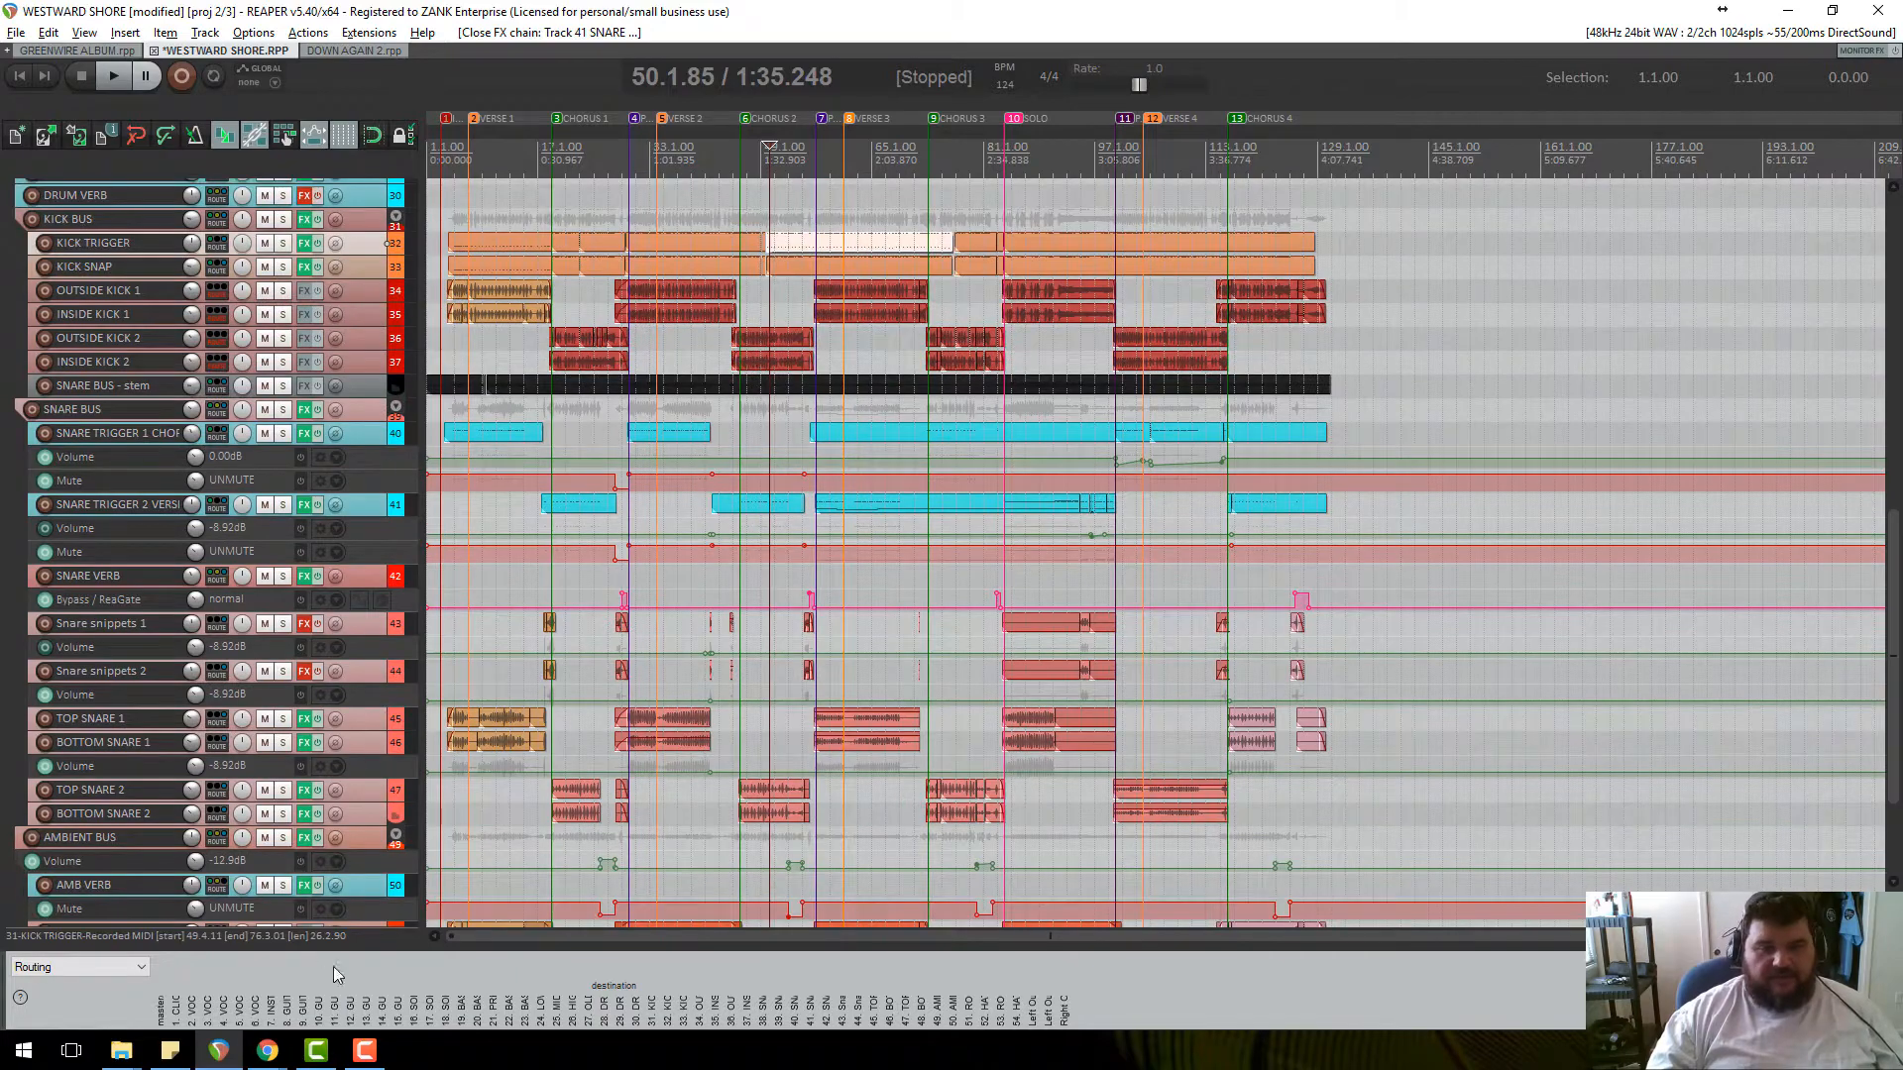